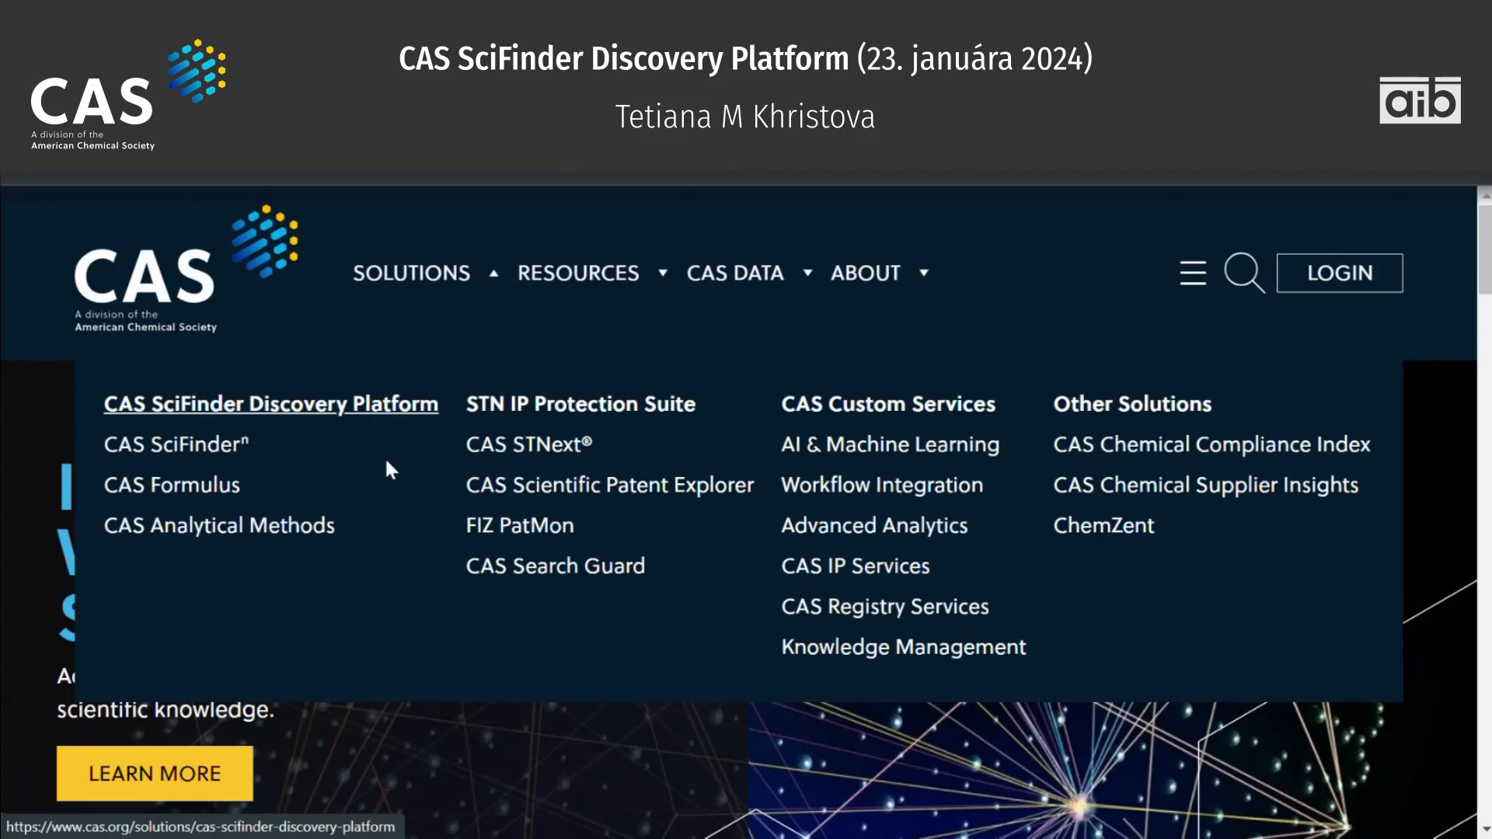
Open the CAS SciFinder Discovery Platform page and review the solutions included in the platform.
scroll(418, 538, "down", 10)
scroll(418, 537, "down", 4)
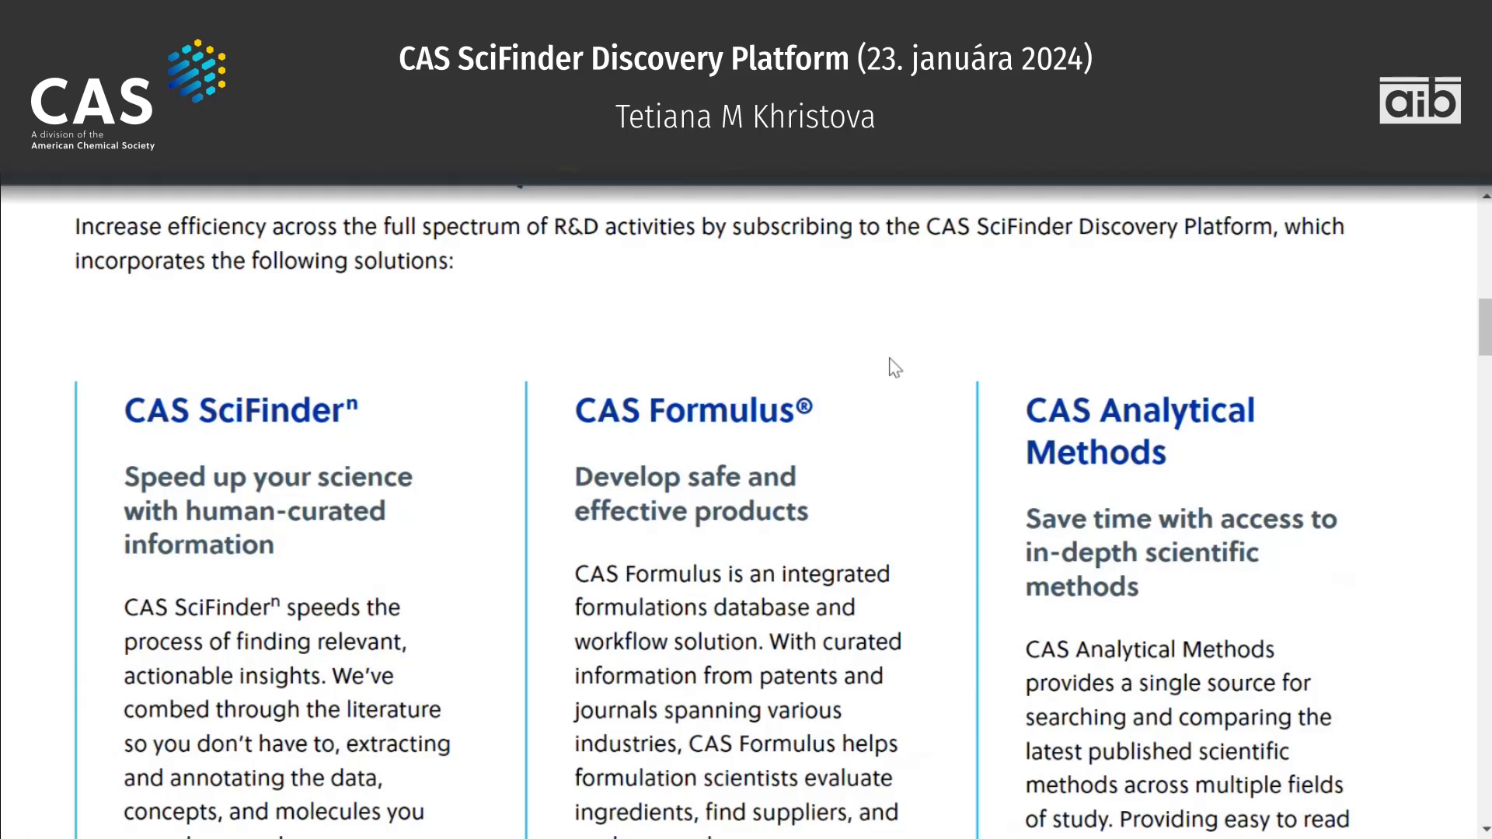
scroll(894, 368, "up", 8)
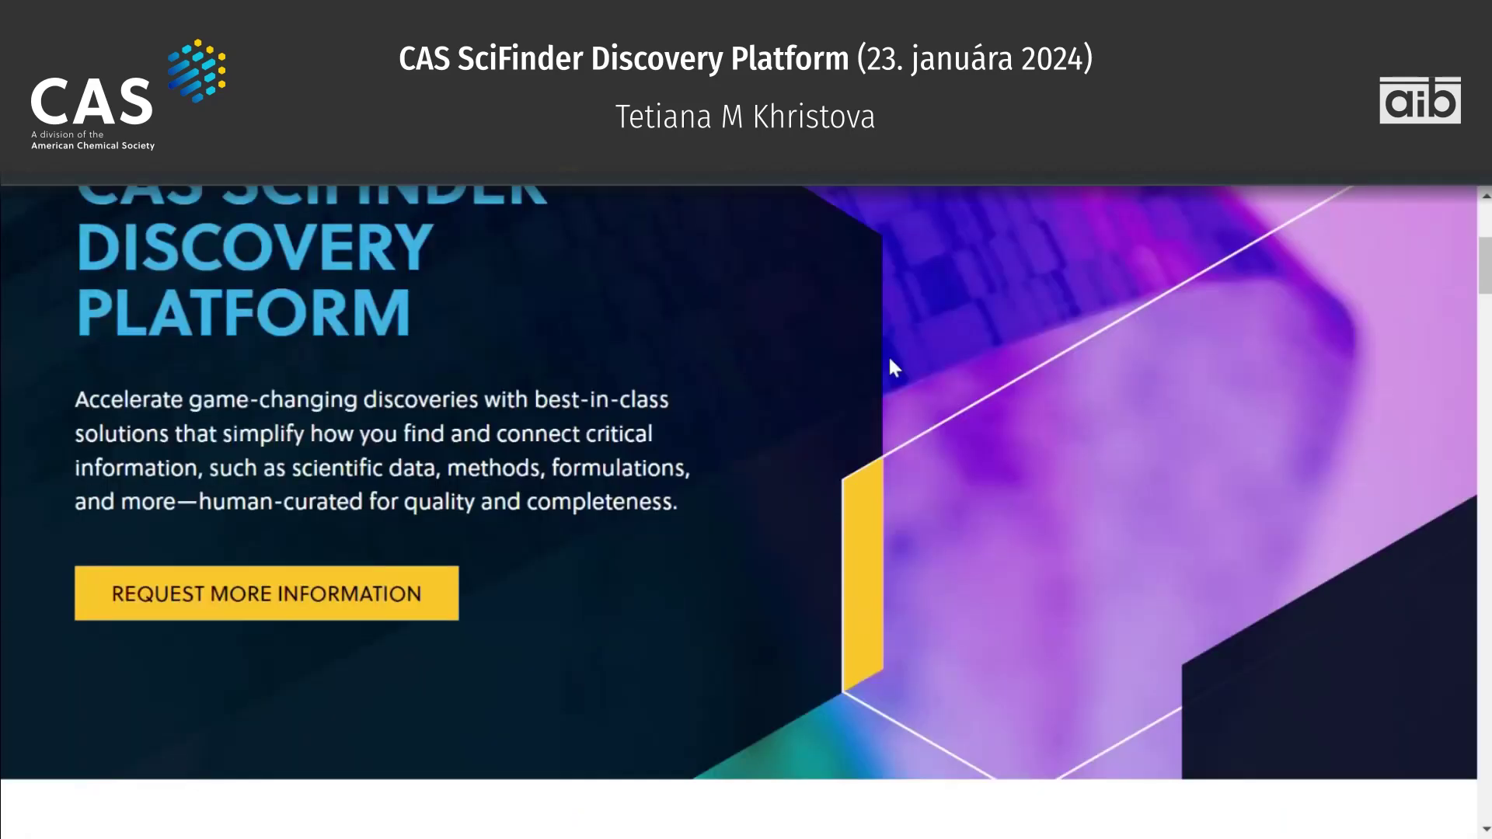
scroll(892, 368, "up", 5)
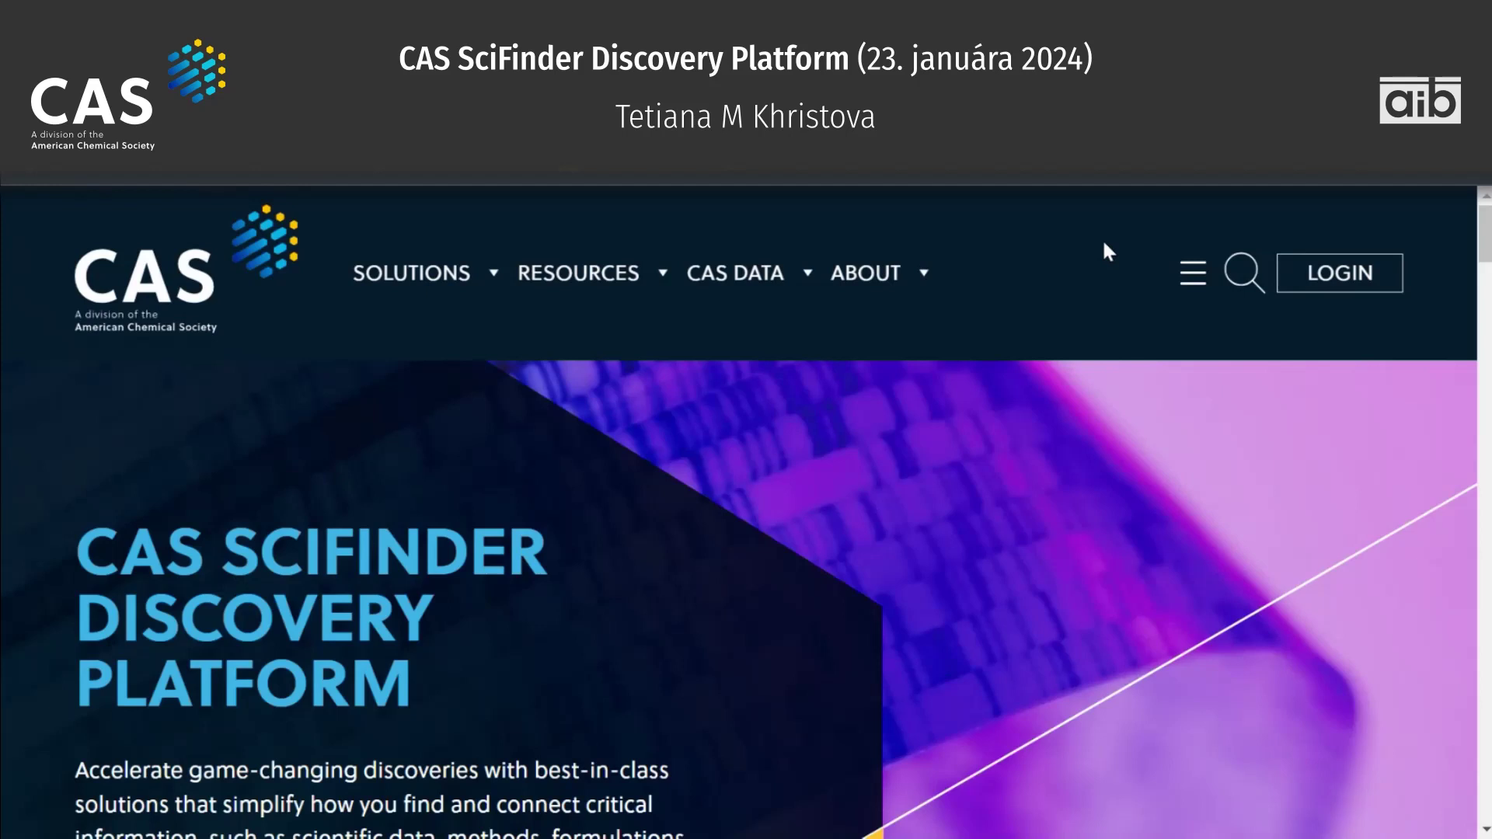
Open the CAS website's Training support page.
mouse_move(687, 226)
left_click(1196, 278)
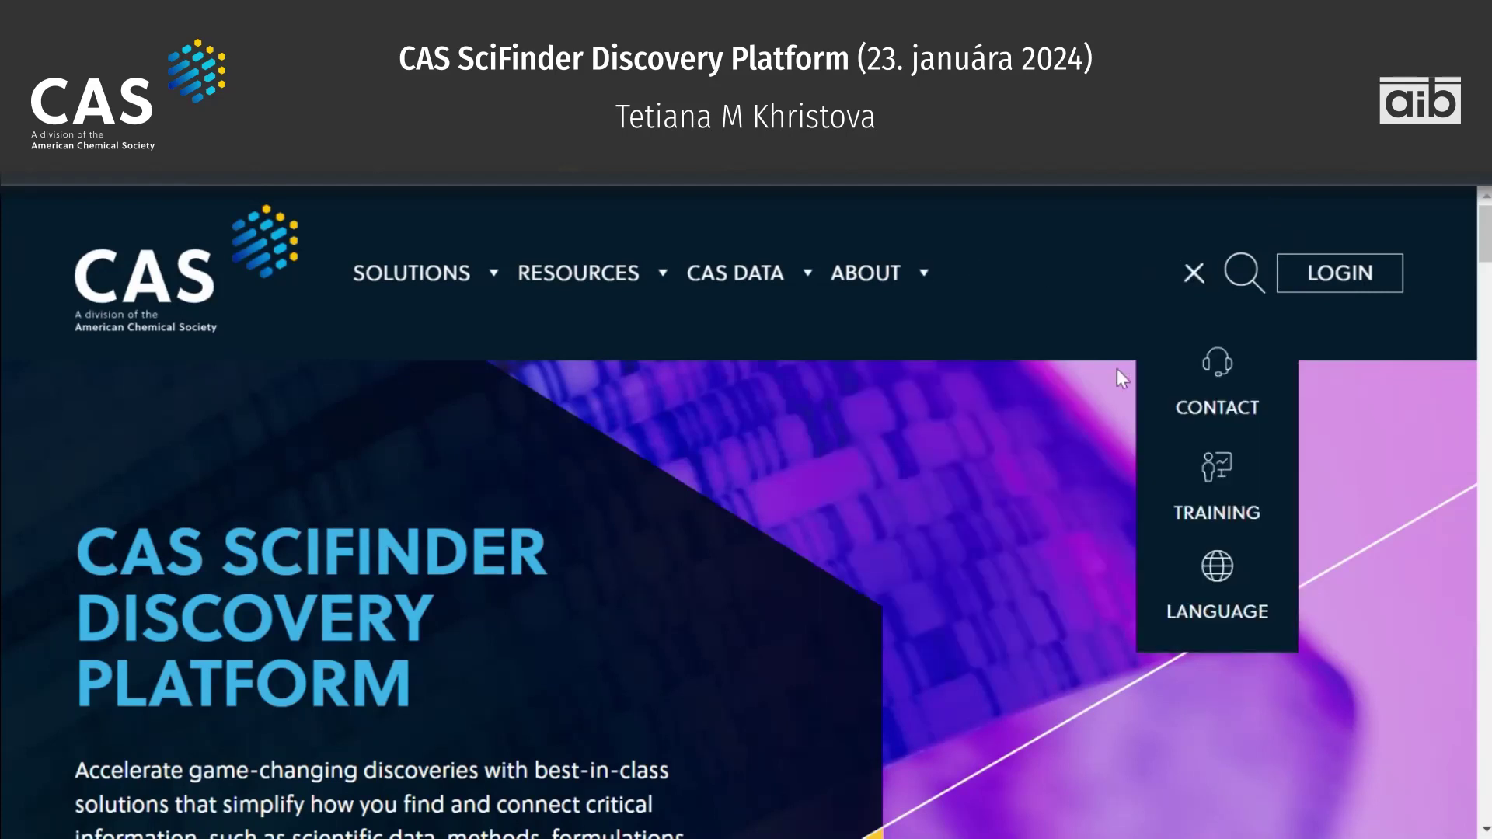
scroll(1117, 368, "down", 1)
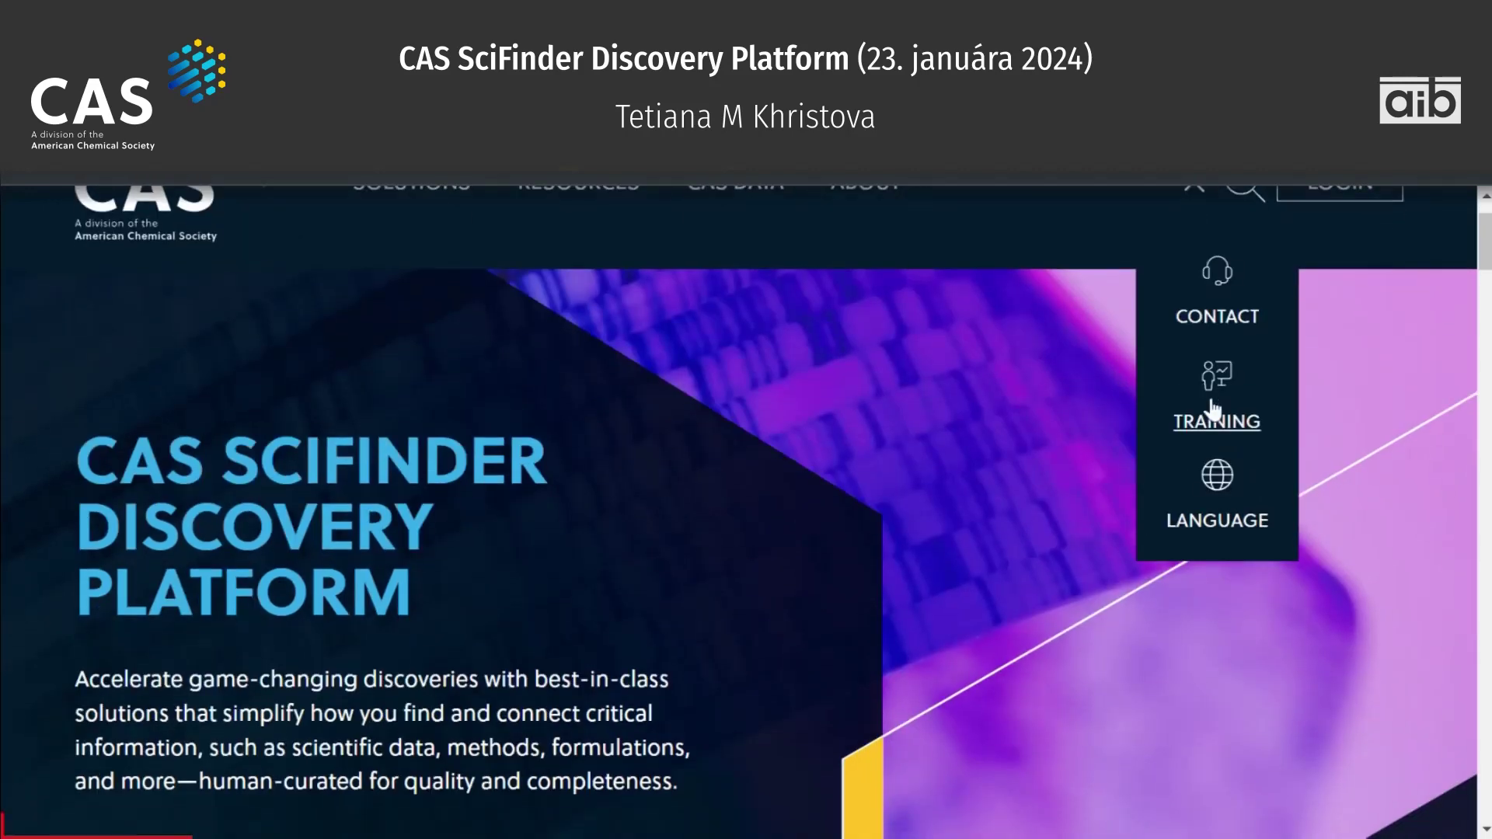
left_click(1214, 409)
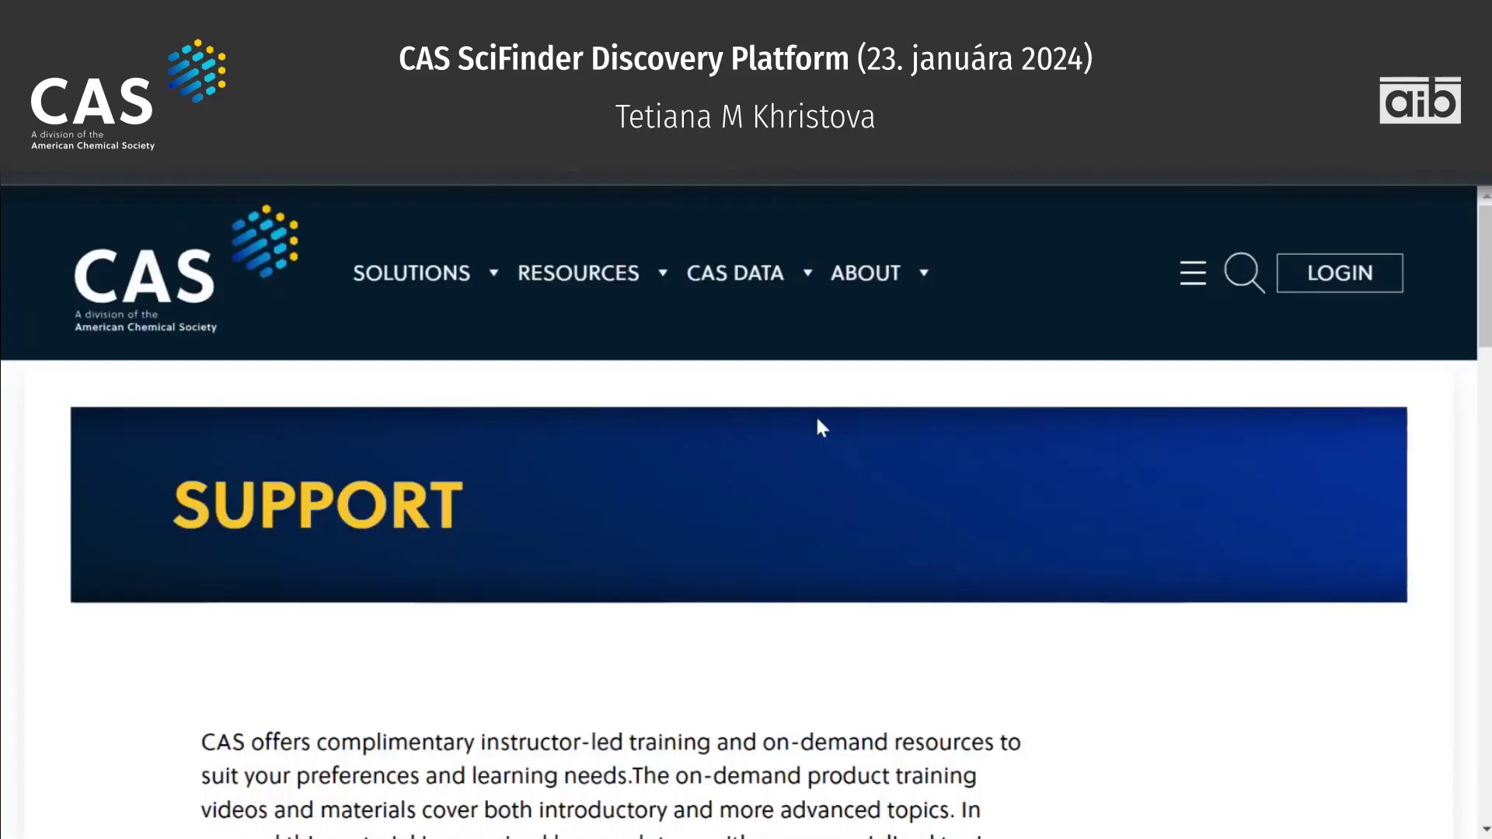
Review the products with training resources and open the CAS SciFinderⁿ training page.
scroll(822, 427, "down", 1)
scroll(822, 428, "down", 5)
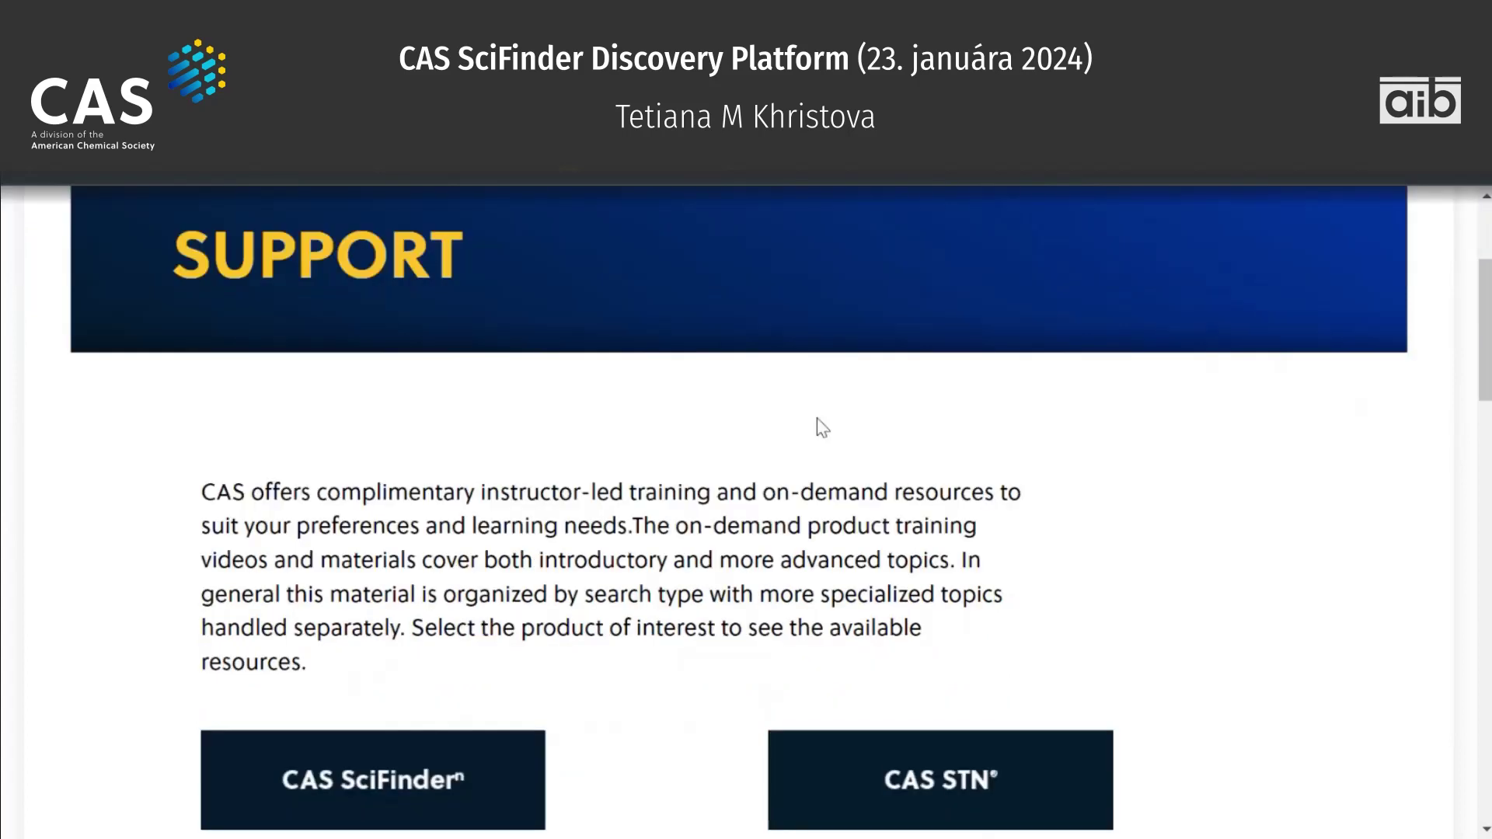
scroll(823, 427, "down", 1)
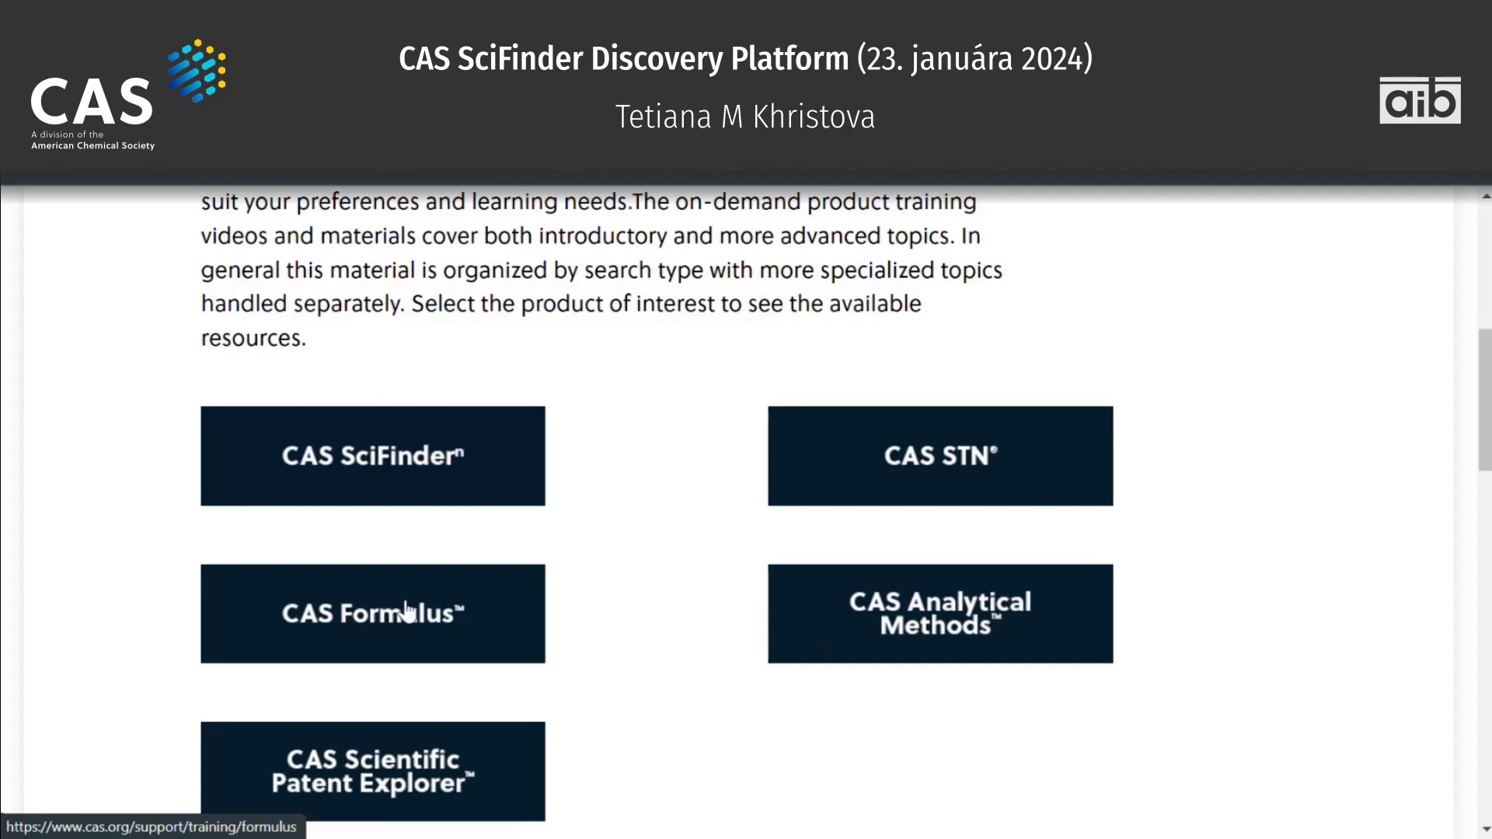
left_click(386, 455)
scroll(385, 450, "down", 5)
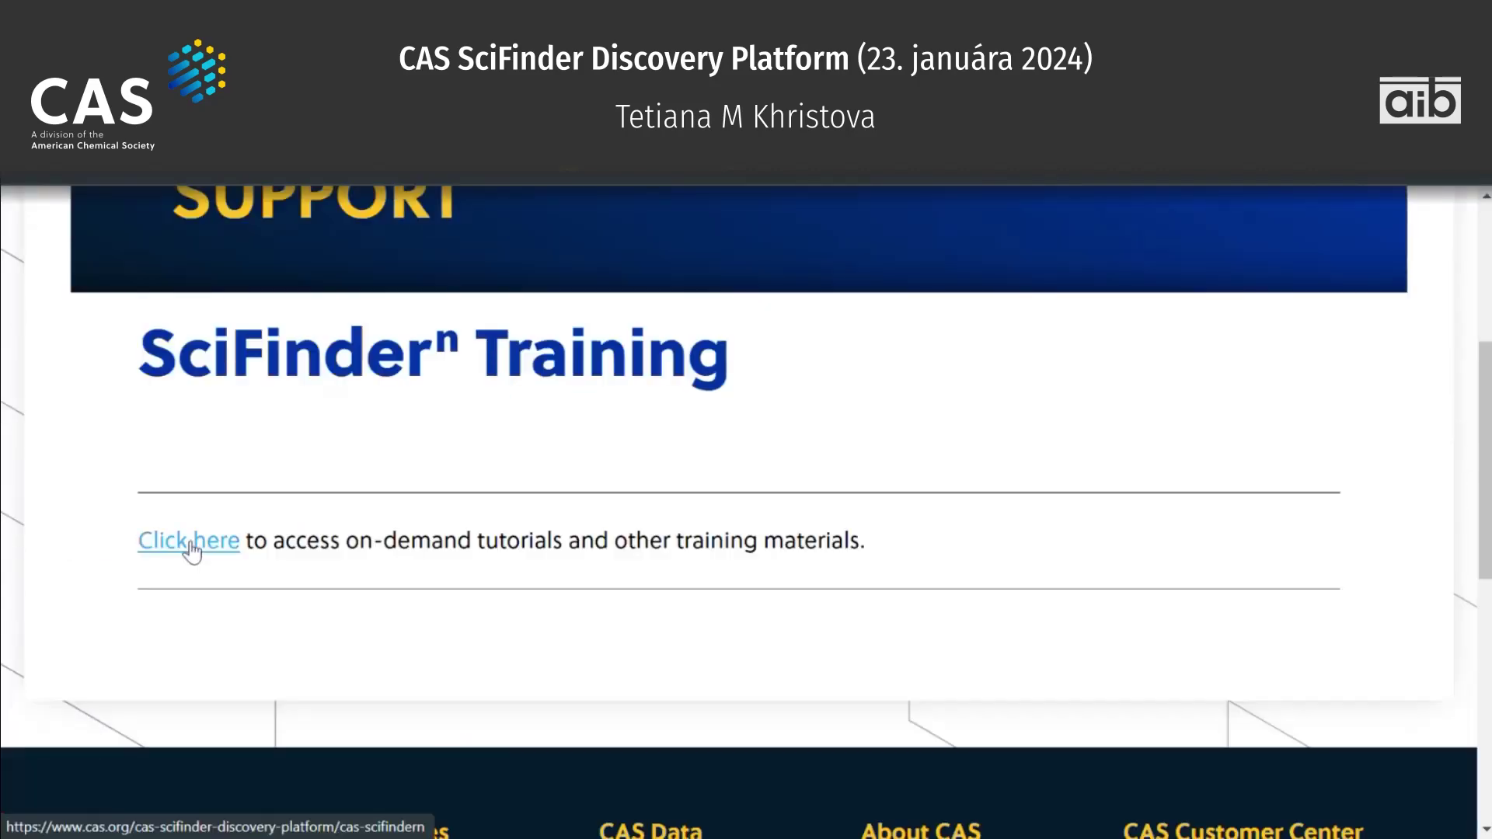
Open the on-demand SciFinderⁿ training materials and browse the Patent Searching topic.
left_click(191, 546)
scroll(478, 486, "down", 7)
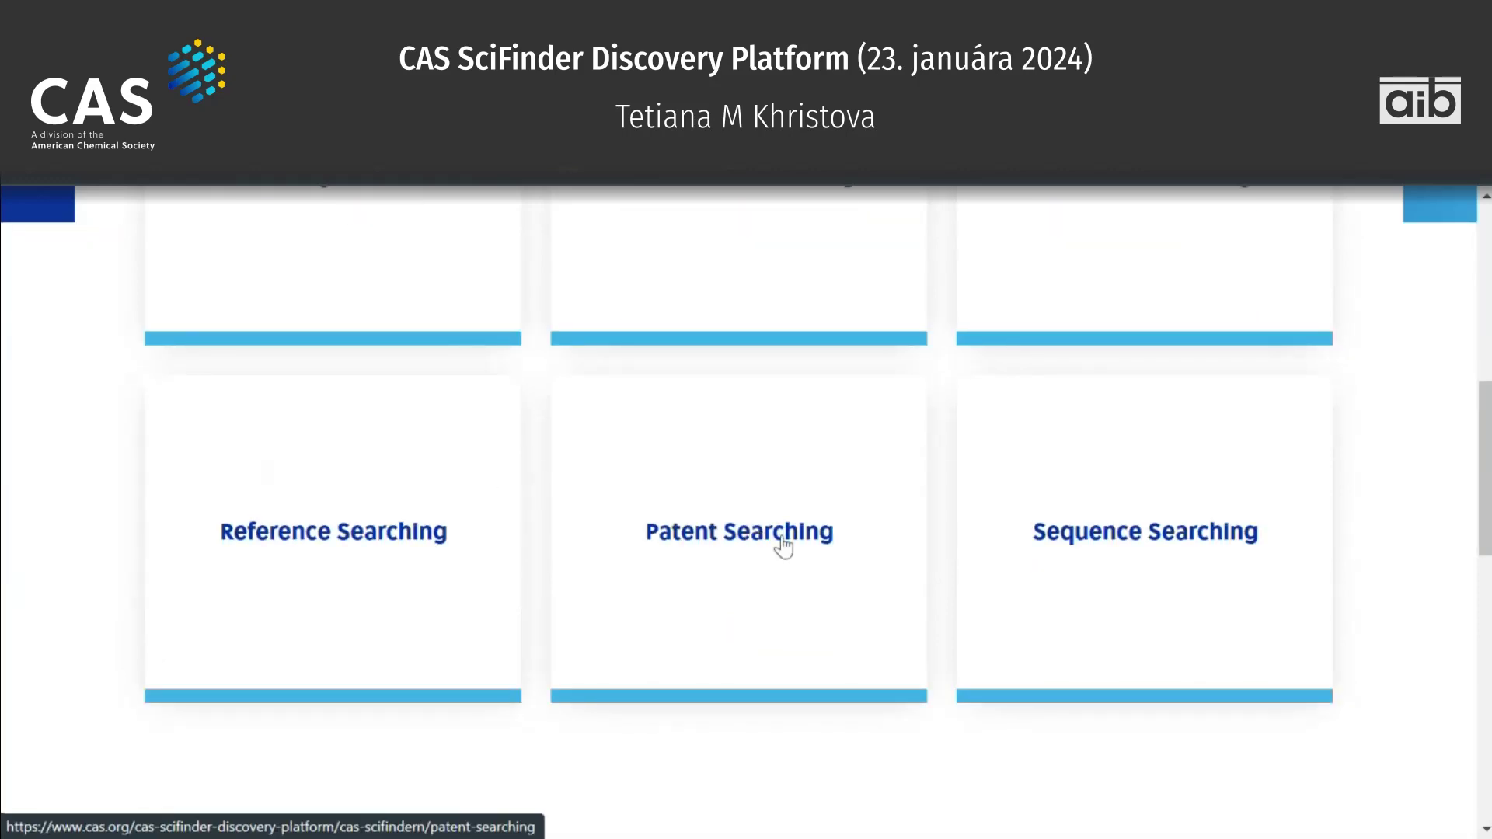
left_click(783, 547)
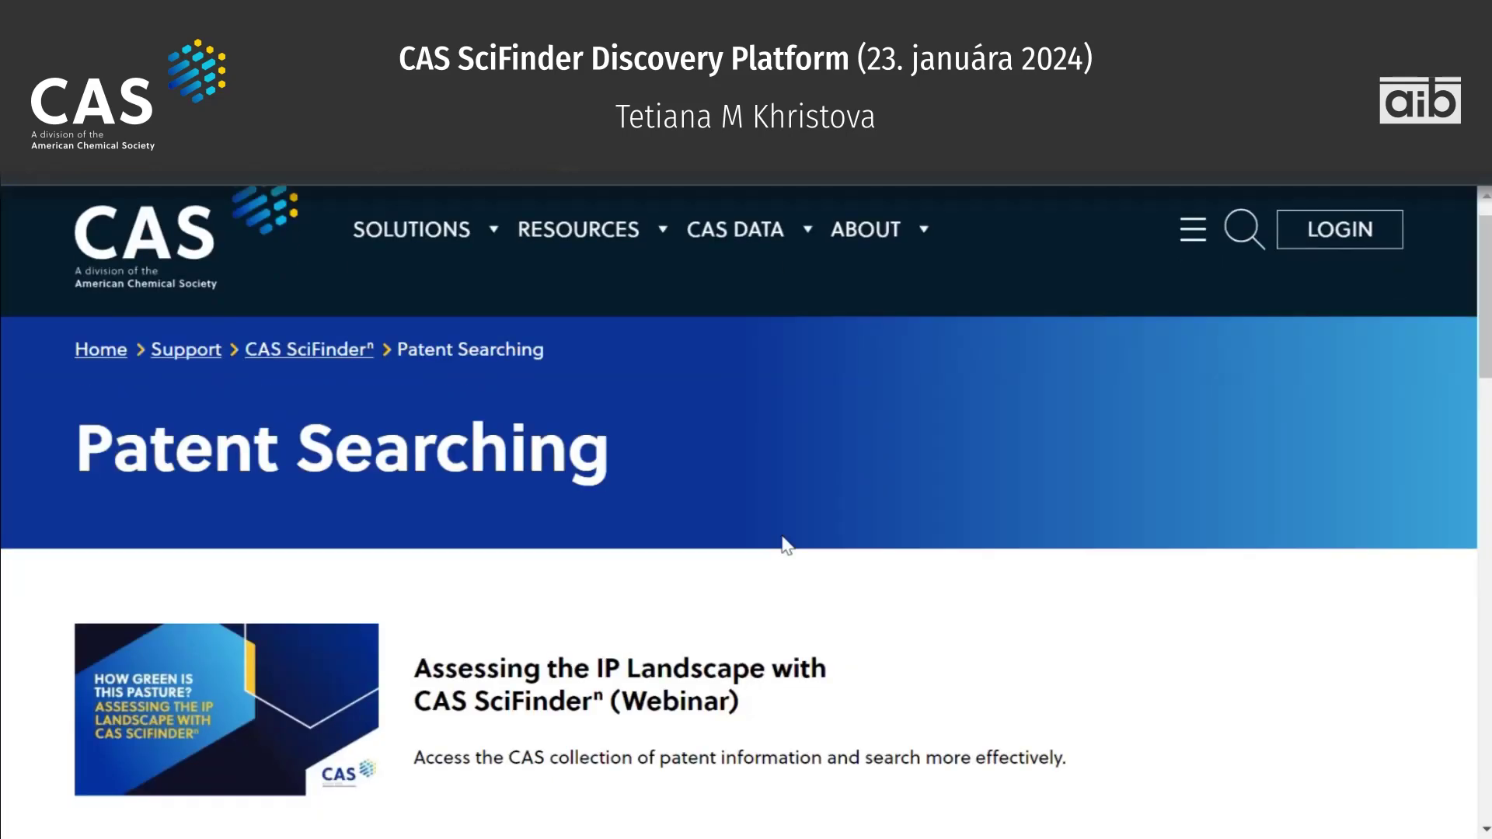
scroll(783, 540, "down", 8)
scroll(783, 537, "up", 8)
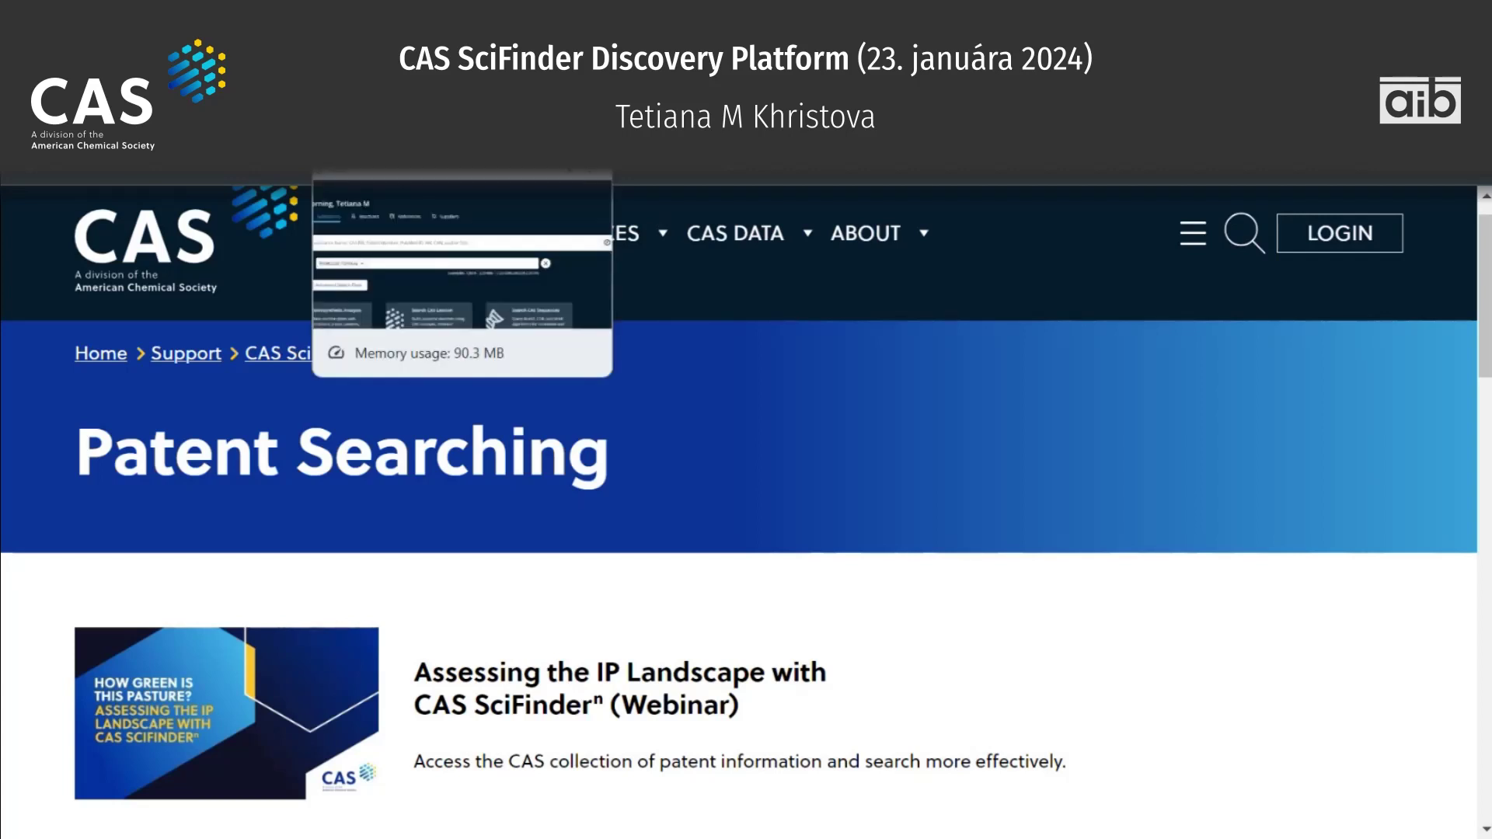
Switch to CAS SciFinderⁿ and go to its home page with the substance search.
left_click(381, 27)
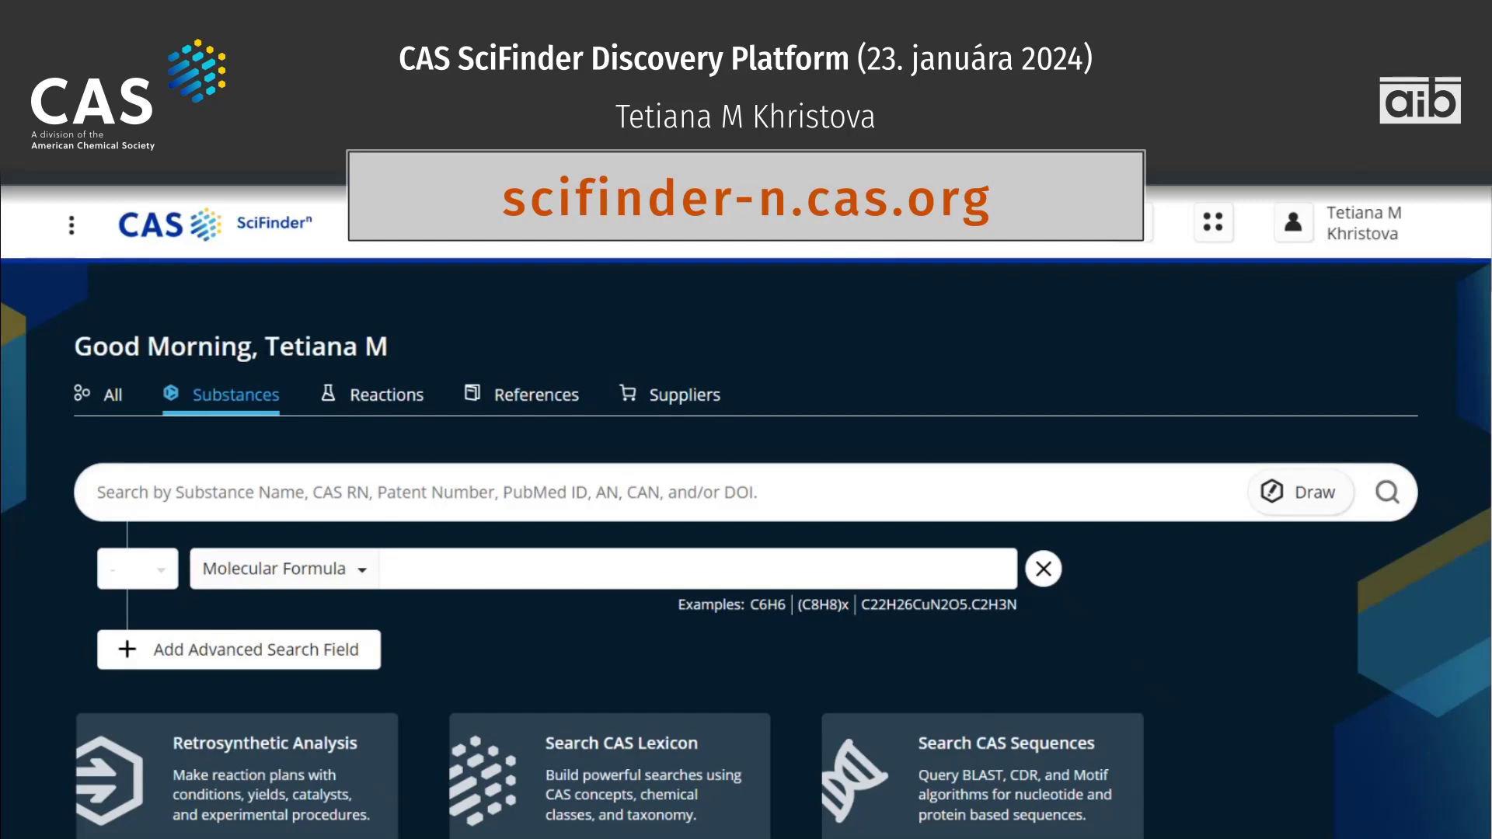
left_click(223, 244)
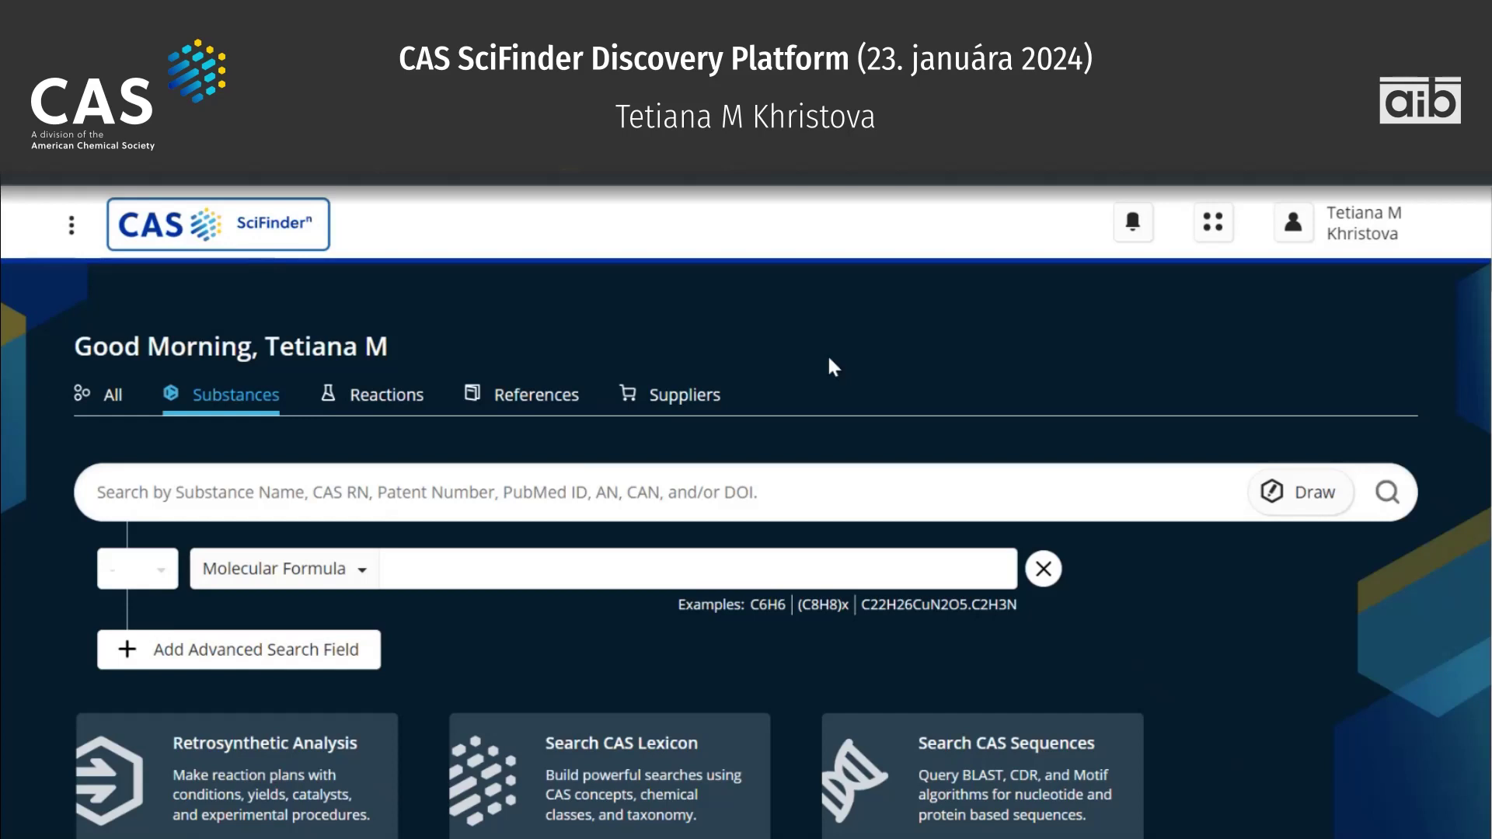
left_click(1233, 590)
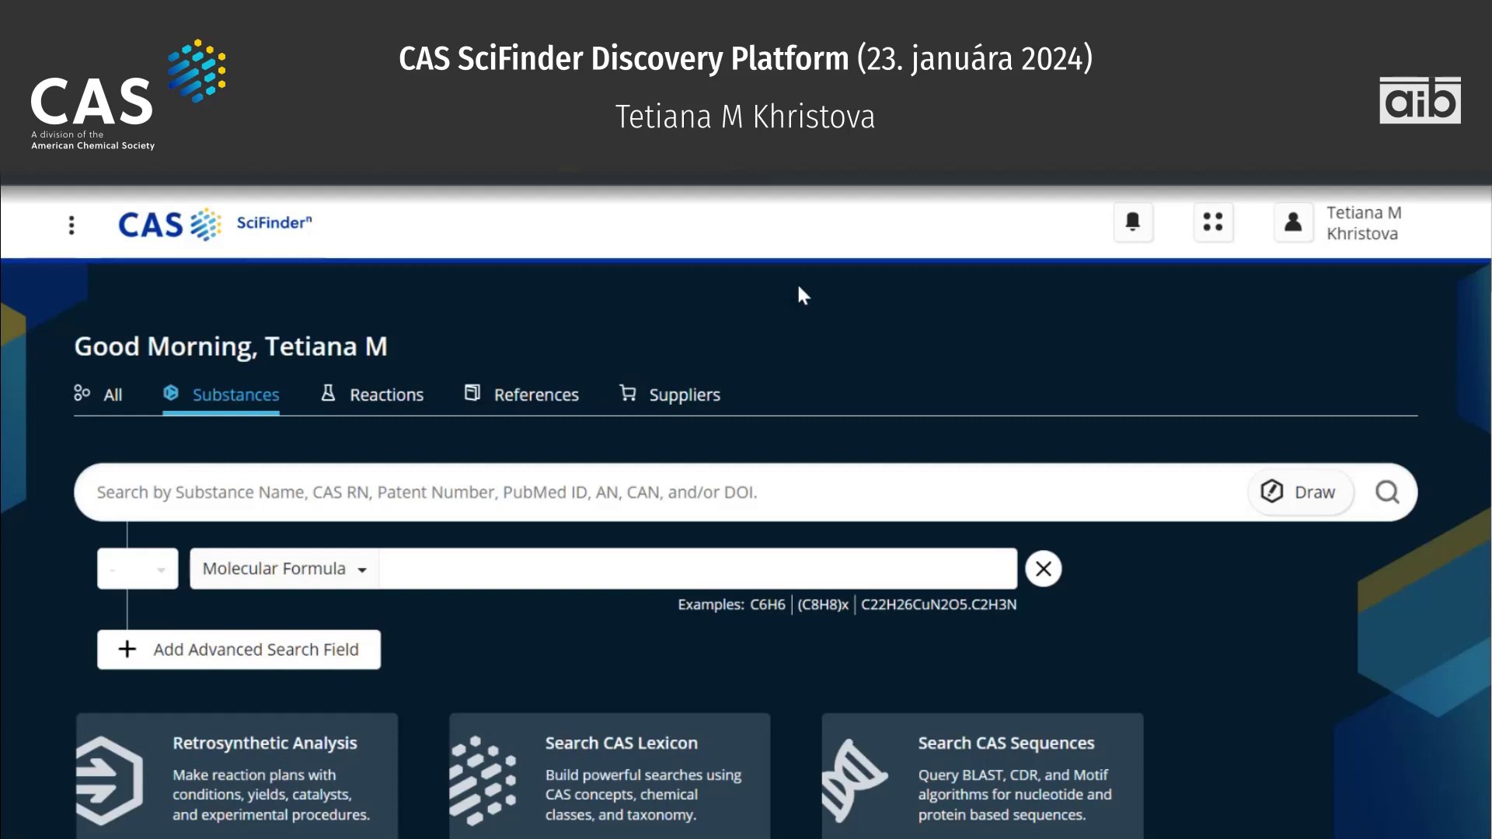
View CAS Analytical Methods from the SciFinderⁿ product list, then return to the CAS SciFinderⁿ home page.
left_click(72, 227)
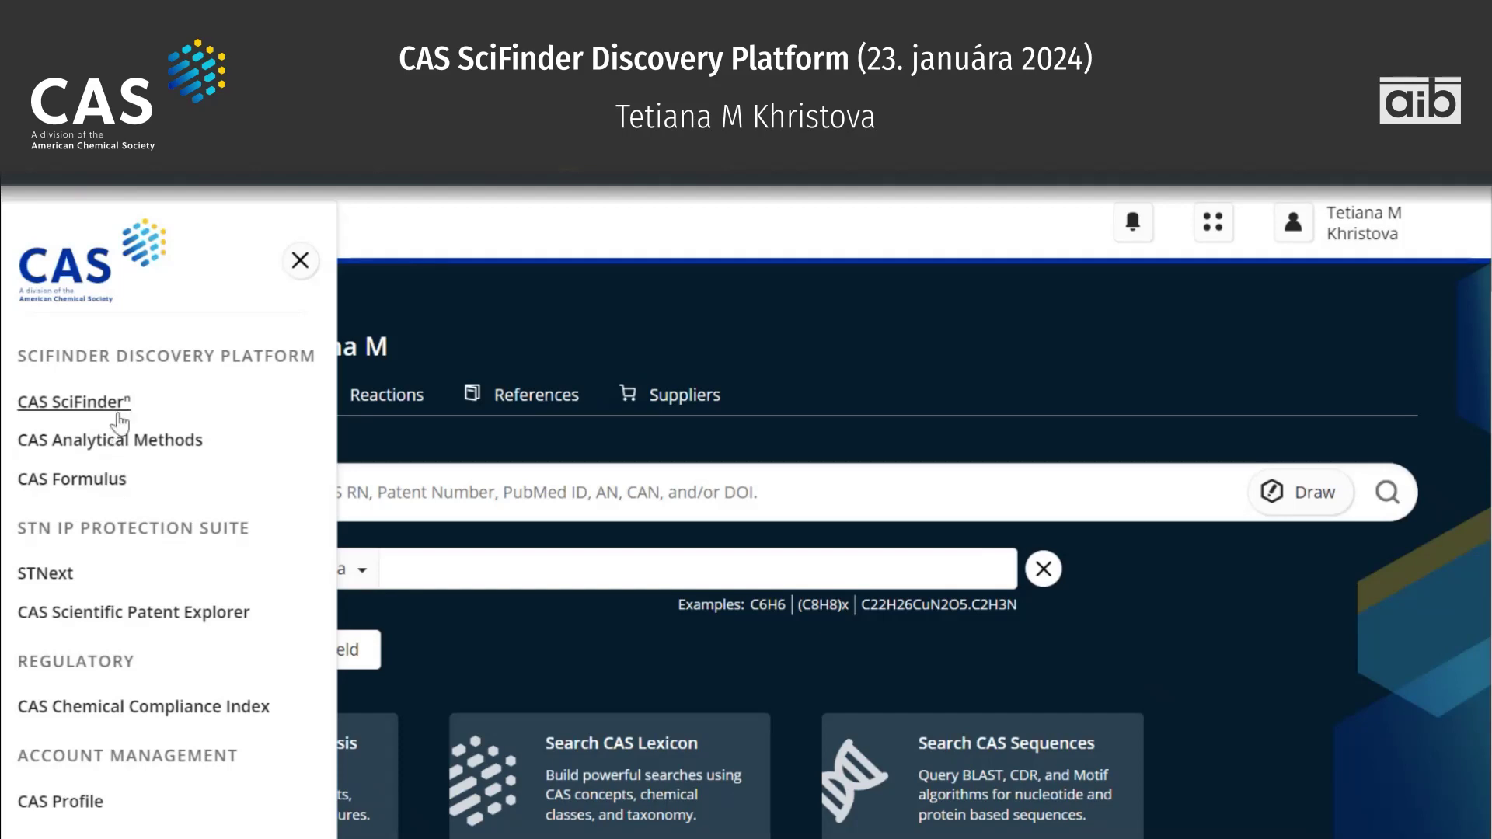
left_click(150, 446)
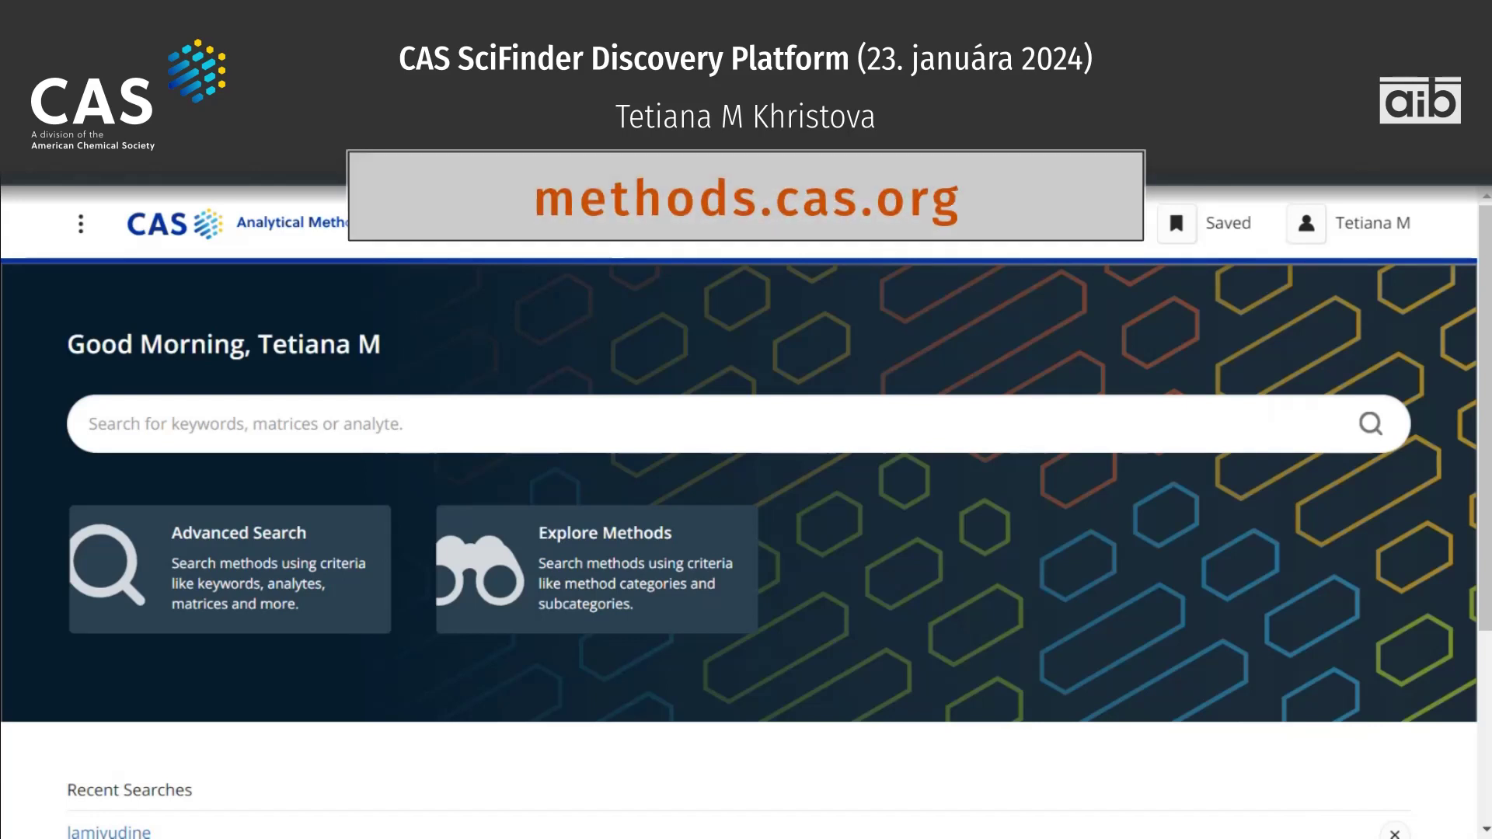
left_click(80, 224)
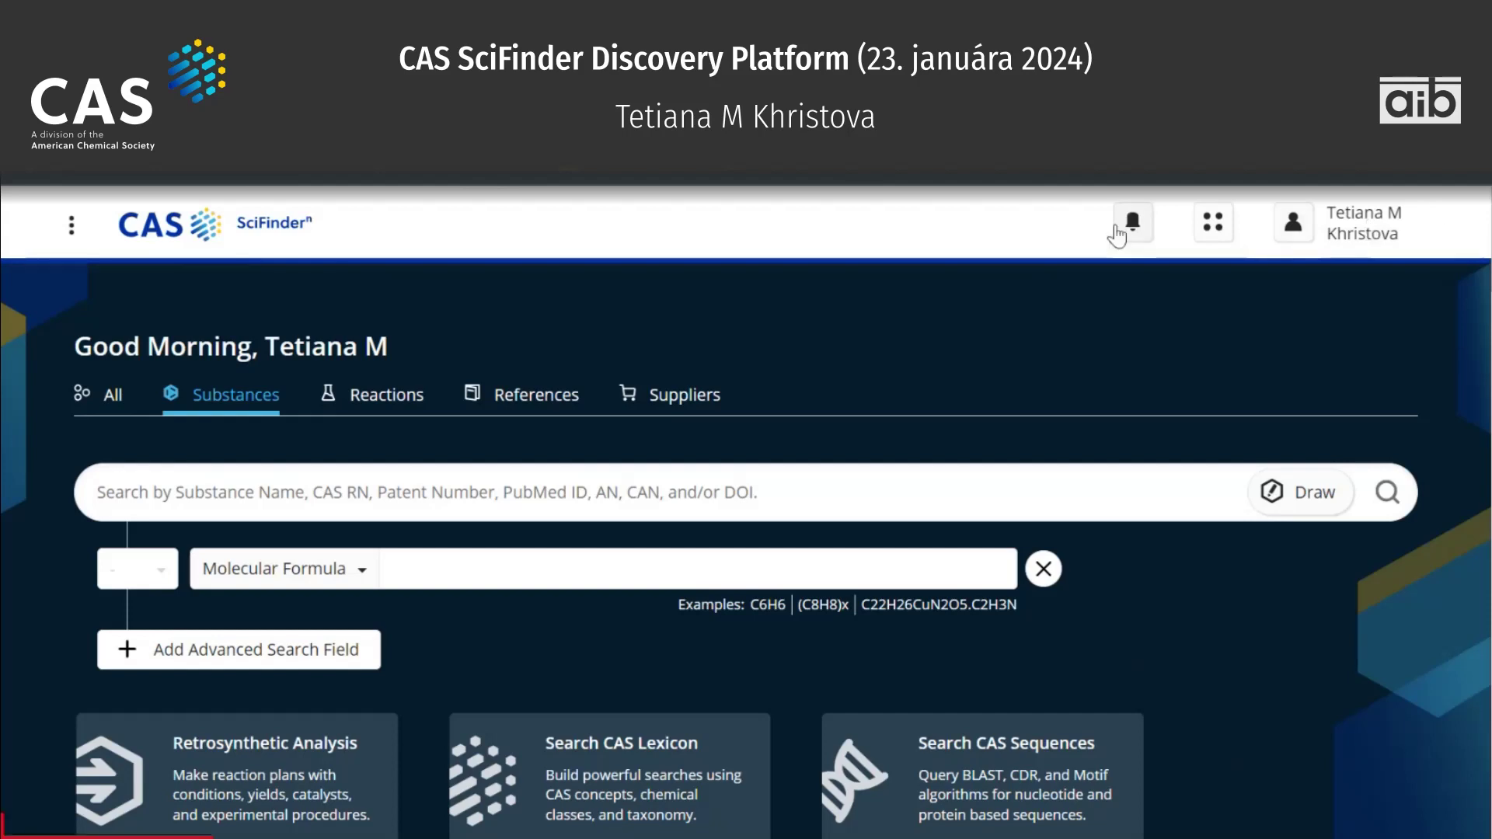
Open the account settings and review the filter, structure and alert preferences.
left_click(1380, 245)
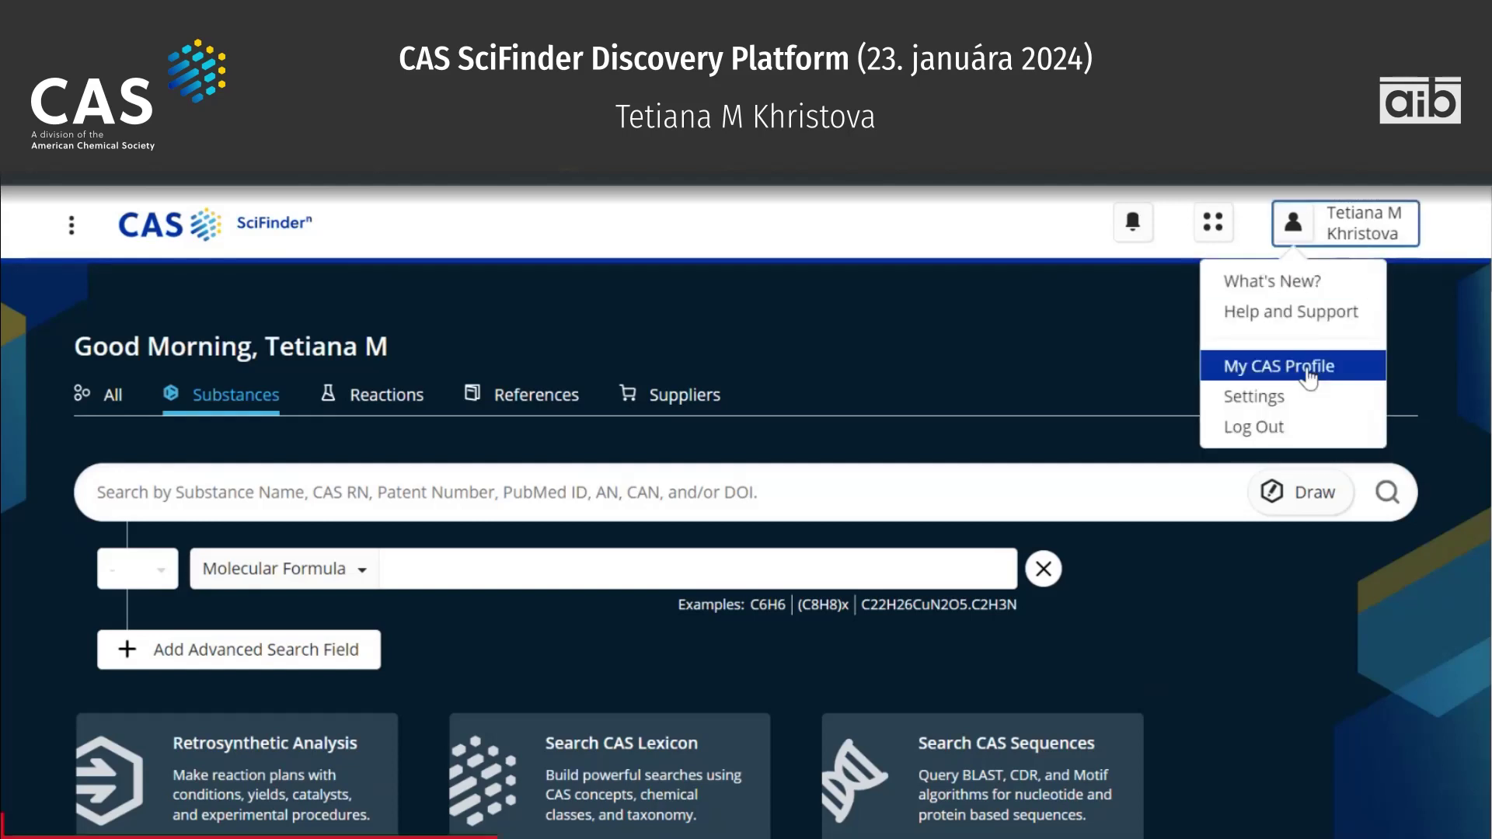
left_click(1303, 400)
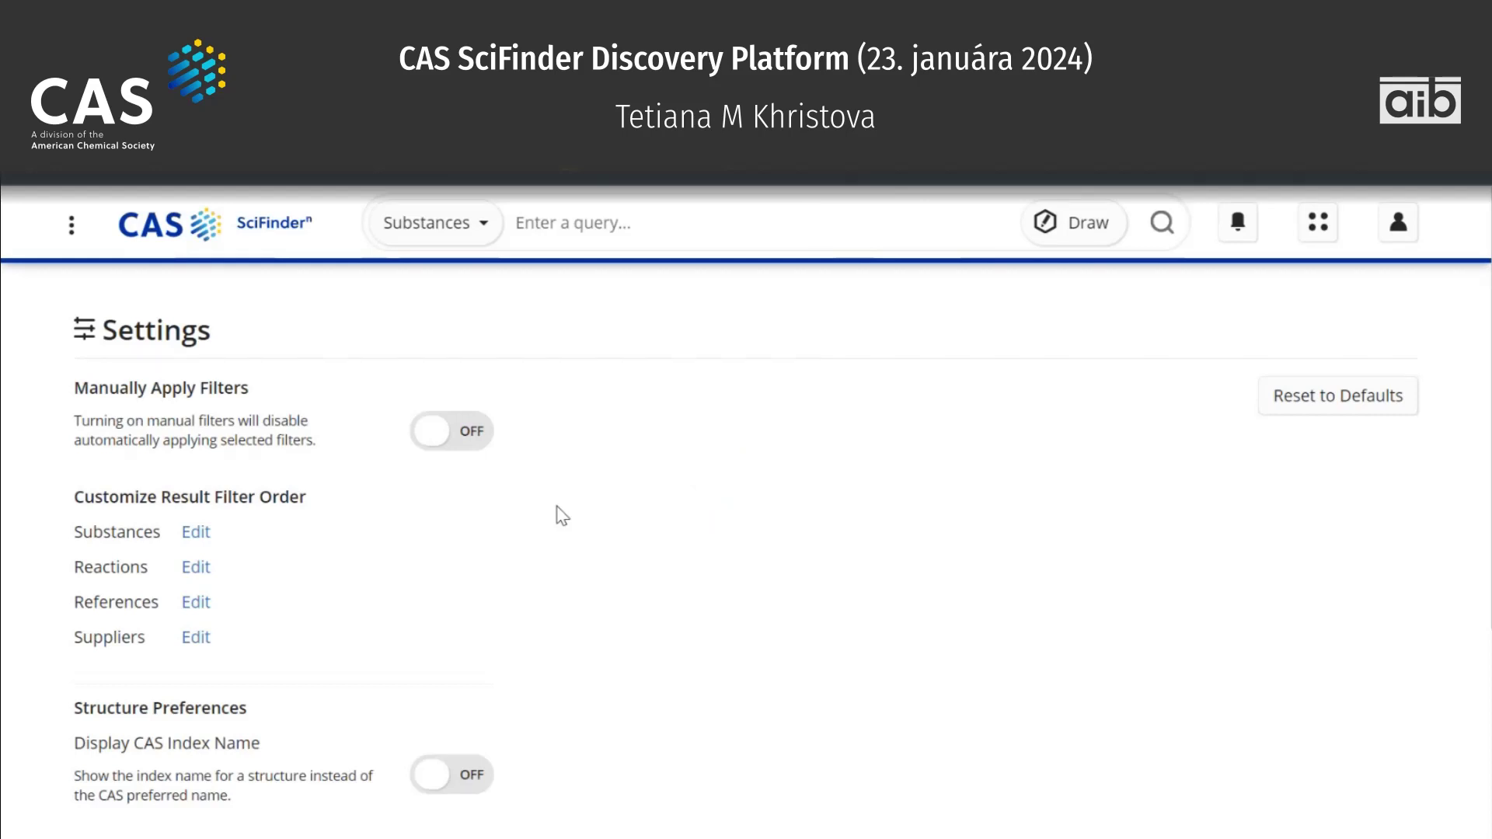
scroll(563, 516, "down", 1)
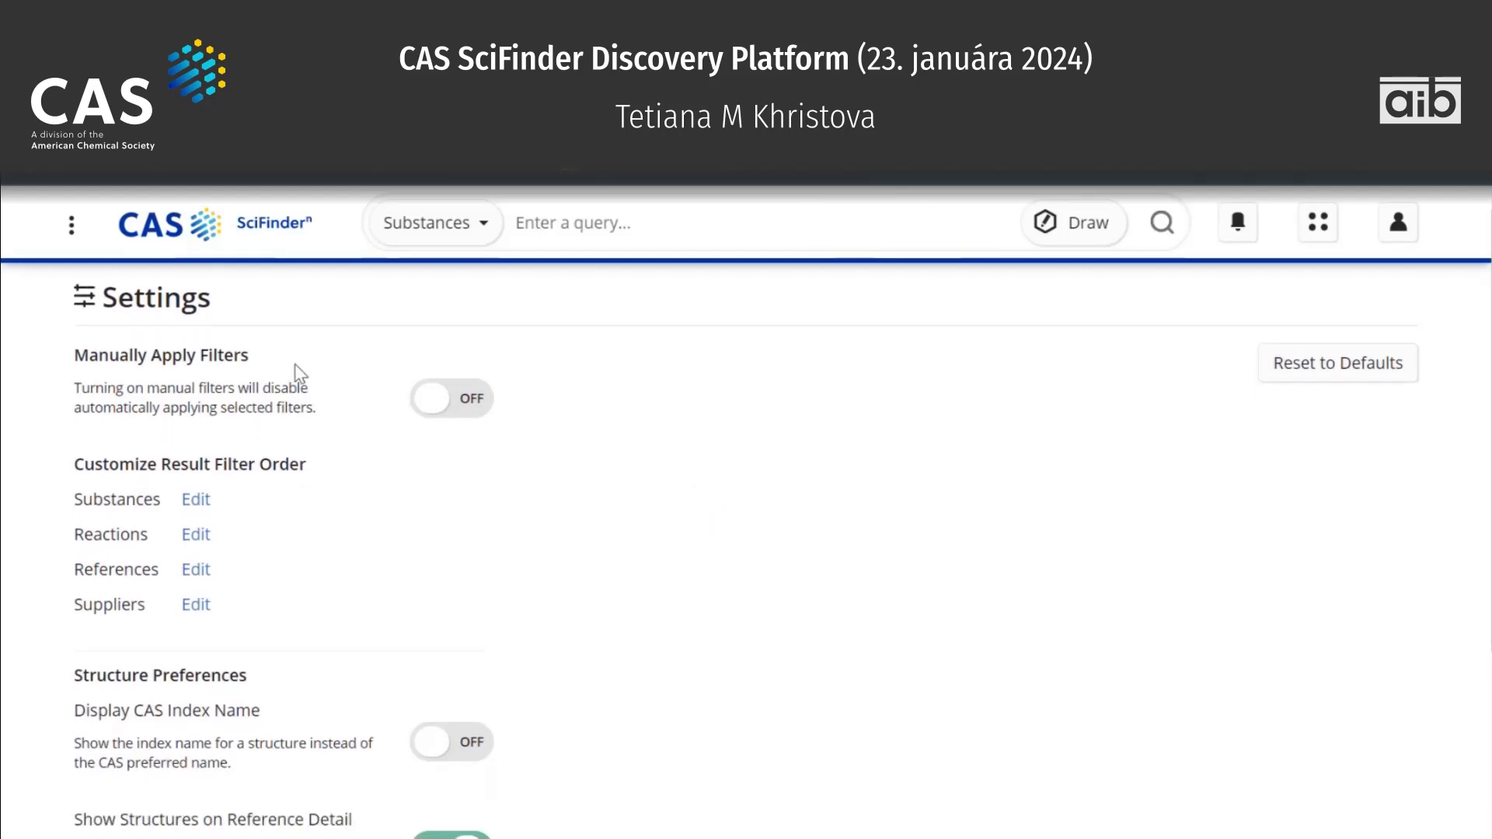
scroll(487, 541, "down", 3)
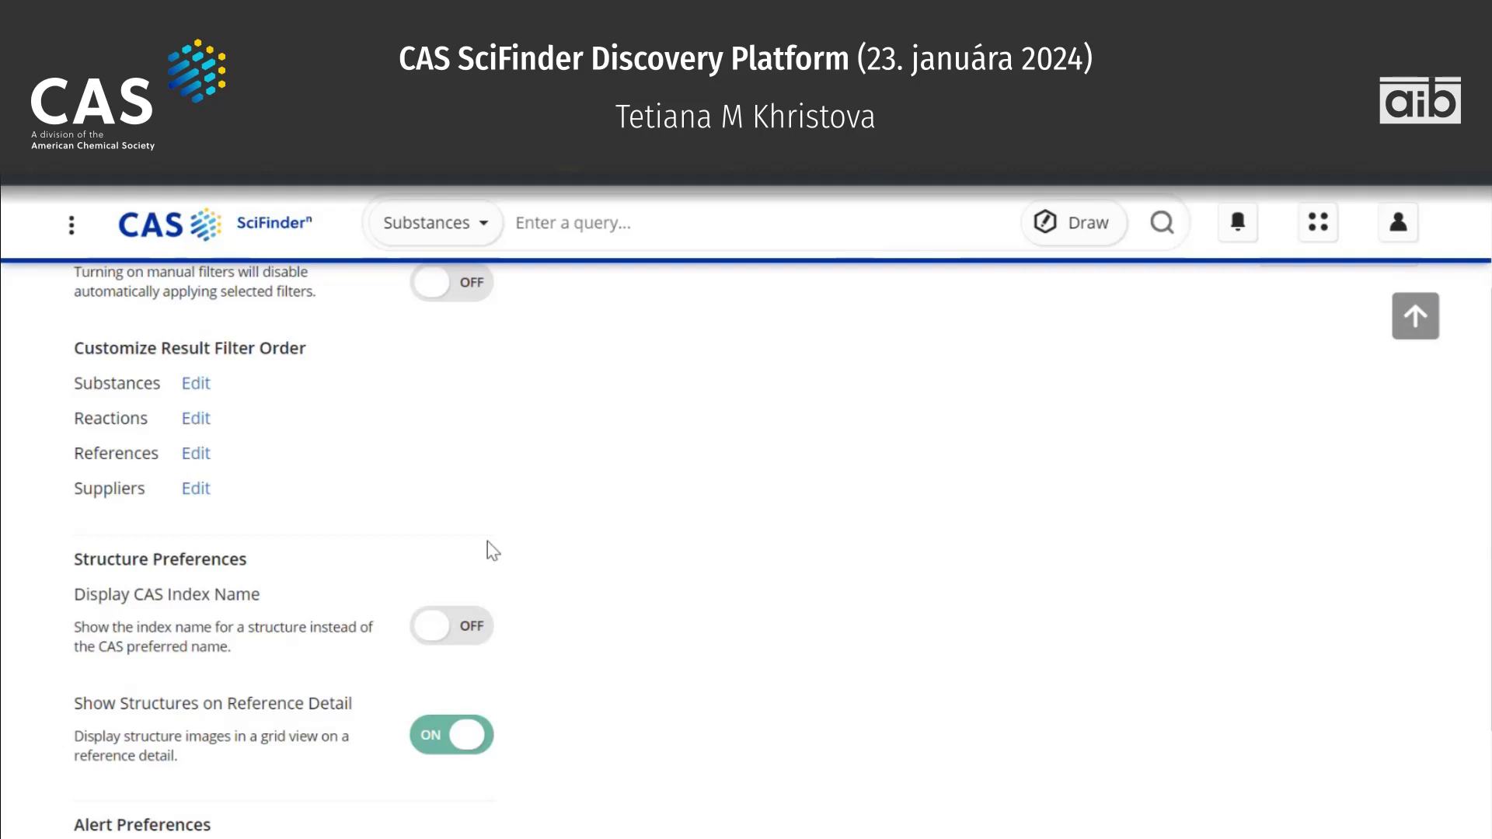
scroll(487, 541, "up", 3)
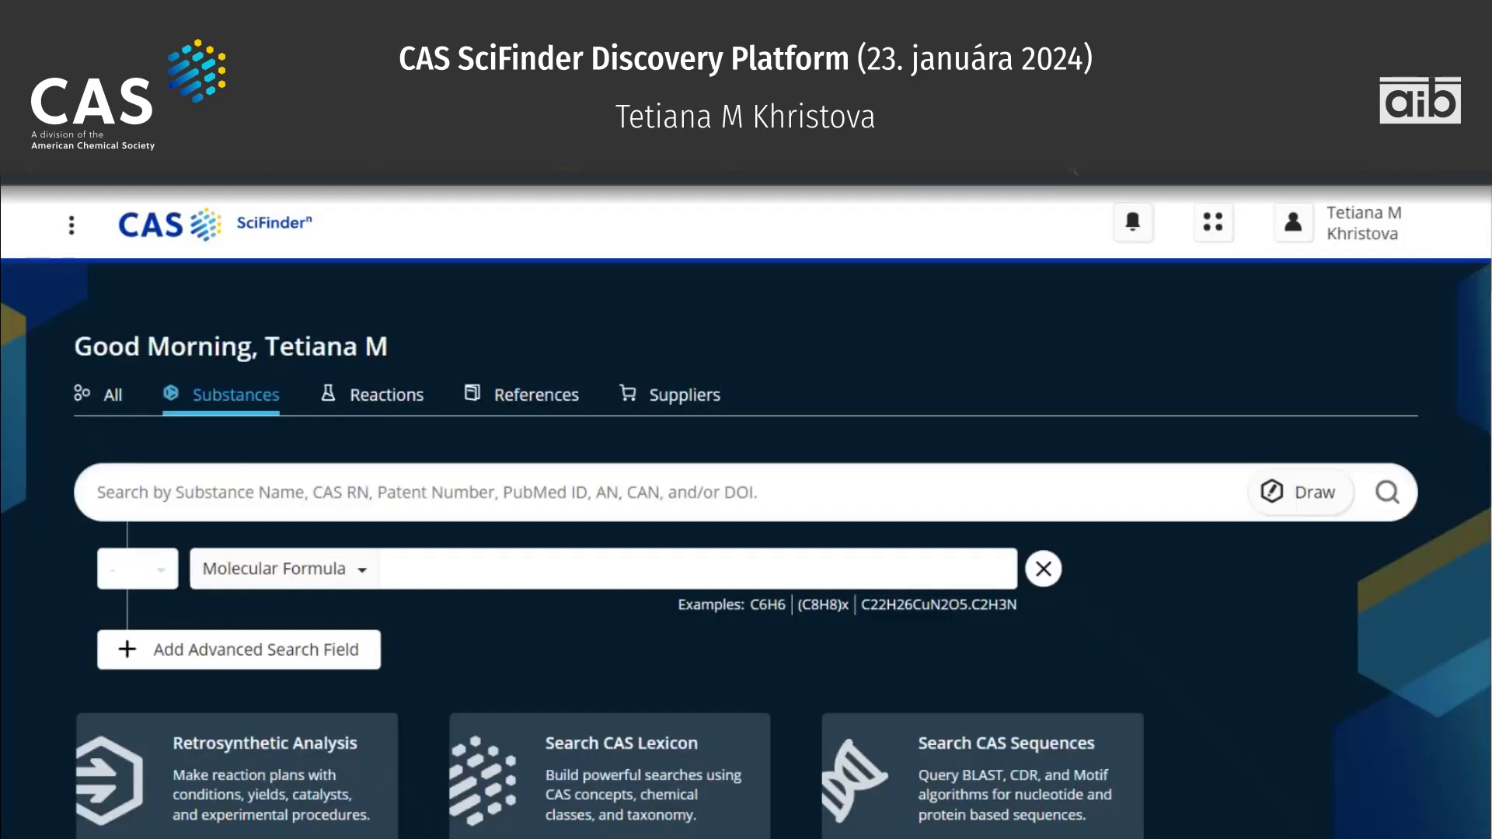
Open the SciFinderⁿ Help and Support page from the home page.
left_click(1327, 233)
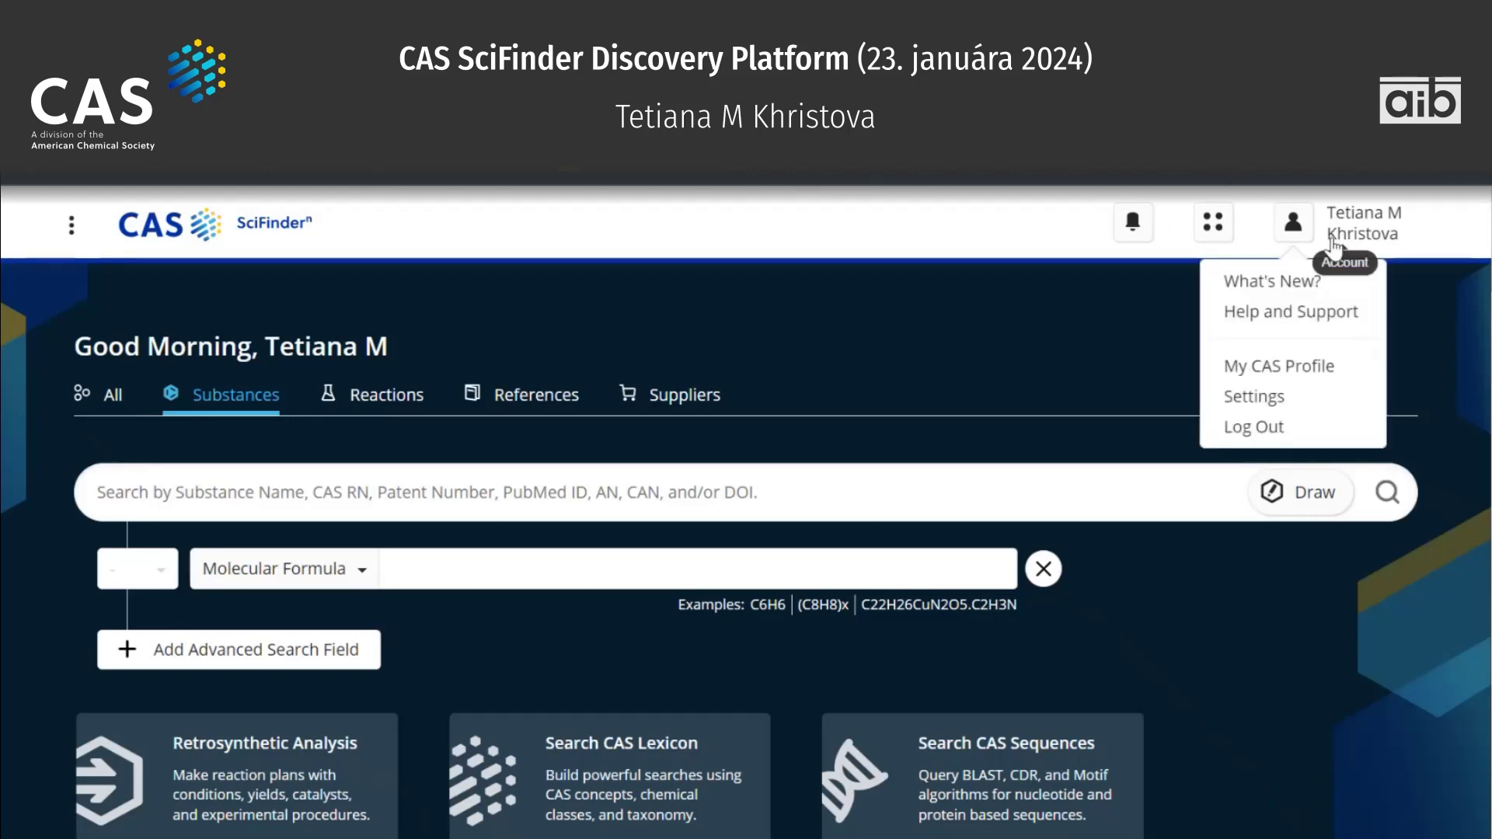
left_click(1260, 317)
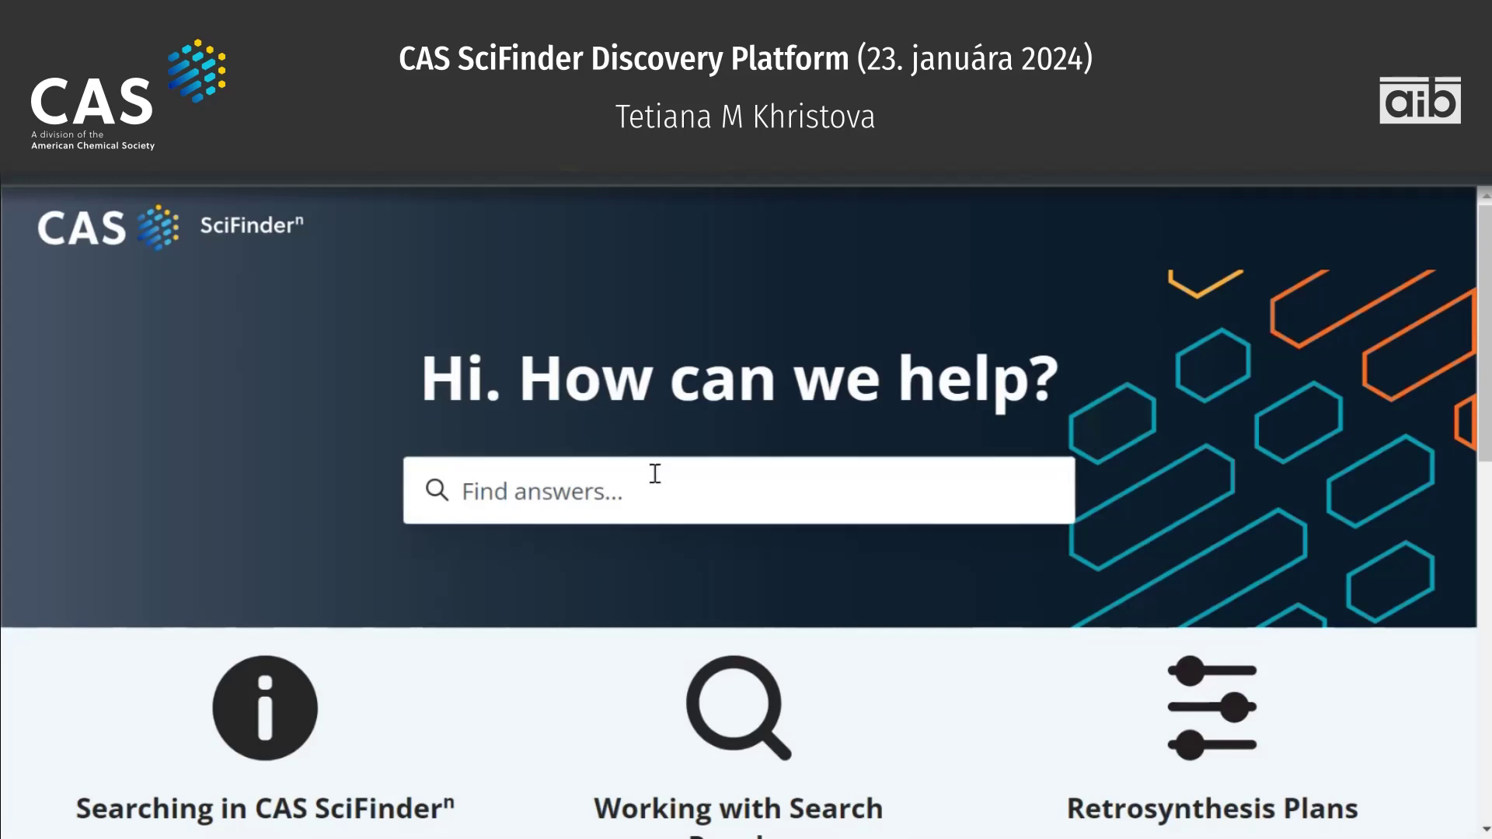
scroll(660, 481, "down", 1)
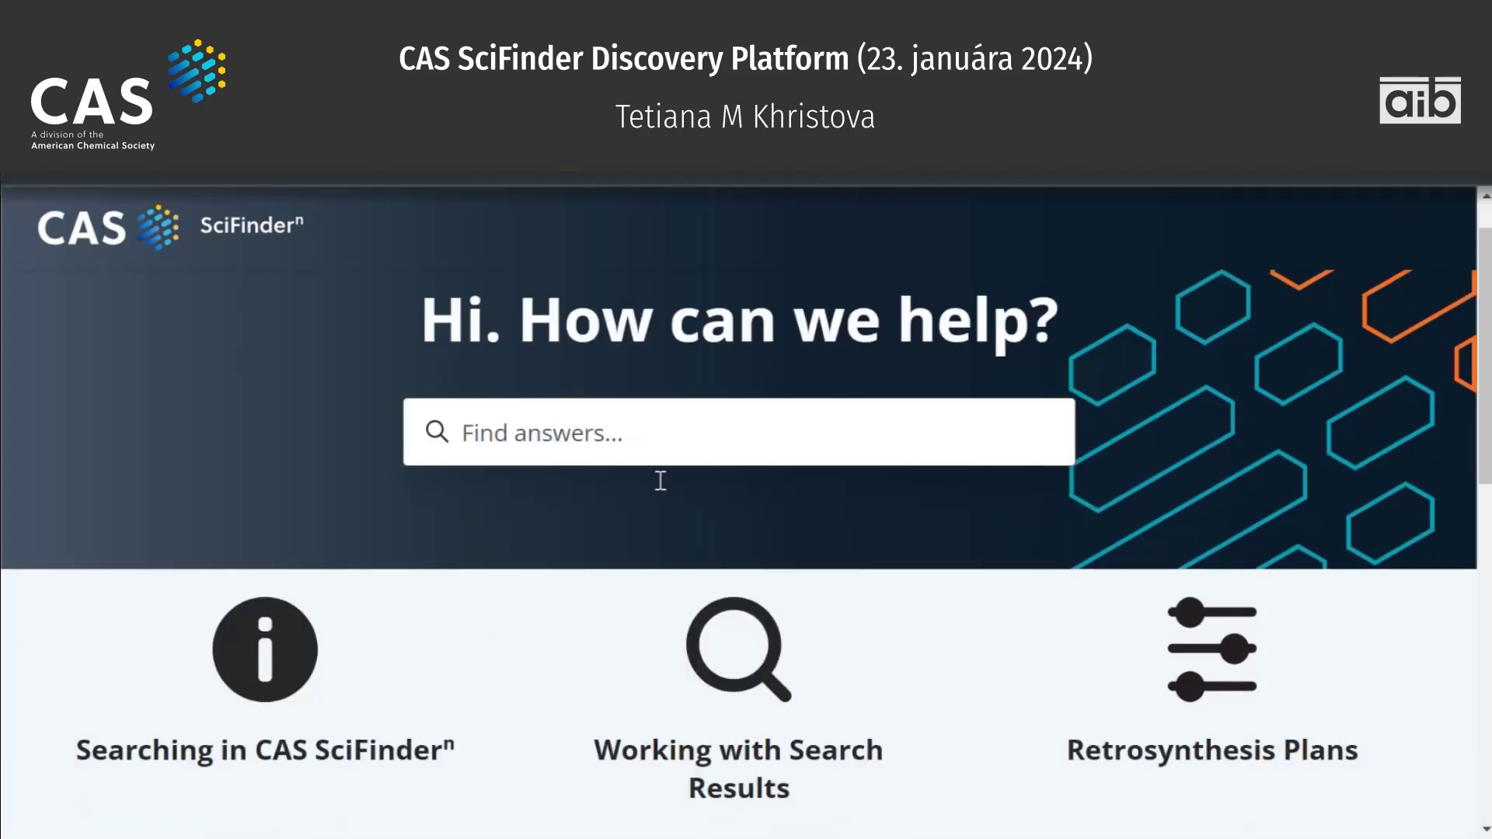
Search the product help for "boolean" and browse the articles on Boolean operators and modifiers.
left_click(552, 421)
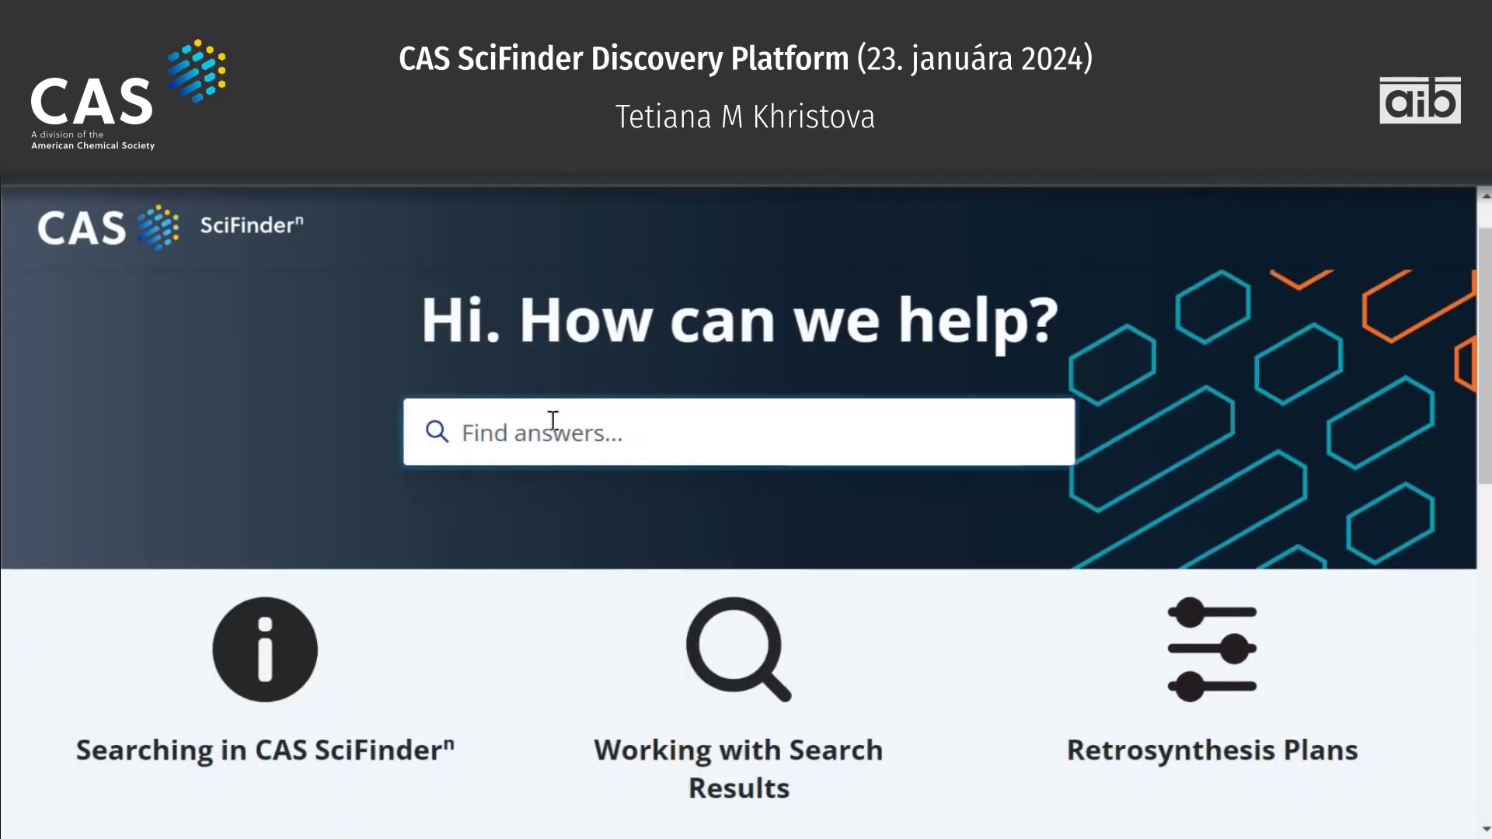
type("boolean")
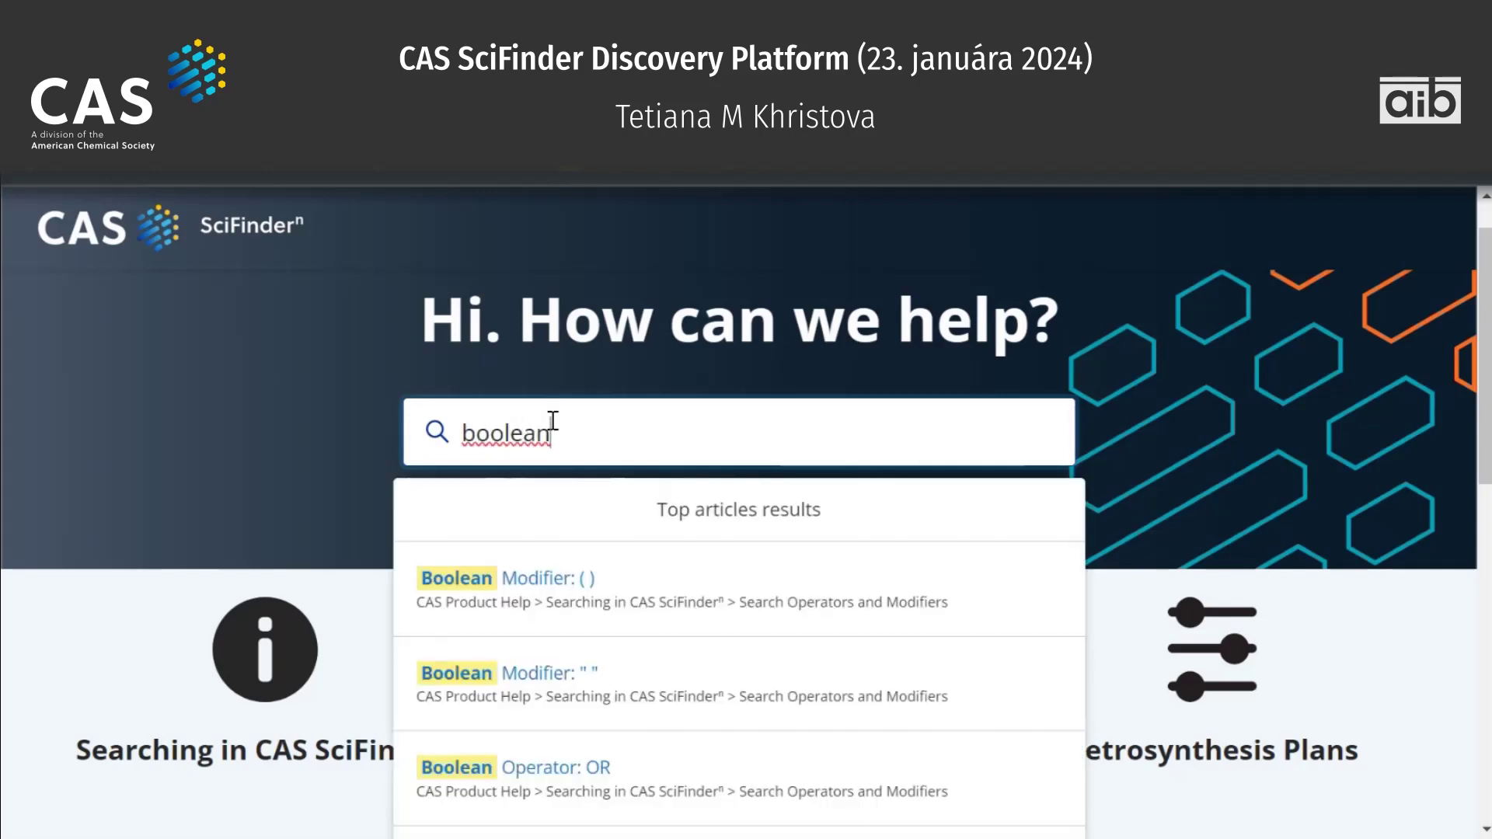
key("Return")
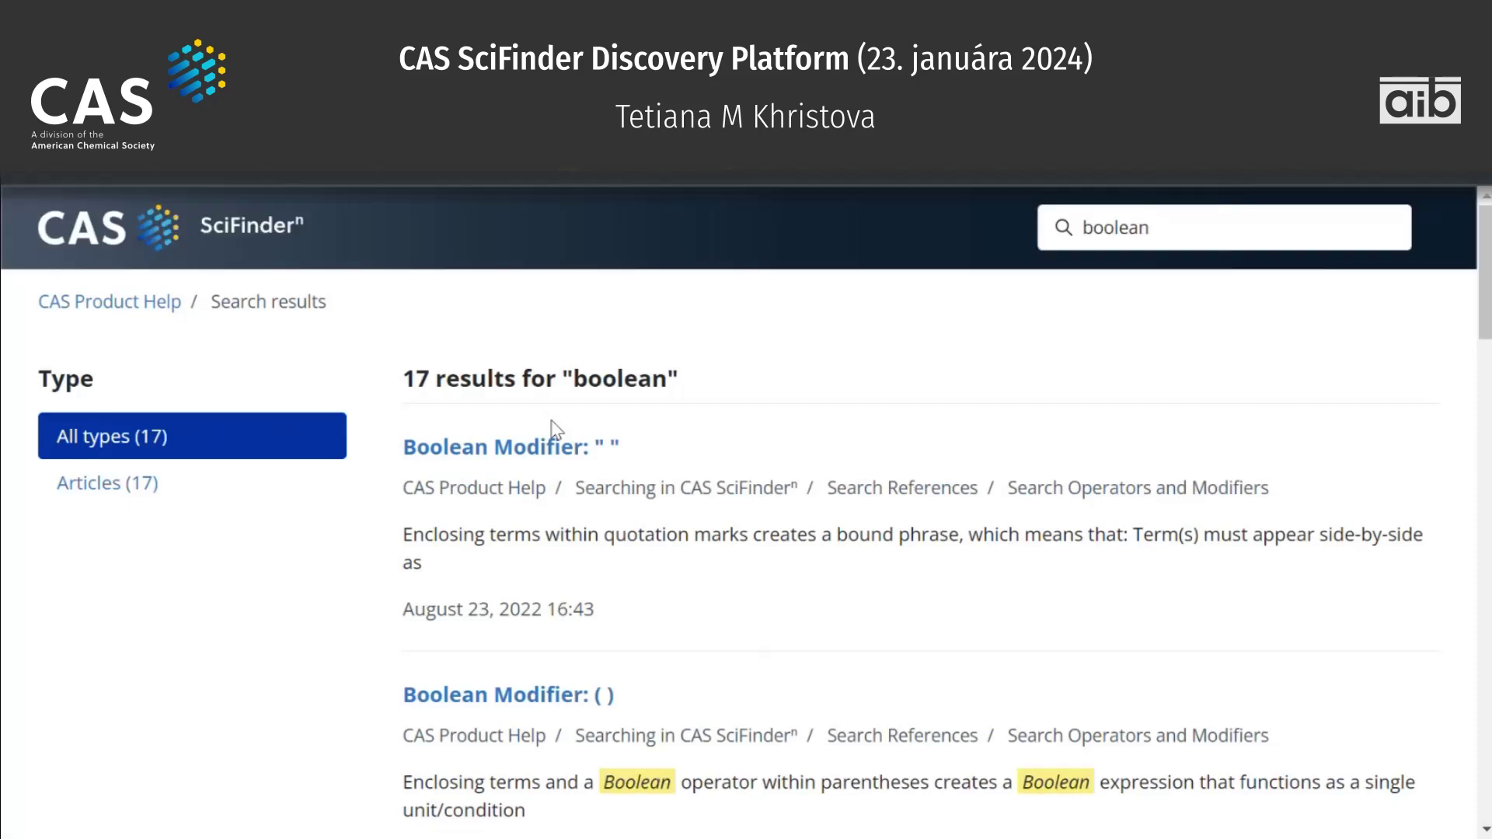
scroll(719, 526, "down", 2)
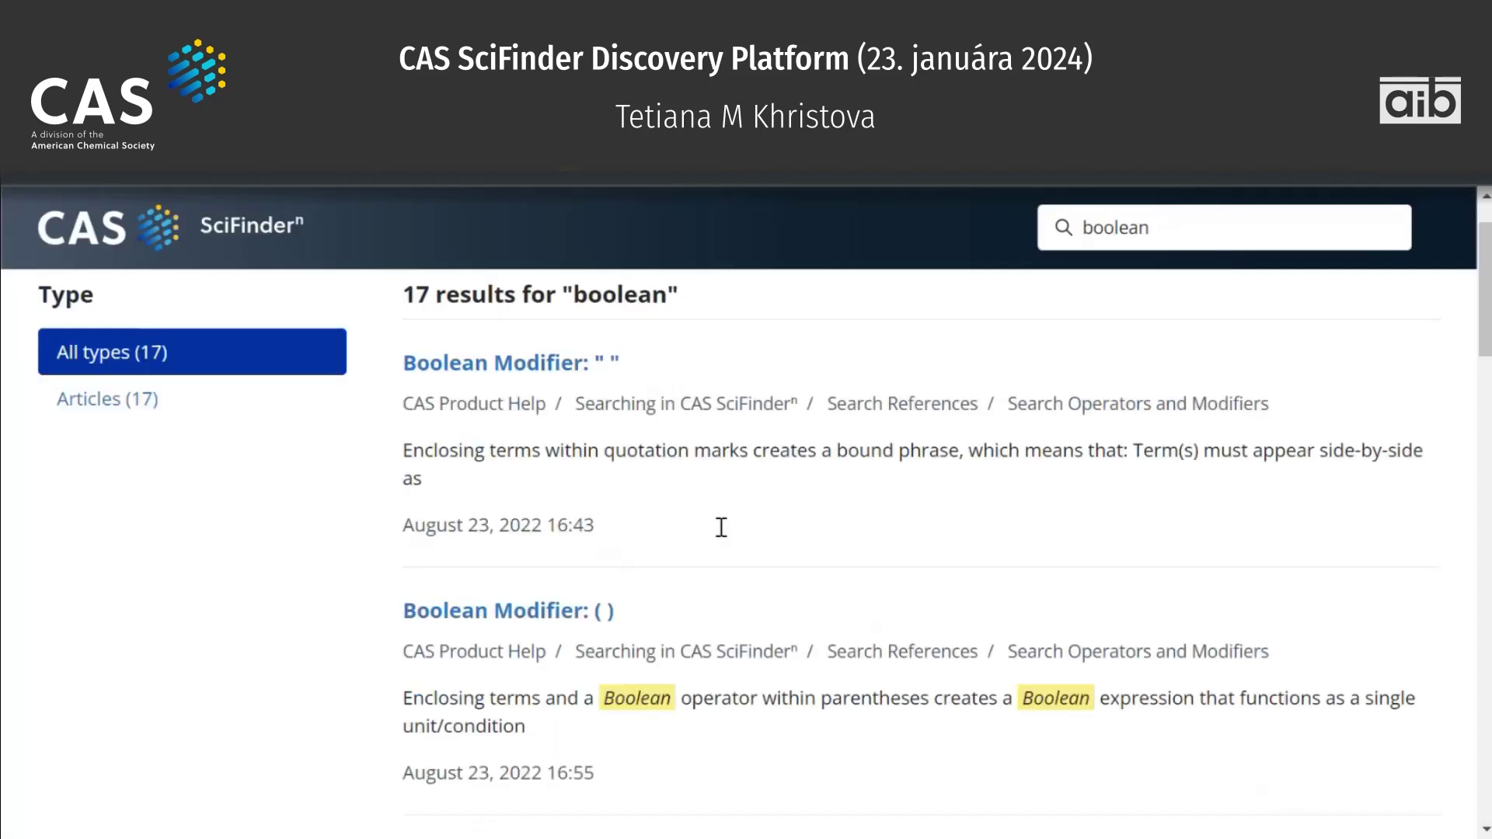
scroll(720, 533, "down", 6)
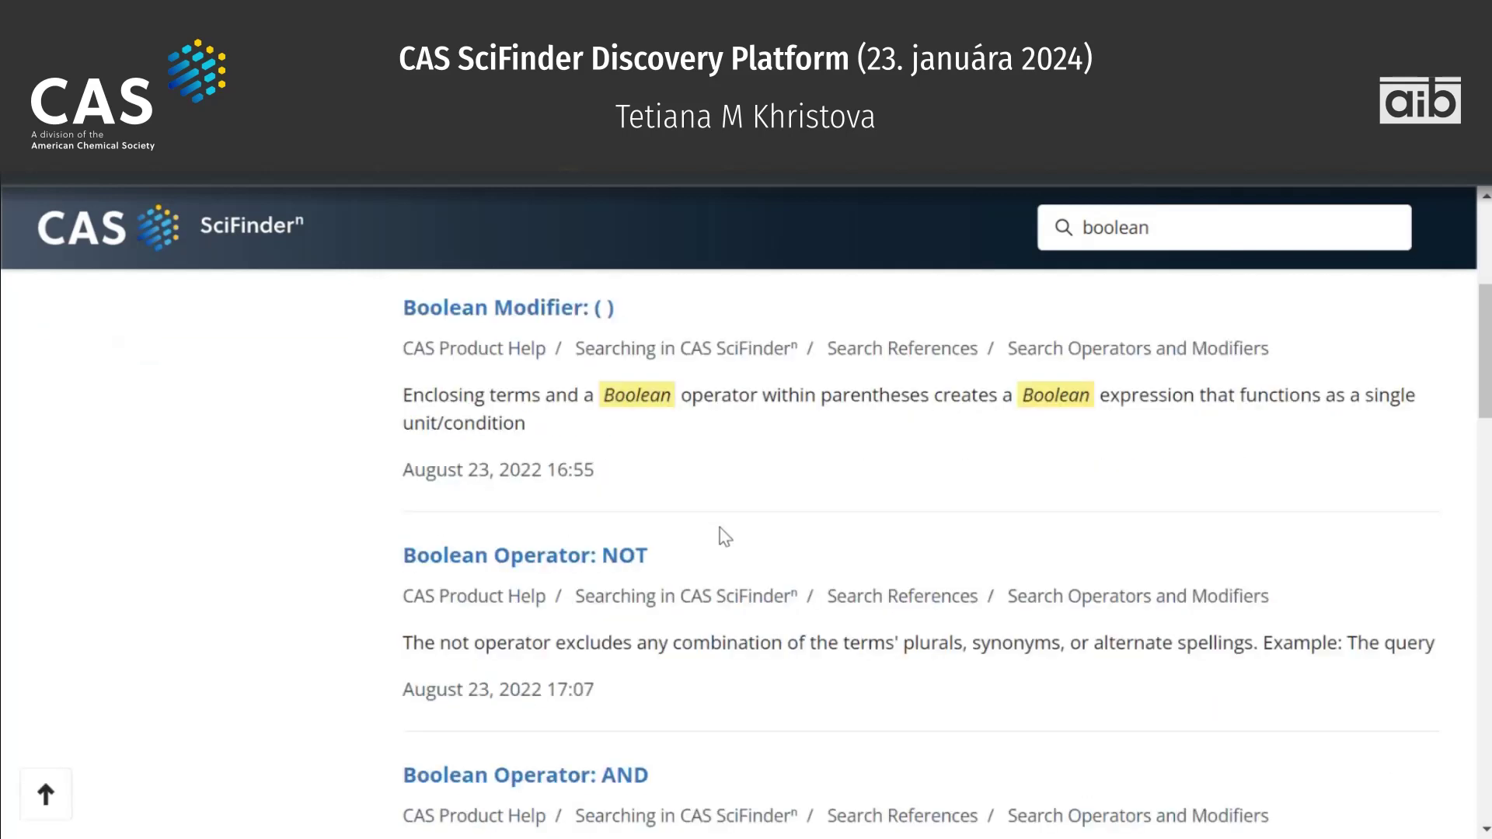
scroll(720, 533, "up", 8)
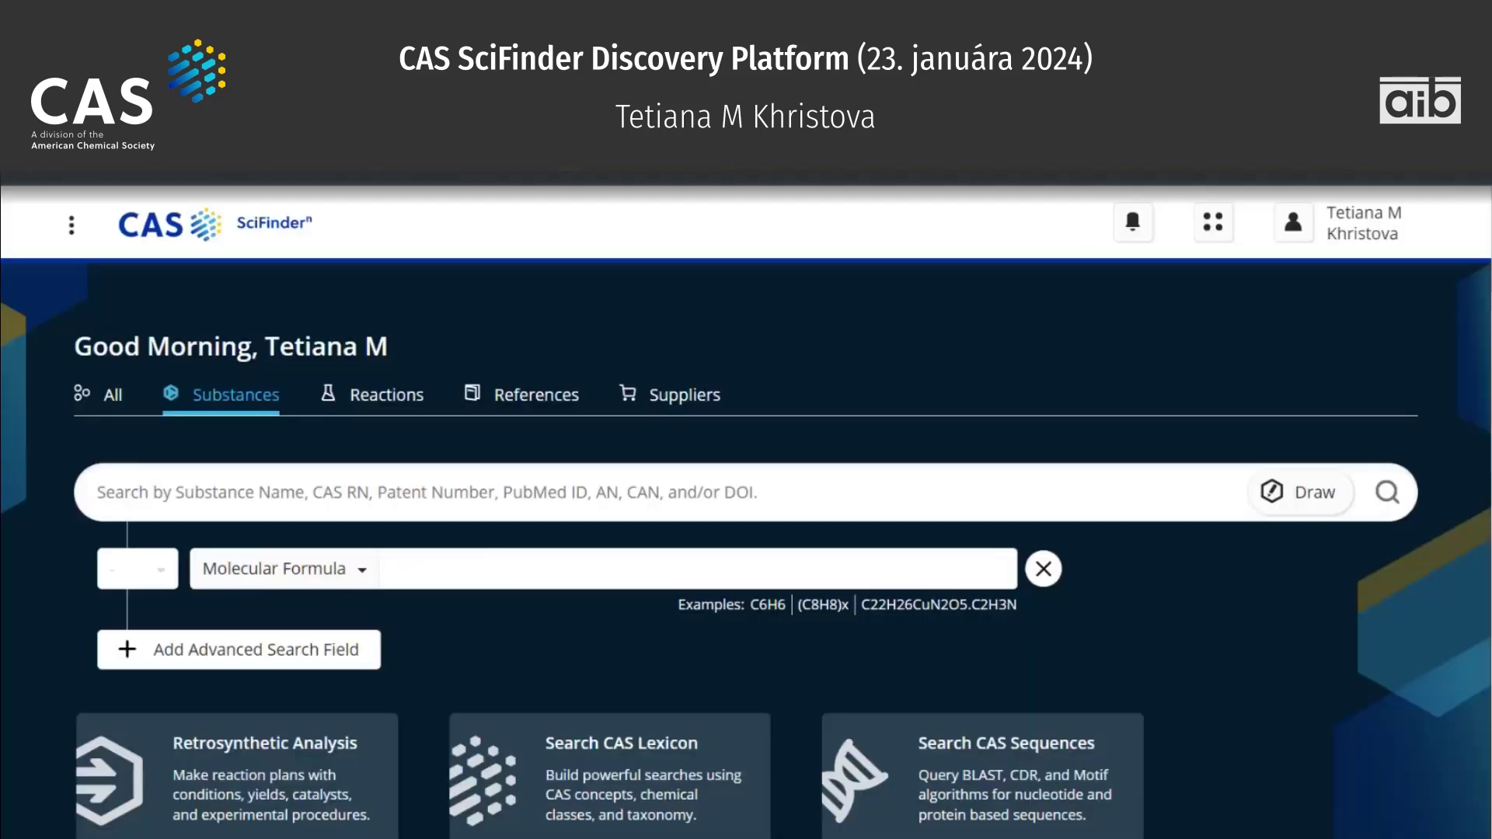
Return to the SciFinderⁿ home page and open the What's New articles from the account options.
left_click(1332, 237)
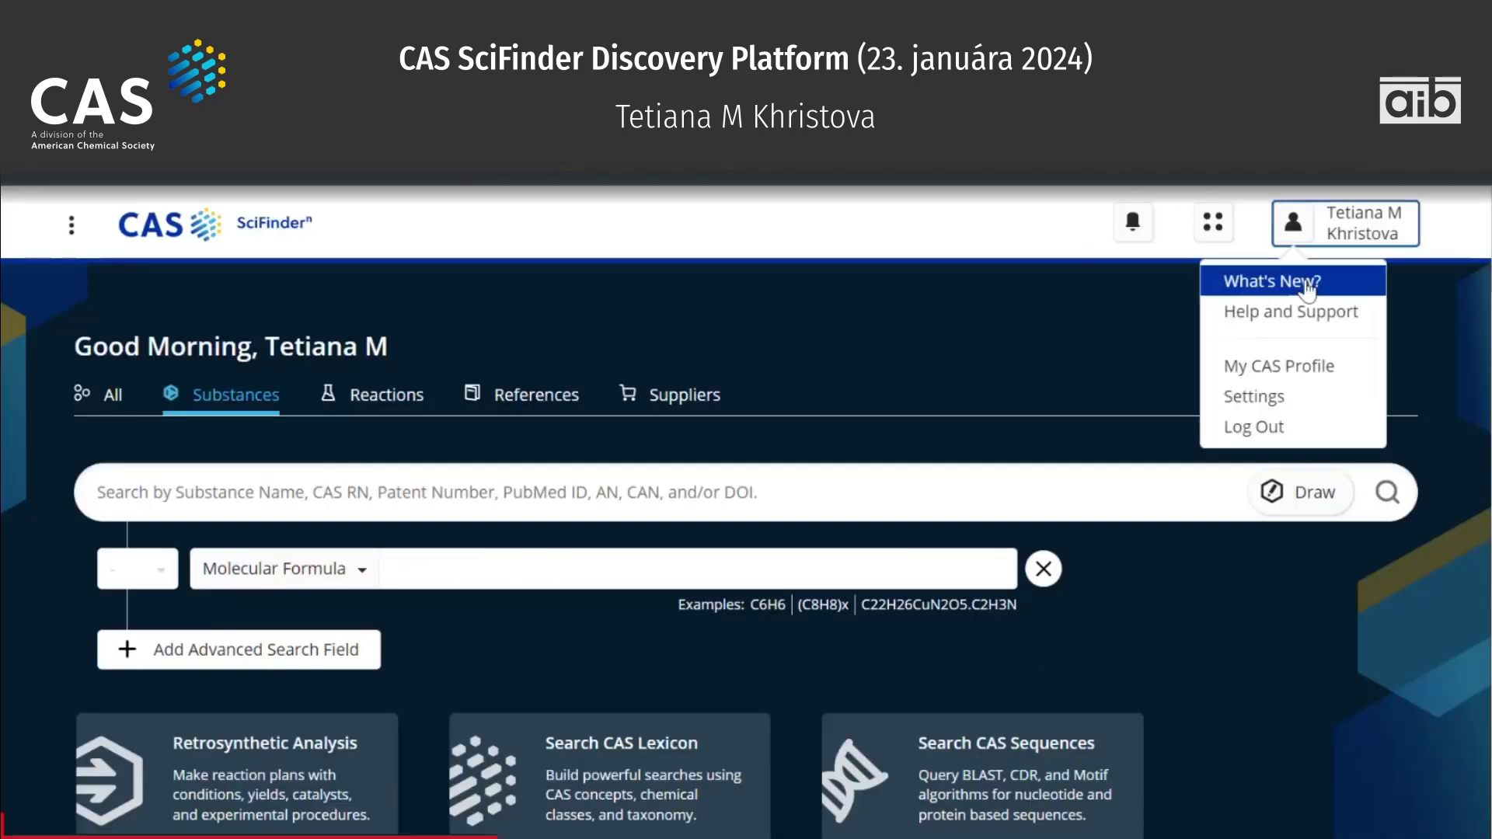
left_click(1267, 285)
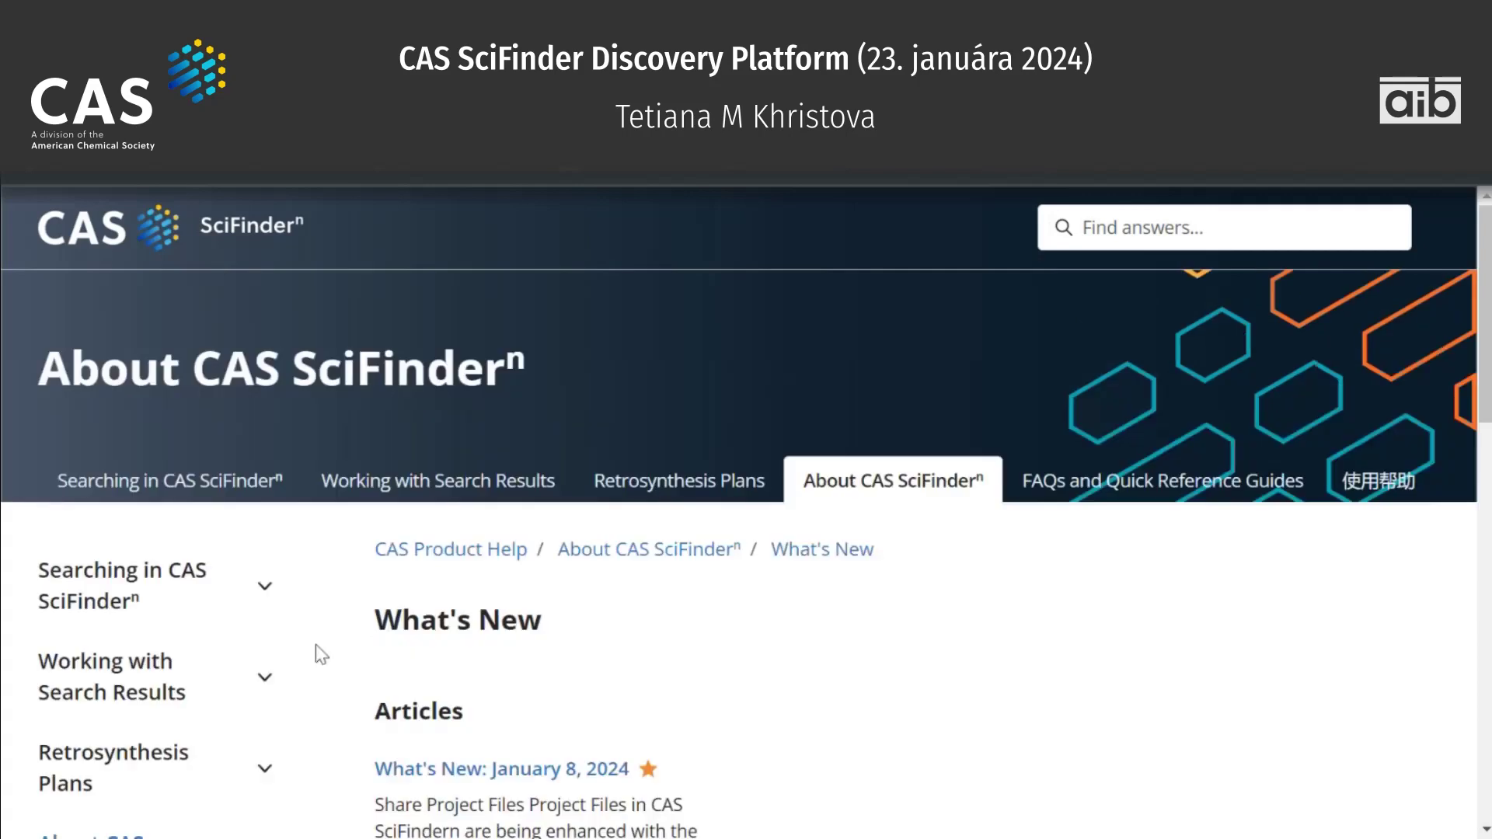
scroll(736, 669, "down", 2)
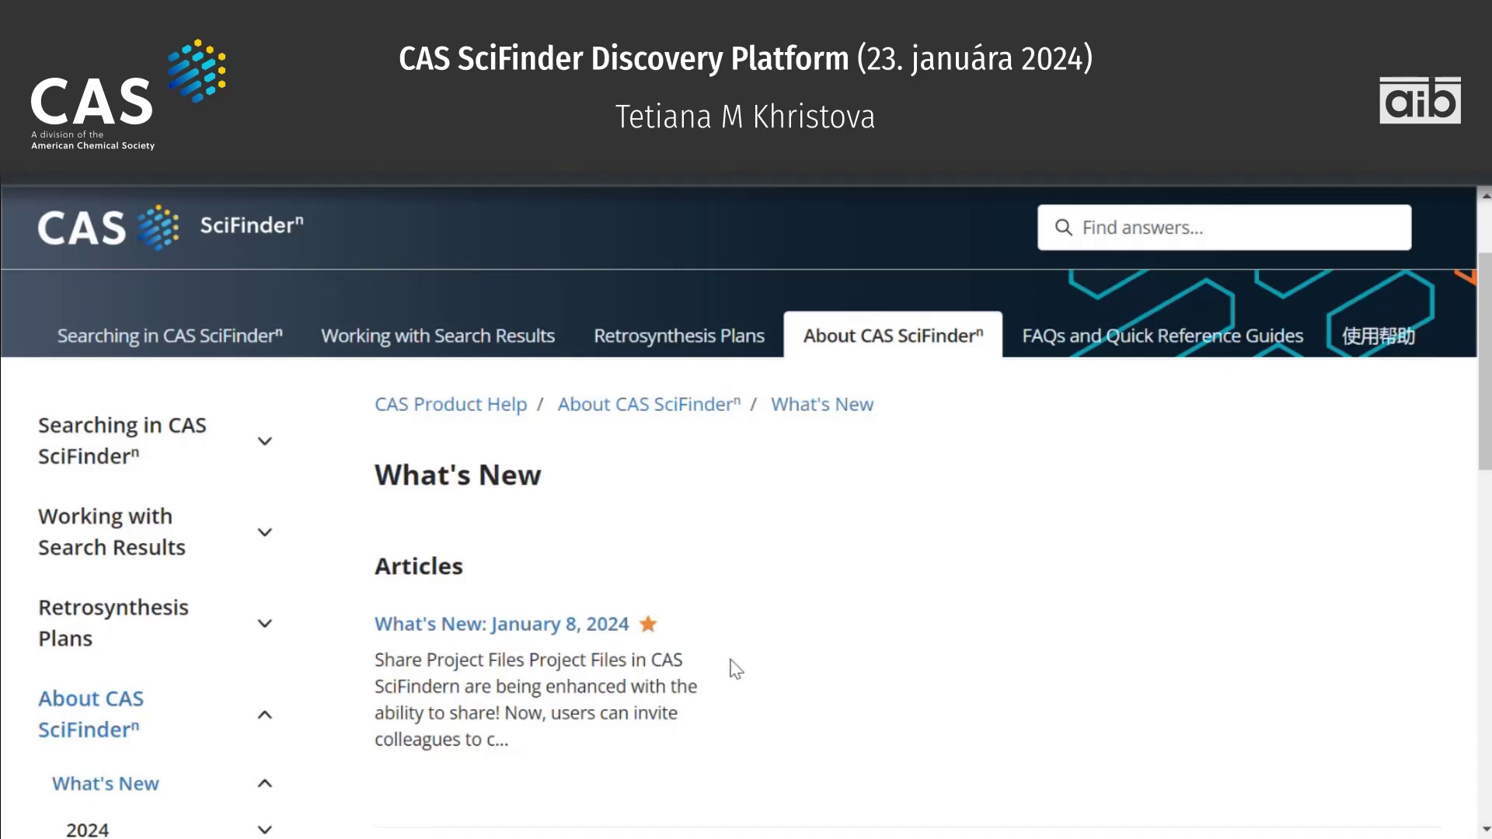
Open the 2023 section of the What's New articles and browse its monthly release entries.
scroll(736, 669, "down", 5)
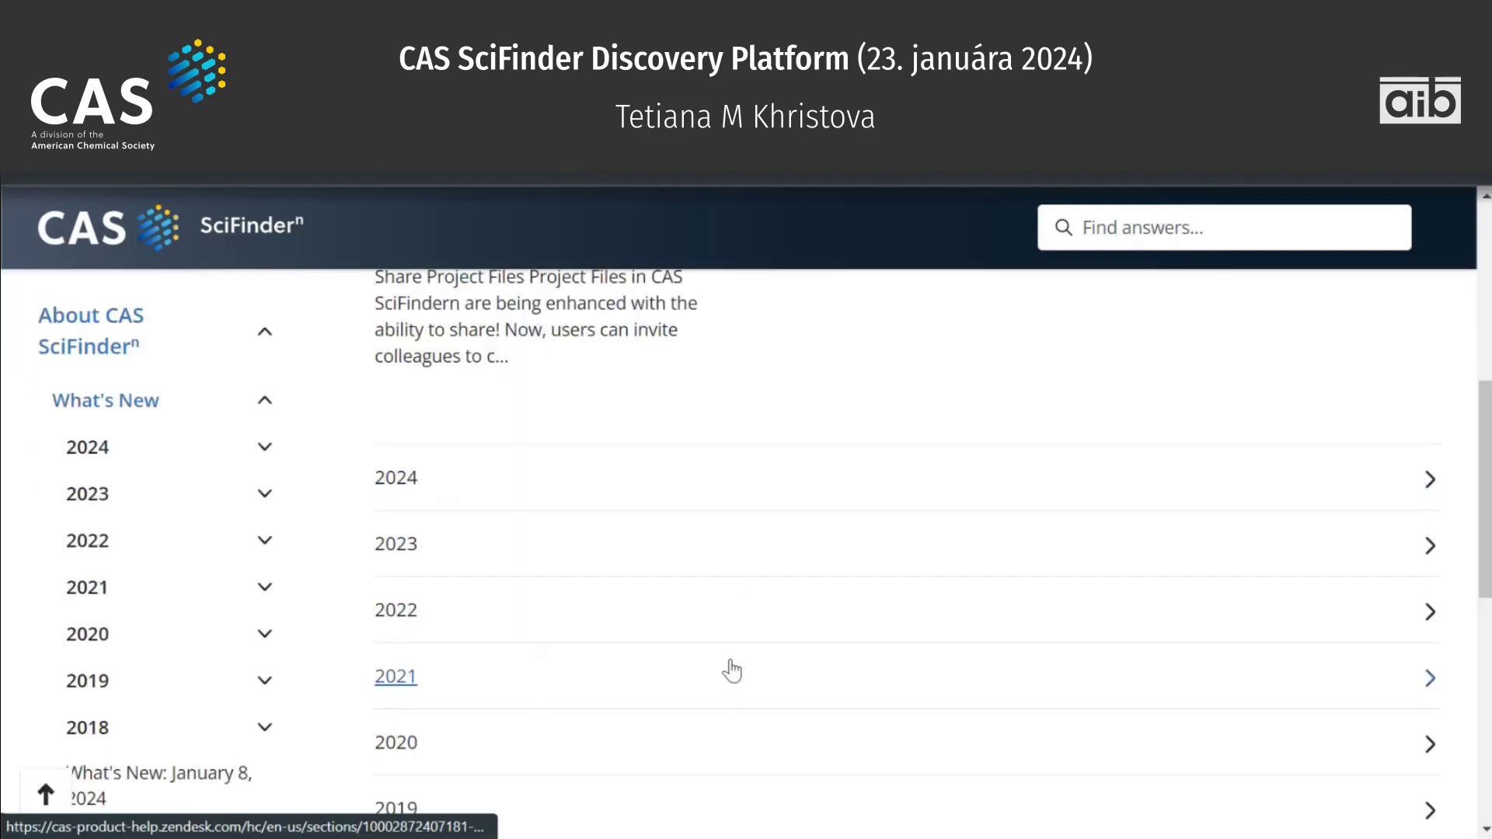
left_click(735, 556)
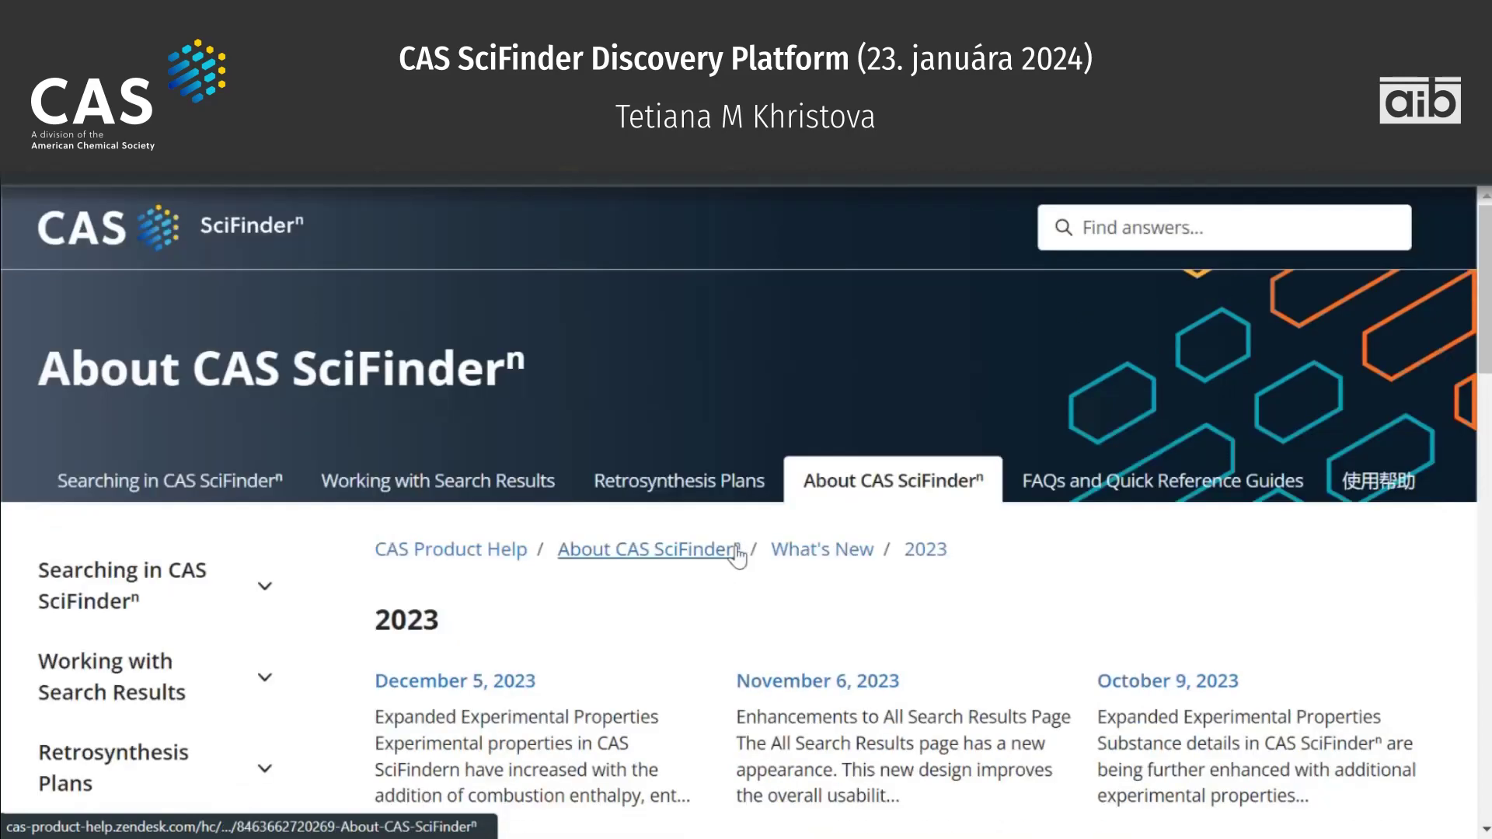
scroll(734, 558, "down", 3)
scroll(734, 560, "down", 1)
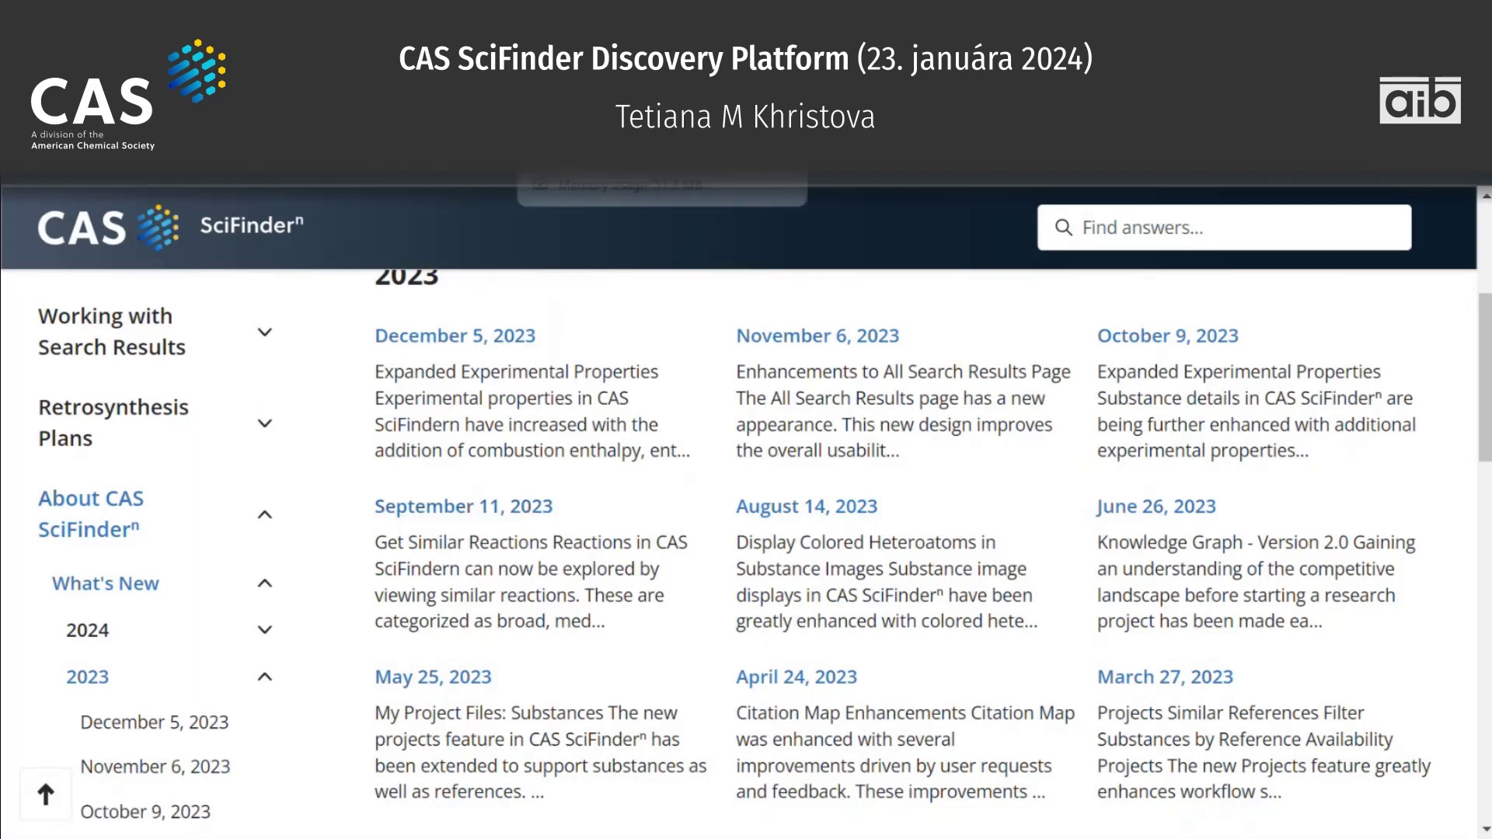
Return to the SciFinderⁿ home page and open the account's search history.
left_click(668, 70)
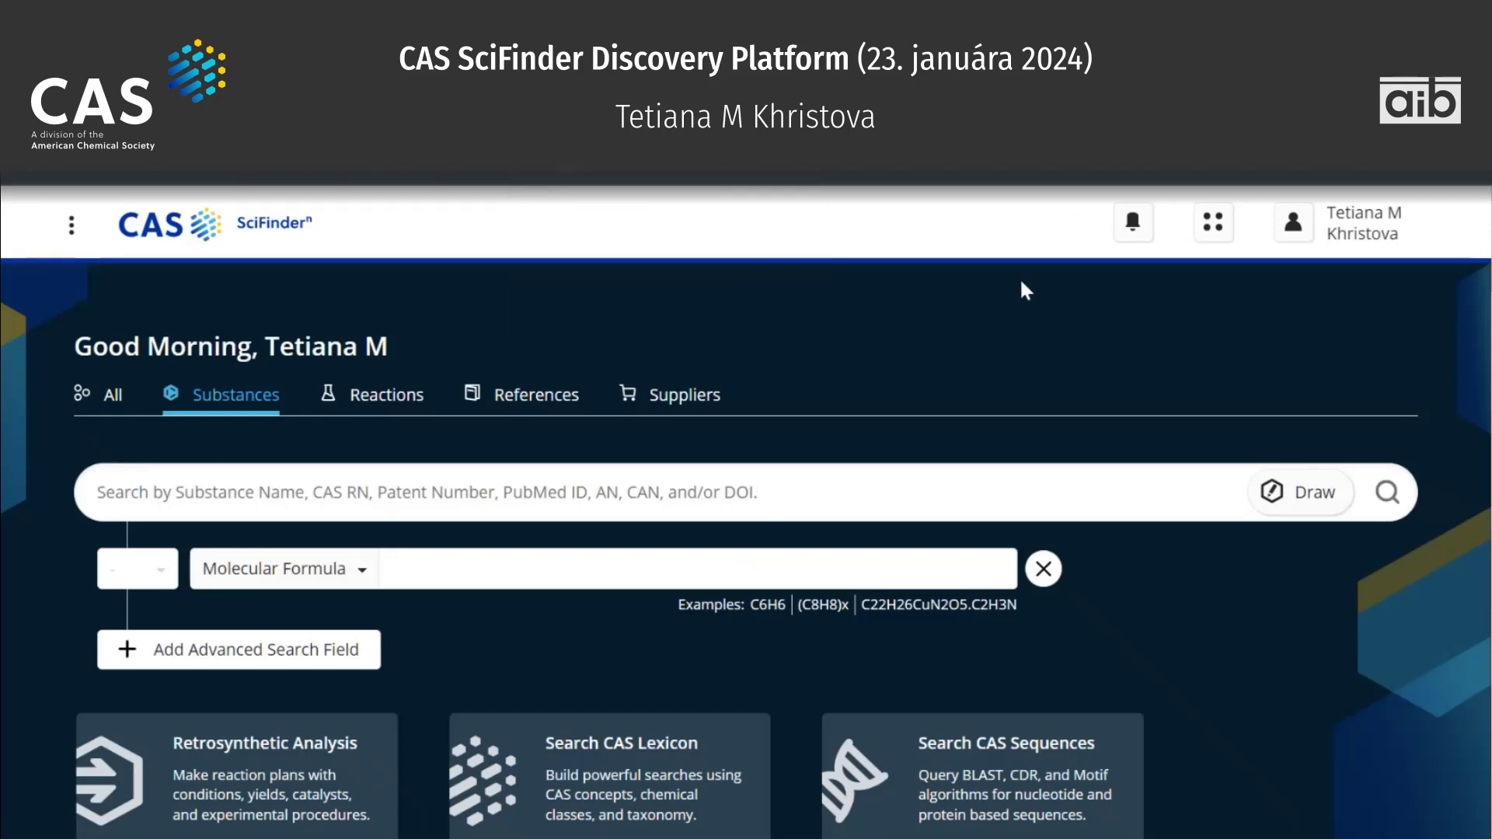
left_click(1218, 232)
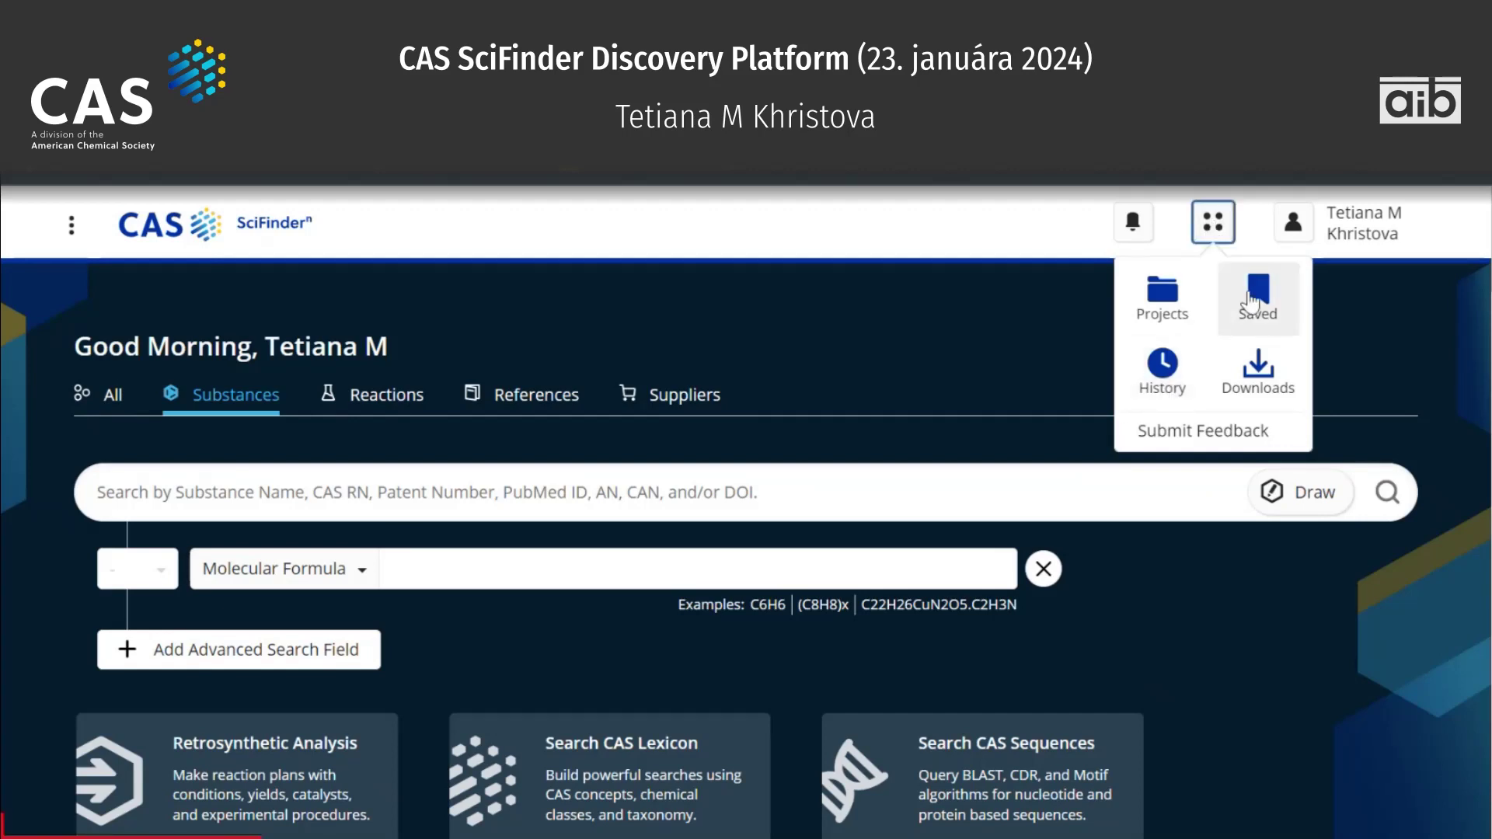
left_click(1158, 386)
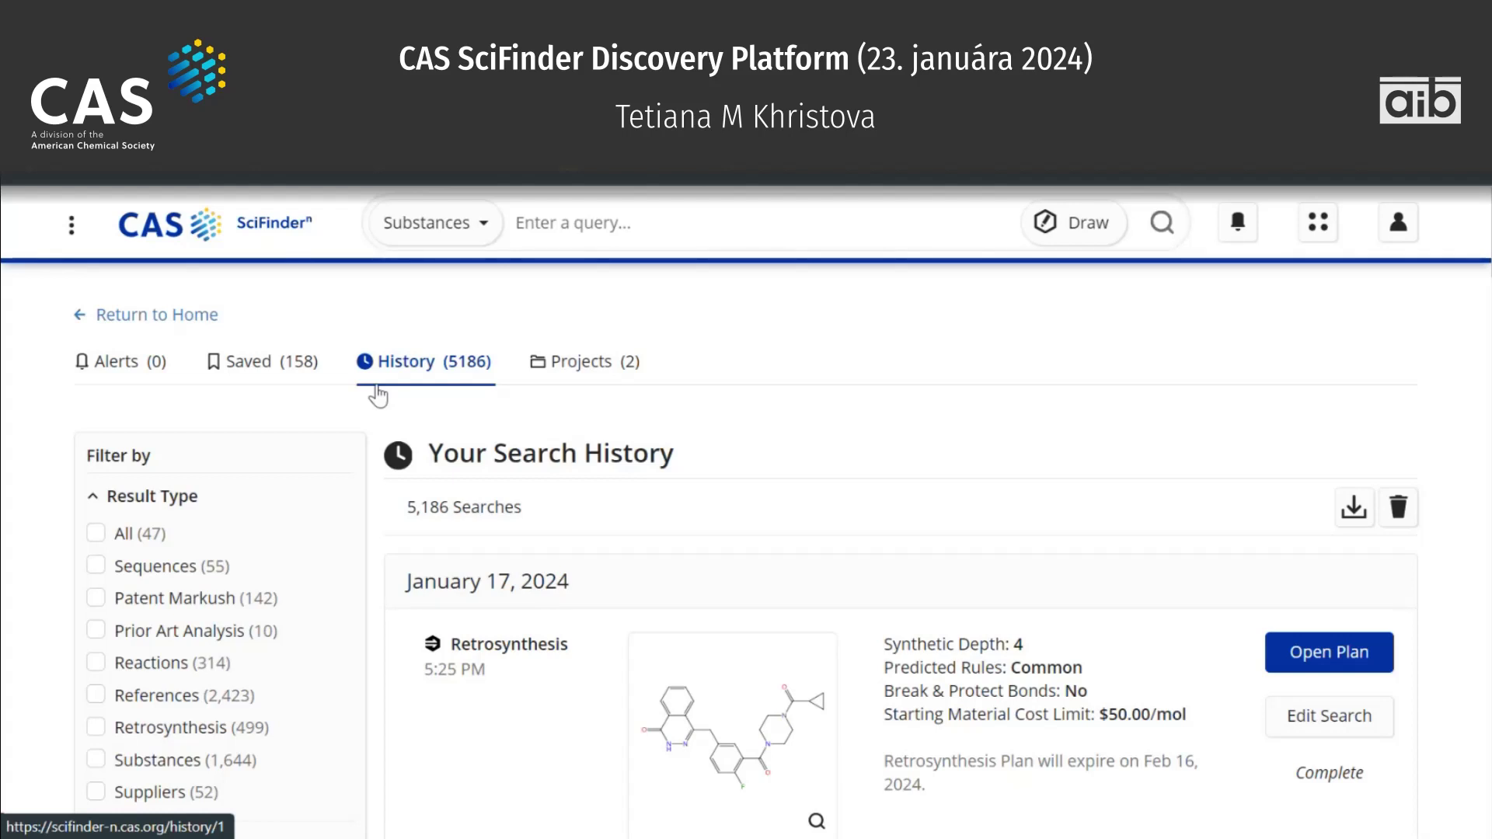
Browse the past searches in the history and turn the date filter's calendar back to December 2023.
scroll(378, 396, "down", 1)
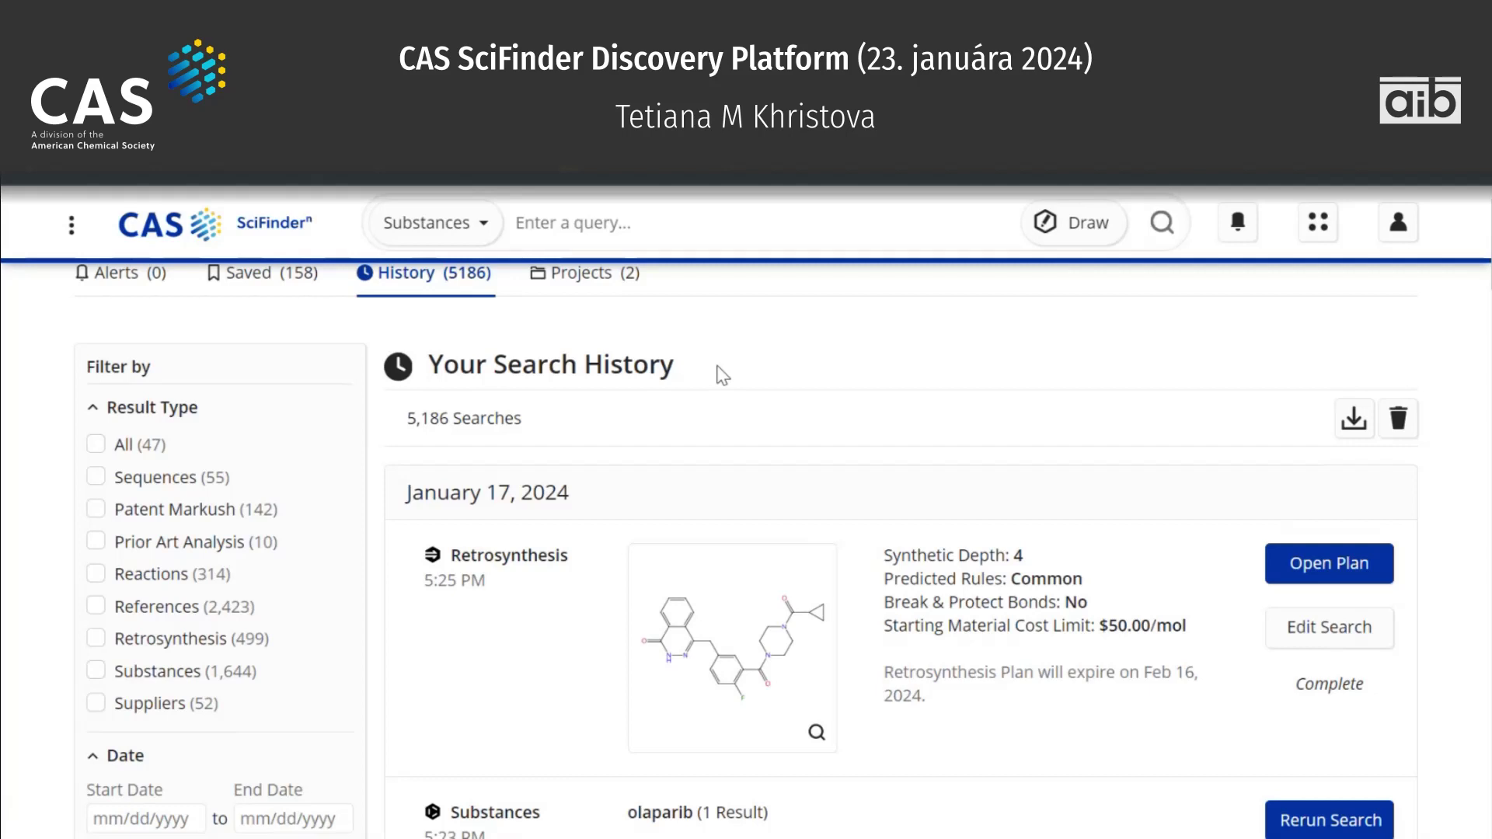
scroll(723, 375, "down", 1)
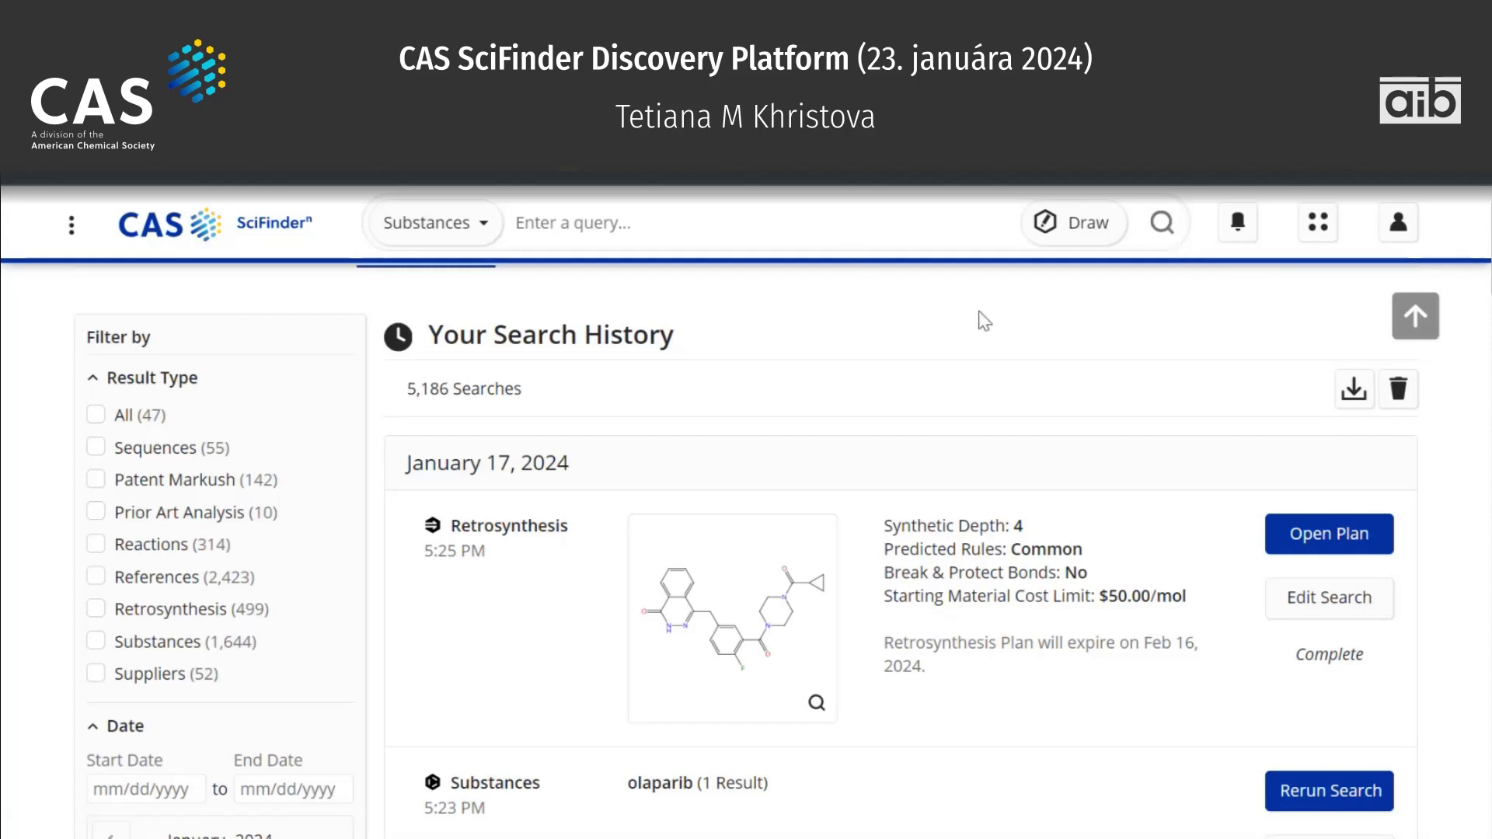
scroll(985, 321, "down", 1)
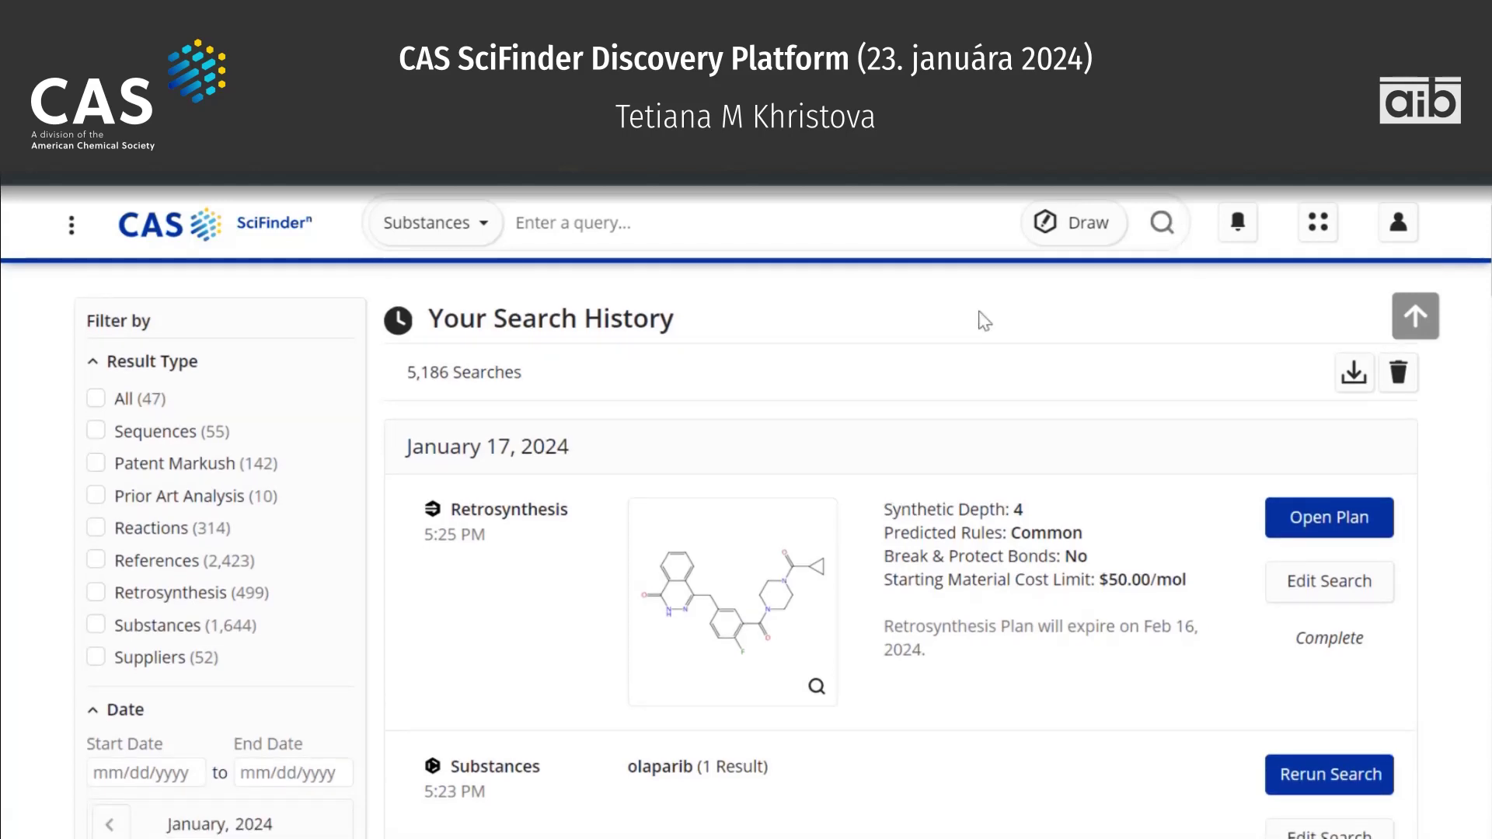
scroll(984, 320, "down", 9)
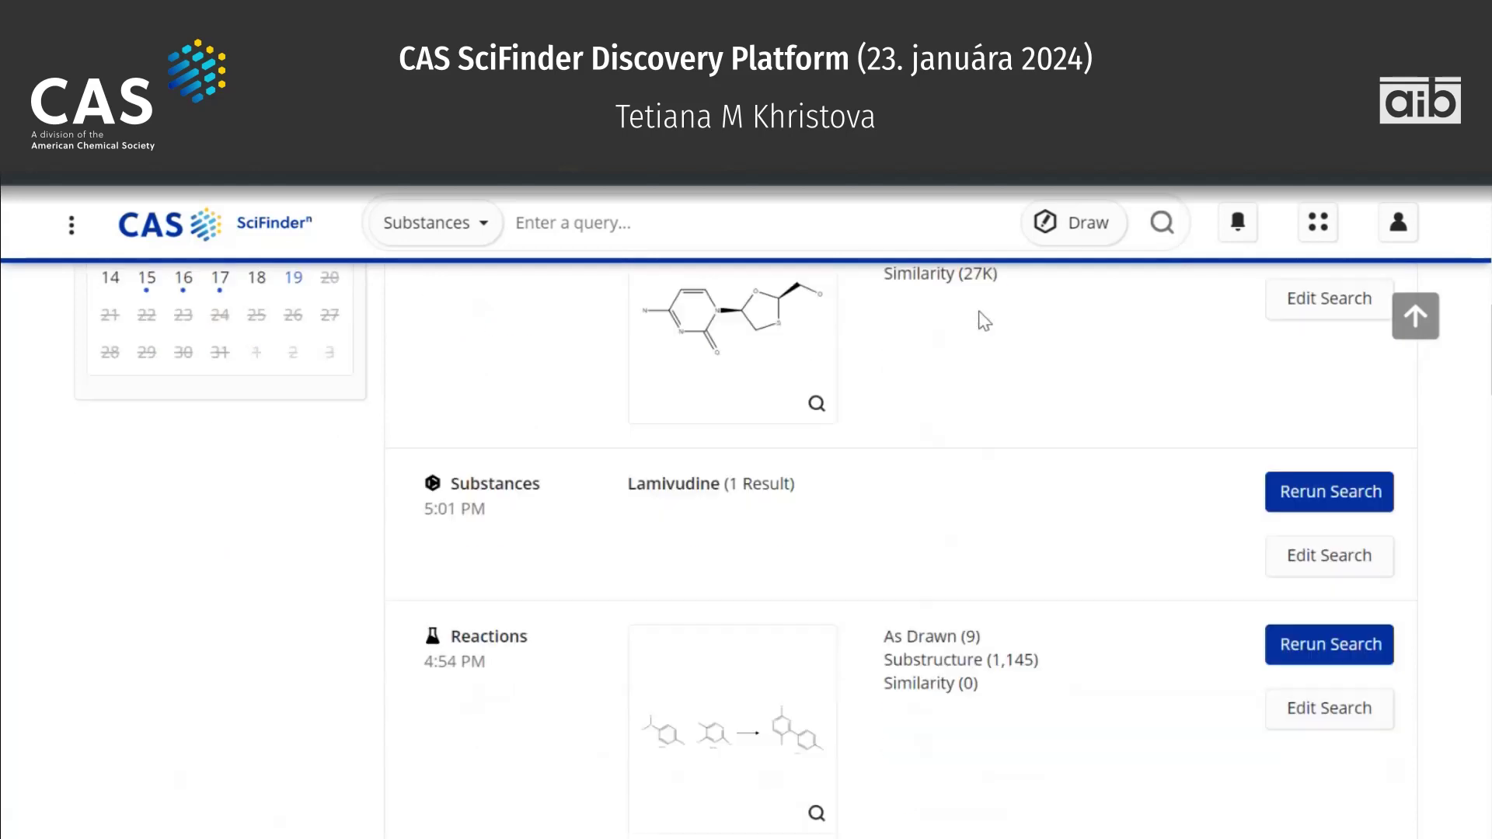
scroll(984, 321, "down", 8)
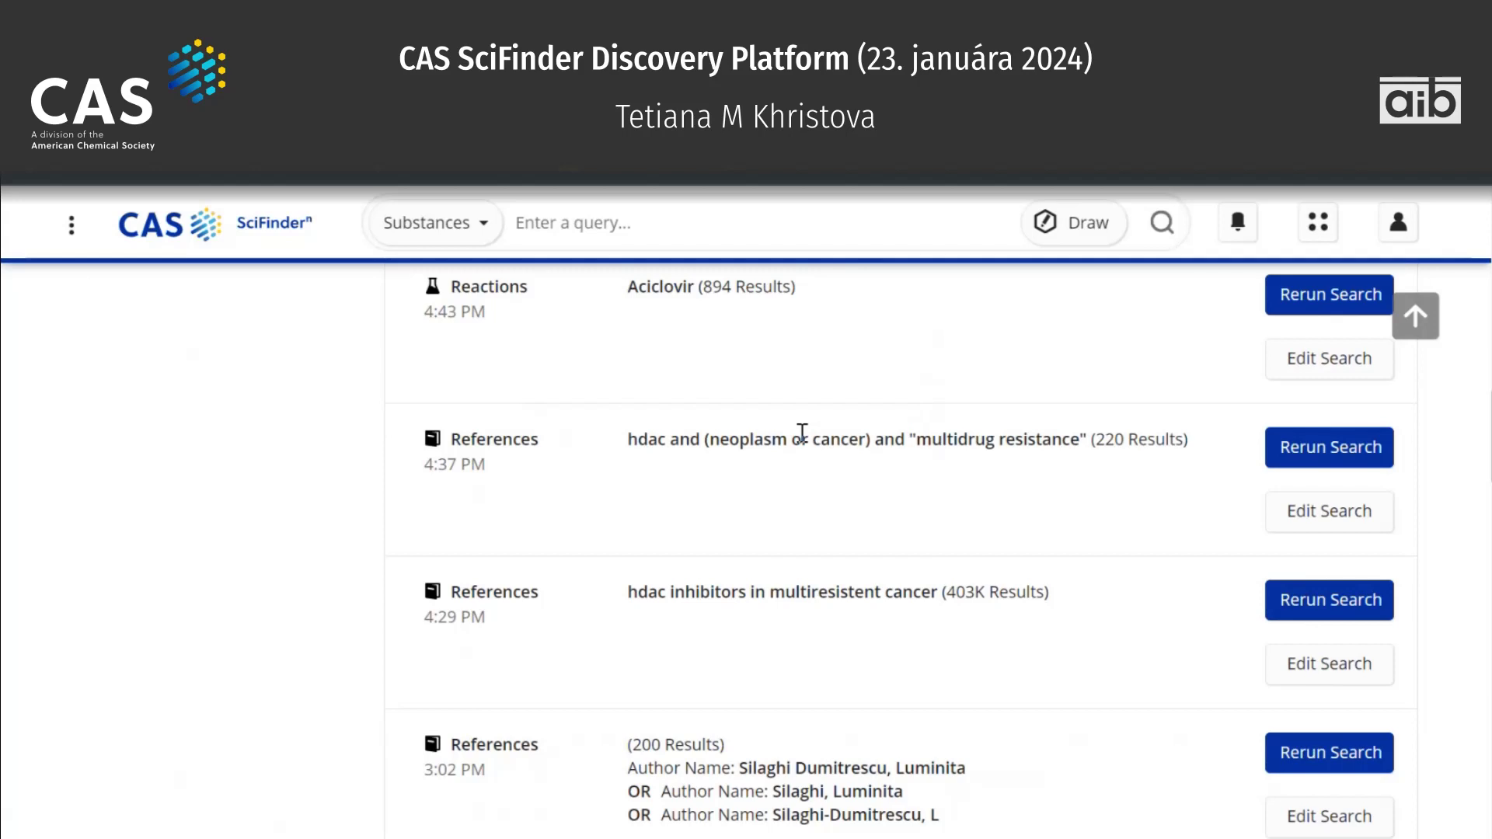
scroll(802, 433, "down", 1)
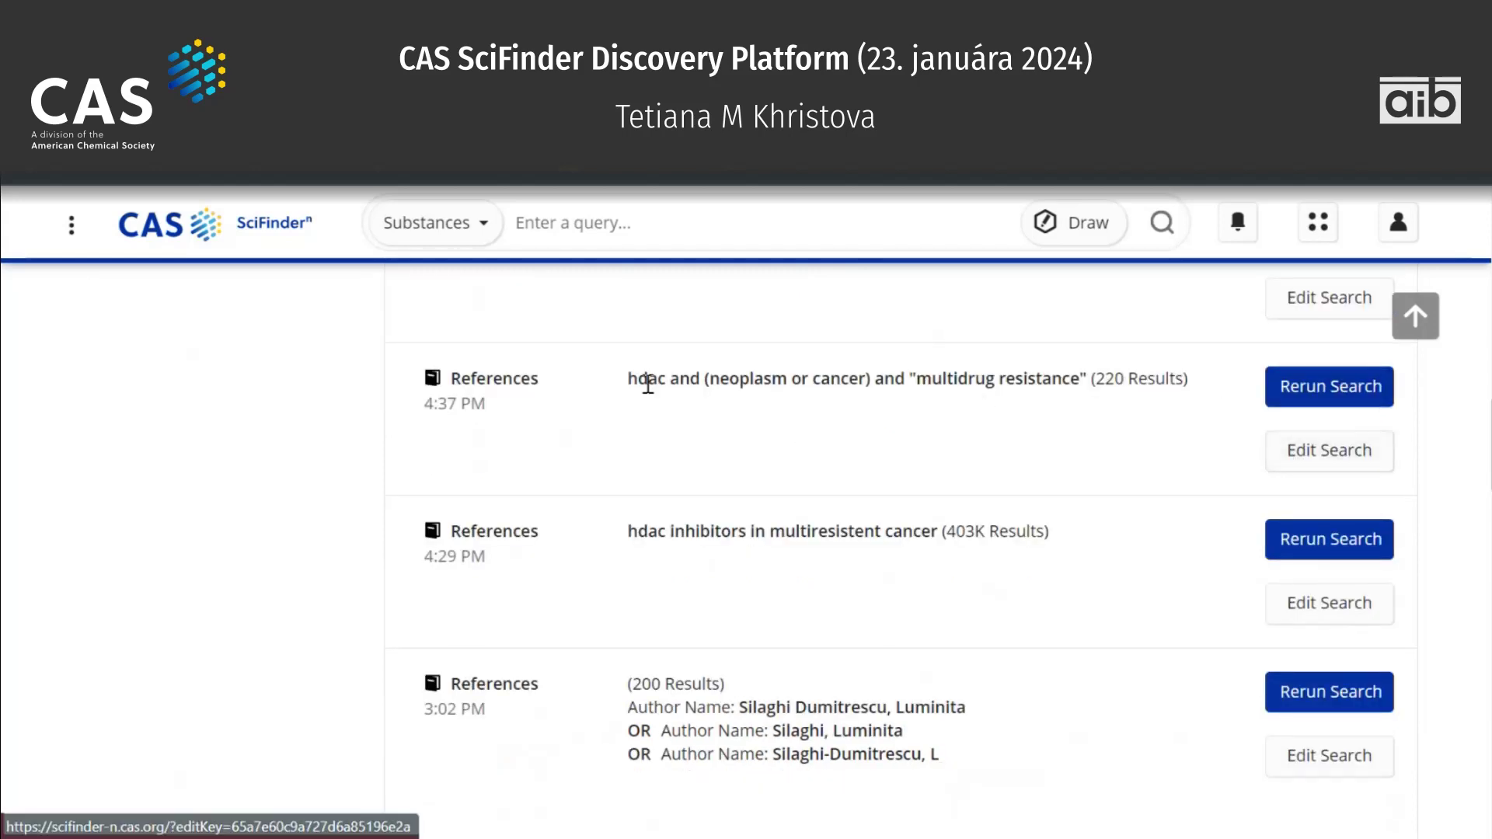
scroll(643, 386, "up", 10)
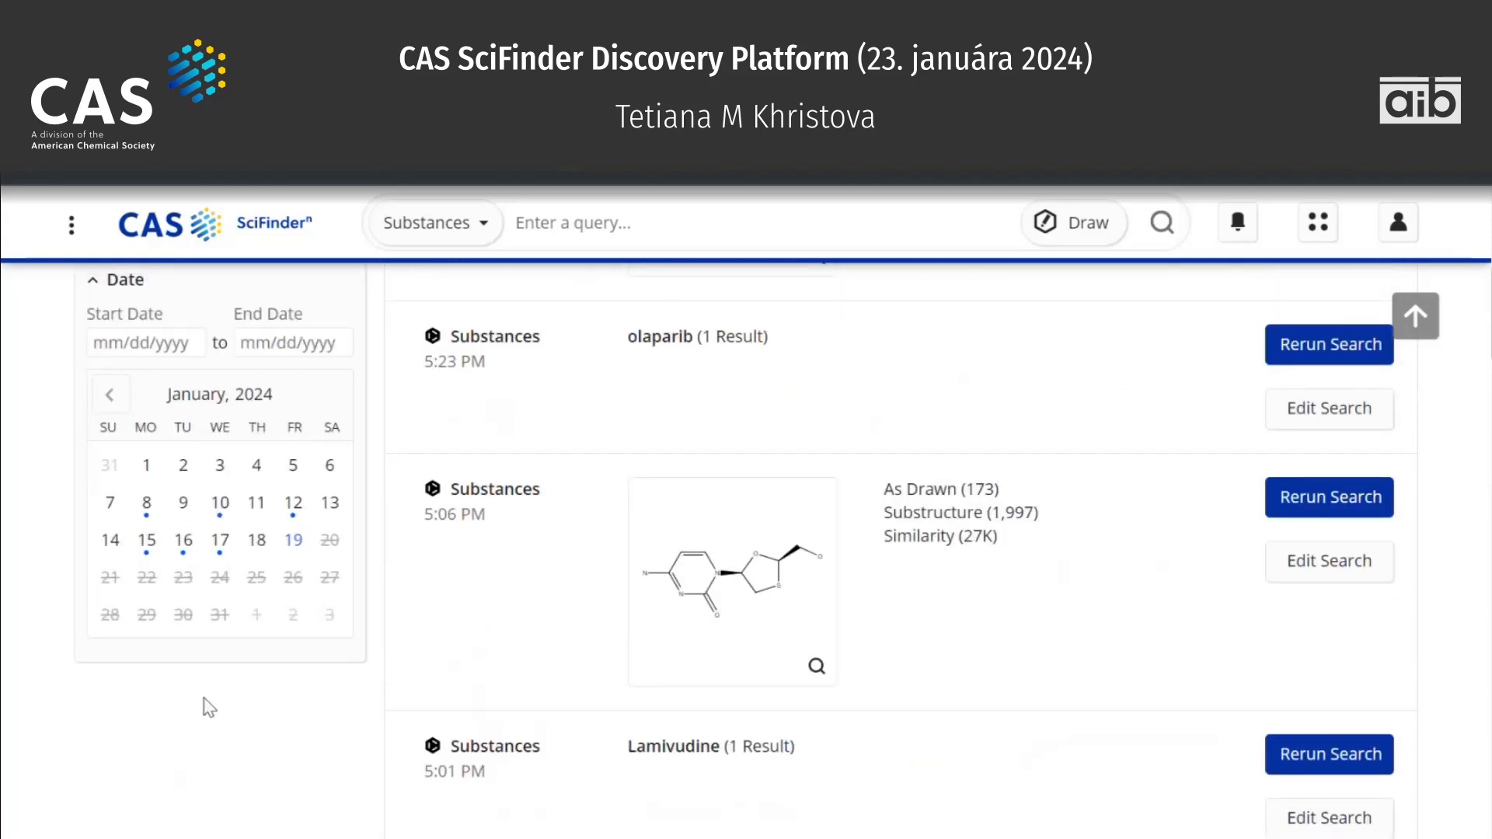
left_click(110, 398)
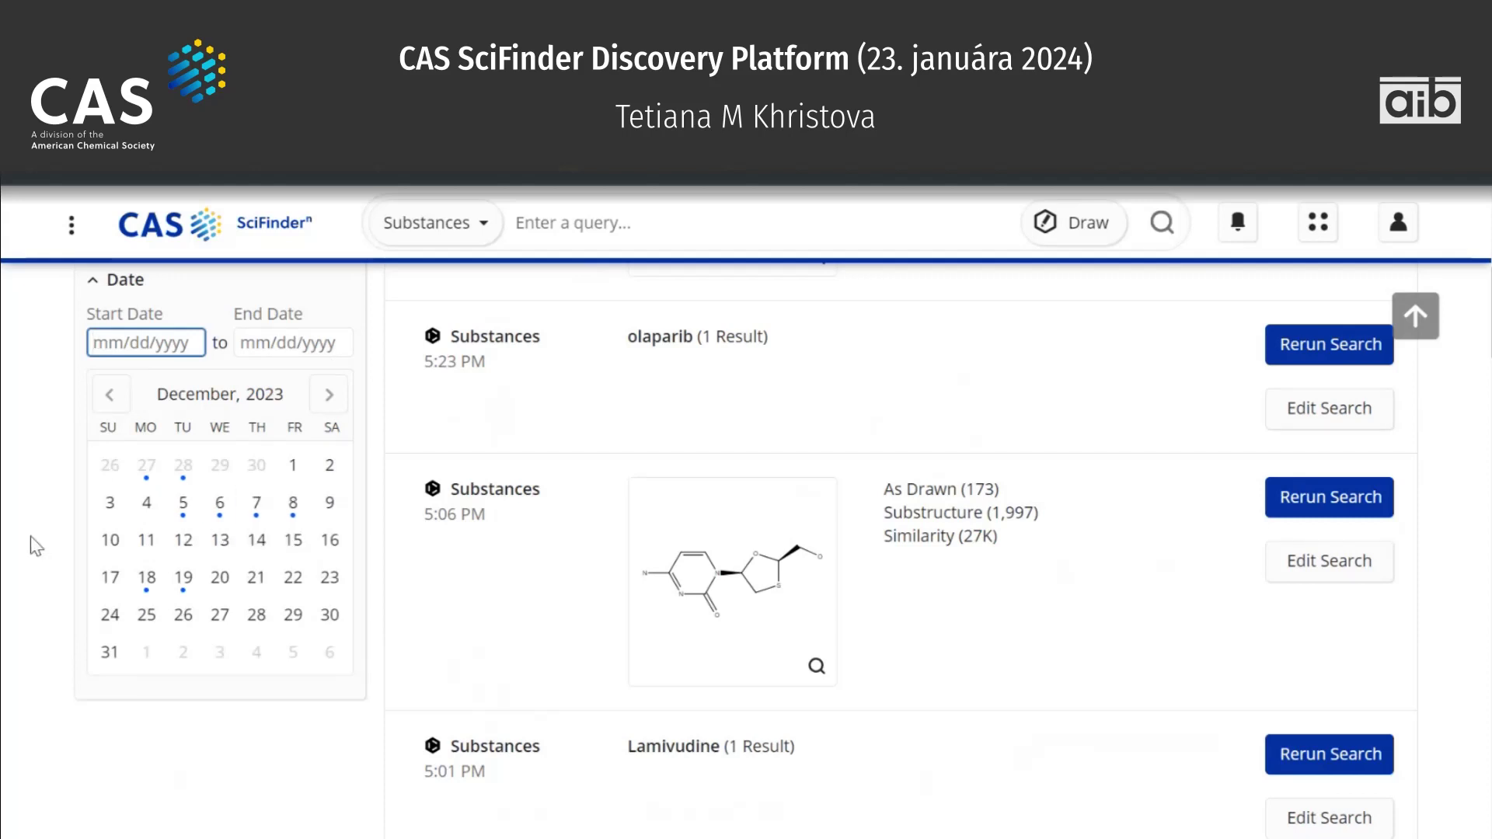
scroll(31, 536, "up", 6)
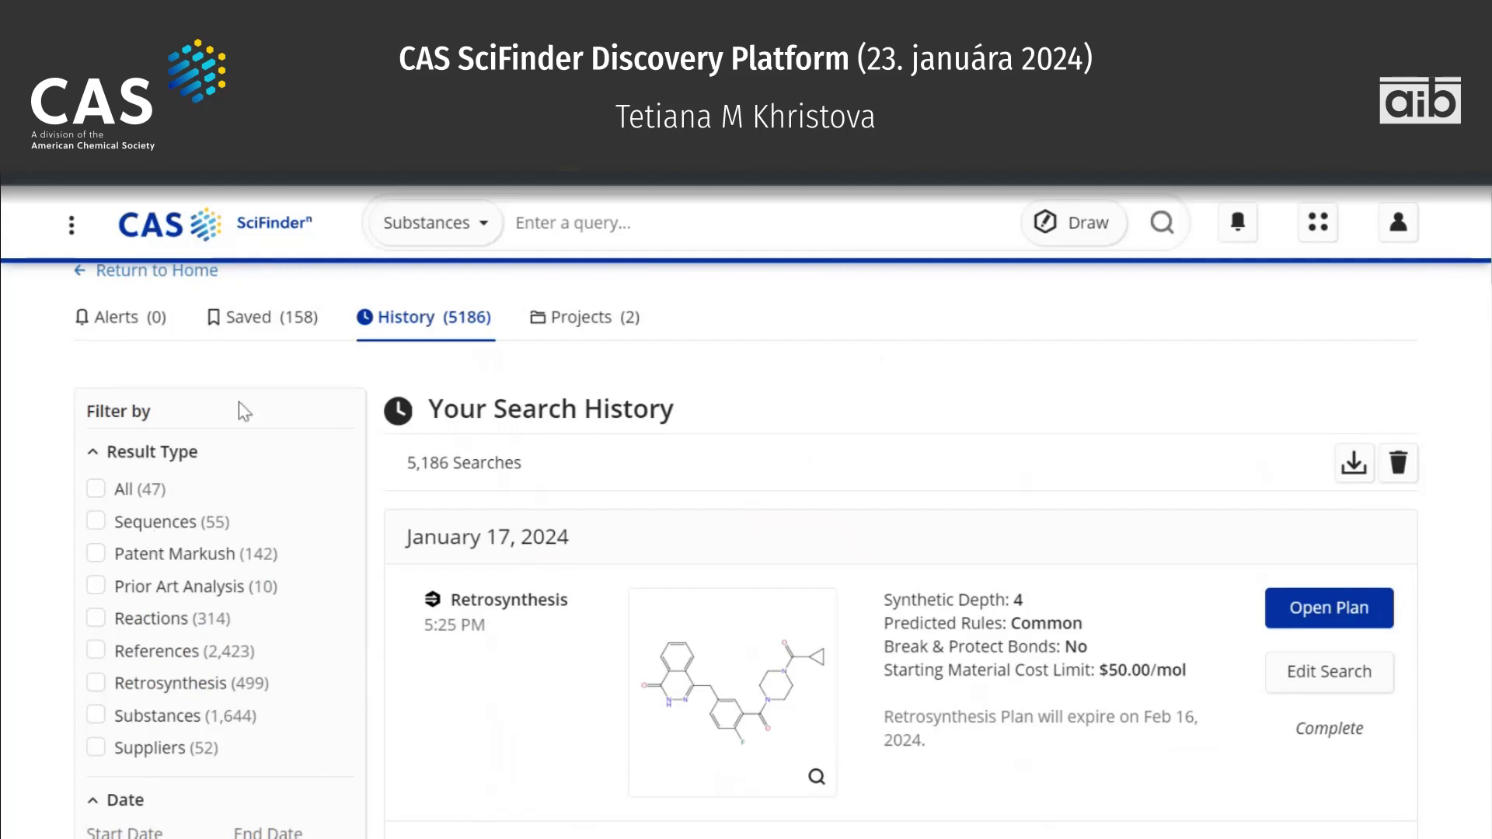
Open the saved items and review the saved reference searches on plastic waste, including their filter notes.
left_click(262, 325)
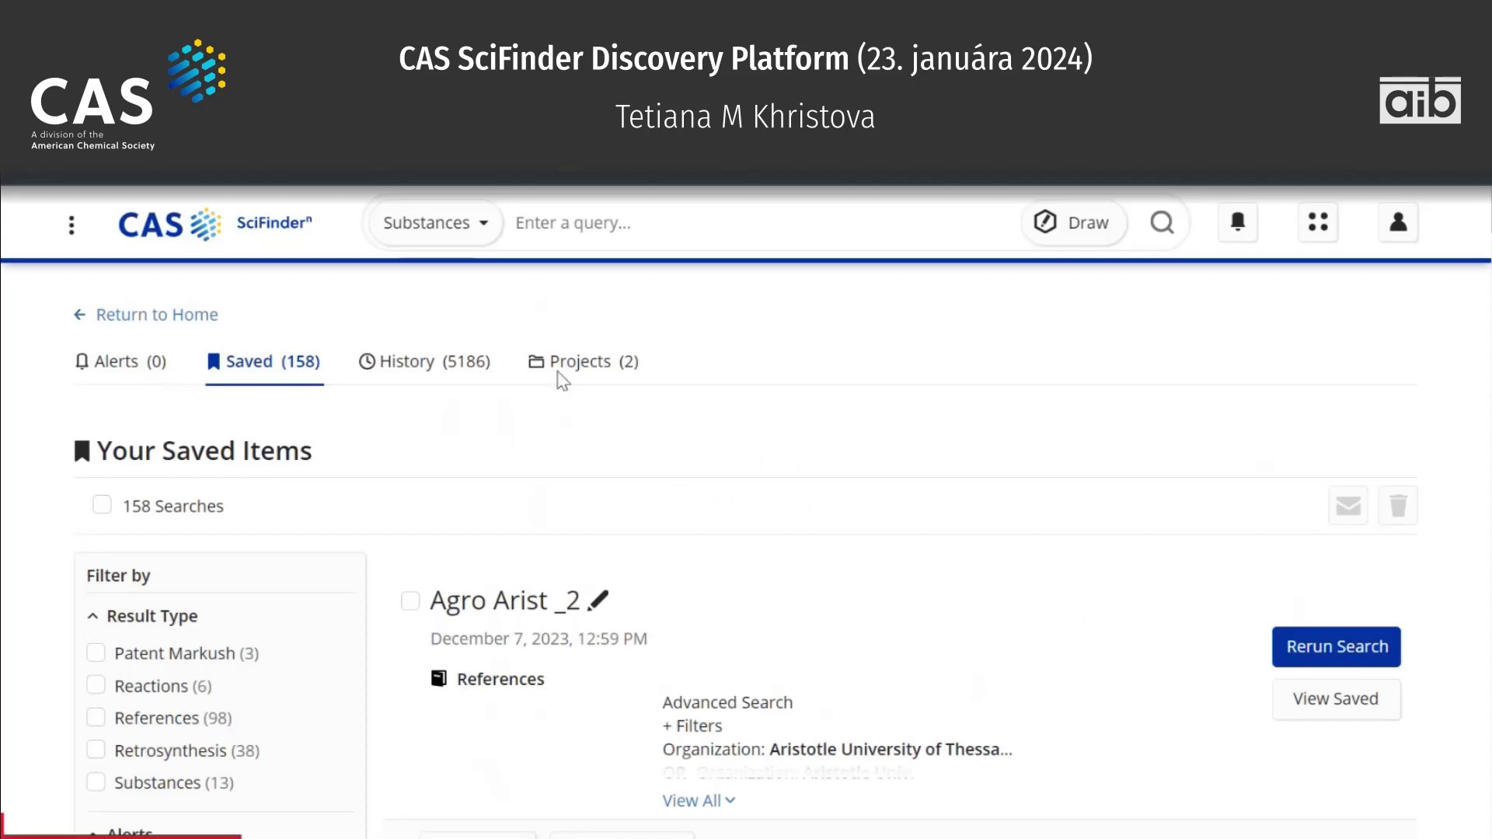
scroll(689, 406, "down", 1)
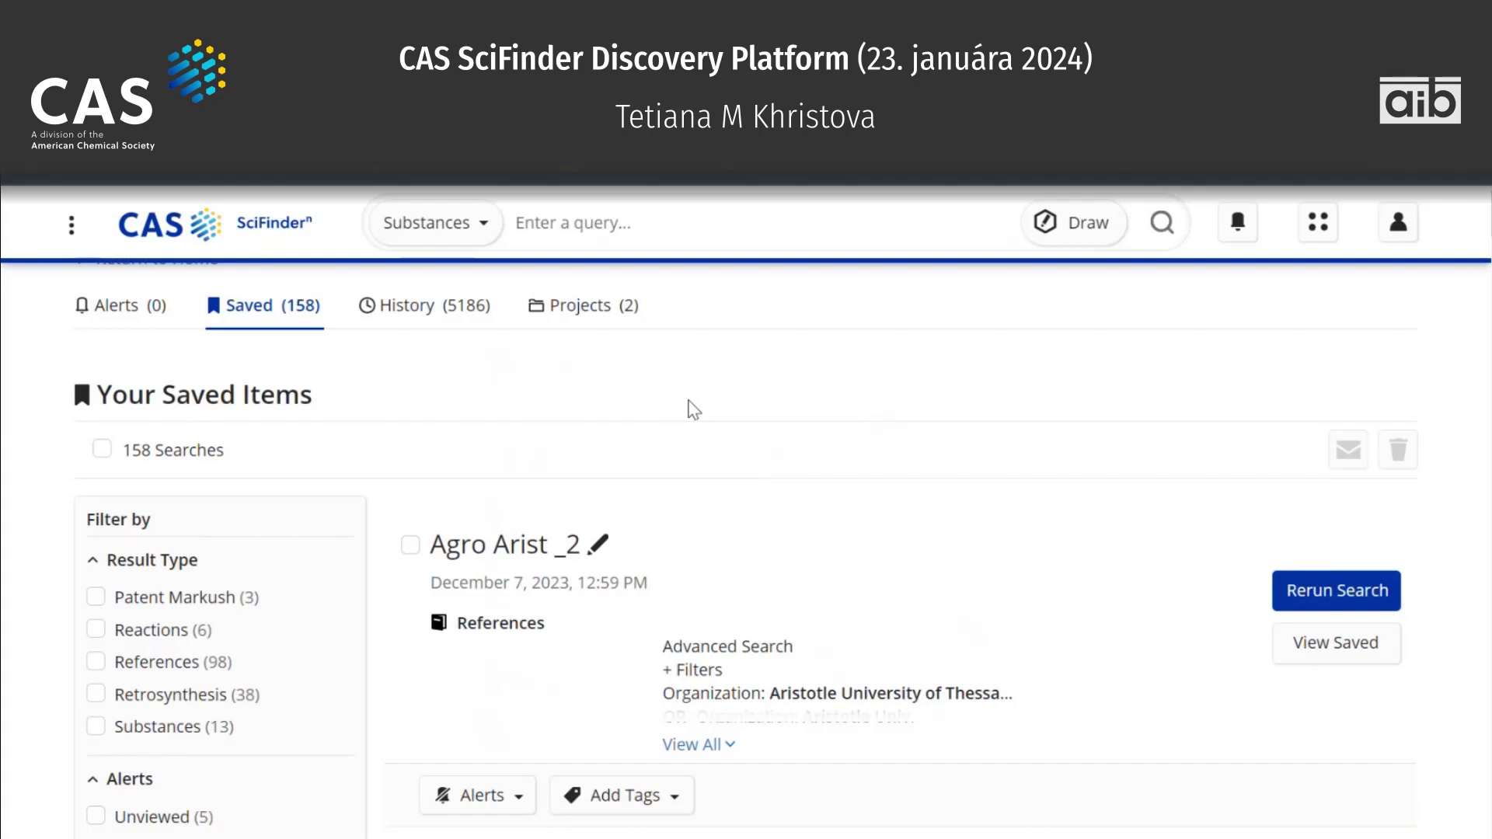
scroll(694, 409, "down", 1)
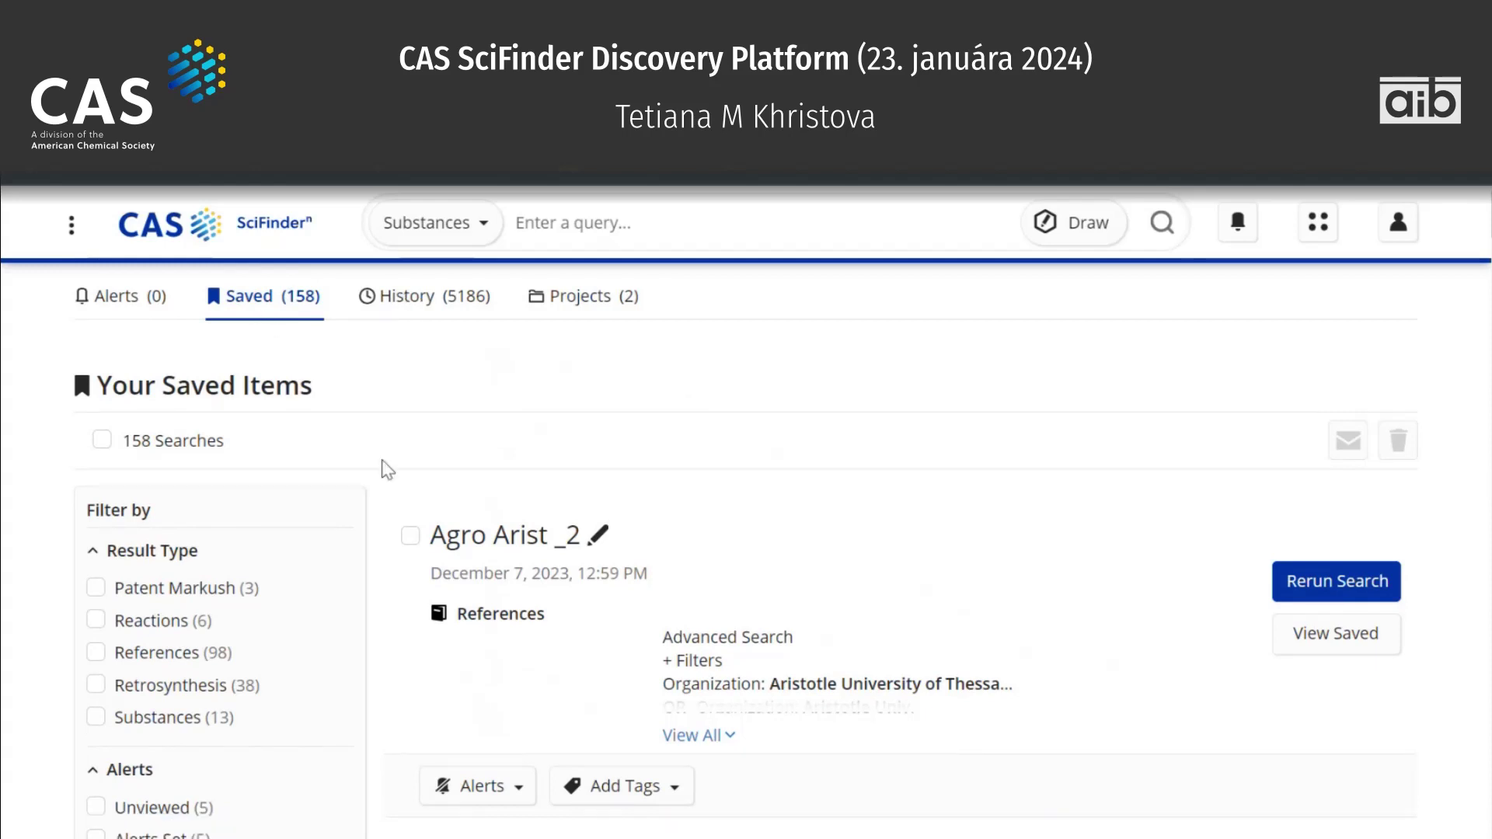
scroll(386, 468, "down", 1)
scroll(386, 468, "down", 7)
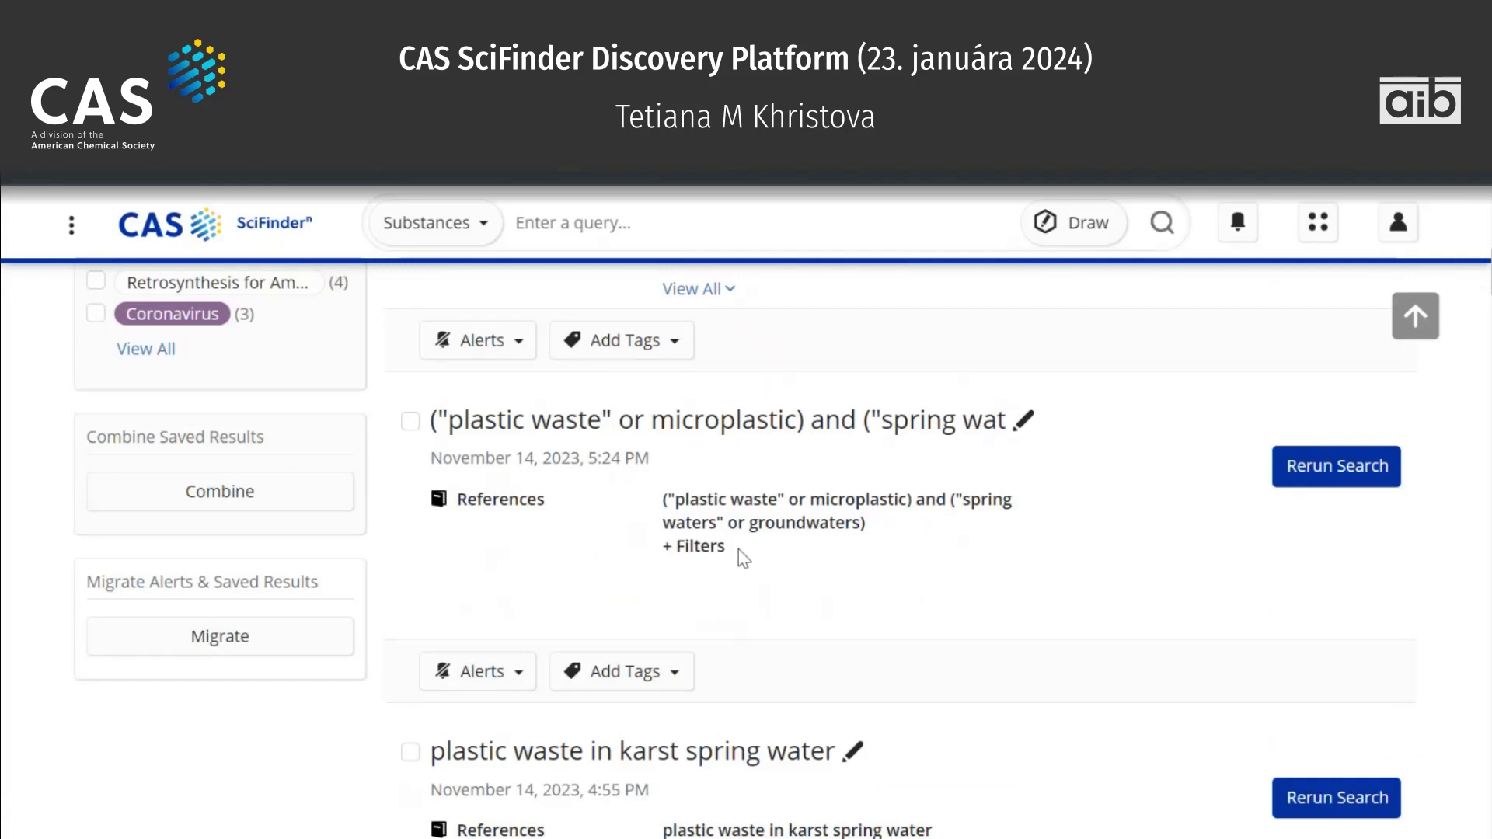
left_click_drag(734, 546, 666, 549)
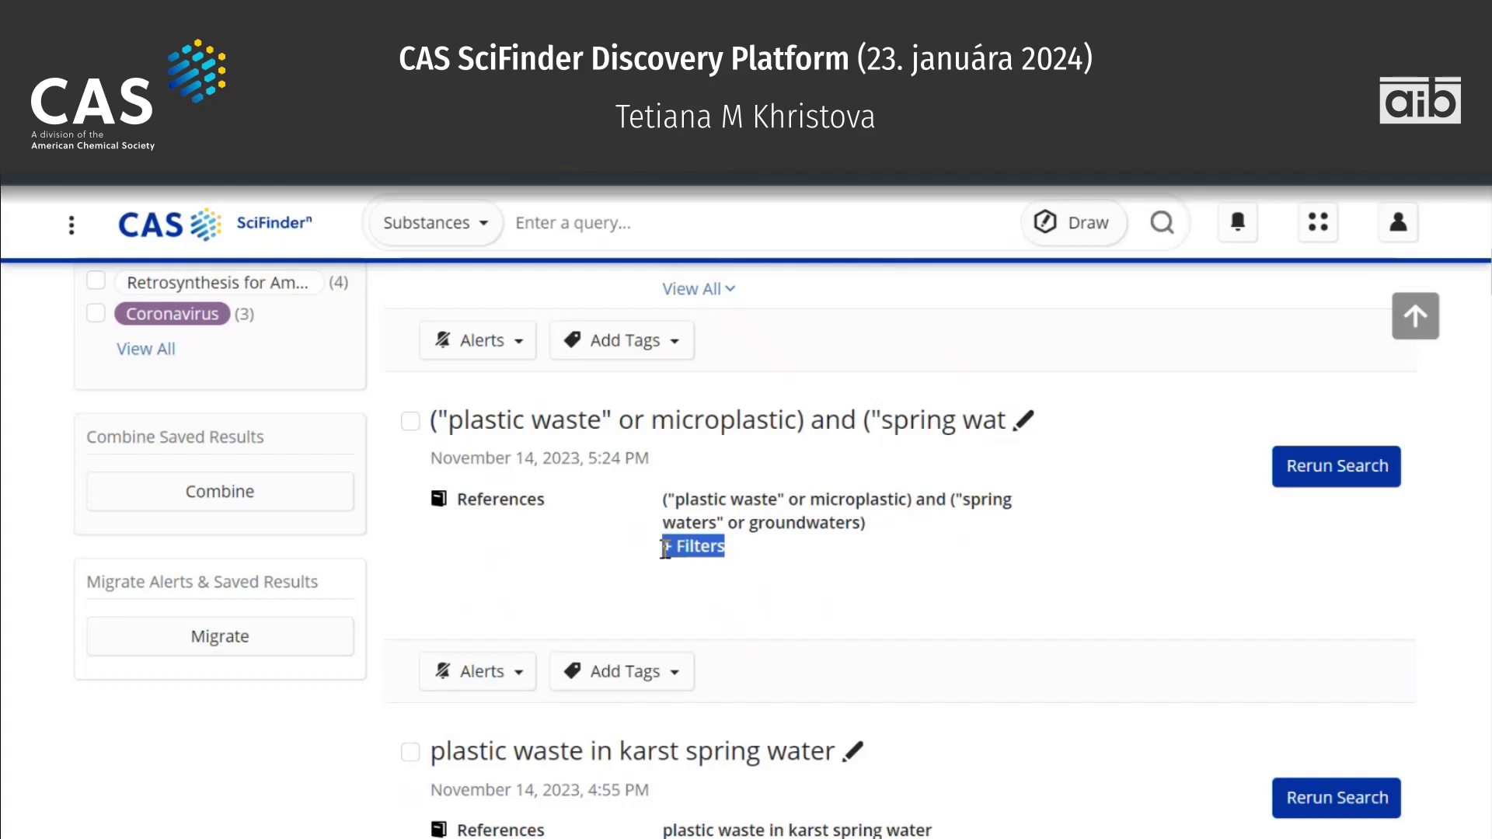
scroll(665, 547, "down", 1)
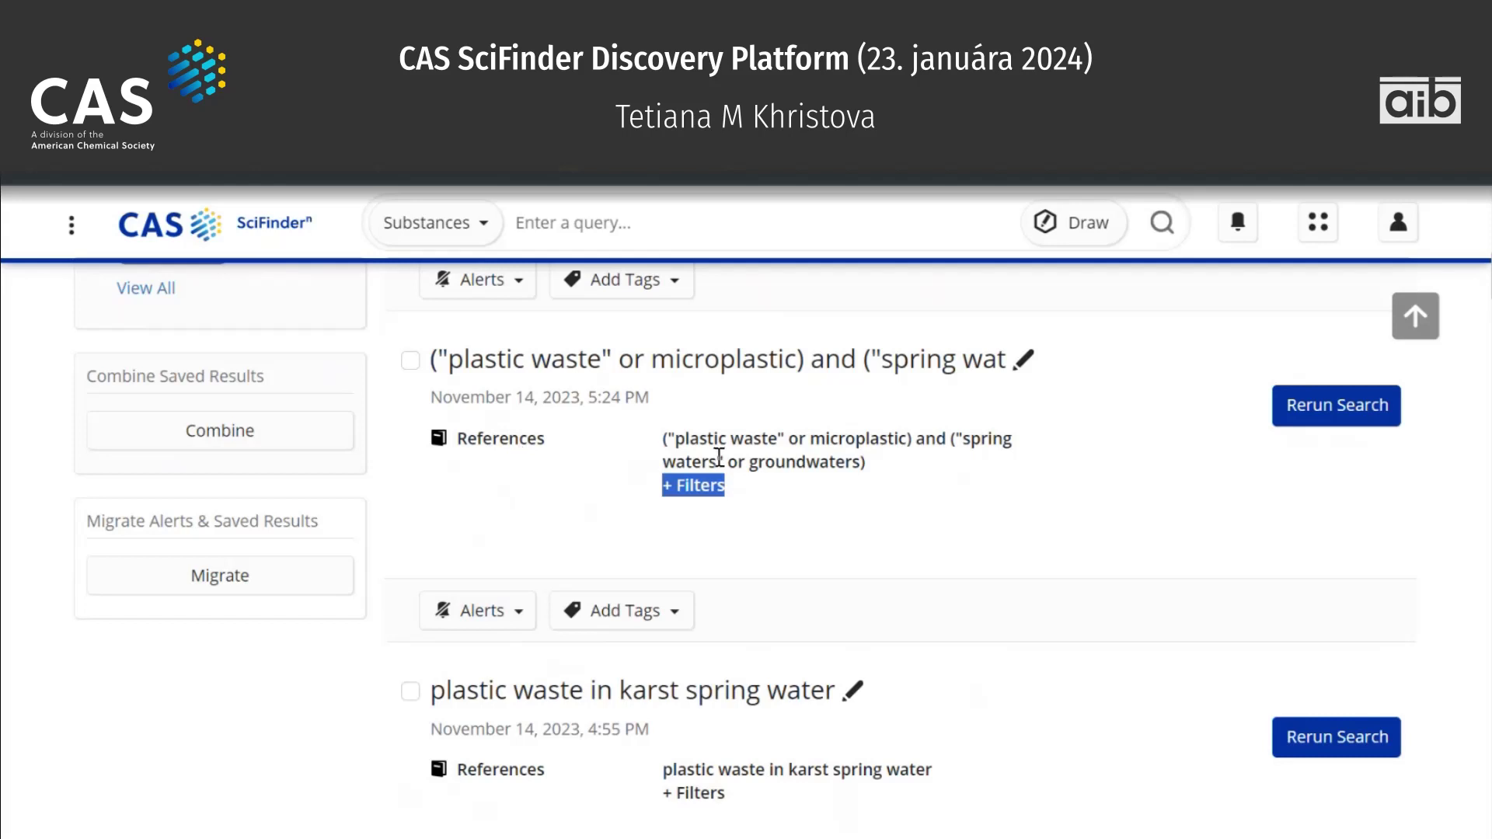
scroll(718, 458, "down", 2)
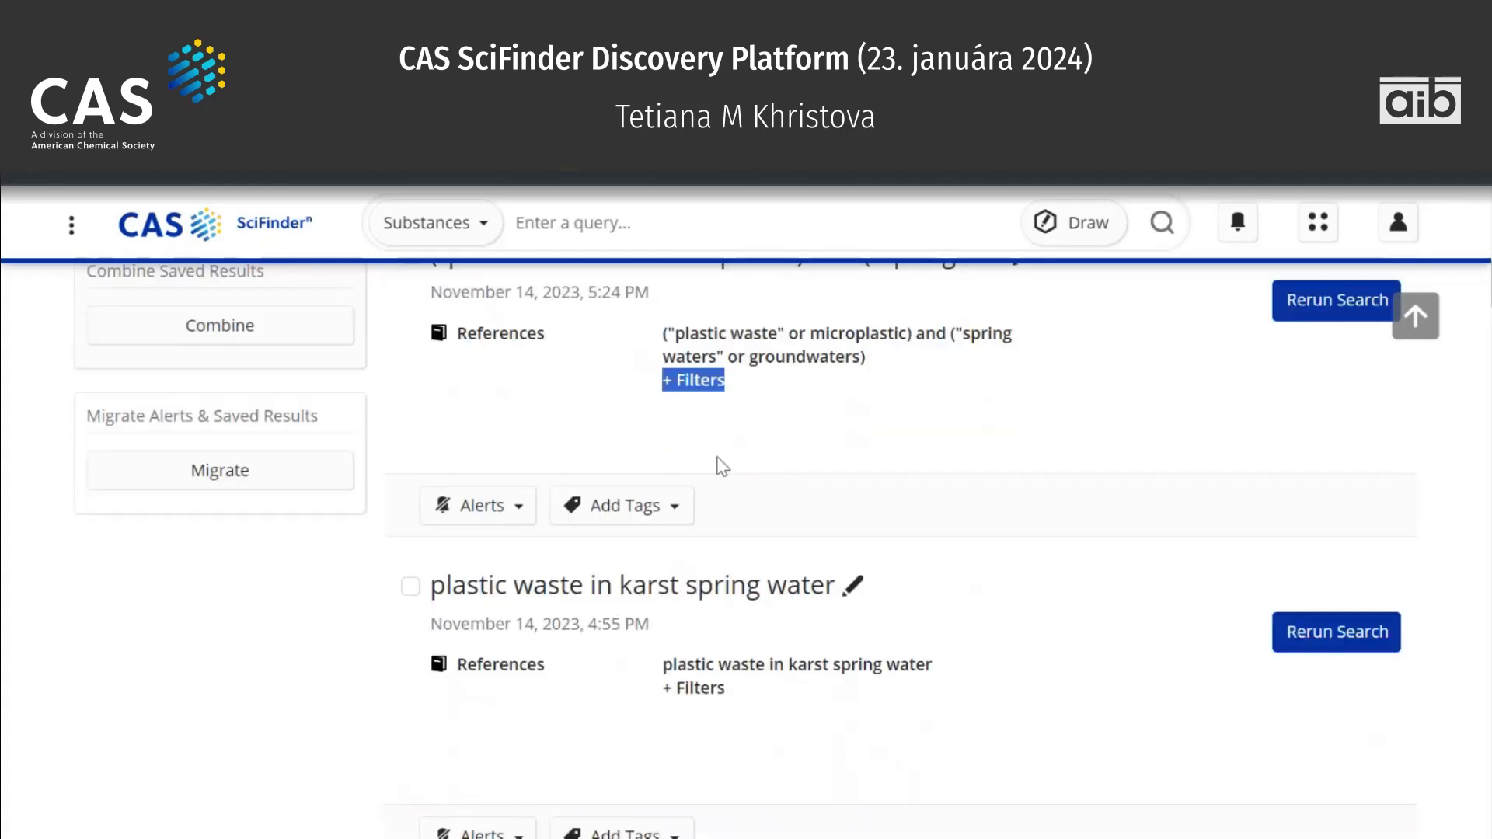
View the alert frequency and tag options of the saved "plastic waste" or microplastic search without changing them.
left_click(504, 519)
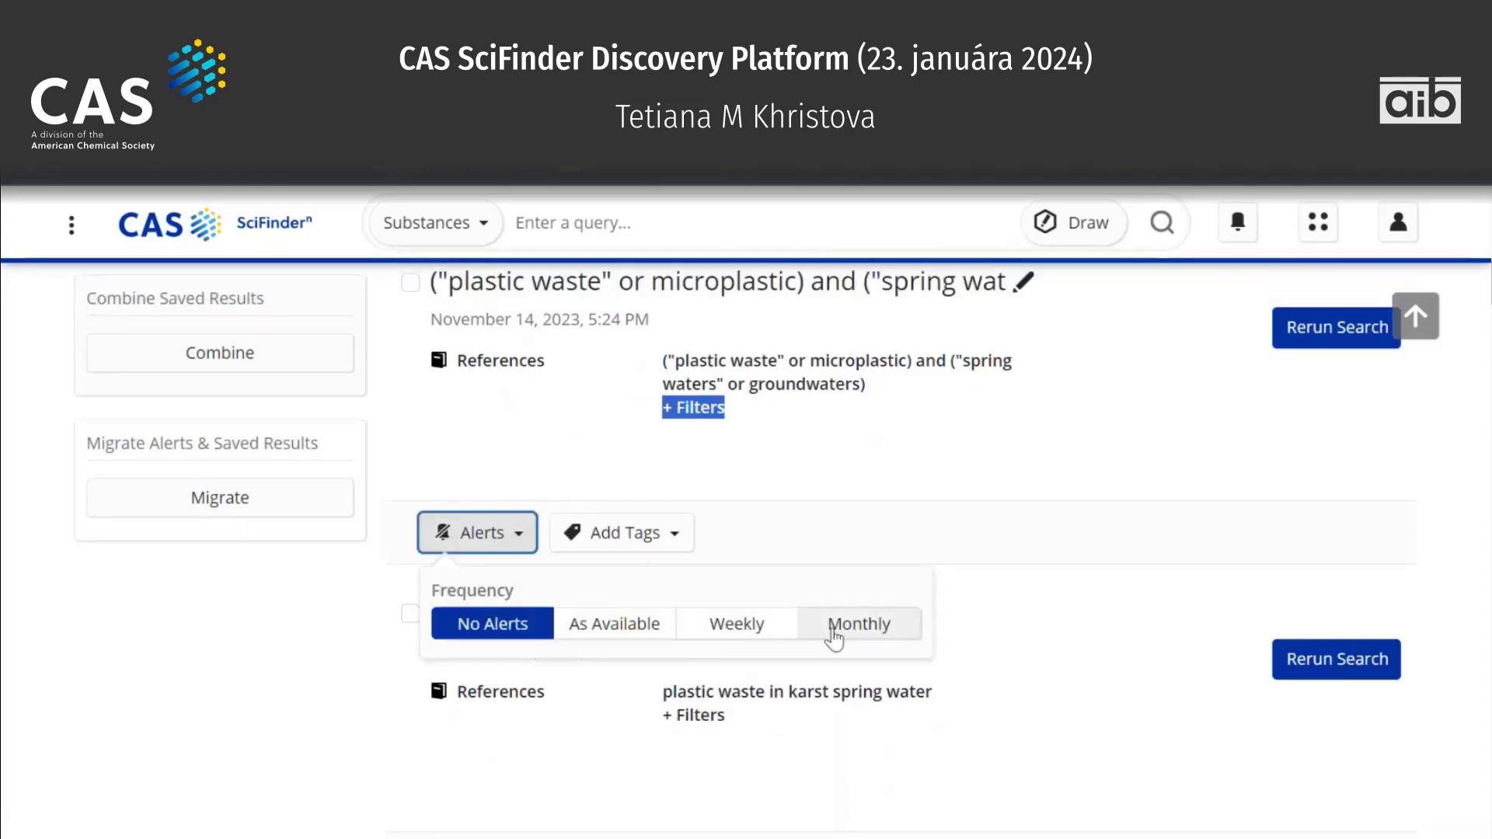
left_click(851, 497)
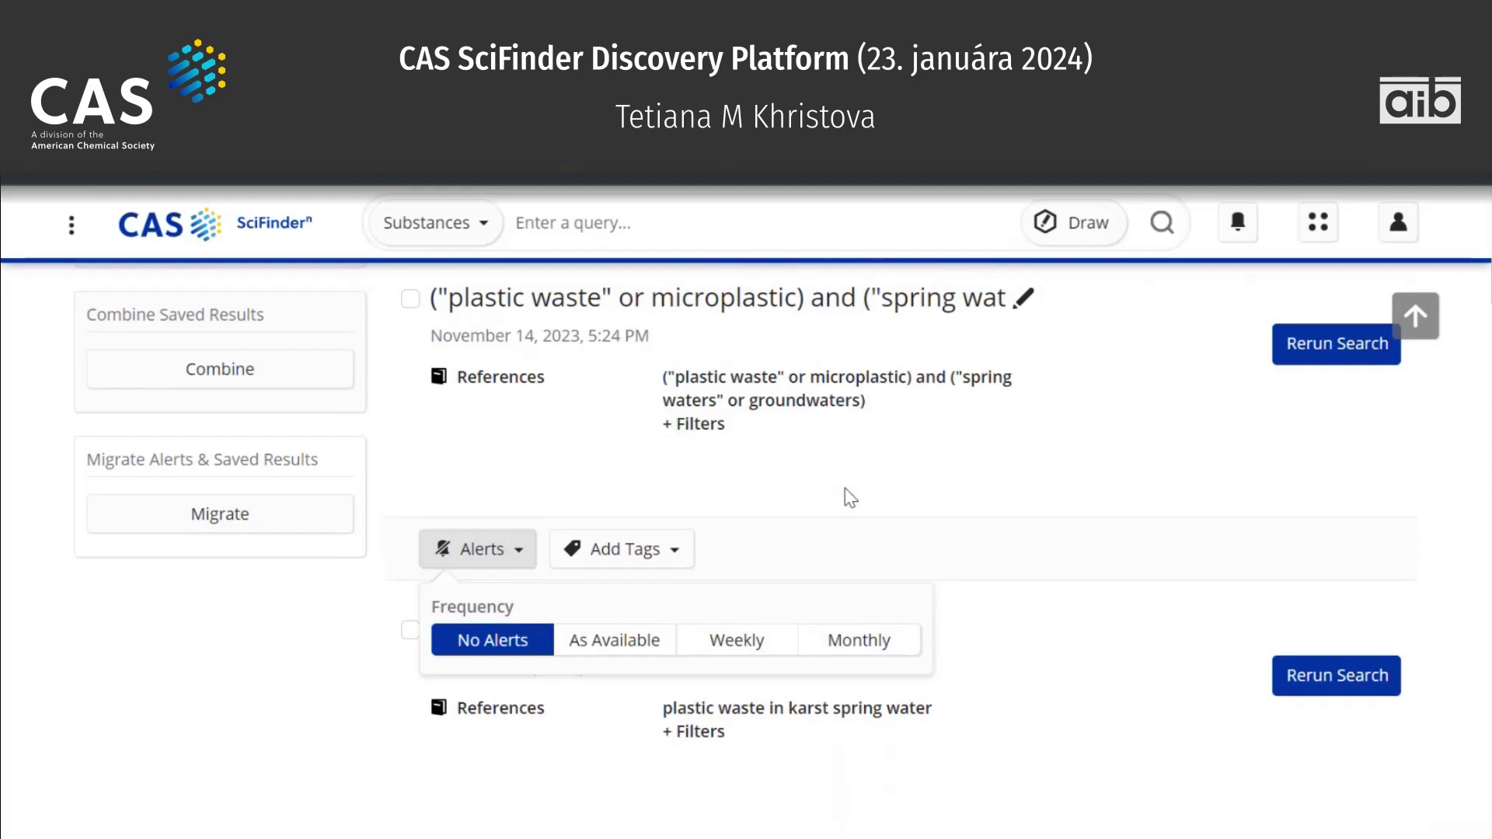
left_click(674, 565)
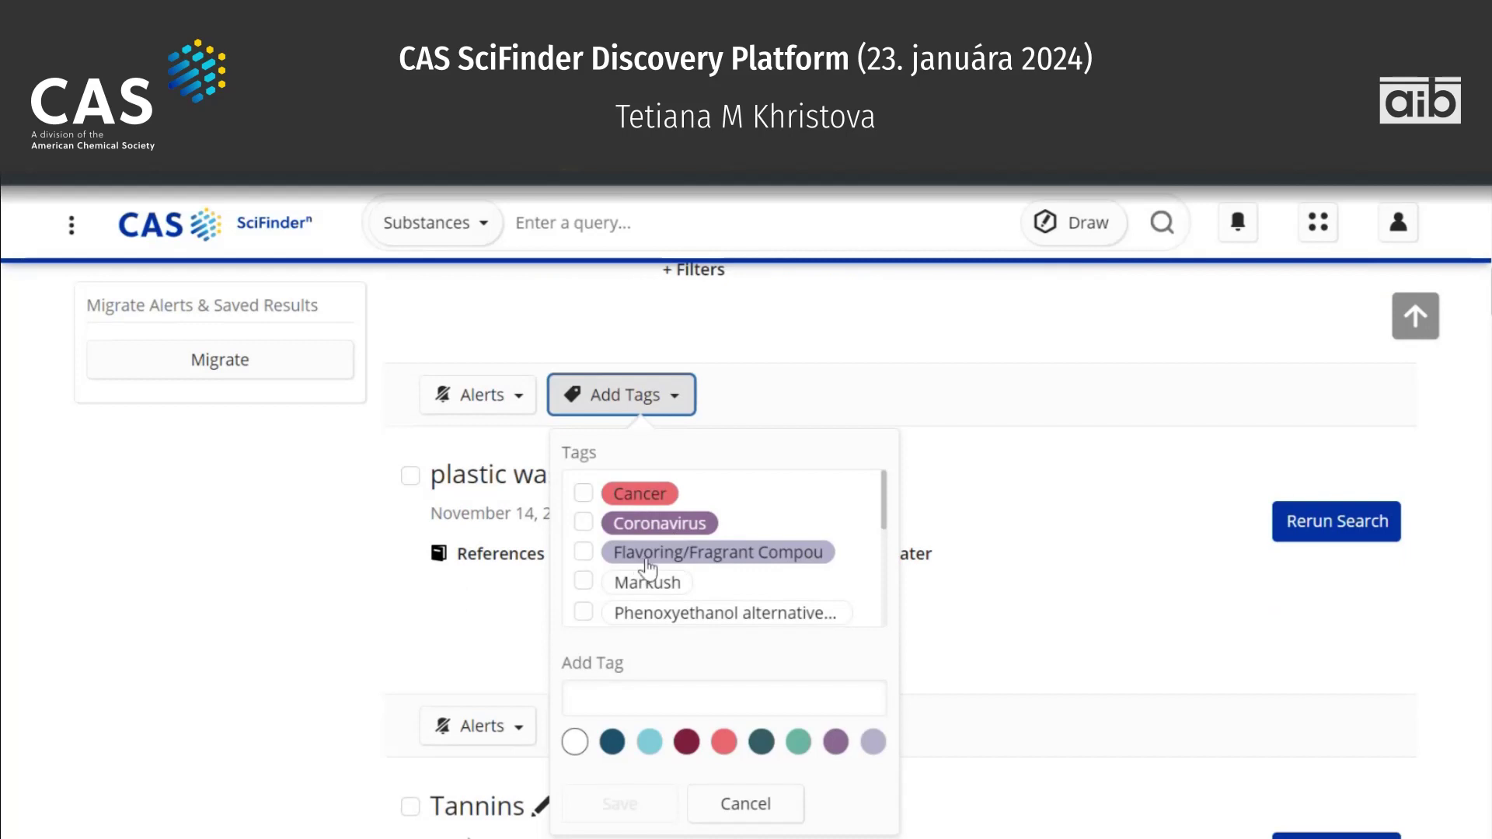
left_click(841, 366)
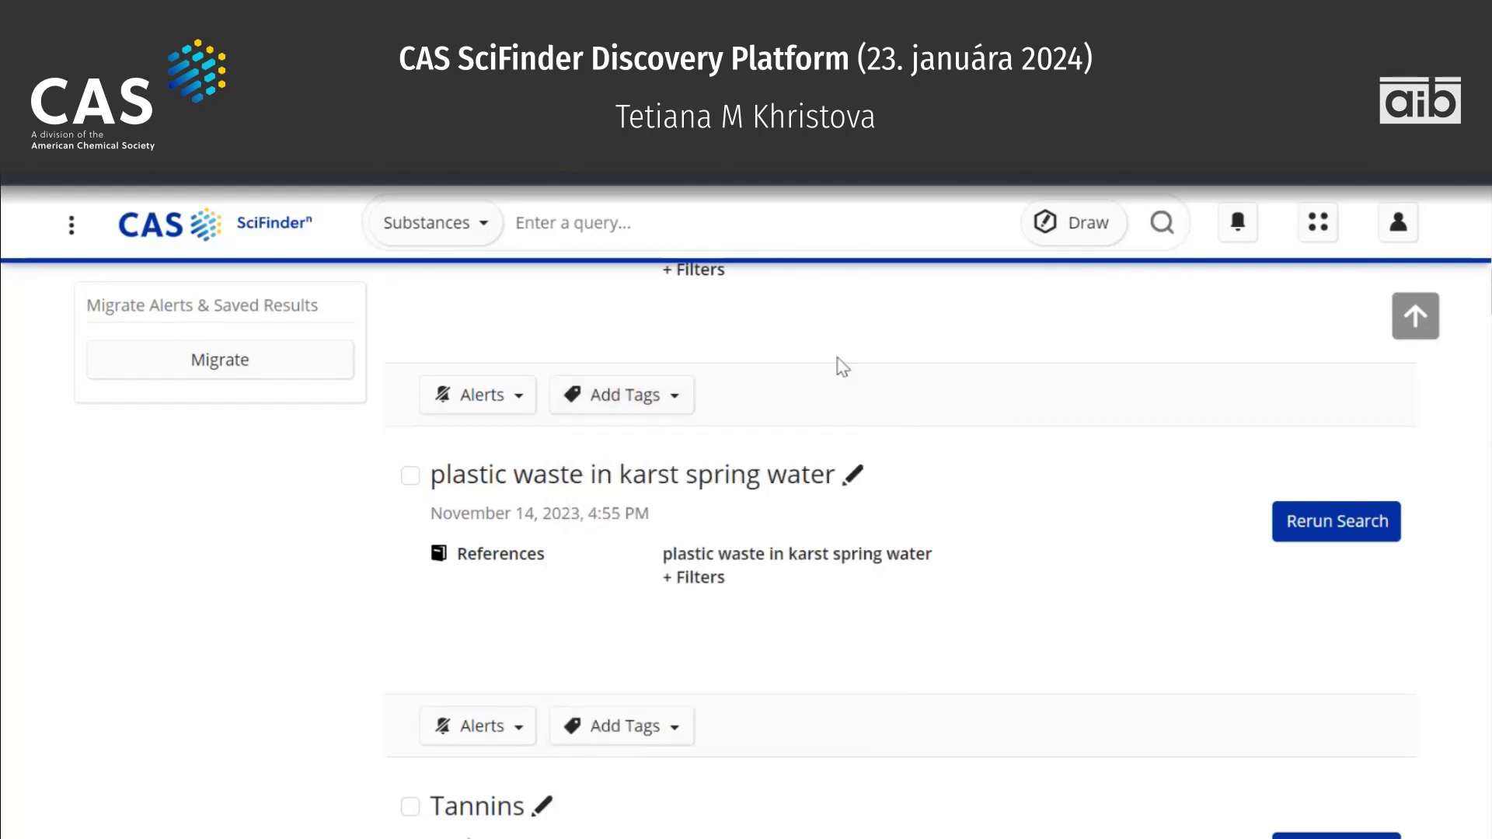
View the result types offered for combining saved results, close the dialog, and look over the saved-item filters.
scroll(835, 388, "down", 1)
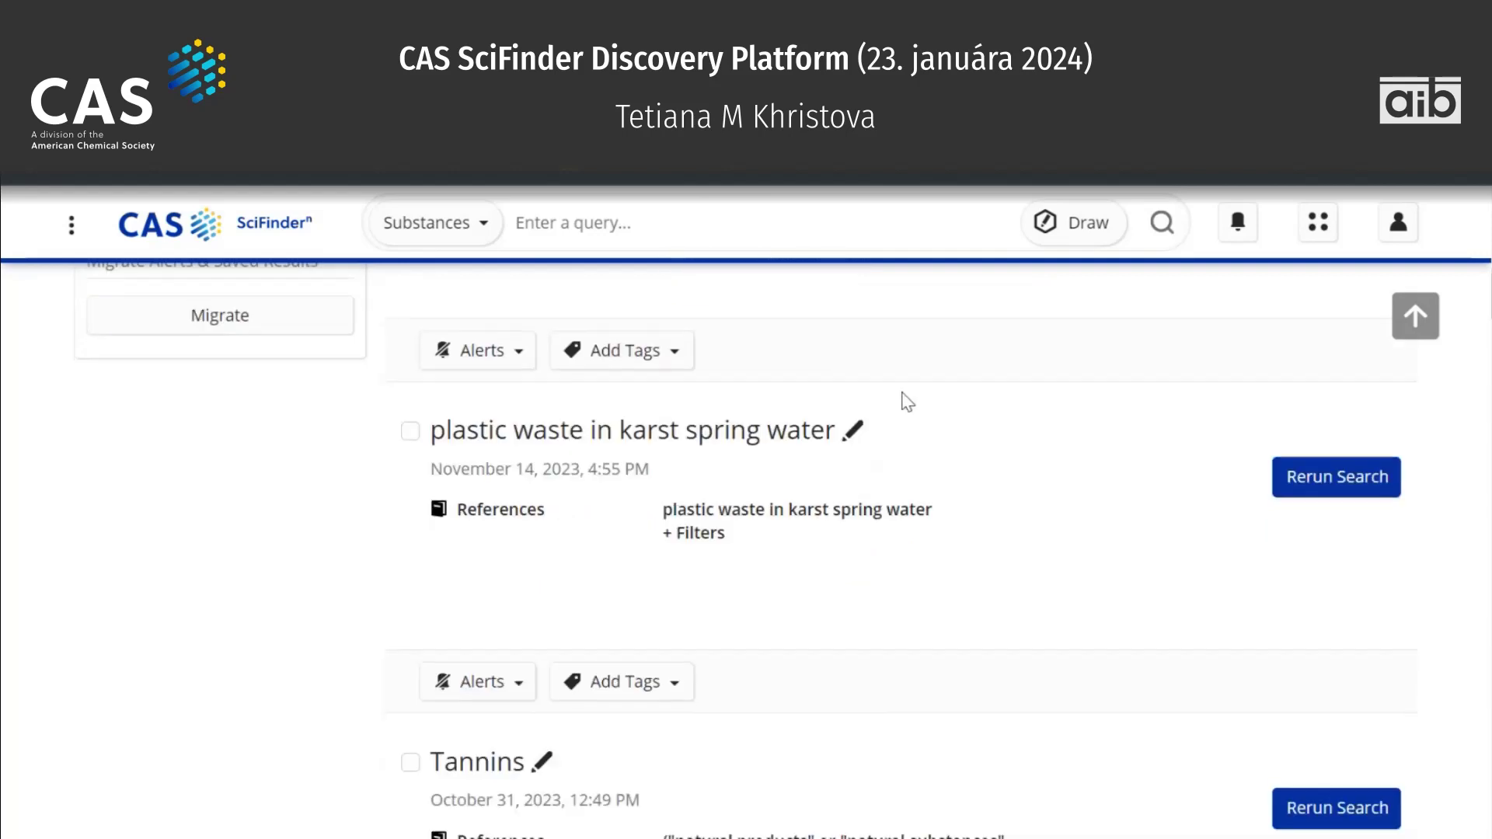
scroll(883, 404, "up", 4)
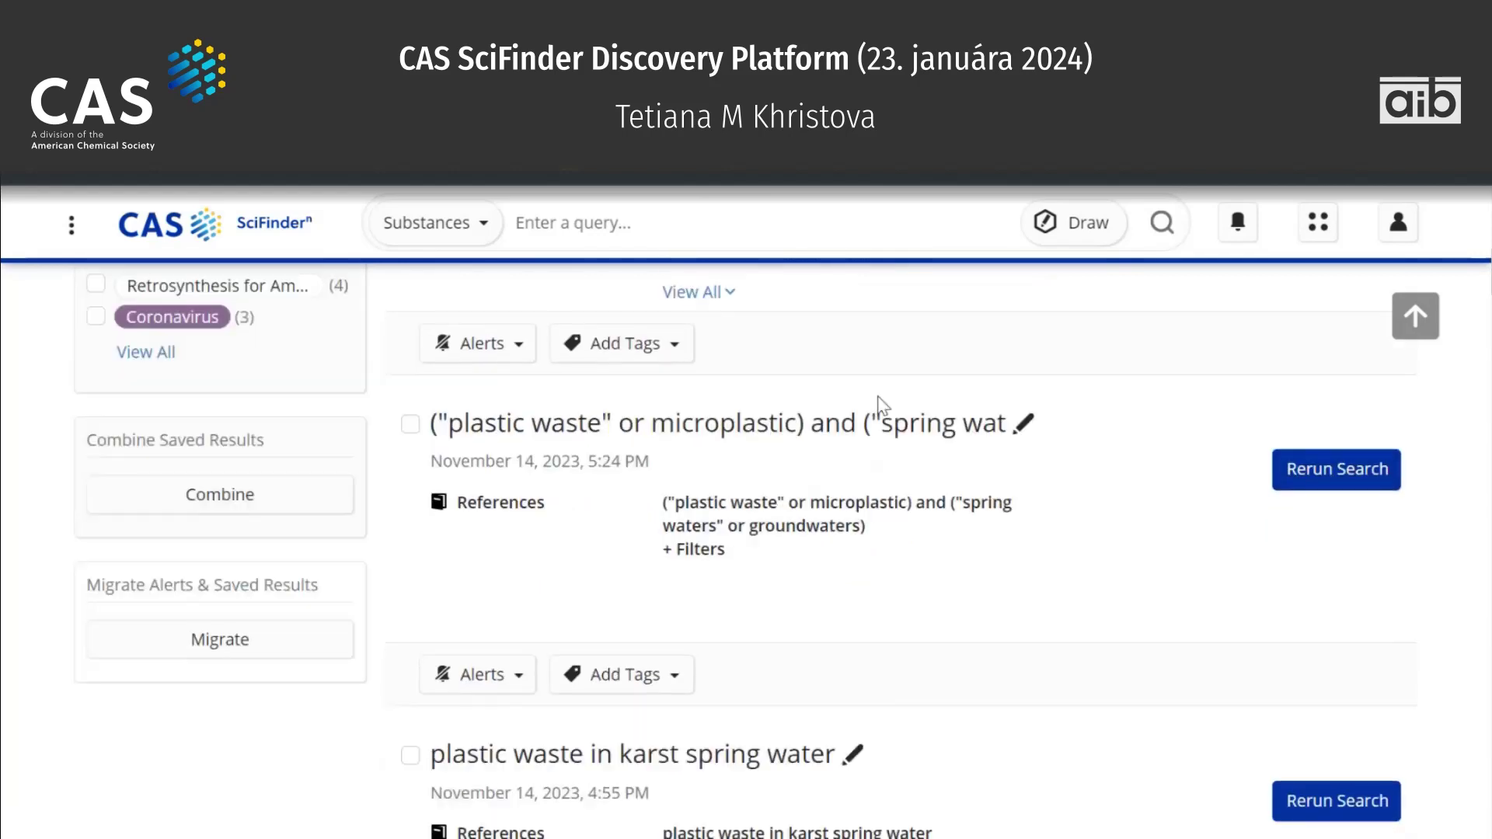
scroll(883, 404, "up", 1)
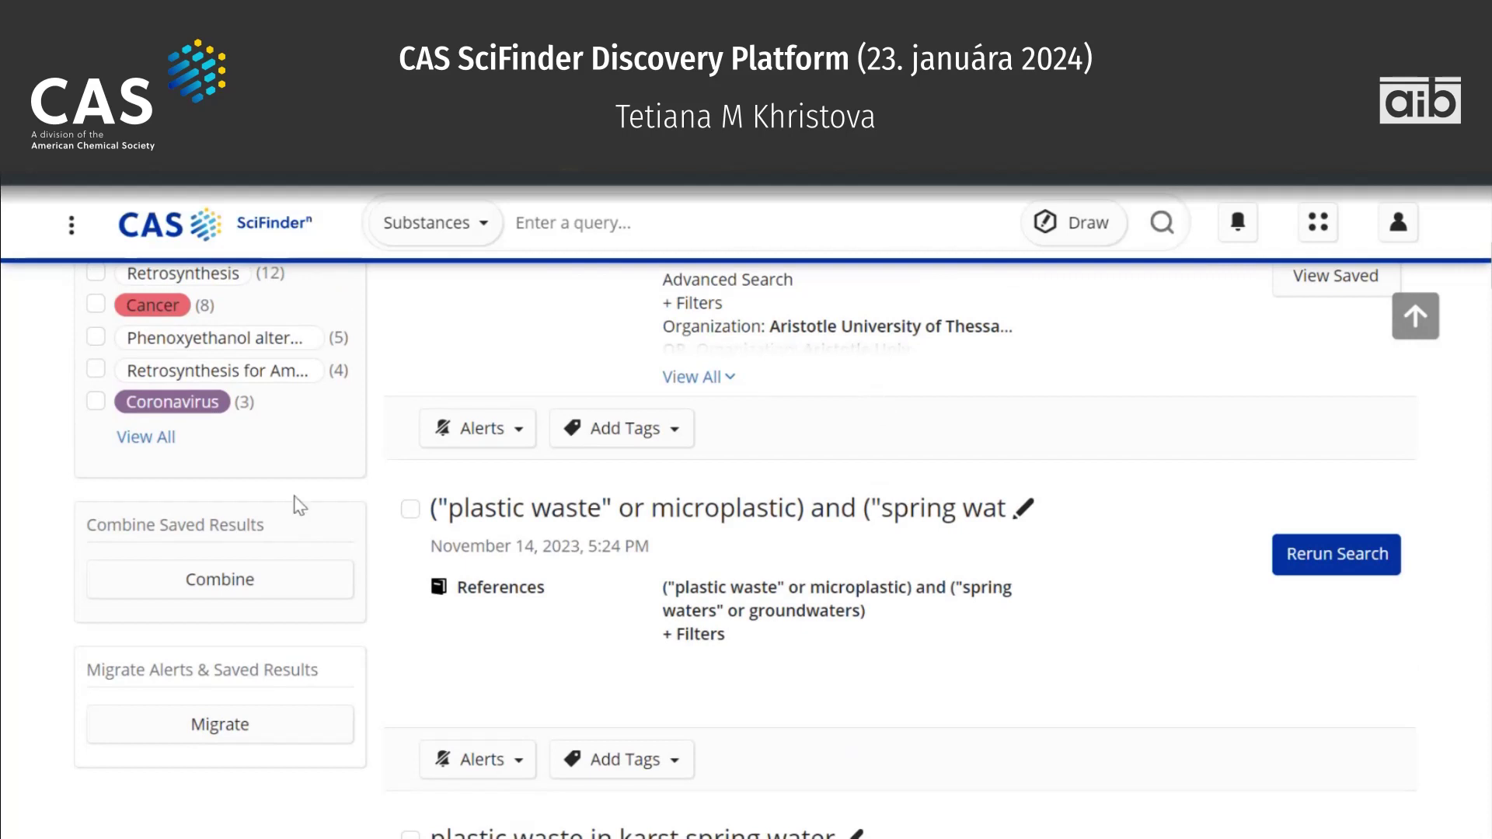
left_click(193, 592)
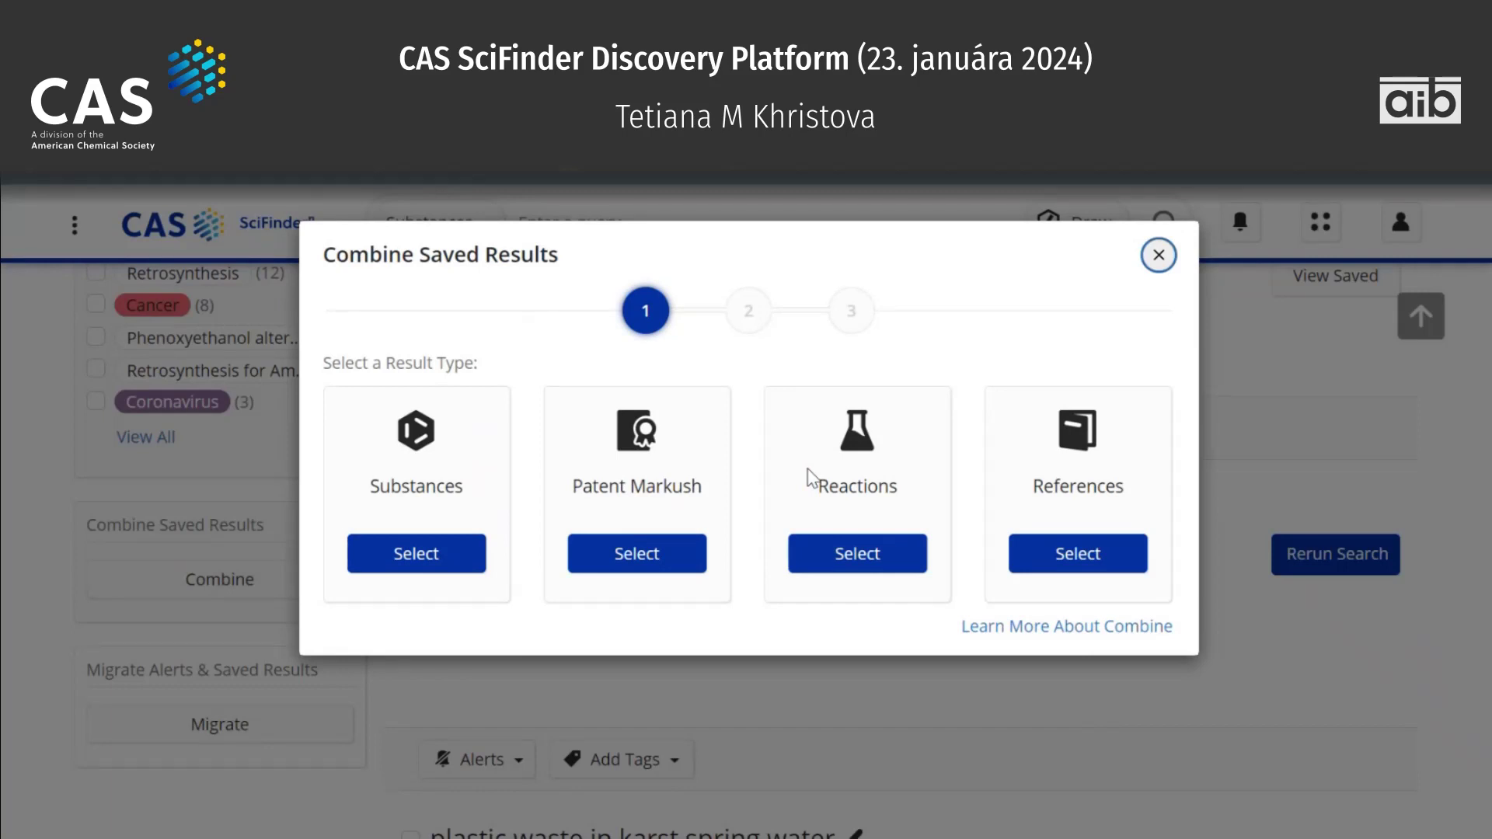
left_click(1158, 258)
scroll(627, 393, "up", 3)
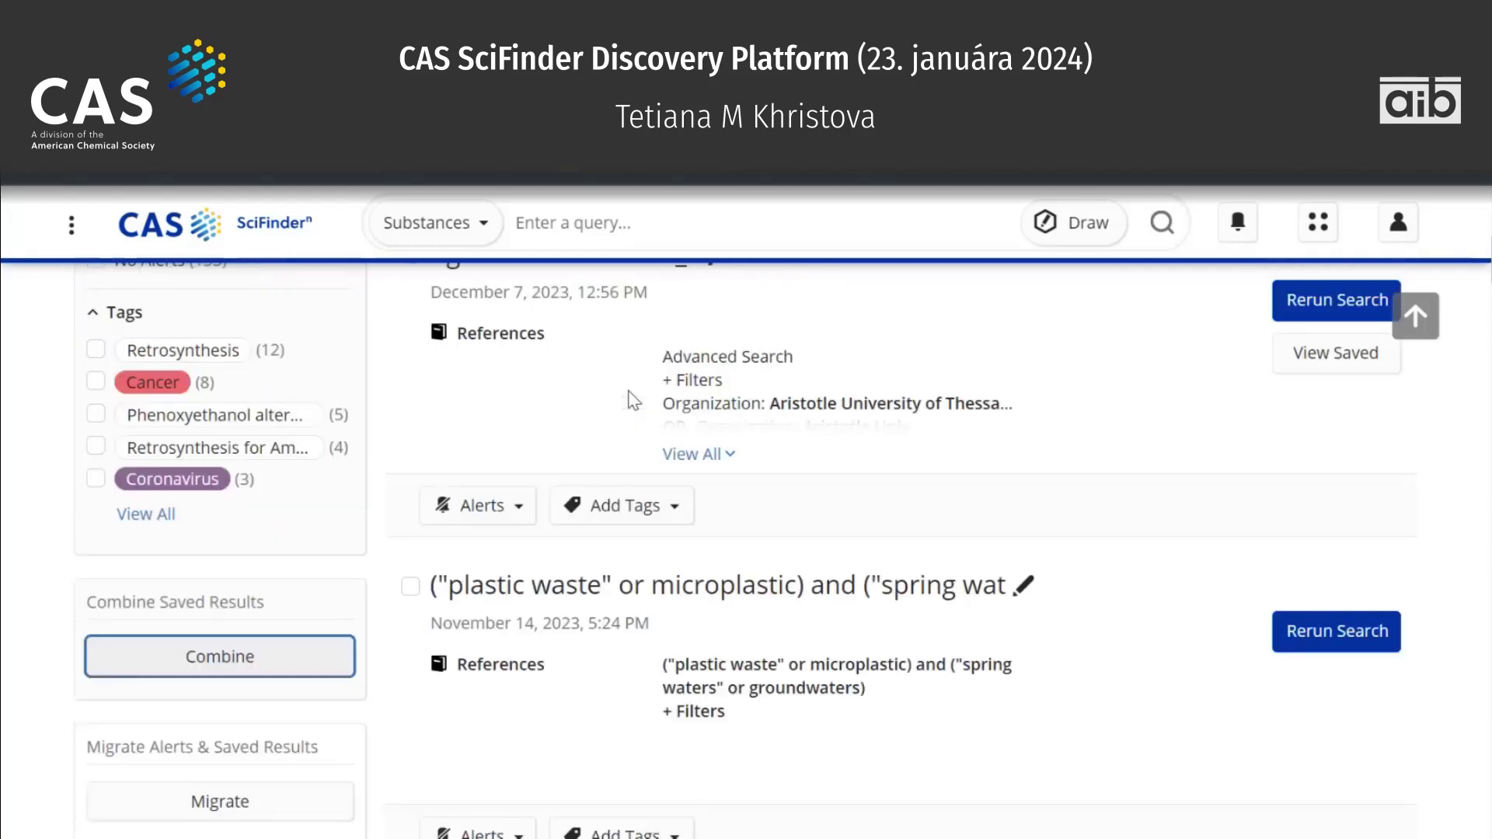
scroll(629, 391, "up", 5)
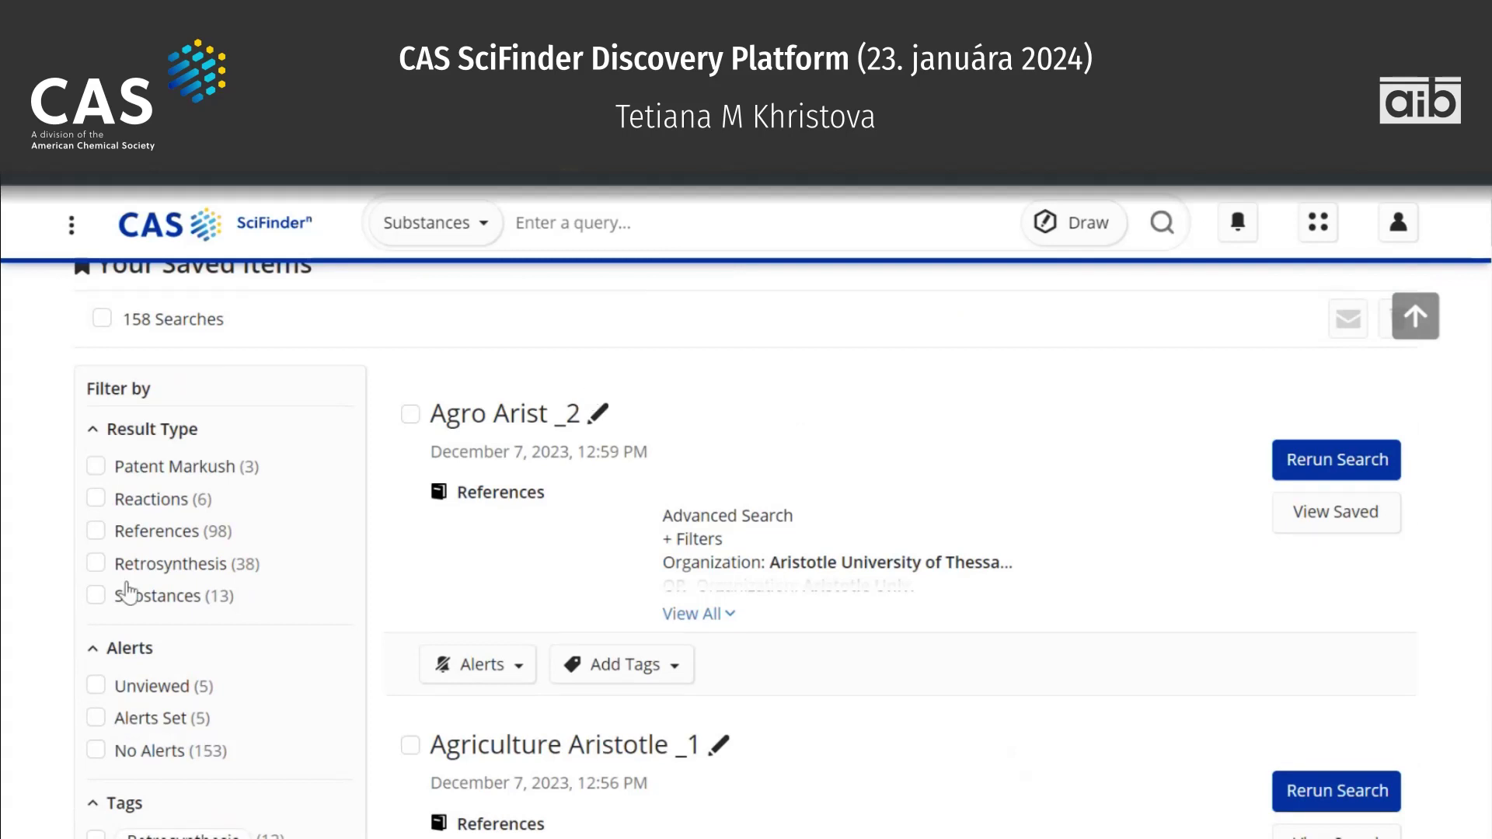
scroll(340, 465, "up", 3)
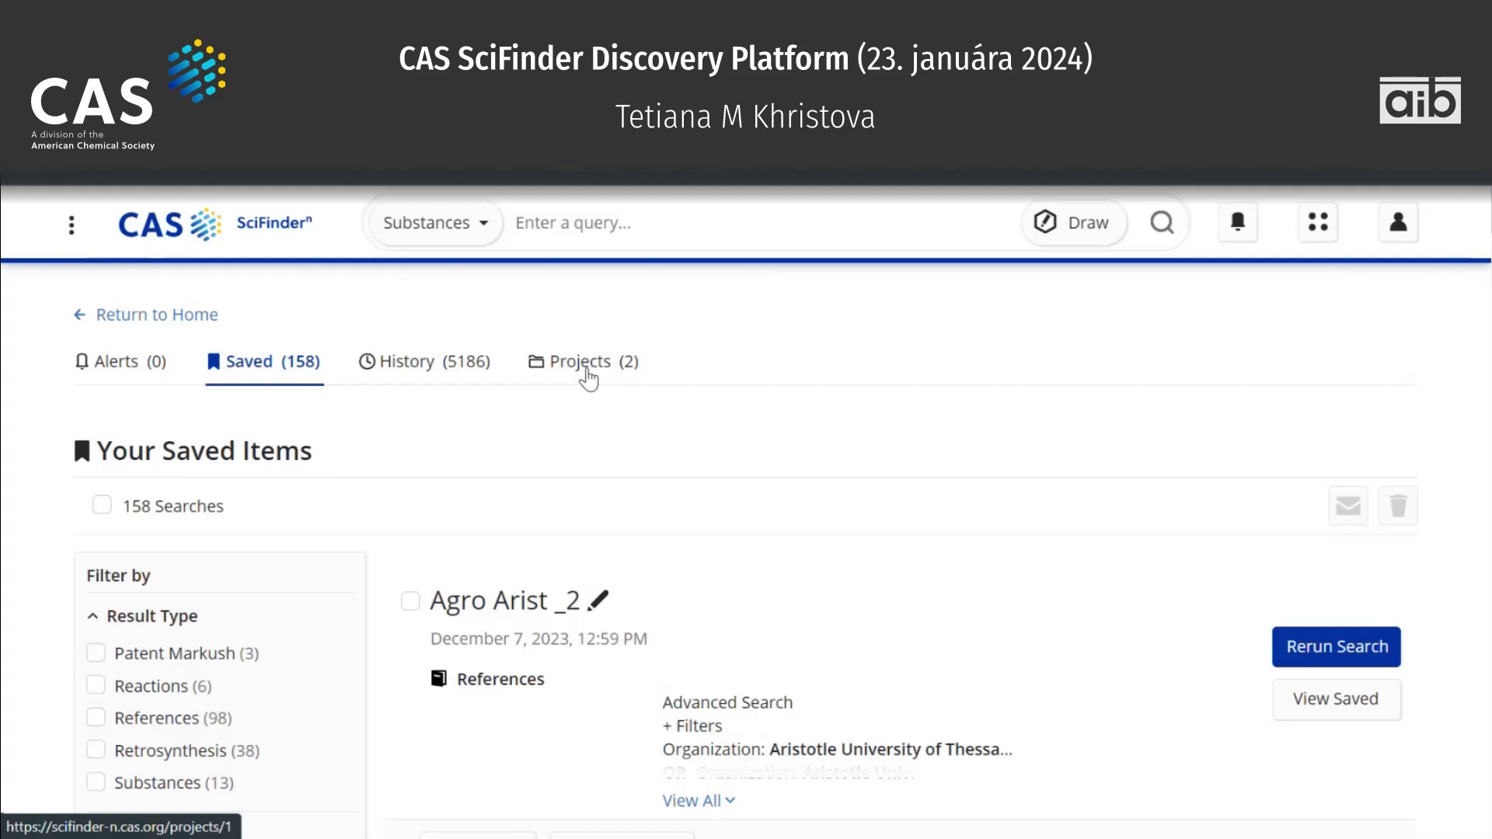
Return to the SciFinderⁿ home page and switch the search category to All.
left_click(228, 227)
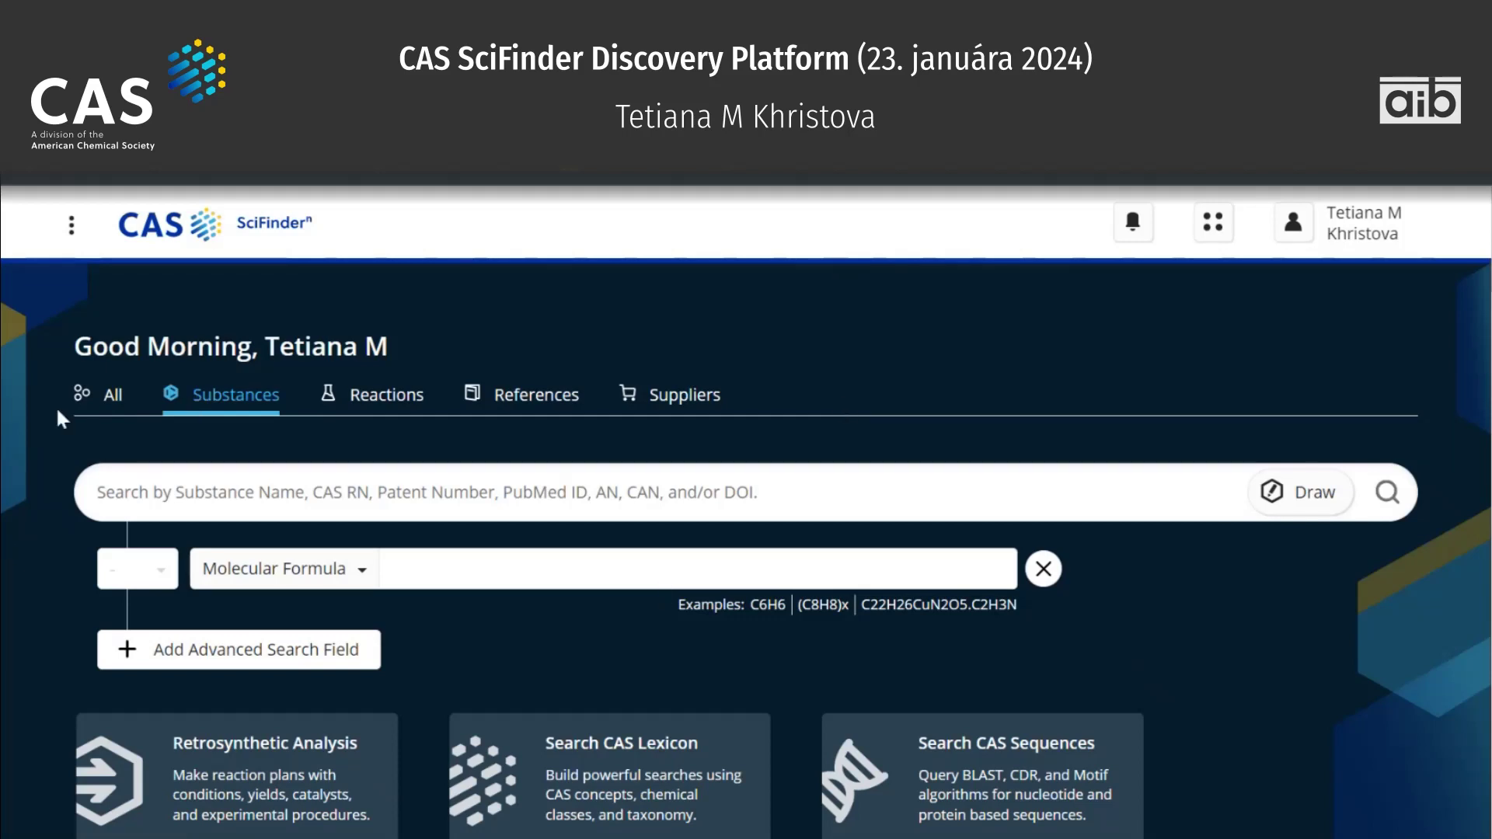
left_click(98, 405)
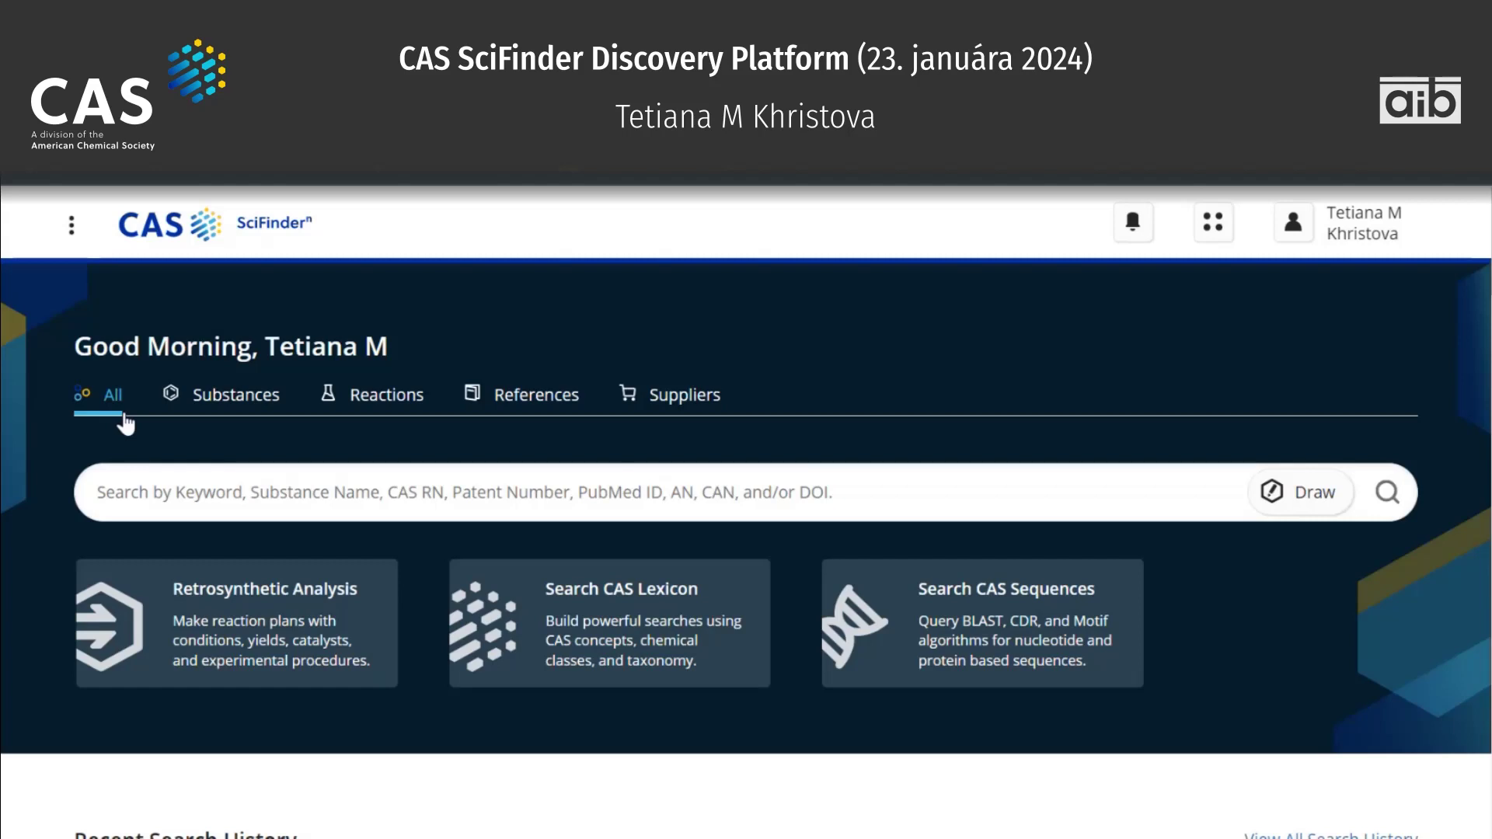
Switch the search category to Substances and examine the advanced search field options, including the Experimental Spectra and Bioactivity Data subcategories.
left_click(223, 407)
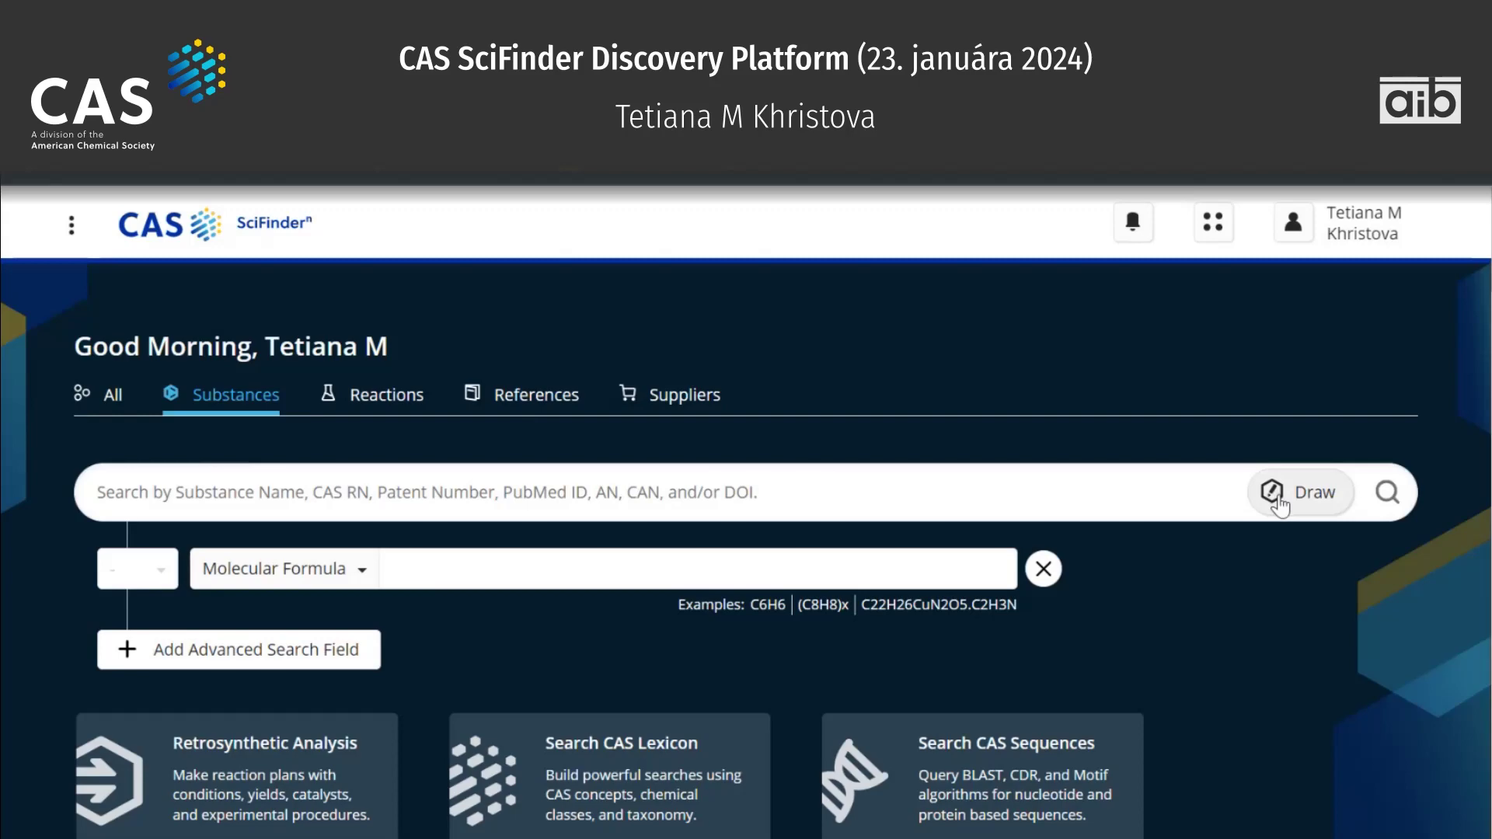
left_click(359, 573)
scroll(360, 575, "down", 1)
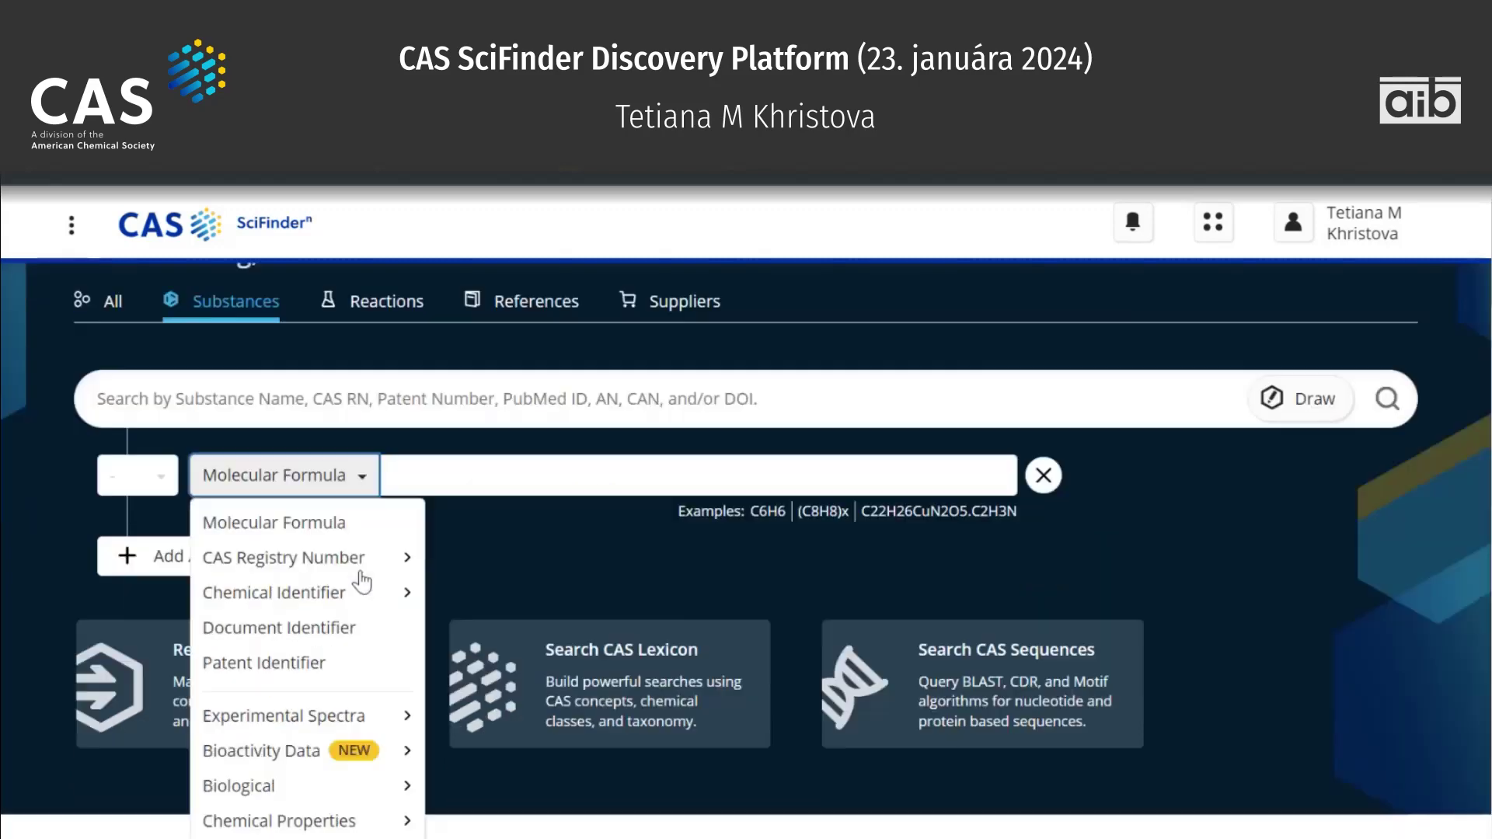
scroll(362, 579, "down", 2)
scroll(361, 579, "down", 1)
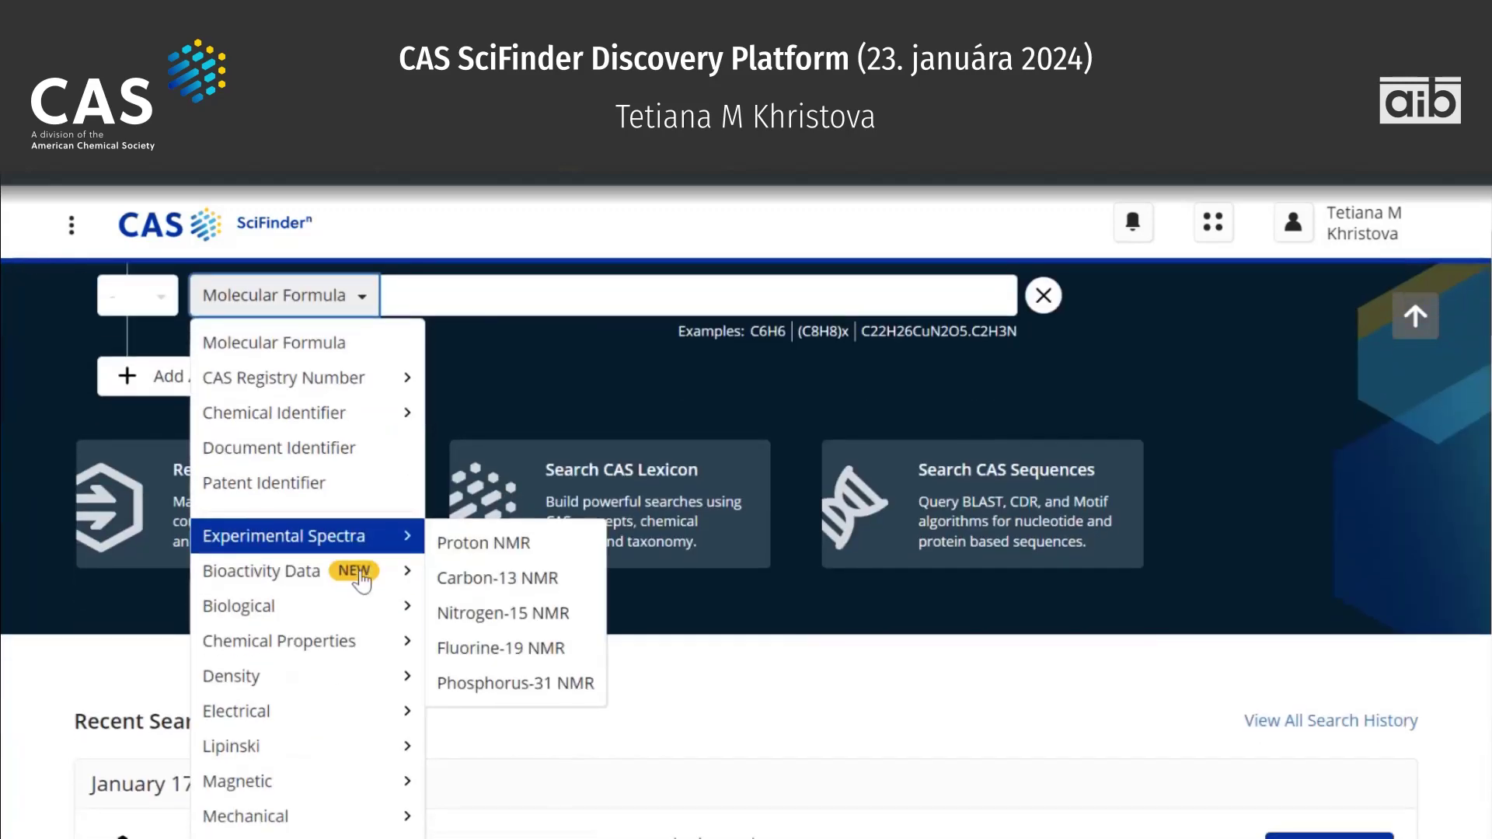
mouse_move(362, 578)
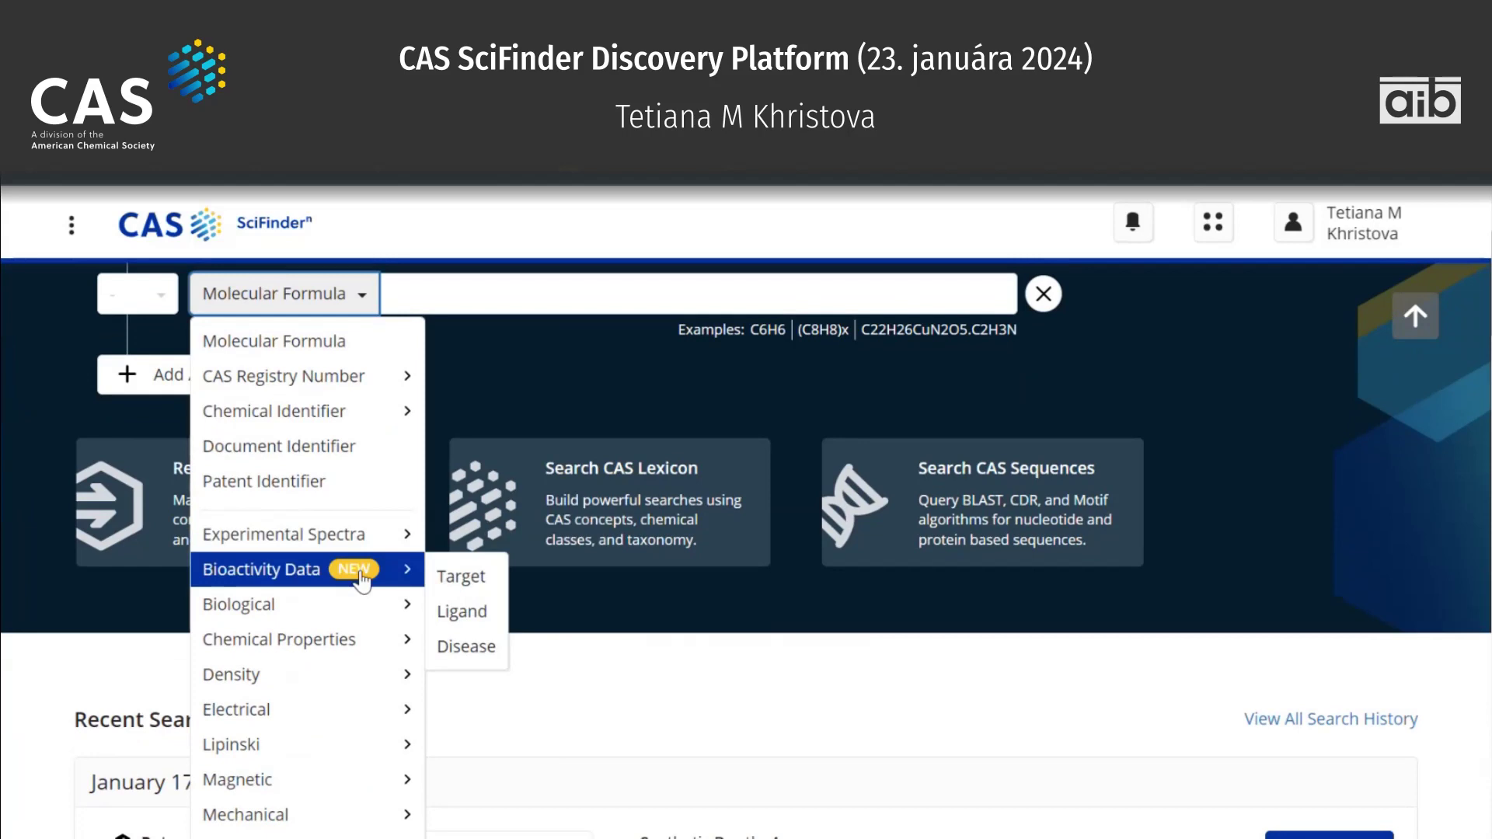
mouse_move(340, 618)
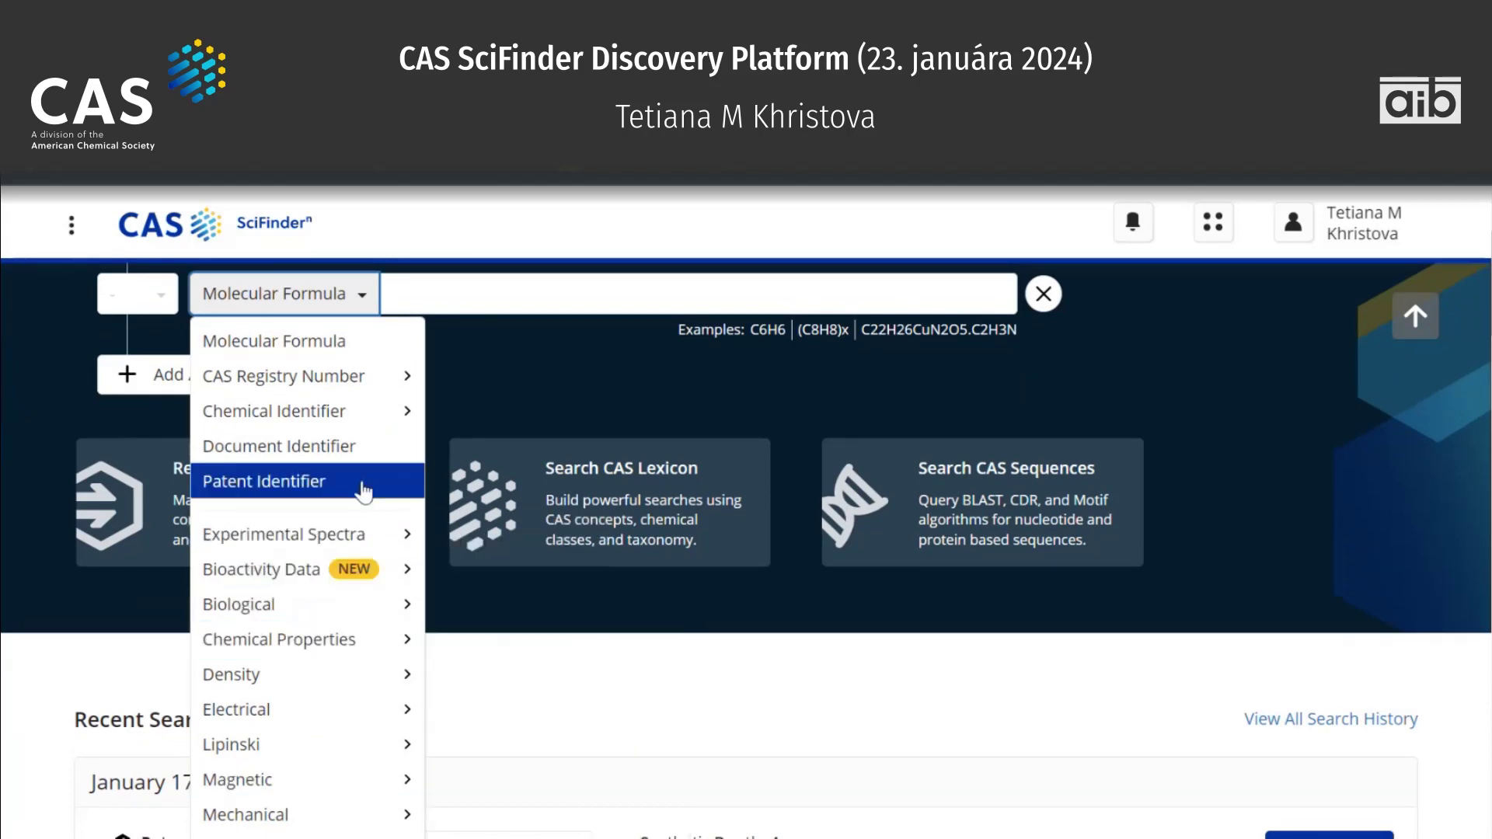
scroll(368, 455, "up", 2)
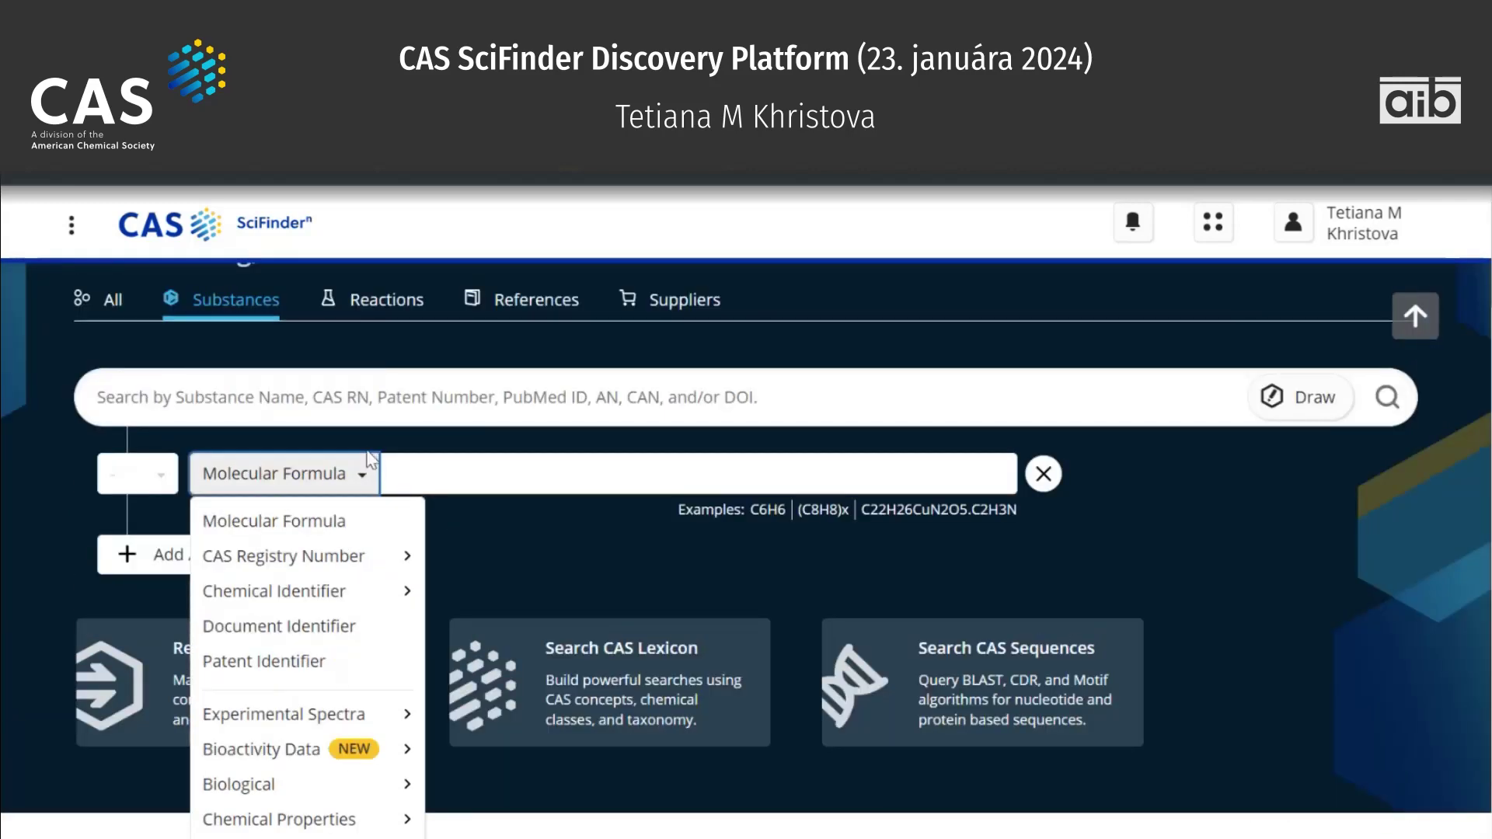
View the search options of the Reactions, References and Suppliers categories in turn.
left_click(391, 303)
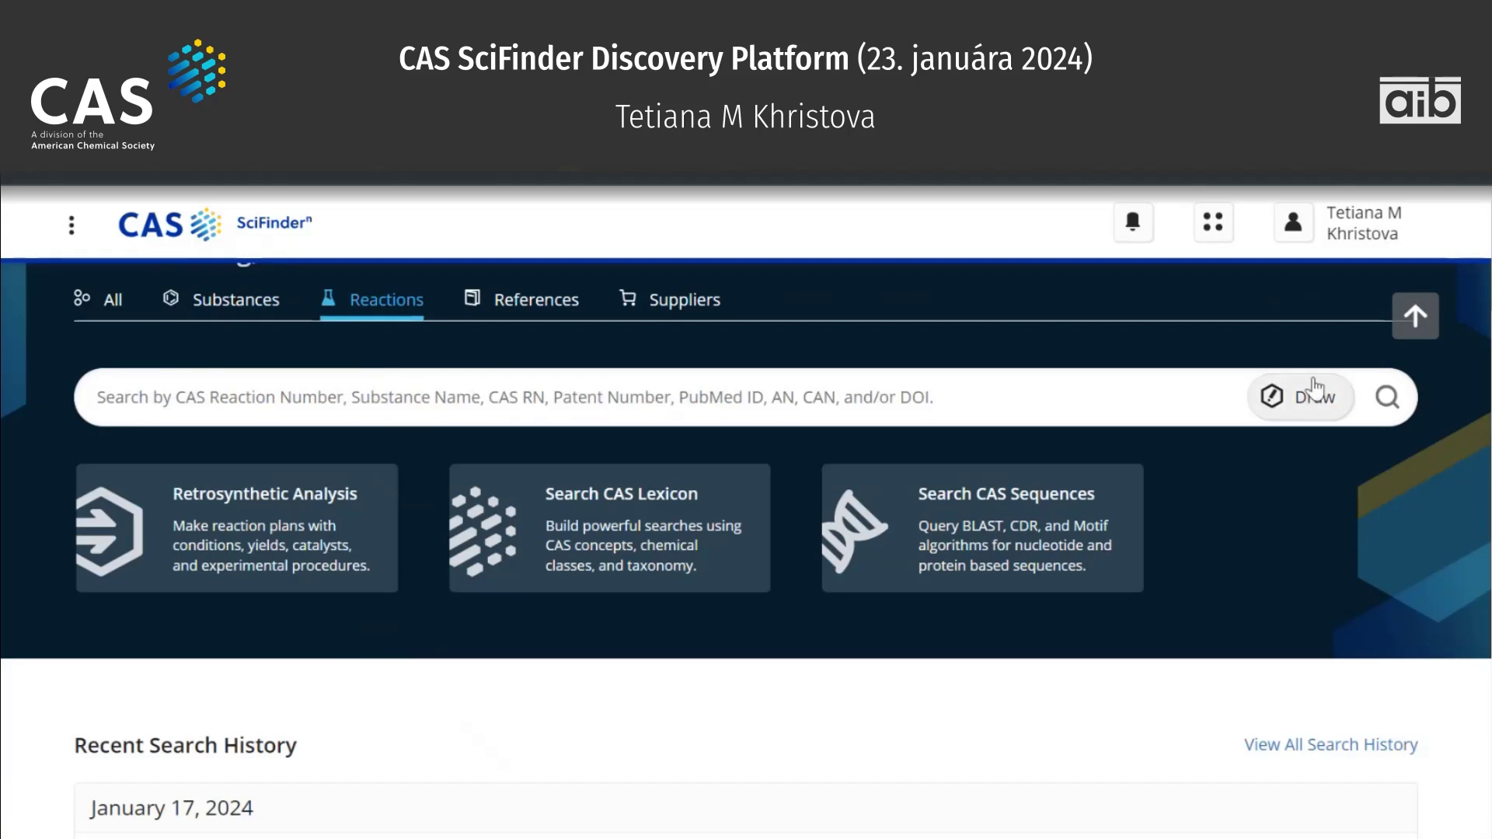
left_click(512, 319)
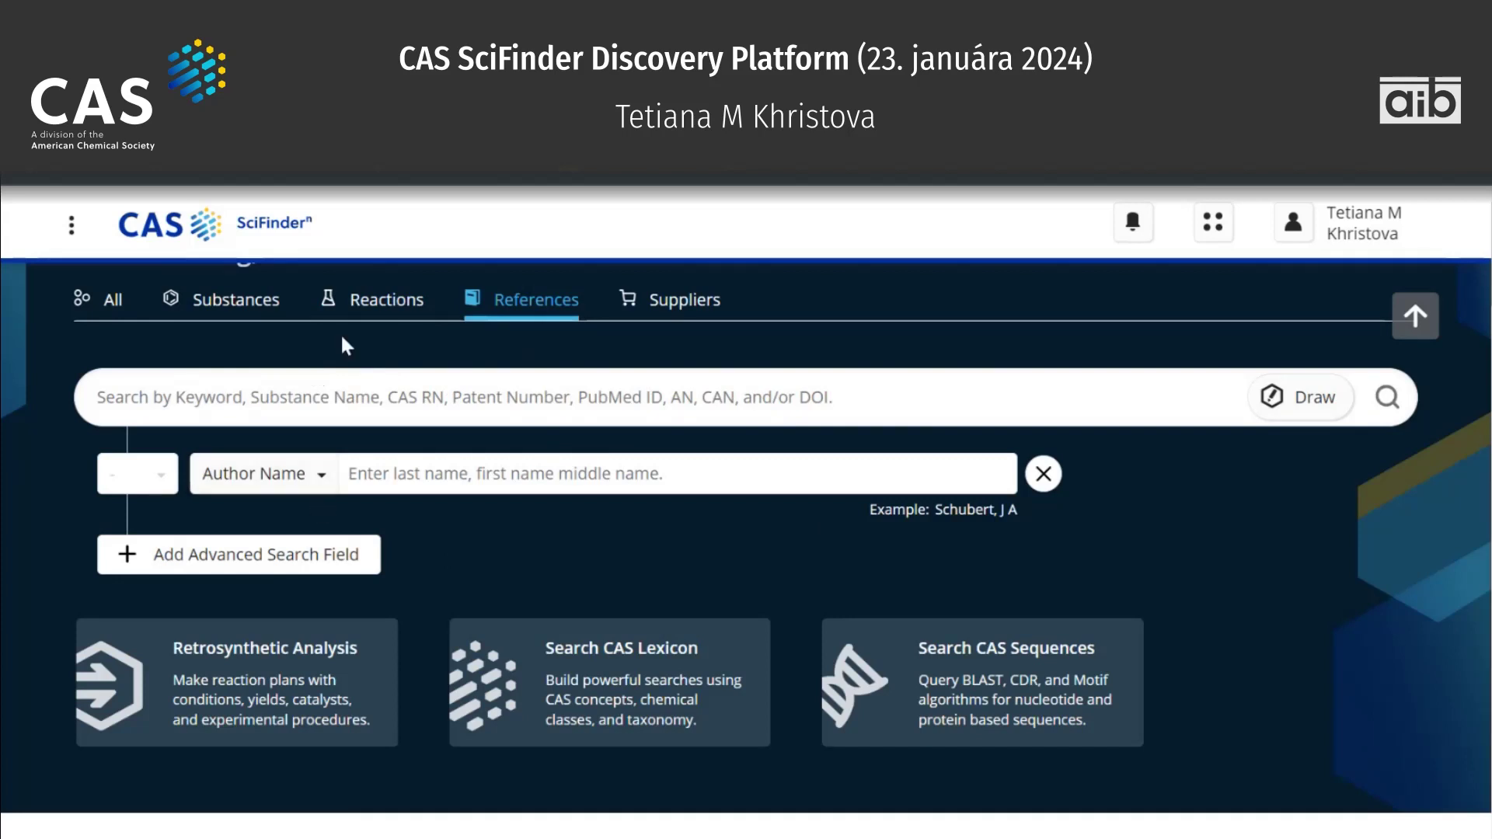
left_click(661, 311)
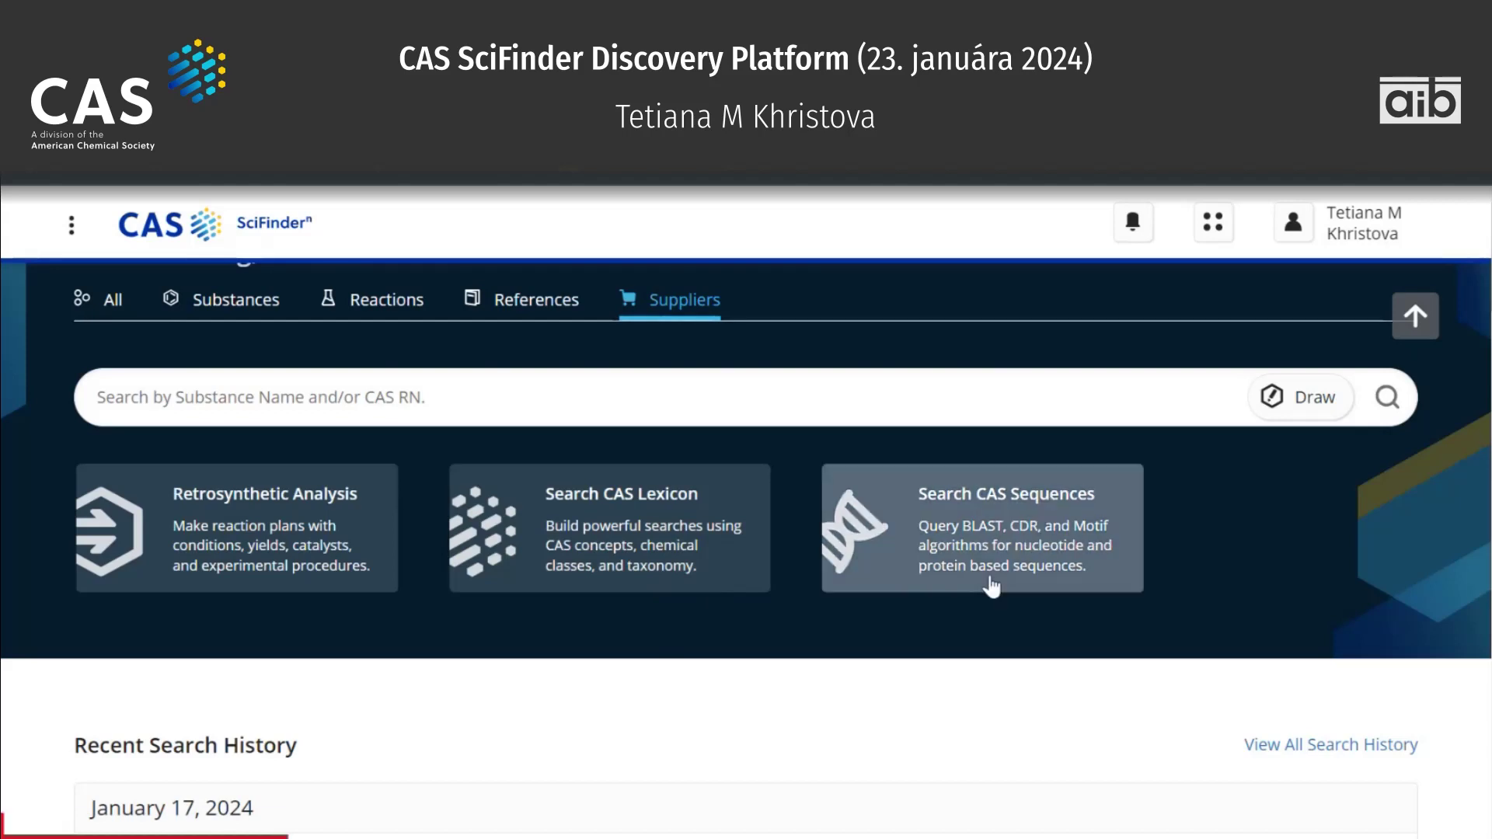
Look over the recent search history on the home page and the shortcuts to projects, saved items, history and downloads.
scroll(613, 661, "down", 4)
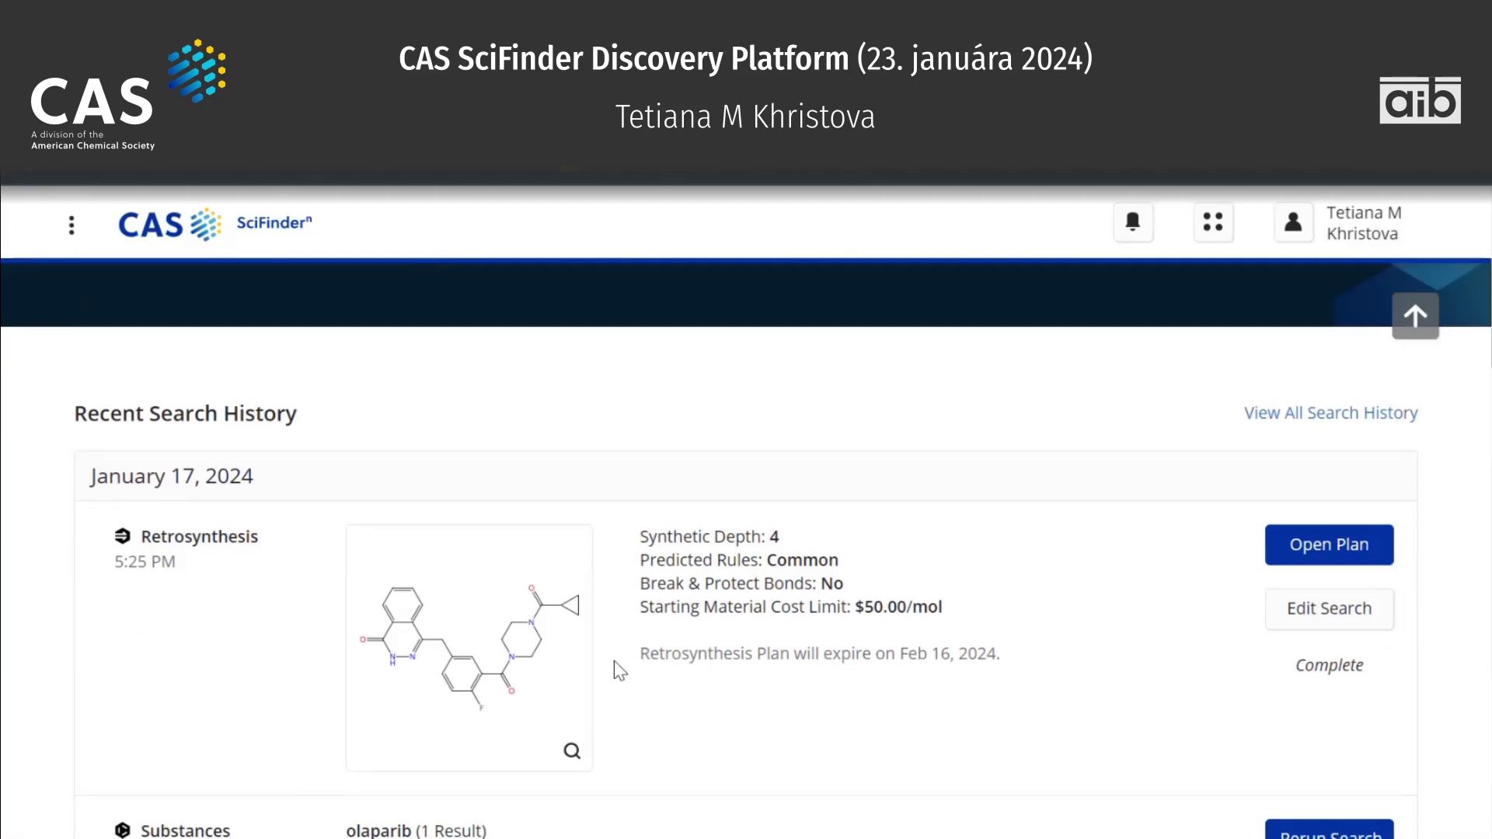
scroll(614, 660, "down", 2)
scroll(614, 661, "up", 7)
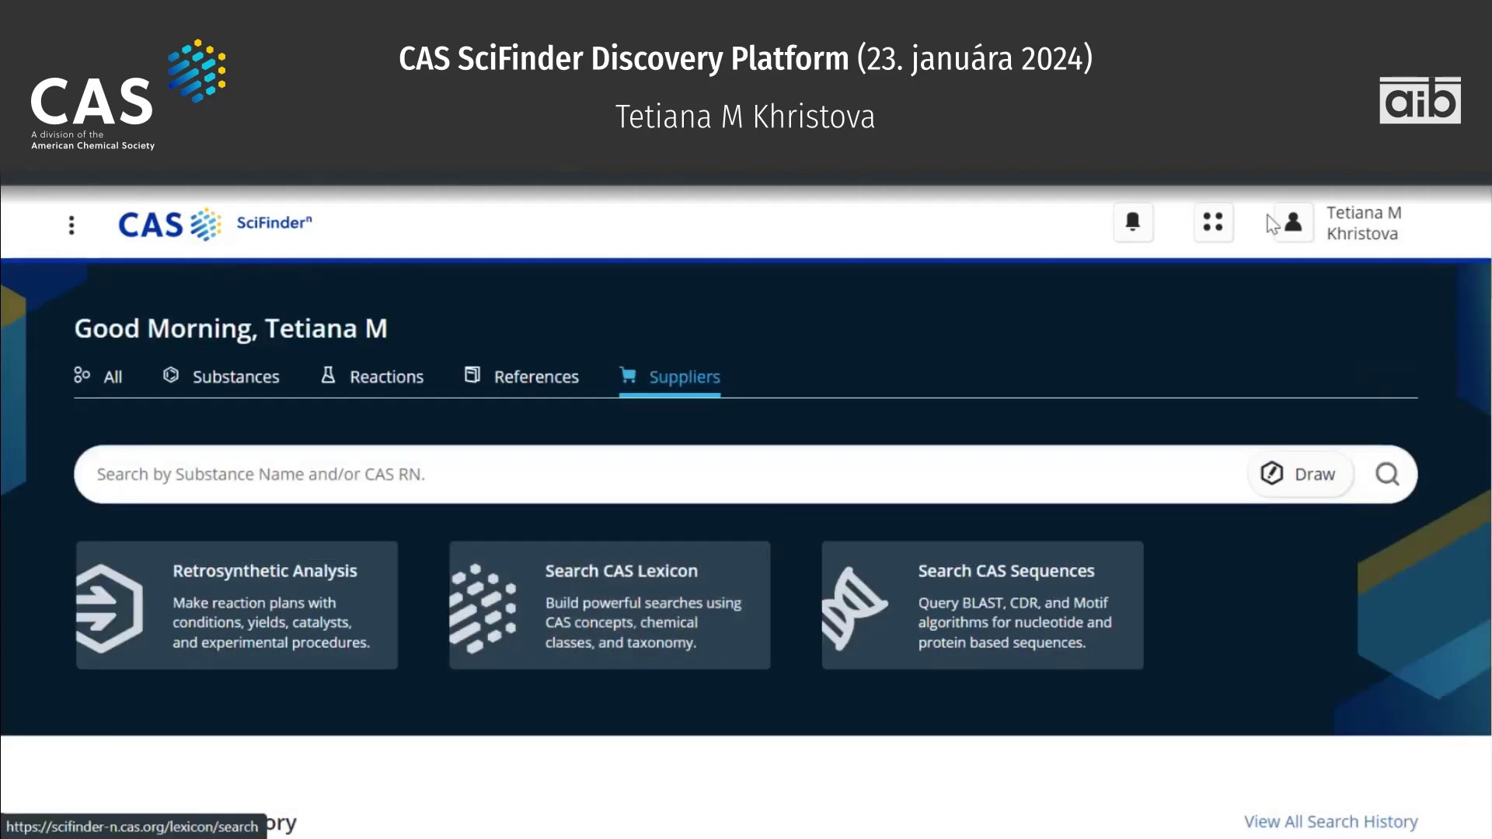
left_click(1213, 223)
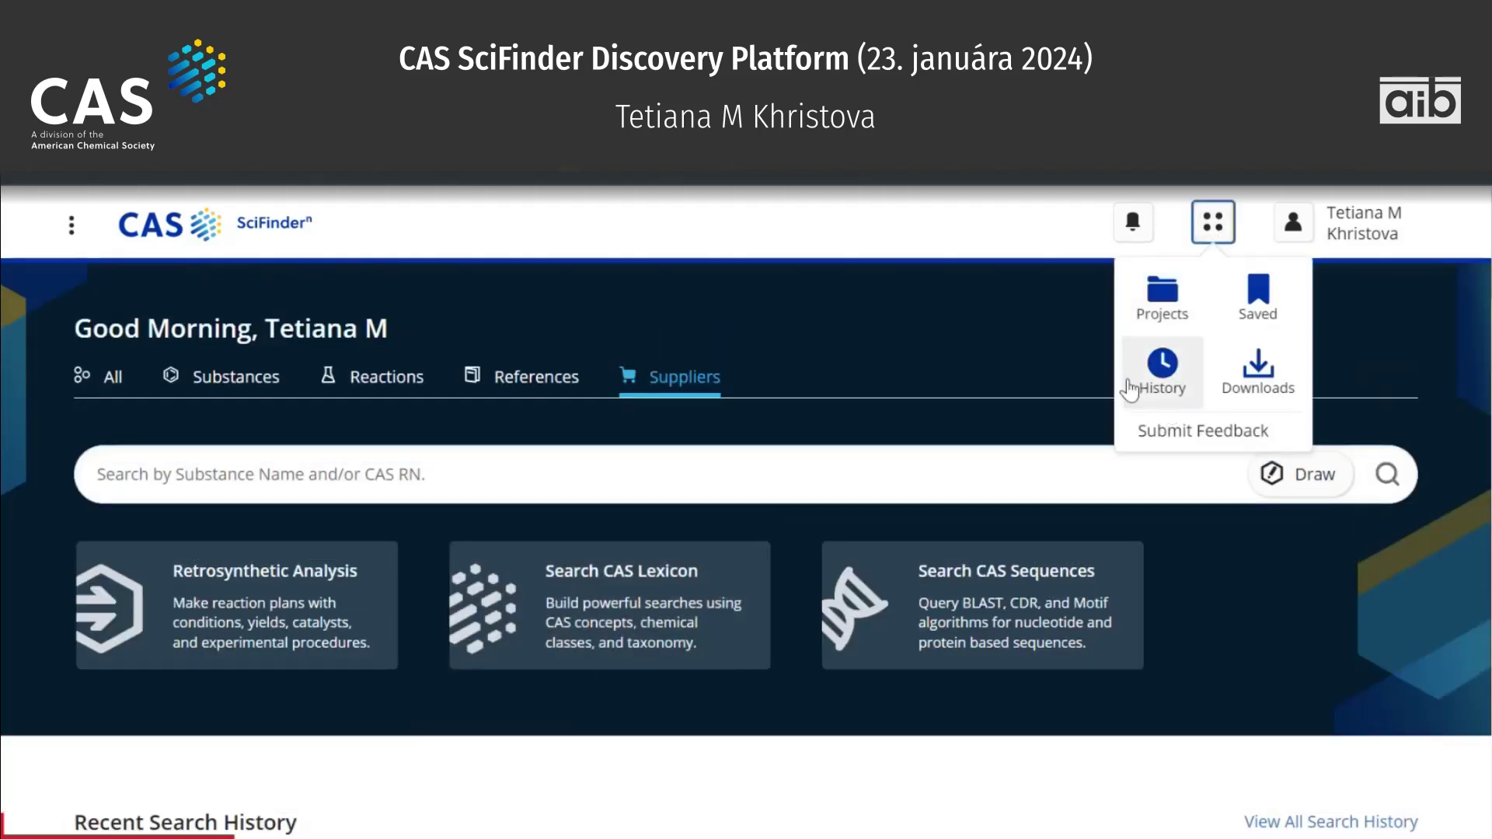
left_click(898, 345)
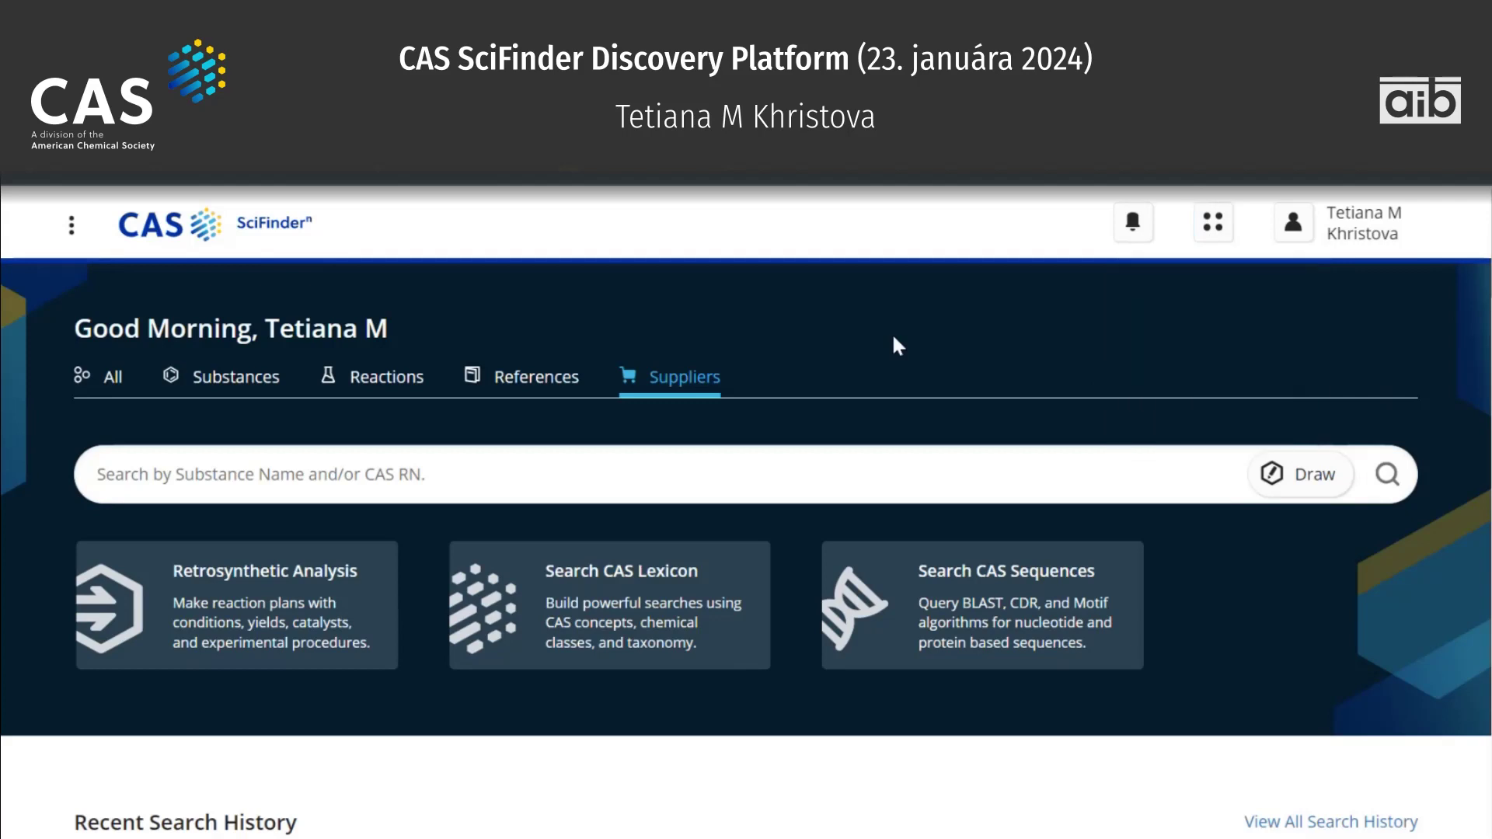
Run a References search for "hdac inhibitors in multiresistent cancer".
left_click(504, 386)
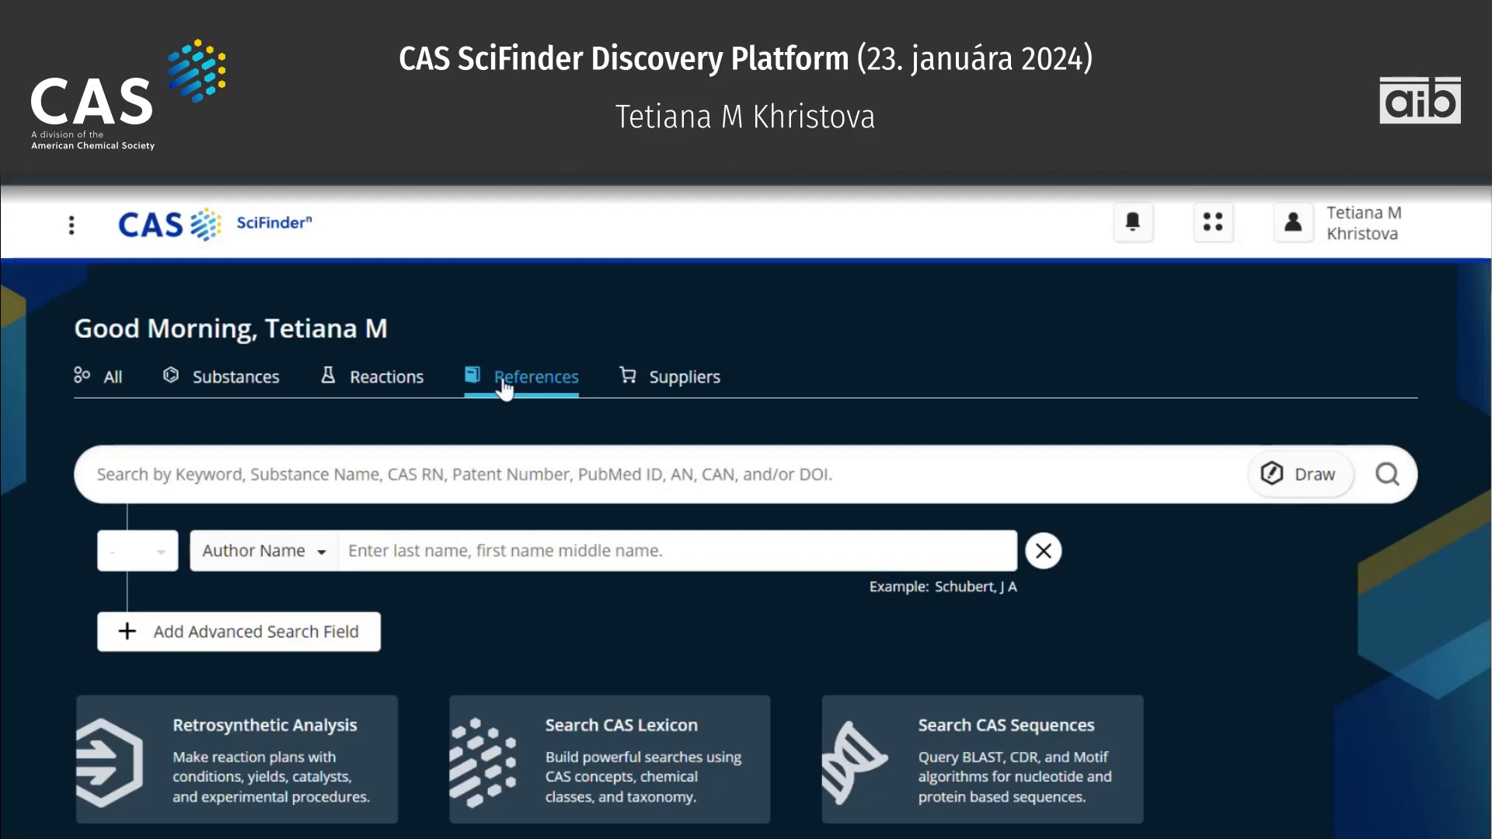
left_click(370, 465)
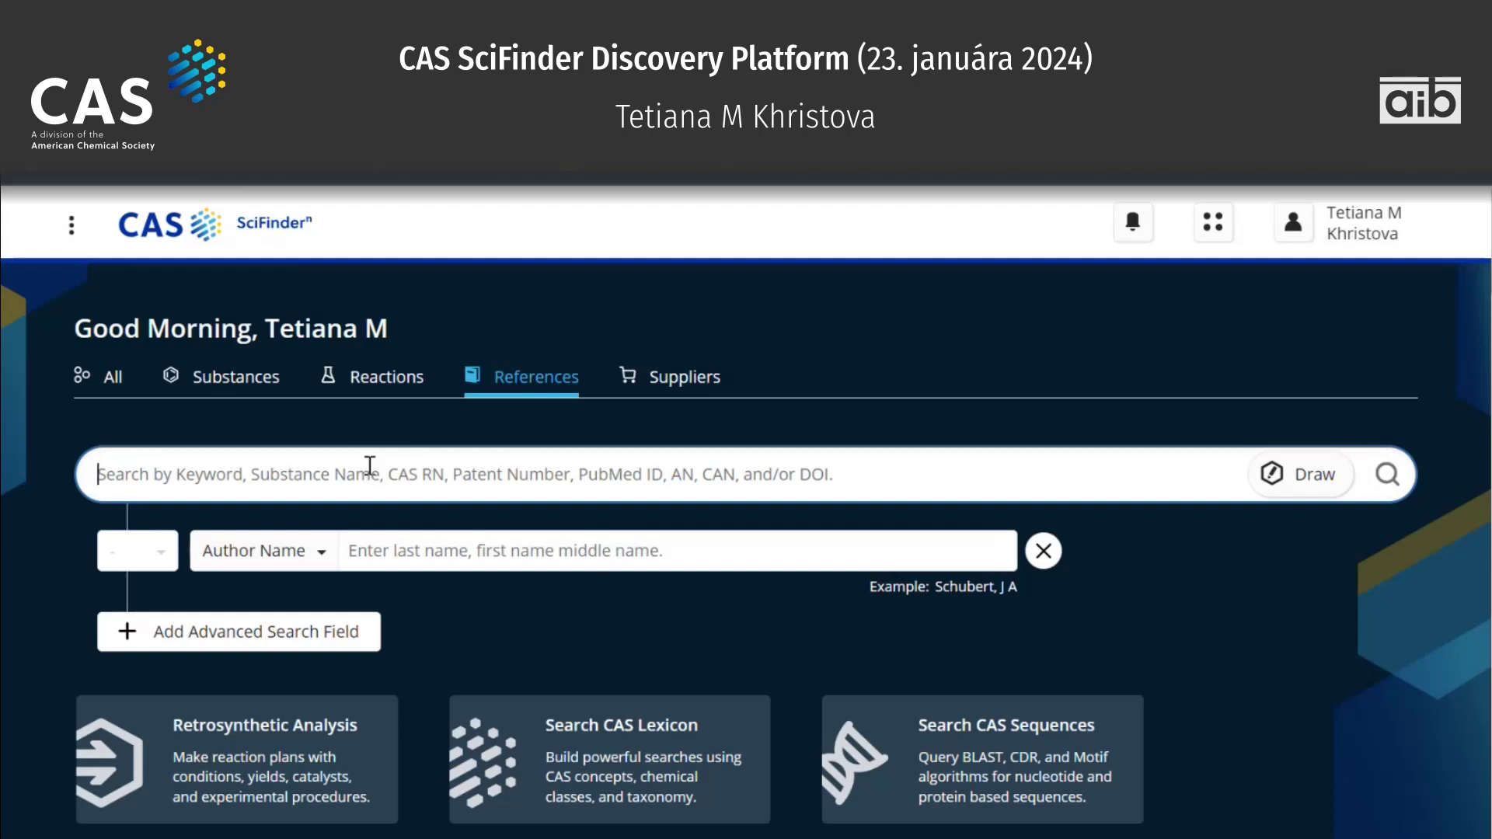
type("hdac")
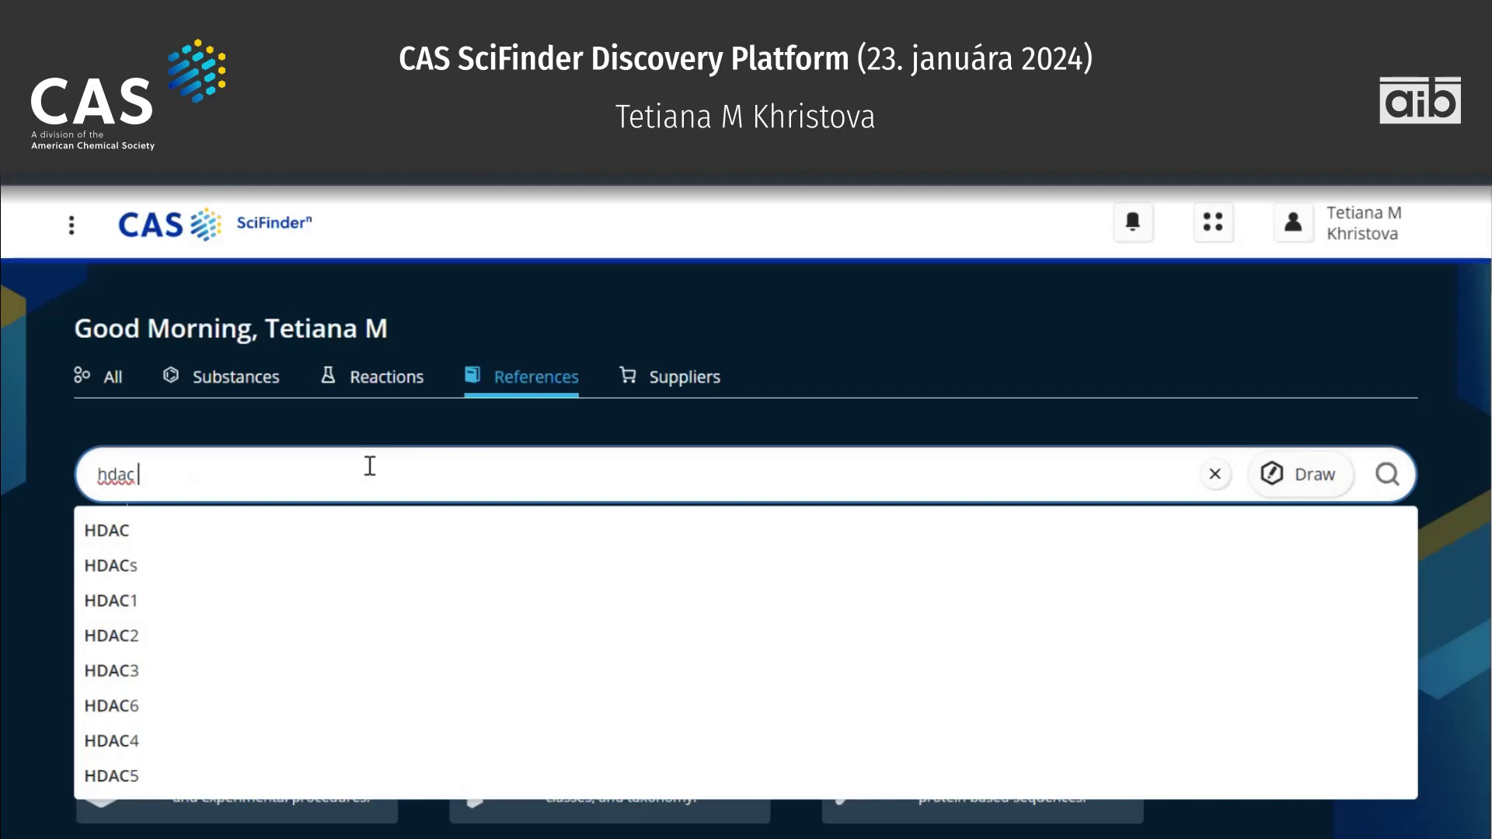
type("in")
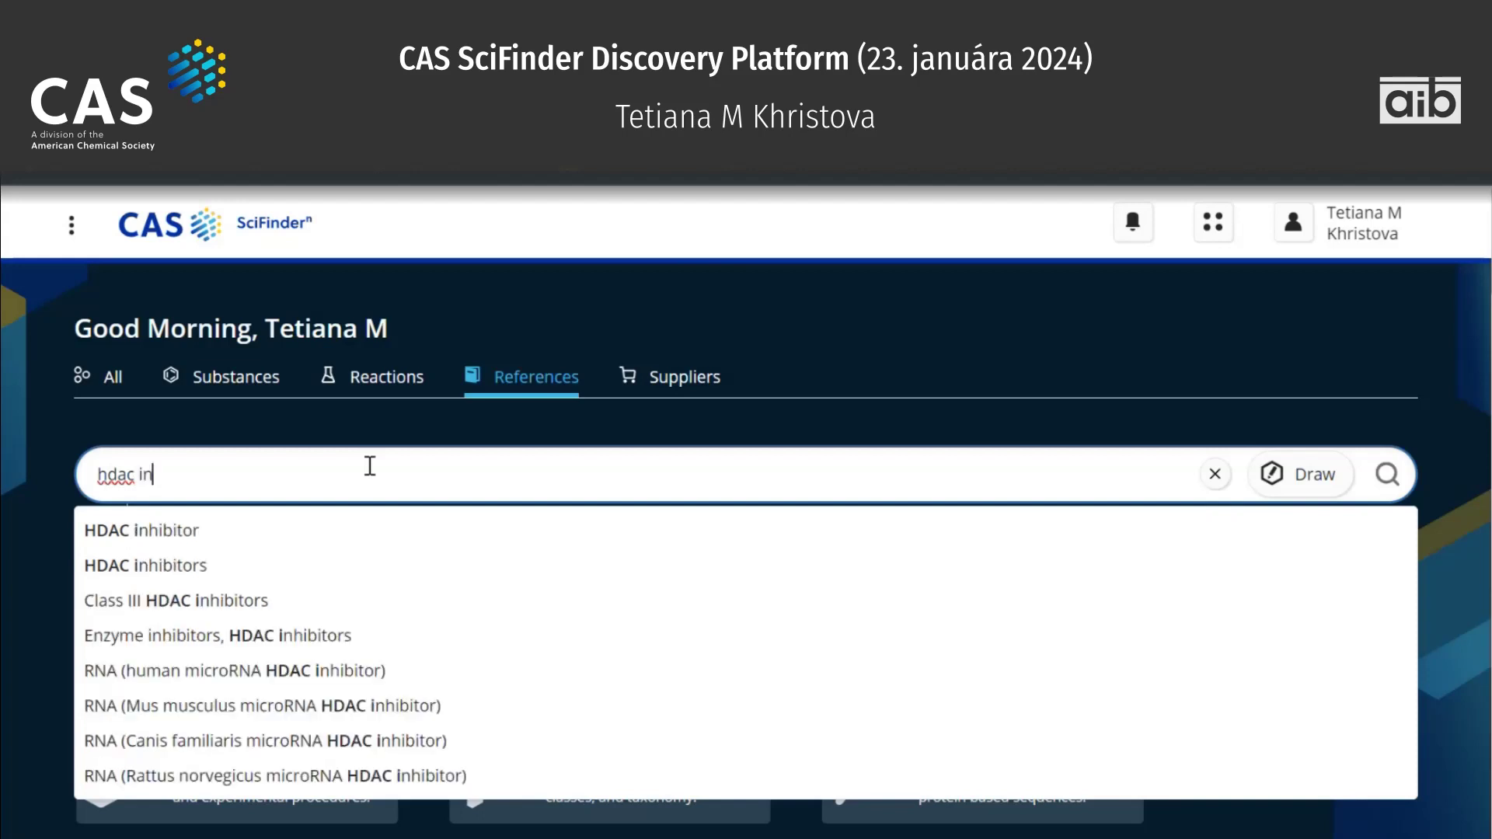
type("hibito")
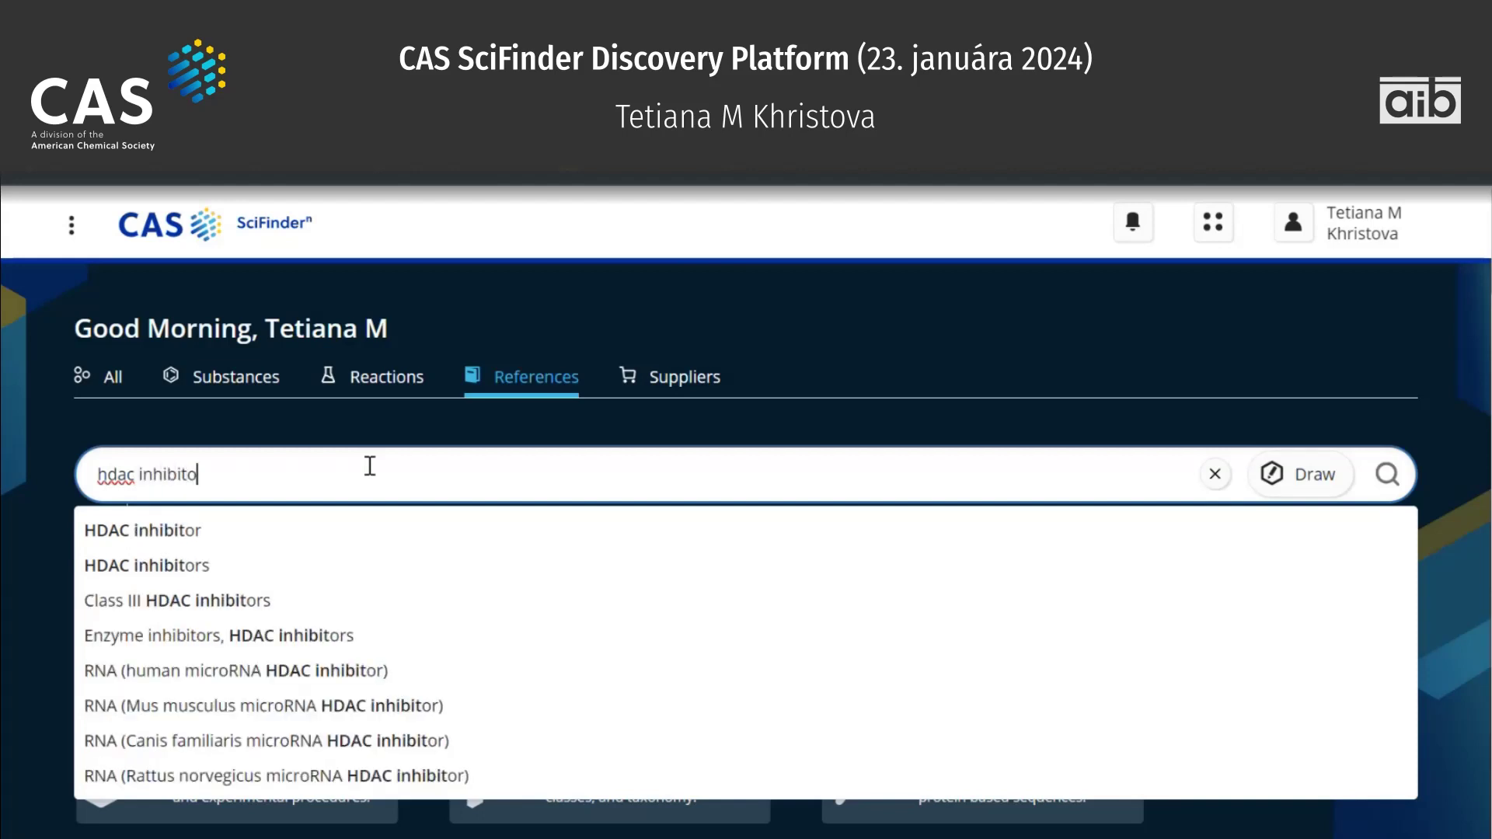
type("rs in multi")
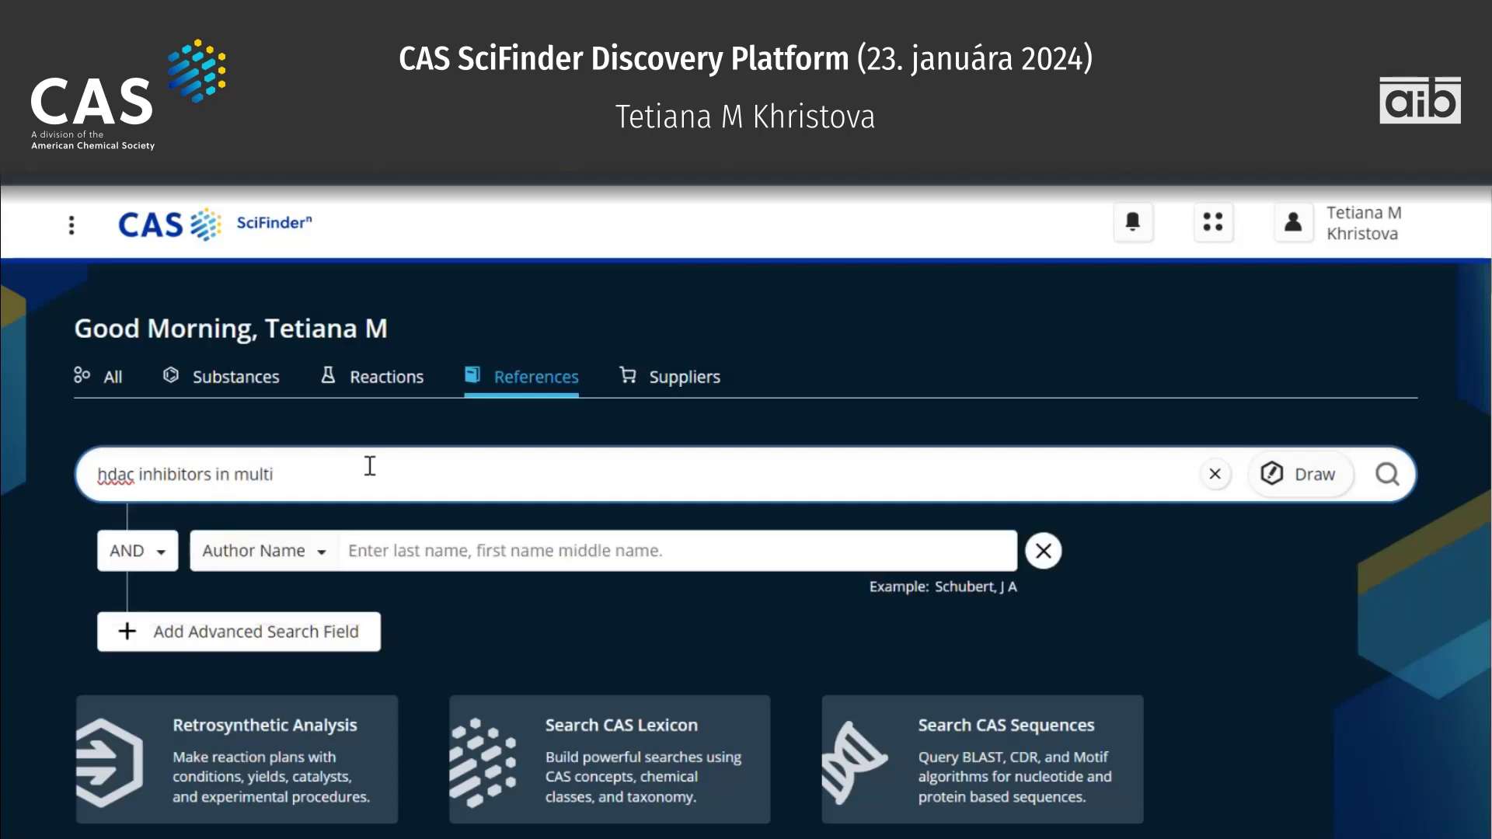
type("resistent ")
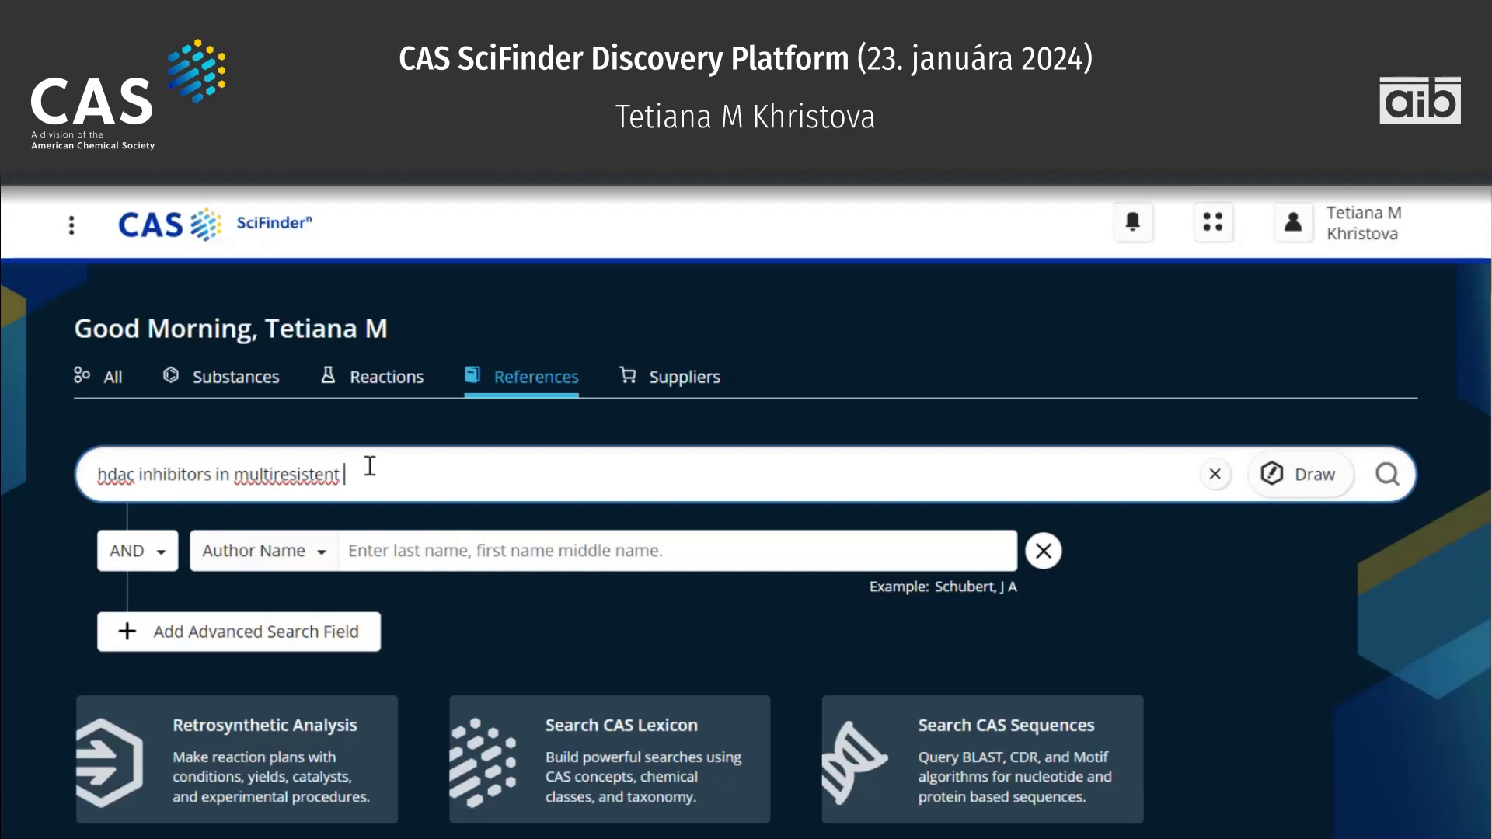
type("cencer")
left_click(363, 477)
key("BackSpace")
type("a")
left_click(894, 404)
scroll(893, 402, "down", 1)
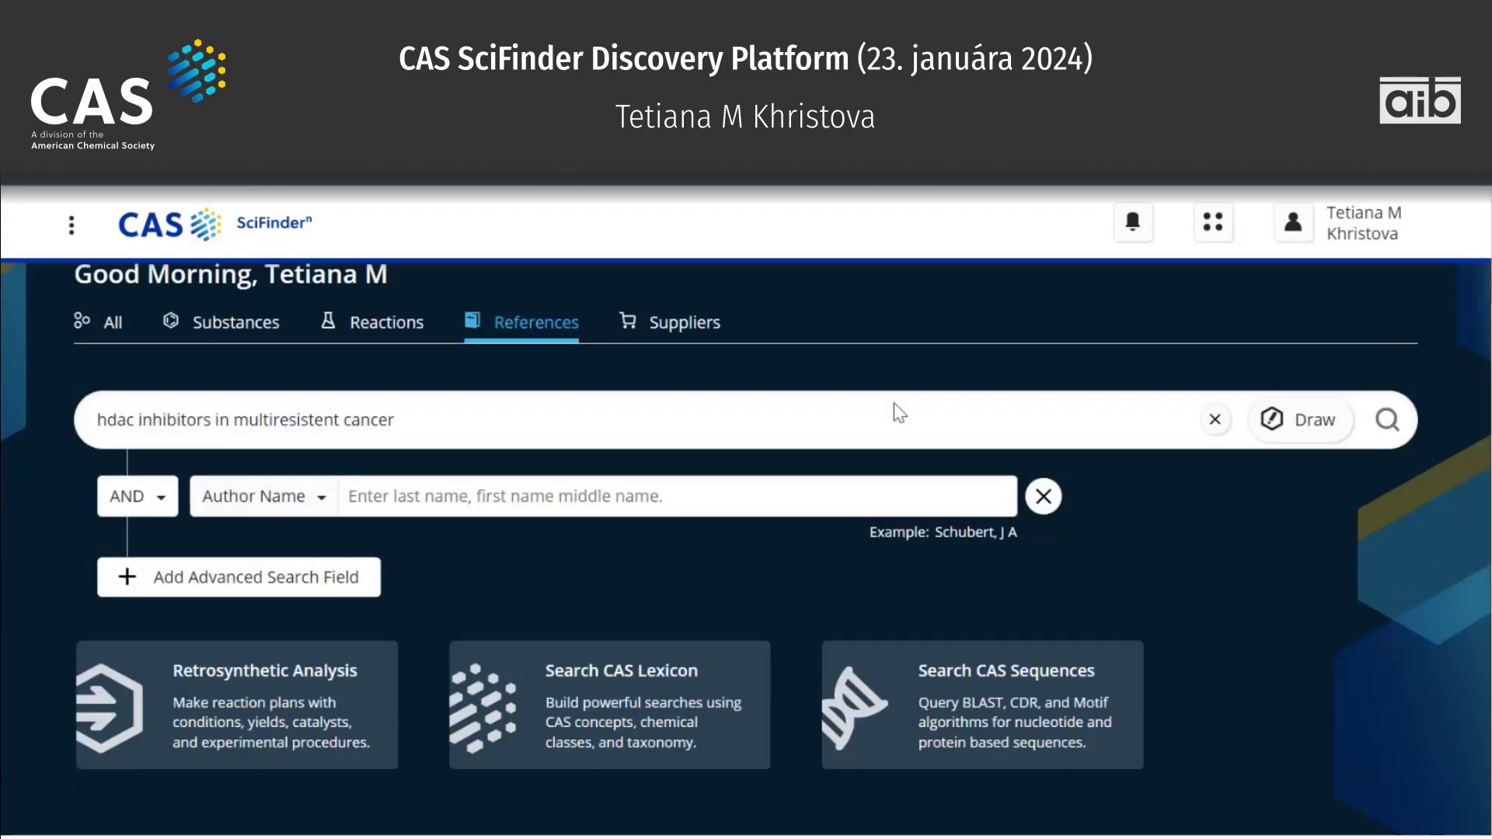
left_click(1389, 390)
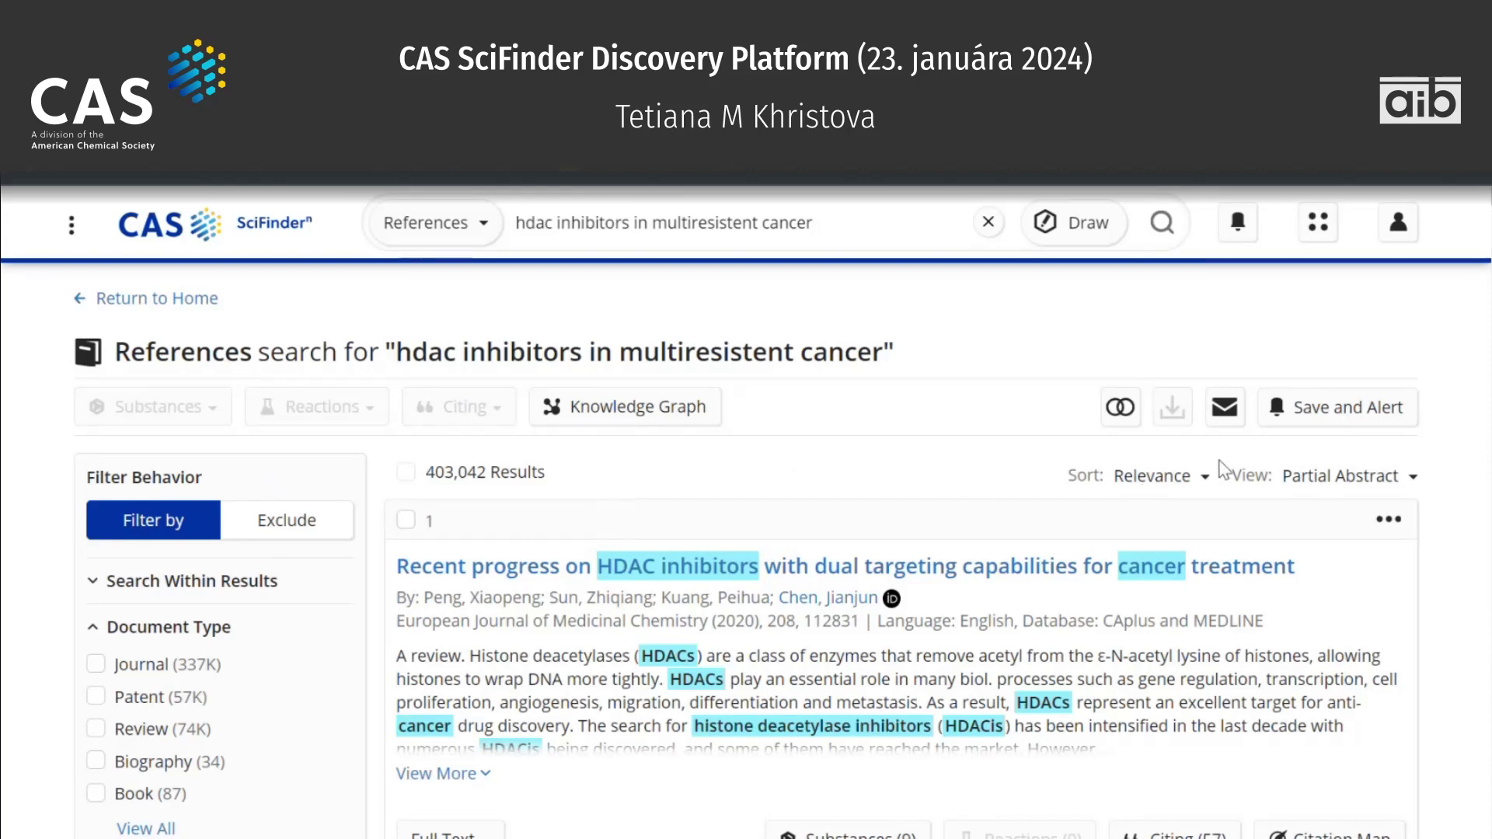
Open the second result, "Repurposing pan-hdac inhibitors for arid1a-mutated ovarian cancer", in a new browser tab and switch to it.
scroll(1177, 511, "down", 1)
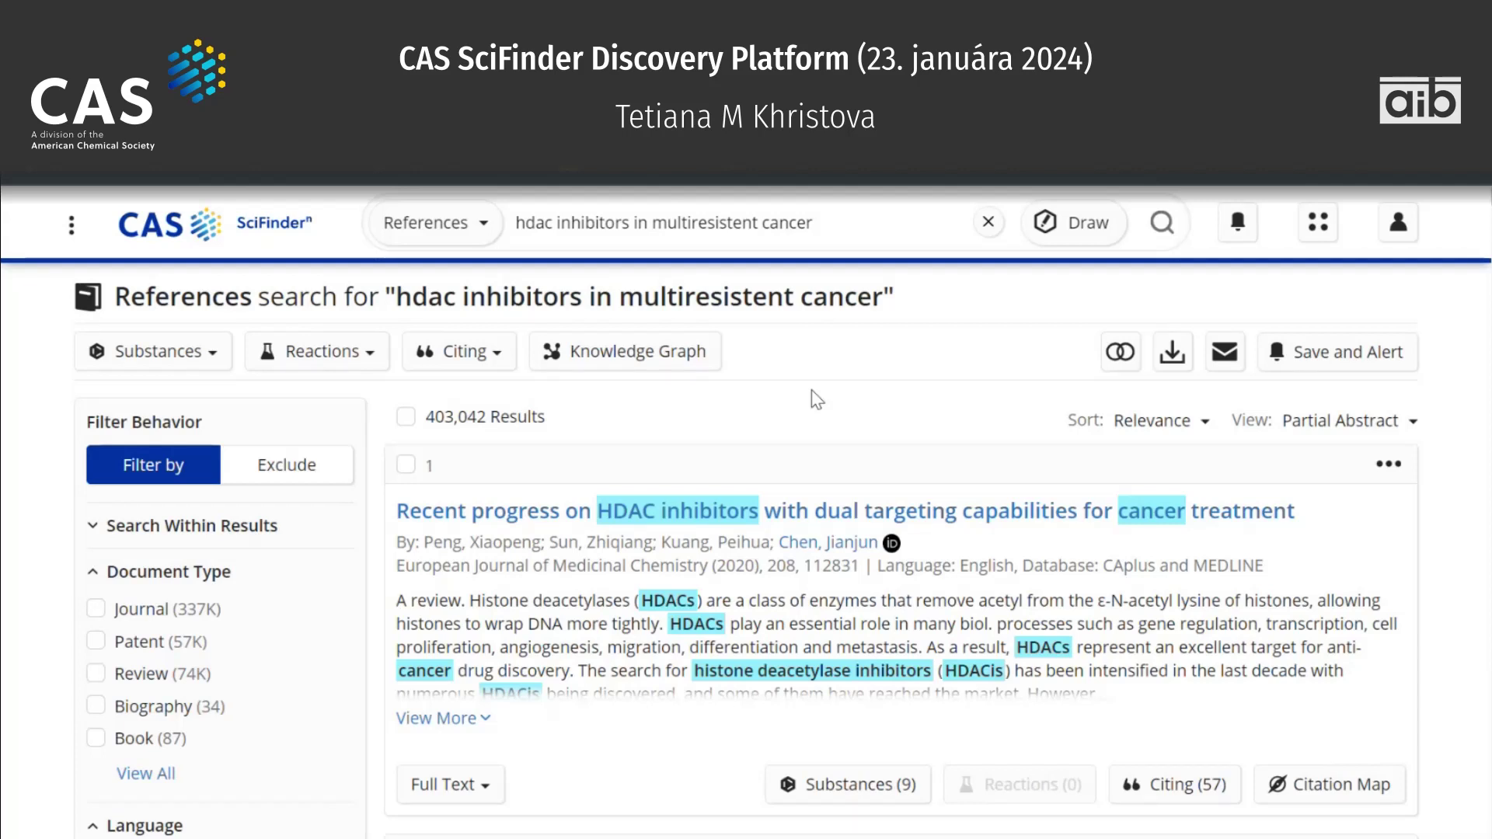
scroll(816, 400, "down", 2)
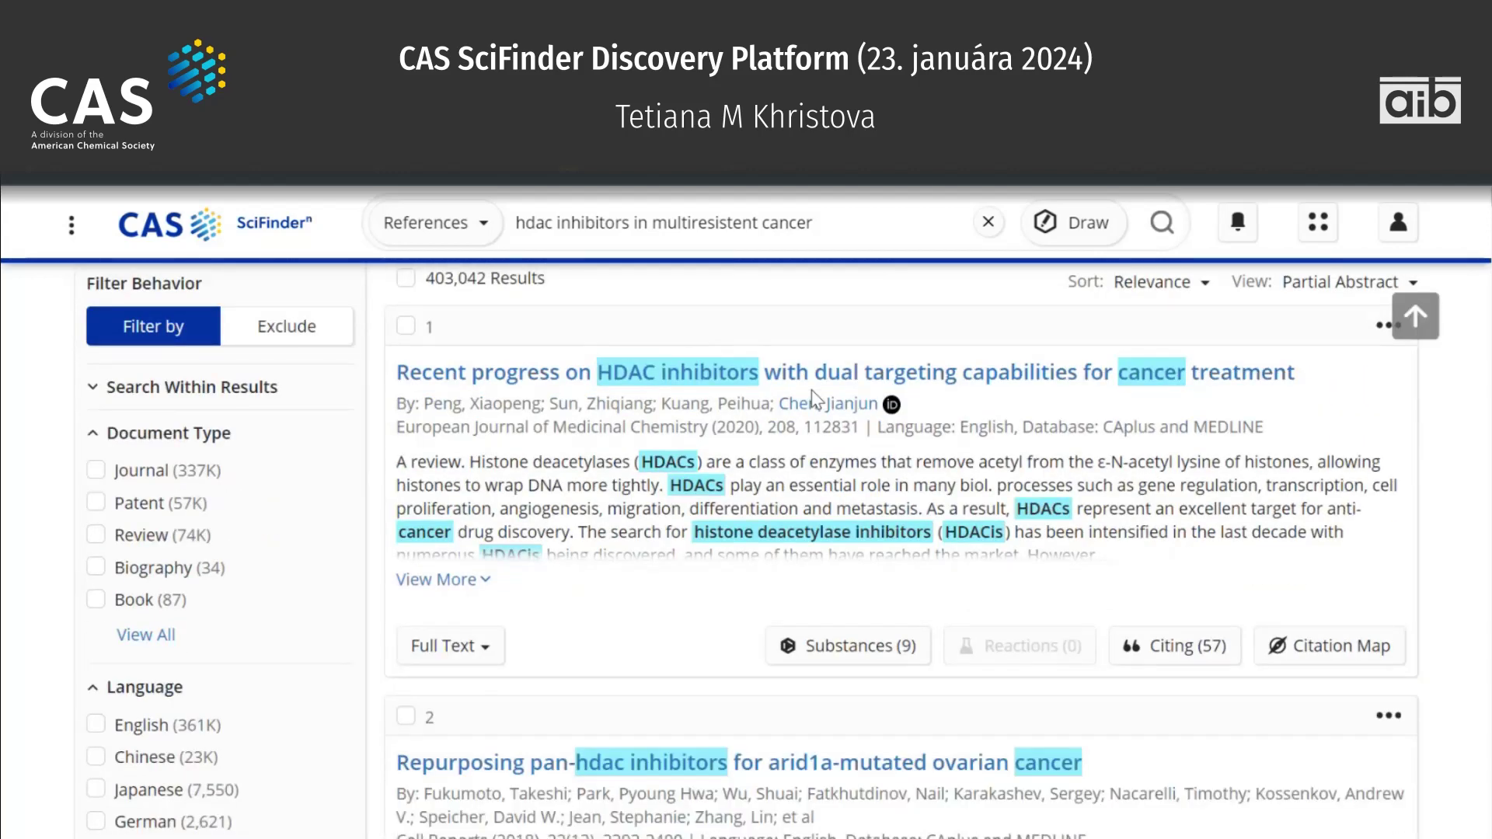
scroll(814, 399, "down", 4)
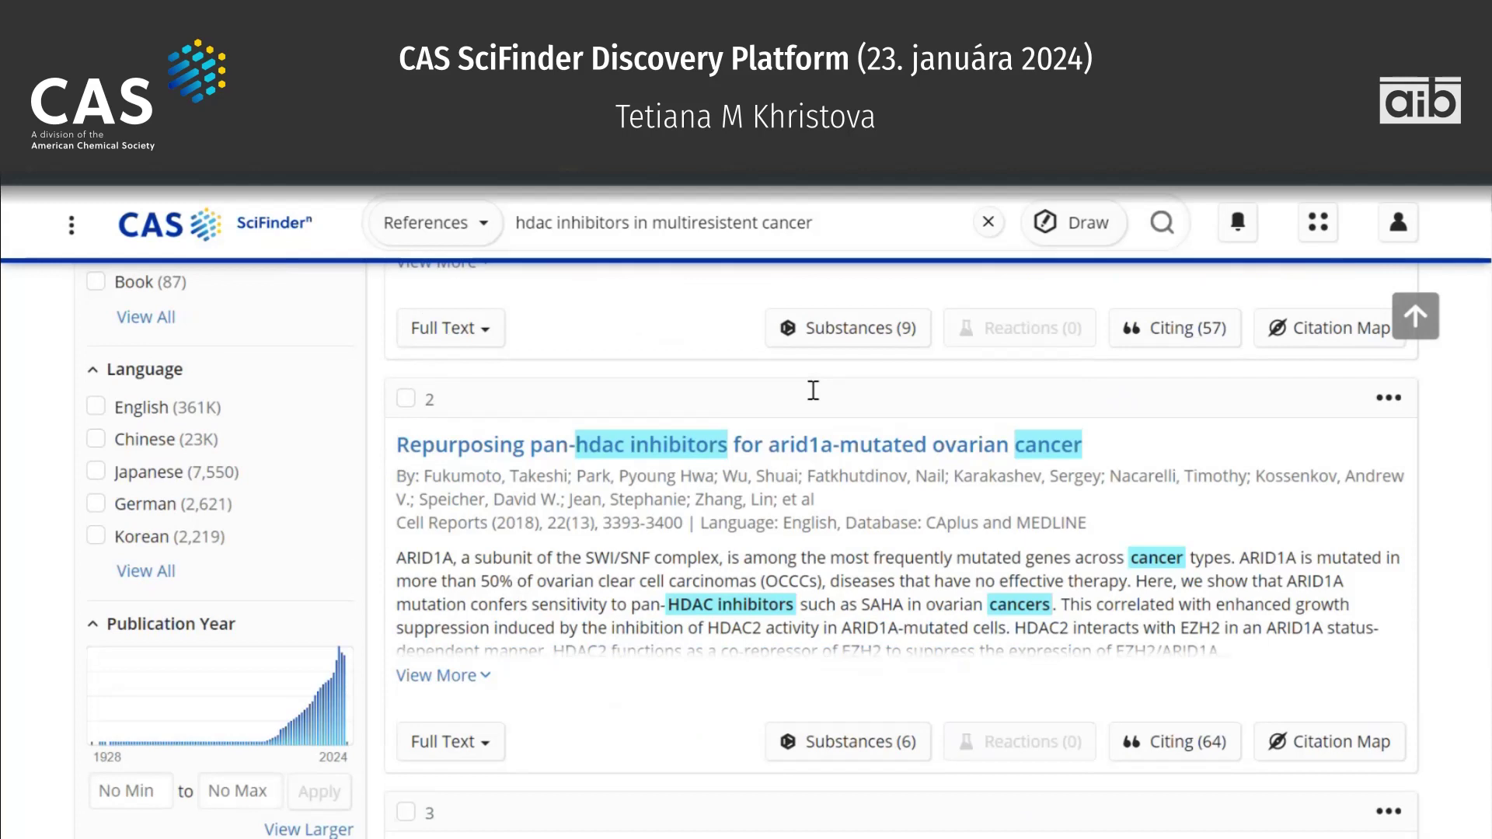
right_click(684, 452)
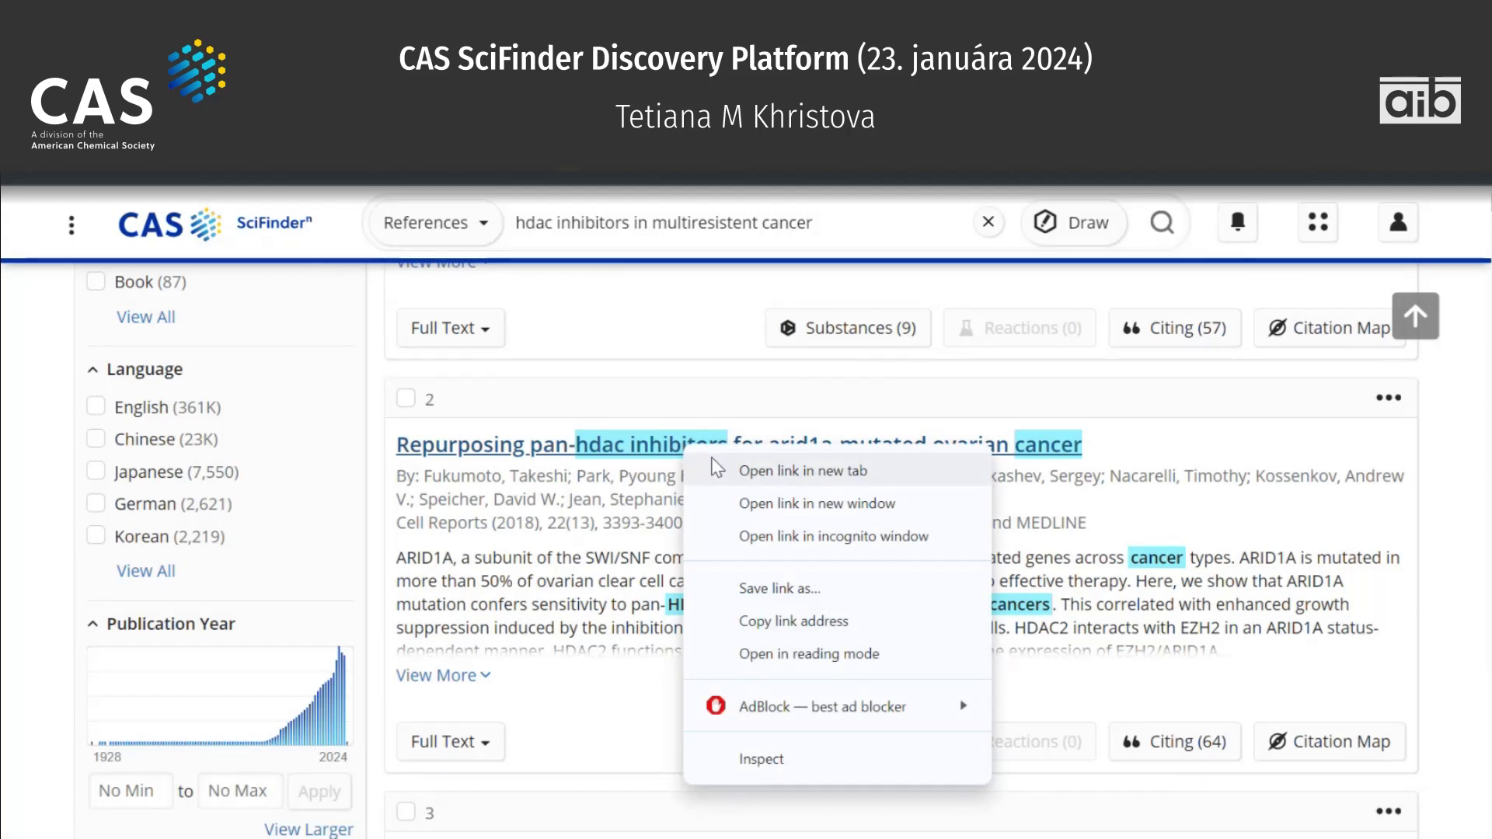
left_click(800, 470)
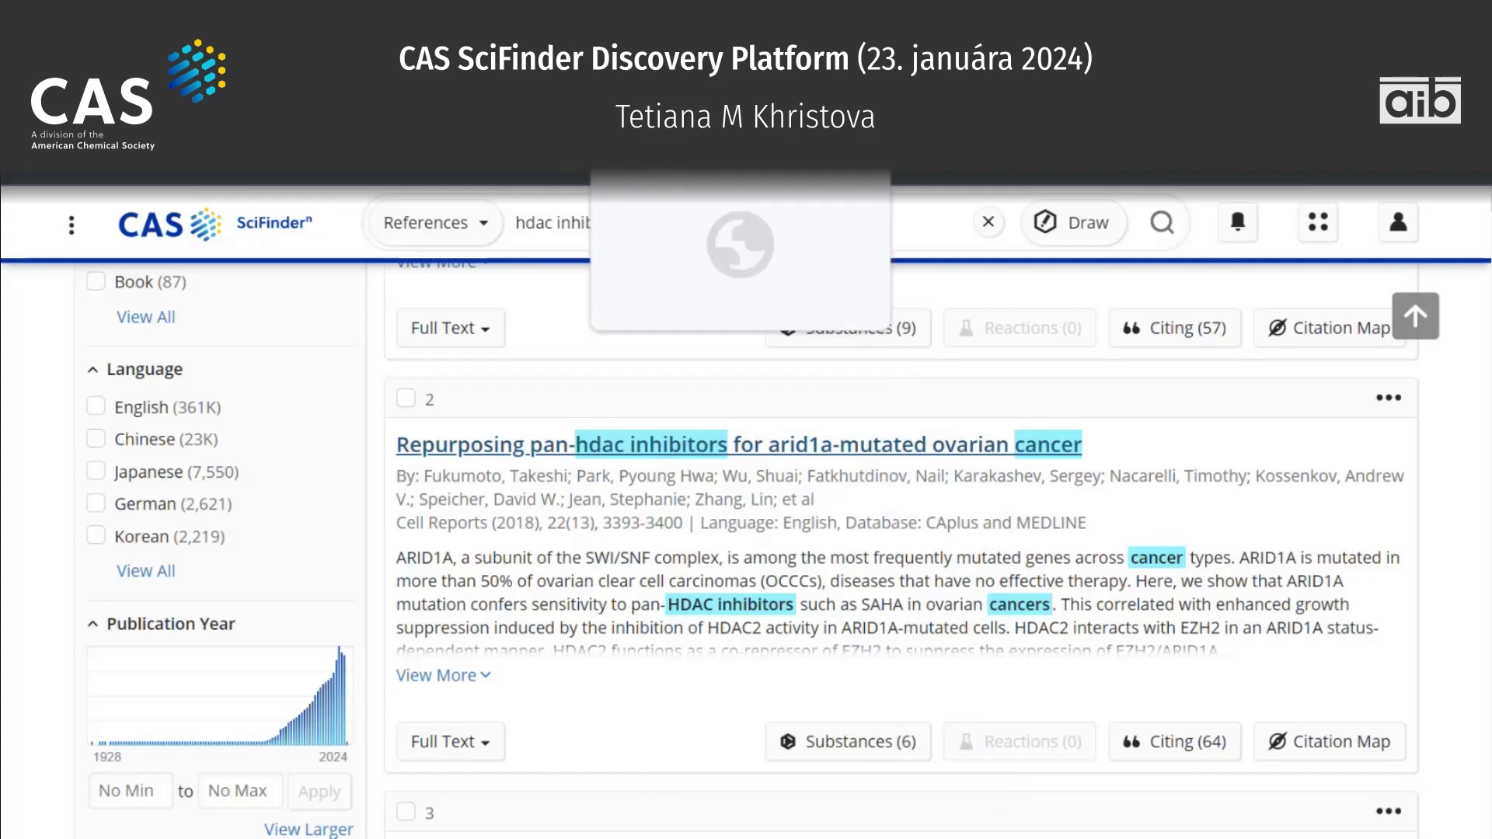
left_click(741, 163)
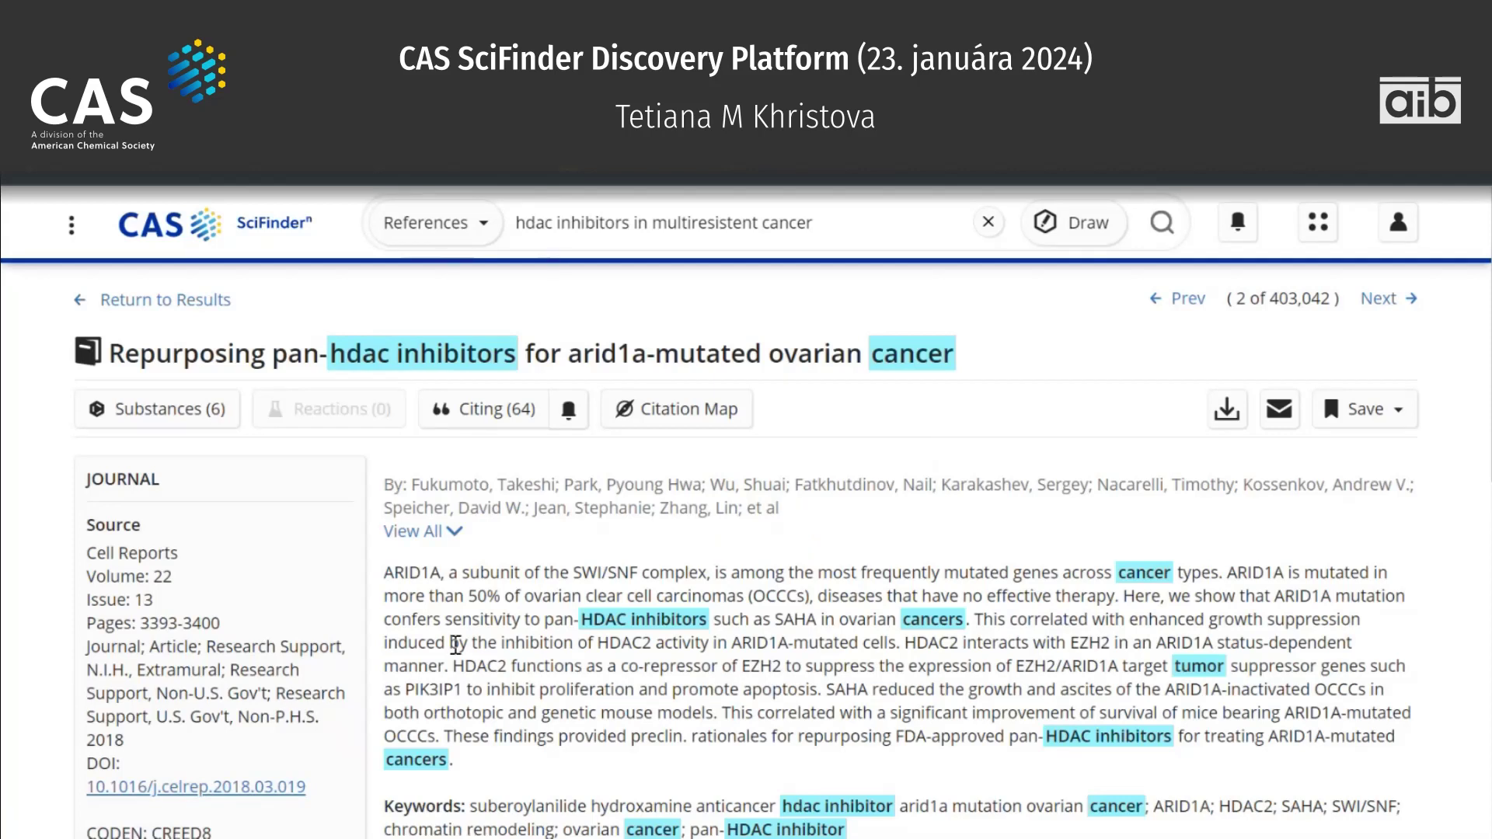
Review the reference's abstract, keywords and similar references, and expand all its detail sections to examine the Concepts.
scroll(456, 645, "down", 2)
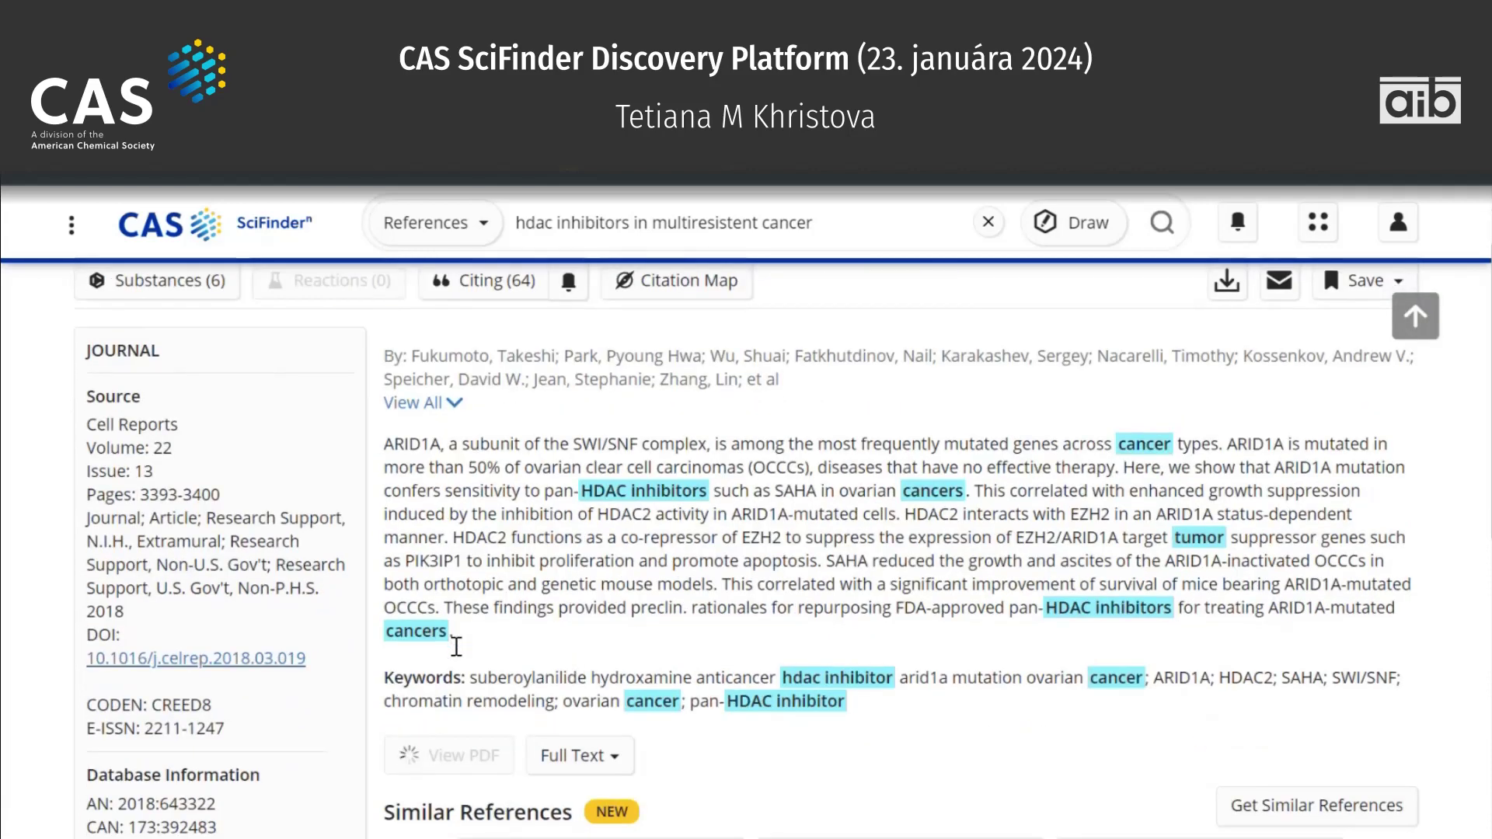
scroll(456, 645, "down", 2)
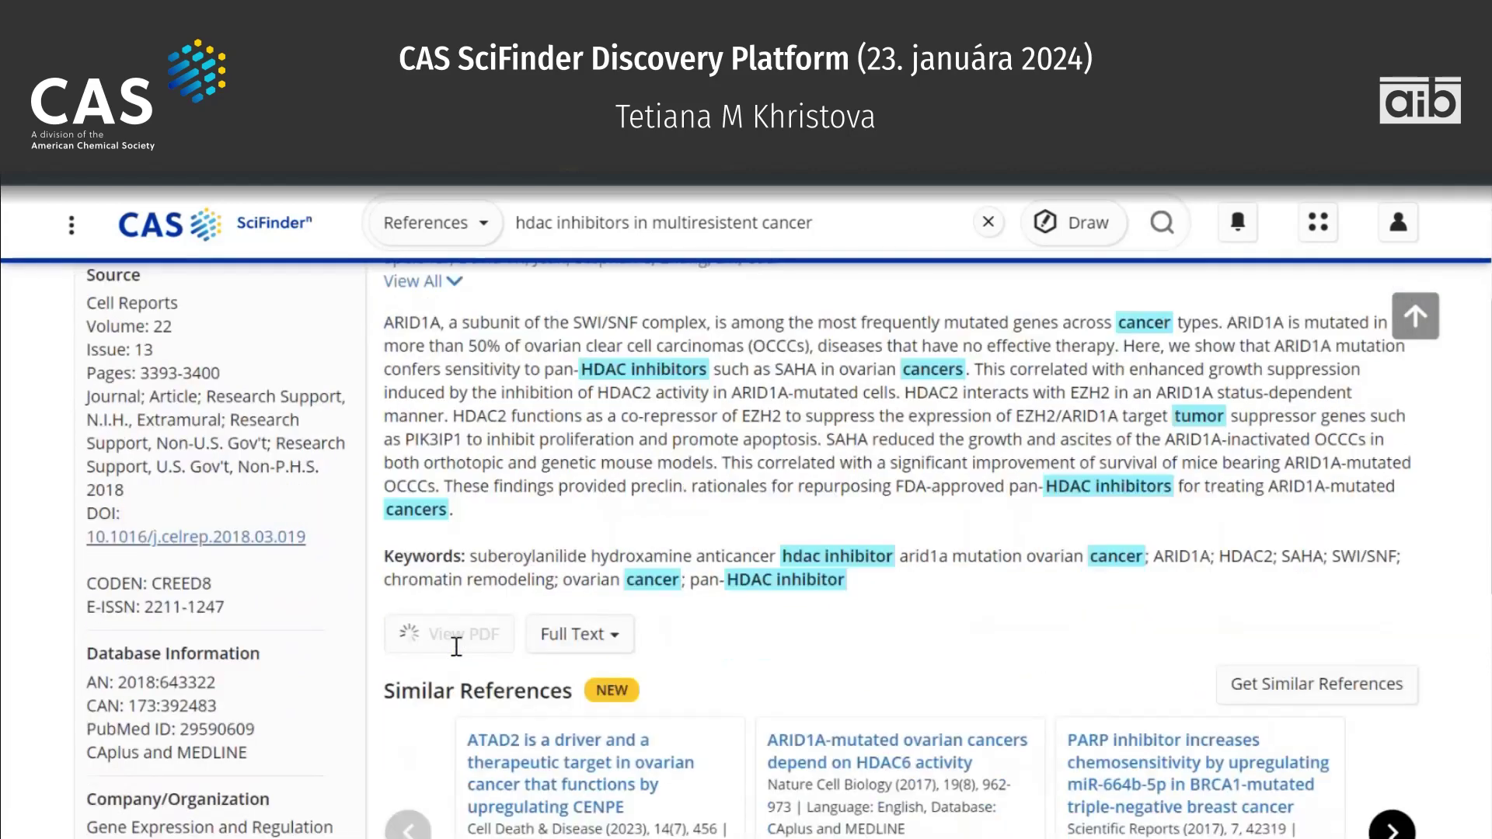
scroll(456, 645, "down", 2)
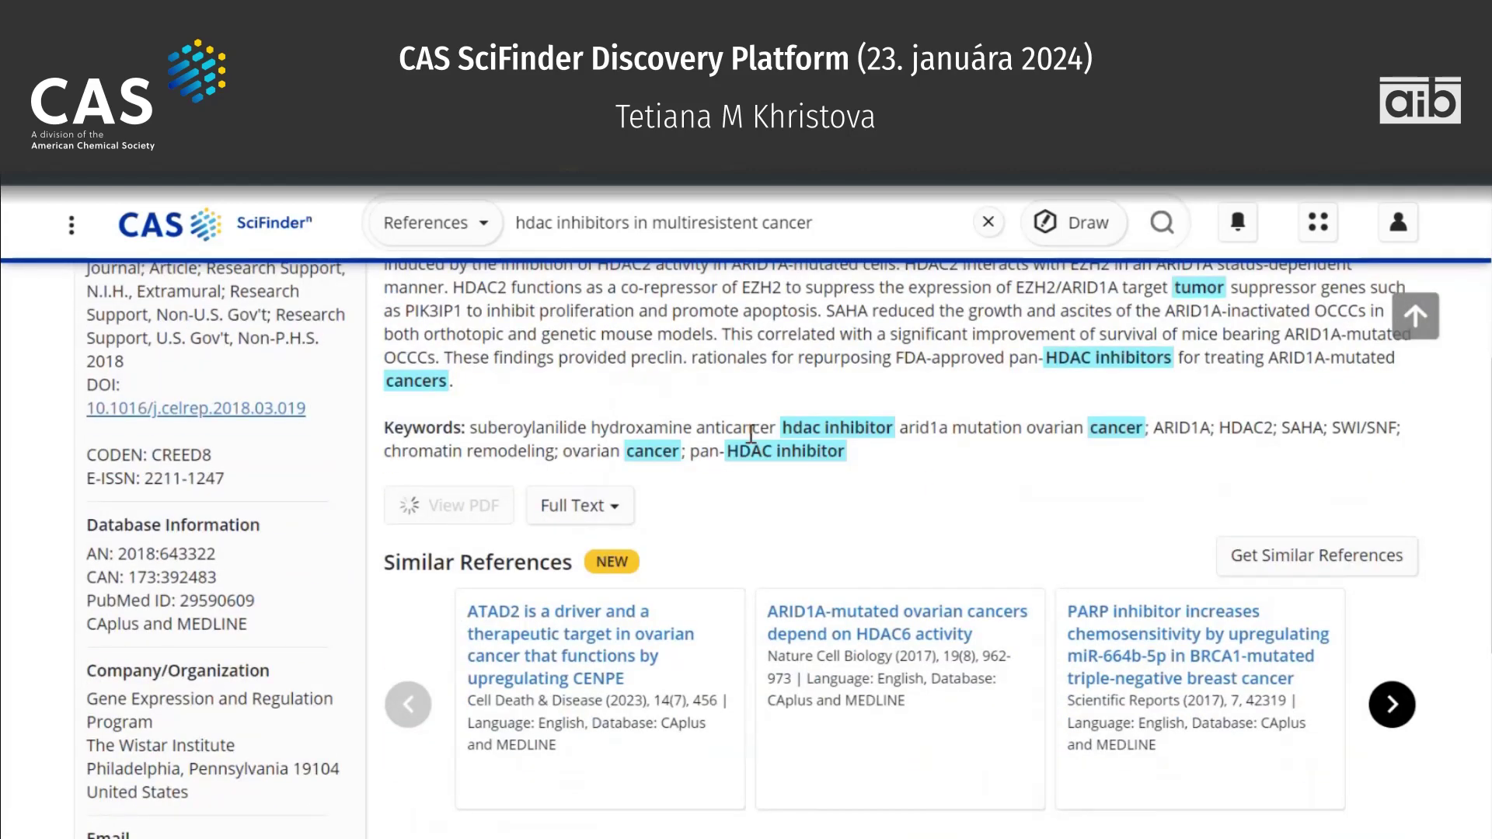
scroll(751, 433, "down", 3)
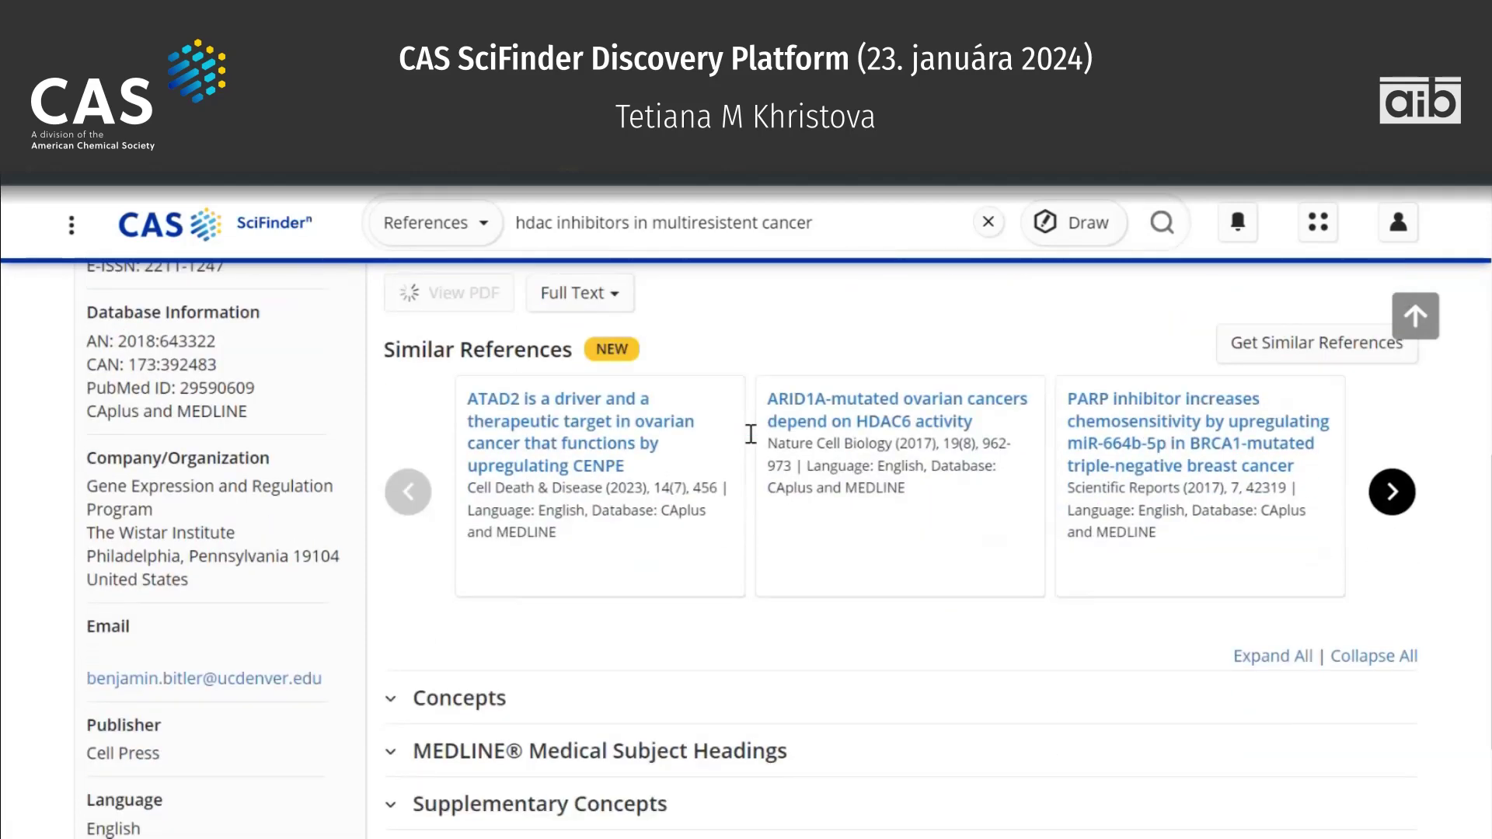
scroll(751, 433, "down", 3)
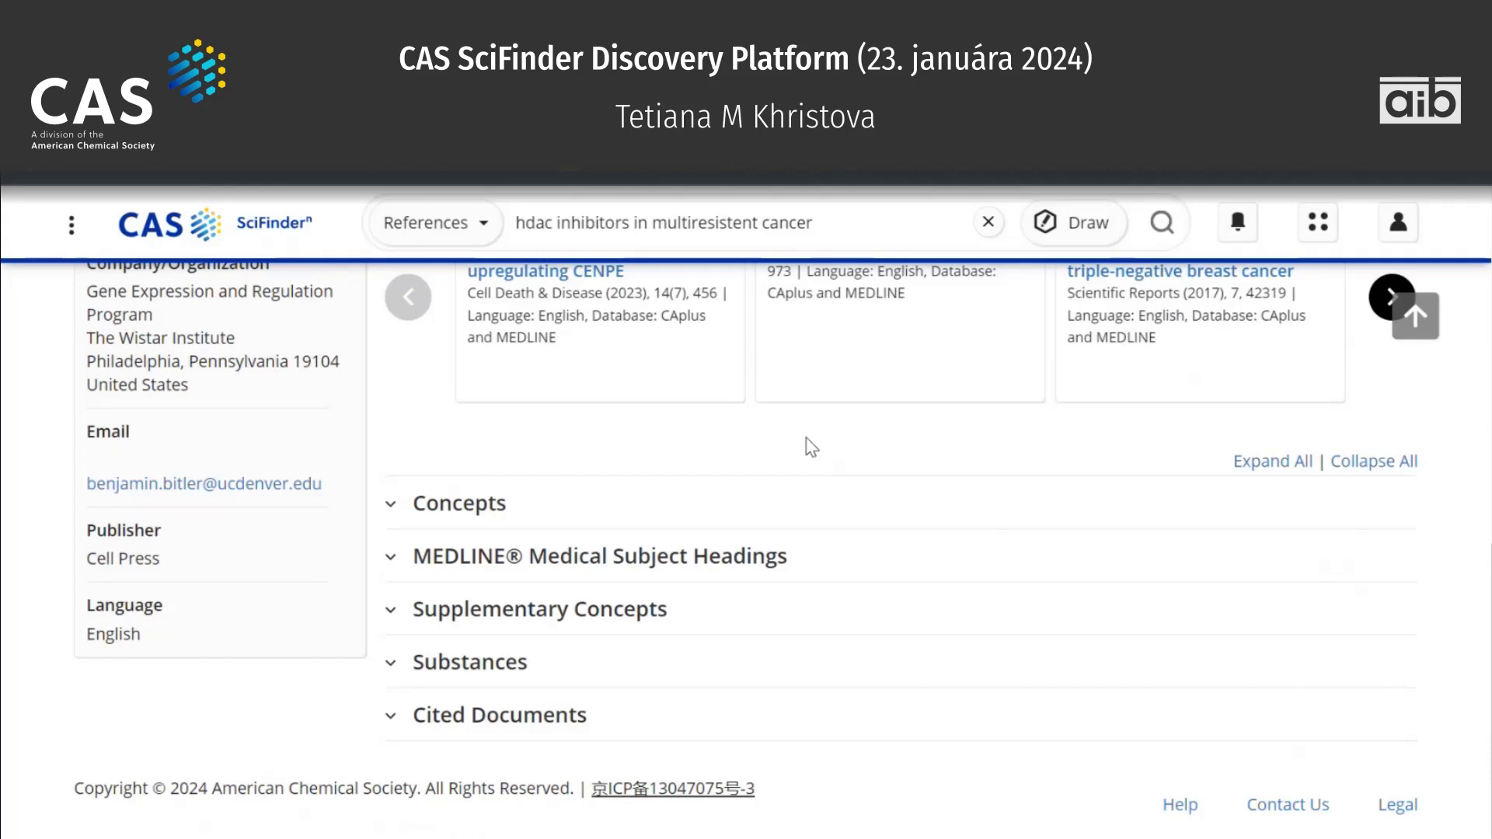
left_click(1260, 463)
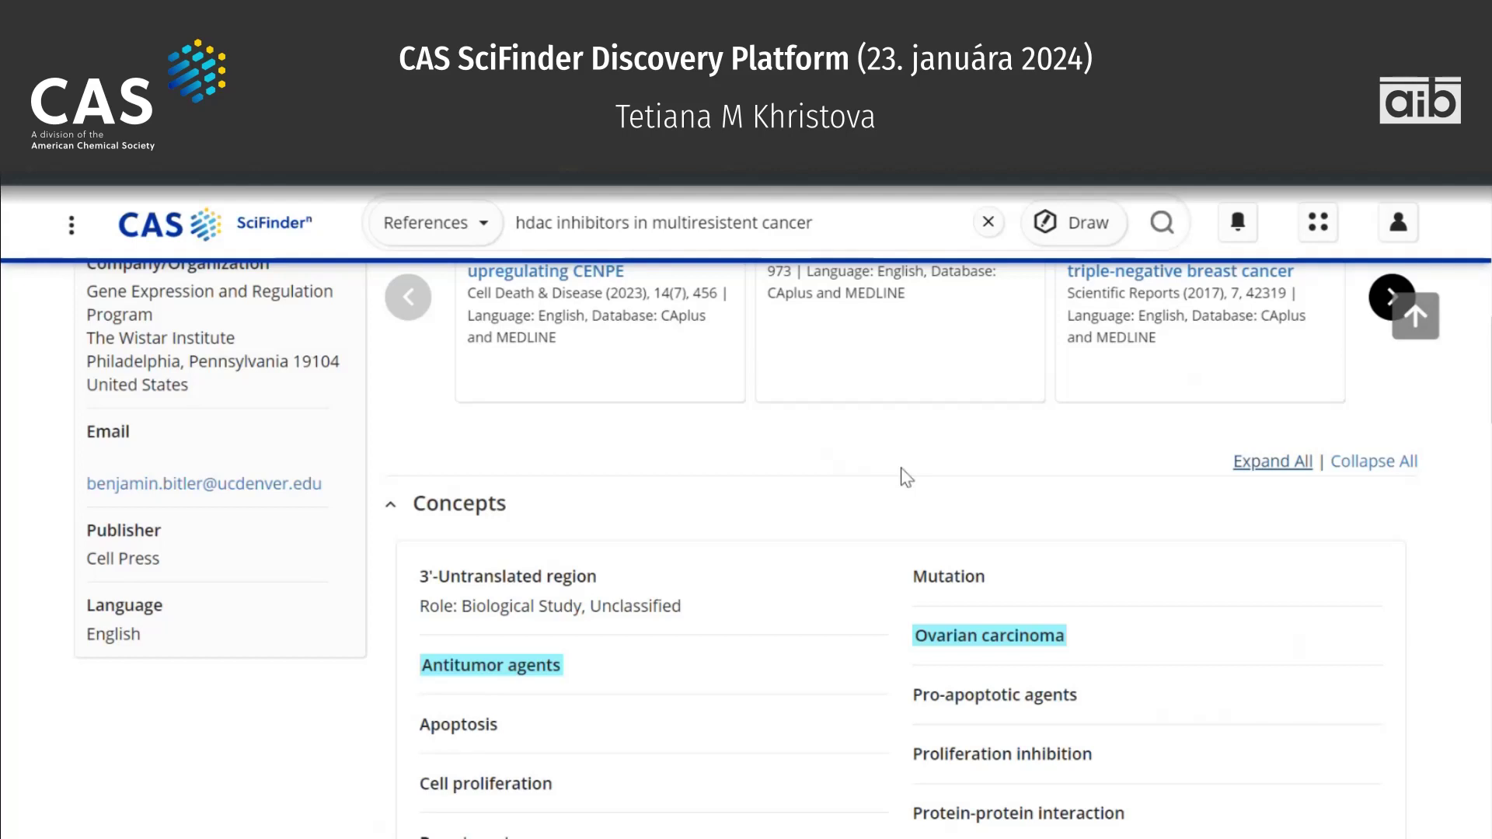
scroll(905, 477, "down", 2)
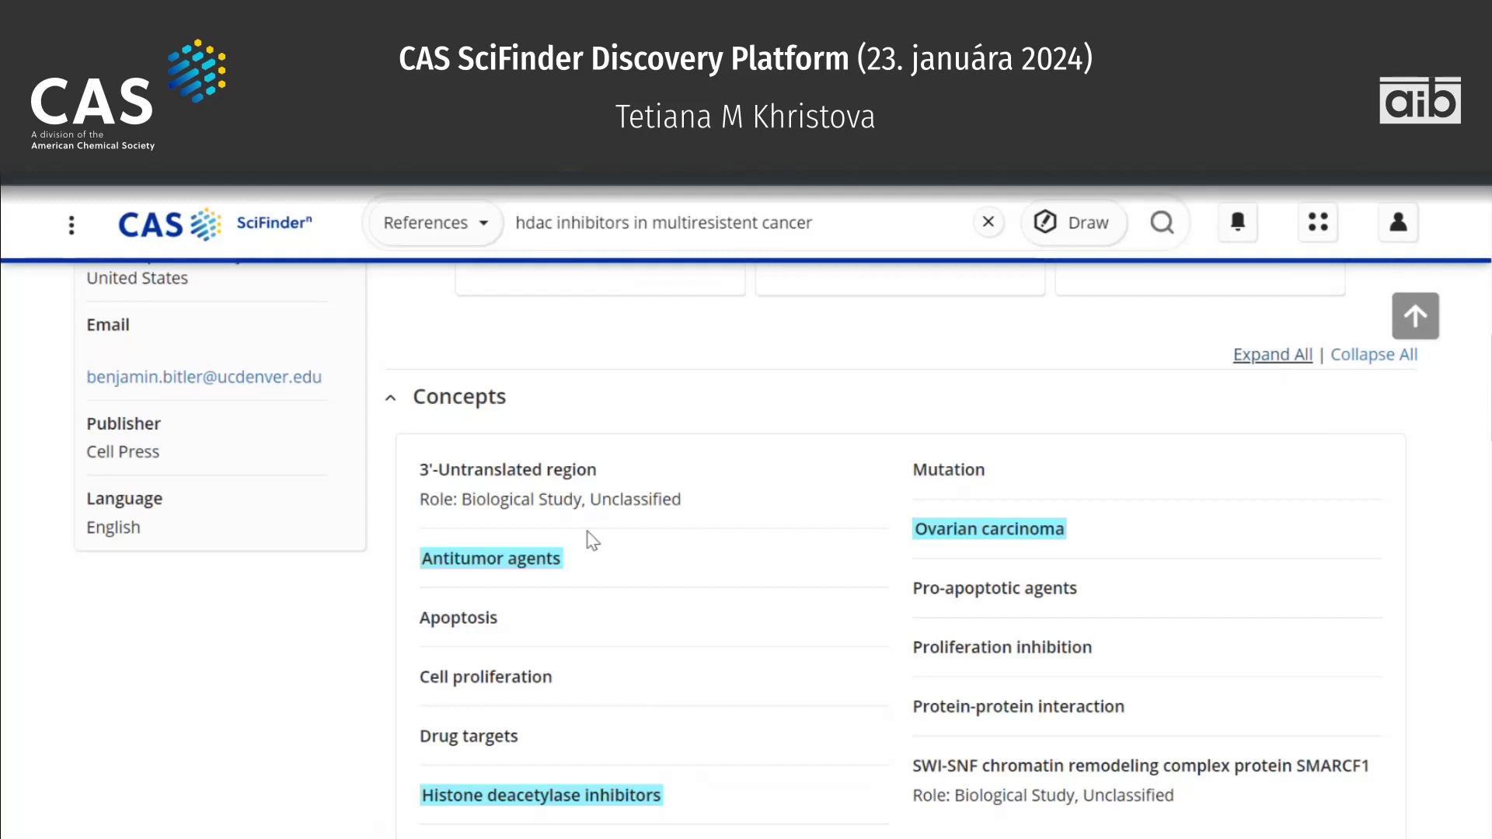
Compare the reference's Concepts, including "Histone deacetylase inhibitors", with its MEDLINE Medical Subject Headings and the abstract's keywords.
scroll(591, 540, "down", 2)
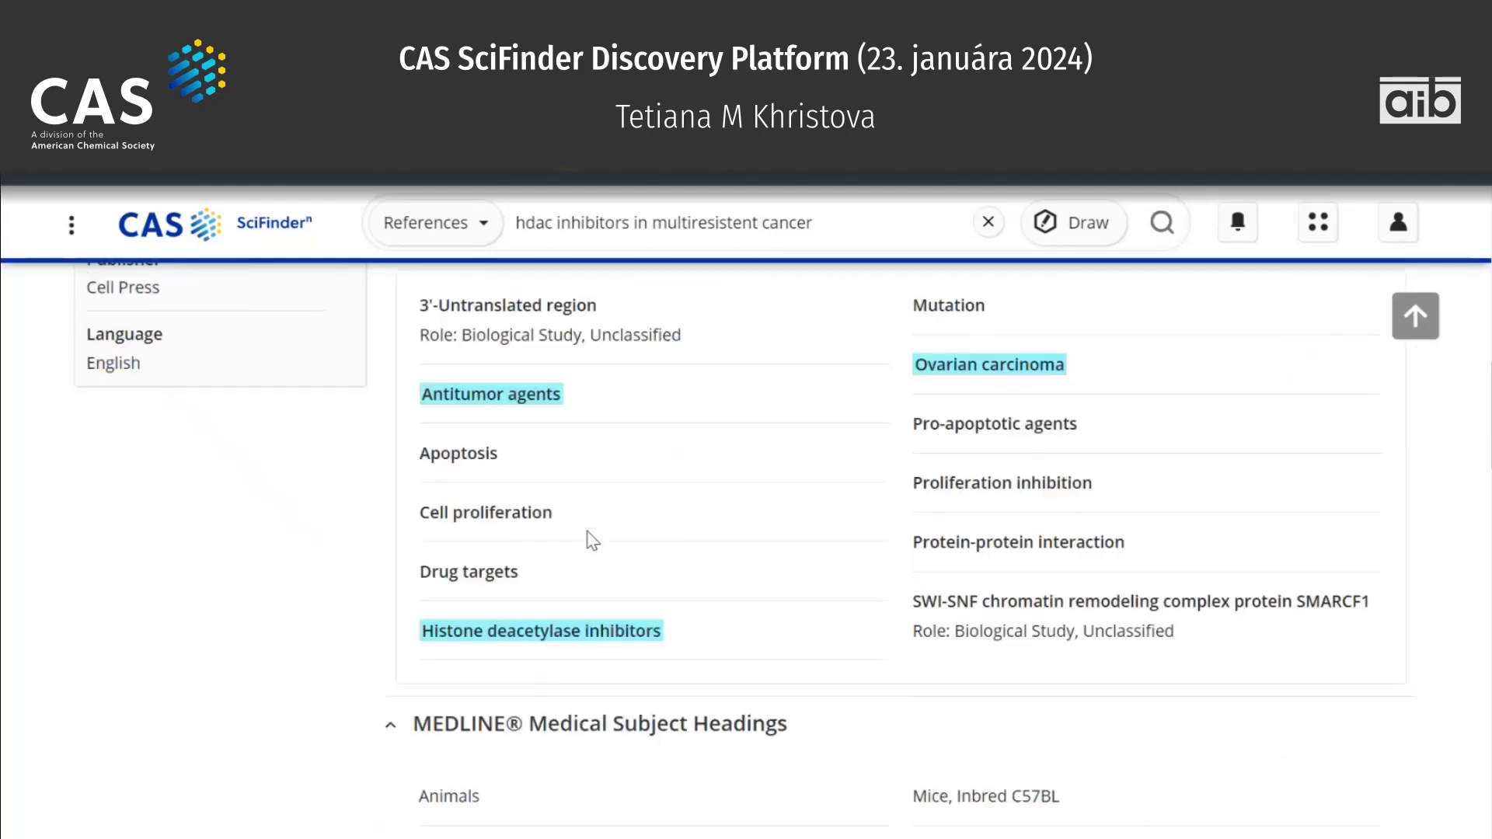
left_click_drag(420, 630, 663, 641)
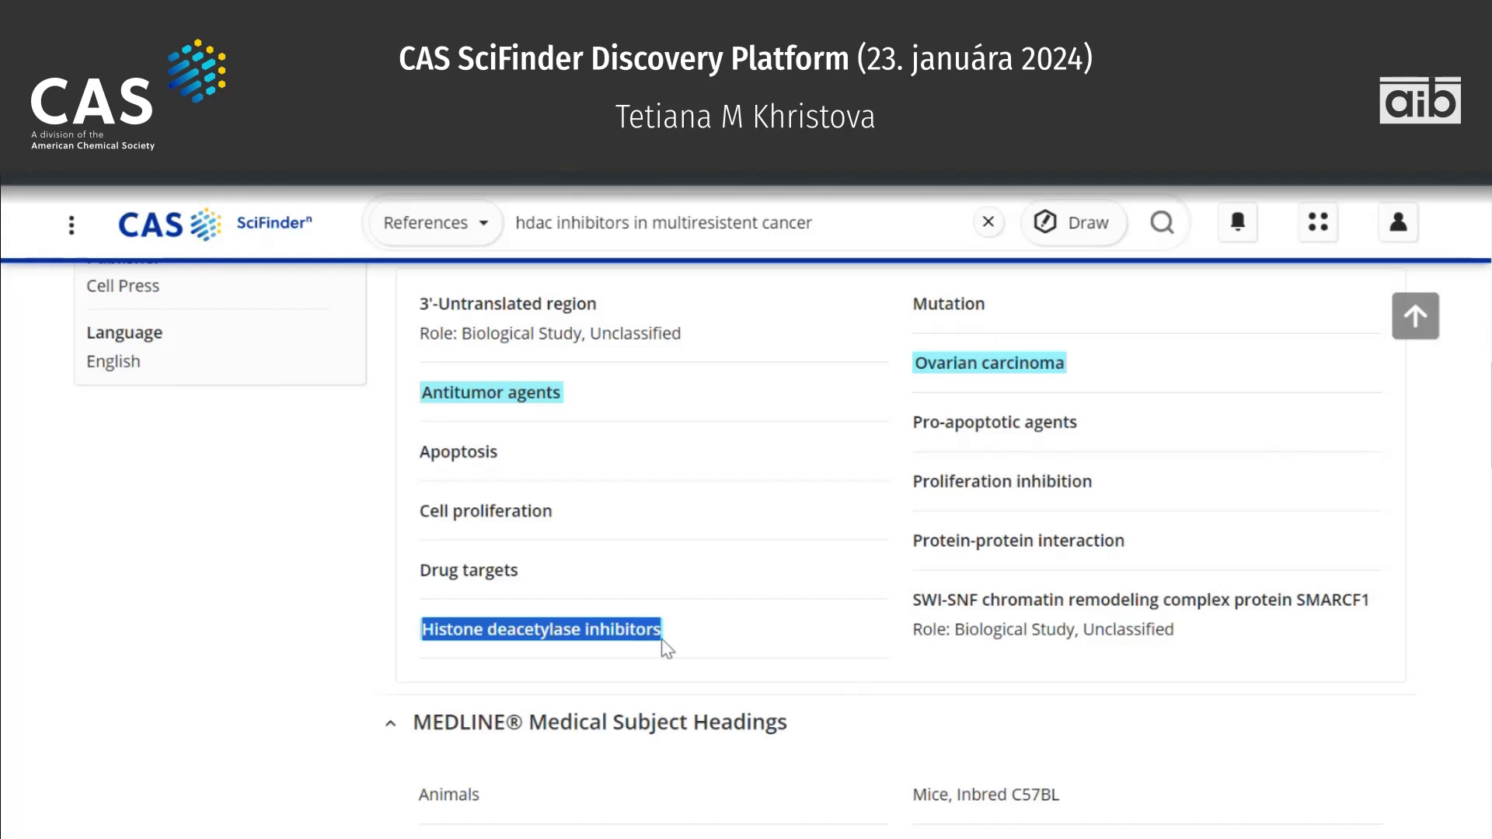
scroll(667, 649, "up", 1)
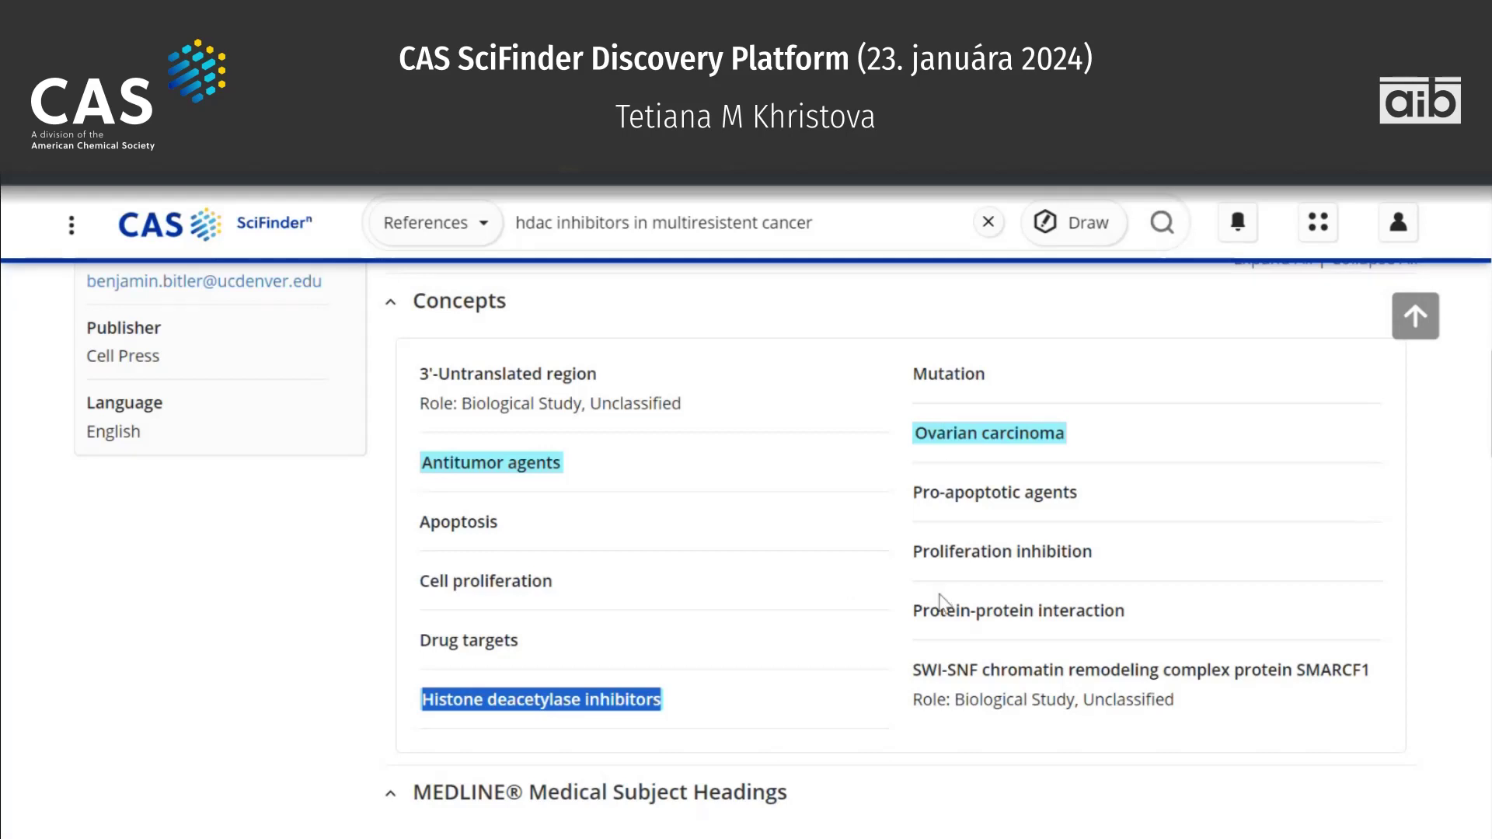
scroll(940, 598, "down", 1)
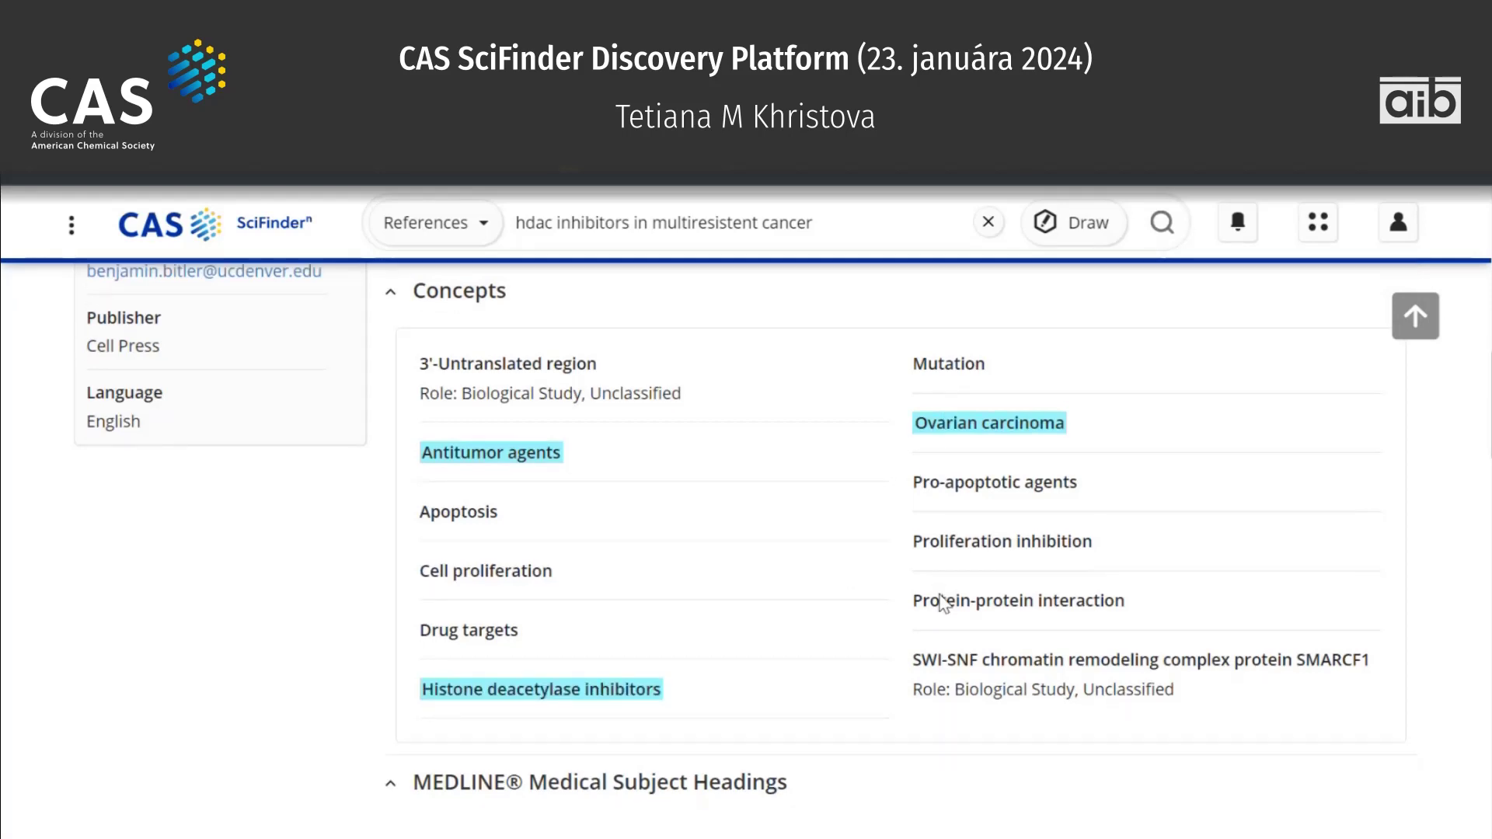
scroll(943, 600, "down", 3)
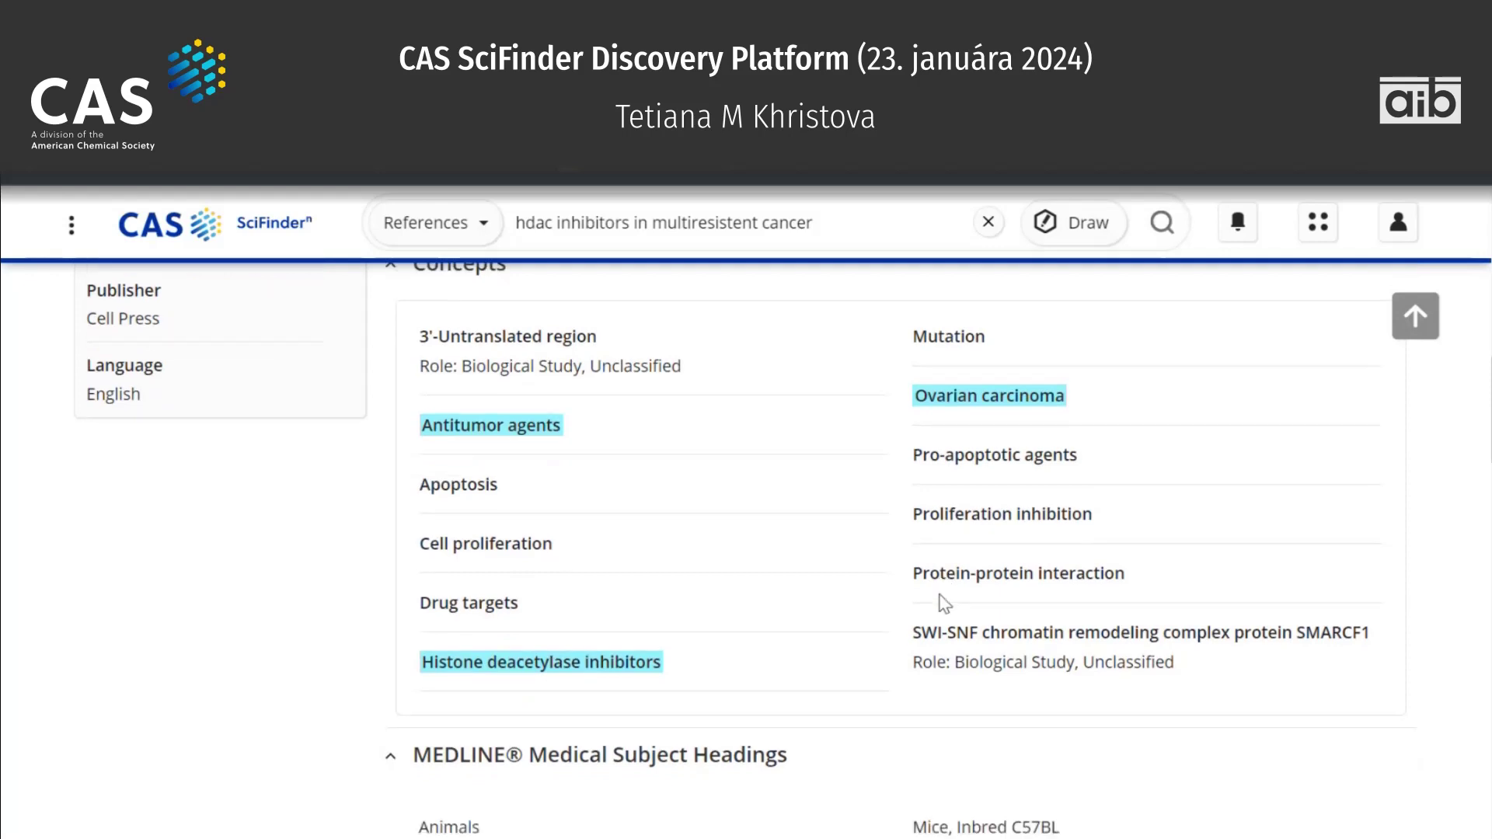
scroll(941, 605, "down", 2)
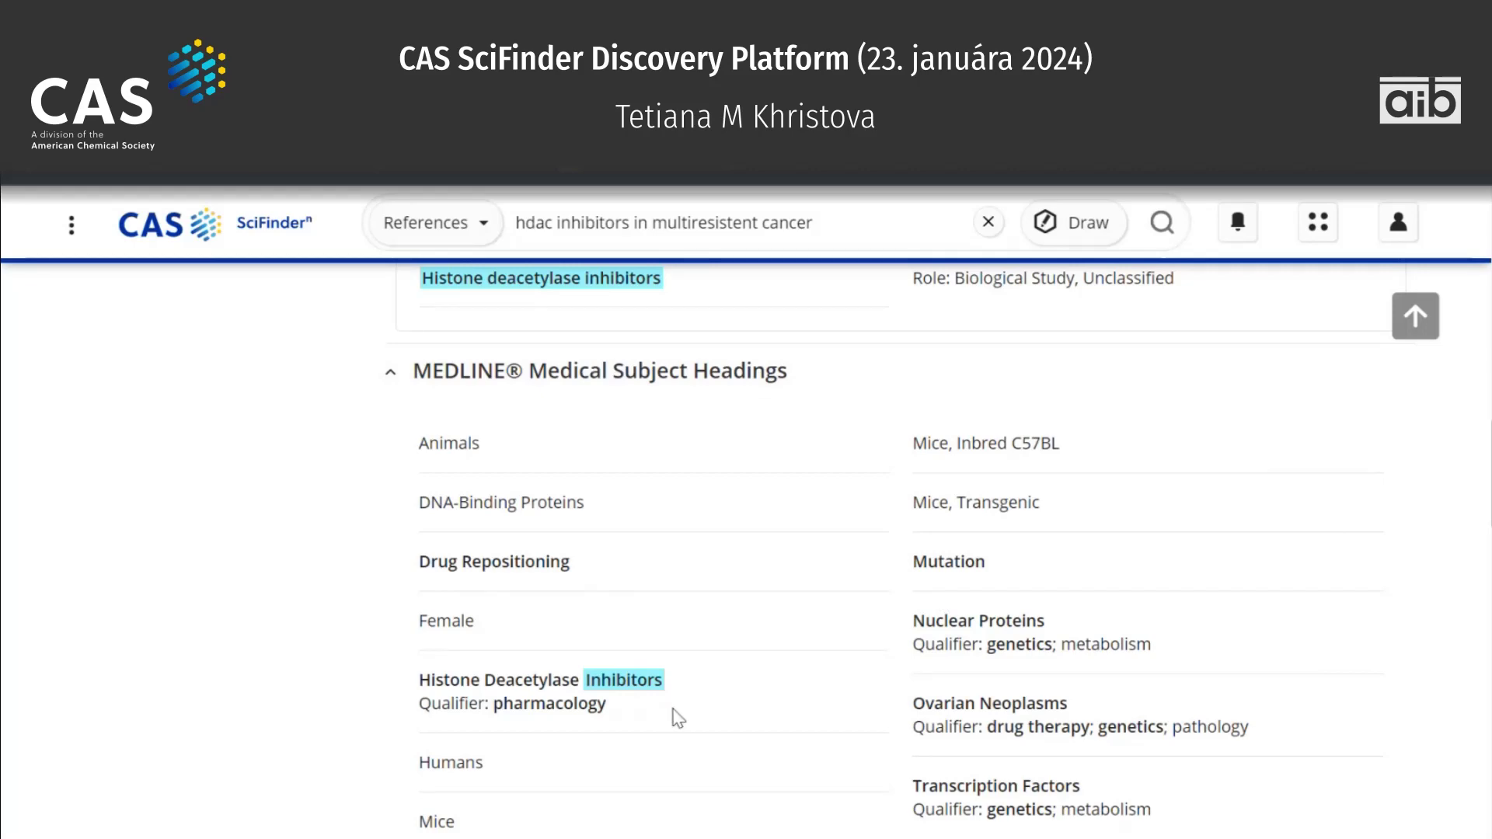
scroll(679, 718, "up", 15)
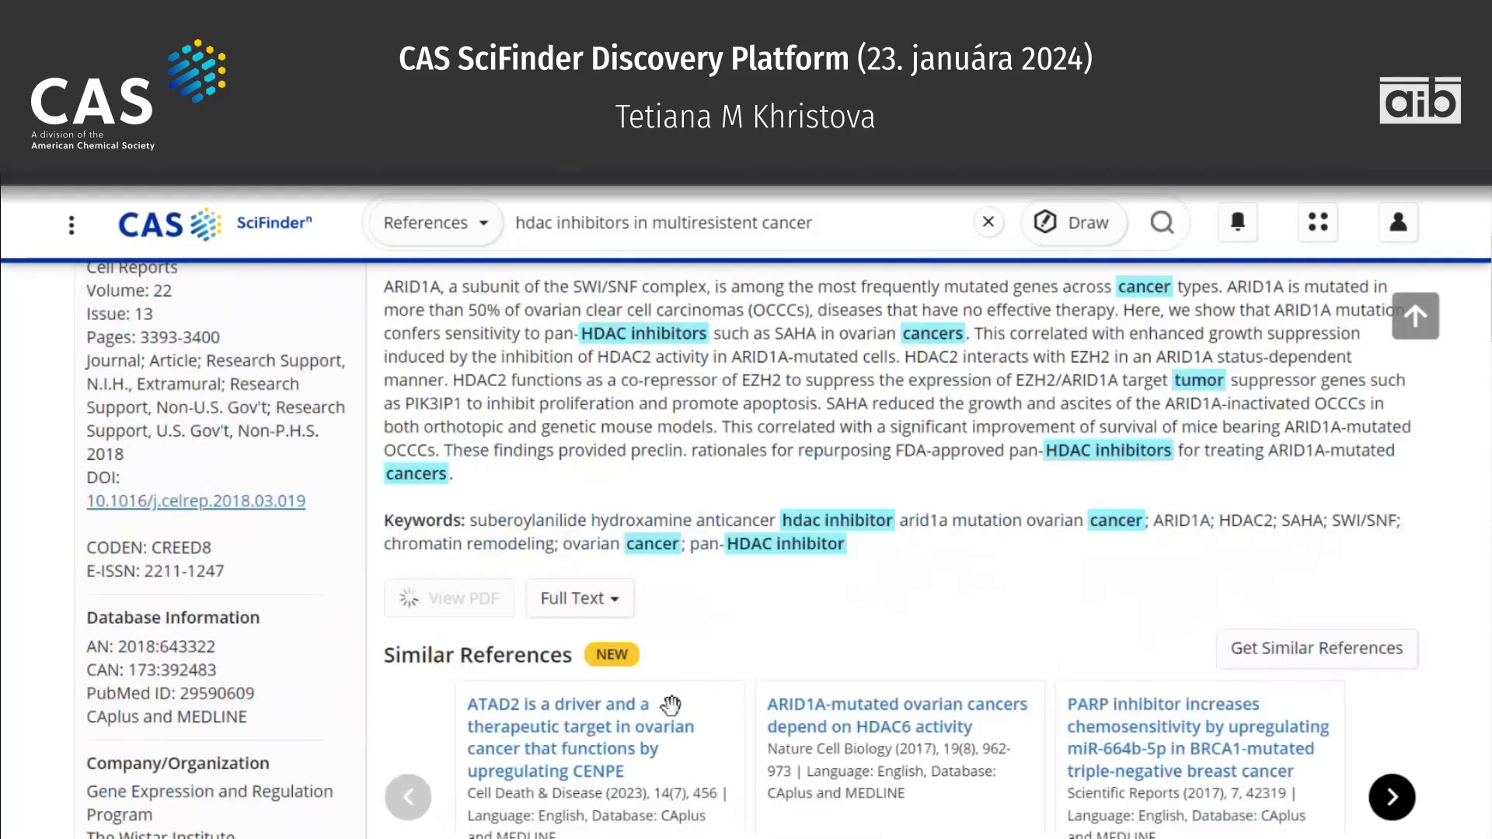
scroll(676, 717, "down", 12)
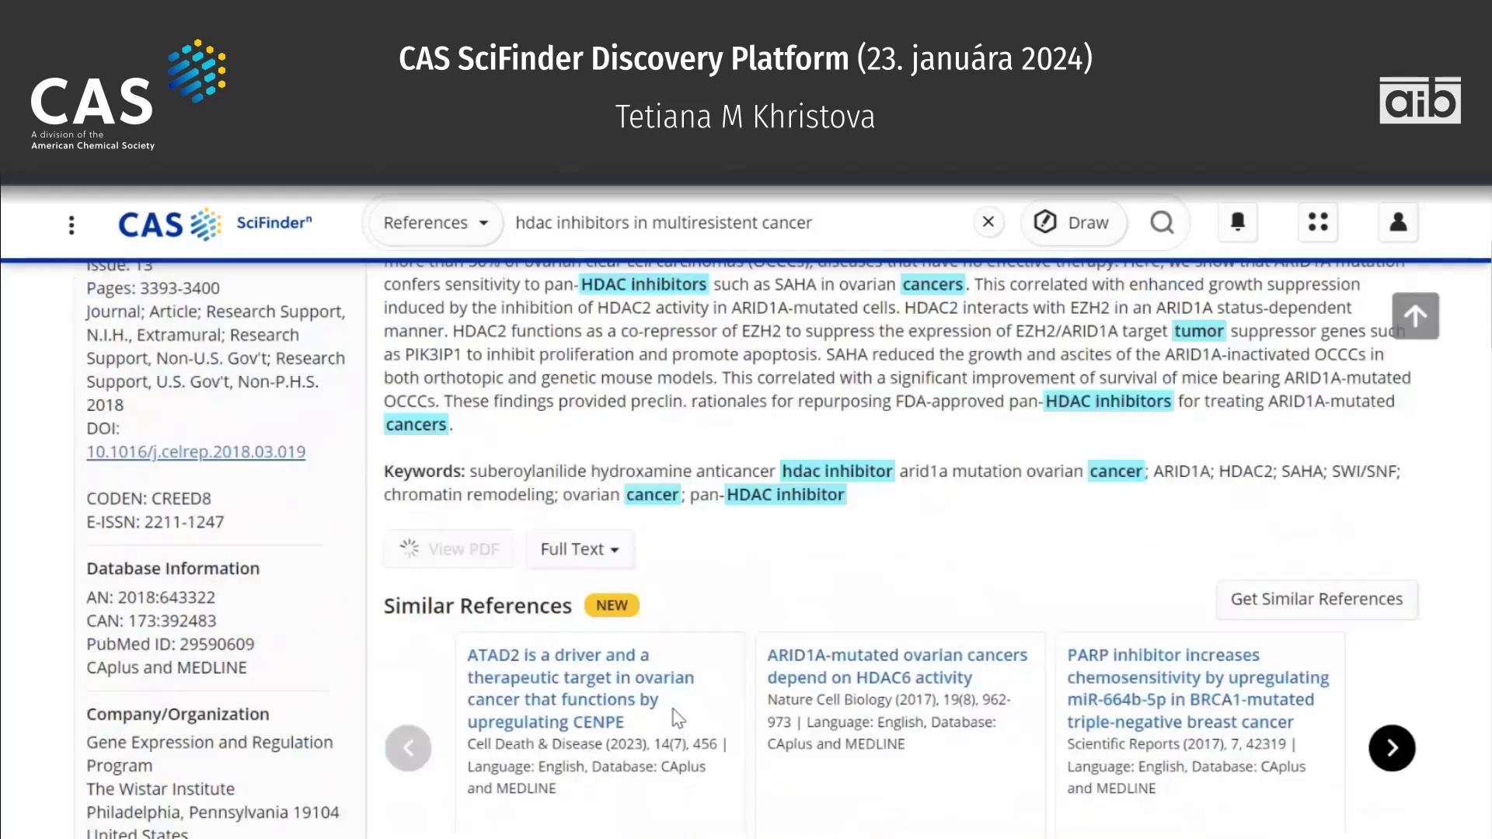
scroll(673, 711, "down", 5)
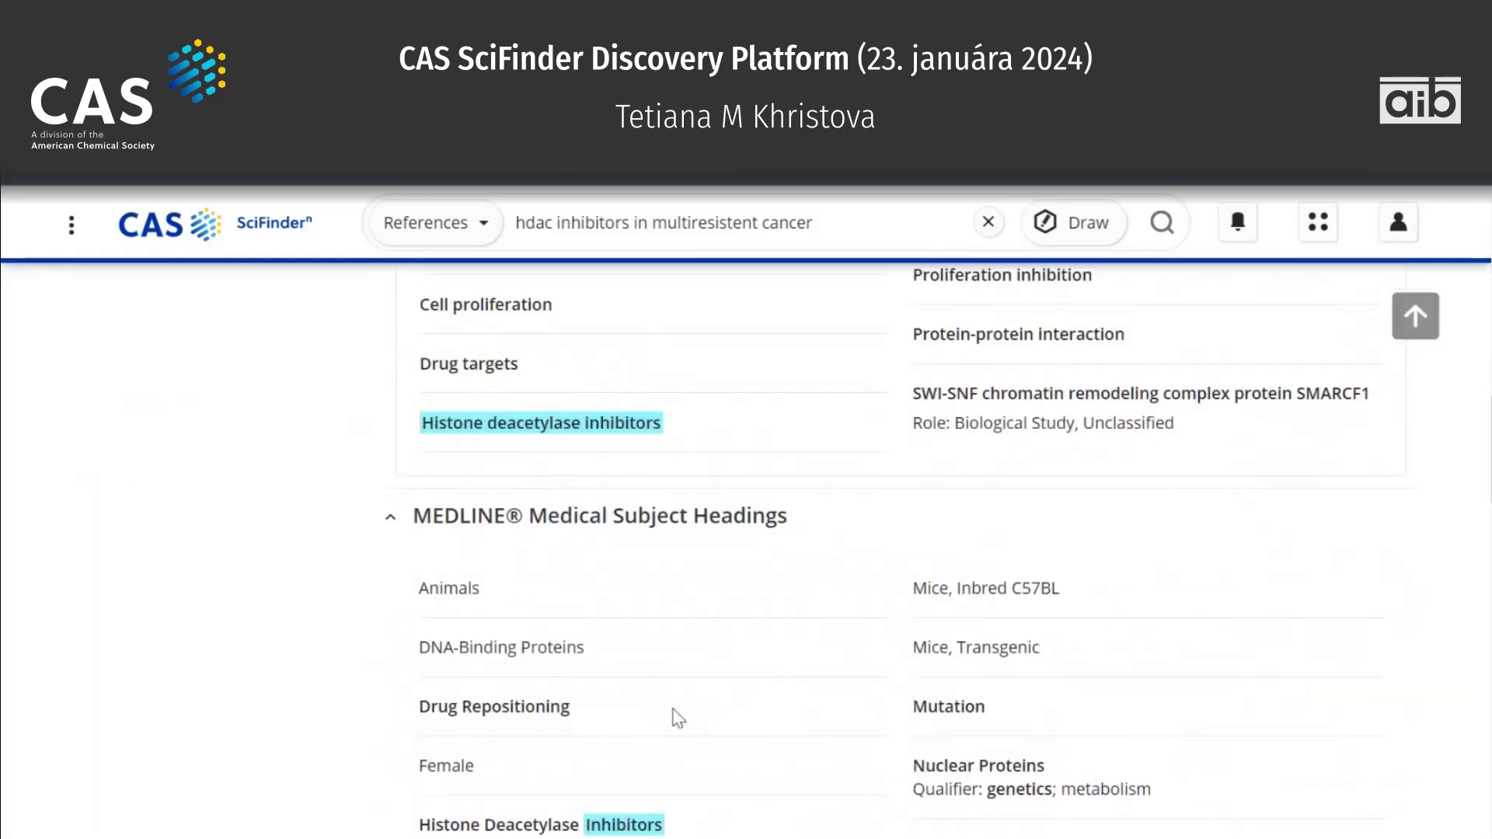
scroll(678, 718, "down", 2)
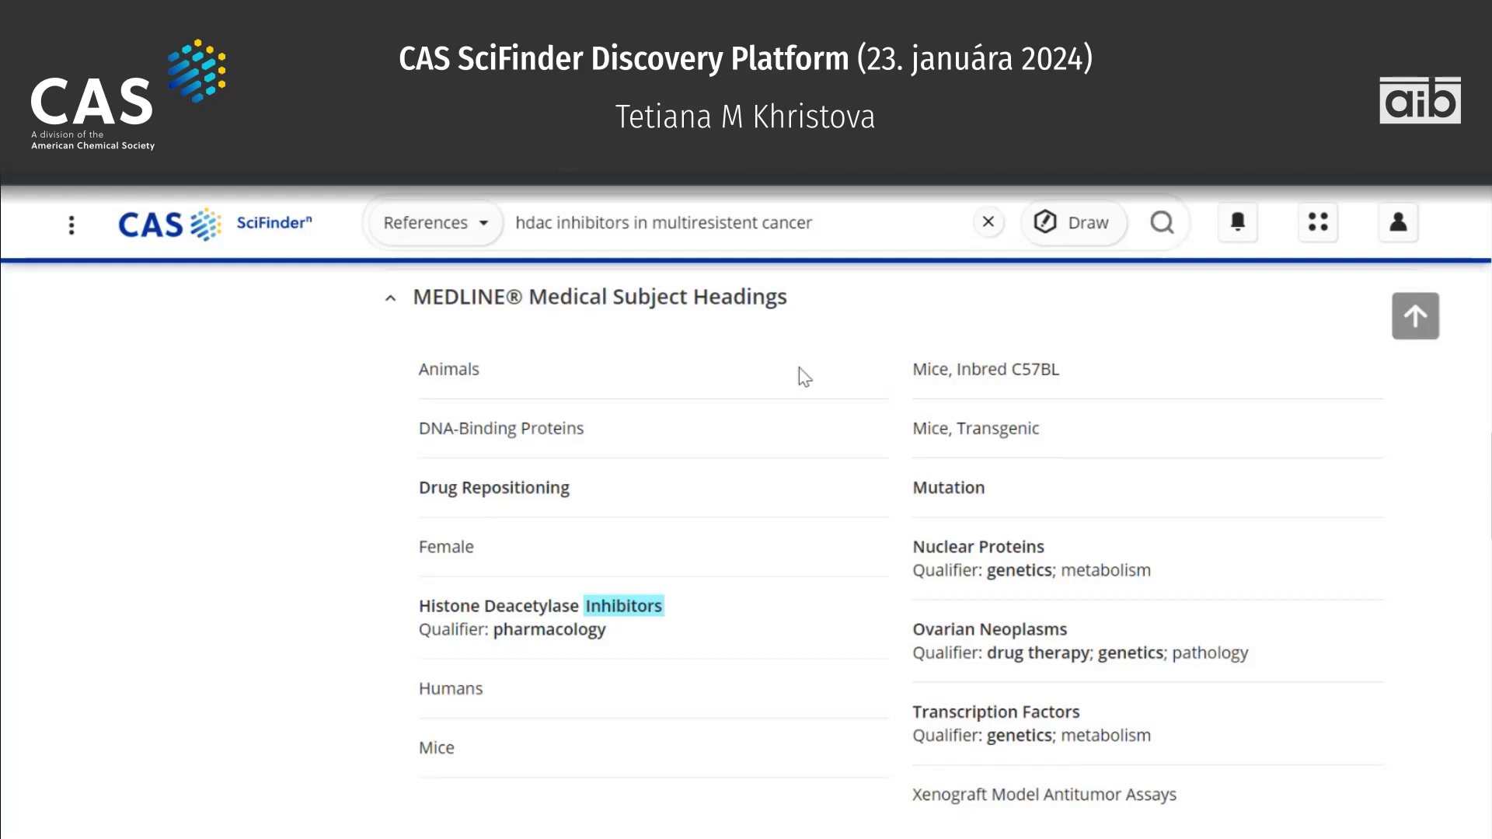
scroll(799, 367, "up", 5)
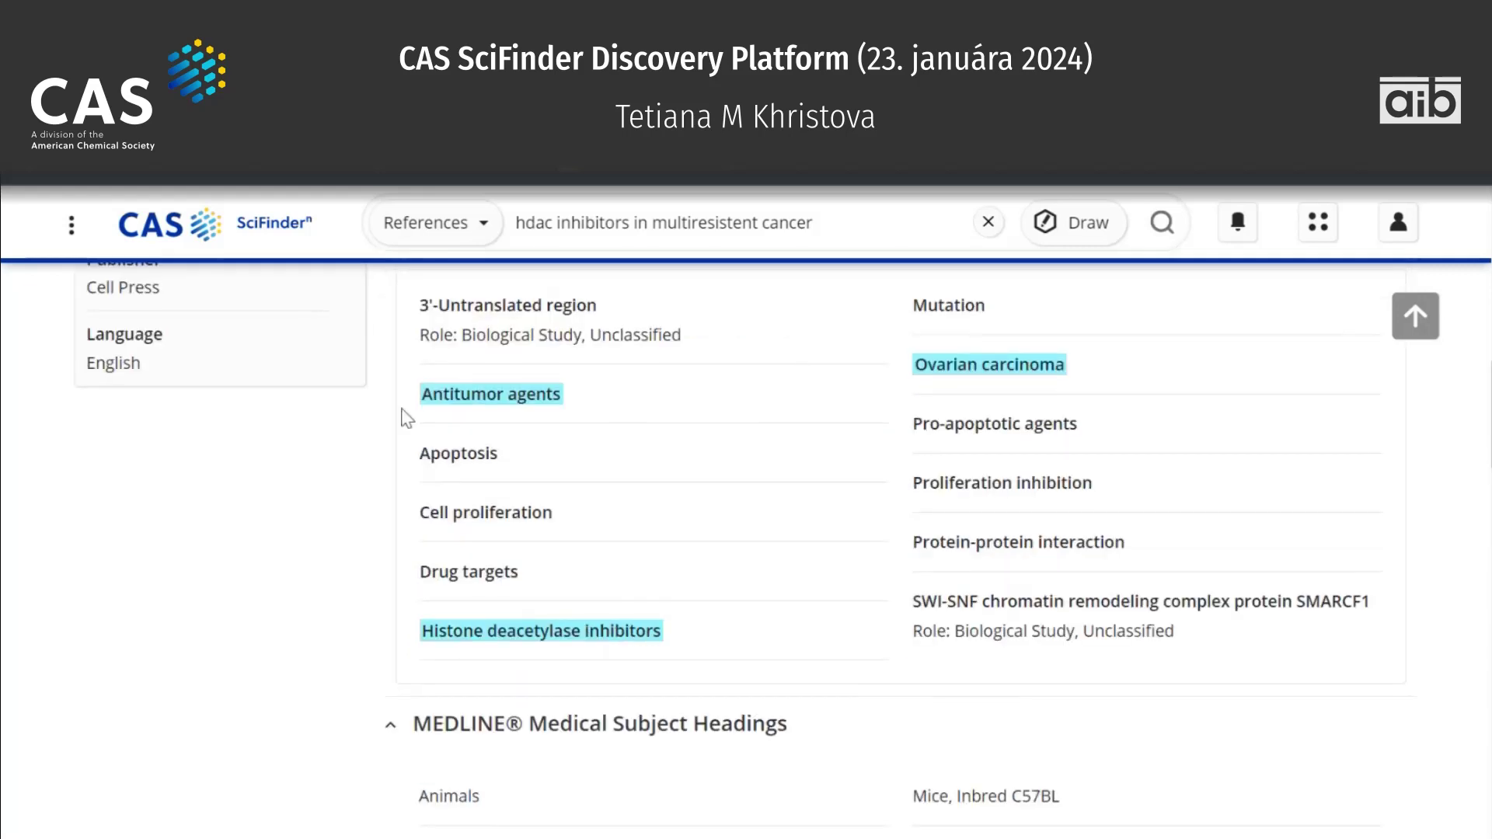
scroll(730, 408, "down", 3)
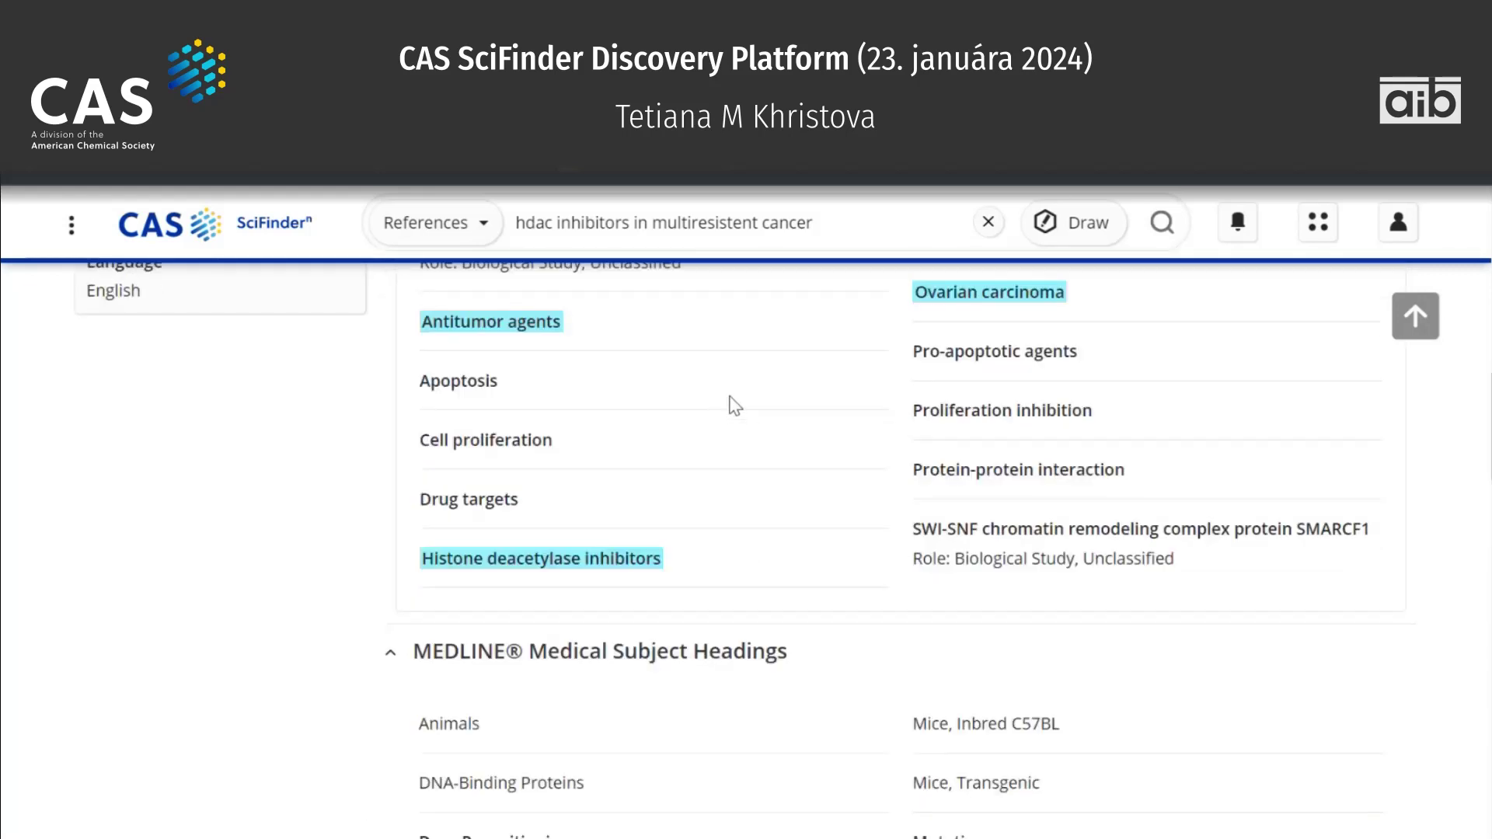
Look through the reference's Supplementary Concepts, Substances and Cited Documents sections.
scroll(735, 405, "down", 10)
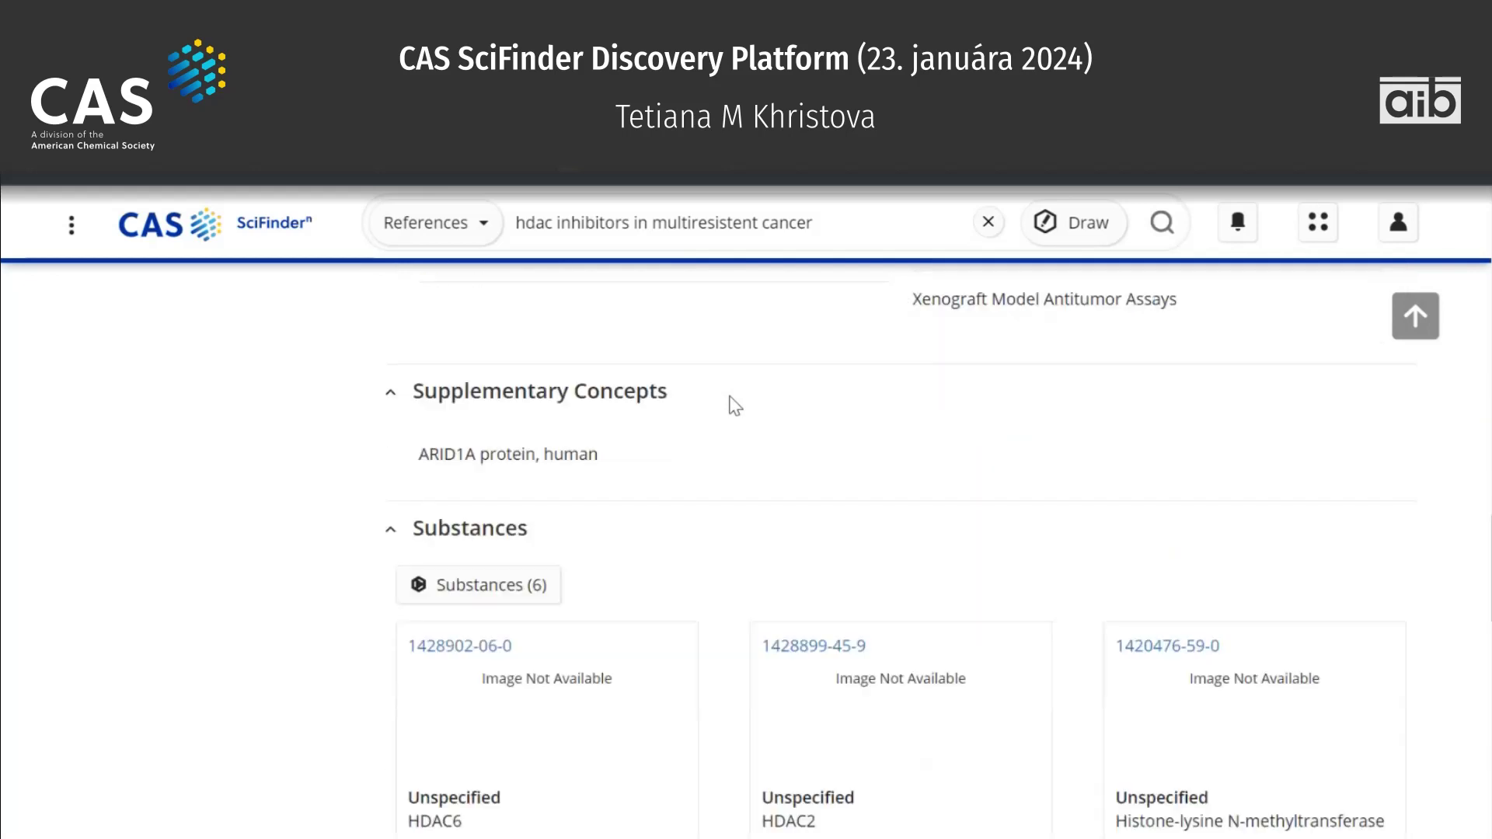
scroll(735, 405, "down", 1)
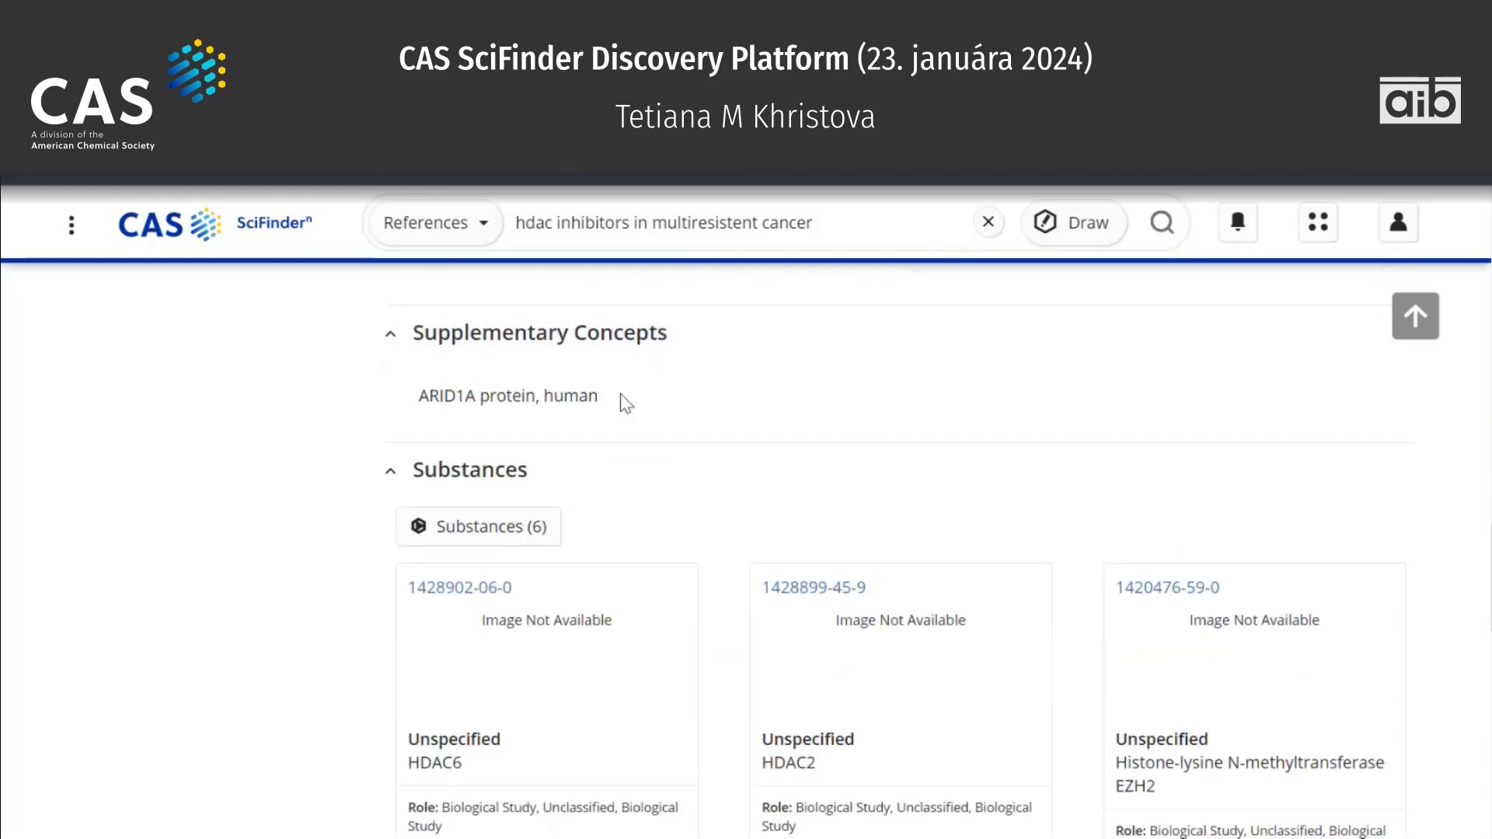
scroll(621, 395, "down", 6)
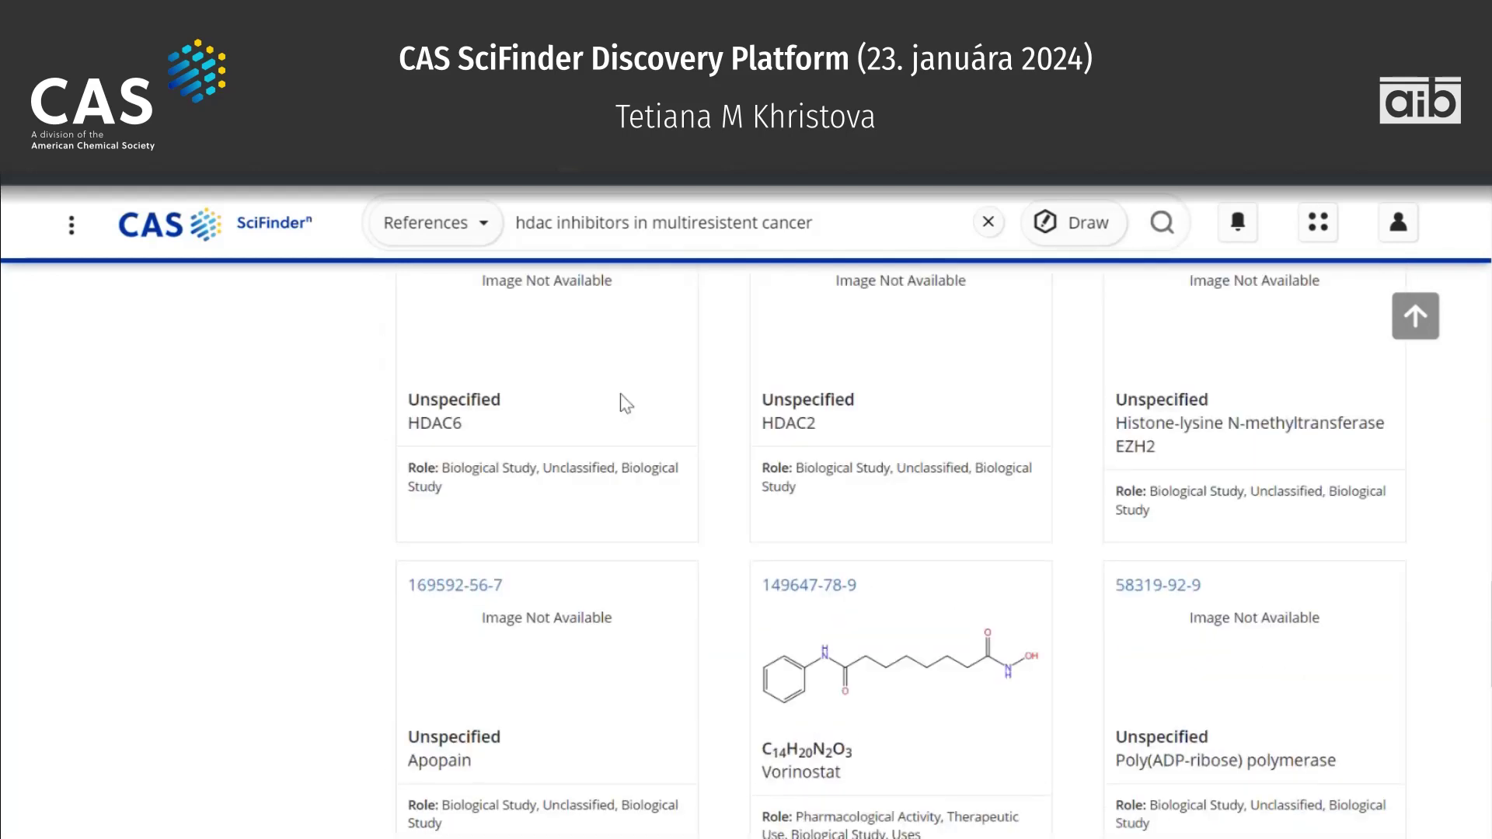
scroll(620, 393, "down", 3)
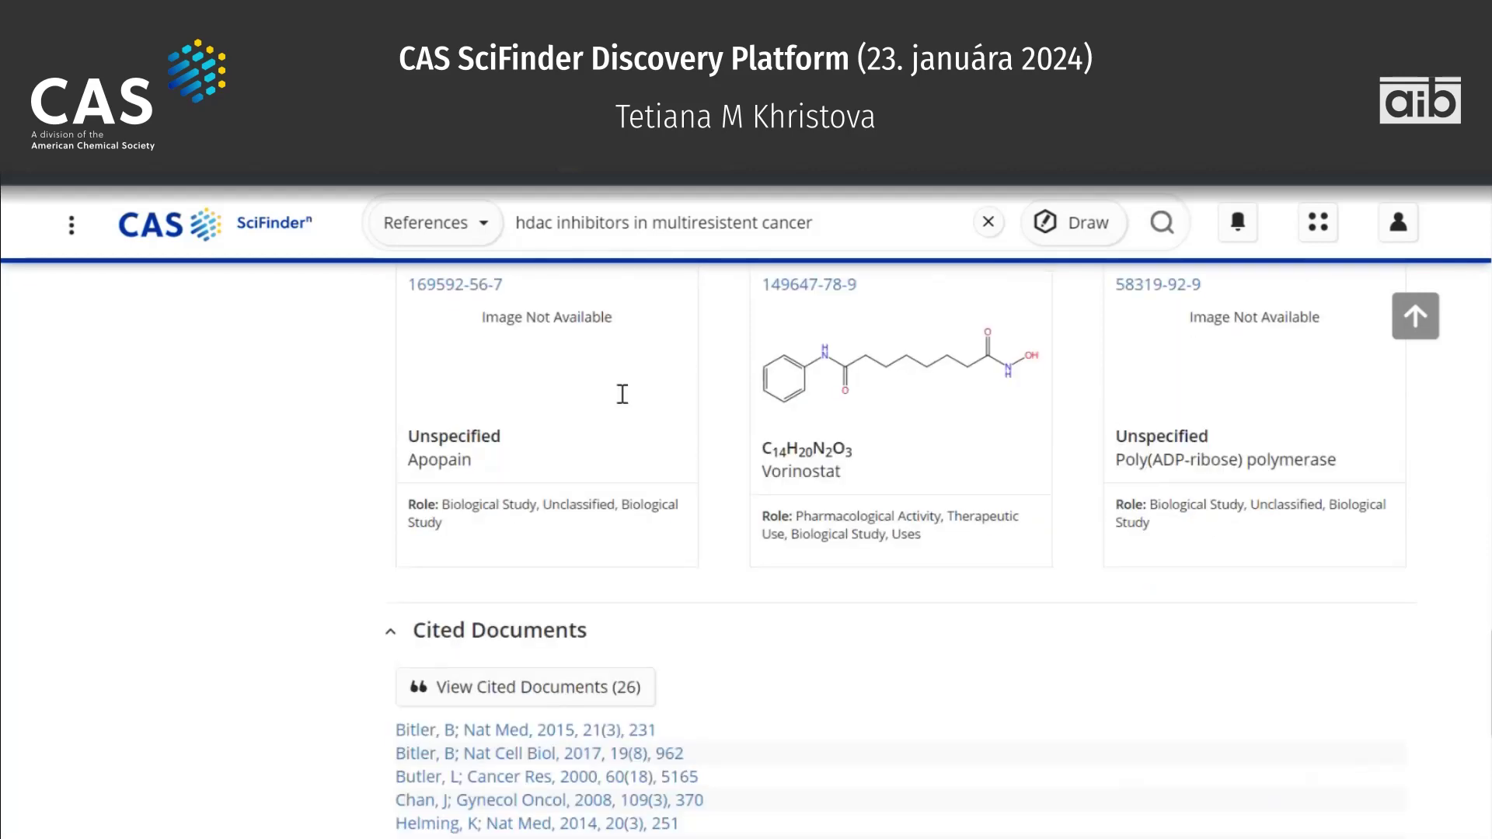
scroll(623, 393, "up", 20)
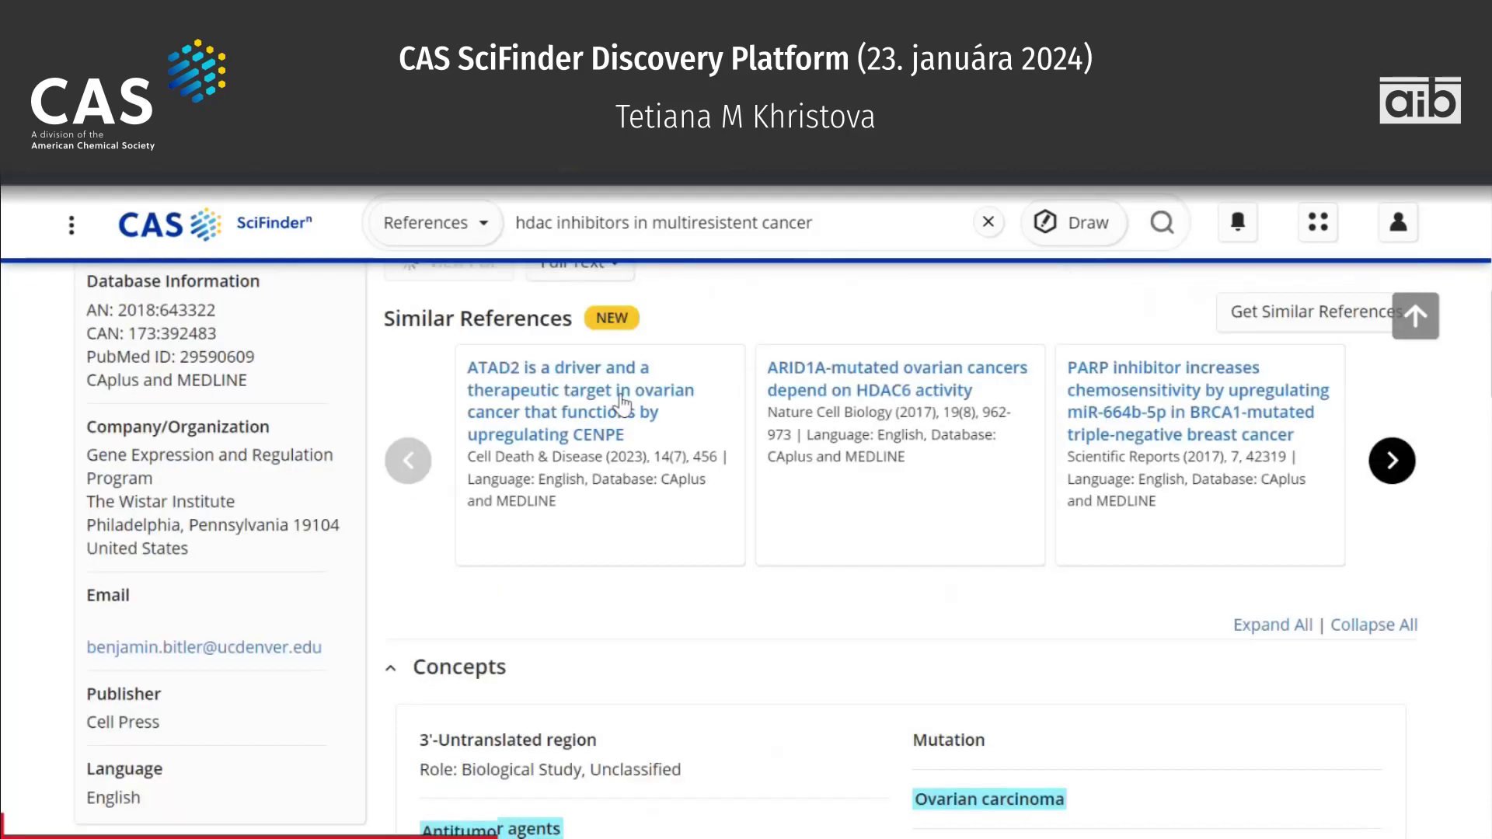
Return to the references results list and switch the filter behavior to Exclude and back to Filter by.
left_click(165, 299)
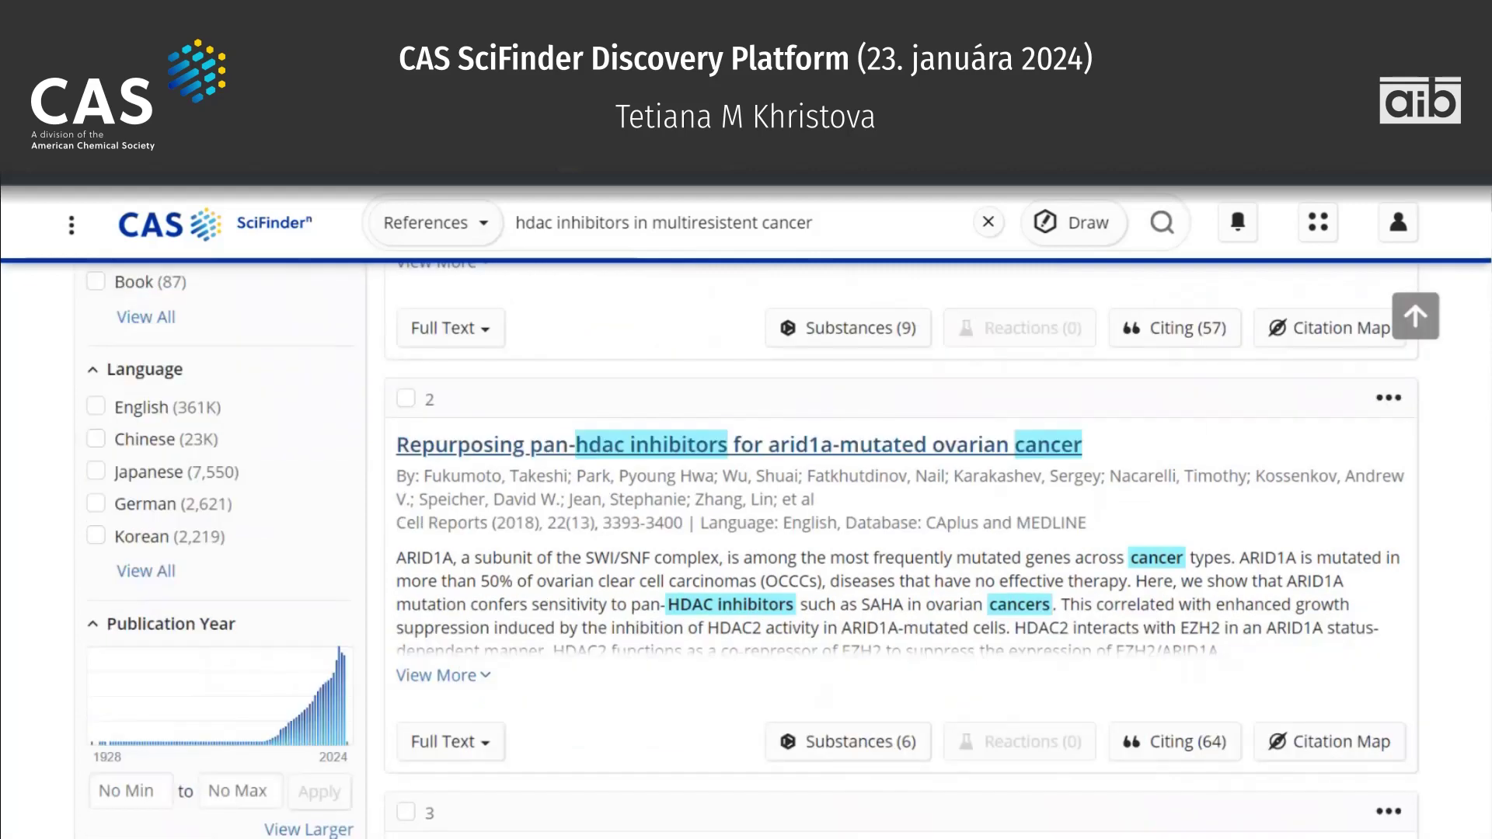
scroll(252, 458, "up", 6)
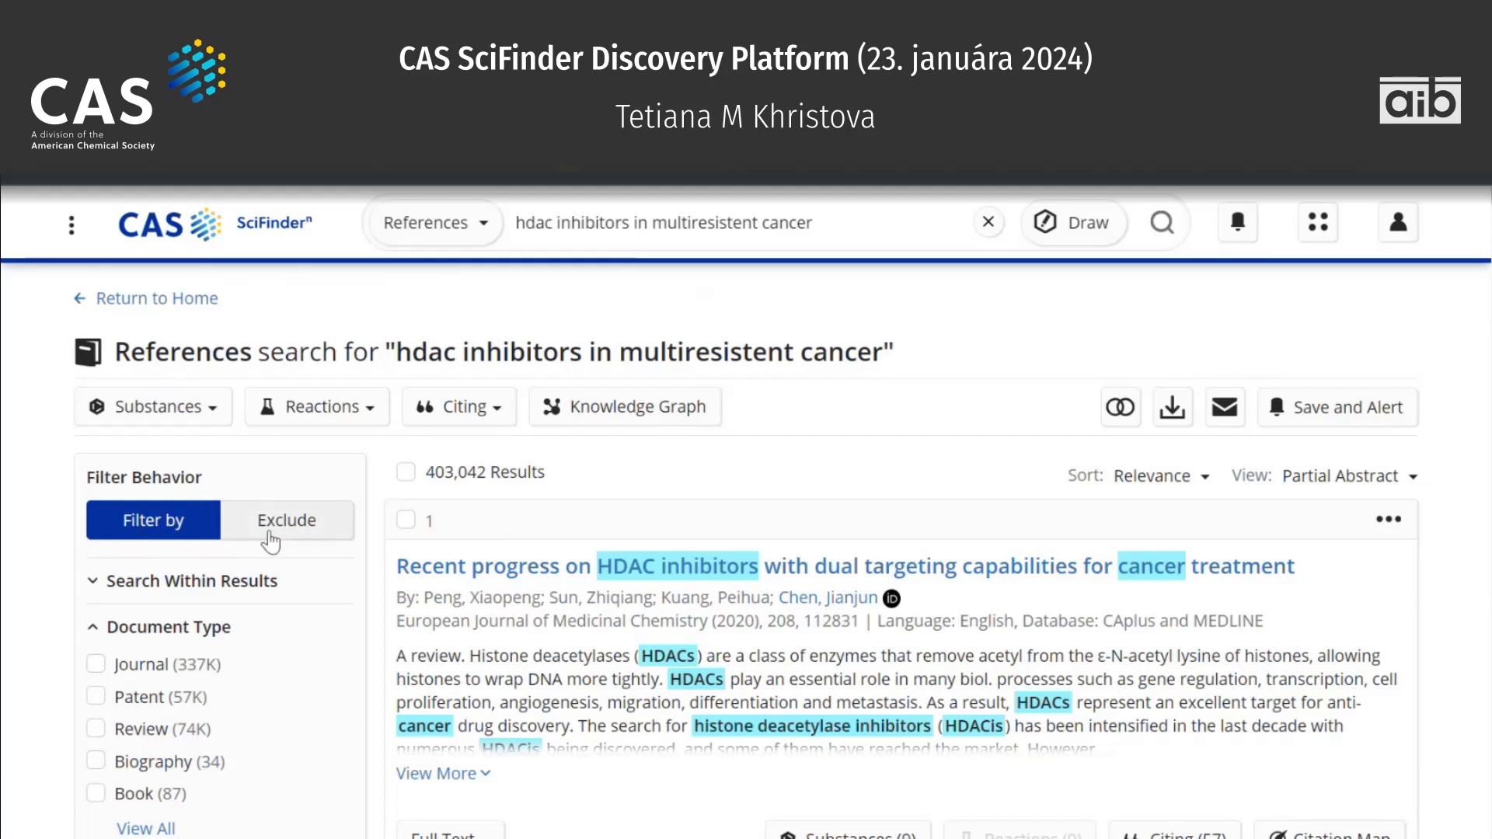
left_click(270, 536)
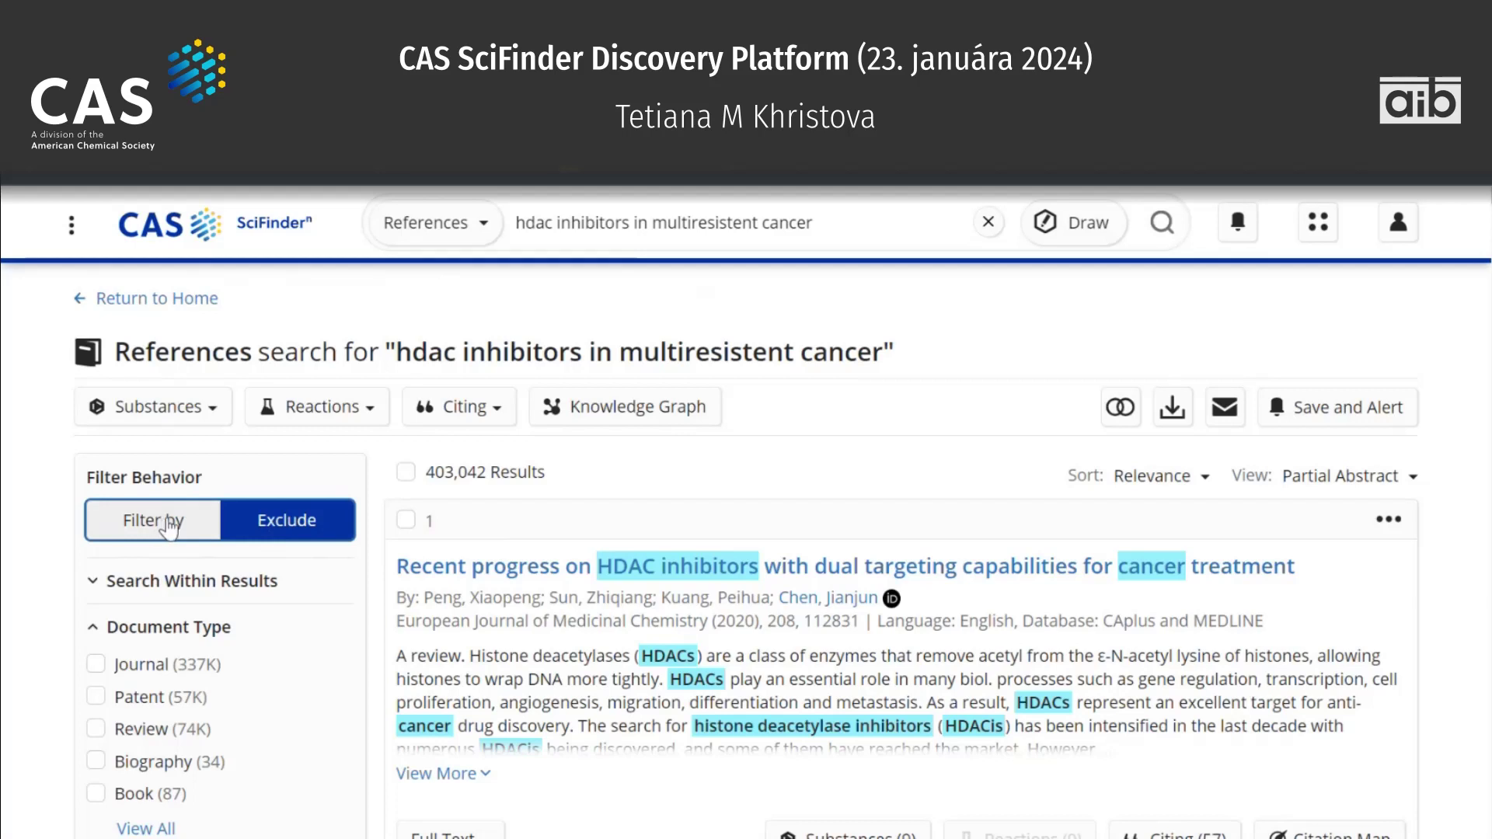
left_click(170, 528)
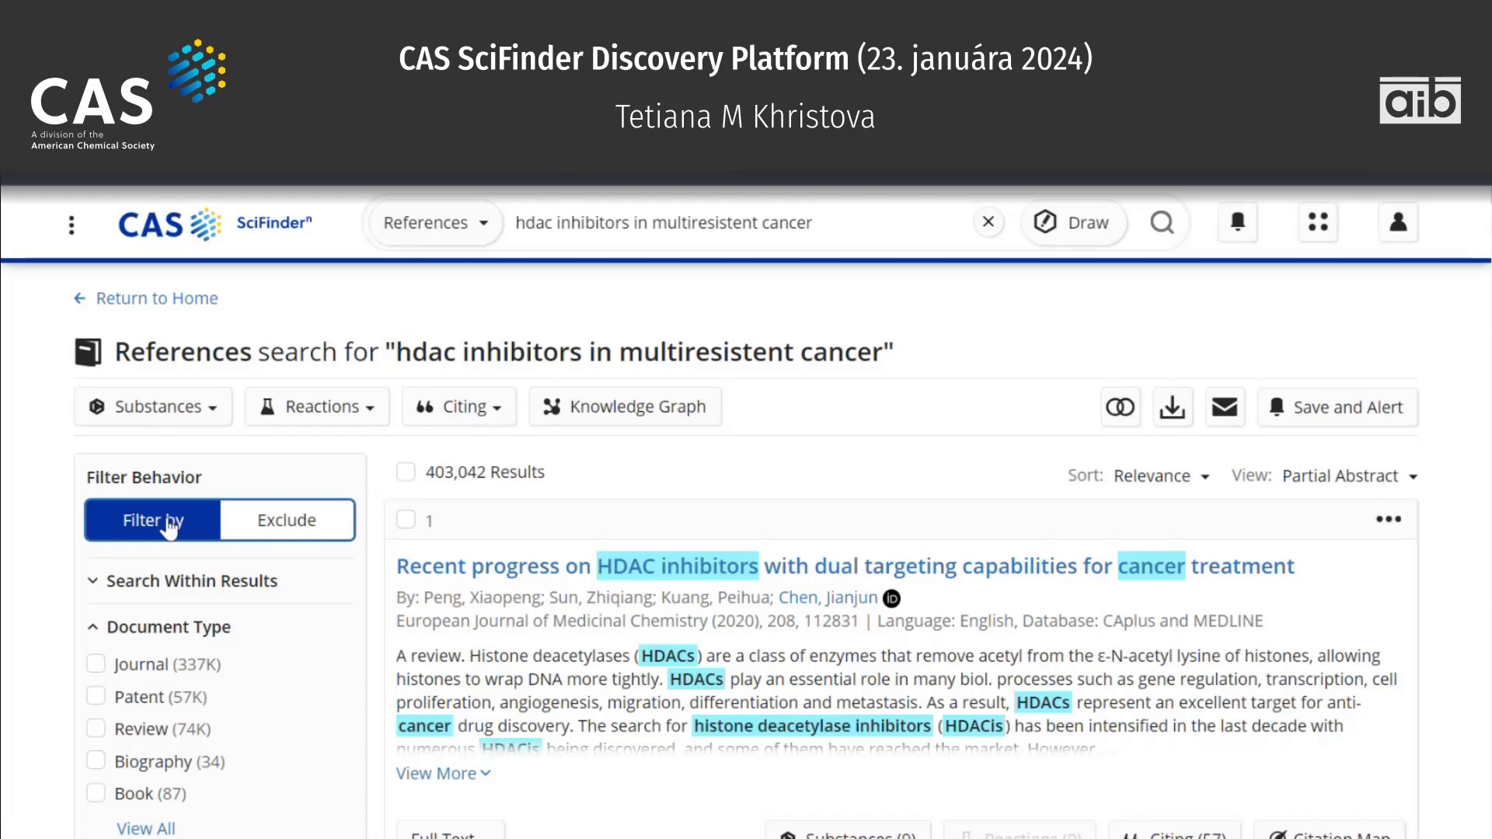
Show the complete list of Document Type filters and review the Language, Publication Year and Organization filters.
scroll(170, 527, "down", 1)
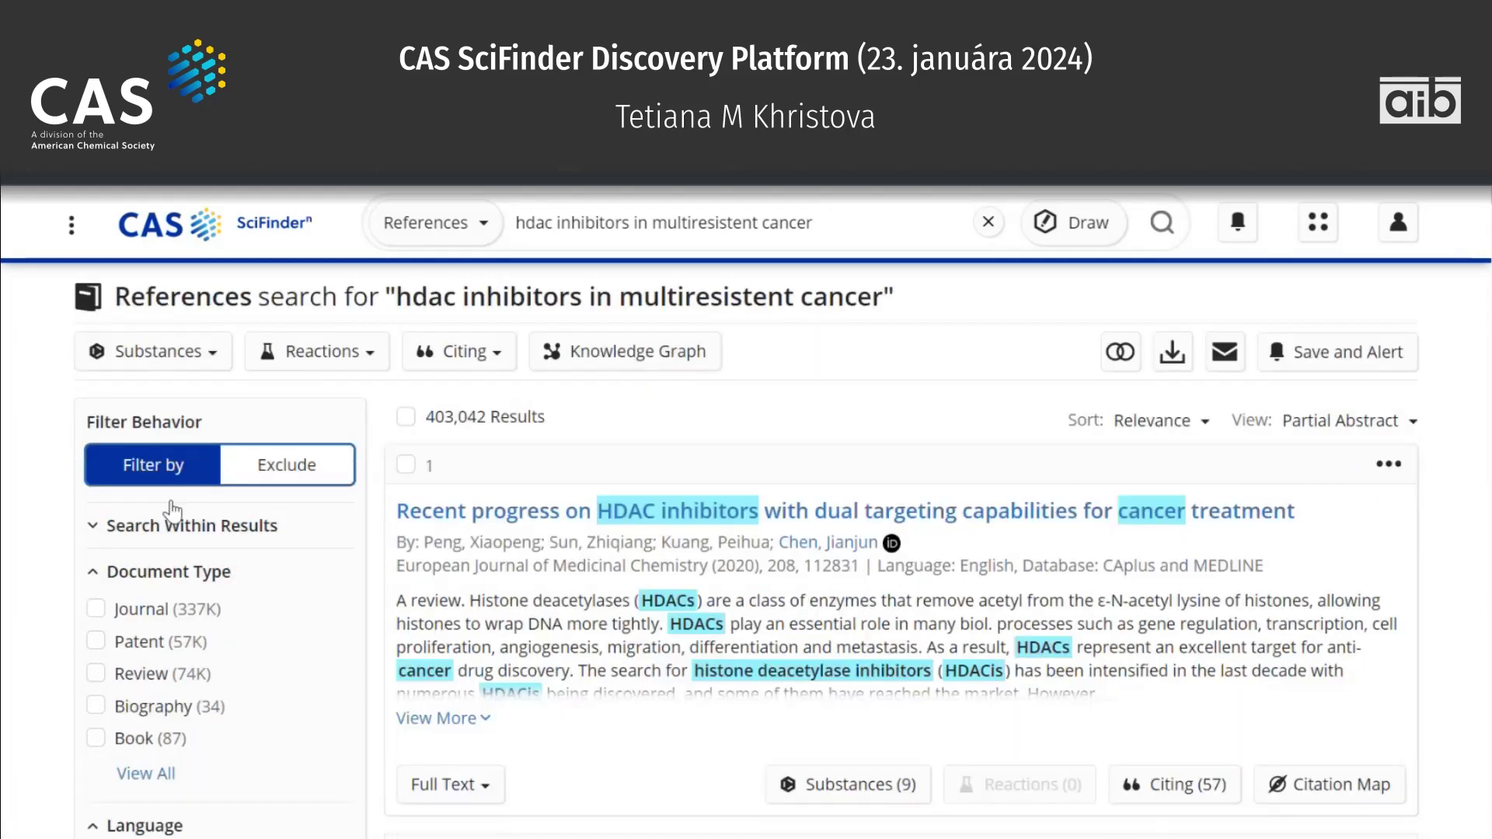
scroll(78, 544, "down", 3)
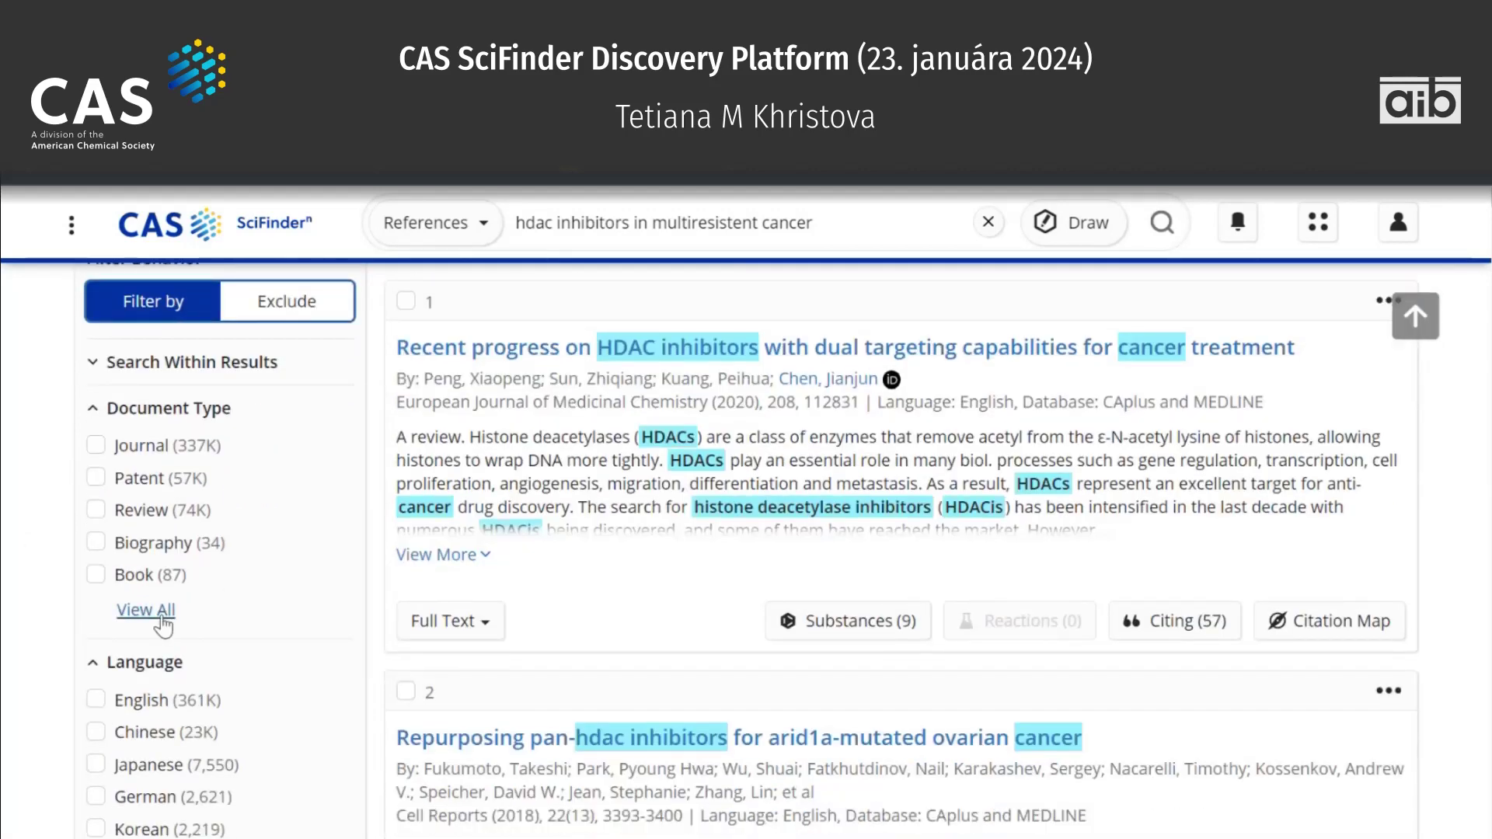
left_click(161, 621)
scroll(47, 633, "down", 2)
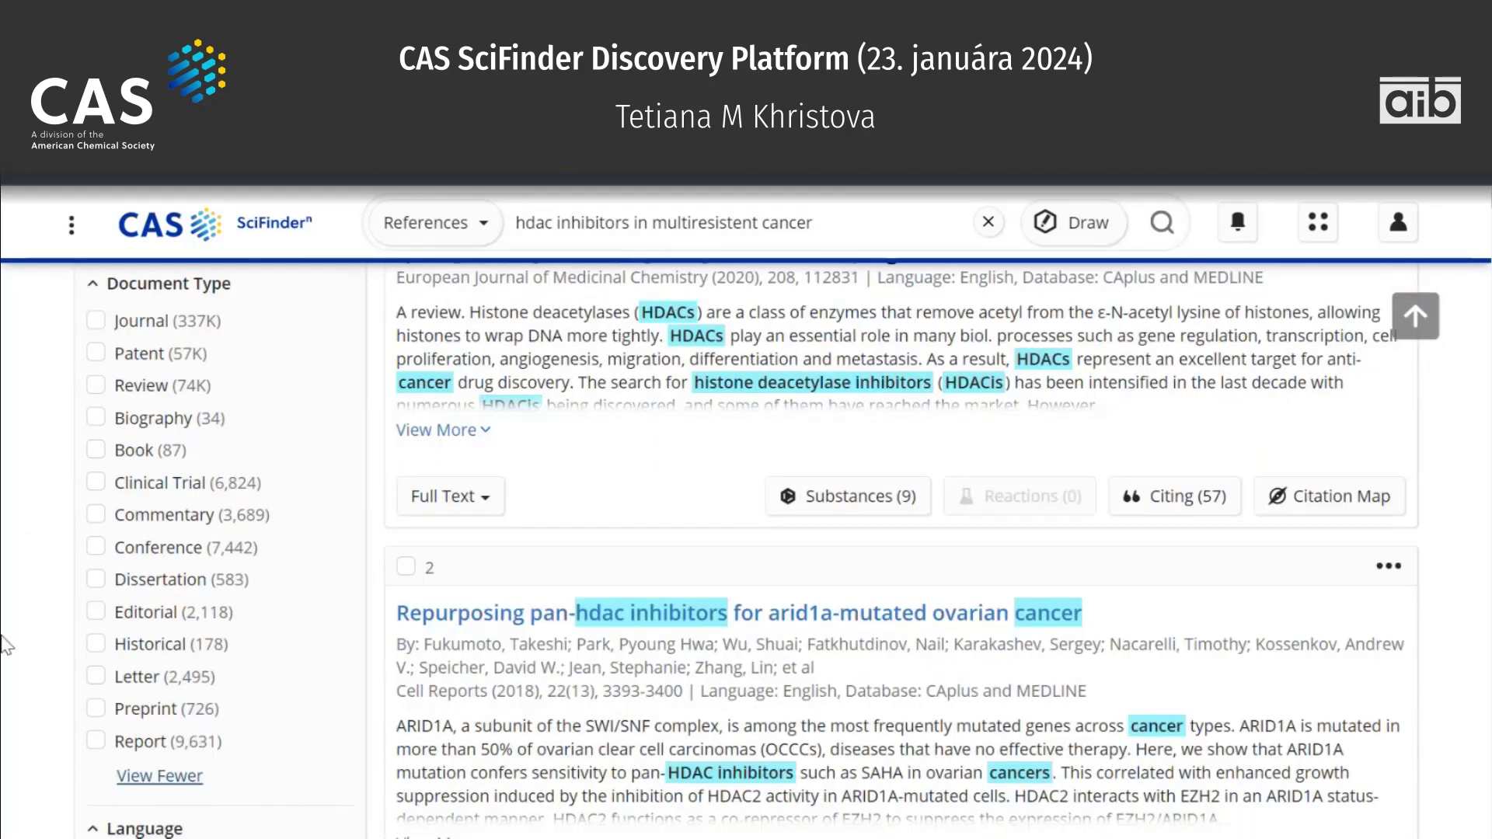
scroll(6, 645, "down", 5)
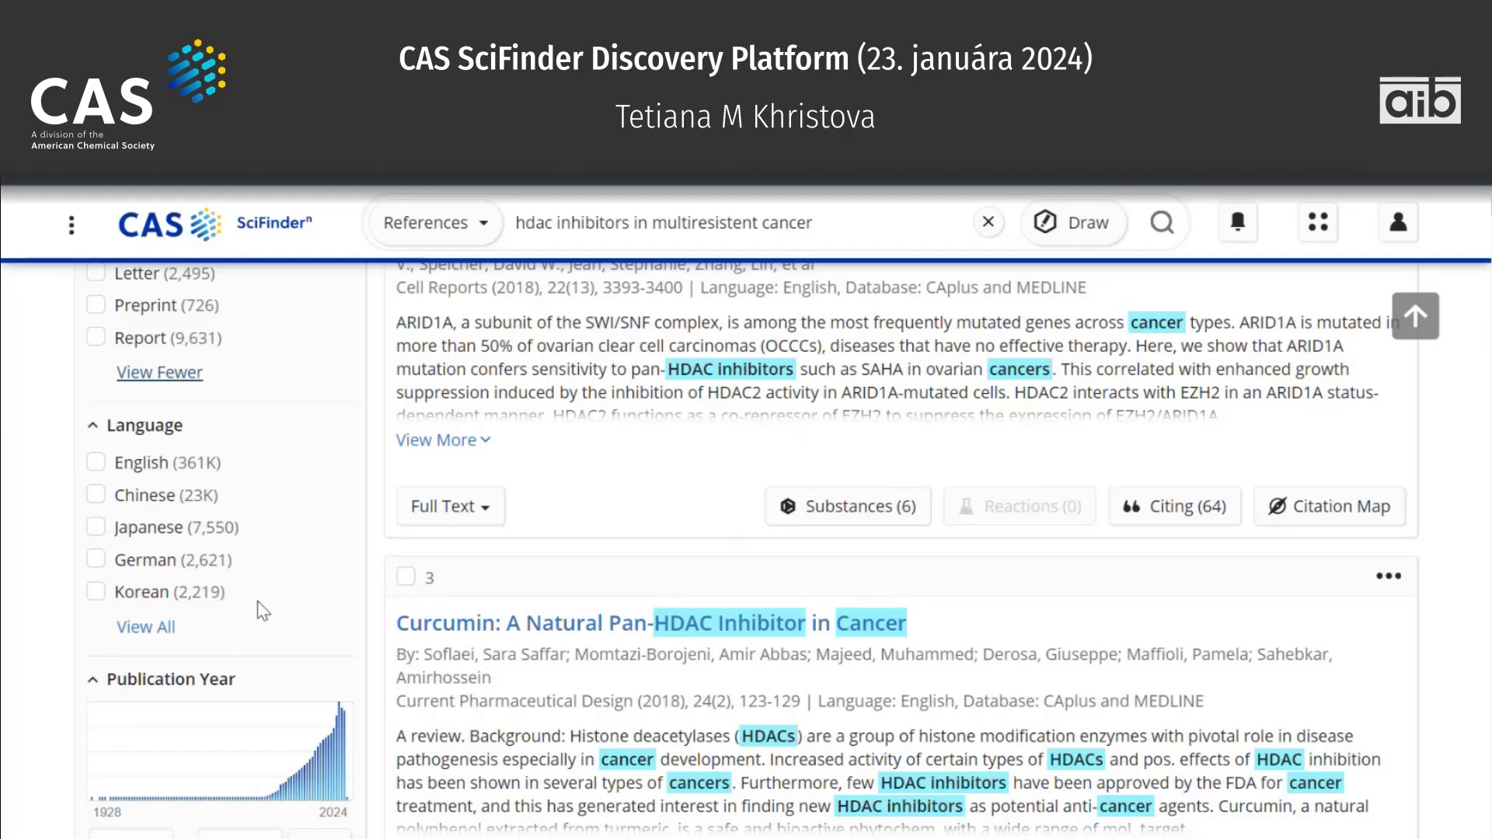
scroll(259, 603, "down", 5)
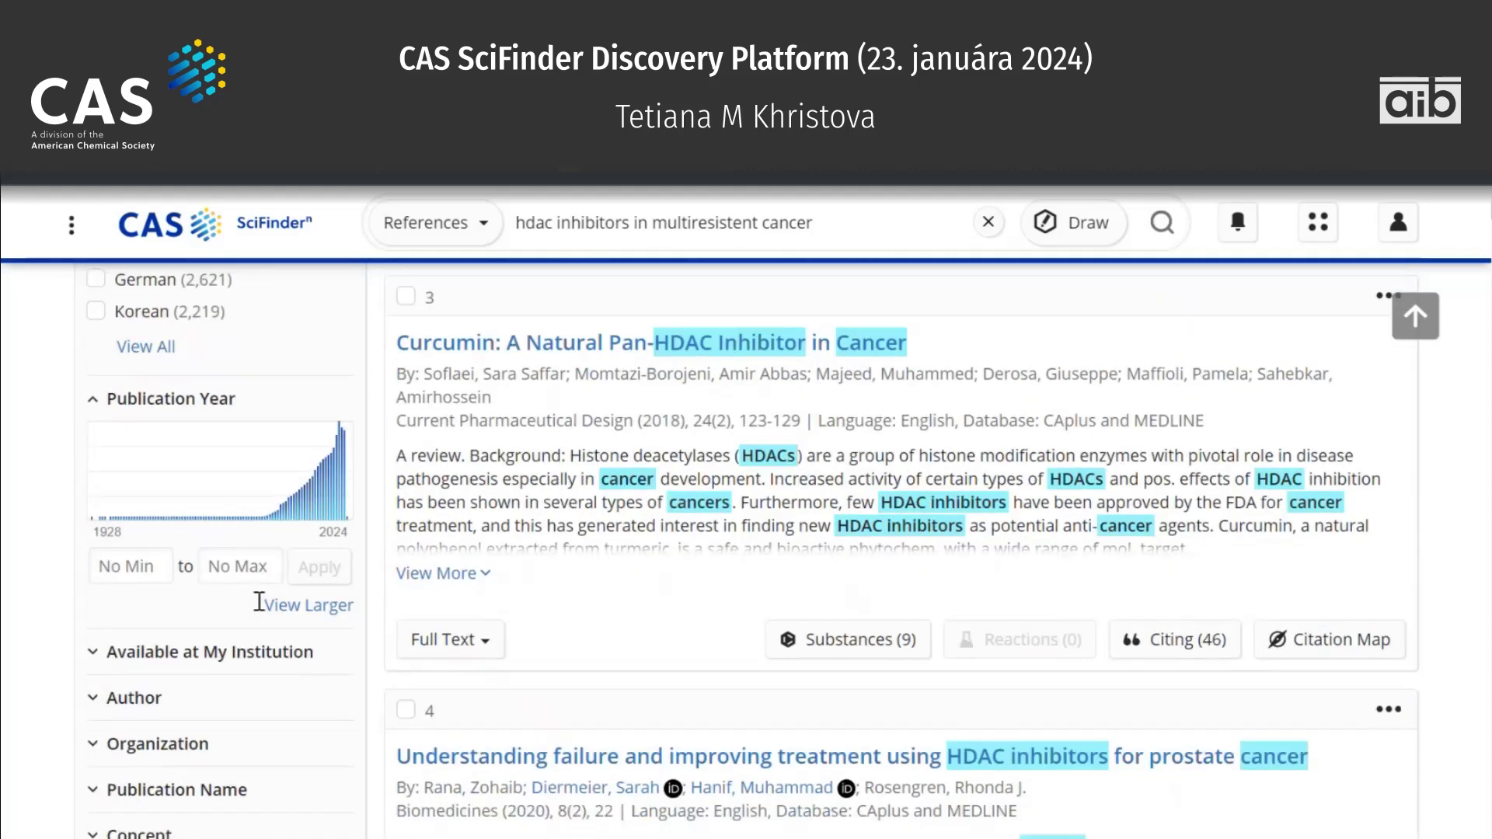
scroll(258, 601, "down", 1)
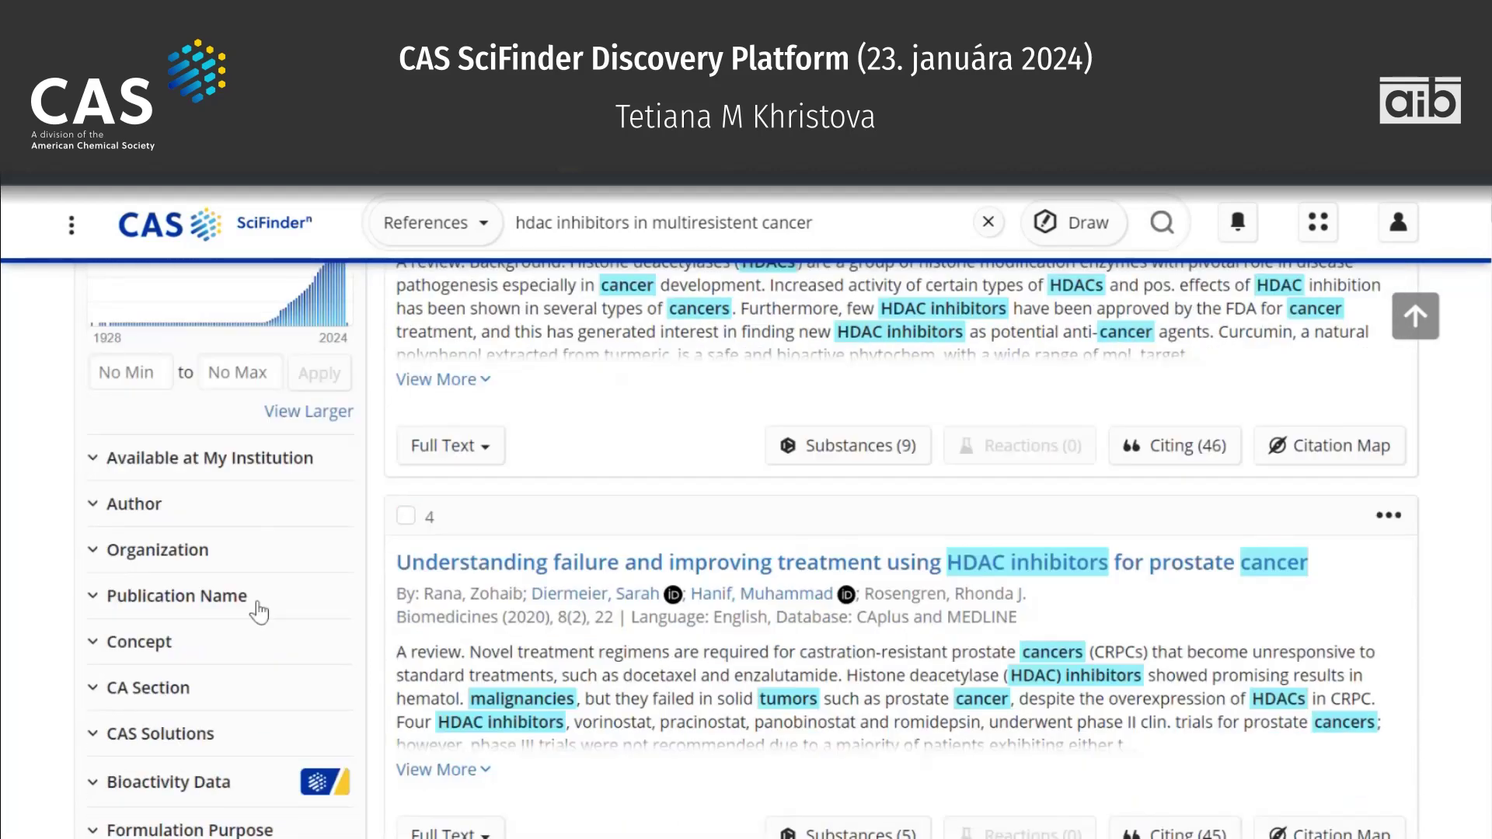
left_click(265, 564)
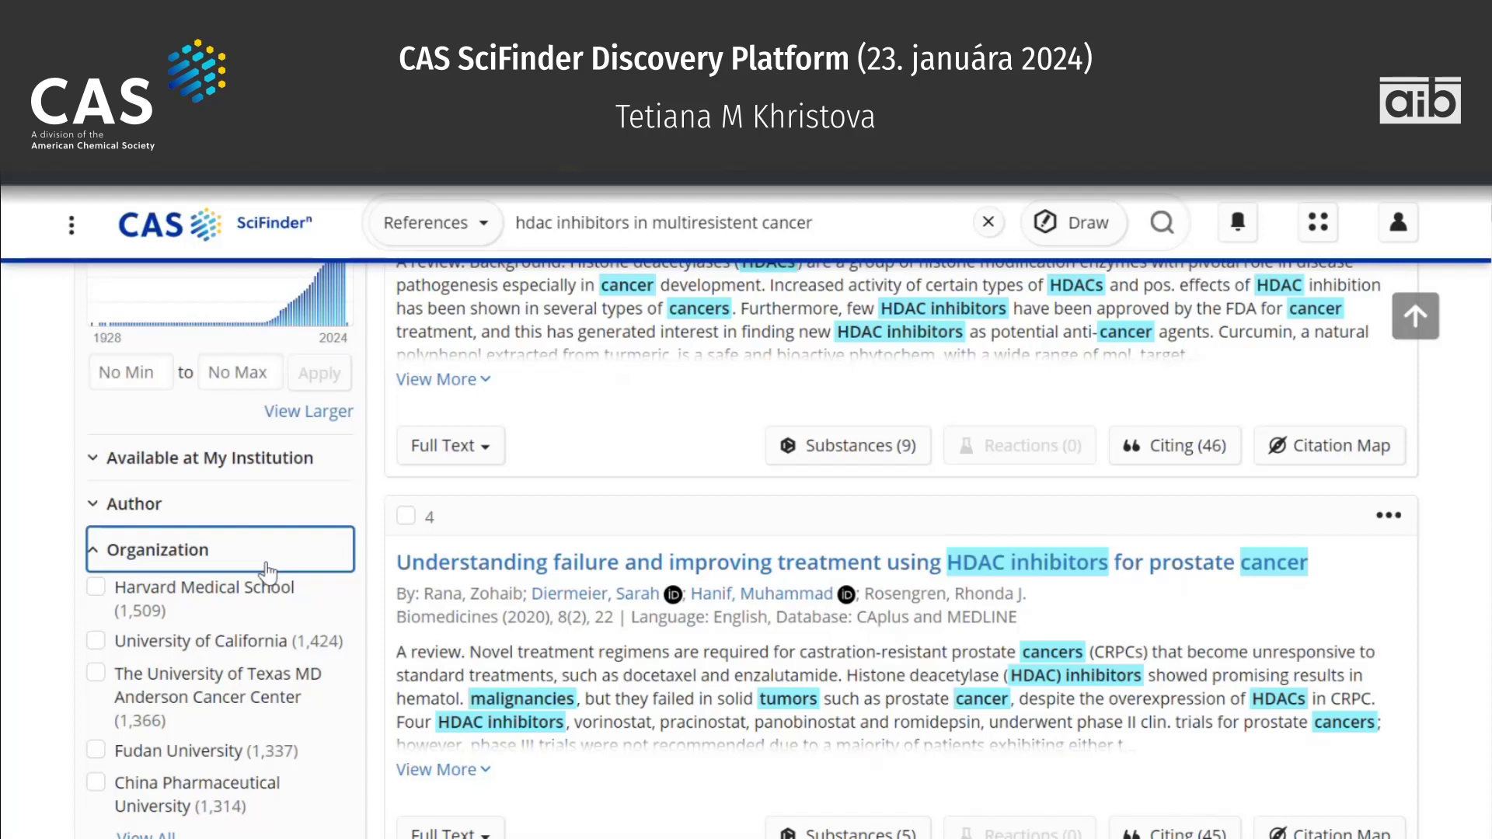
left_click(265, 565)
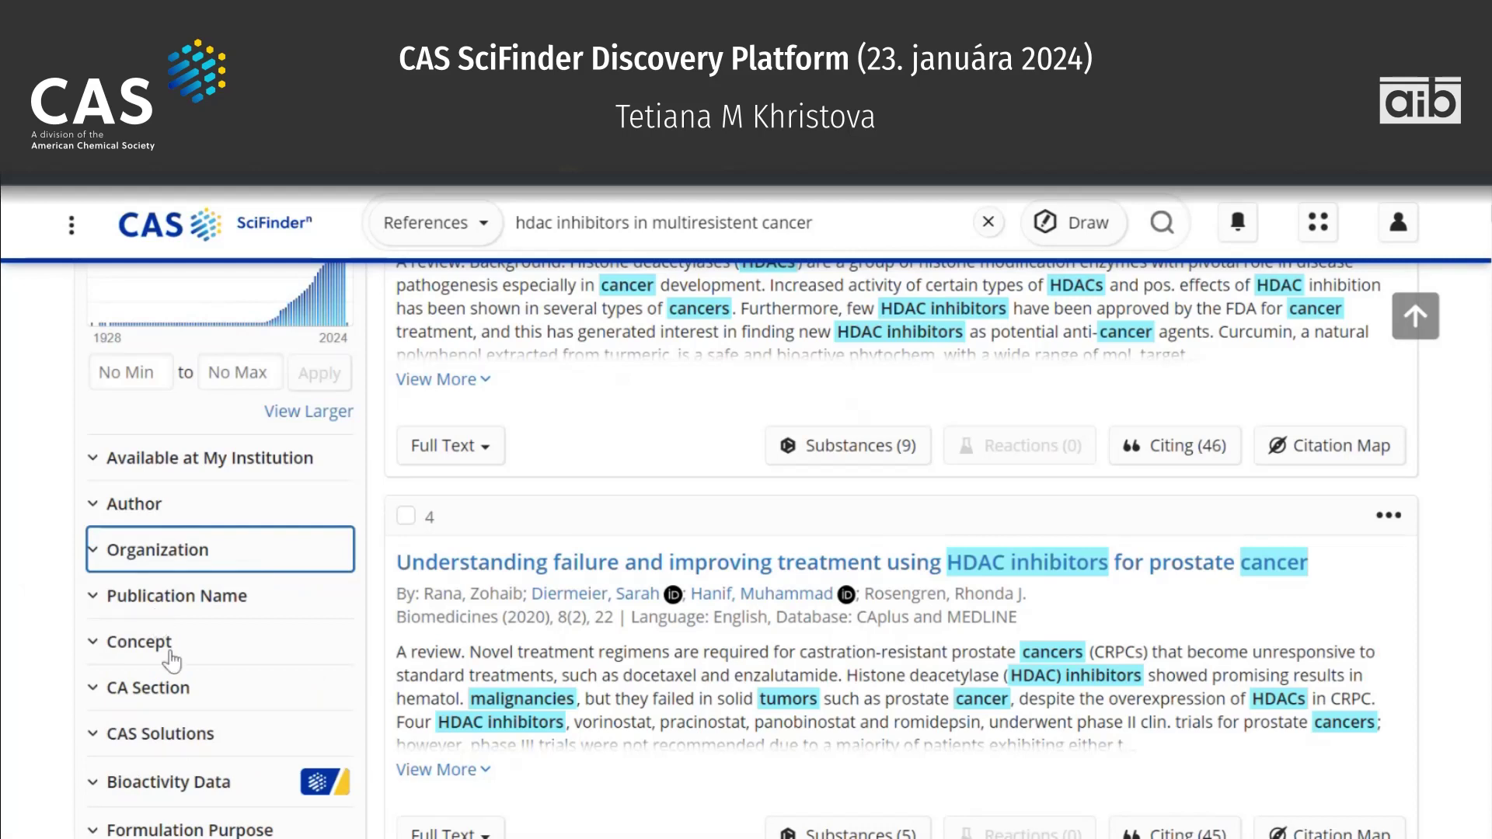
Search the complete list of Concept filter values for "crystal structure" and apply all the matching concepts as filters.
left_click(246, 655)
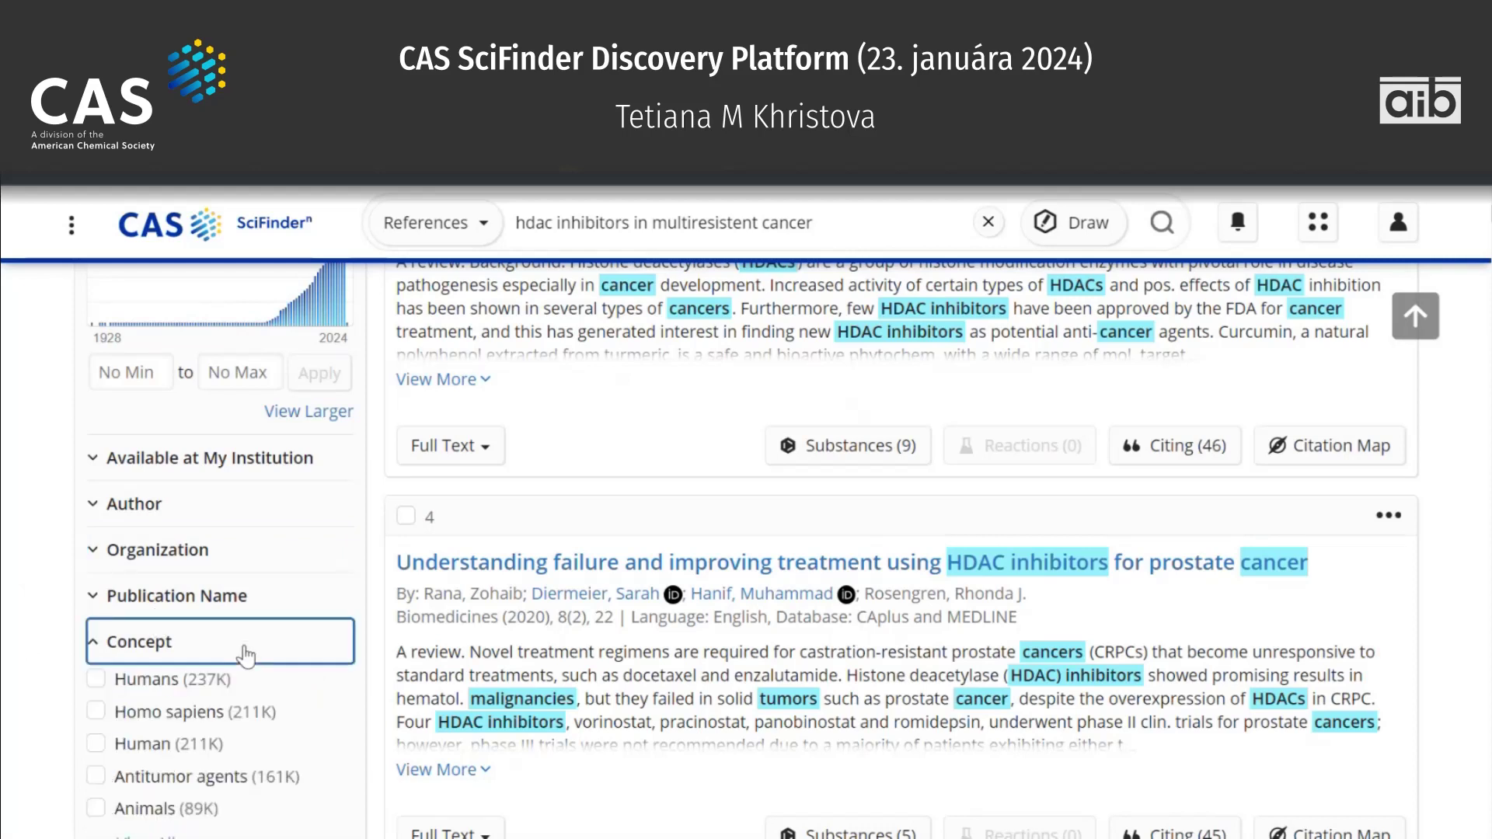
scroll(245, 655, "down", 3)
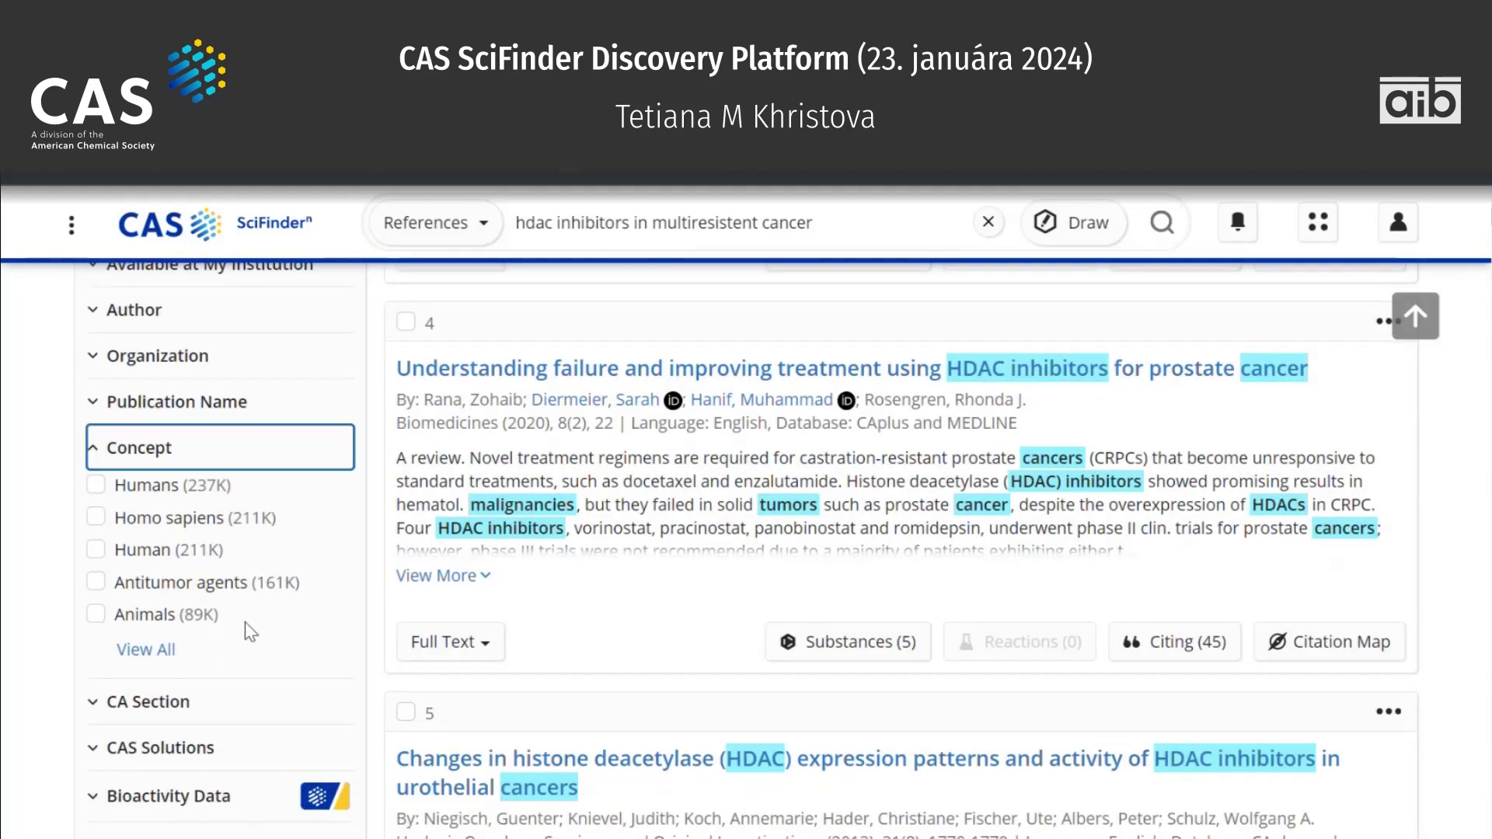
left_click(167, 650)
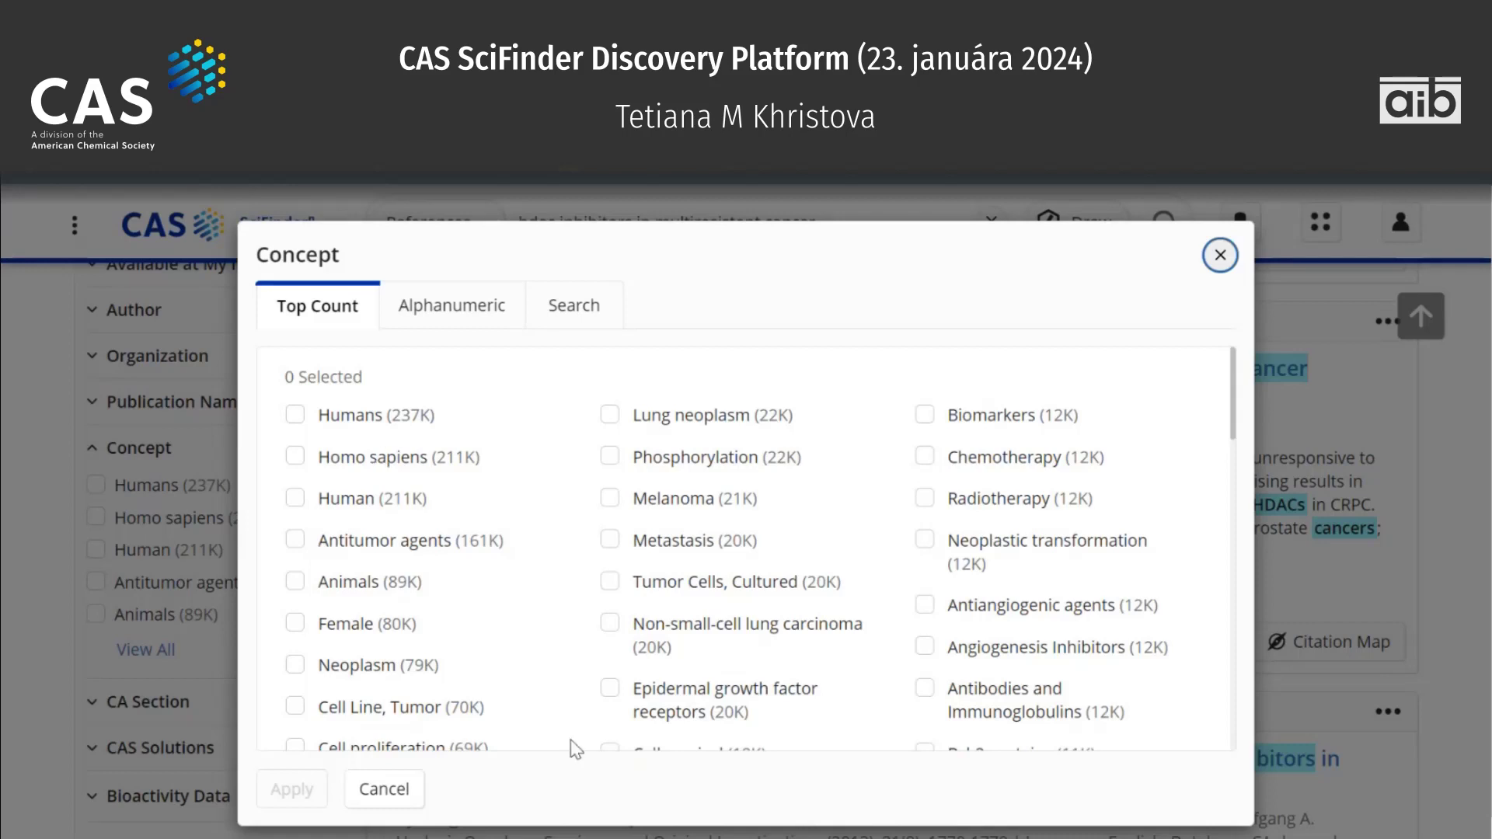
left_click(579, 307)
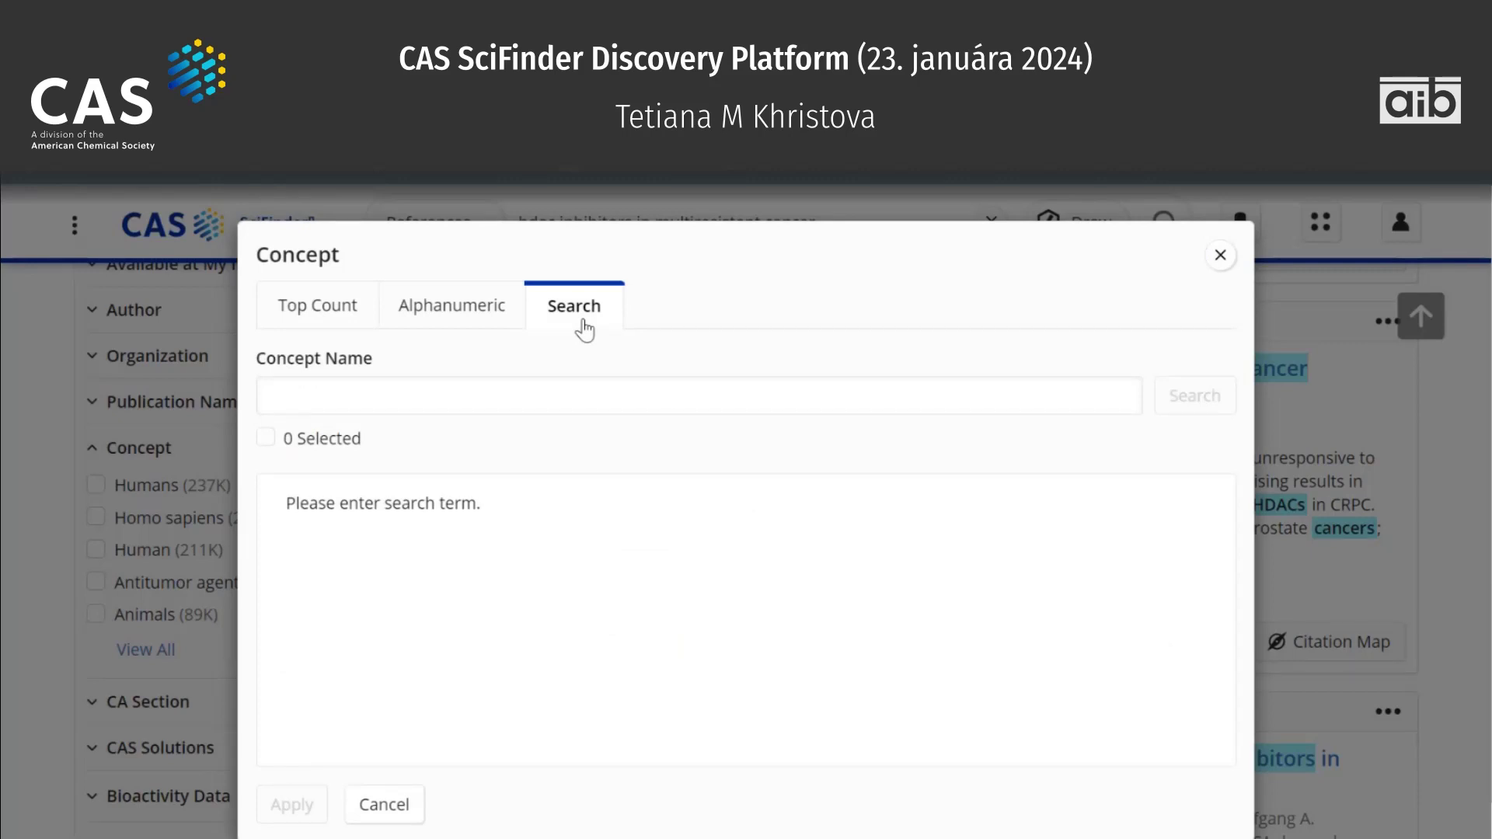
left_click(501, 396)
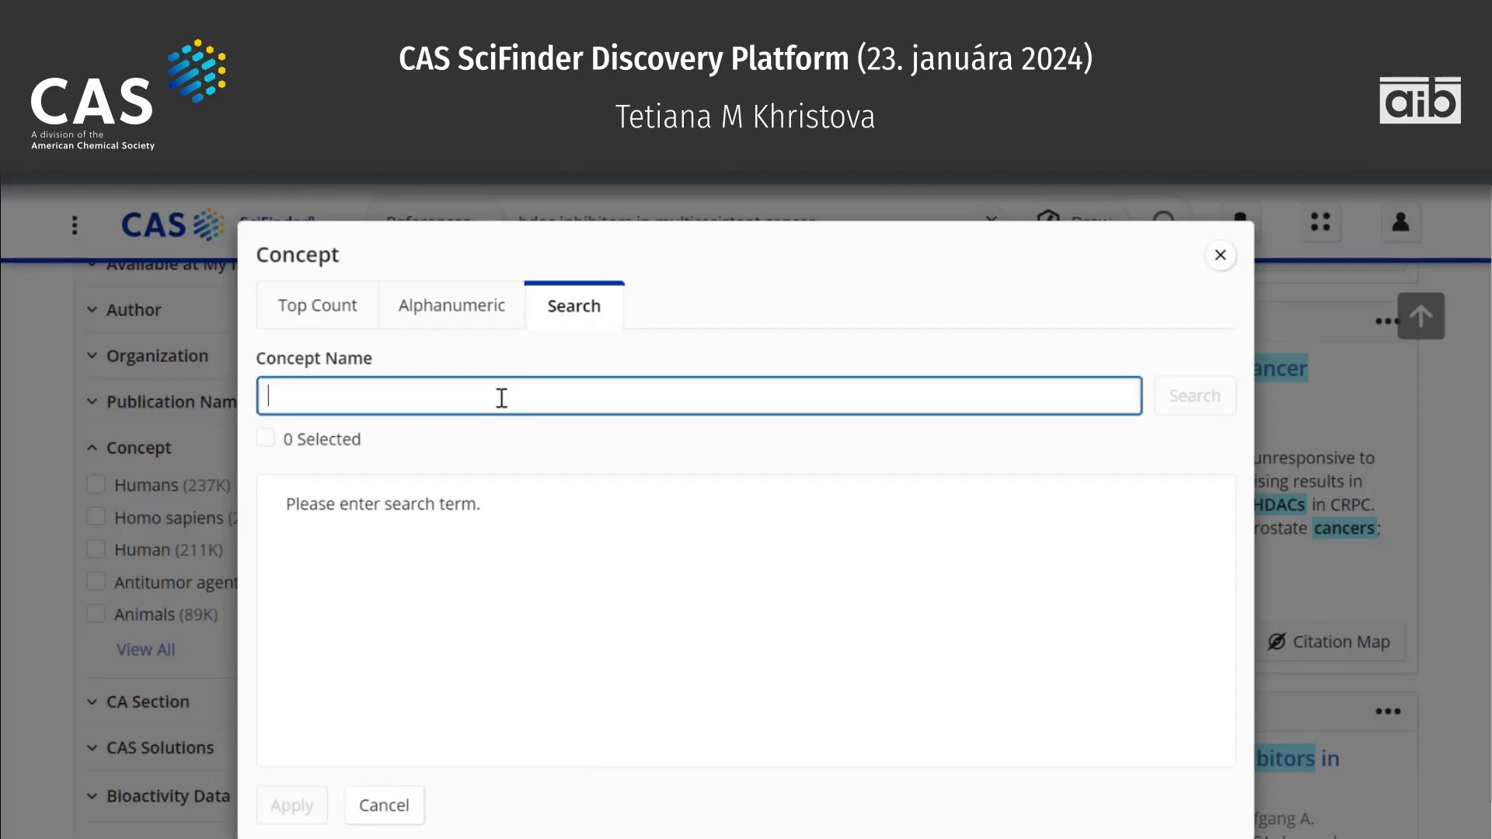
type("crystal")
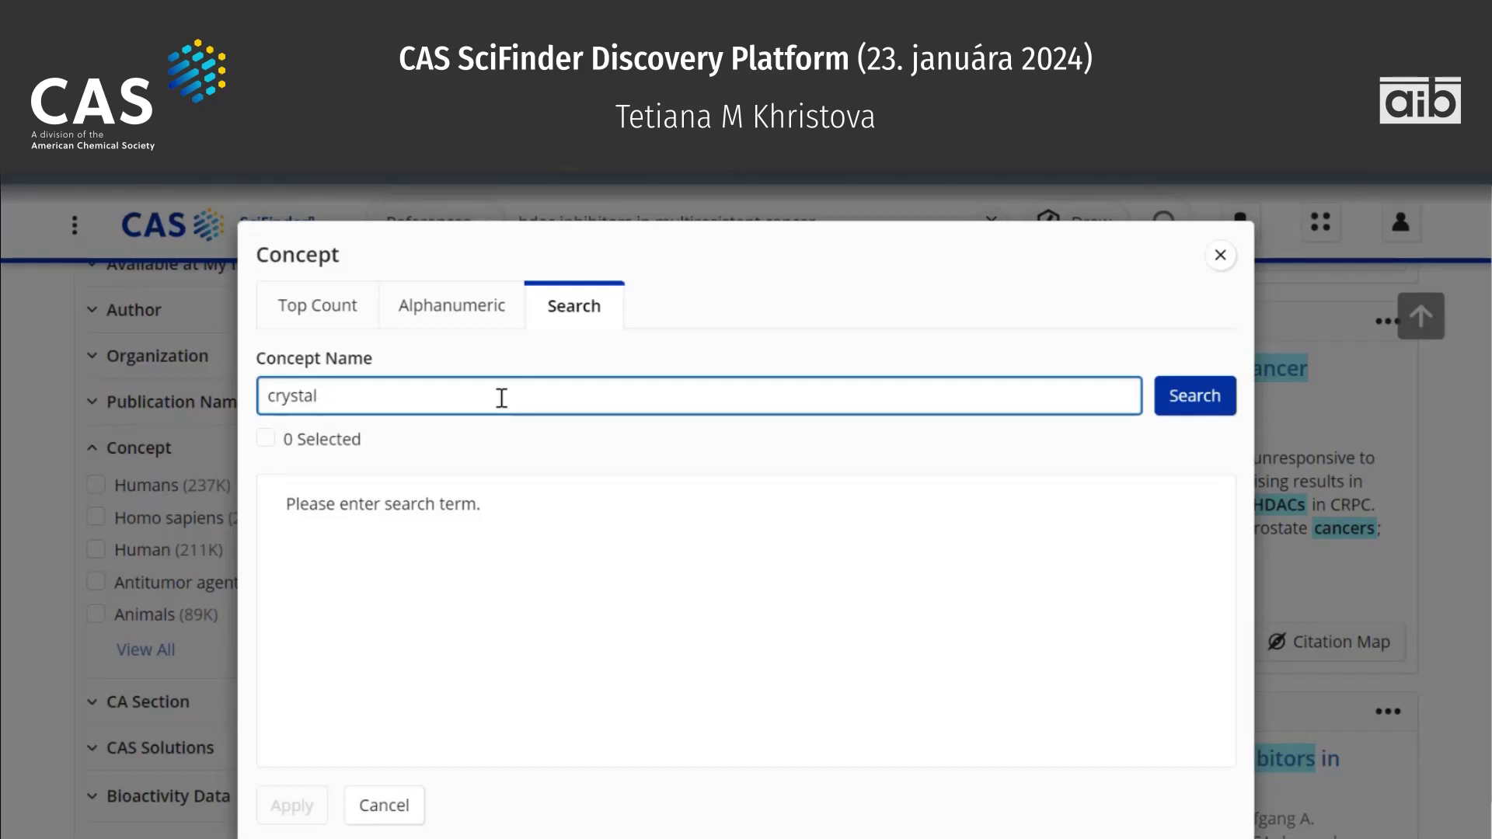
type(" structure")
key("Return")
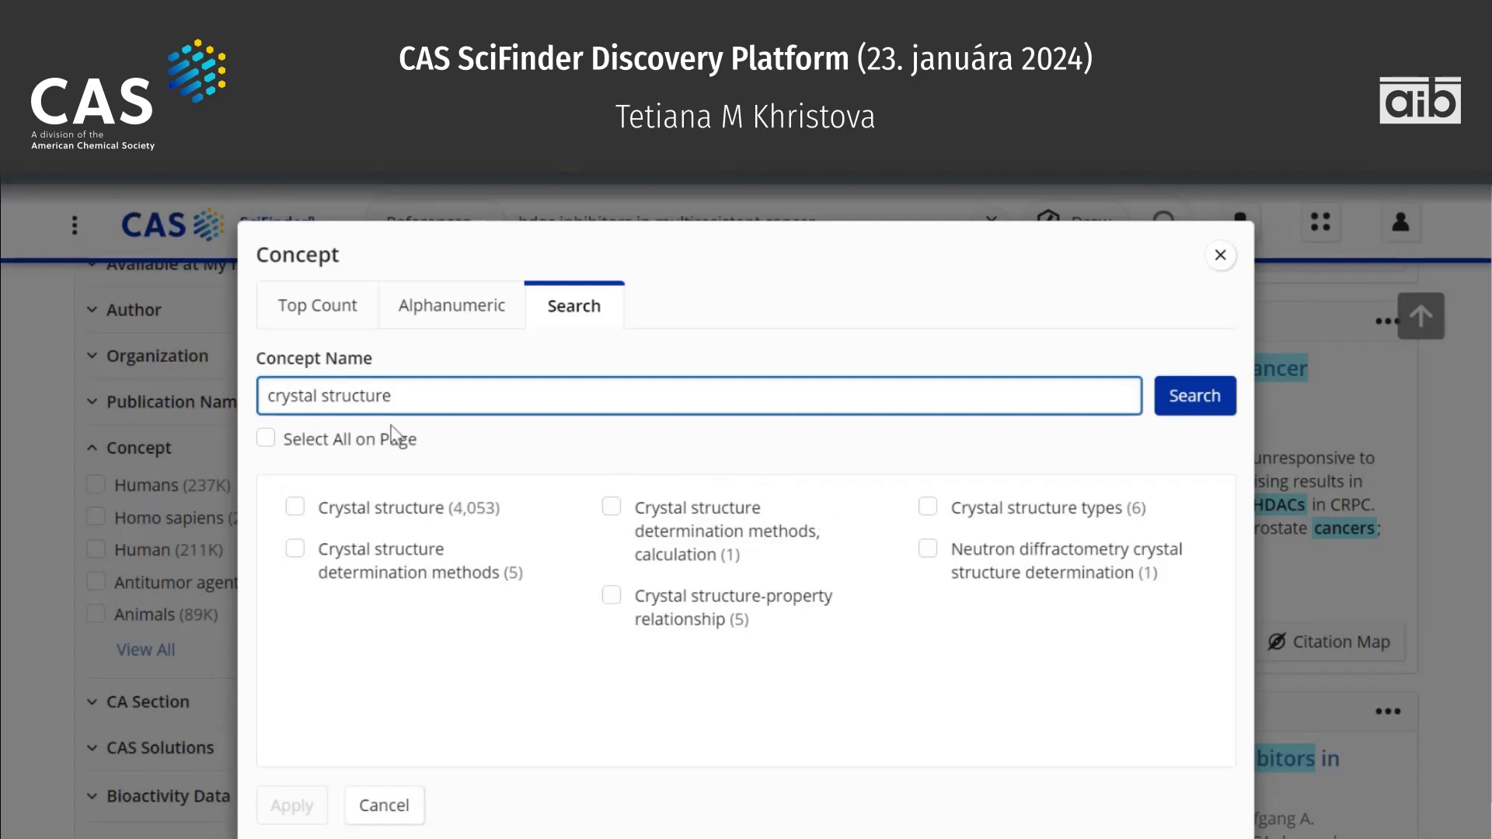
left_click(266, 439)
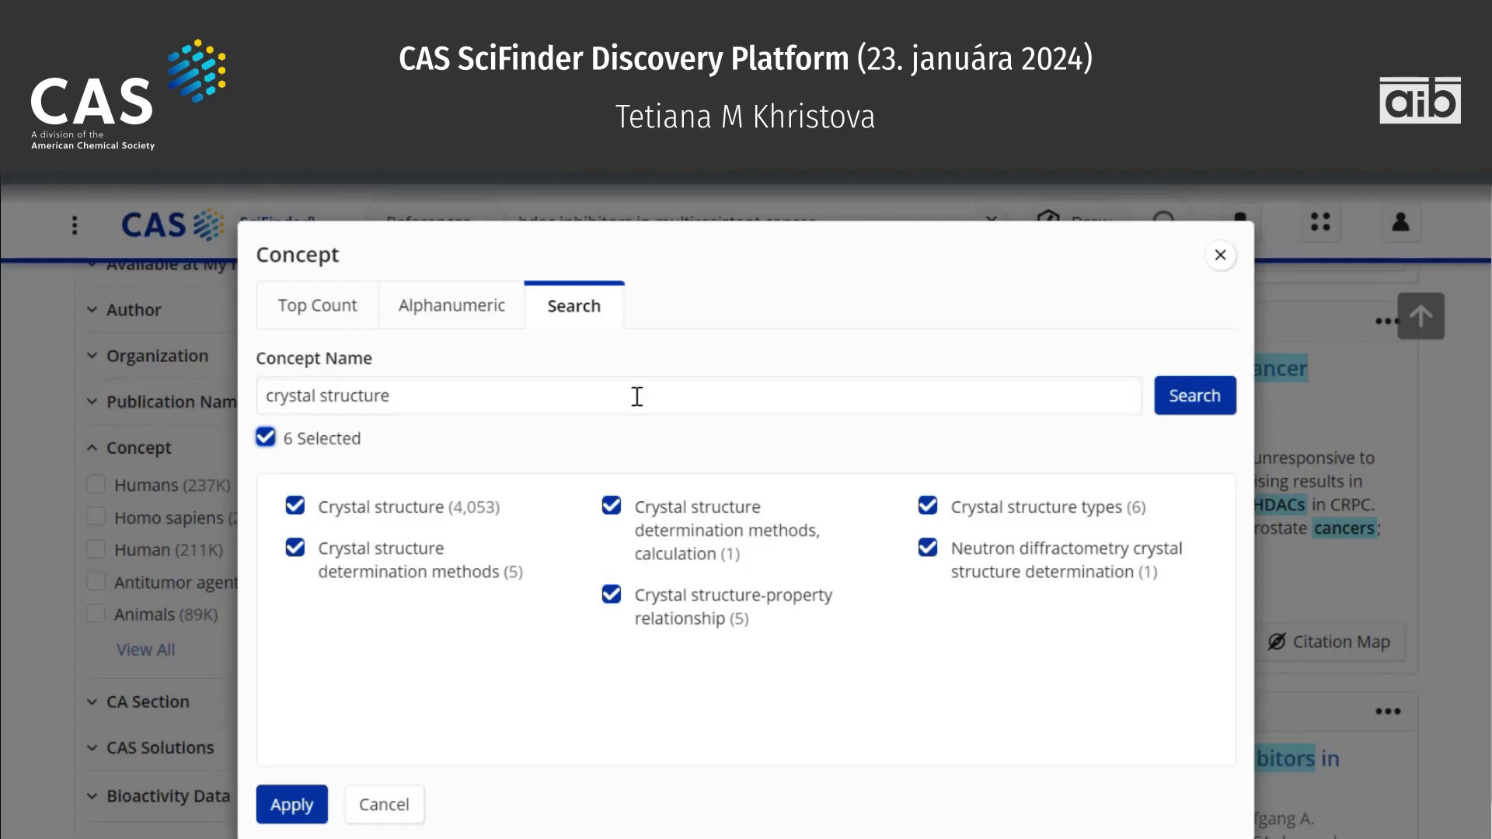
left_click(290, 808)
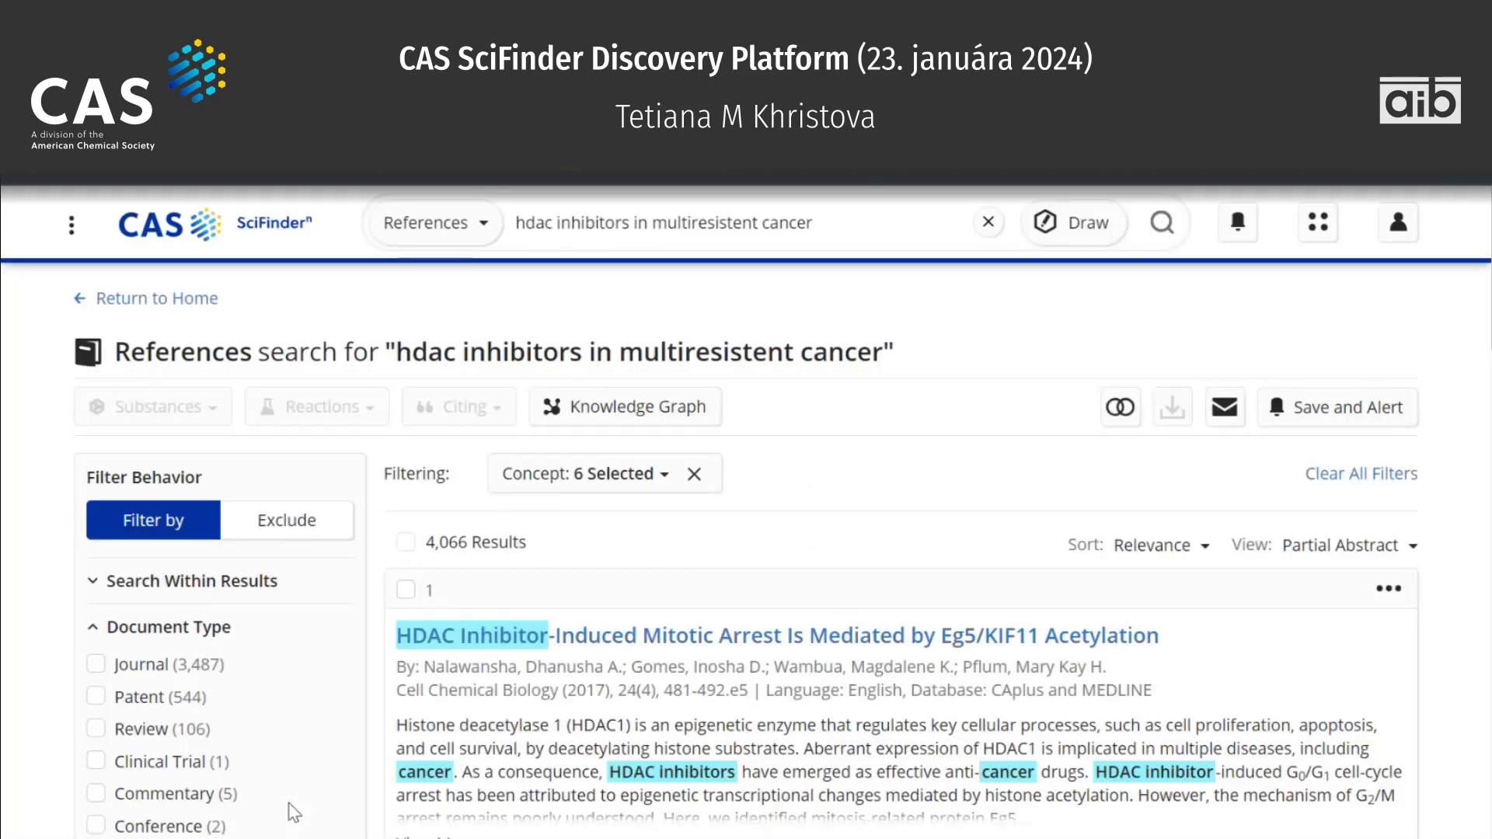
Review the applied Concept filters and show the categories available under the Bioactivity Data filter.
scroll(23, 694, "down", 2)
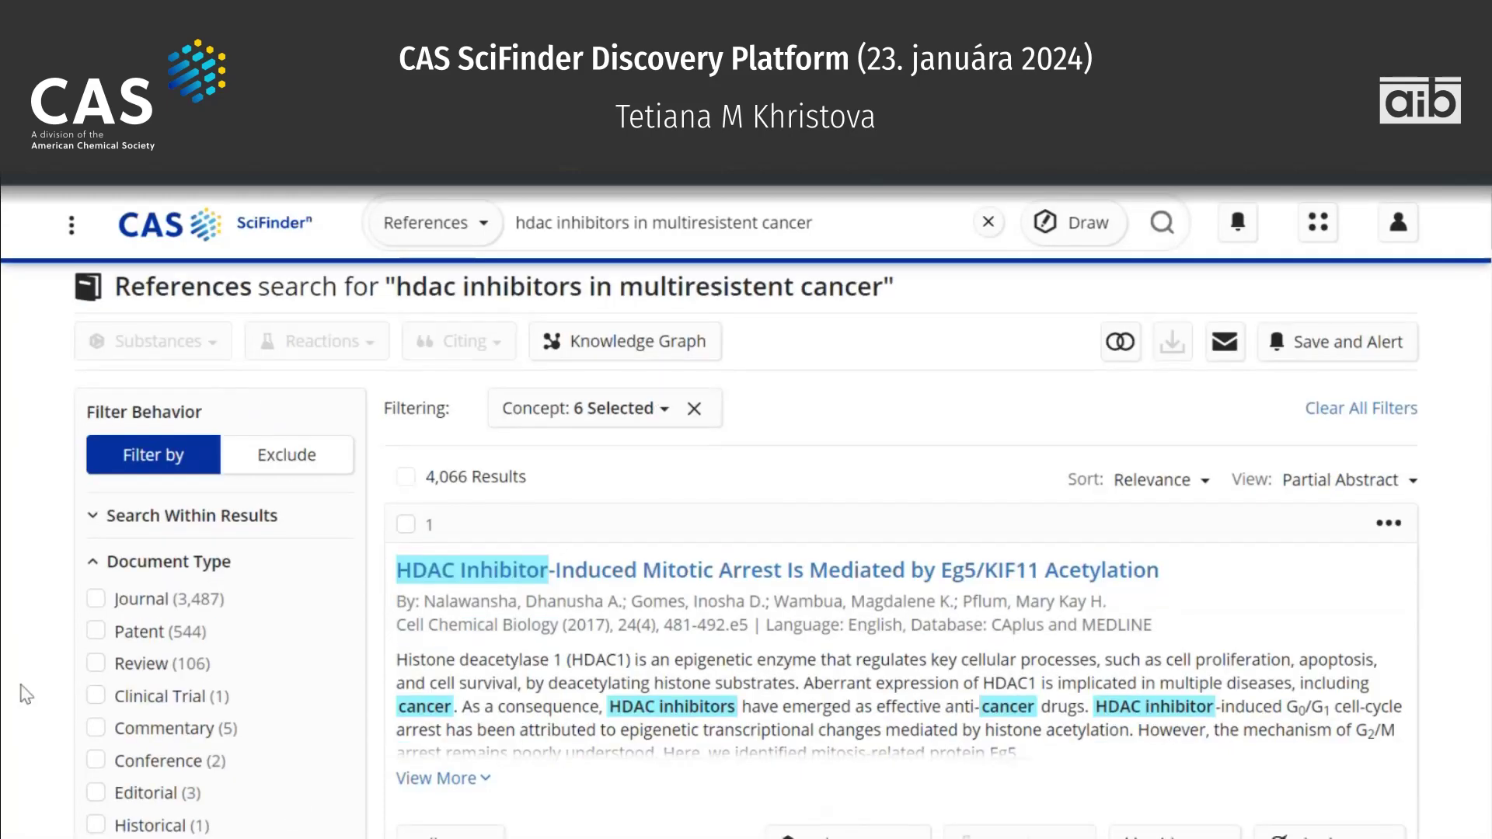
scroll(26, 694, "down", 3)
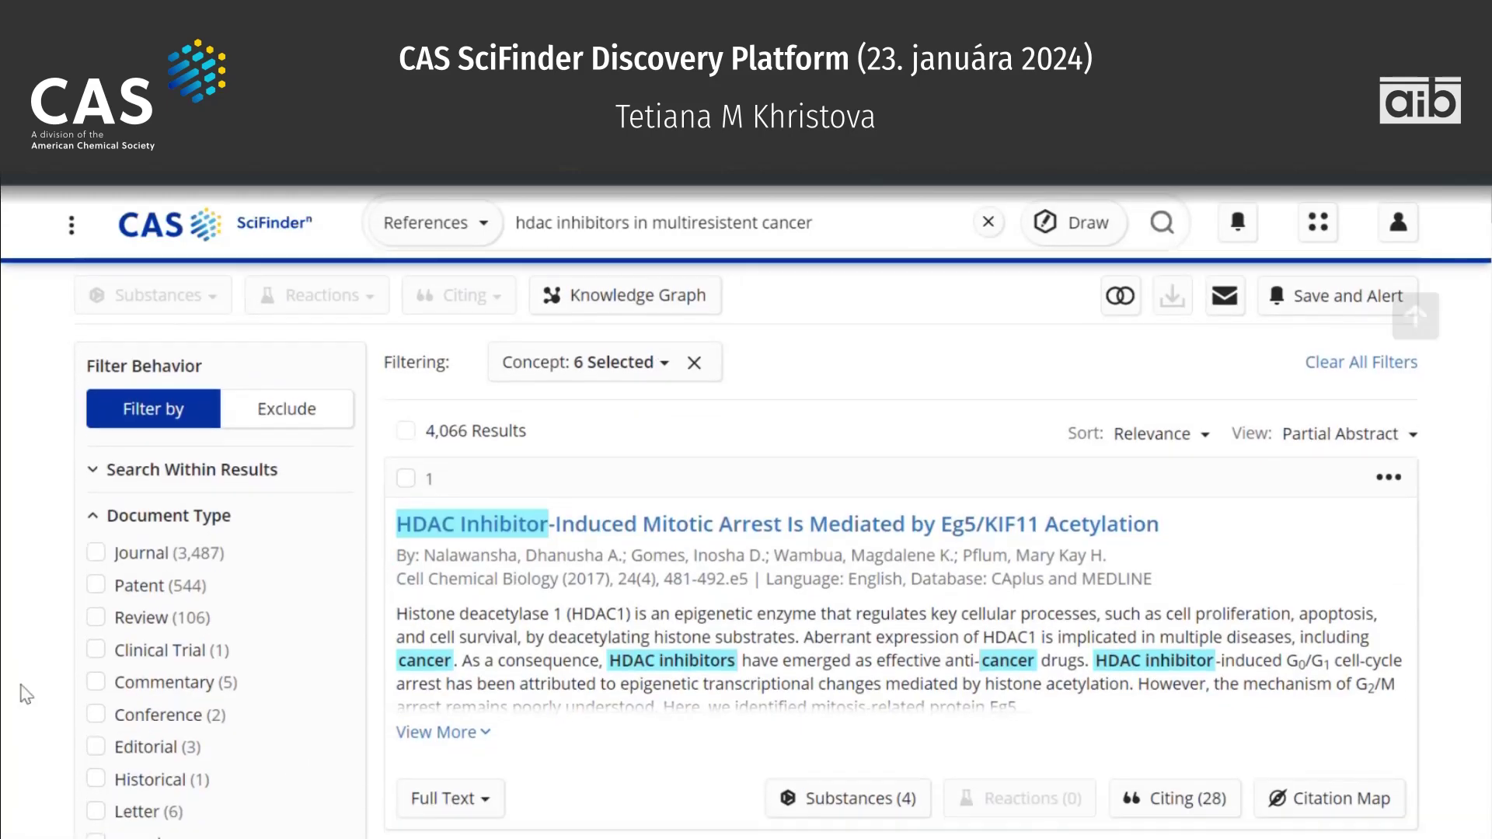
scroll(26, 694, "down", 15)
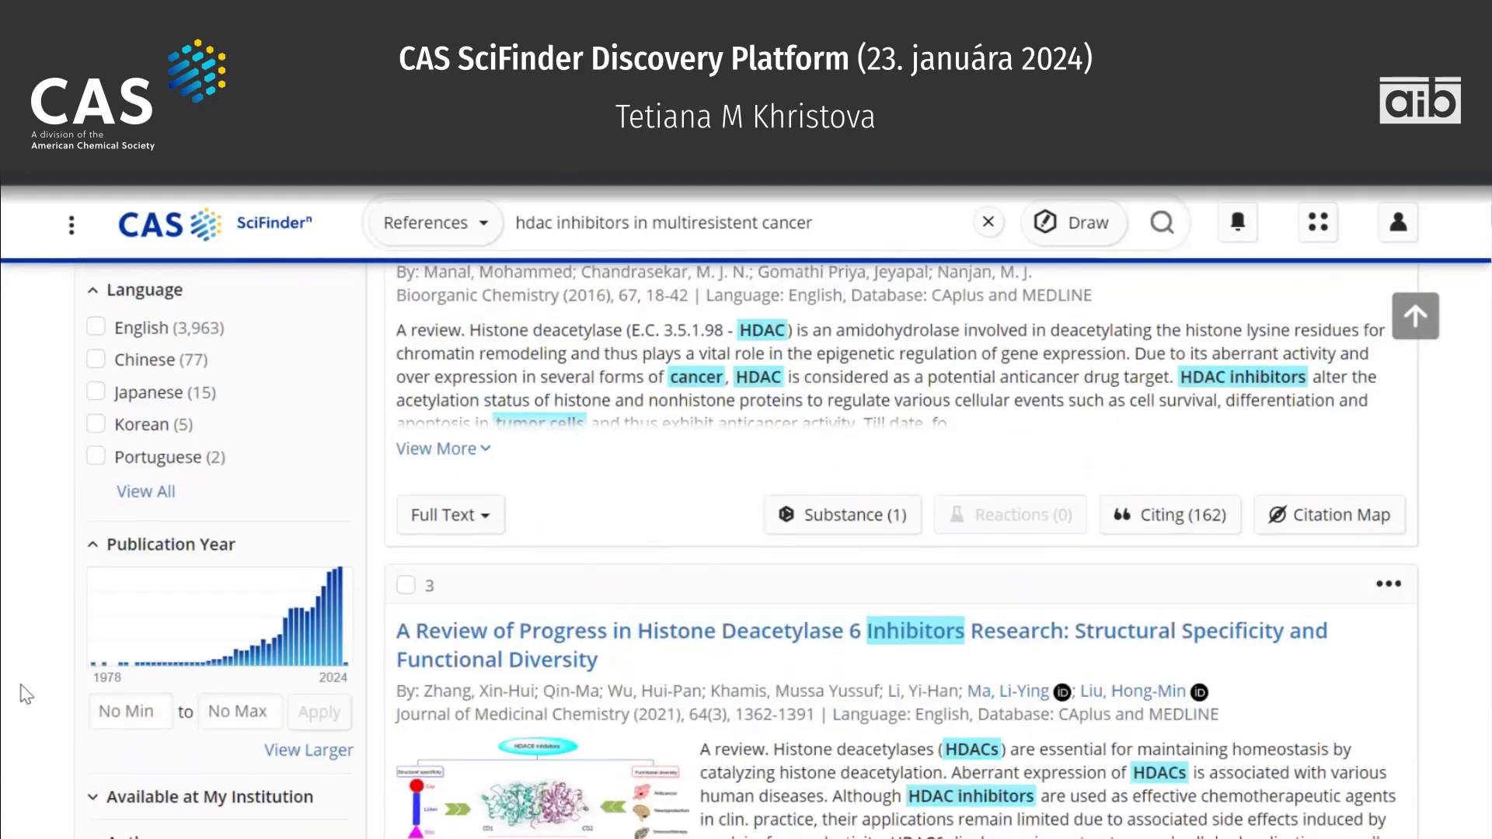
scroll(26, 694, "down", 13)
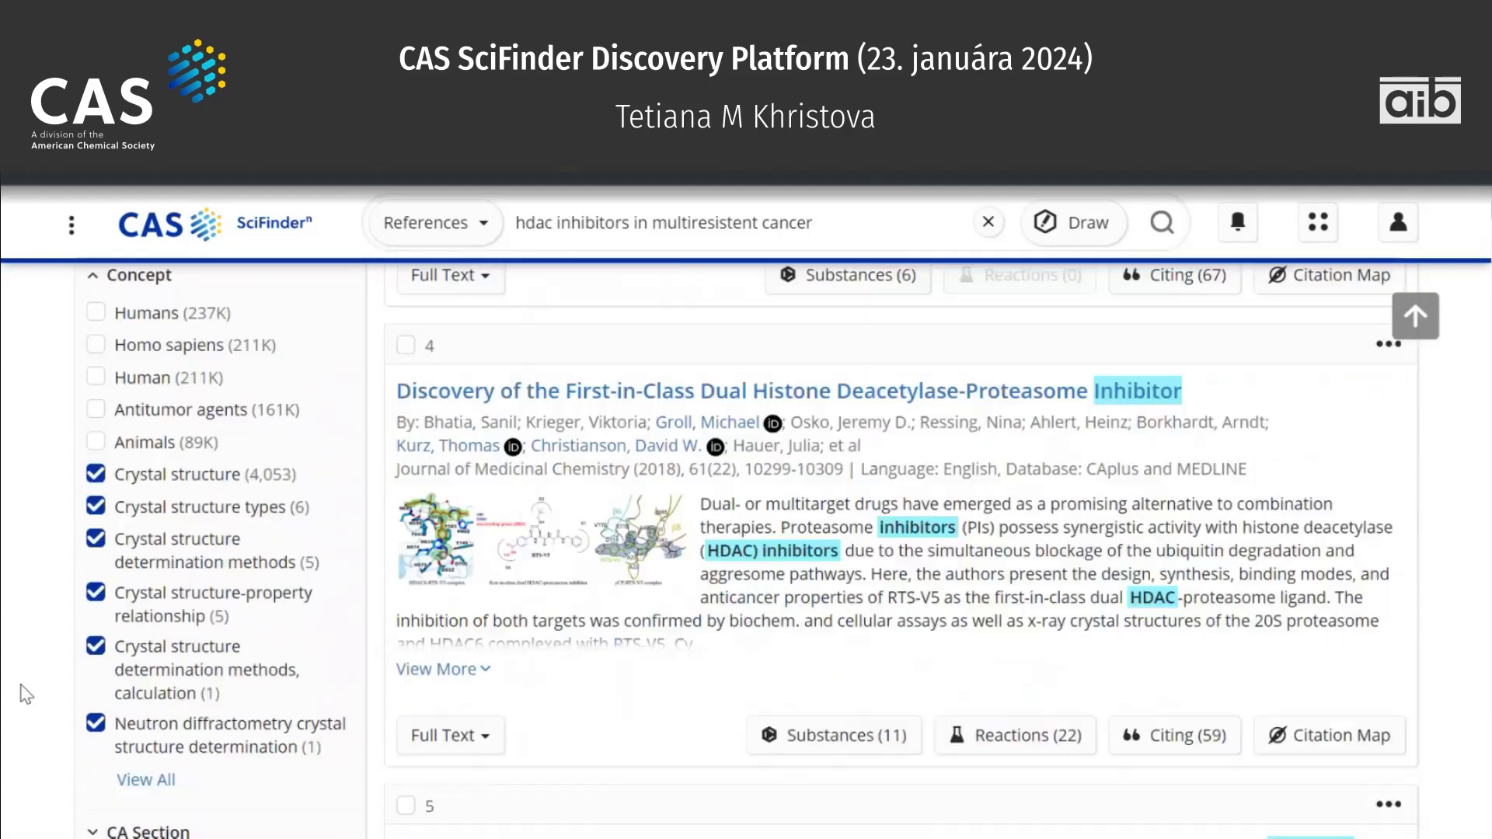
scroll(25, 694, "down", 2)
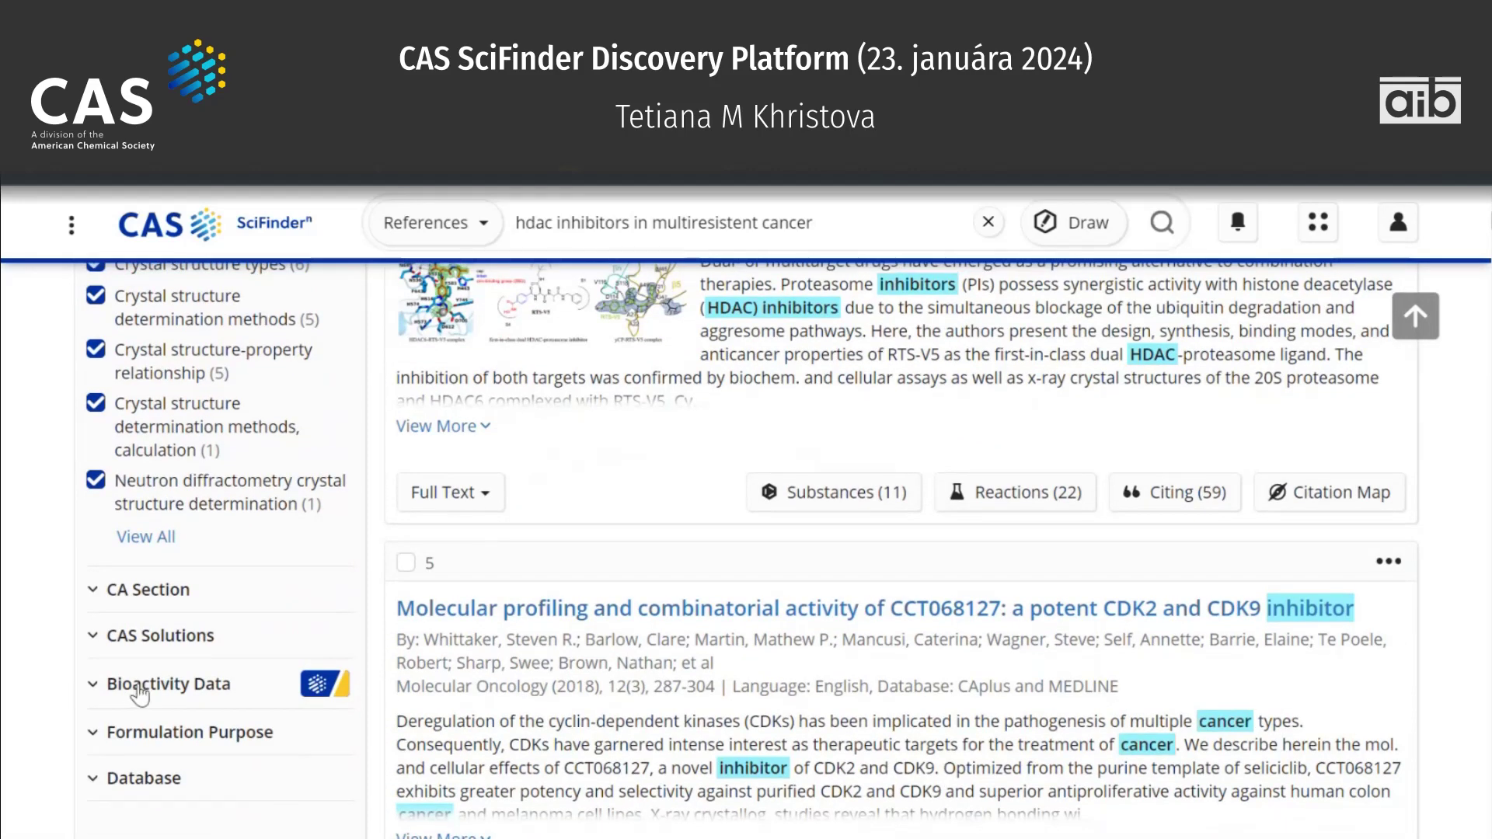
left_click(140, 691)
scroll(31, 664, "down", 2)
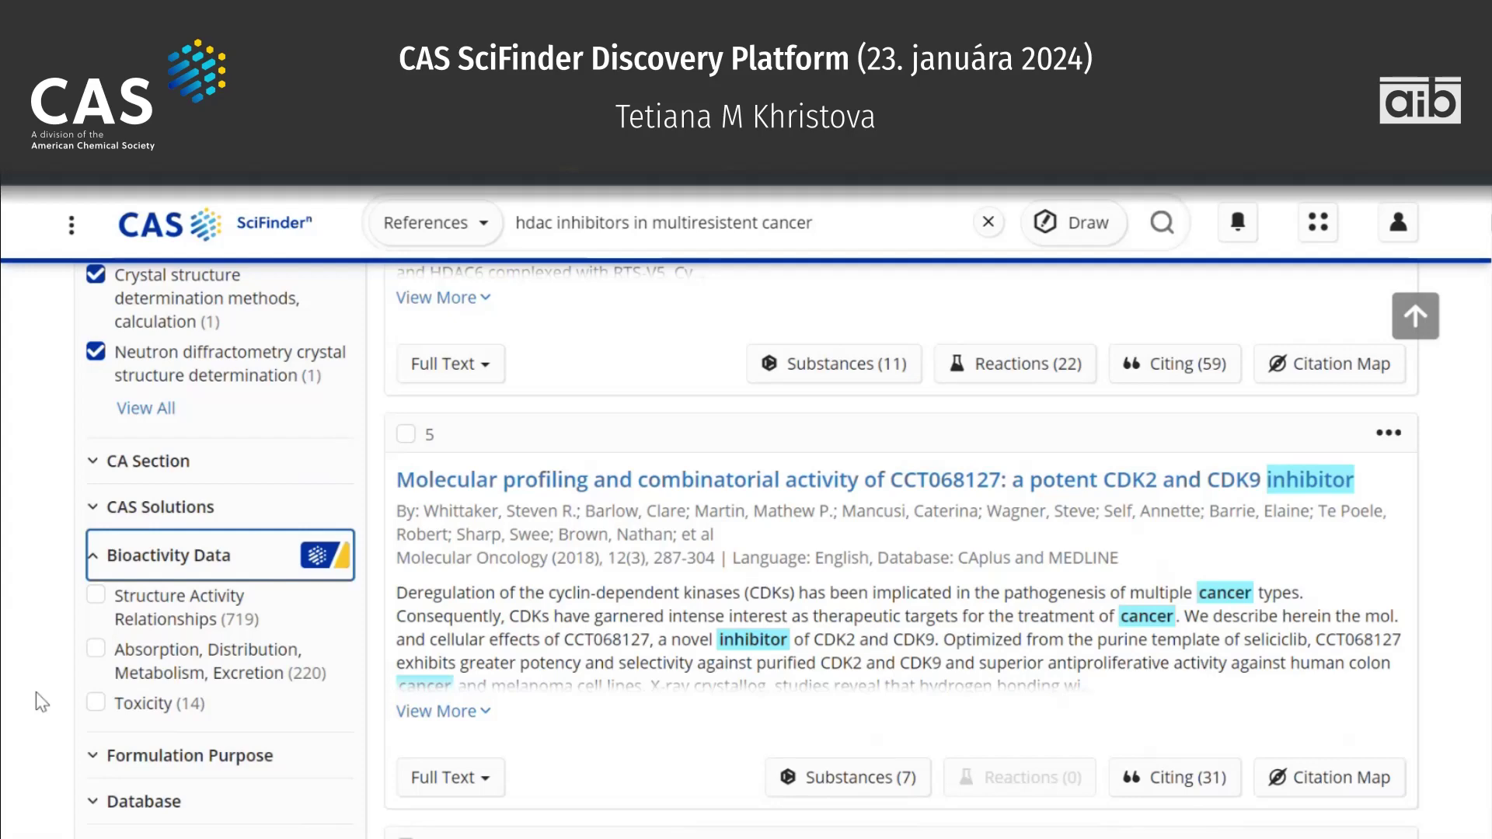
Refine the filtered references by searching within the results for "neoplasm".
scroll(36, 691, "up", 15)
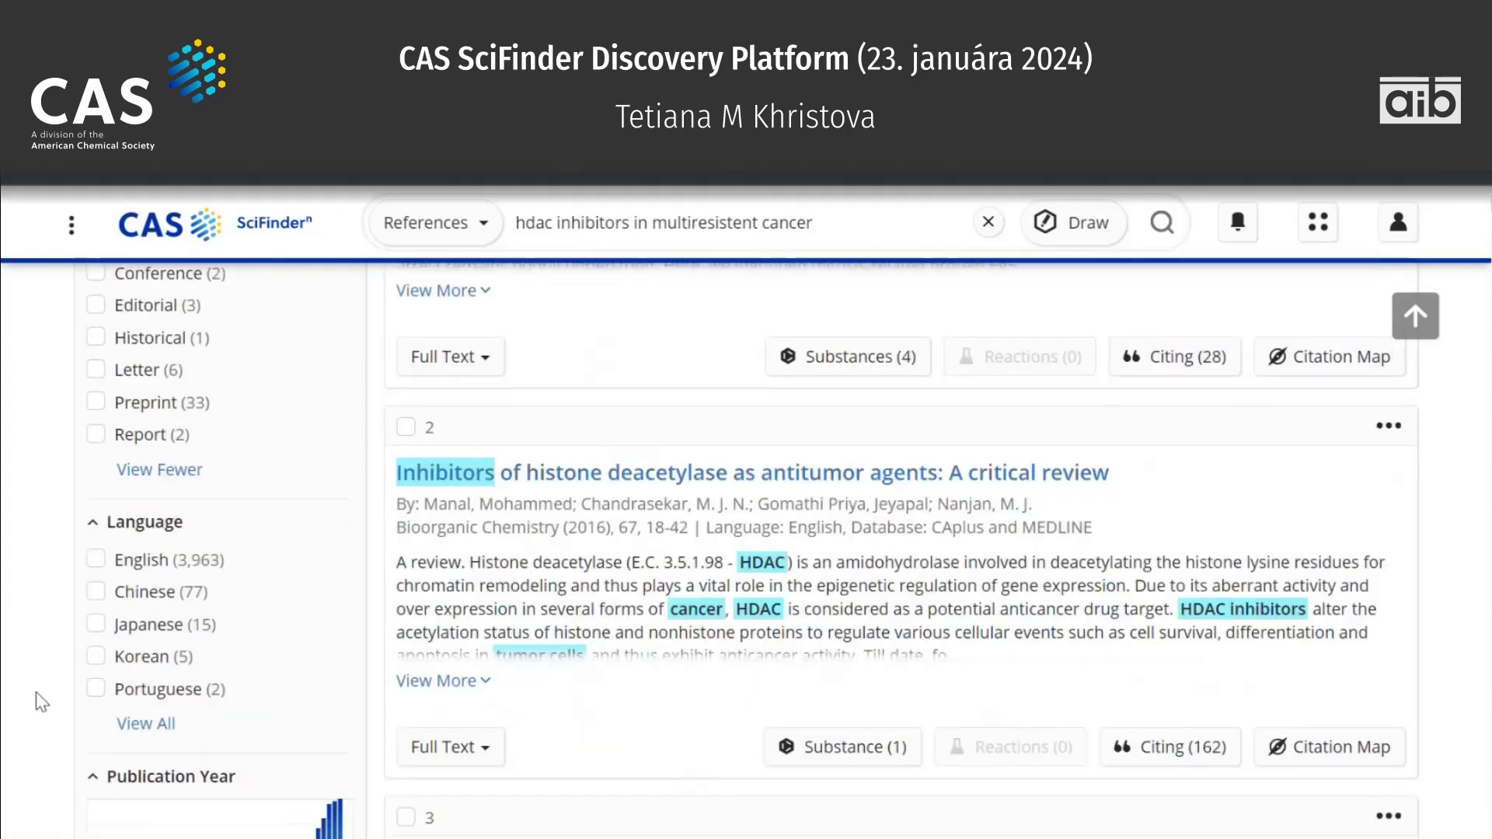
scroll(36, 692, "up", 5)
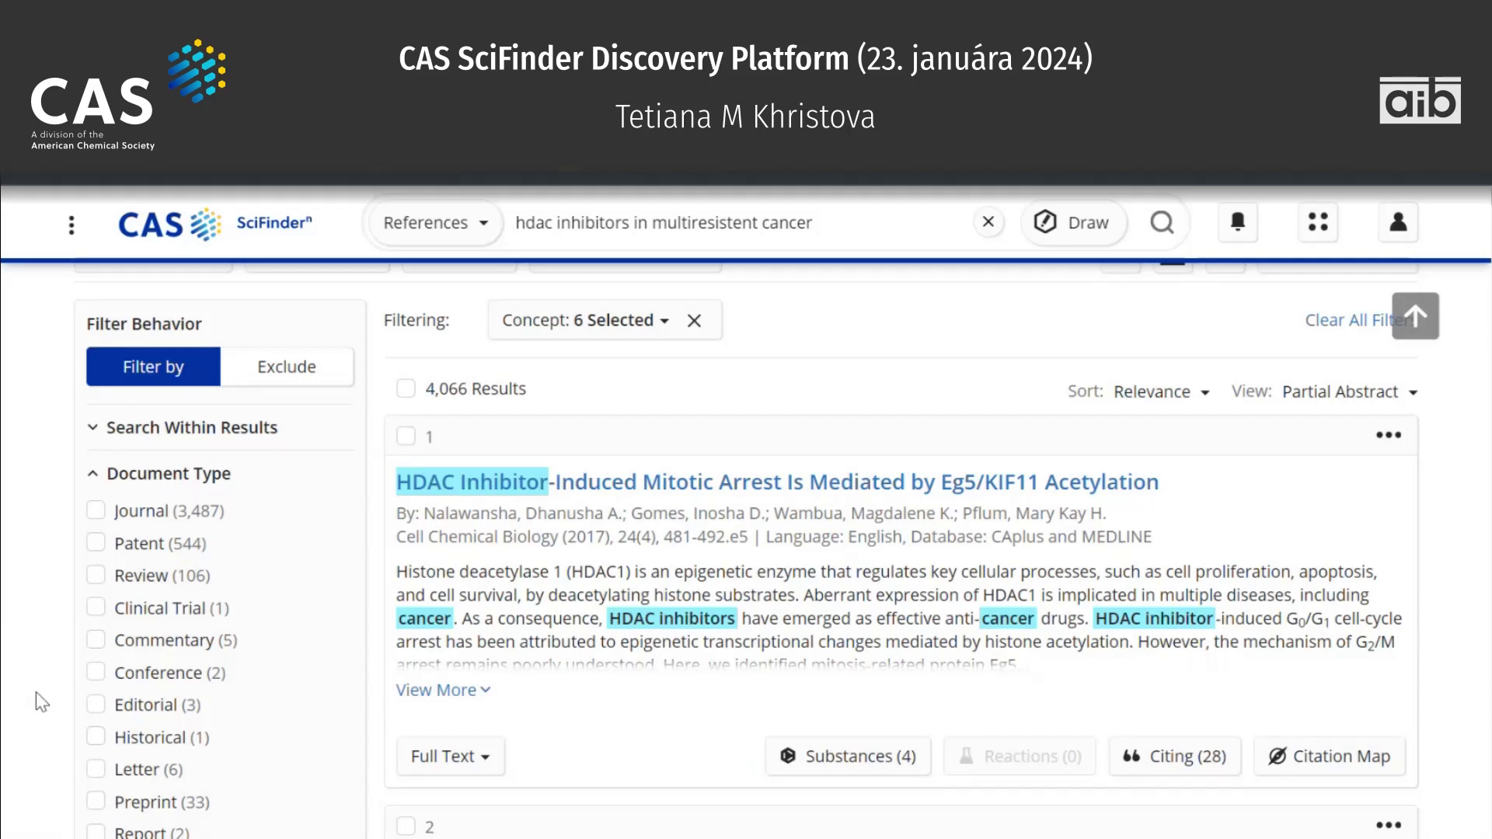
left_click(245, 429)
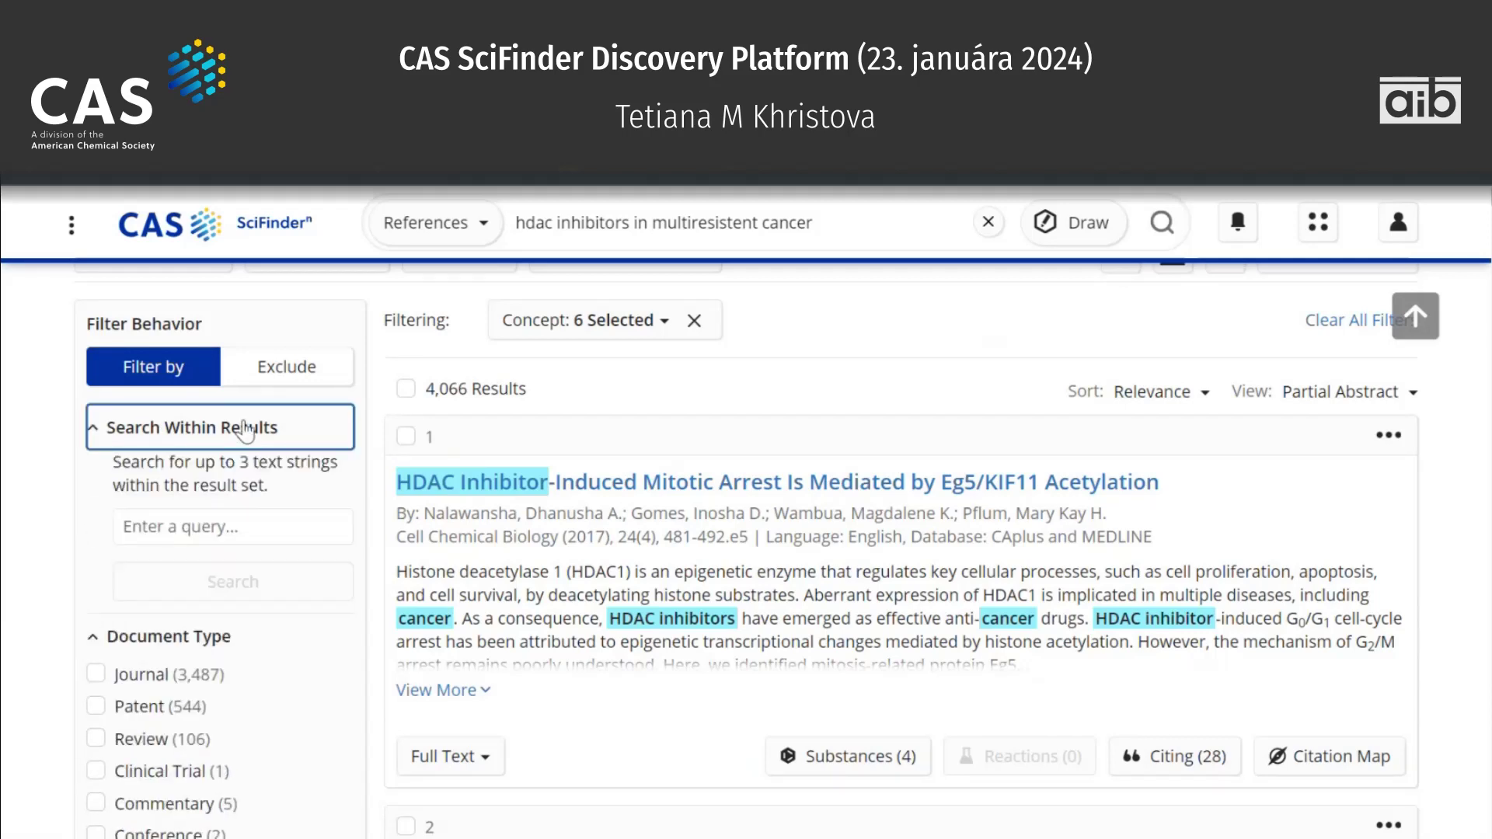
left_click(224, 519)
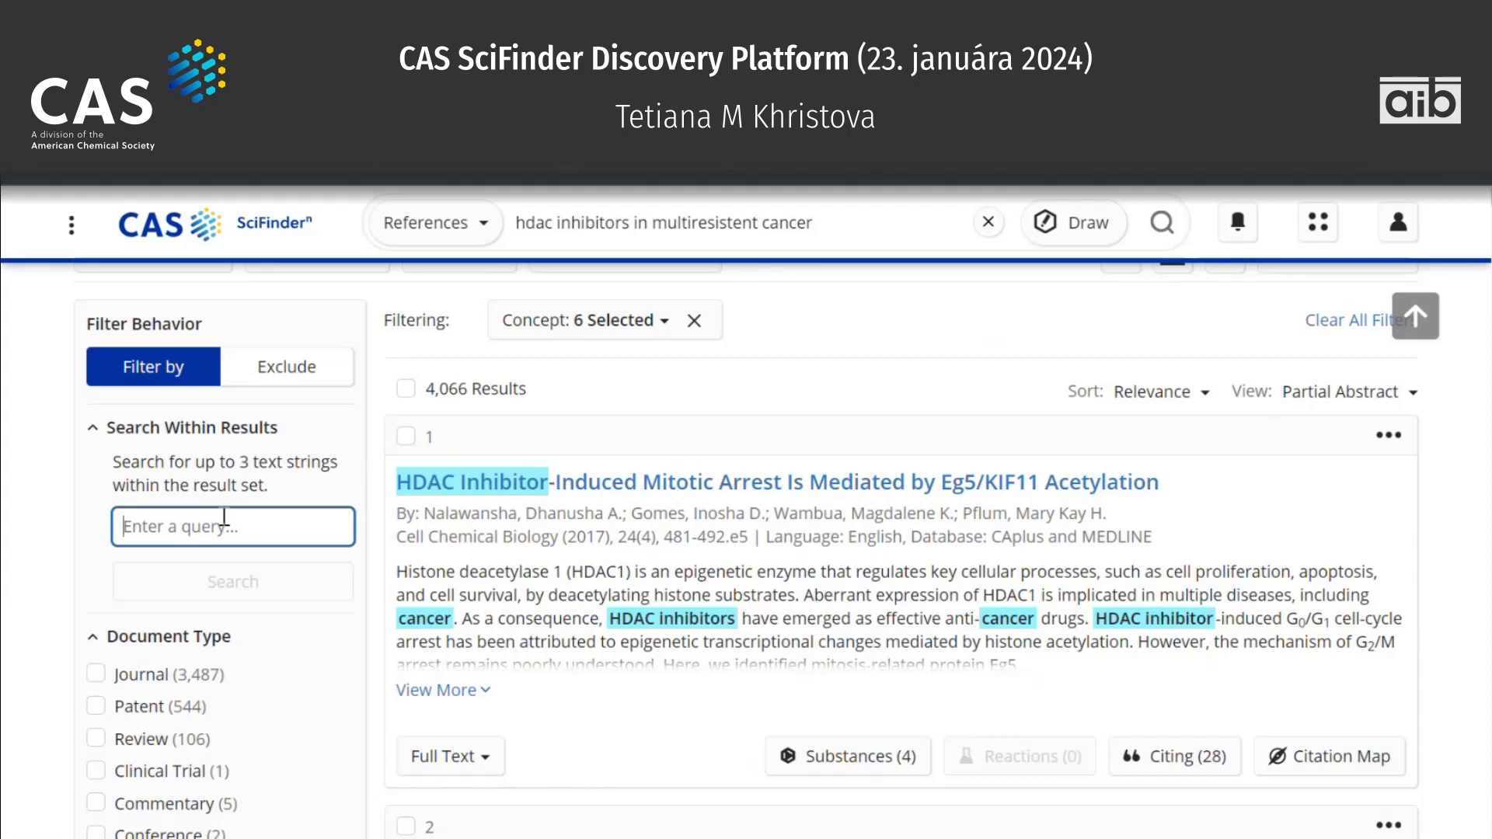
type("ne")
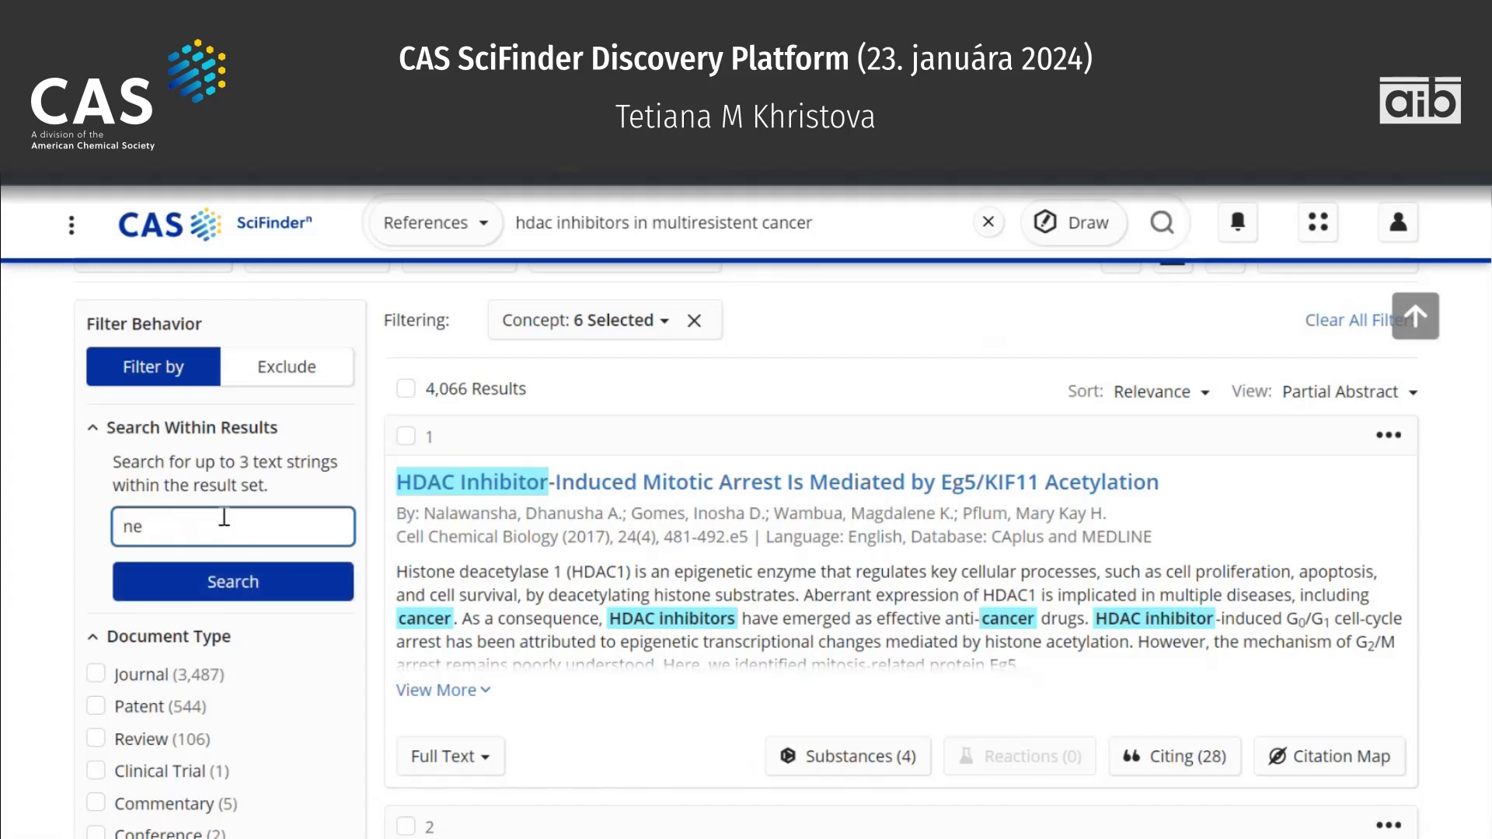
type("oplasm")
left_click(250, 588)
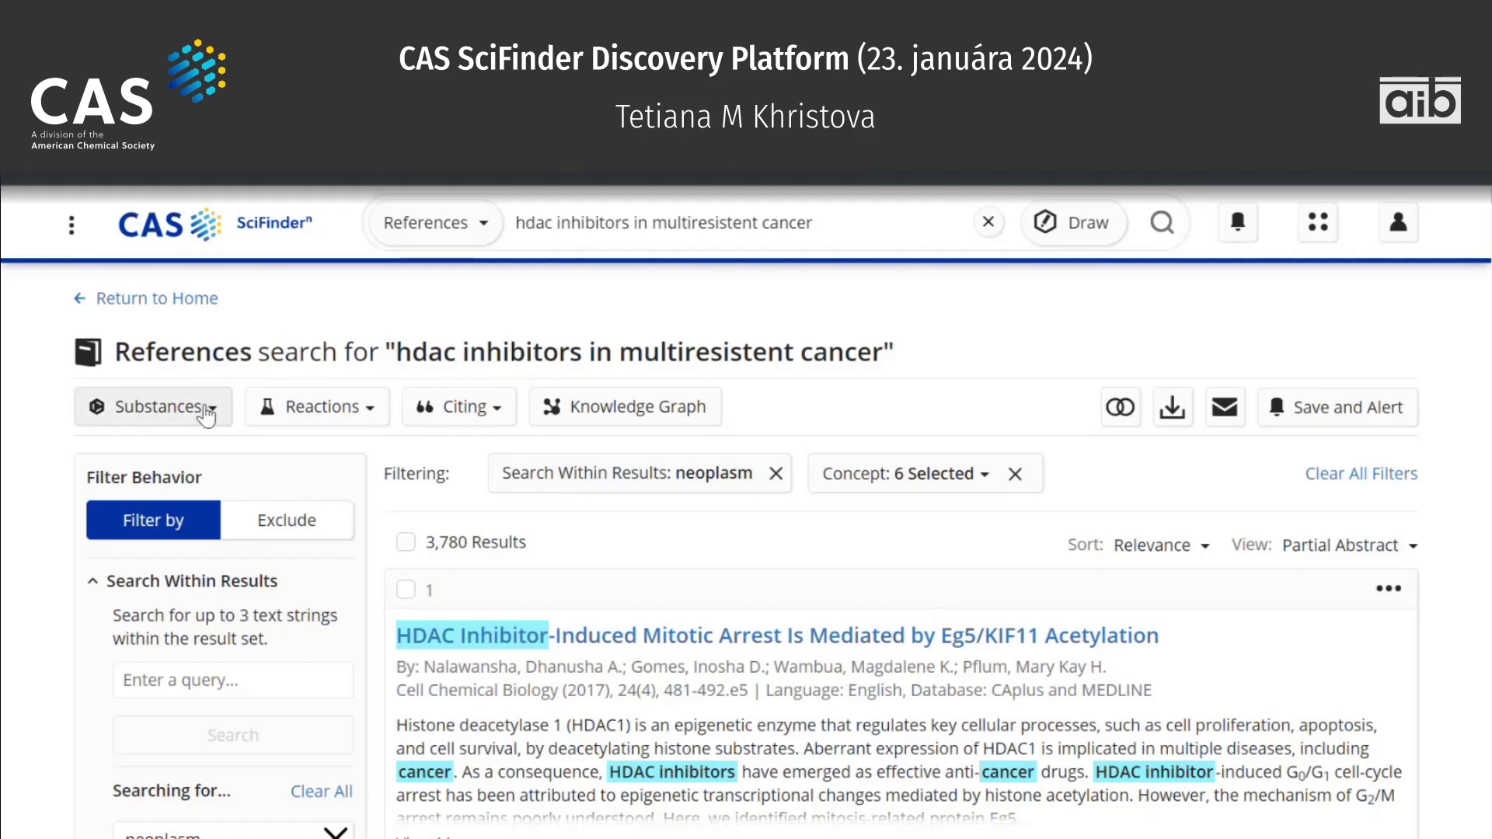
Get the substances for all the reference results, look over the substance list, and return to the references results.
left_click(207, 411)
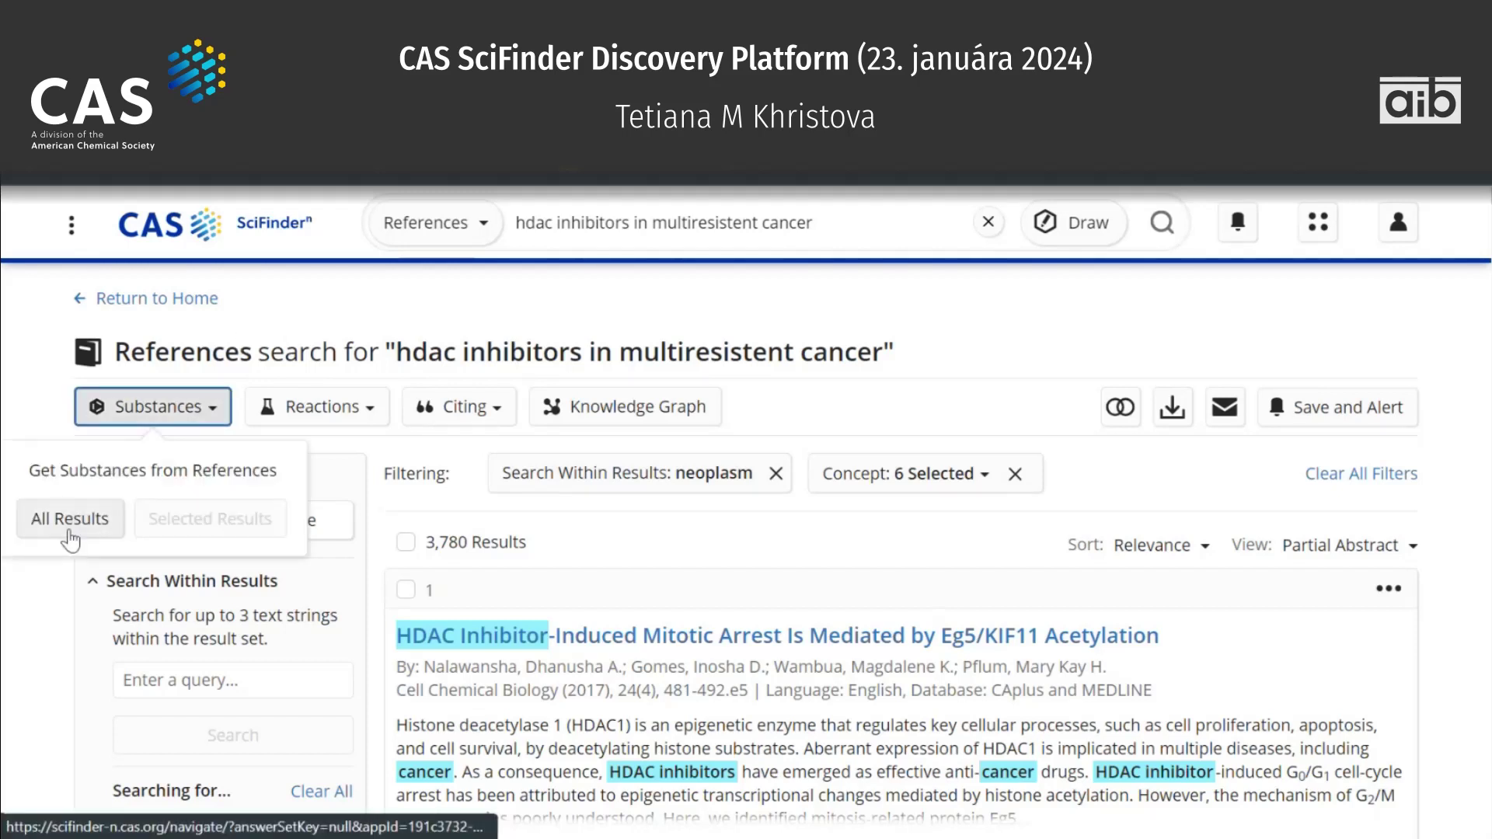
right_click(66, 522)
left_click(228, 226)
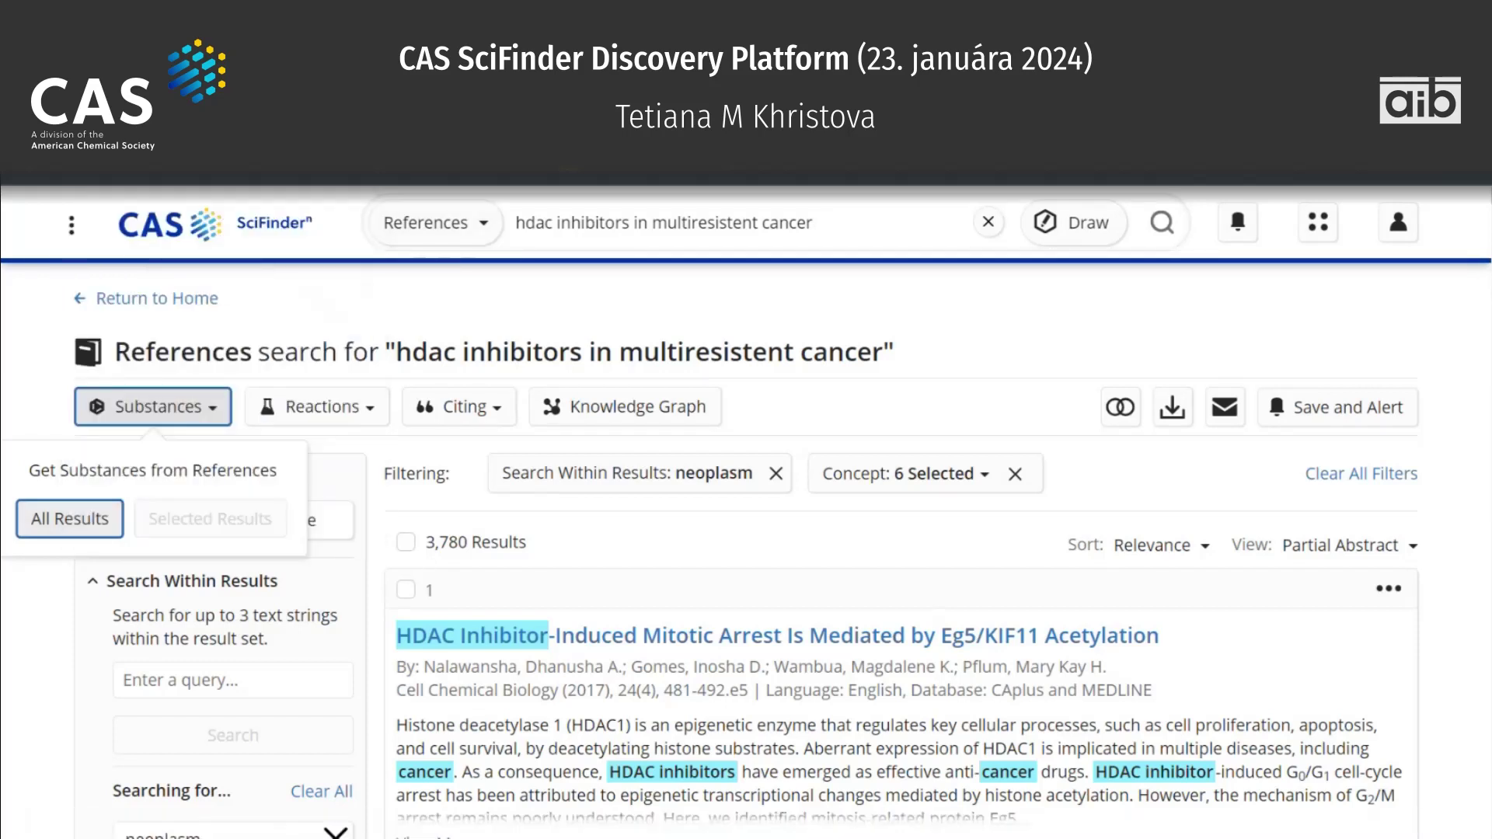
left_click(70, 519)
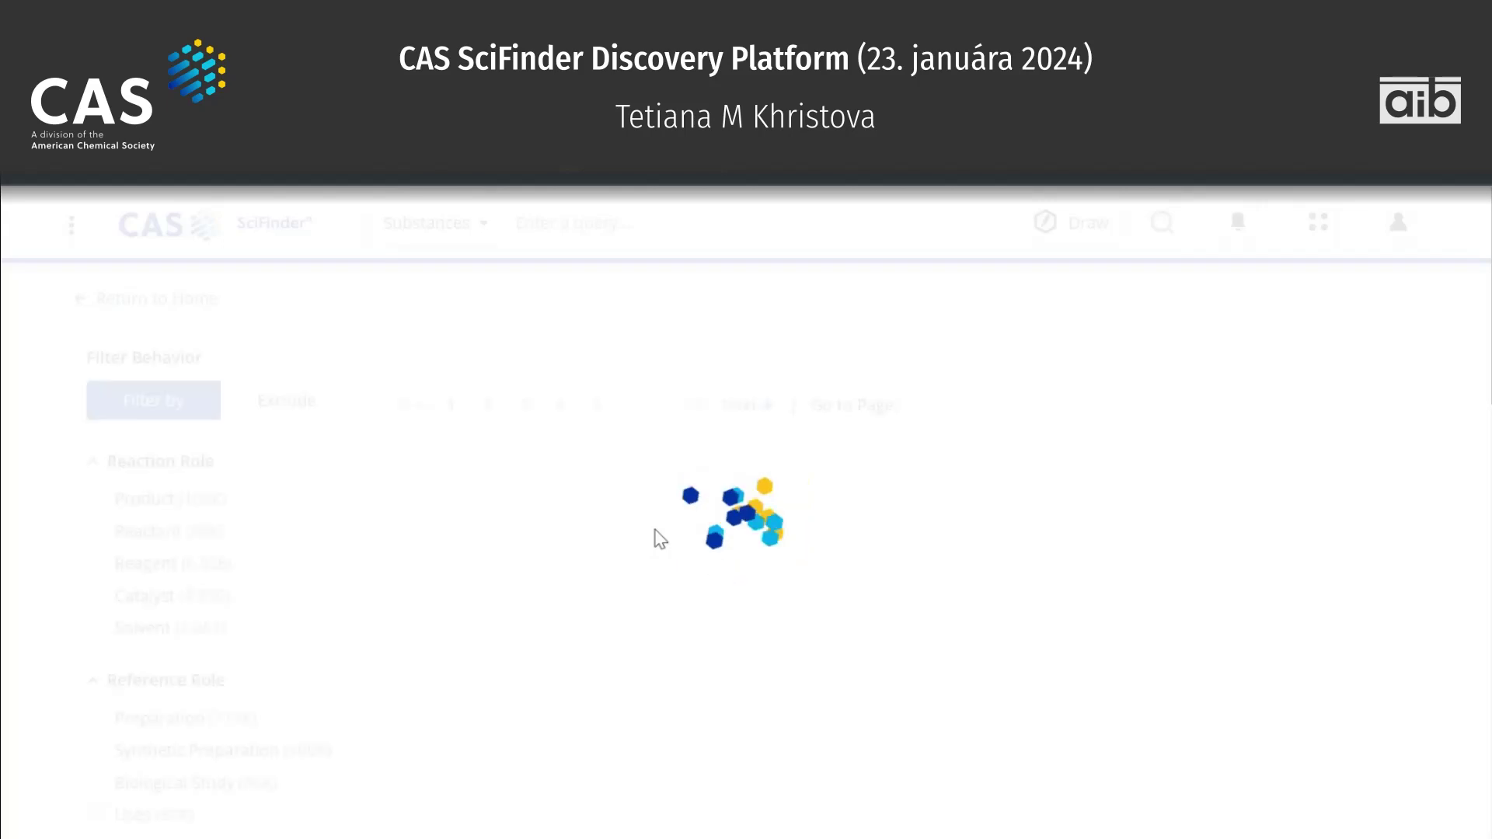
scroll(659, 539, "down", 2)
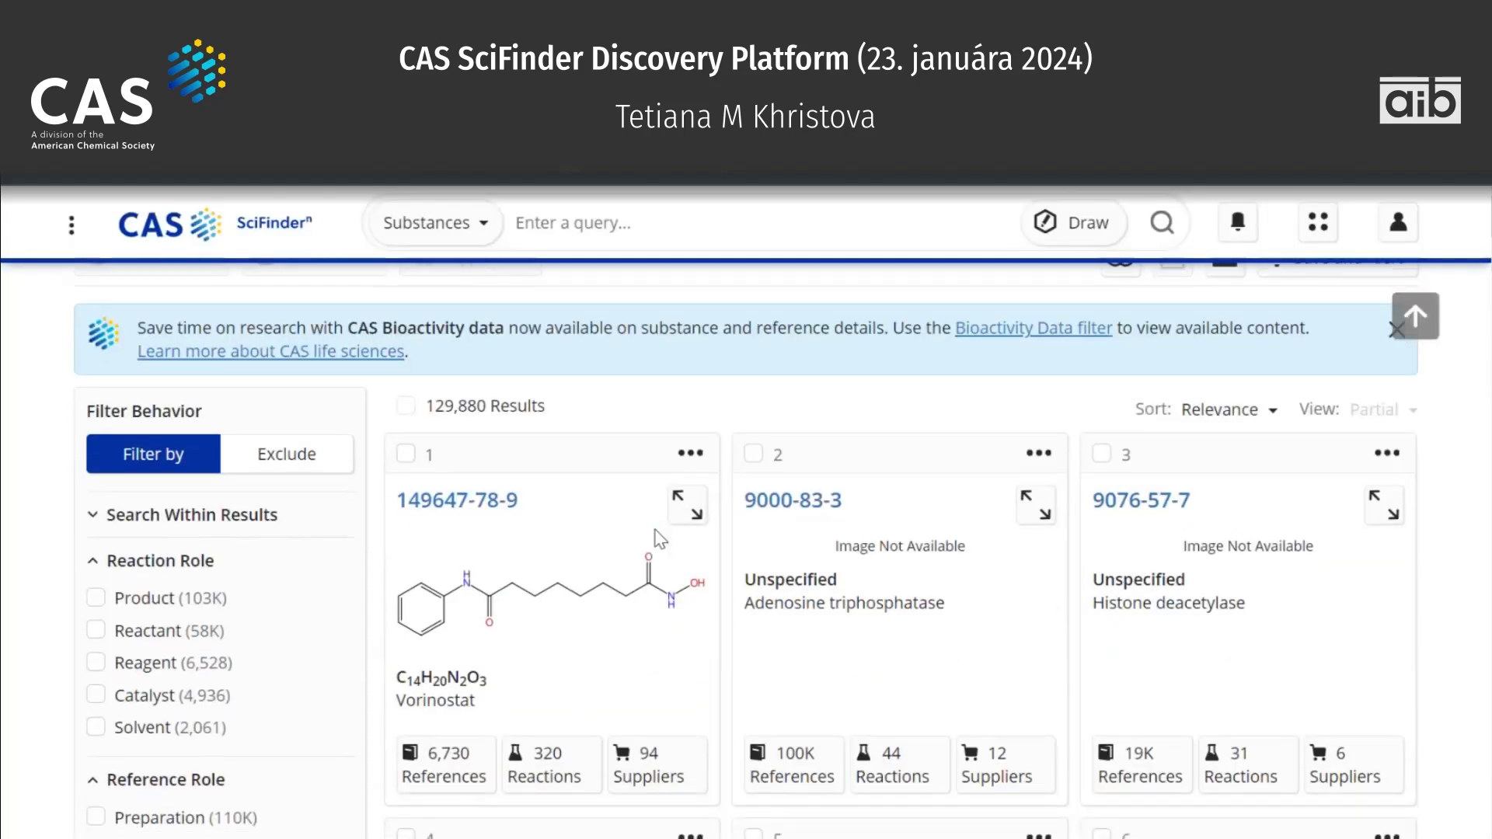
scroll(657, 442, "up", 2)
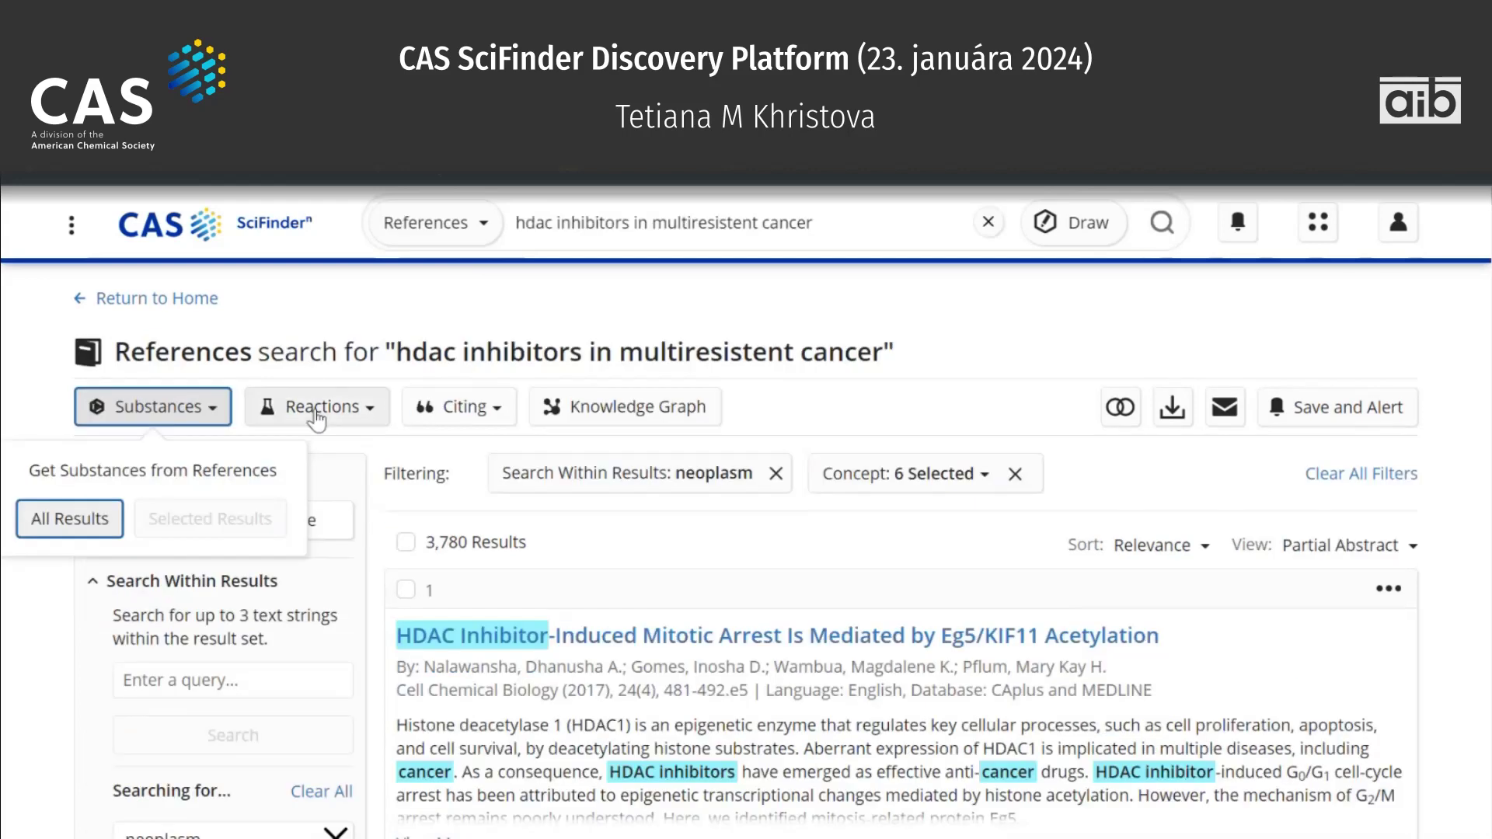
left_click(995, 280)
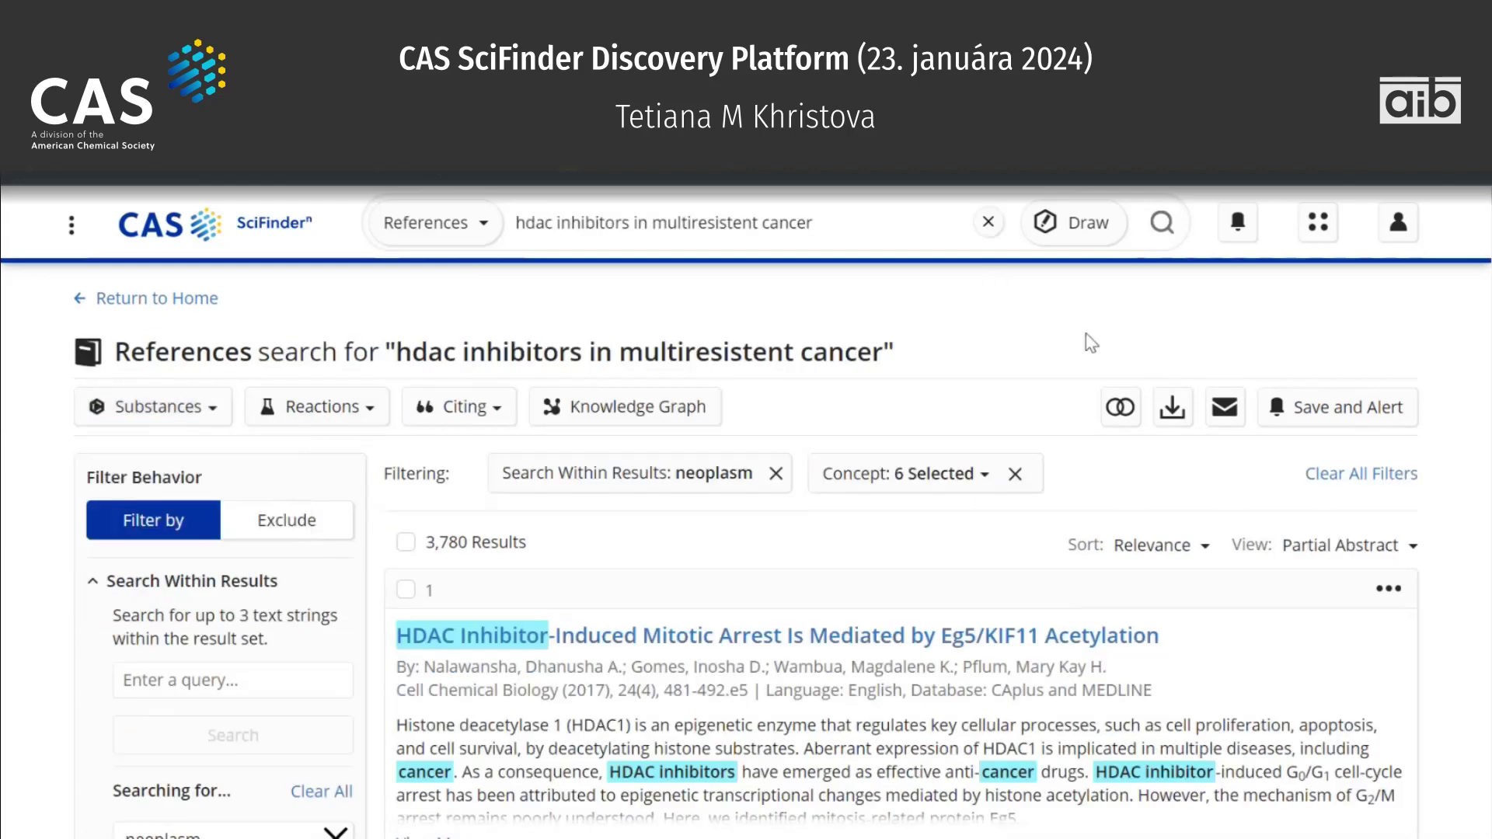
Check the download options for the reference results and the form for sharing them through CAS SciFinder, leaving both without submitting.
left_click(1175, 413)
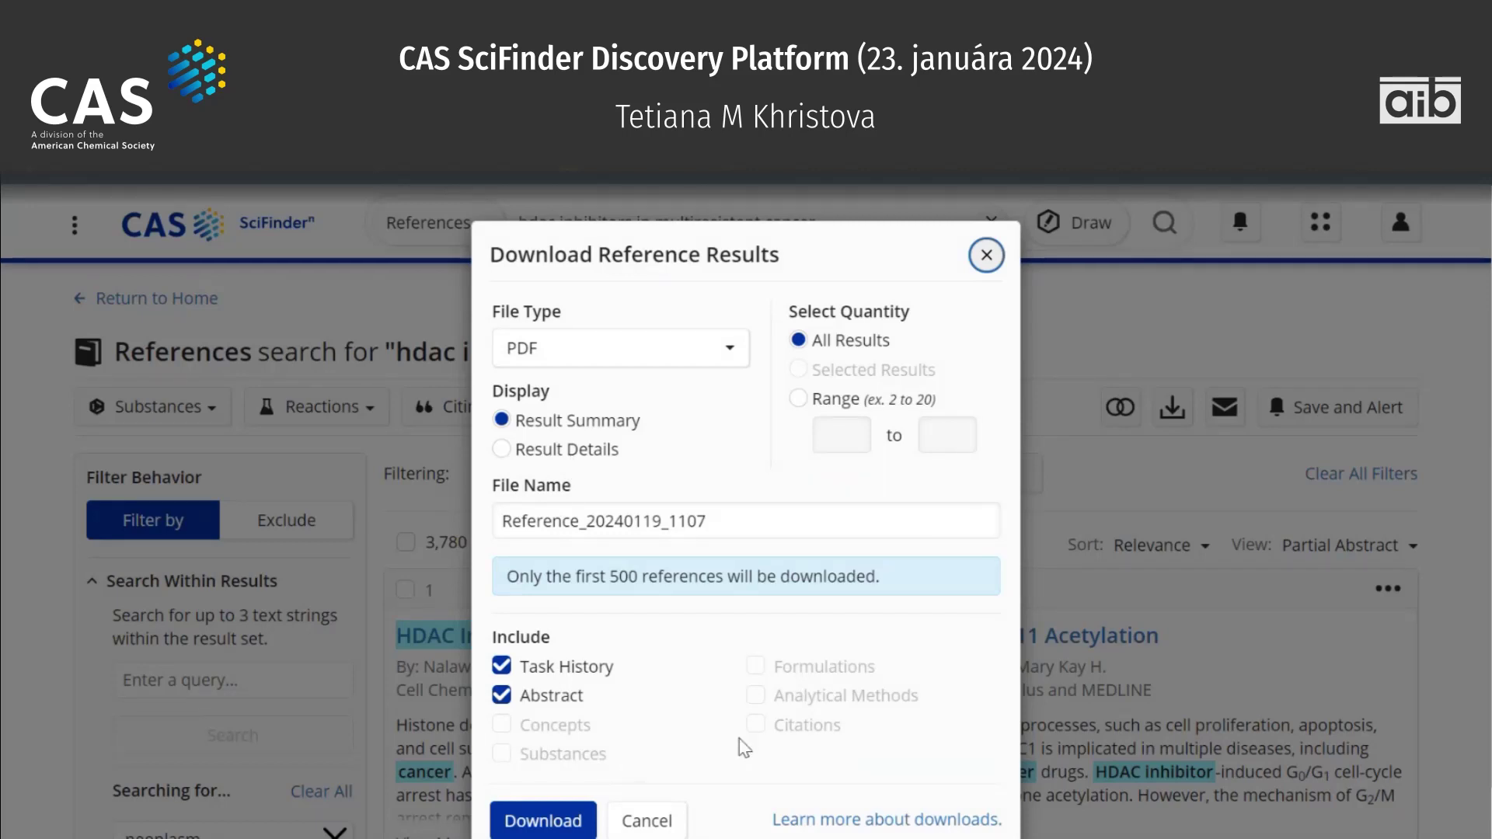
left_click(986, 255)
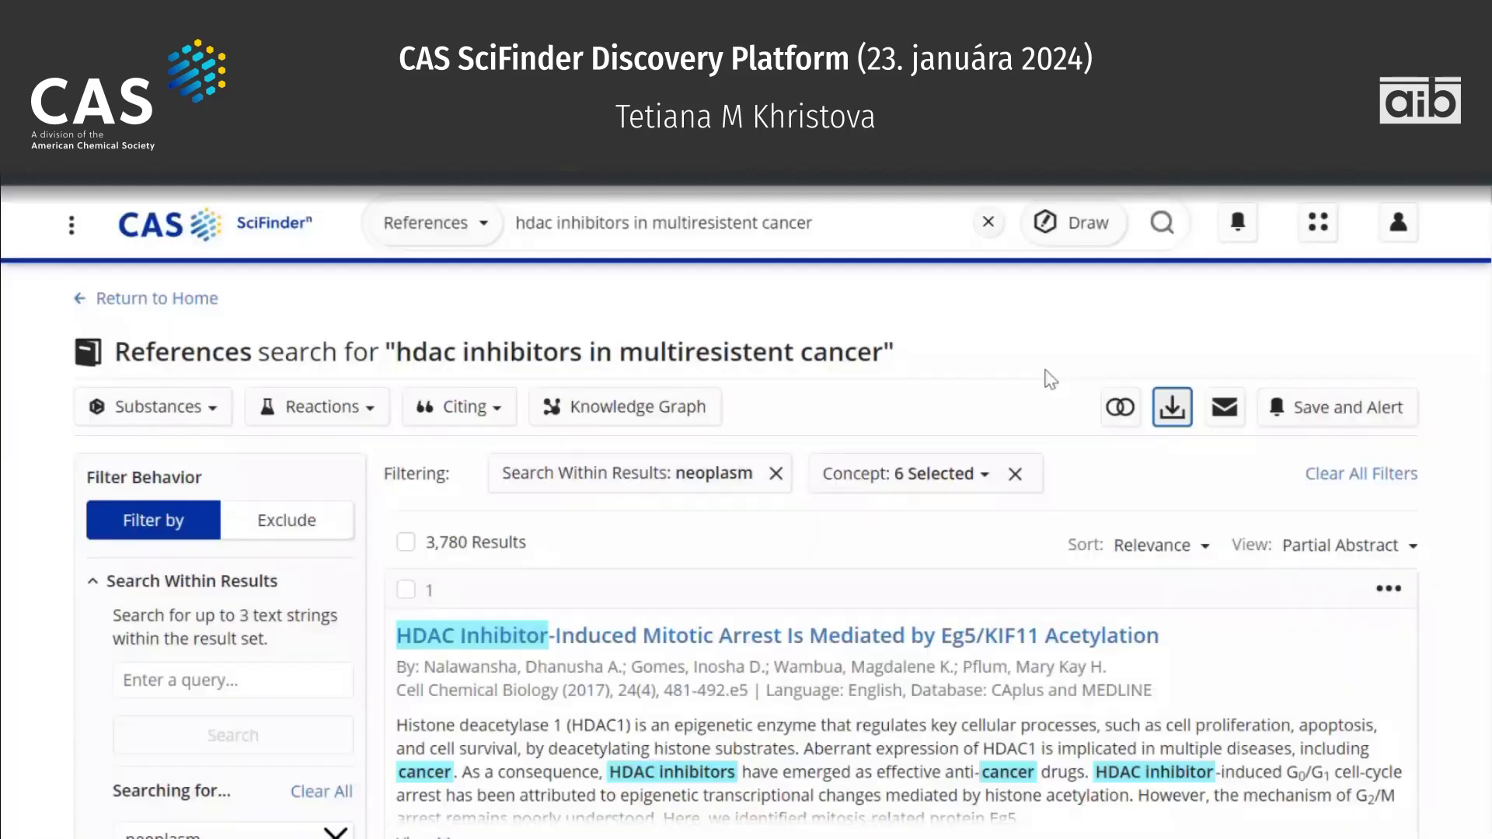
scroll(1045, 379, "down", 1)
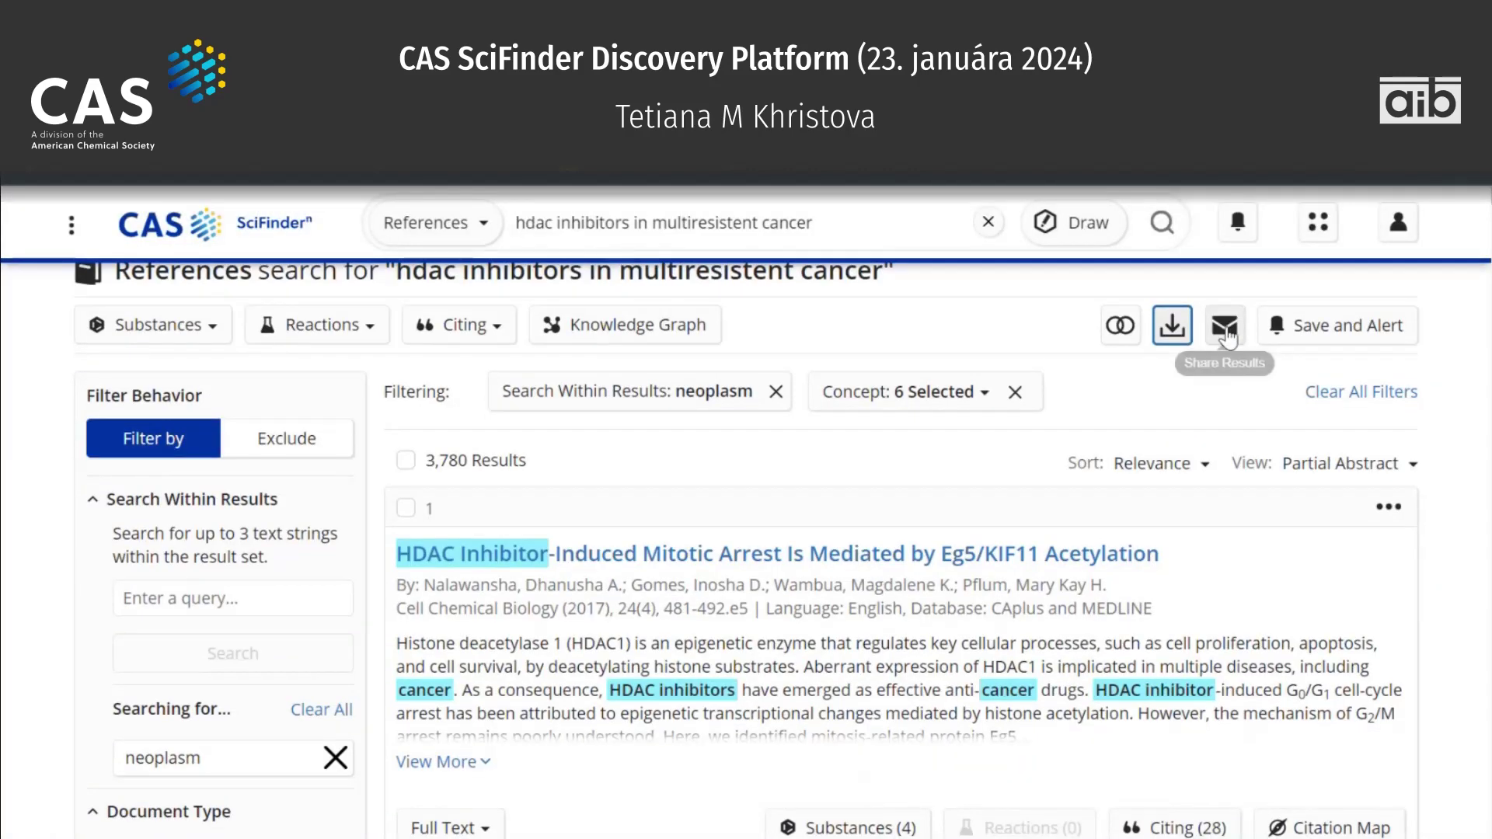
left_click(1225, 330)
scroll(1226, 334, "down", 1)
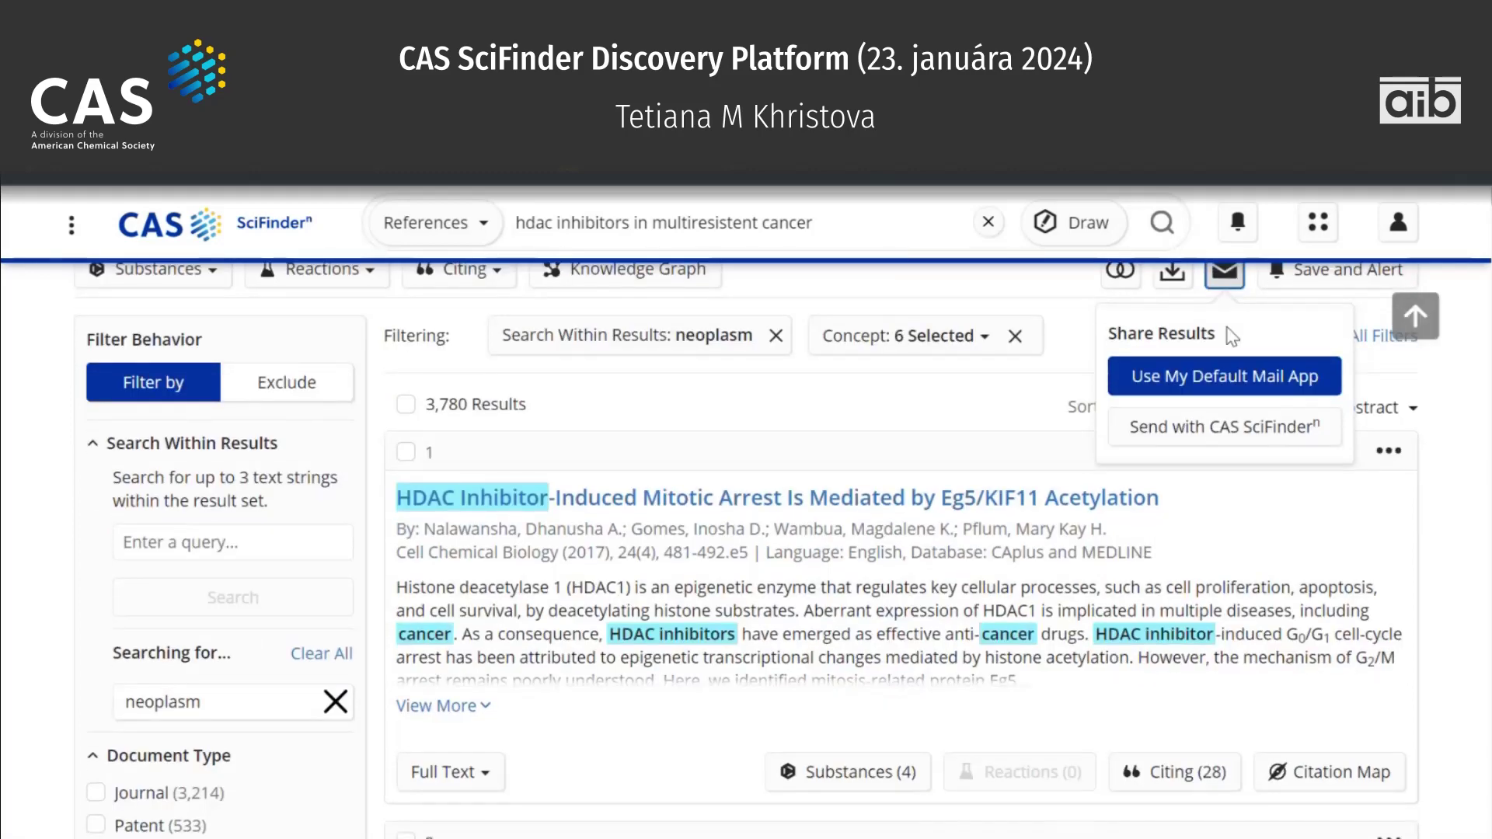
left_click(1136, 430)
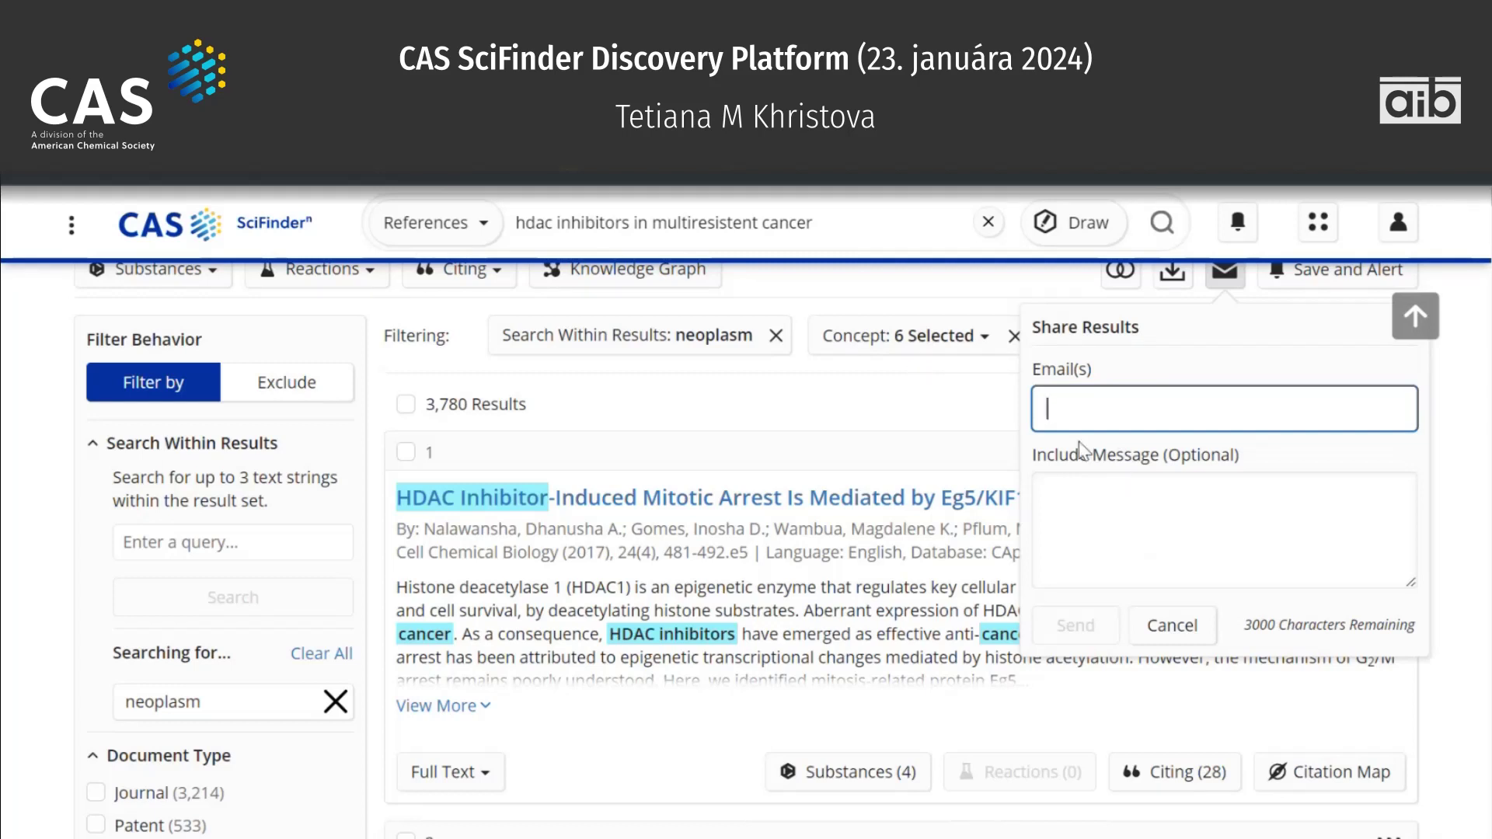
left_click(881, 394)
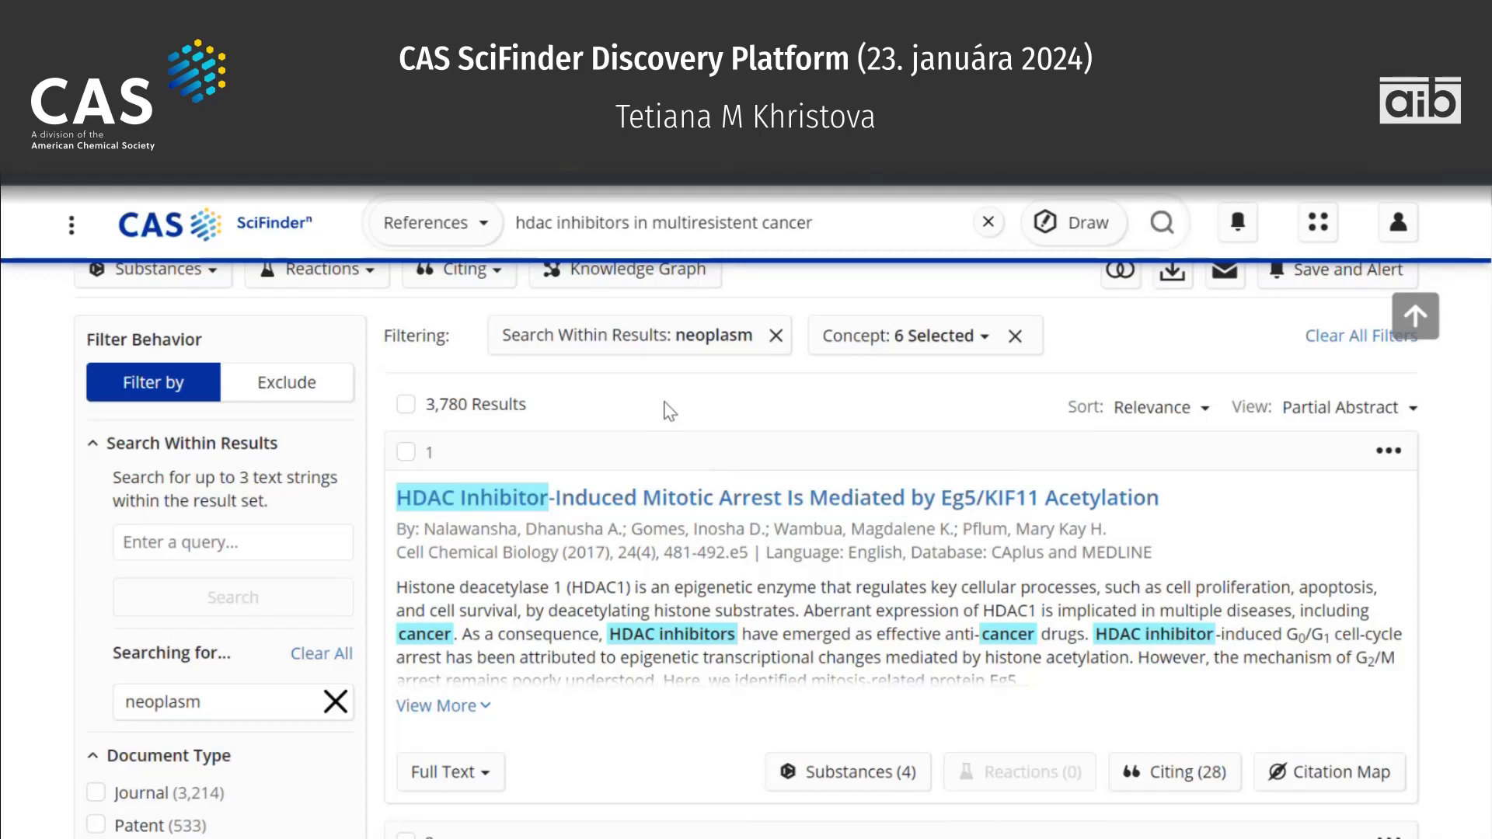
scroll(669, 411, "up", 2)
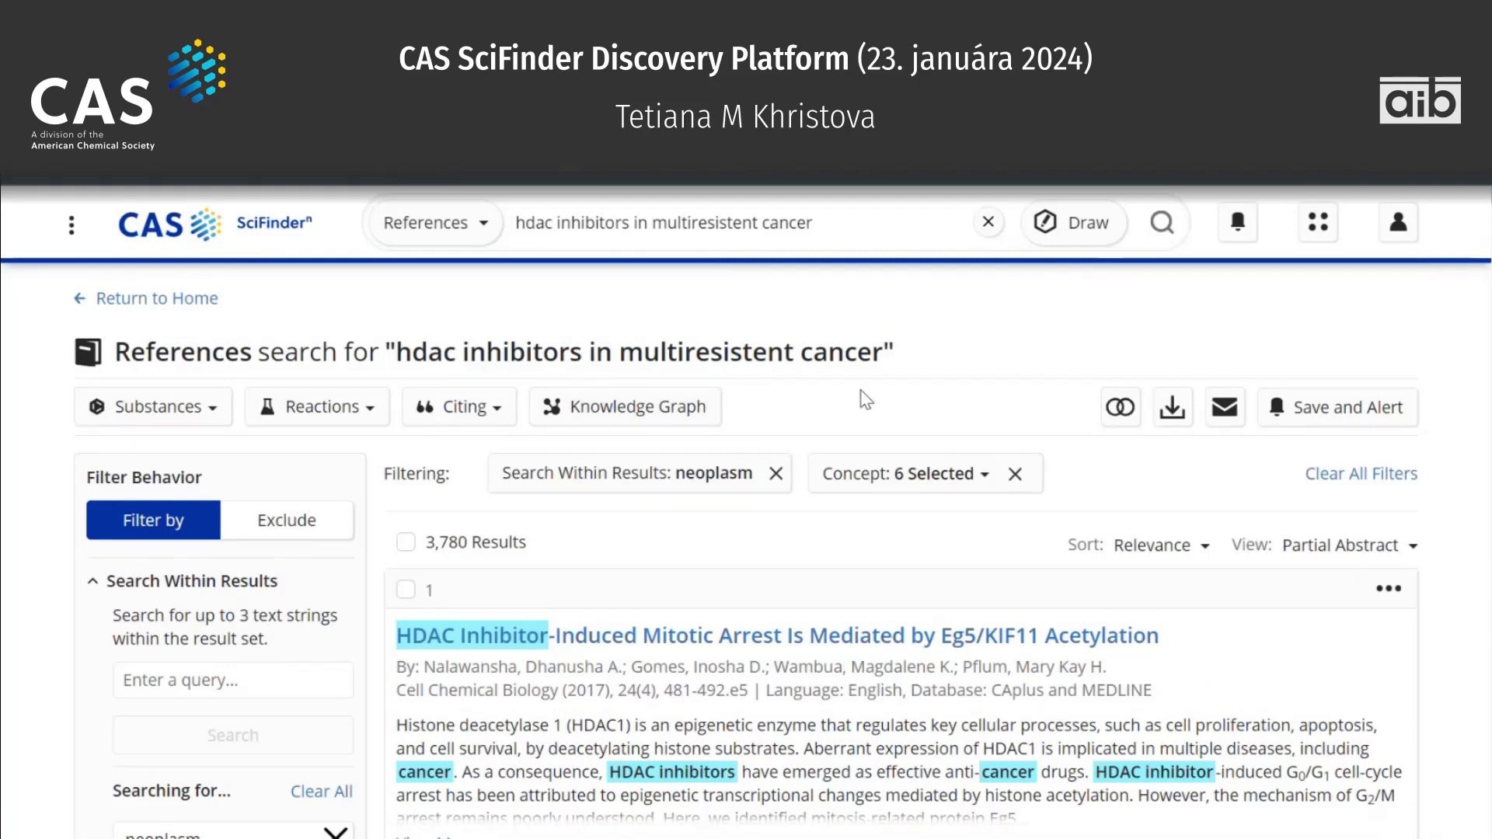
scroll(865, 399, "down", 1)
scroll(870, 394, "down", 1)
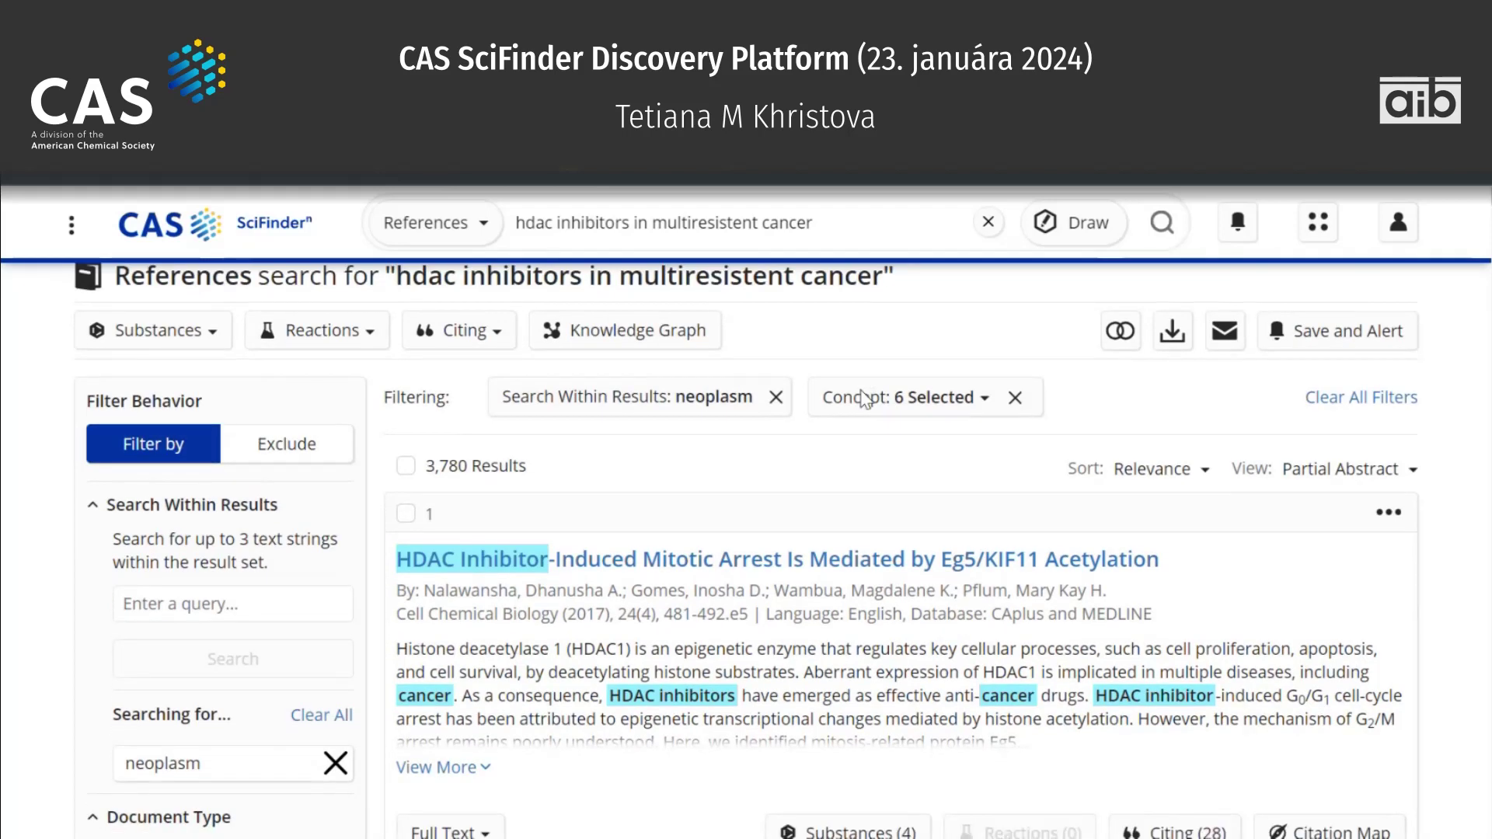
Review the name, save, alert frequency and tag options for saving the reference results, and cancel without saving.
scroll(1335, 332, "down", 1)
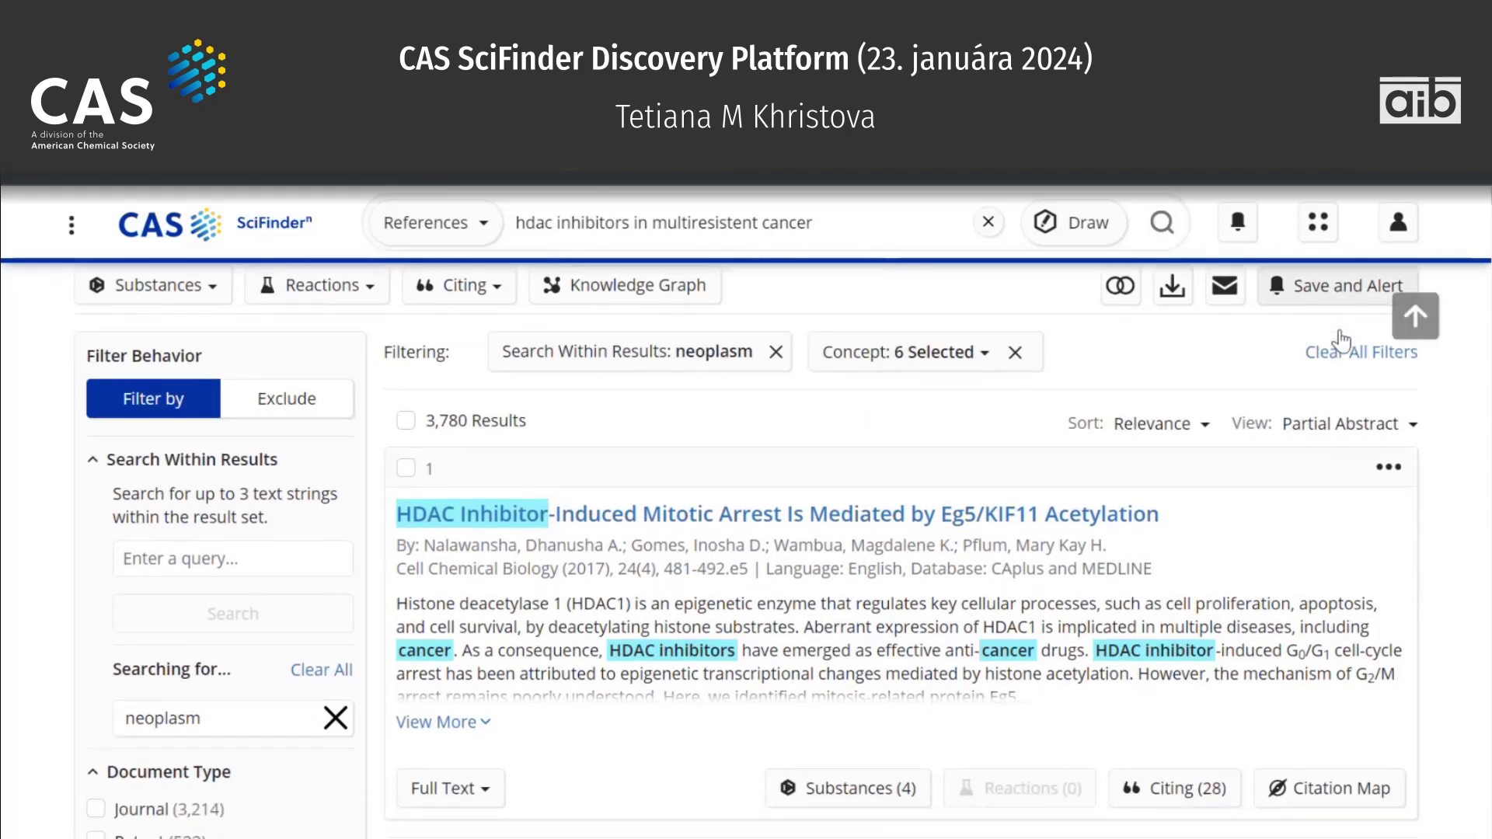
left_click(1329, 293)
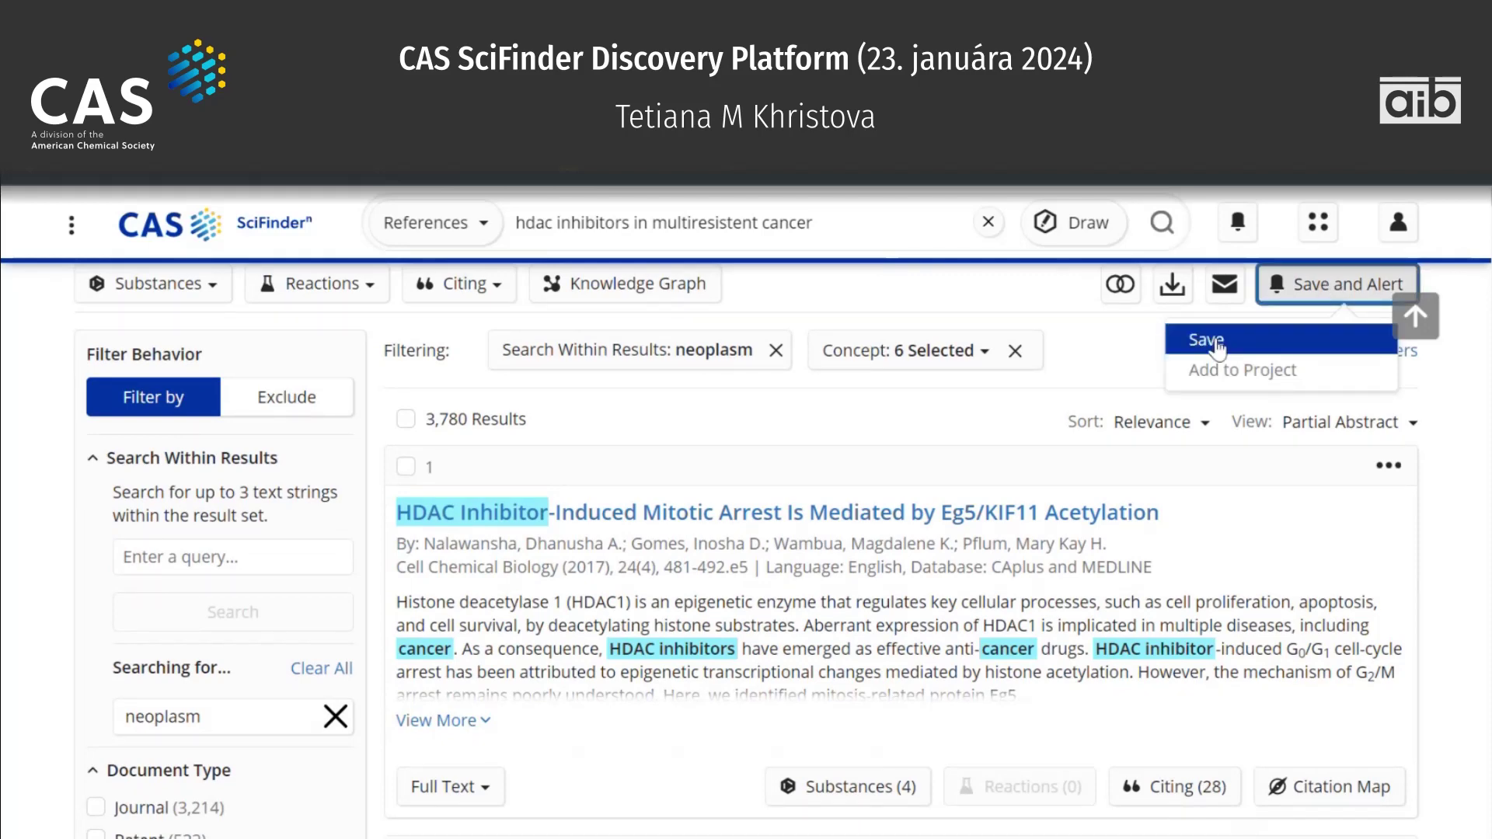
left_click(1216, 345)
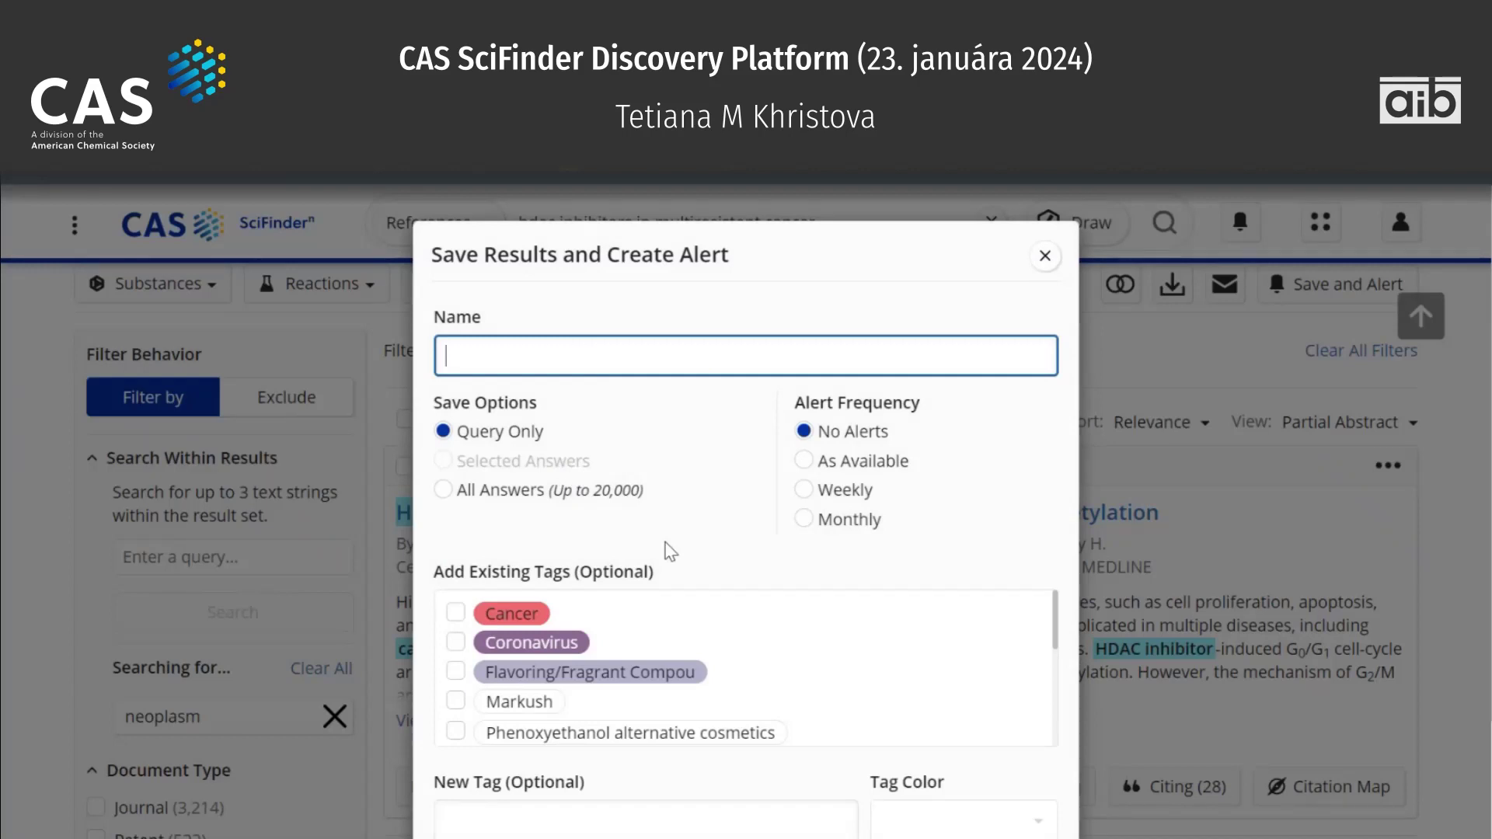
scroll(668, 550, "down", 1)
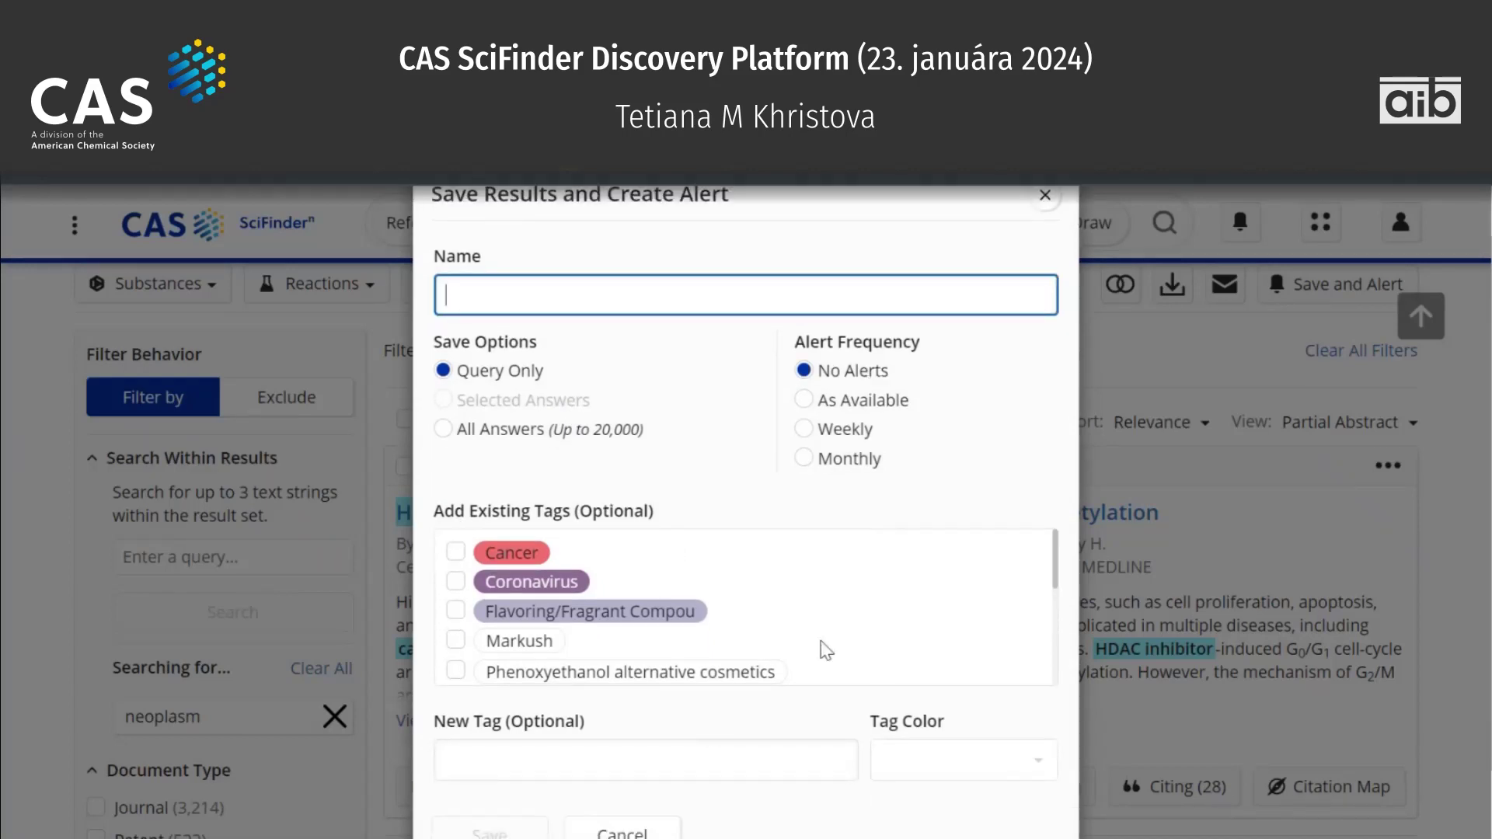
scroll(809, 676, "down", 3)
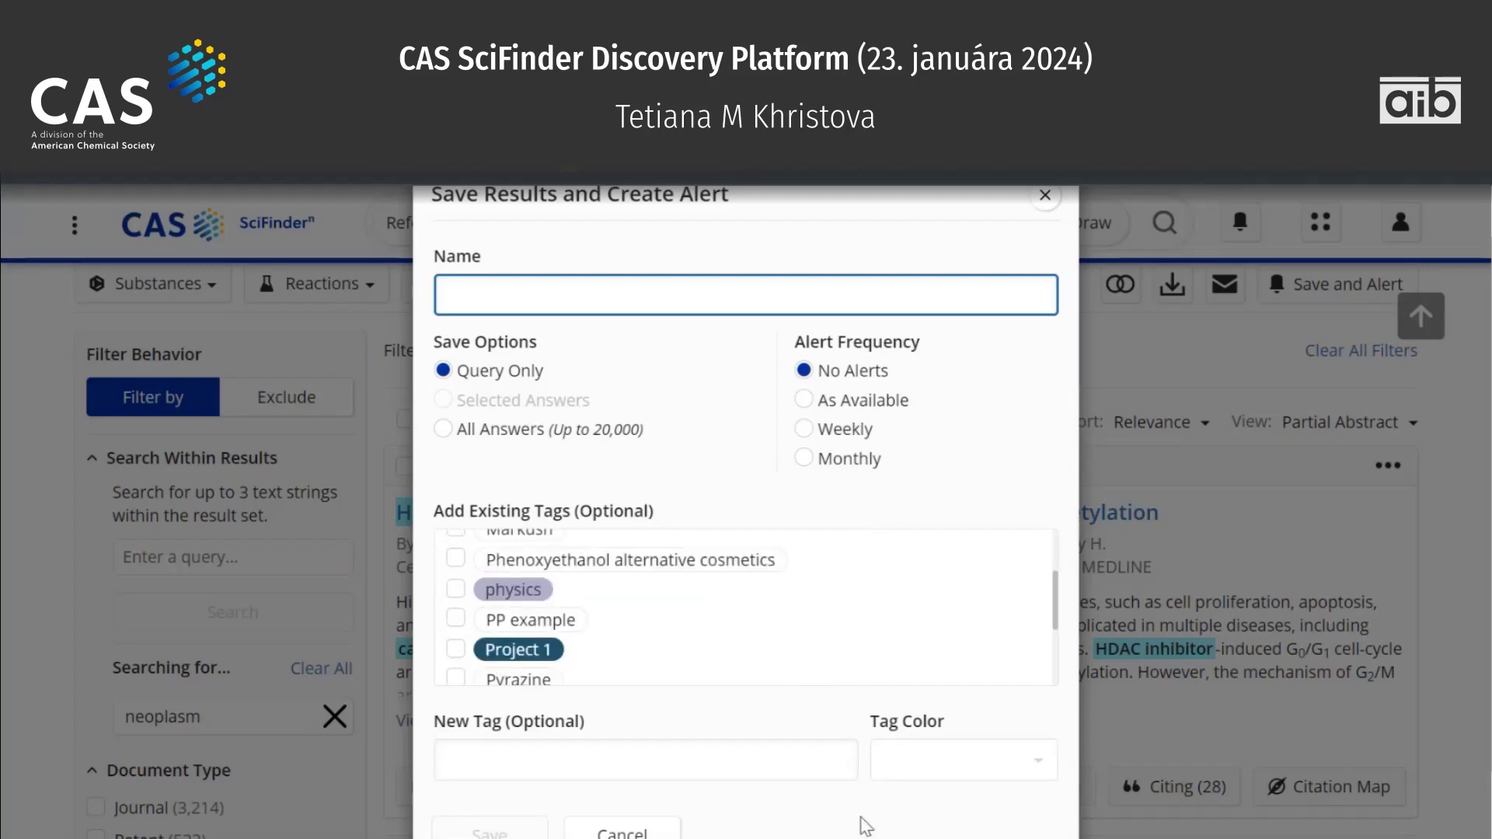
scroll(864, 825, "down", 1)
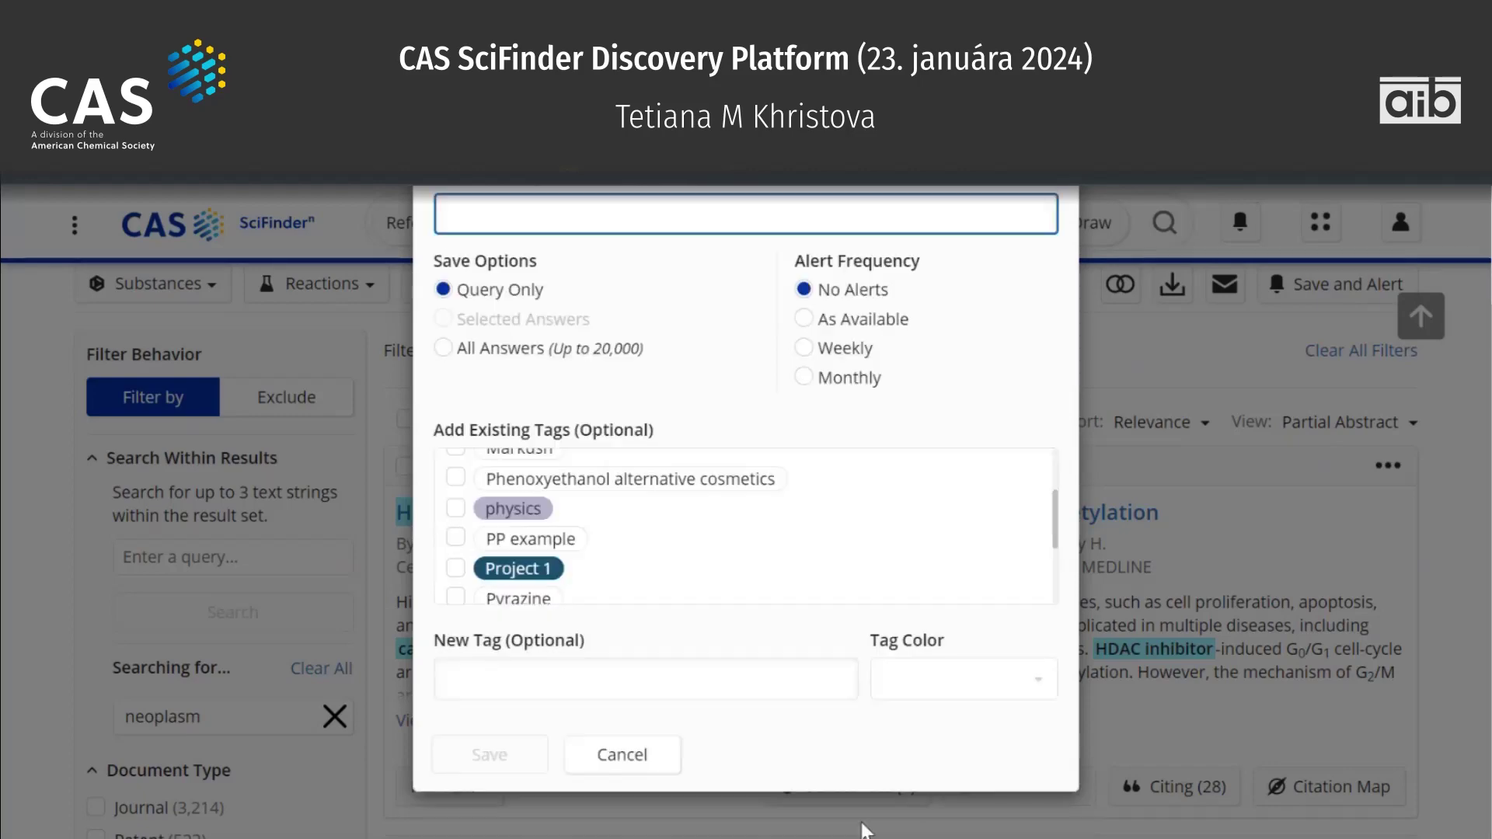
left_click(658, 773)
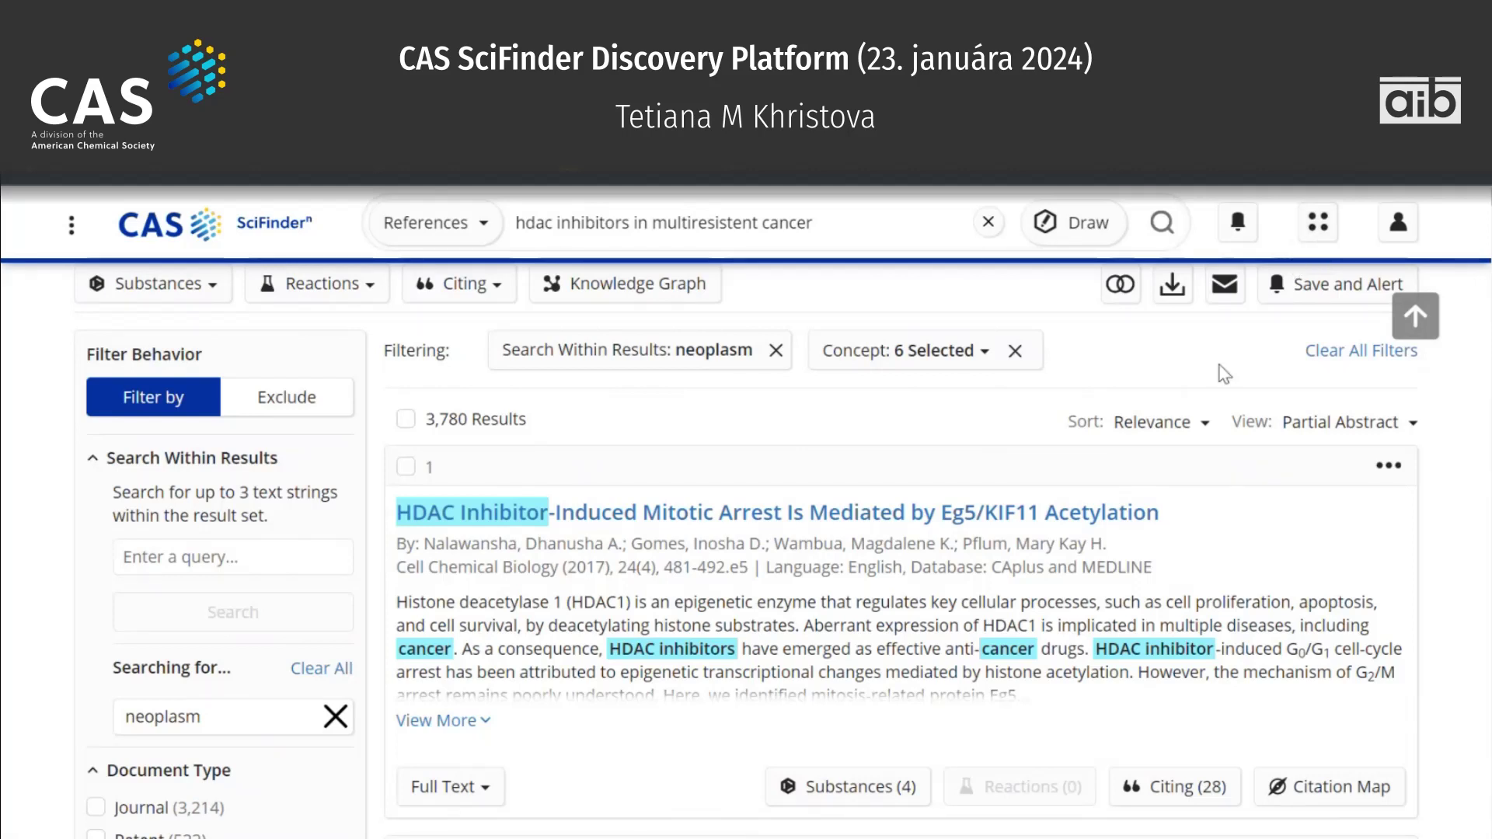
Examine the options for combining reference results and the saved items offered for Add, leaving without combining anything.
scroll(1224, 375, "up", 1)
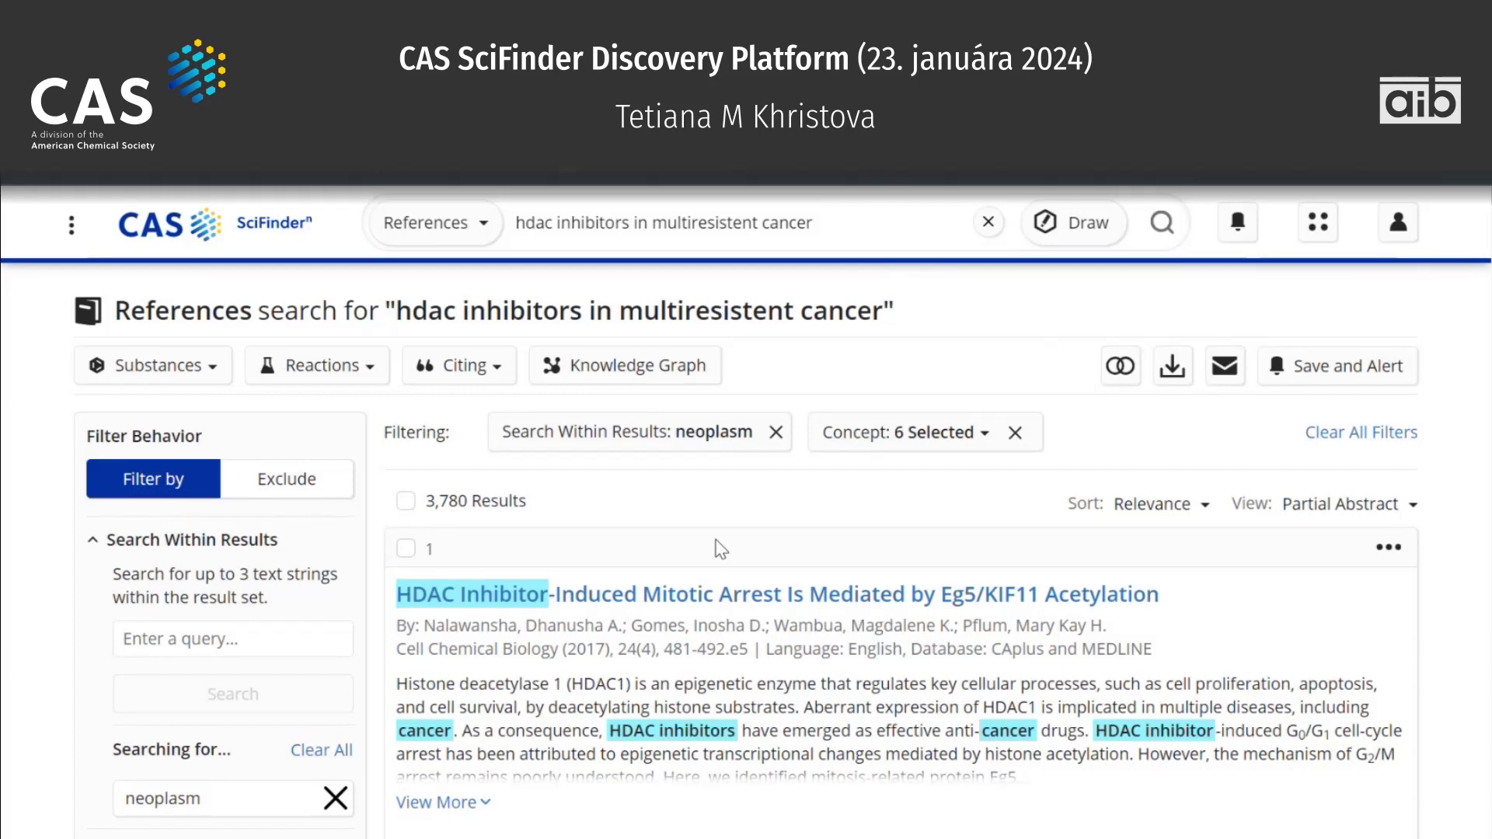
left_click(1119, 365)
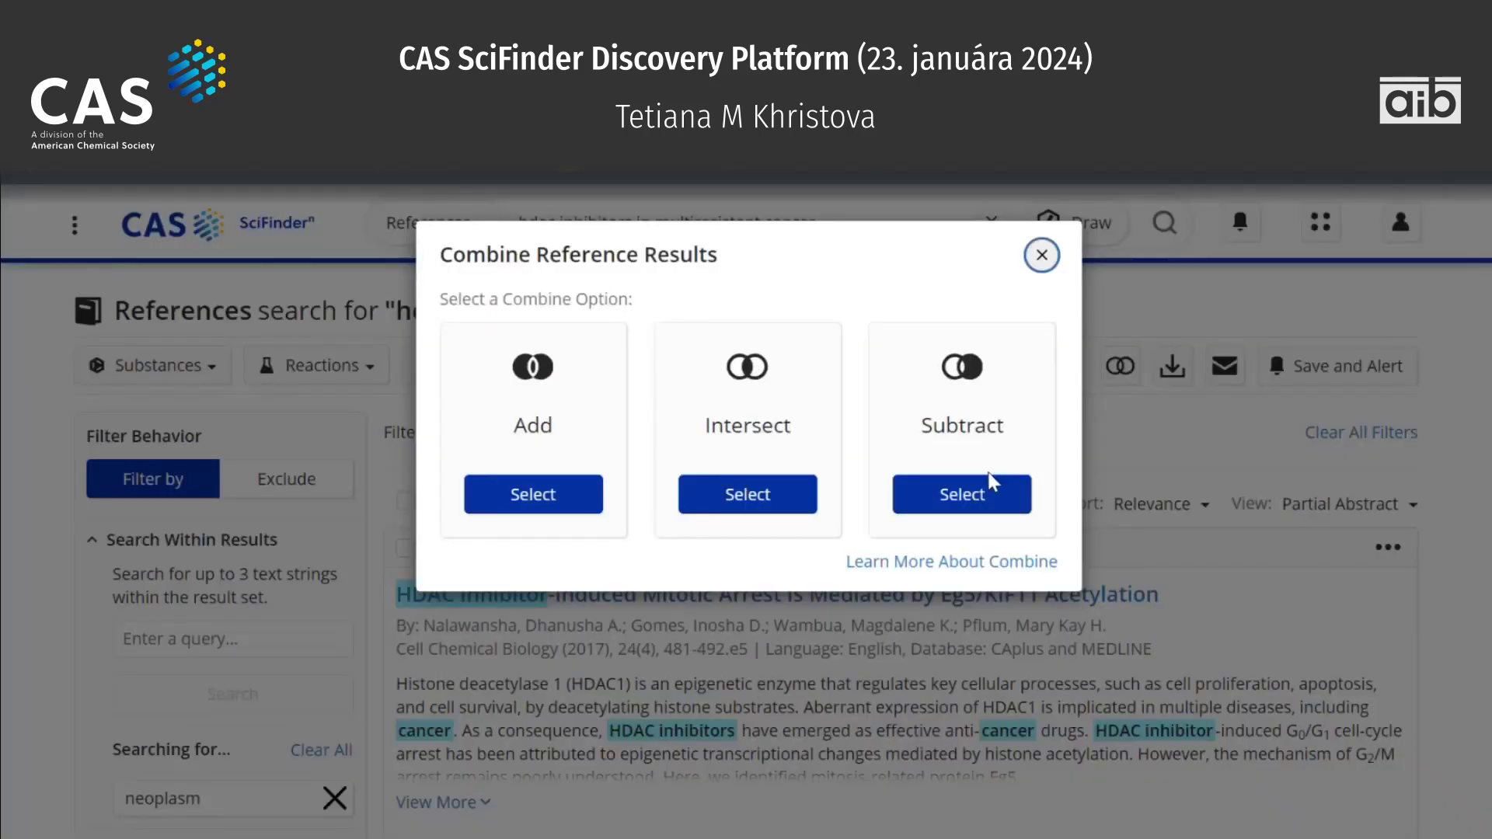
left_click(523, 501)
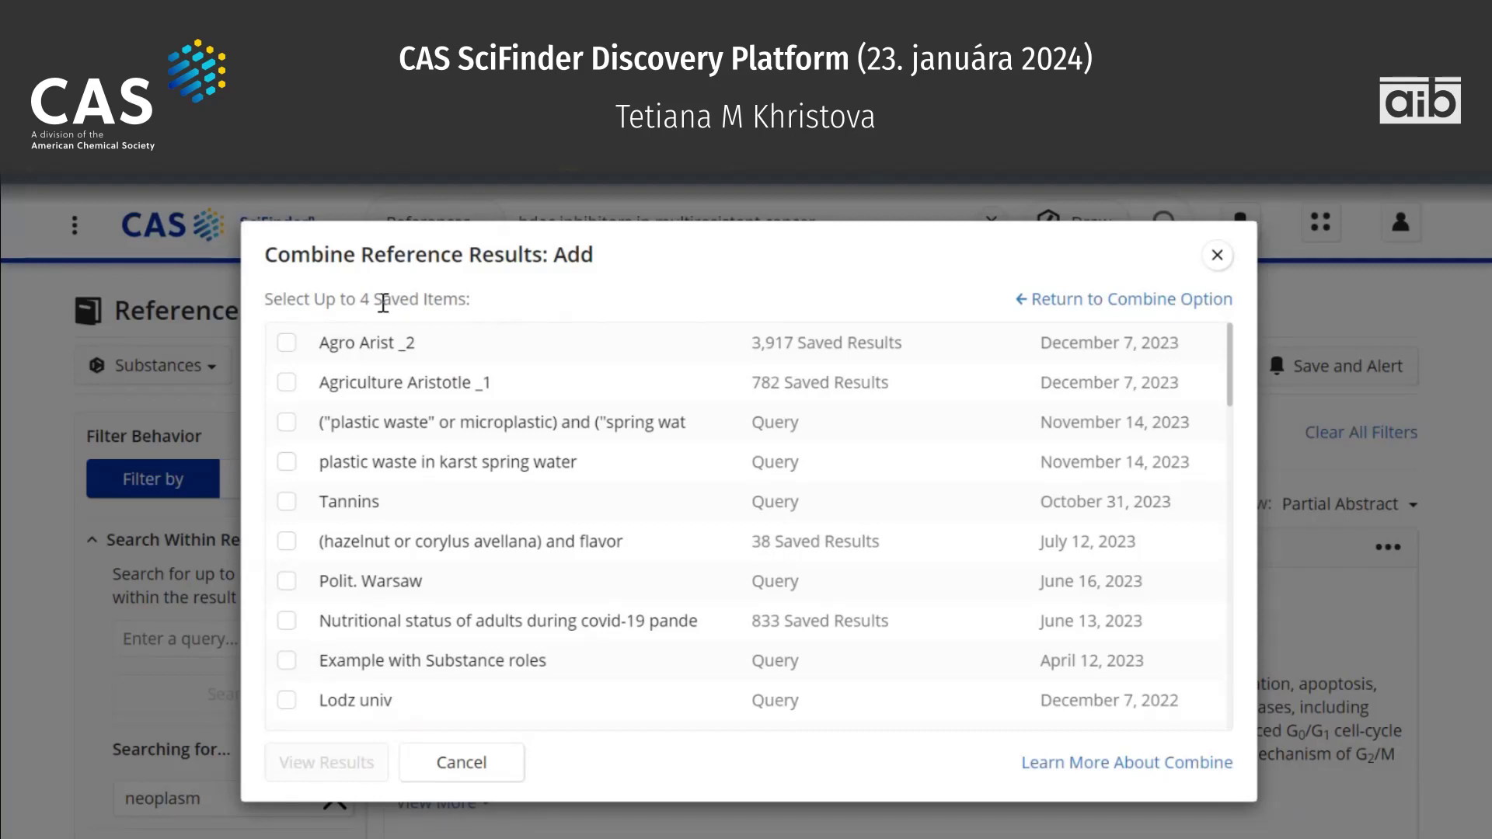
left_click(1217, 254)
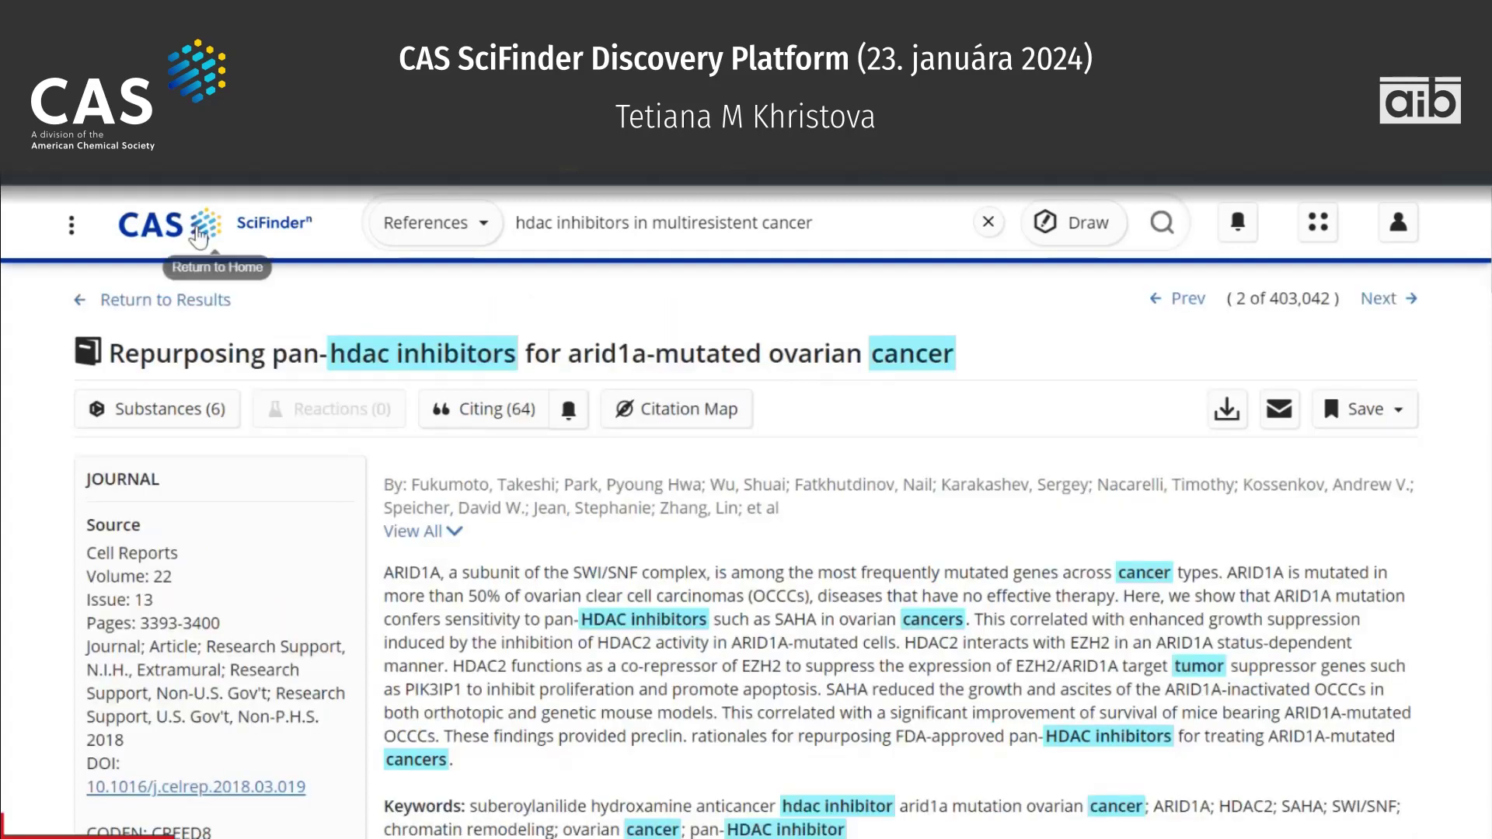
Return to the home page and start a references query reading HDAC and (neoplasm or cancer).
left_click(283, 225)
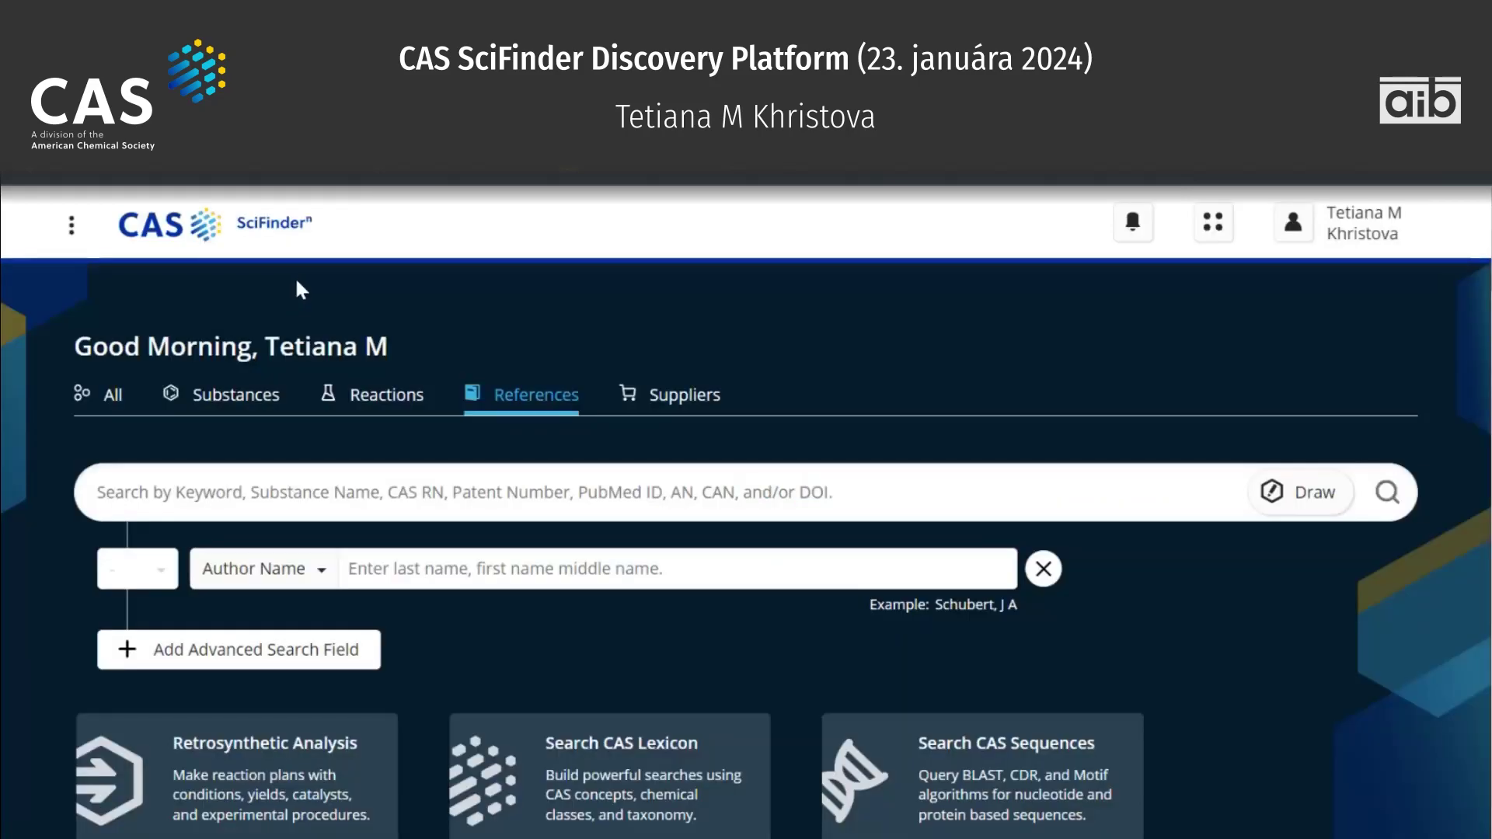
left_click(322, 490)
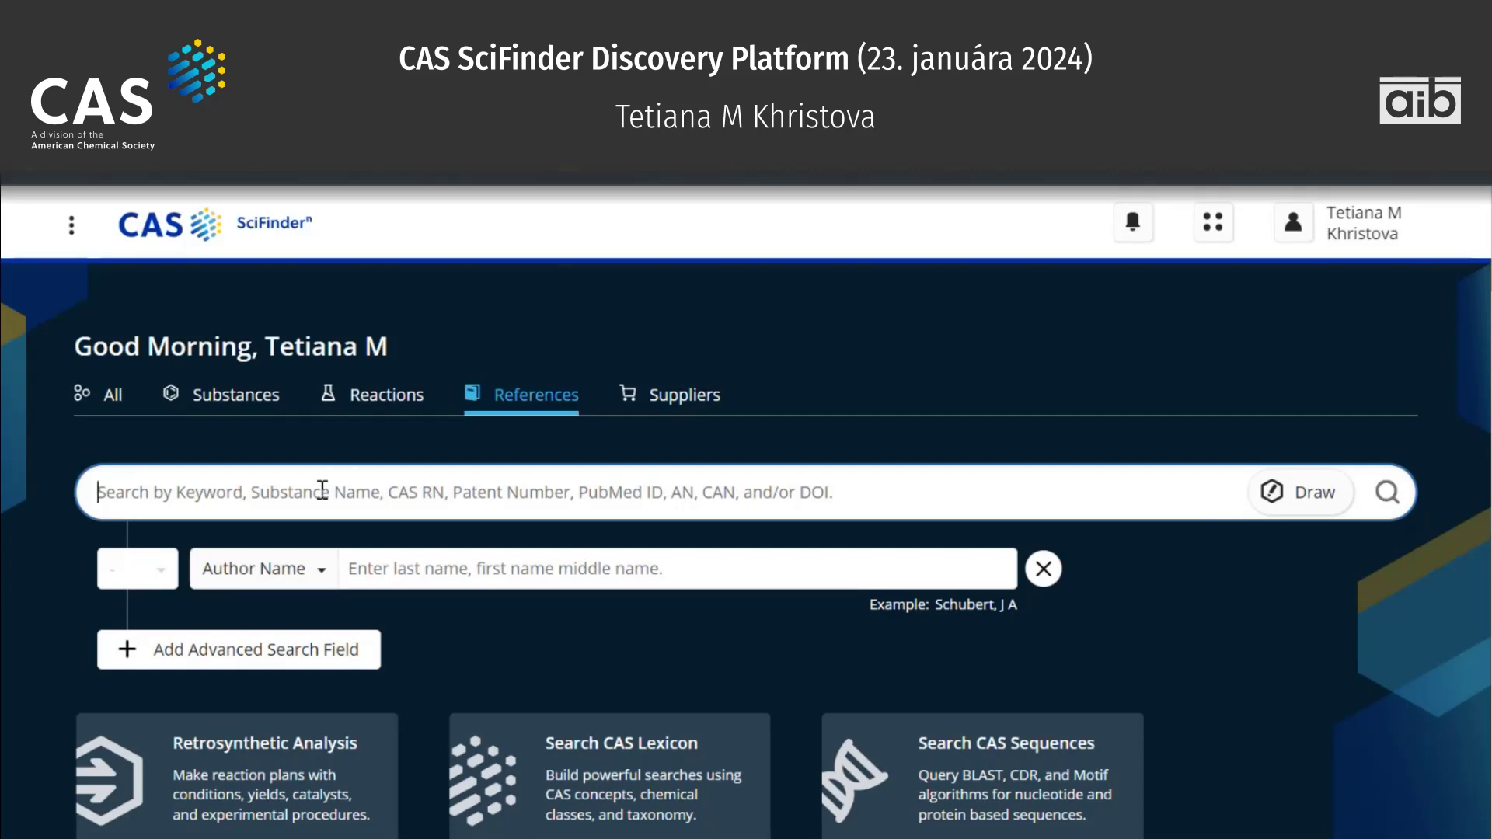
type("HADA")
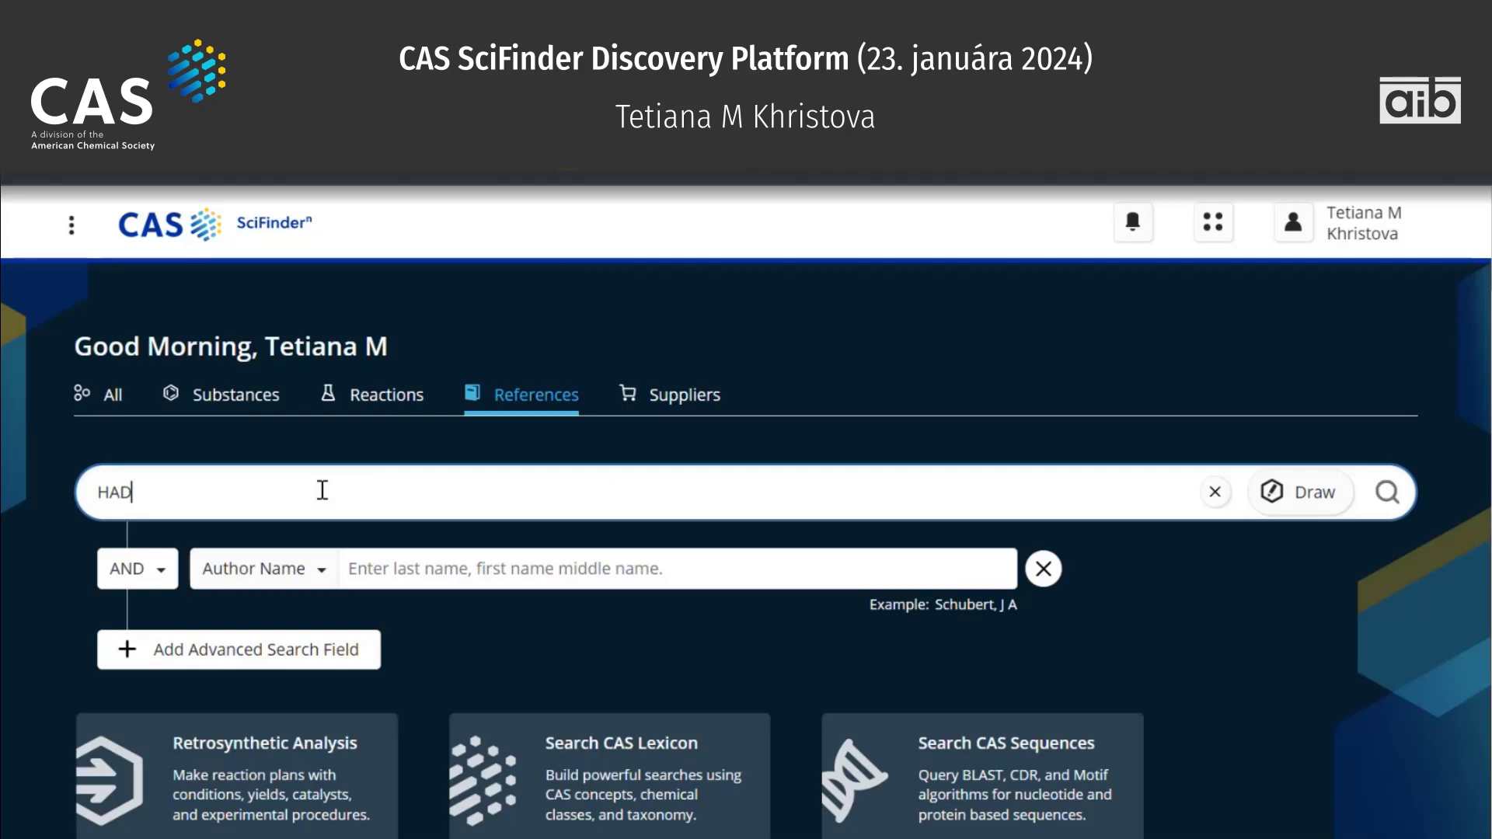
key("BackSpace")
key("BackSpace")
key("BackSpace")
type("DA")
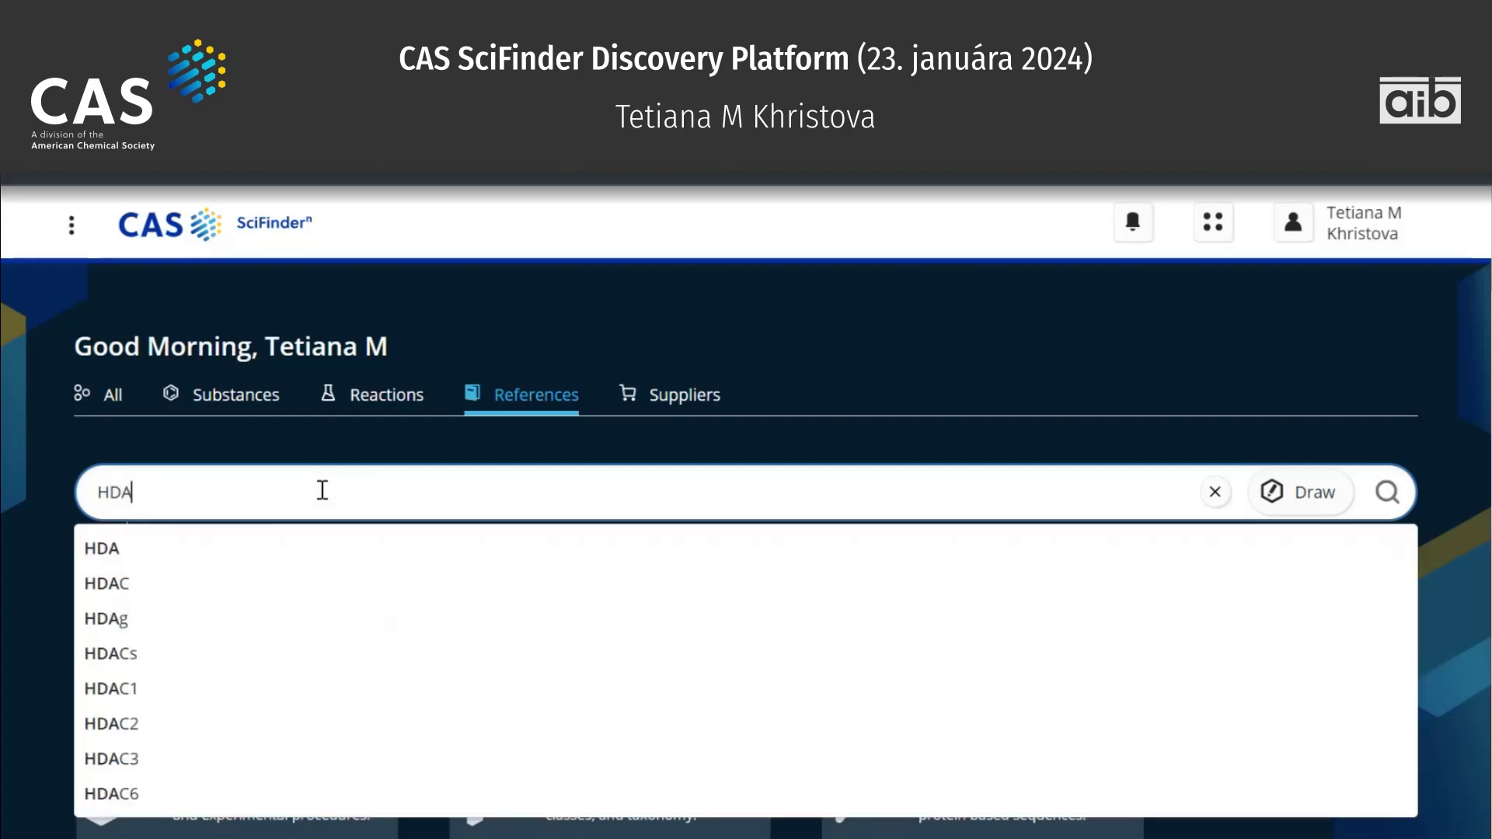
type("C and")
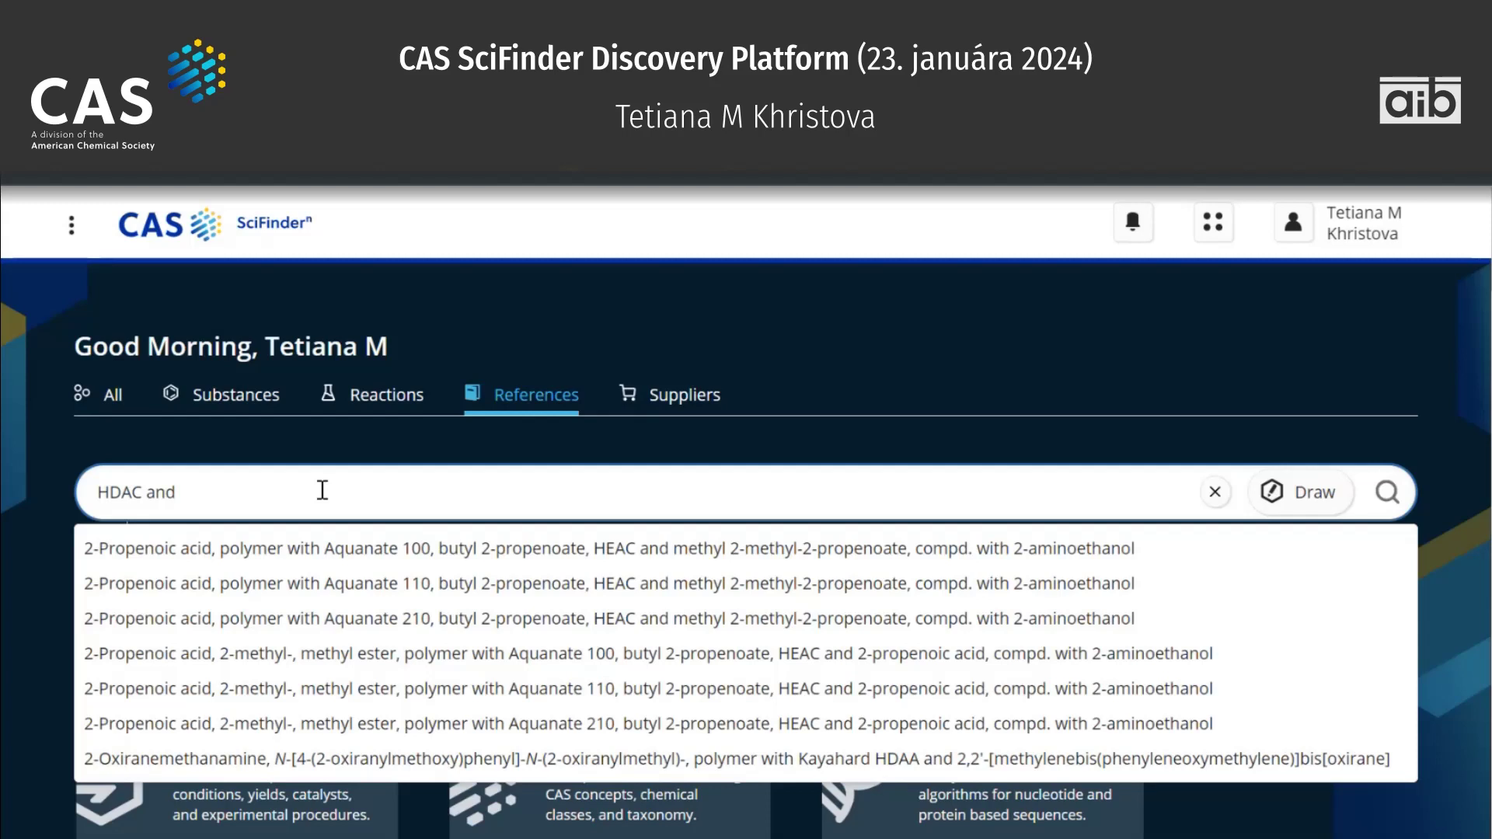
type(" ()")
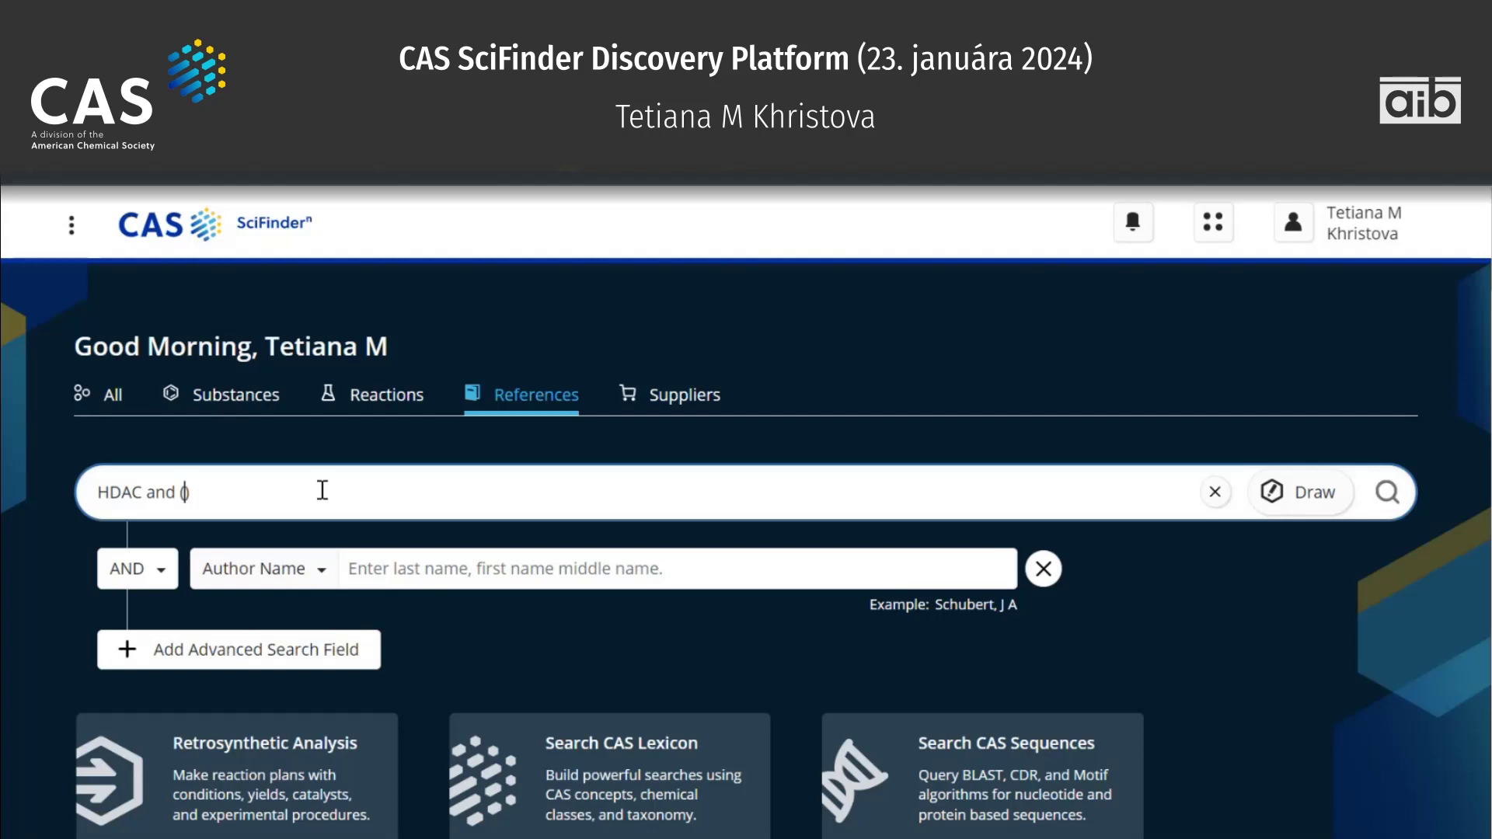
type("neop")
type("lasm o")
type("r cancer")
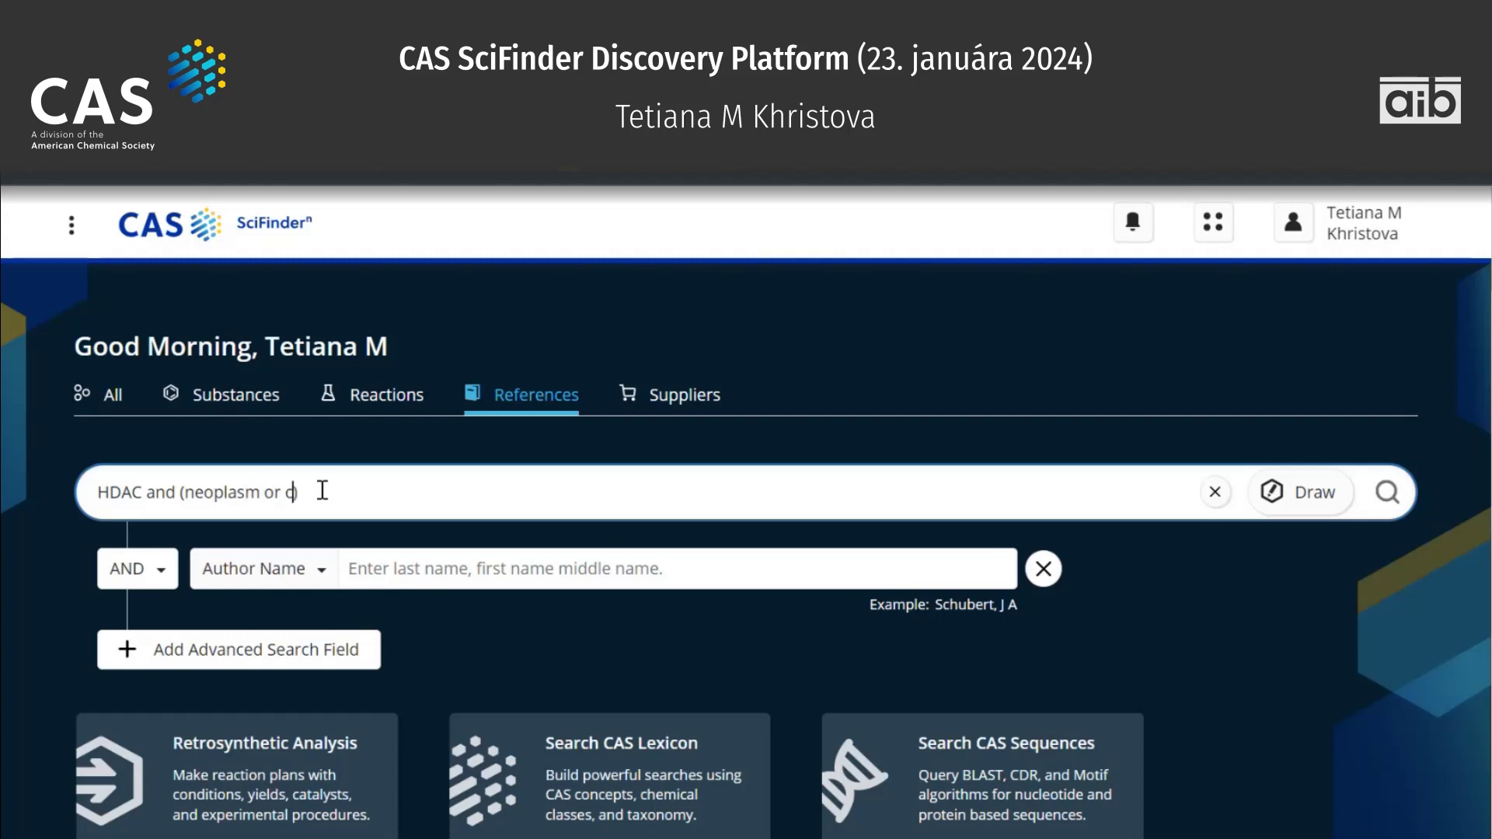
Extend the query with and "multidrug resistance" as an exact phrase, correcting the spelling of "resistance".
left_click(414, 489)
type("and")
type(" \"\"")
type("me")
key("BackSpace")
type("ultidrug ")
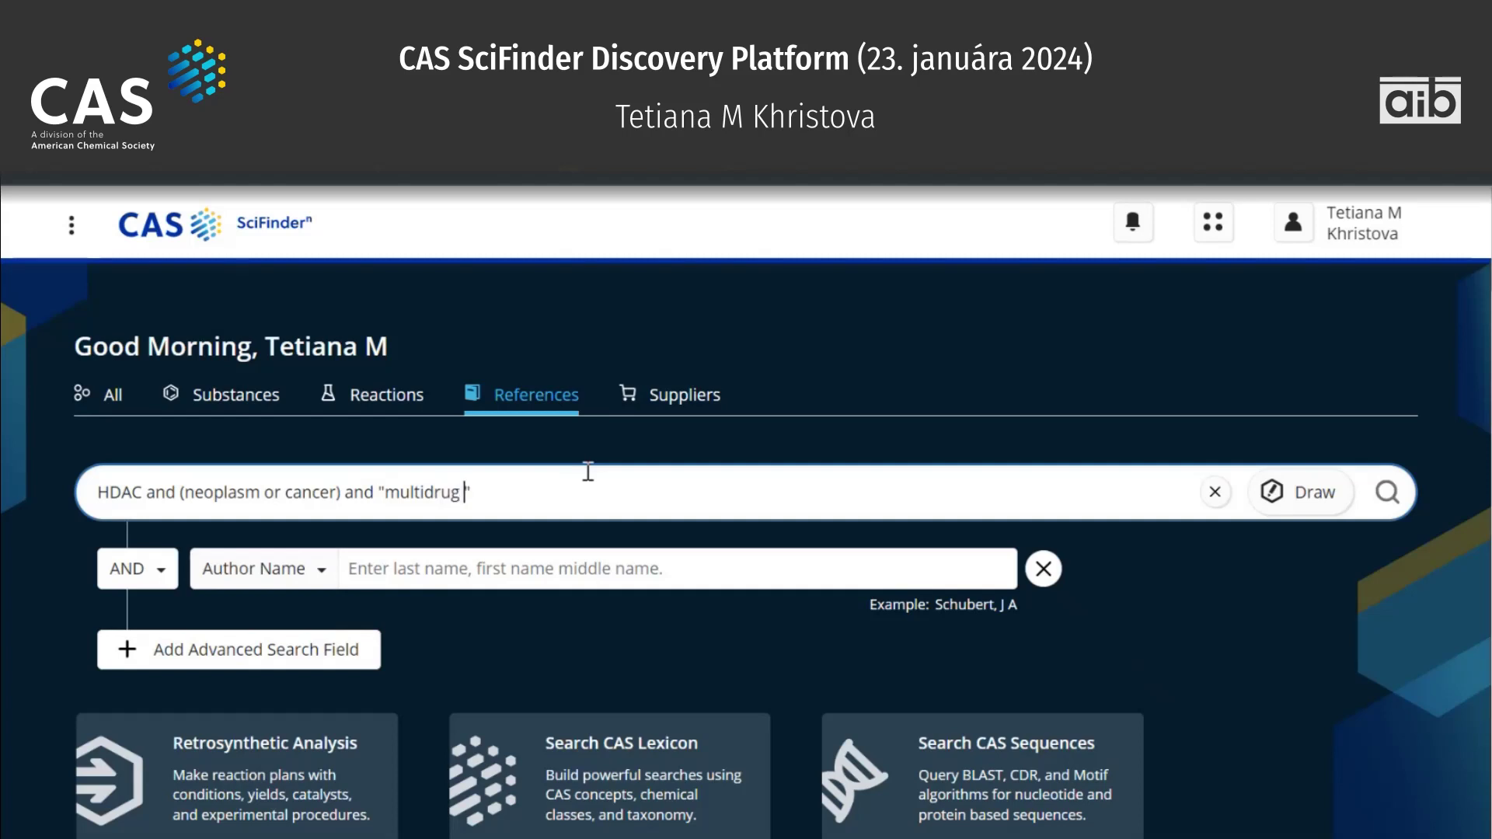
type("resistence")
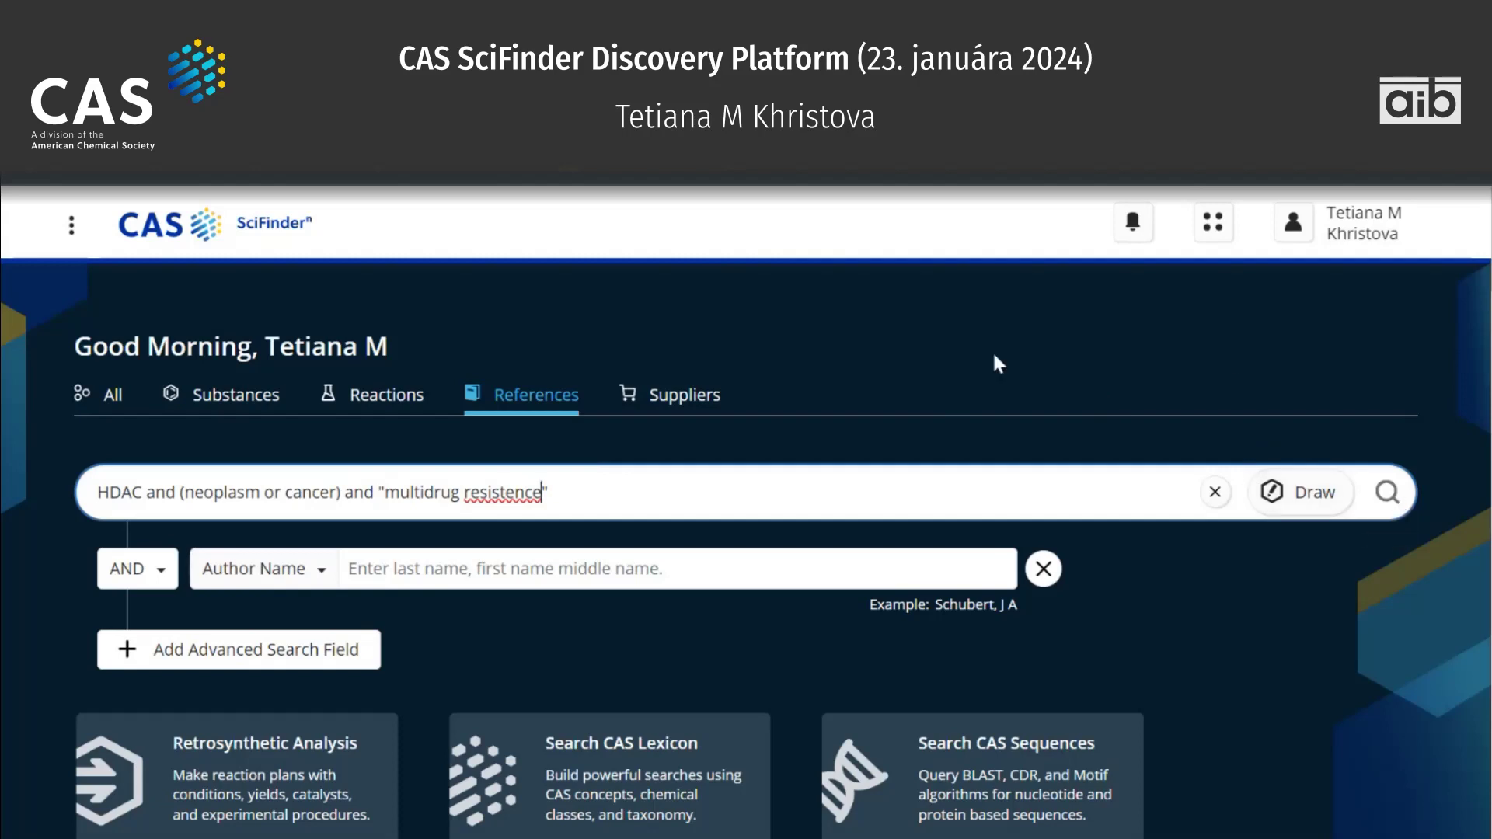
scroll(995, 357, "down", 1)
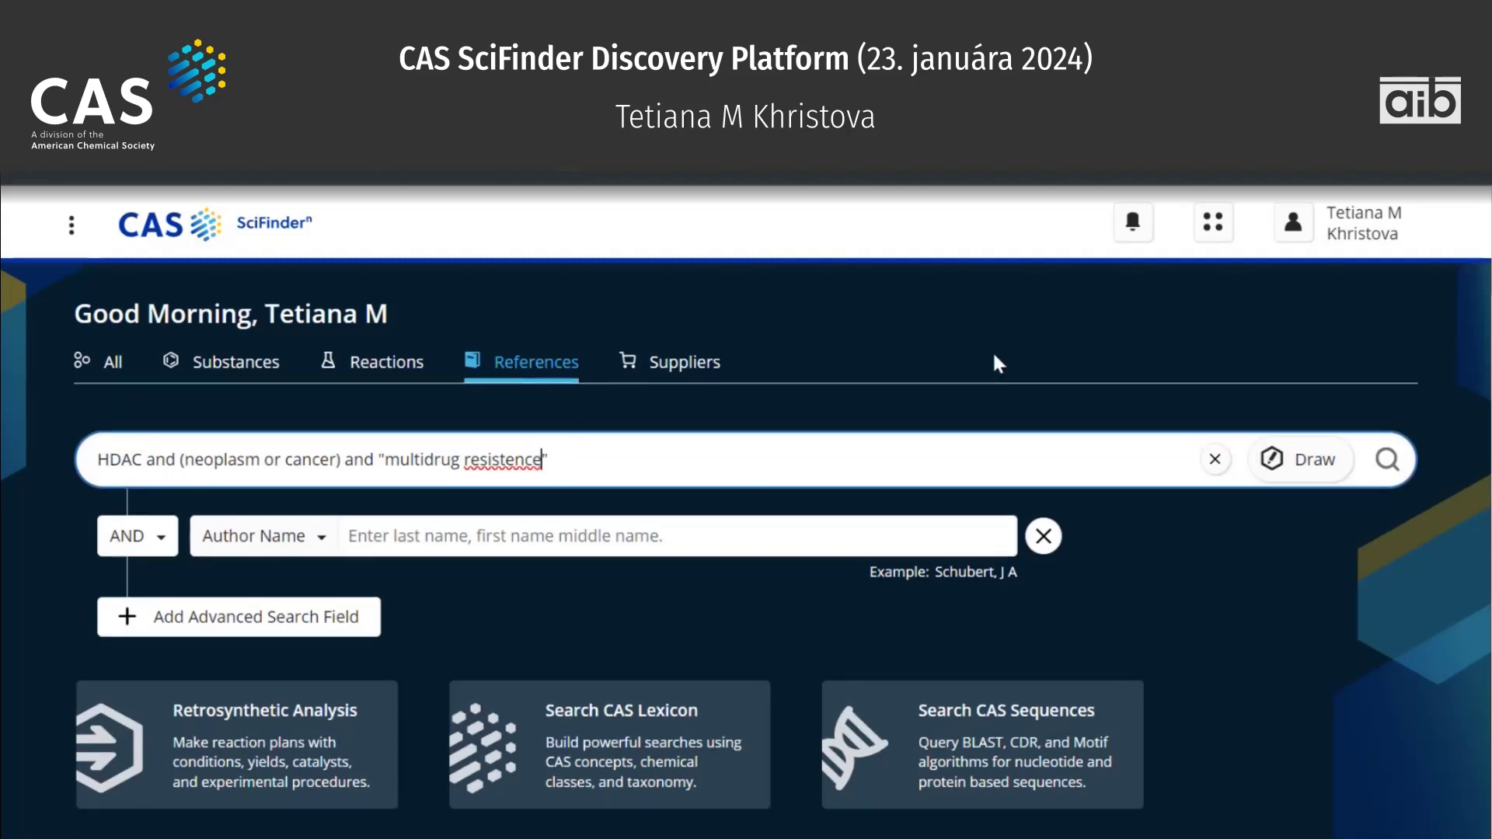
right_click(499, 454)
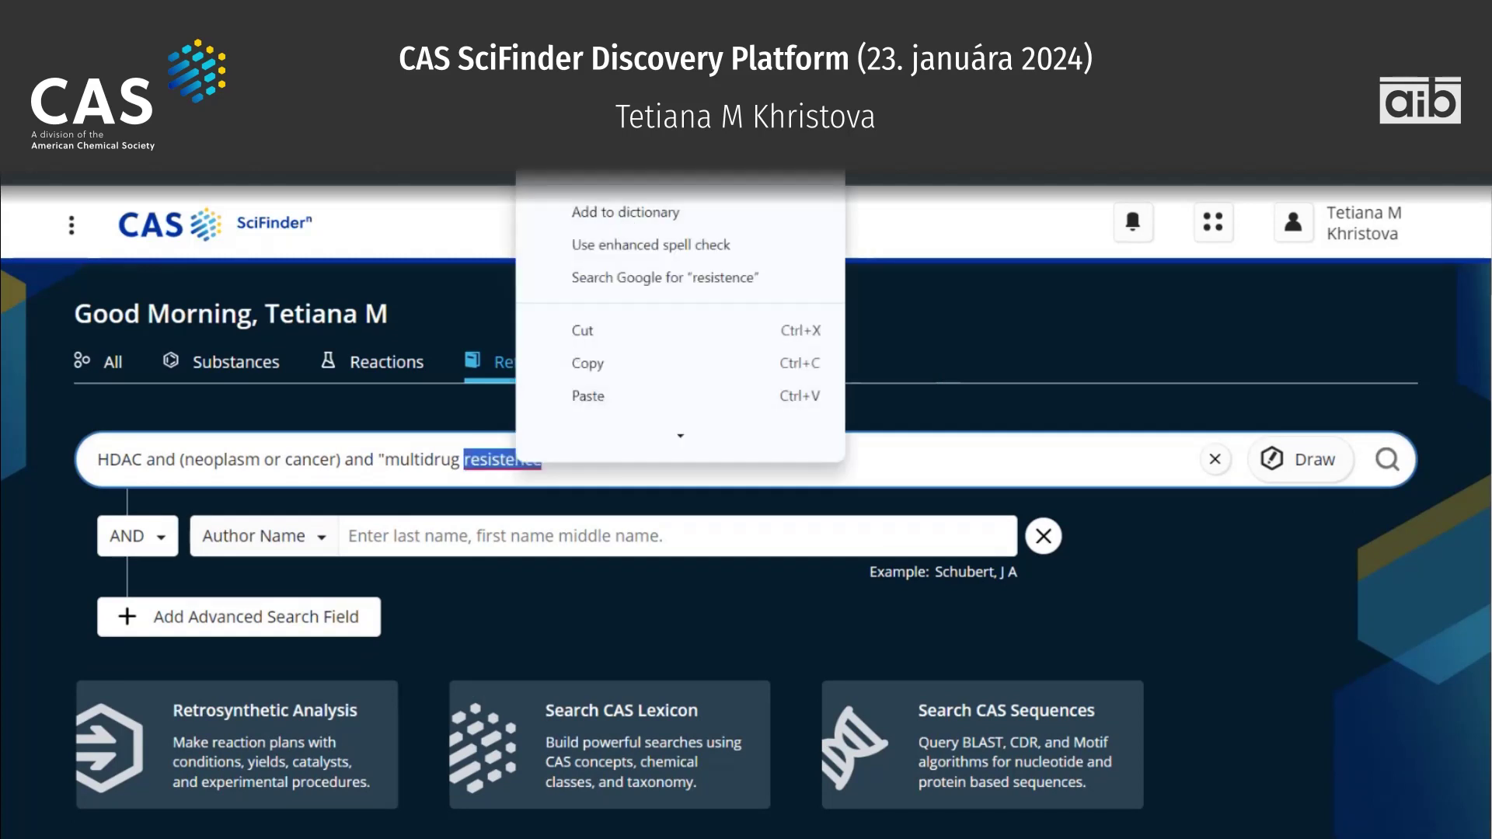
left_click(599, 179)
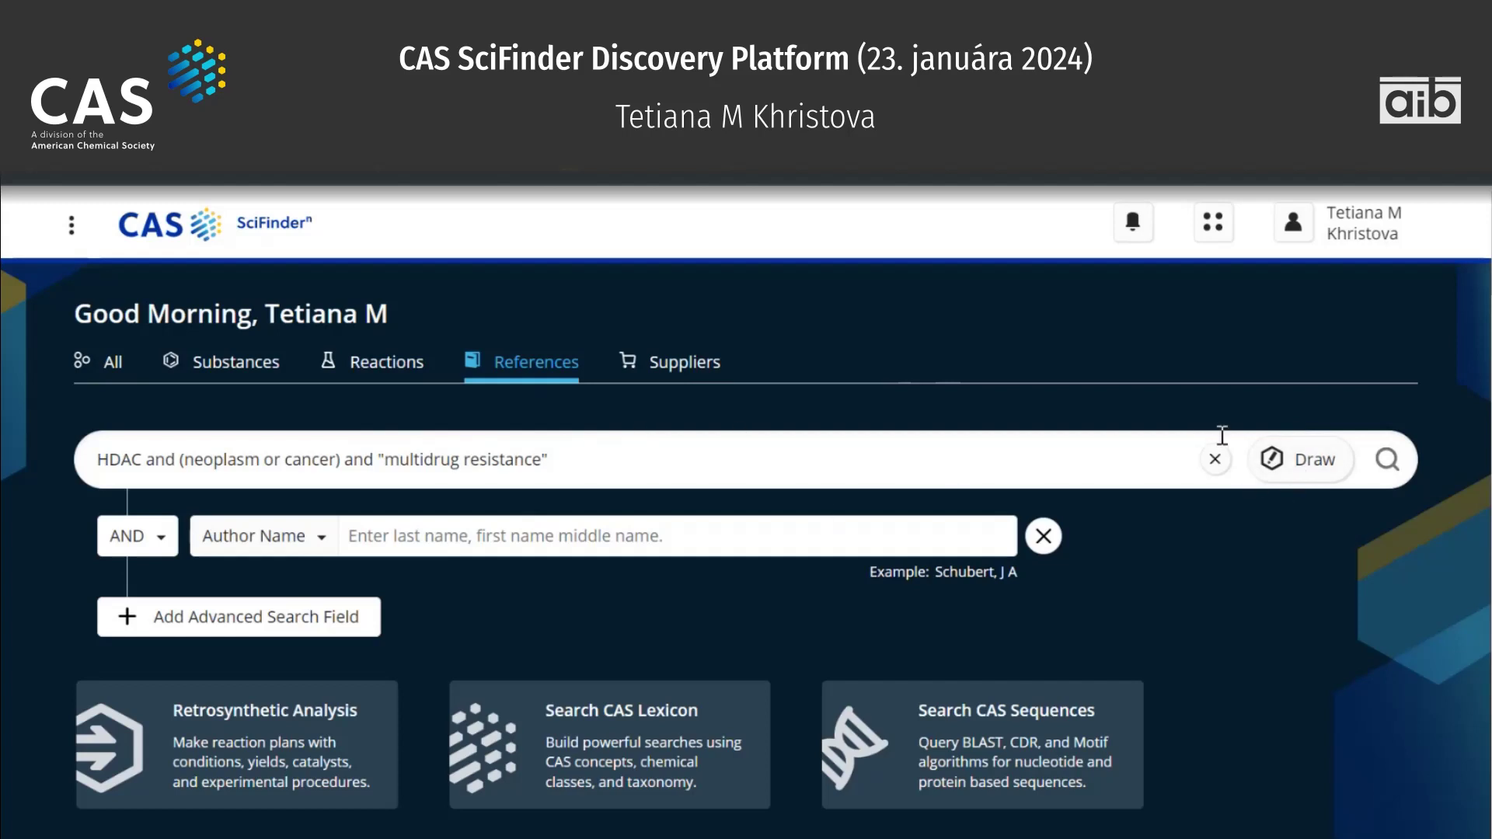
Look over the field types available for the advanced search field, including Bioactivity Data, leaving Author Name selected.
scroll(1221, 435, "down", 1)
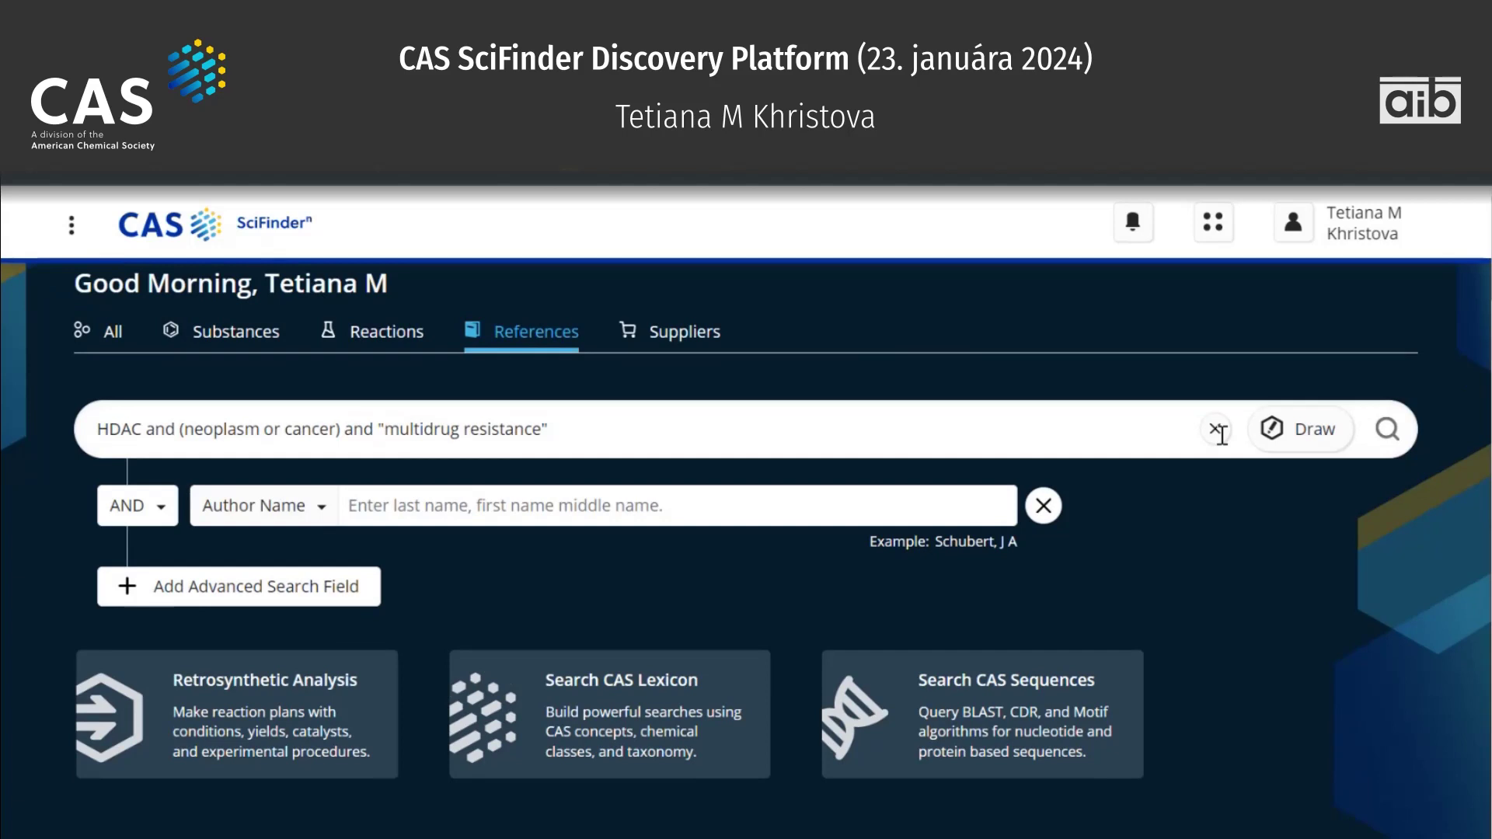
scroll(1220, 429, "down", 1)
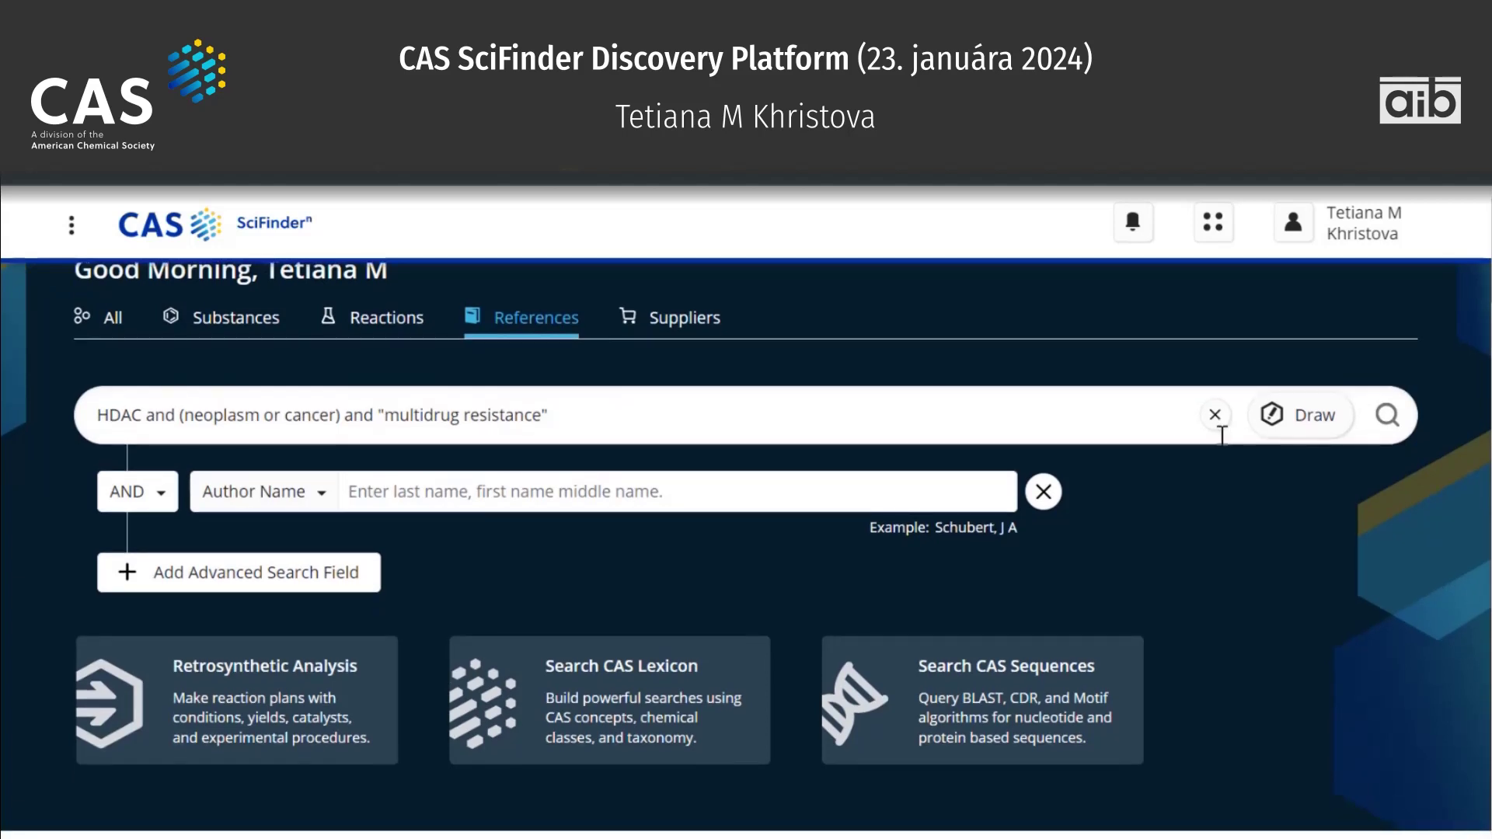
left_click(327, 503)
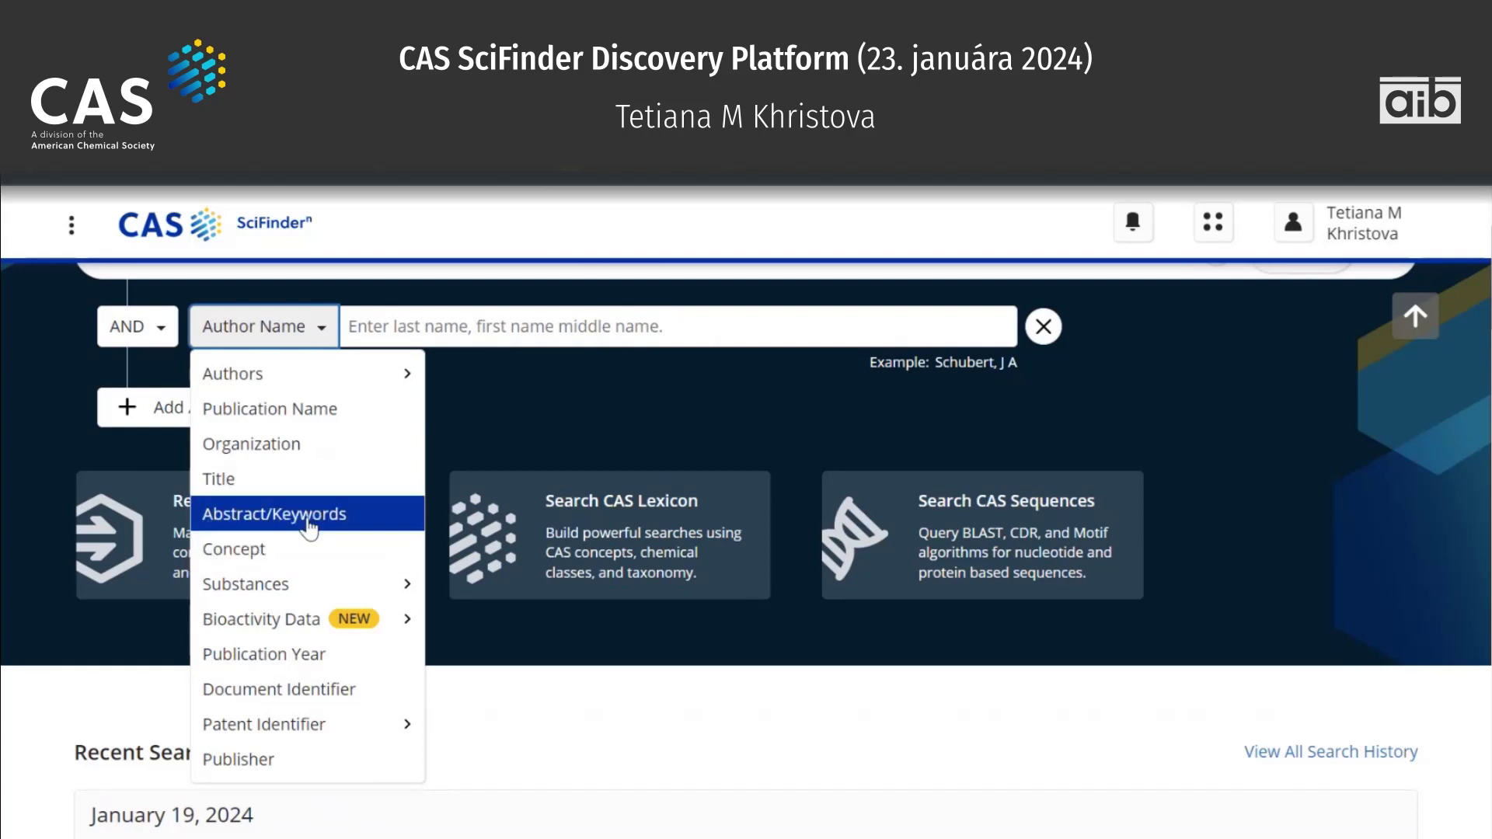
mouse_move(315, 622)
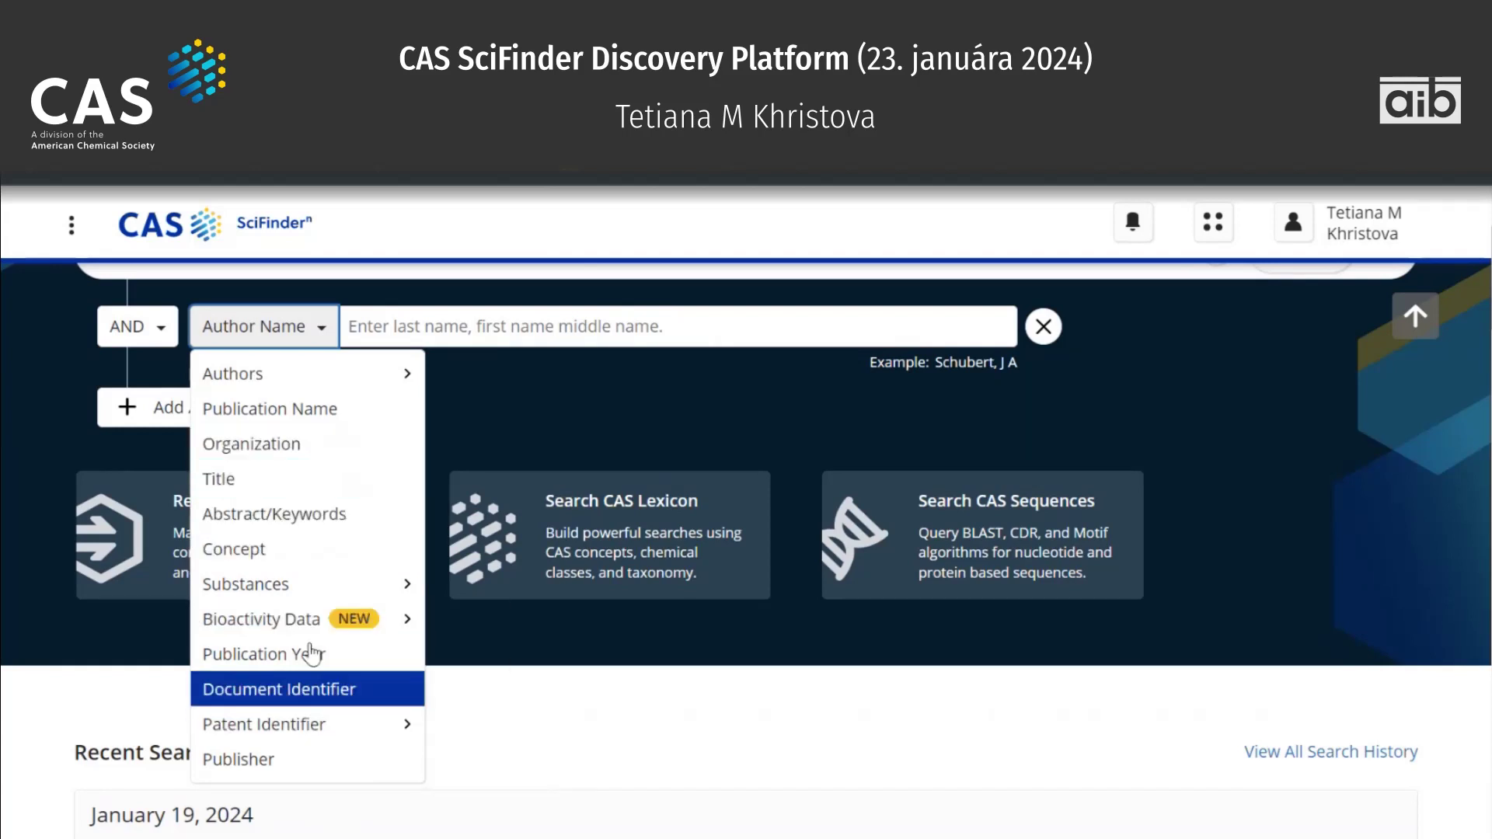
left_click(558, 423)
scroll(553, 423, "up", 3)
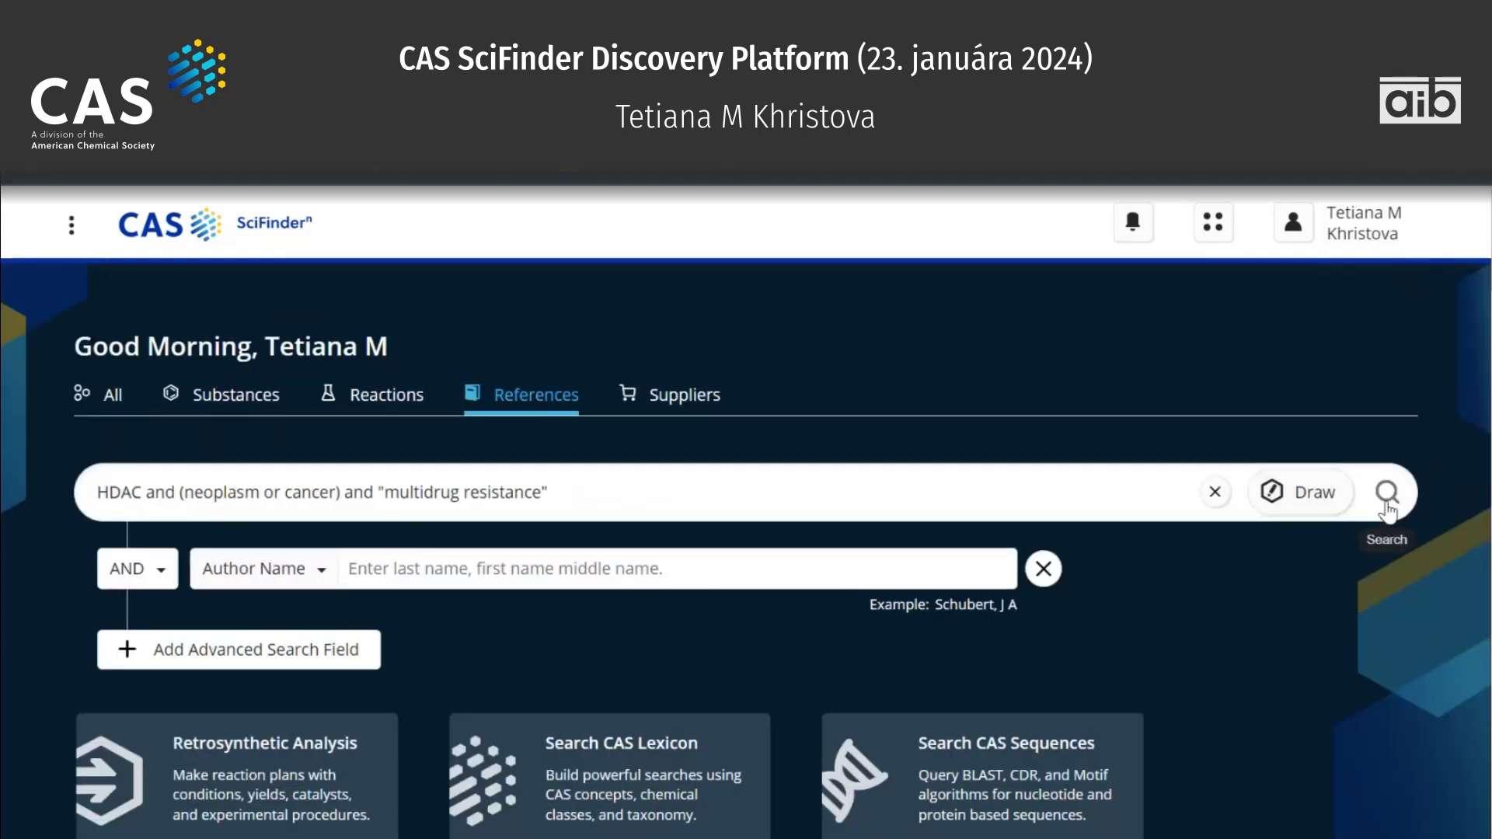
Run the references search, load the entire result set, and look over the results.
left_click(1387, 513)
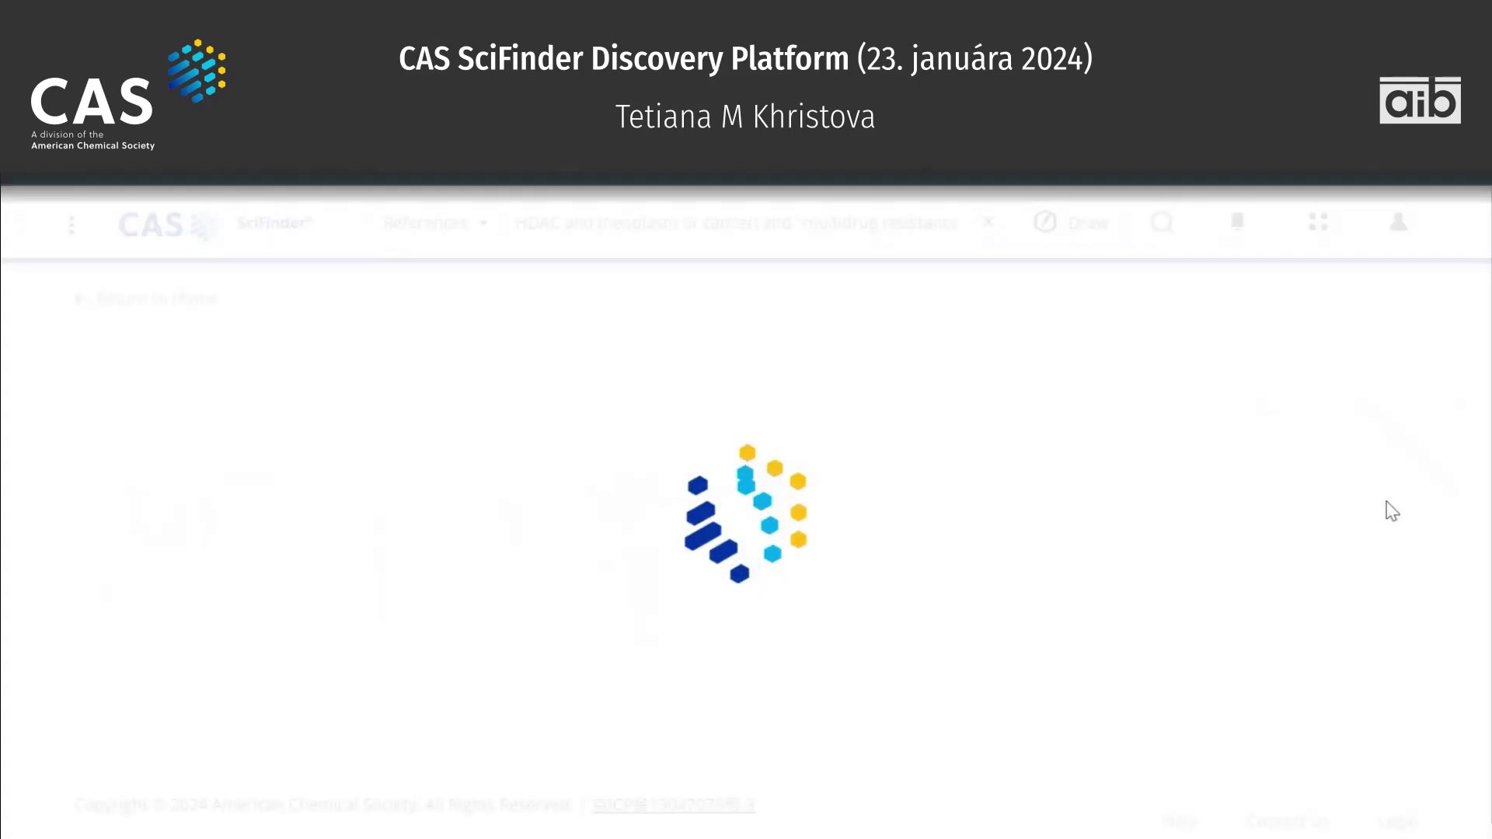
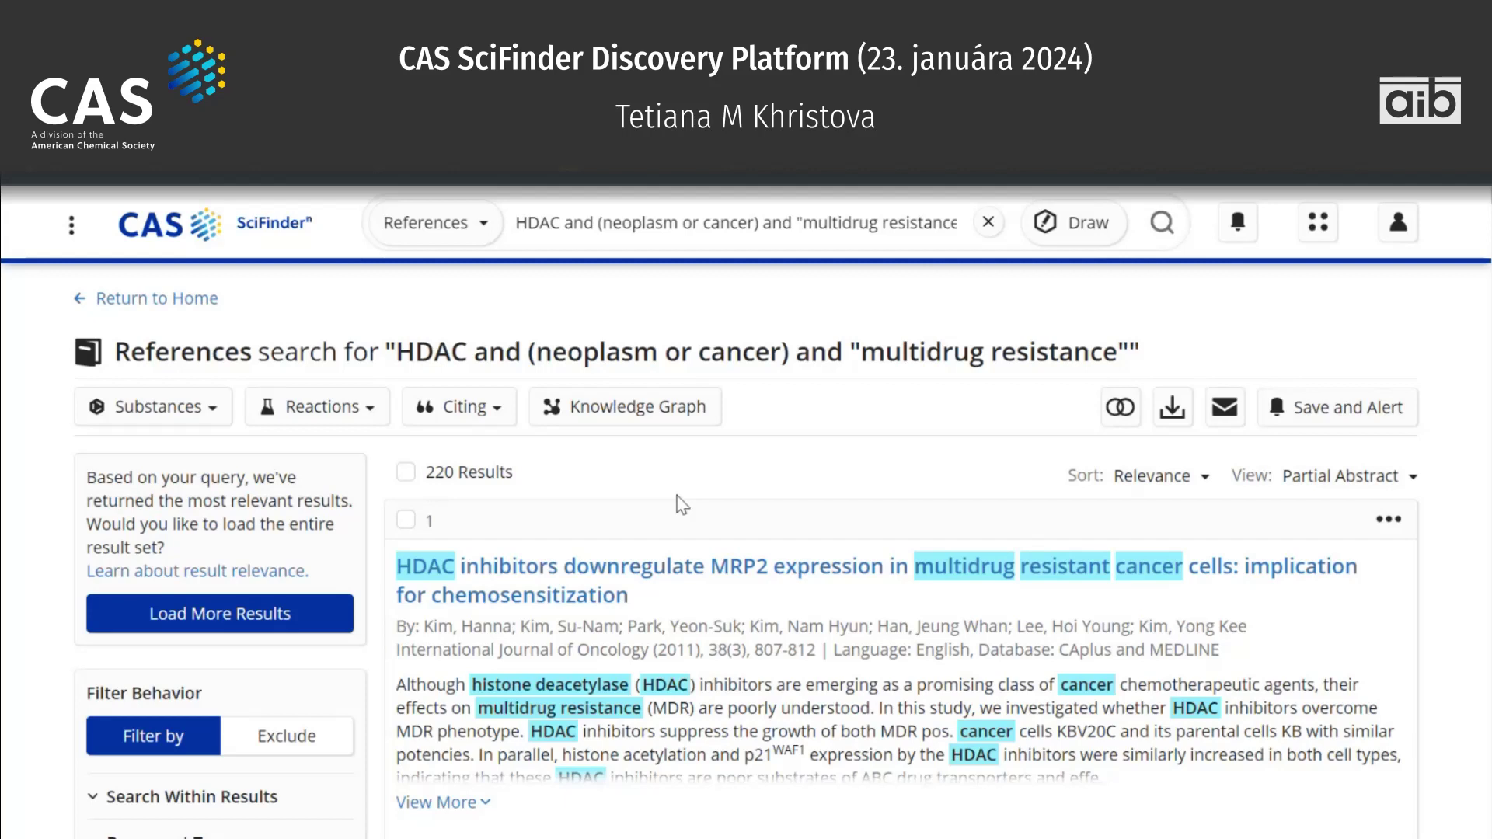
left_click(250, 625)
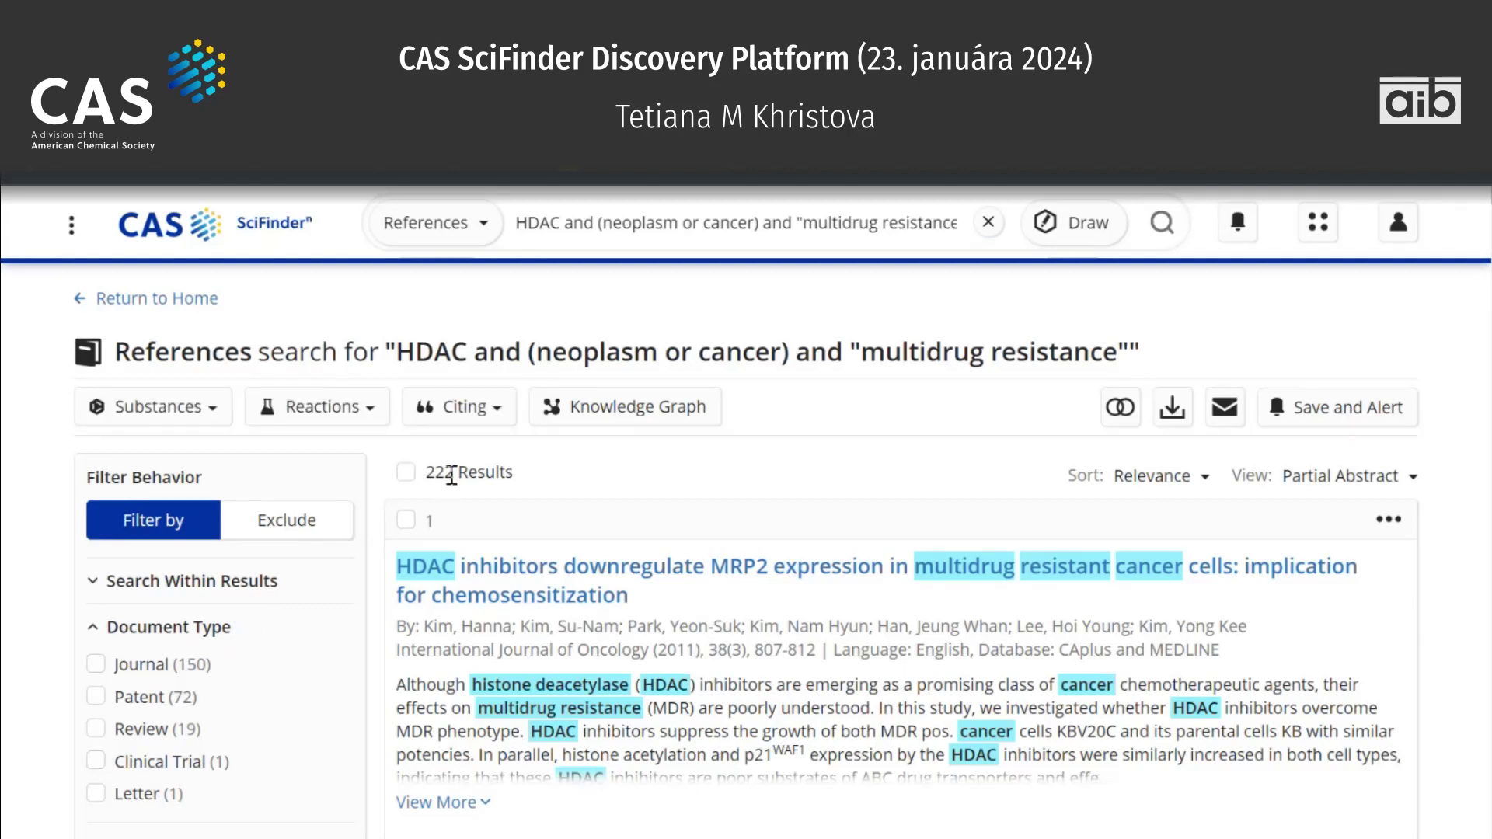
left_click_drag(454, 471, 443, 472)
scroll(443, 472, "down", 2)
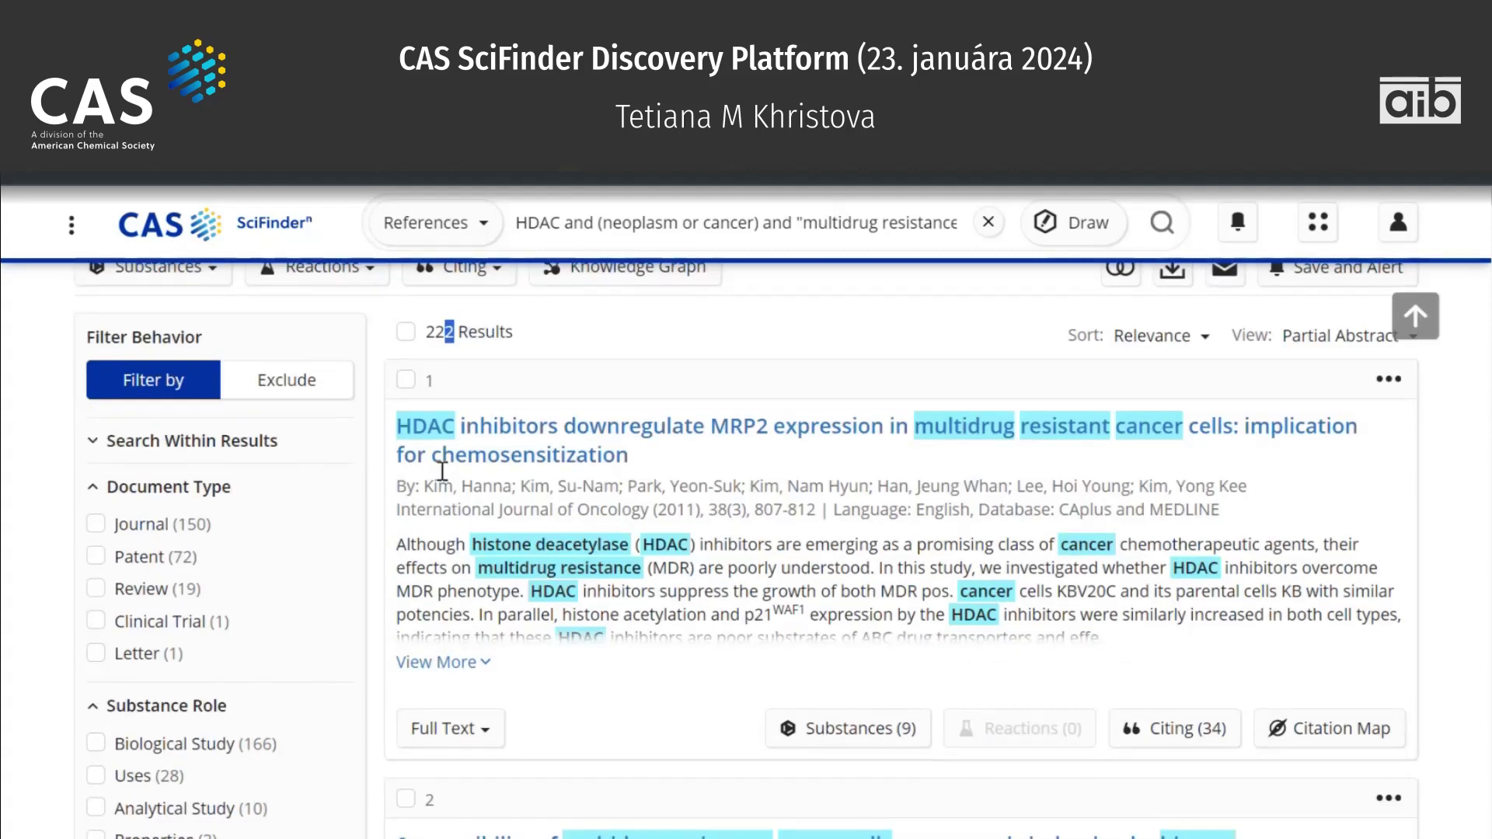
scroll(442, 471, "up", 1)
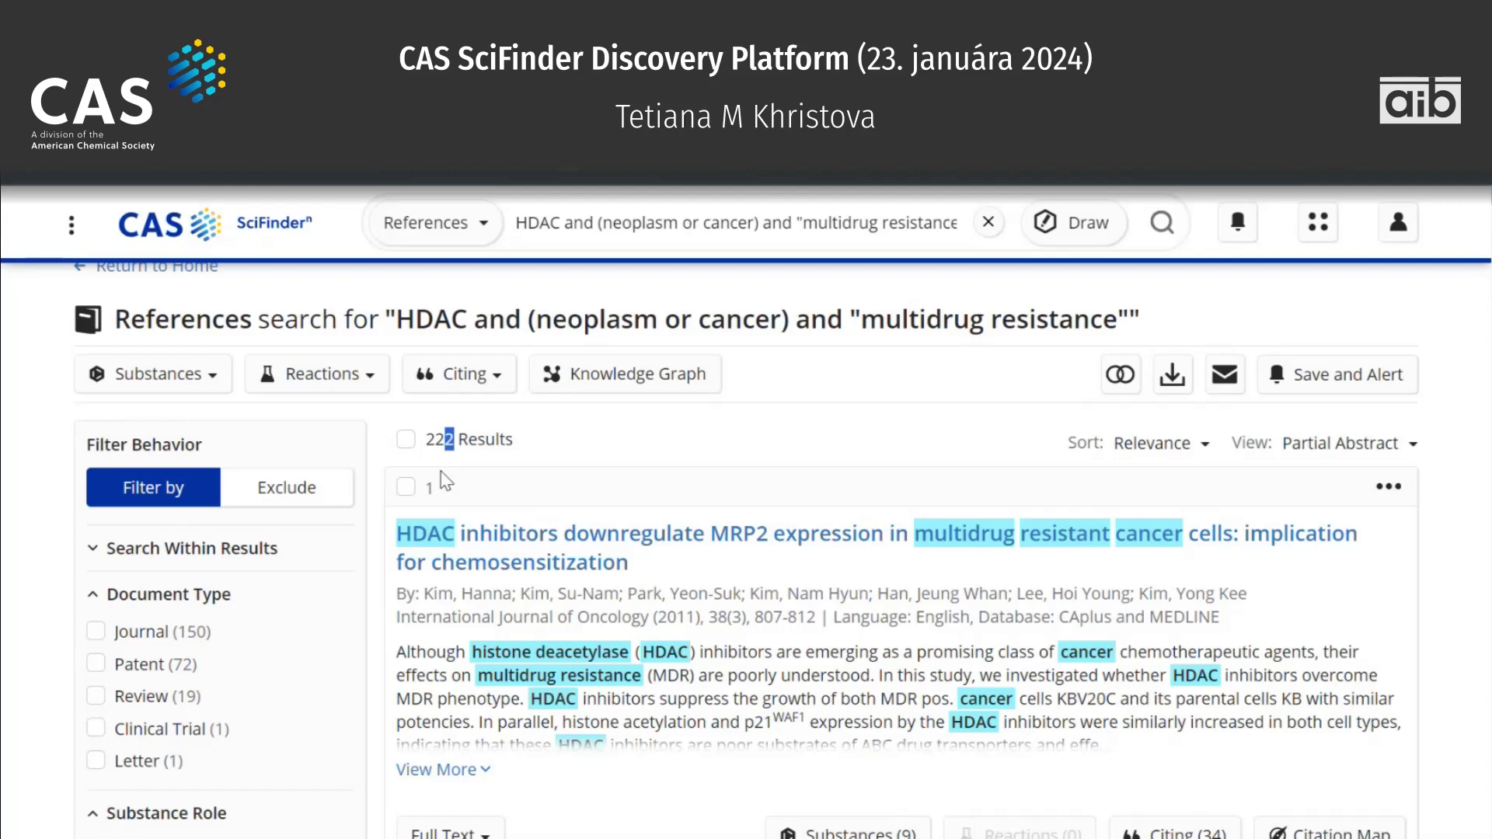
Switch to the earlier substances from references results and return from there to the home page.
left_click(334, 101)
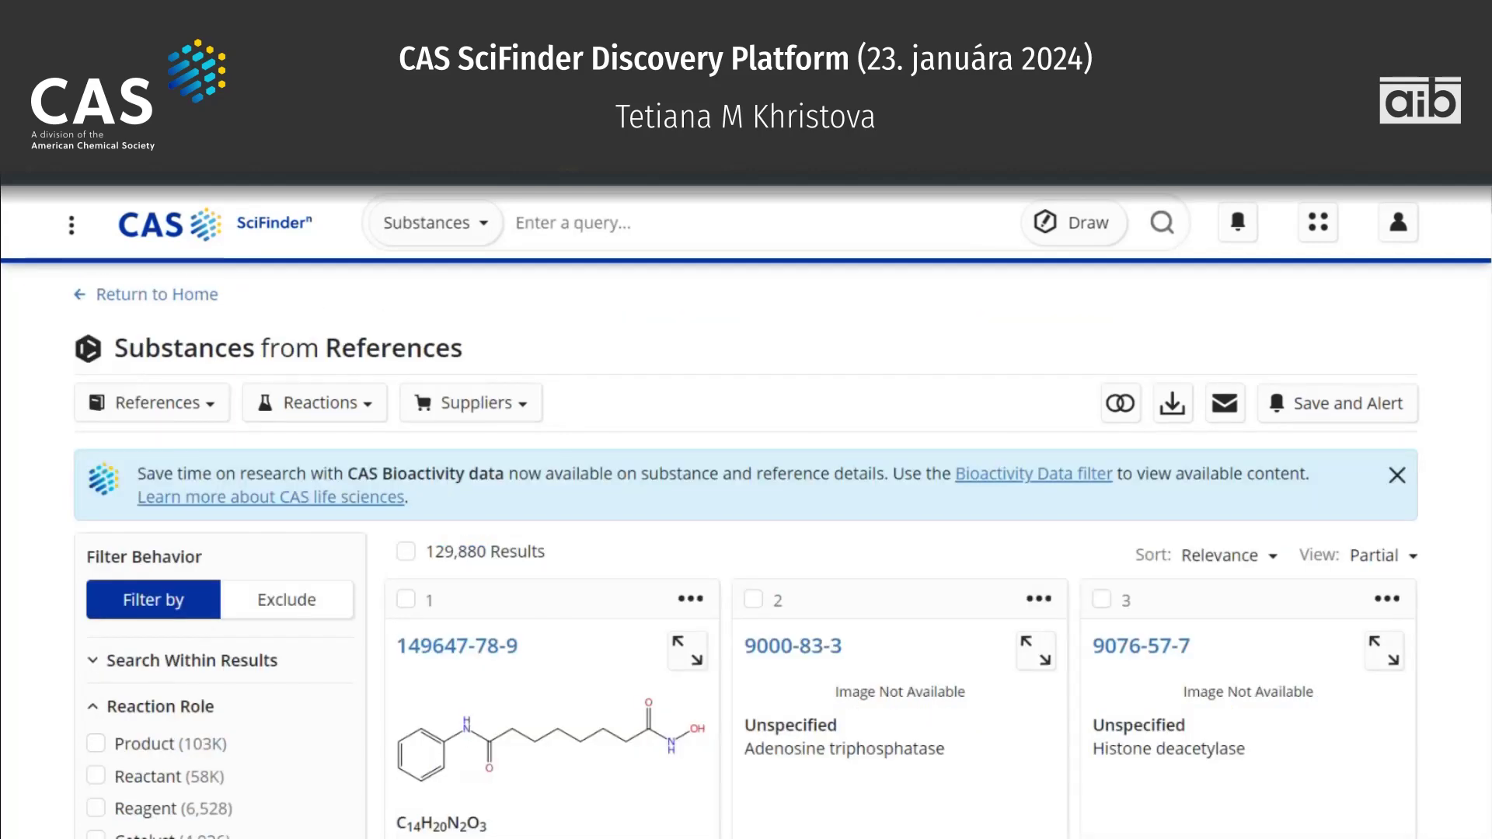
left_click(216, 243)
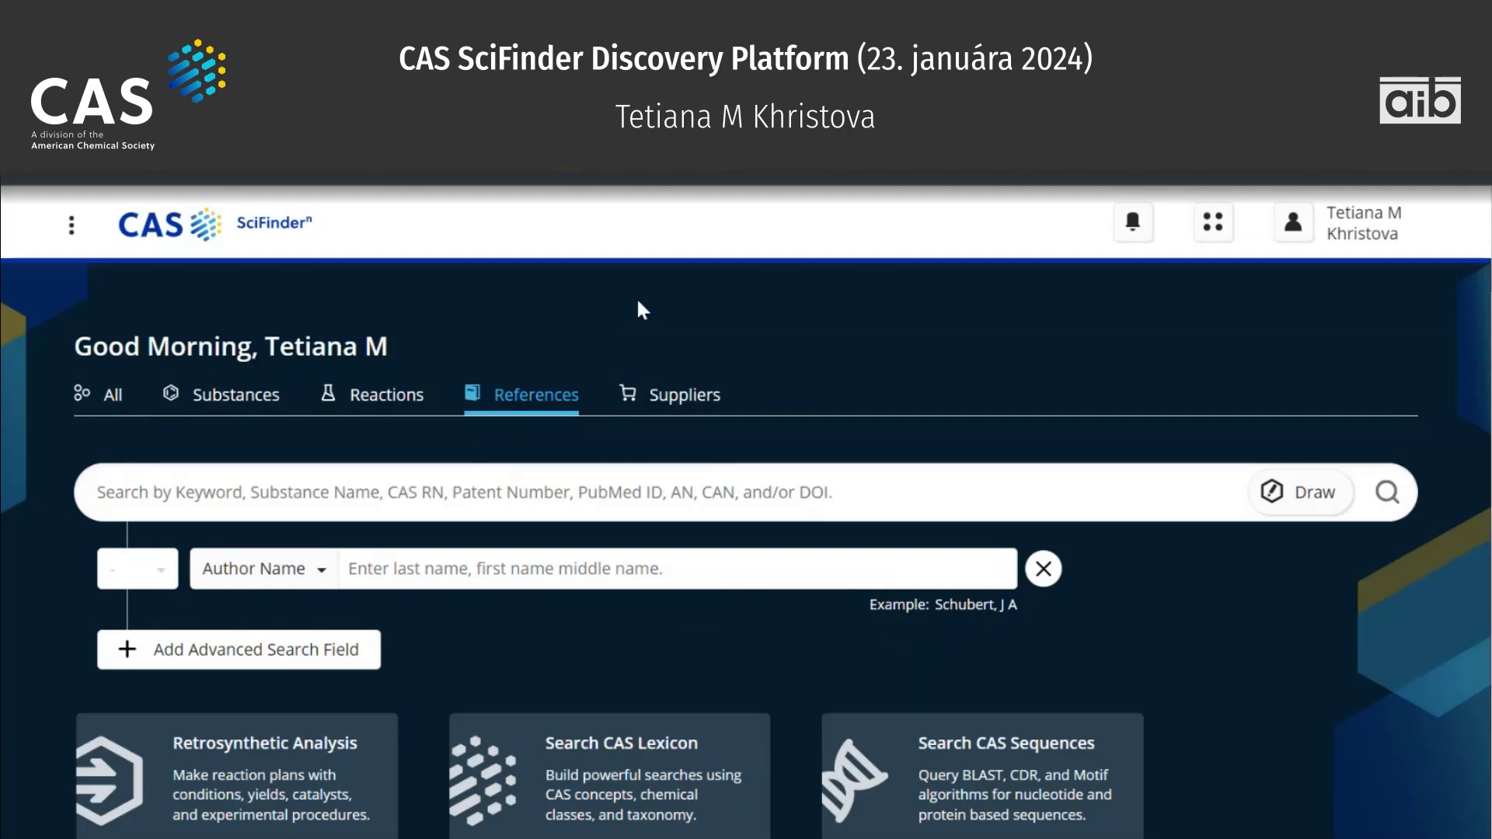
Run a Substances search for Lamivudine, using the suggested substance name.
left_click(258, 401)
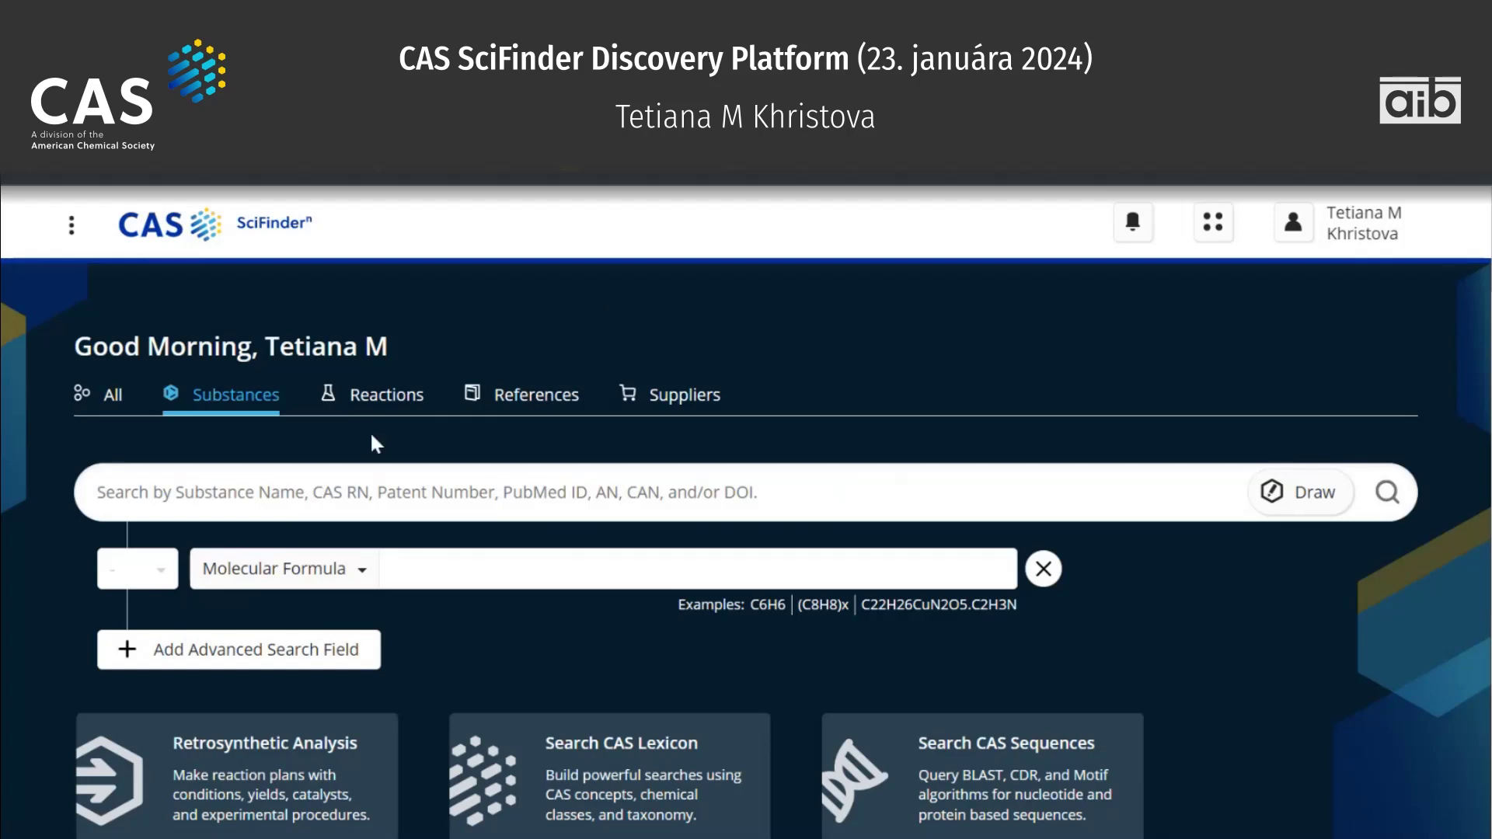
left_click(291, 495)
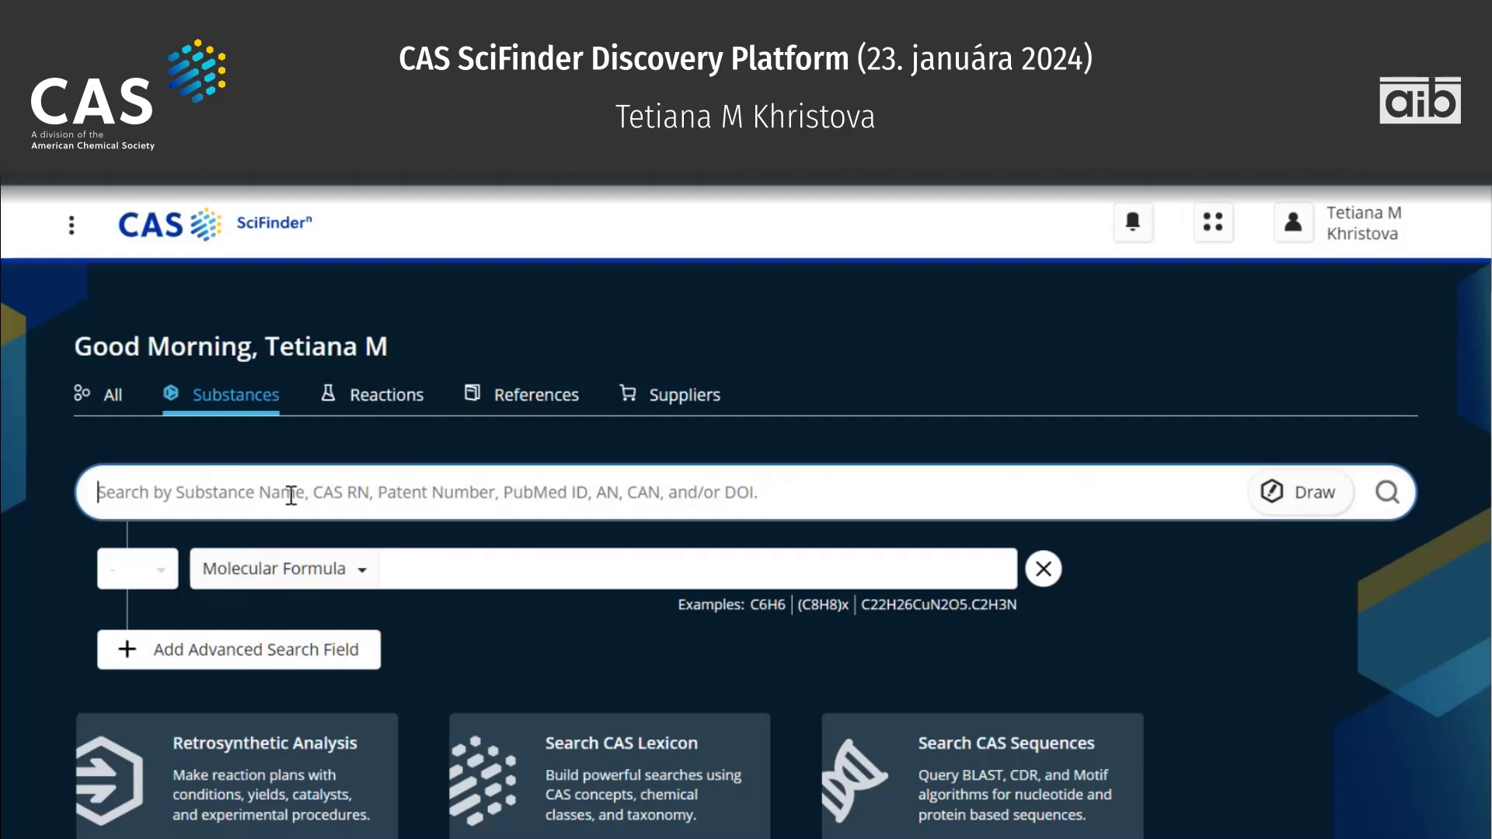
type("l")
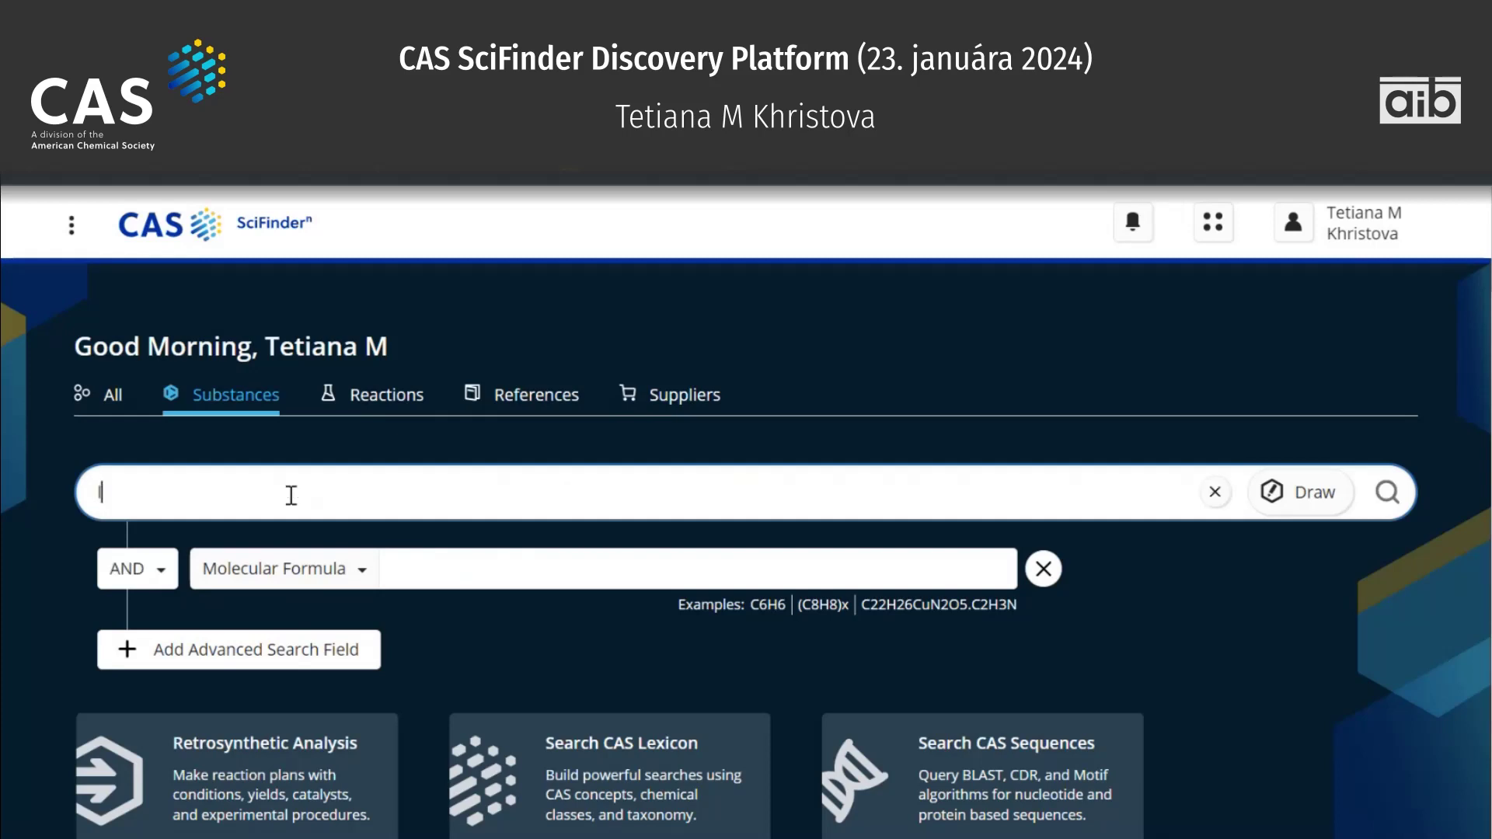
type("ami")
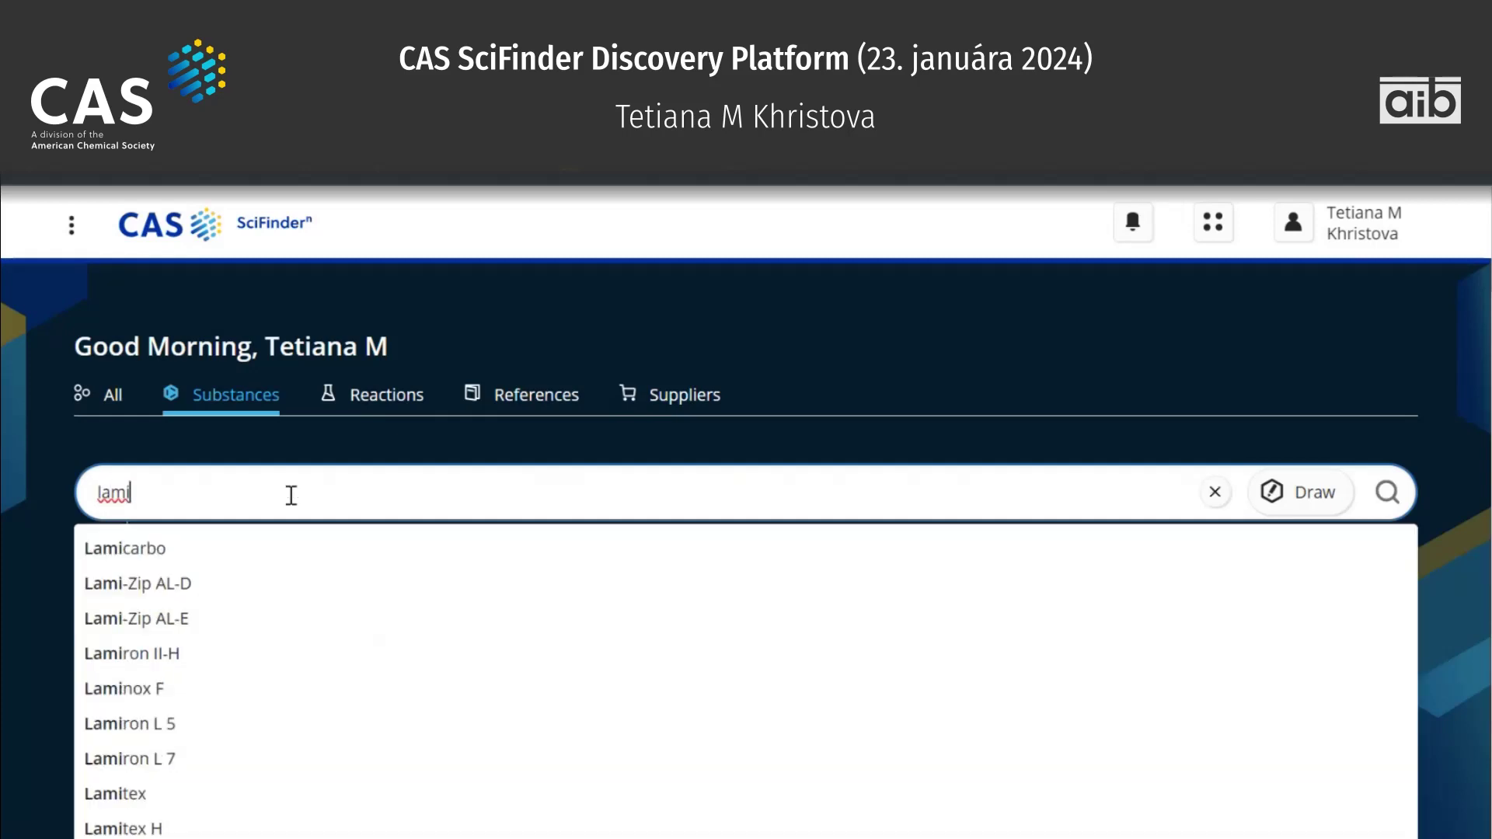
type("vus")
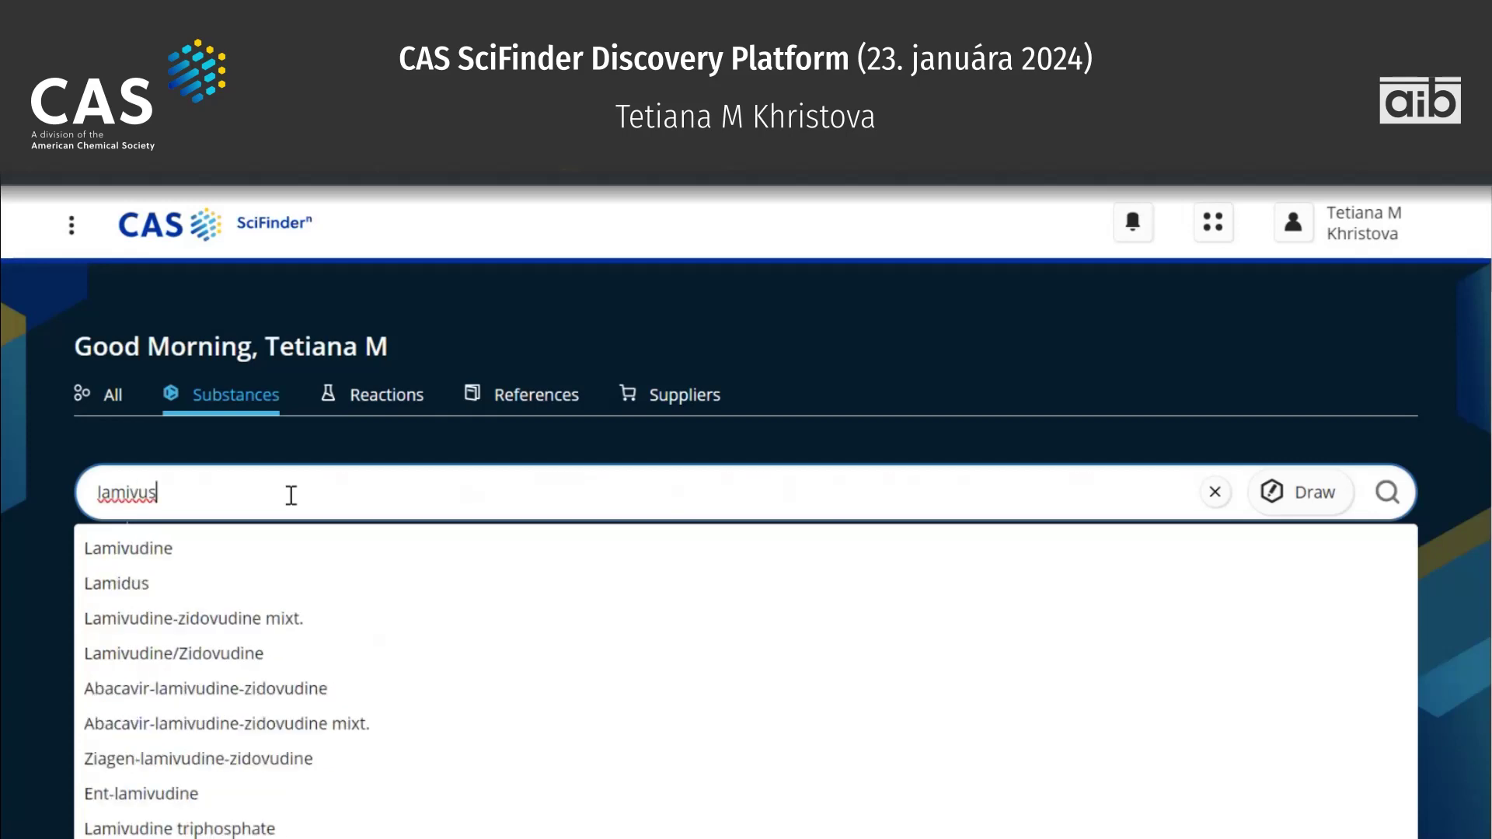
key("BackSpace")
type("d")
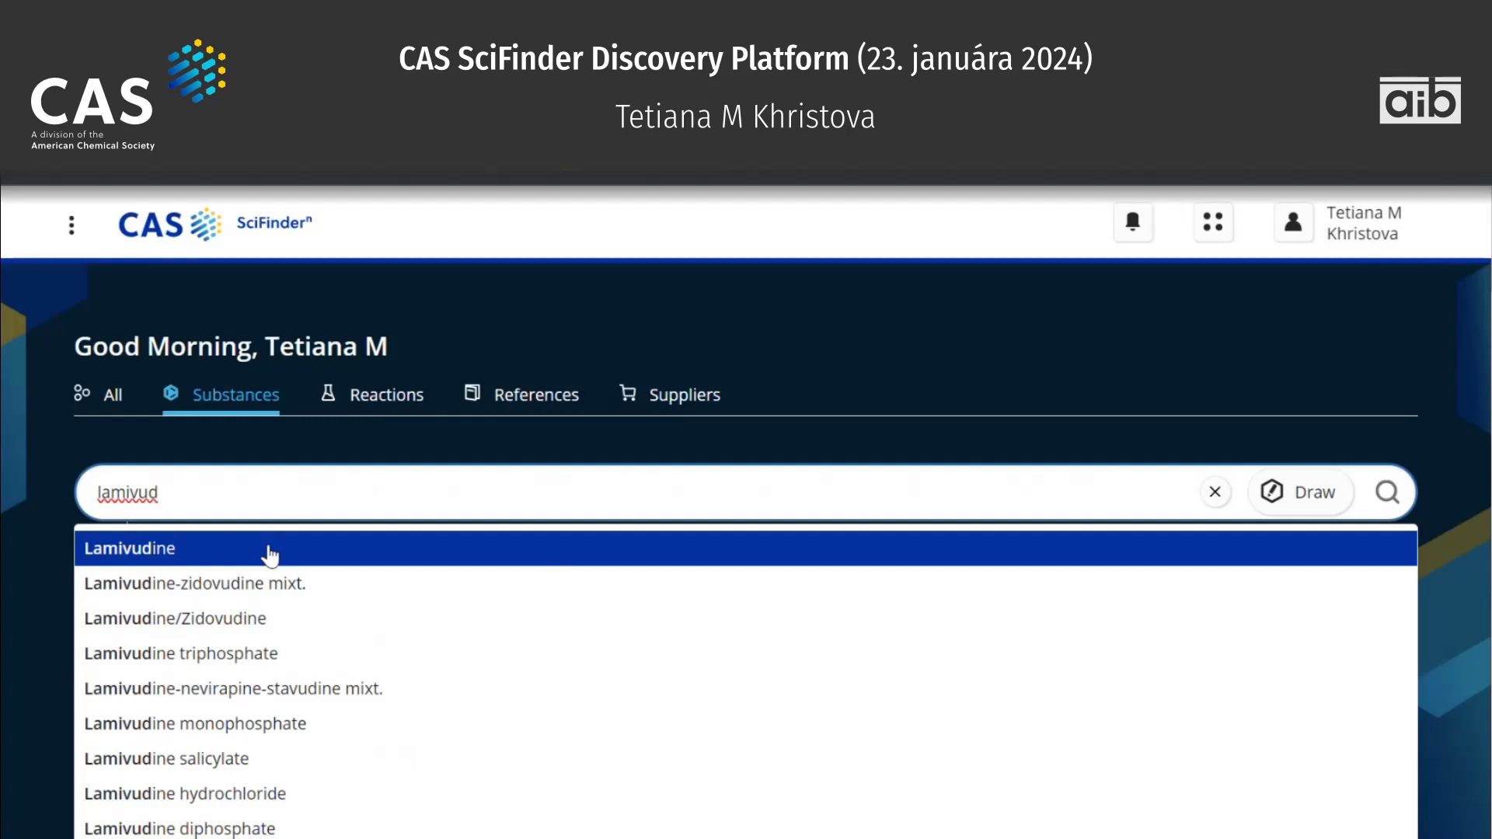
scroll(269, 555, "down", 3)
scroll(270, 555, "up", 2)
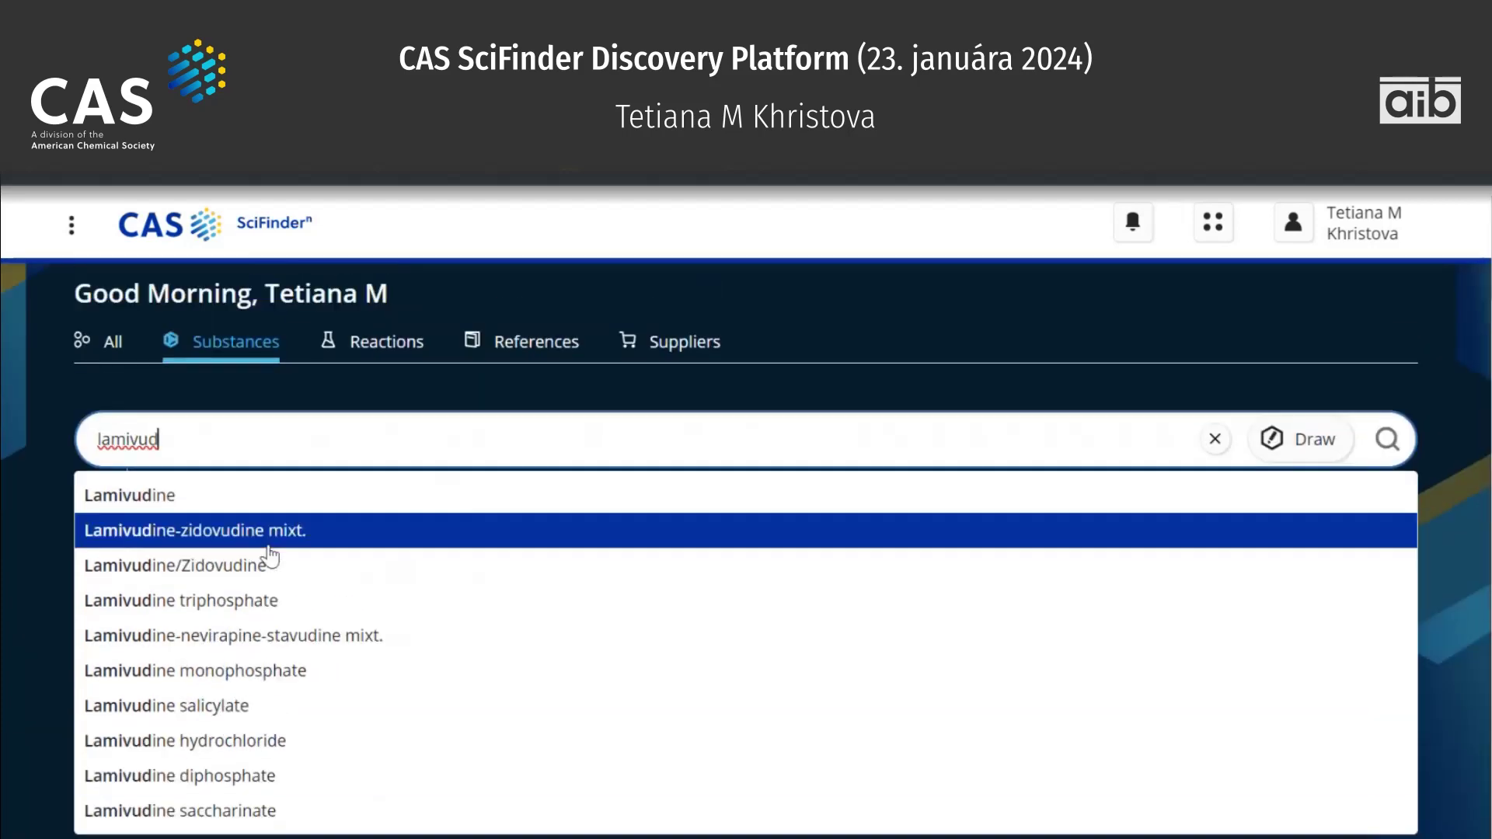
left_click(279, 496)
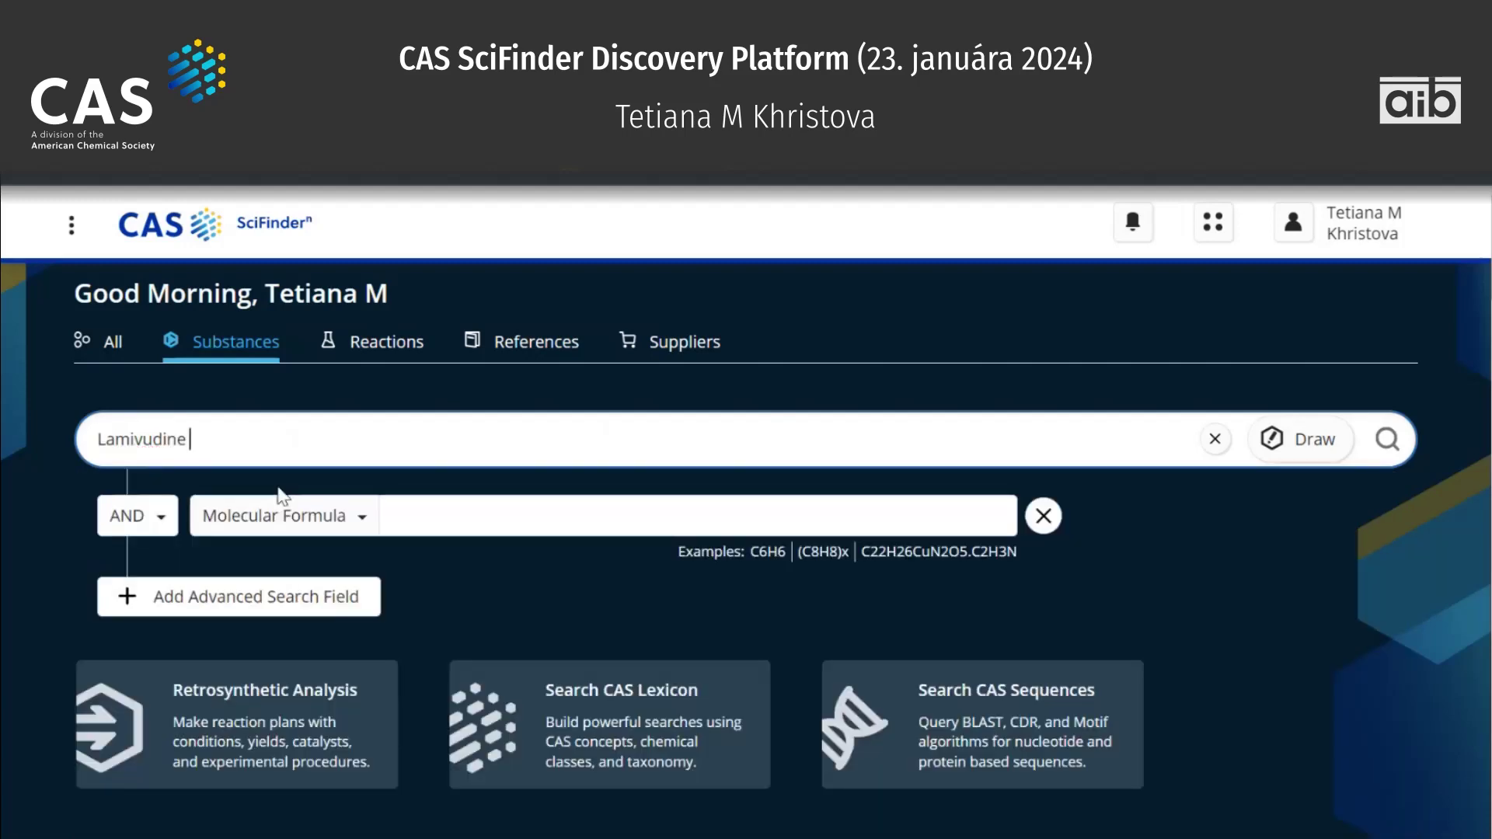
left_click(1387, 441)
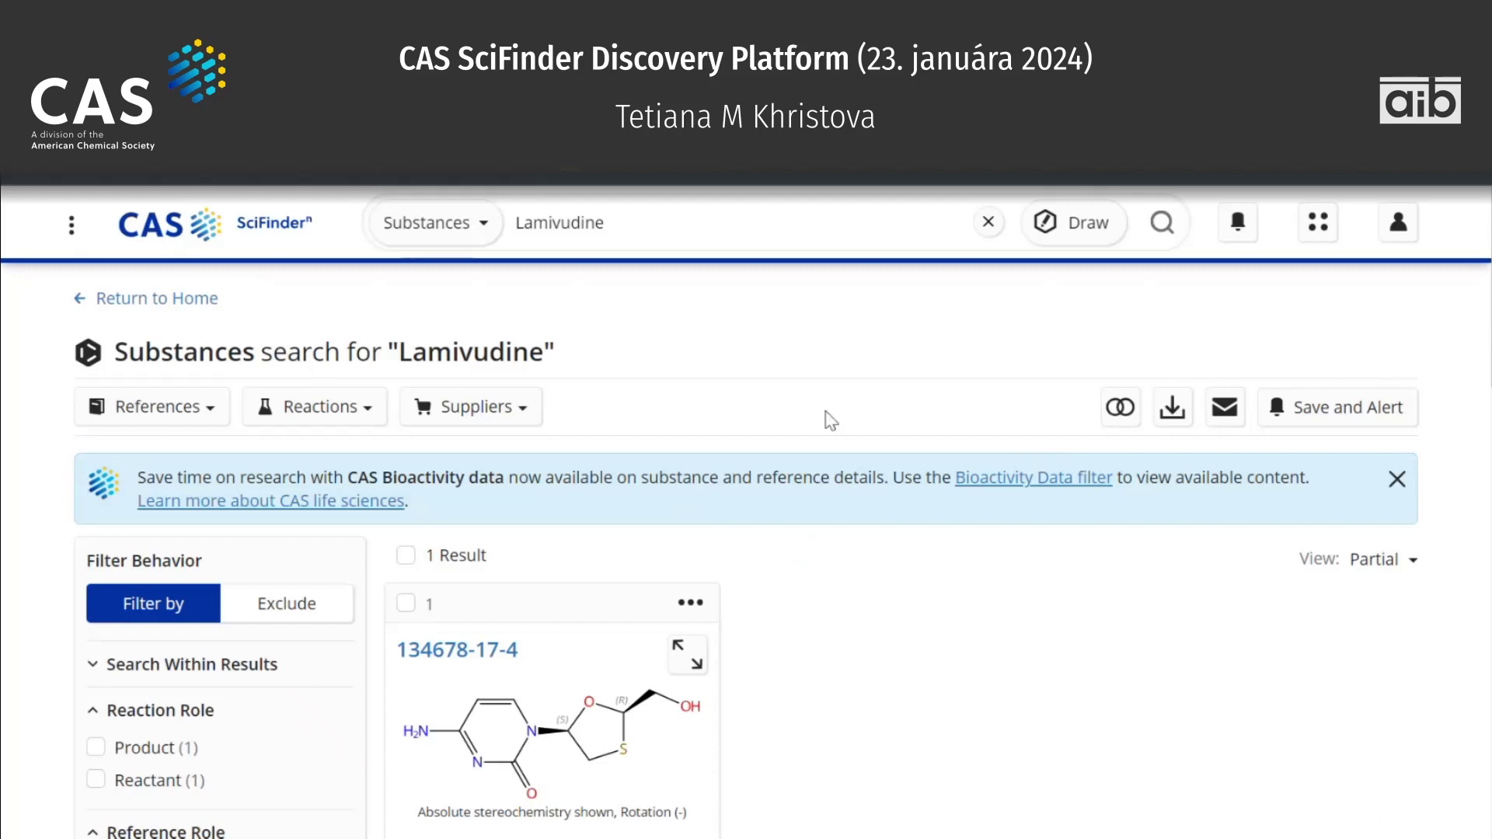
Look over the Lamivudine result card and open the detail page for CAS Registry Number 134678-17-4.
scroll(744, 366, "down", 1)
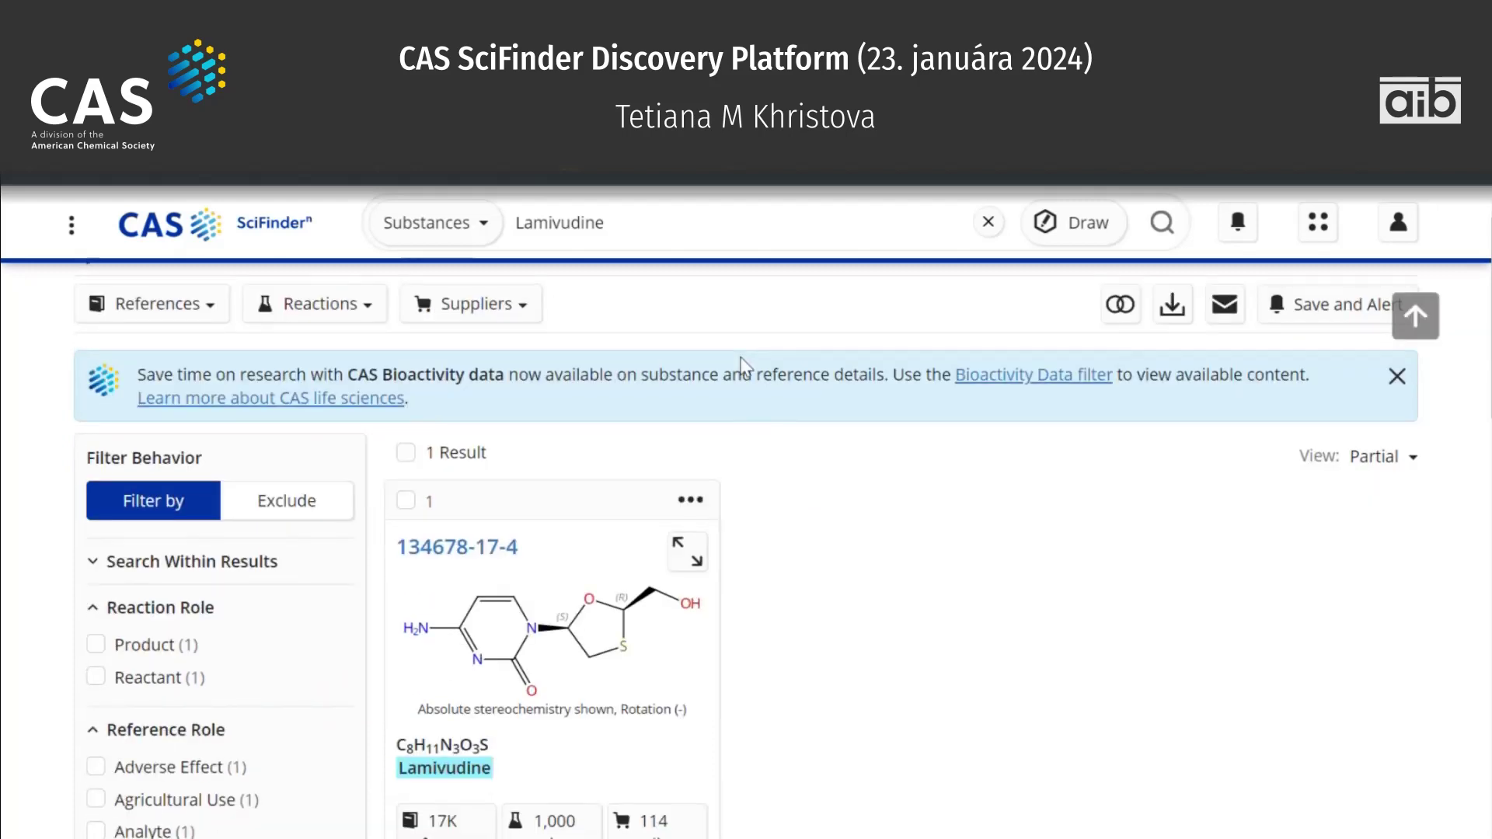
scroll(742, 365, "down", 1)
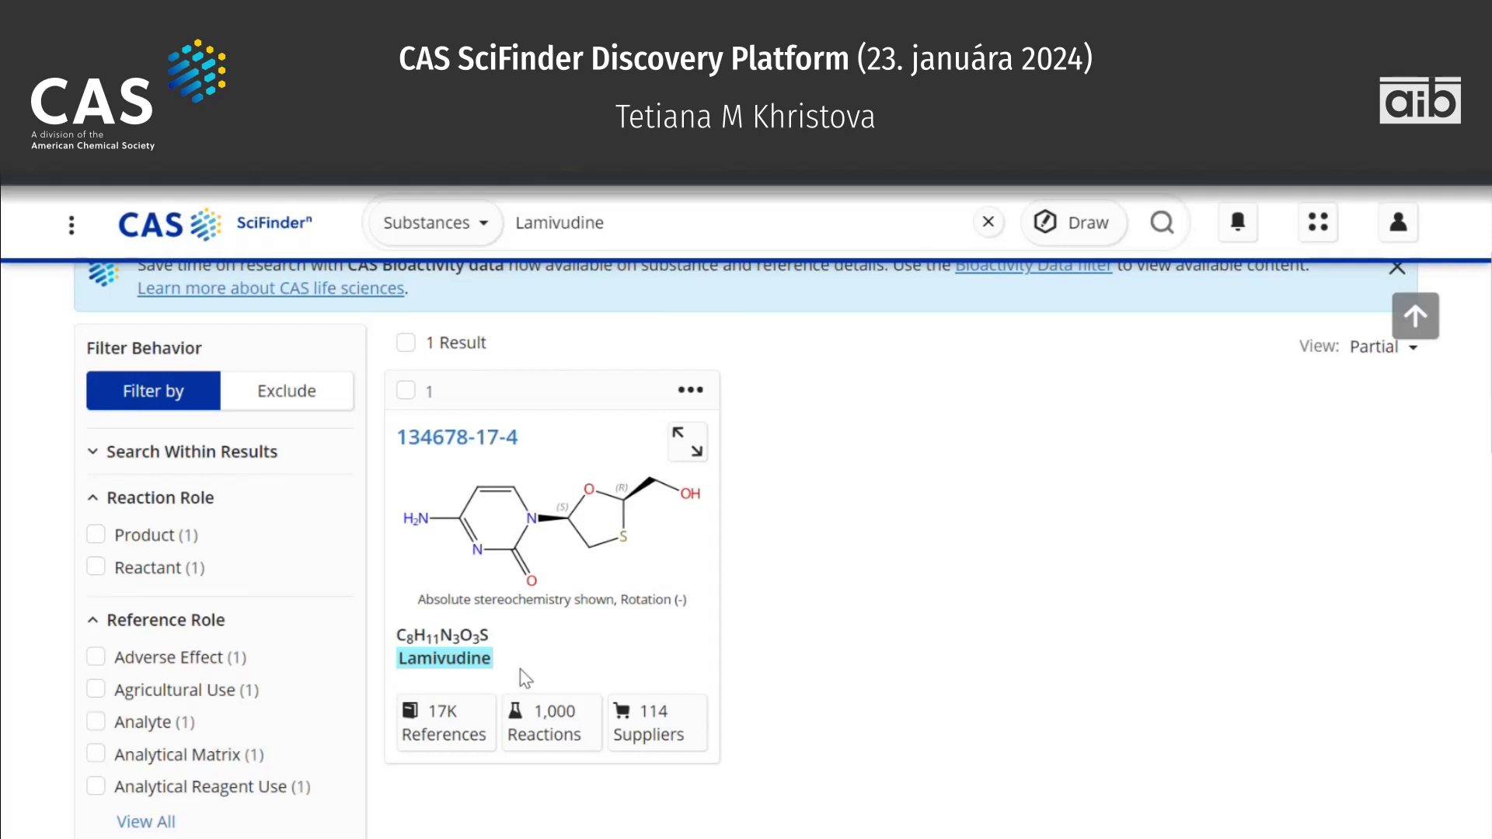
scroll(525, 678, "up", 1)
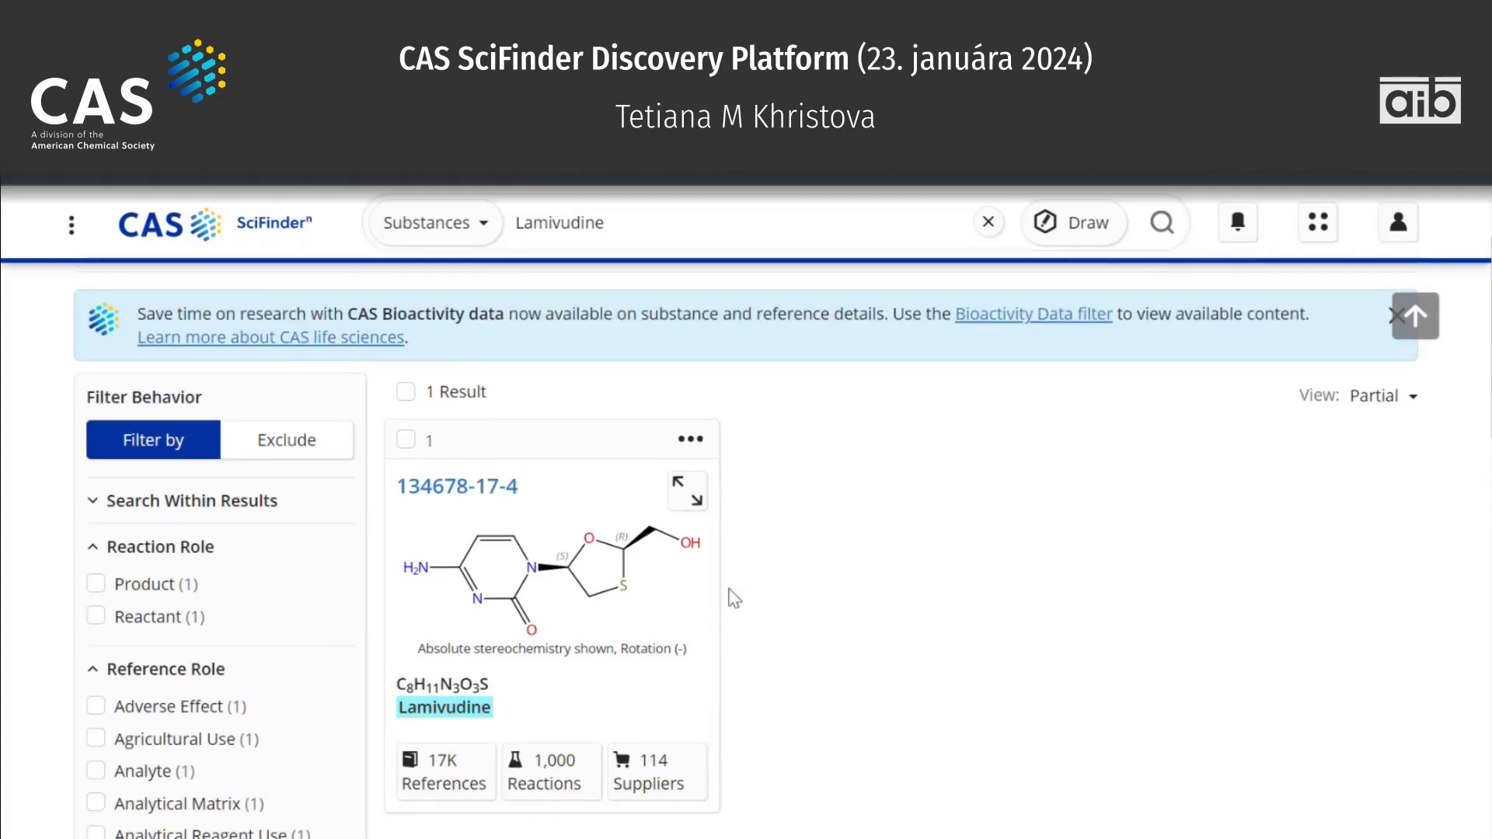
scroll(734, 598, "down", 1)
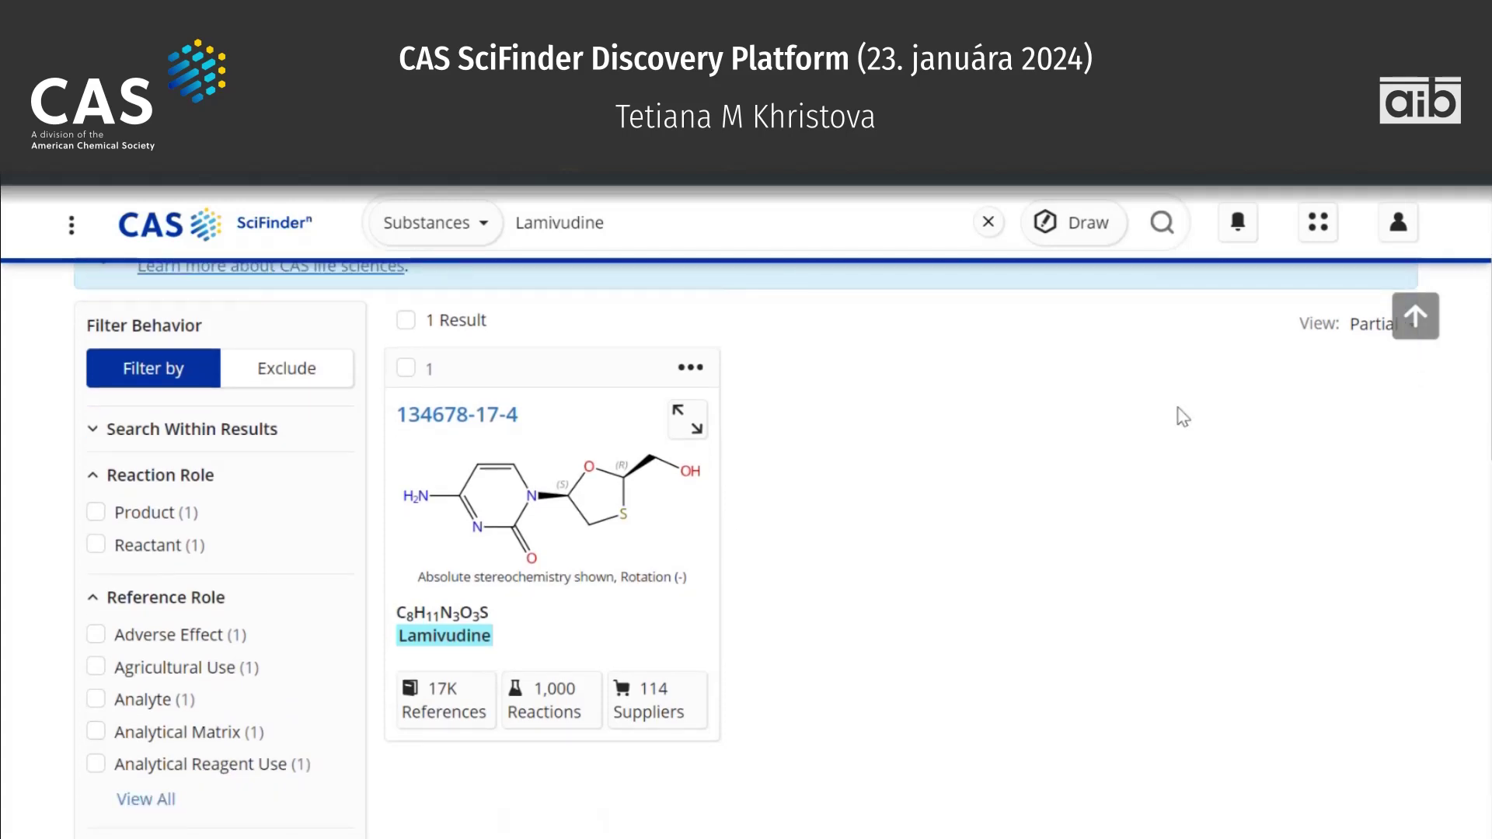
double_click(436, 637)
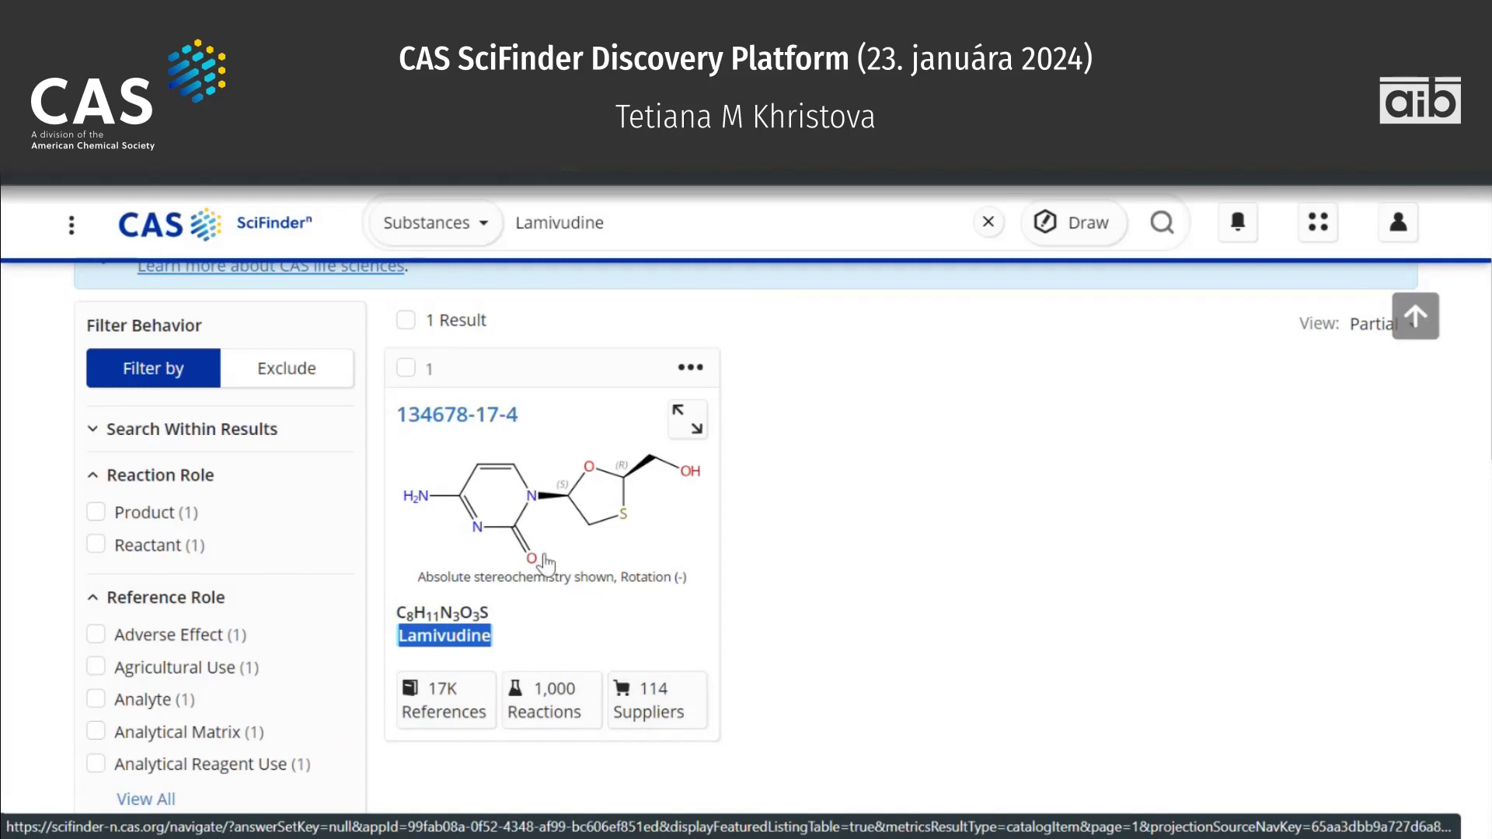
left_click(467, 424)
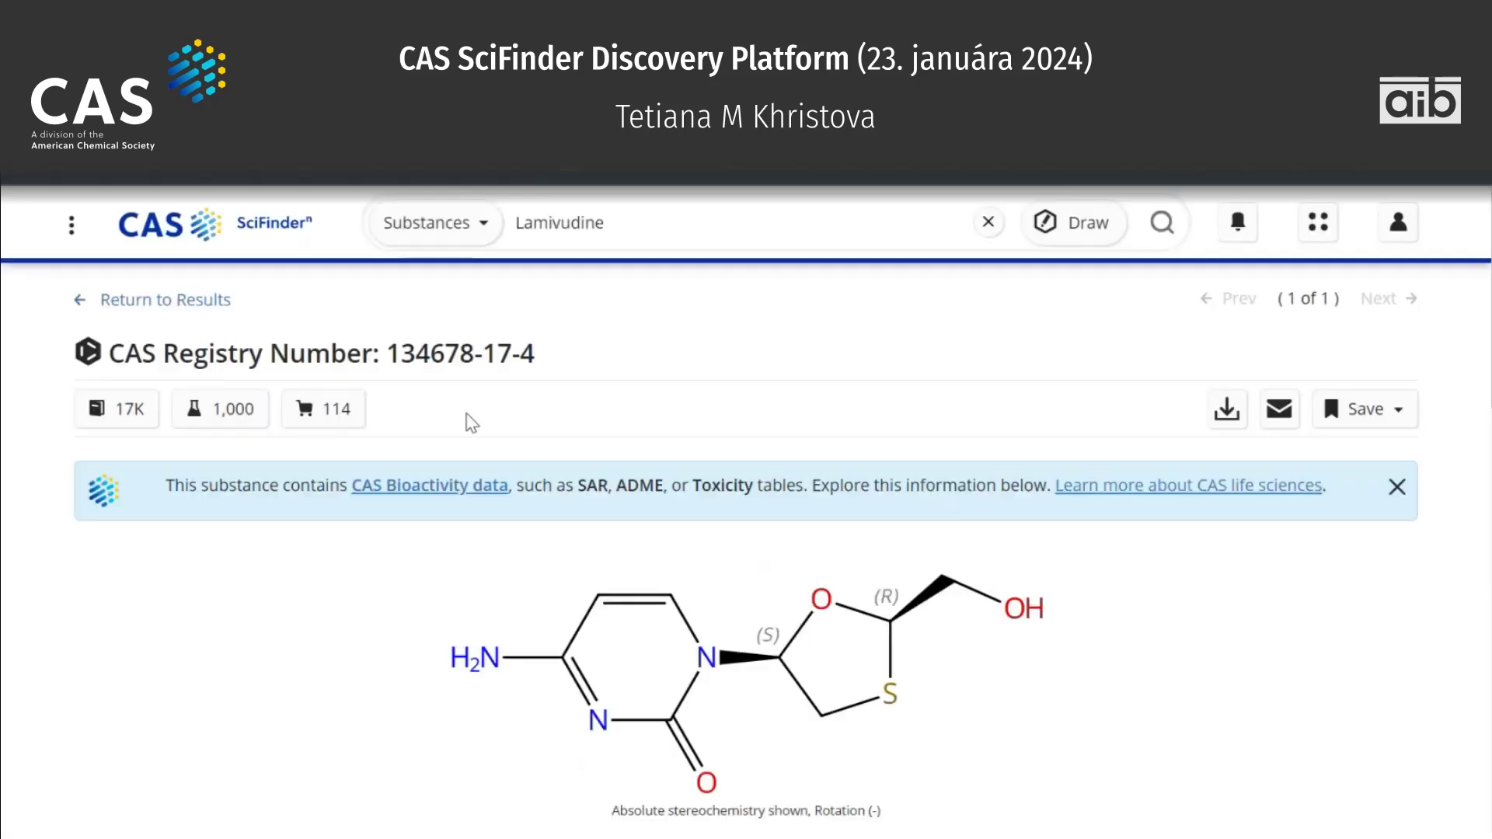
Review Lamivudine's key physical properties, then expand Other Names and Identifiers and read through the synonyms, highlighting Heptovir.
scroll(469, 423, "down", 7)
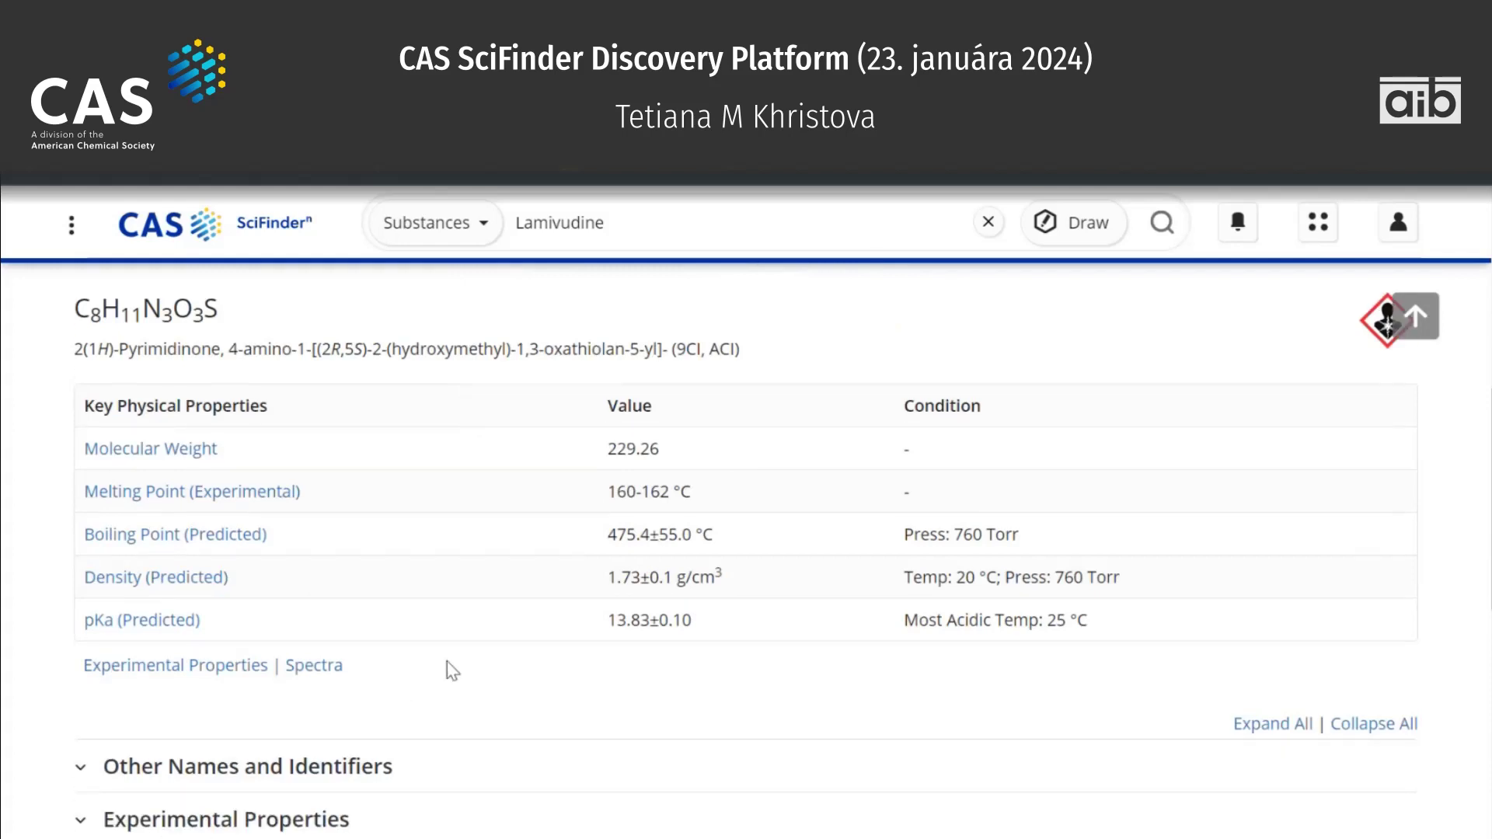
scroll(447, 661, "down", 5)
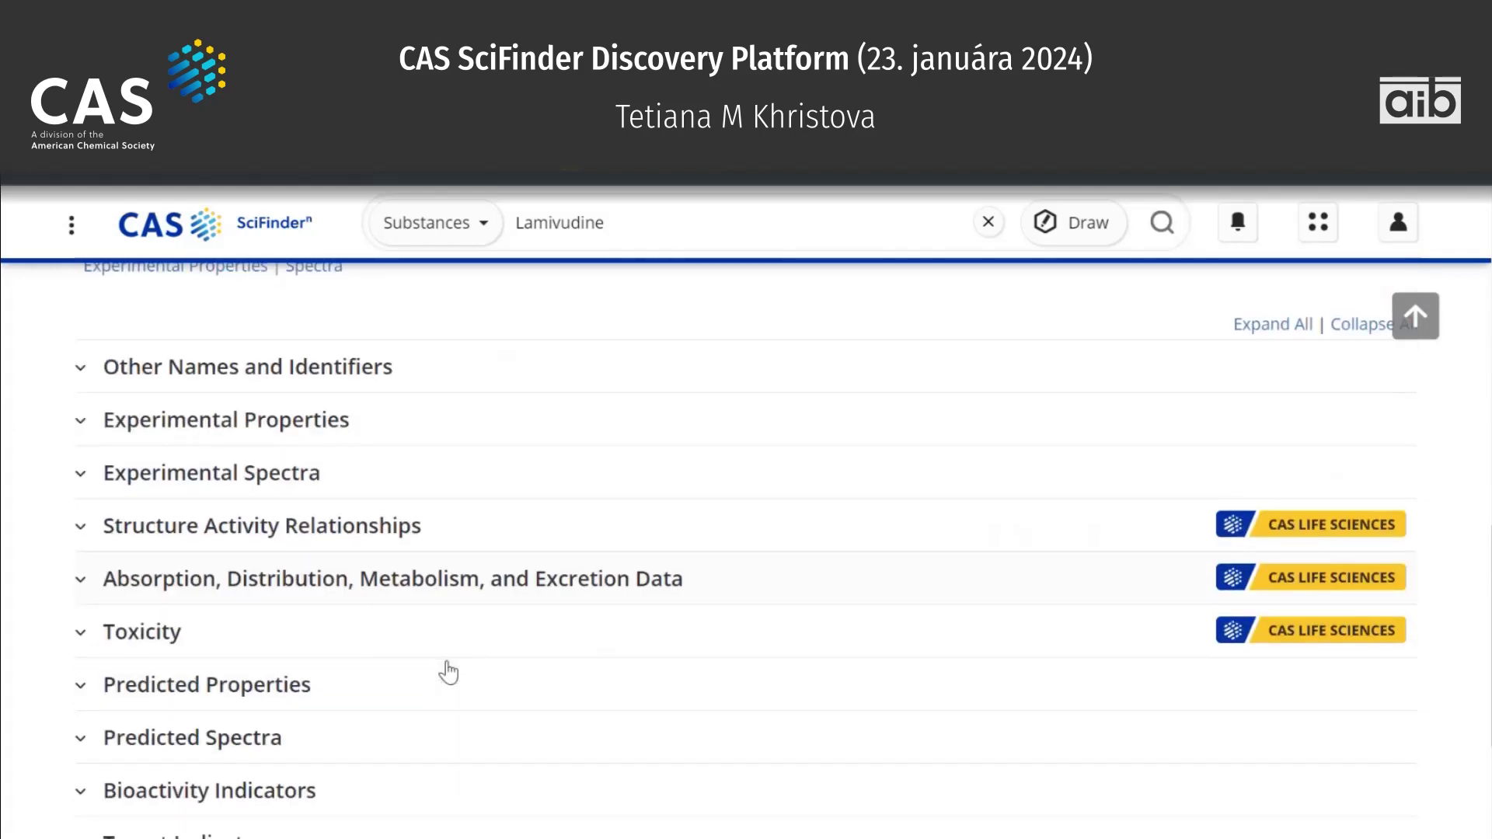
scroll(448, 673, "down", 1)
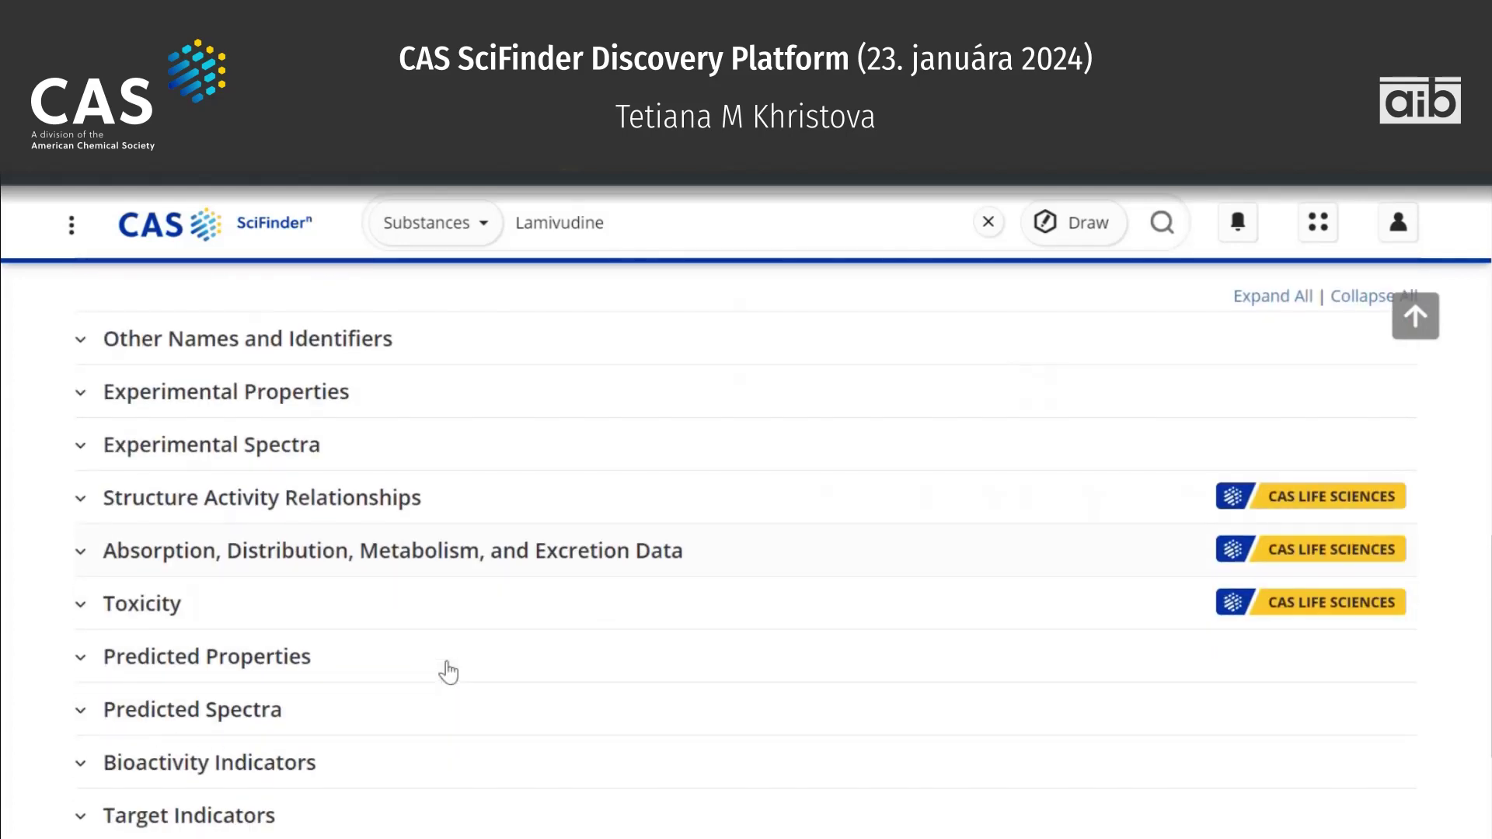
left_click(214, 356)
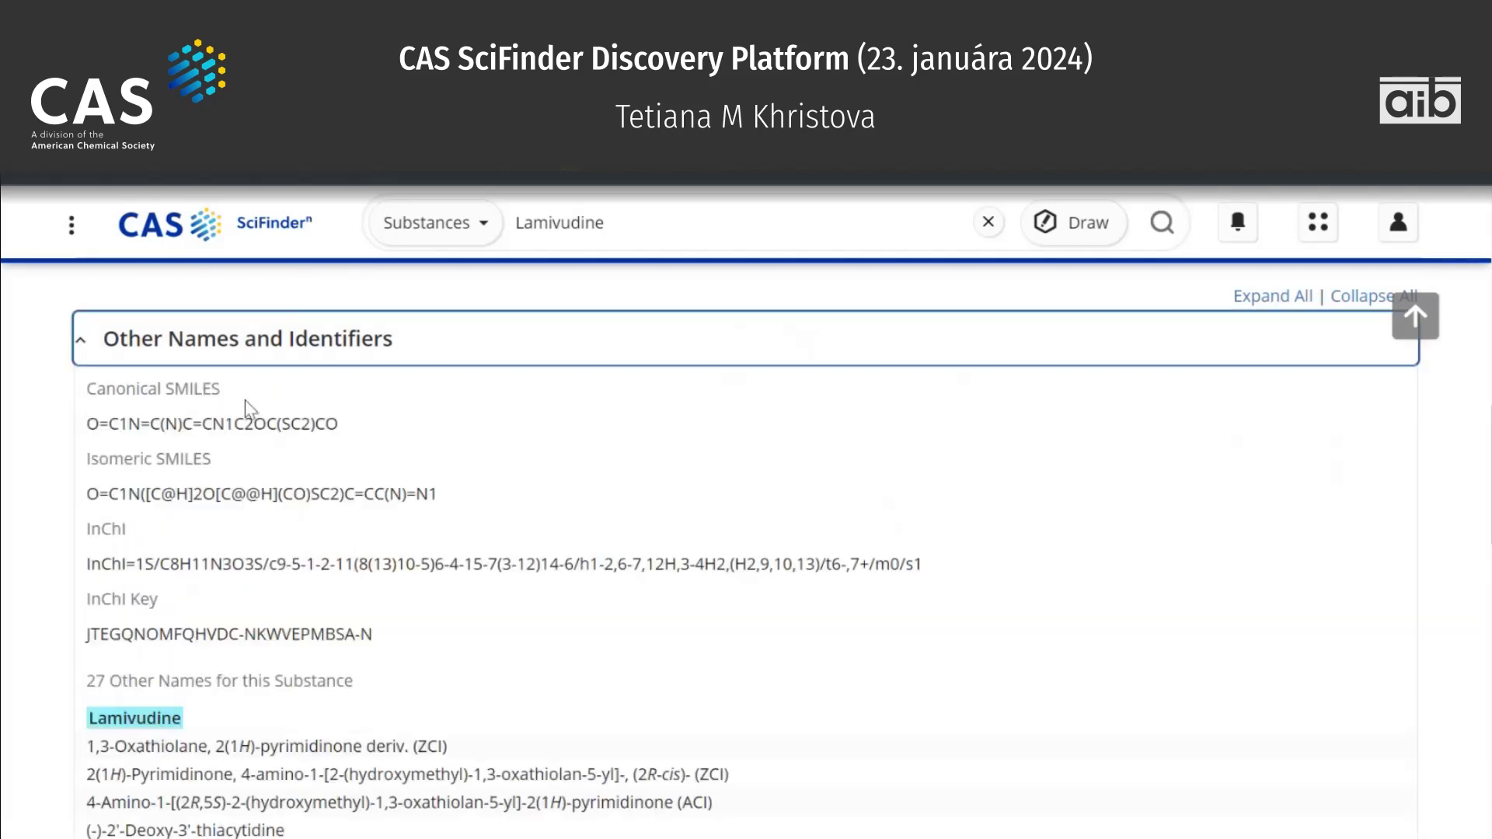
scroll(297, 579, "down", 4)
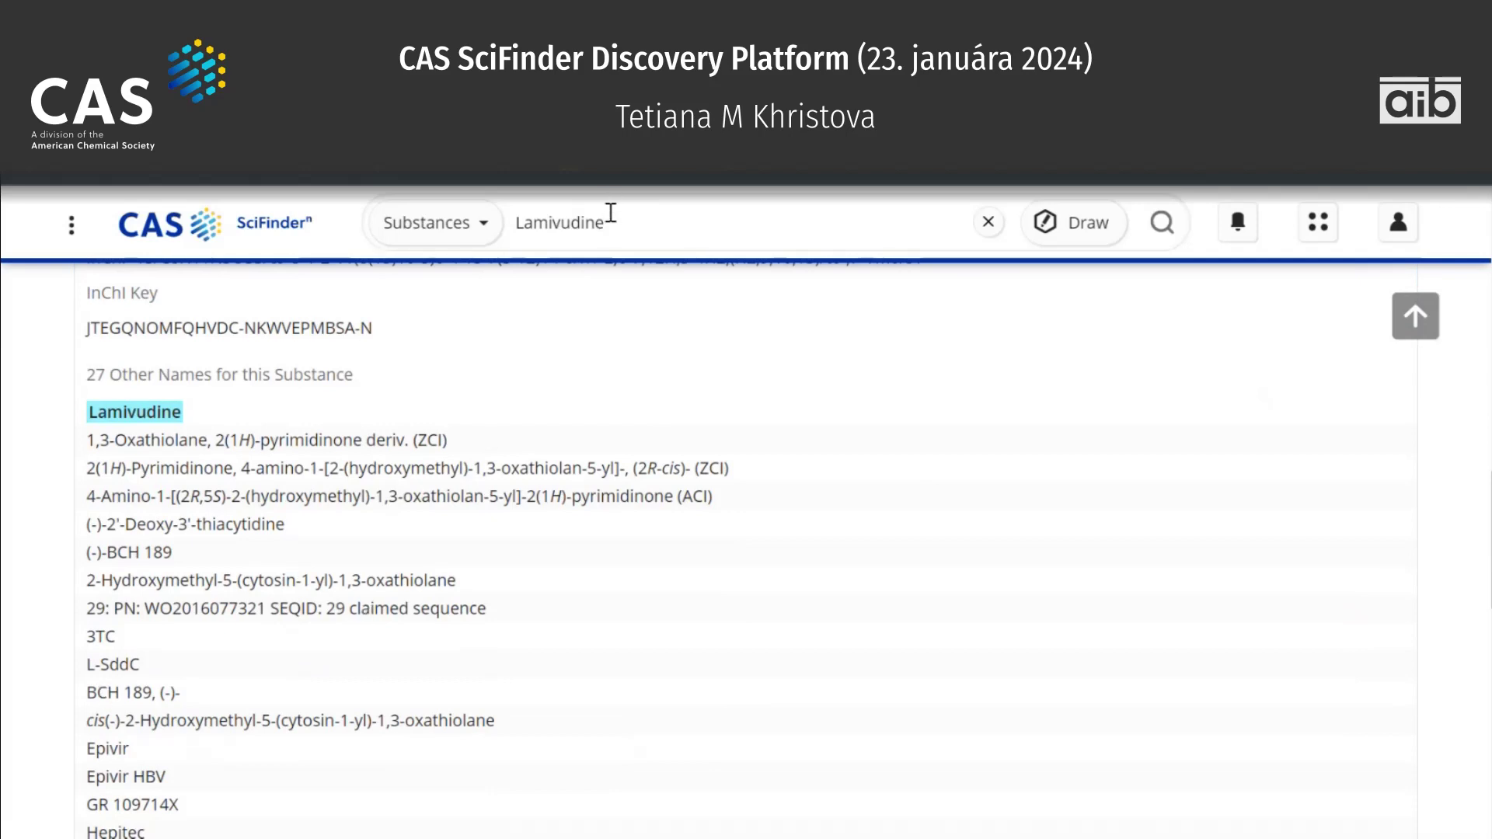
scroll(427, 541, "down", 1)
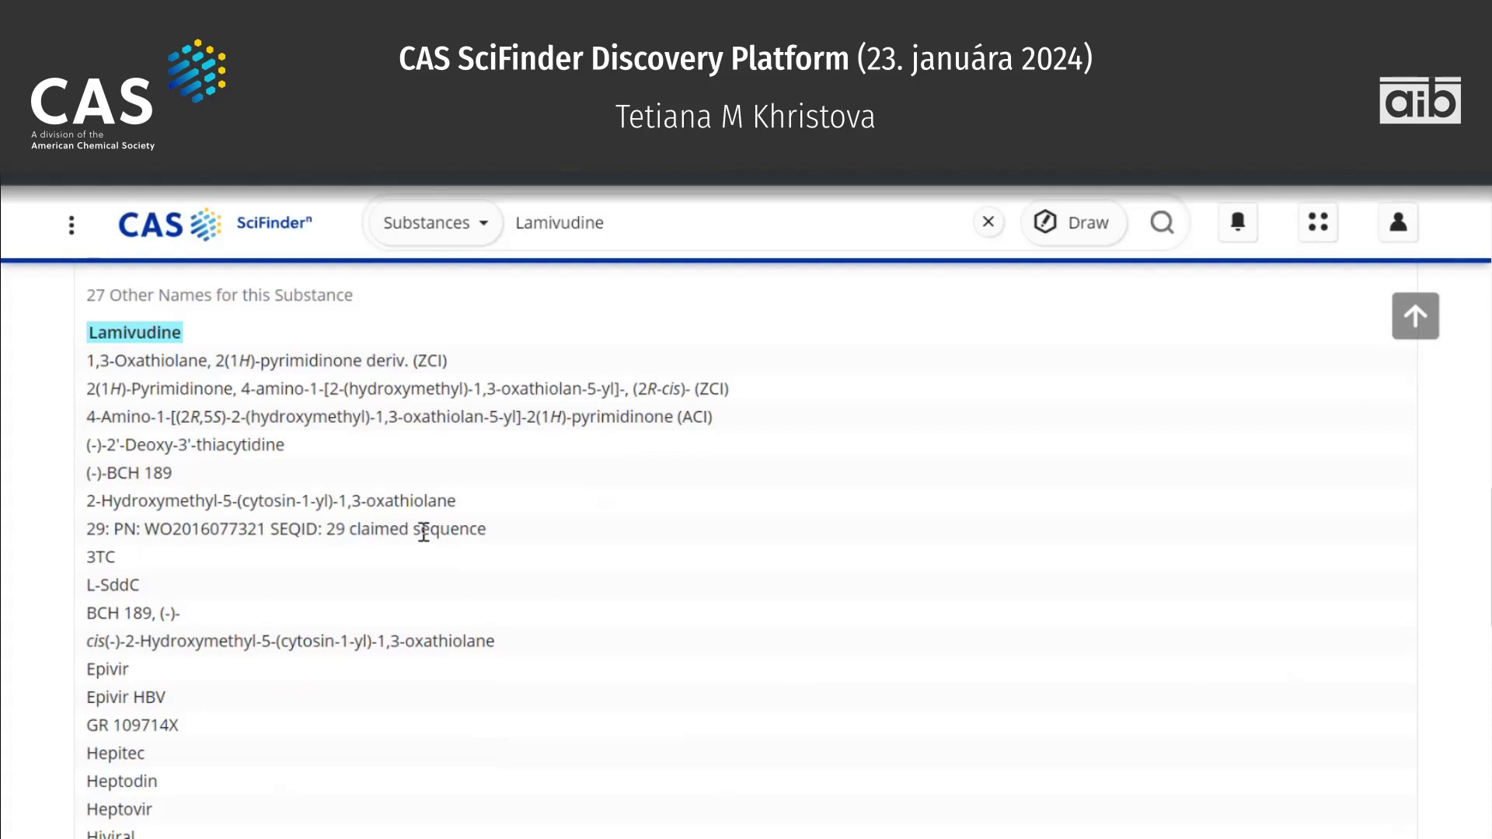
scroll(423, 532, "down", 5)
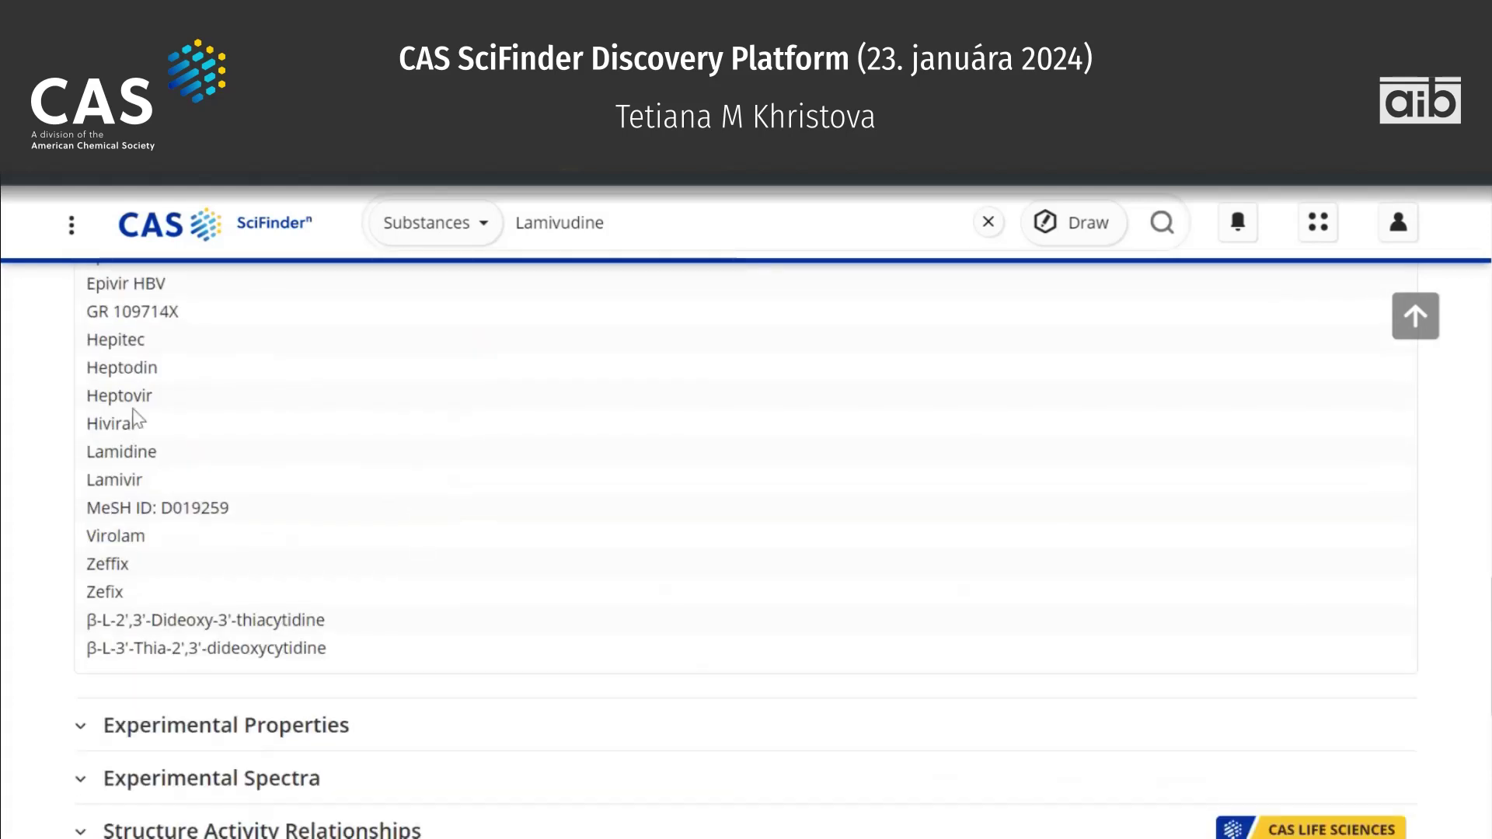
double_click(111, 398)
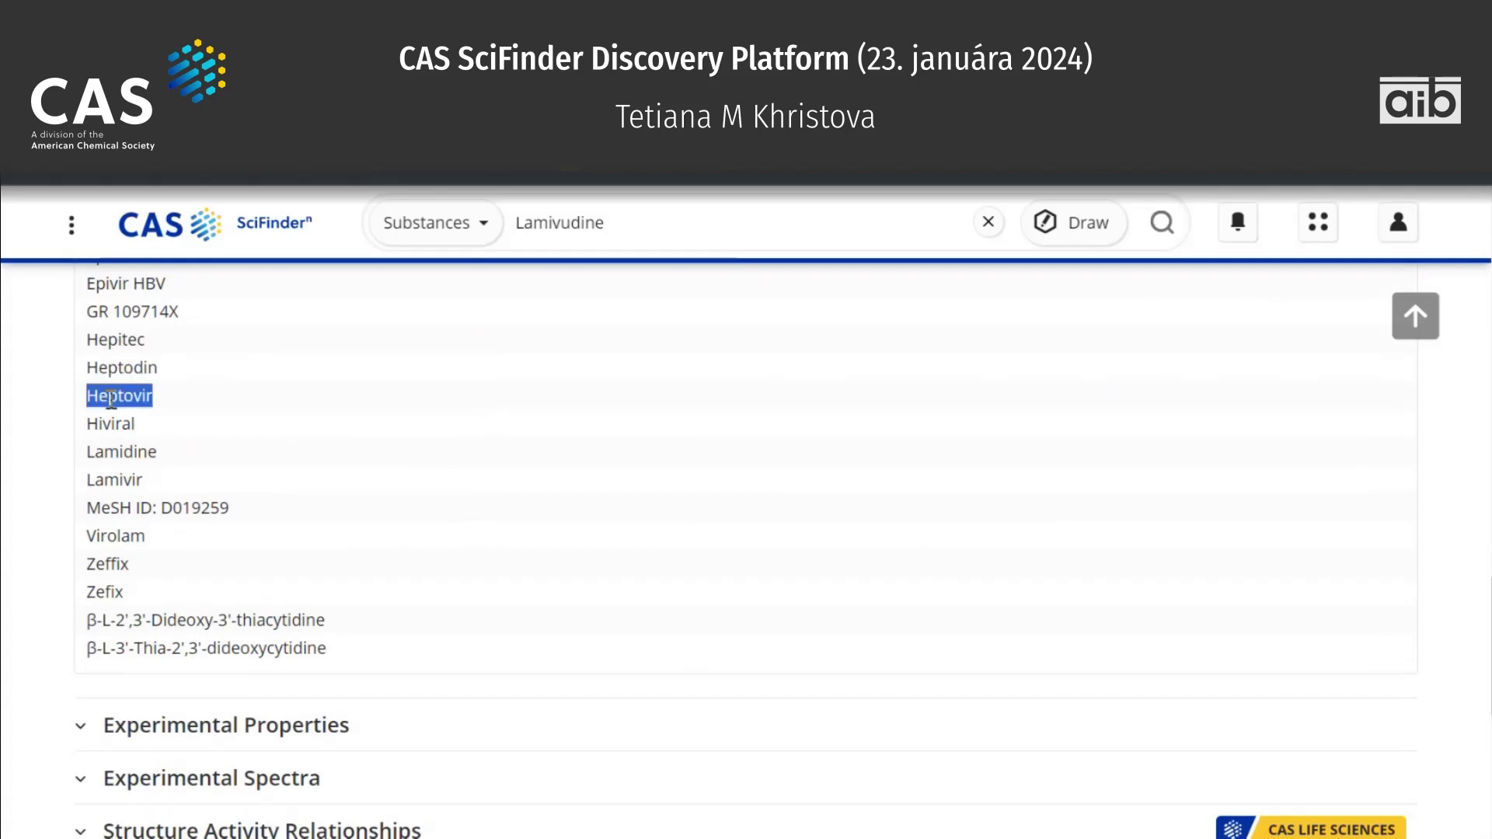
Expand Experimental Properties and examine the Thermal data with its sources, highlighting the full-text note for enthalpy.
scroll(109, 399, "down", 4)
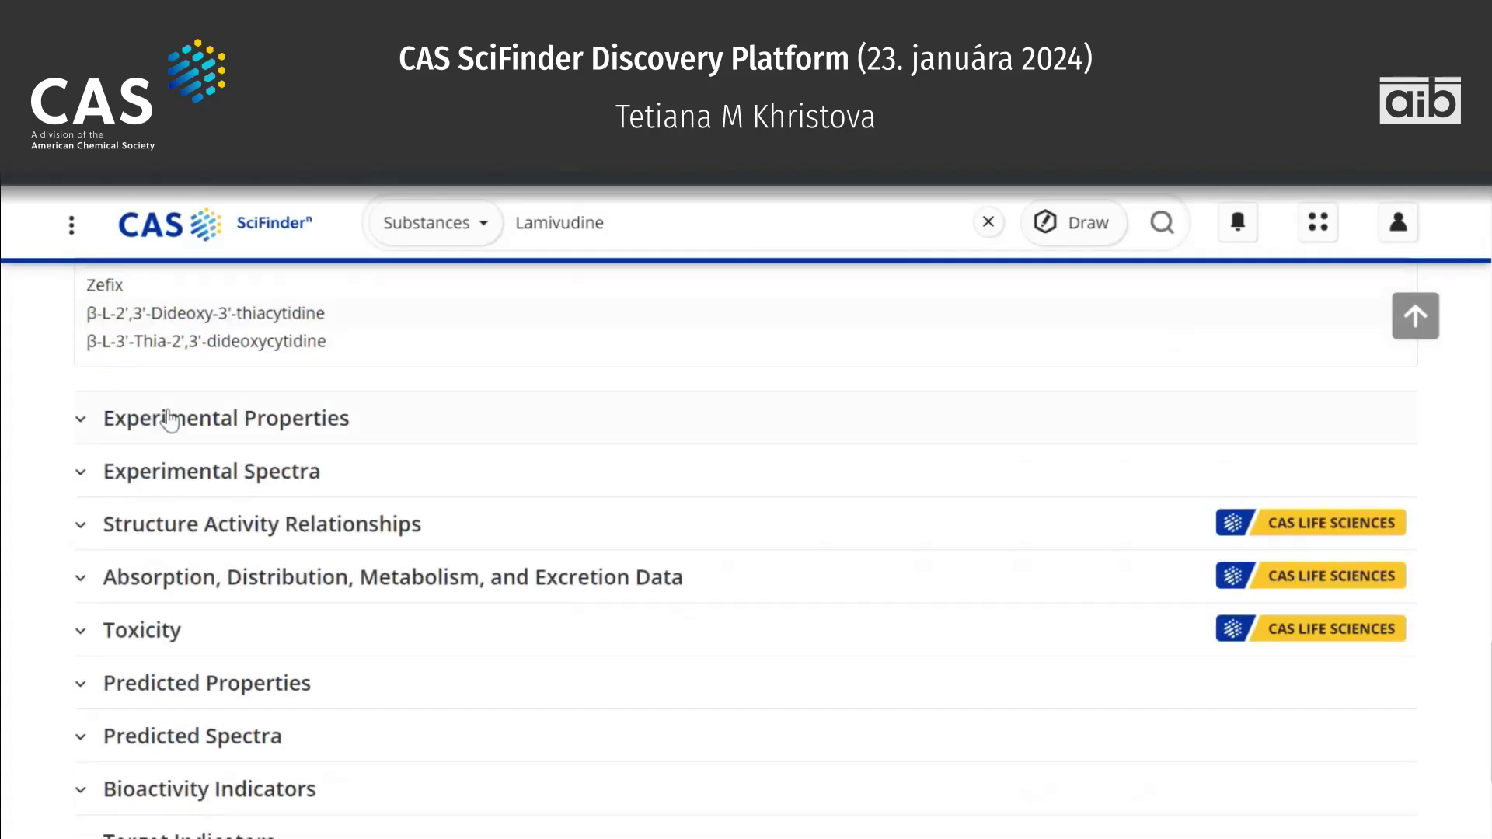
left_click(168, 421)
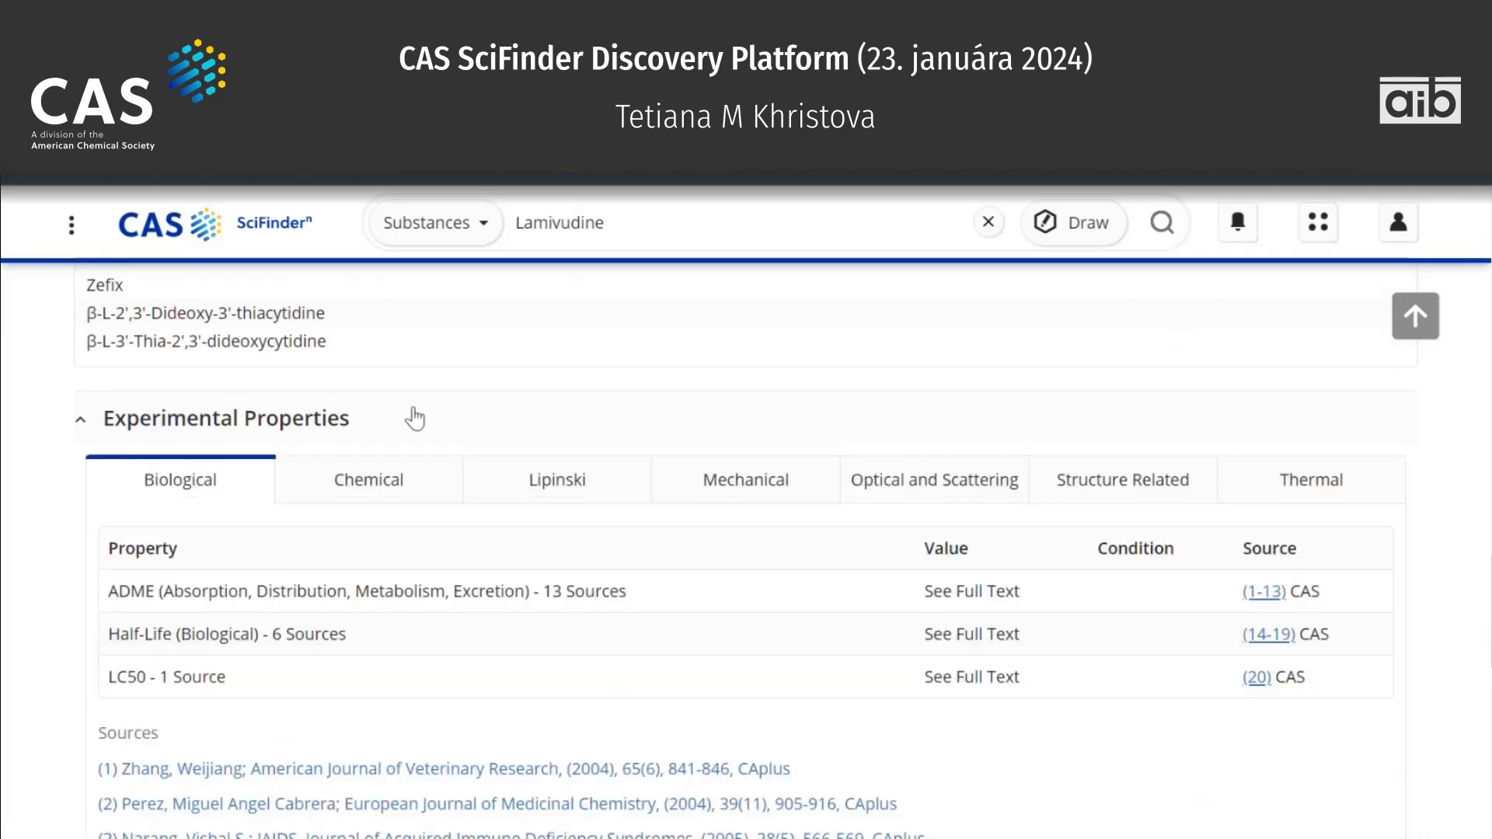
scroll(415, 418, "down", 1)
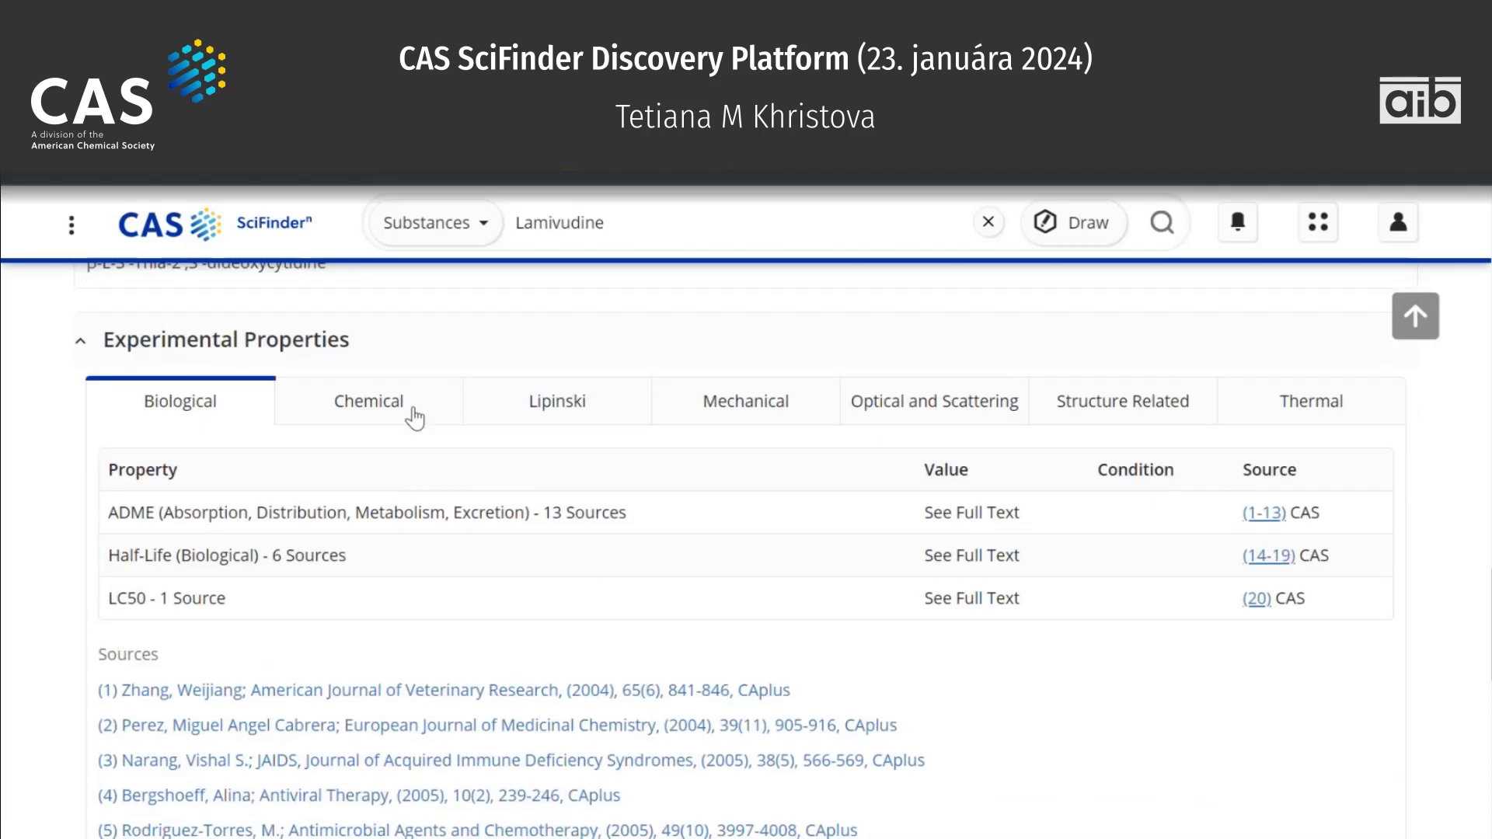
left_click(1281, 422)
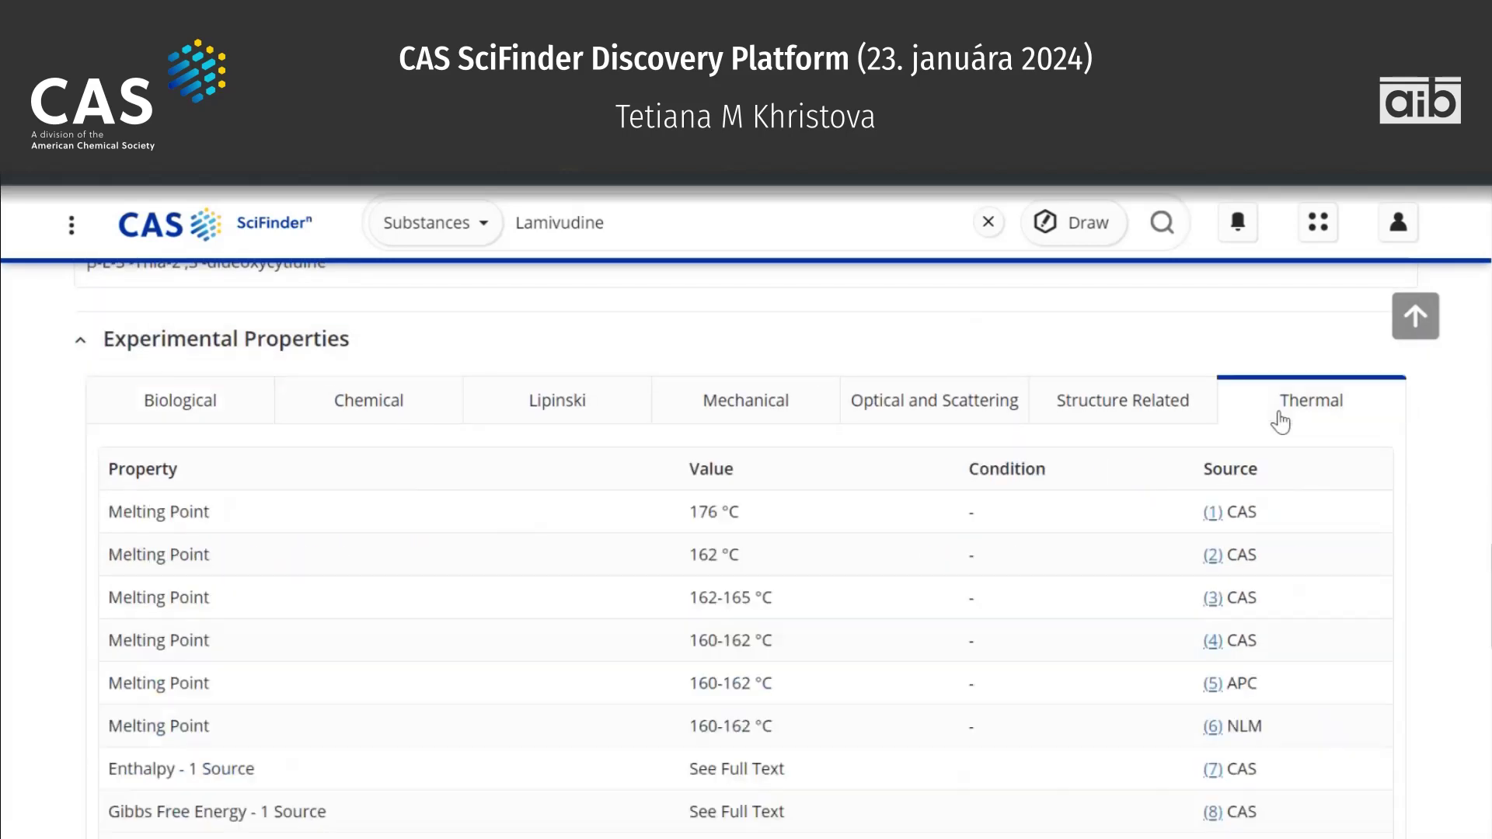
scroll(709, 592, "down", 2)
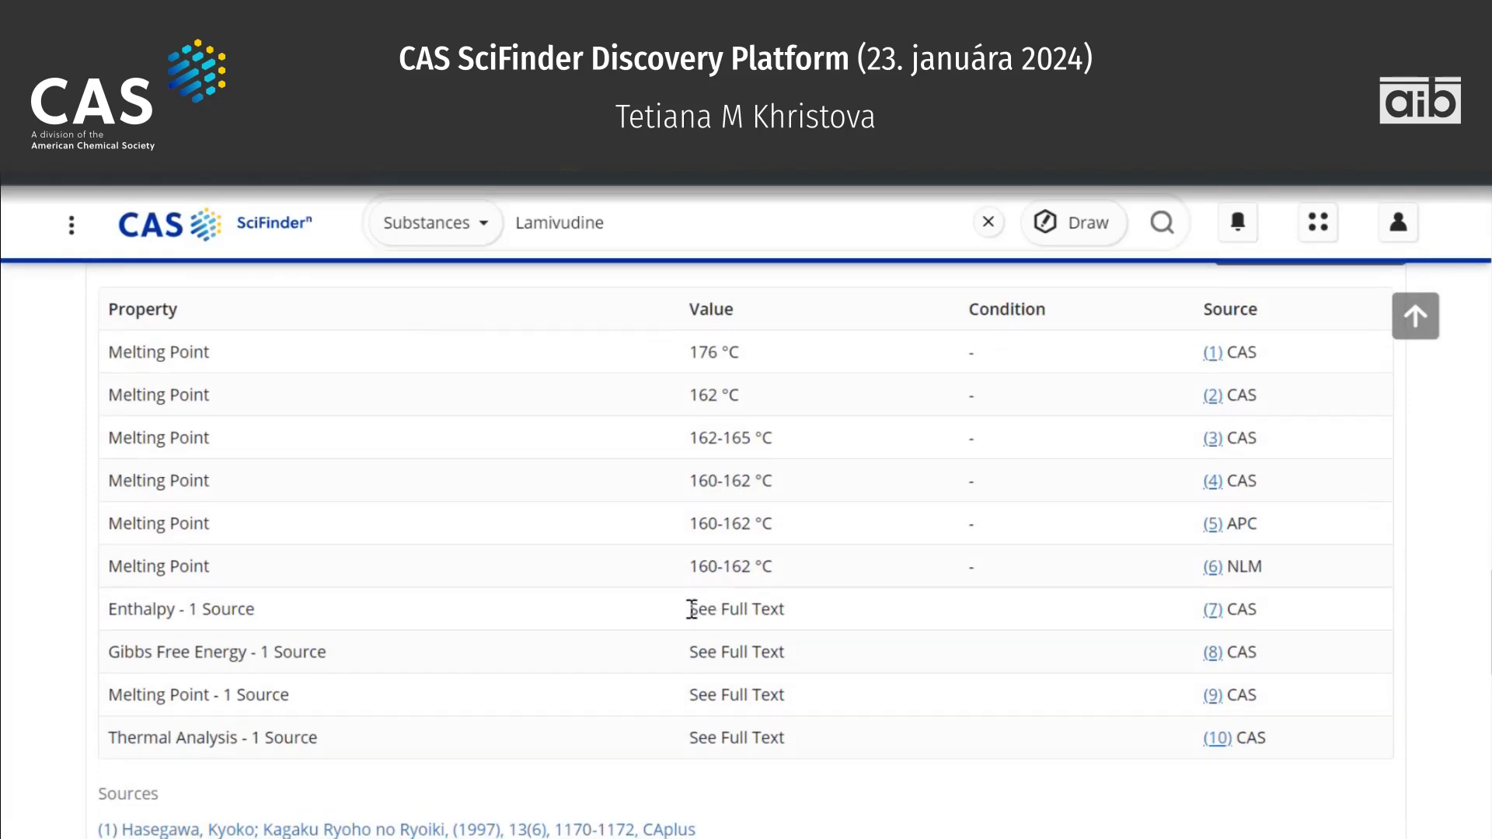
left_click_drag(690, 608, 786, 618)
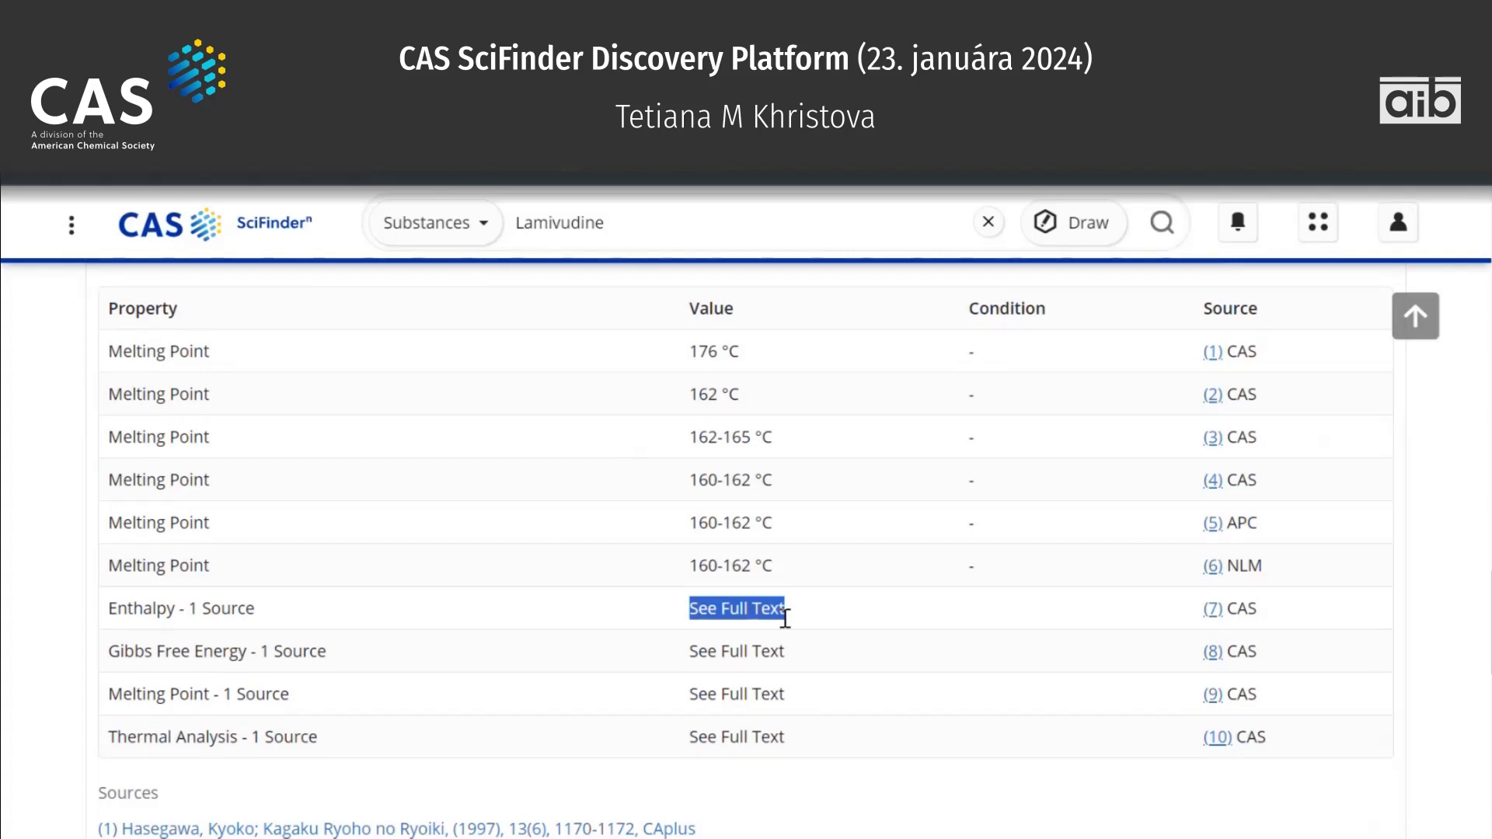
scroll(785, 616, "down", 3)
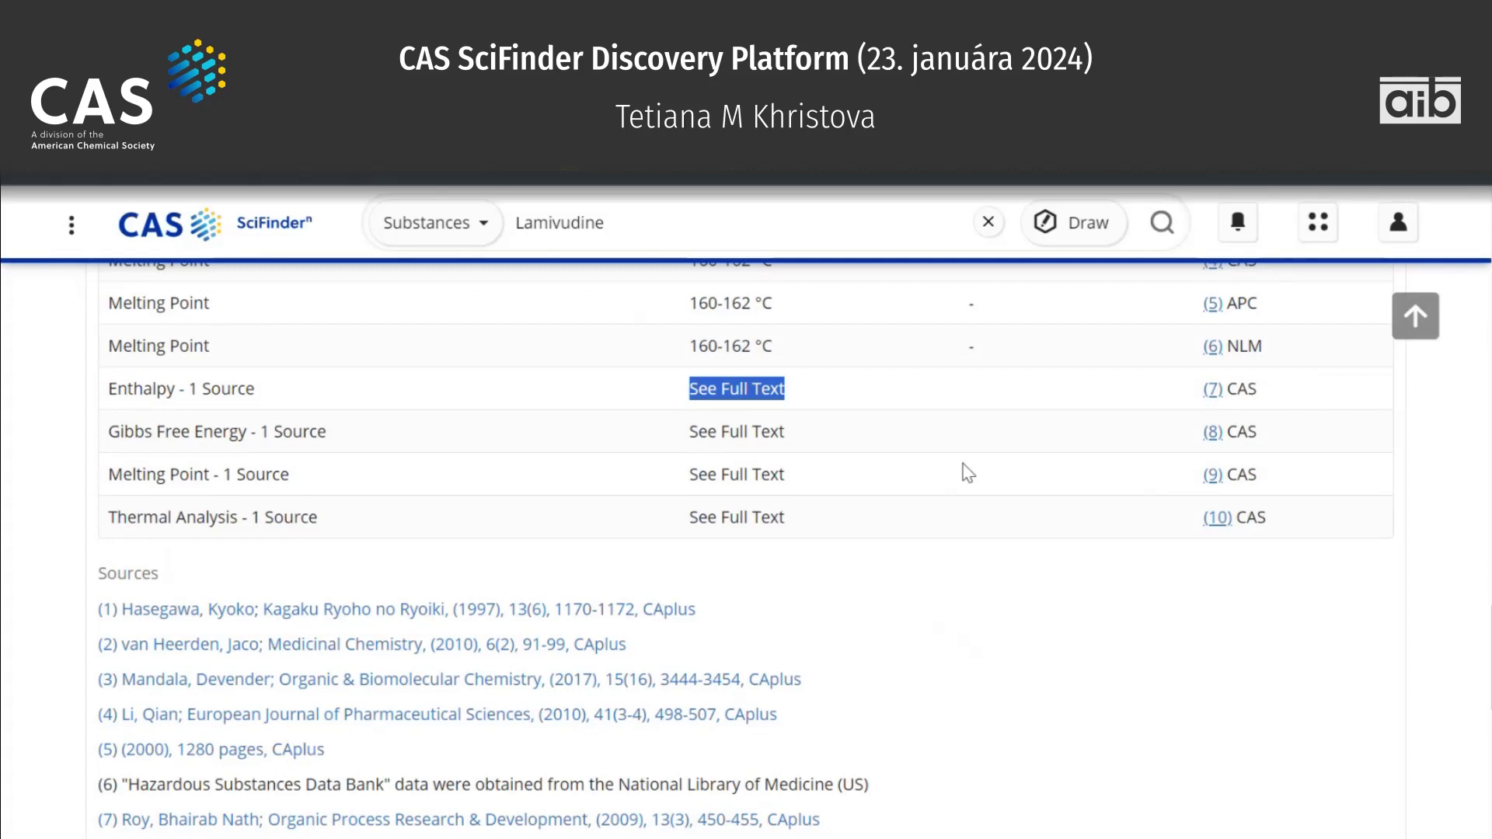
Expand Experimental Spectra, look through the 1H NMR, 13C NMR and IR entries, and open the IR absorption spectrum.
scroll(967, 473, "down", 4)
scroll(967, 474, "down", 5)
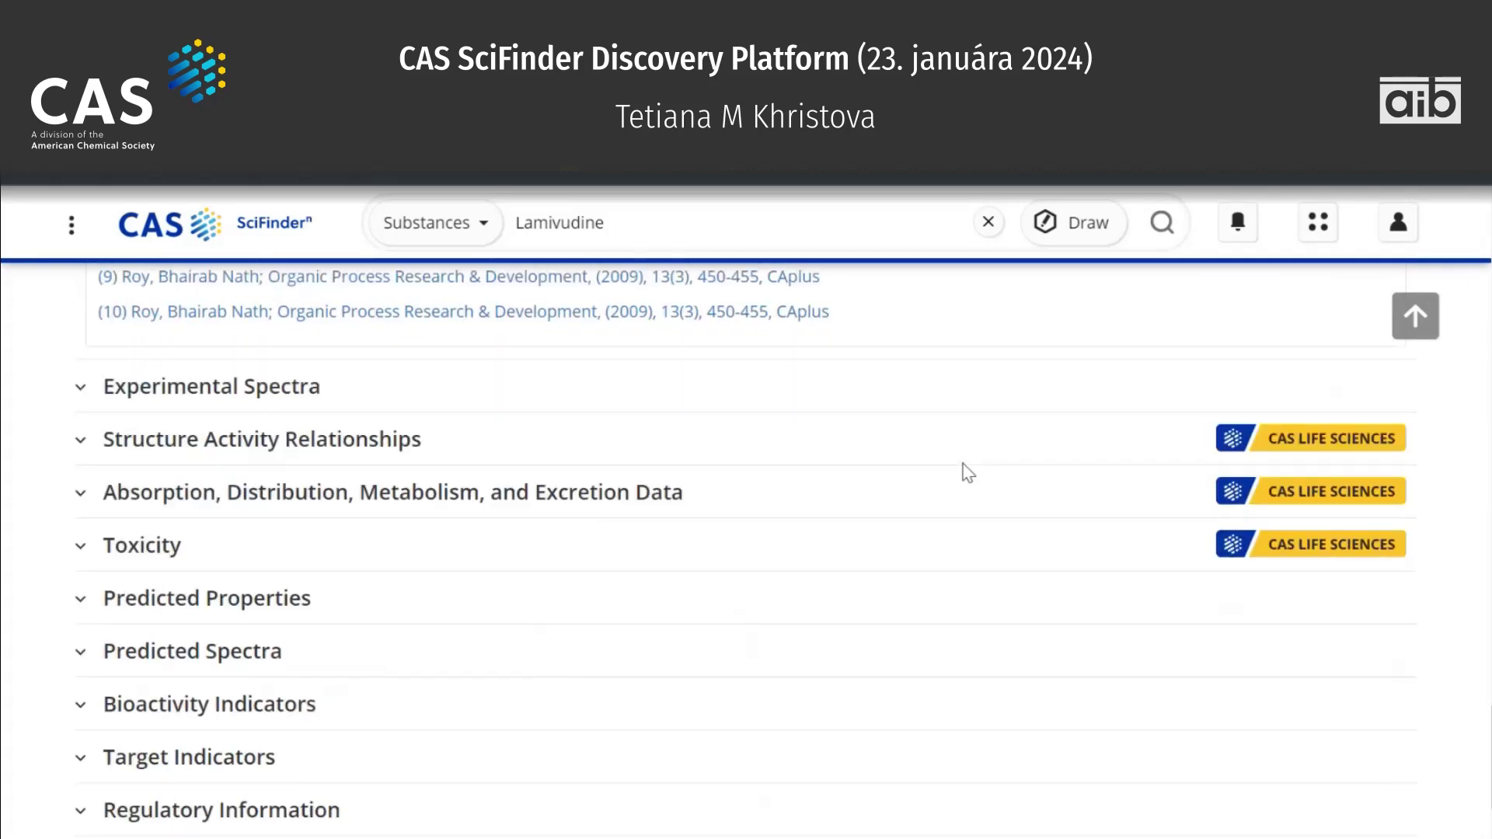
left_click(800, 398)
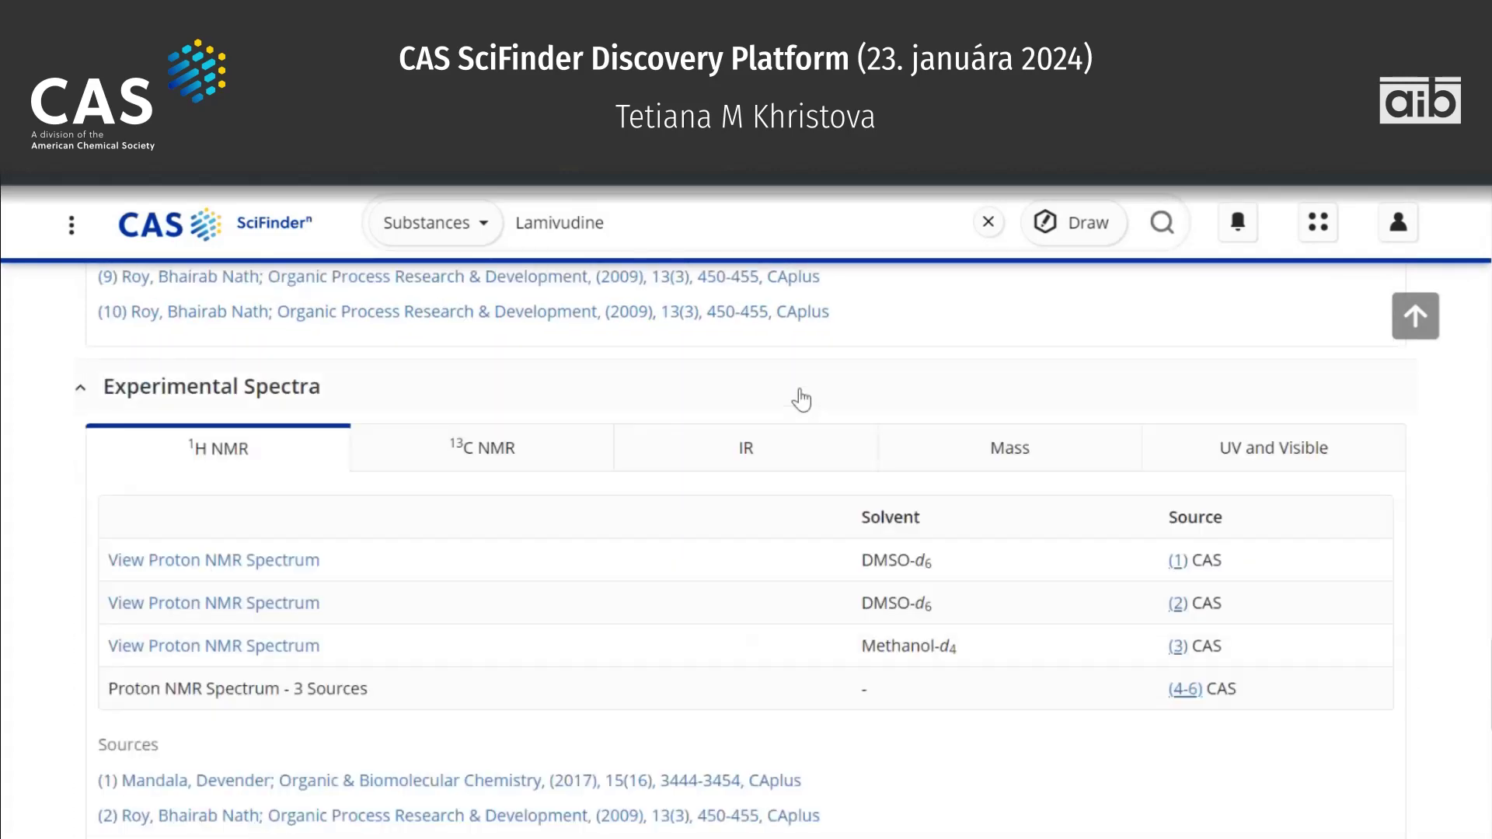
left_click(471, 470)
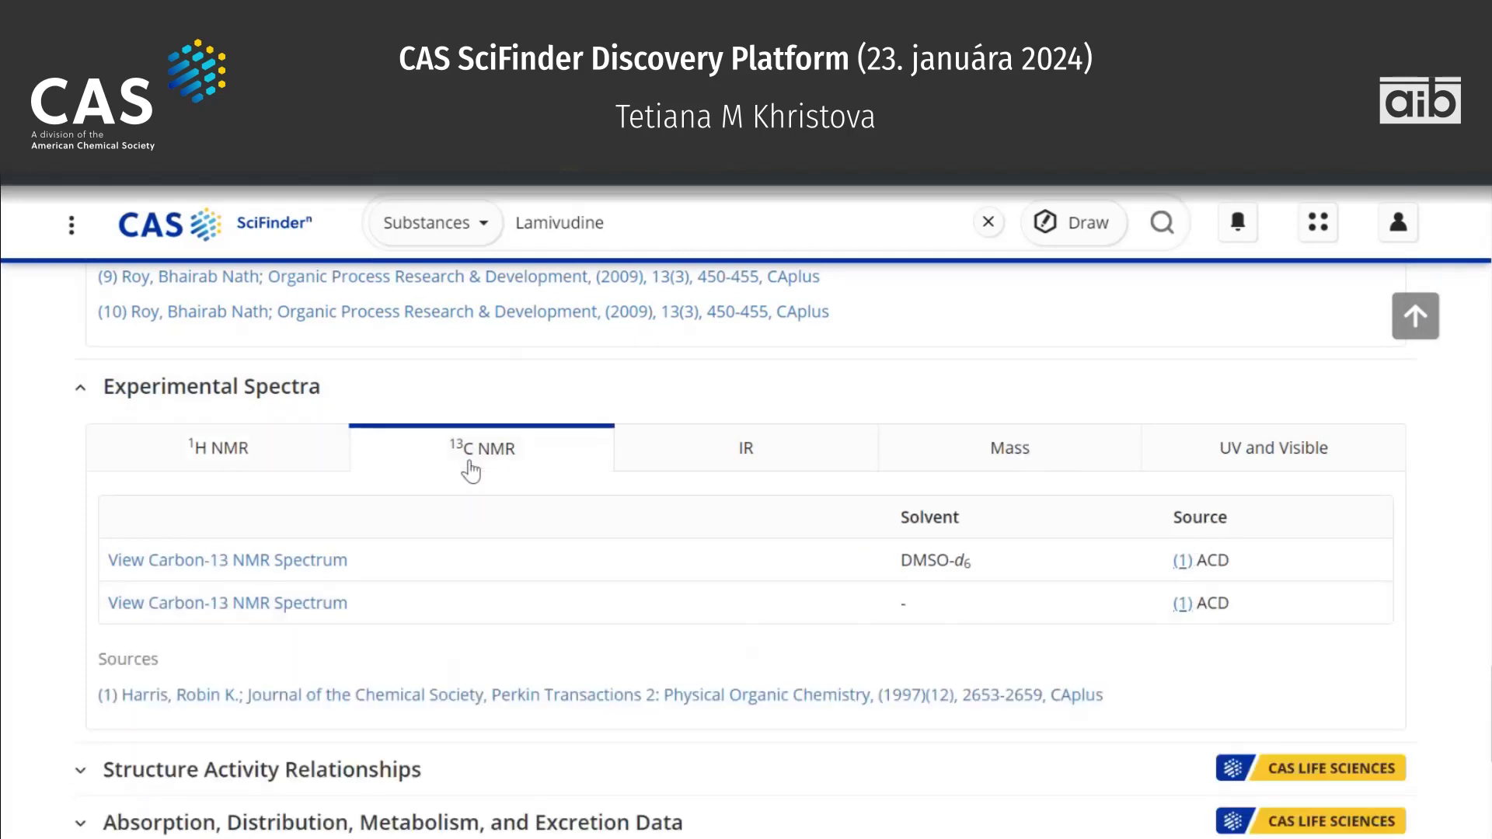
left_click(744, 449)
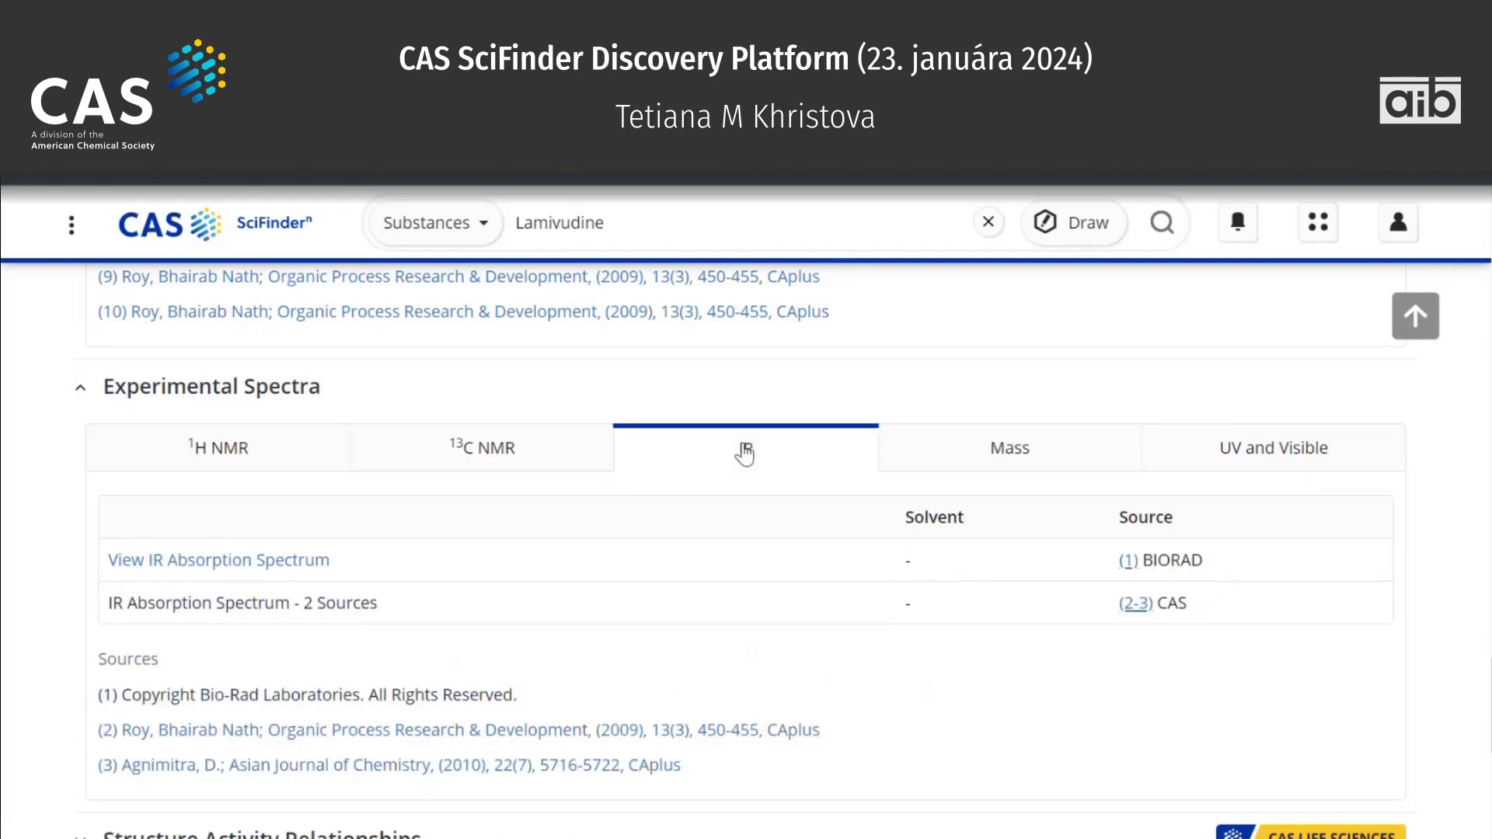
left_click(274, 557)
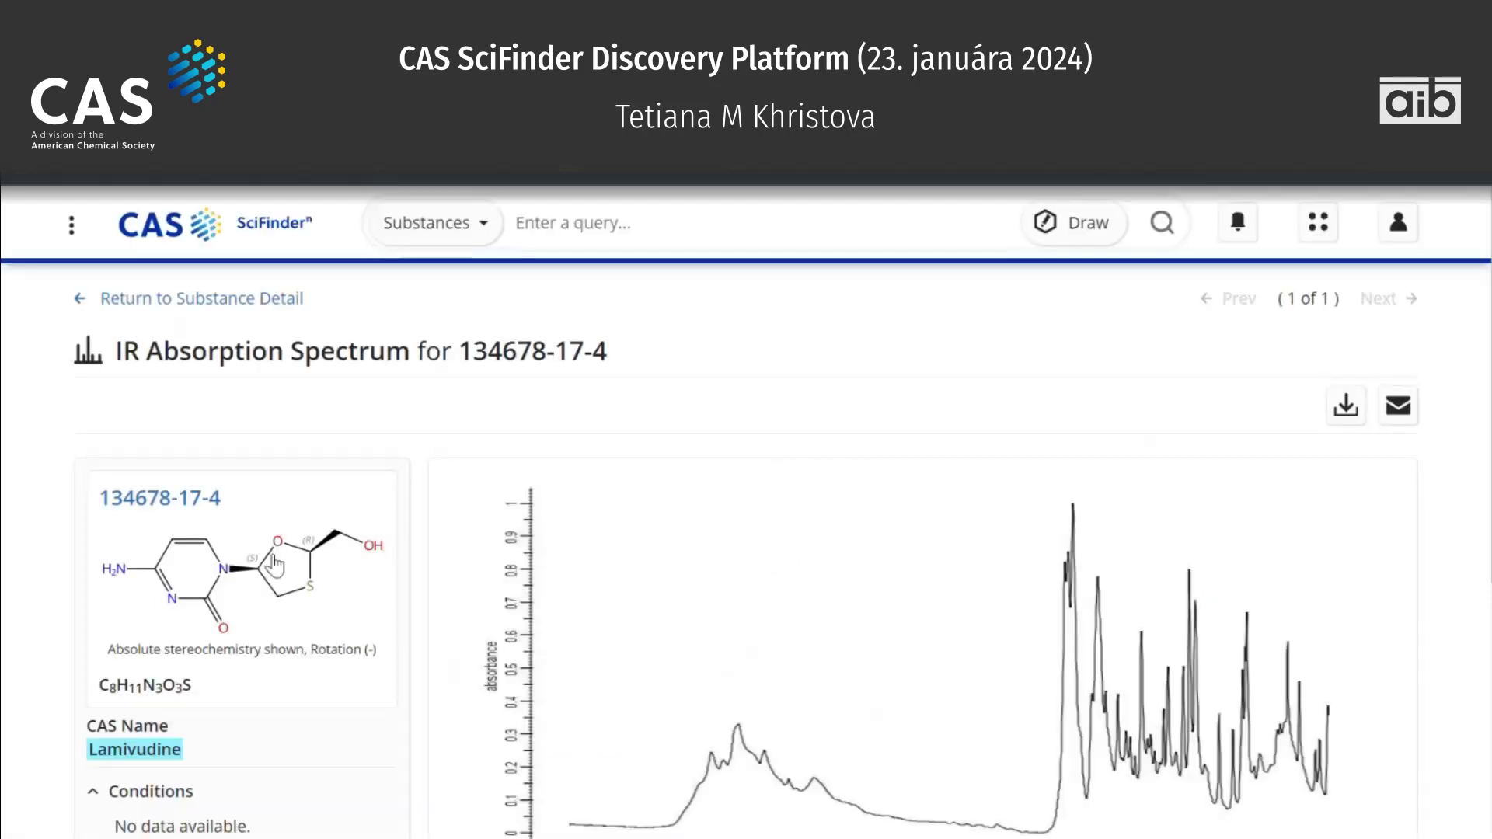
Examine Lamivudine's IR absorption spectrum together with its conditions, spectrum ID, spectrometer and source details.
scroll(273, 556, "down", 3)
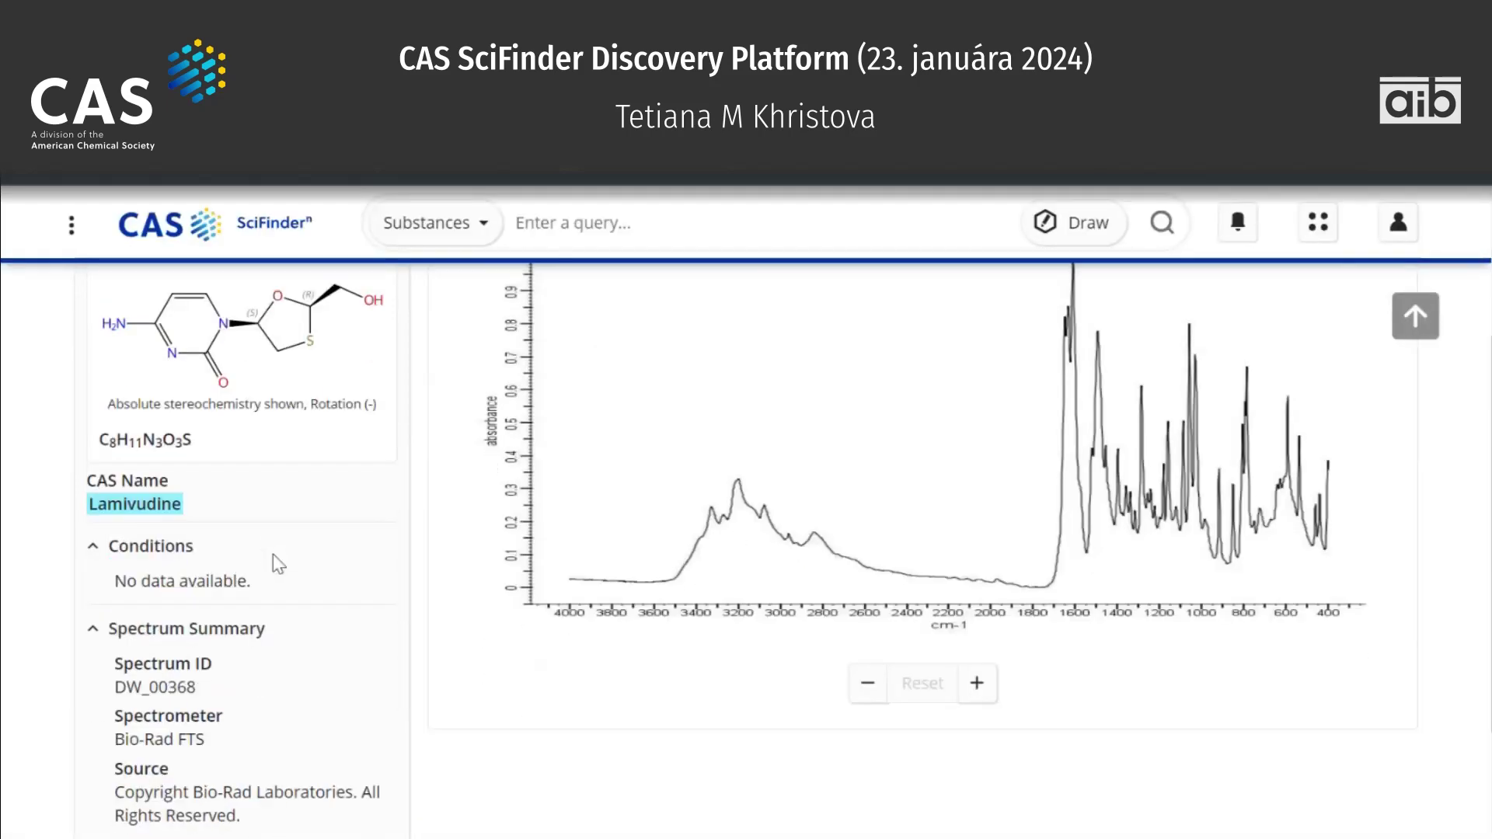
scroll(273, 553, "down", 1)
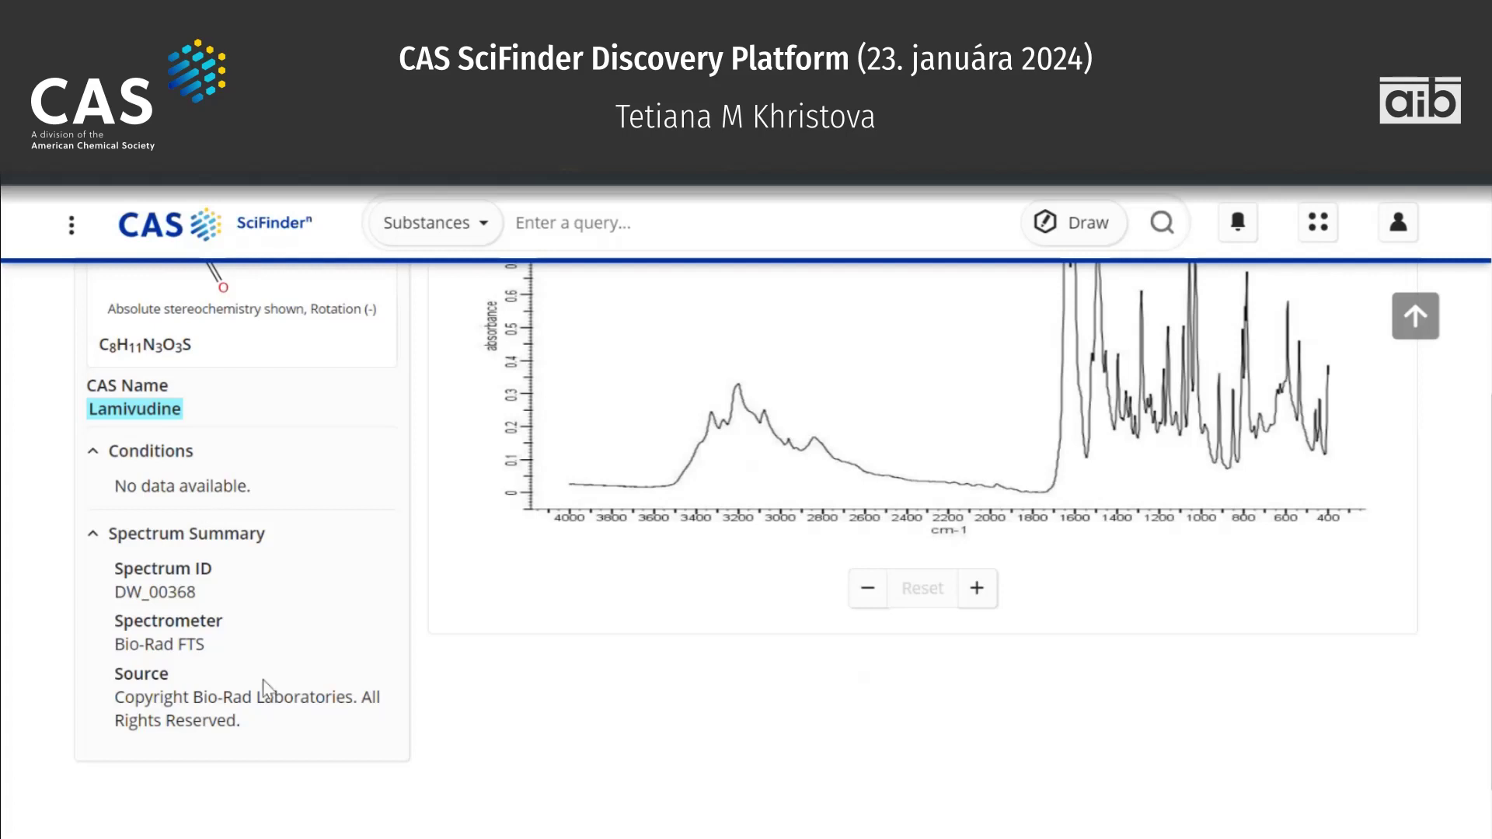
scroll(478, 645, "up", 7)
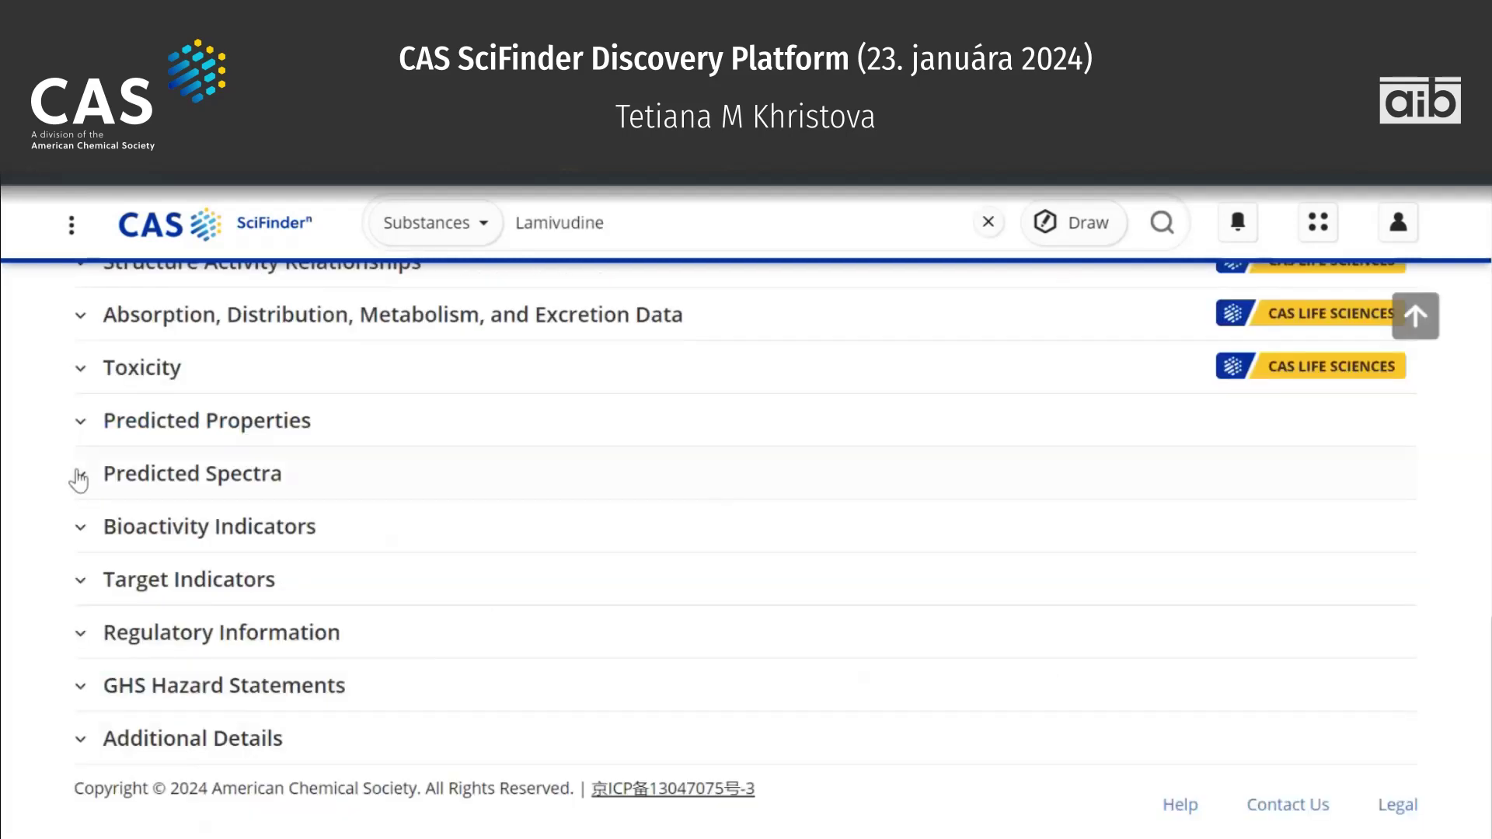
Expand Structure Activity Relationships on the Lamivudine detail page and look through the targets, parameters, values and organisms.
scroll(79, 480, "up", 2)
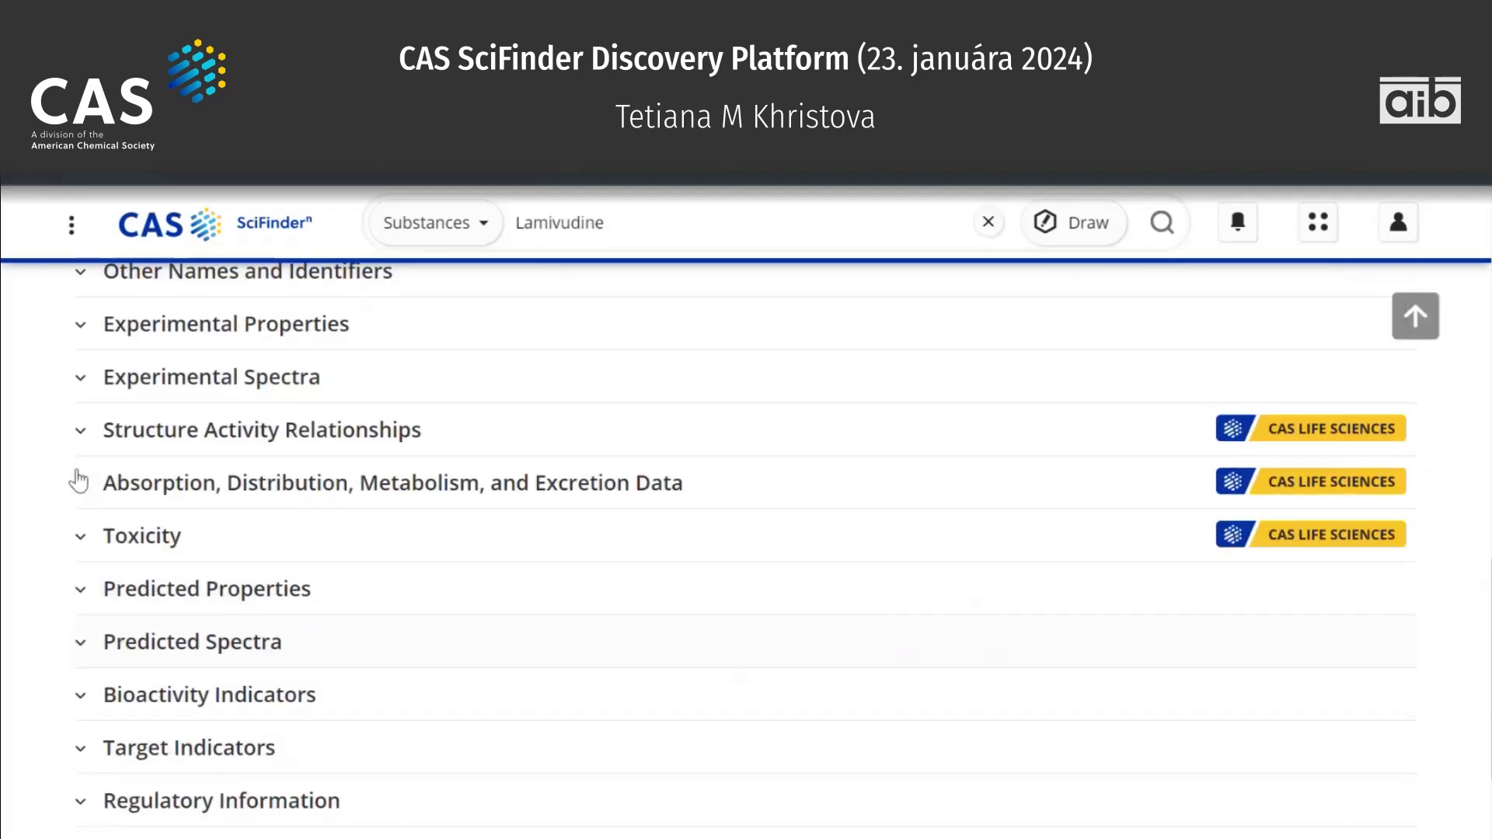
left_click(154, 442)
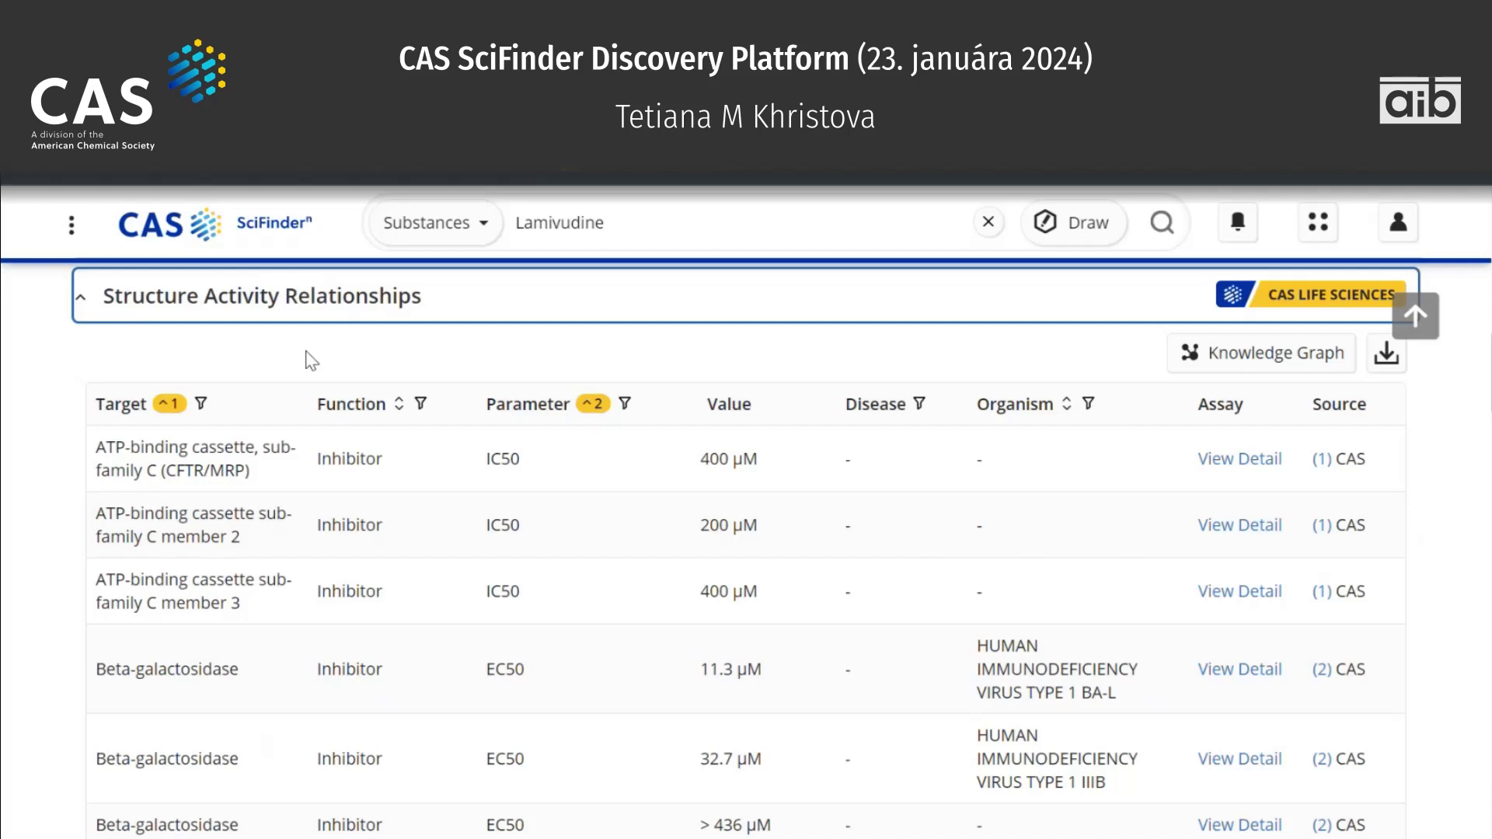
scroll(311, 360, "down", 1)
scroll(310, 361, "down", 2)
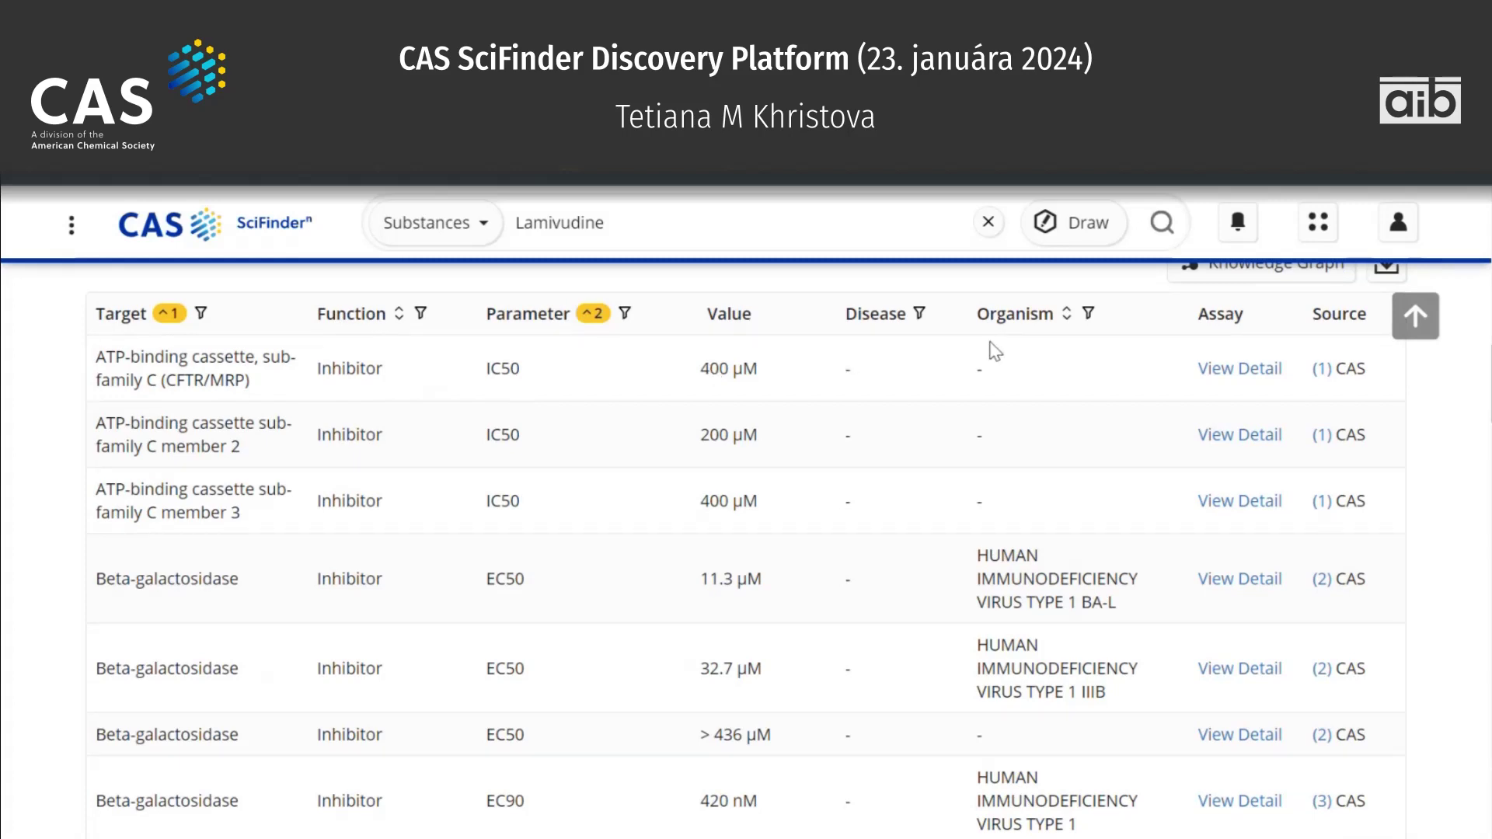
scroll(995, 352, "down", 3)
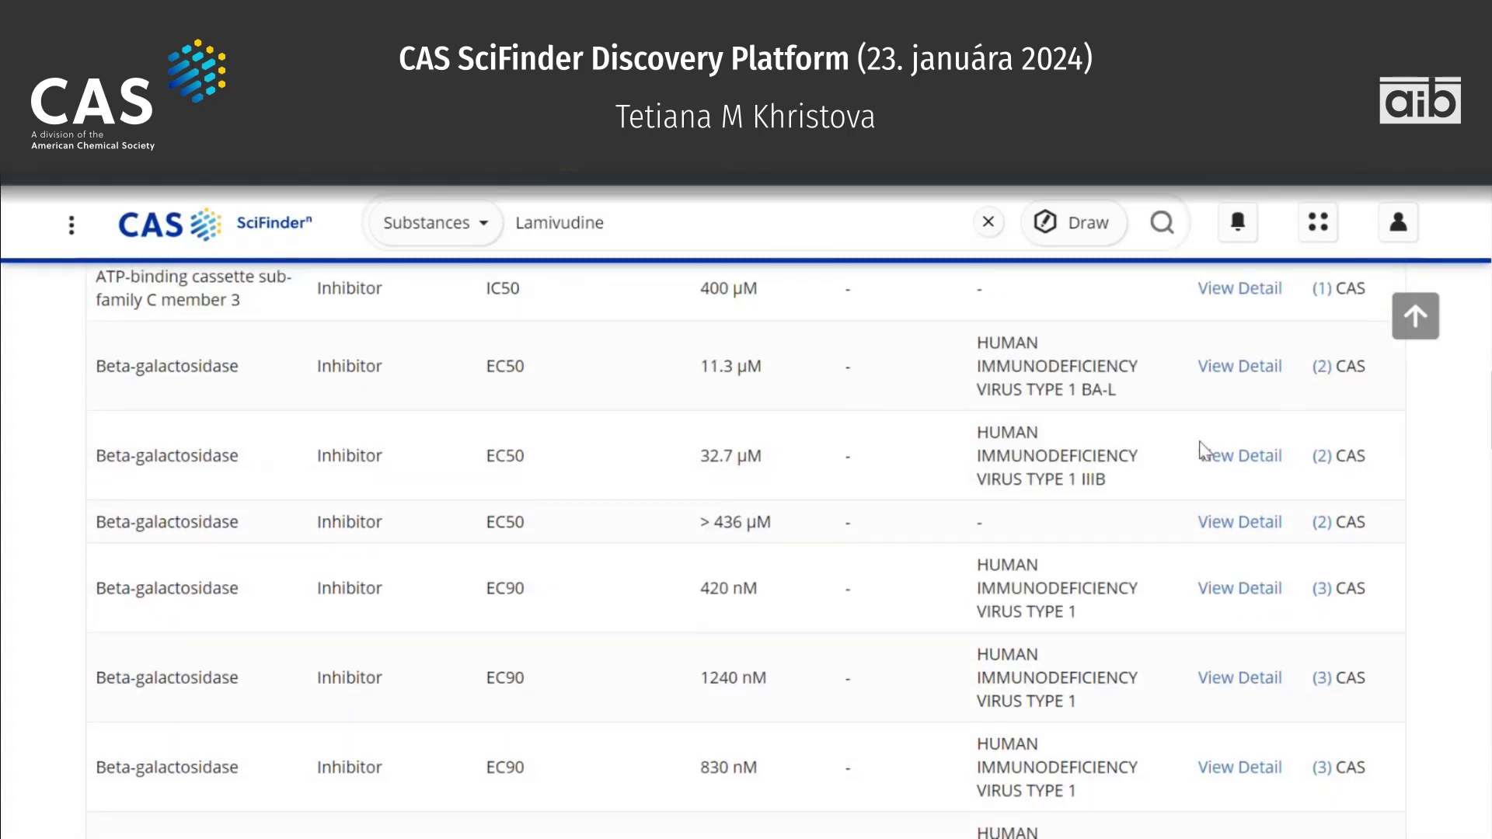
View the assay details of the 32.7 µM beta-galactosidase entry, advance to the following assay record and close the details.
left_click(1226, 459)
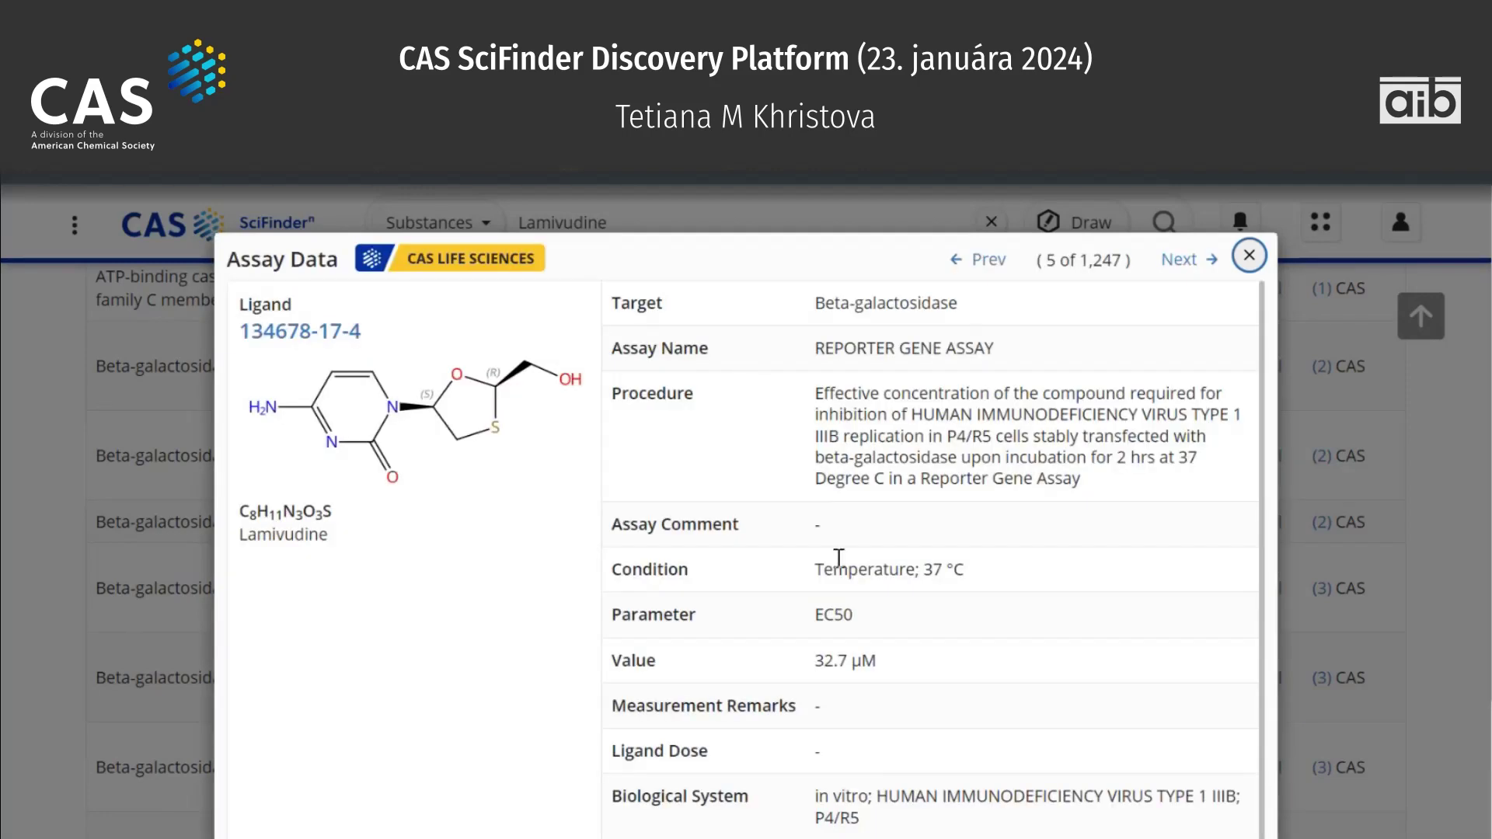
scroll(839, 558, "down", 1)
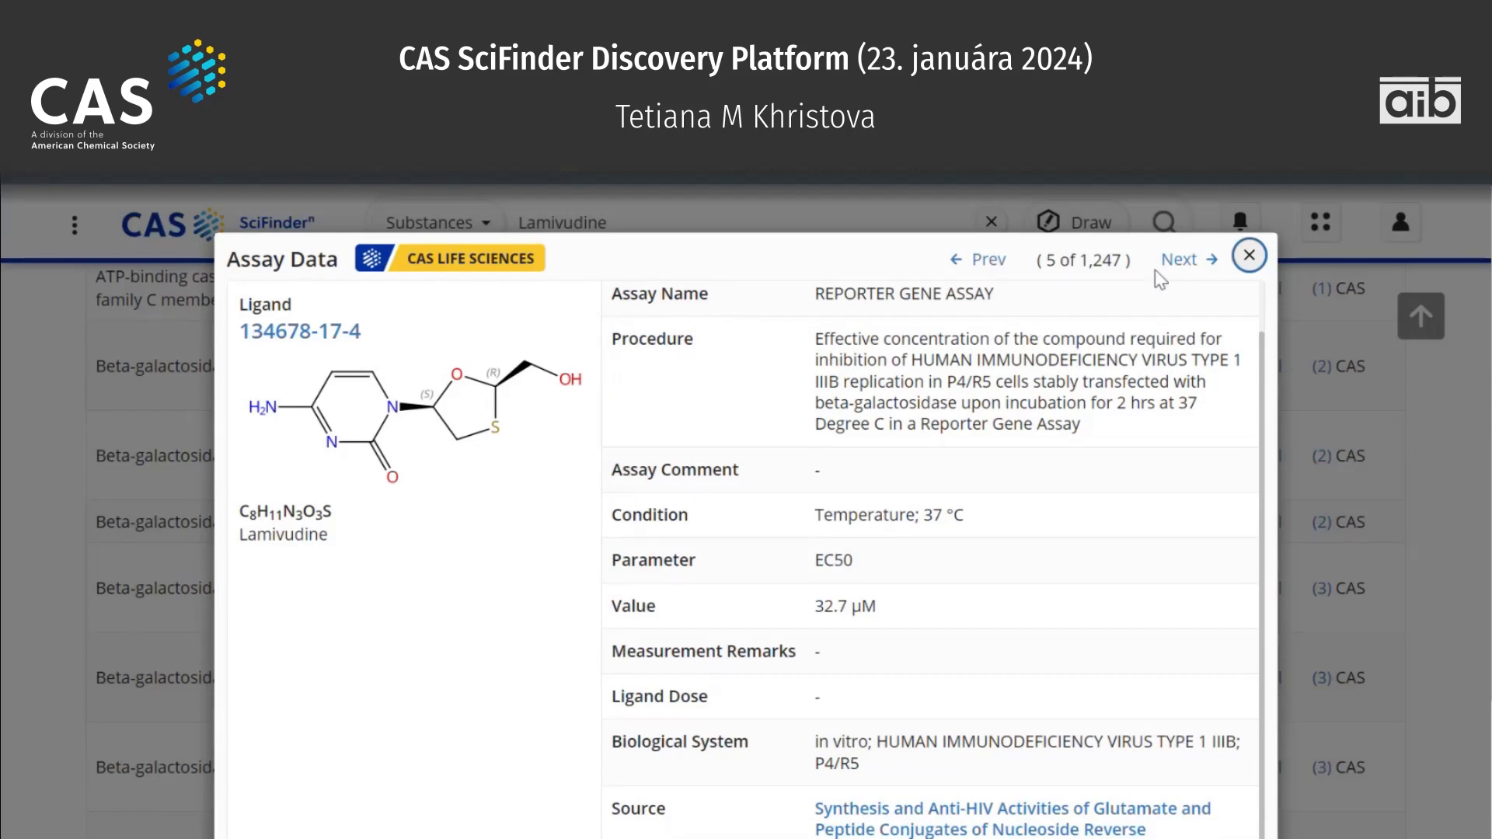
left_click(1179, 260)
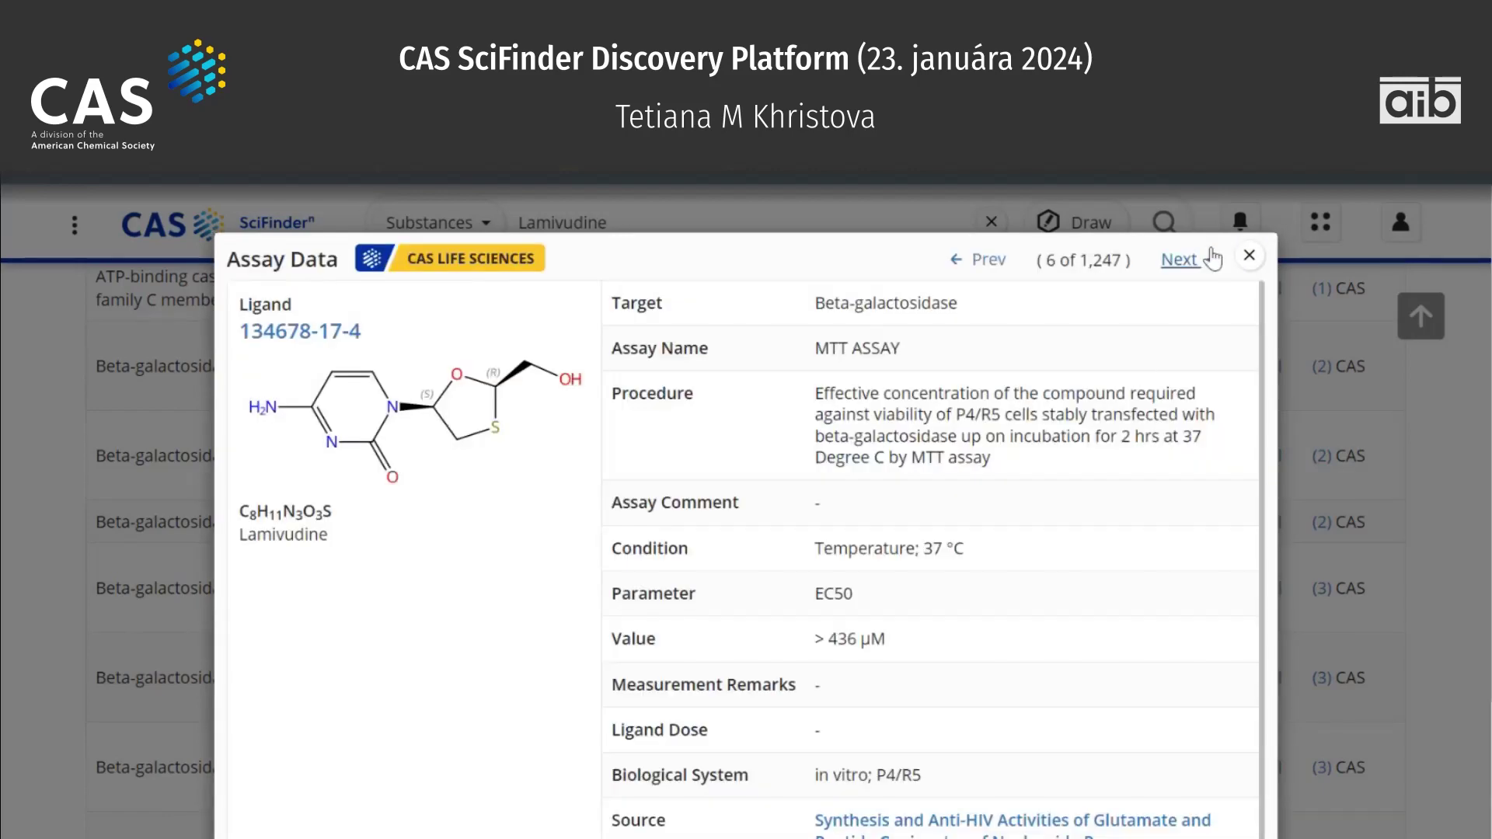
left_click(1250, 257)
Go past the remaining structure-activity data, expand Toxicity and look over its parameters, values and organisms.
scroll(672, 509, "down", 12)
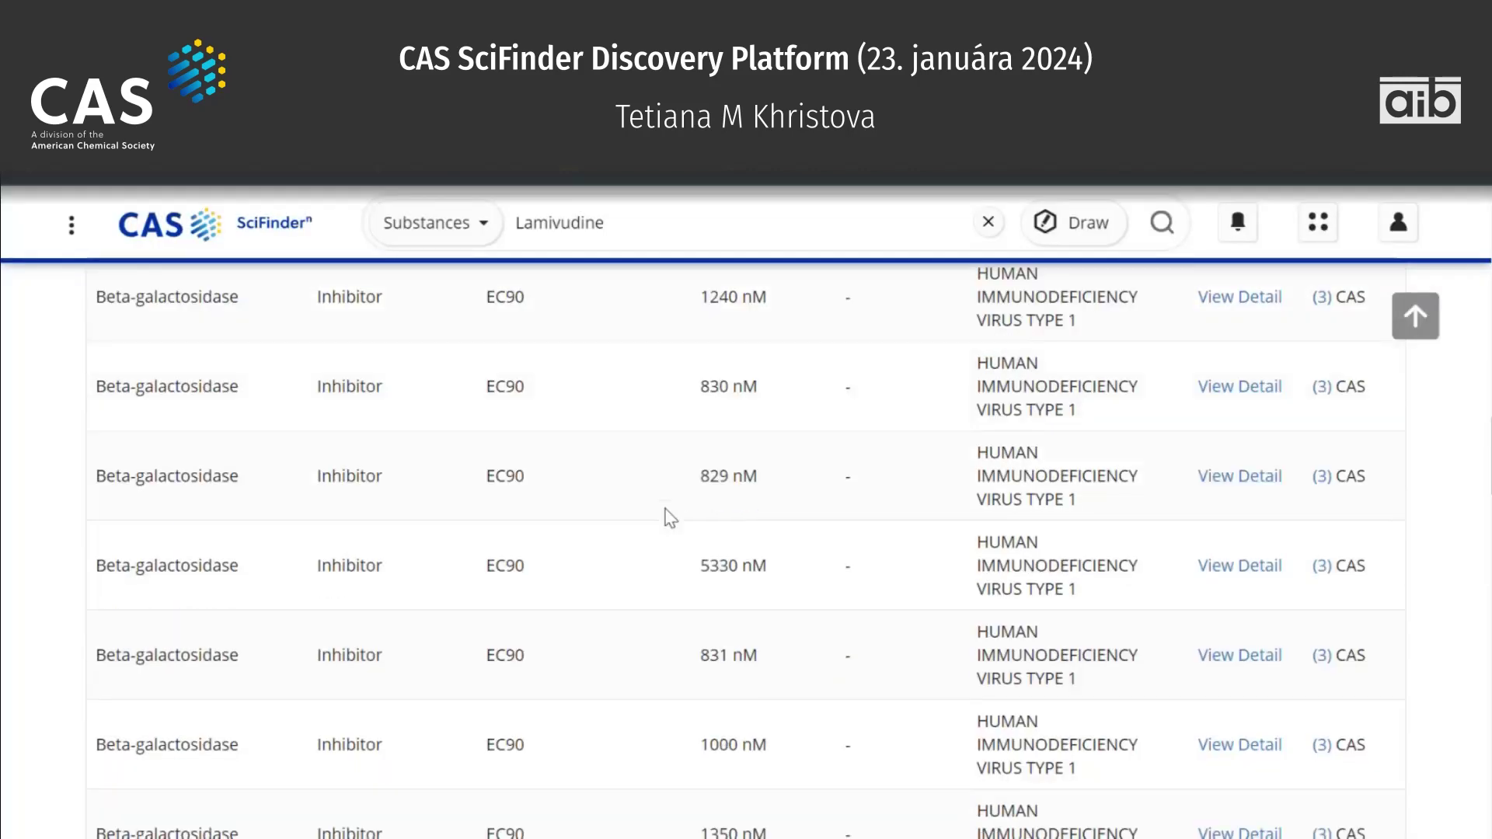
scroll(668, 517, "down", 20)
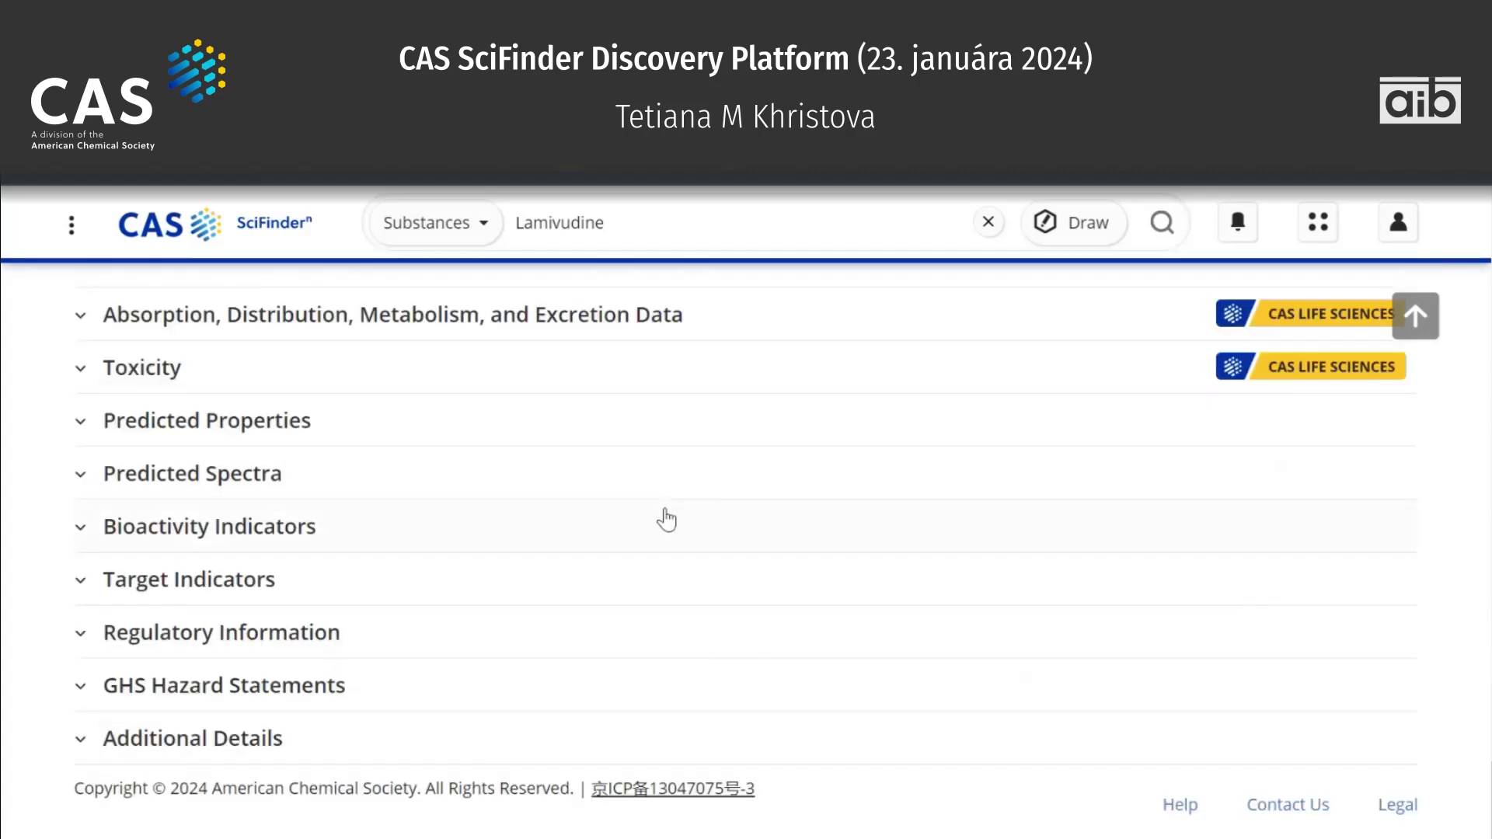
left_click(503, 480)
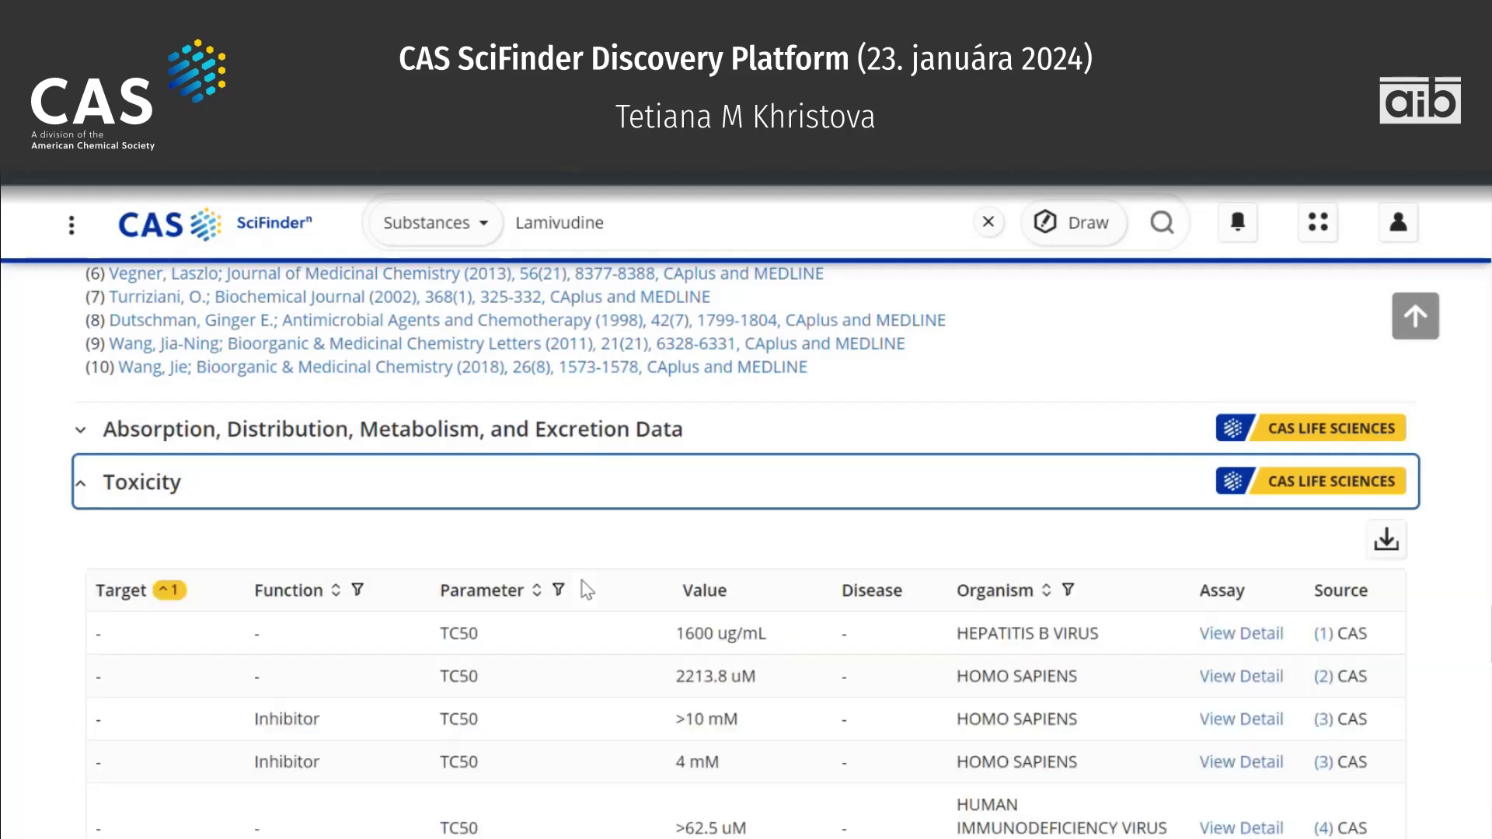
scroll(587, 590, "down", 5)
scroll(586, 591, "up", 1)
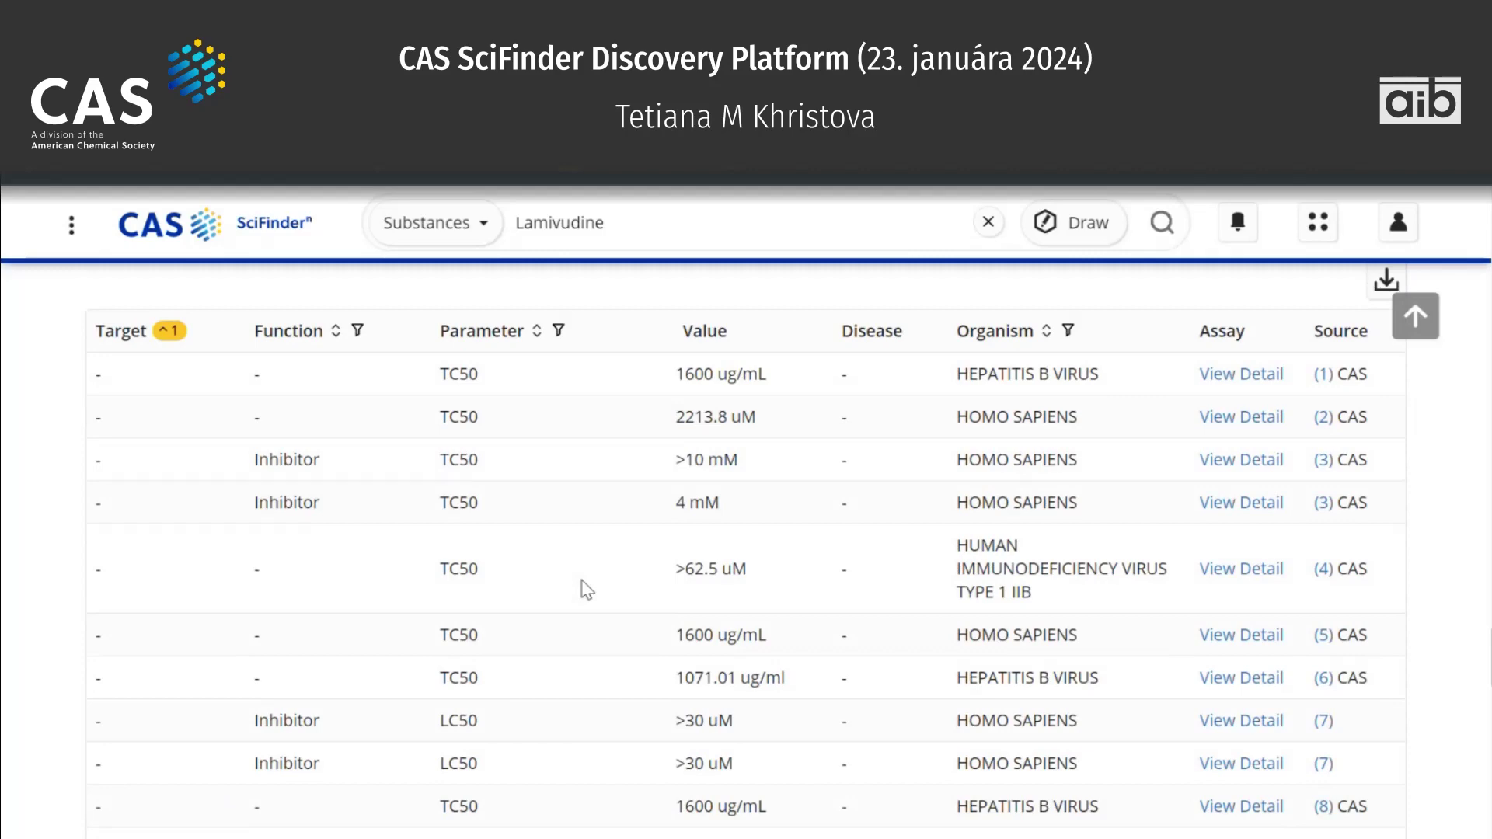
Copy Lamivudine's CAS Registry Number from the heading of its detail page.
scroll(587, 591, "up", 20)
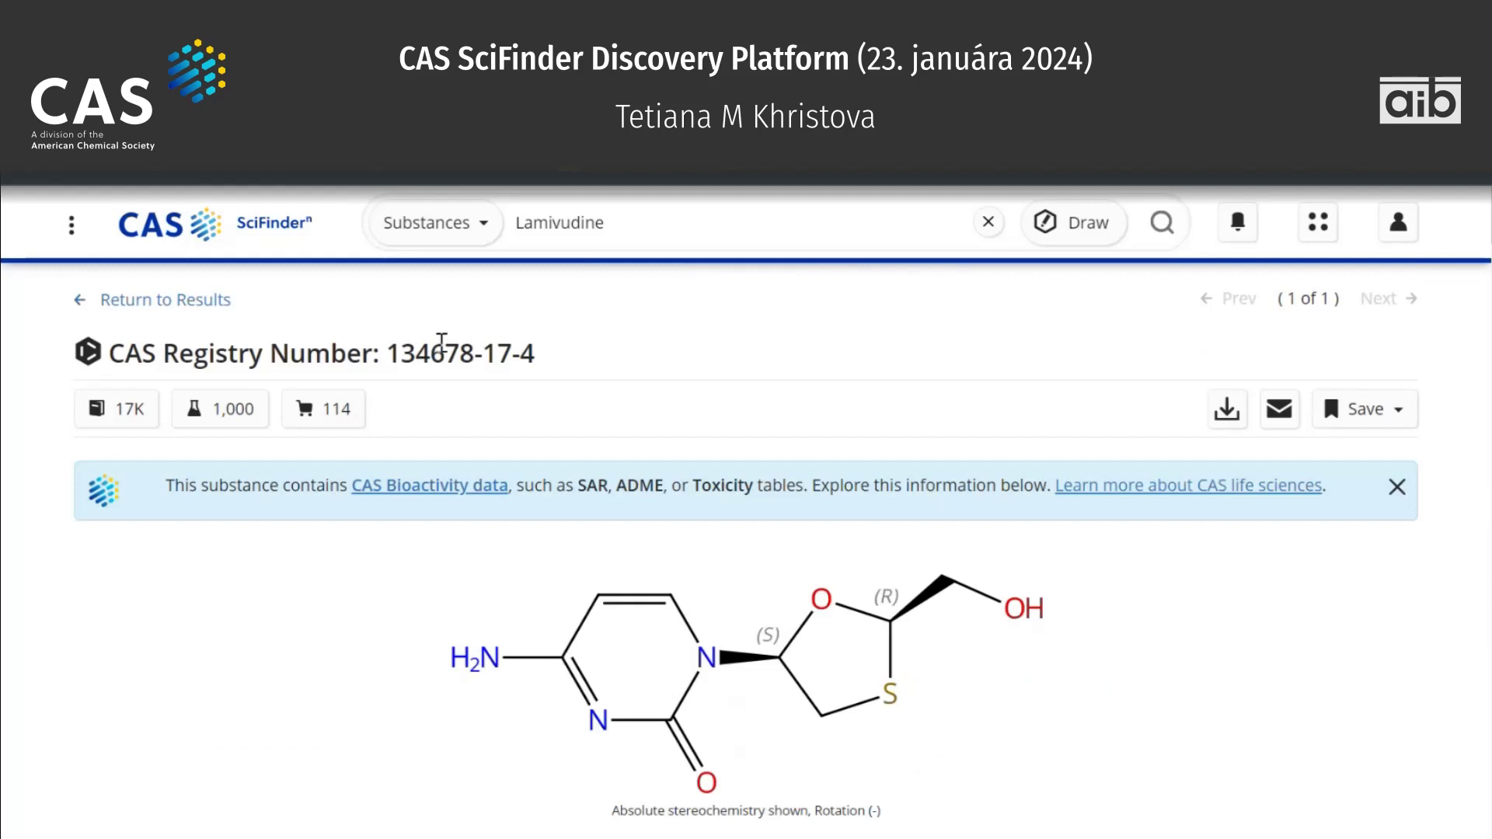
left_click_drag(388, 351, 551, 372)
key("ctrl+c")
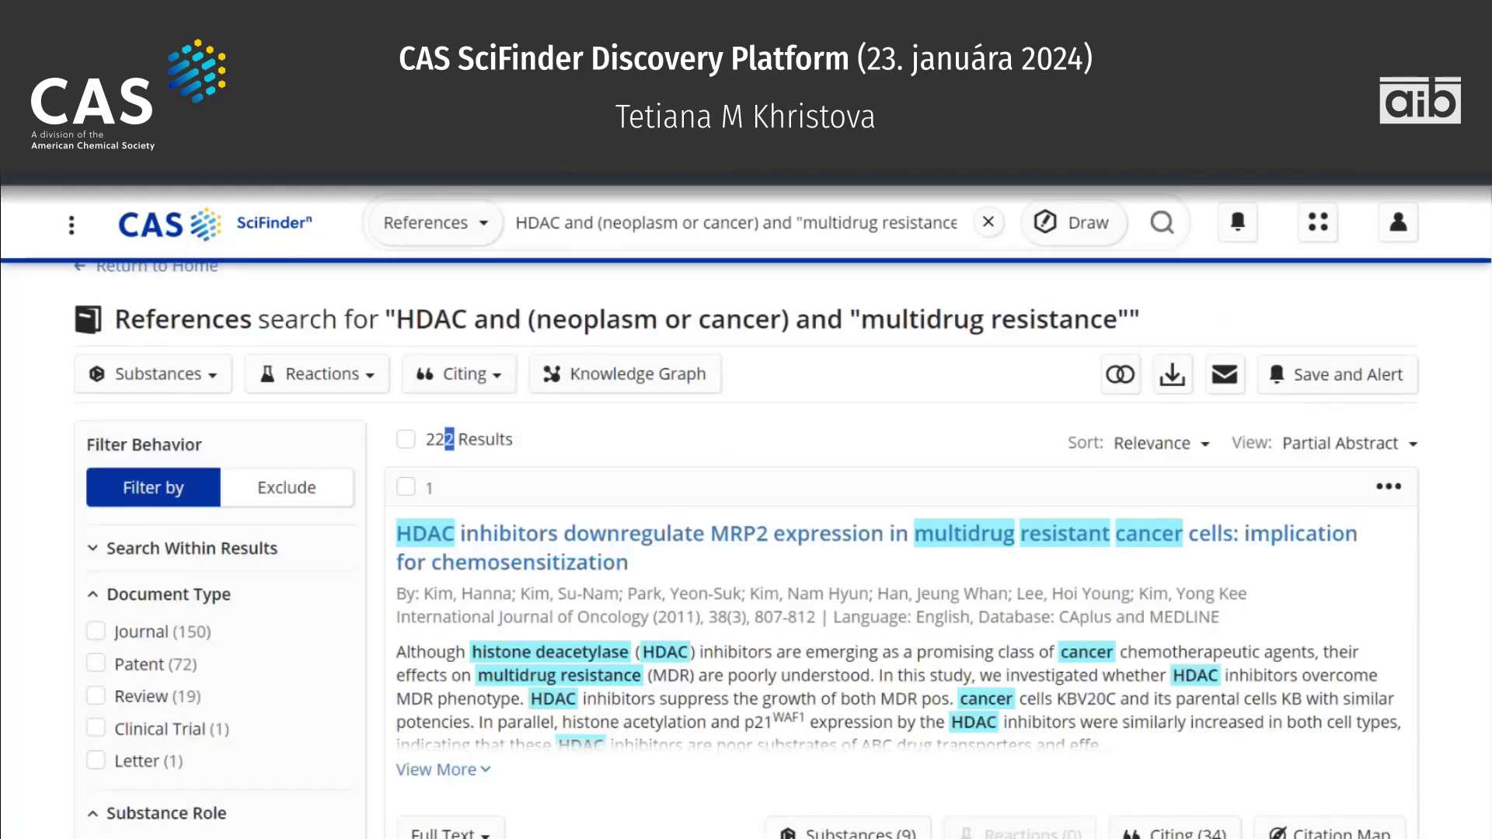
Return to the SciFinder home page, choose a Substances search and open the CAS Draw structure editor.
left_click(241, 237)
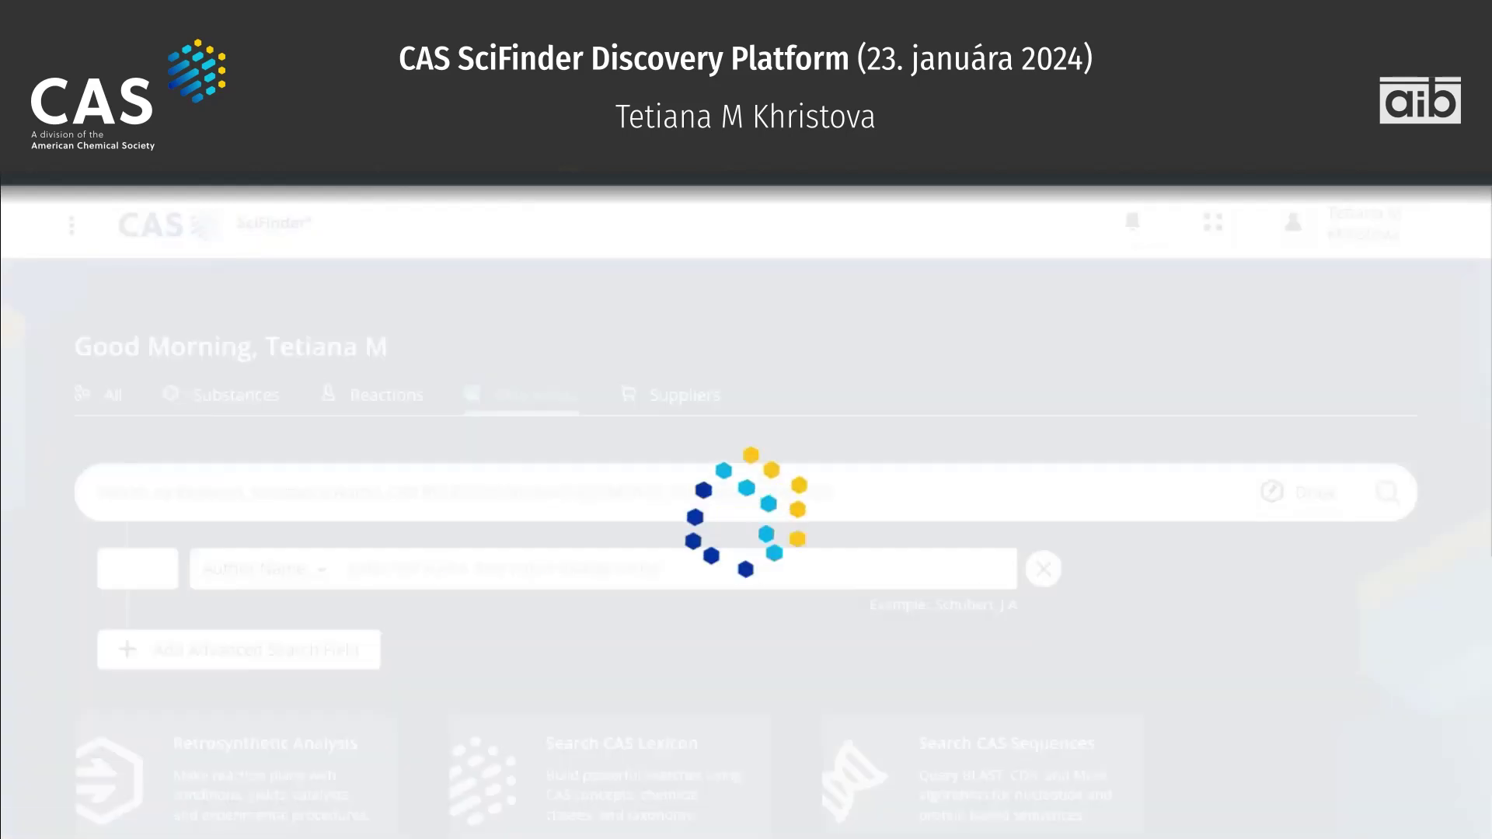
scroll(801, 433, "down", 1)
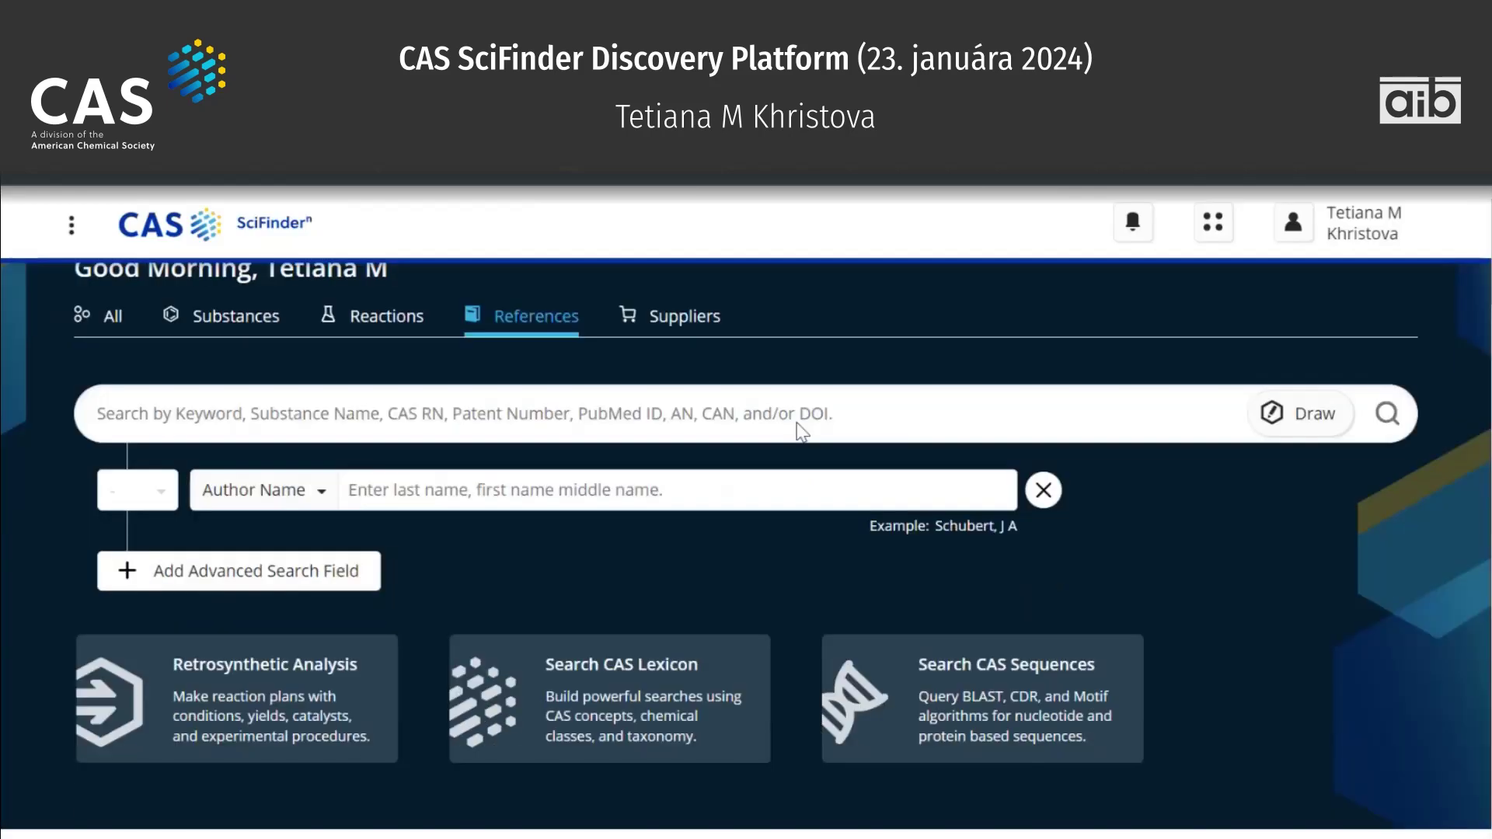
left_click(214, 321)
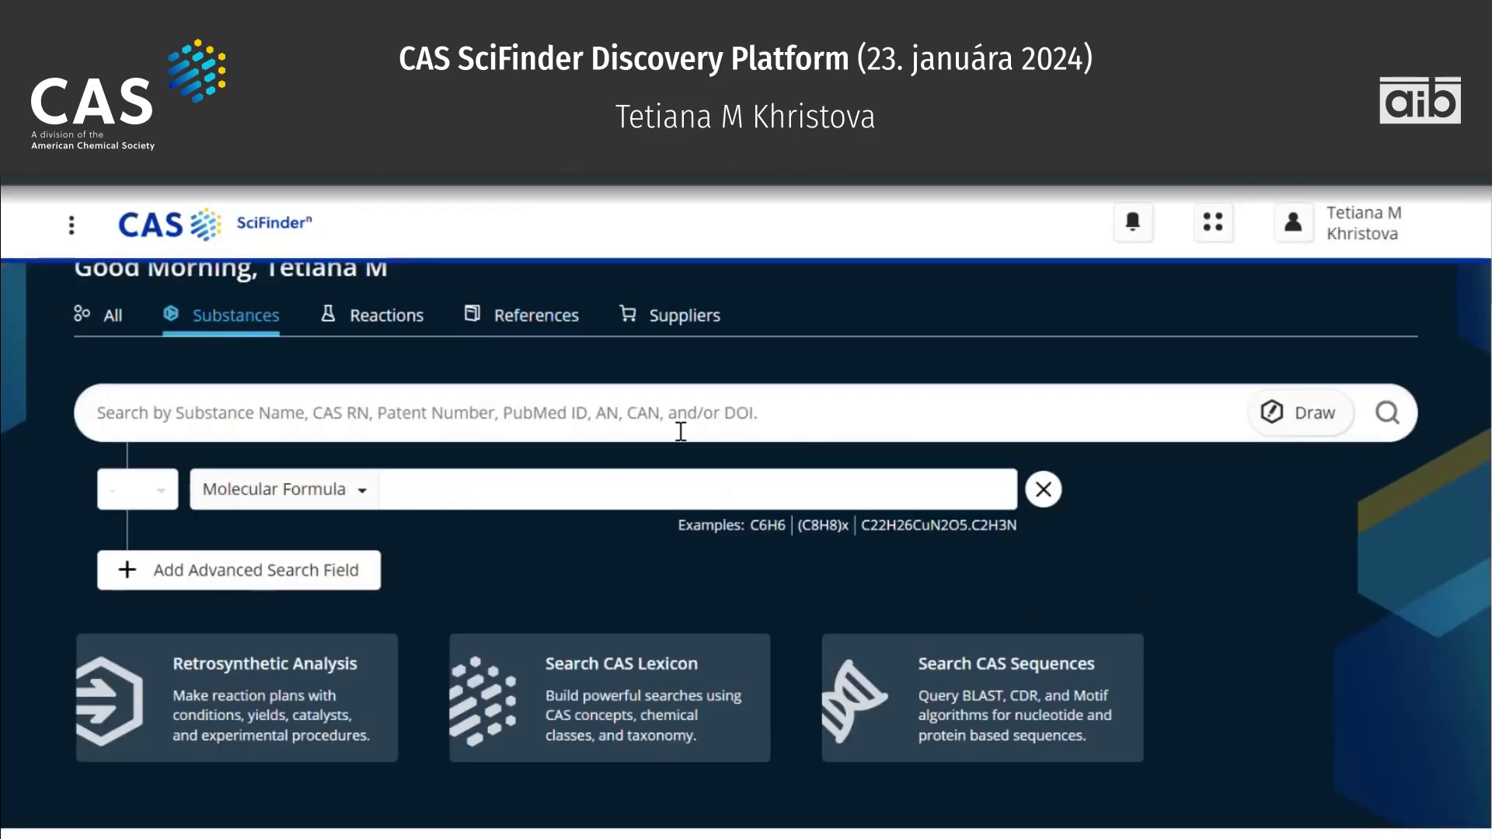
left_click(1304, 433)
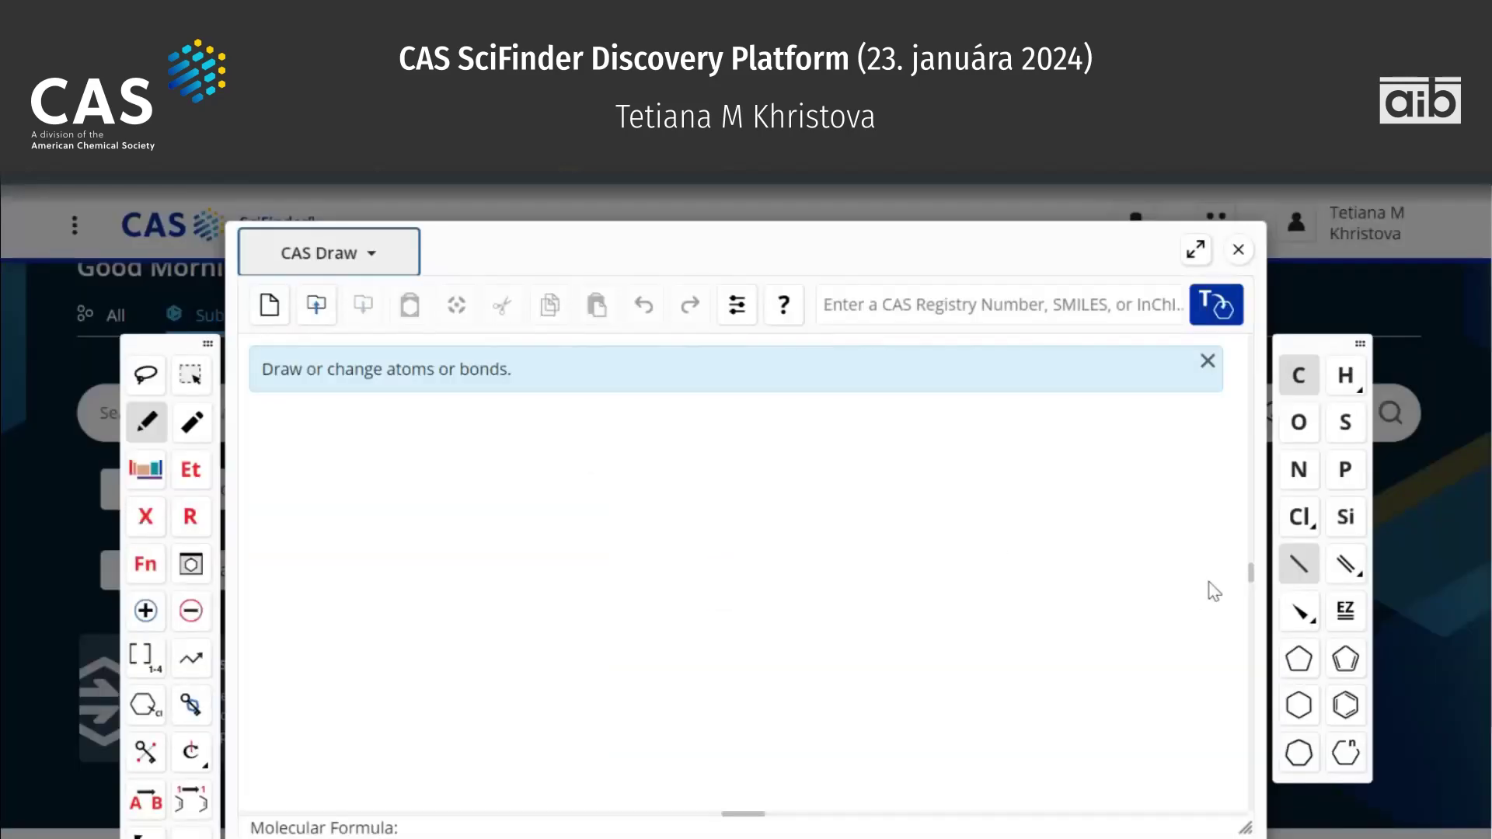
left_click(1241, 569)
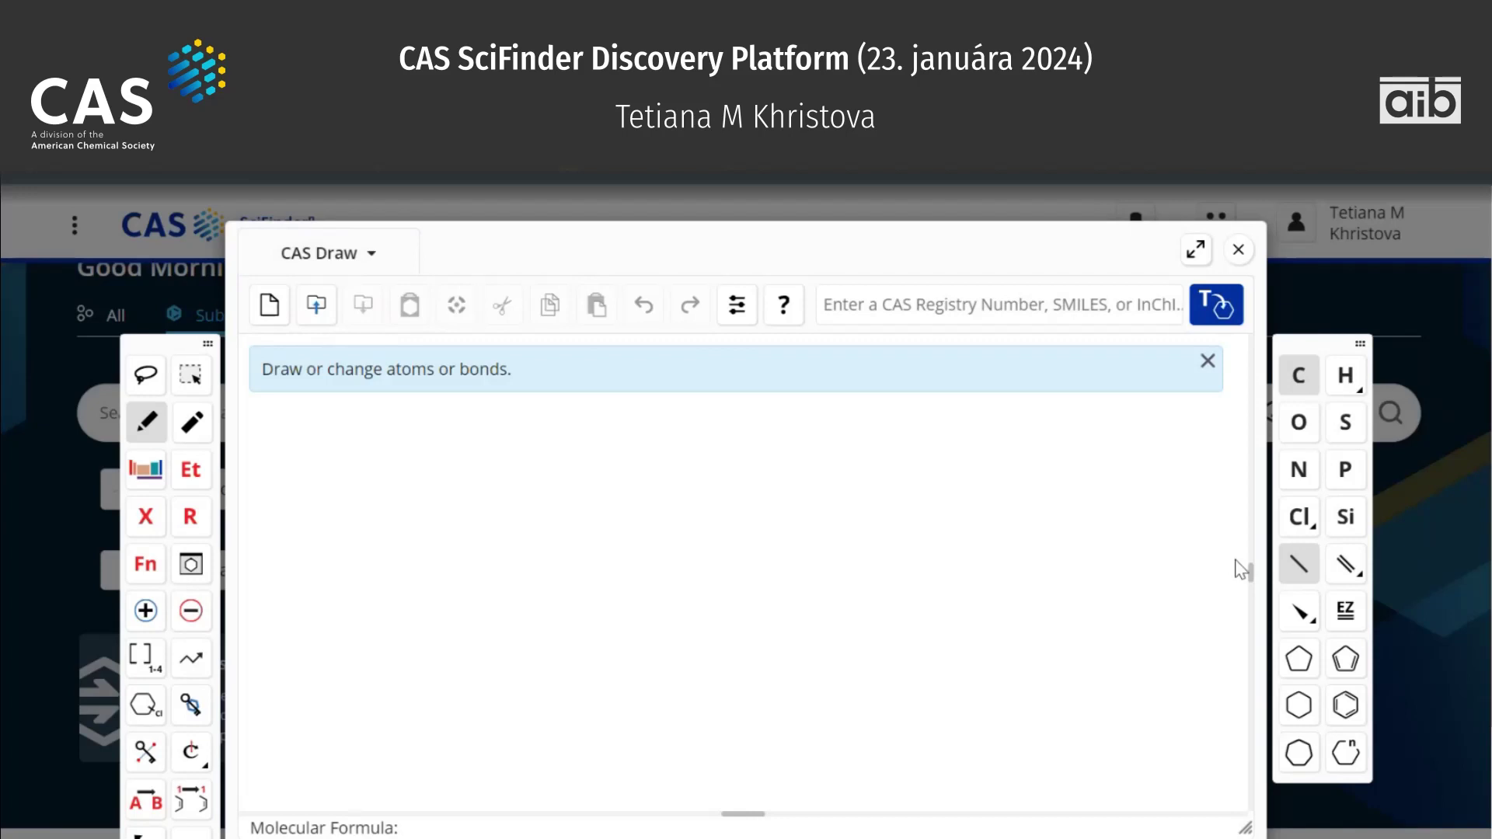
scroll(50, 580, "down", 2)
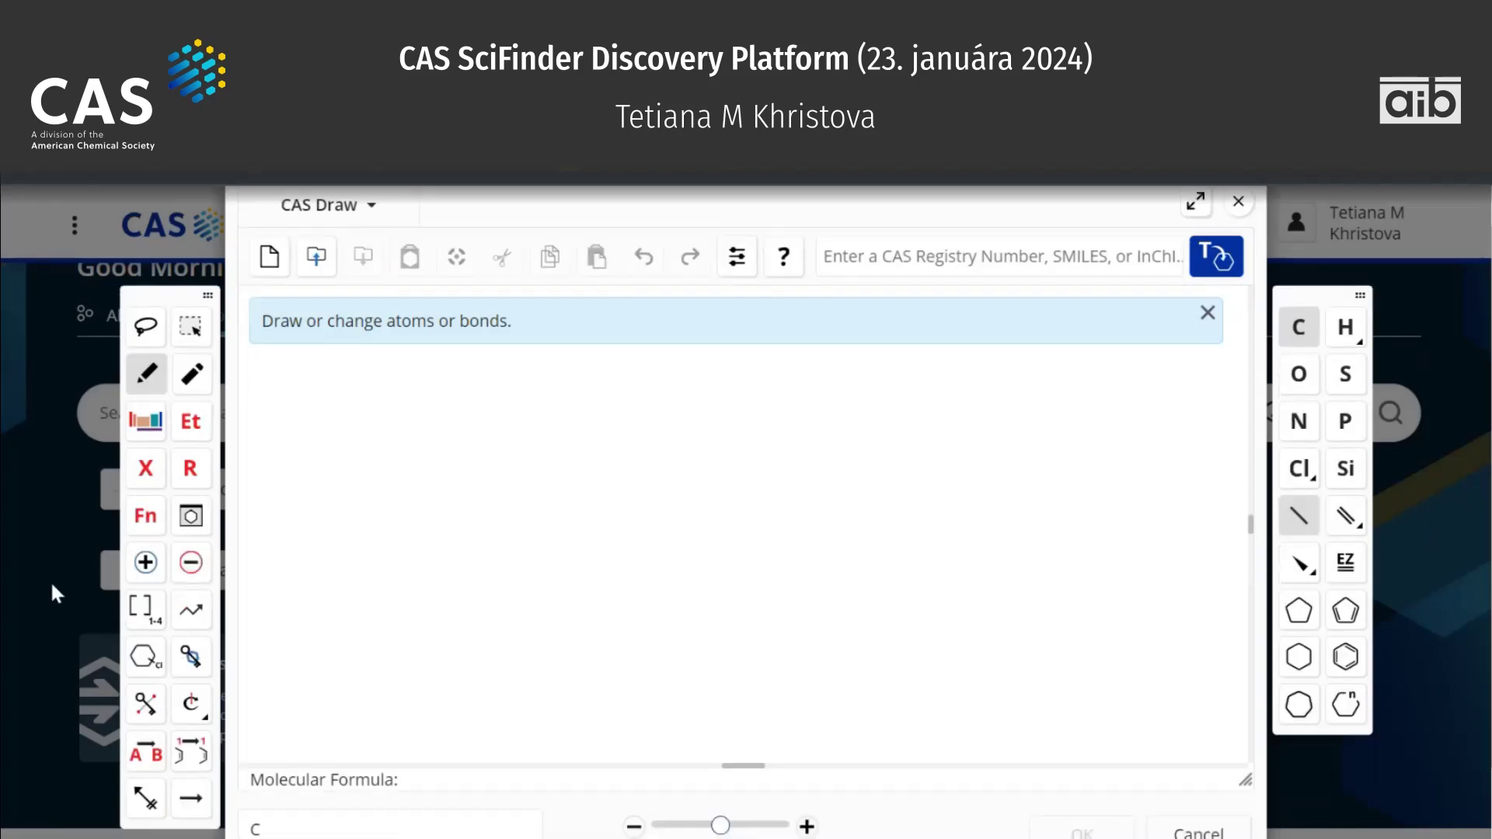
scroll(52, 585, "up", 1)
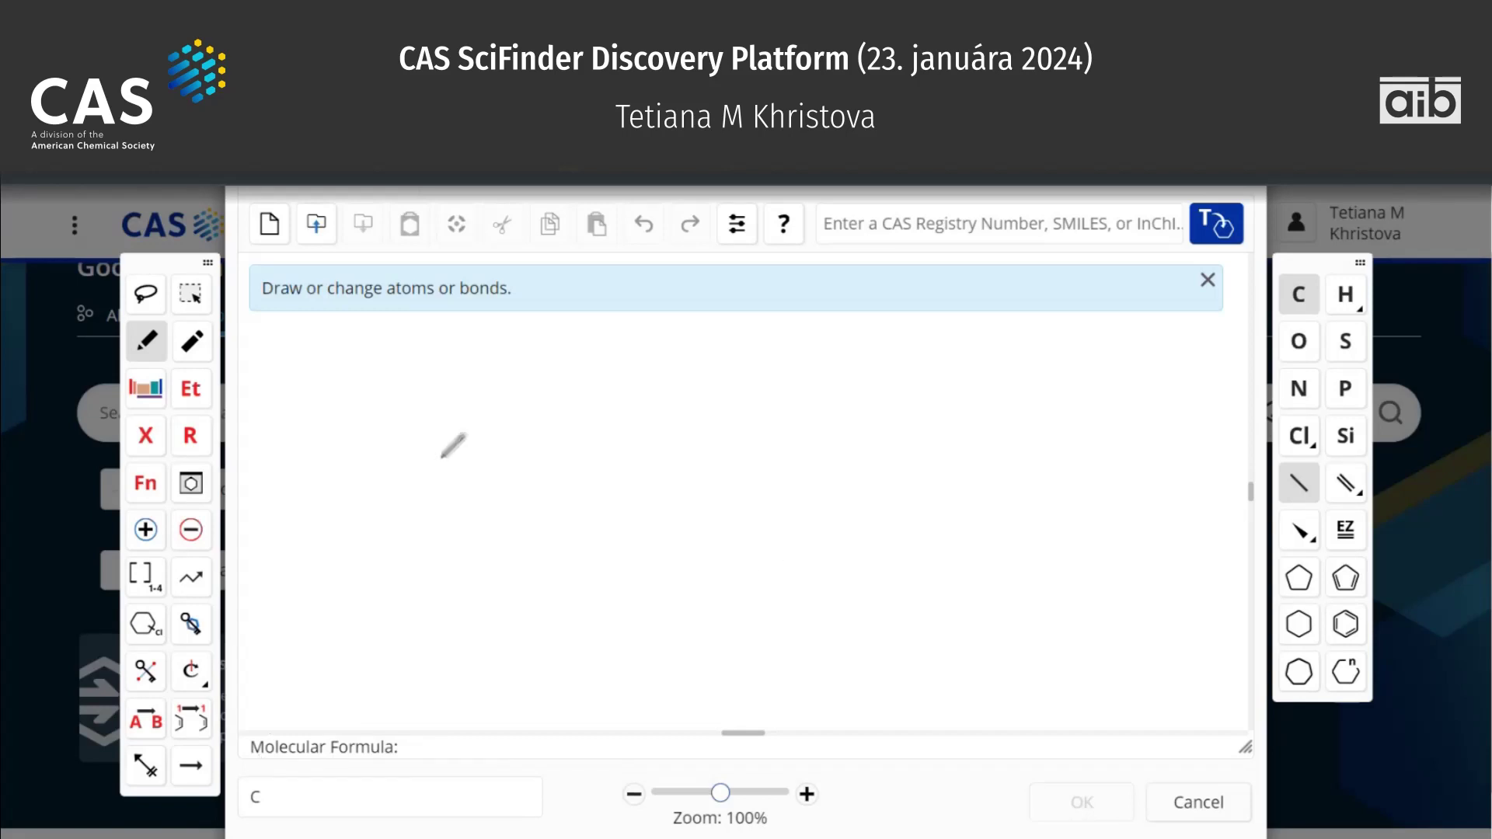
Load the structure for CAS Registry Number 134678-17-4 into the editor and accept it as the search query.
left_click(880, 230)
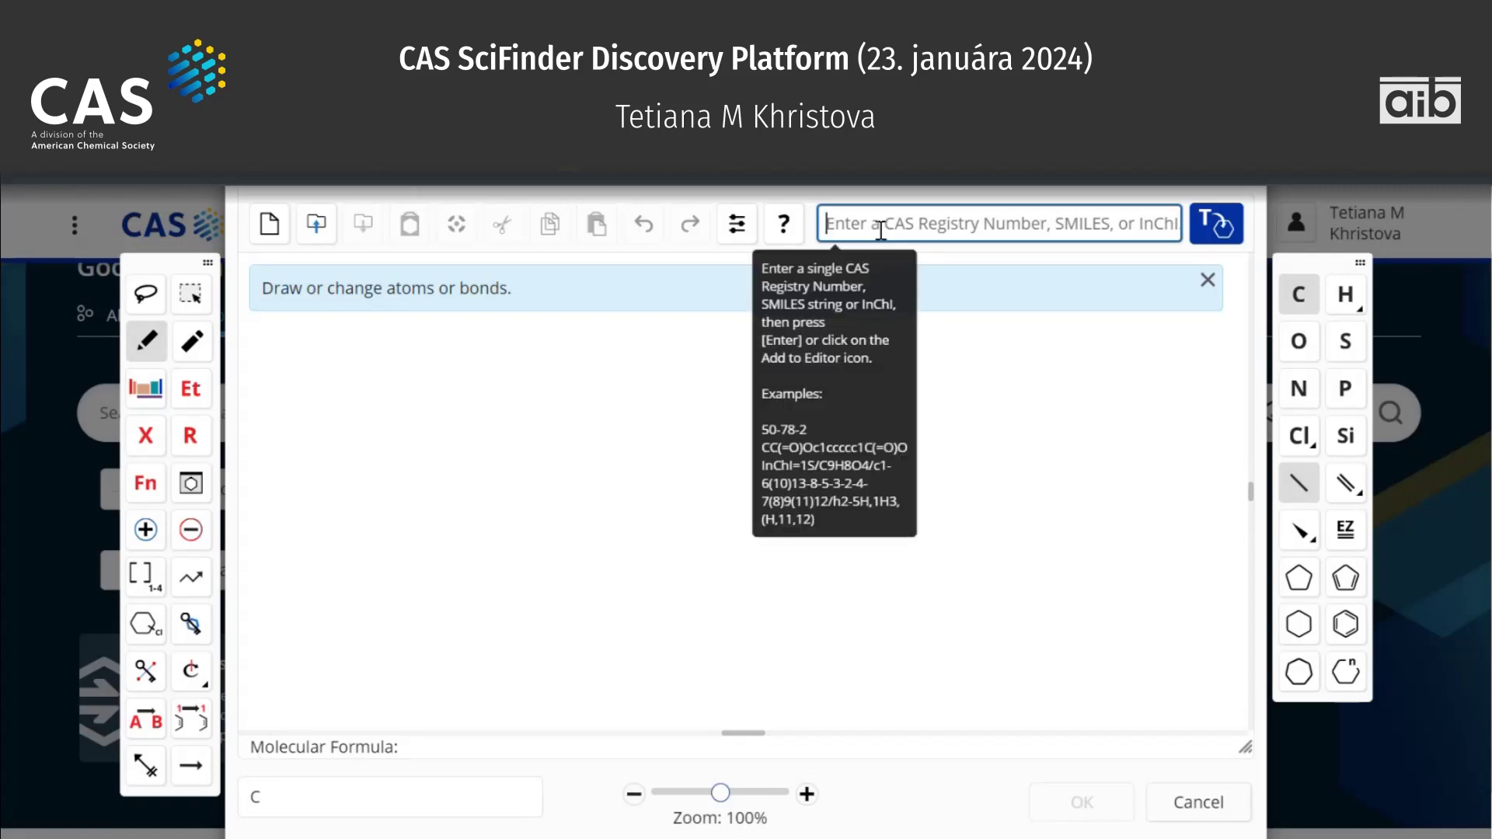
key("ctrl+v")
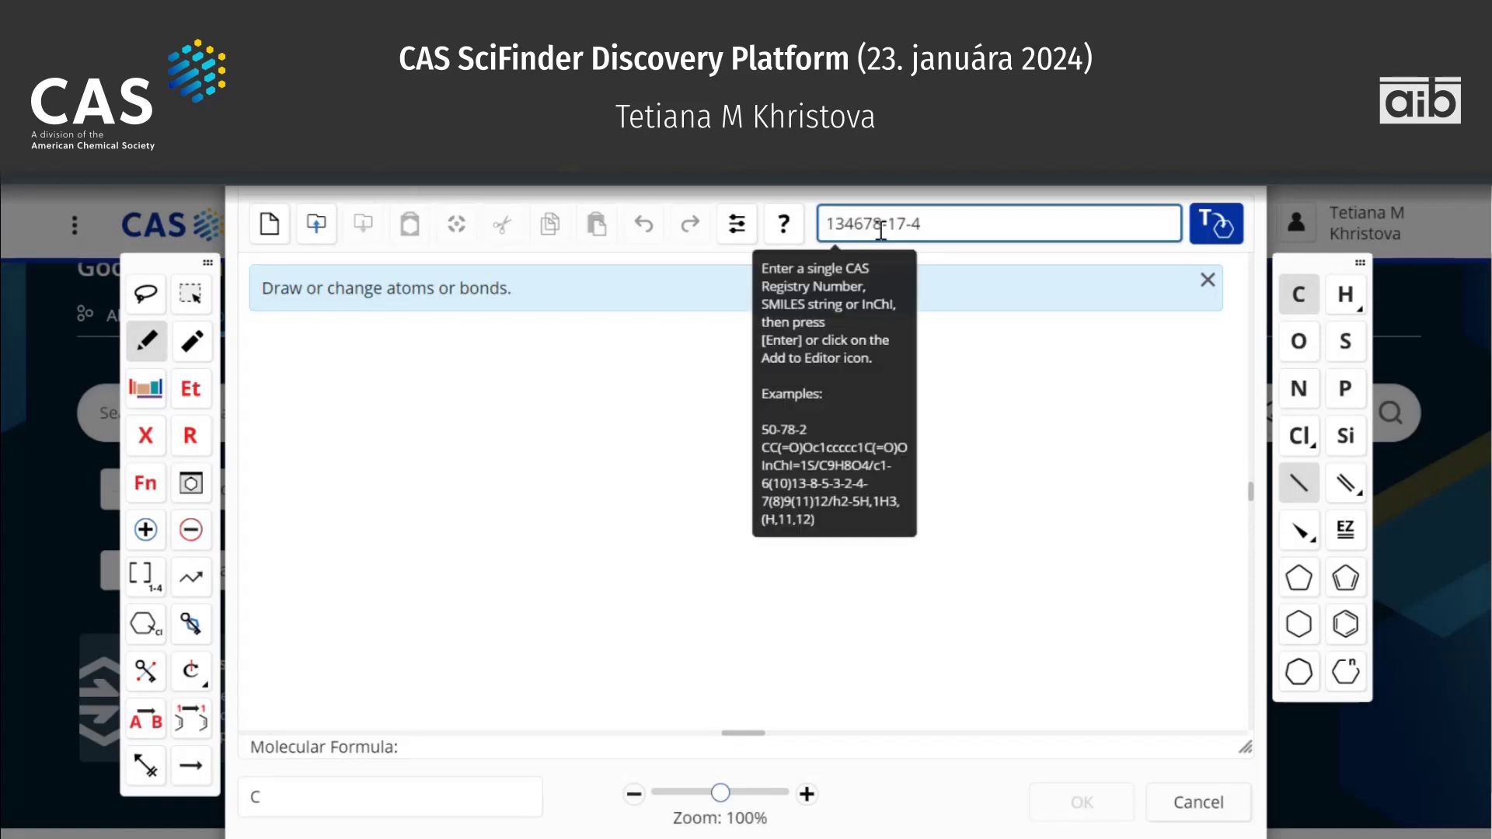
key("Return")
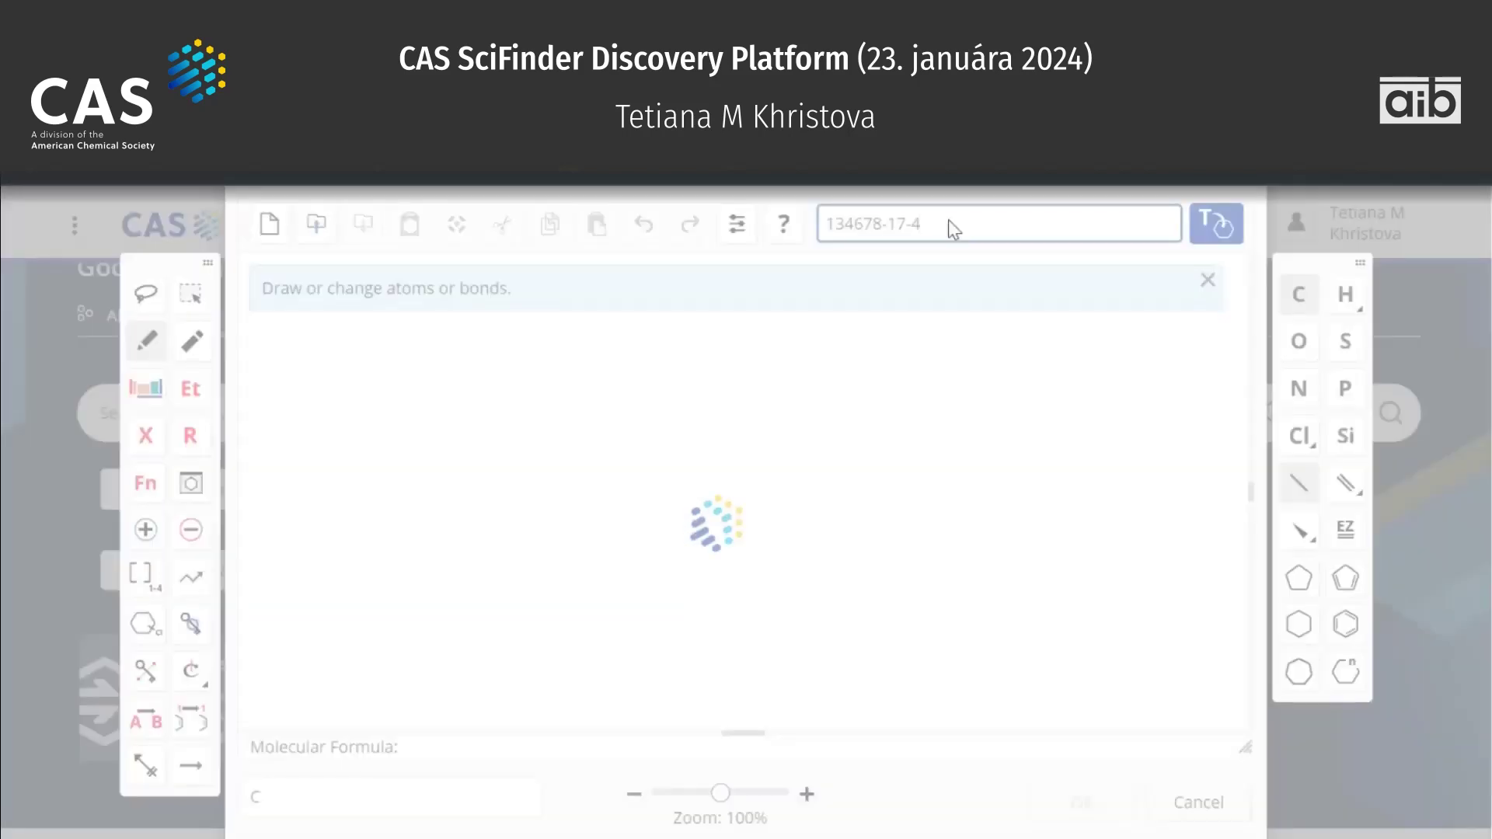
left_click(753, 374)
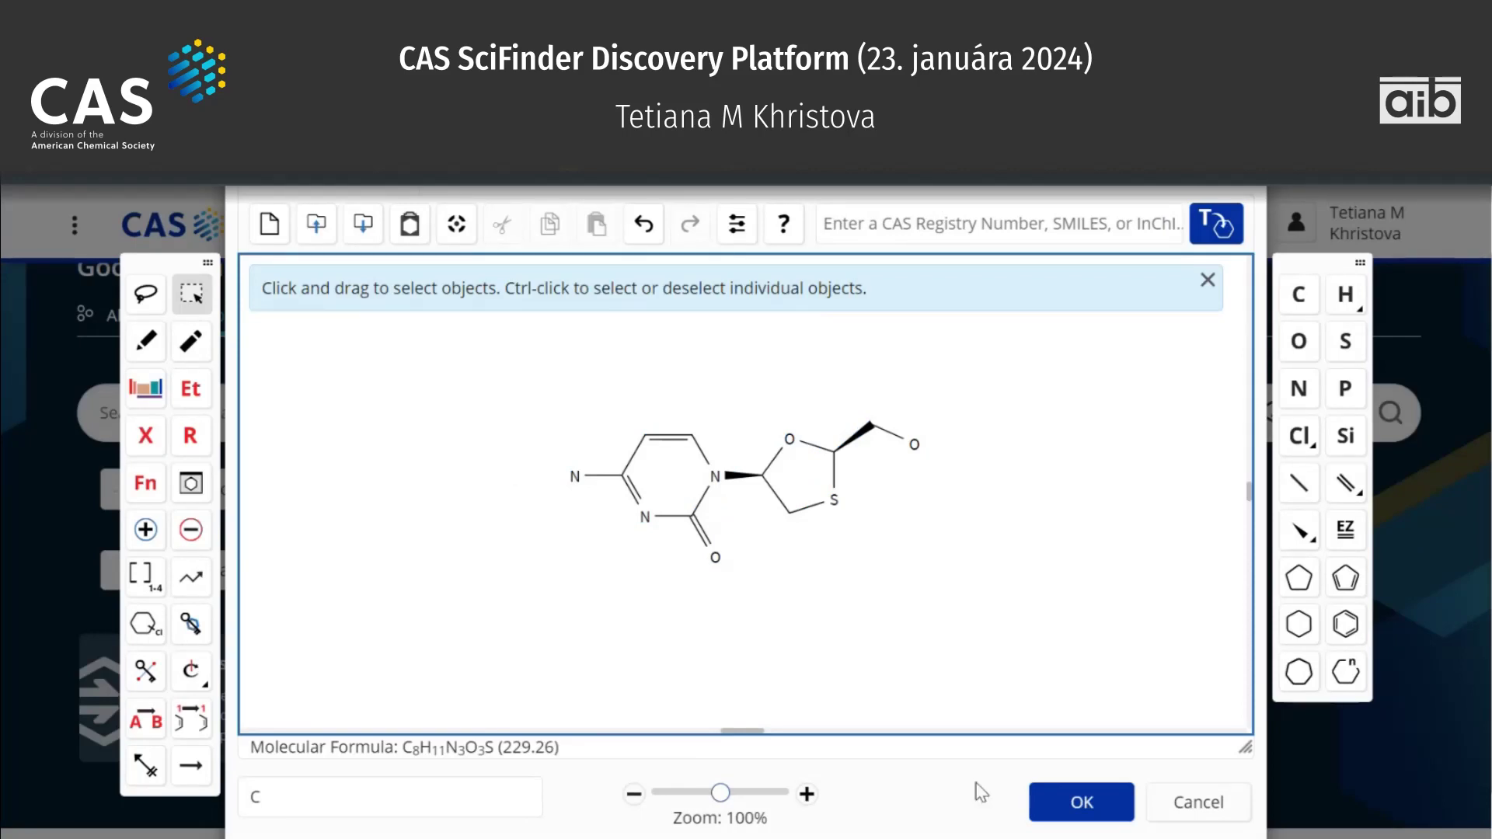
left_click(1053, 816)
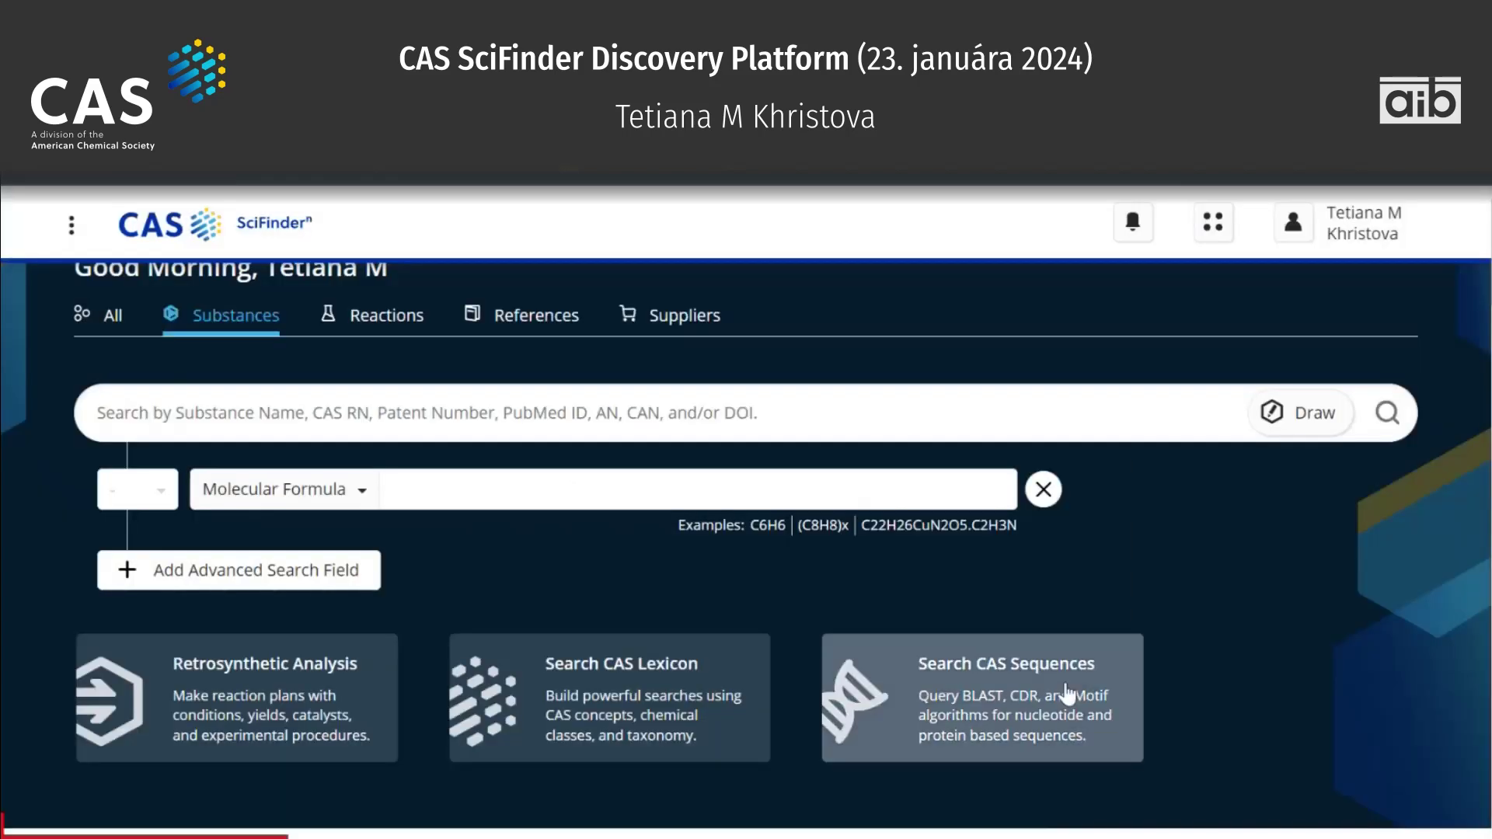
Run the substance search for the drawn structure and browse the As Drawn results and available filters.
left_click(1393, 412)
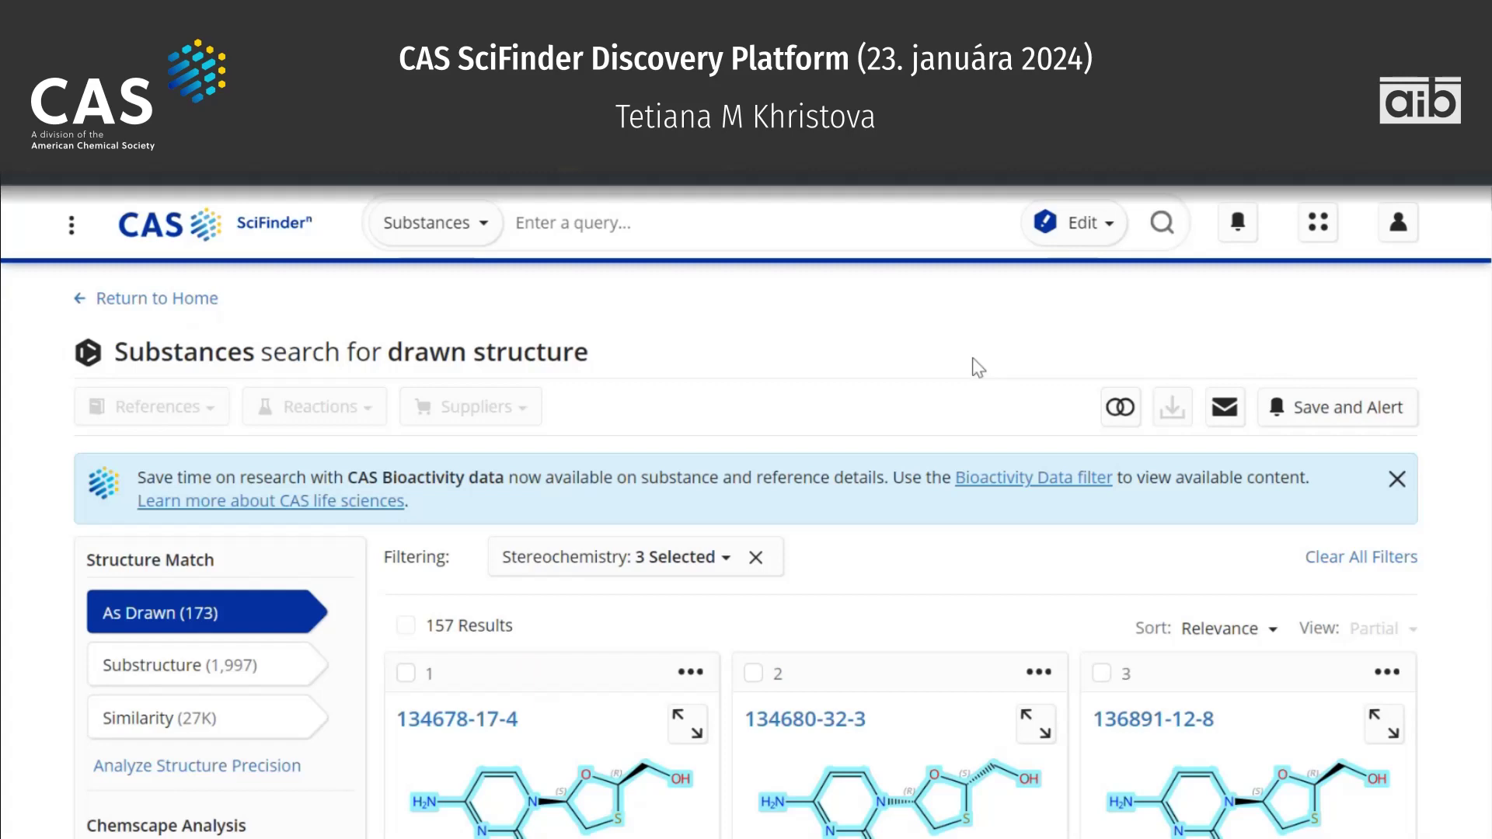
scroll(972, 357, "down", 1)
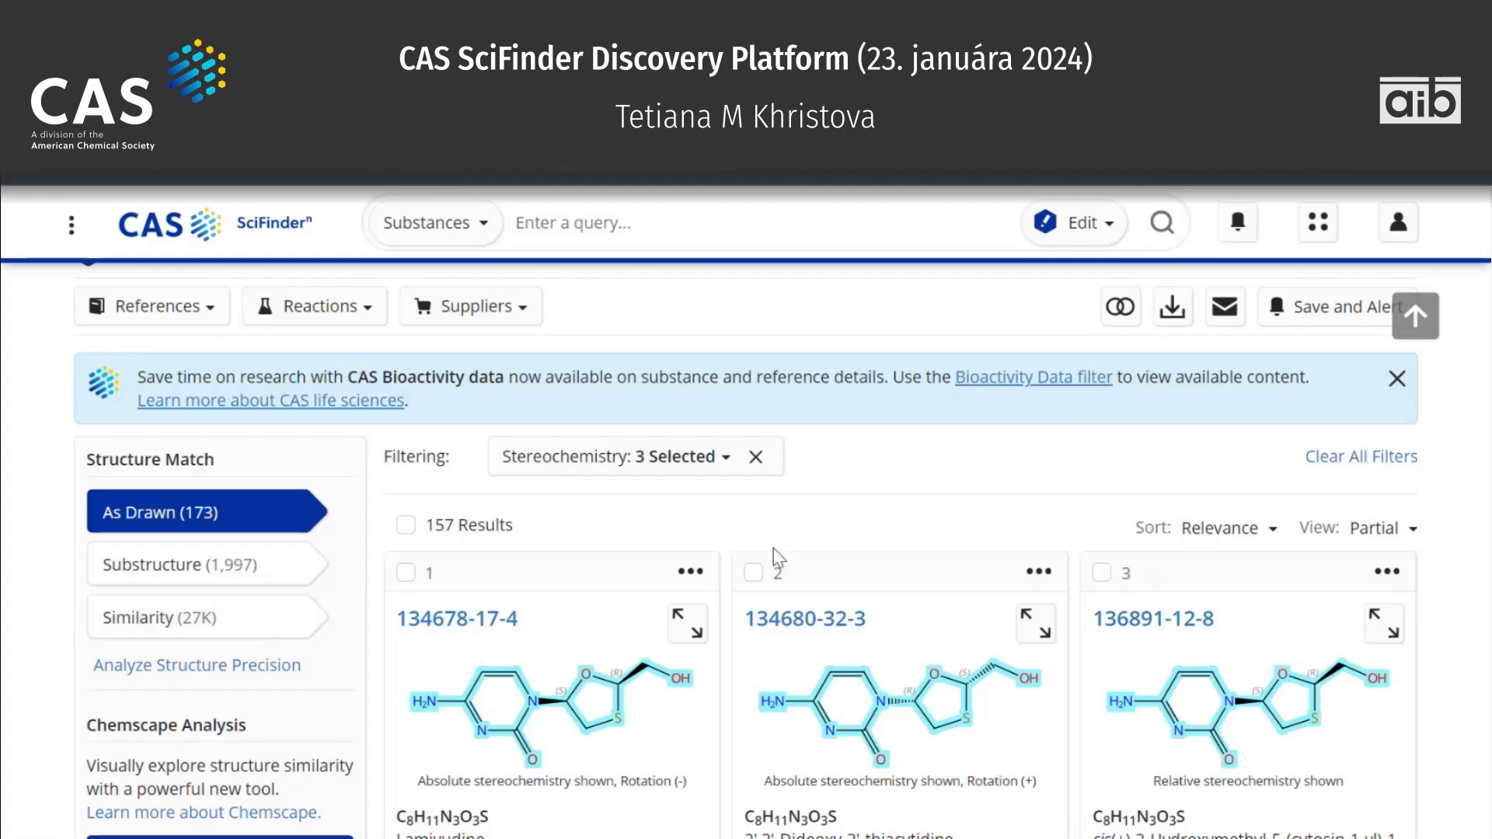
scroll(772, 548, "down", 2)
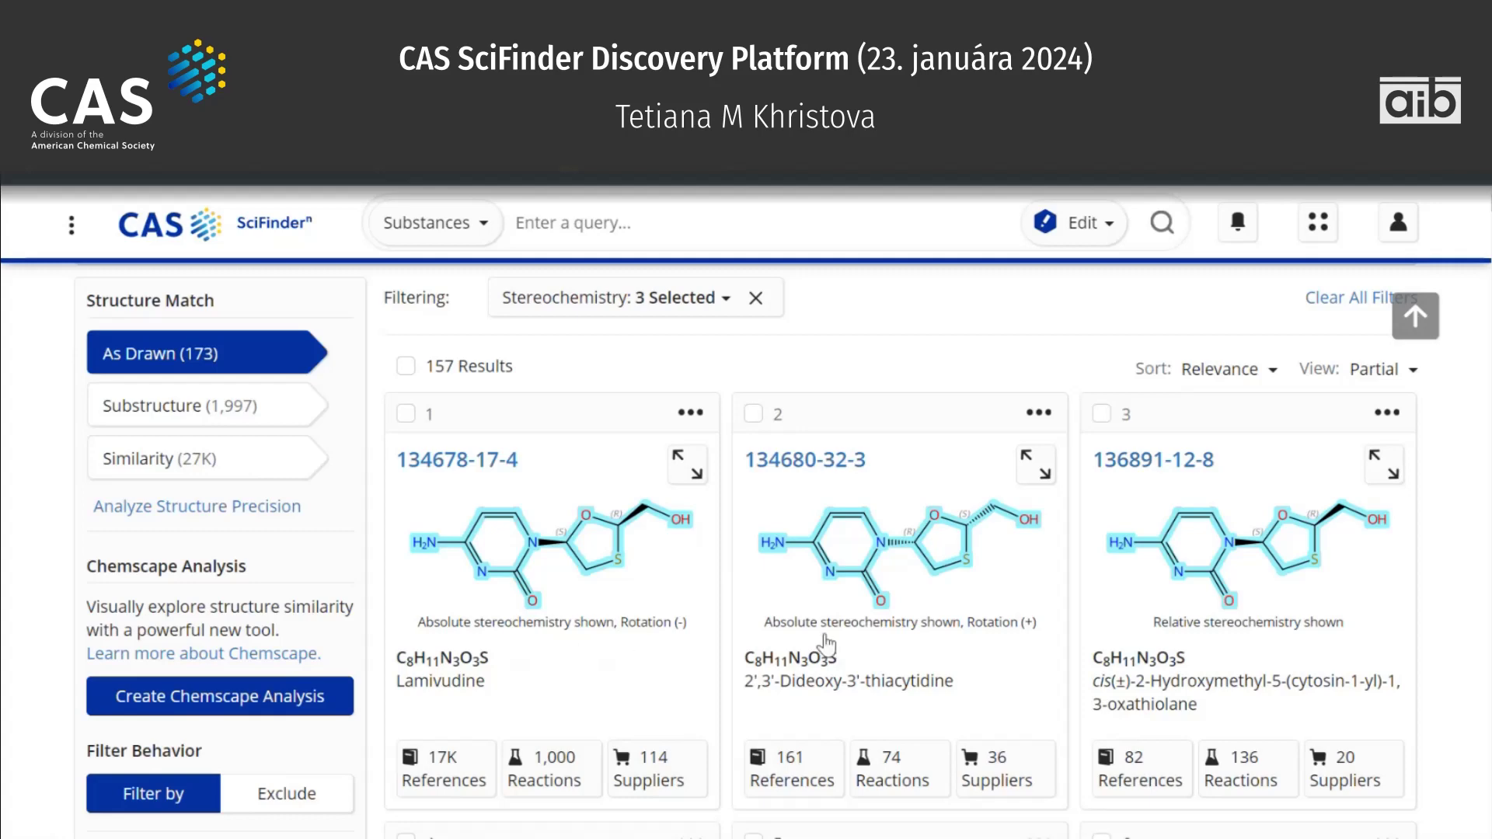
scroll(867, 649, "down", 3)
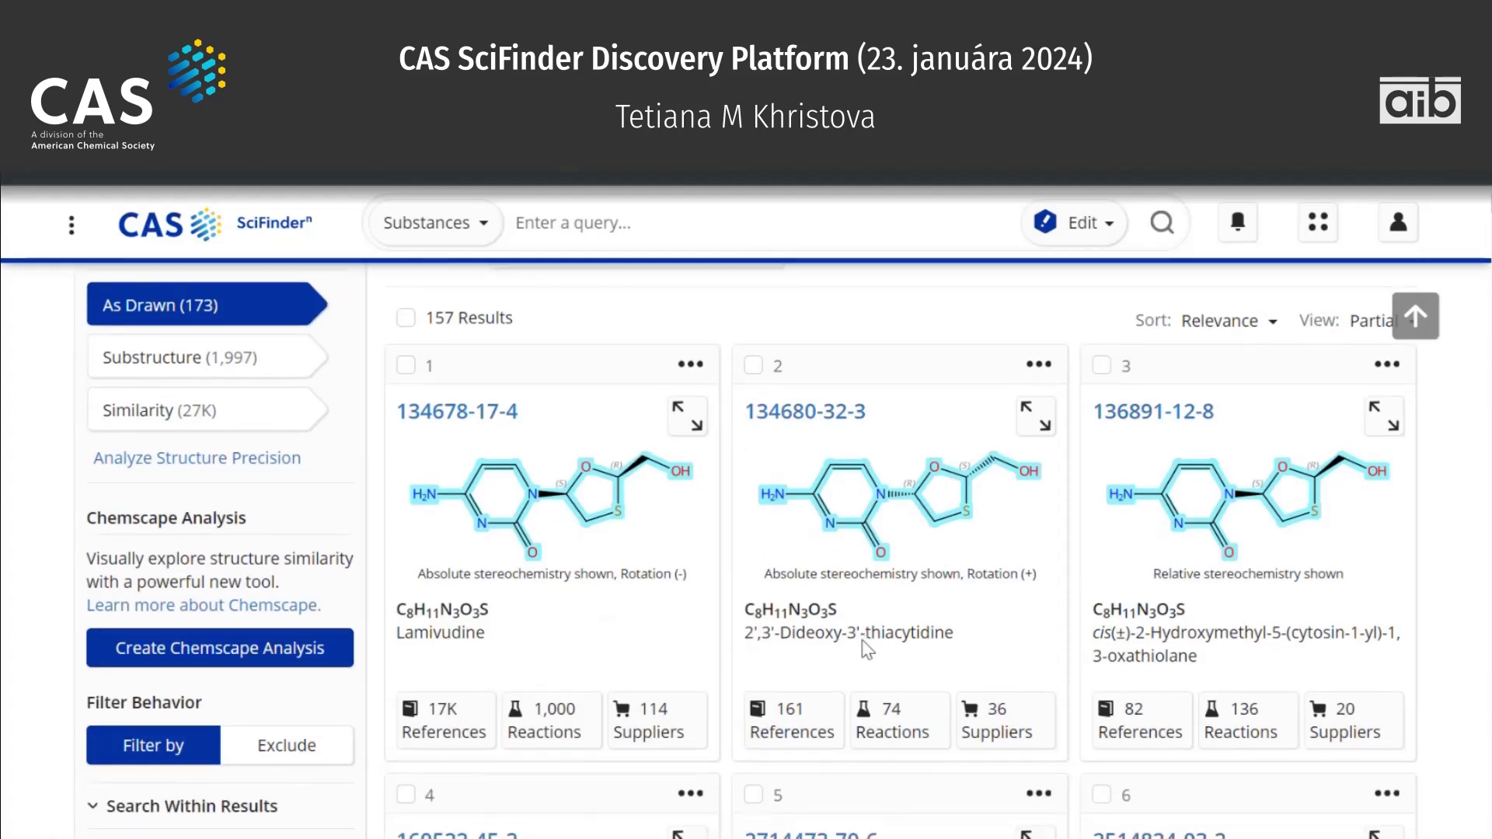
scroll(867, 650, "down", 7)
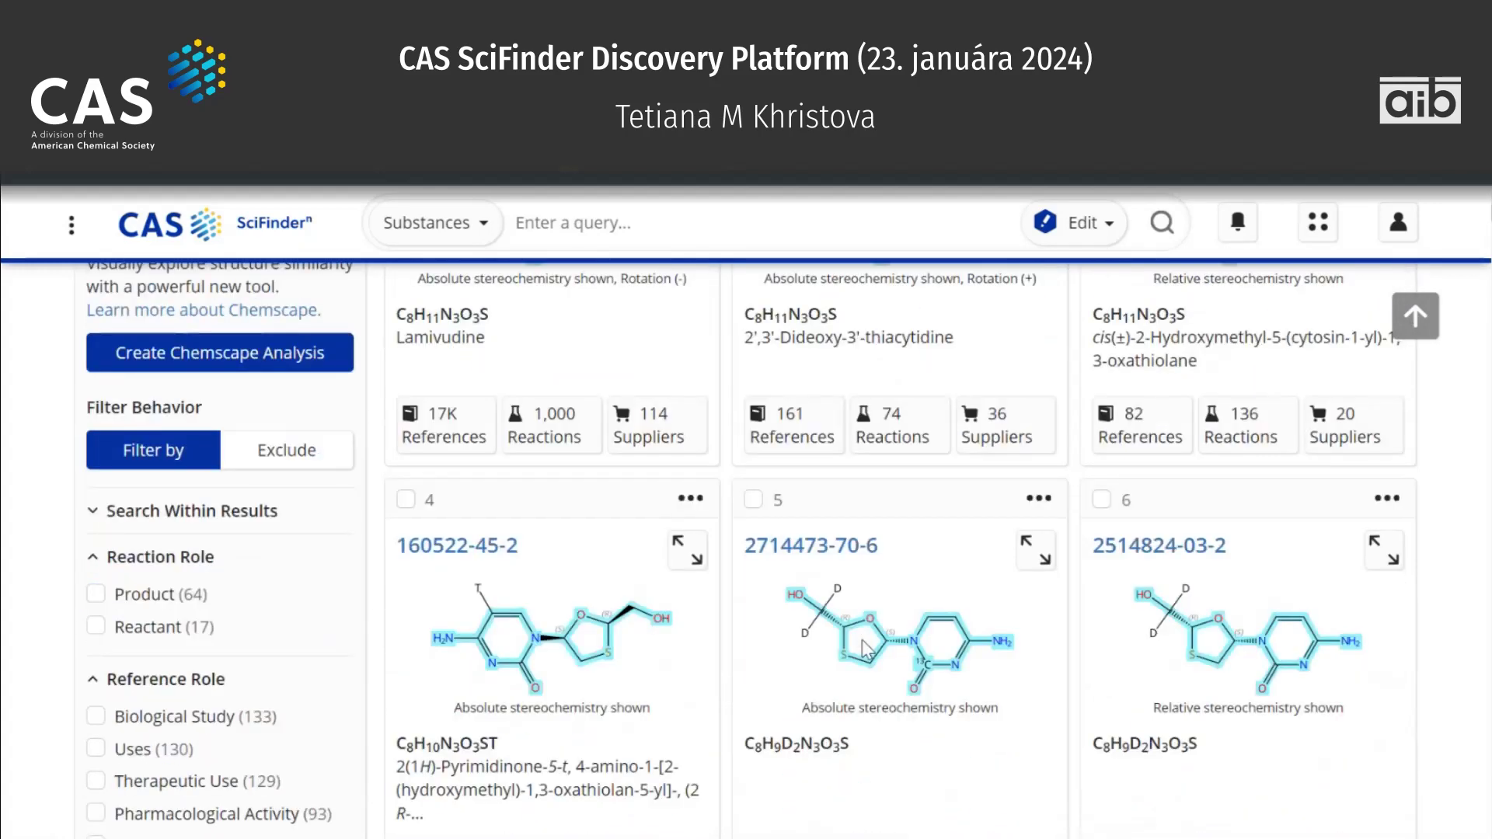
scroll(868, 650, "down", 9)
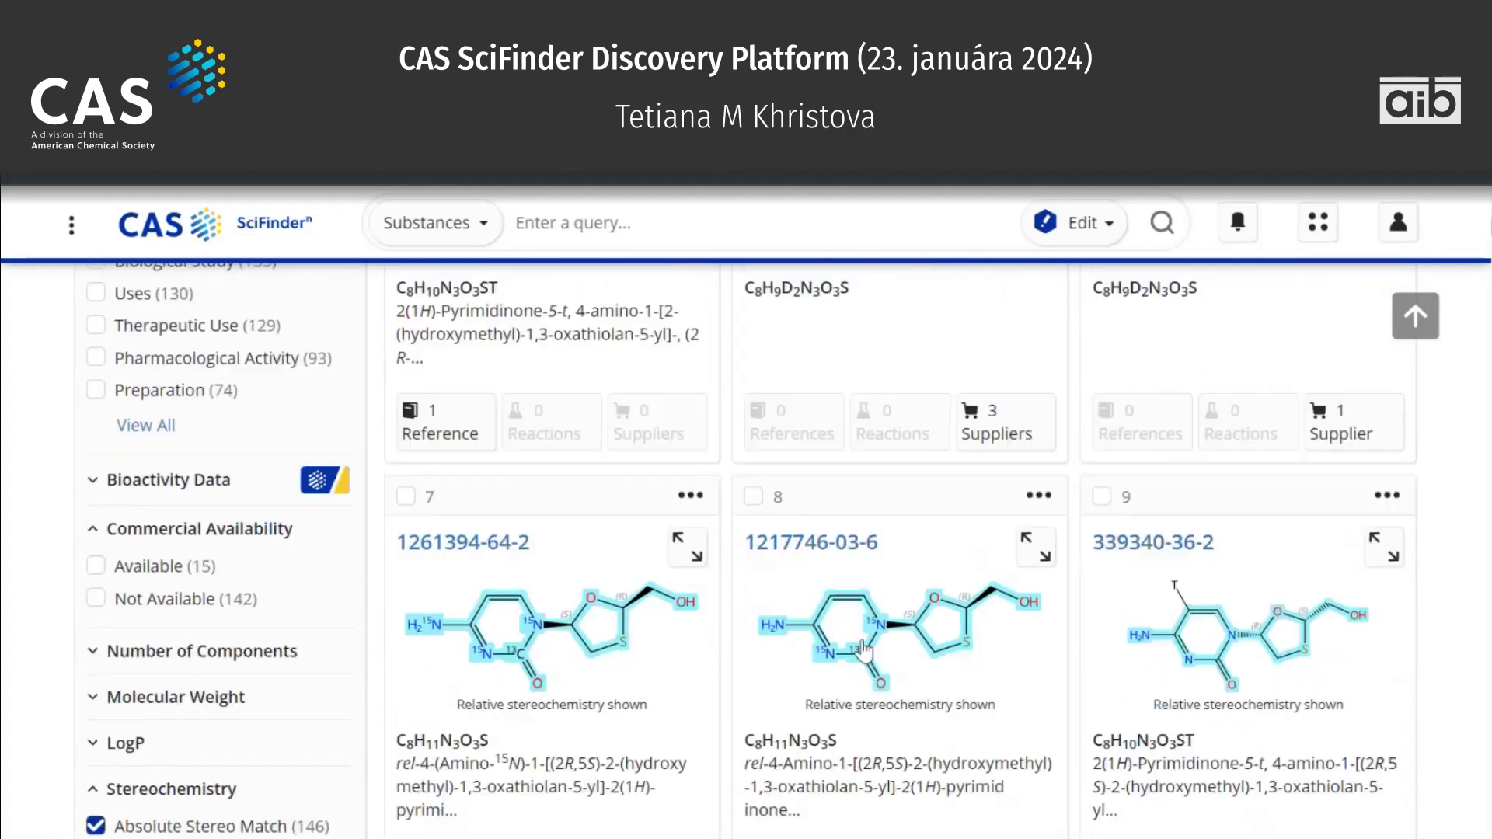
scroll(867, 649, "down", 4)
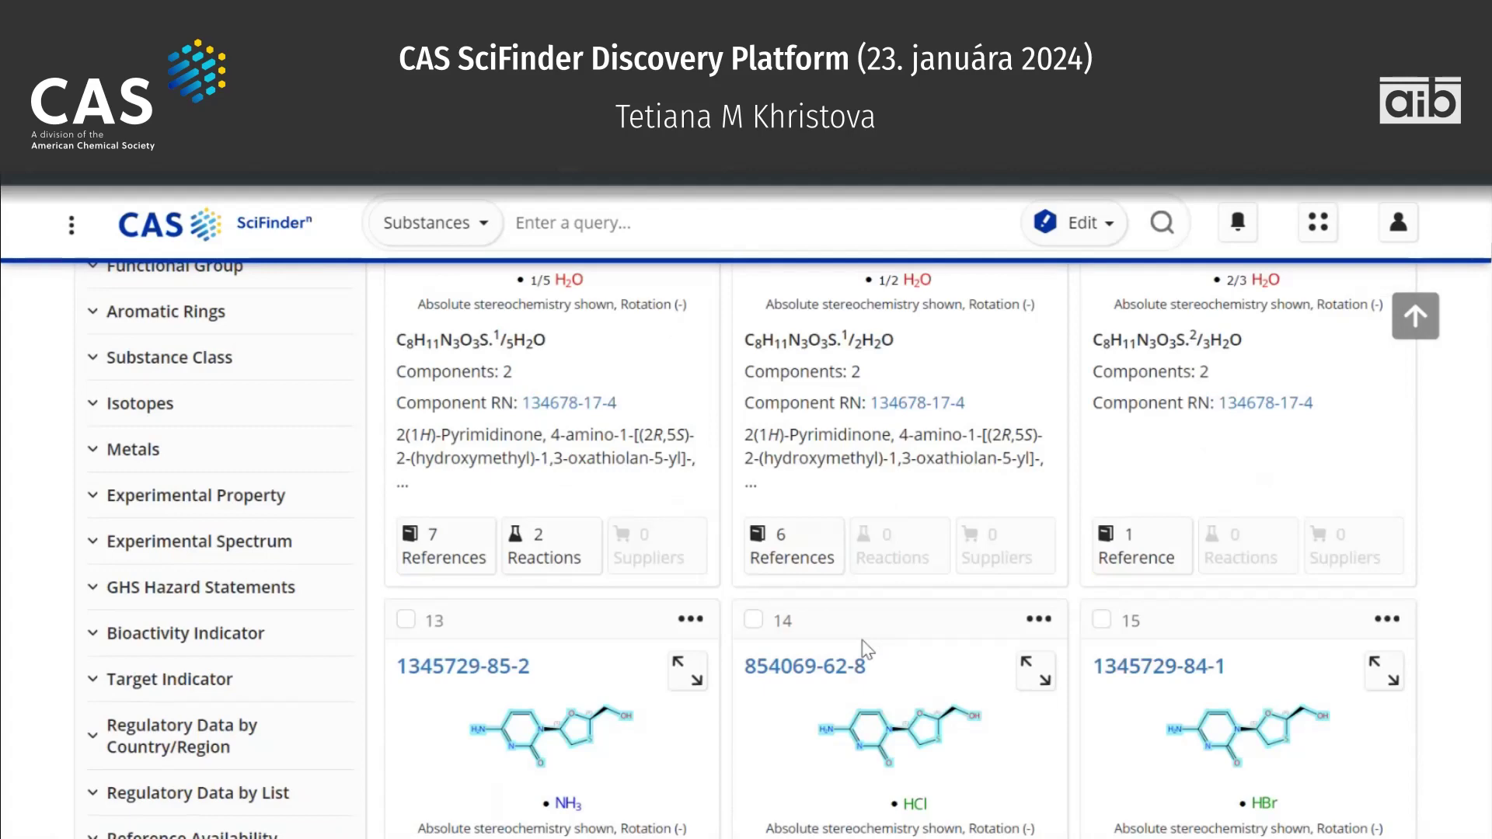
Switch the structure match from As Drawn to Substructure and look over the first results.
scroll(867, 649, "down", 2)
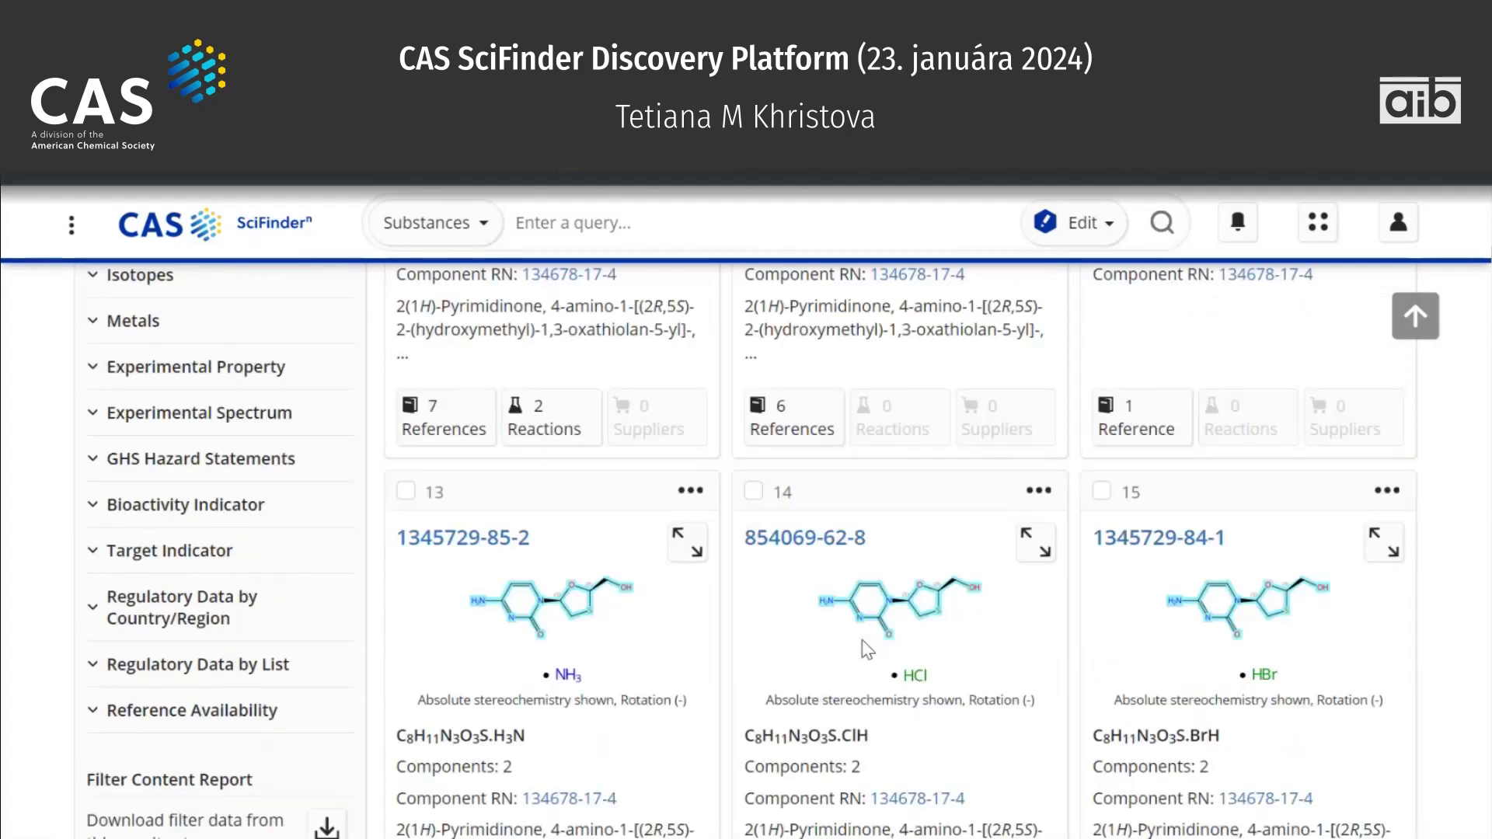
scroll(867, 650, "down", 1)
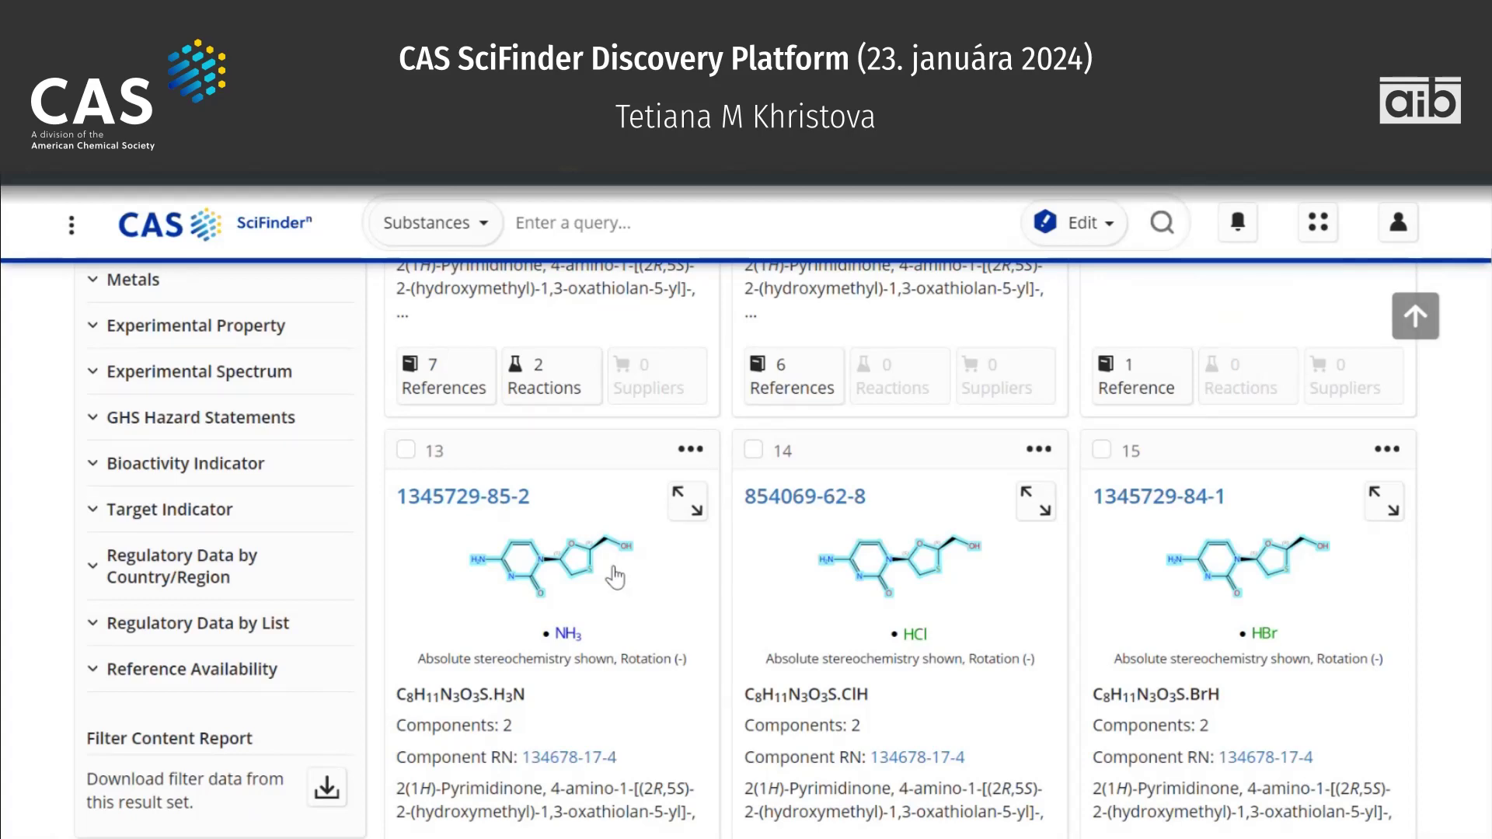
scroll(615, 577, "up", 15)
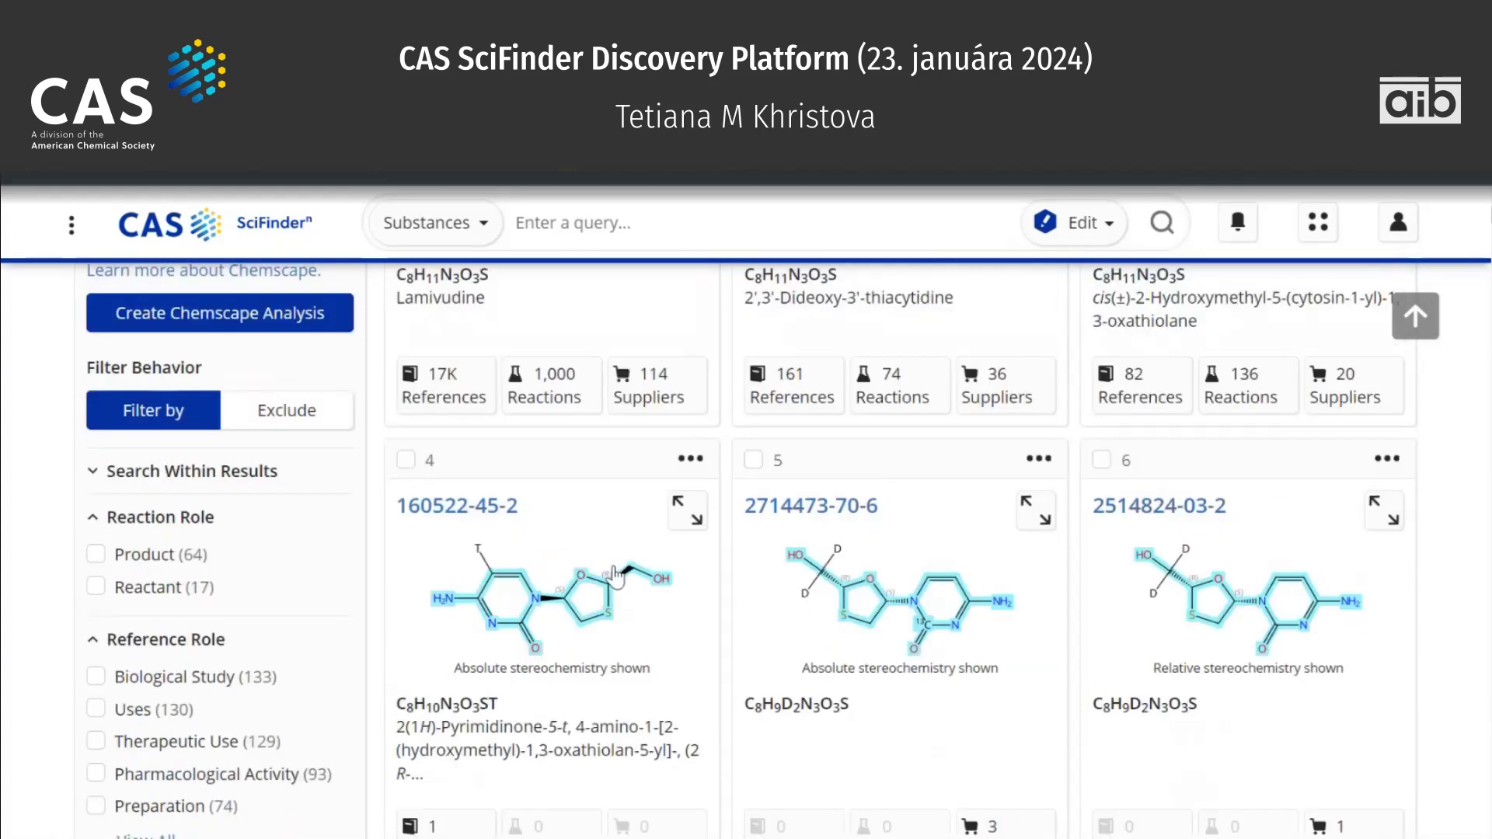
scroll(613, 573, "up", 6)
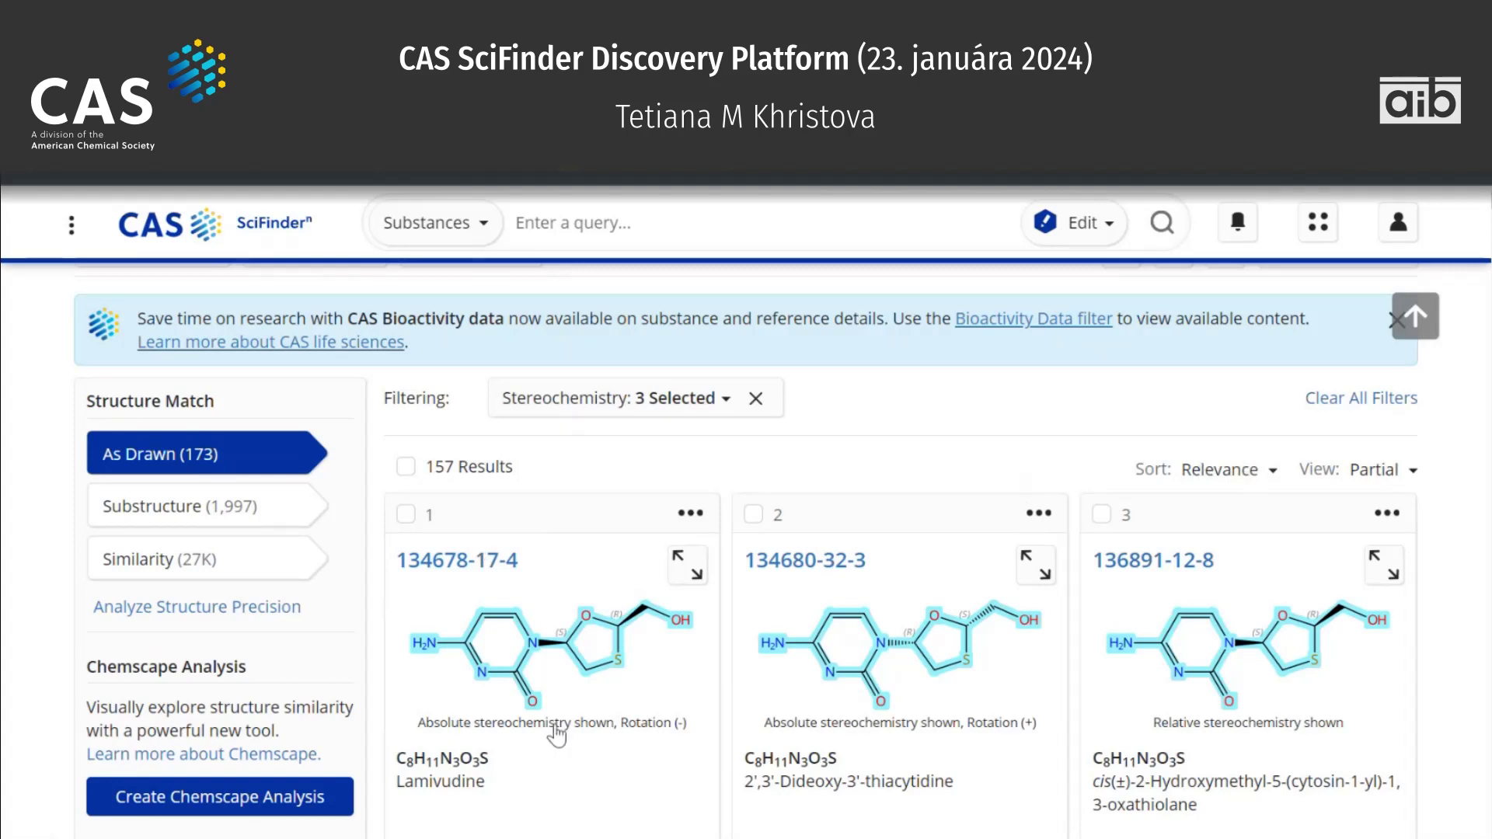
left_click(250, 516)
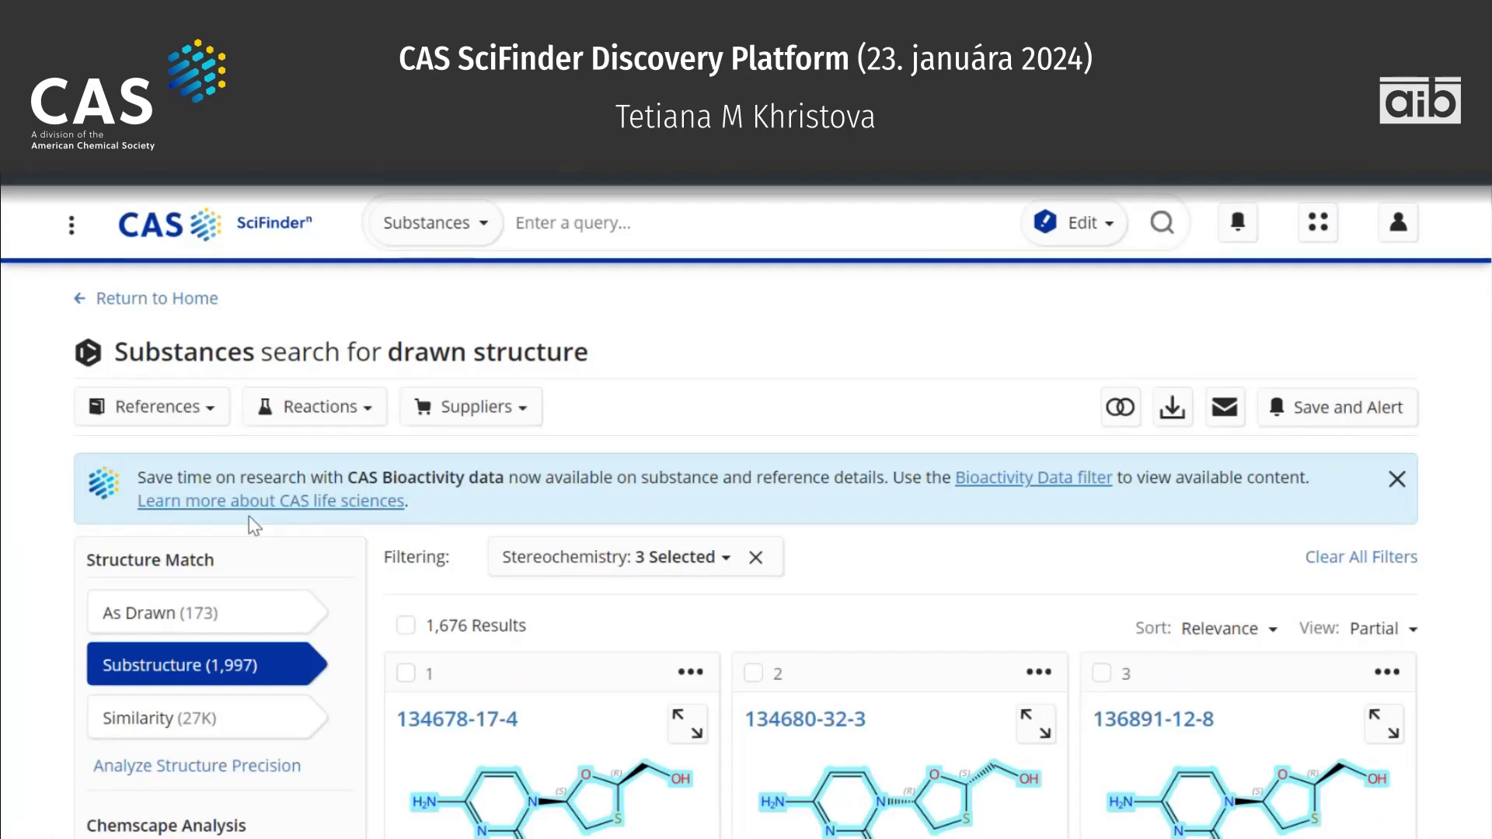
scroll(791, 494, "down", 4)
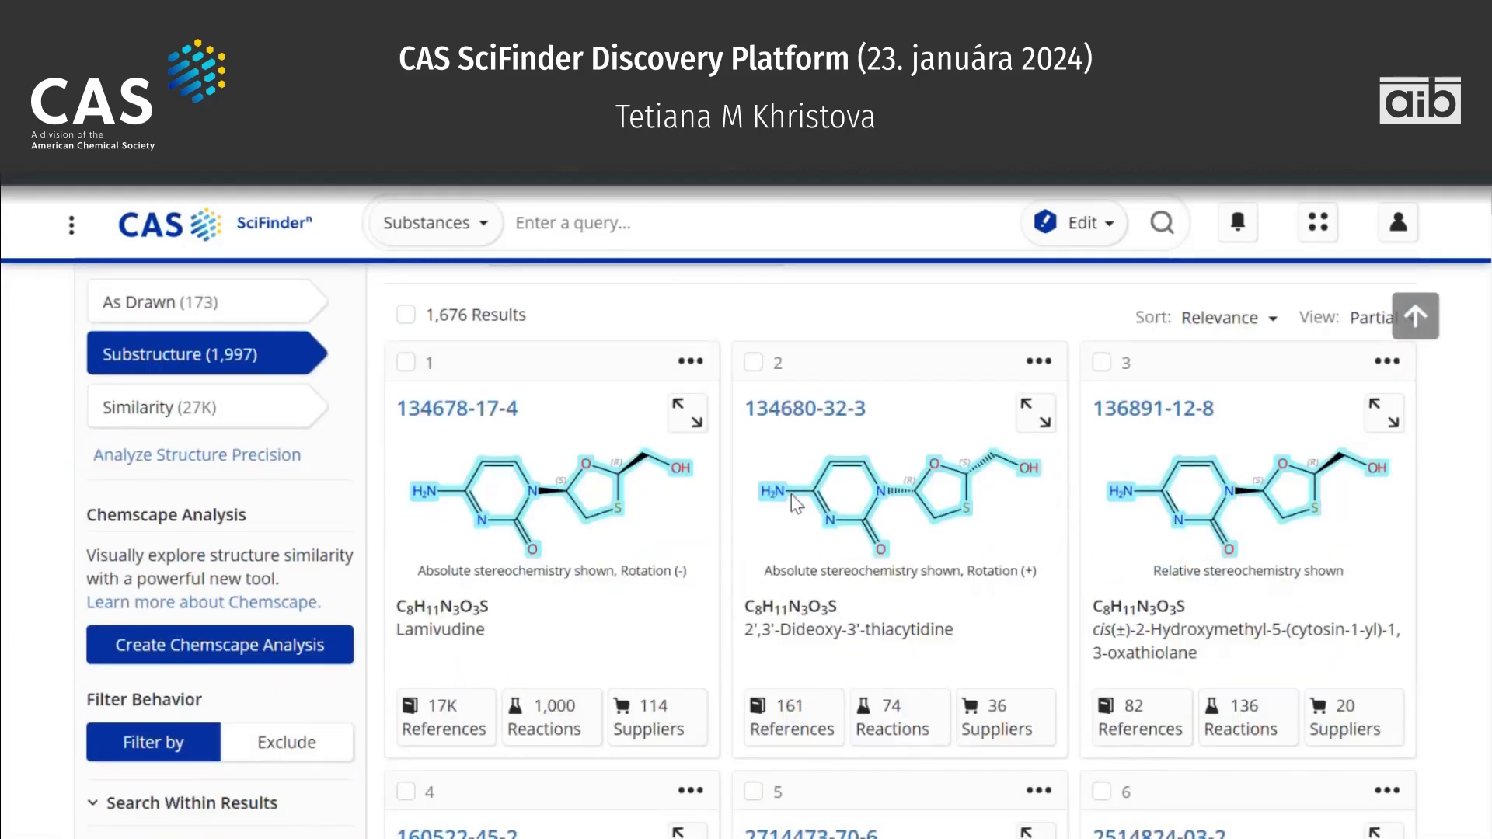
scroll(791, 494, "down", 1)
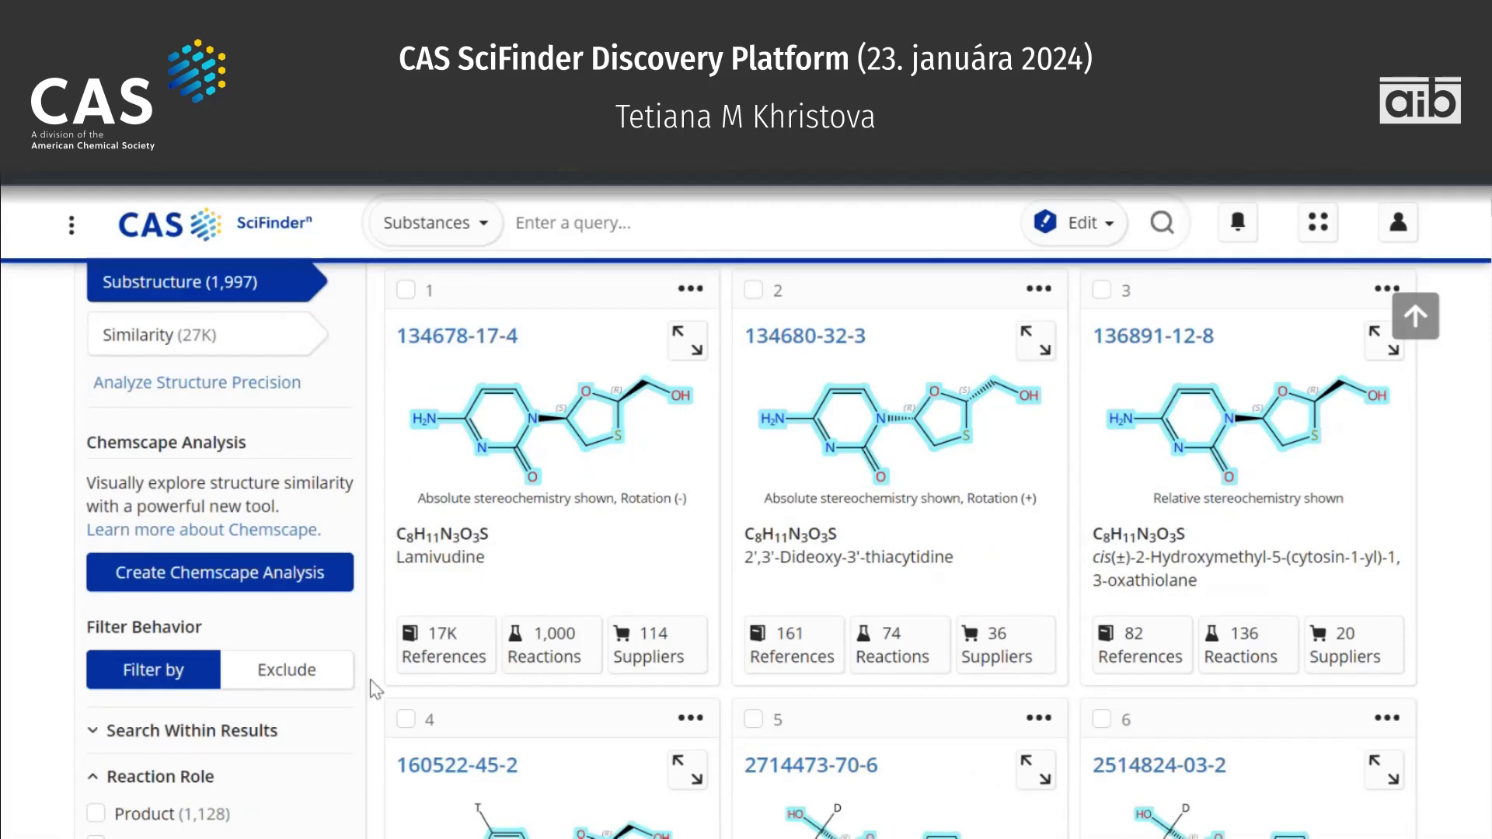
Expand Search Within Results, open its structure editor to view it, and close it without drawing anything.
scroll(370, 679, "down", 4)
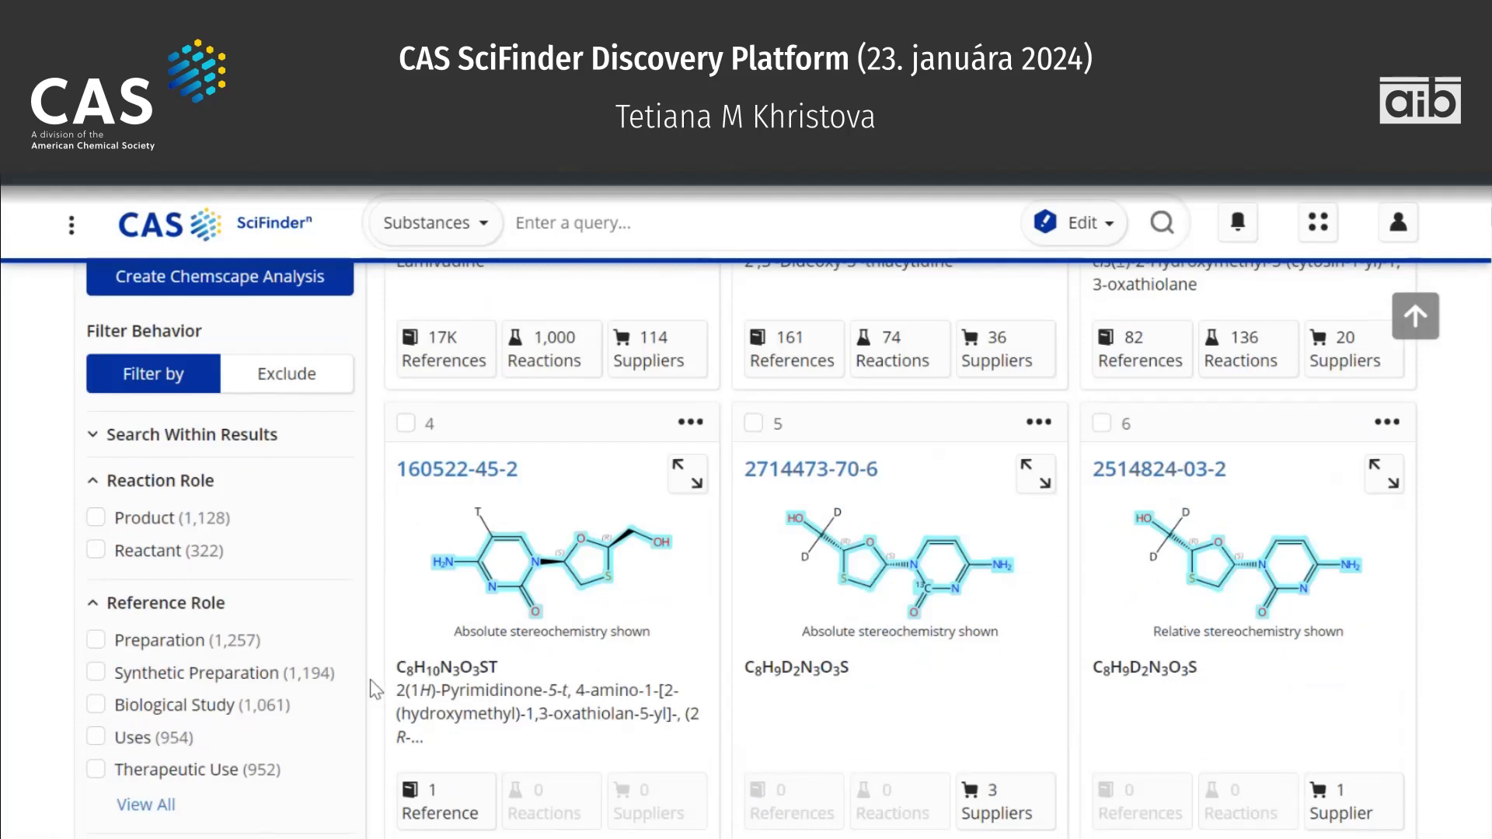
left_click(225, 436)
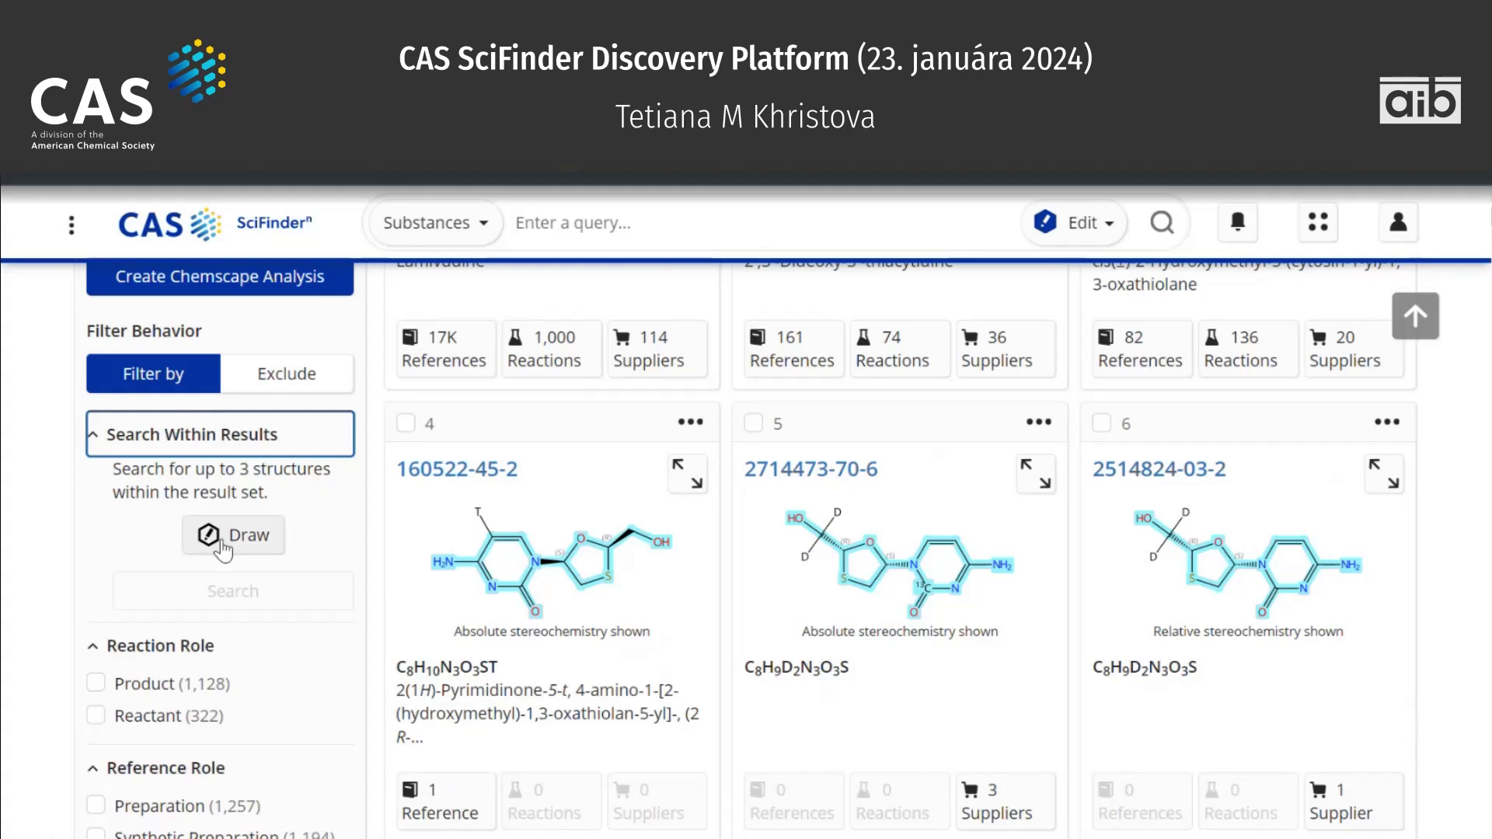
left_click(223, 548)
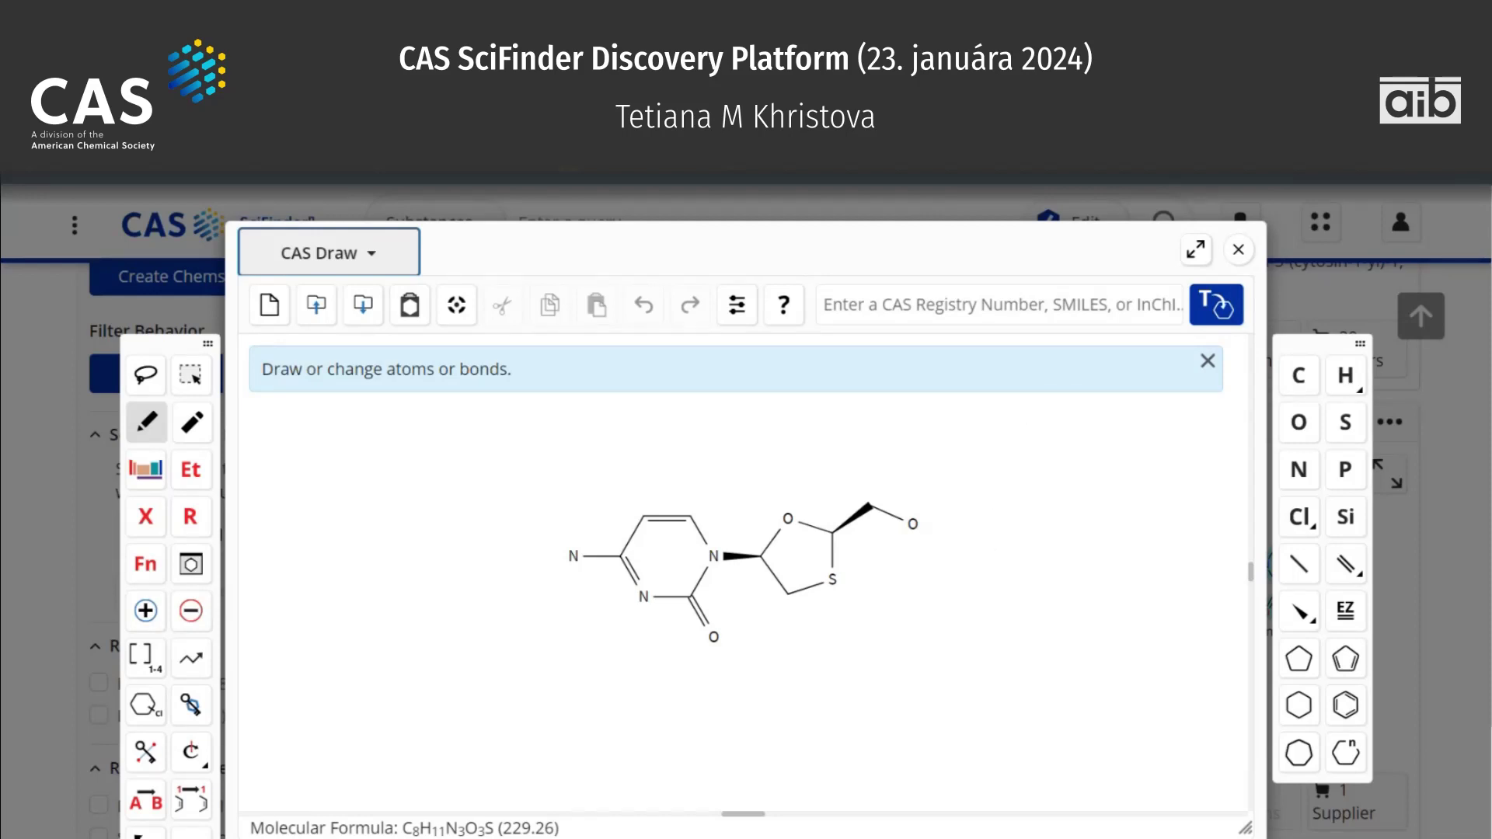
left_click(1241, 261)
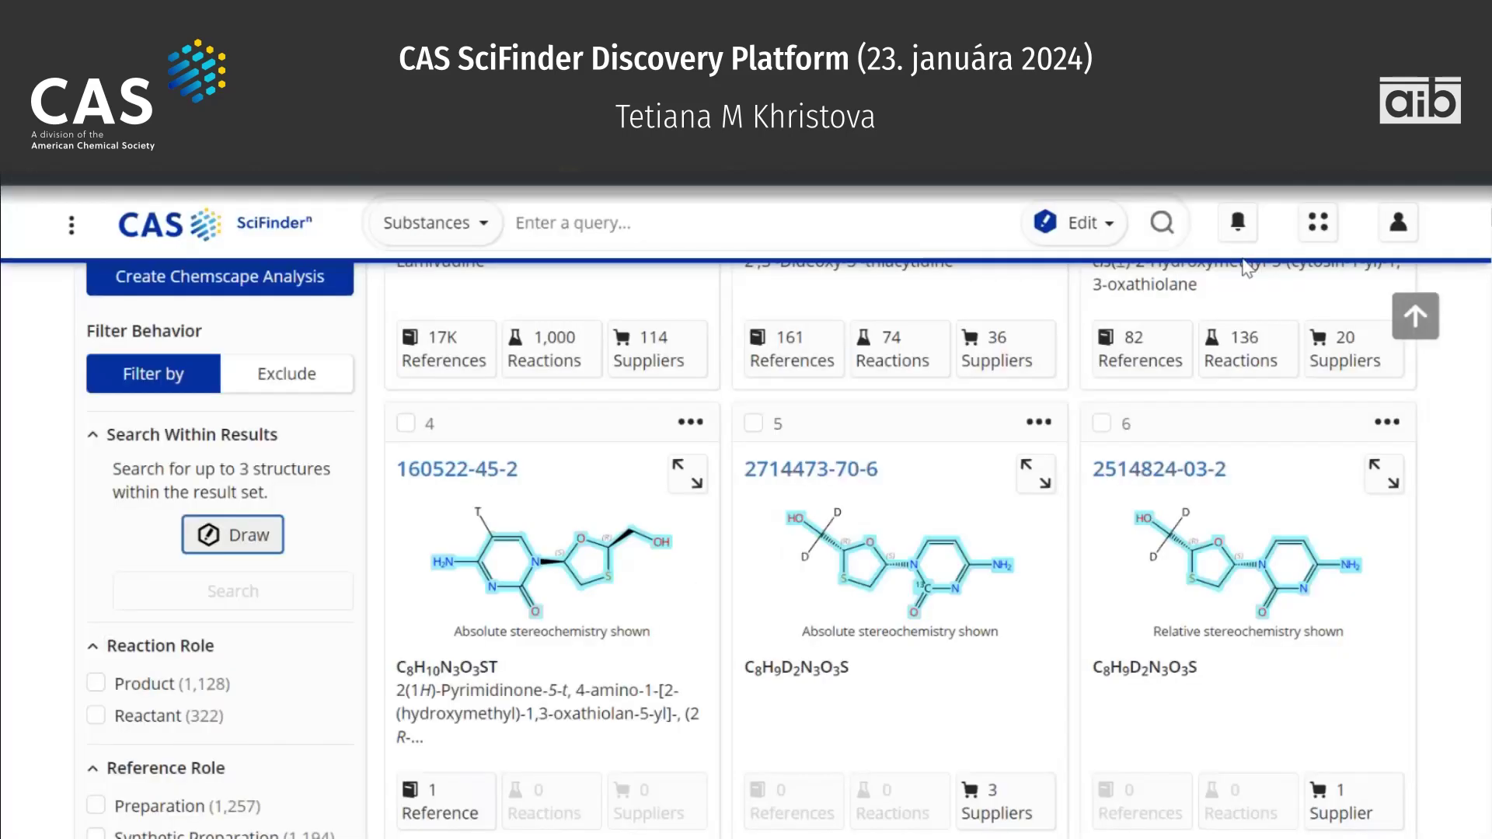
Expand the Bioactivity Data and Number of Components filters of the substructure results and examine their options.
scroll(318, 641, "down", 2)
scroll(319, 641, "down", 4)
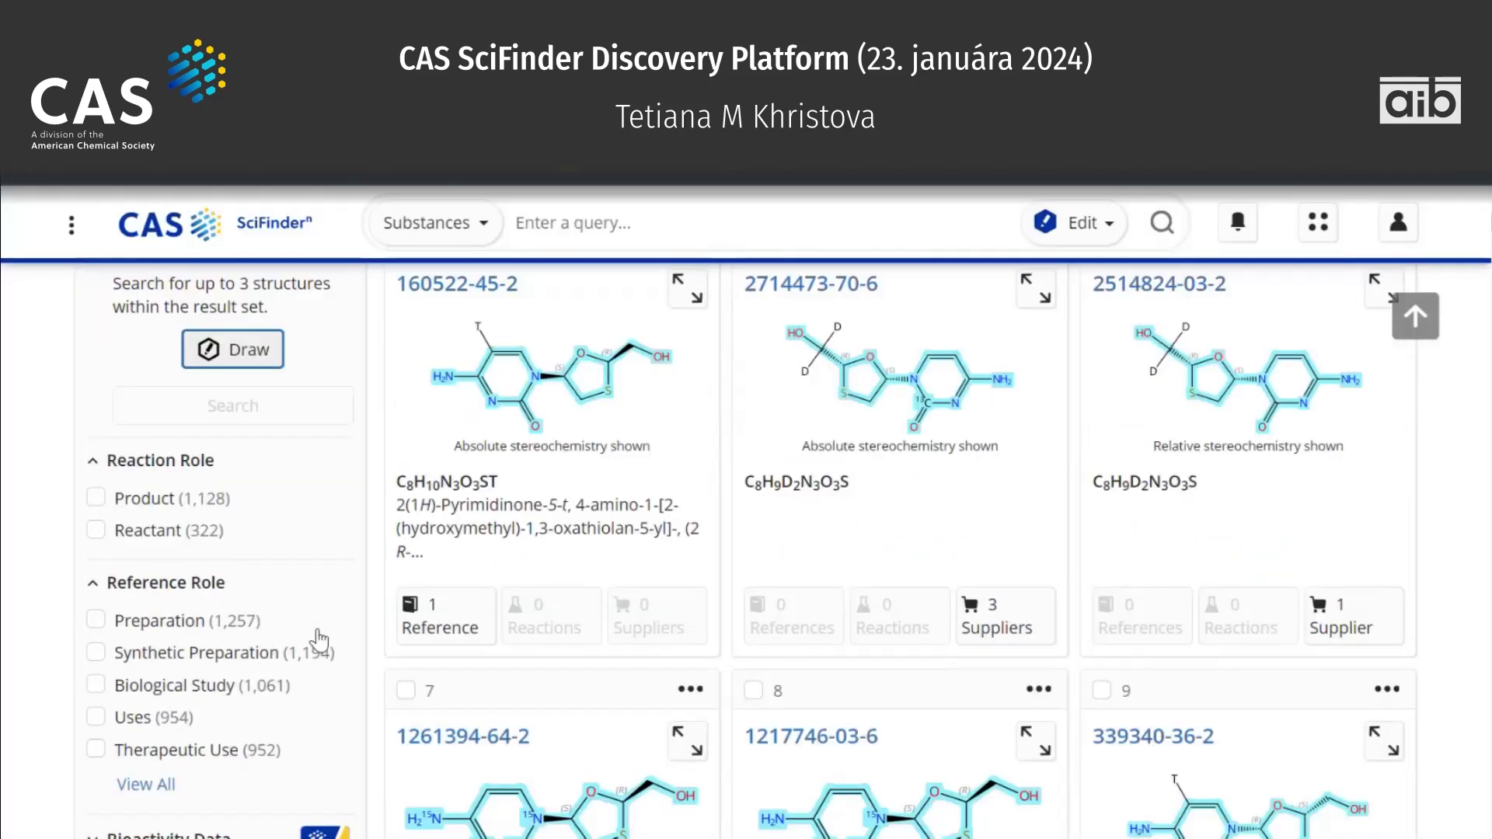
scroll(318, 641, "down", 8)
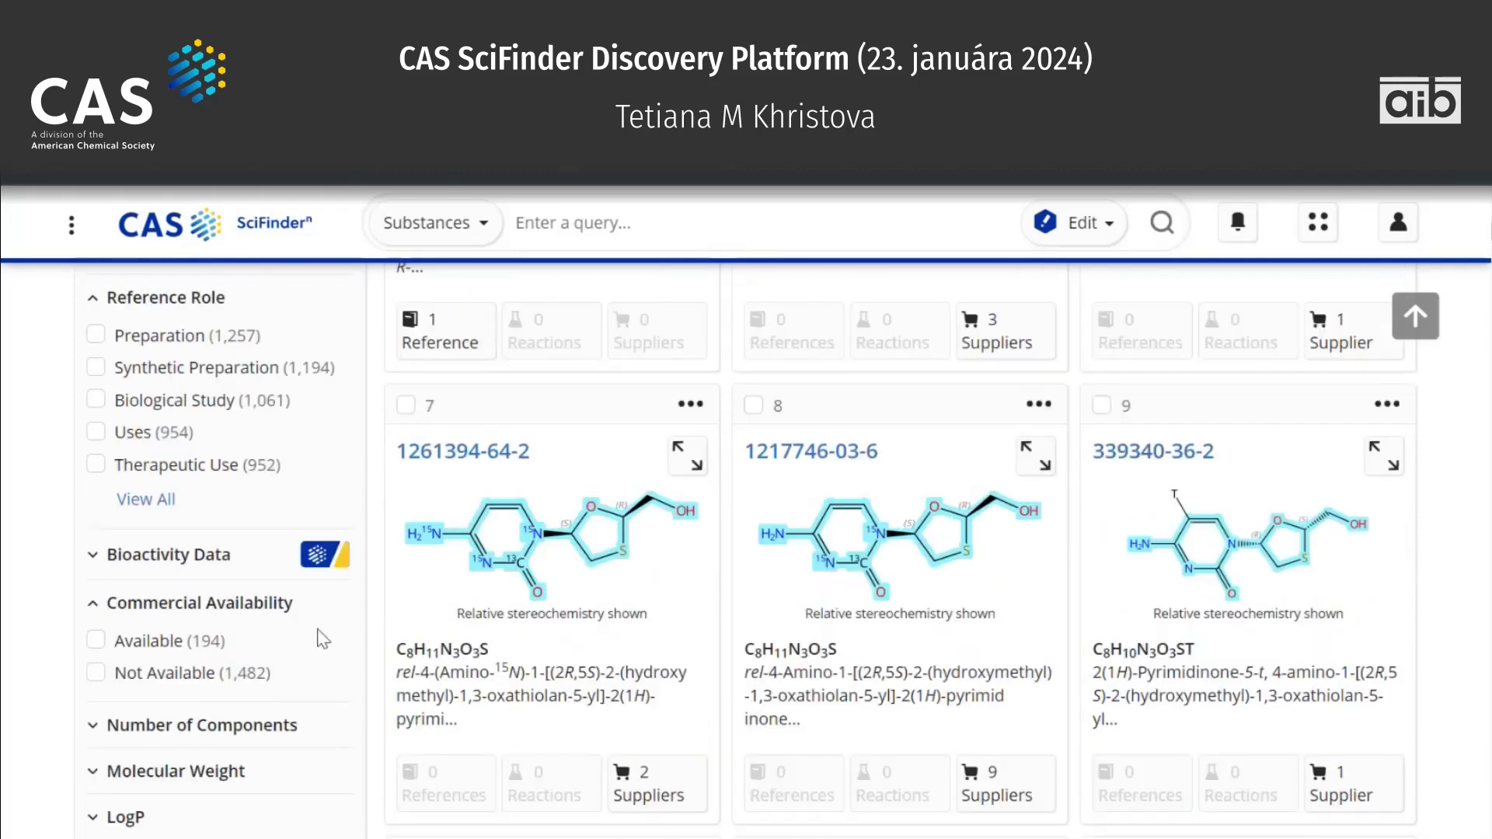
left_click(218, 480)
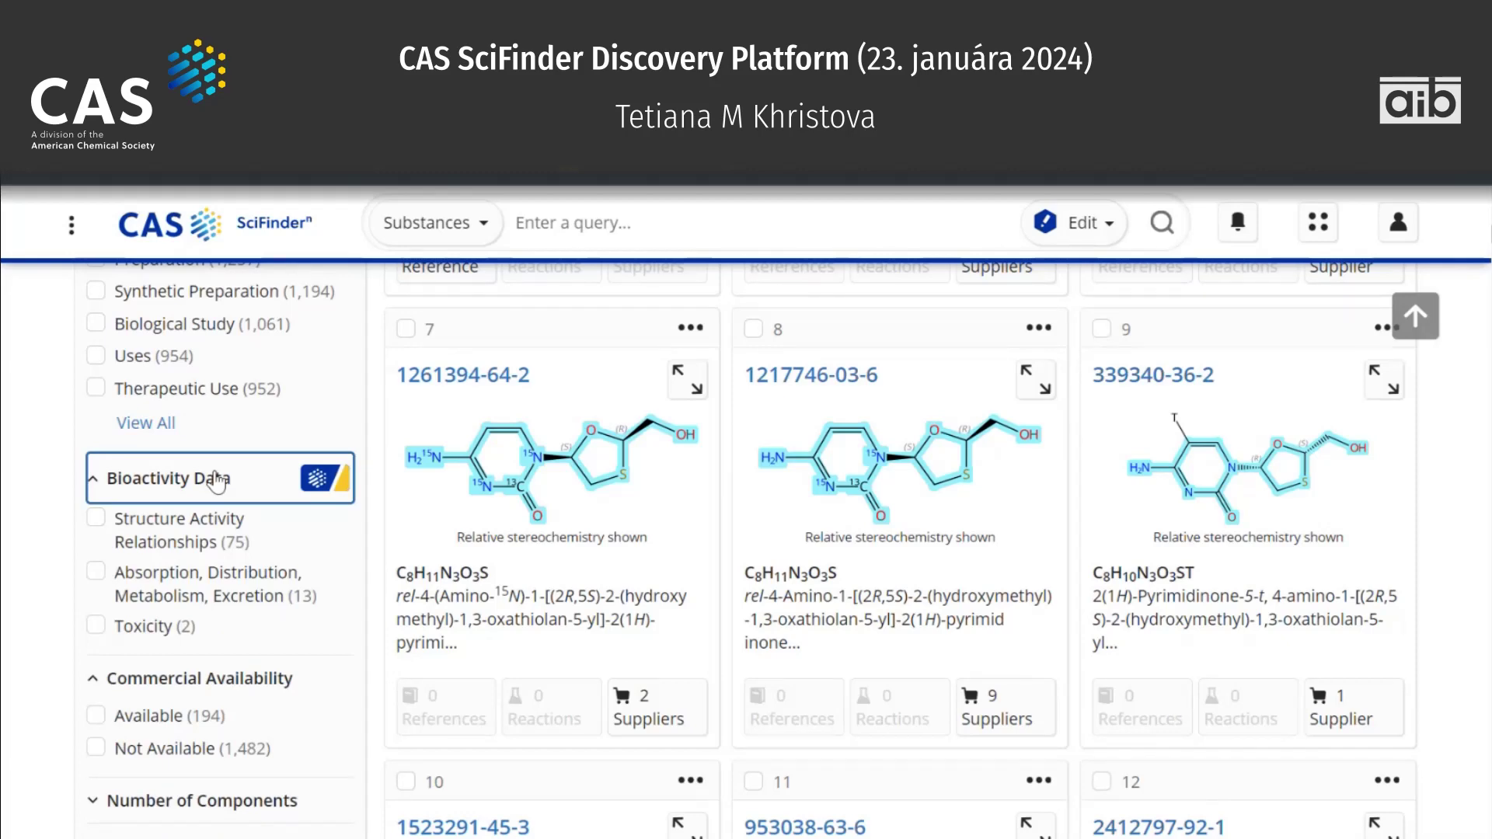
scroll(218, 480, "down", 5)
scroll(218, 480, "down", 2)
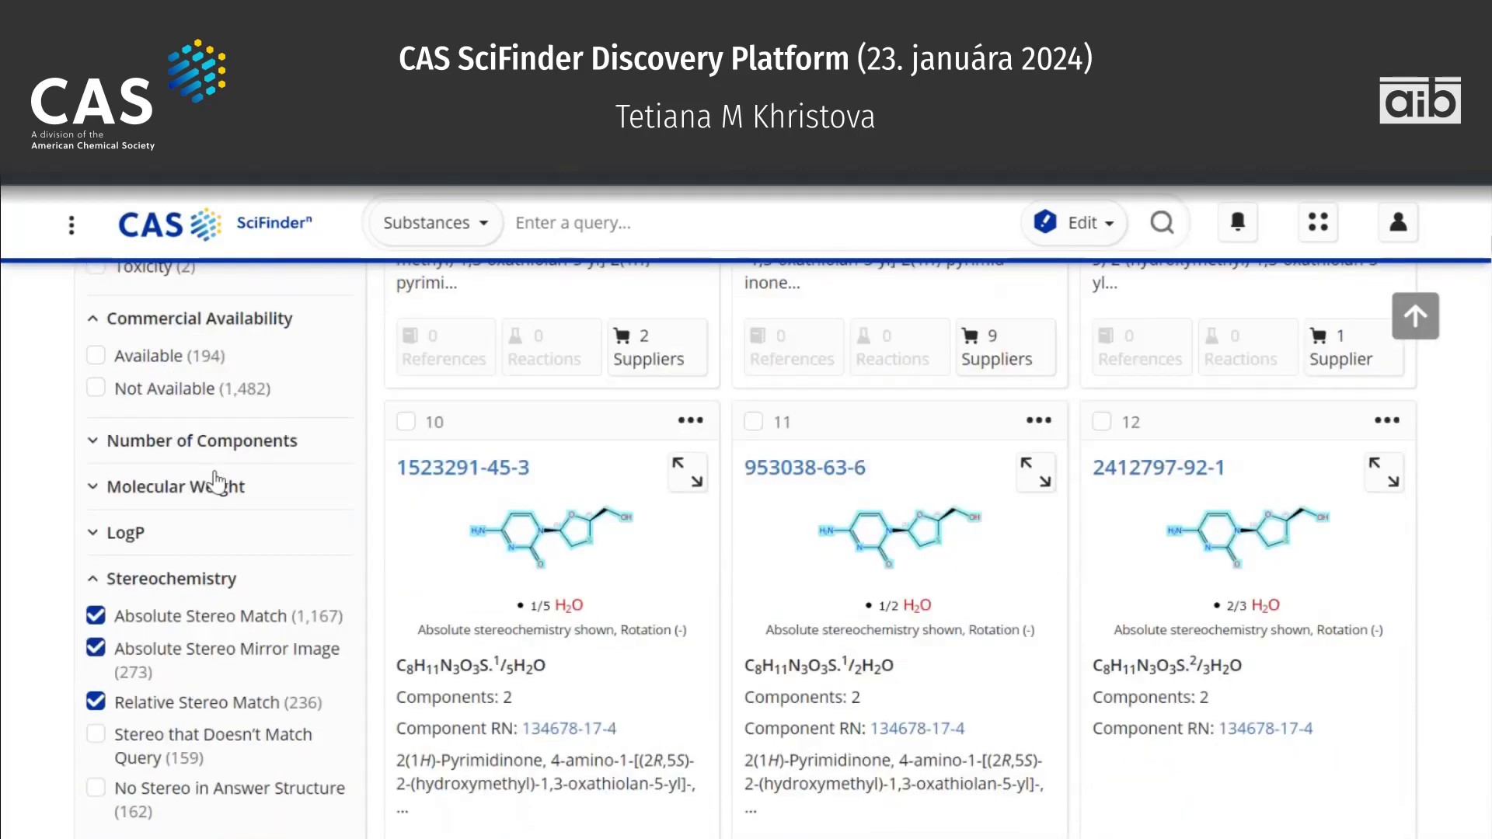
left_click(260, 440)
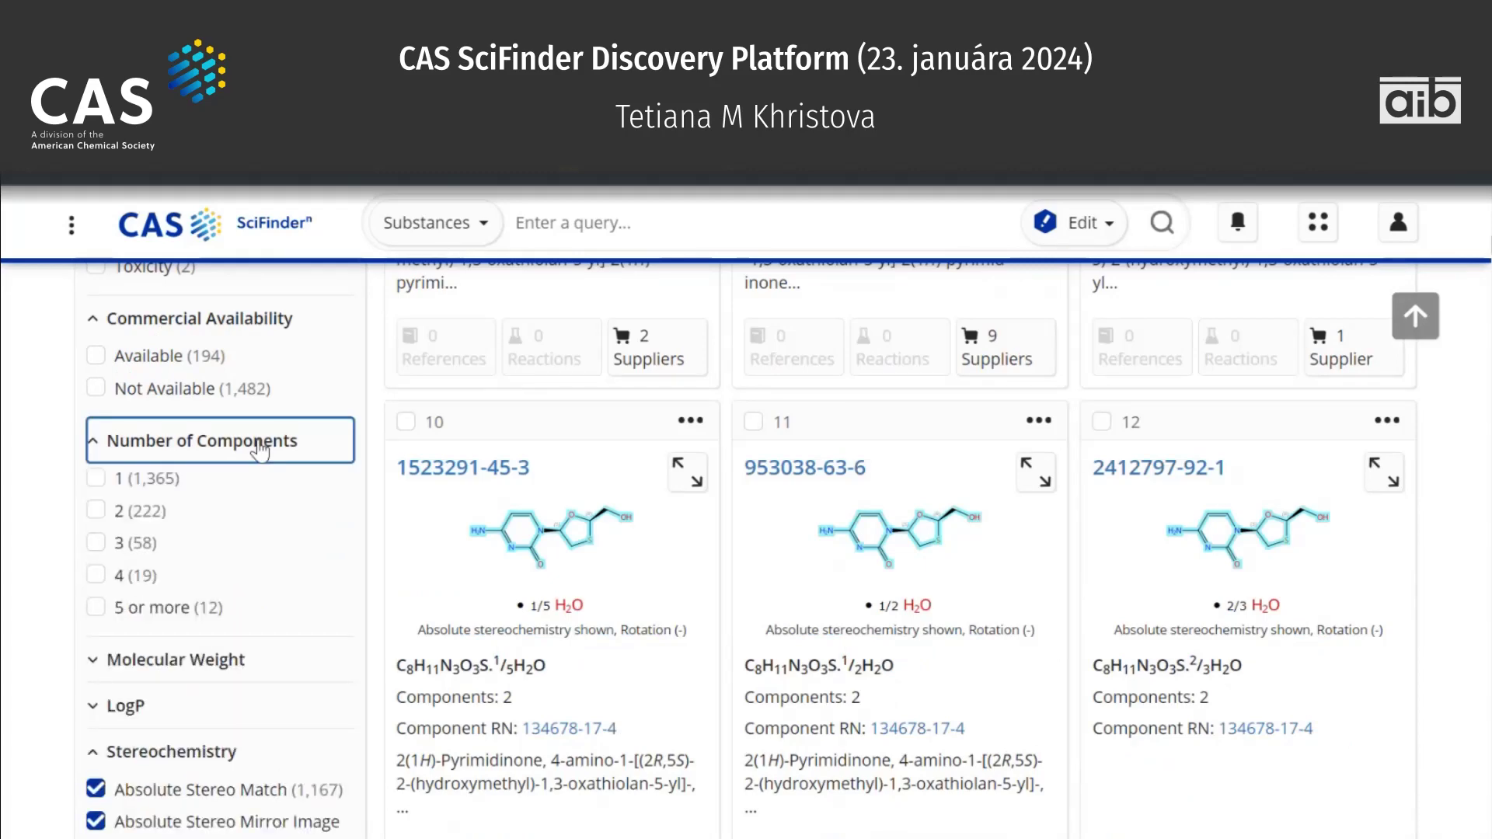
scroll(336, 645, "down", 1)
scroll(336, 645, "down", 3)
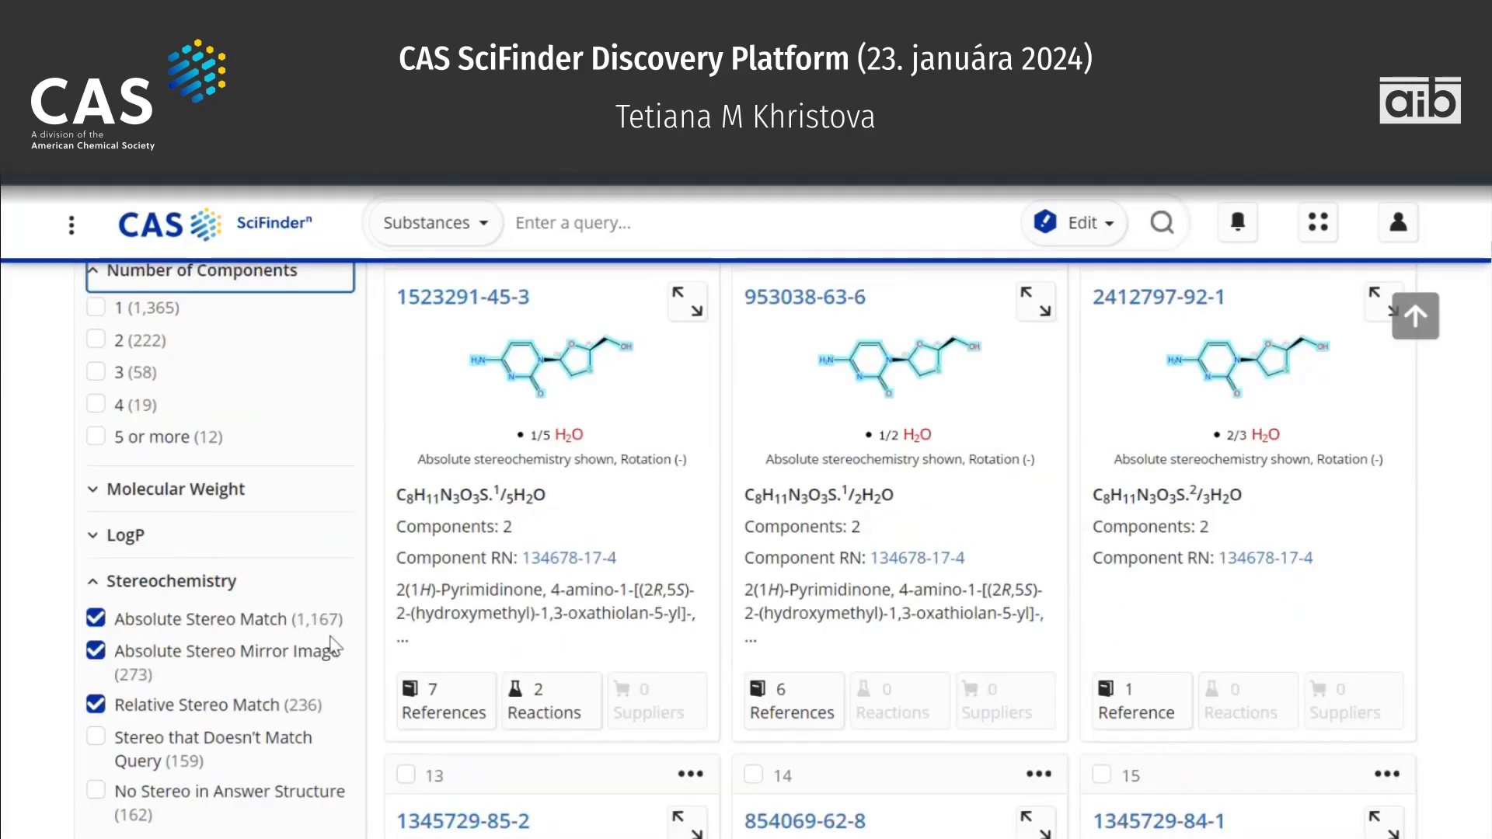
Review the Stereochemistry filter options and expand the Substance Class filter to examine its categories.
scroll(263, 506, "down", 2)
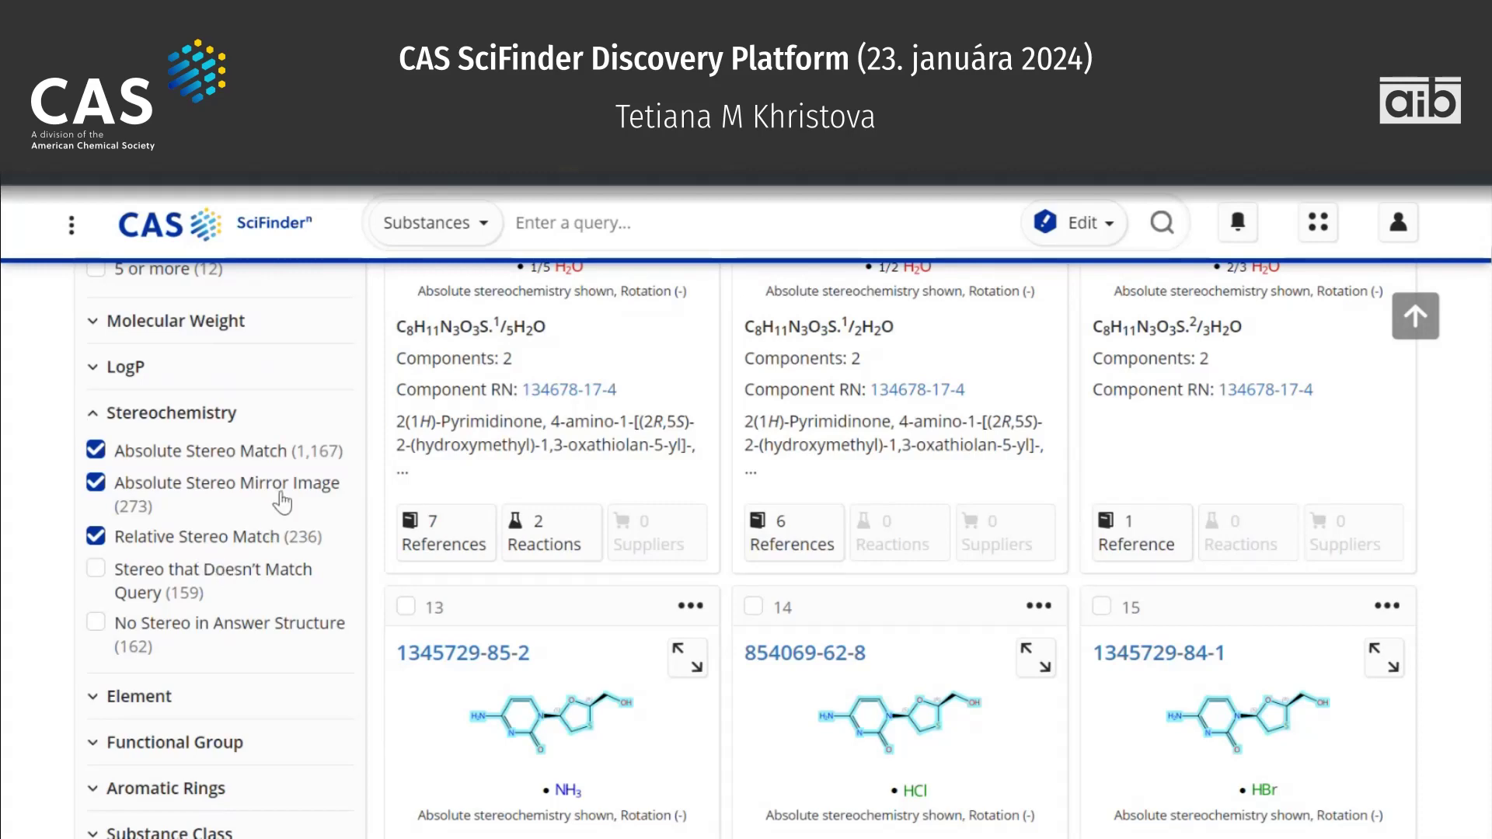
scroll(282, 502, "down", 1)
scroll(281, 502, "down", 3)
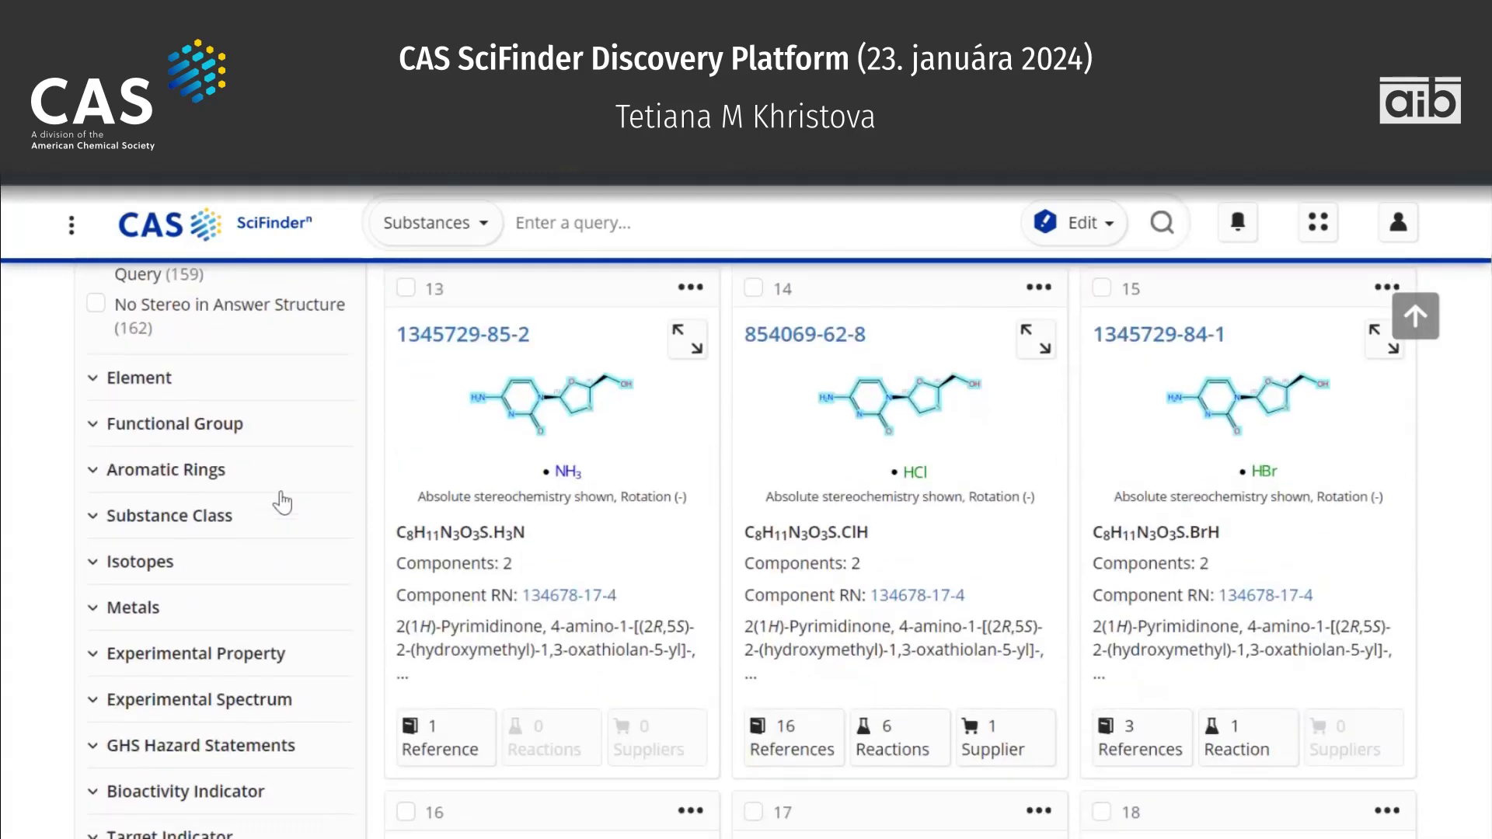
left_click(287, 482)
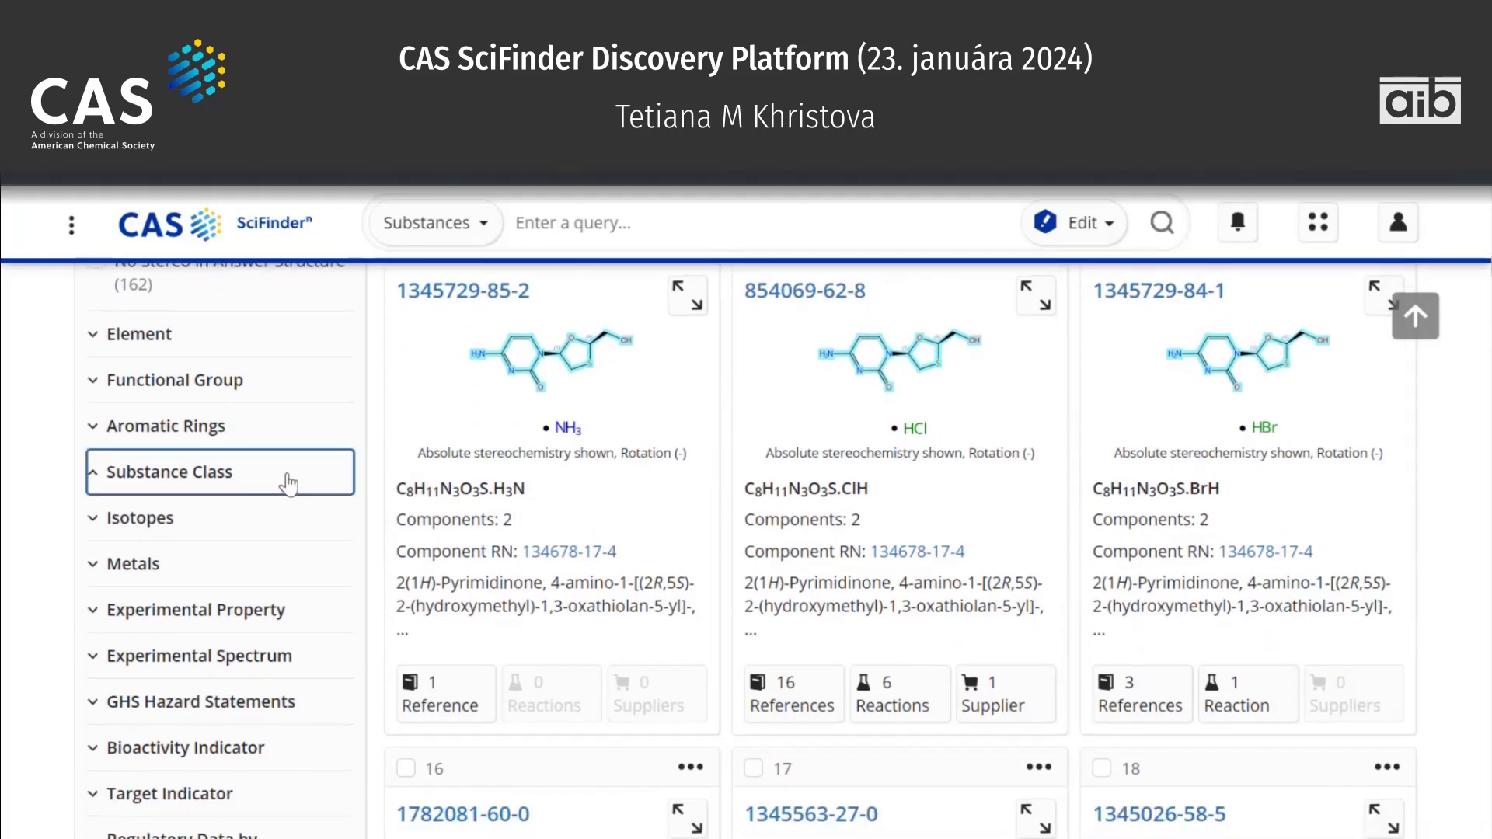
scroll(288, 482, "down", 1)
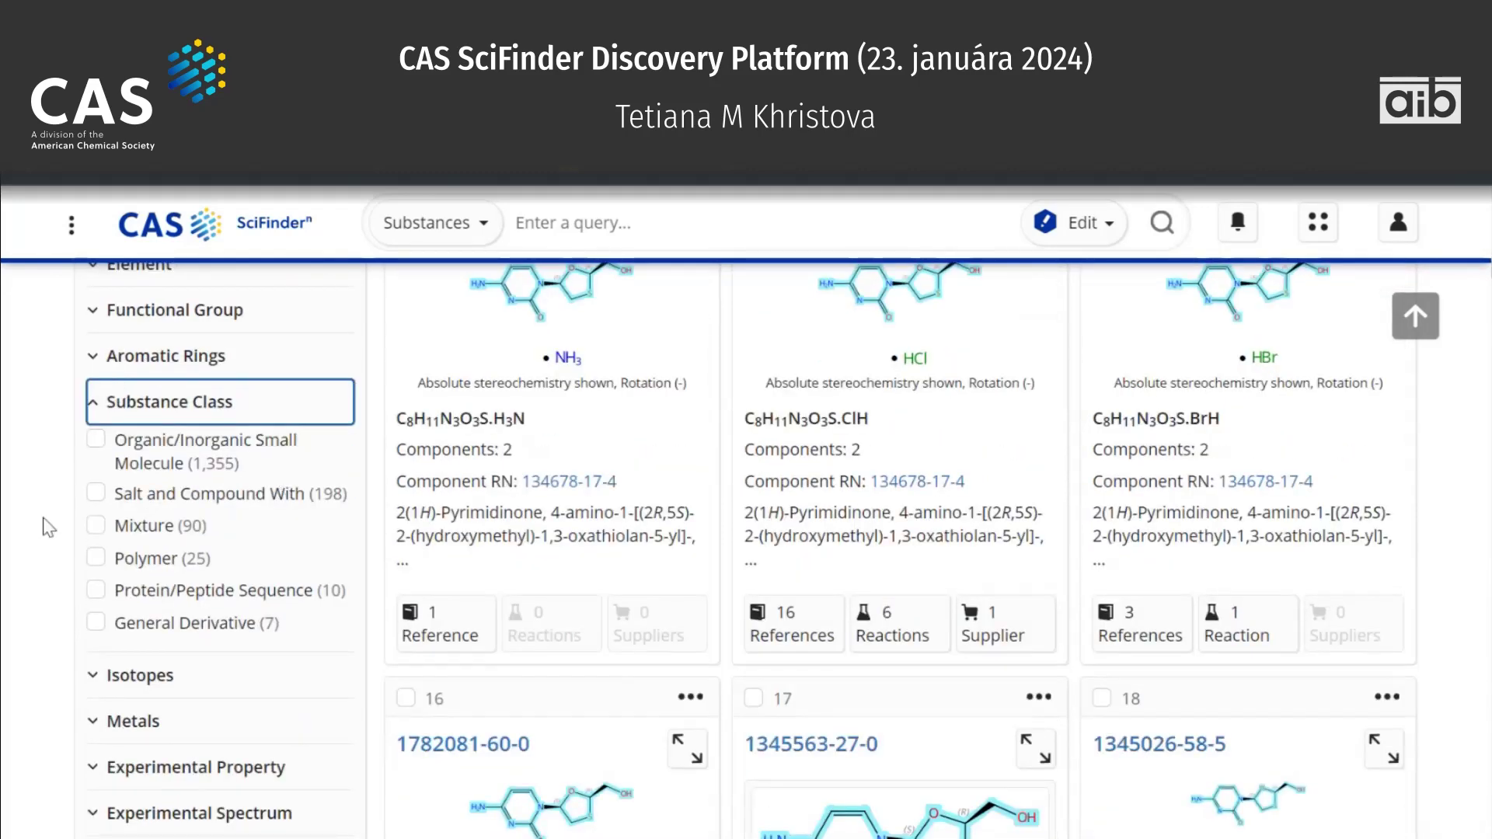
scroll(294, 421, "down", 3)
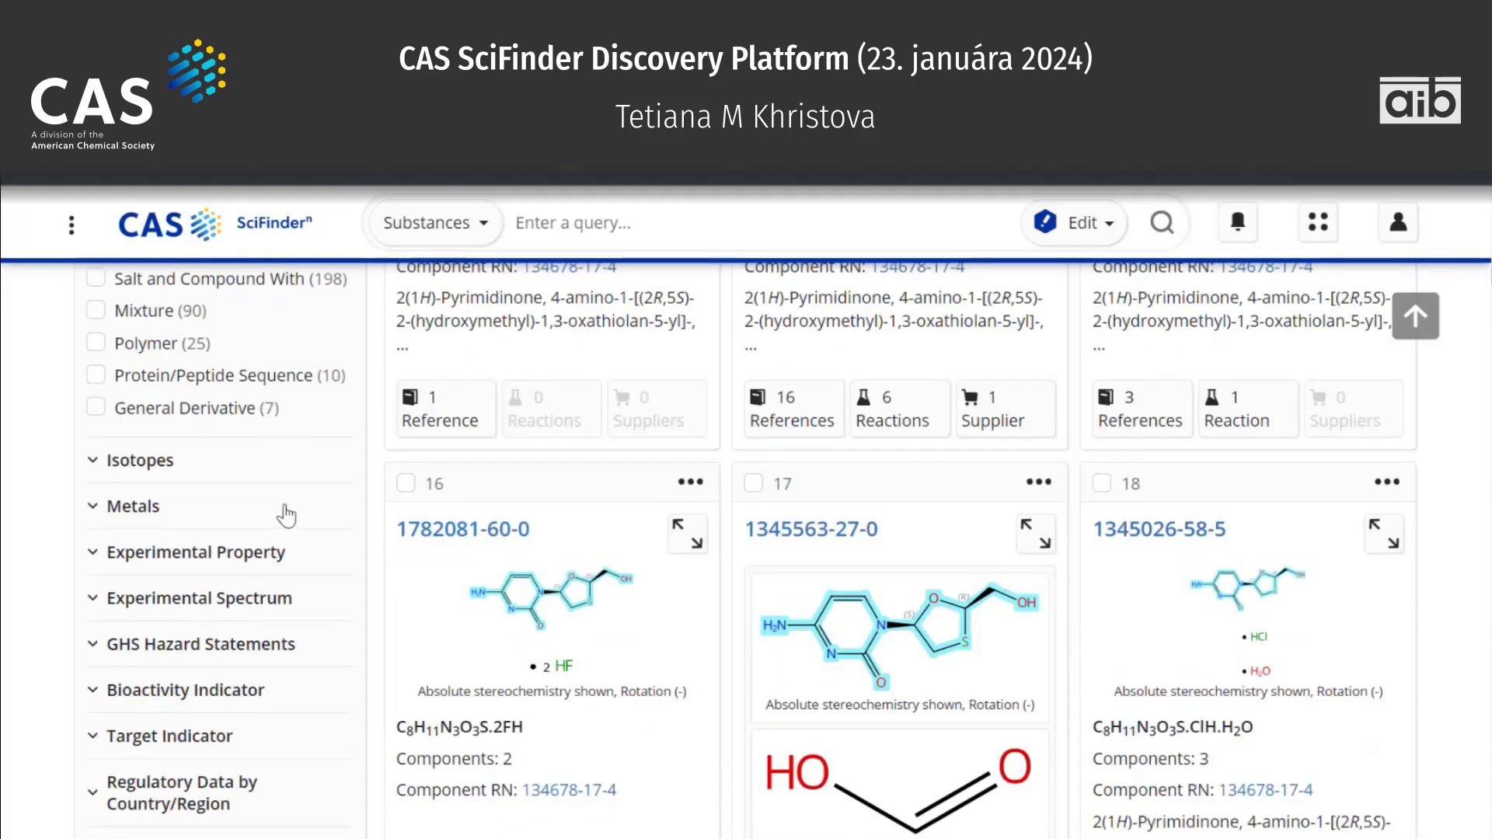
Filter the substructure results by the Bioactivity Indicator value Anti-infective agents.
scroll(286, 517, "down", 2)
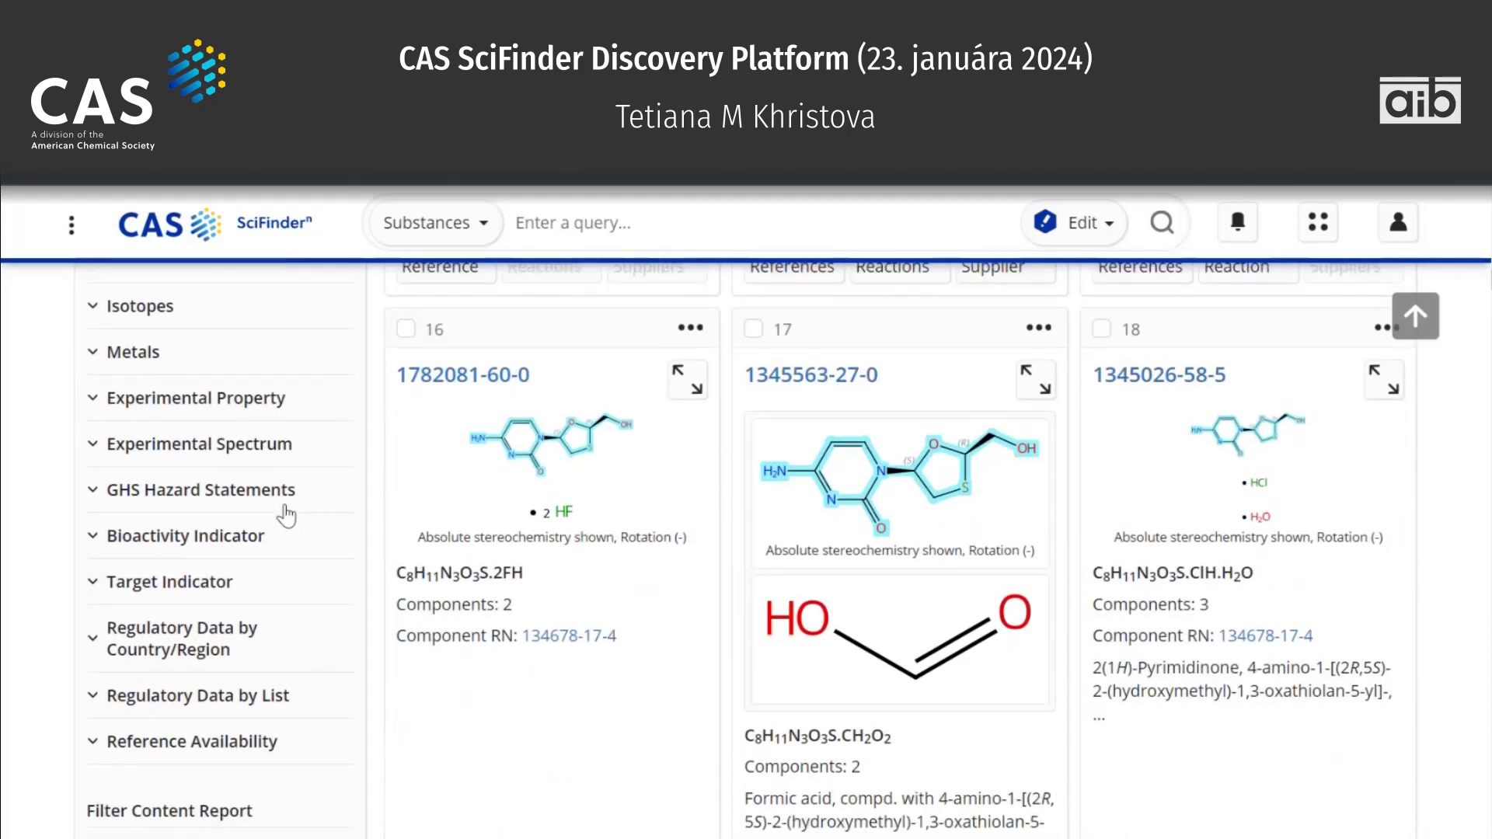
left_click(275, 540)
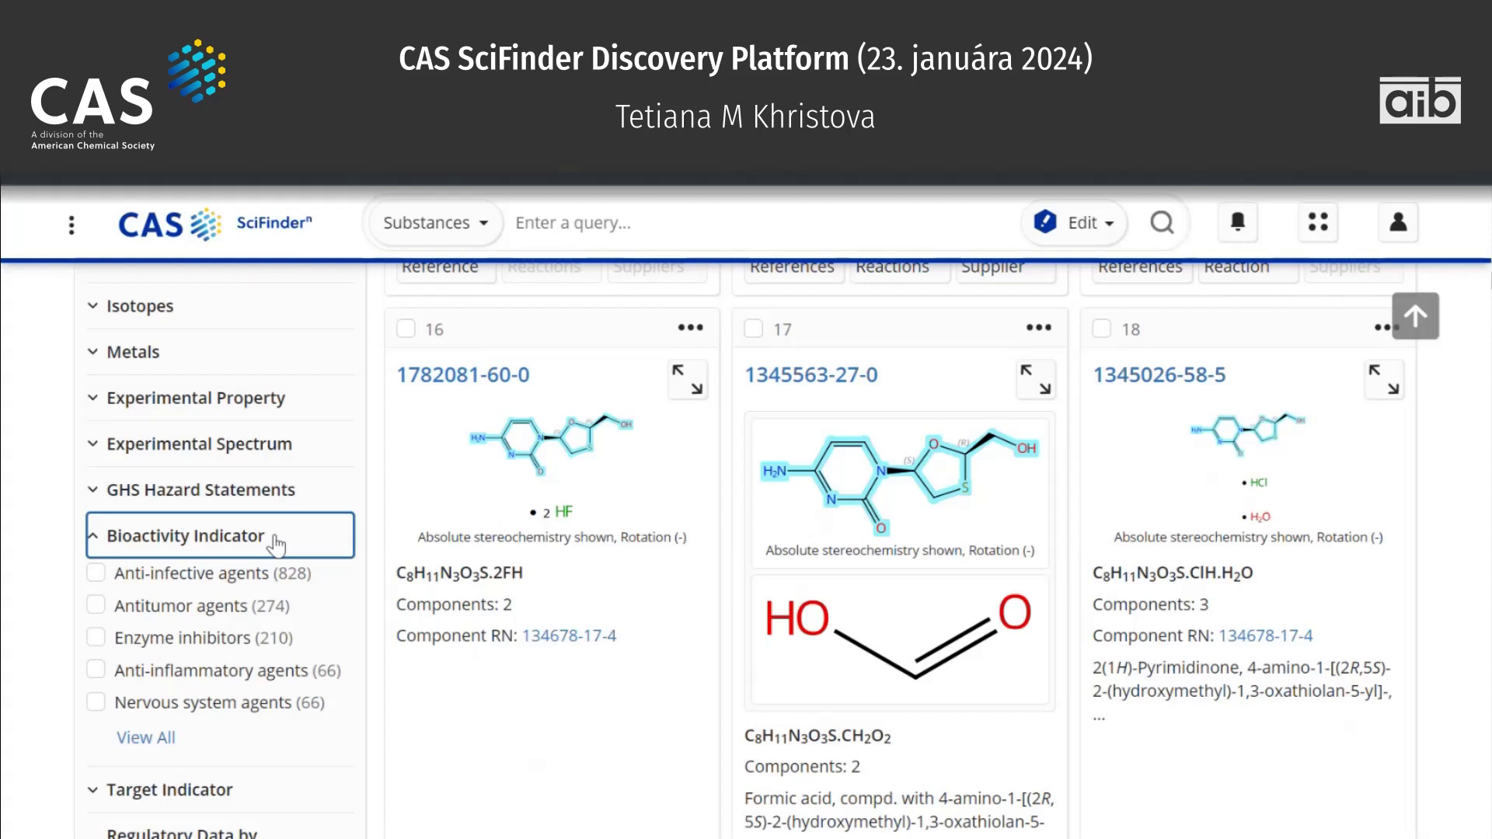
left_click(97, 575)
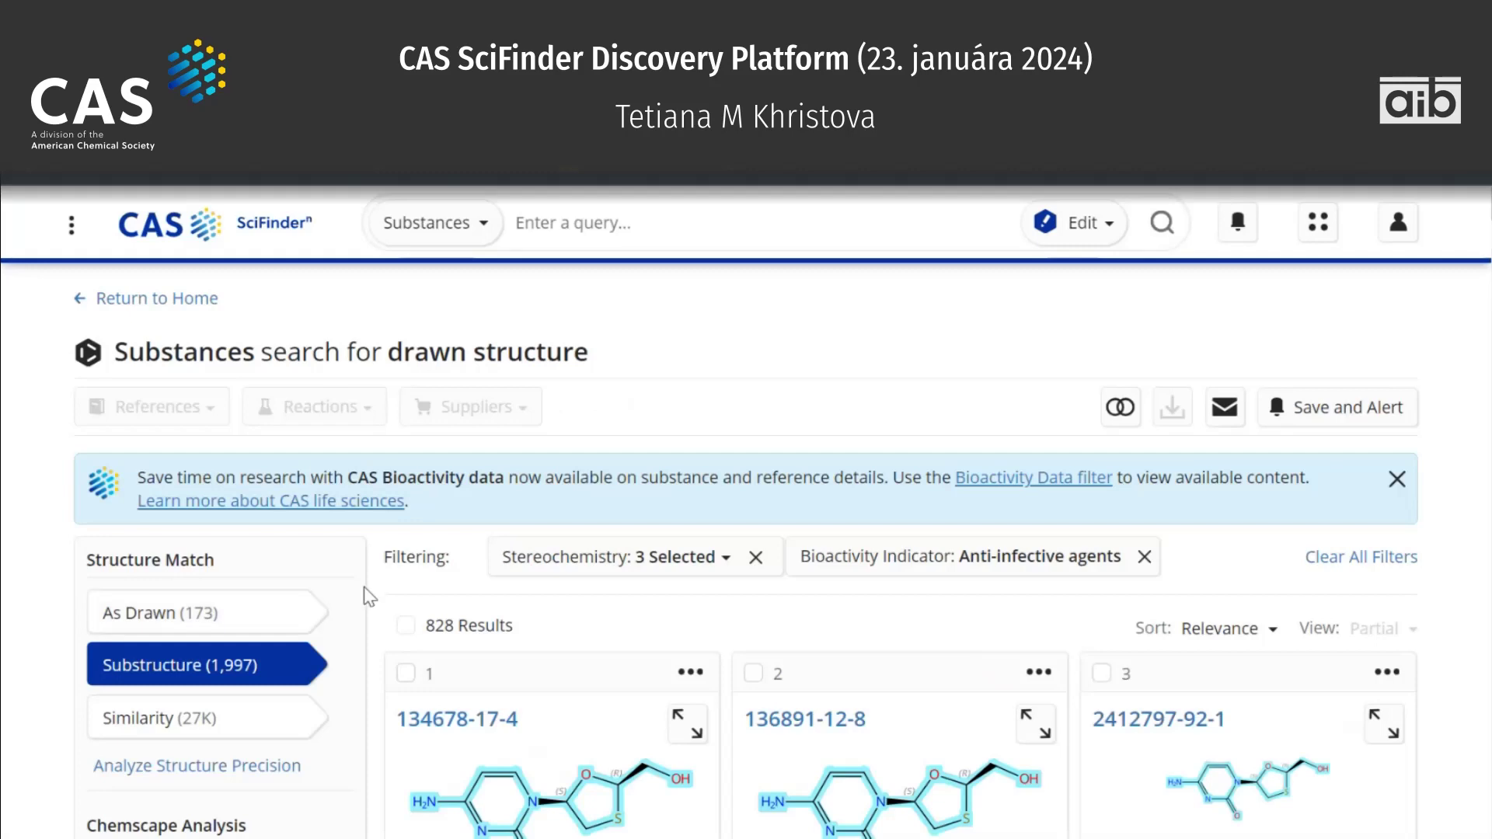
scroll(363, 585, "down", 1)
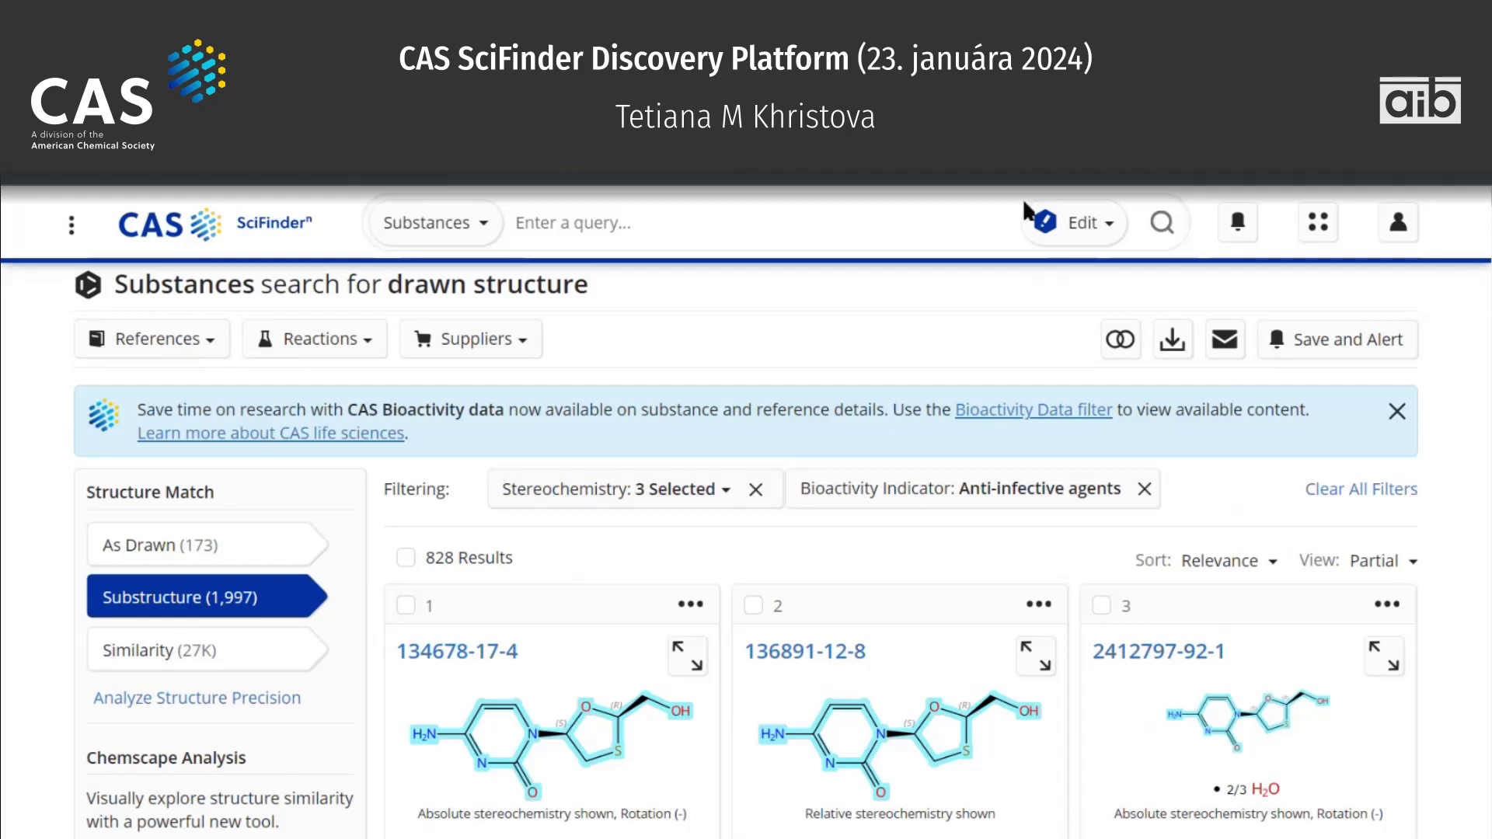
scroll(393, 547, "down", 1)
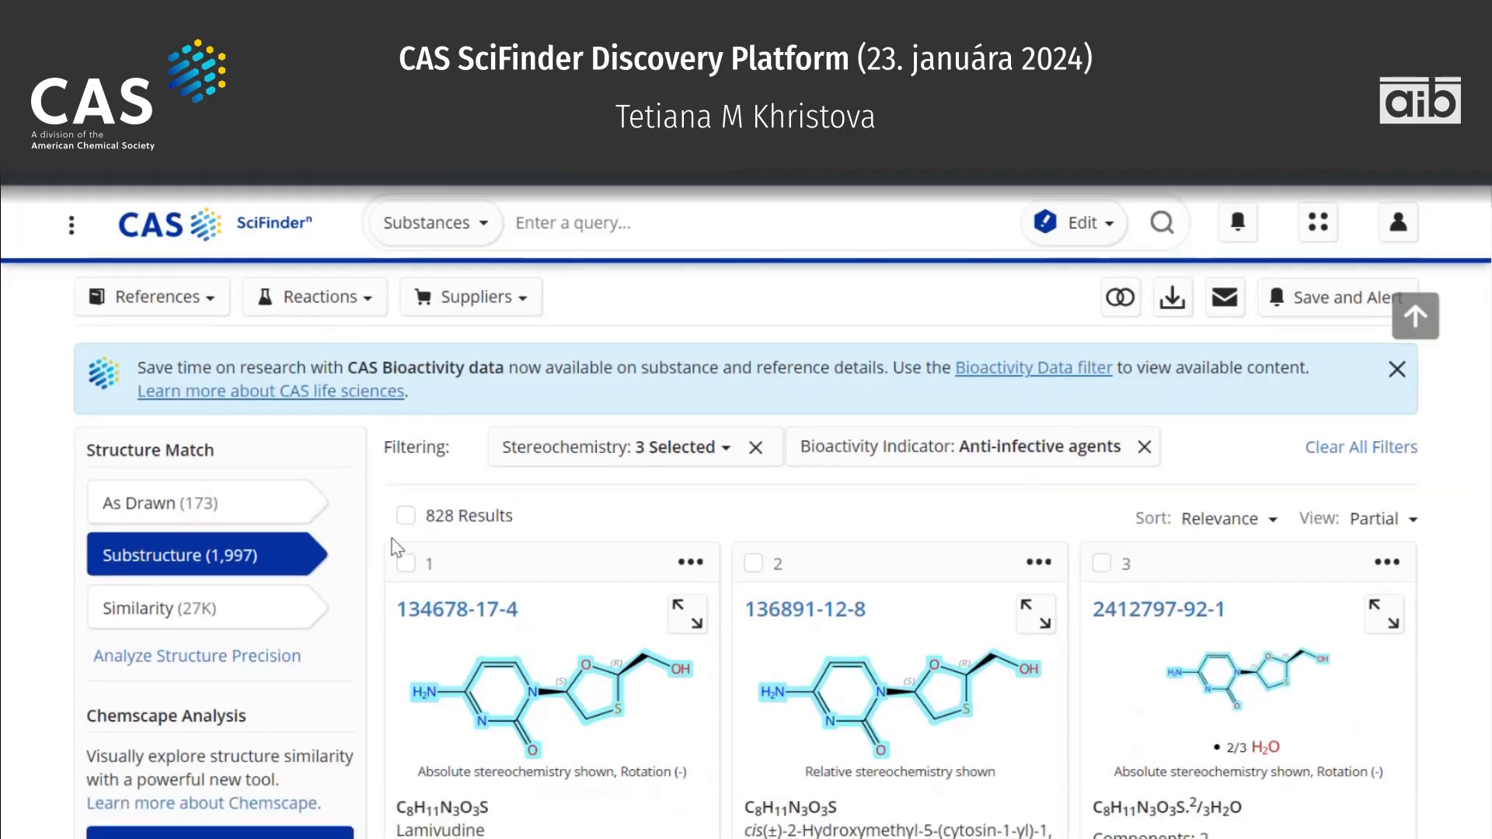
Get the references for all of the filtered substance results.
scroll(393, 546, "up", 1)
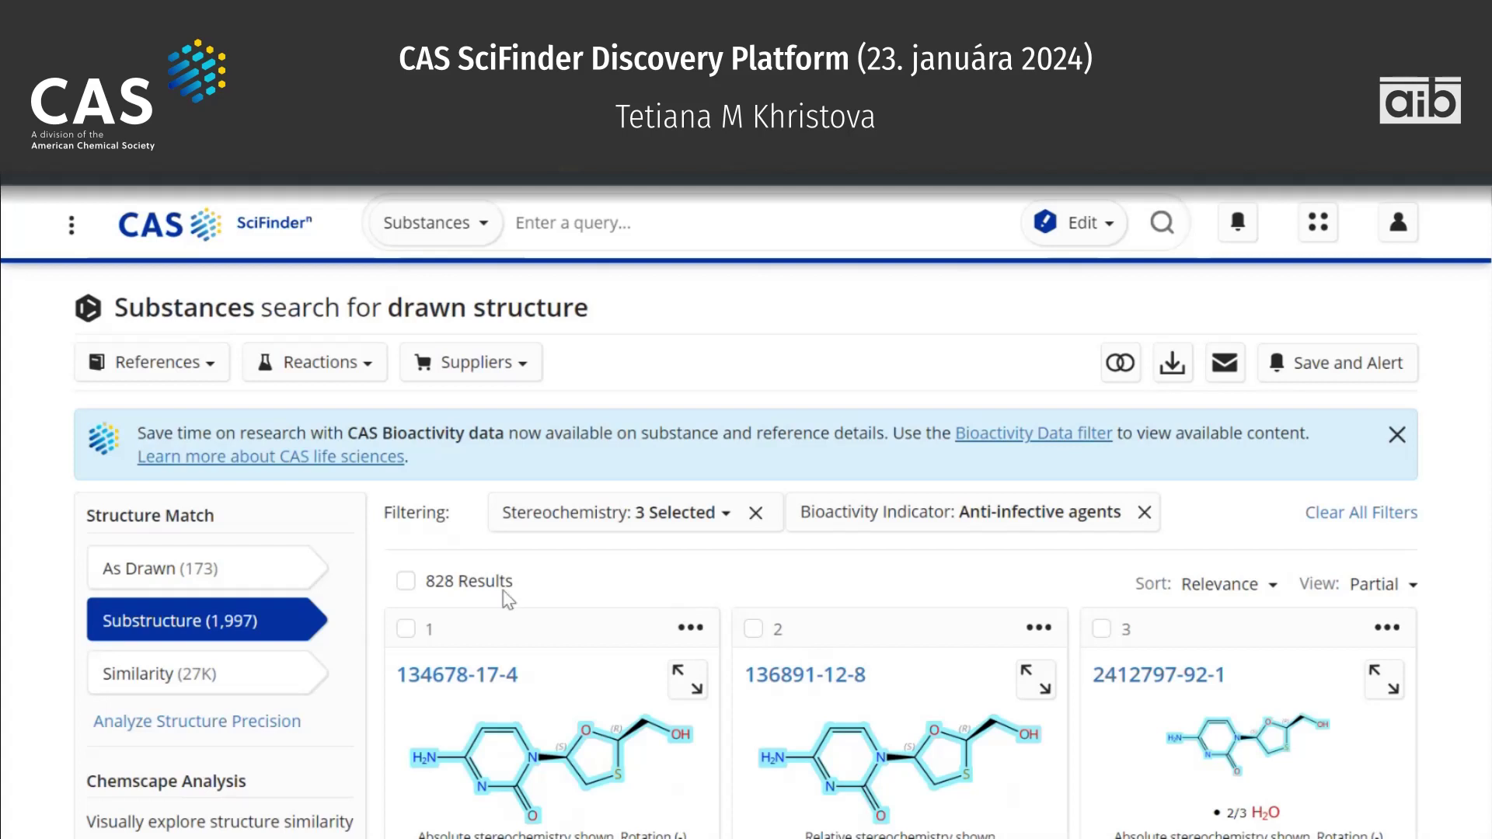
left_click(197, 374)
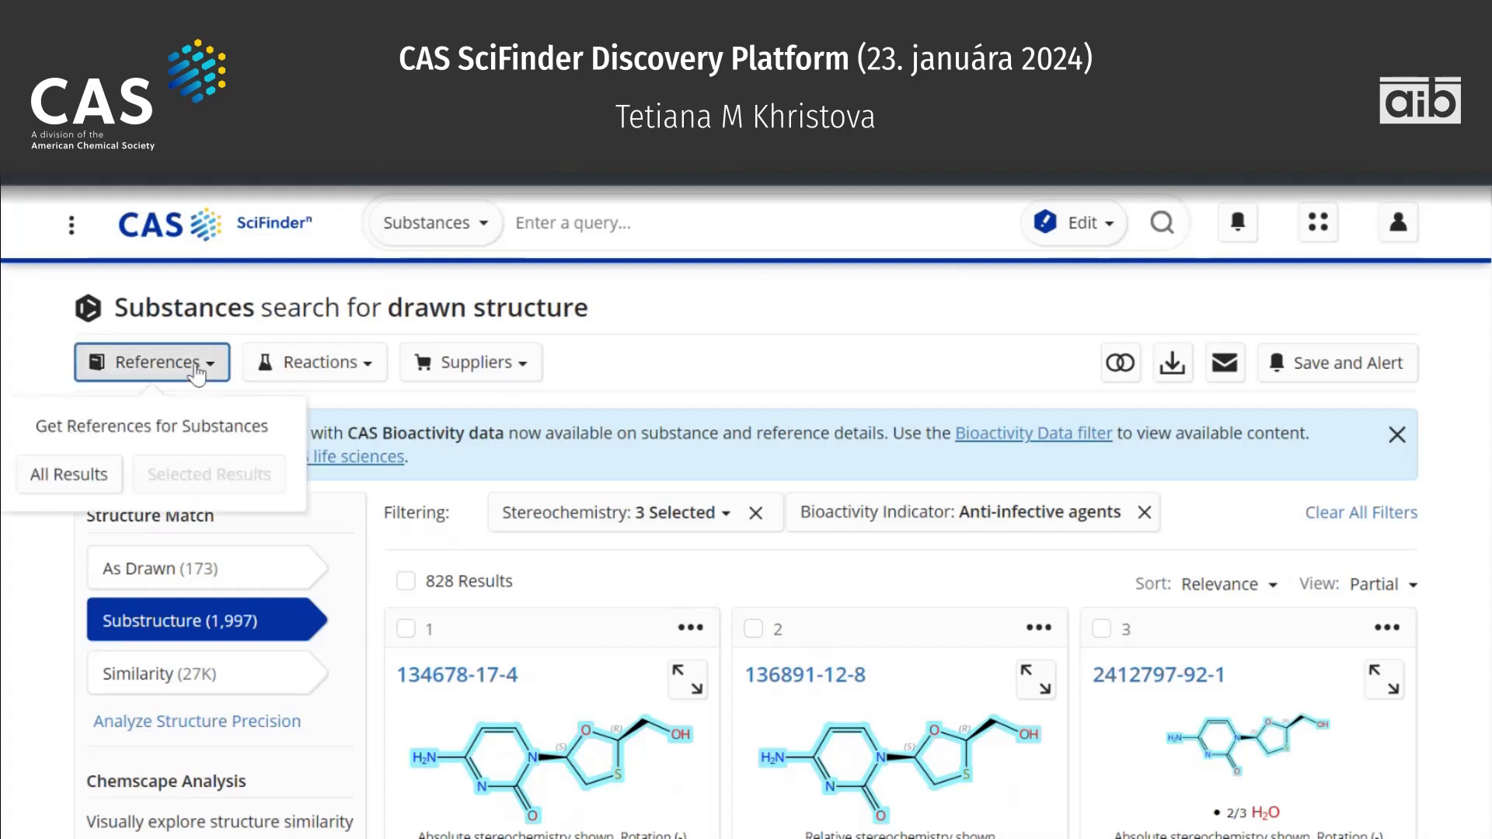
left_click(86, 475)
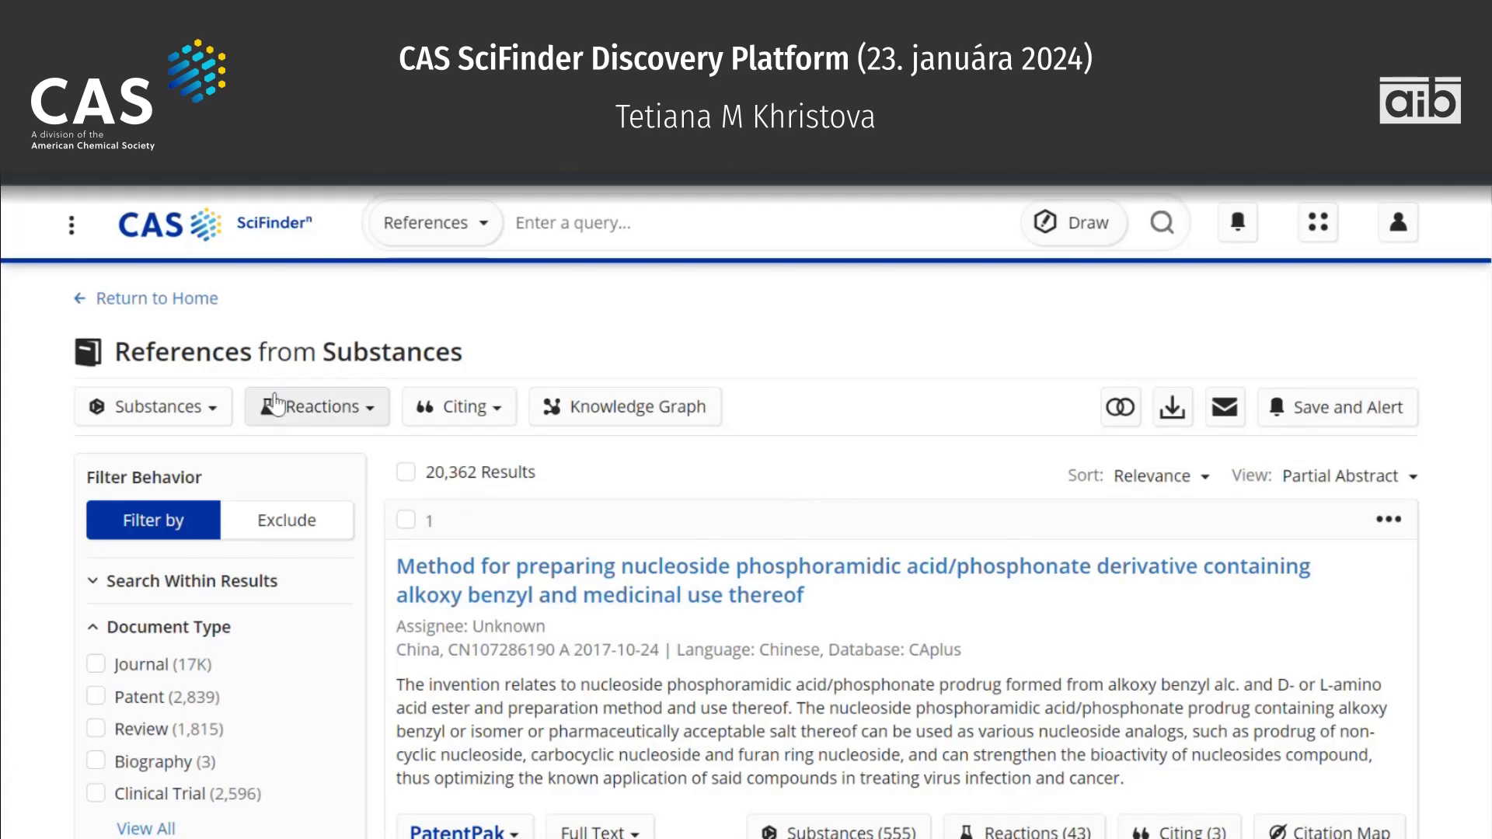
Filter the references by the CAS Solutions option Analytical Methods and view the first record.
scroll(14, 665, "down", 10)
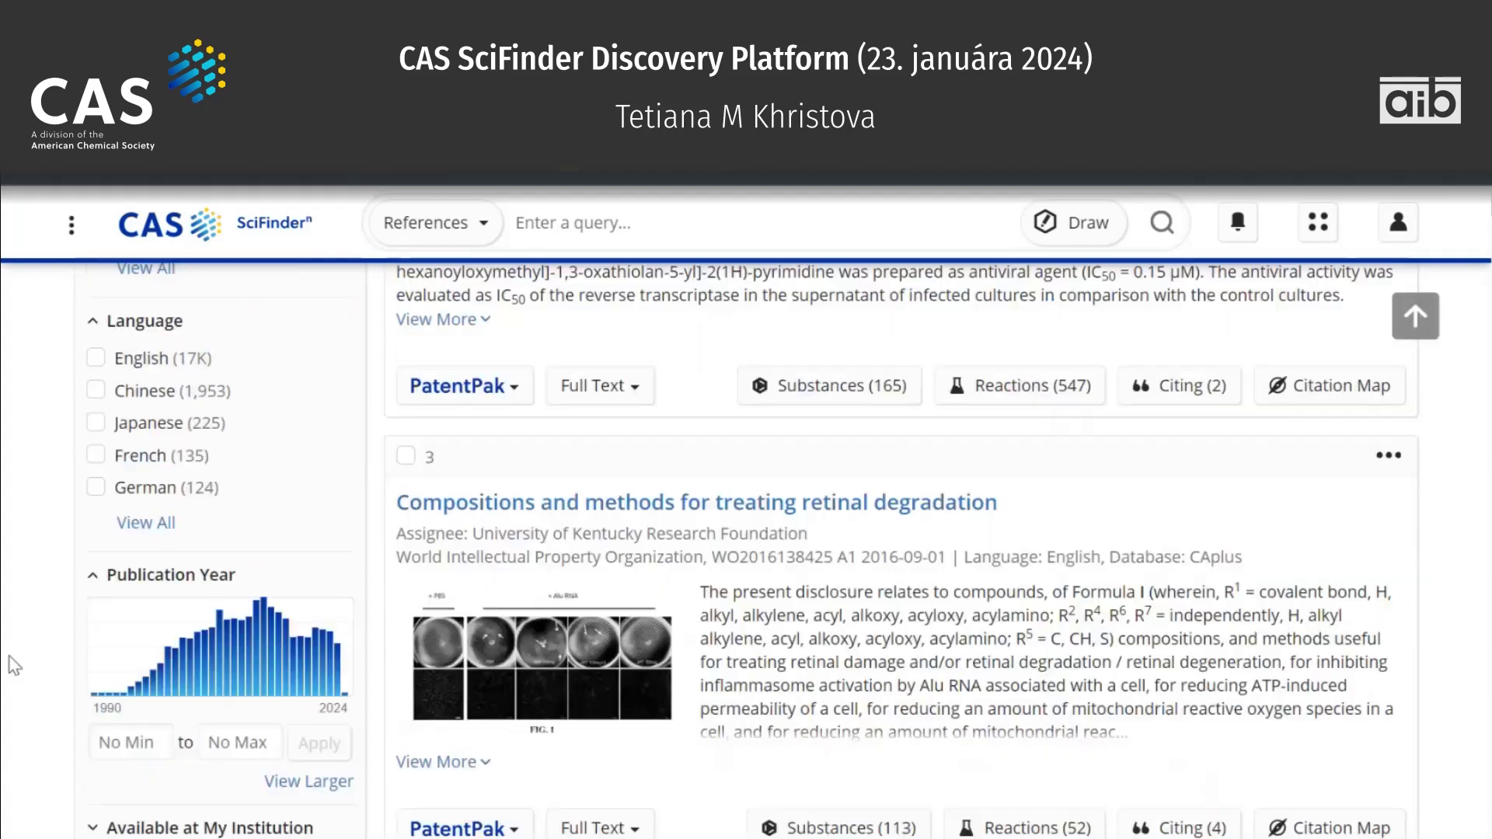
scroll(14, 665, "down", 7)
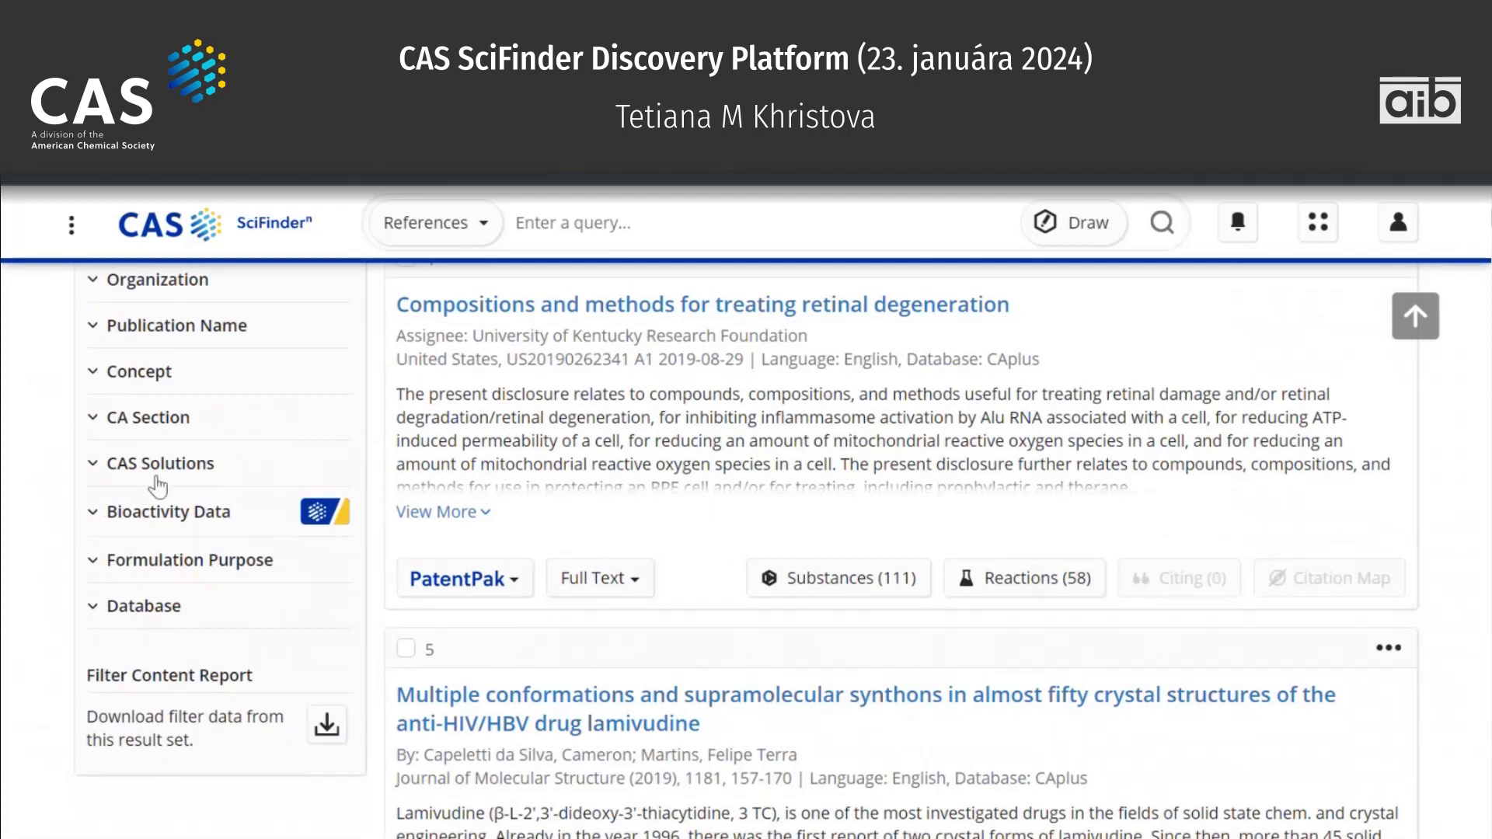
left_click(161, 466)
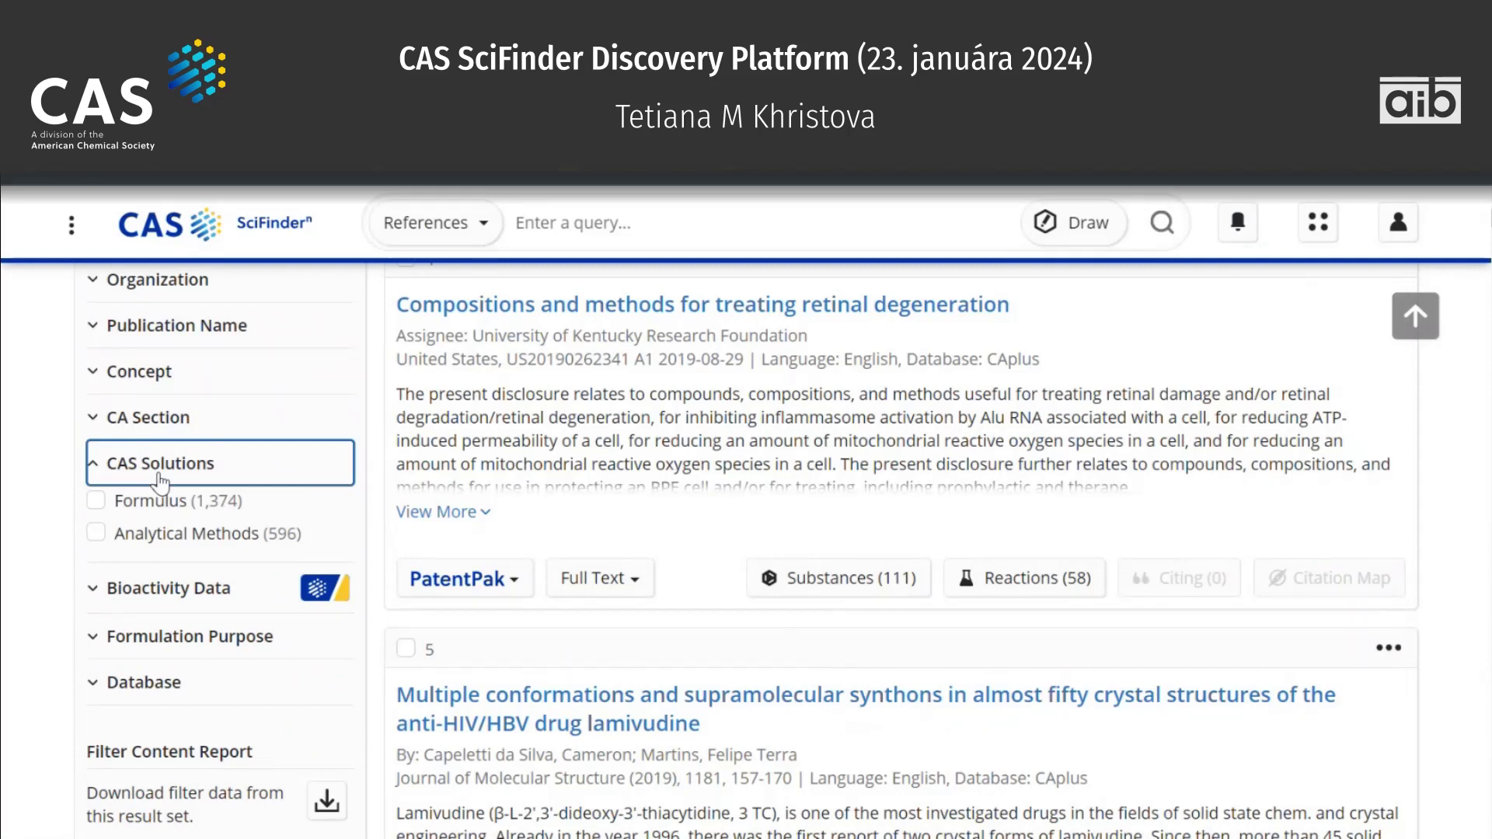
left_click(160, 533)
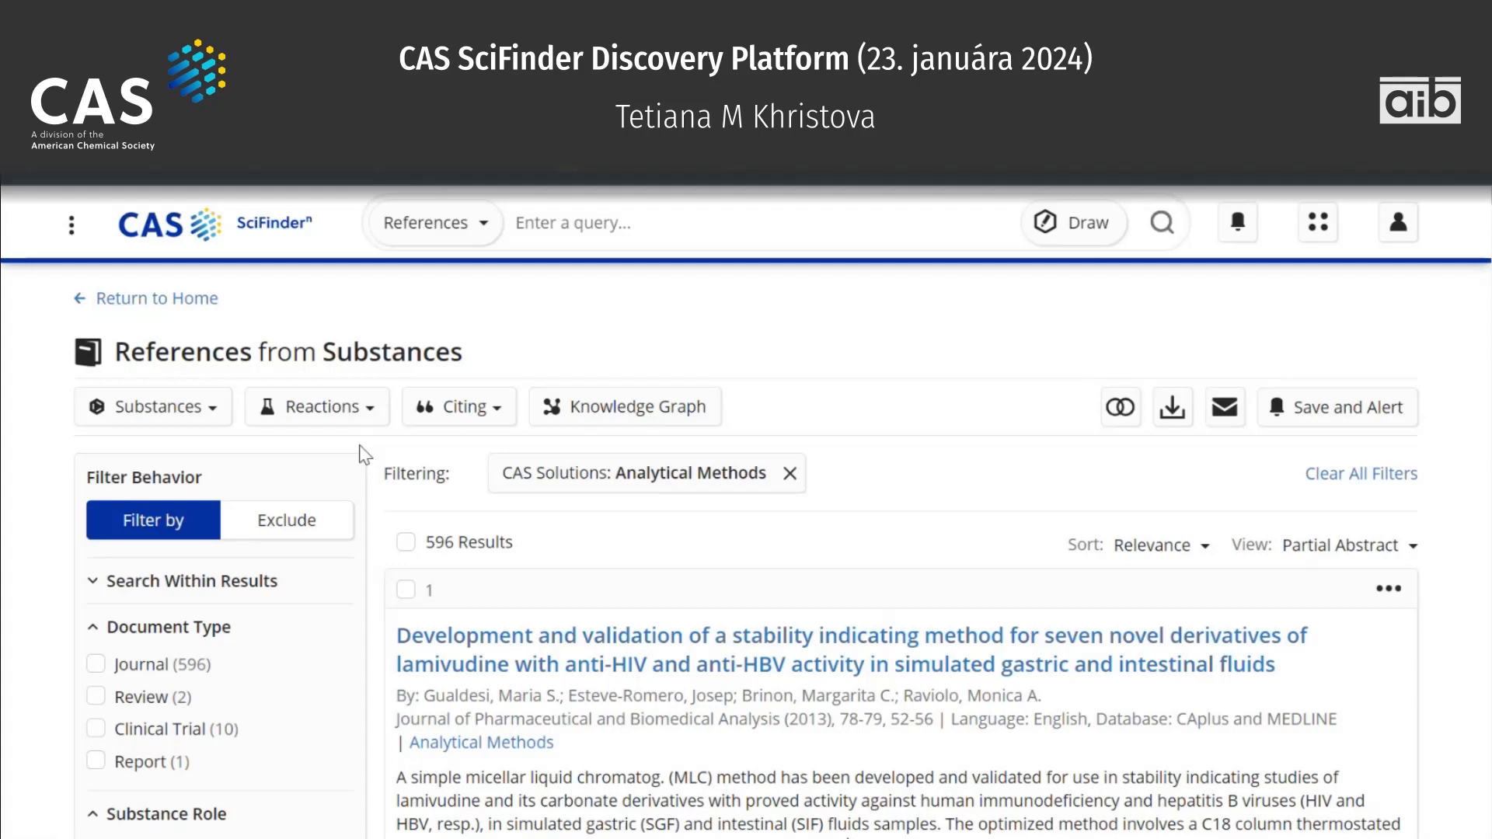
scroll(366, 454, "down", 2)
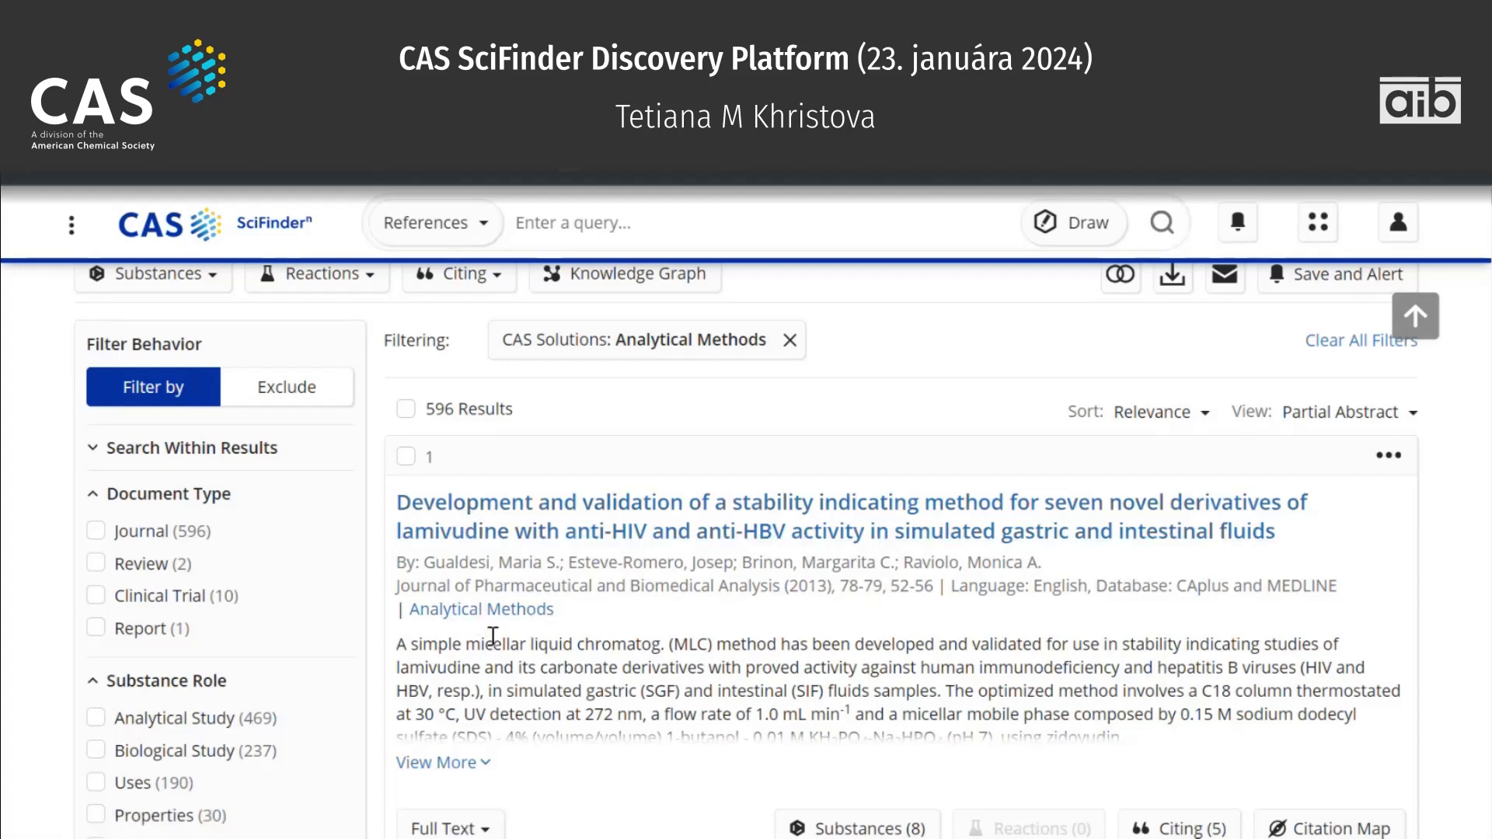
From the second reference's Analytical Methods list, open the CAS Analytical Methods record for Lamivudine triphosphate in Erythrocyte by Solid phase extraction.
scroll(504, 622, "down", 5)
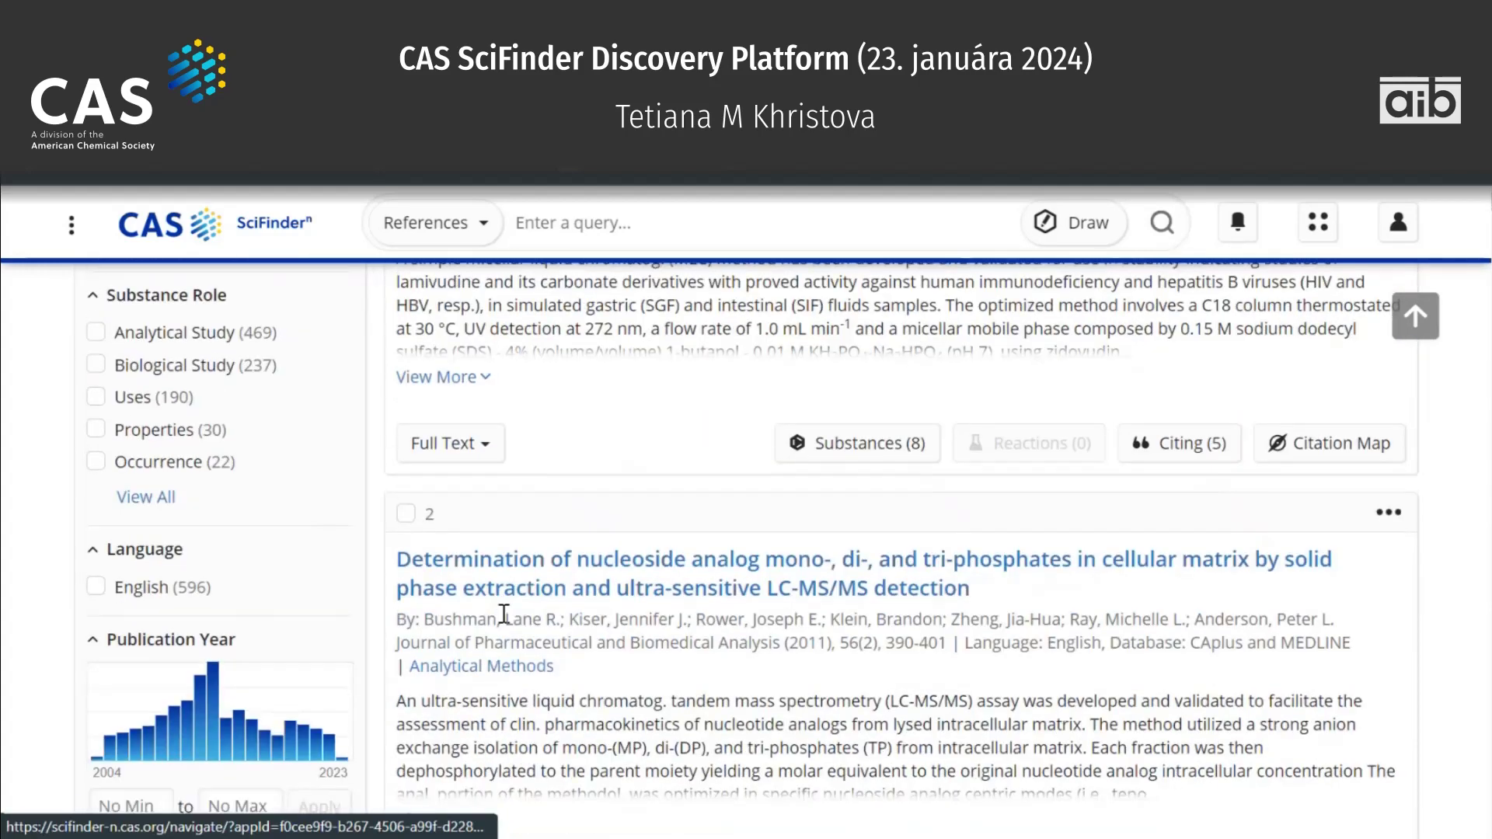
left_click(481, 668)
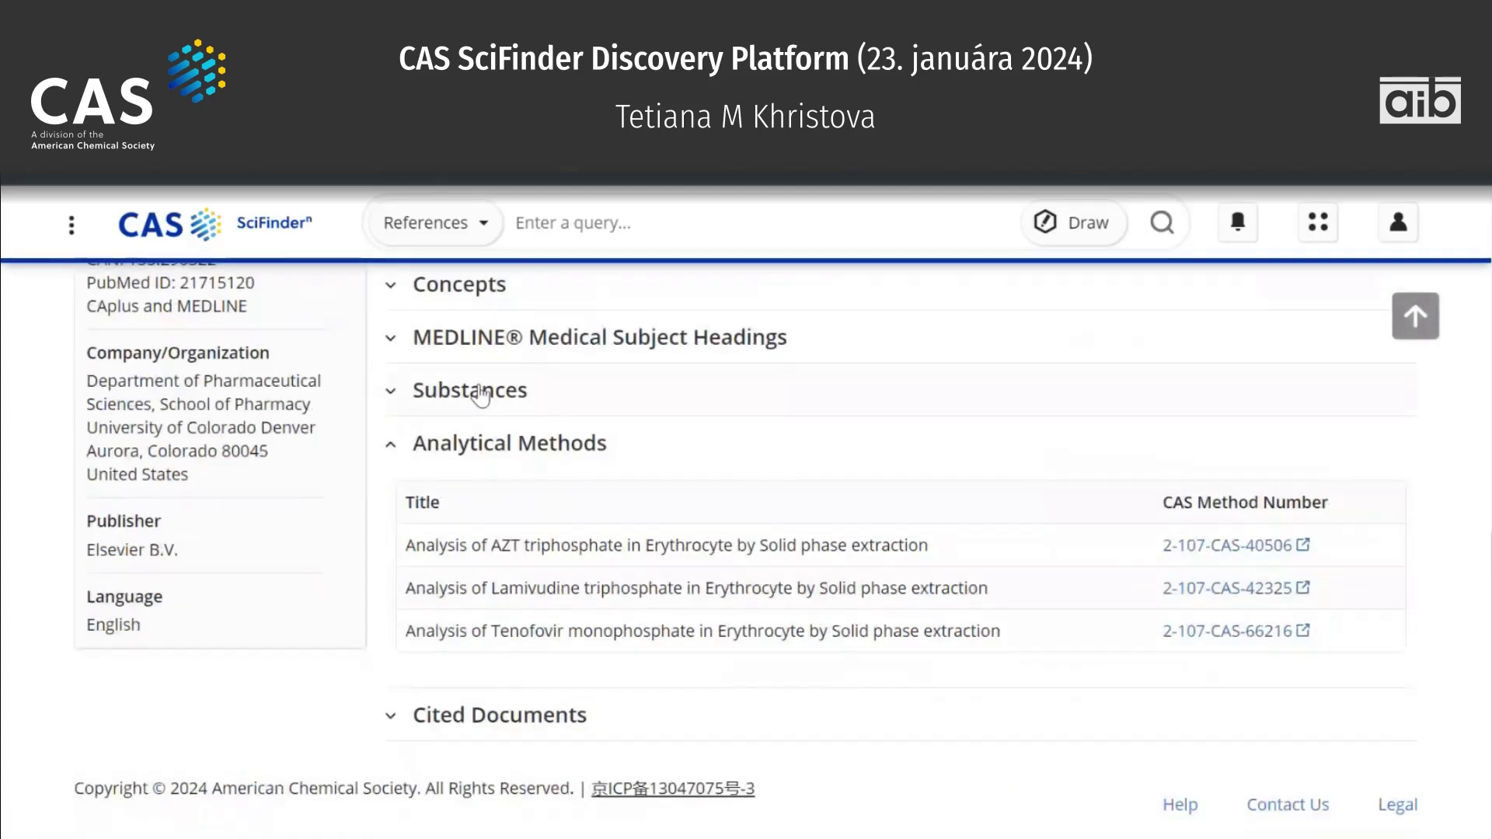
left_click(576, 410)
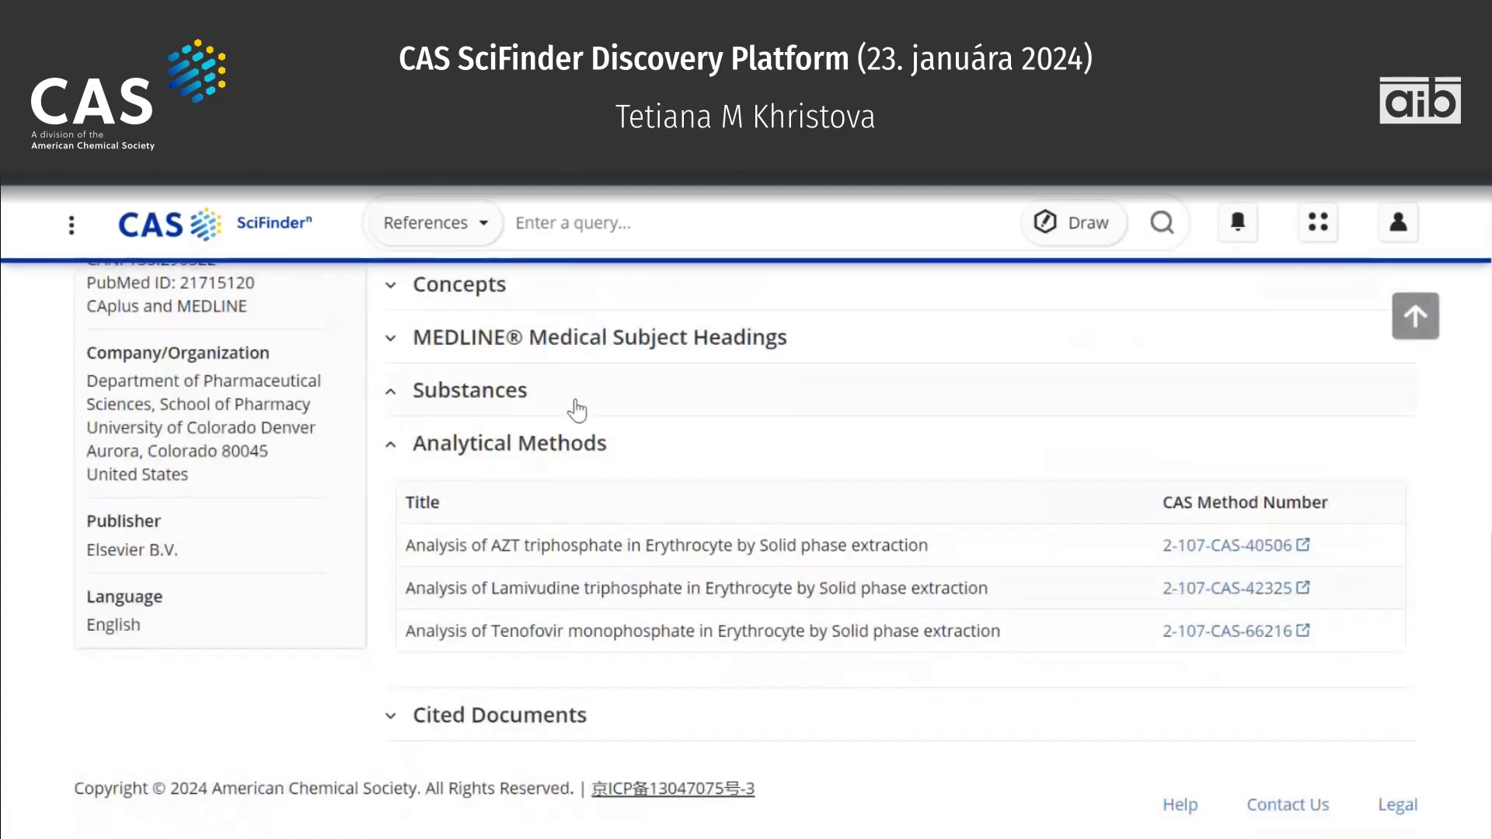
left_click(433, 389)
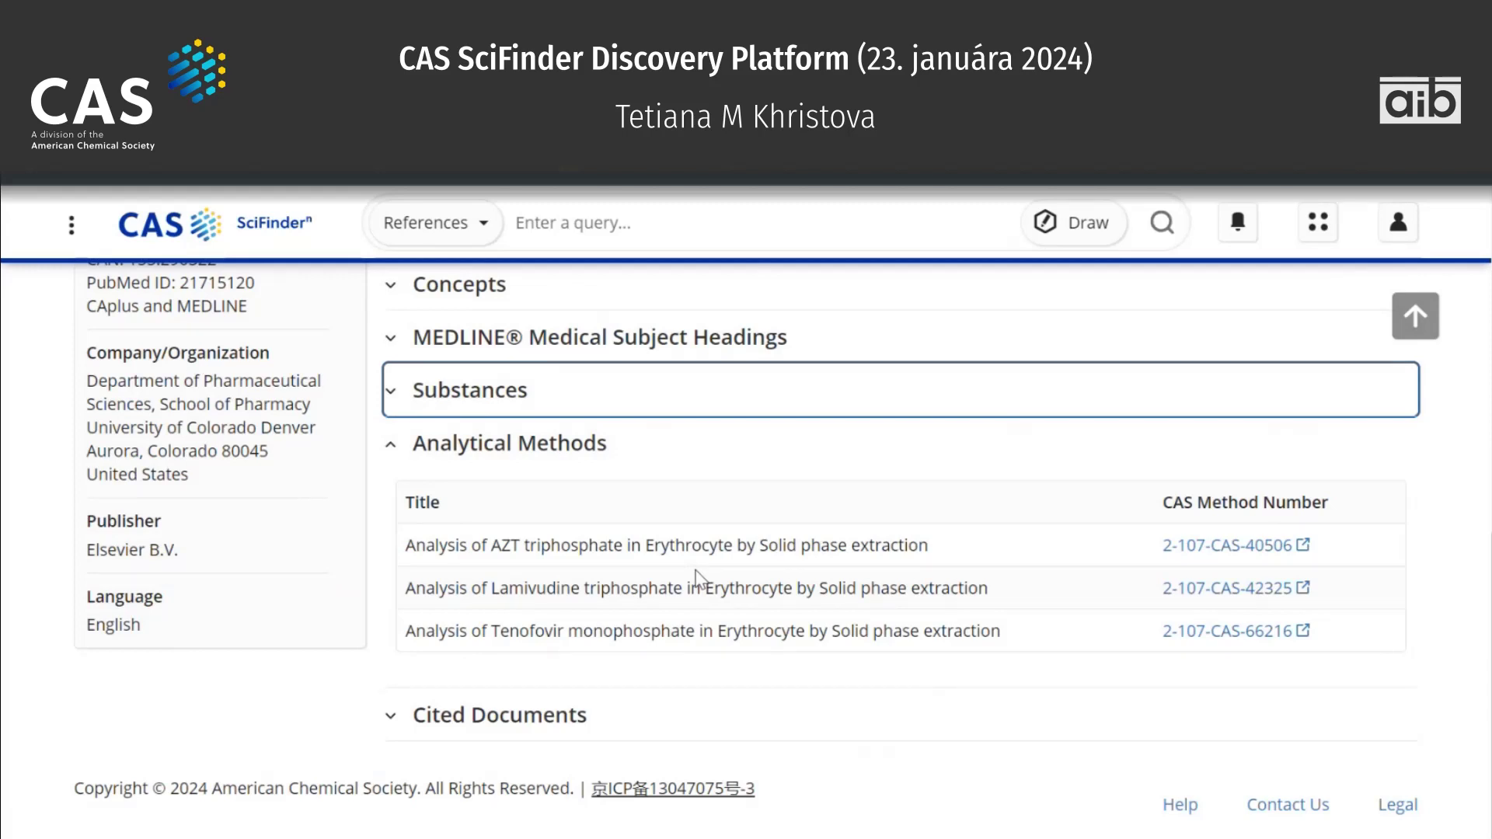
left_click_drag(405, 588, 995, 606)
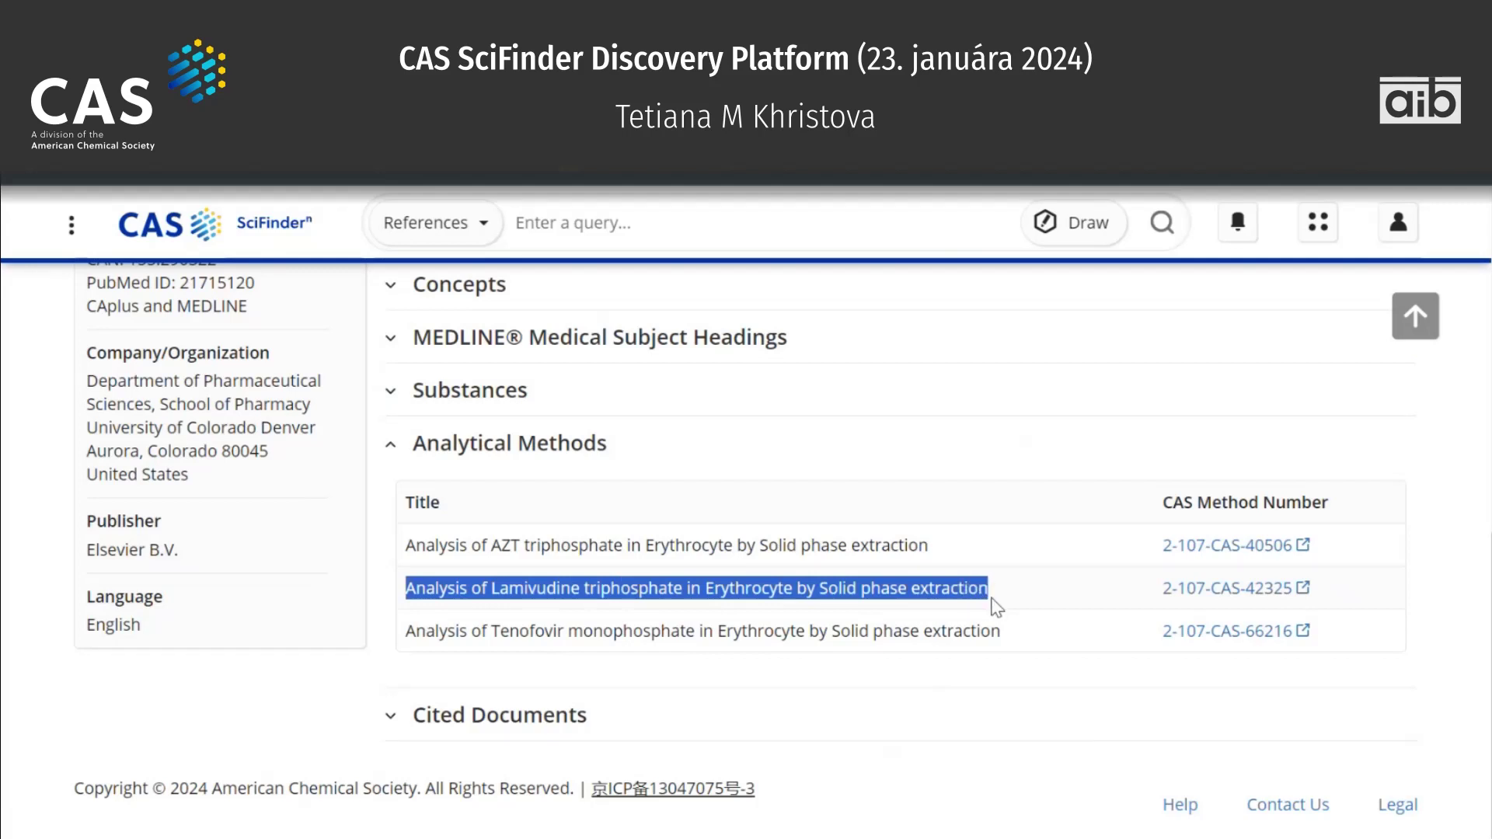
left_click(1194, 590)
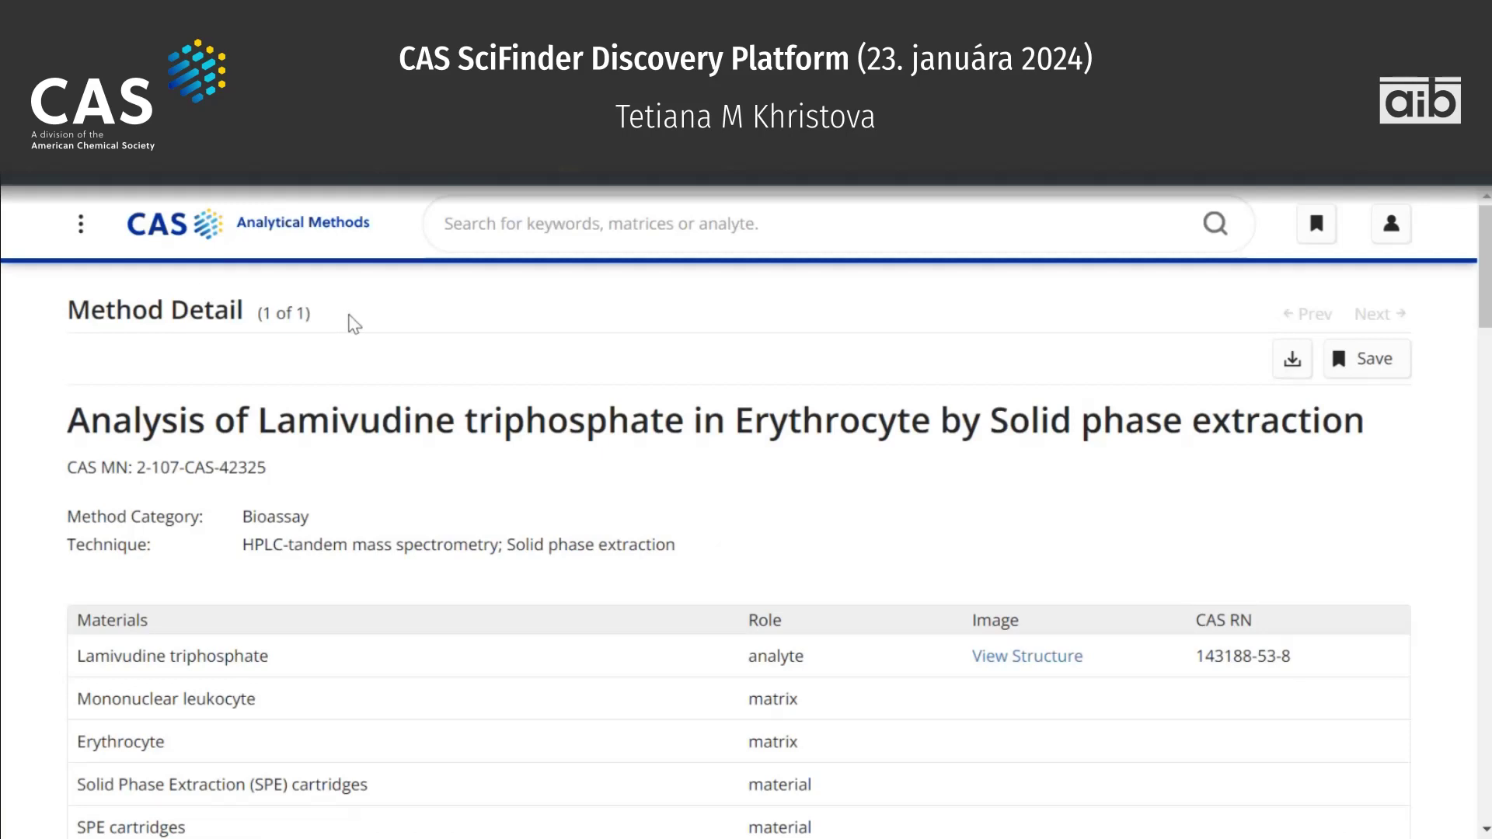
Review the method detail from the materials table and source through equipment, conditions and instructions to the validation data.
scroll(353, 322, "down", 1)
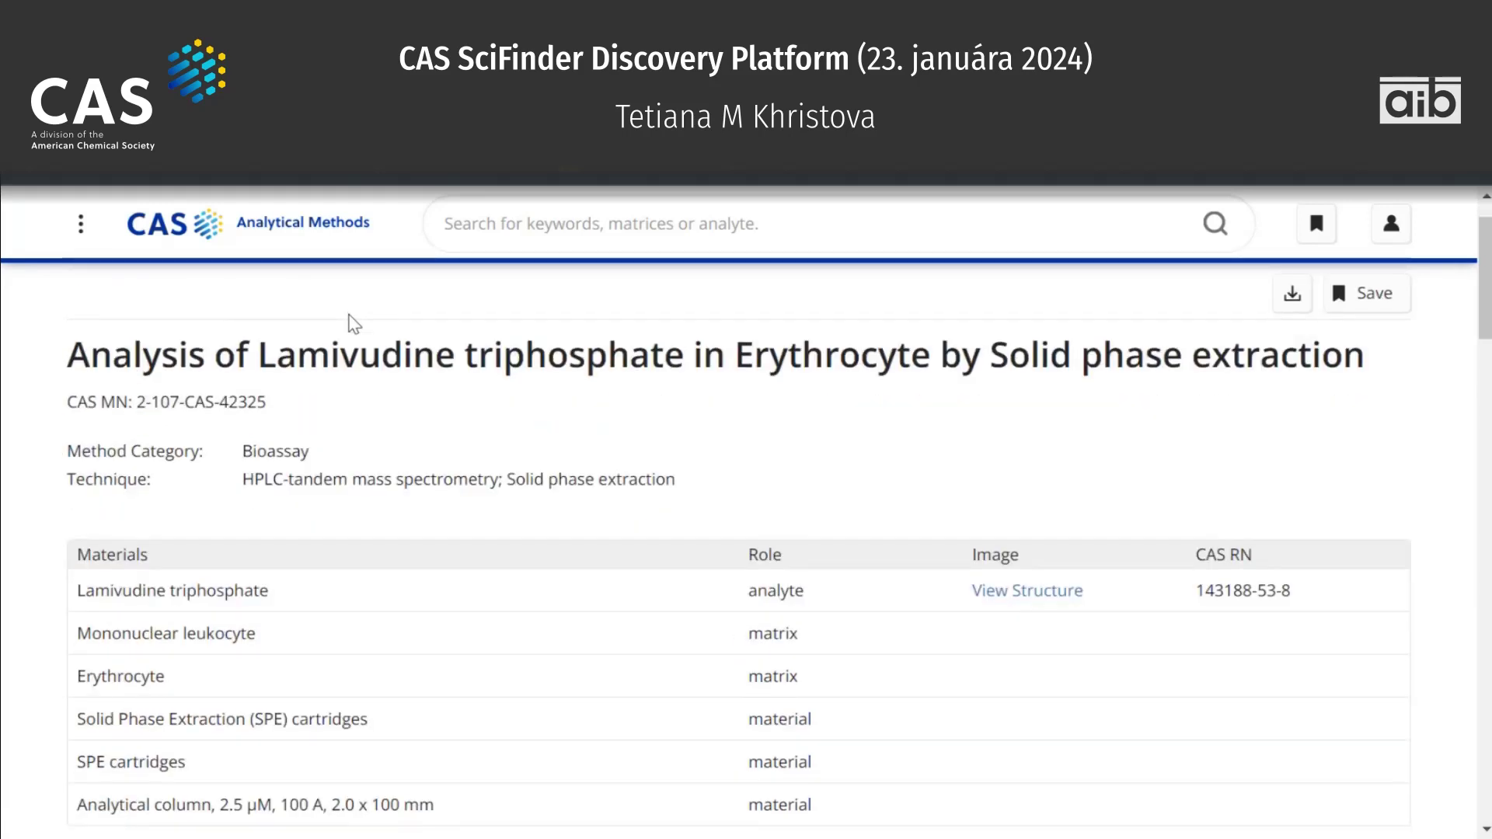
scroll(354, 323, "down", 1)
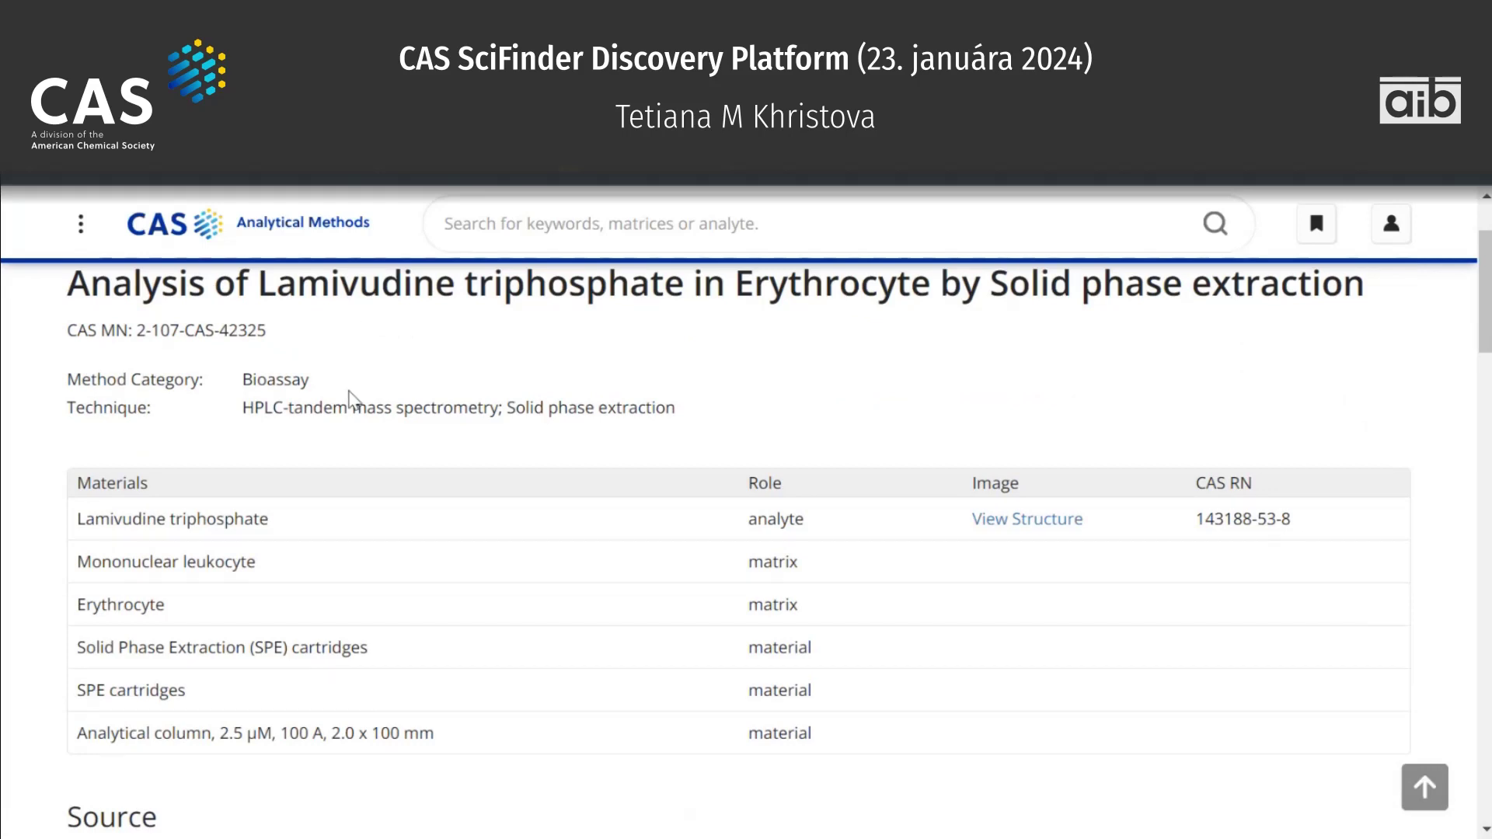
scroll(349, 399, "down", 2)
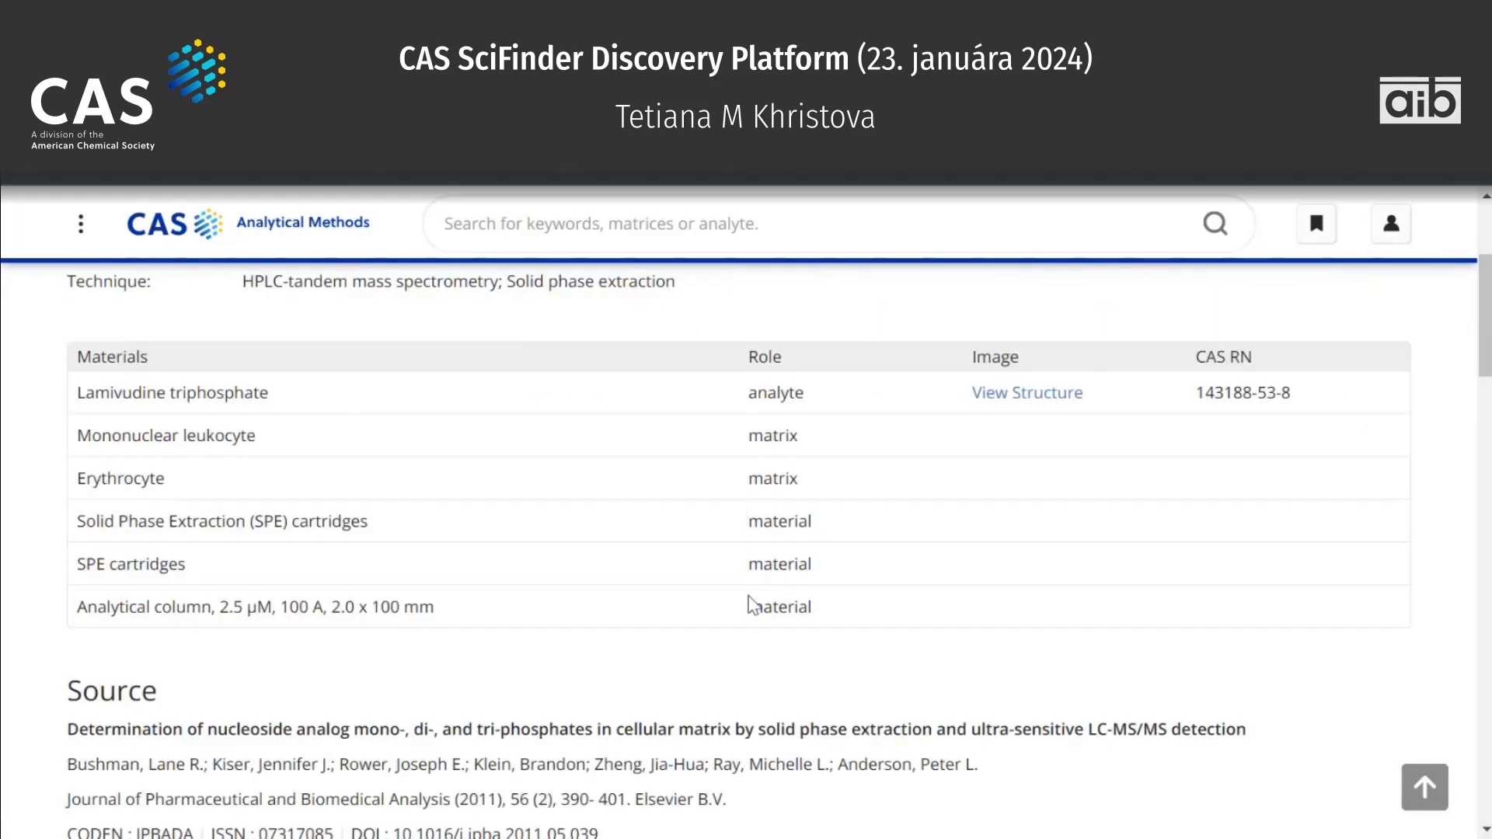
scroll(752, 604, "down", 2)
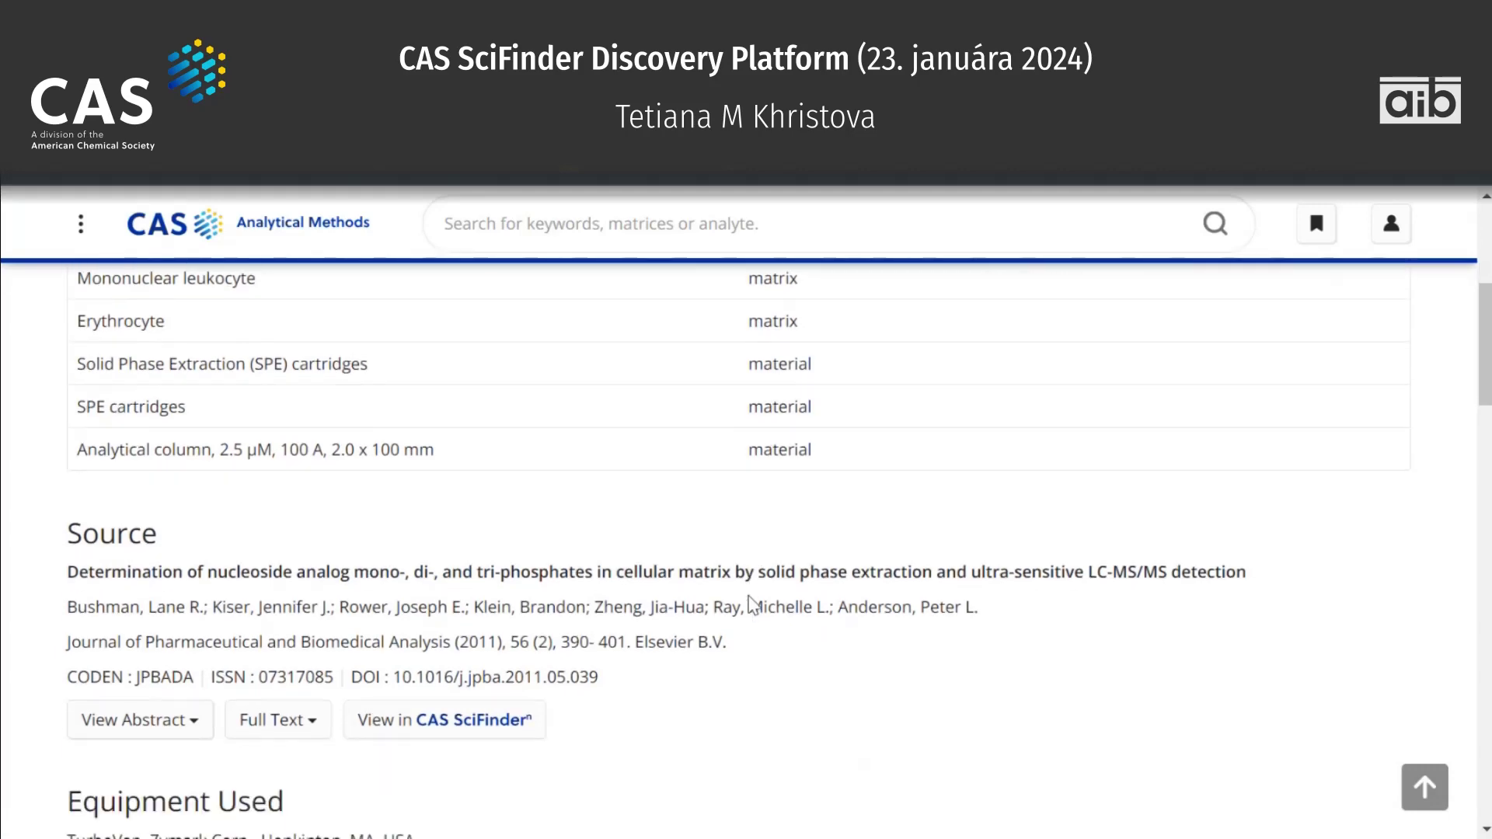
scroll(752, 604, "down", 1)
scroll(634, 527, "down", 4)
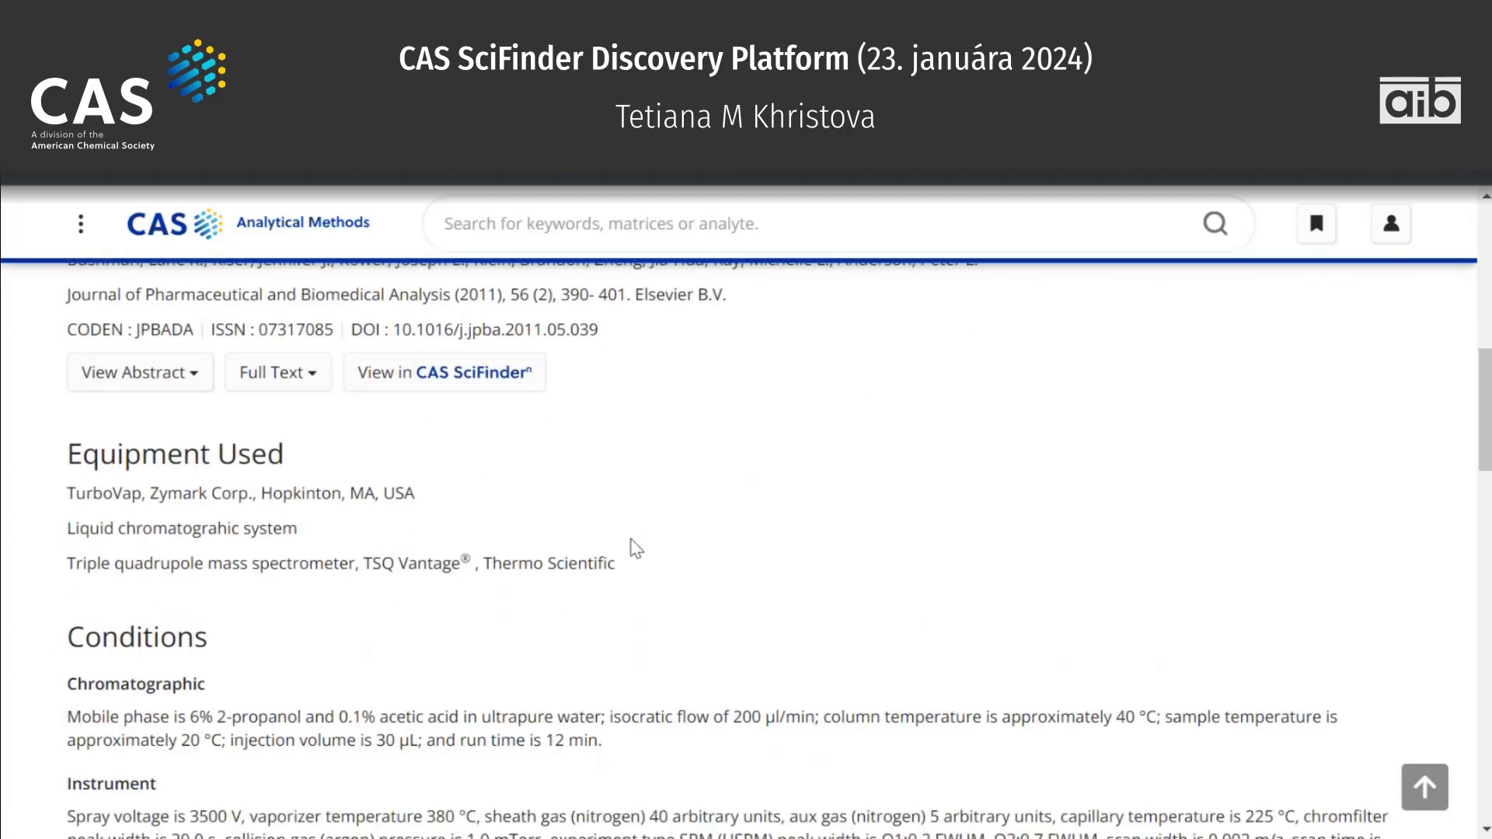
scroll(635, 549, "down", 5)
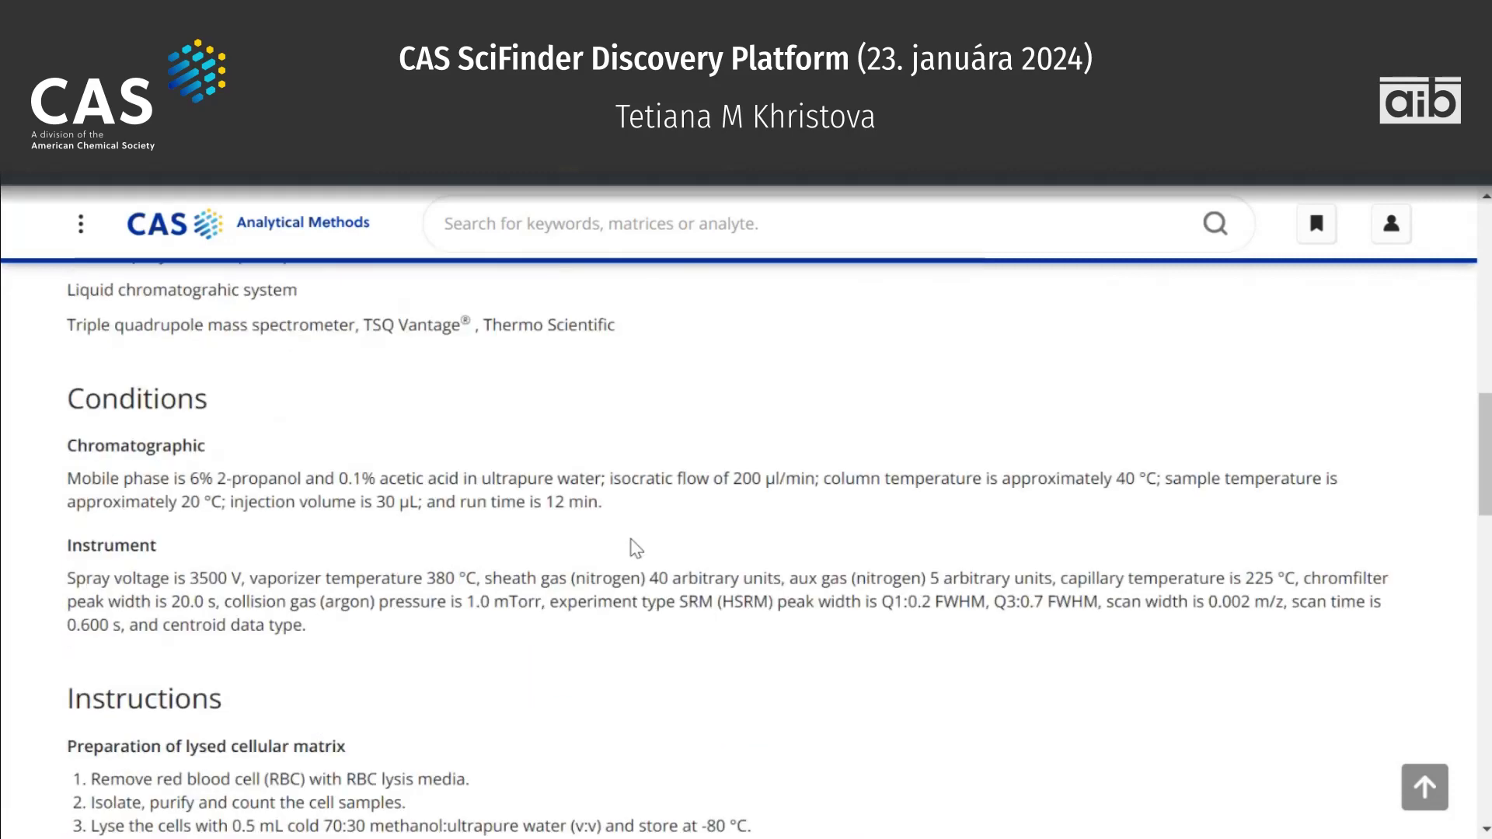
scroll(636, 549, "down", 2)
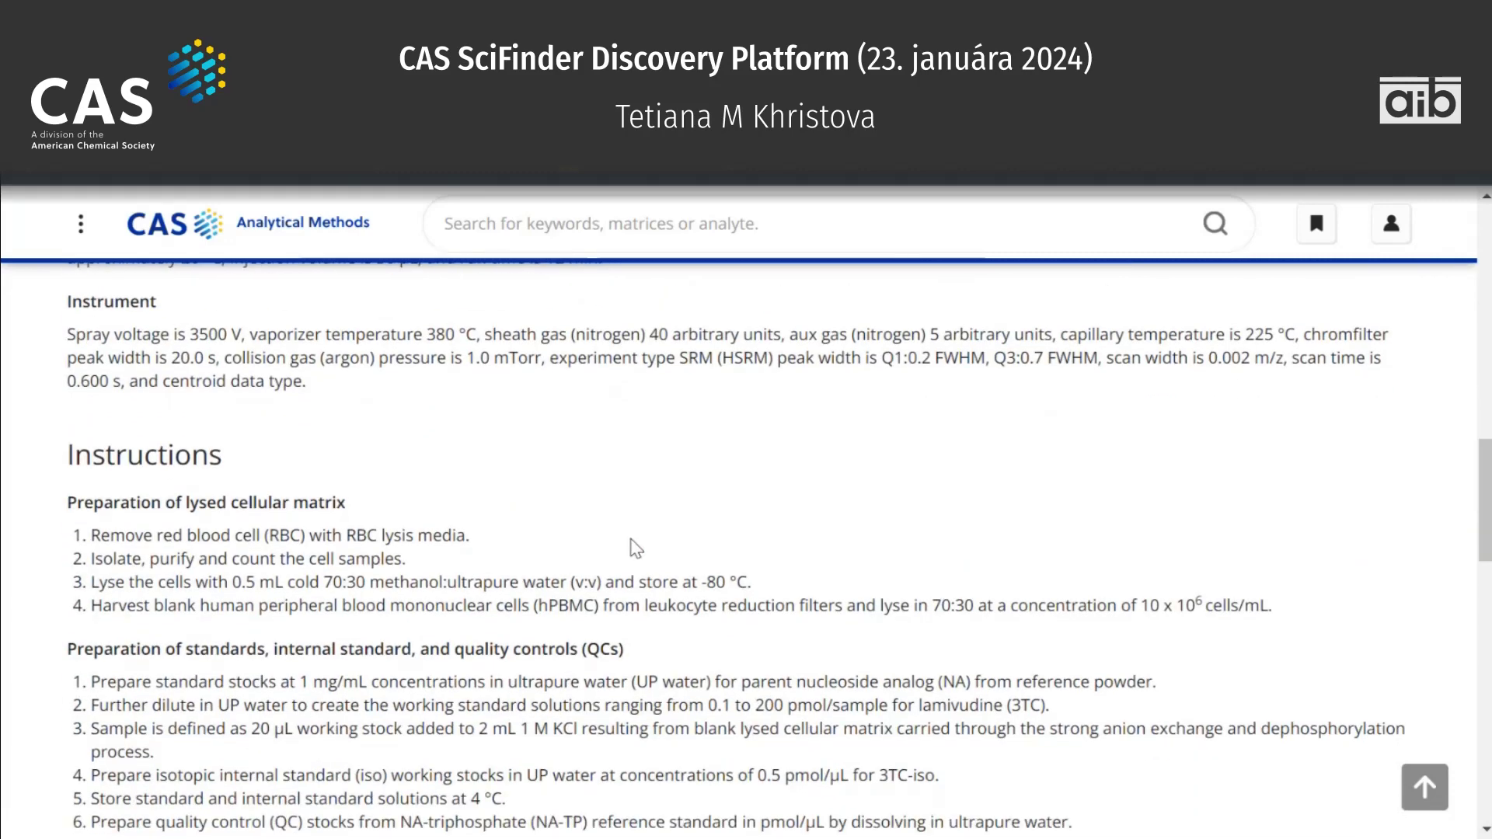
scroll(634, 538, "down", 2)
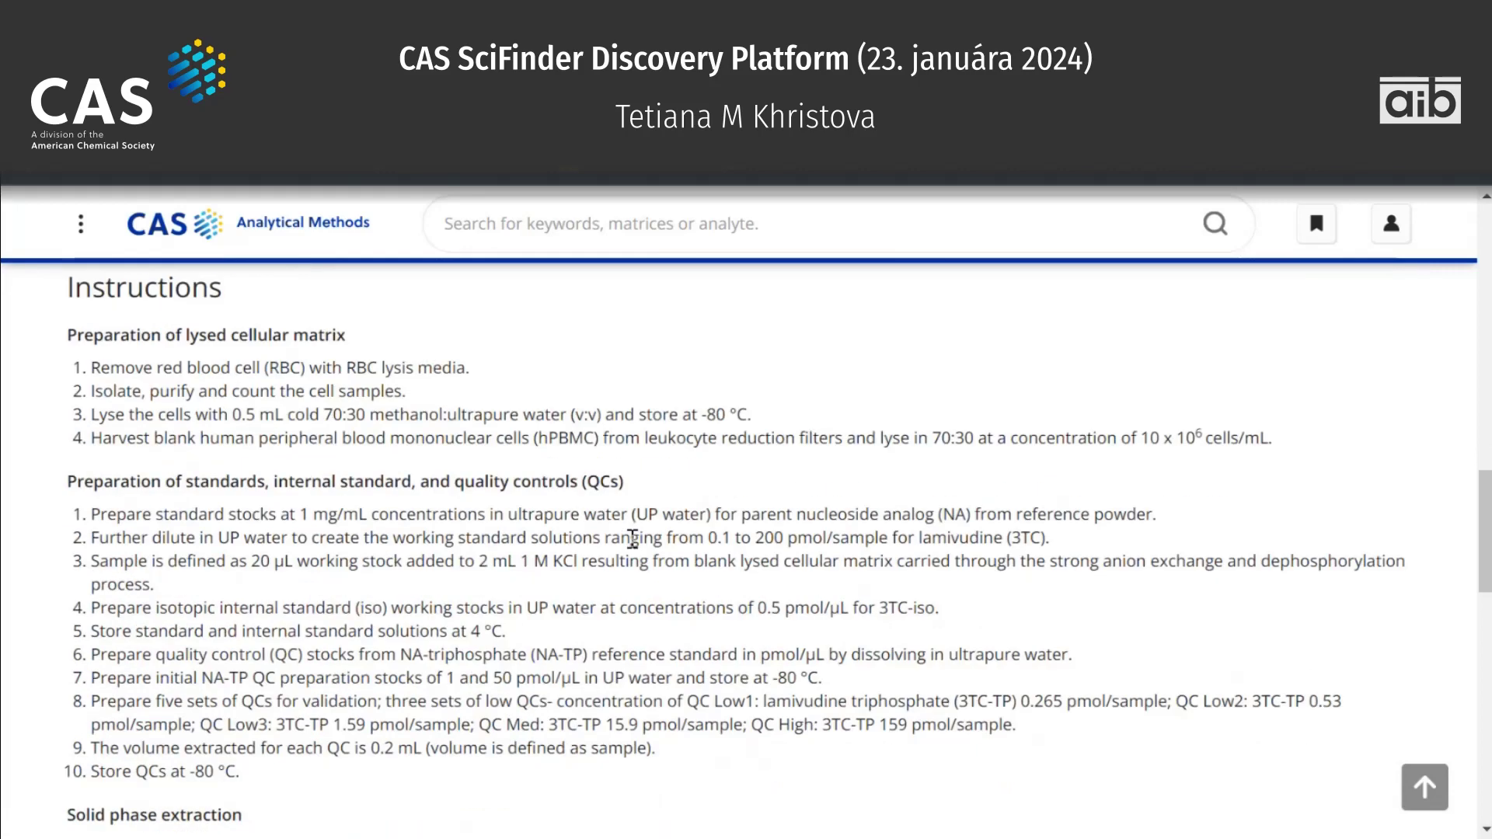
scroll(633, 538, "down", 9)
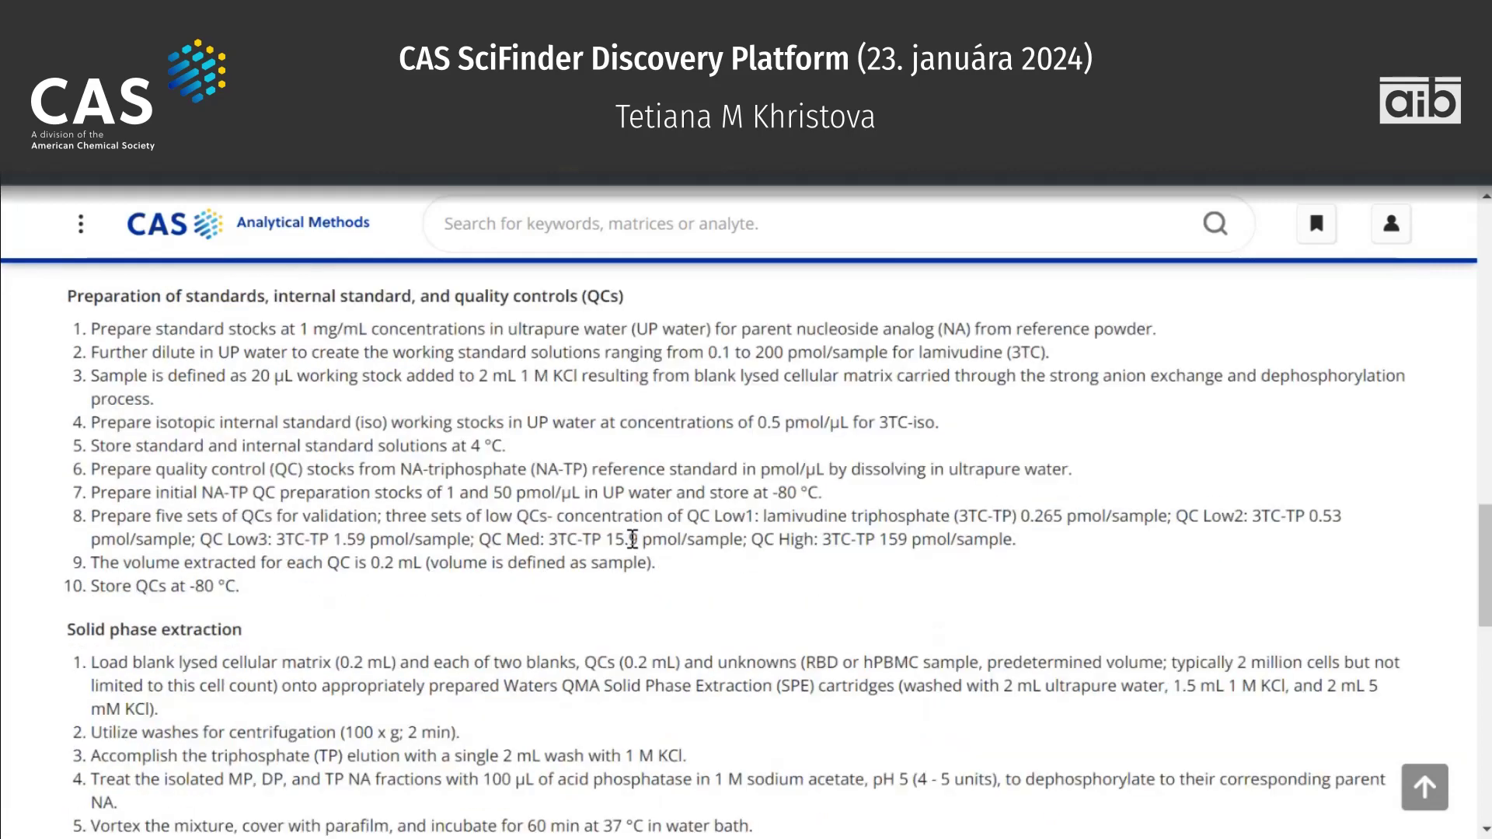
scroll(634, 538, "down", 6)
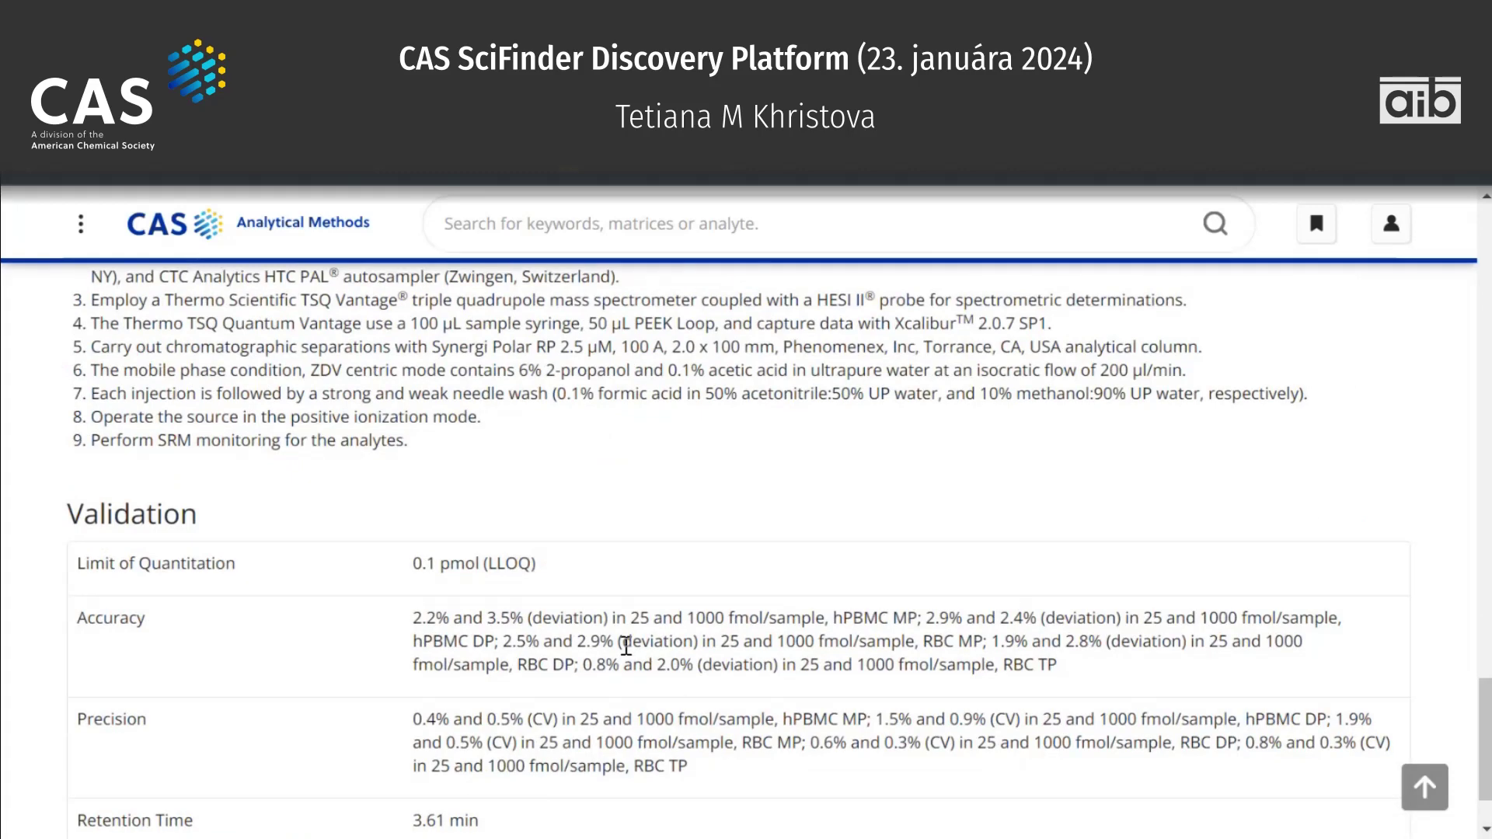
scroll(626, 645, "down", 2)
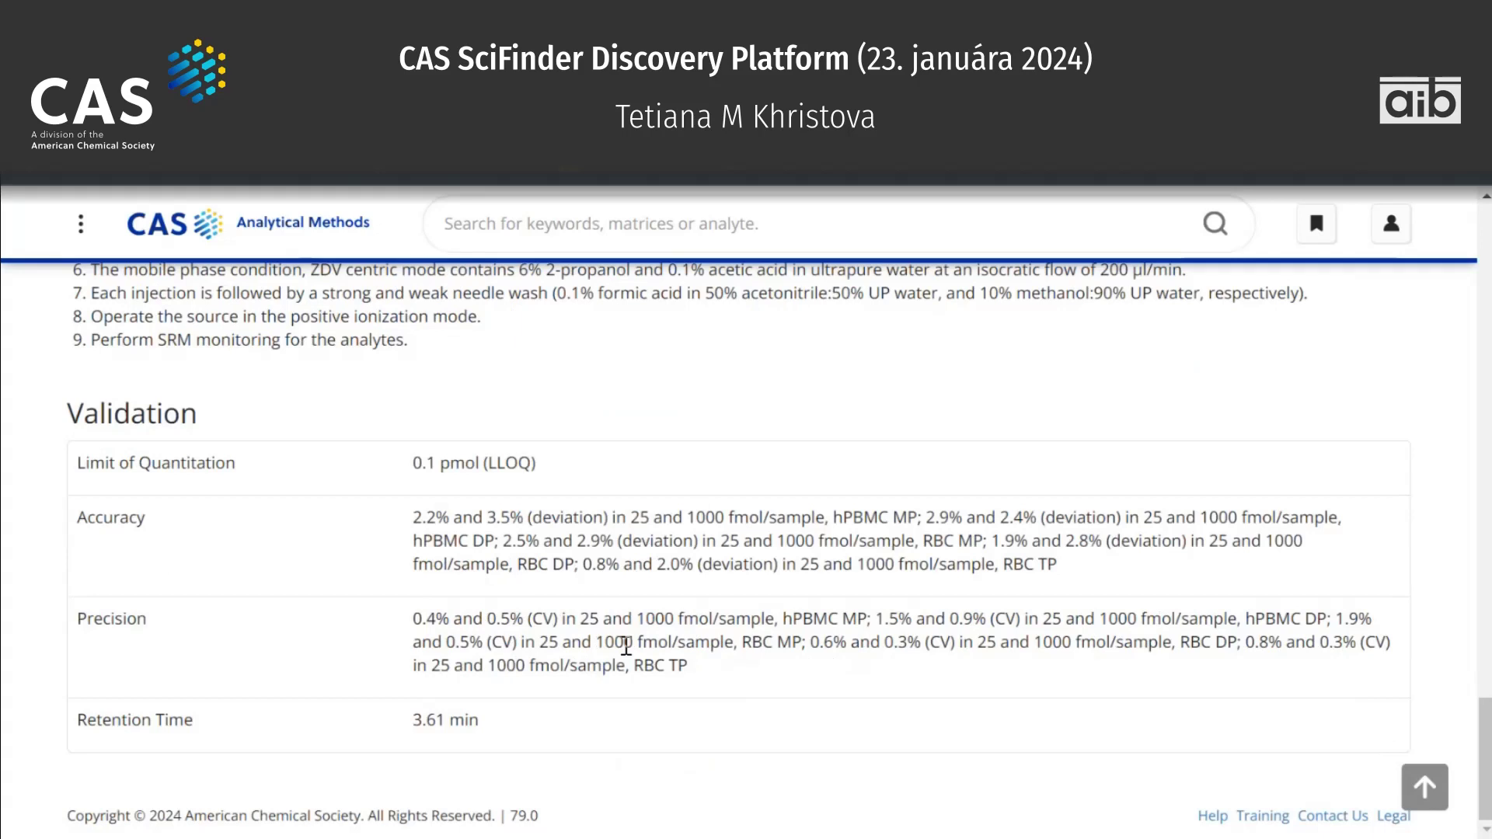
Return to the CAS Analytical Methods home page and bring its method search options into view.
left_click(307, 242)
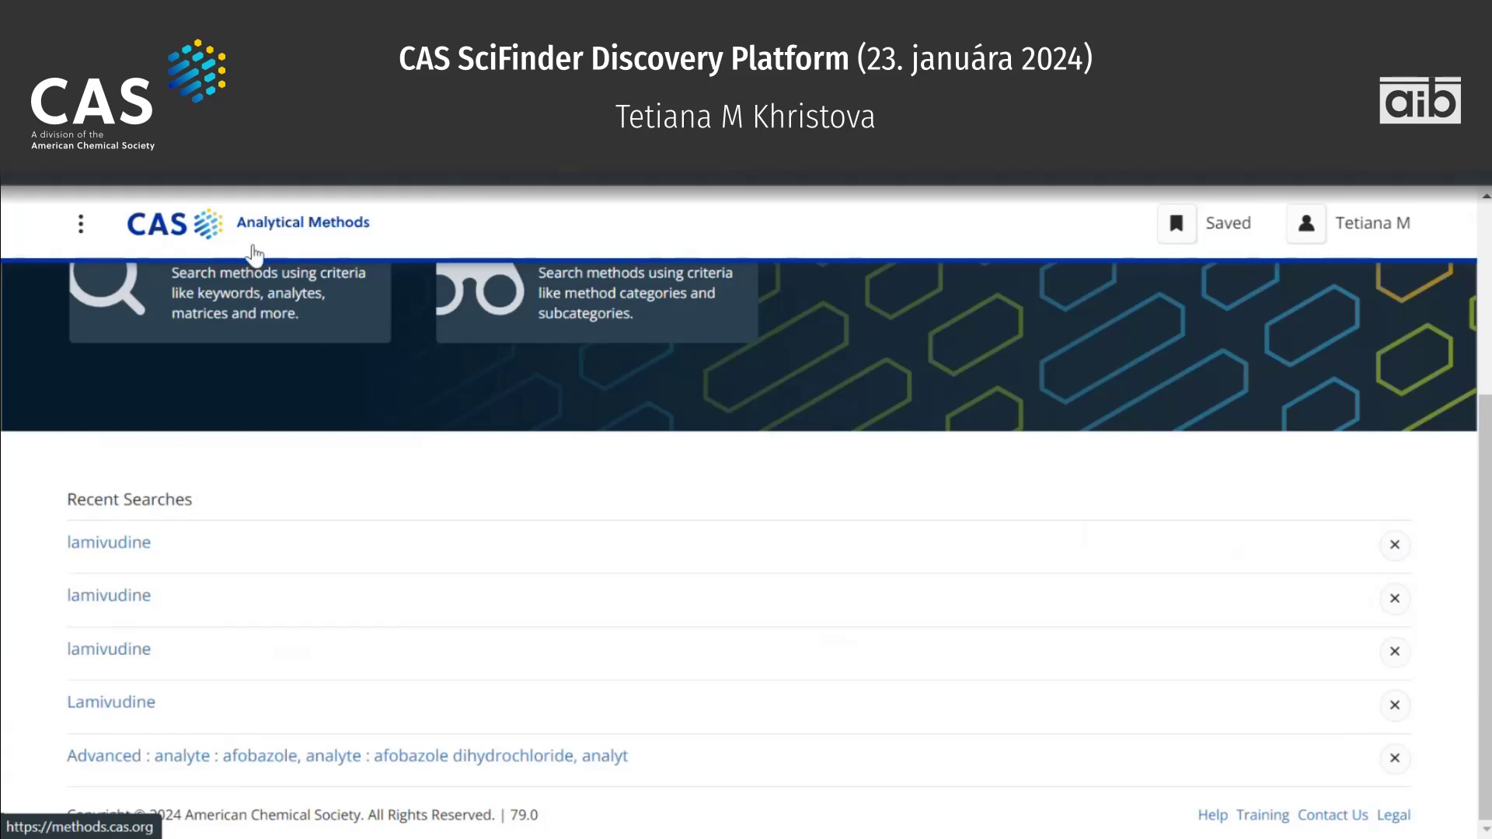
scroll(277, 432, "up", 4)
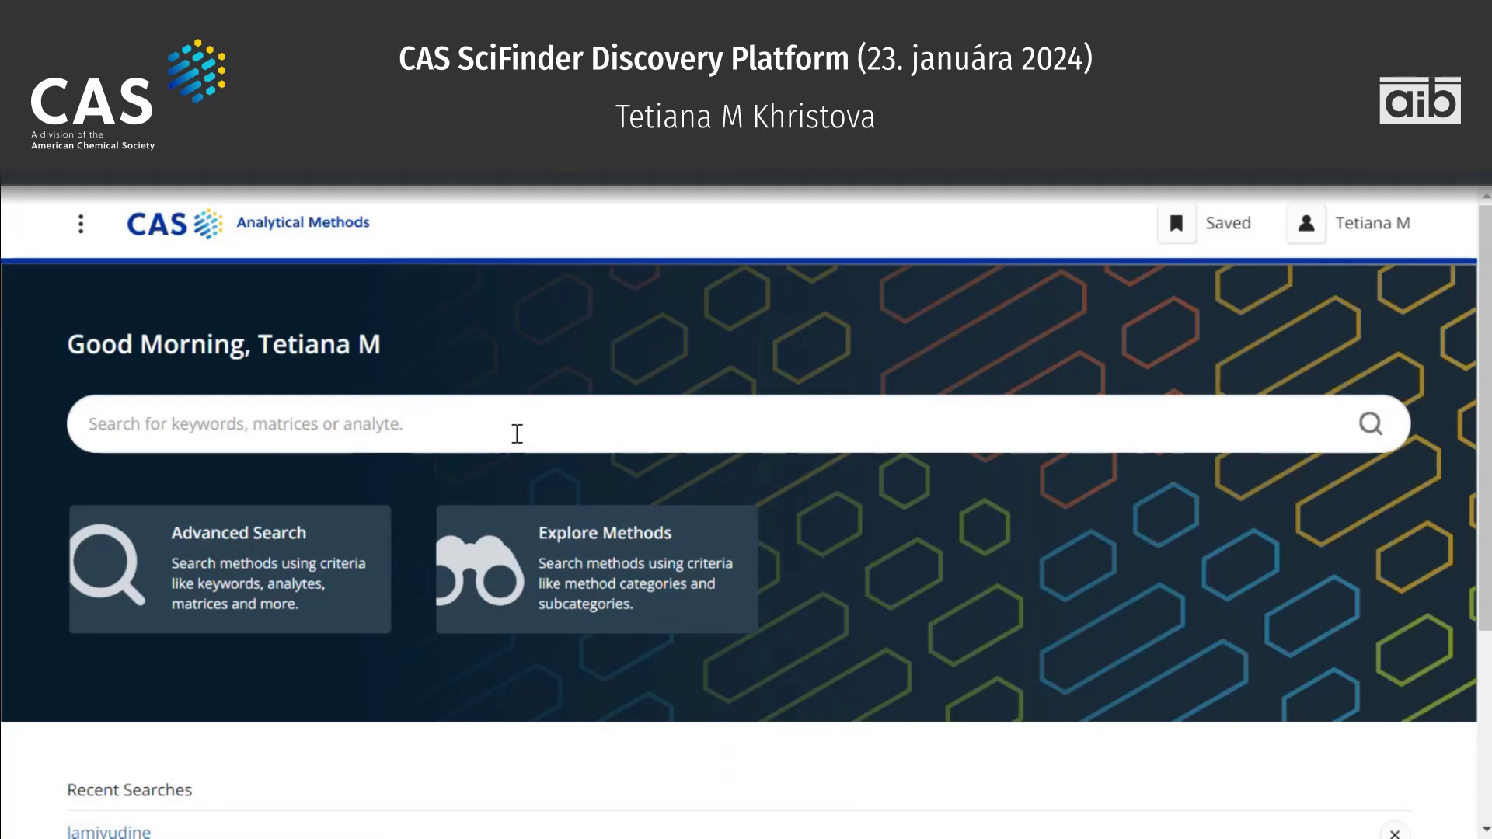
Search the analytical methods for lamivudine.
left_click(517, 433)
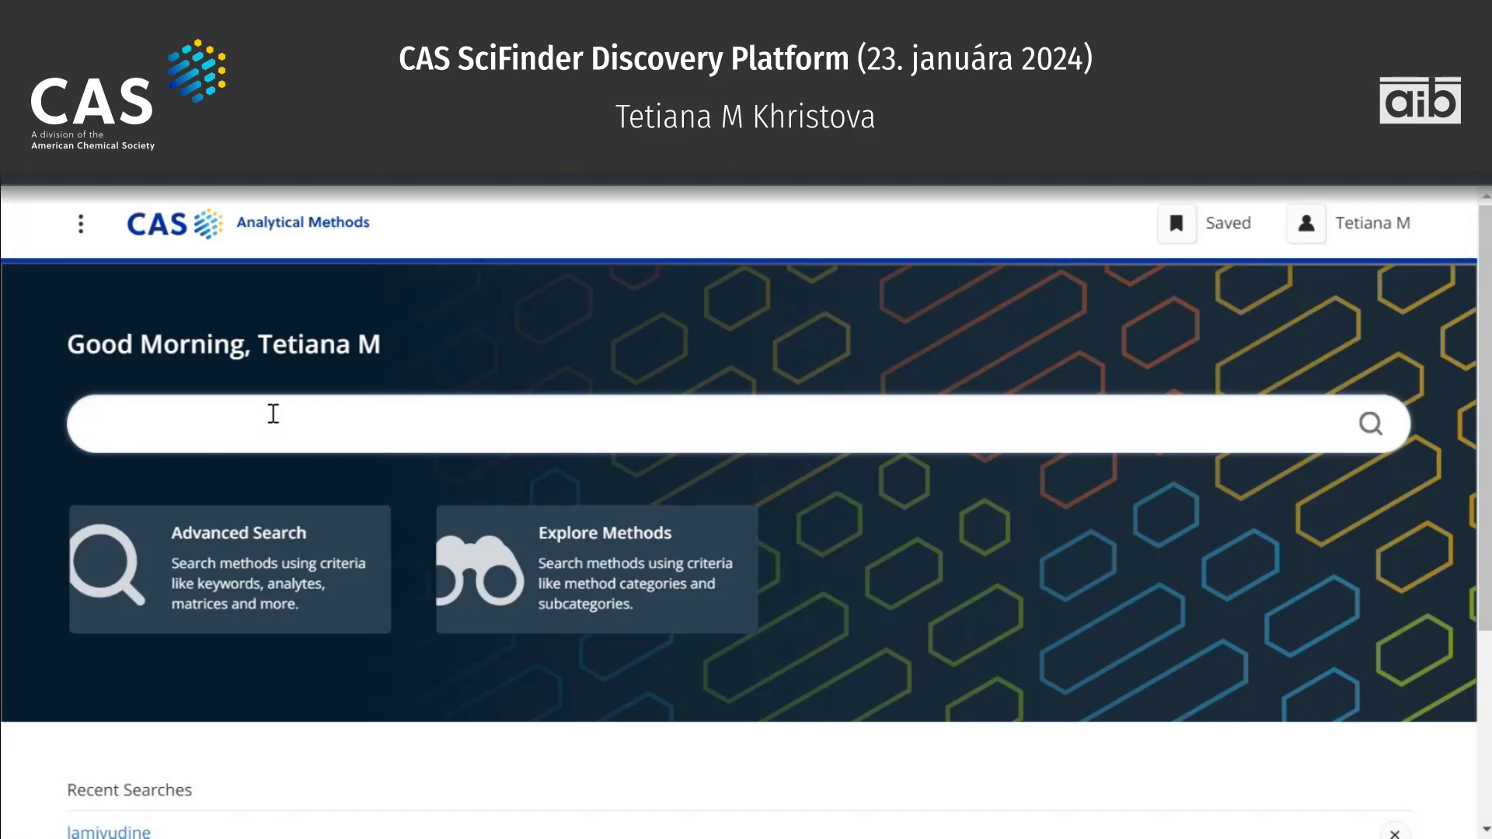
type("mivudine")
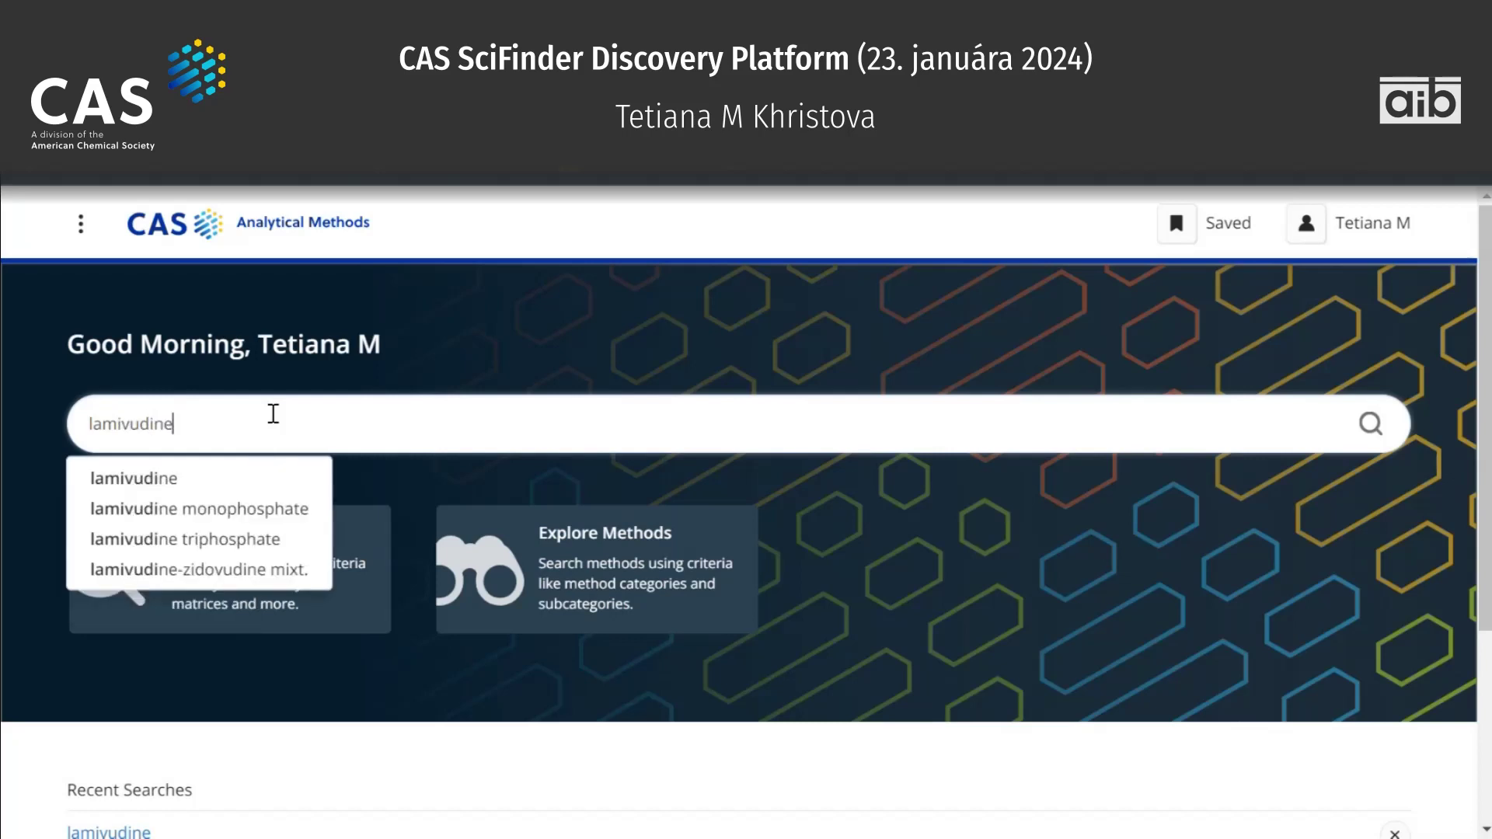
key("Down")
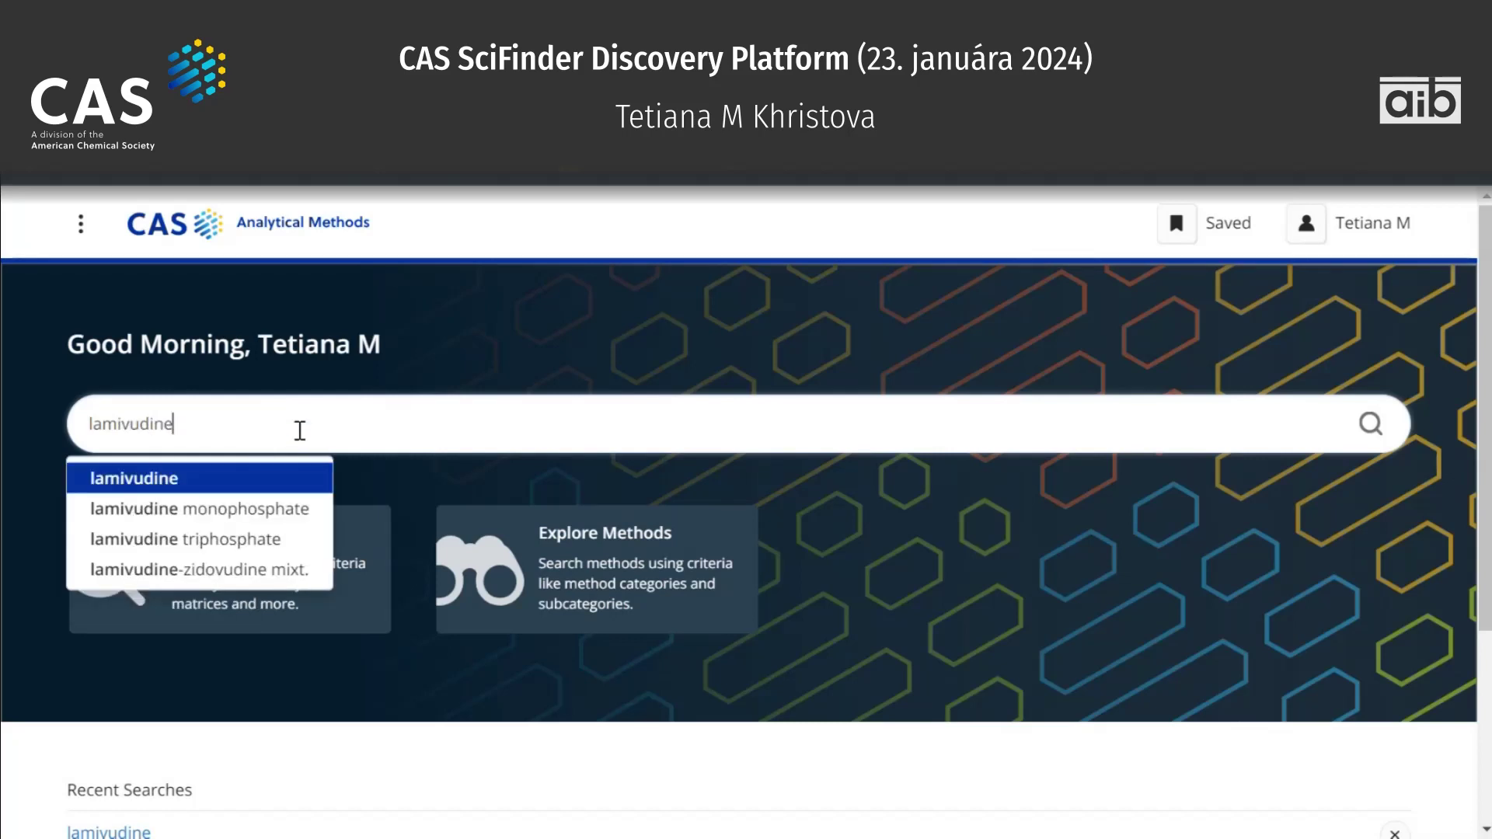
left_click(1370, 425)
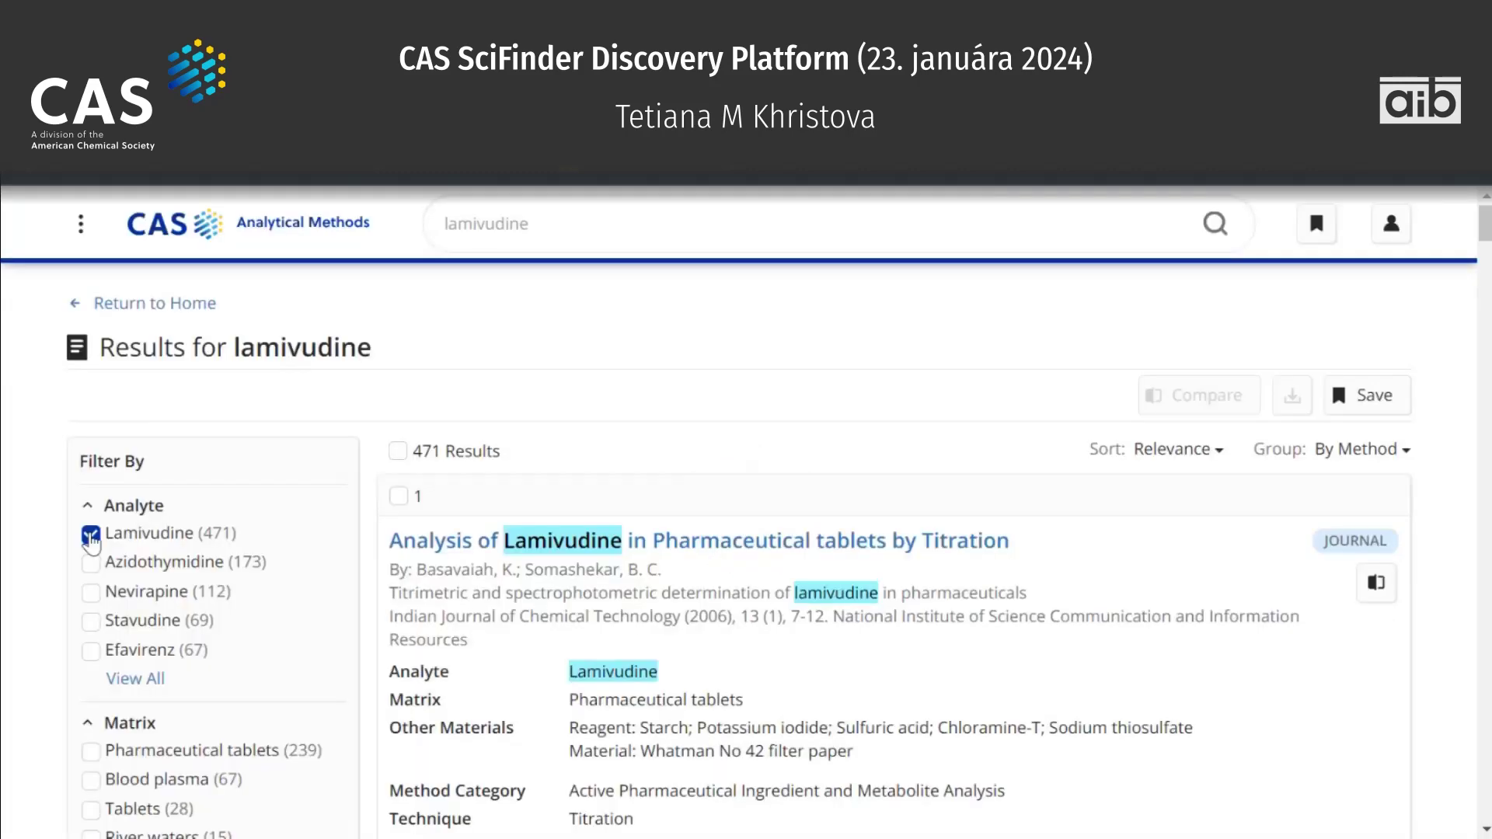
Filter the method results by analyte Lamivudine, matrix Blood plasma and technique HPLC-tandem mass spectrometry.
scroll(91, 542, "down", 3)
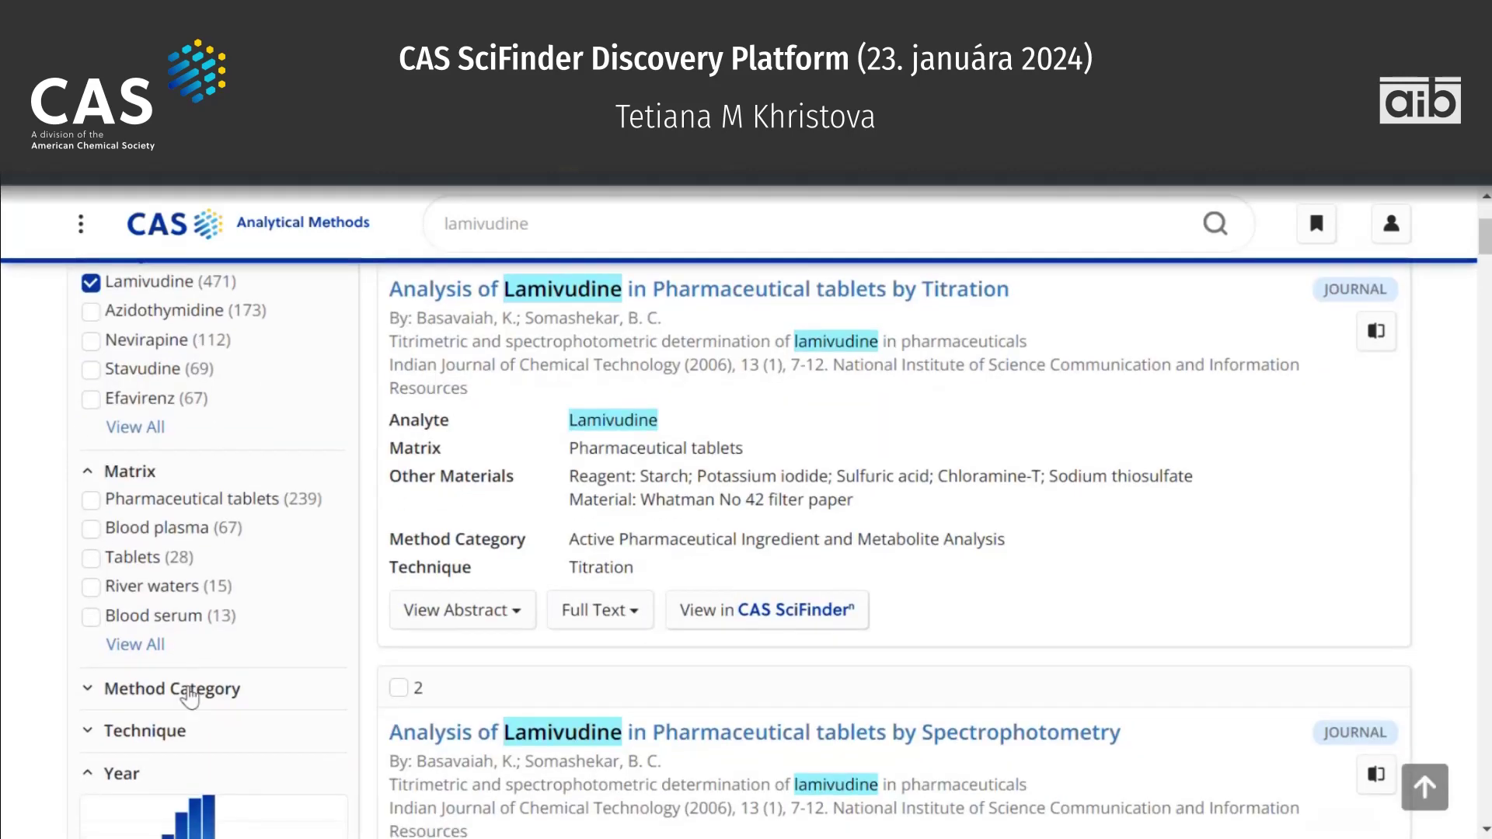
scroll(281, 633, "down", 1)
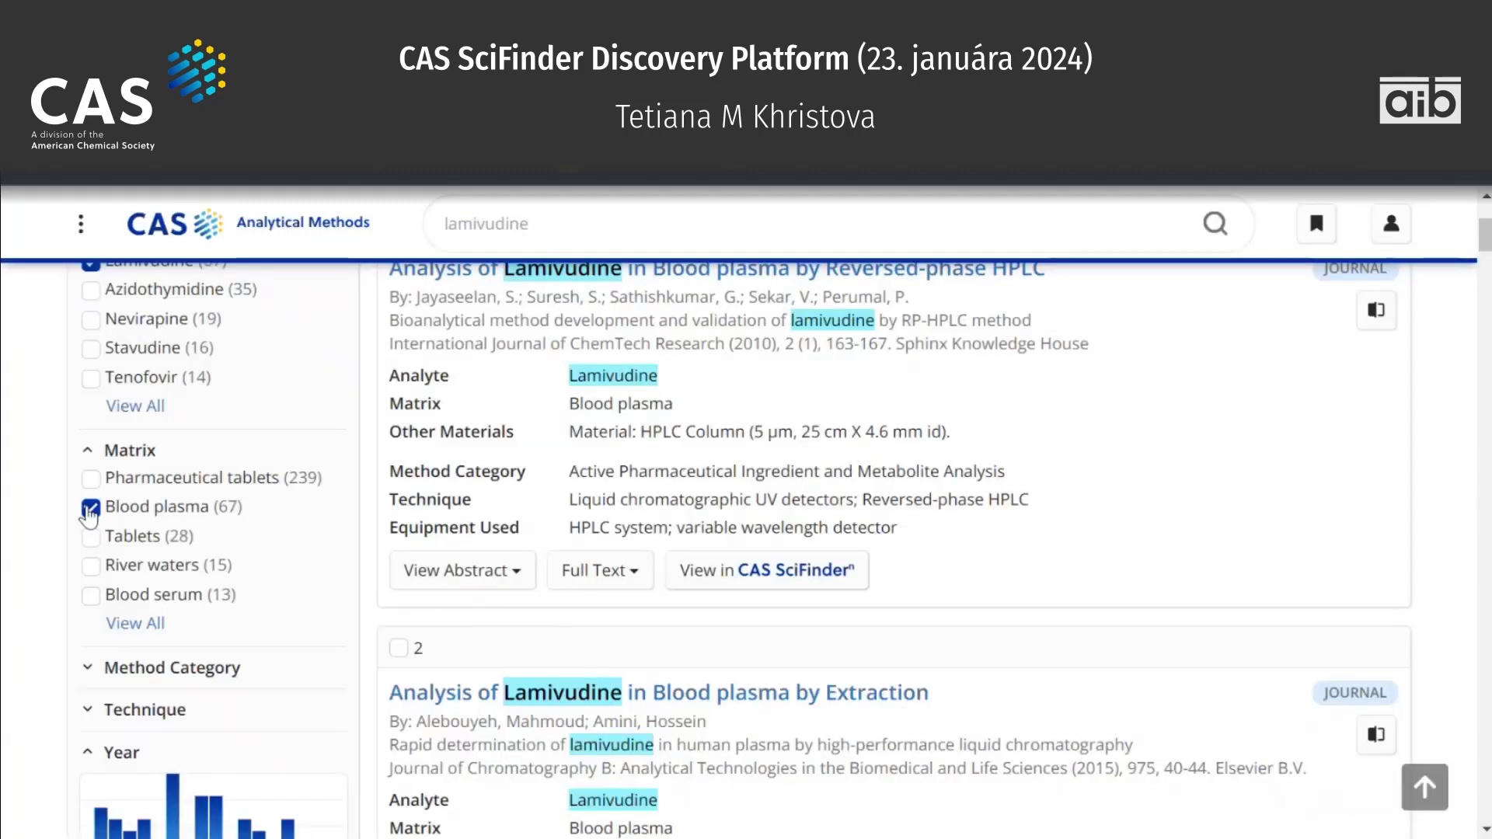
scroll(91, 513, "down", 2)
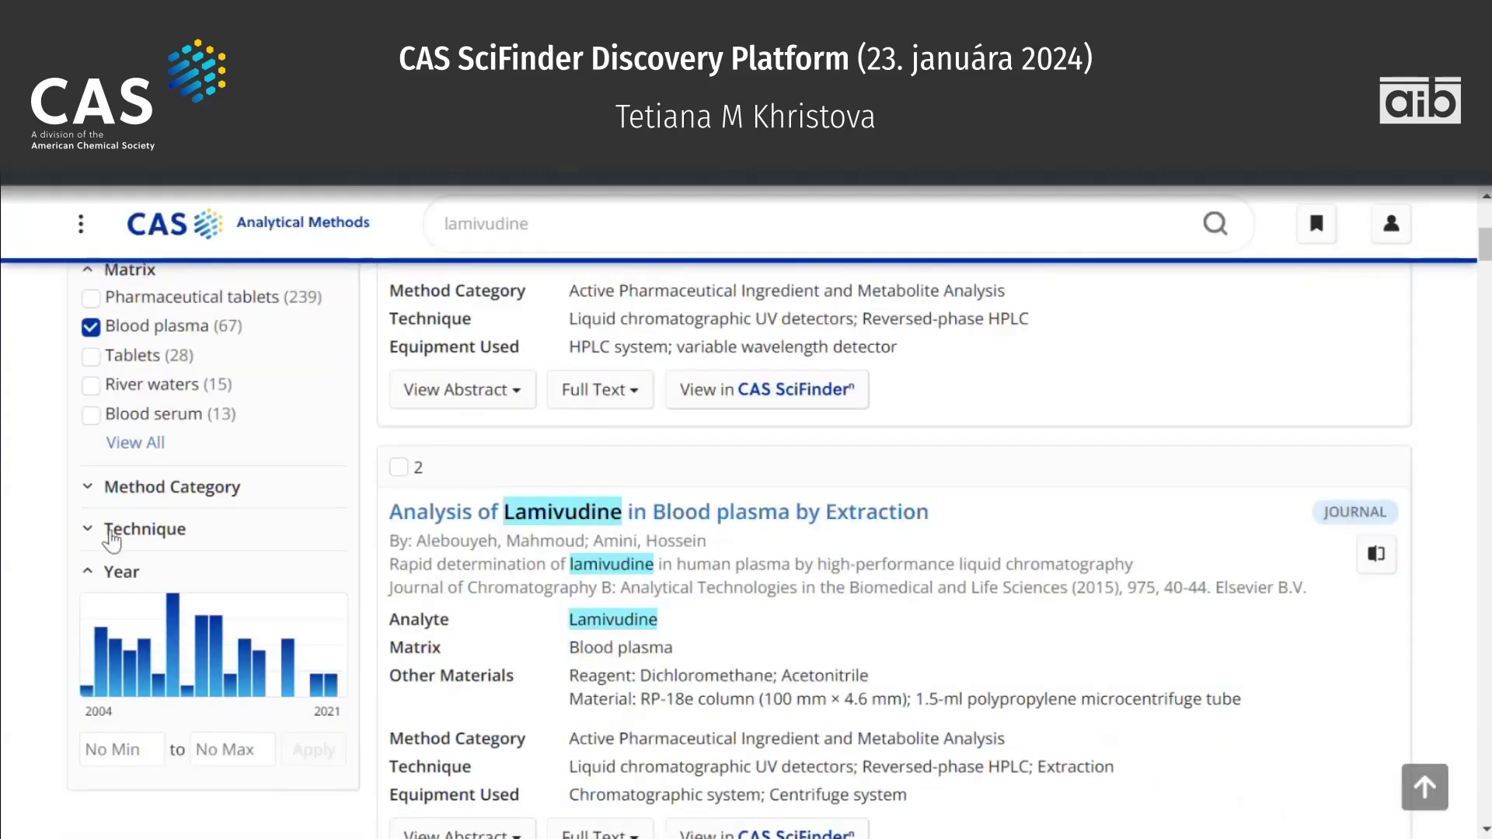
left_click(111, 530)
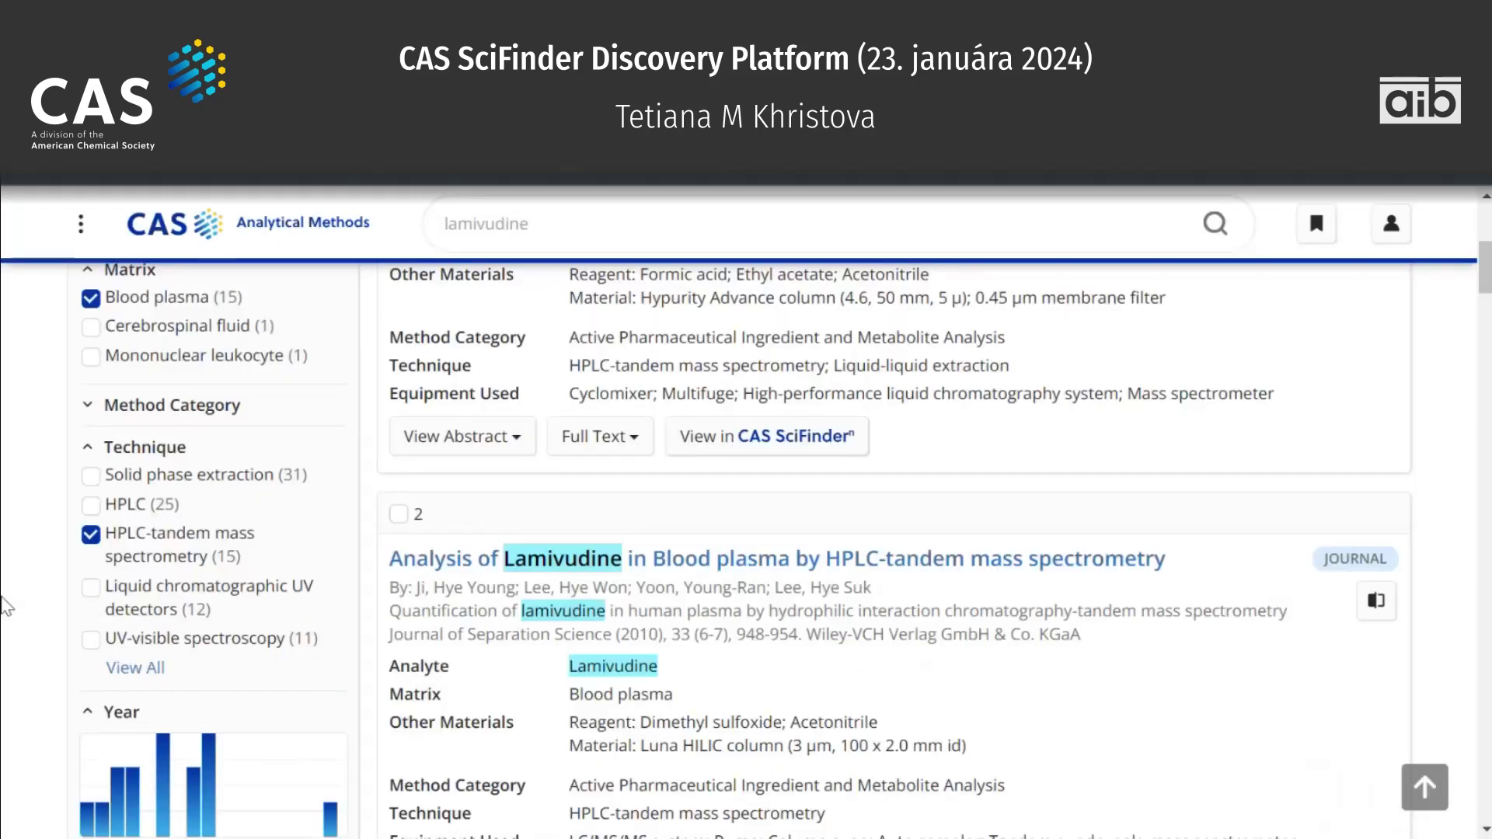
Add the first three methods in the filtered results to the comparison and open them side by side.
scroll(4, 606, "up", 5)
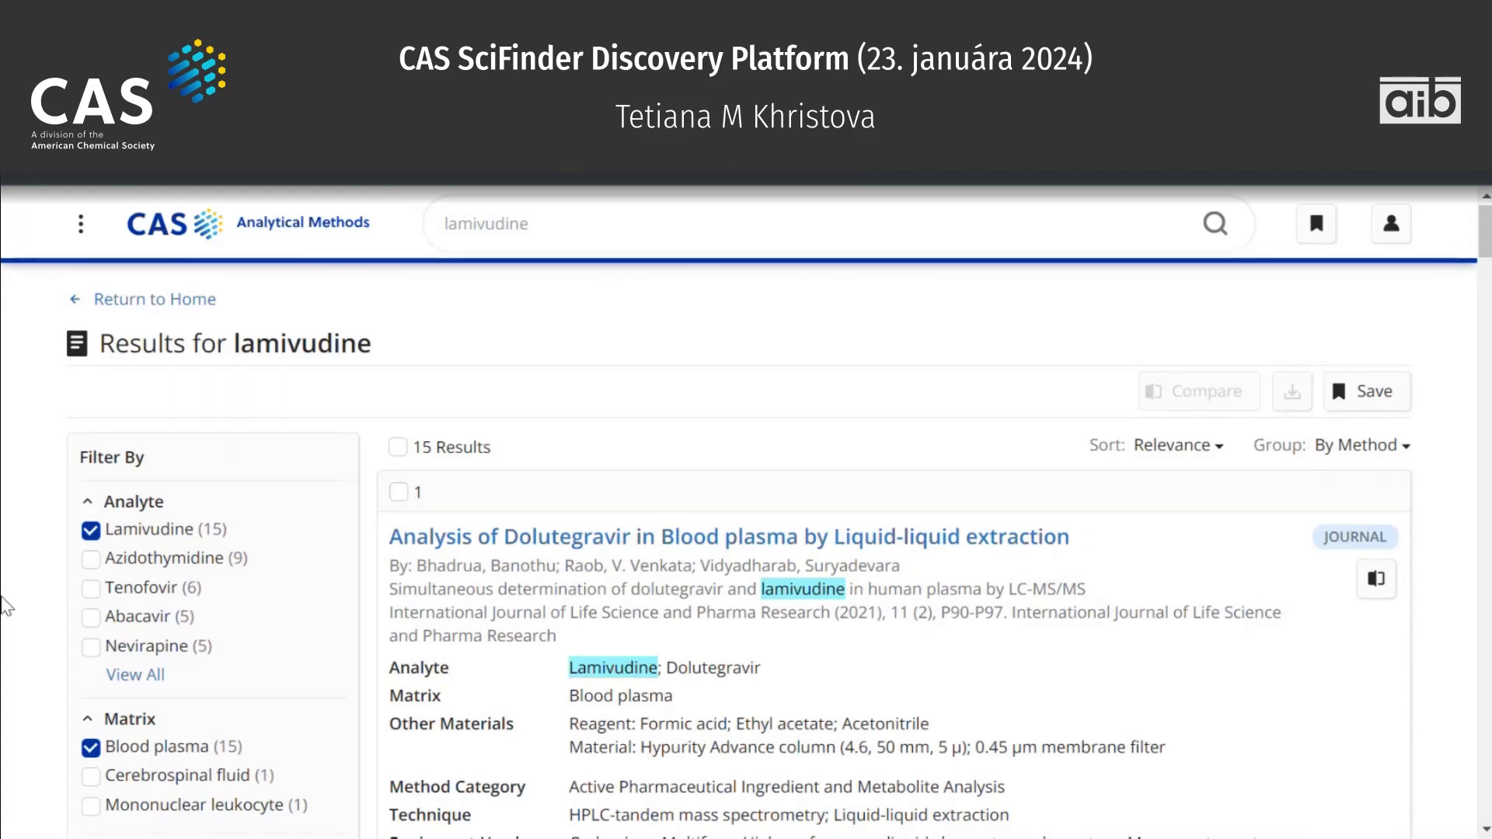
left_click(1377, 578)
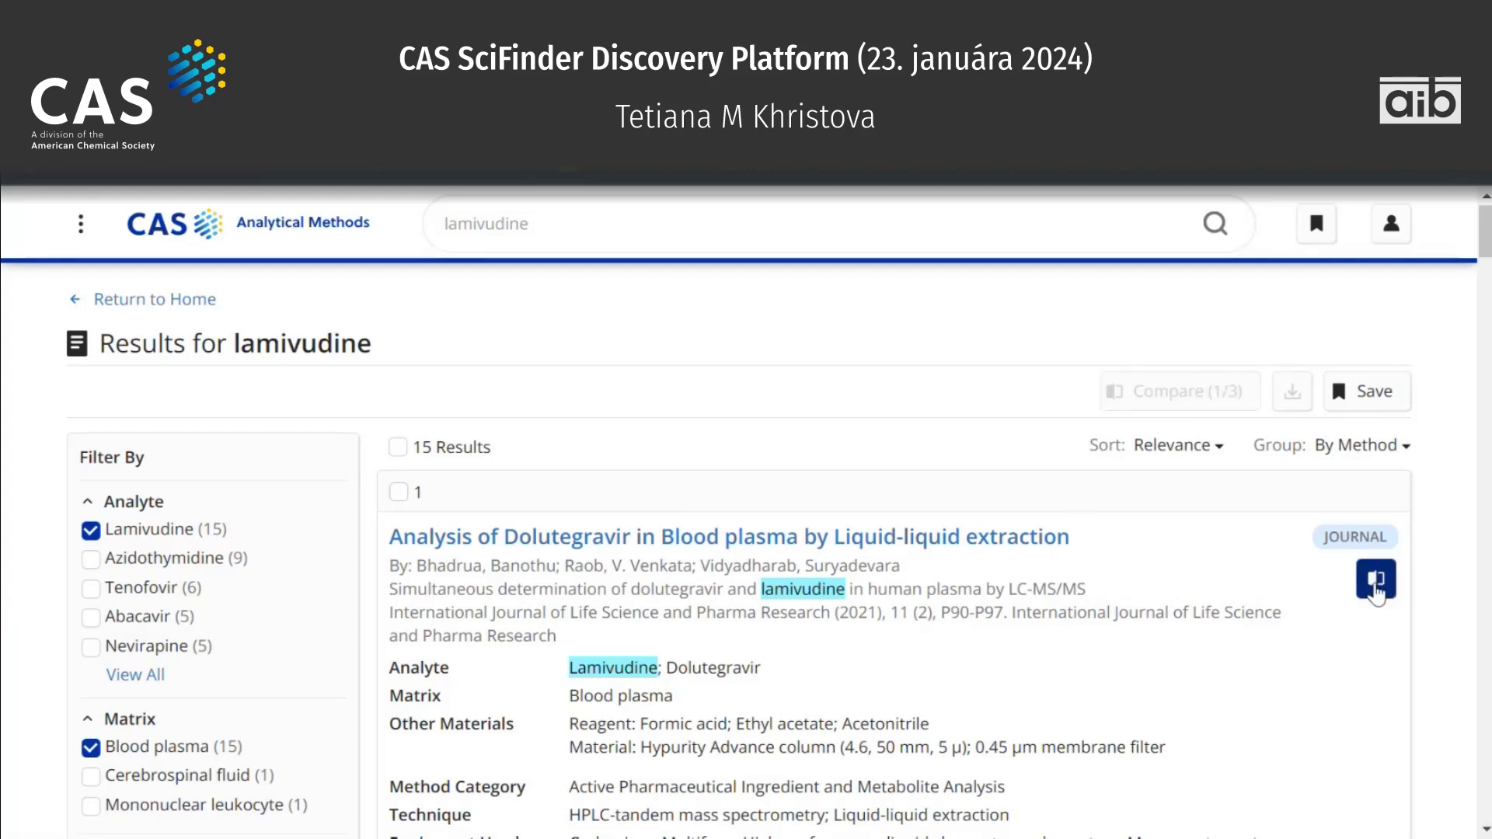
scroll(1390, 664, "down", 5)
left_click(1387, 661)
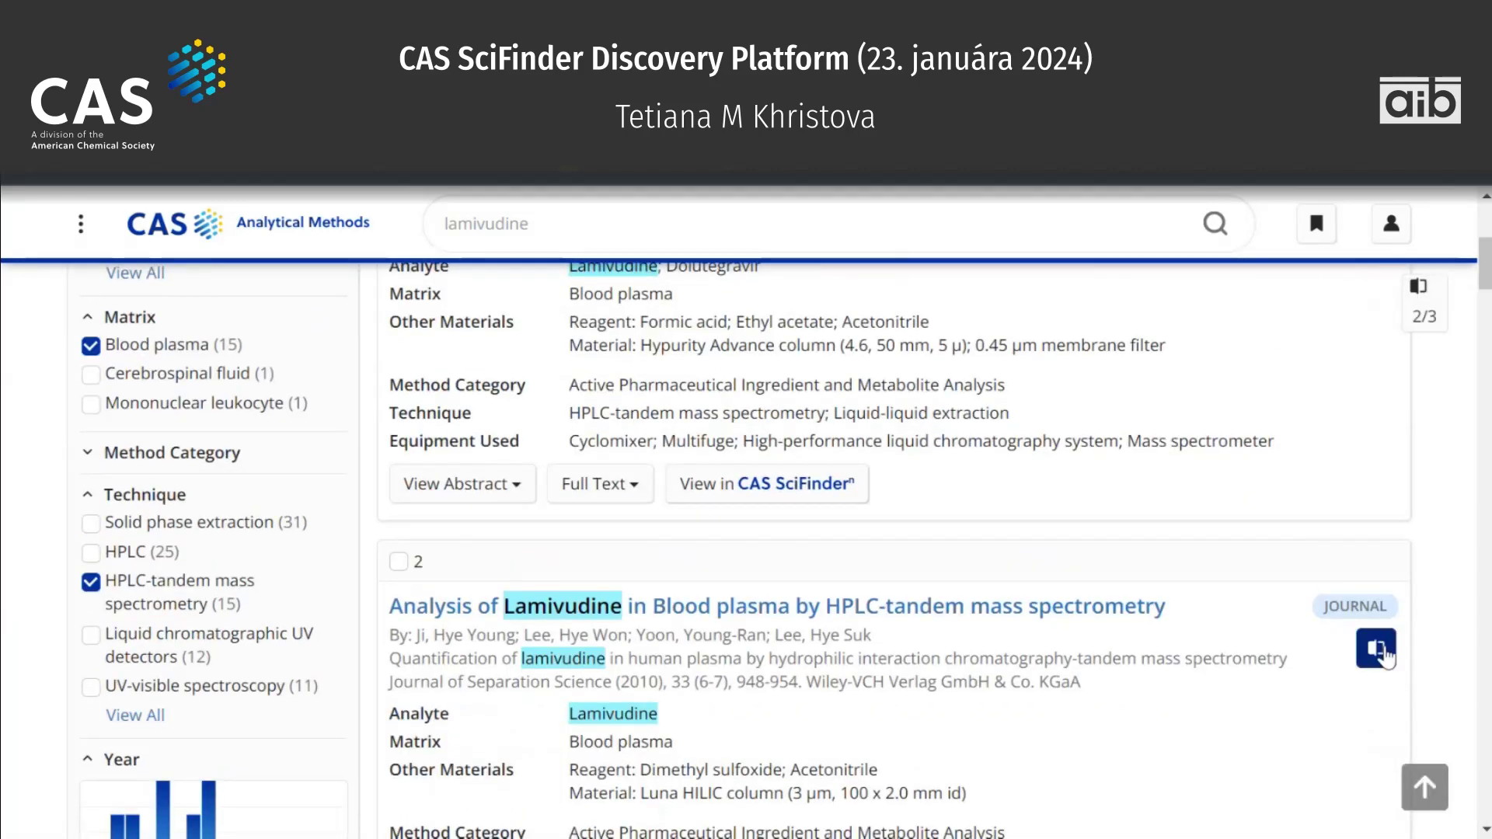
scroll(1390, 659, "down", 4)
left_click(1376, 743)
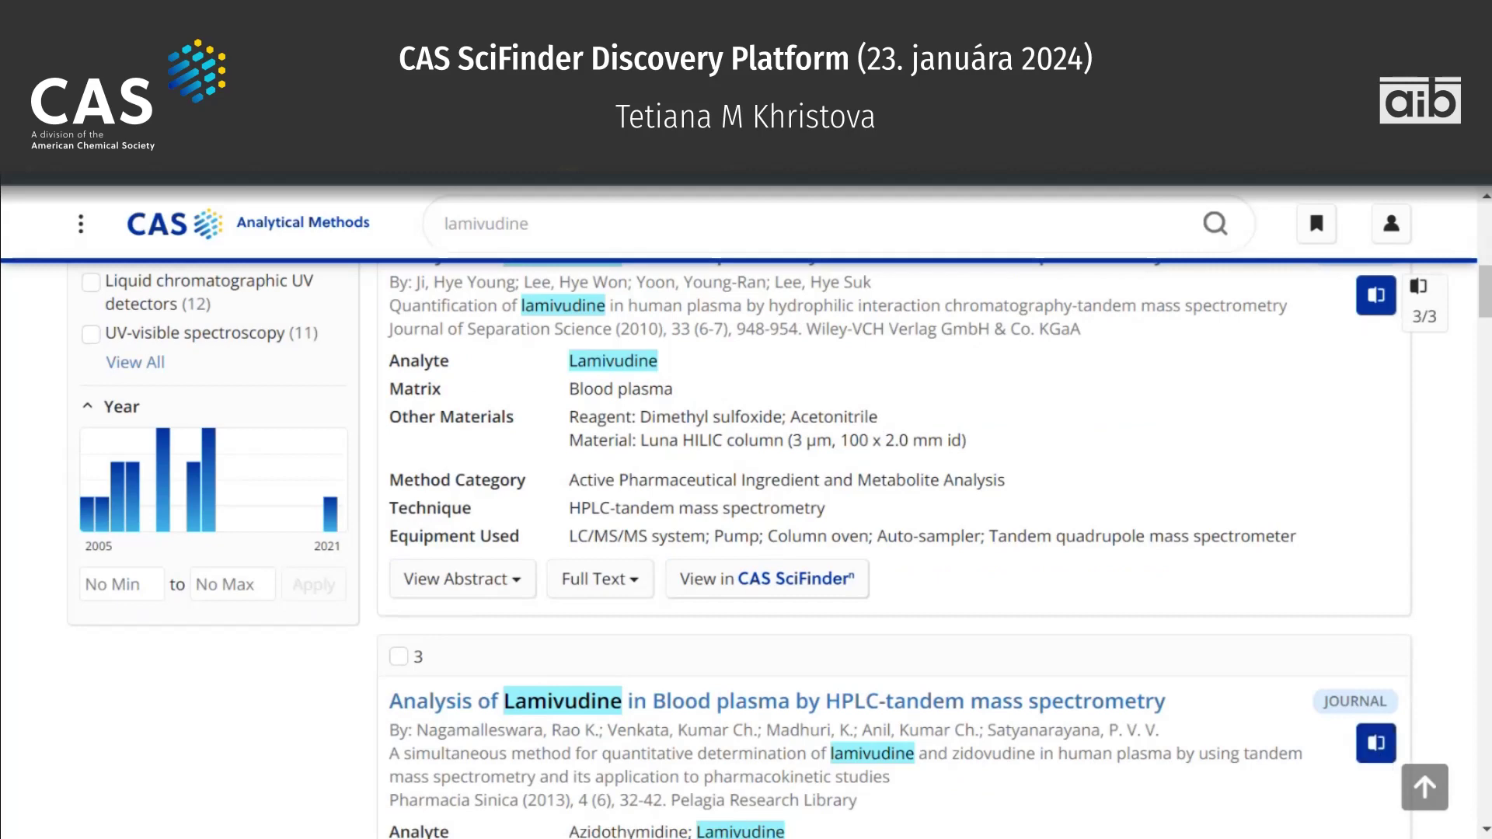
left_click(1419, 288)
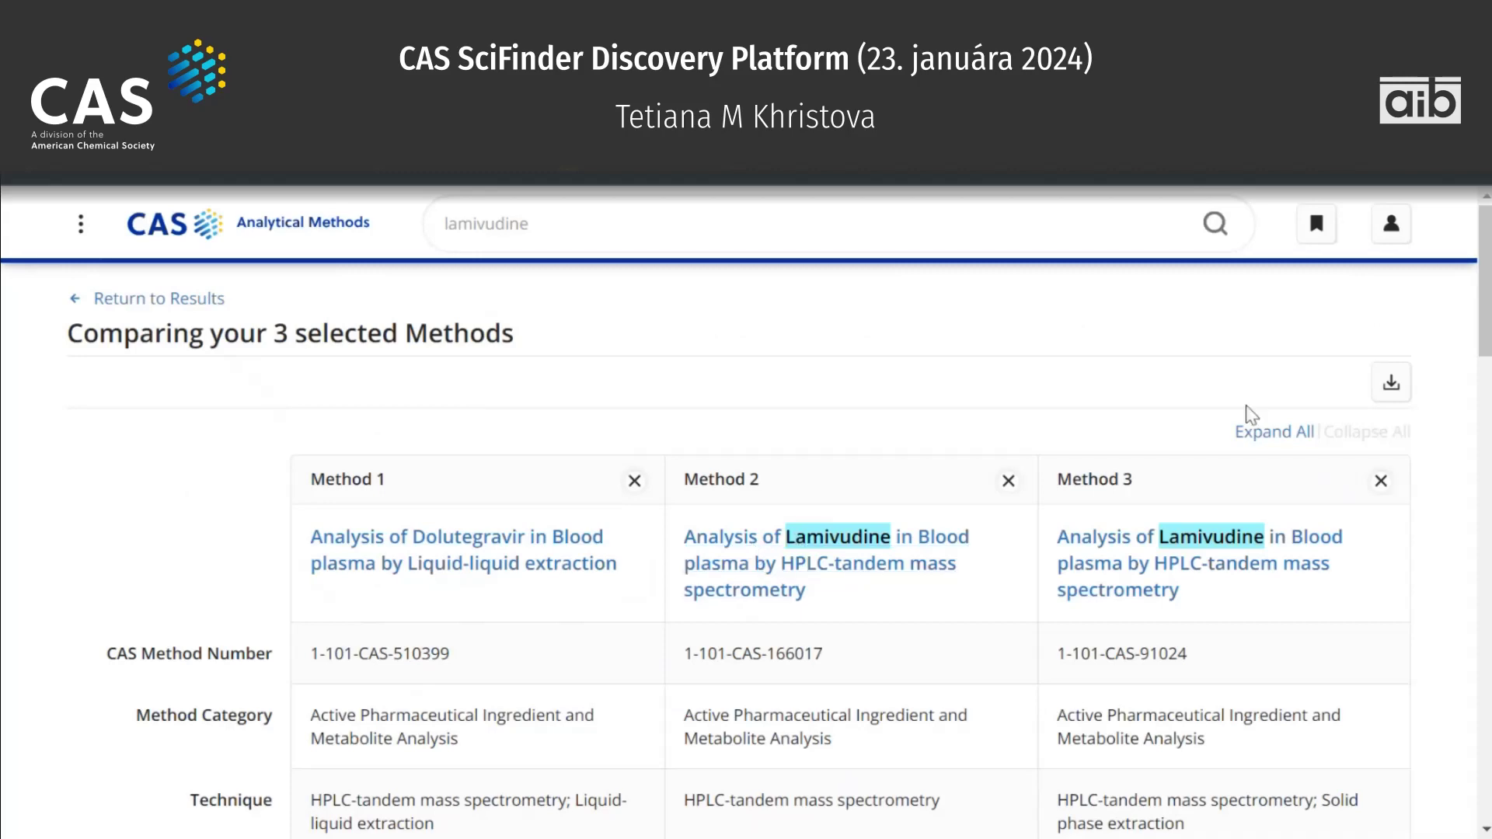
Expand all entries in the method comparison and examine materials, equipment, conditions, procedures, validation data and sources.
left_click(1270, 435)
scroll(1159, 706, "down", 1)
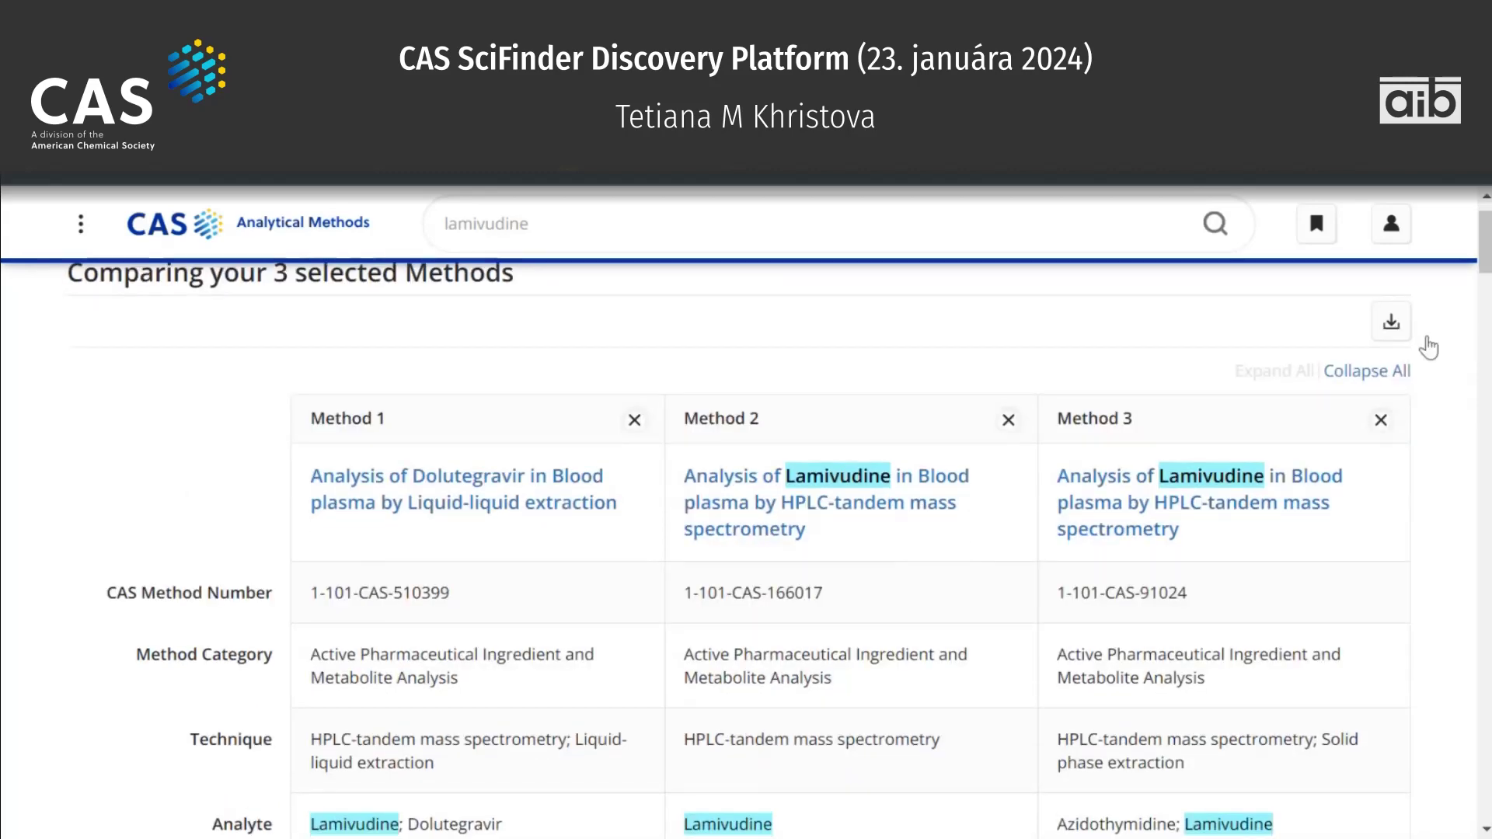
scroll(1412, 556, "down", 4)
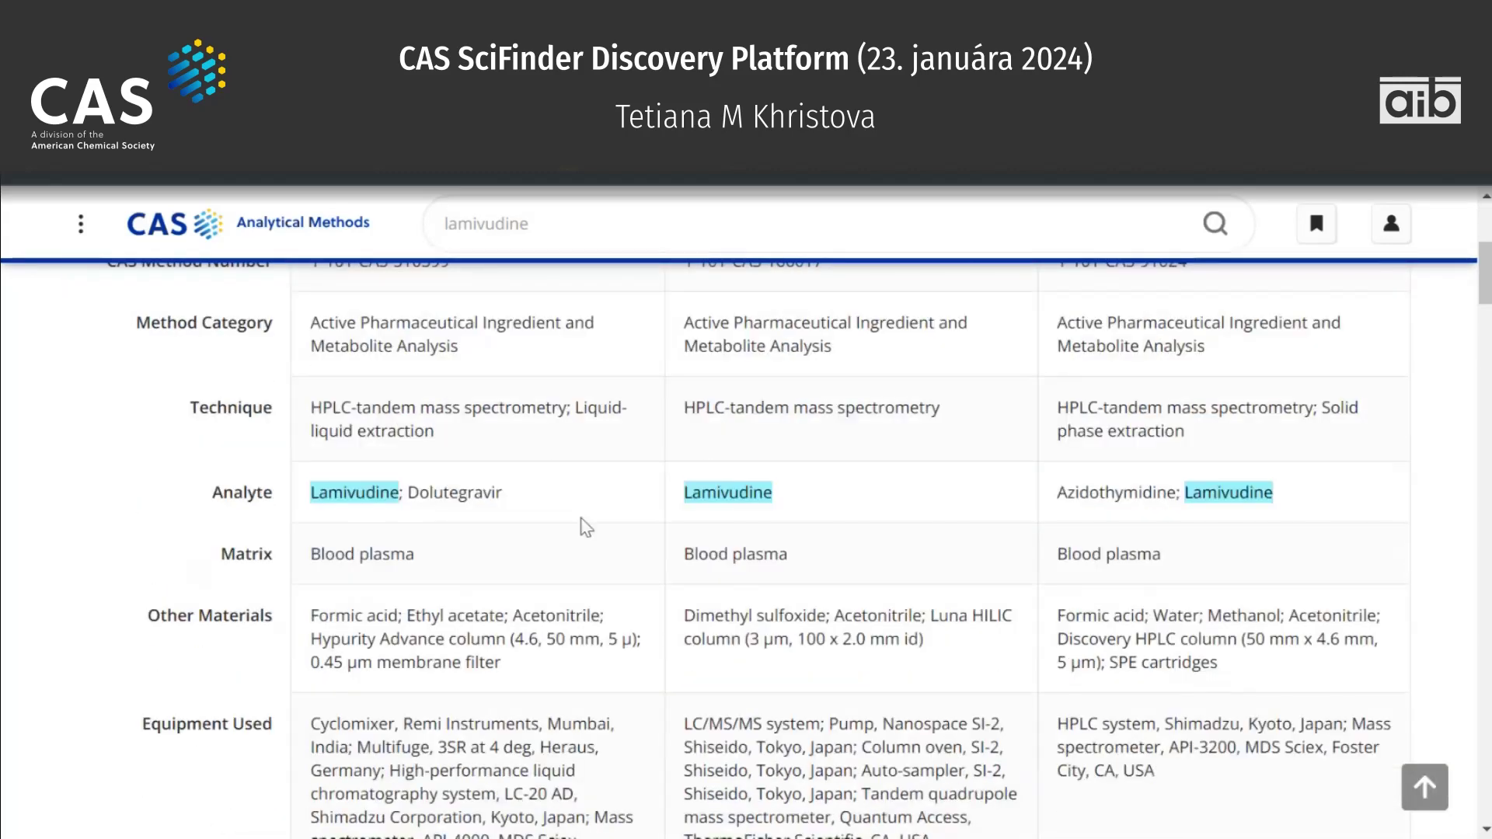
scroll(803, 604, "down", 2)
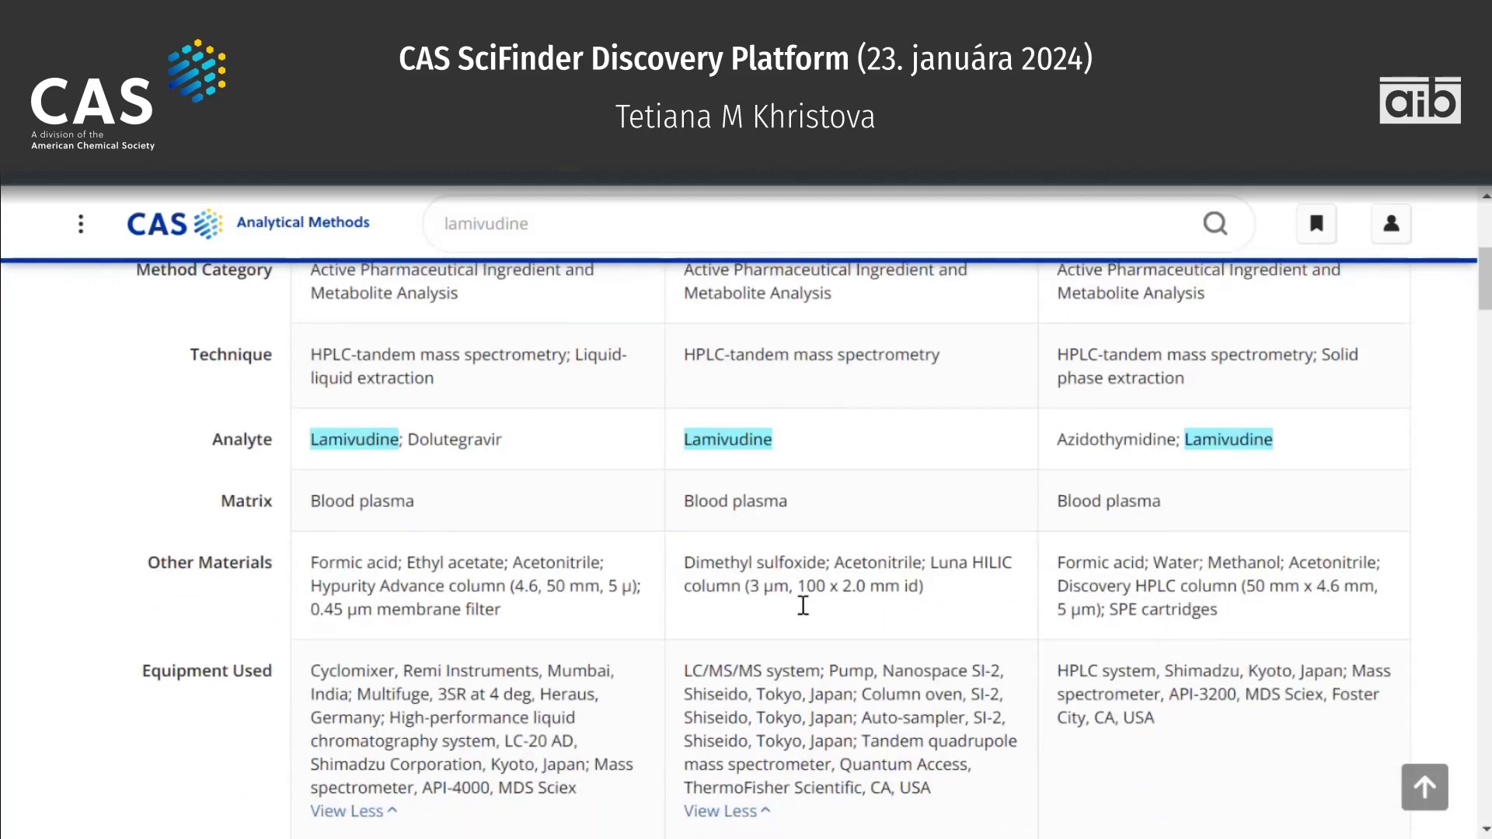
scroll(803, 610, "down", 6)
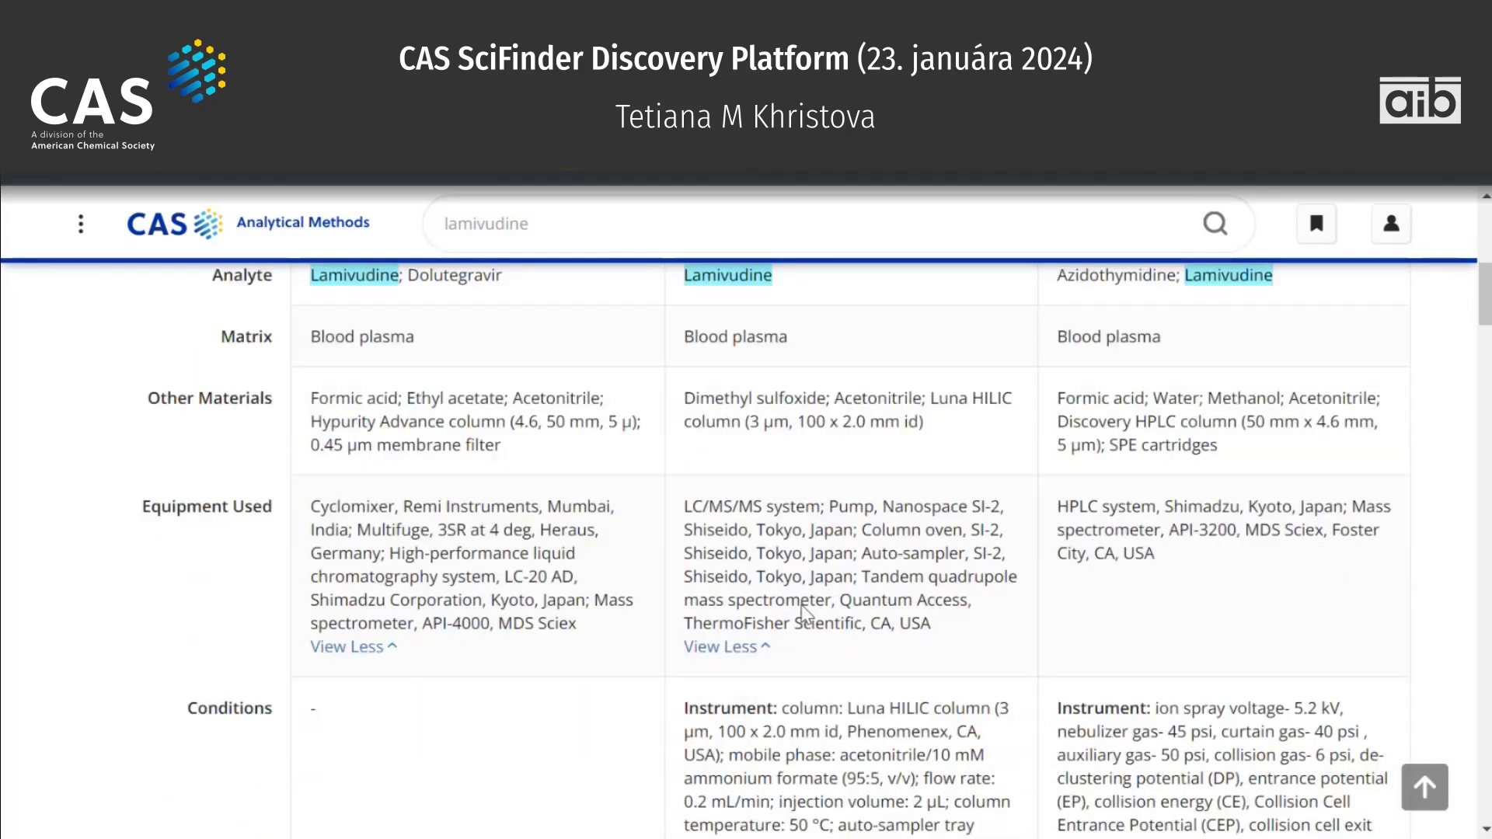
scroll(803, 604, "down", 20)
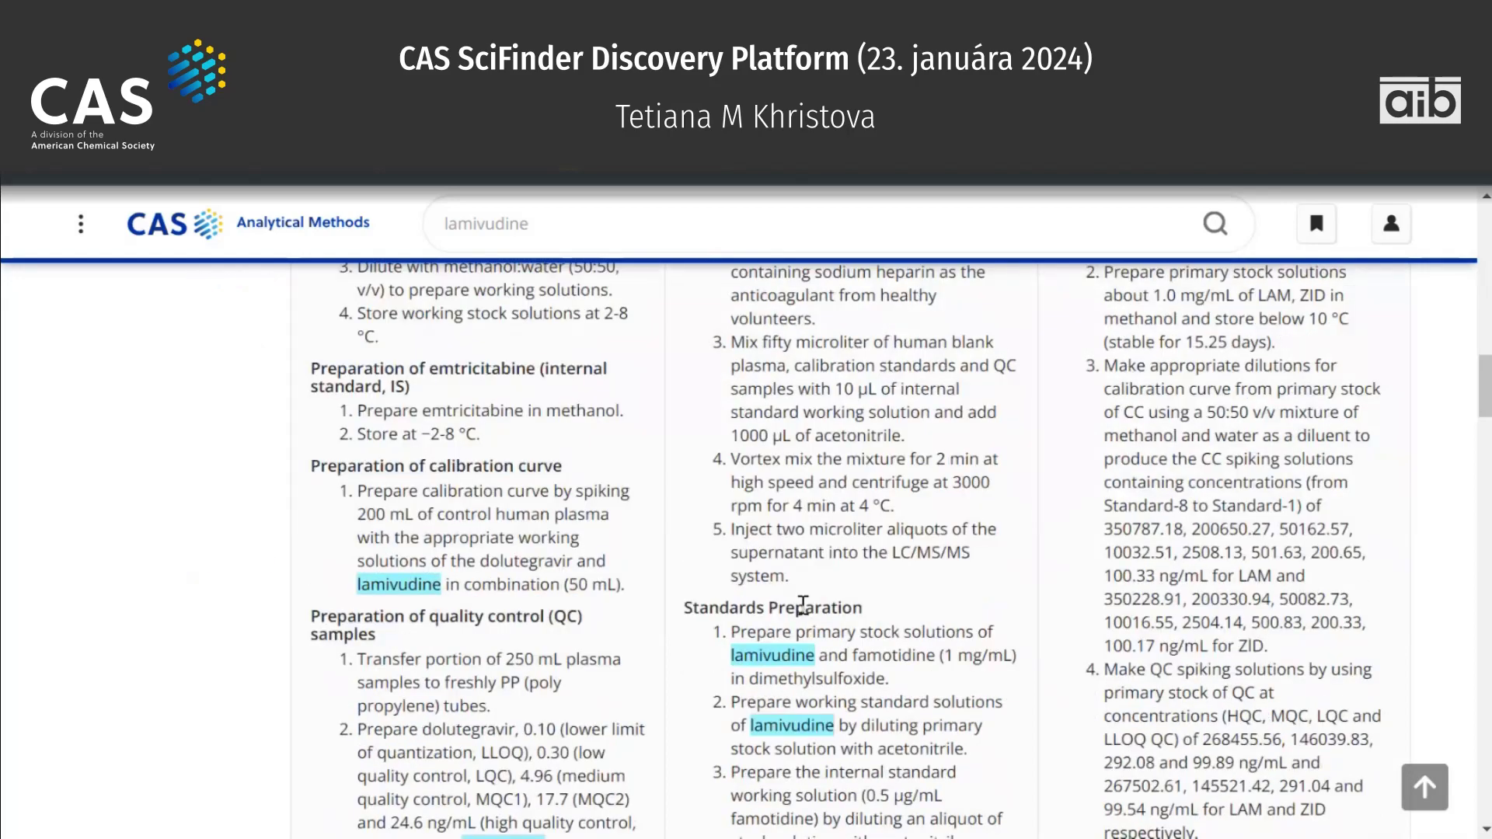
scroll(807, 615, "down", 10)
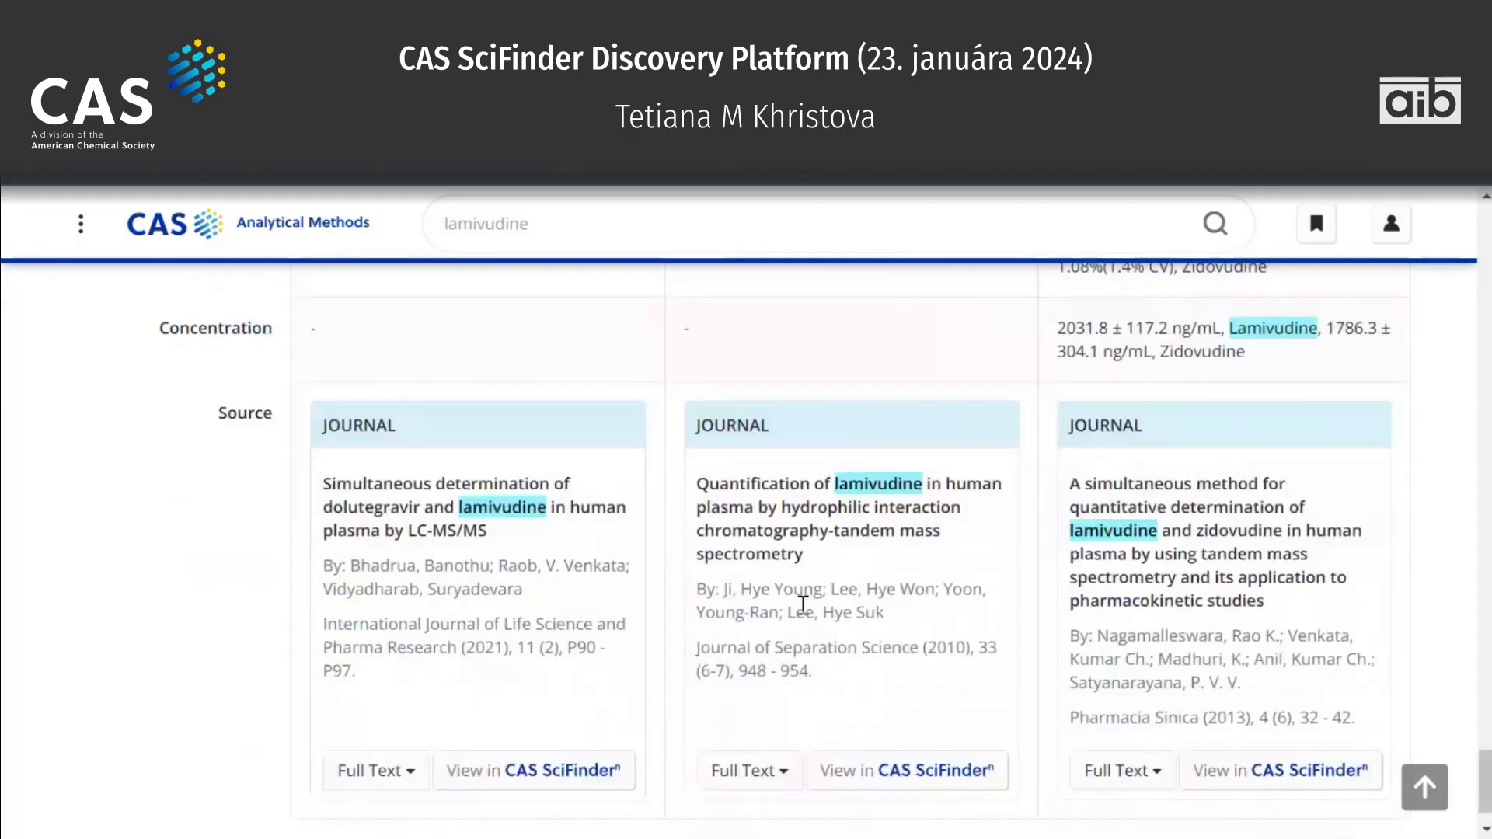
scroll(803, 606, "up", 20)
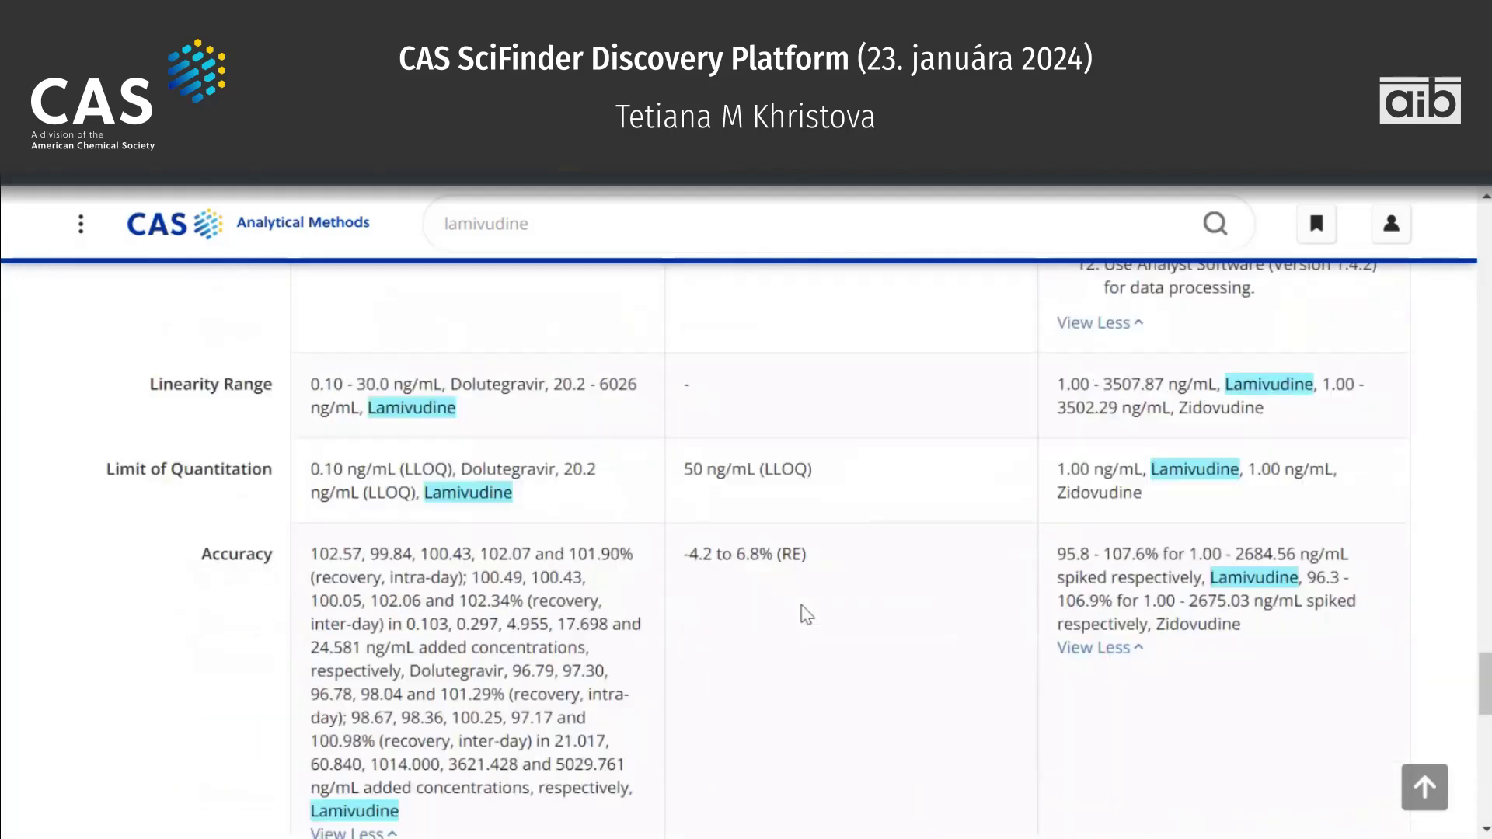
scroll(806, 614, "up", 20)
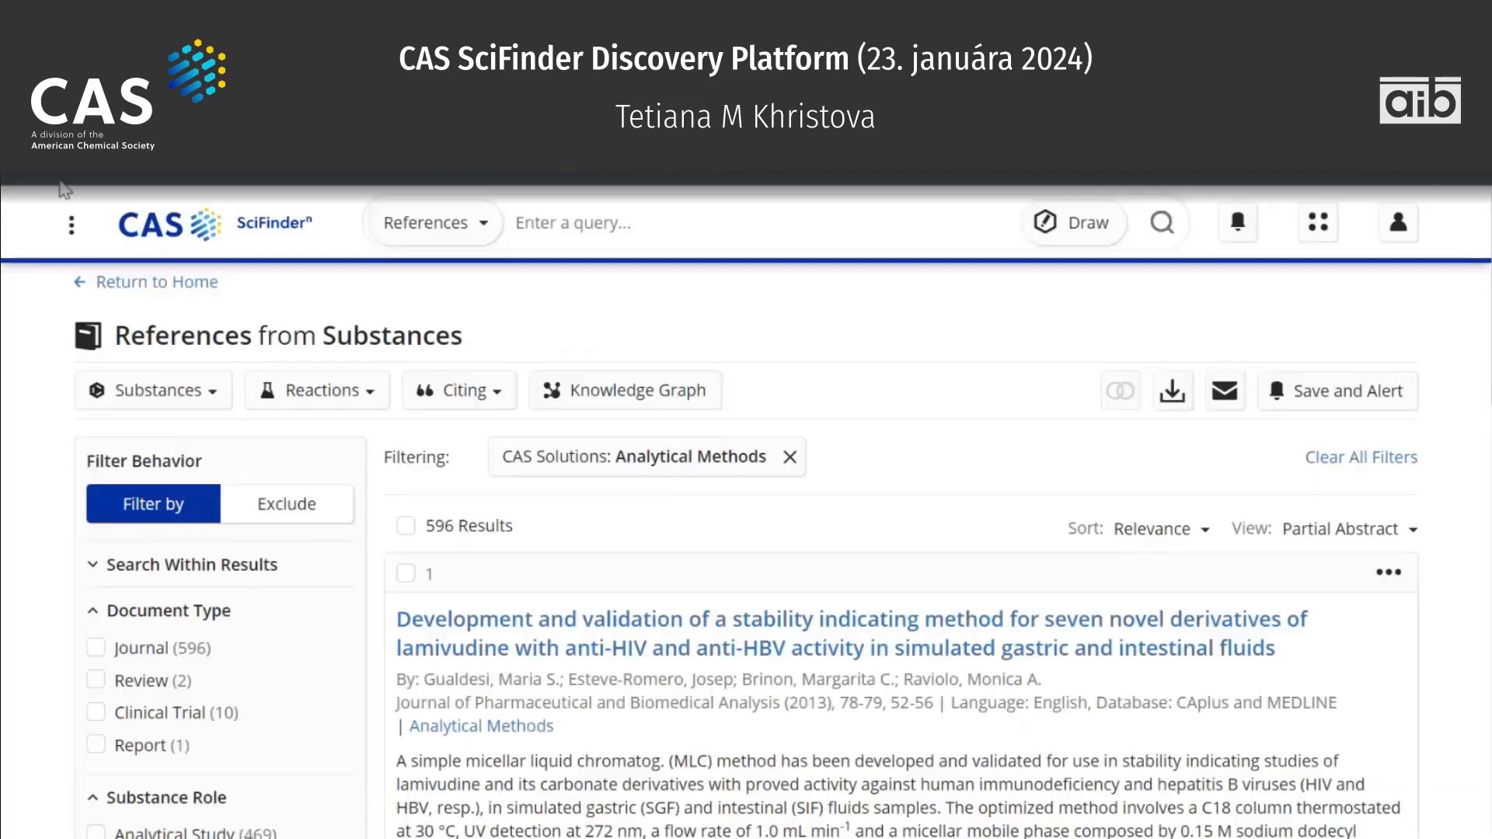
Switch to the CAS SciFinder references from substances and remove the Analytical Methods filter.
scroll(892, 359, "down", 5)
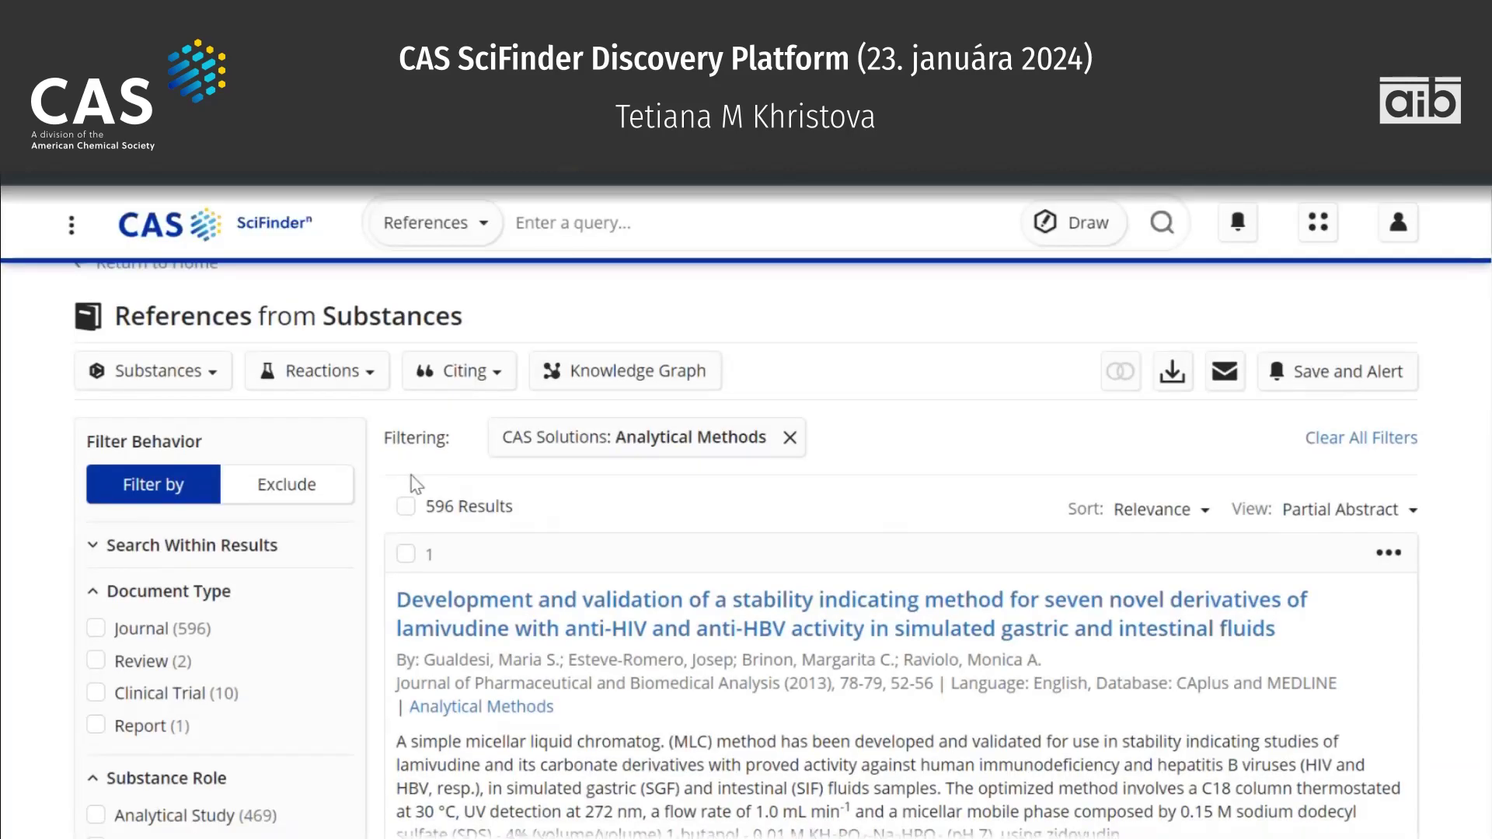
scroll(894, 361, "down", 4)
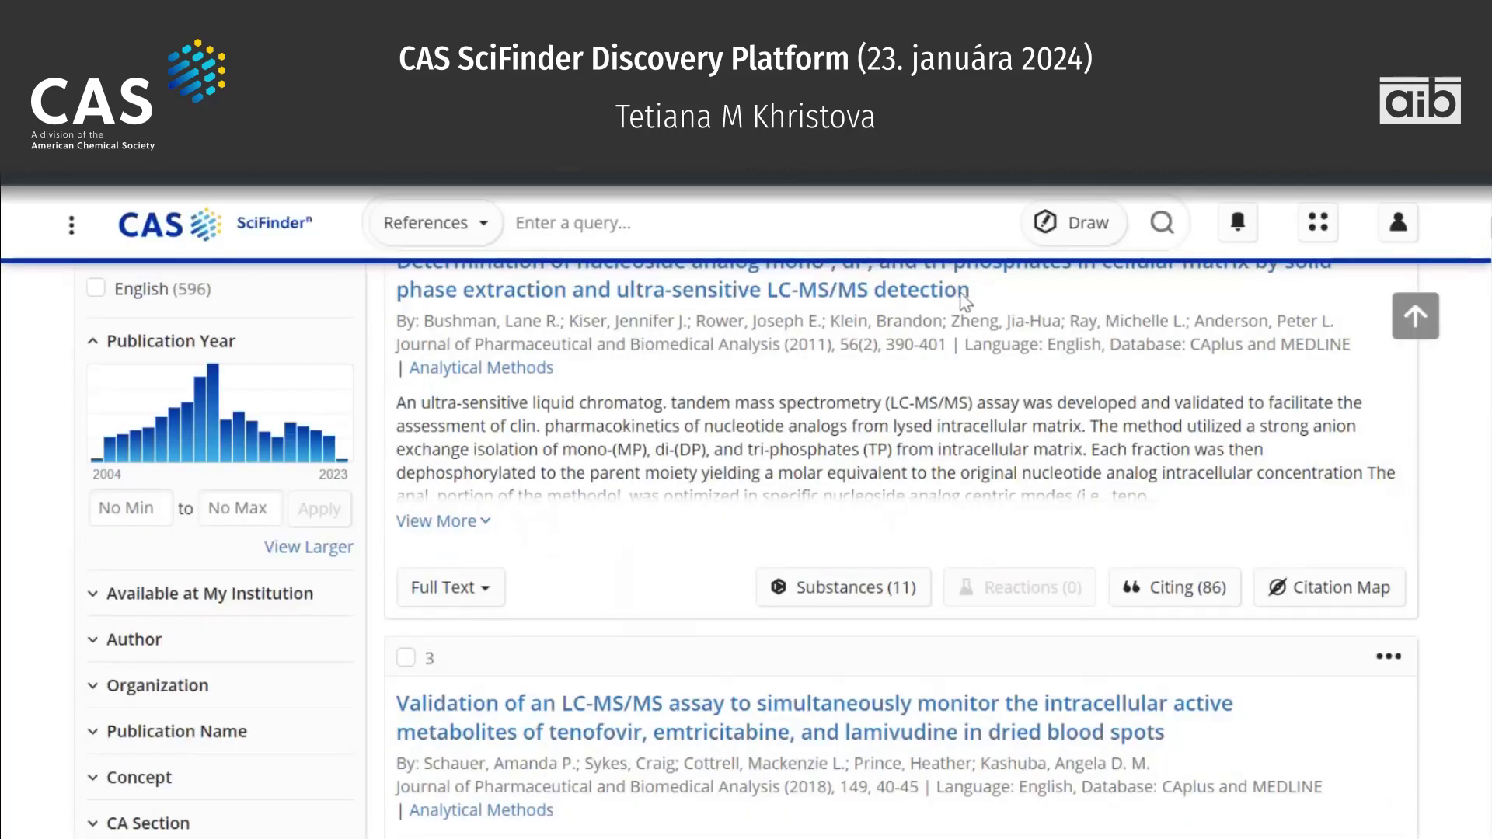
left_click(1415, 316)
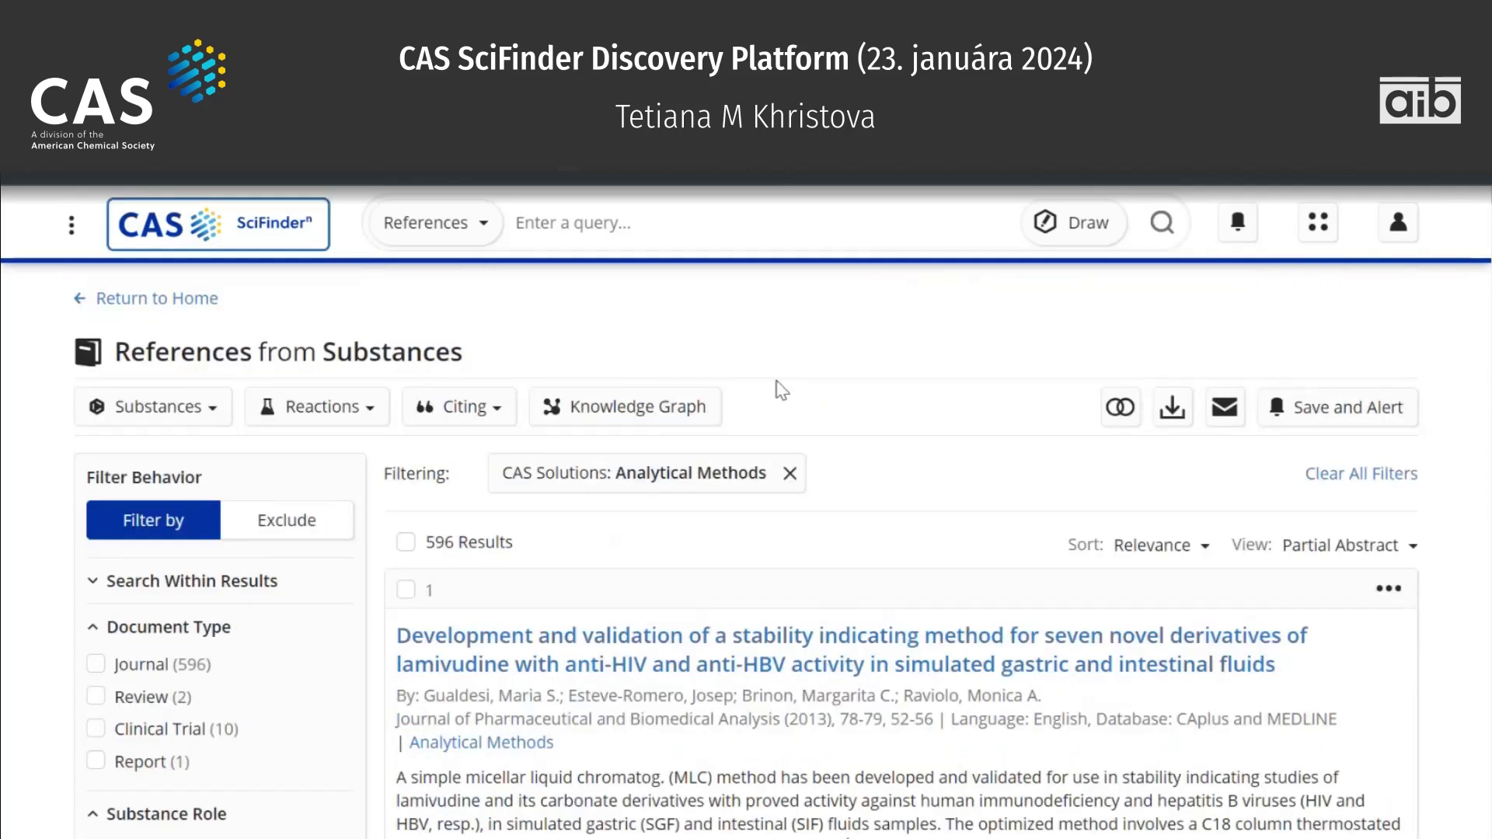
left_click(789, 473)
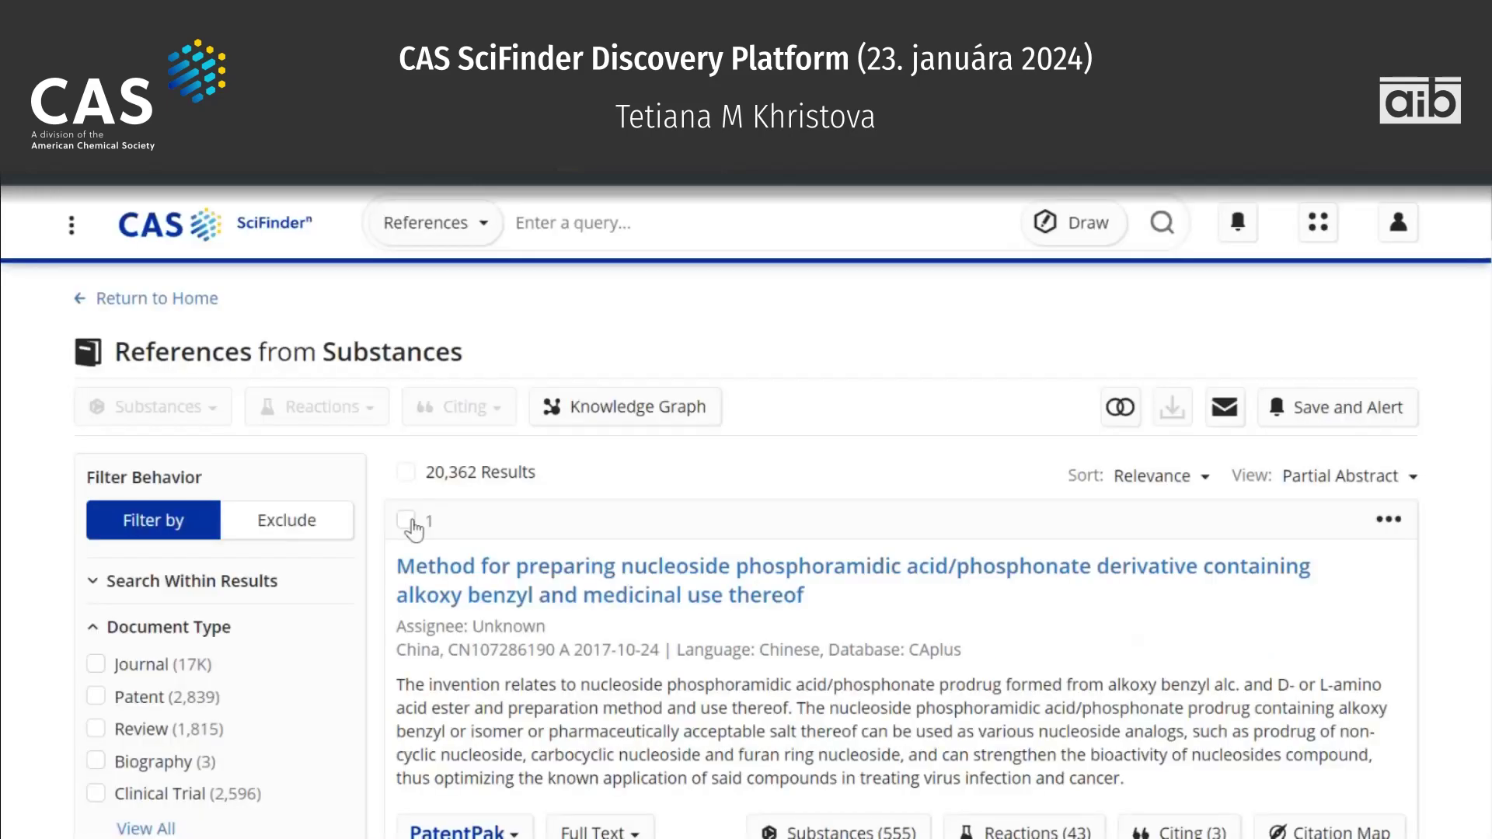
Filter the references by the CAS solution Formulus.
scroll(20, 621, "down", 15)
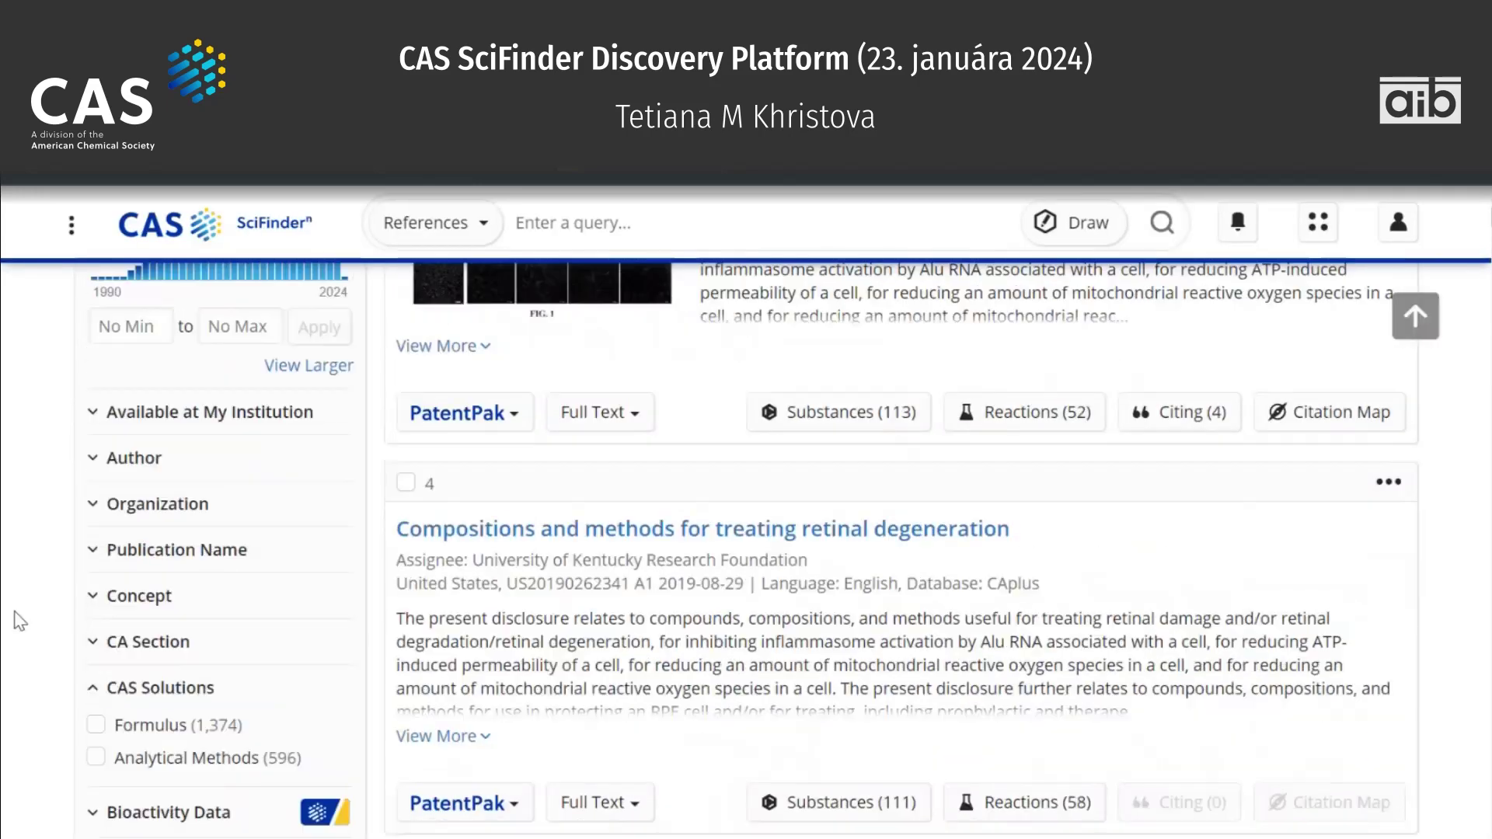
scroll(19, 622, "up", 5)
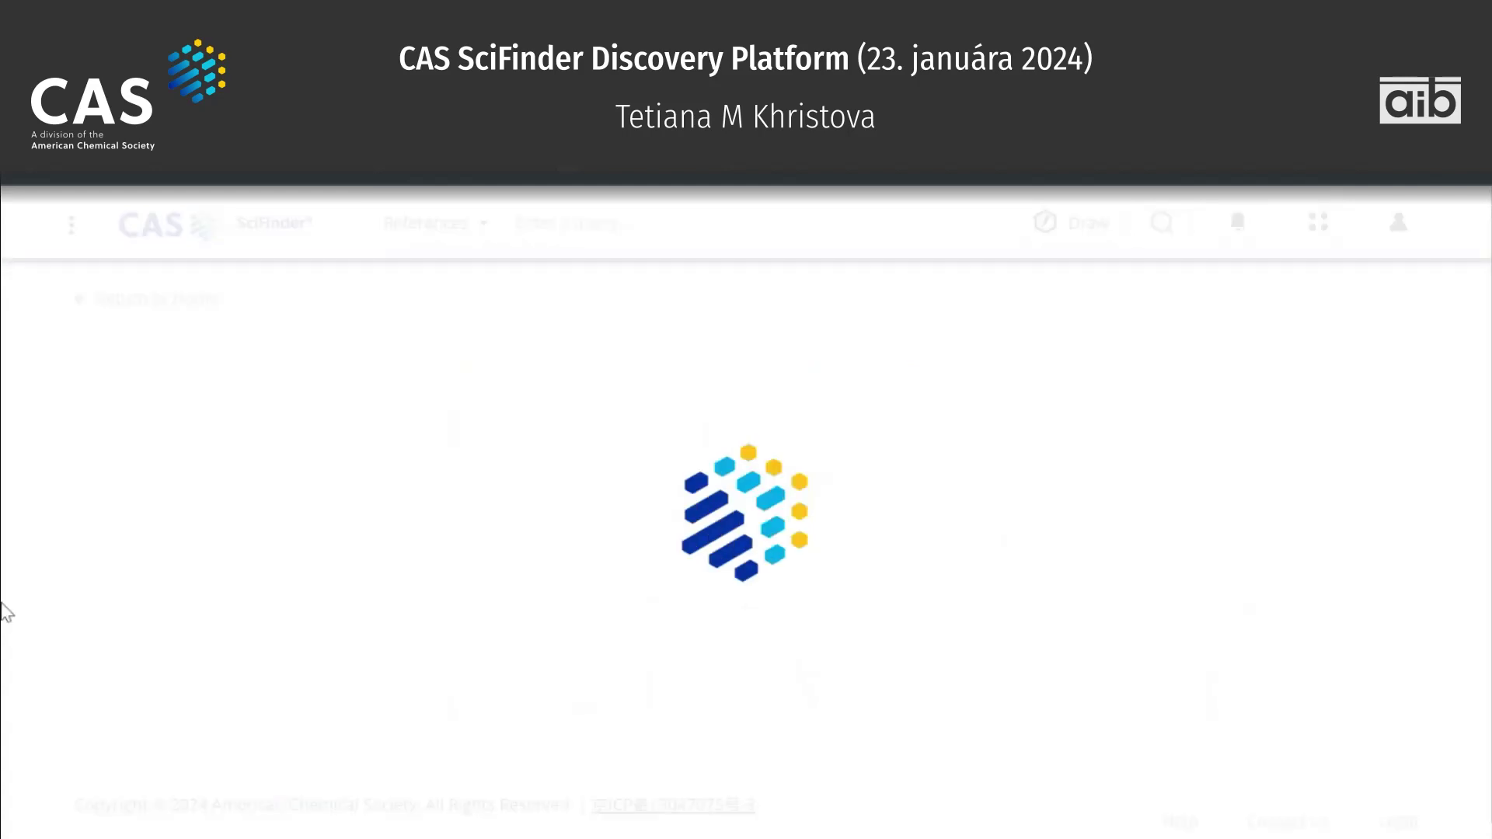
scroll(6, 614, "down", 4)
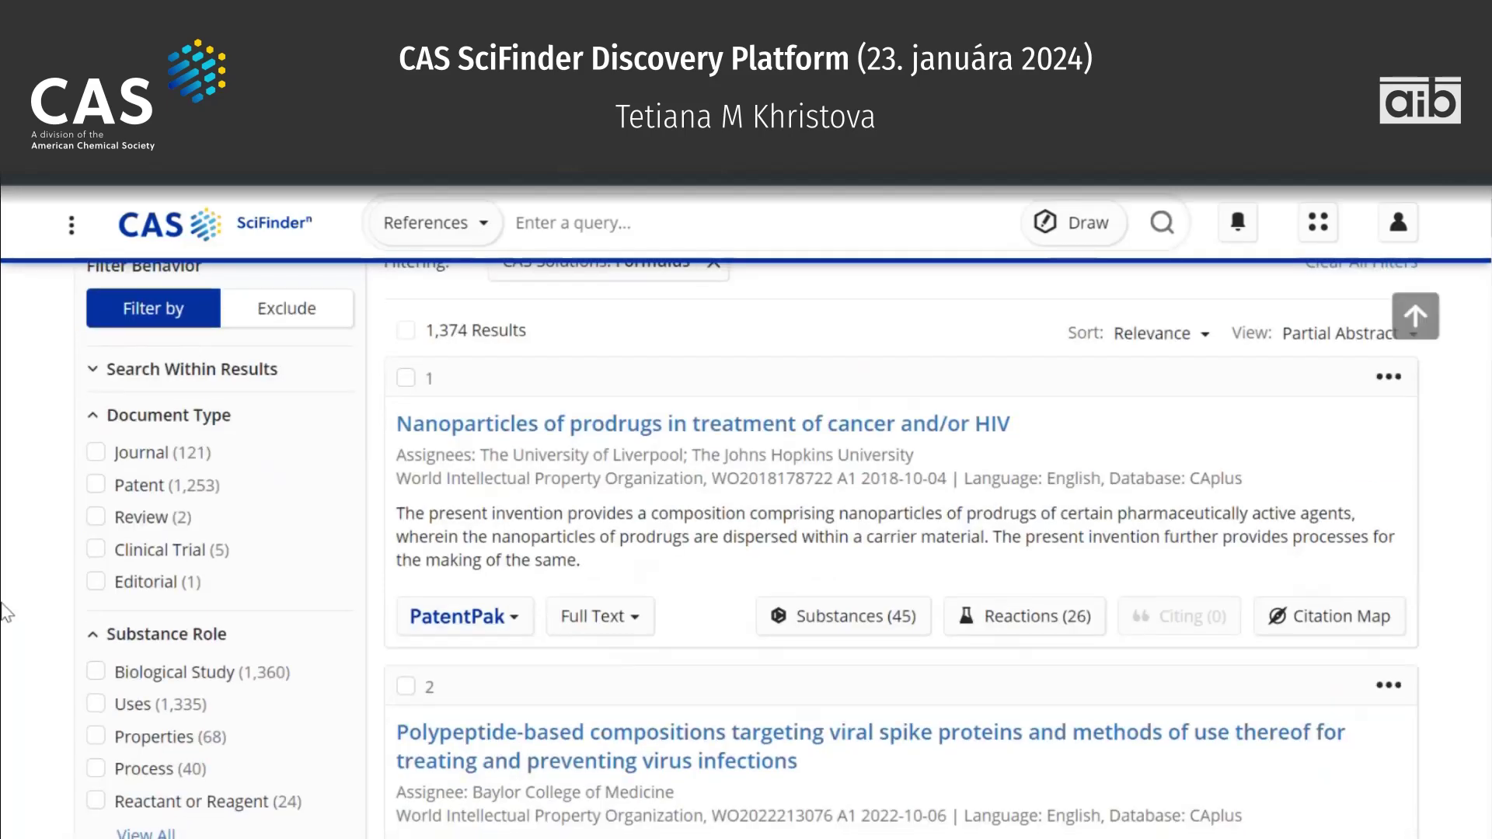
Open the record of the second reference, on polypeptide-based compositions targeting viral spike proteins, in a separate browser tab.
scroll(6, 614, "down", 3)
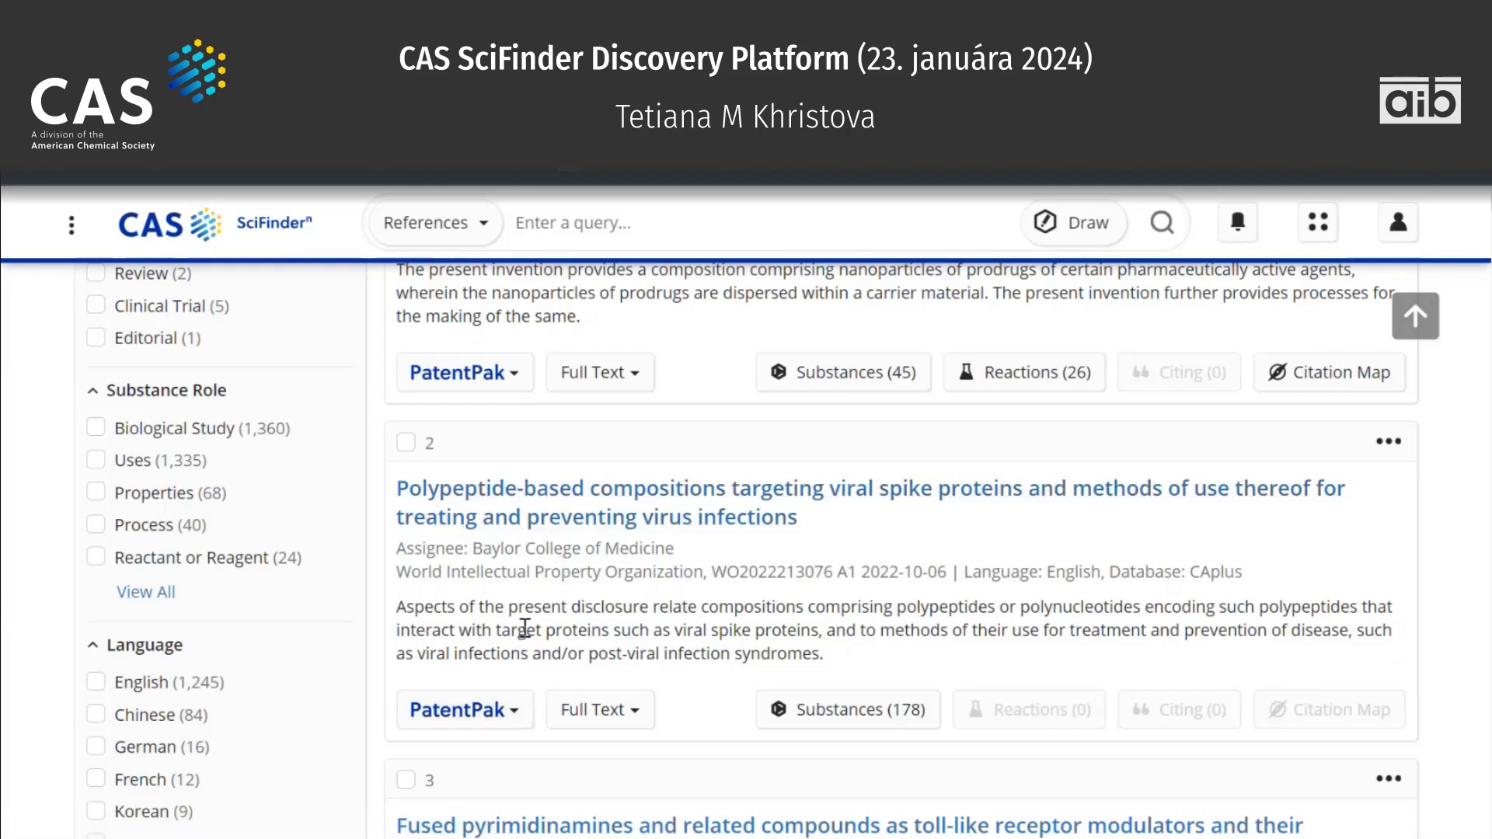
right_click(588, 519)
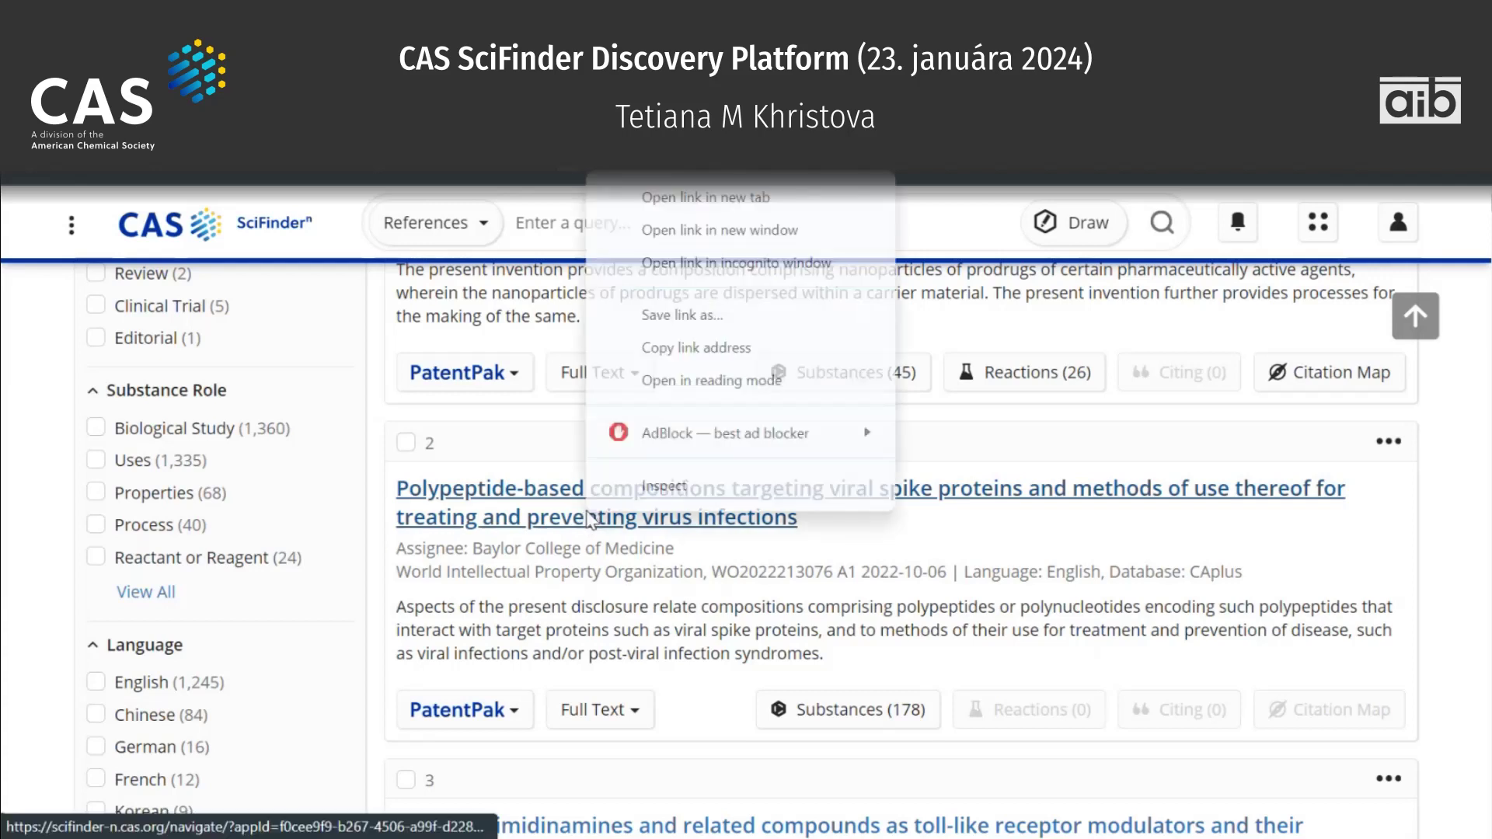
left_click(781, 196)
left_click(680, 506)
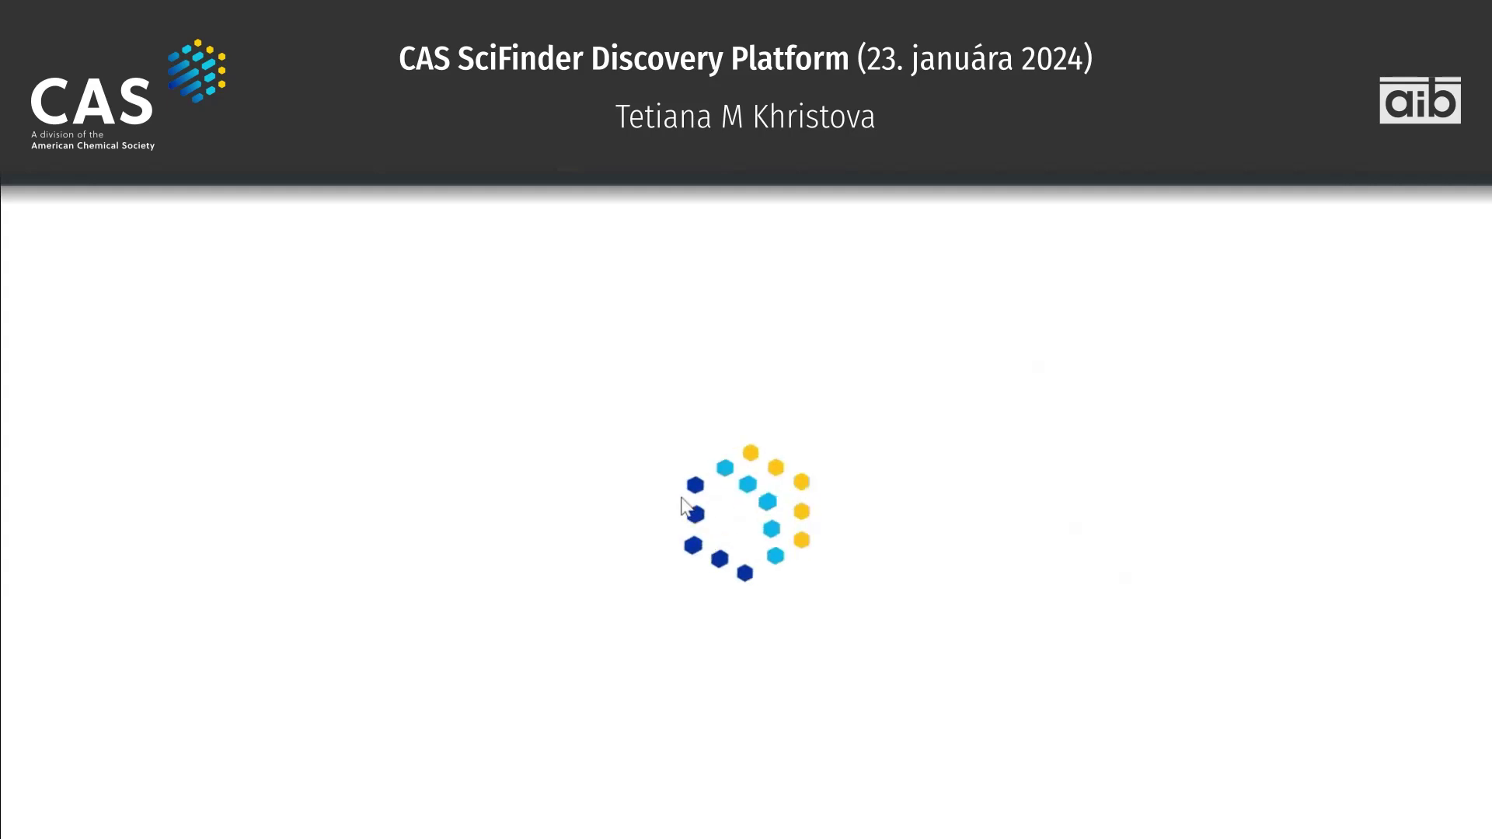
Expand the Substances section of the patent record to browse its structures, and expand the Formulations section.
scroll(681, 497, "down", 15)
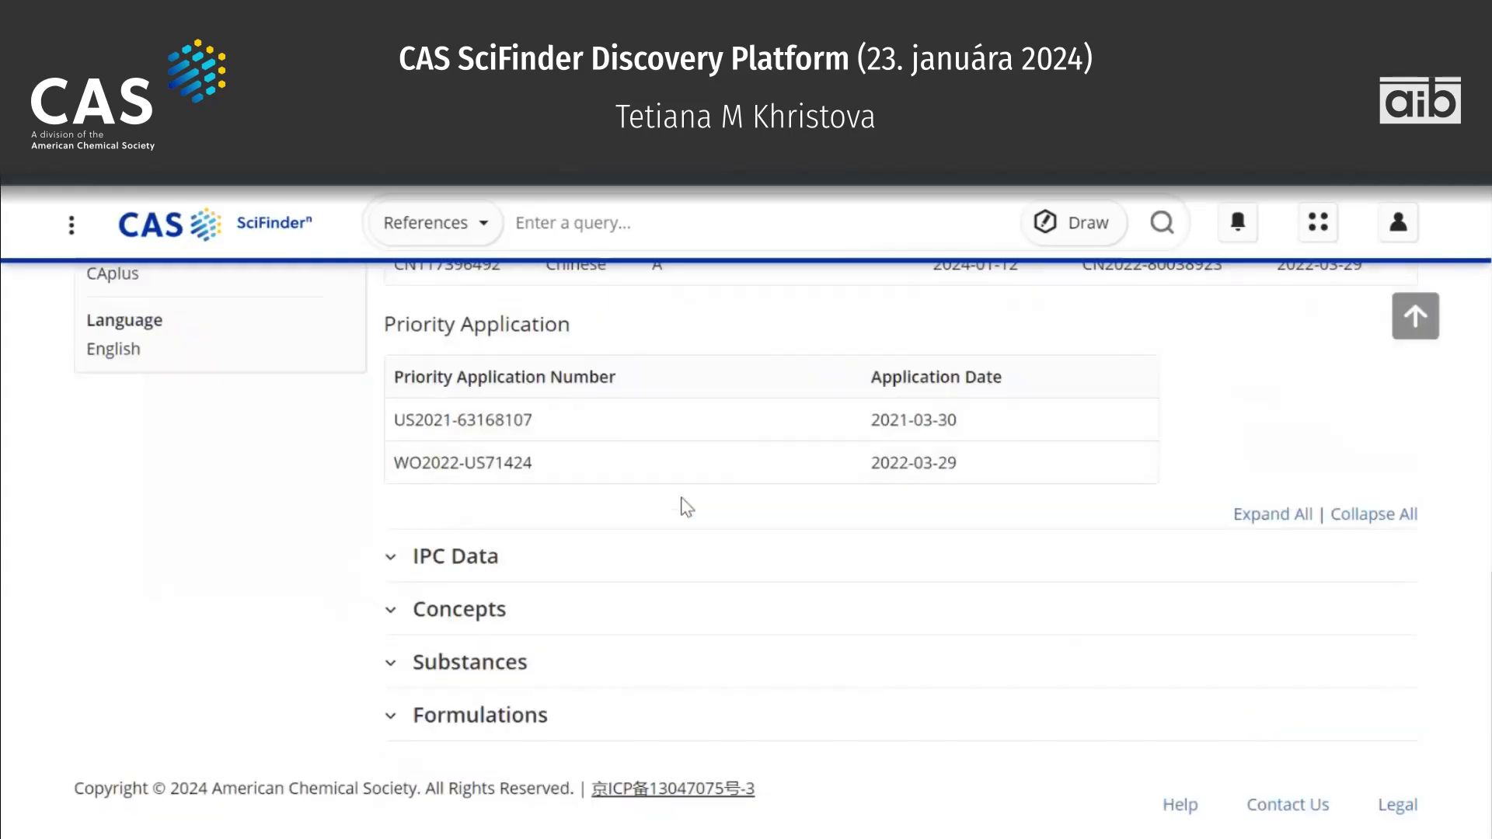
left_click(573, 668)
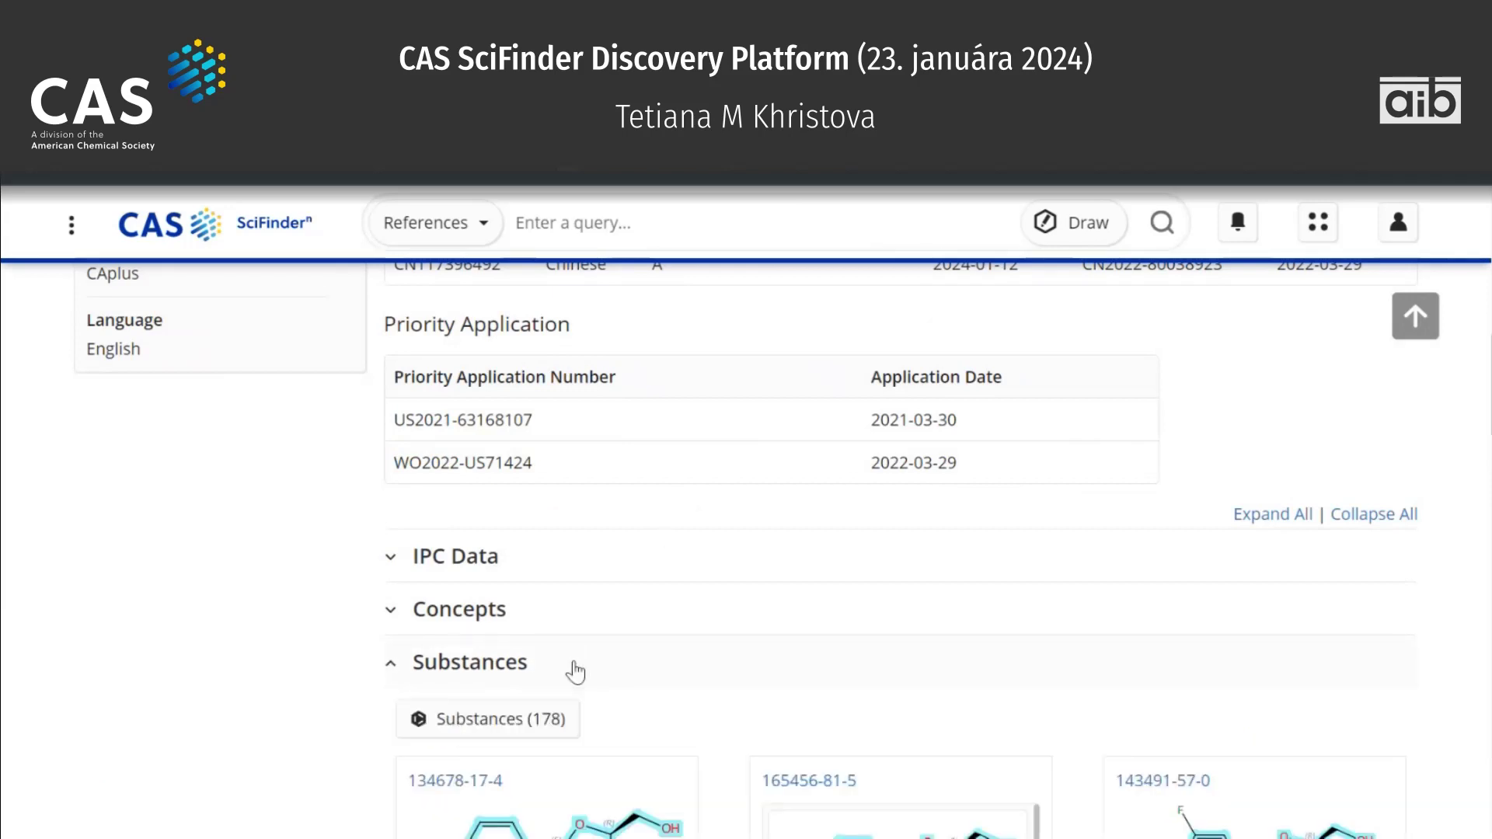
scroll(574, 670, "down", 8)
scroll(575, 672, "down", 15)
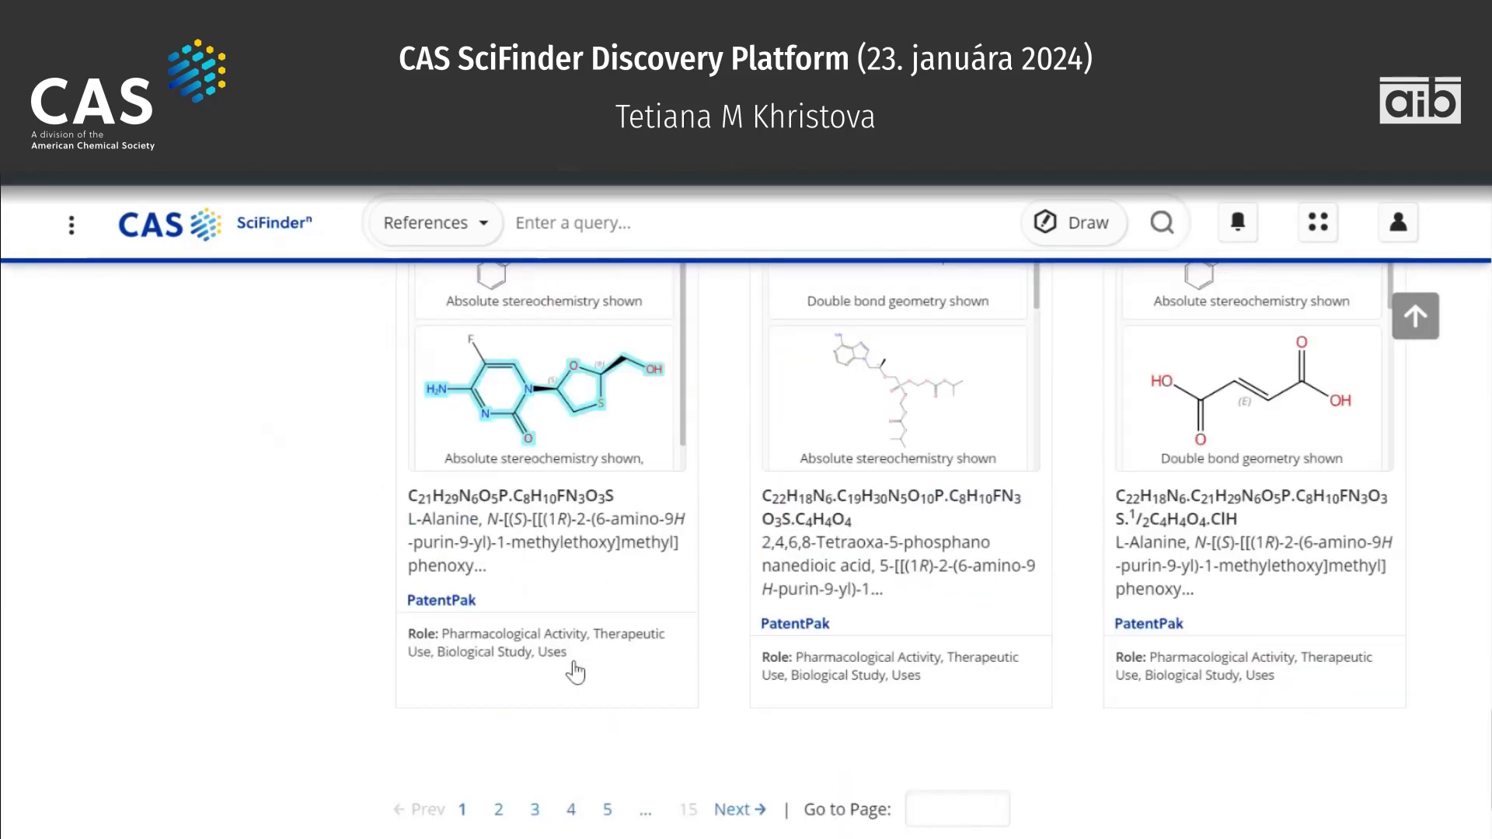
left_click(465, 742)
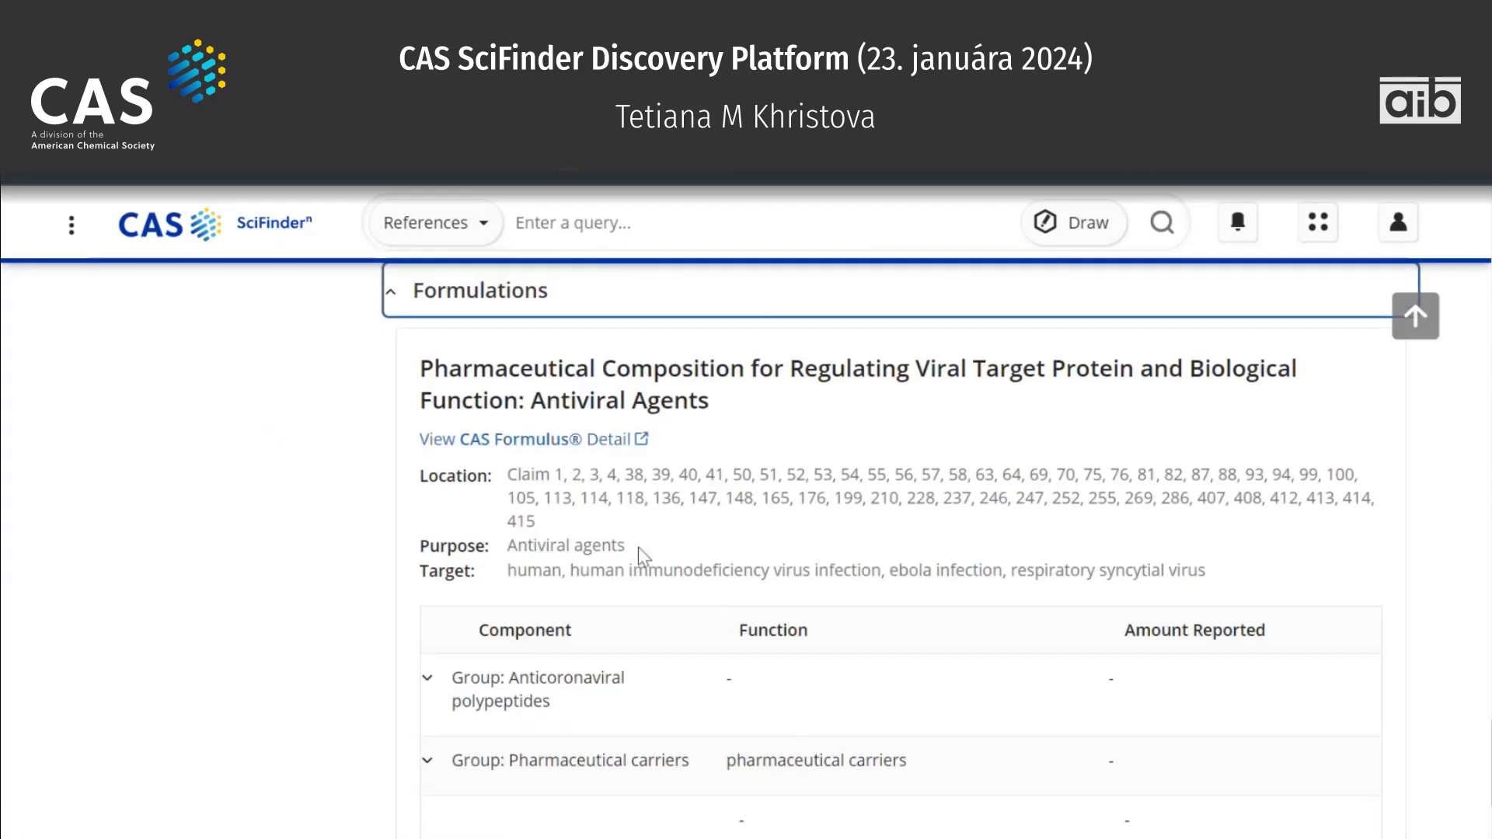
Open the CAS Formulus detail of the patent's antiviral pharmaceutical composition for regulating viral target protein.
scroll(637, 552, "down", 3)
scroll(638, 558, "up", 4)
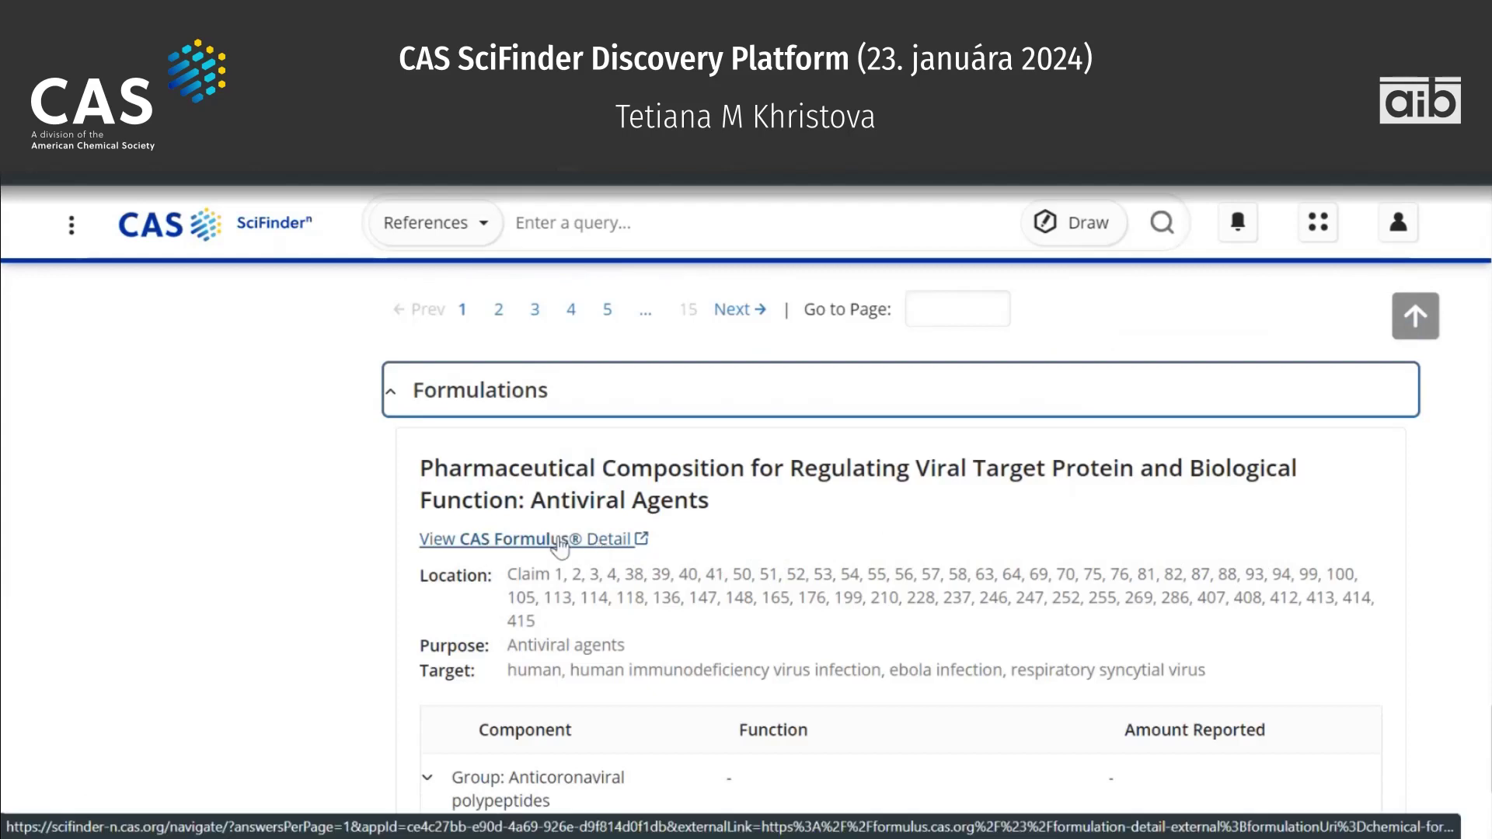
left_click(556, 536)
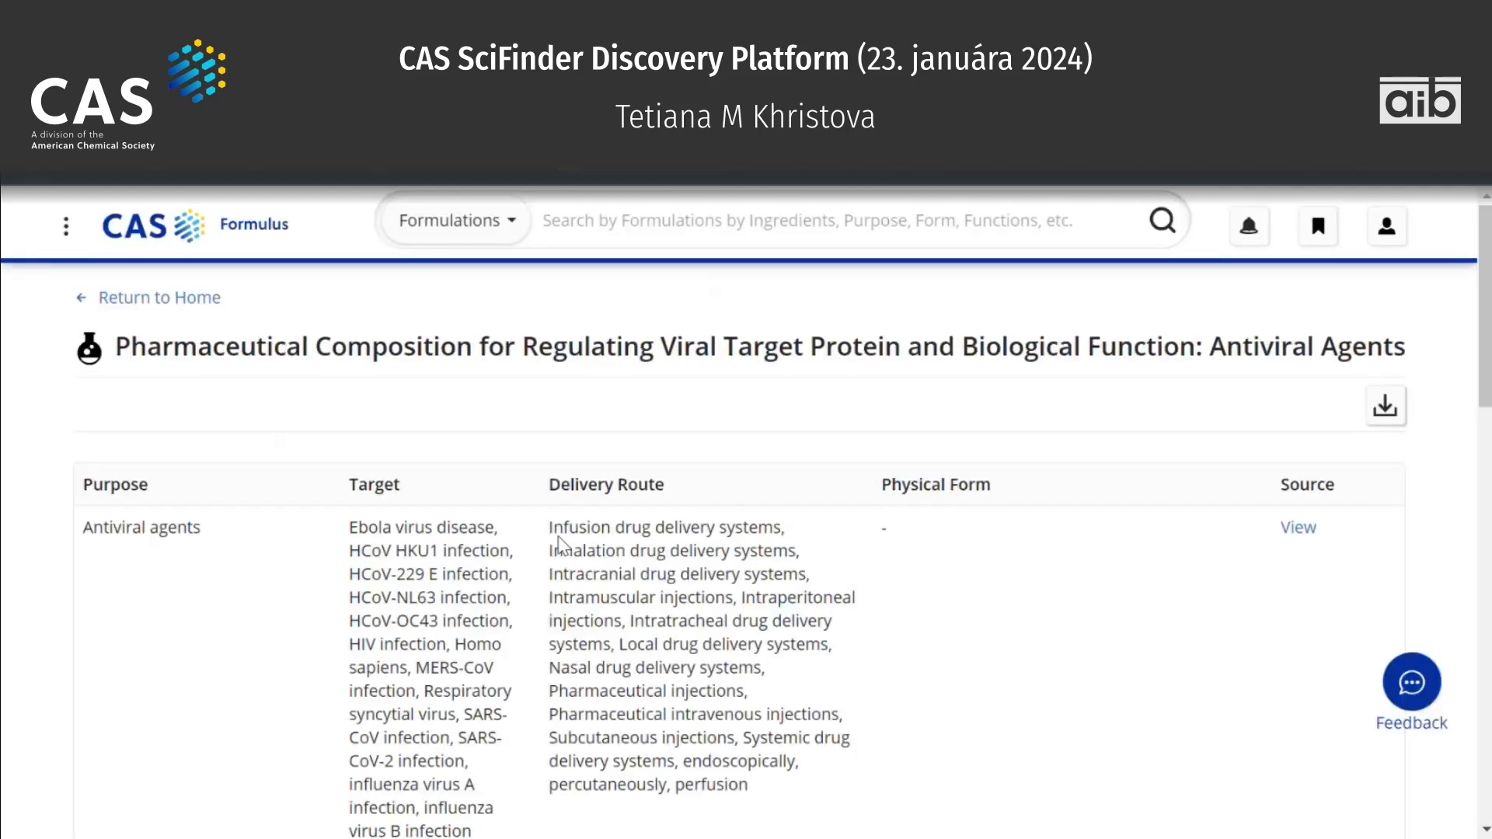
Expand all ingredient groups of the formulation and review its ingredients, similar formulations, effective dose and source patent.
scroll(557, 544, "down", 2)
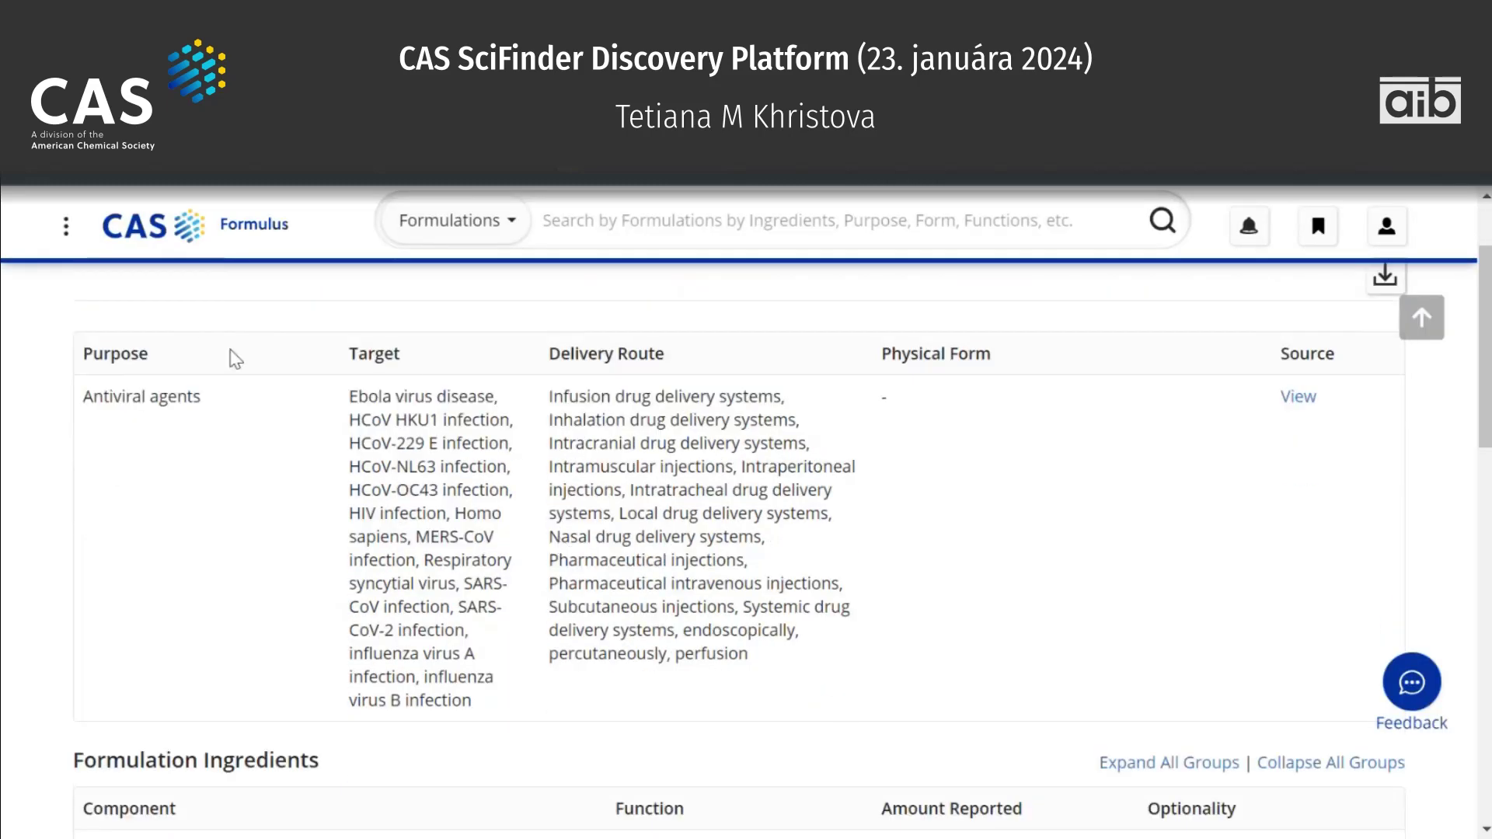
scroll(618, 389, "down", 2)
scroll(699, 384, "down", 3)
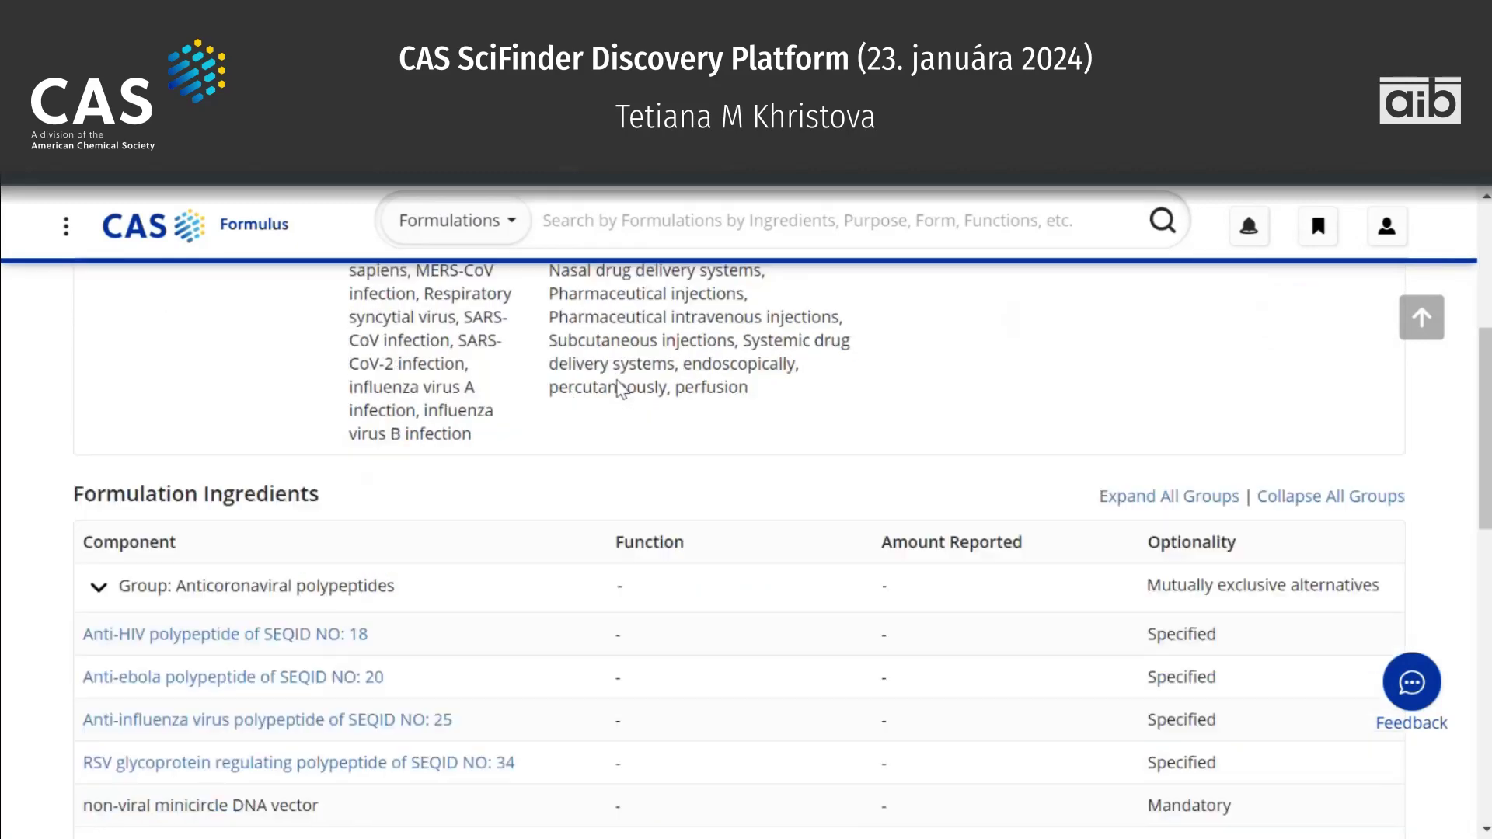
scroll(854, 380, "down", 3)
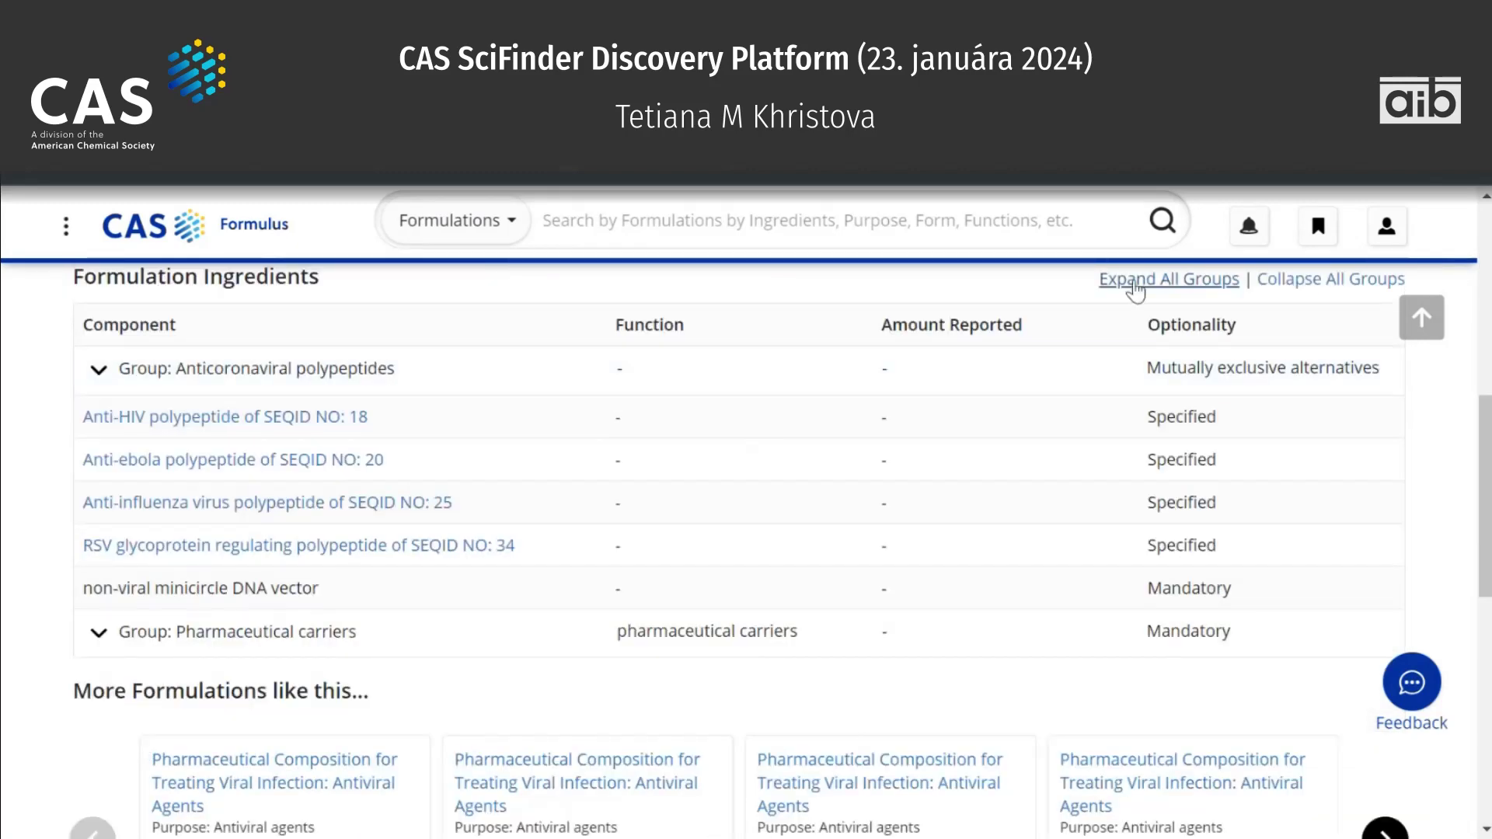
left_click(1134, 285)
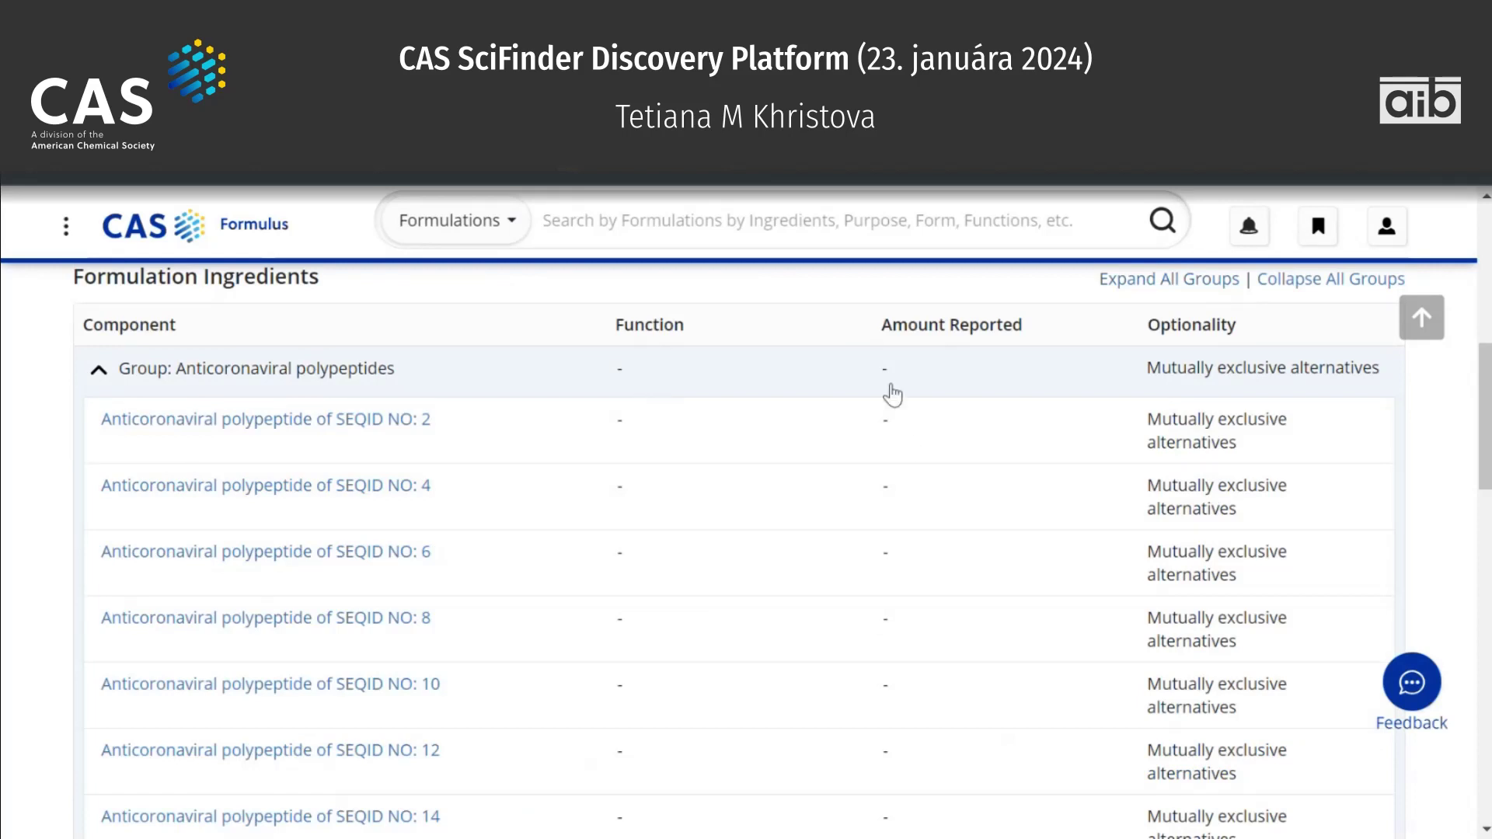
scroll(911, 506, "down", 1)
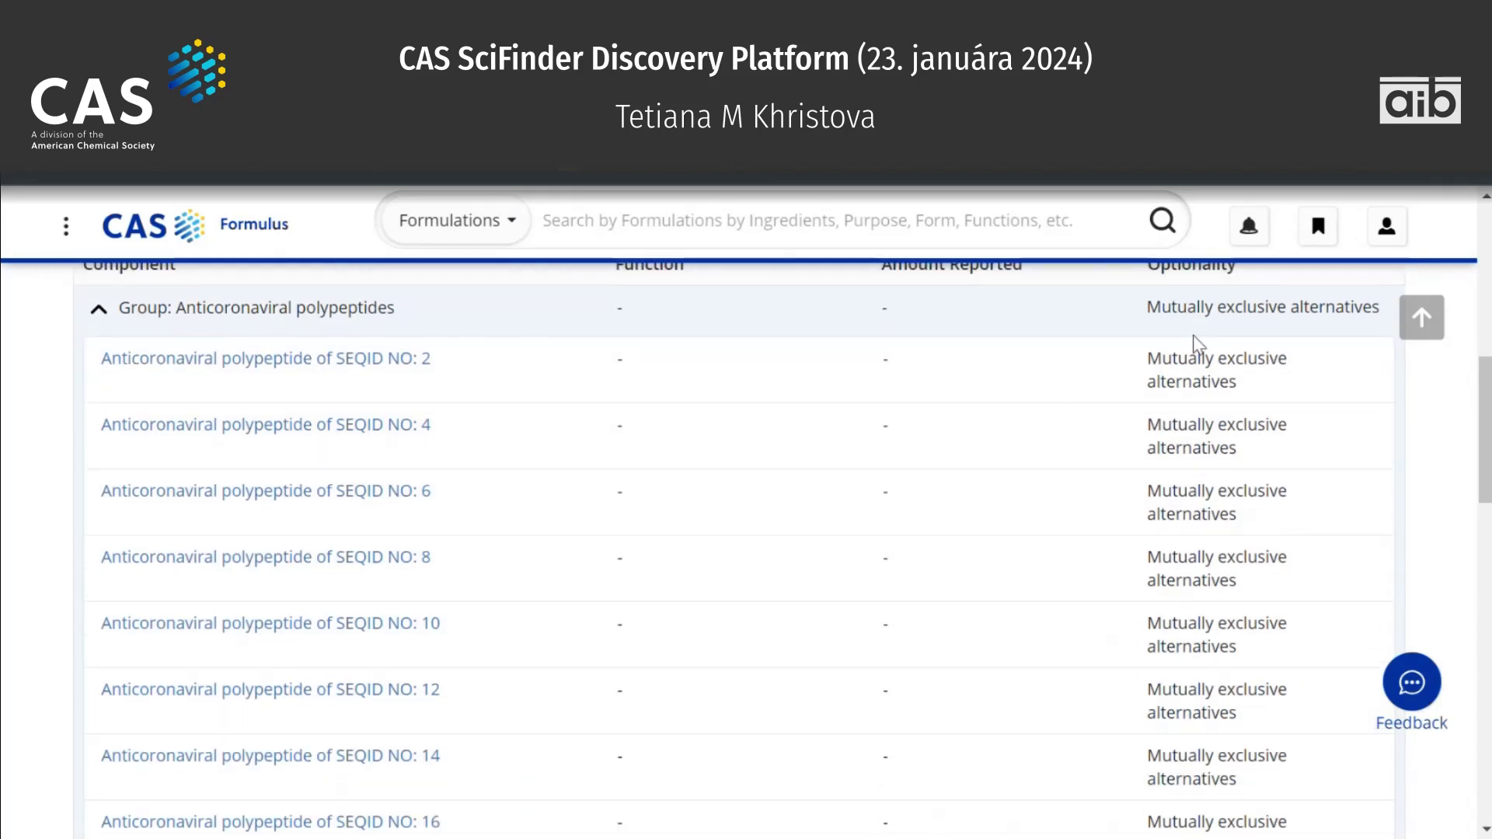
scroll(1199, 344, "down", 5)
scroll(1199, 345, "down", 4)
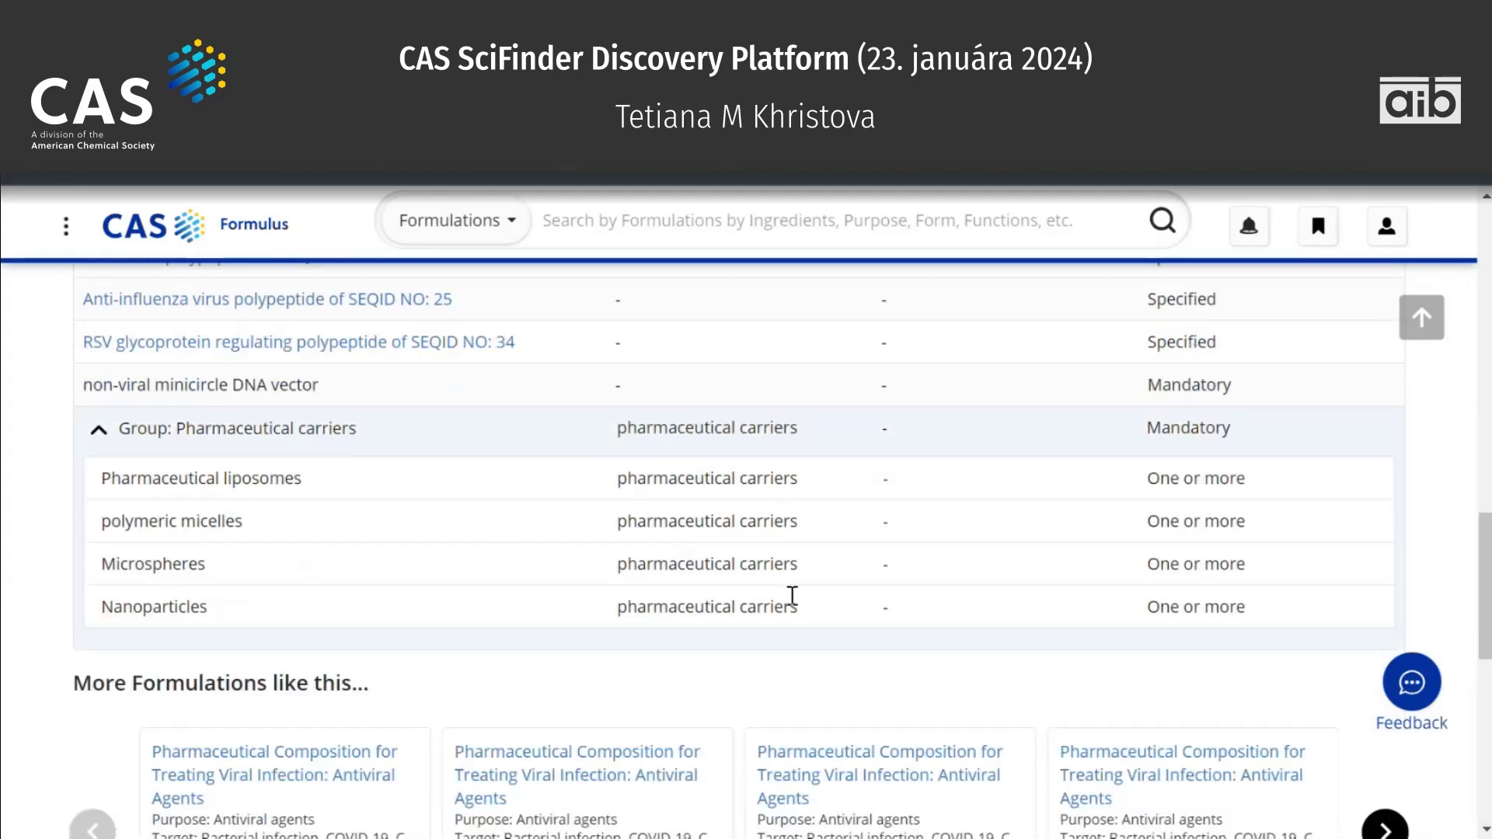
scroll(792, 596, "down", 3)
scroll(792, 596, "down", 6)
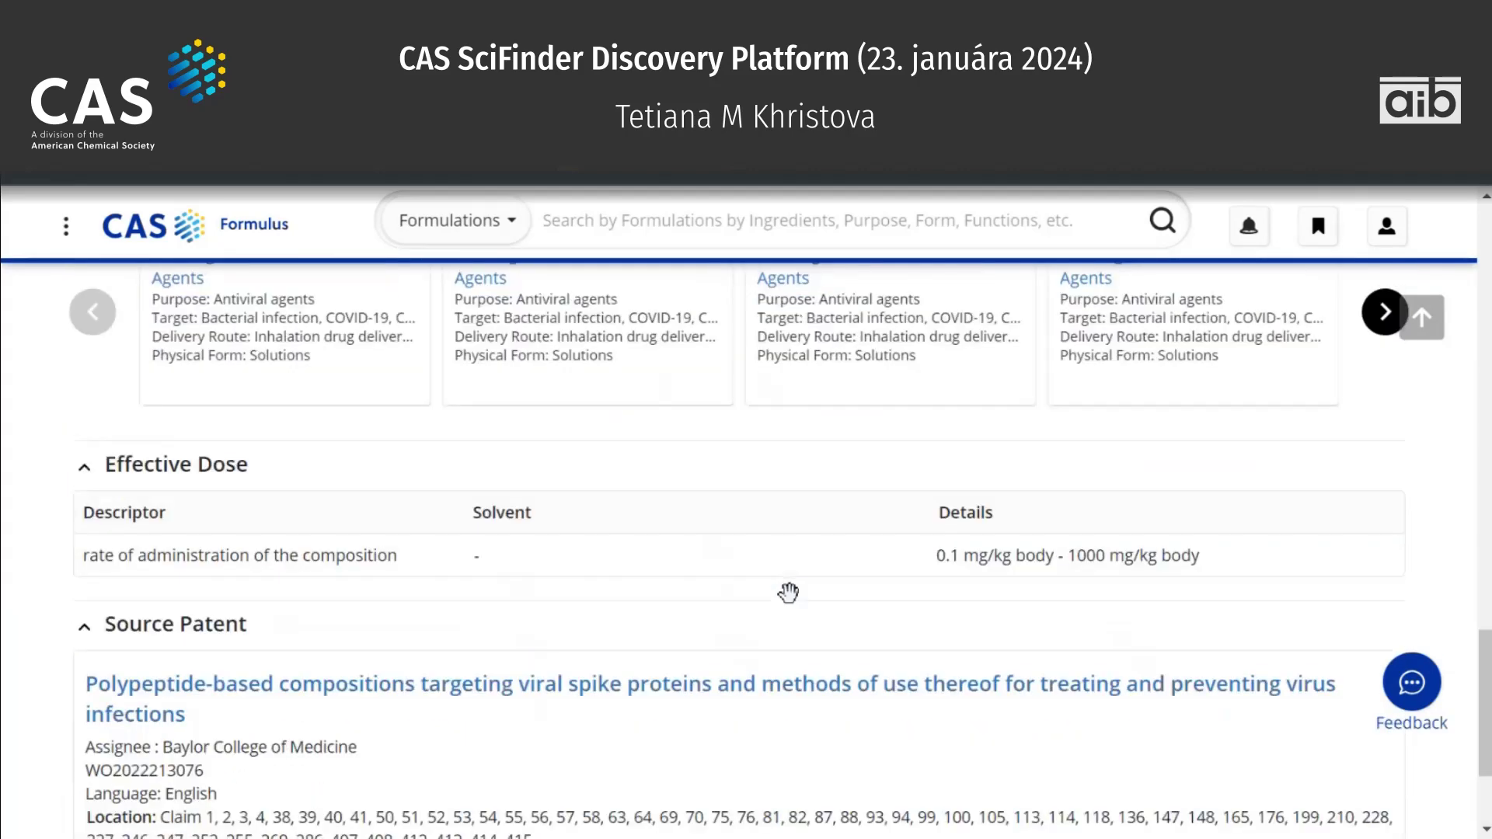
scroll(792, 606, "down", 2)
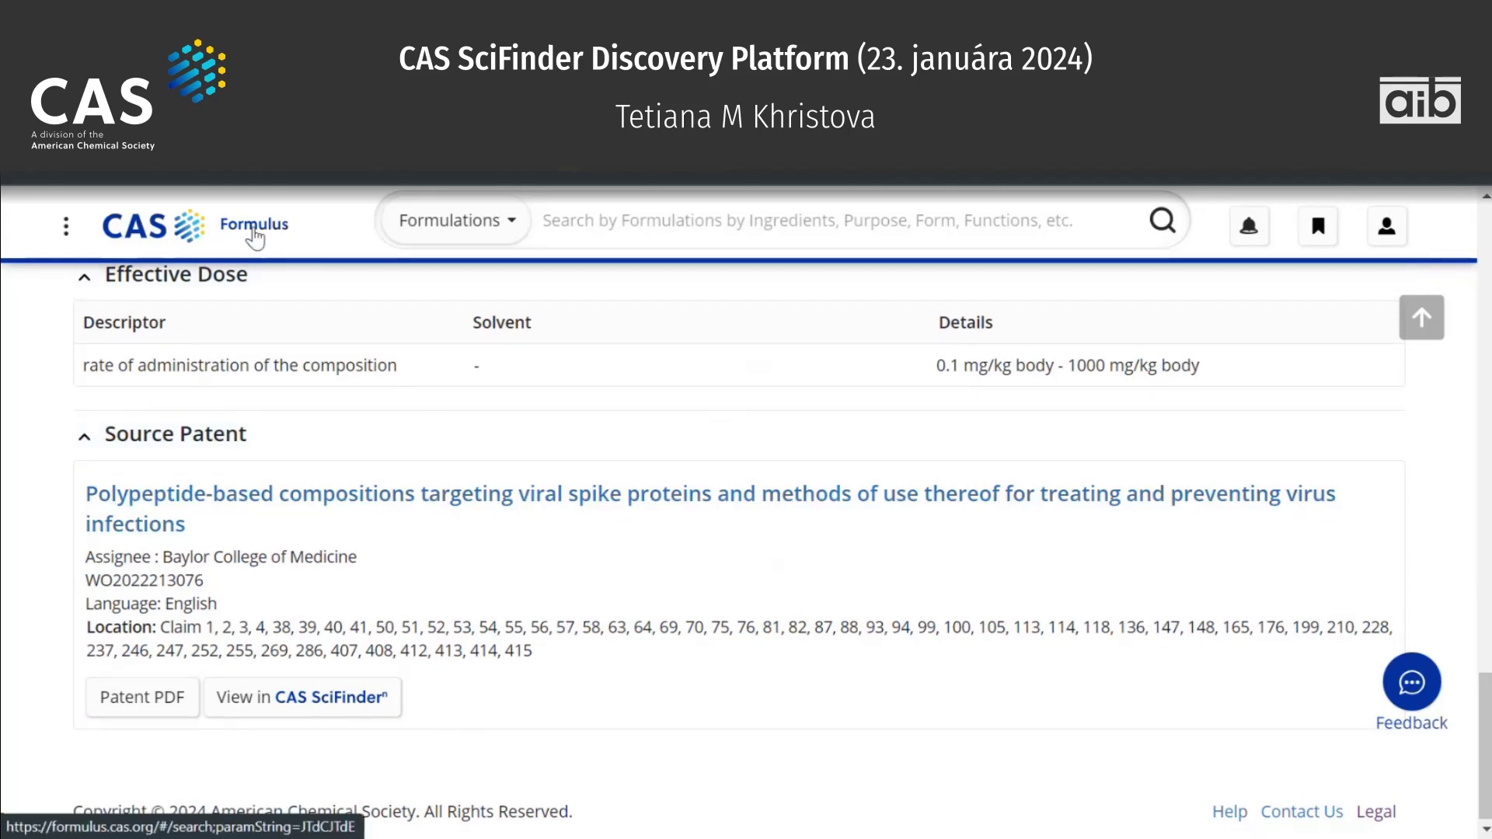
Return to the CAS Formulus home page and search the formulations for the suggested term Lamivudine.
left_click(254, 231)
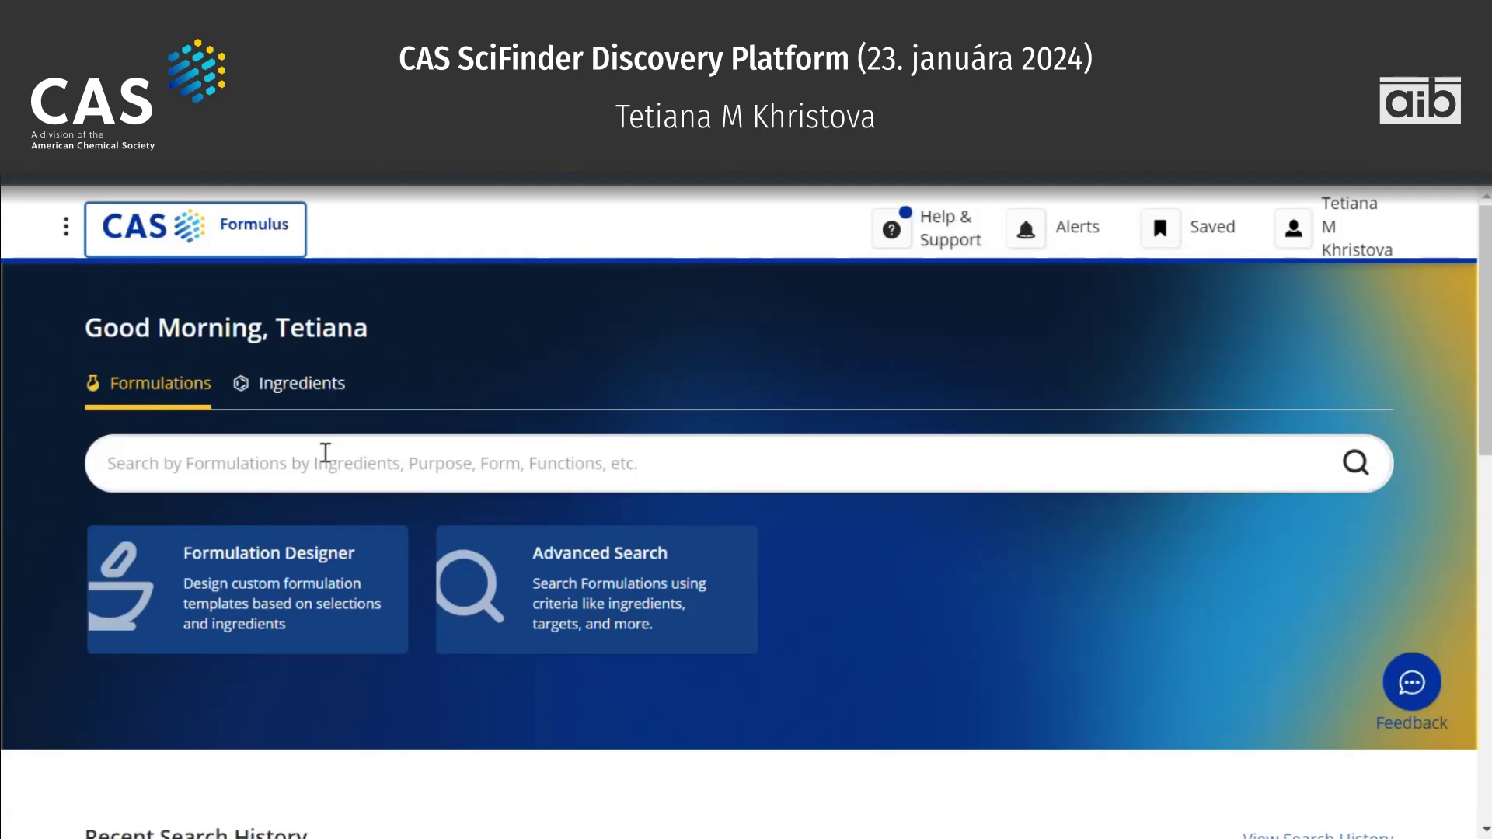
left_click(325, 452)
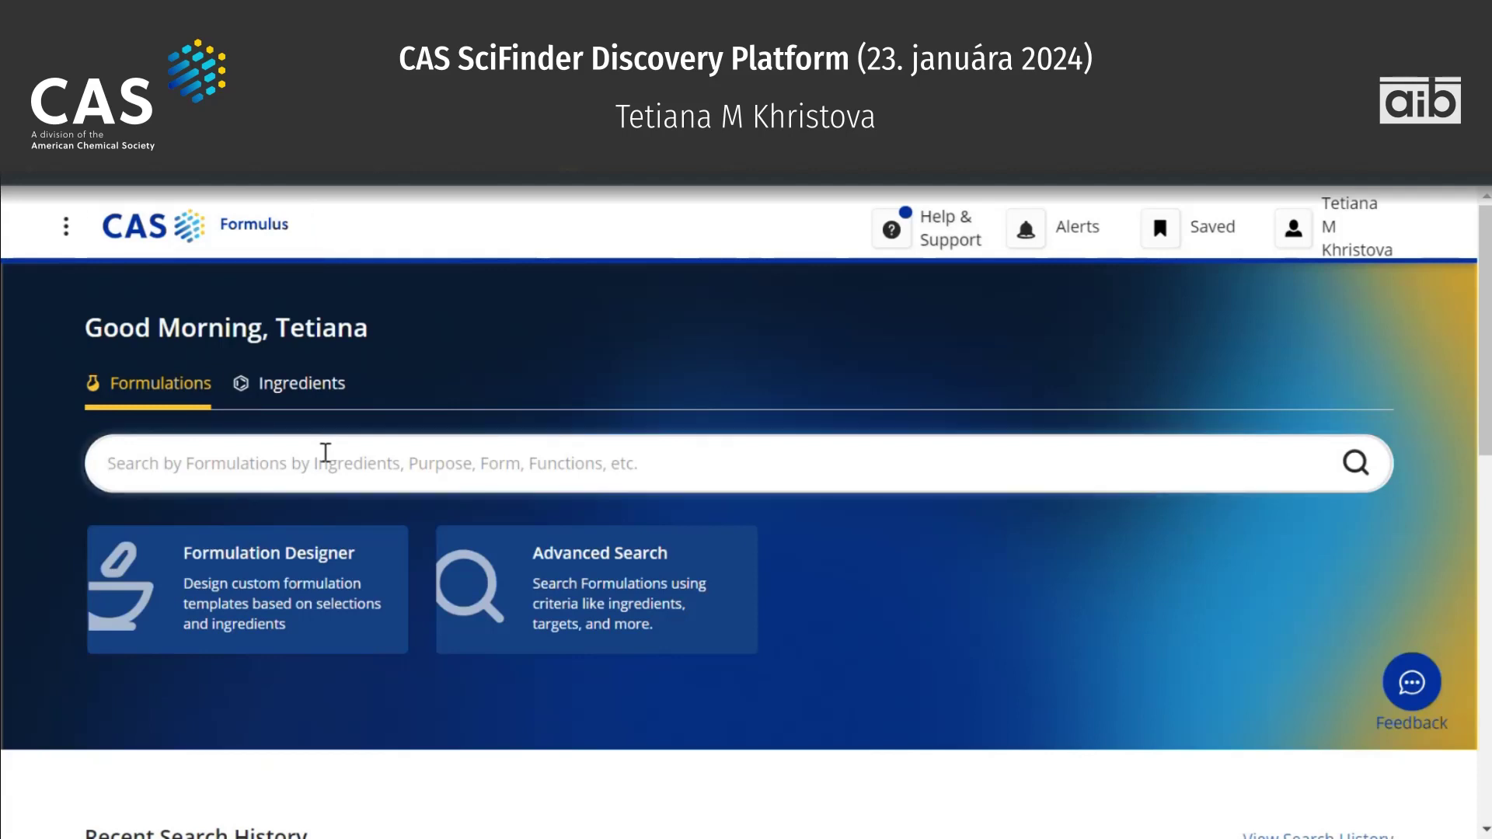
type("lam")
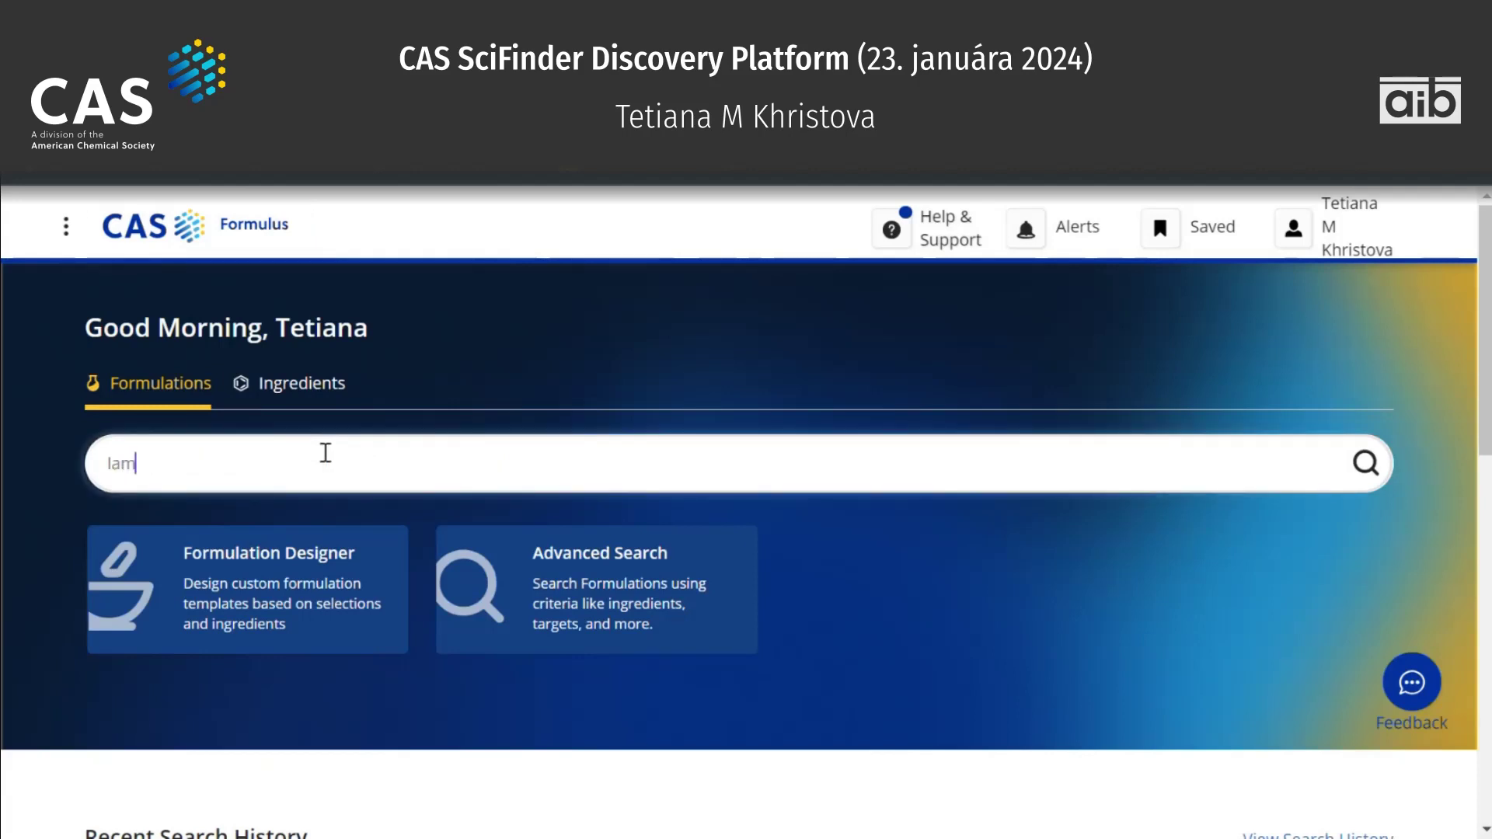
type("ivud")
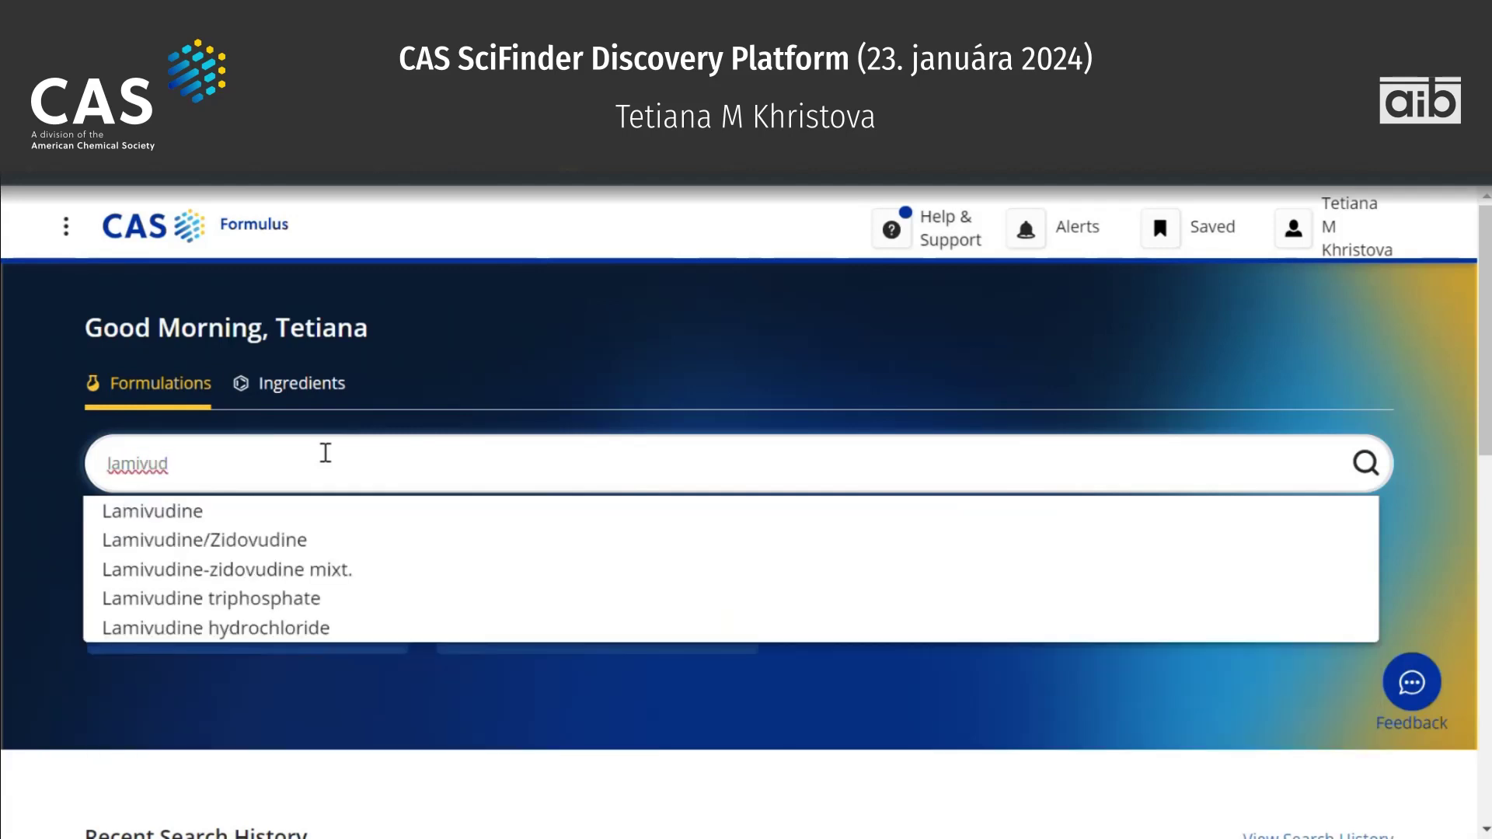
left_click(303, 512)
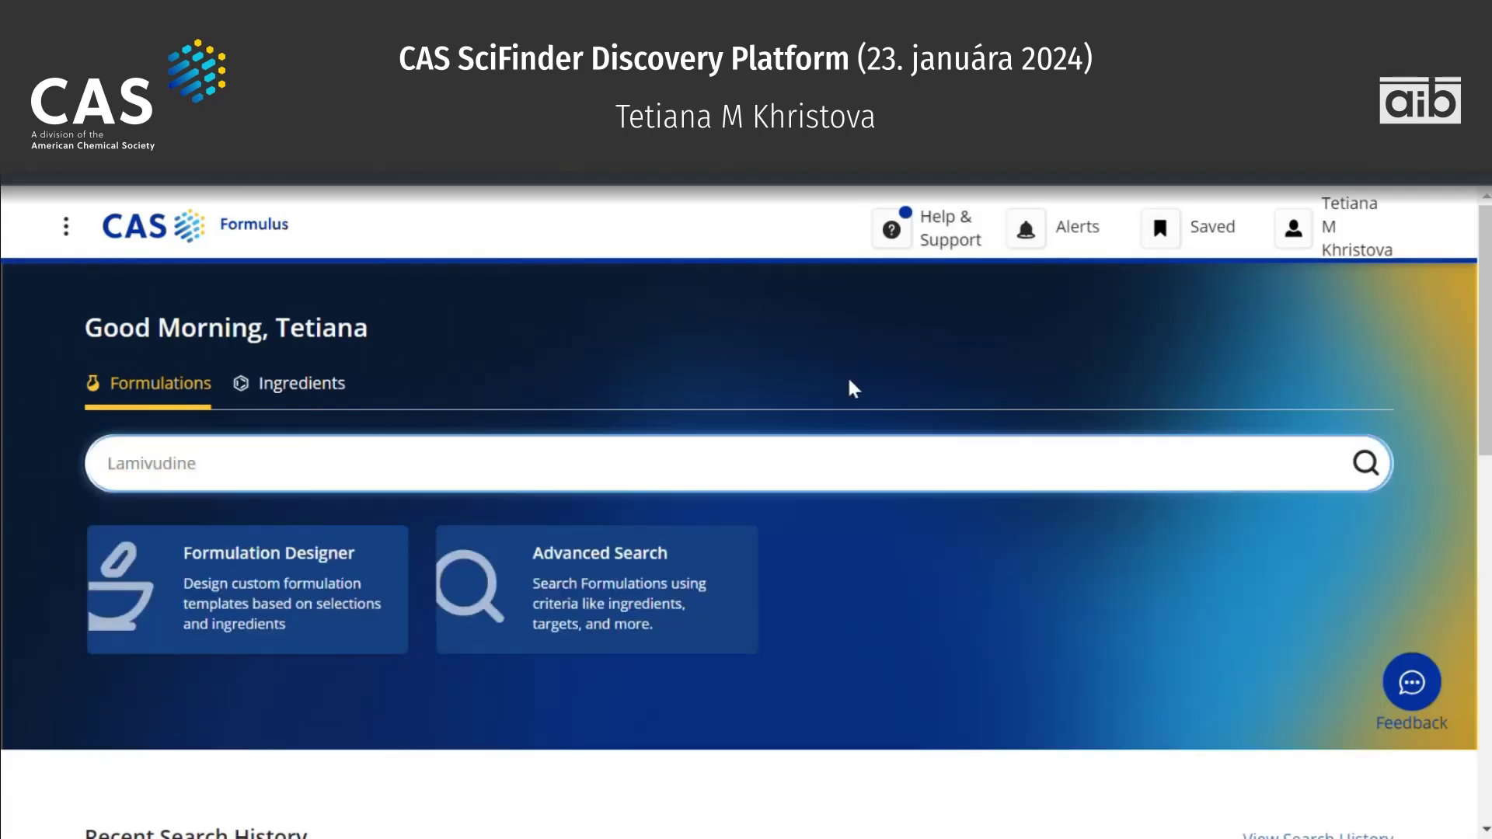
scroll(849, 387, "down", 1)
left_click(1365, 398)
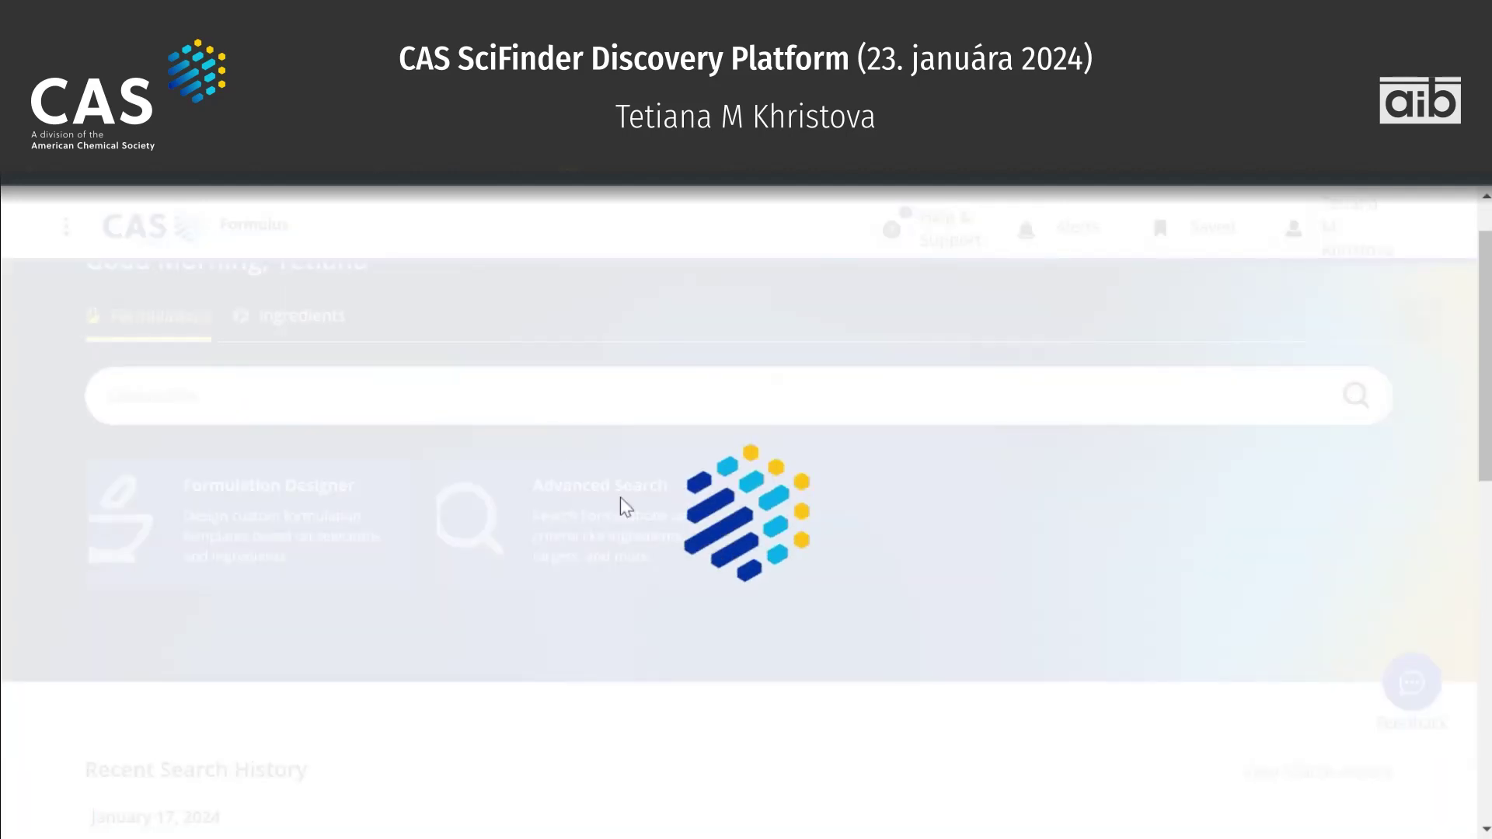
Show all industry filter options and filter the Lamivudine formulations by the purpose Antiviral agents.
scroll(634, 511, "down", 2)
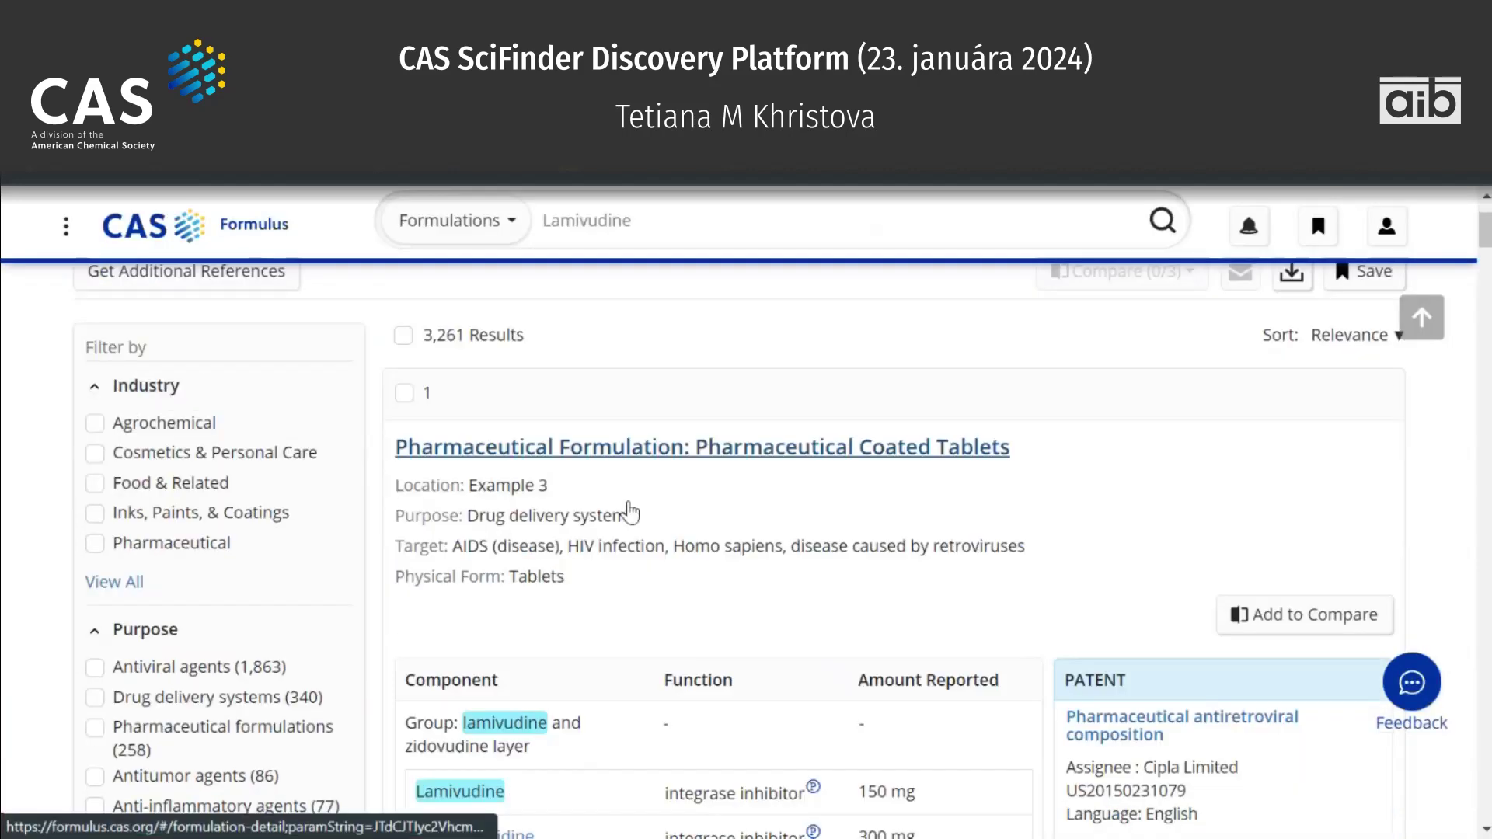
scroll(630, 511, "down", 1)
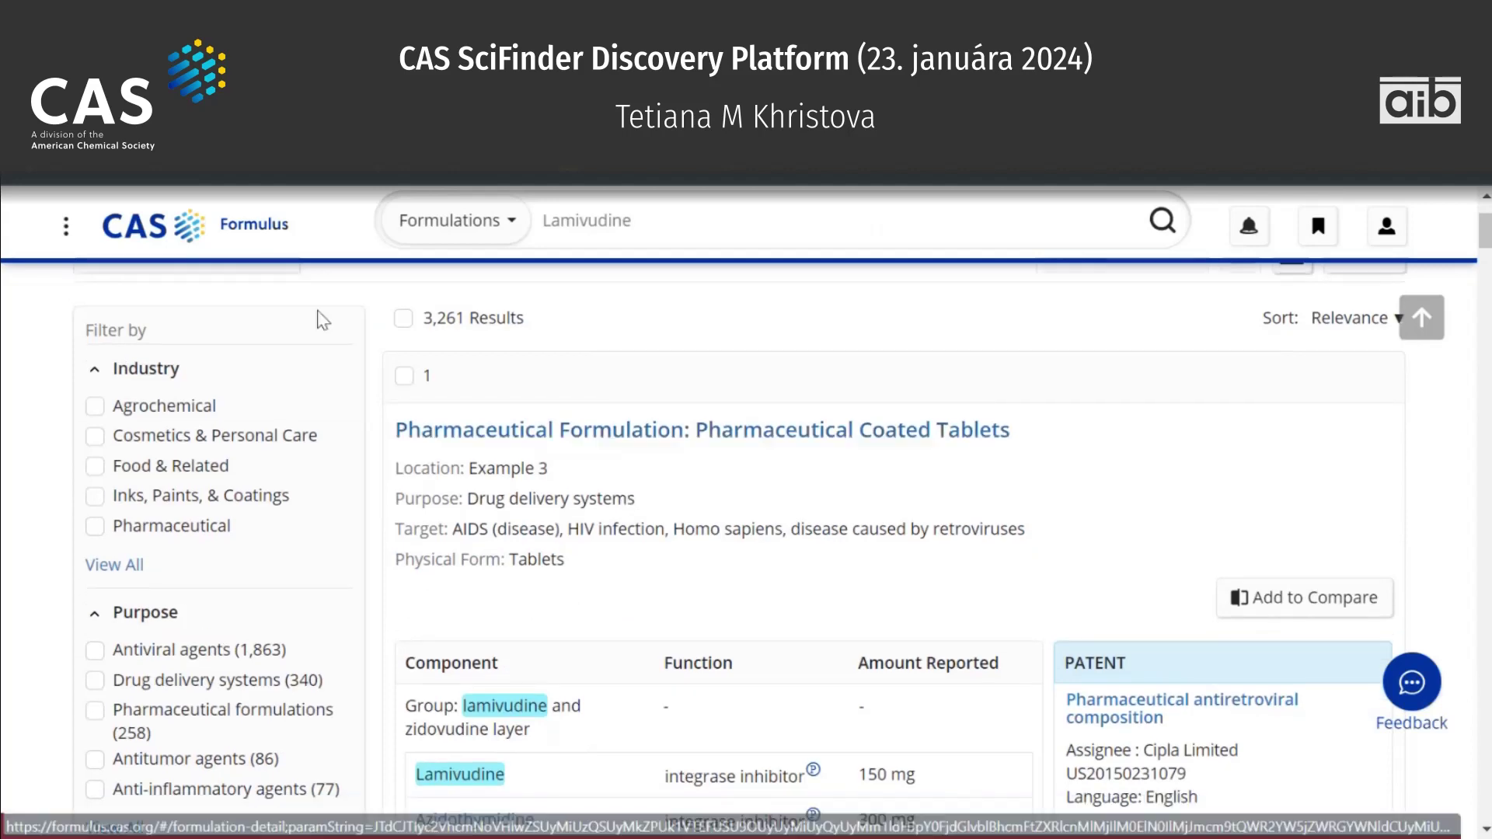
left_click(114, 566)
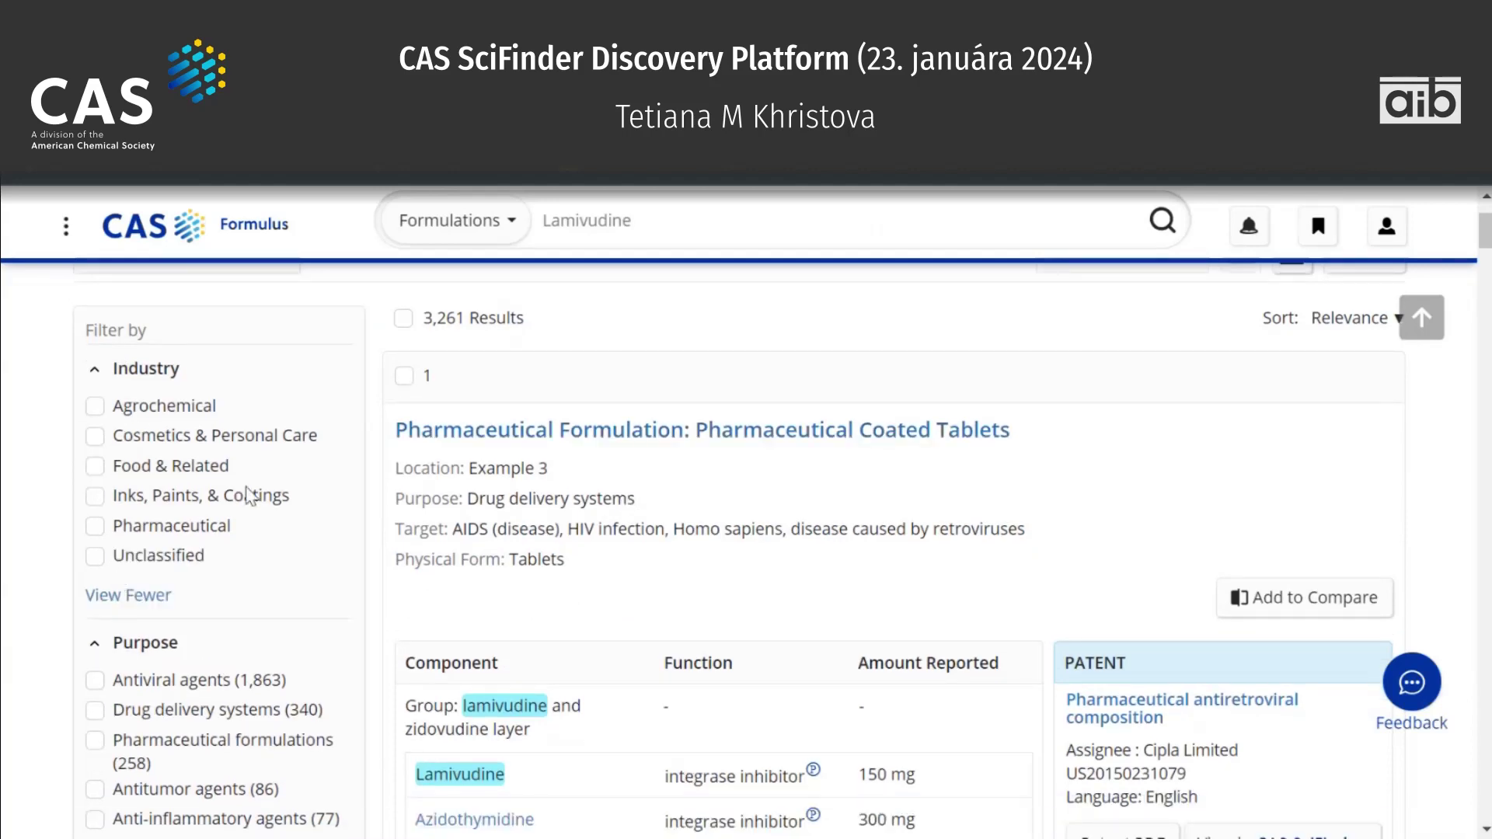
scroll(345, 621, "down", 1)
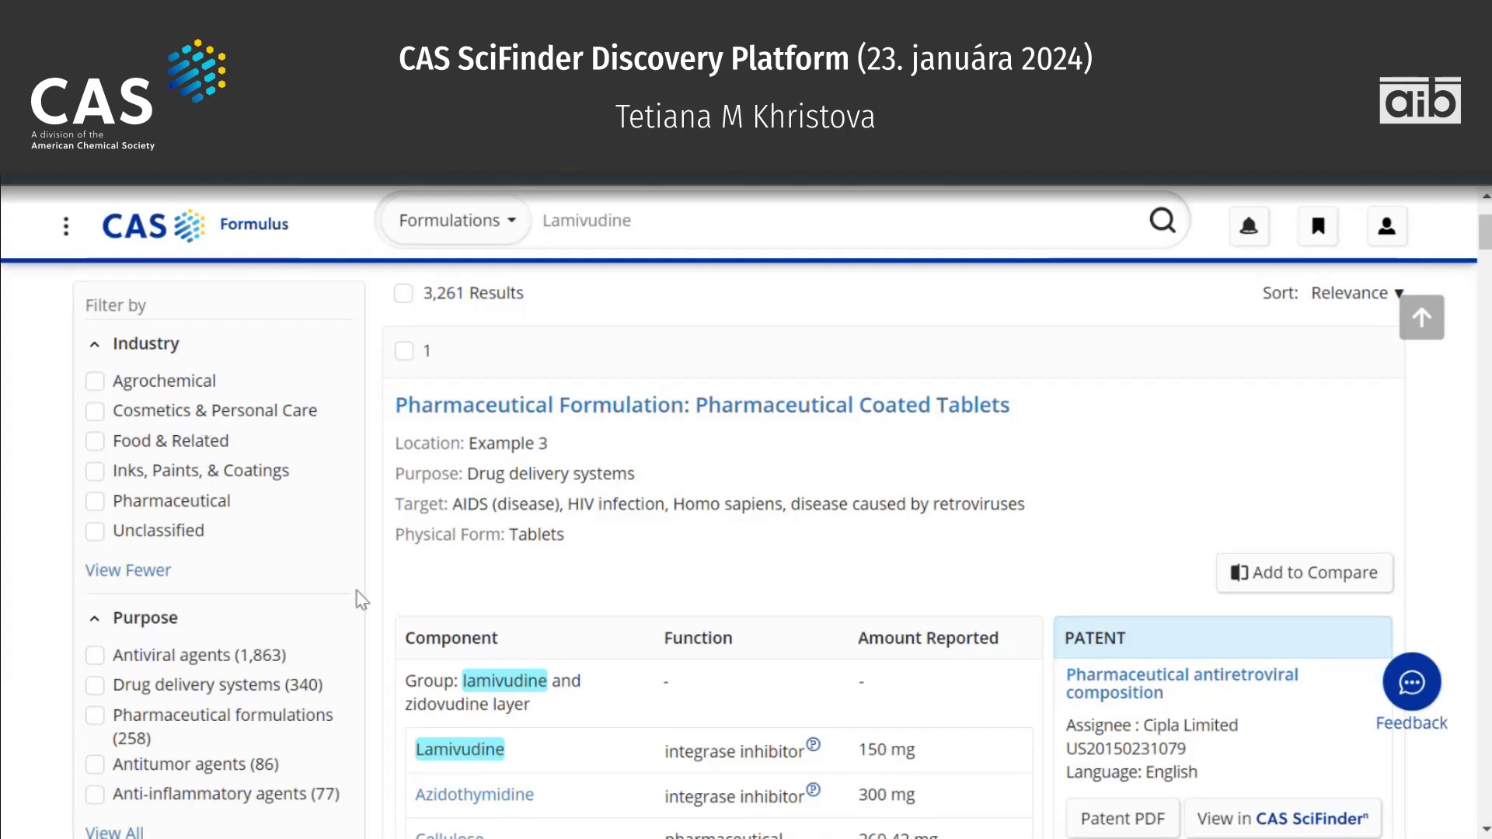
scroll(359, 599, "down", 3)
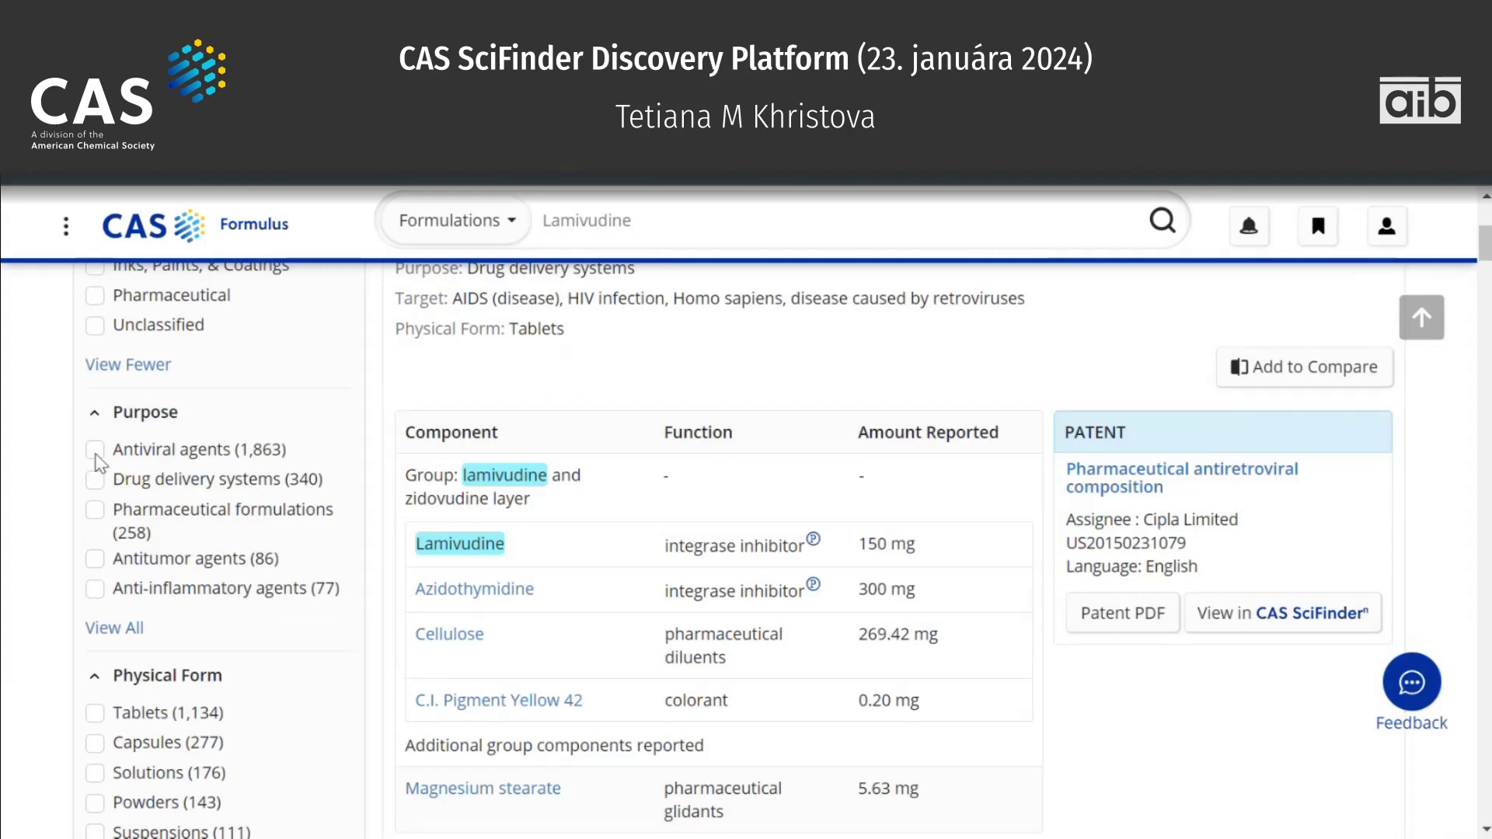
left_click(95, 452)
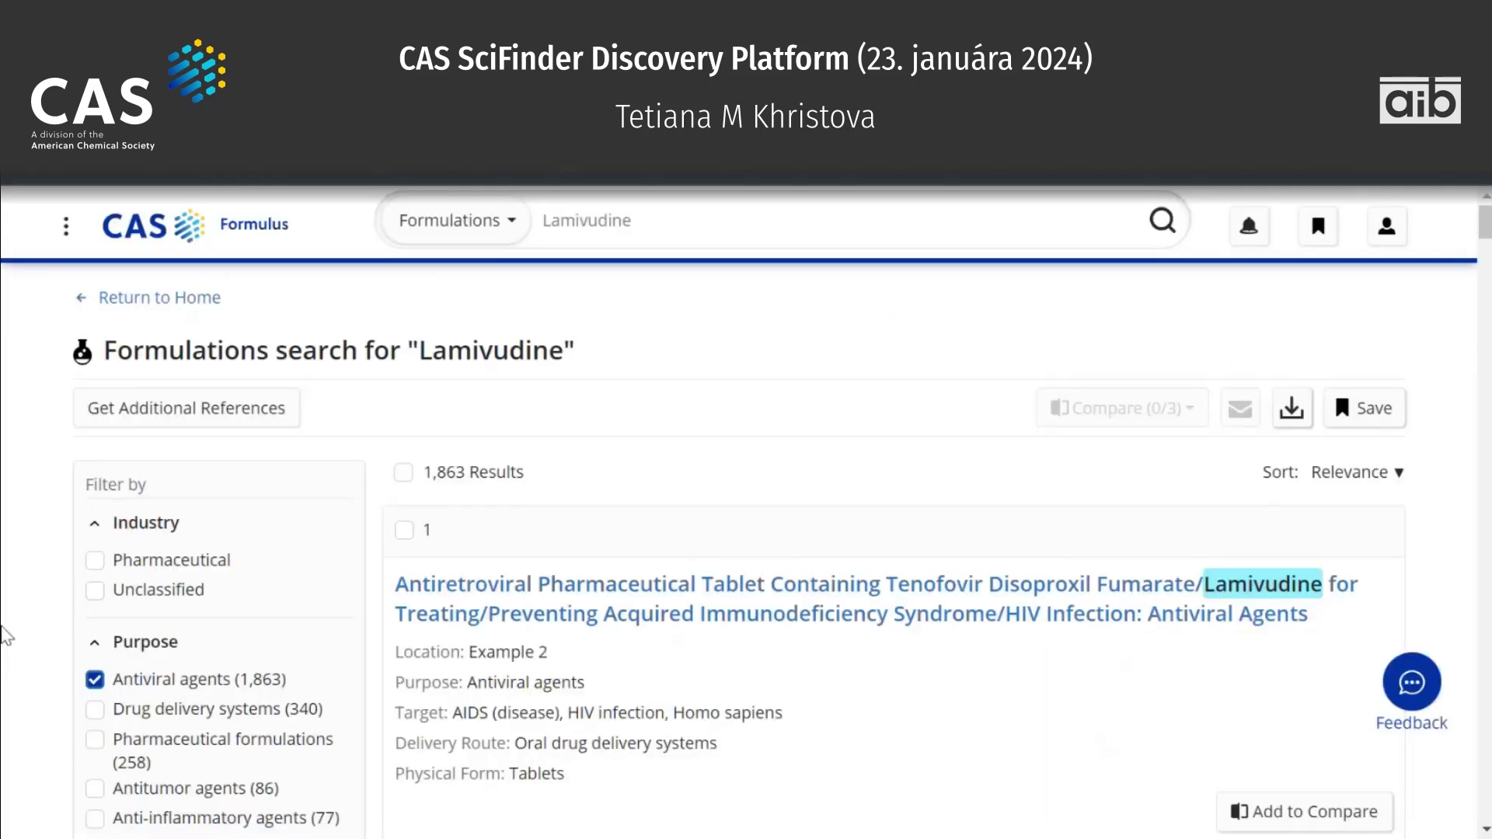
Expand the State of Matter filter and limit the formulations to those that include Experimental Activity information.
scroll(6, 635, "down", 3)
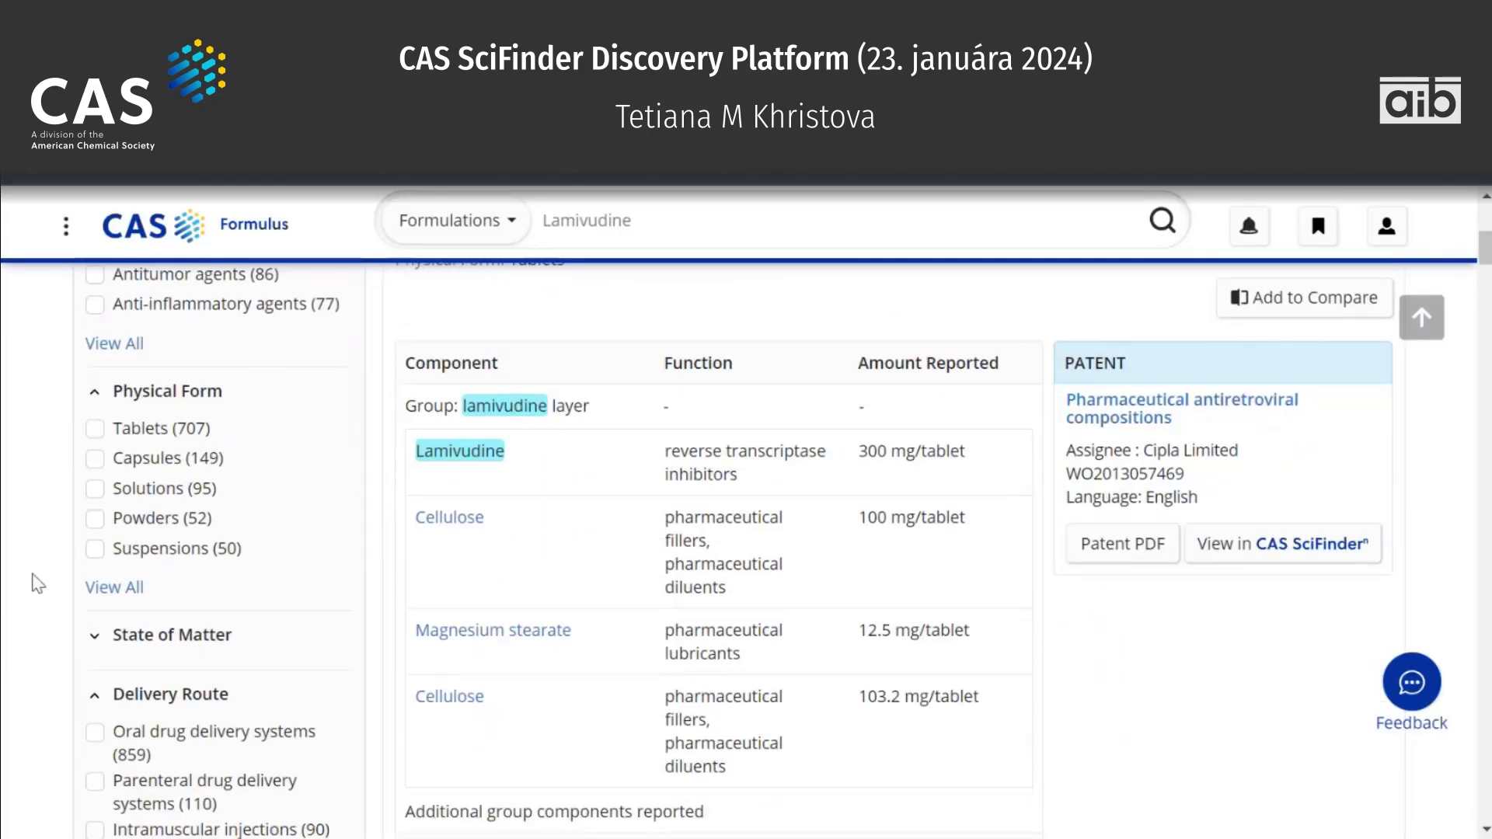
scroll(35, 582, "down", 1)
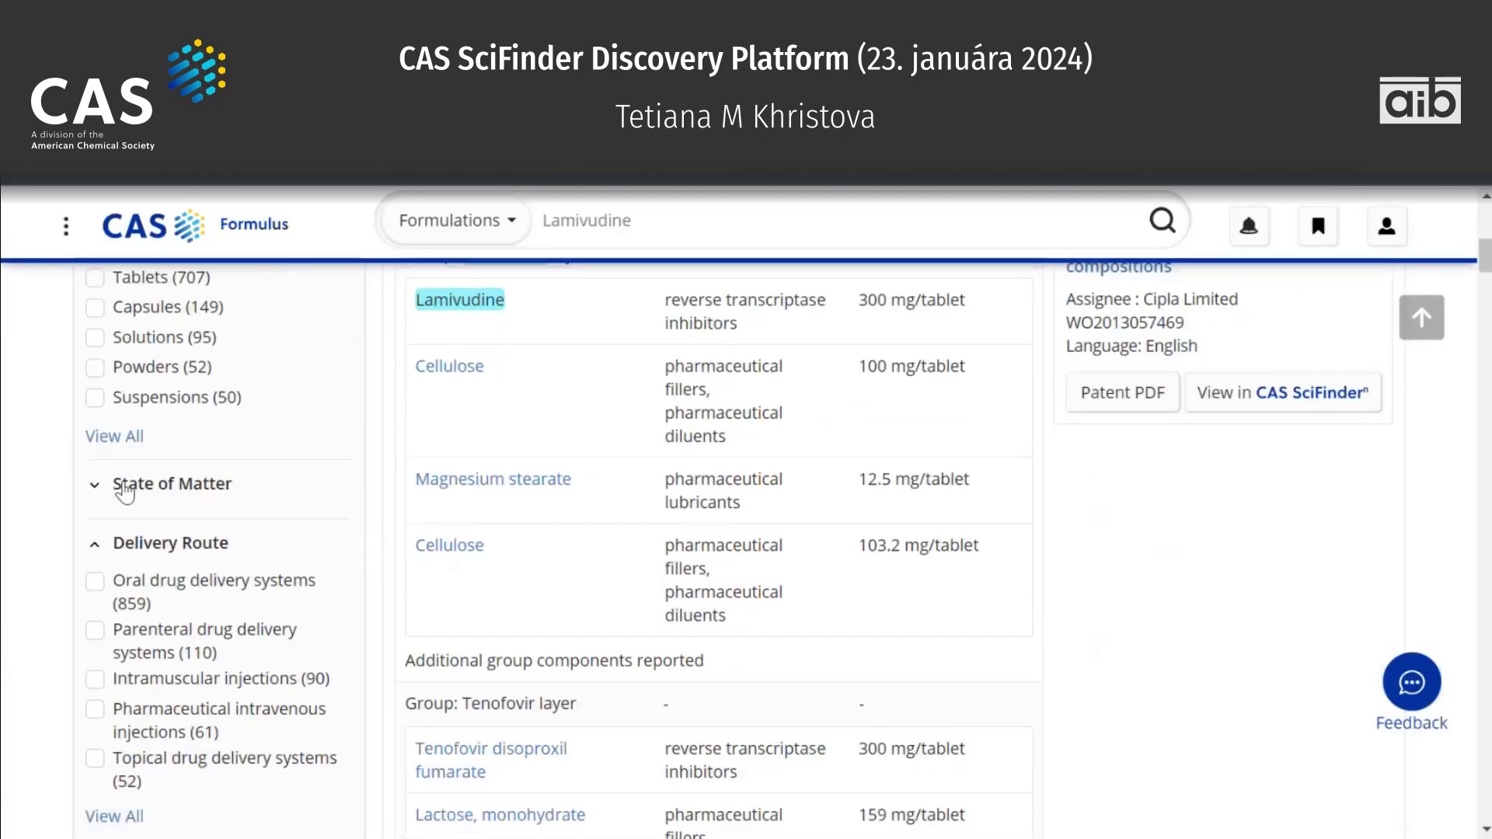
left_click(125, 487)
scroll(101, 600, "down", 2)
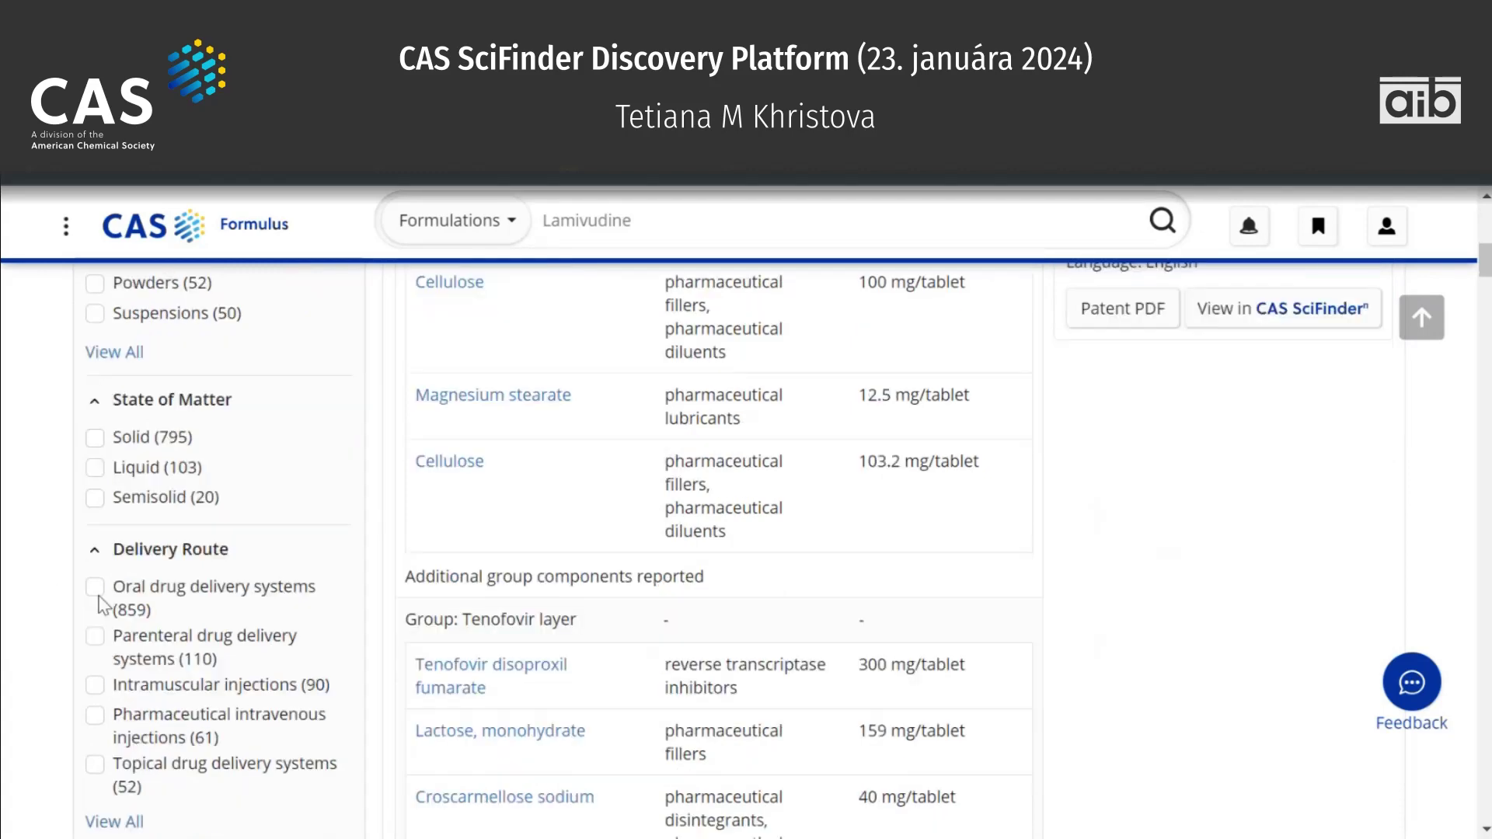
scroll(103, 604, "down", 4)
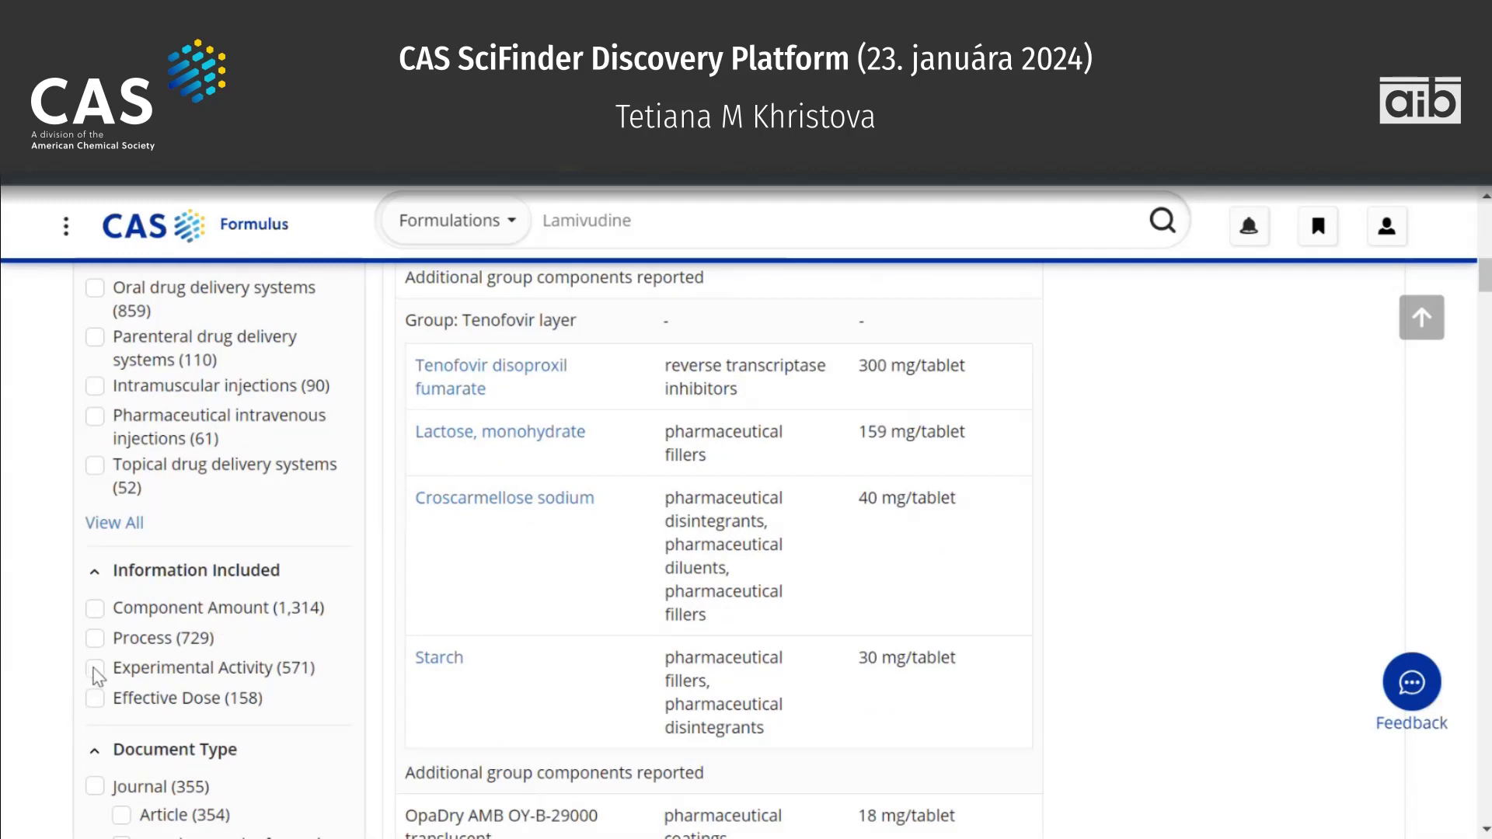
left_click(95, 669)
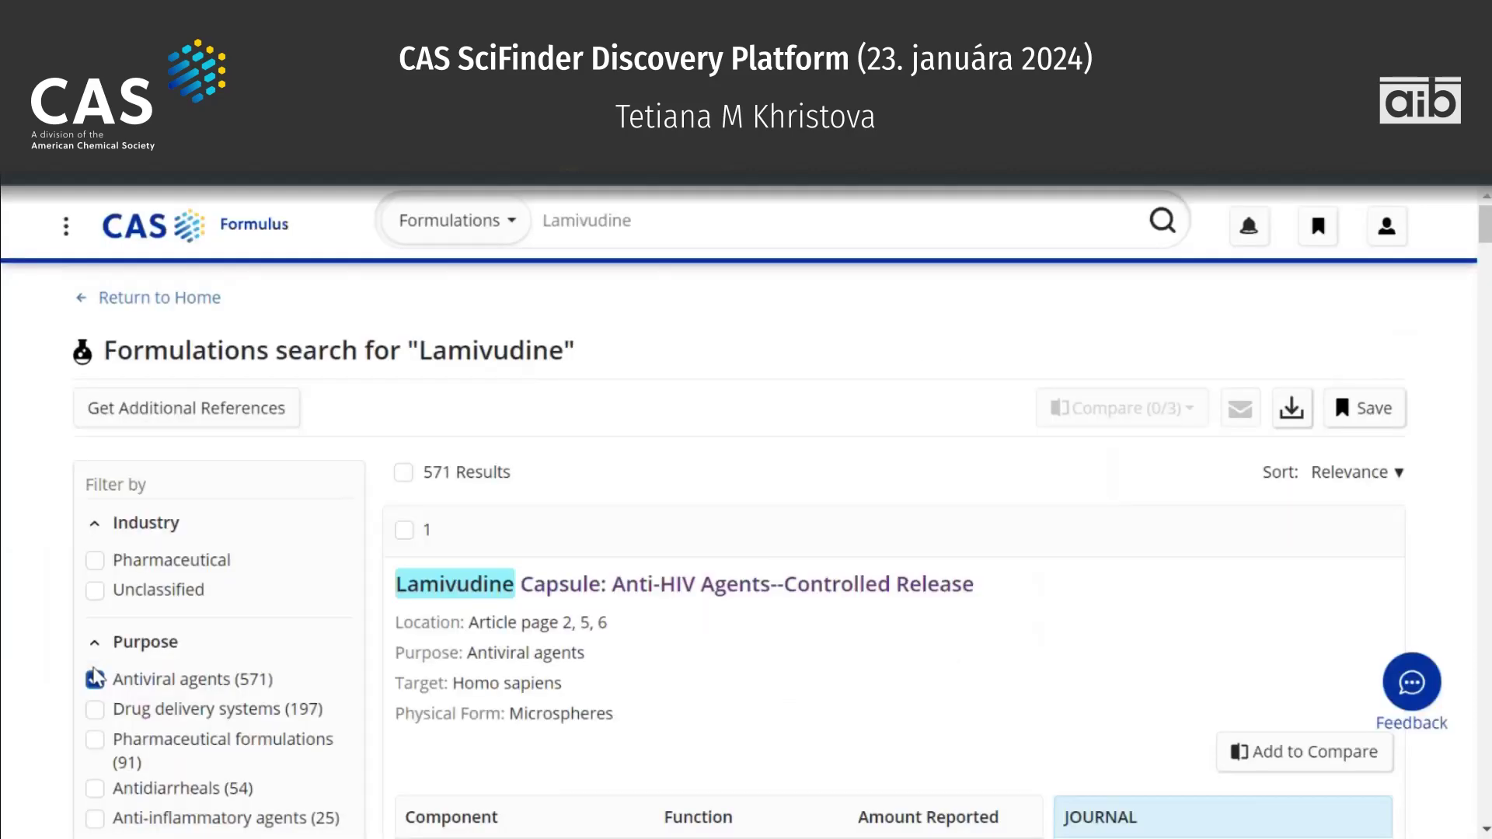
Look through the filter options of the narrowed results and highlight the article page location of the first Lamivudine capsule formulation.
scroll(97, 676, "down", 5)
scroll(97, 676, "down", 10)
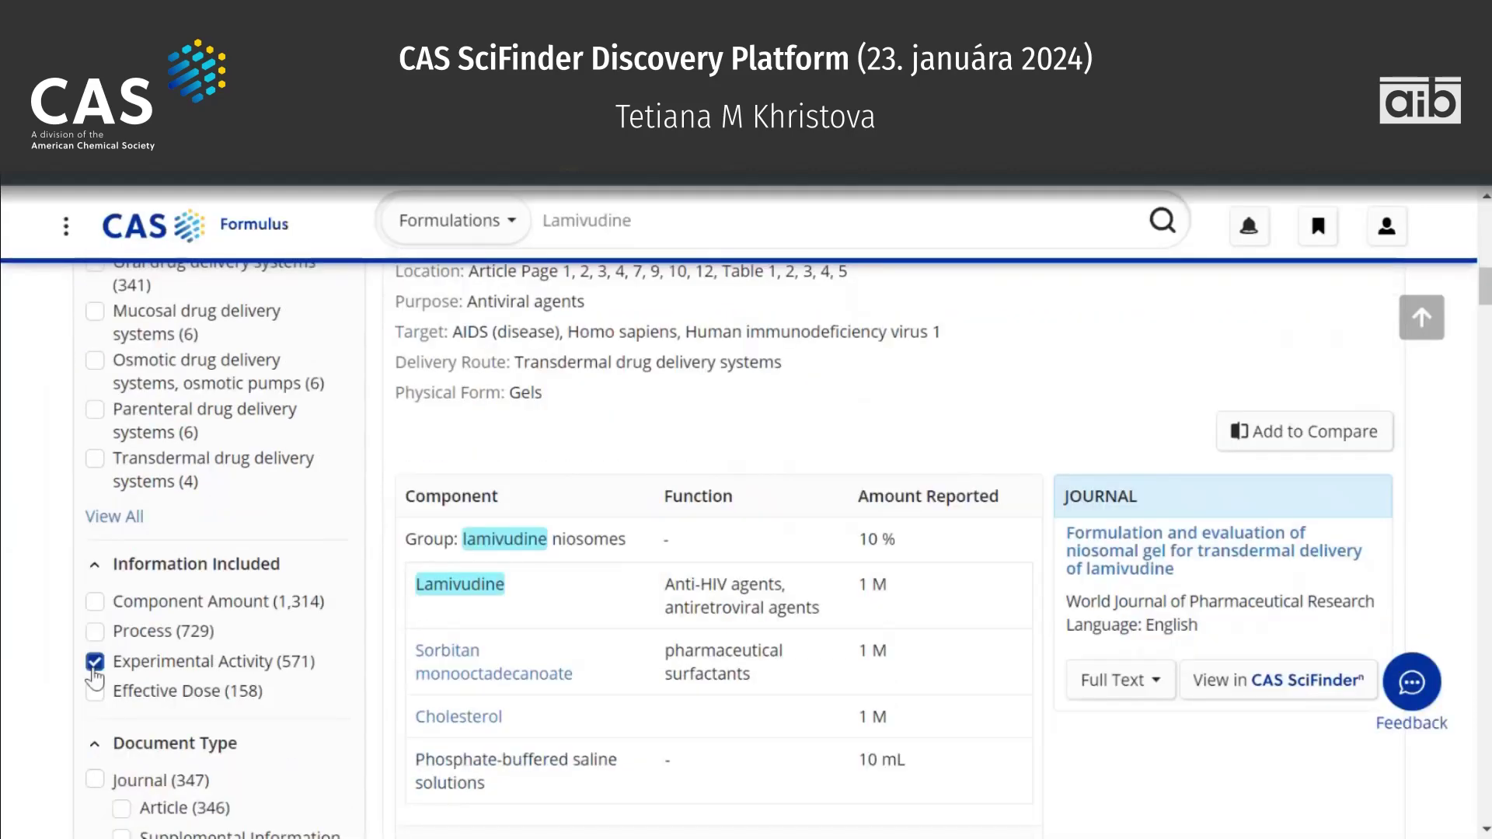
scroll(95, 678, "down", 3)
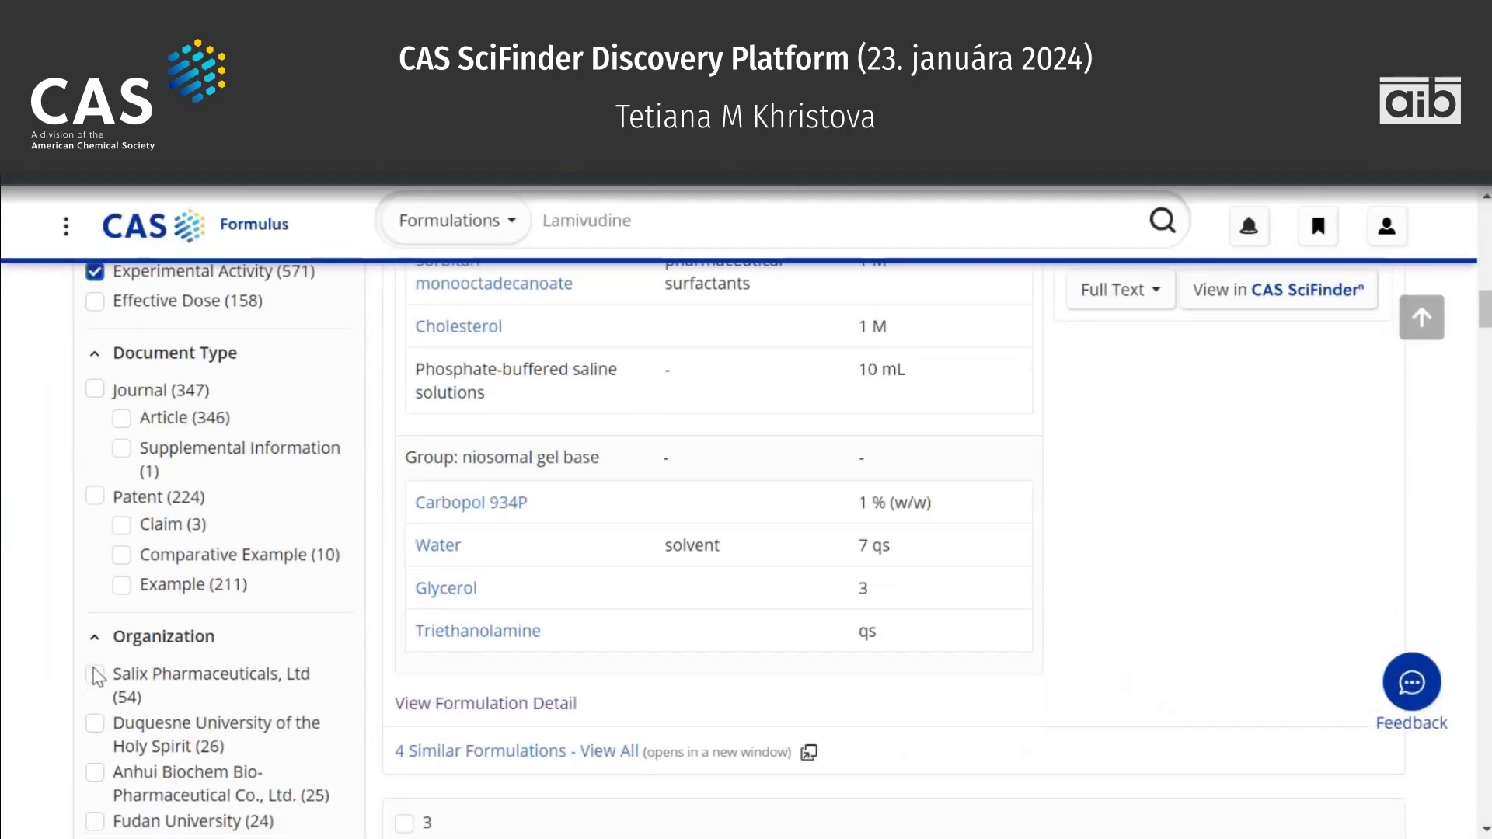
scroll(95, 677, "down", 3)
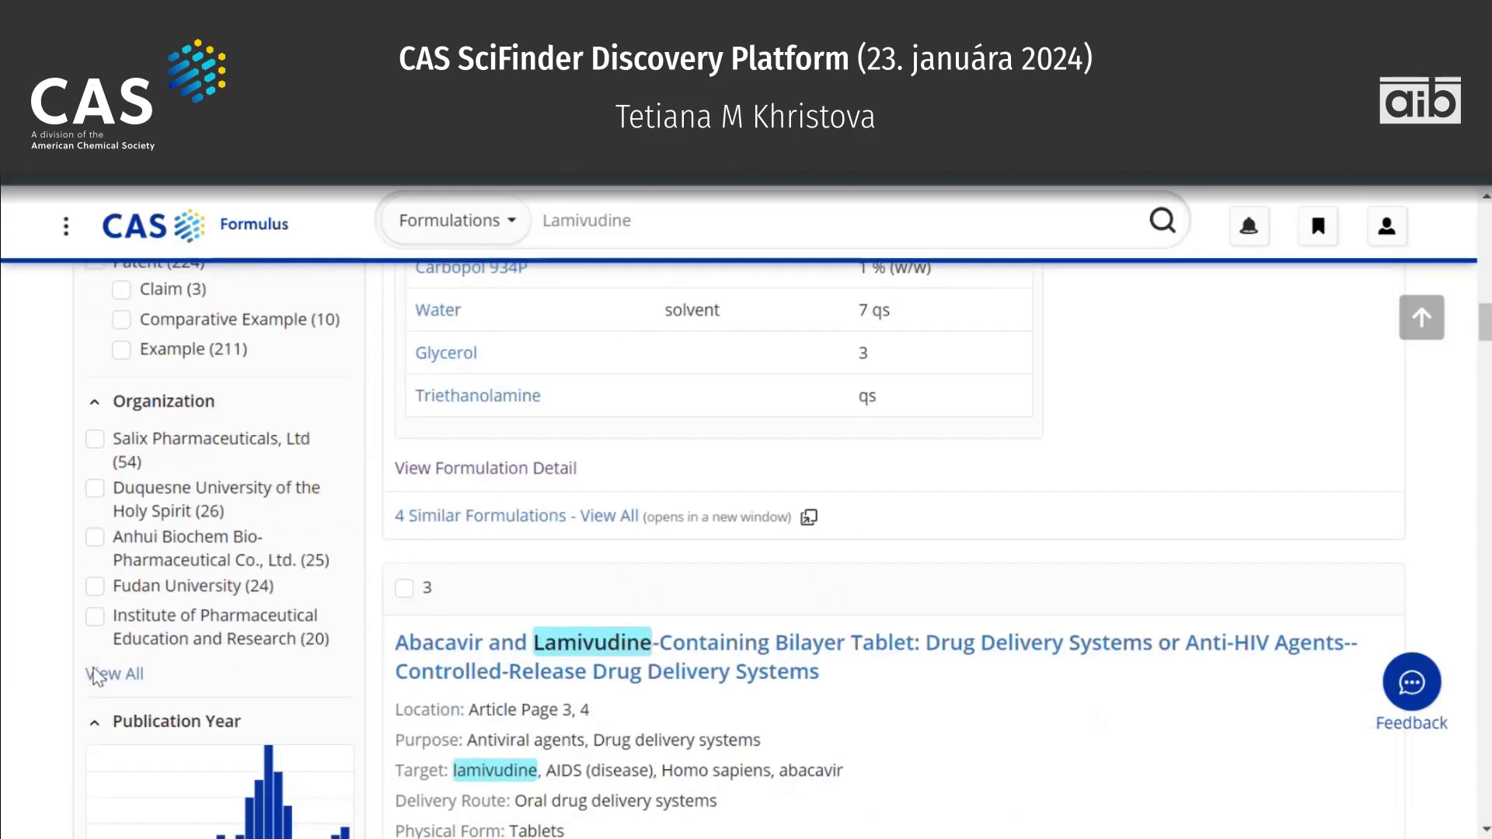
scroll(95, 678, "up", 12)
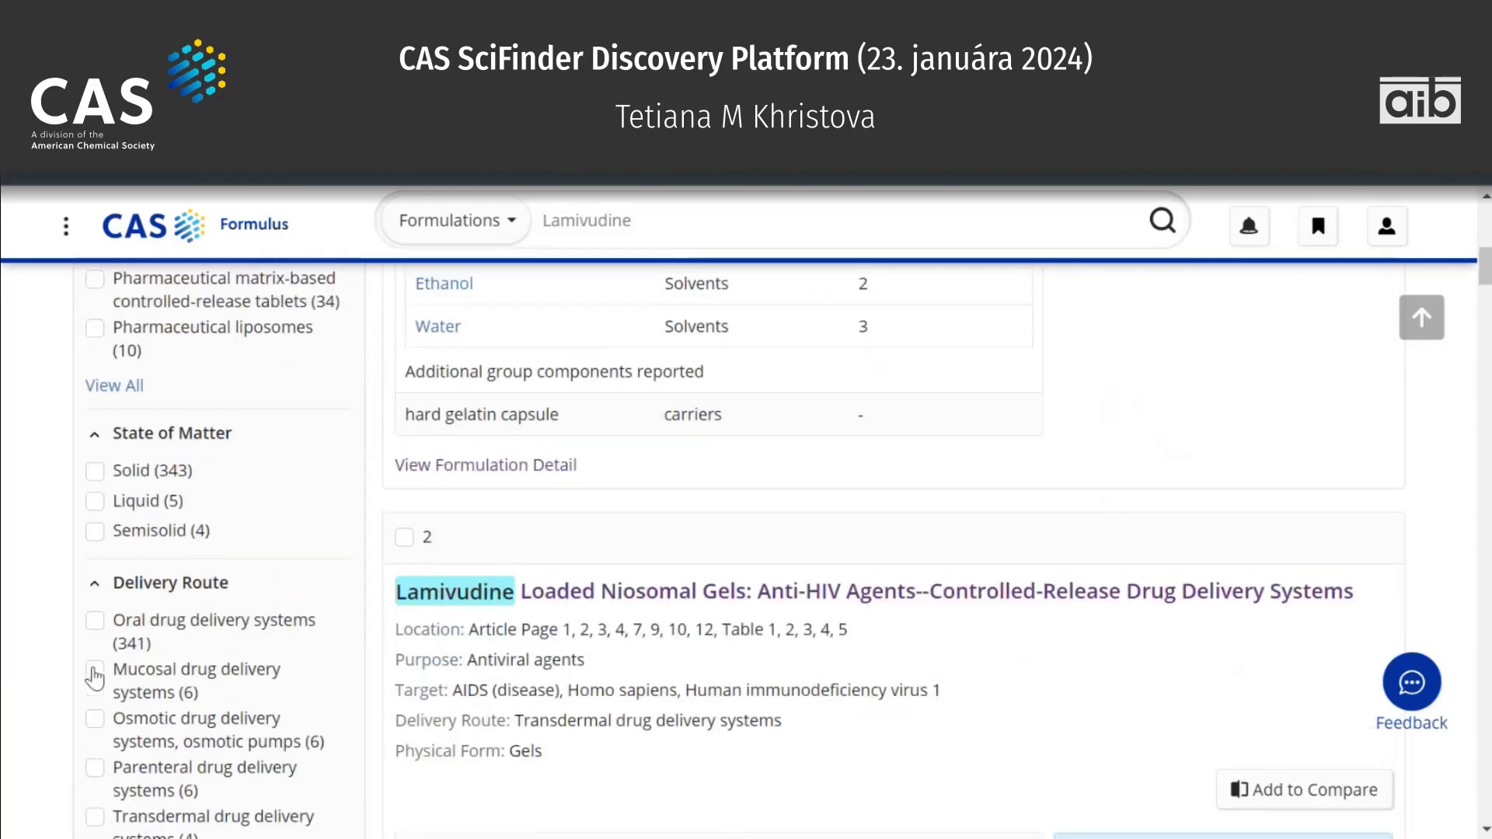
scroll(97, 676, "up", 7)
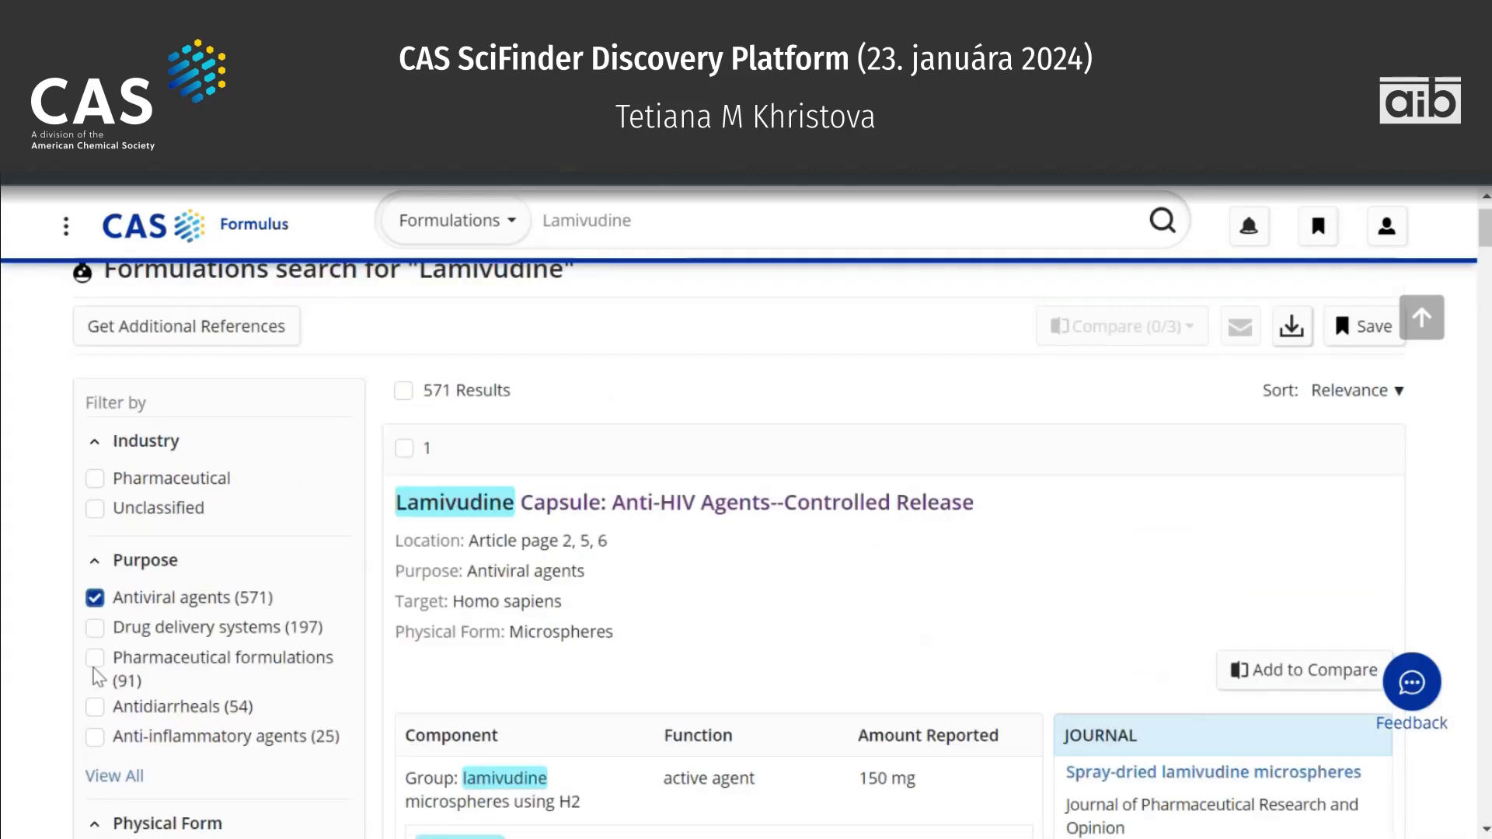
scroll(709, 579, "down", 4)
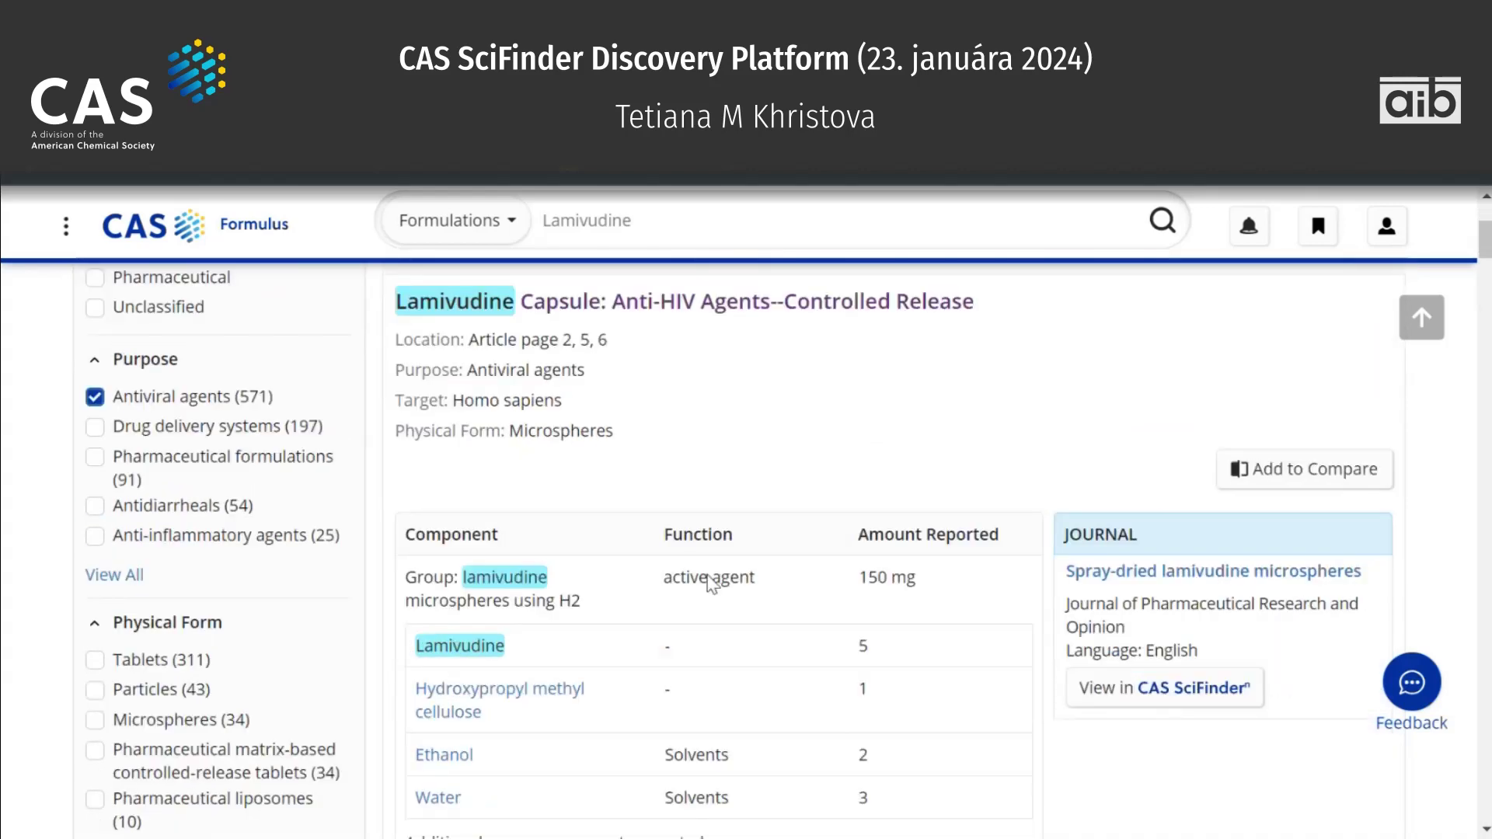
scroll(708, 575, "up", 2)
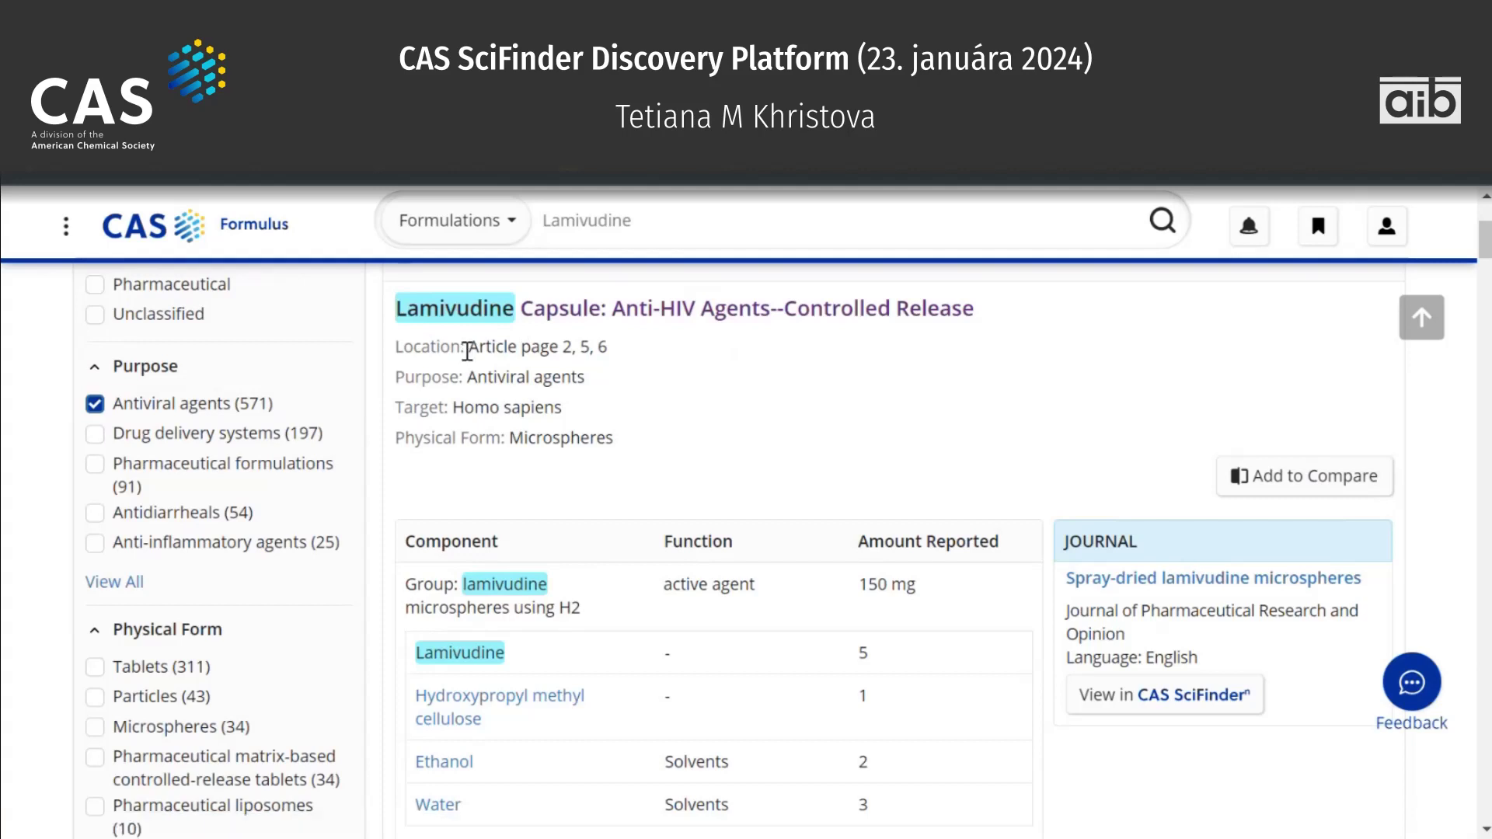
left_click_drag(468, 346, 621, 353)
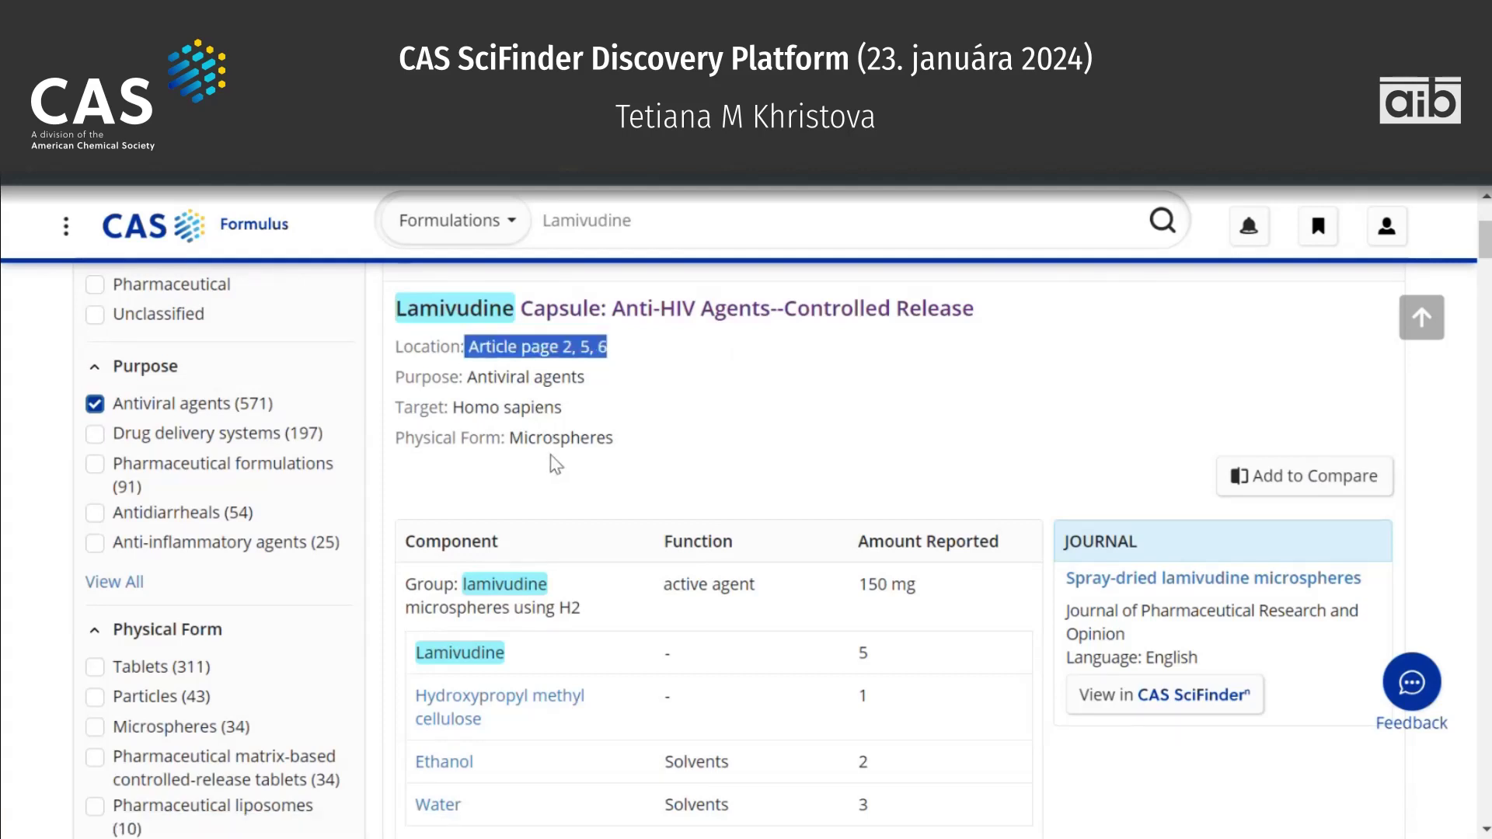
Open the Lamivudine Capsule: Anti-HIV Agents--Controlled Release formulation, expand all ingredient groups, and review its experimental activity and source journal.
left_click(641, 311)
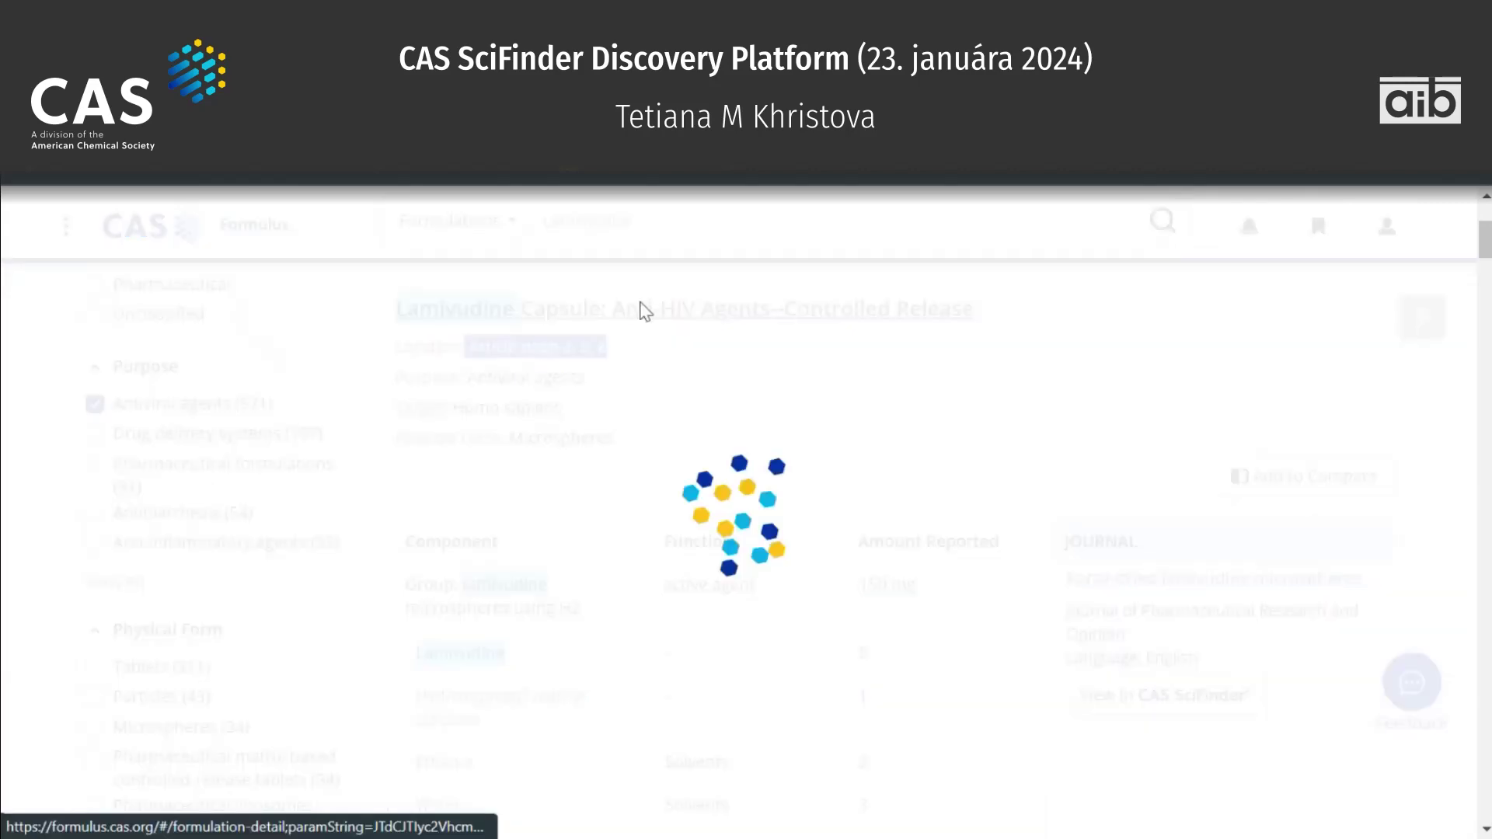
scroll(637, 450, "down", 2)
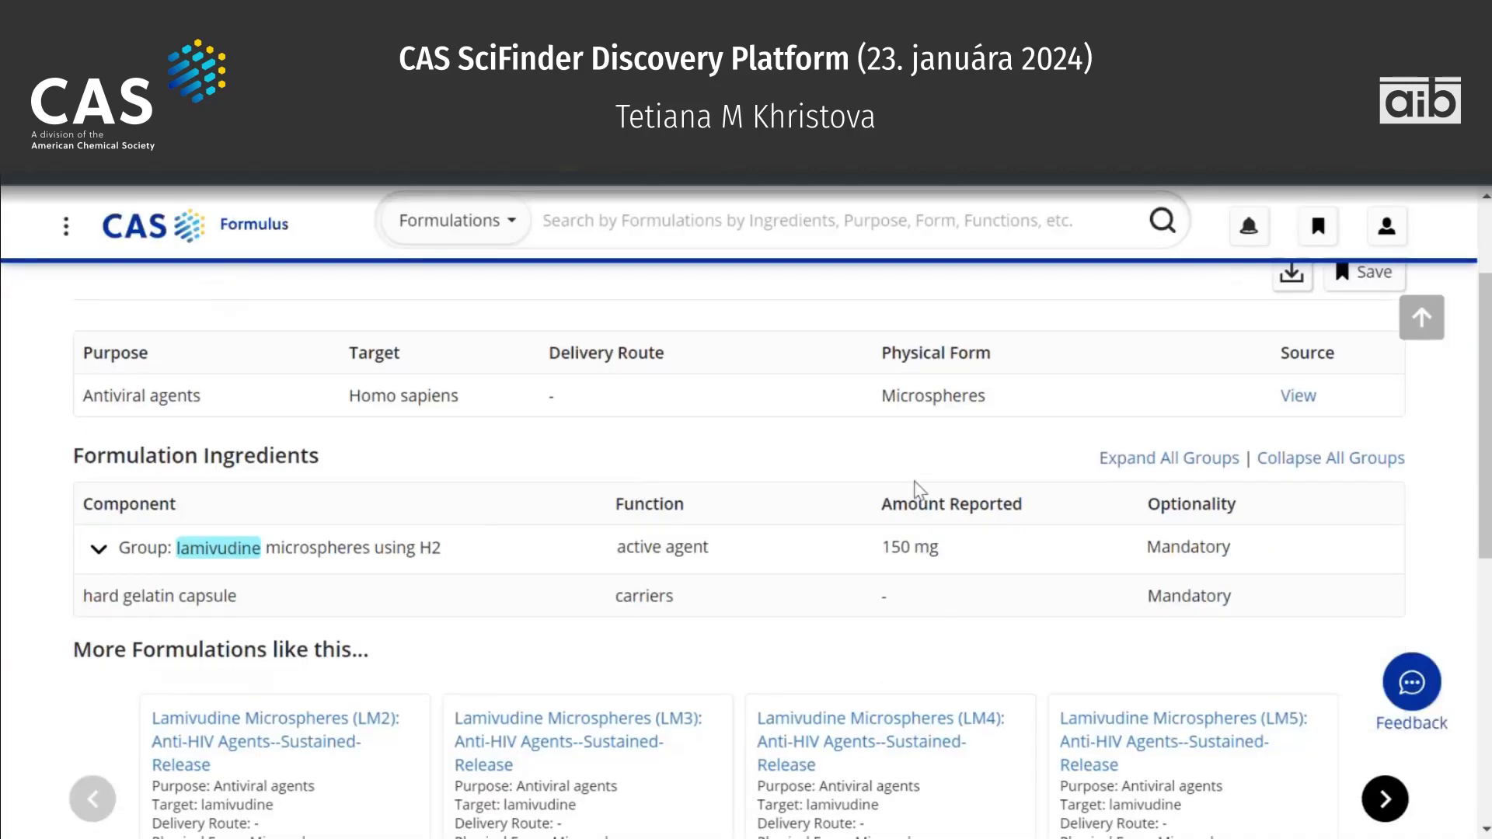
scroll(916, 489, "down", 1)
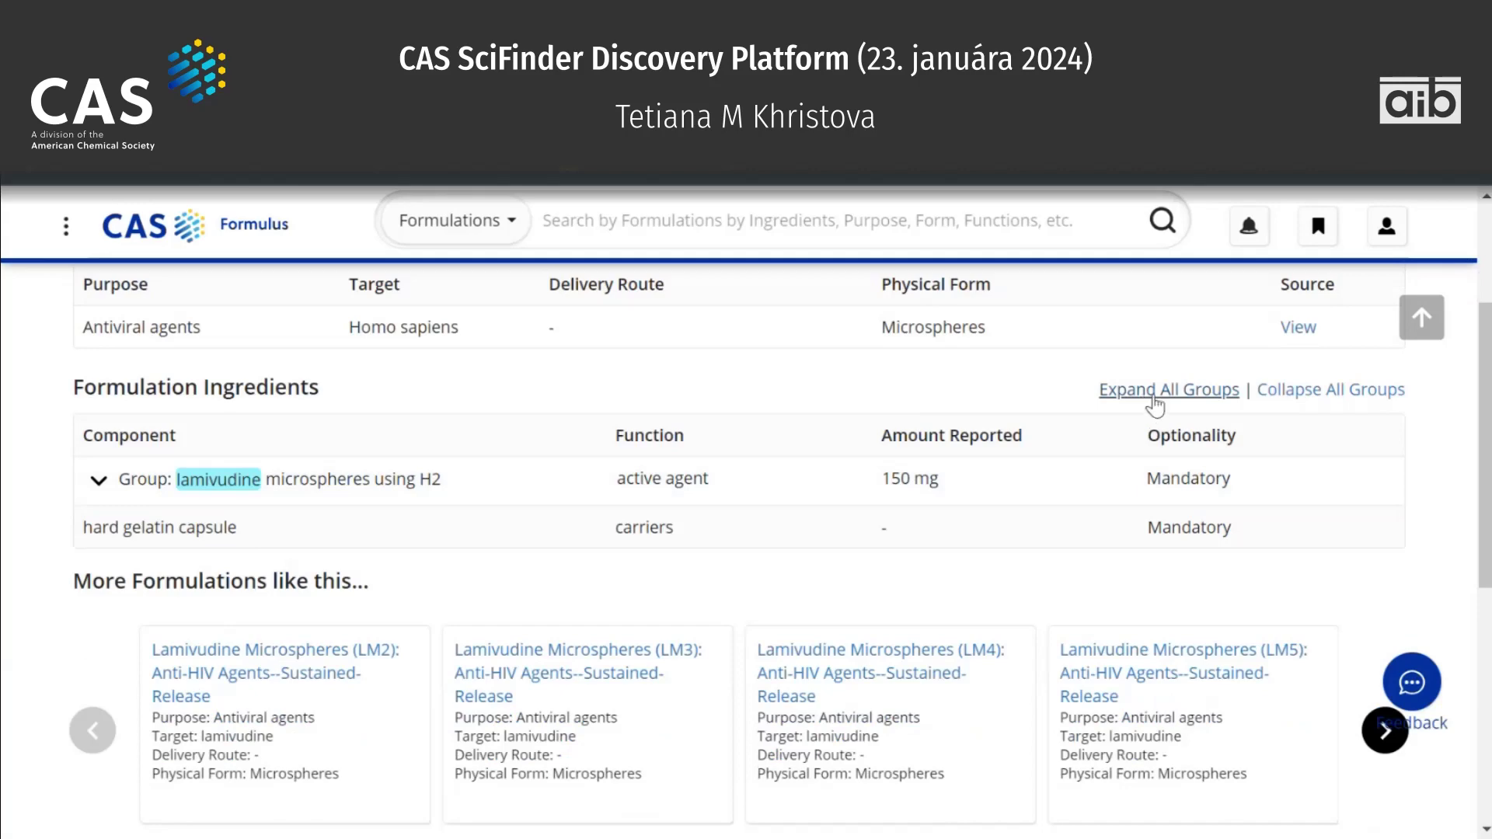
left_click(1144, 404)
scroll(806, 571, "down", 1)
scroll(804, 567, "down", 5)
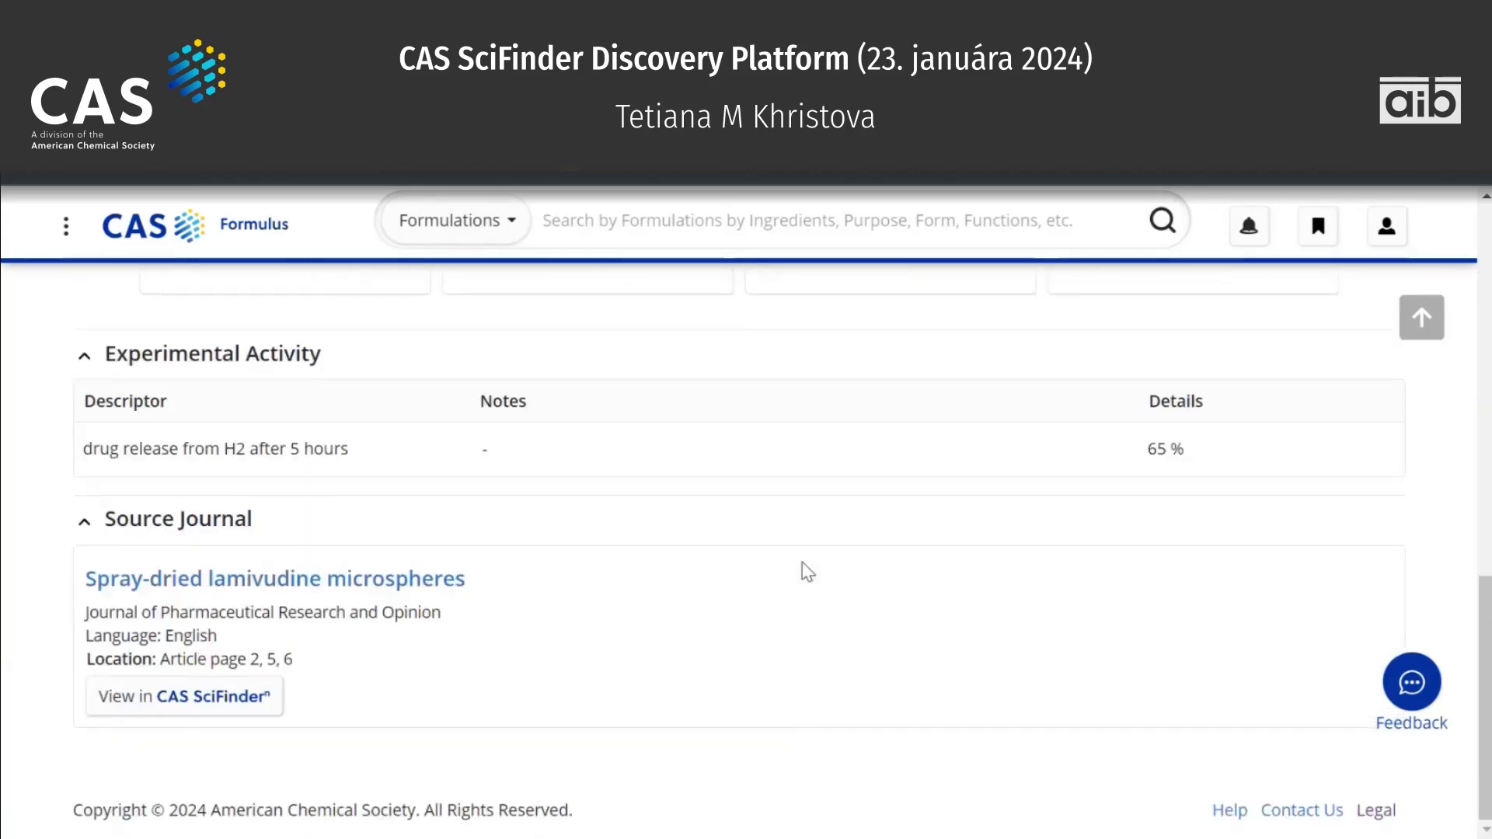
scroll(806, 571, "up", 8)
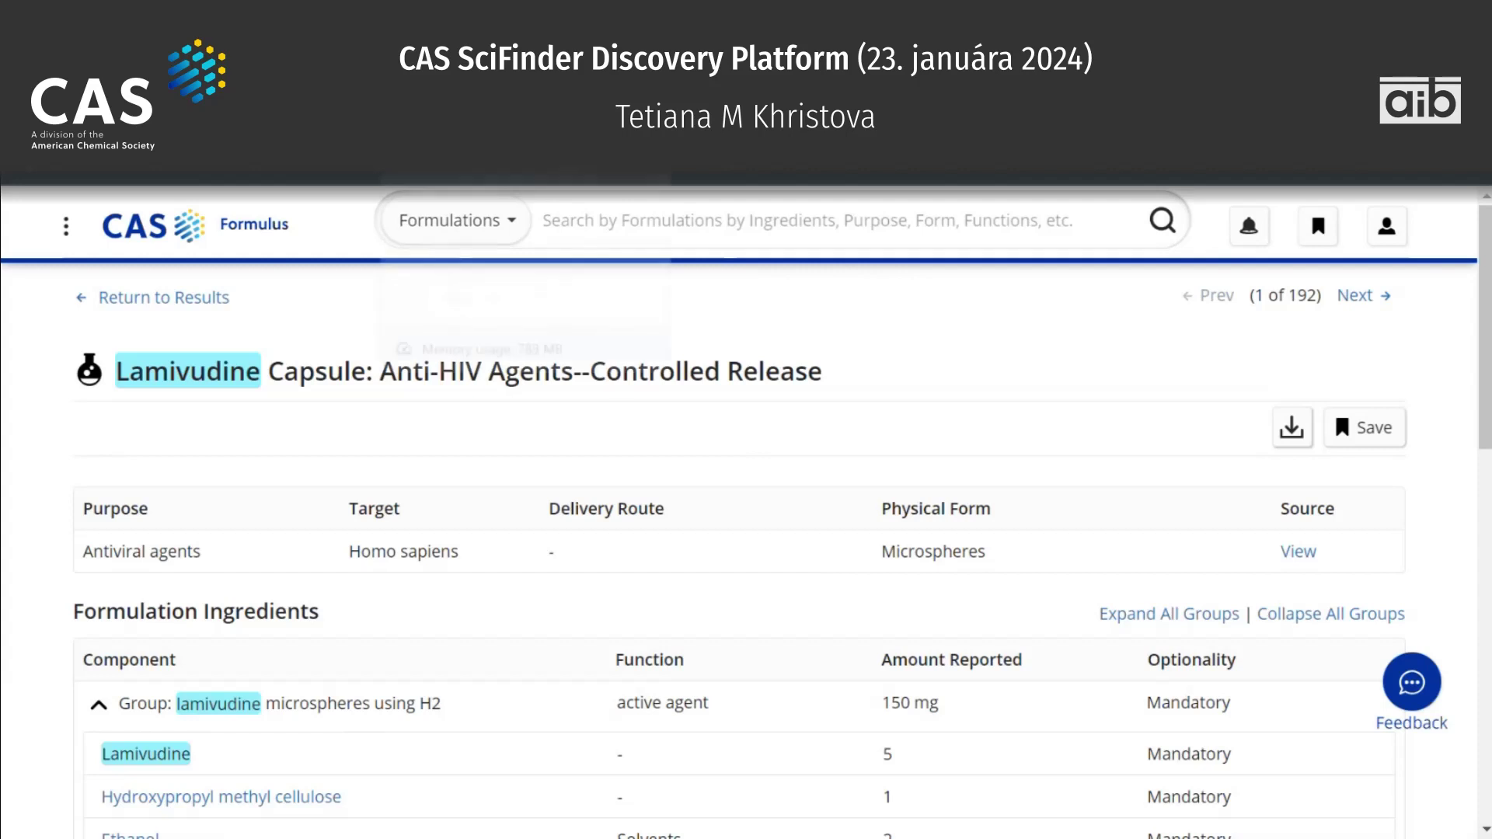
Switch to the CAS SciFinder reference results and show the PatentPak options of the polypeptide-based compositions patent.
left_click(502, 177)
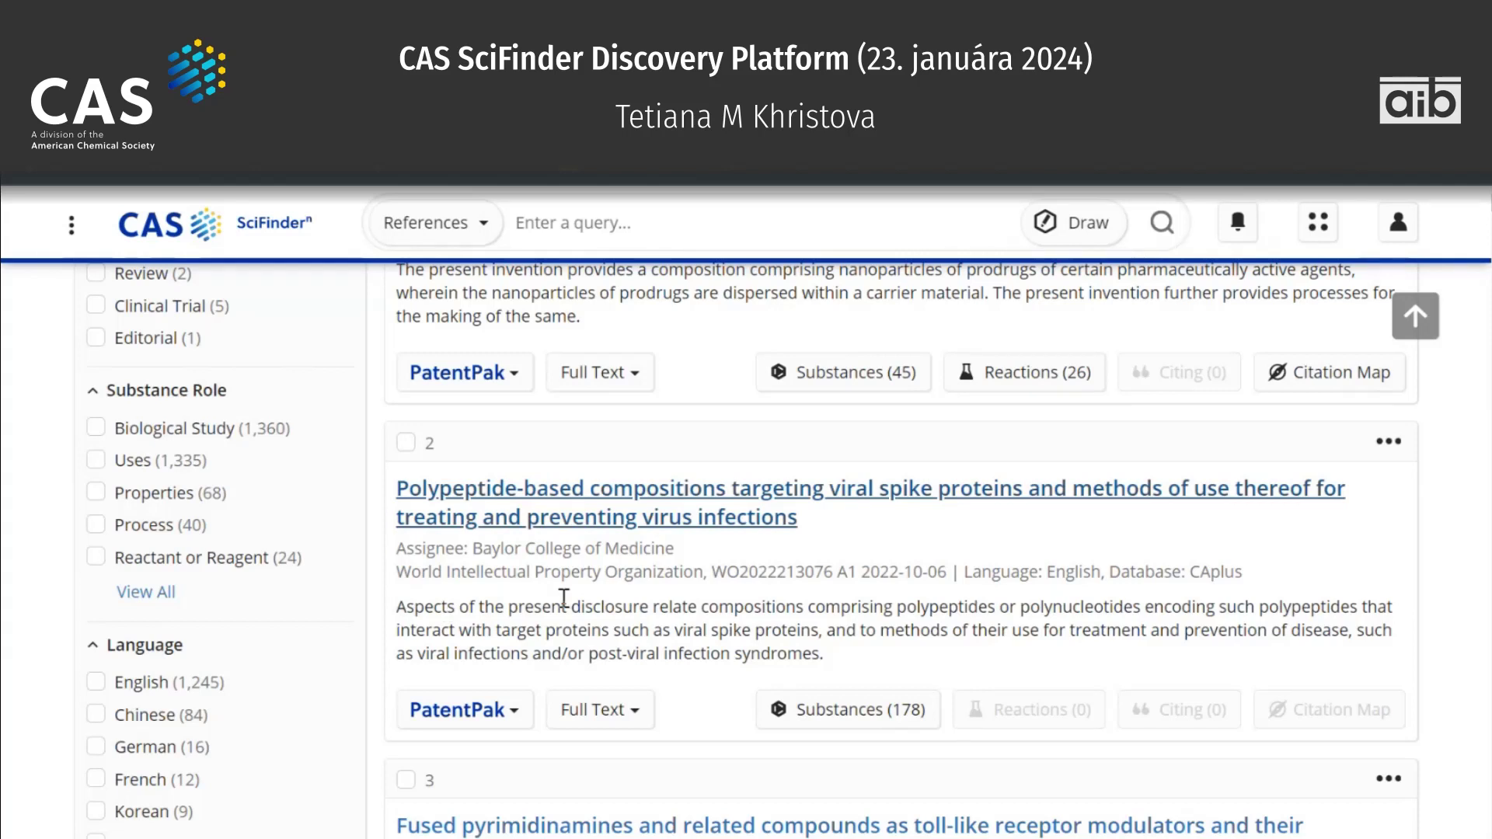
left_click(1188, 495)
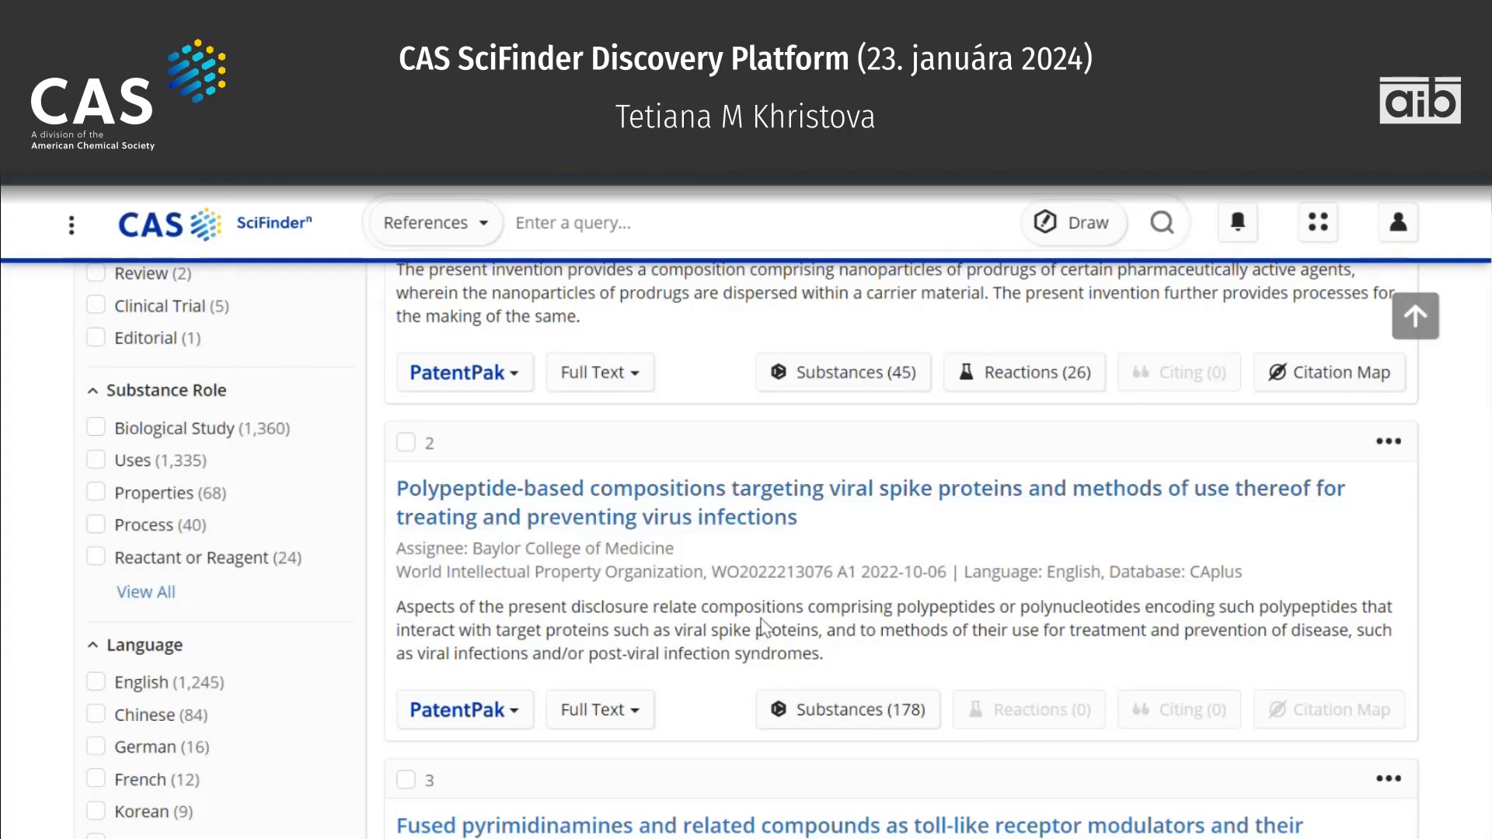
scroll(646, 567, "down", 1)
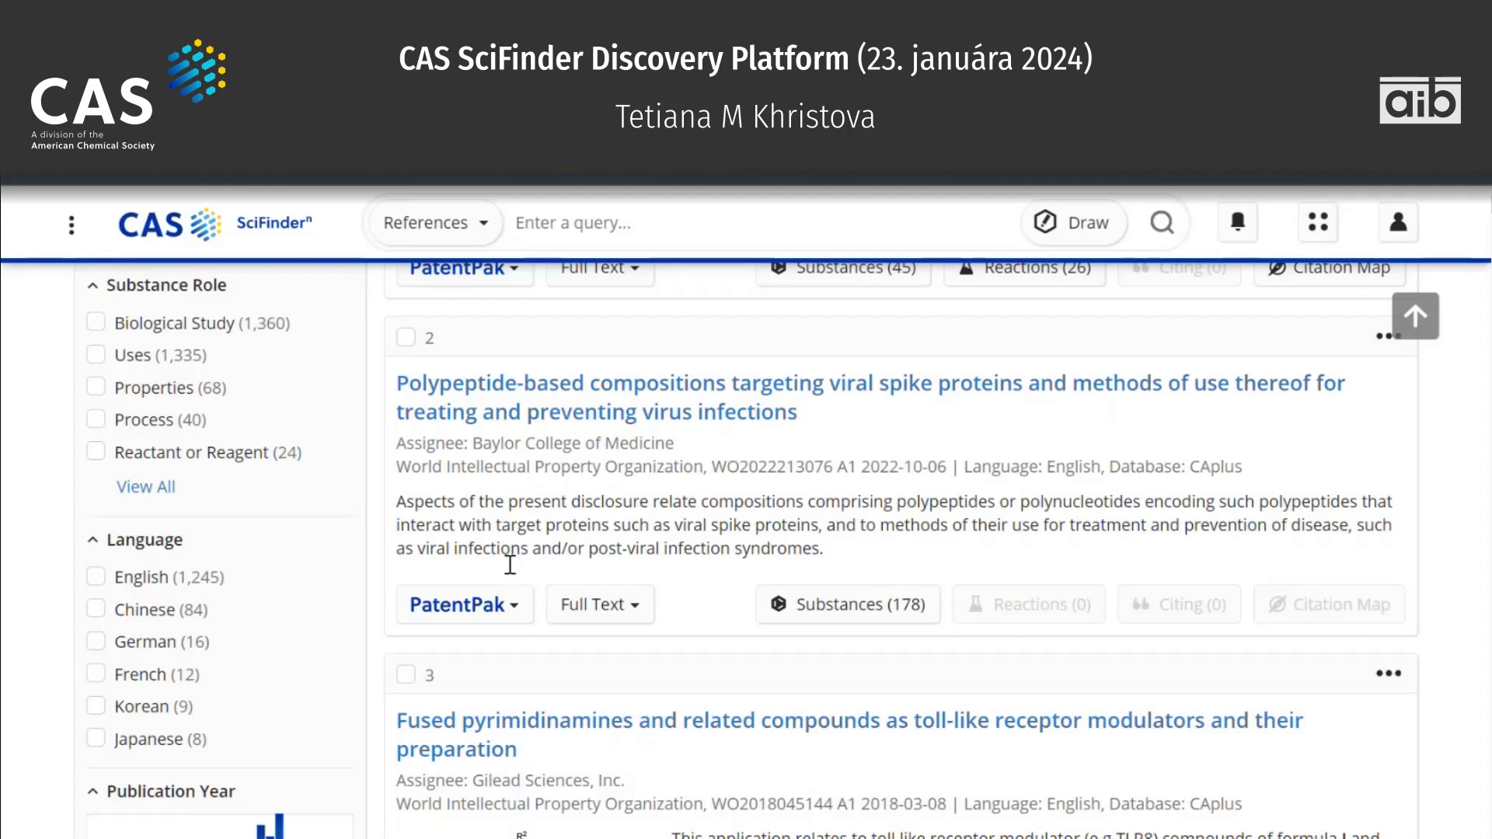
left_click(505, 612)
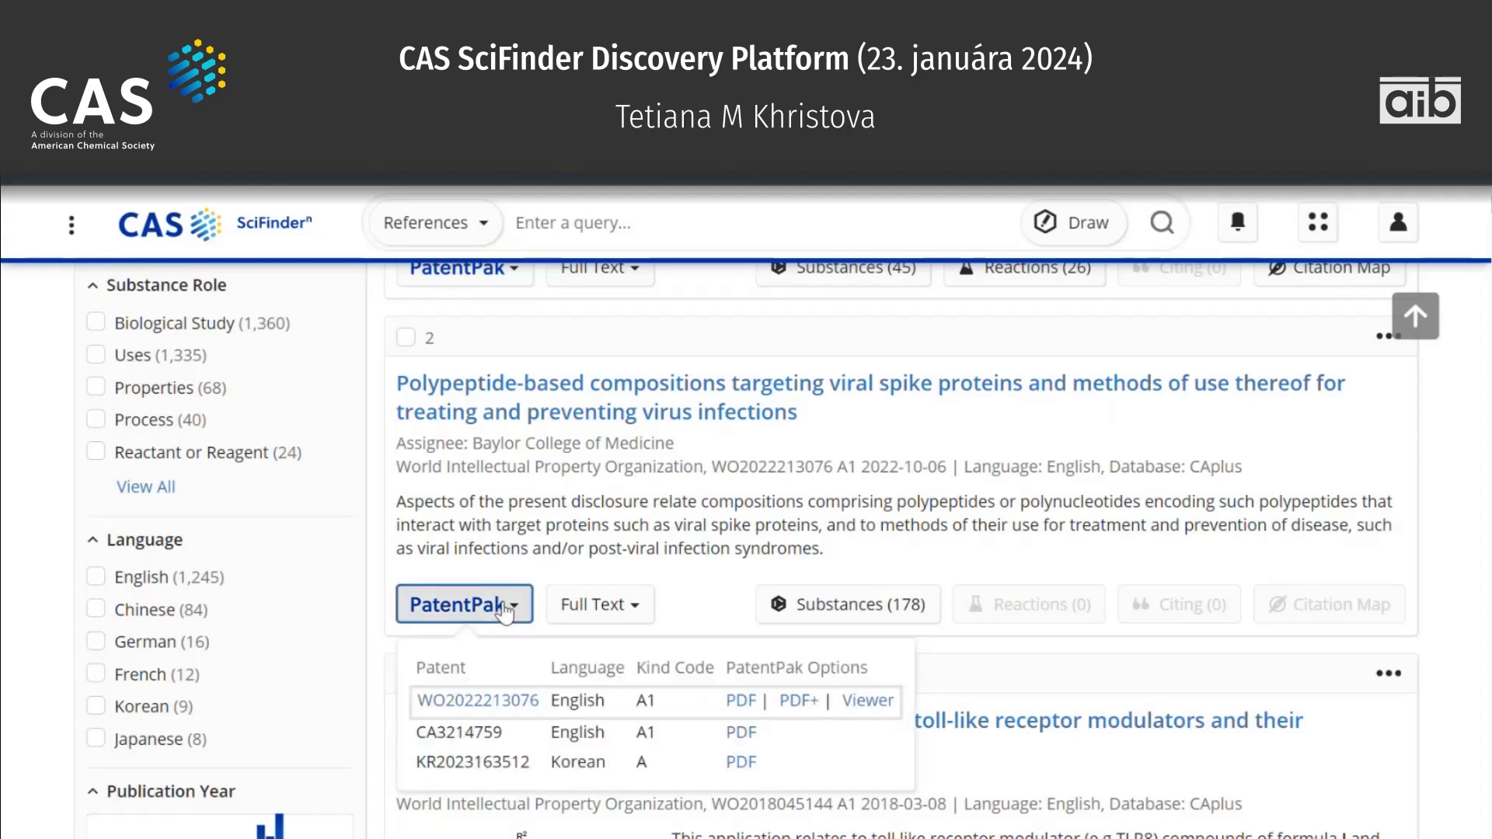
scroll(505, 612, "down", 1)
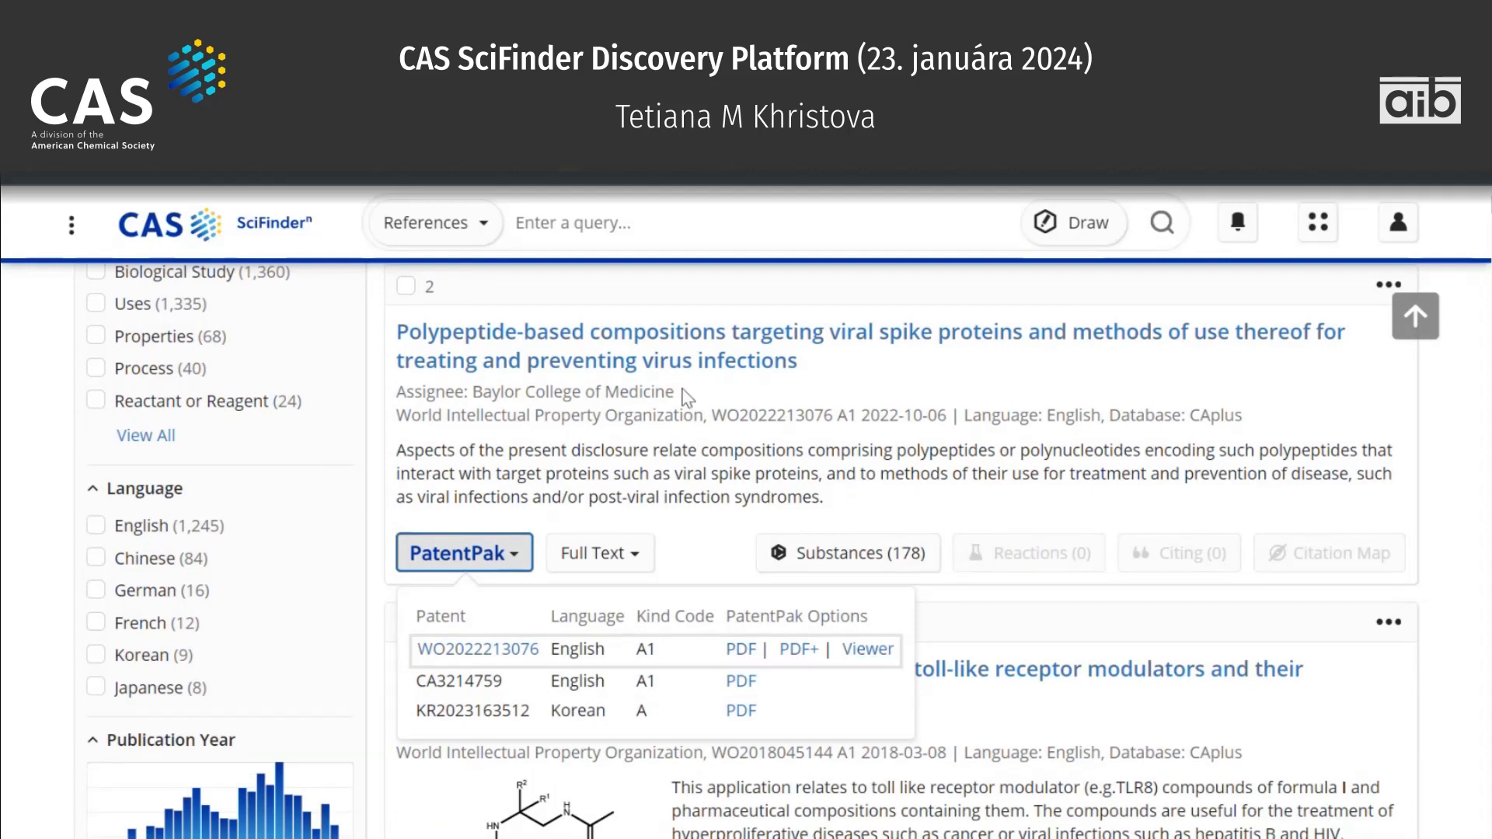
Open the polypeptide-based compositions patent record and review its patent family, priority applications and substances.
left_click(674, 365)
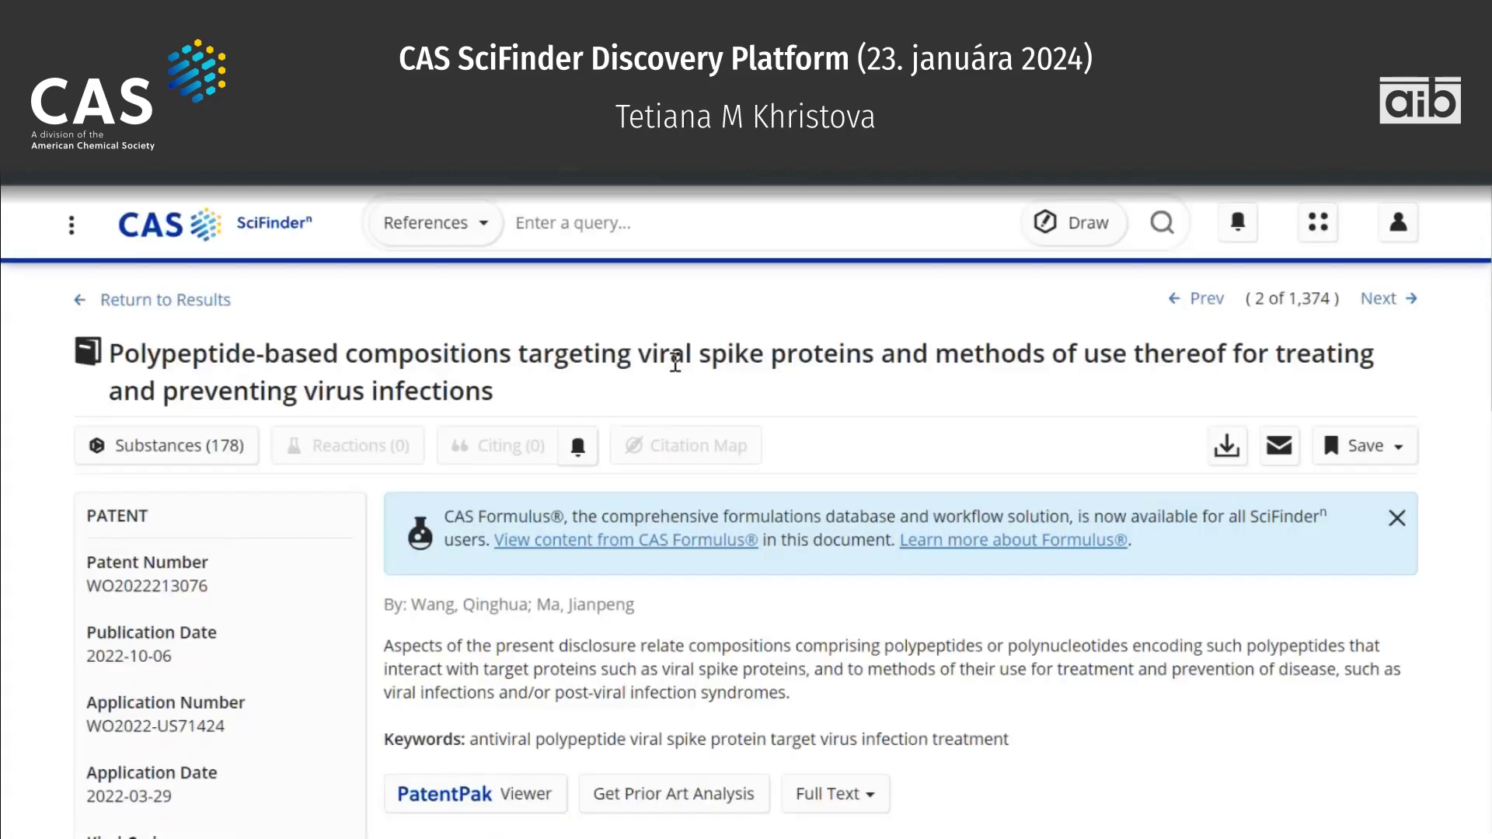
scroll(674, 365, "down", 3)
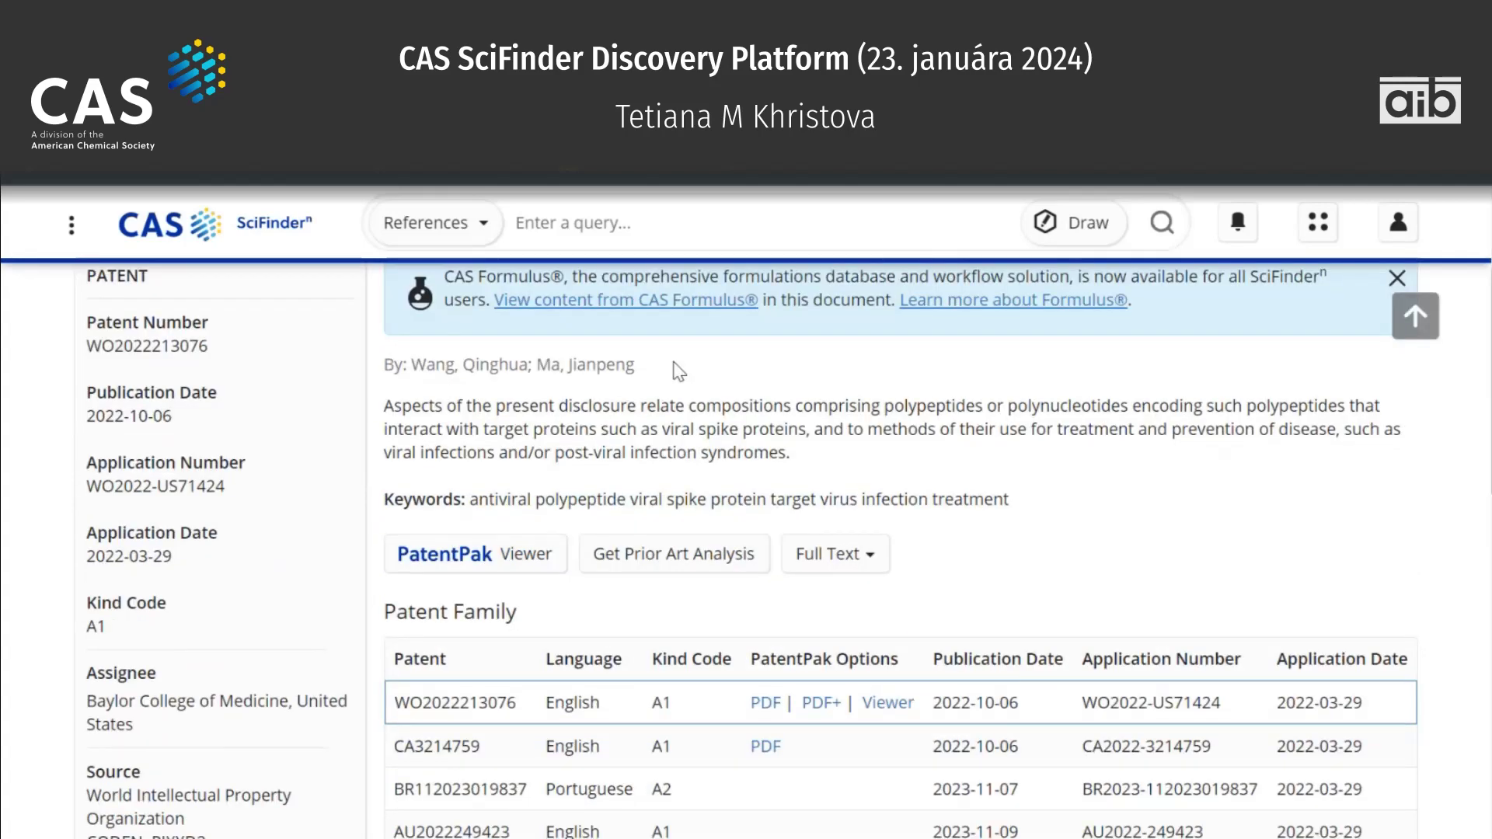
scroll(675, 365, "down", 4)
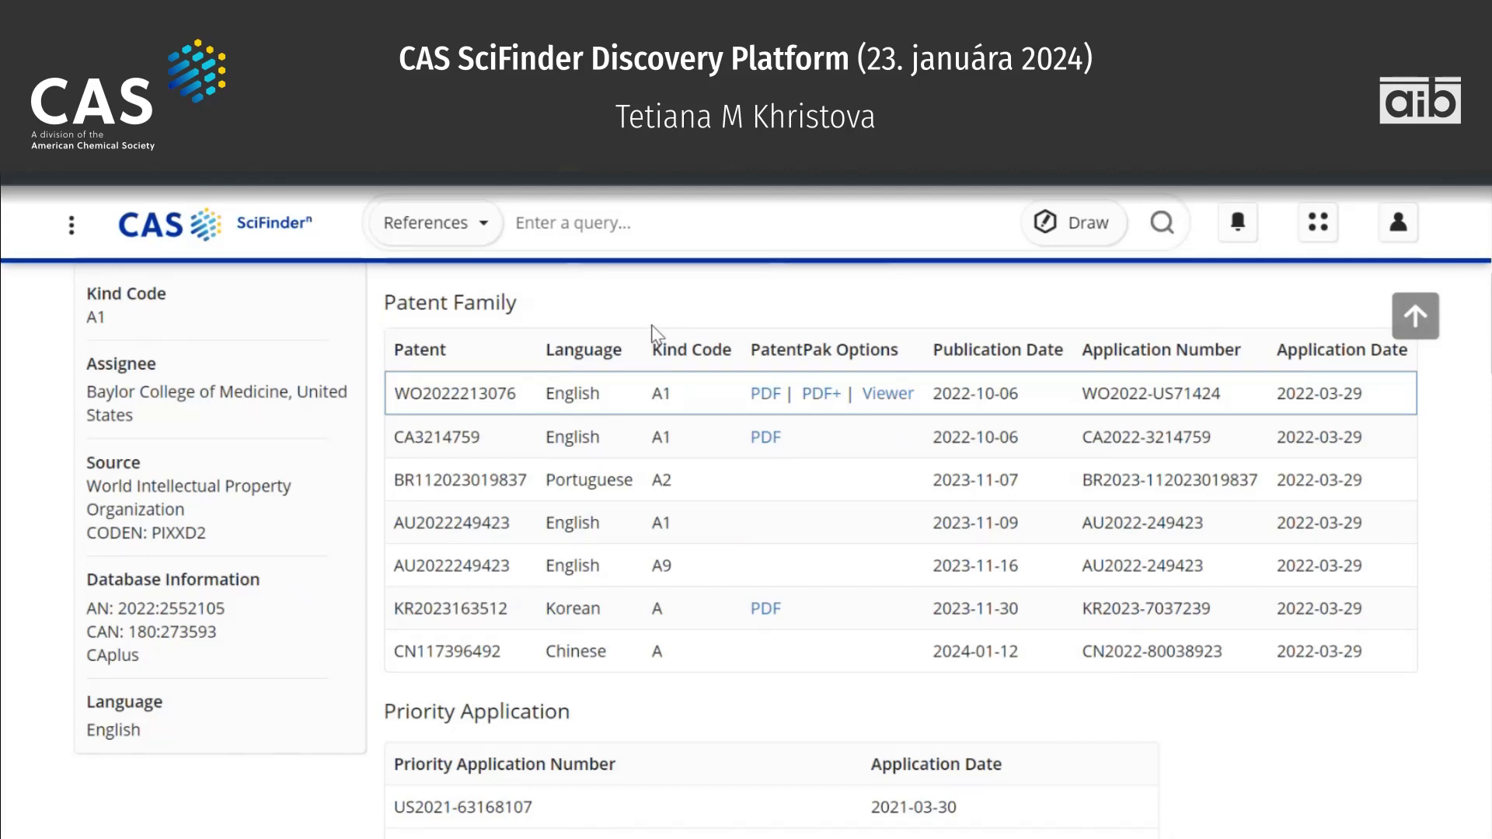
scroll(654, 334, "down", 7)
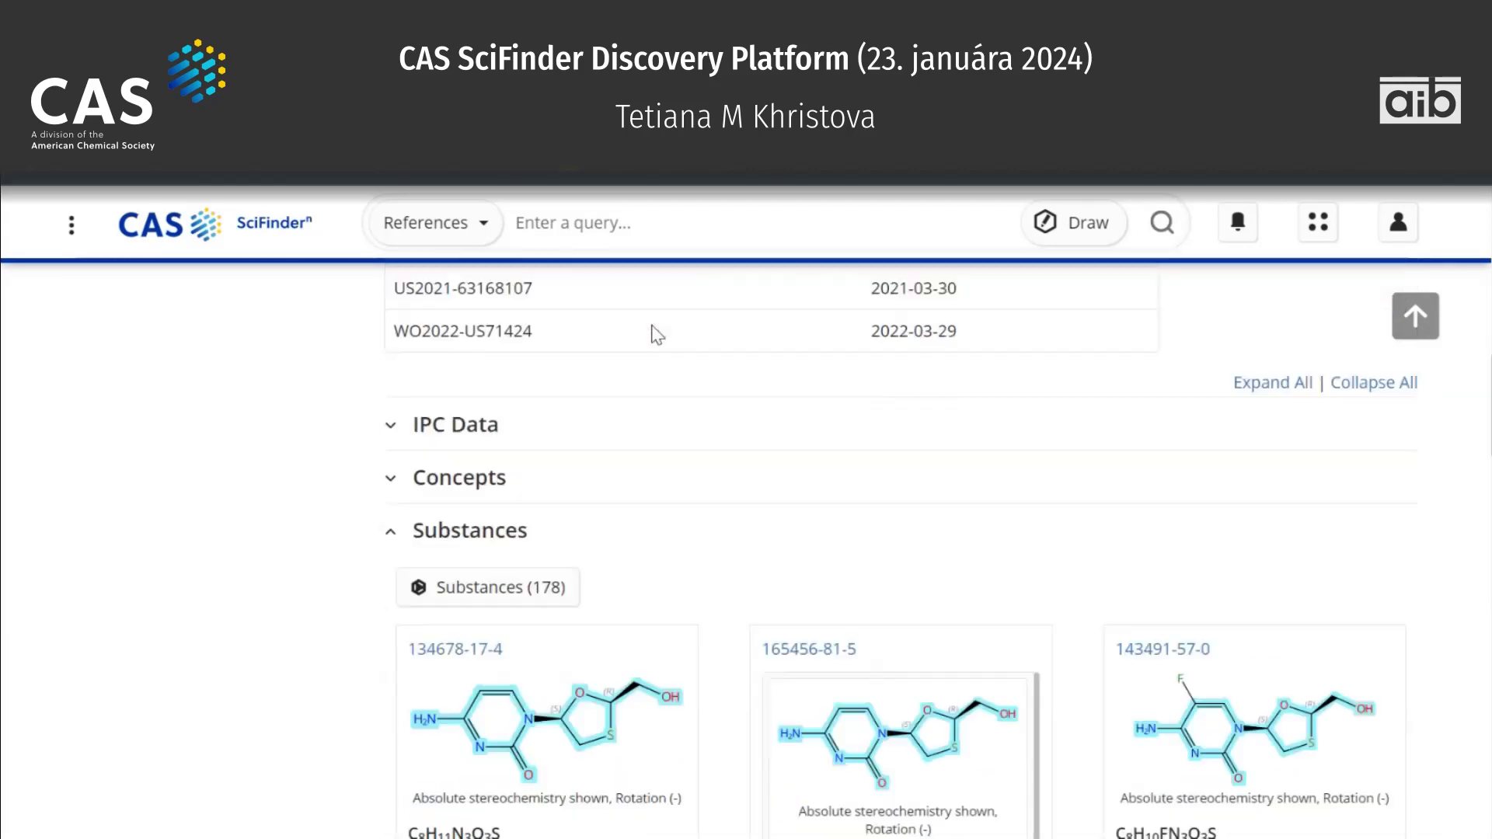
scroll(654, 334, "down", 3)
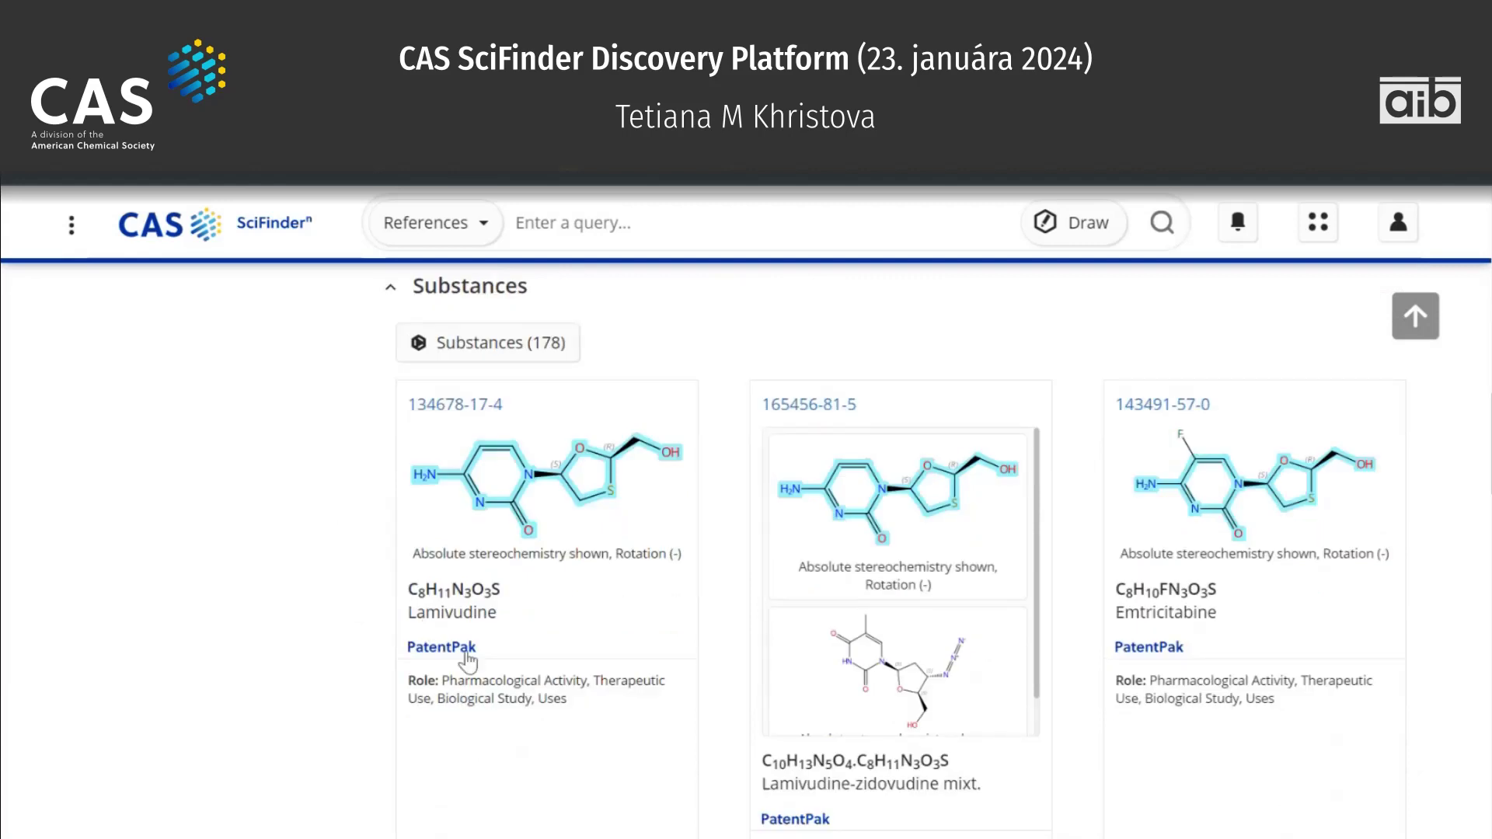
scroll(467, 660, "down", 1)
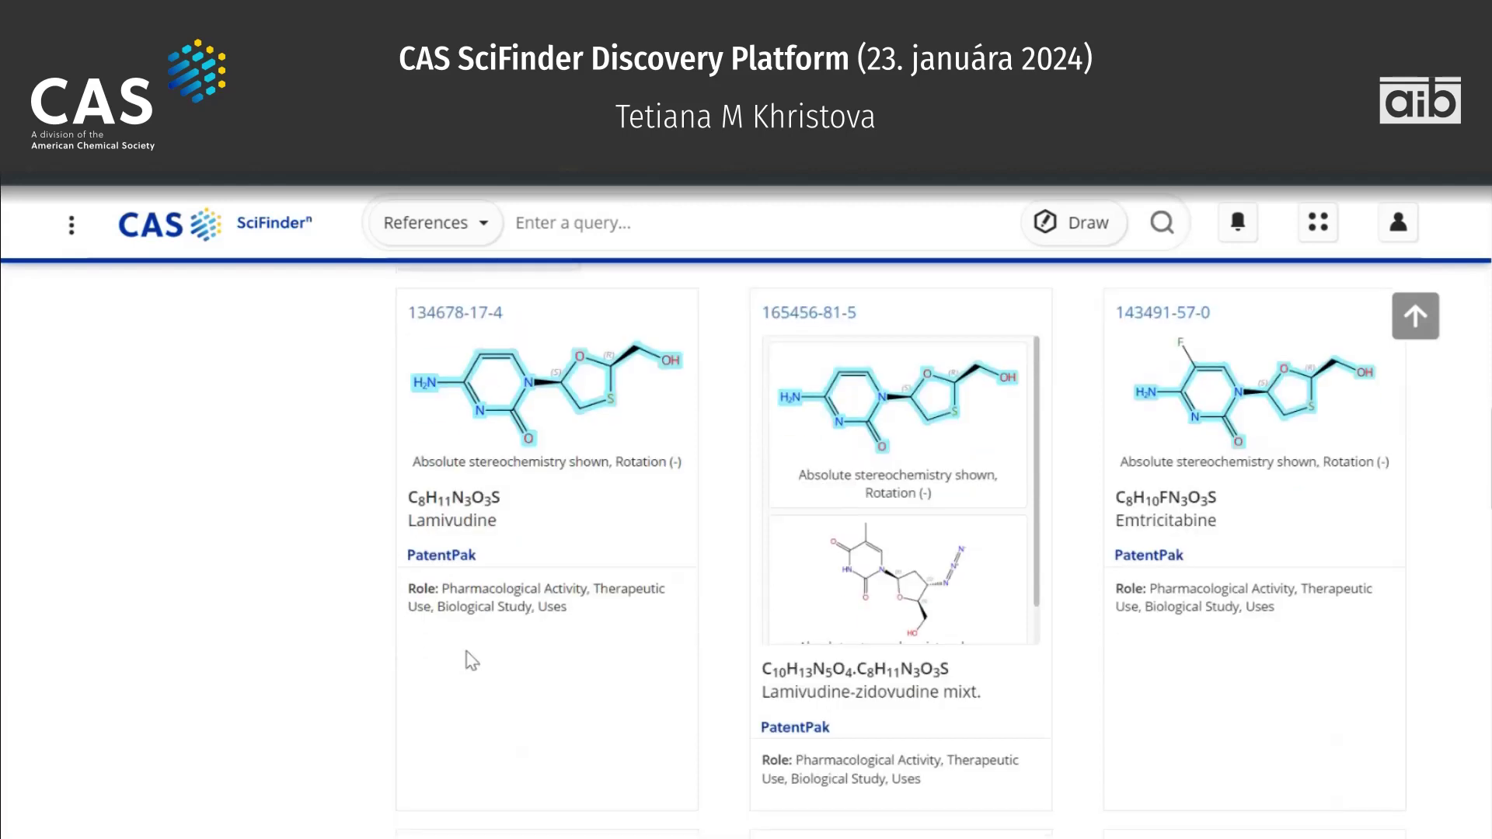
Open Lamivudine from the patent's substances in the PatentPak viewer, enlarge the document, and go to its analyst markup location on page 225.
left_click(455, 556)
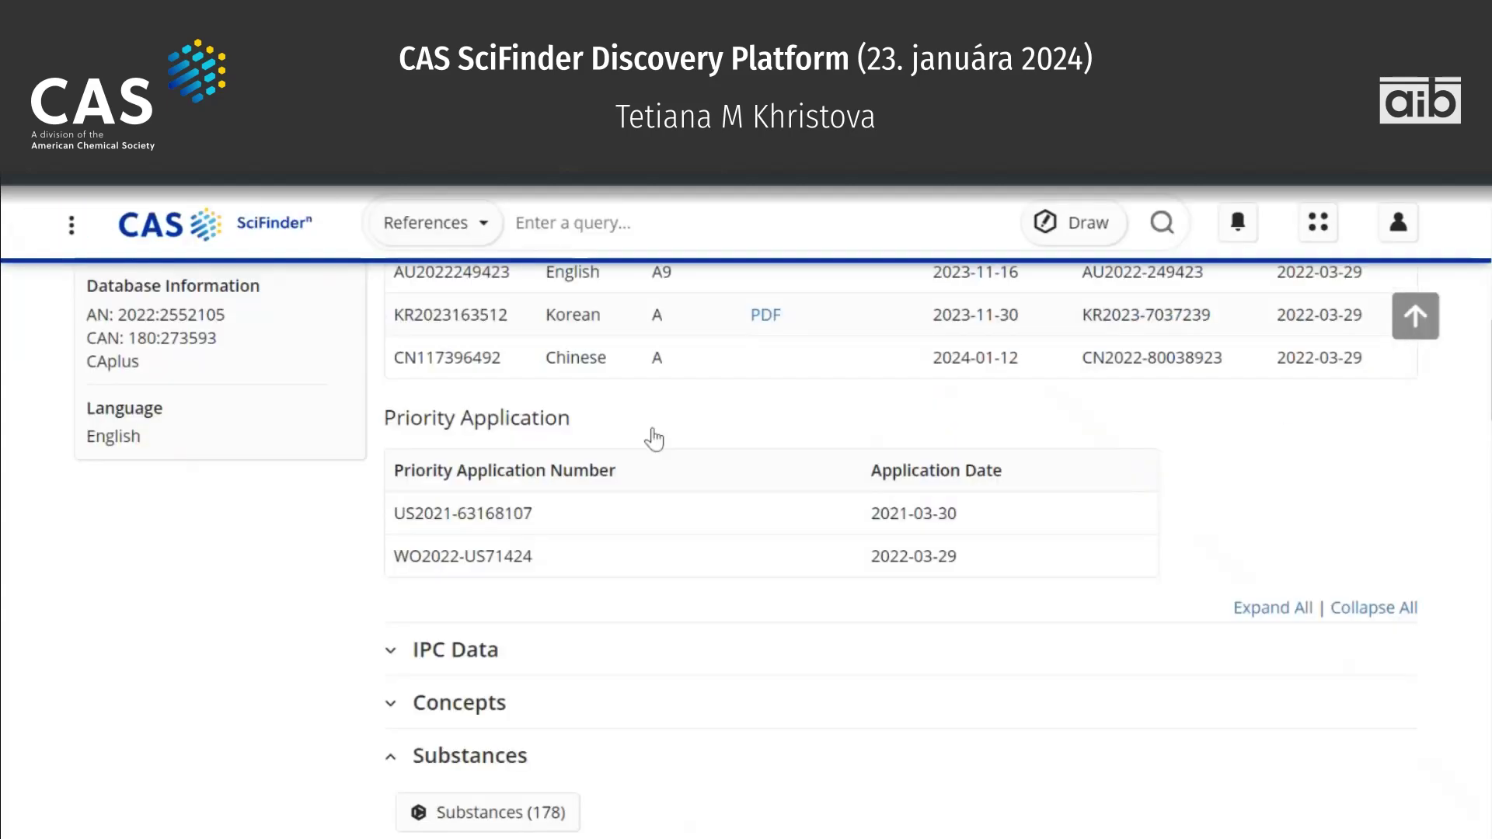
scroll(655, 435, "up", 5)
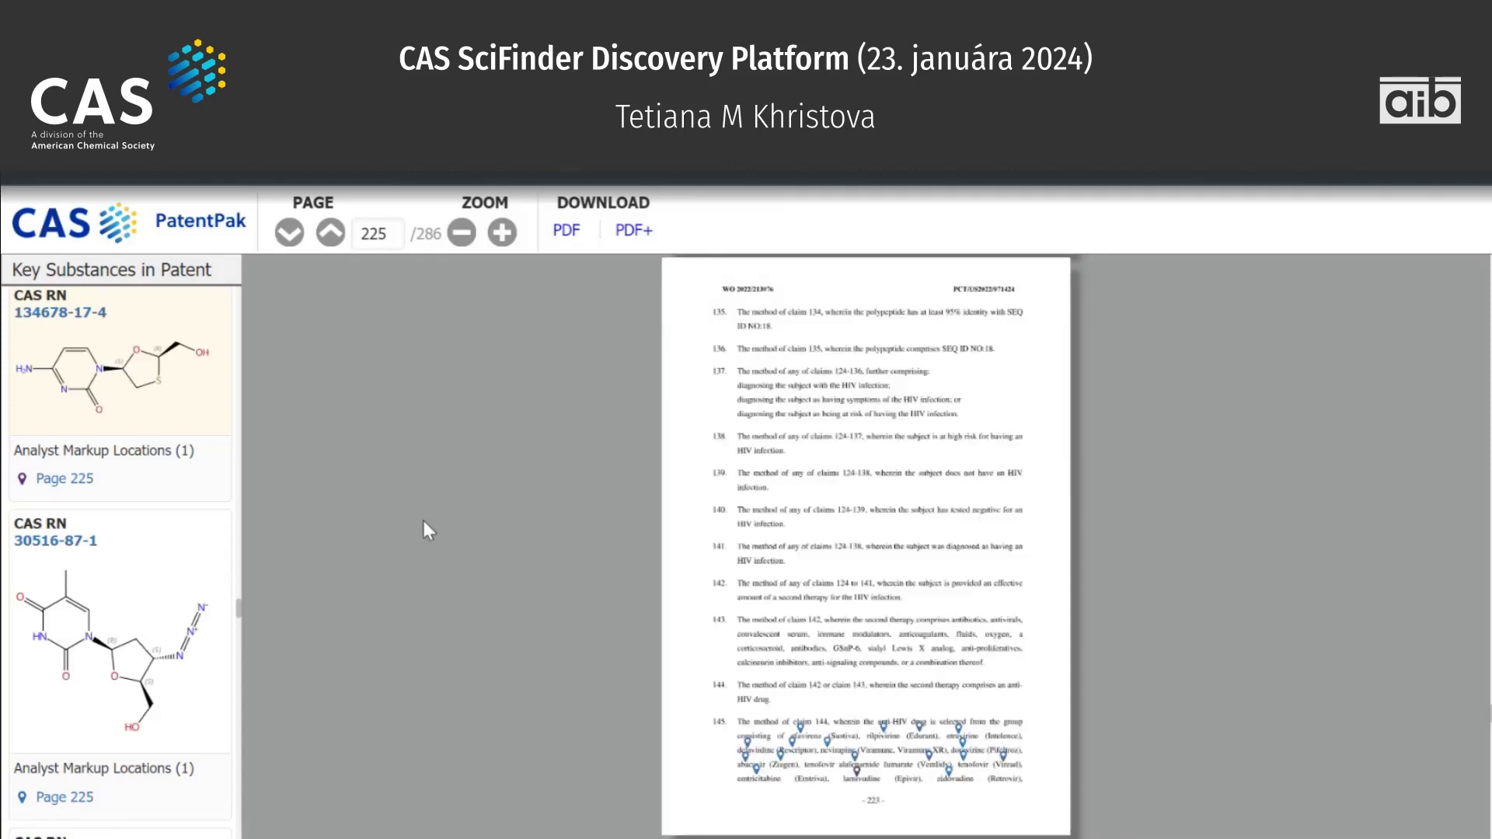
left_click(509, 233)
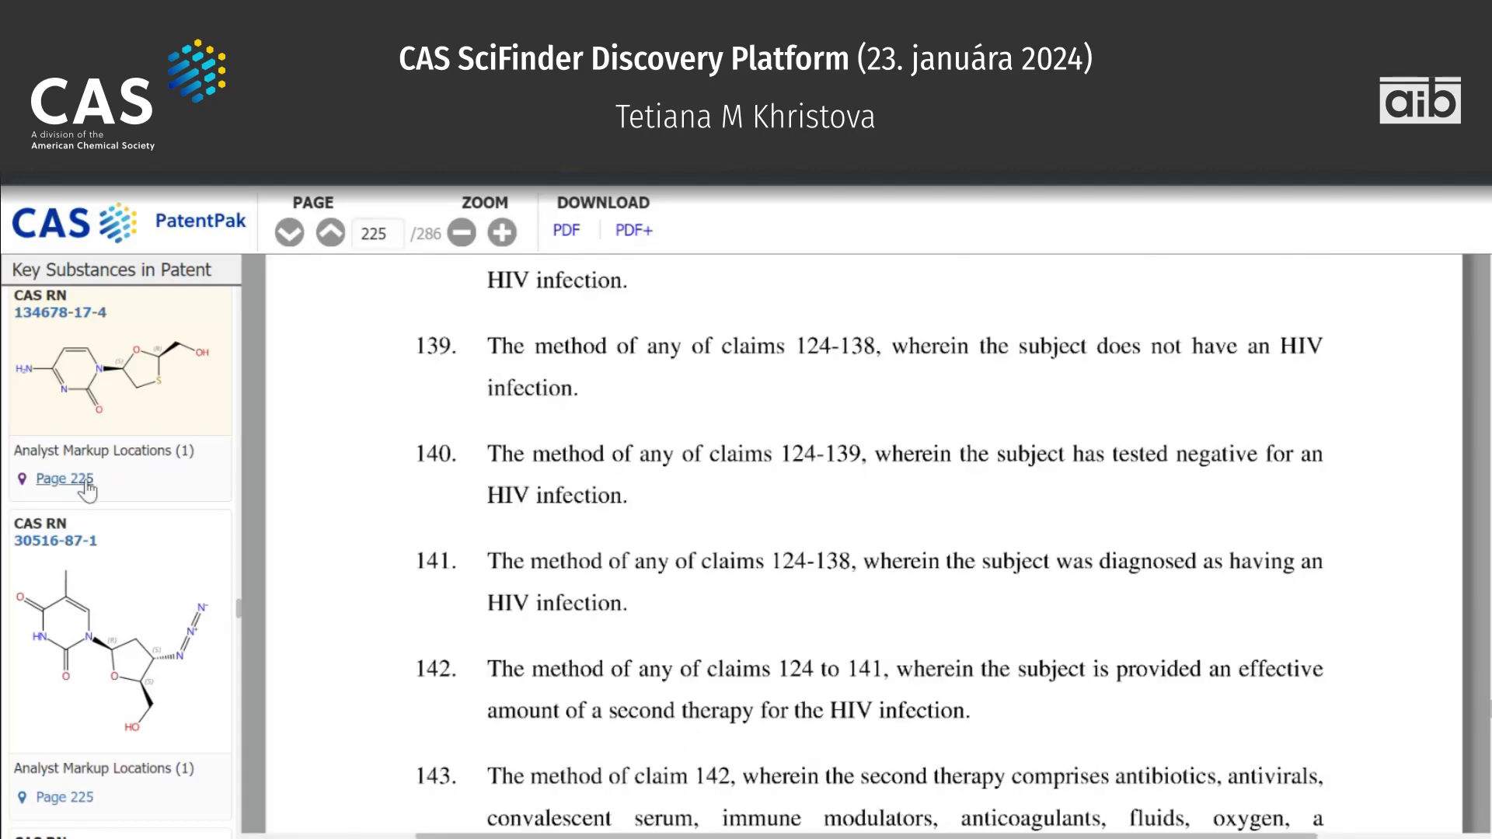
left_click(85, 482)
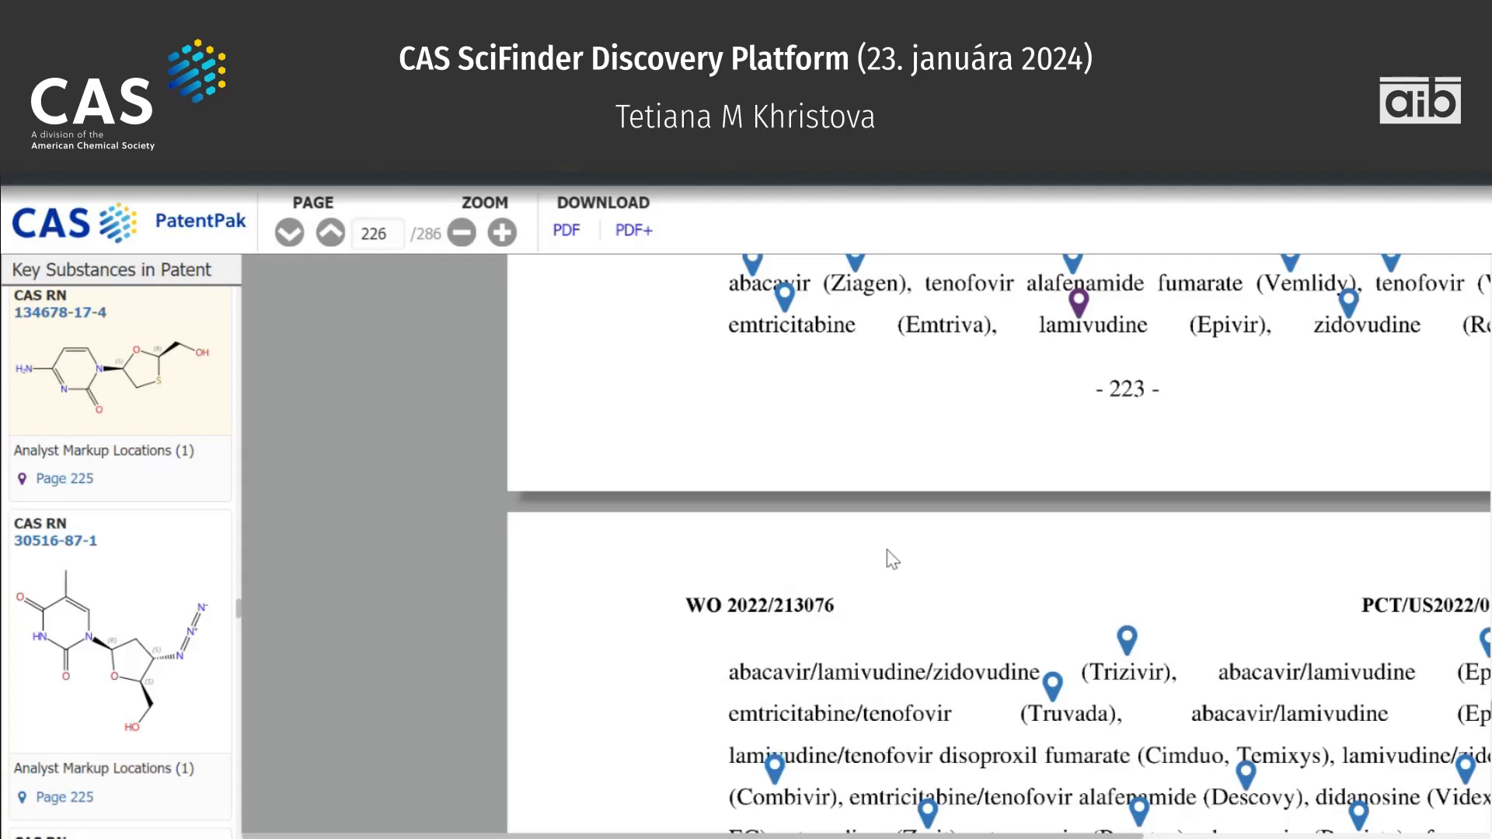
scroll(888, 549, "right", 5)
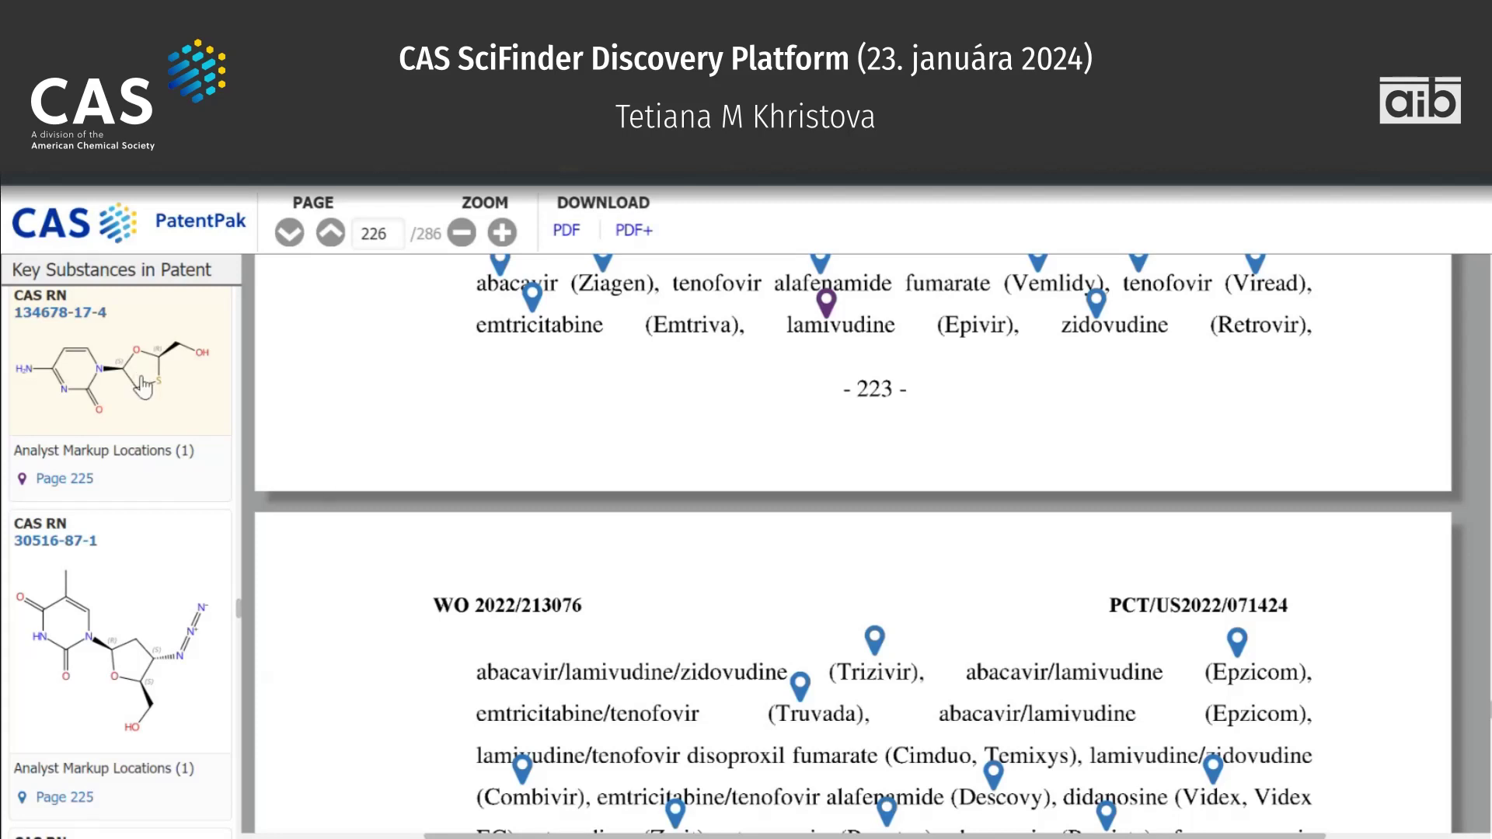
Locate the key substances marked at Trizivir and Biktarvy on page 226, and highlight the efavirenz/lamivudine/tenofovir disoproxil fumarate (Symfi Lo) text there.
scroll(150, 571, "down", 10)
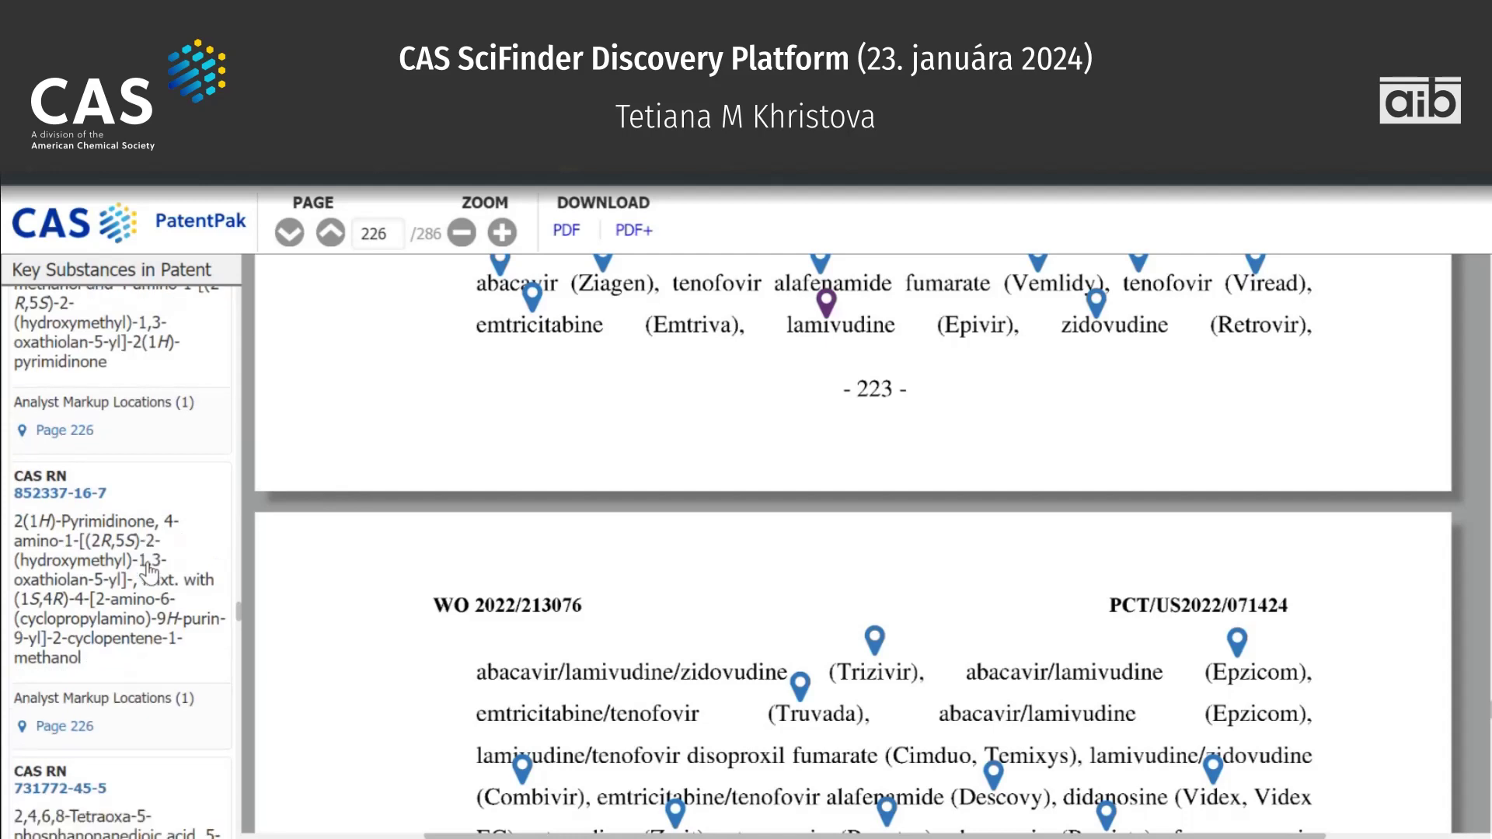
left_click(61, 440)
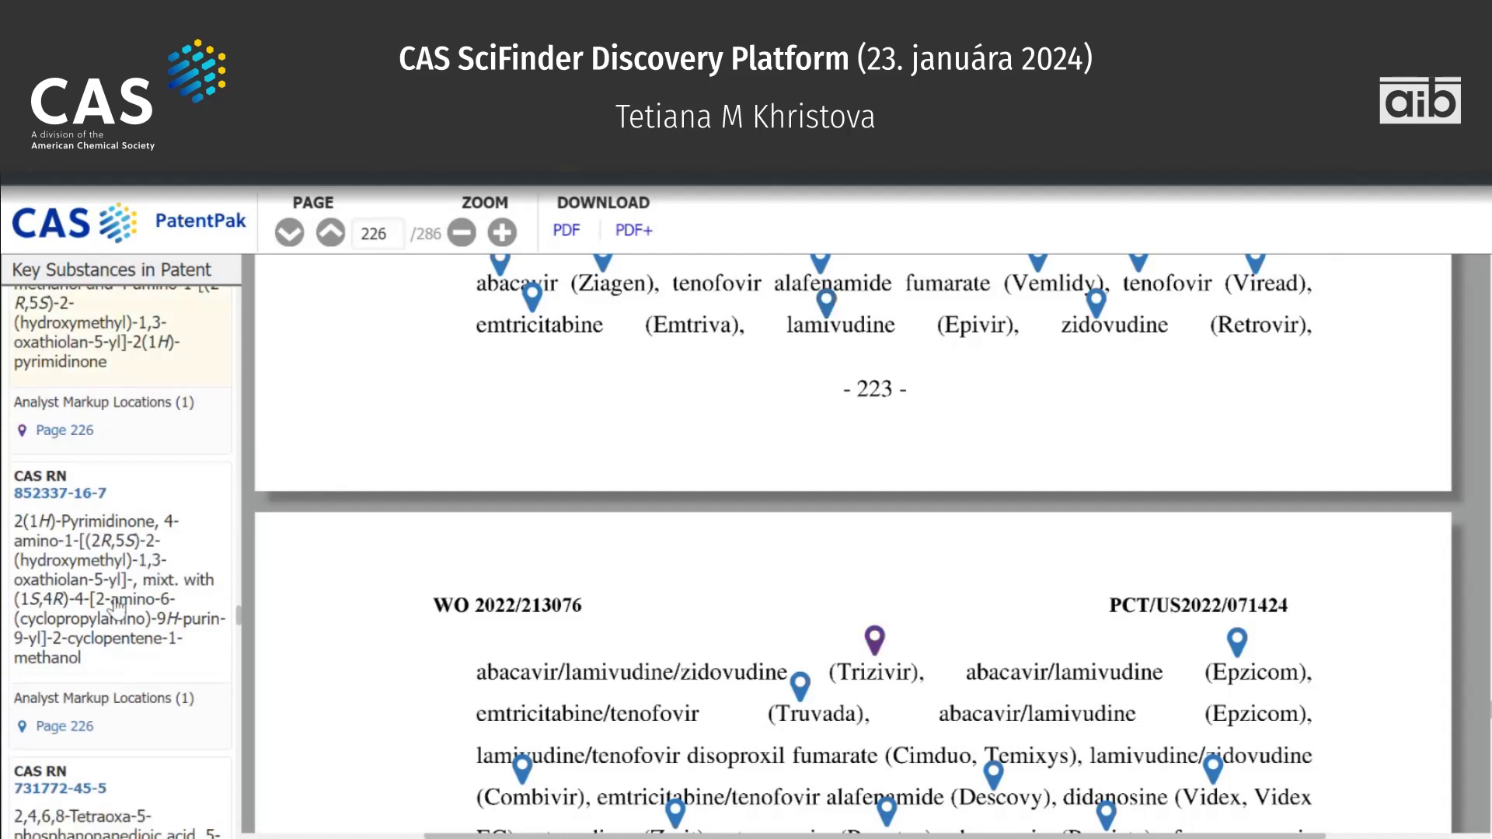
scroll(118, 606, "down", 5)
scroll(118, 606, "down", 5)
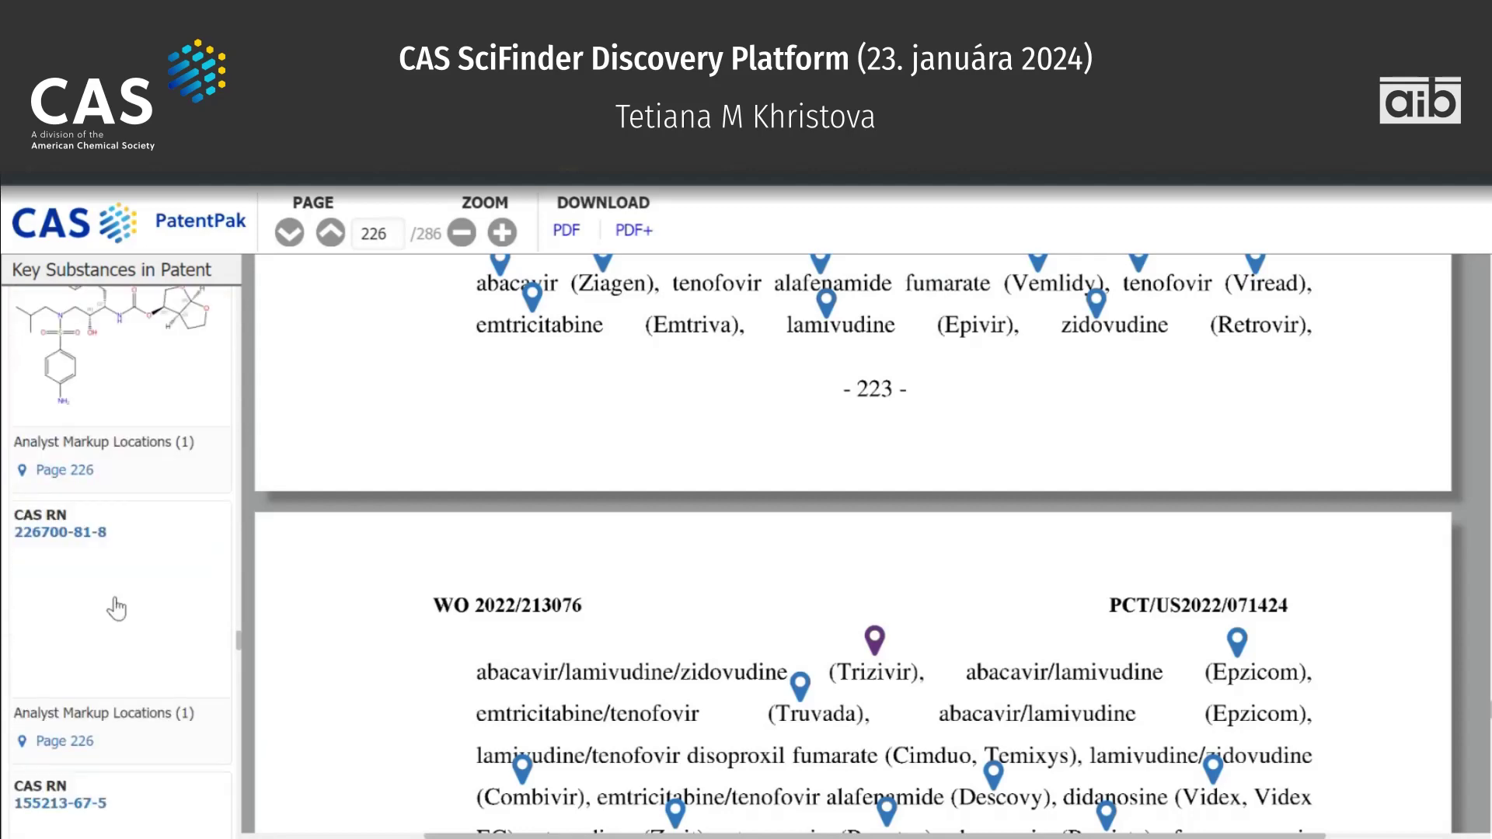
scroll(117, 606, "down", 5)
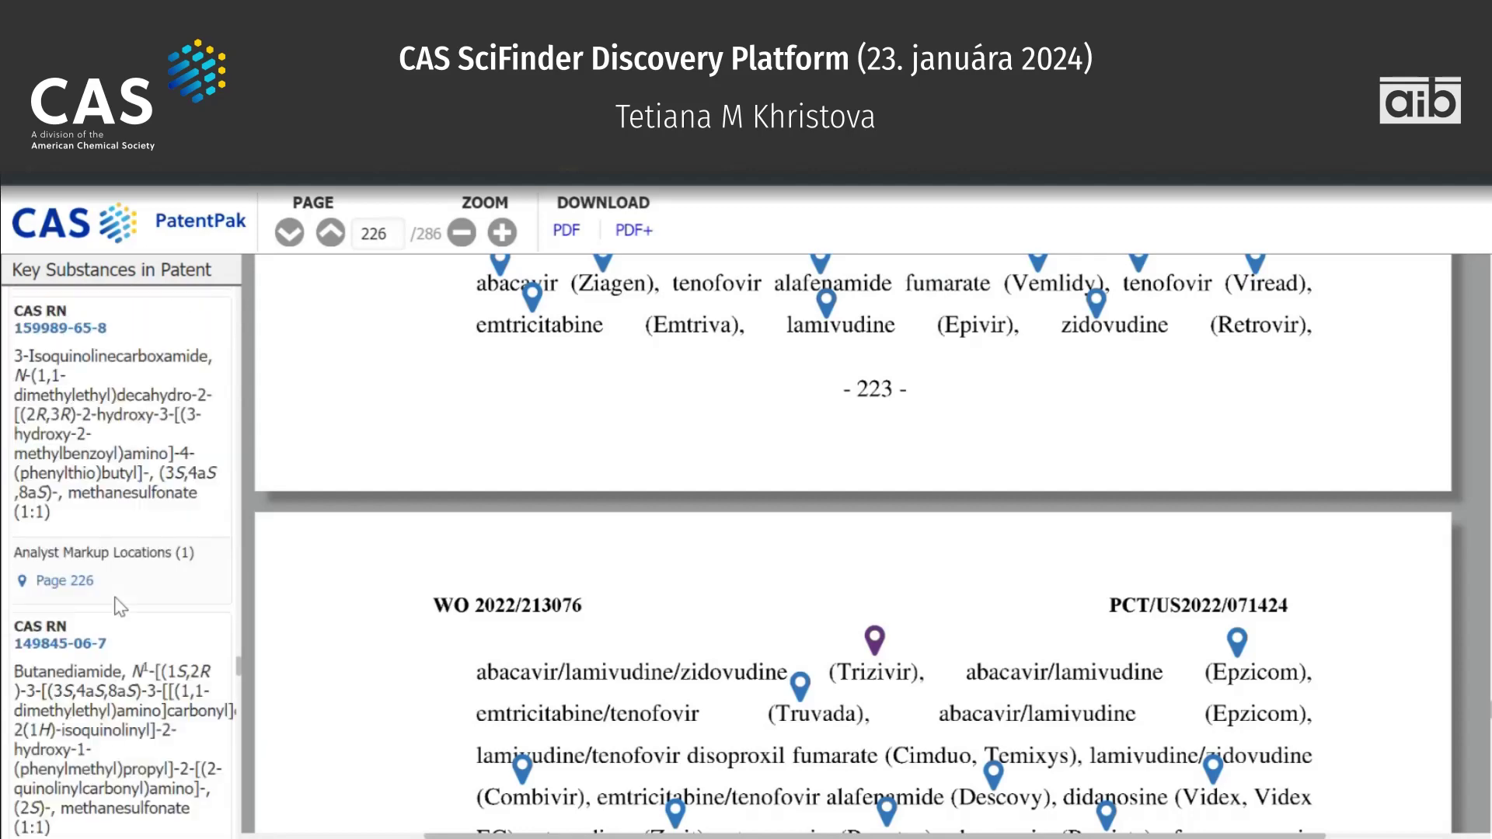
scroll(116, 606, "down", 4)
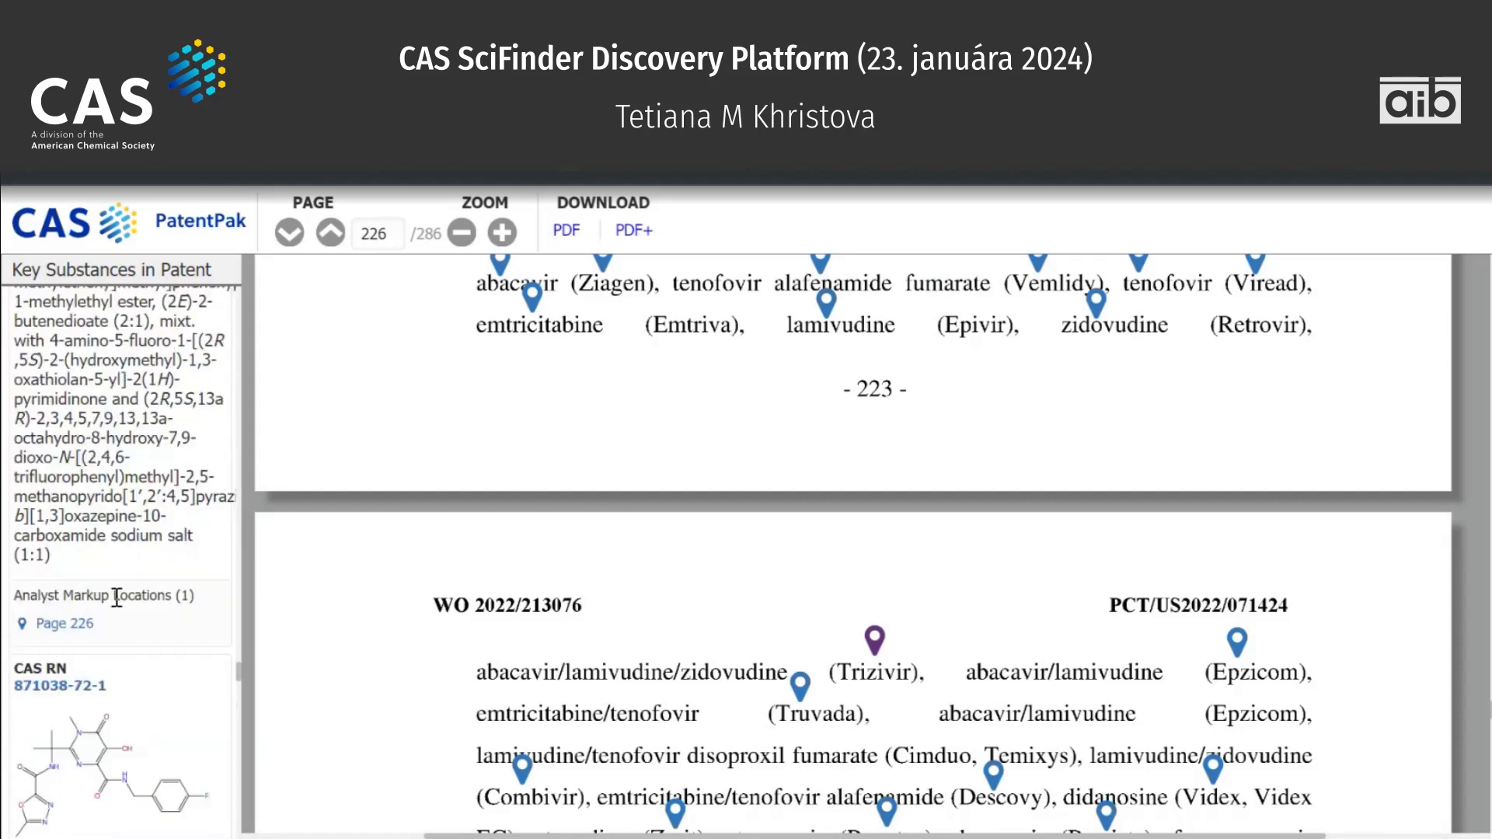
left_click(64, 626)
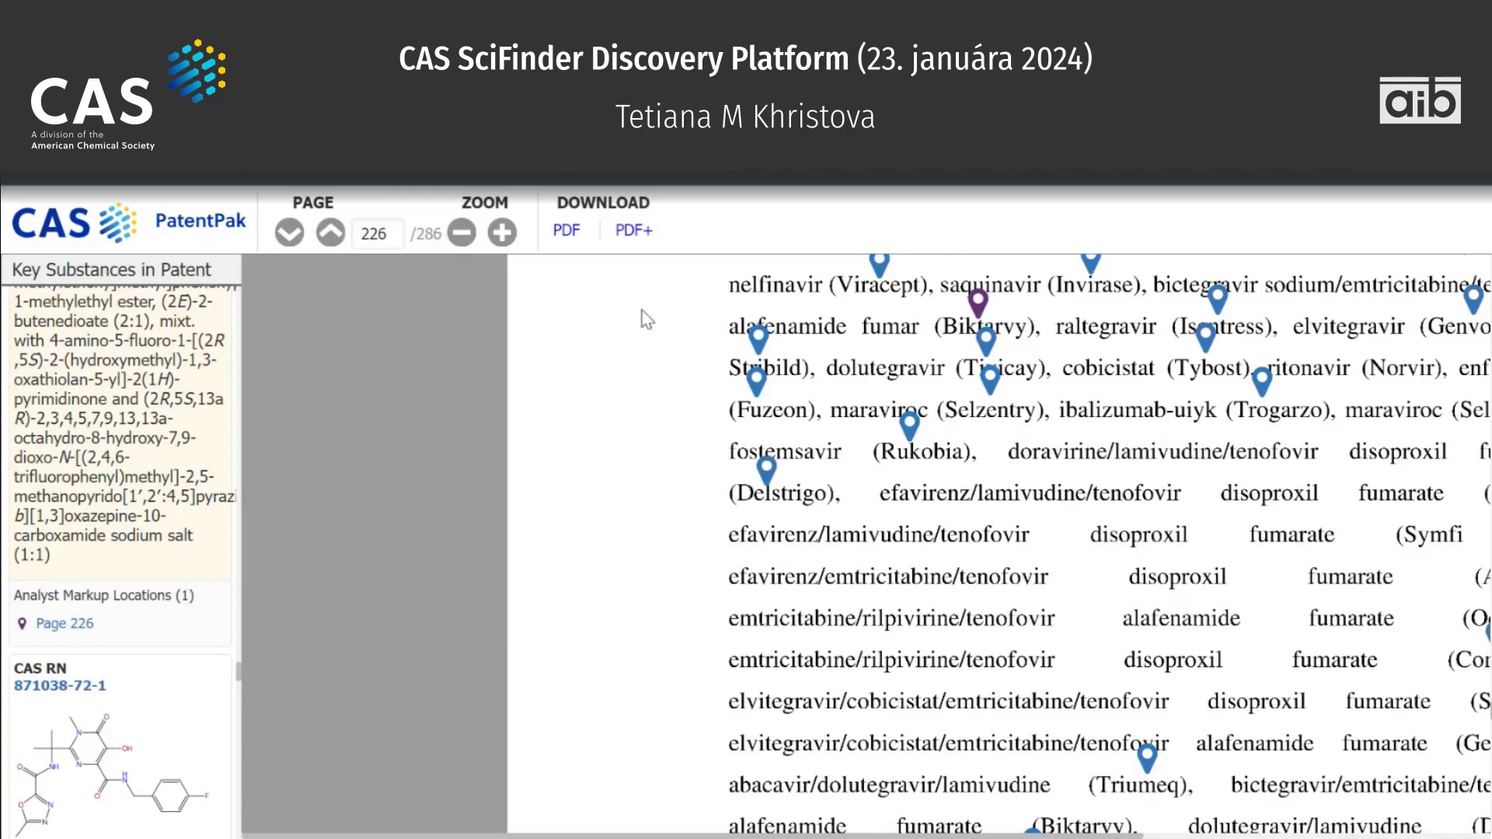
scroll(944, 532, "right", 3)
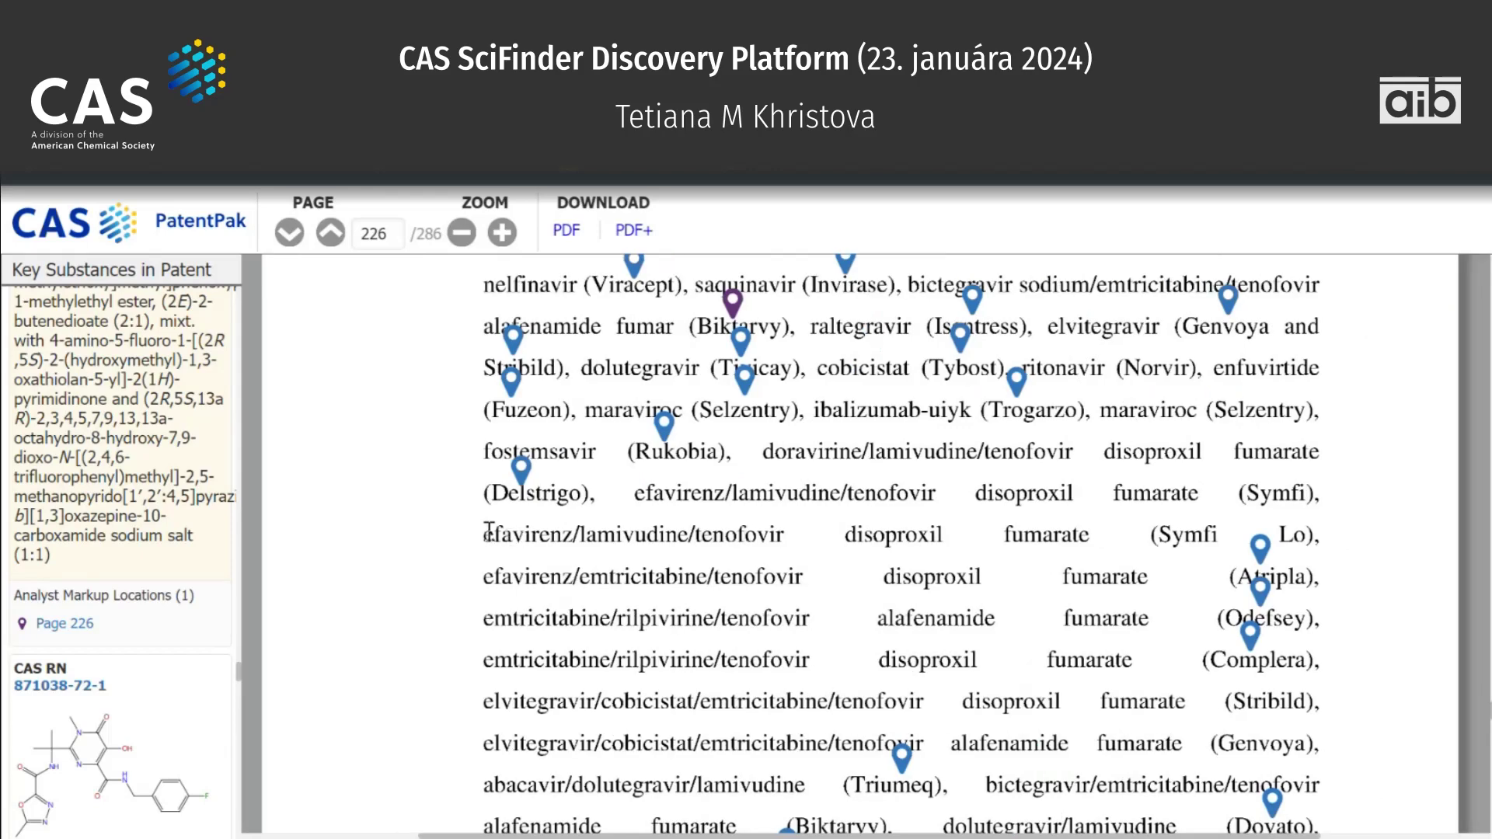
left_click_drag(488, 531, 735, 584)
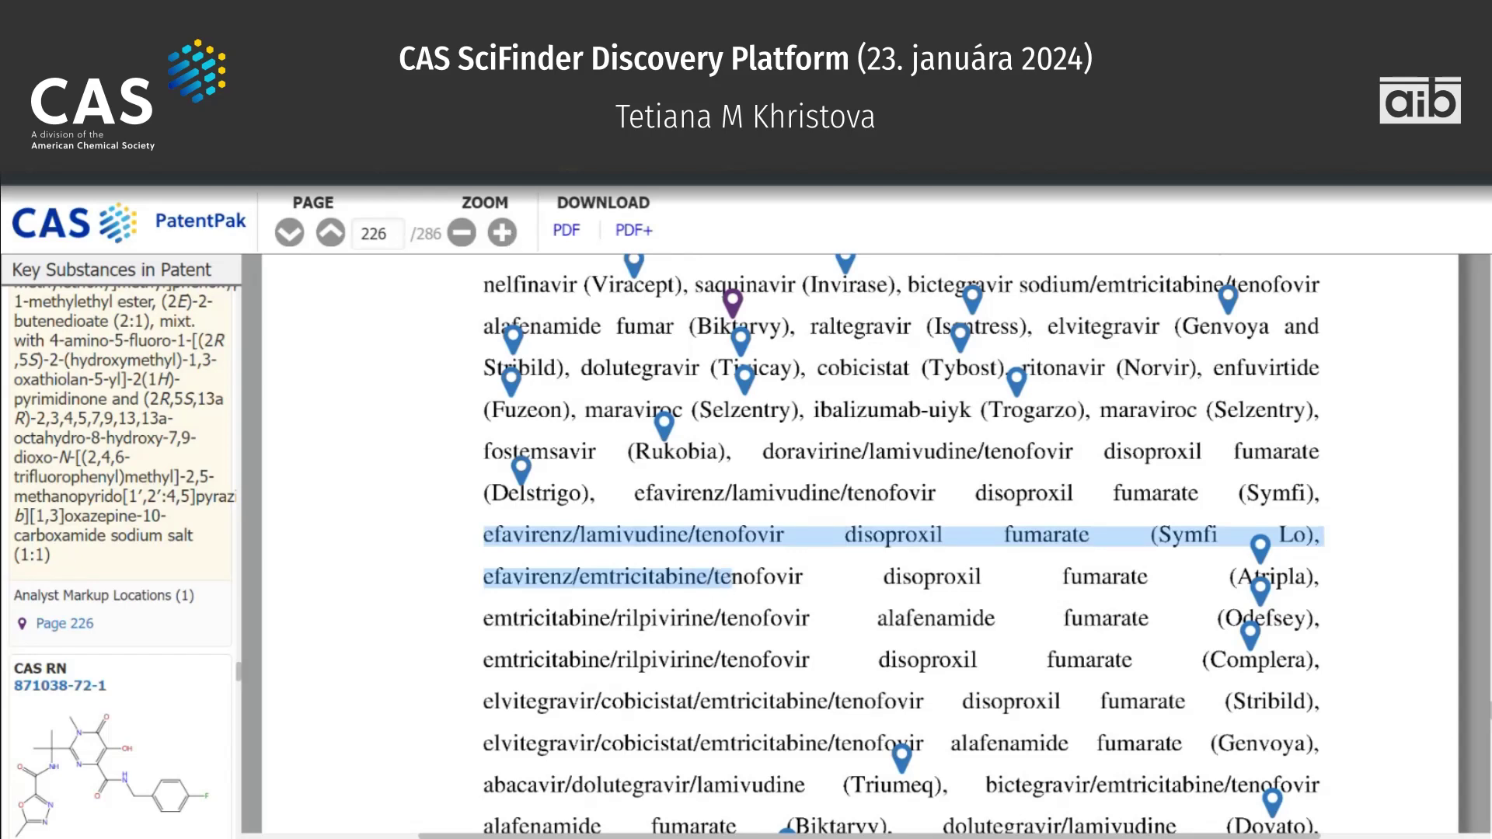
Open the PDF+ version of the patent and examine the substance table that begins on page 287.
left_click(631, 231)
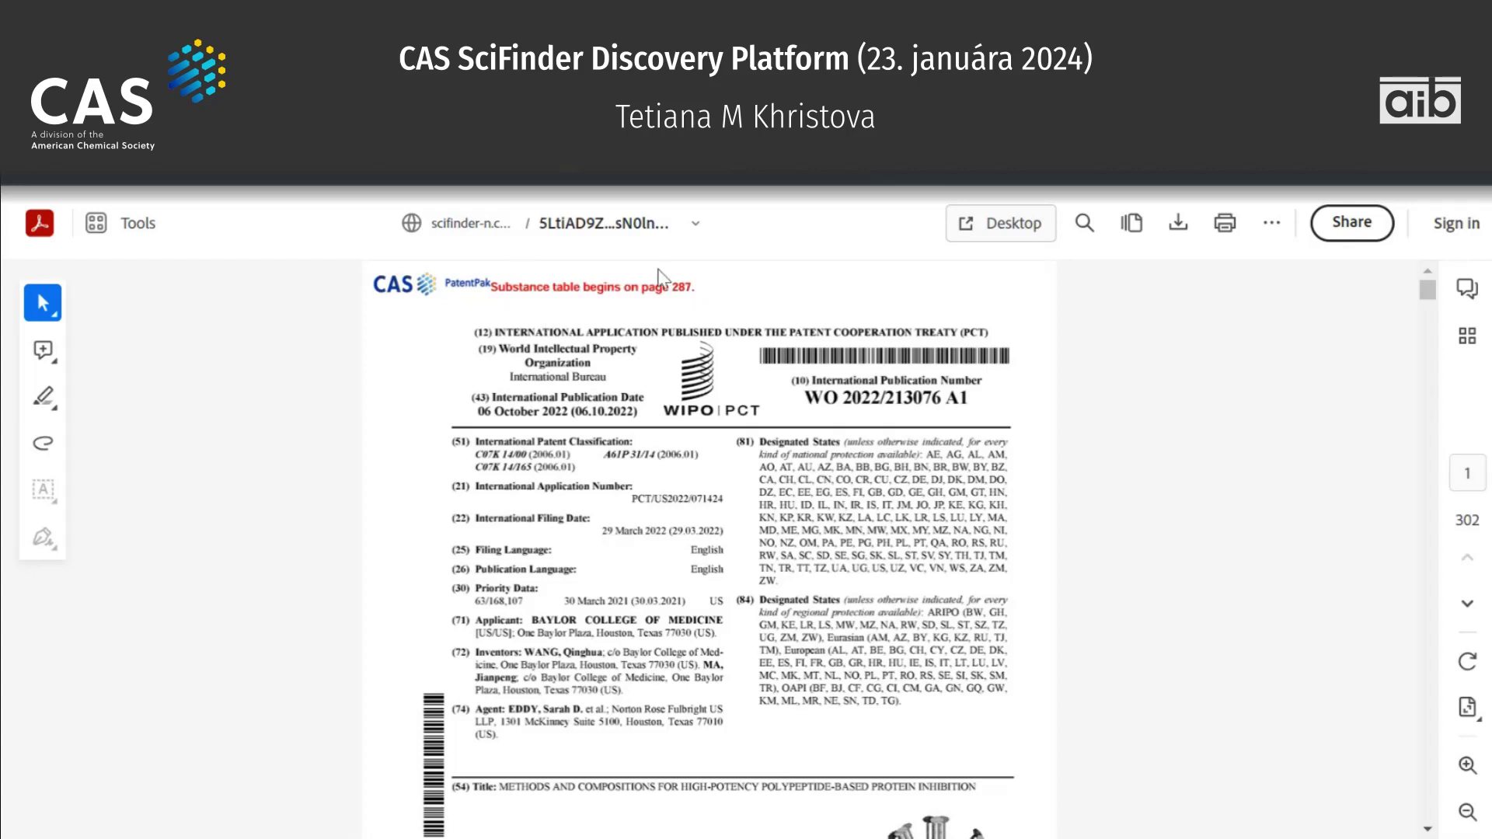
left_click(776, 509)
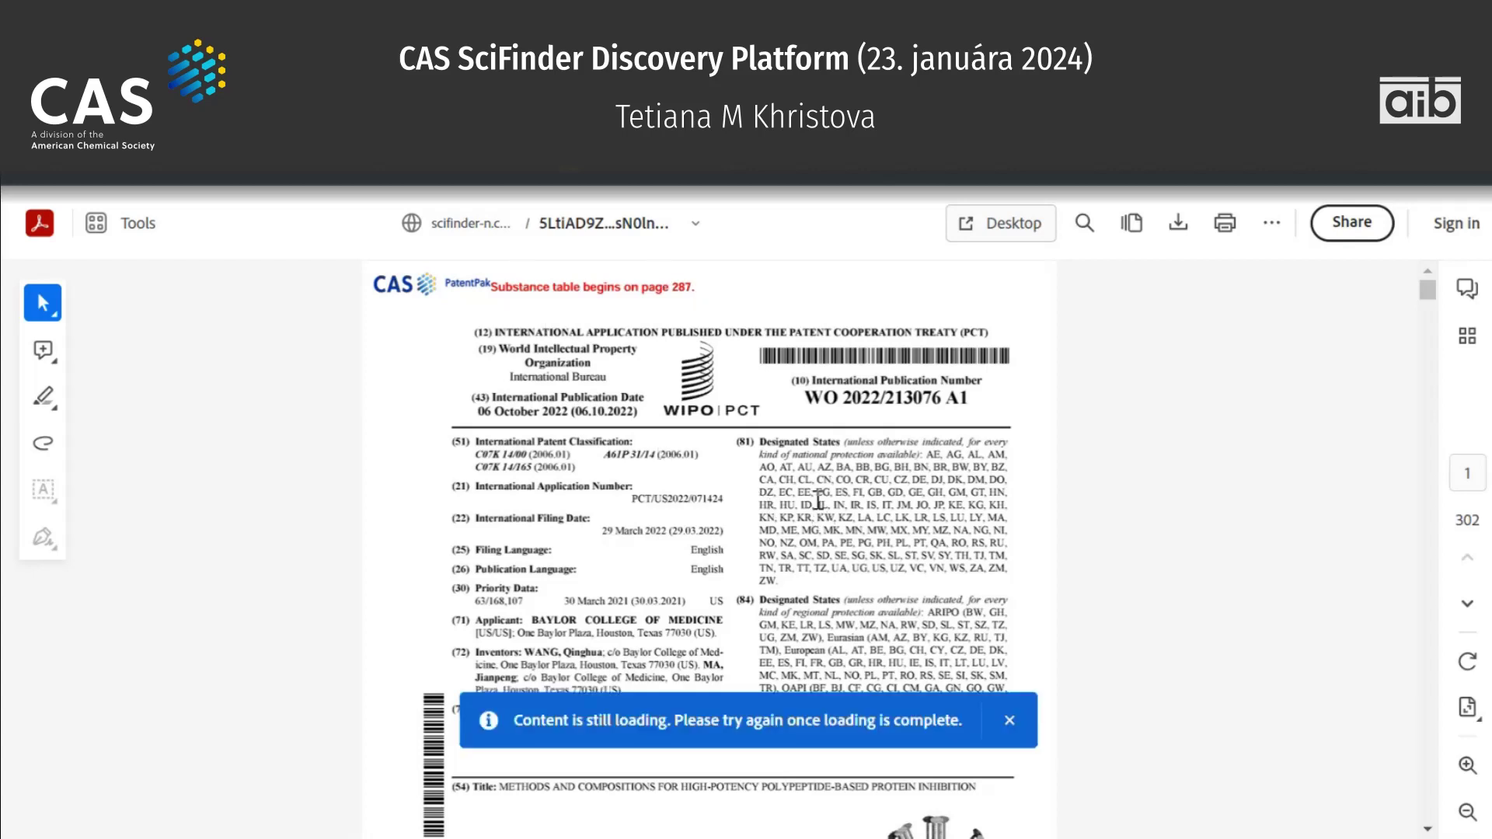
left_click_drag(818, 501, 908, 532)
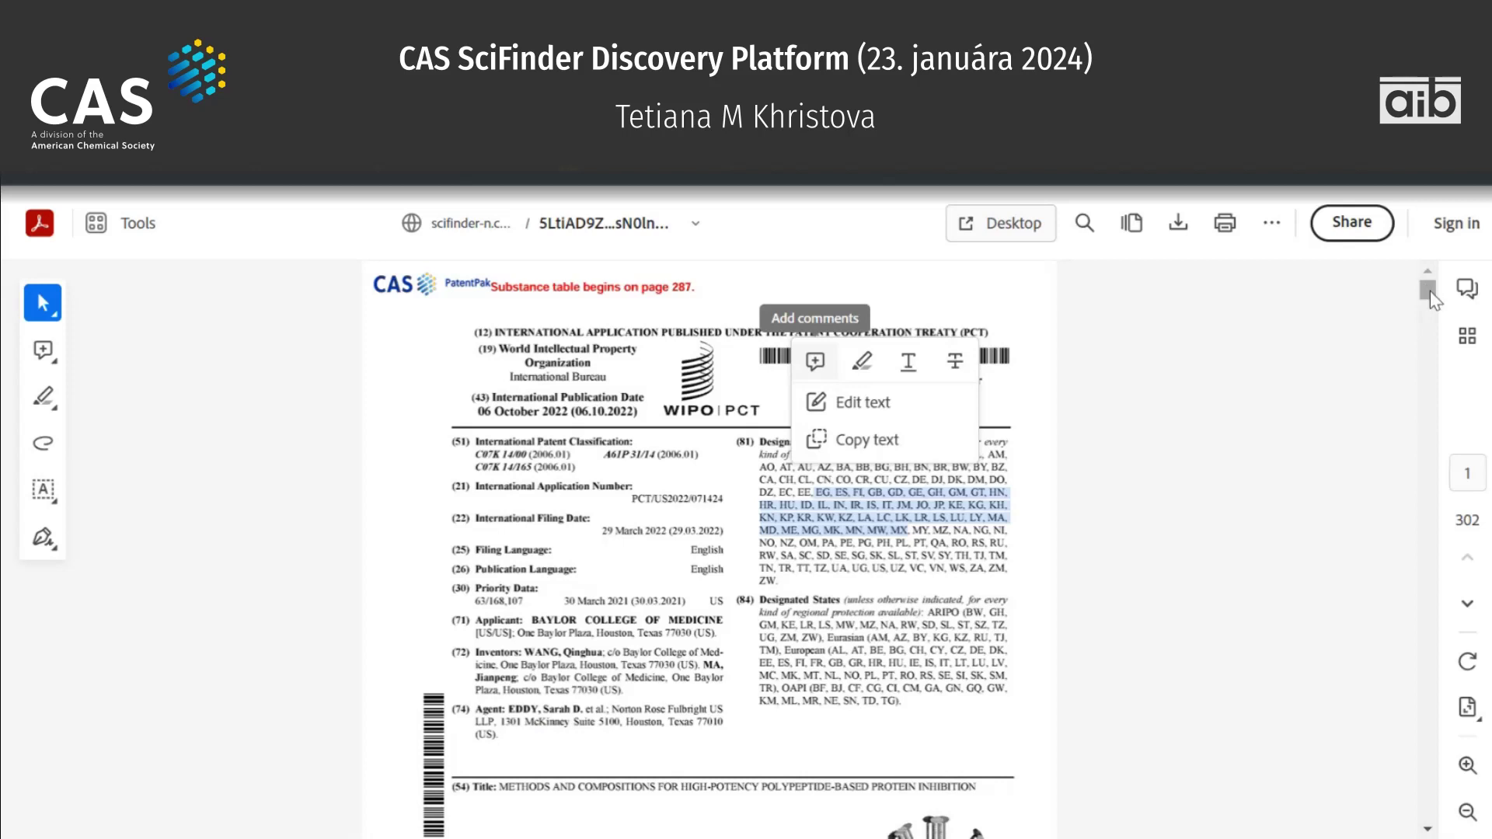
left_click_drag(1430, 291, 1446, 759)
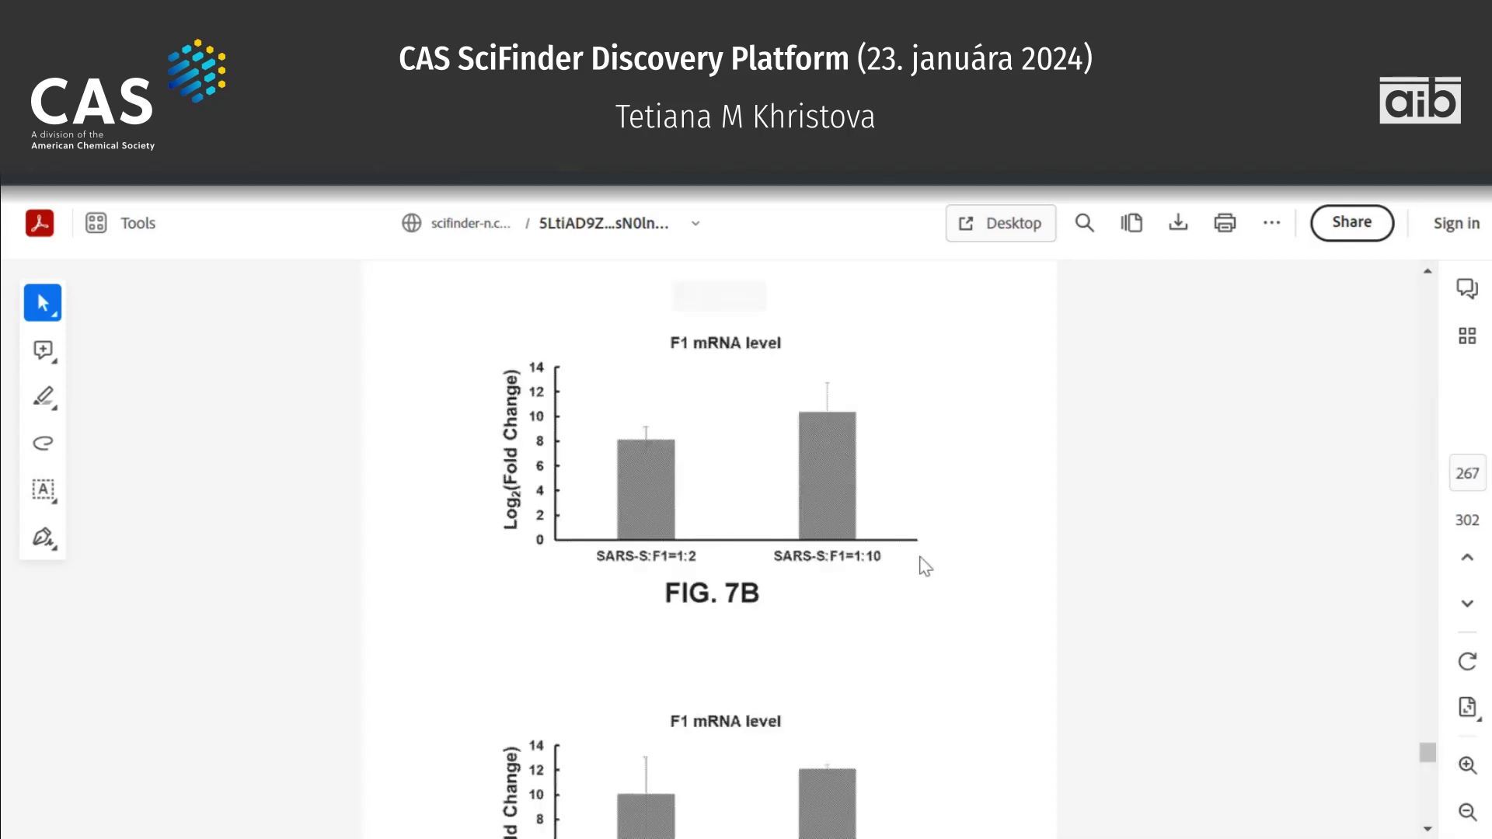
left_click_drag(1427, 750, 1427, 800)
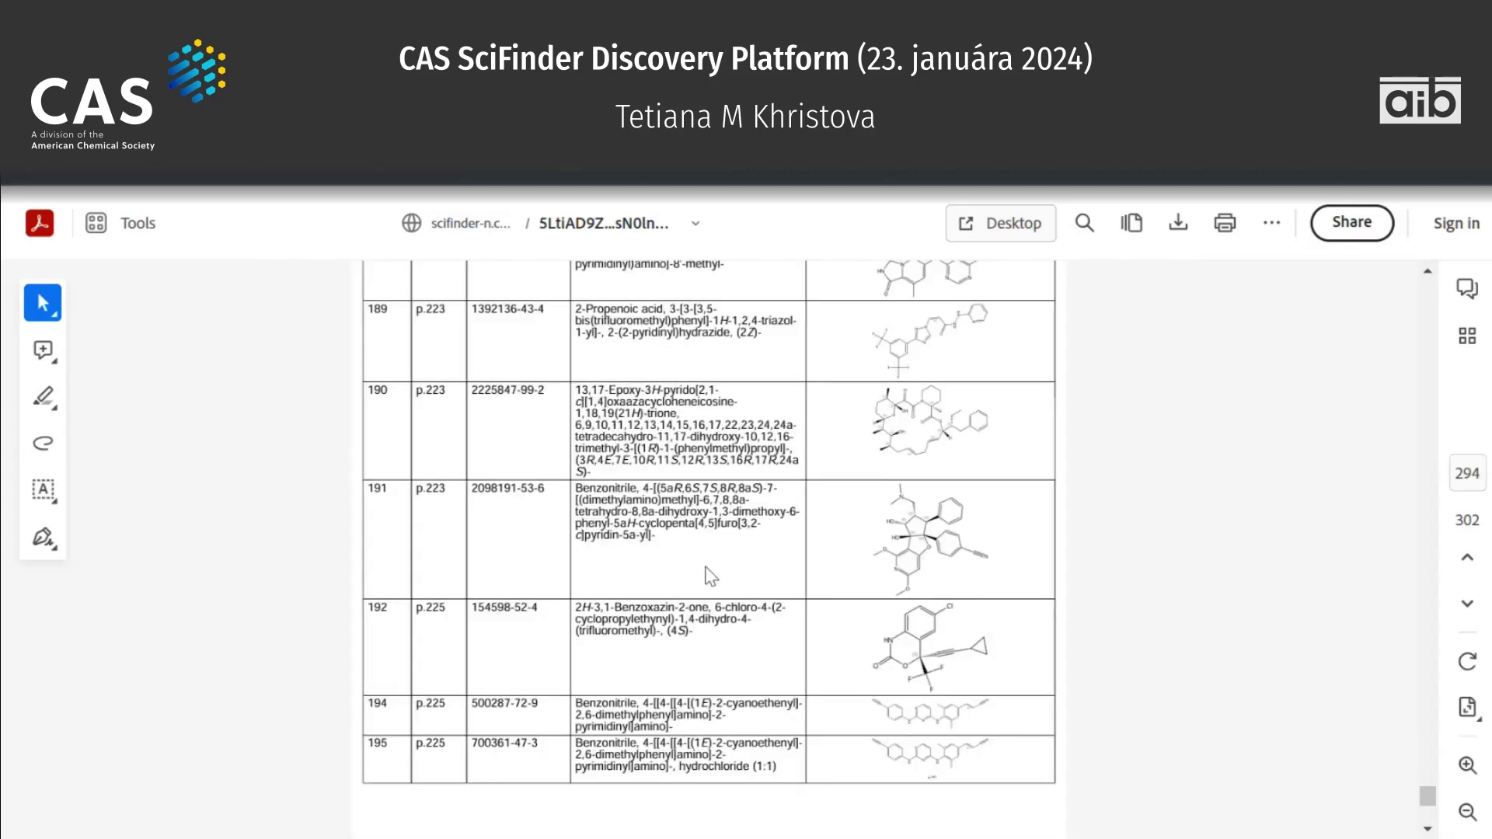
scroll(711, 577, "up", 3)
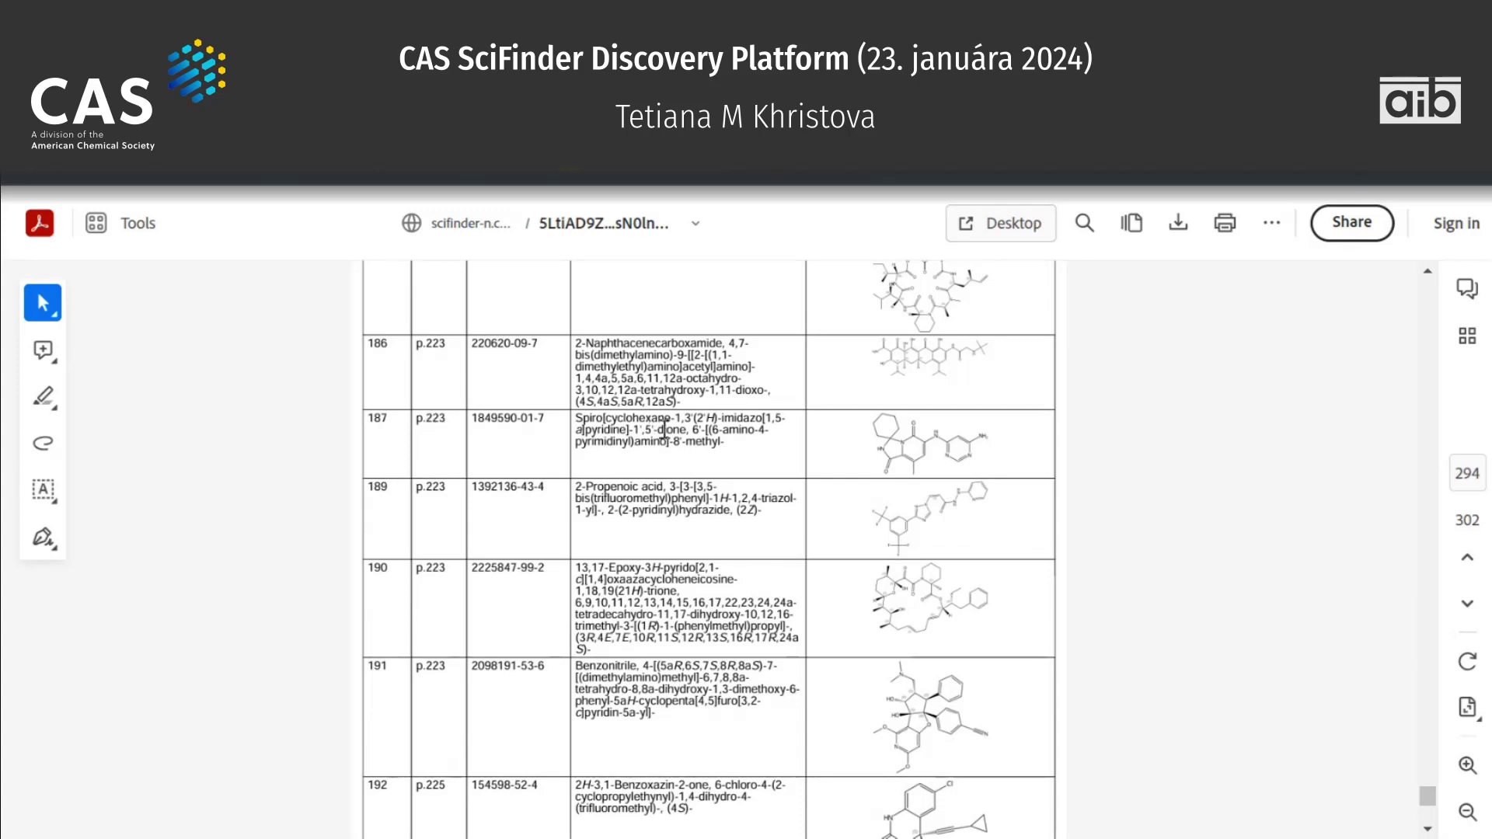
Leave the patent document, return to the SciFinder home page and run a Reactions search for "aciclovir".
scroll(664, 427, "up", 1)
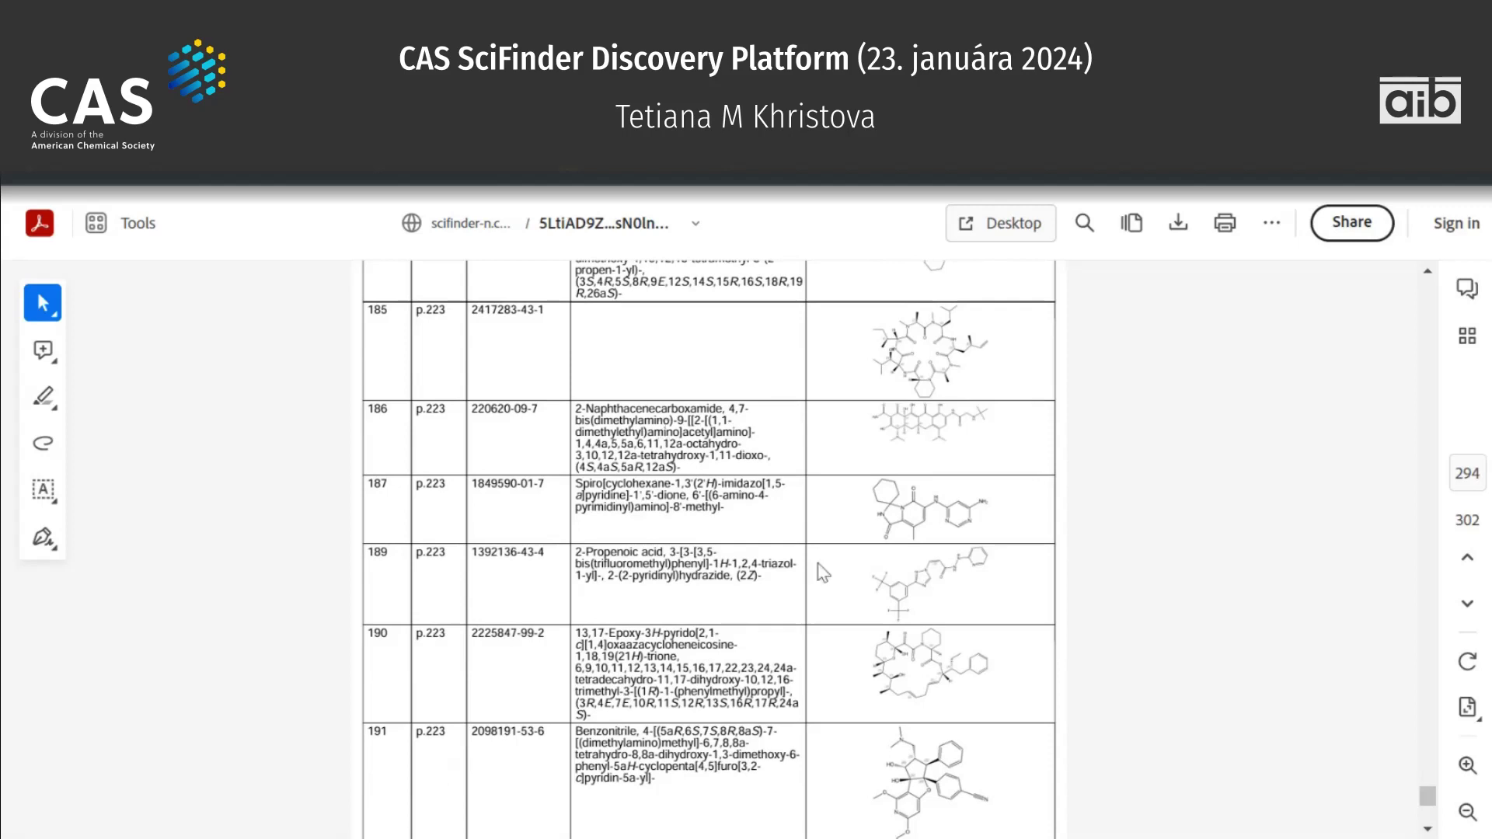
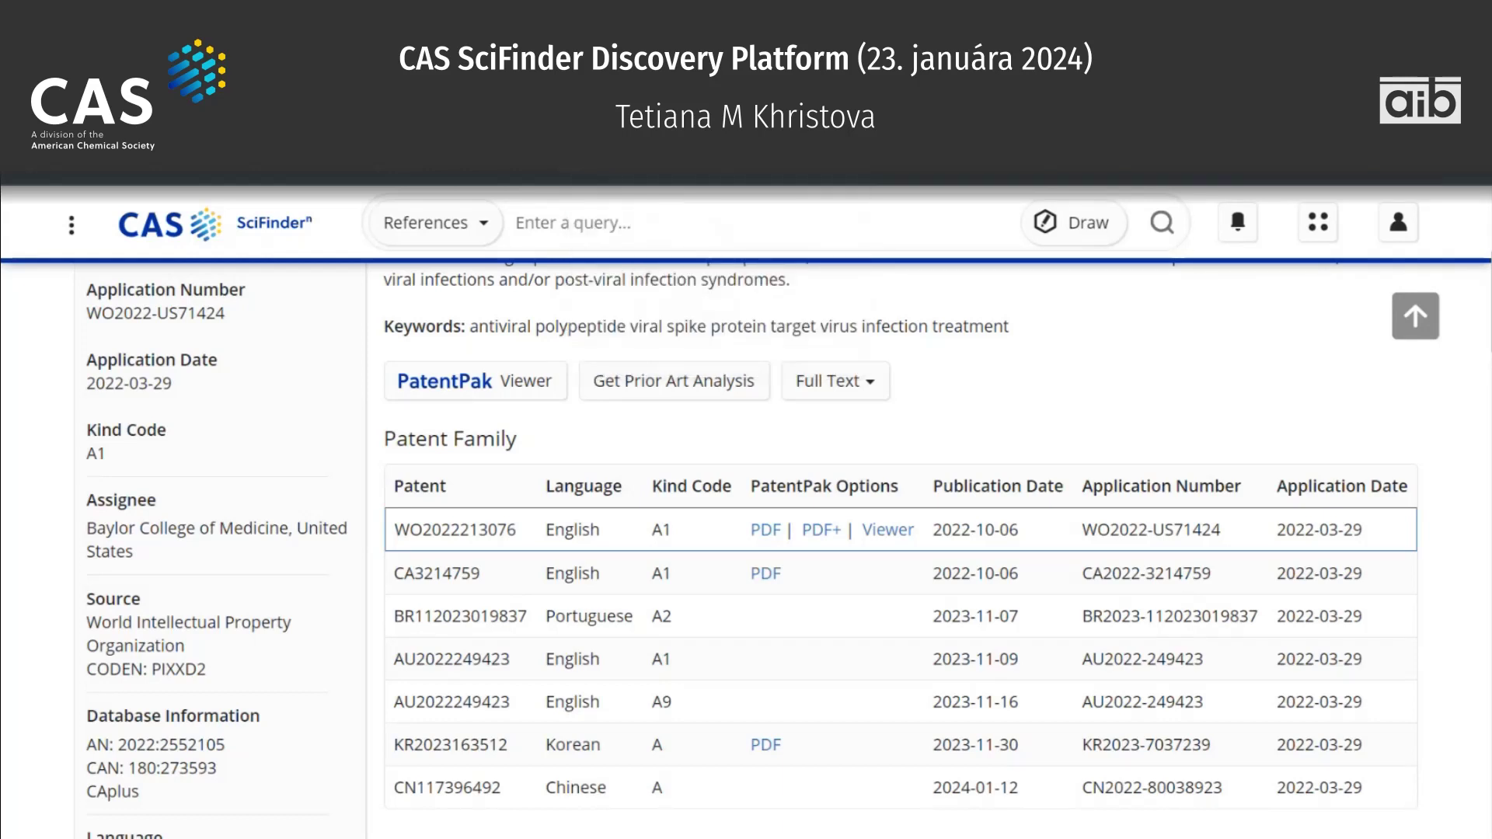
left_click(215, 244)
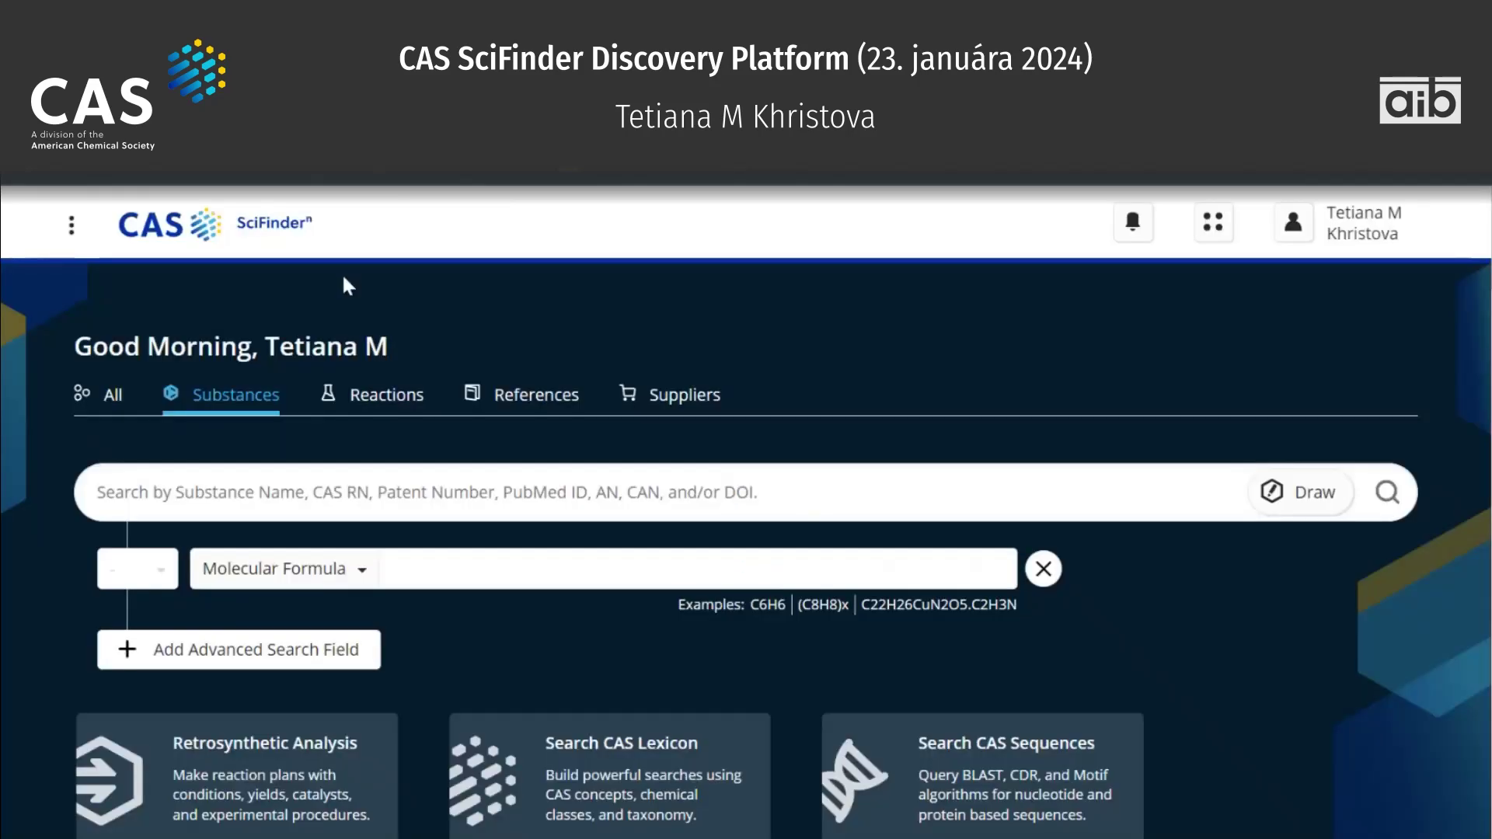
left_click(359, 396)
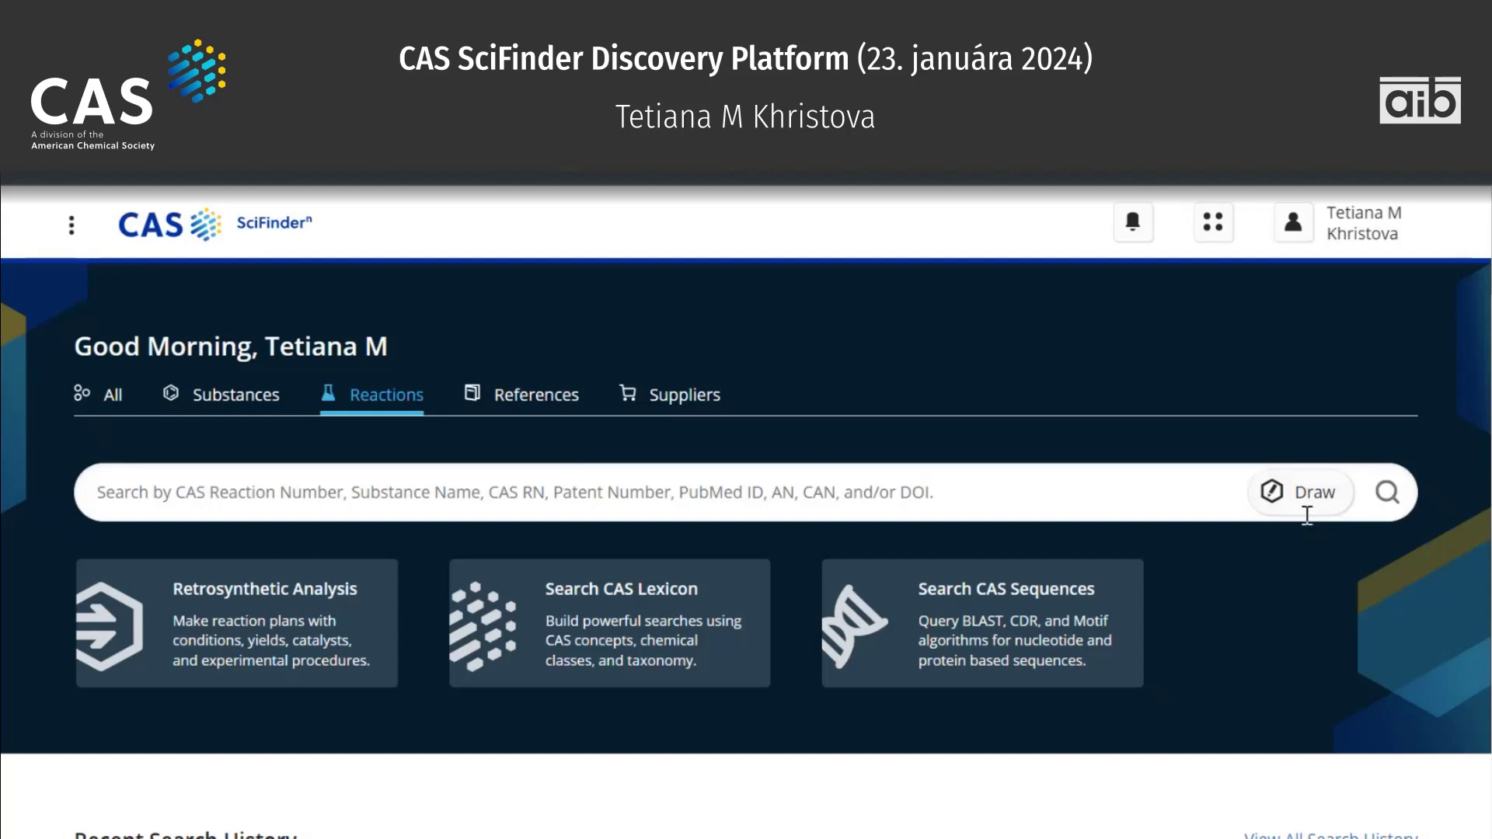
left_click(285, 466)
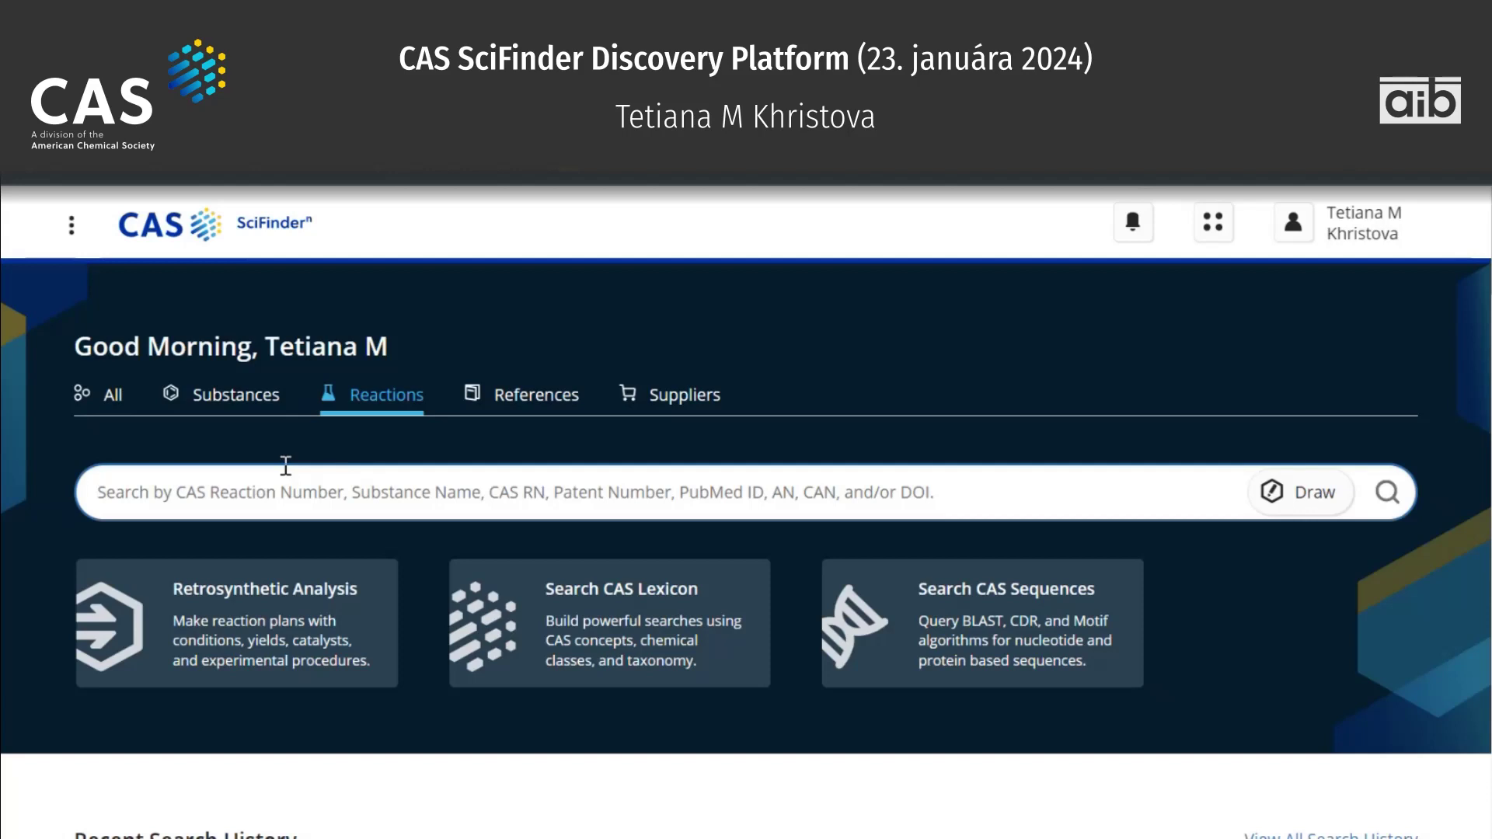
type("aci")
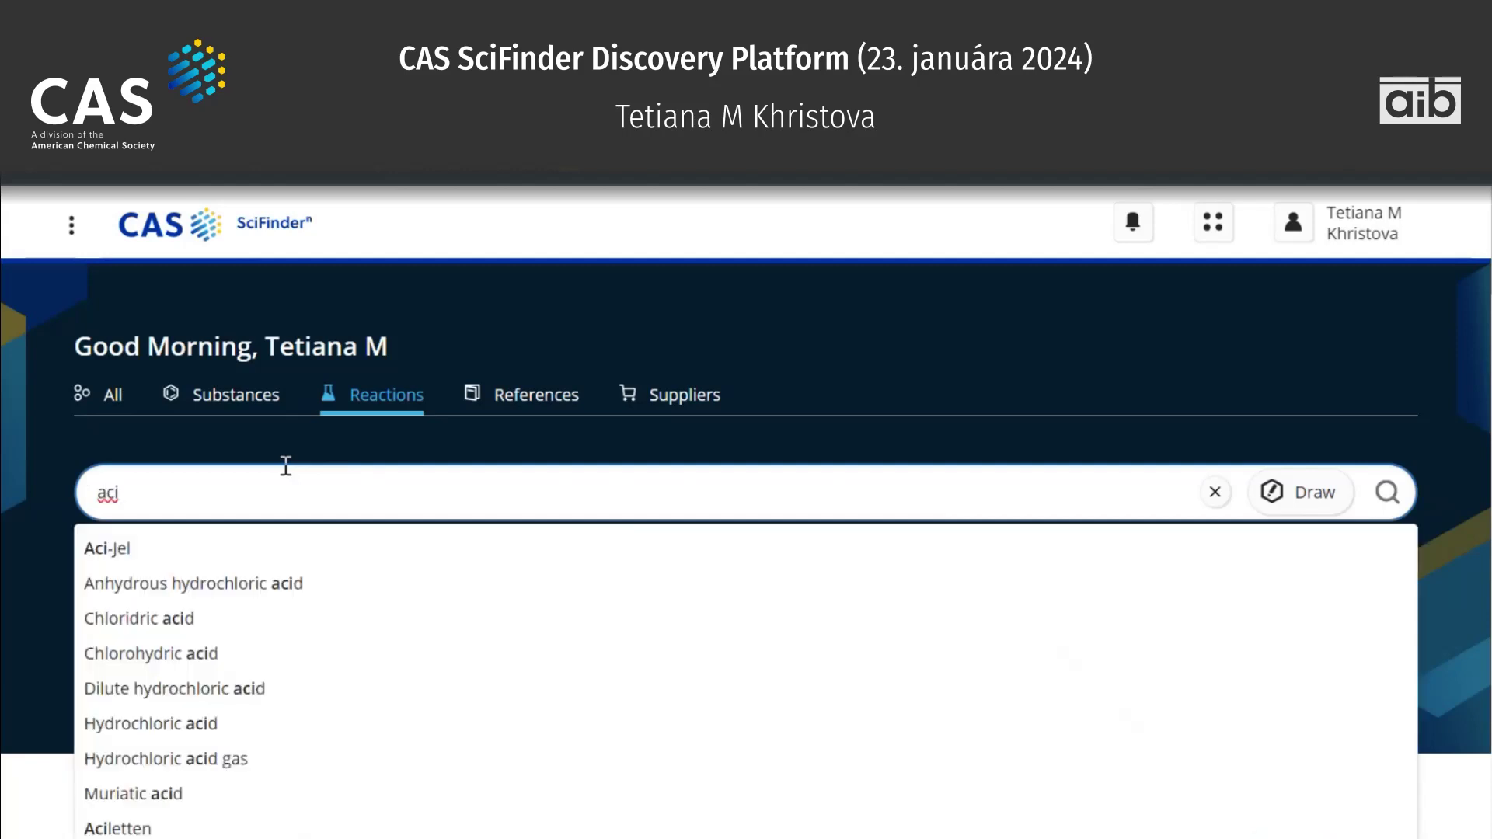
type("clovir")
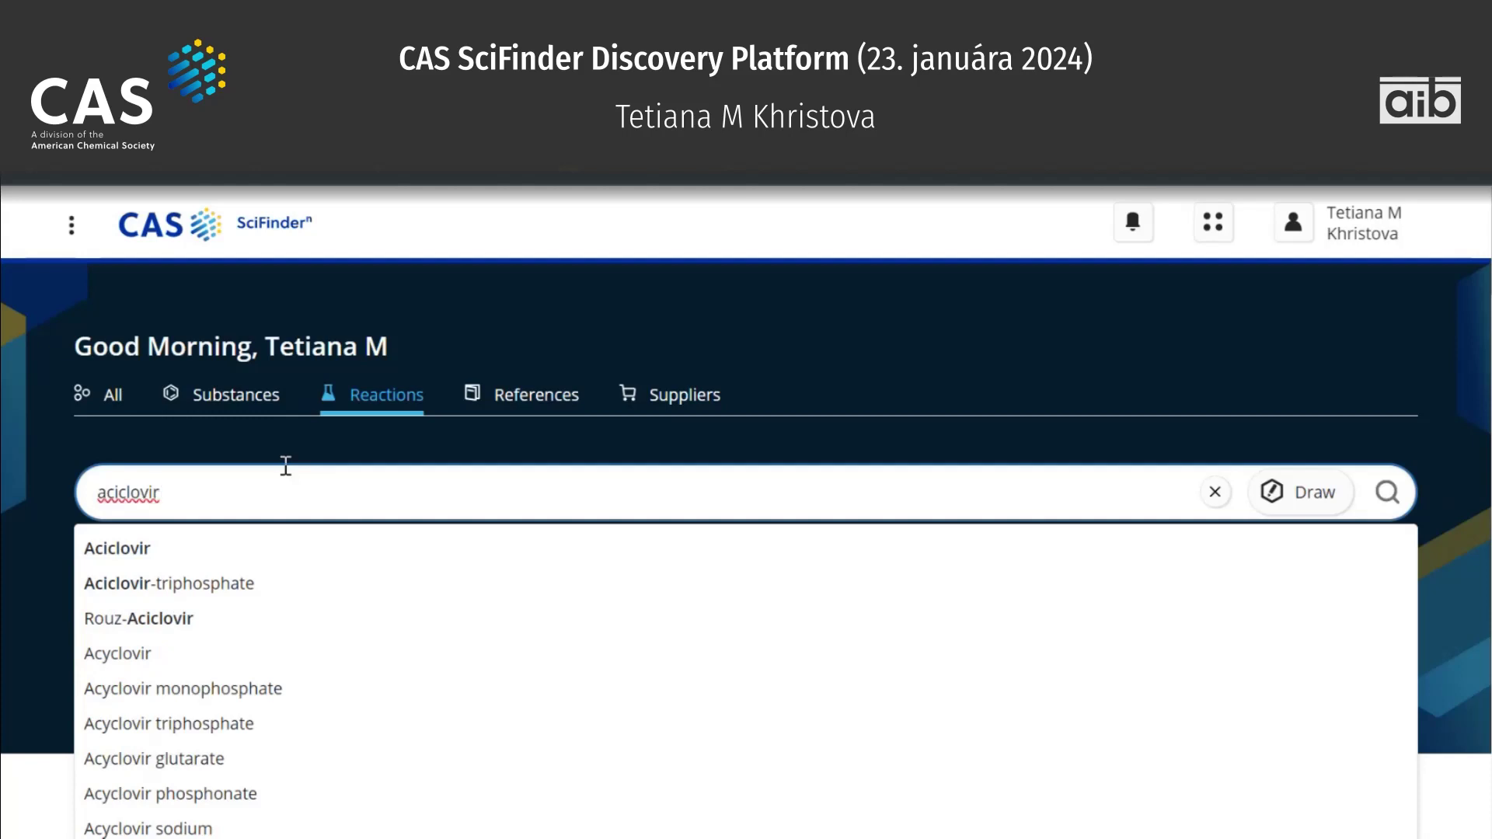
left_click(1388, 494)
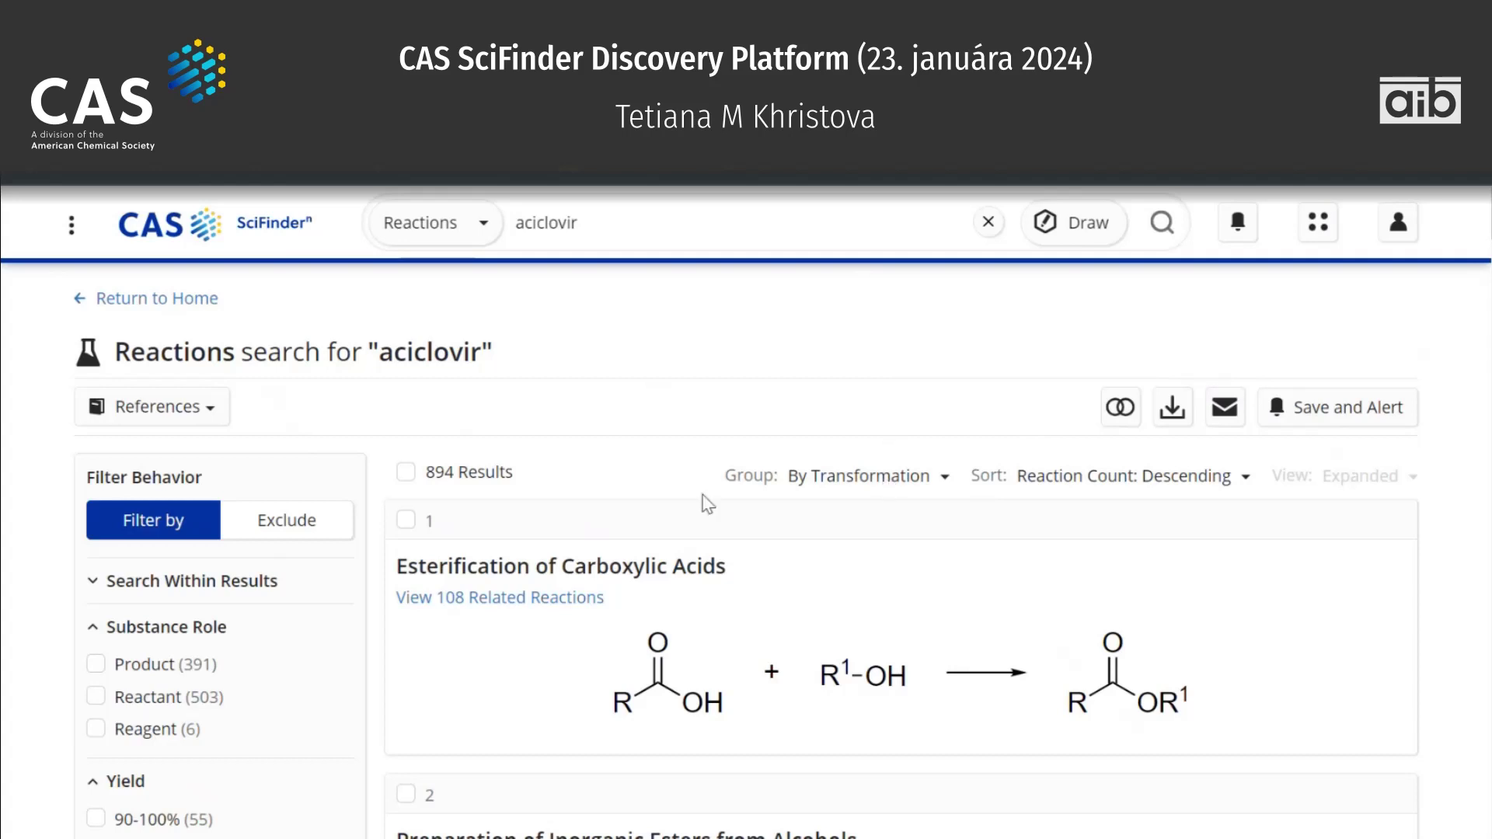
Review the aciclovir reaction results grouped by transformation, and regroup them by scheme.
scroll(894, 509, "down", 1)
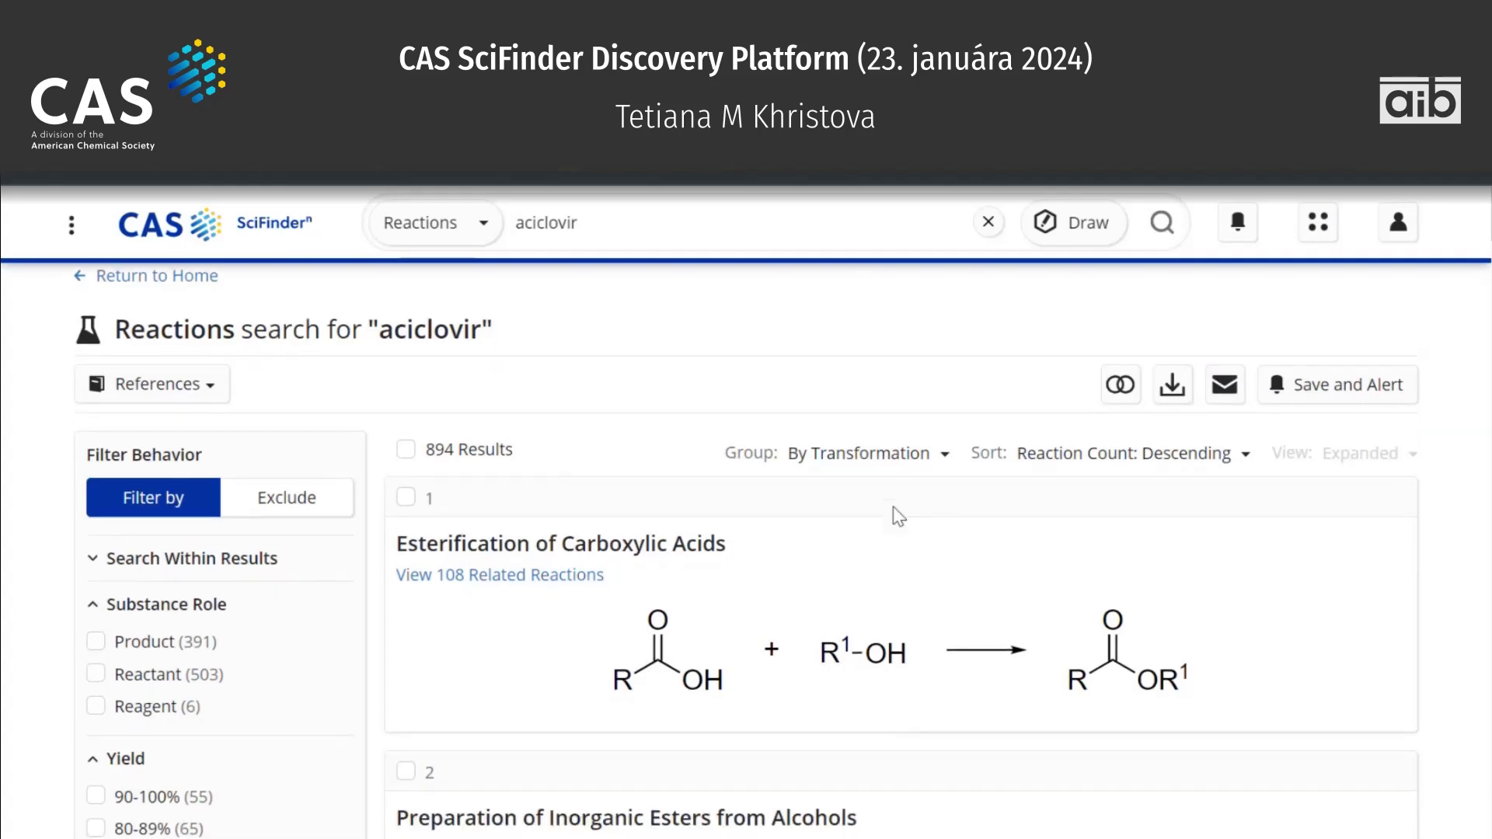
scroll(892, 507, "down", 1)
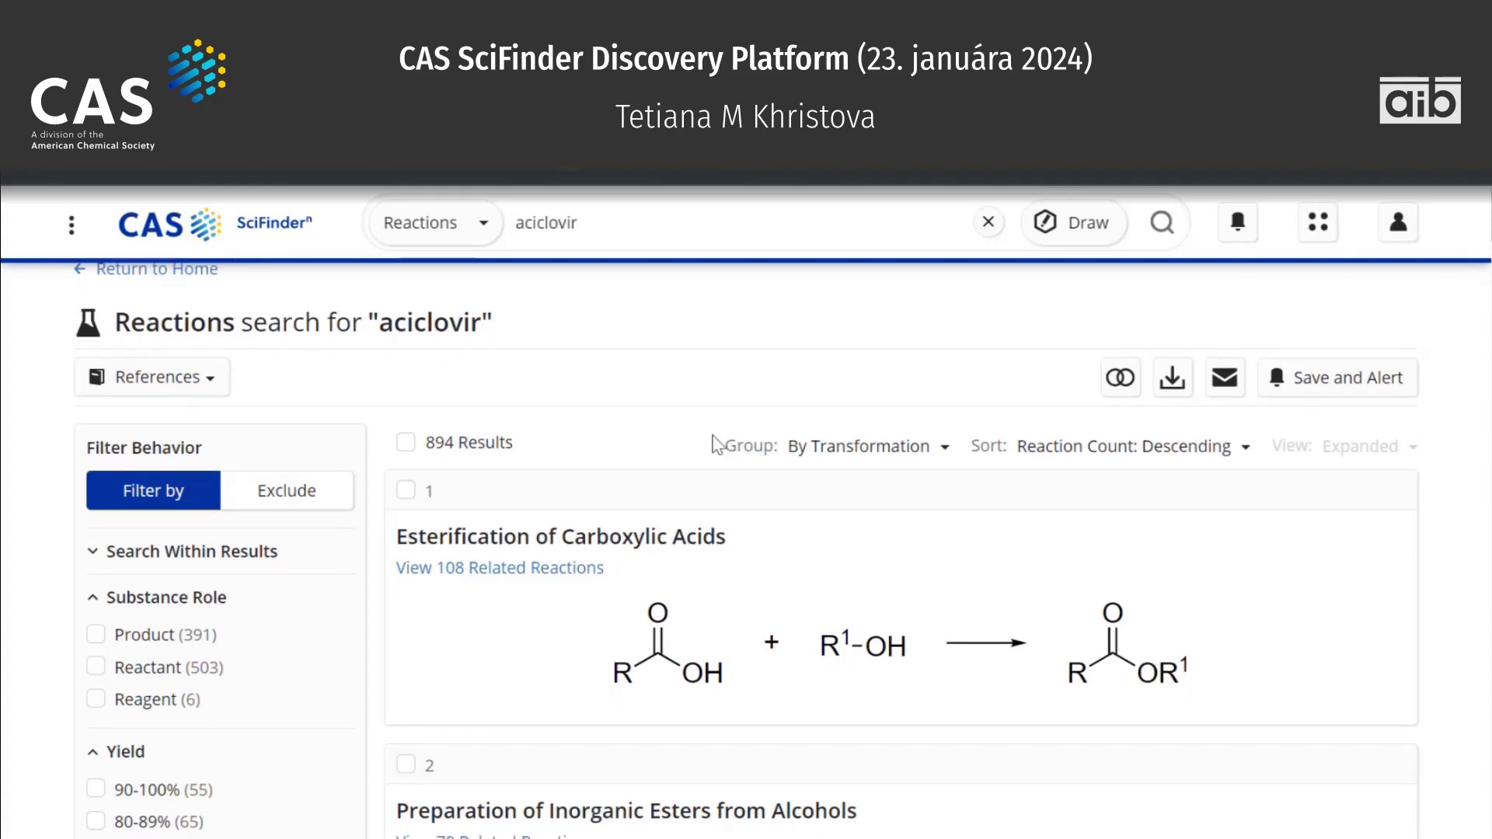
scroll(711, 442, "down", 3)
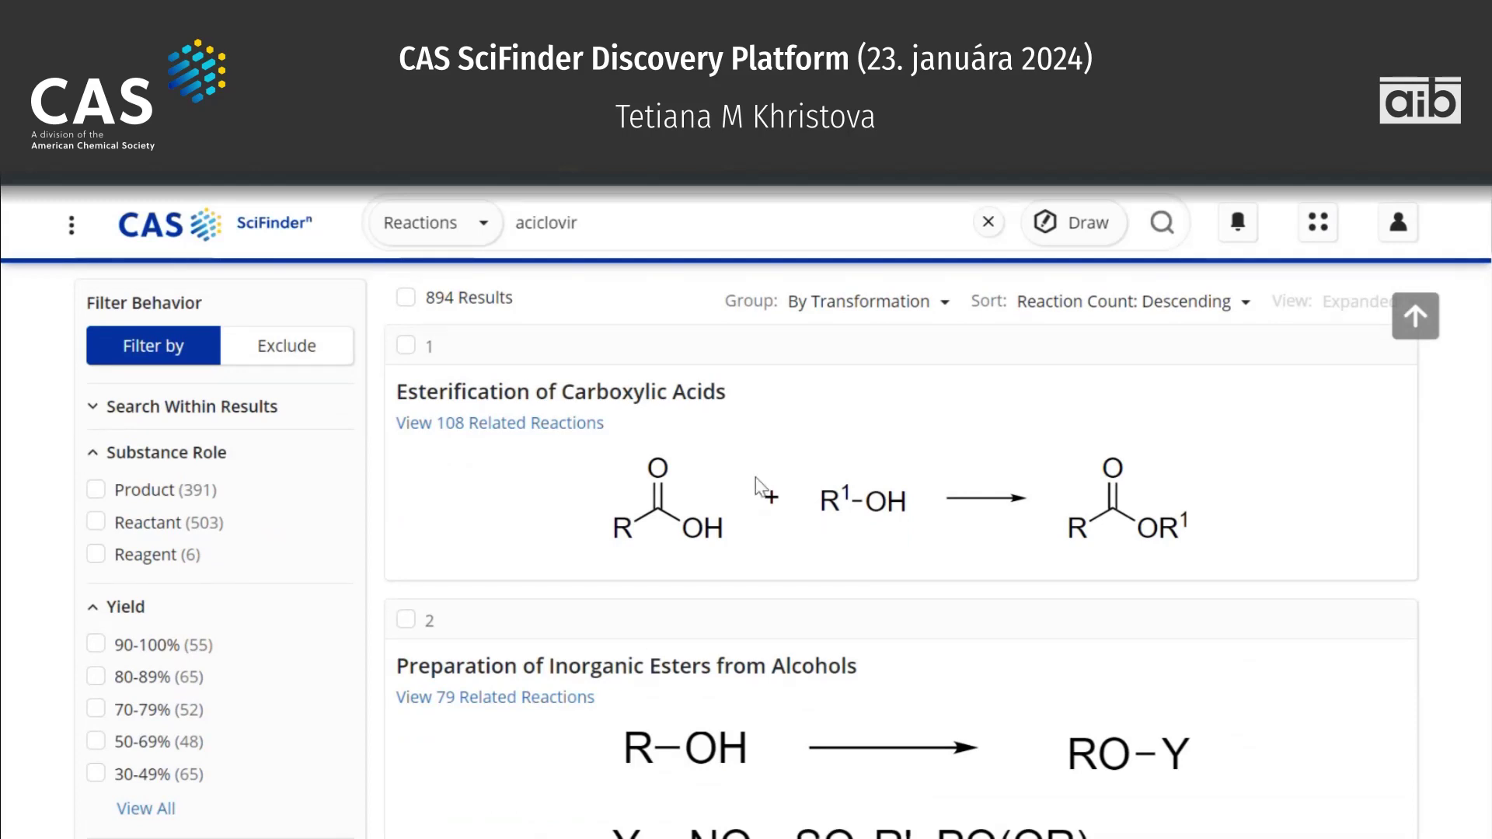
scroll(758, 486, "up", 3)
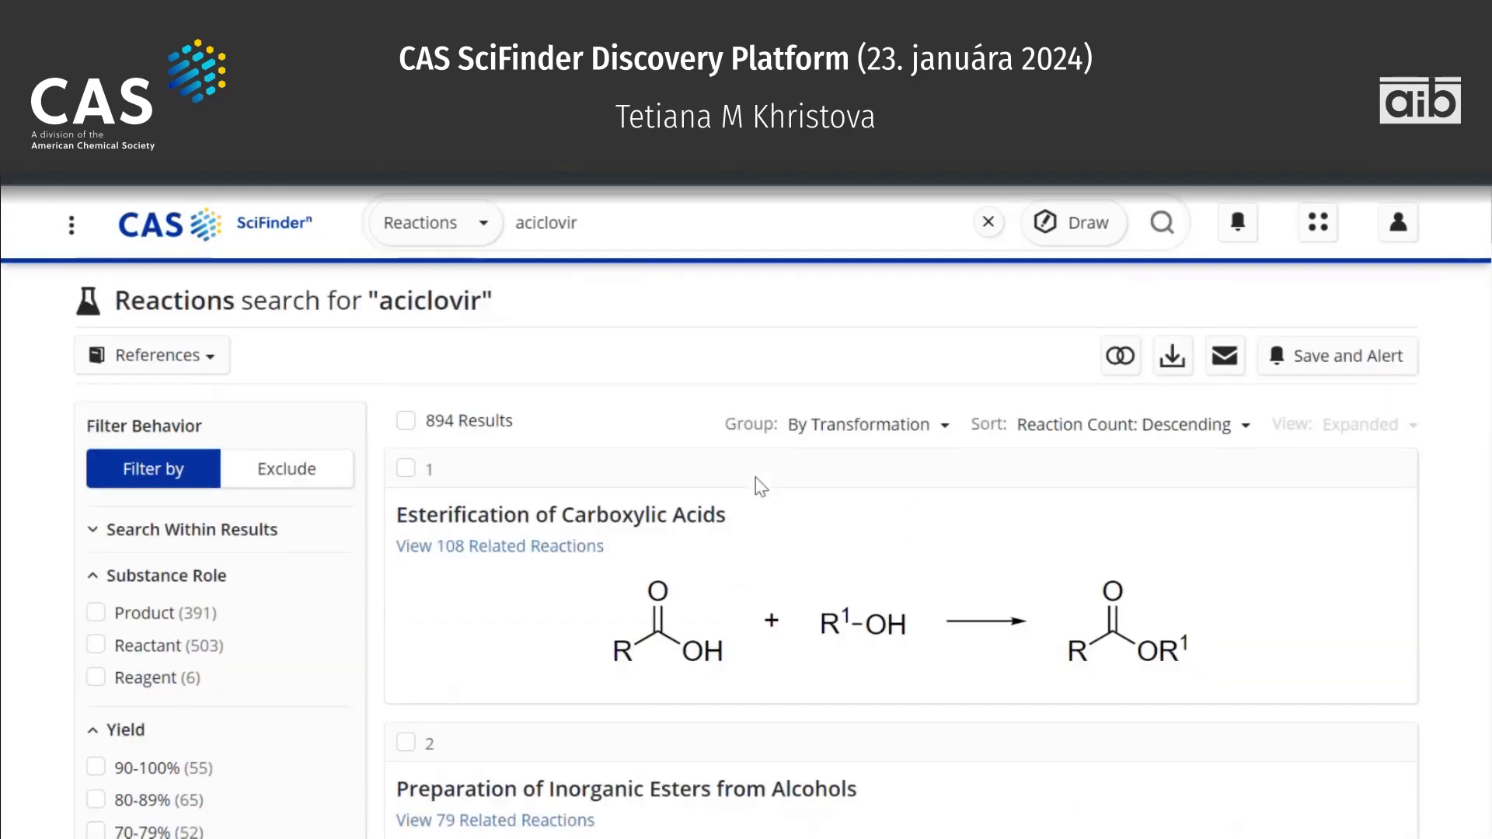
scroll(756, 478, "down", 7)
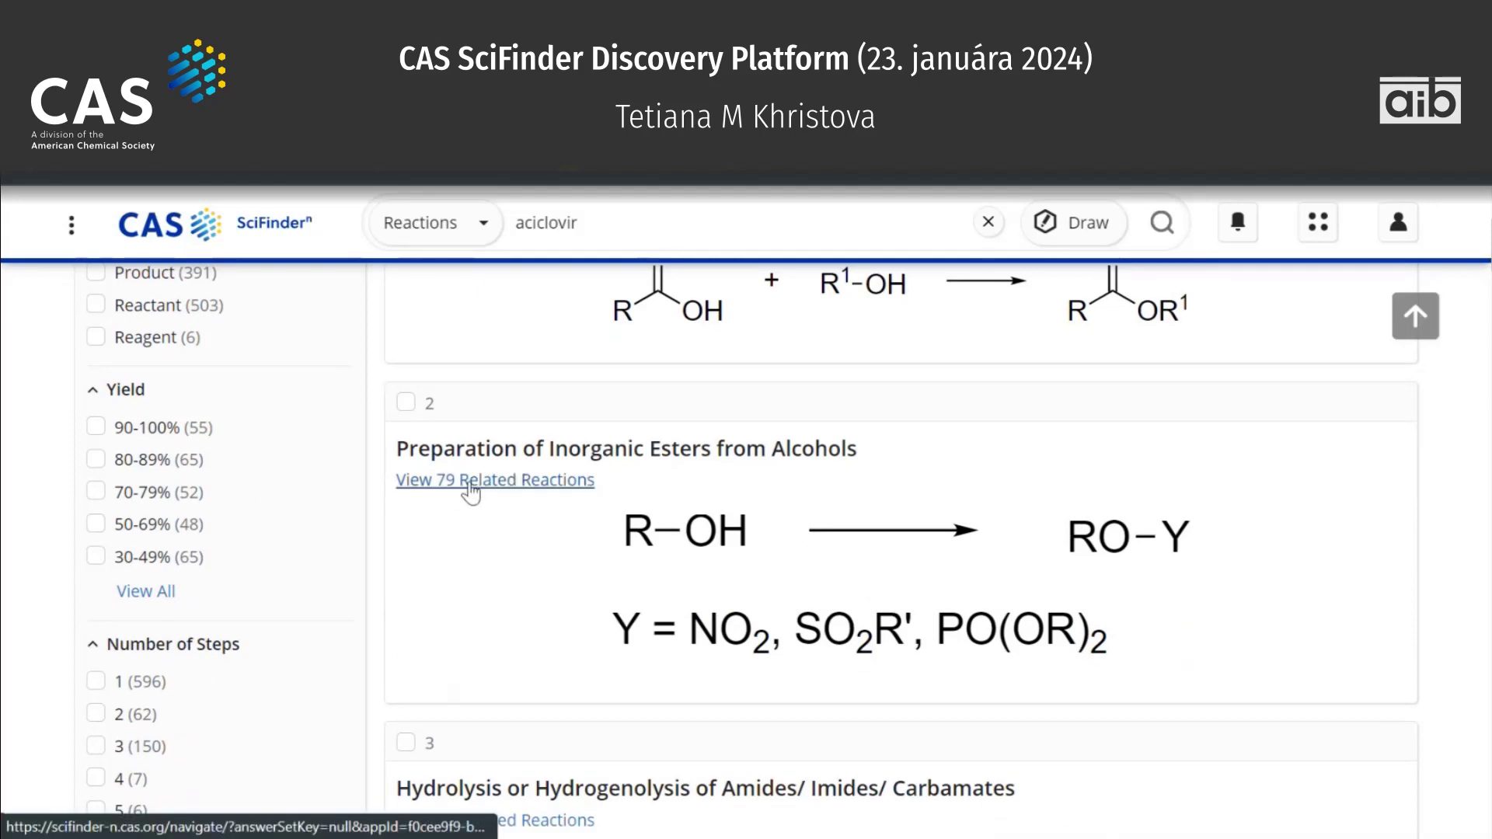
scroll(565, 579, "up", 5)
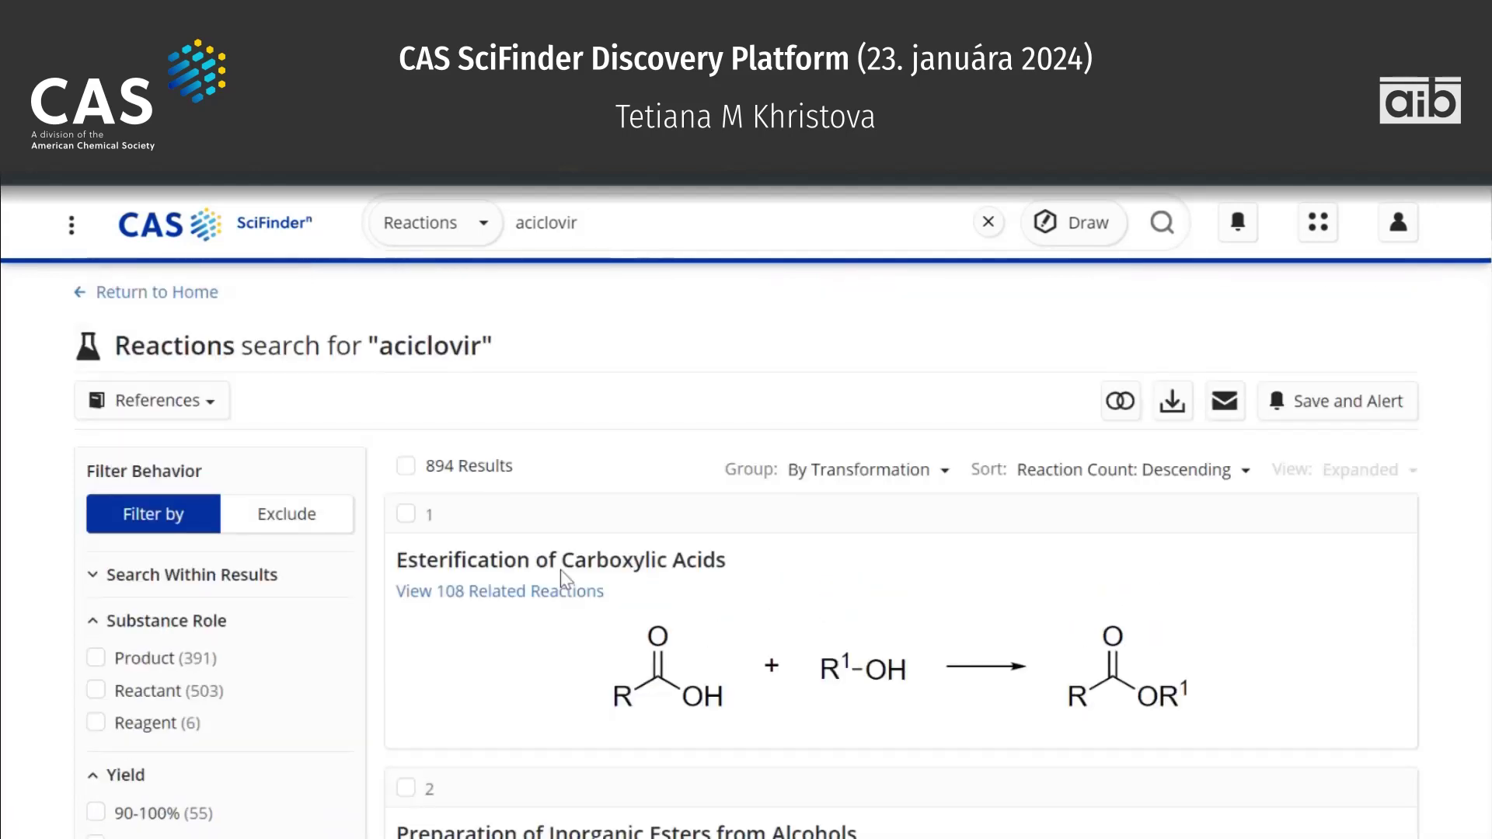
left_click(835, 486)
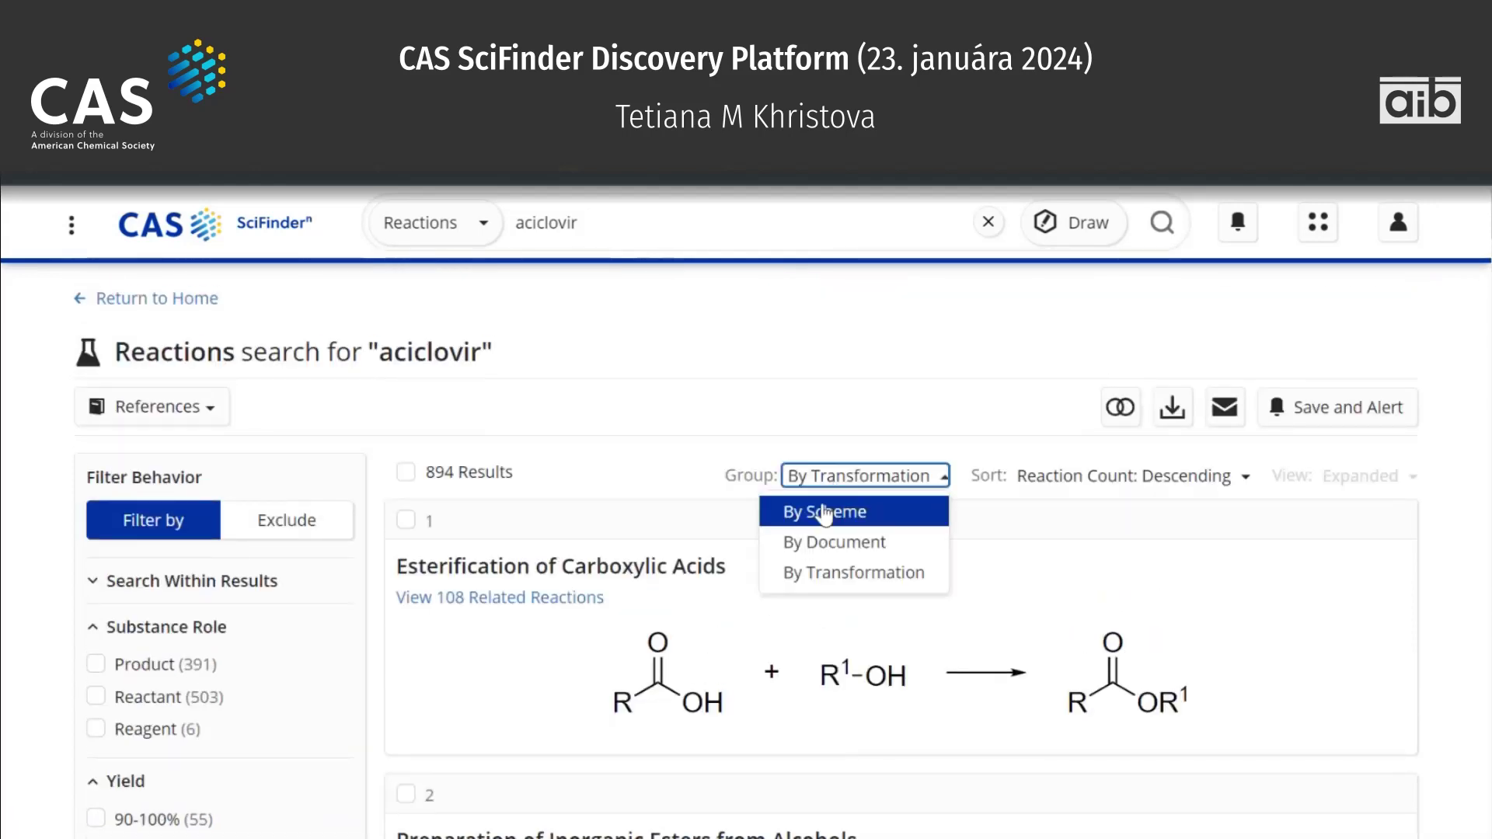
left_click(817, 522)
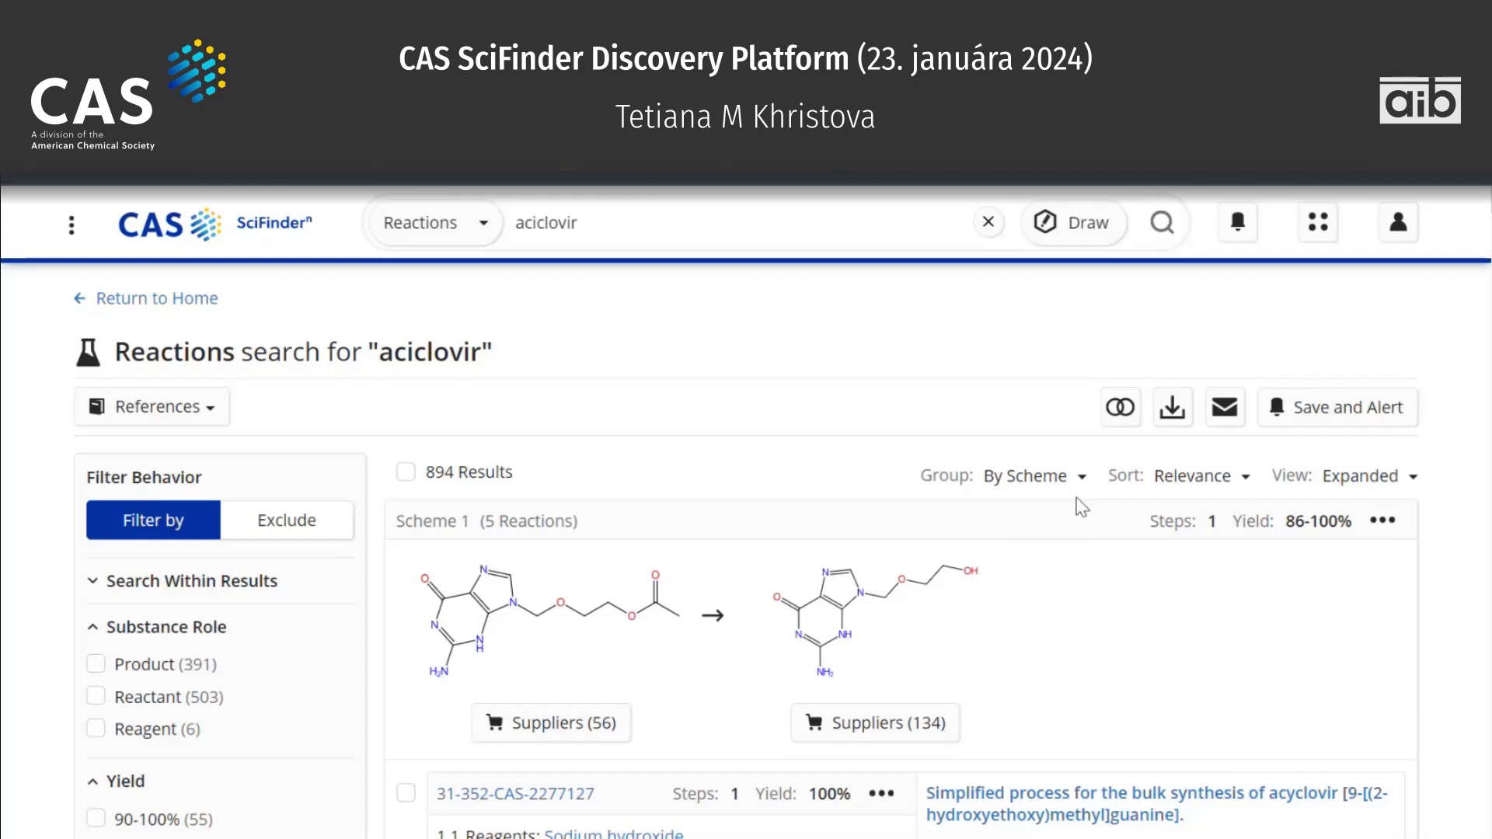
Open reaction 31-352-CAS-10499569 from Scheme 1 in a new tab and review its scheme, reagents, solvents and conditions.
scroll(1080, 507, "down", 2)
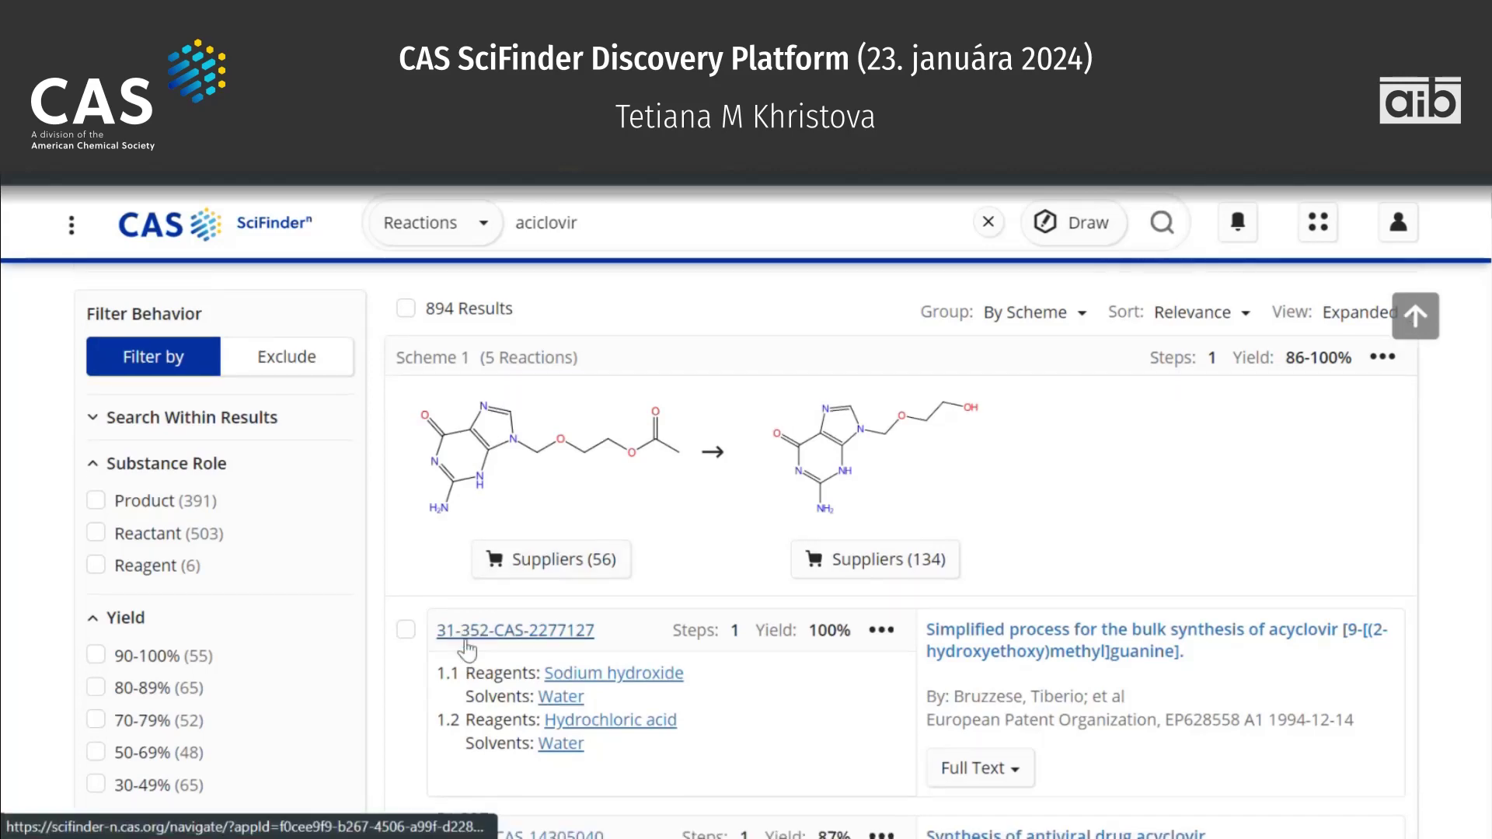
scroll(616, 467, "down", 3)
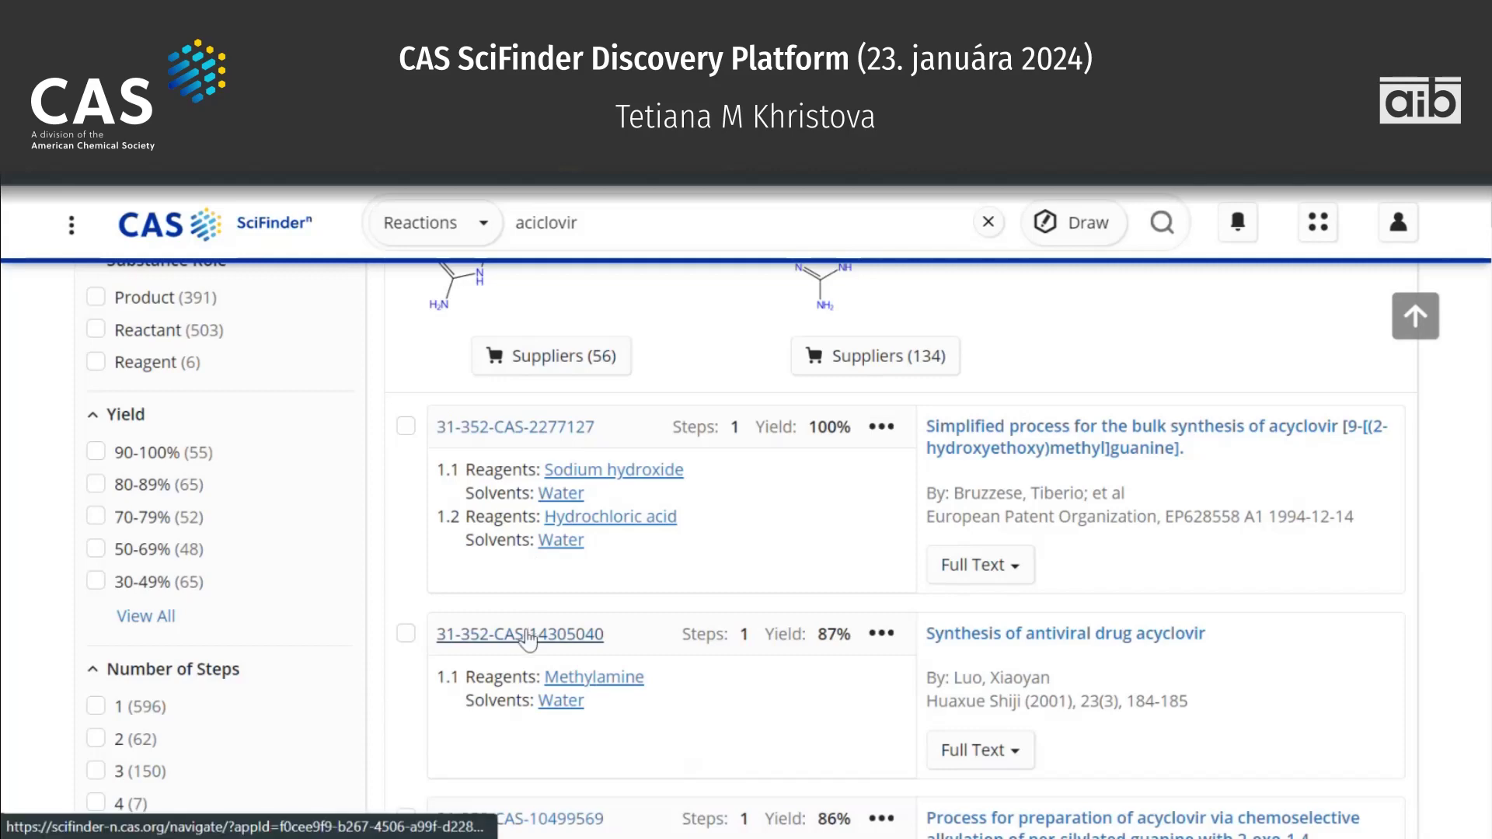
scroll(528, 638, "down", 3)
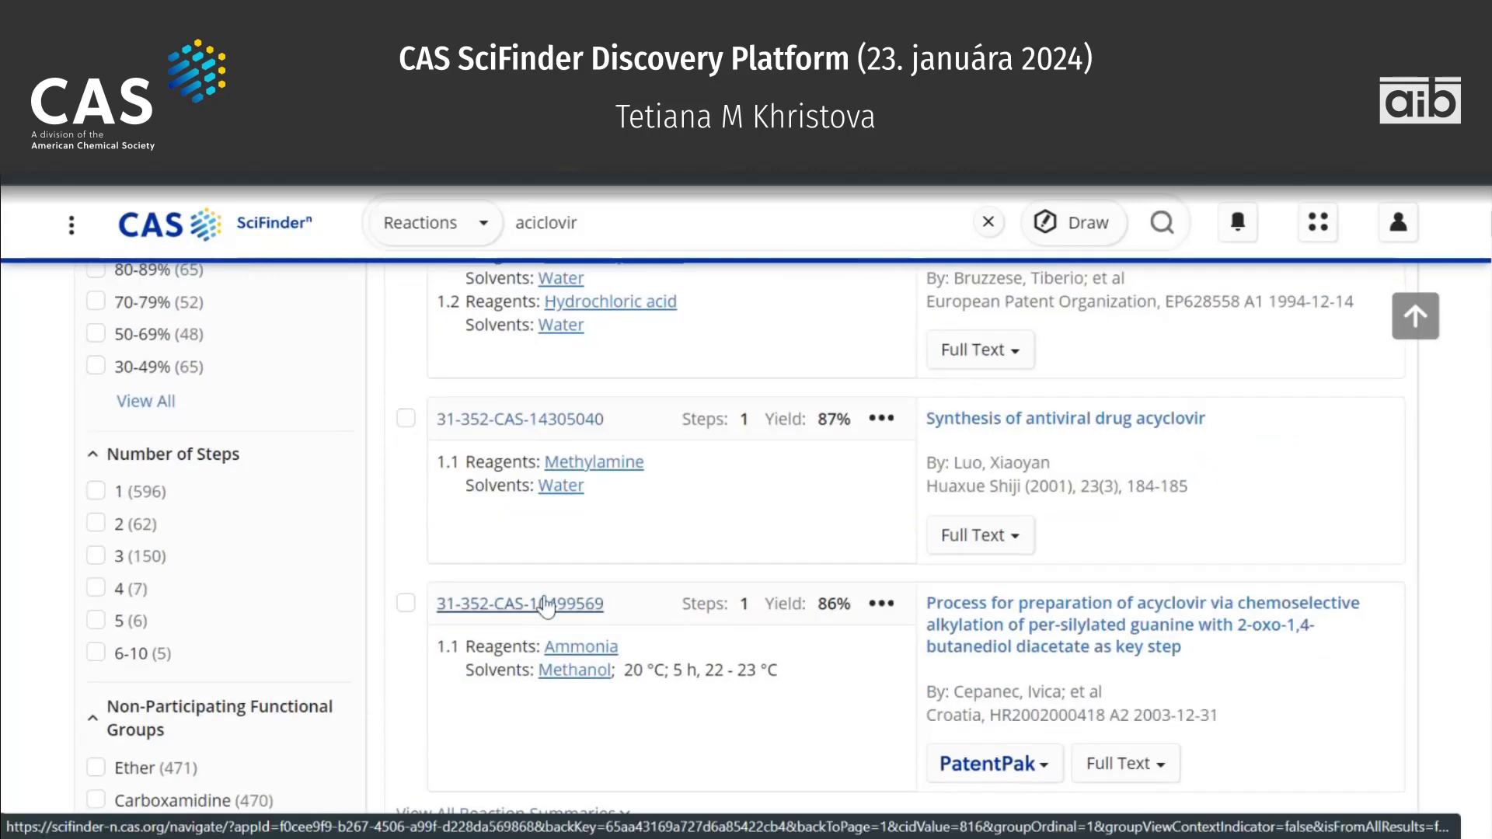
right_click(545, 602)
left_click(692, 284)
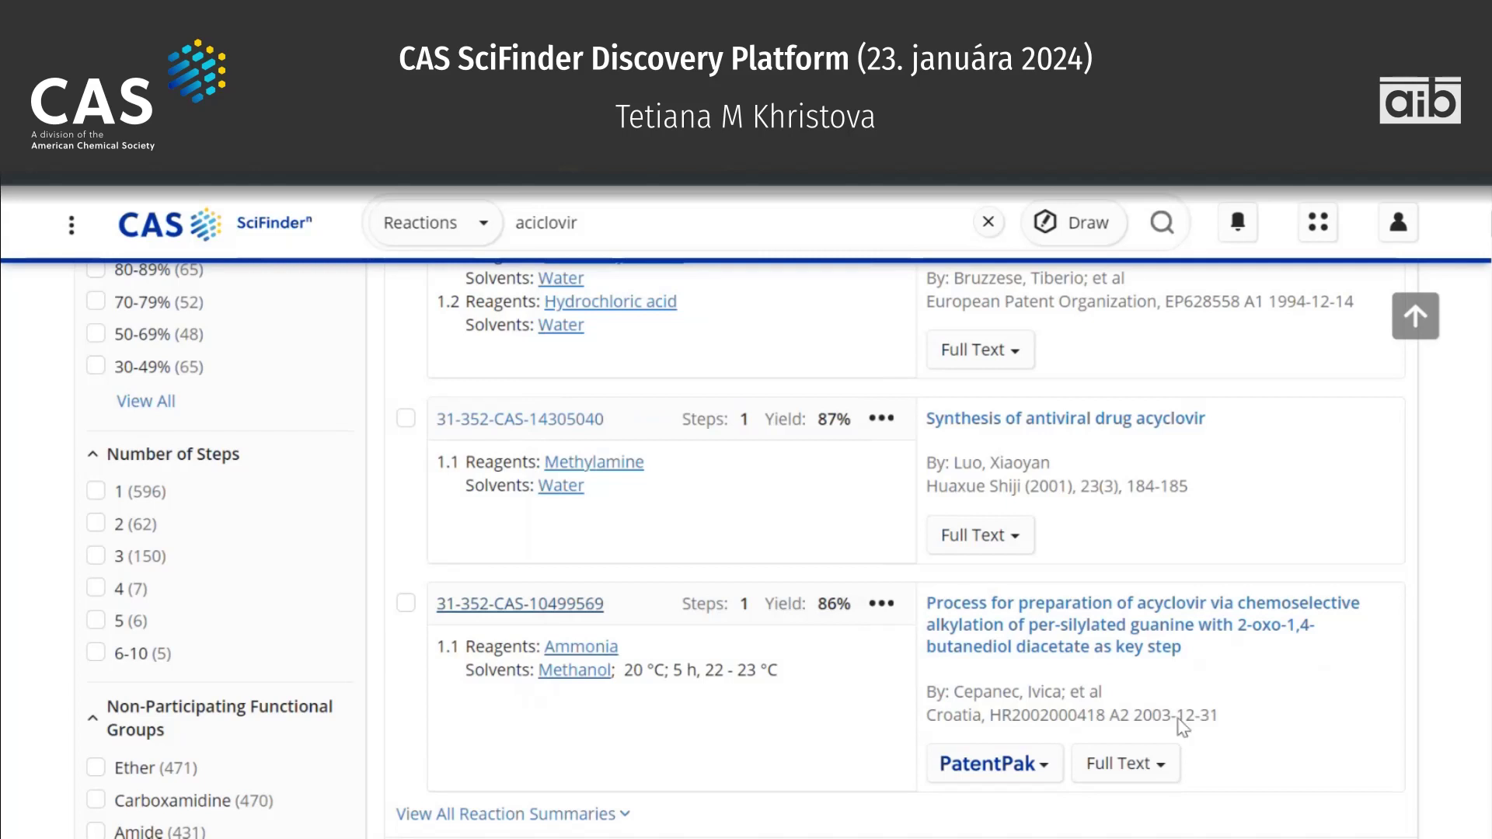
scroll(803, 484, "up", 7)
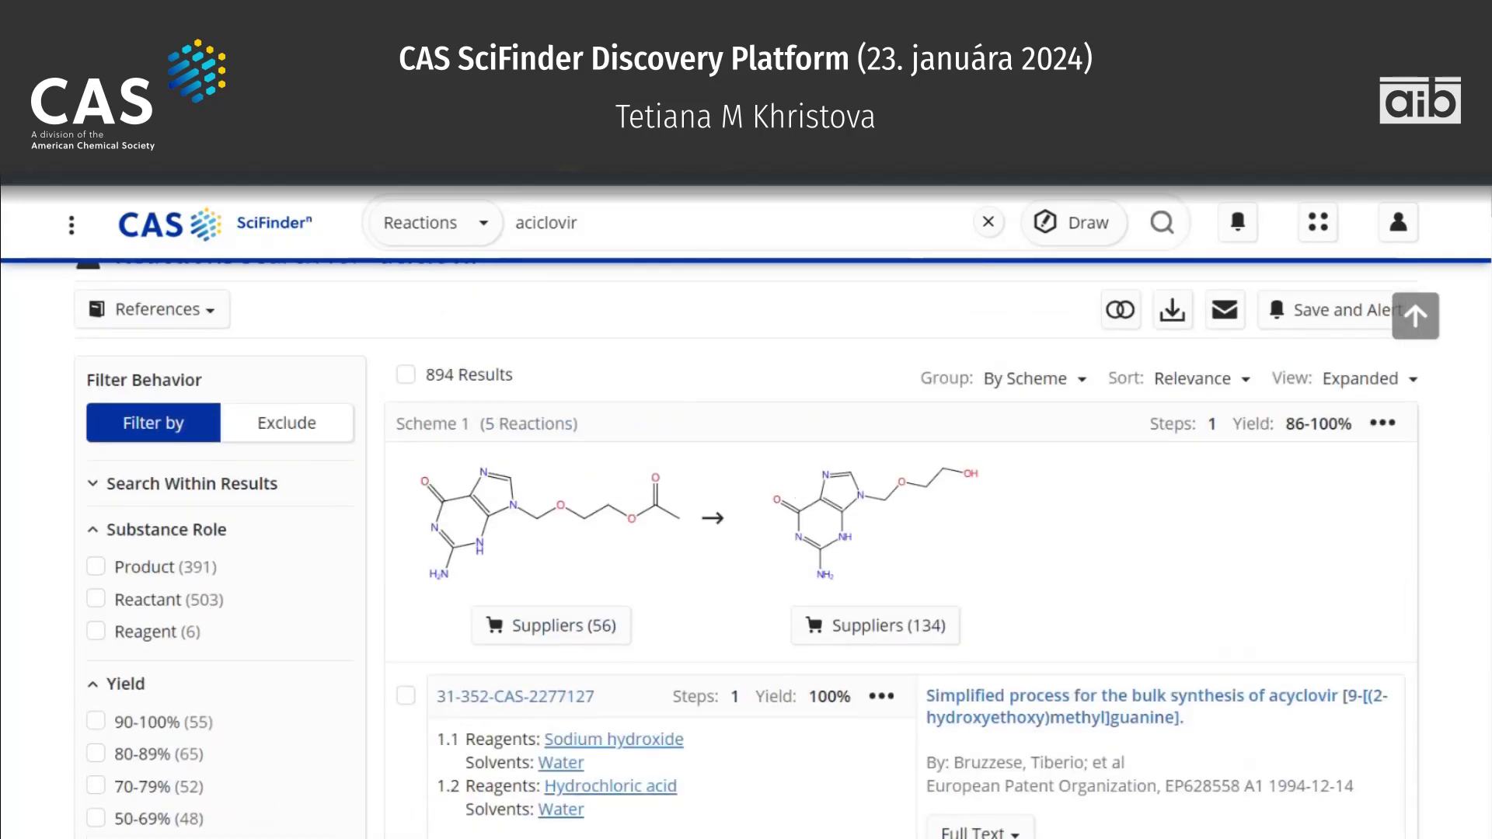
left_click(728, 613)
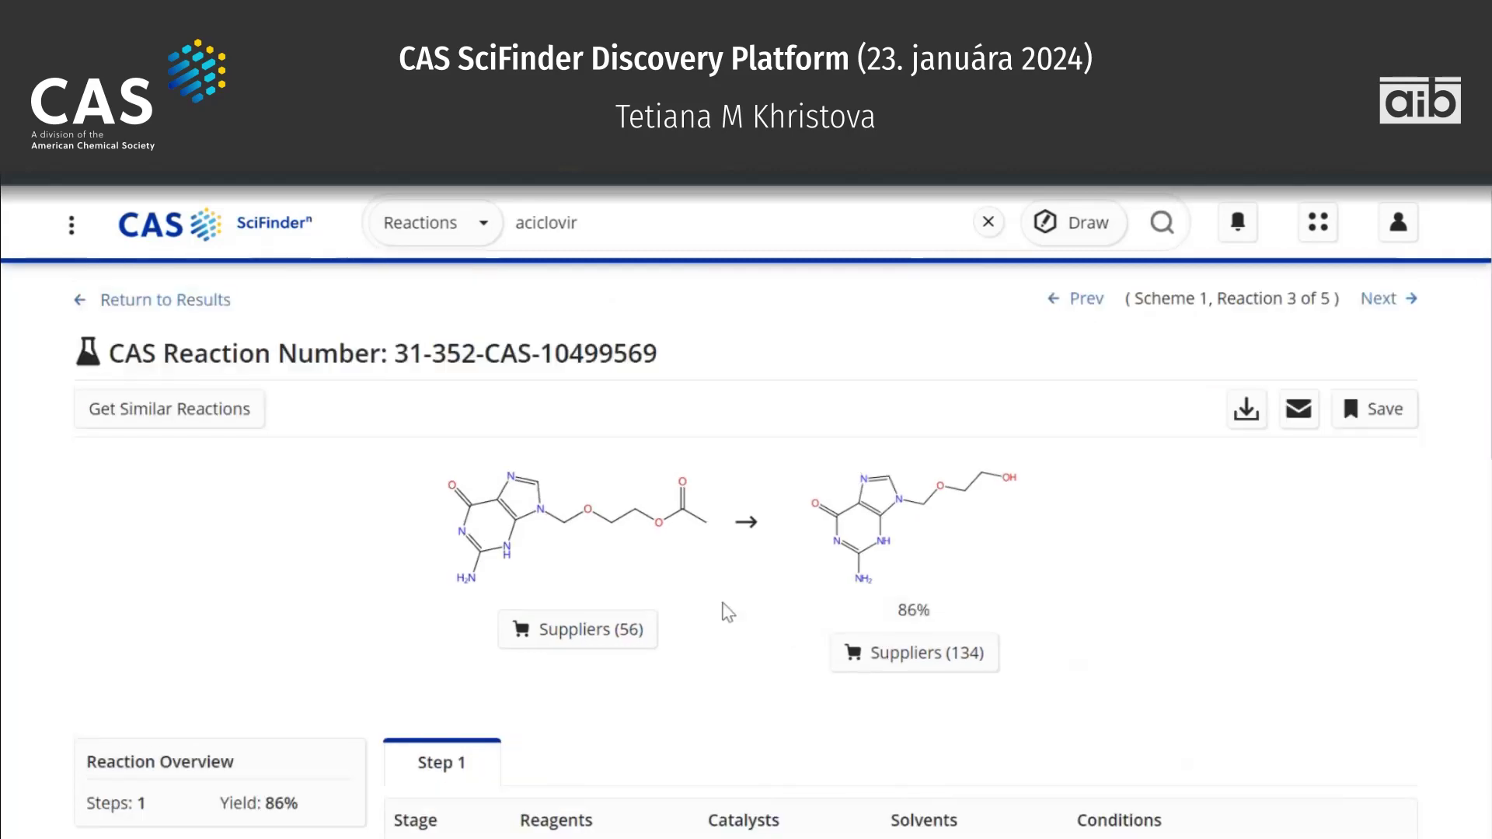
scroll(728, 613, "down", 7)
scroll(728, 613, "up", 3)
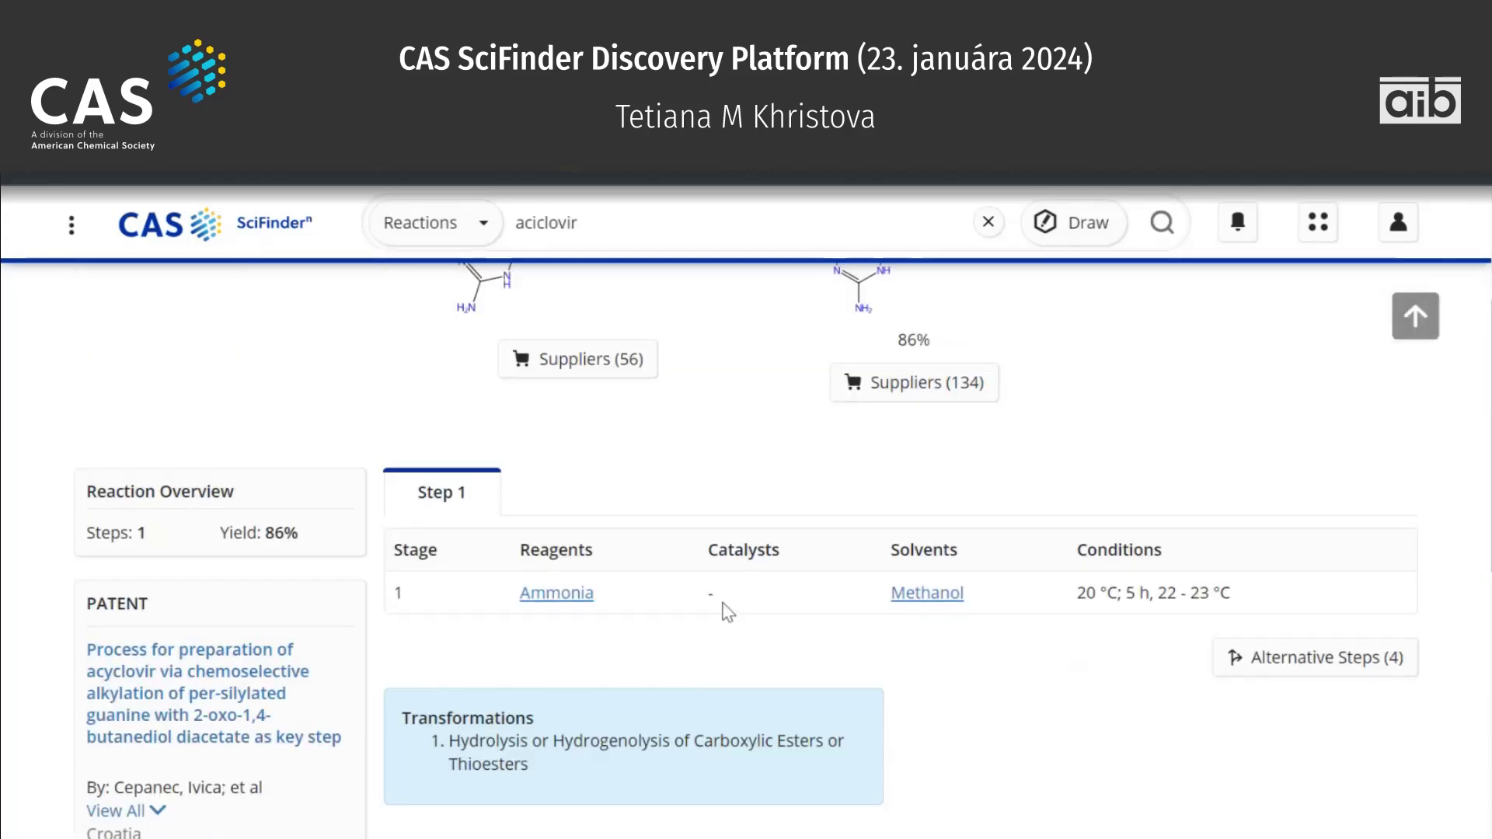
scroll(728, 613, "up", 2)
scroll(728, 613, "down", 3)
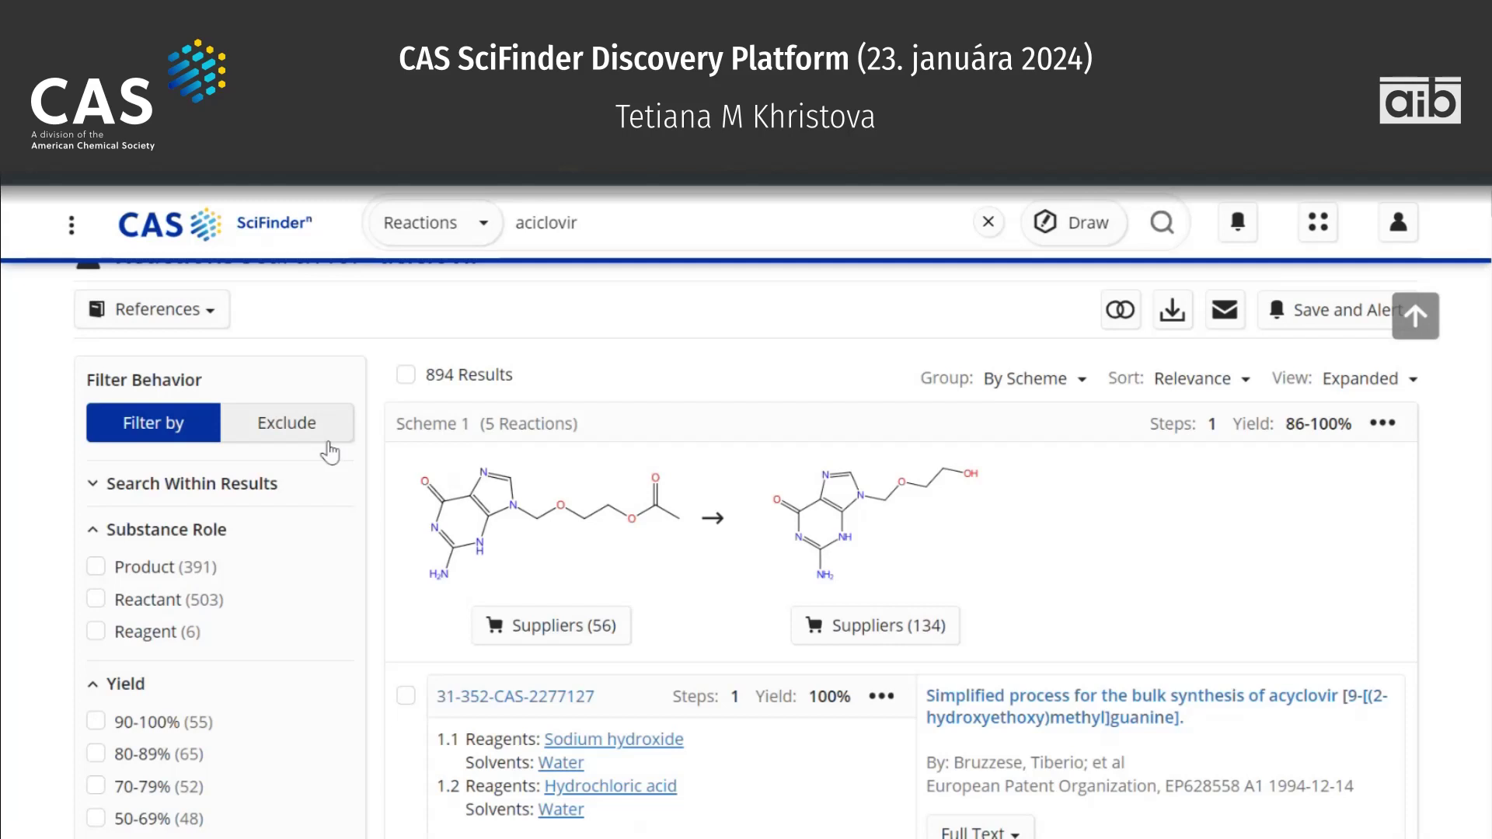
Back in the aciclovir results, expand Search Within Results and the full Yield filter list, and highlight the No Yield Available entry.
left_click(313, 489)
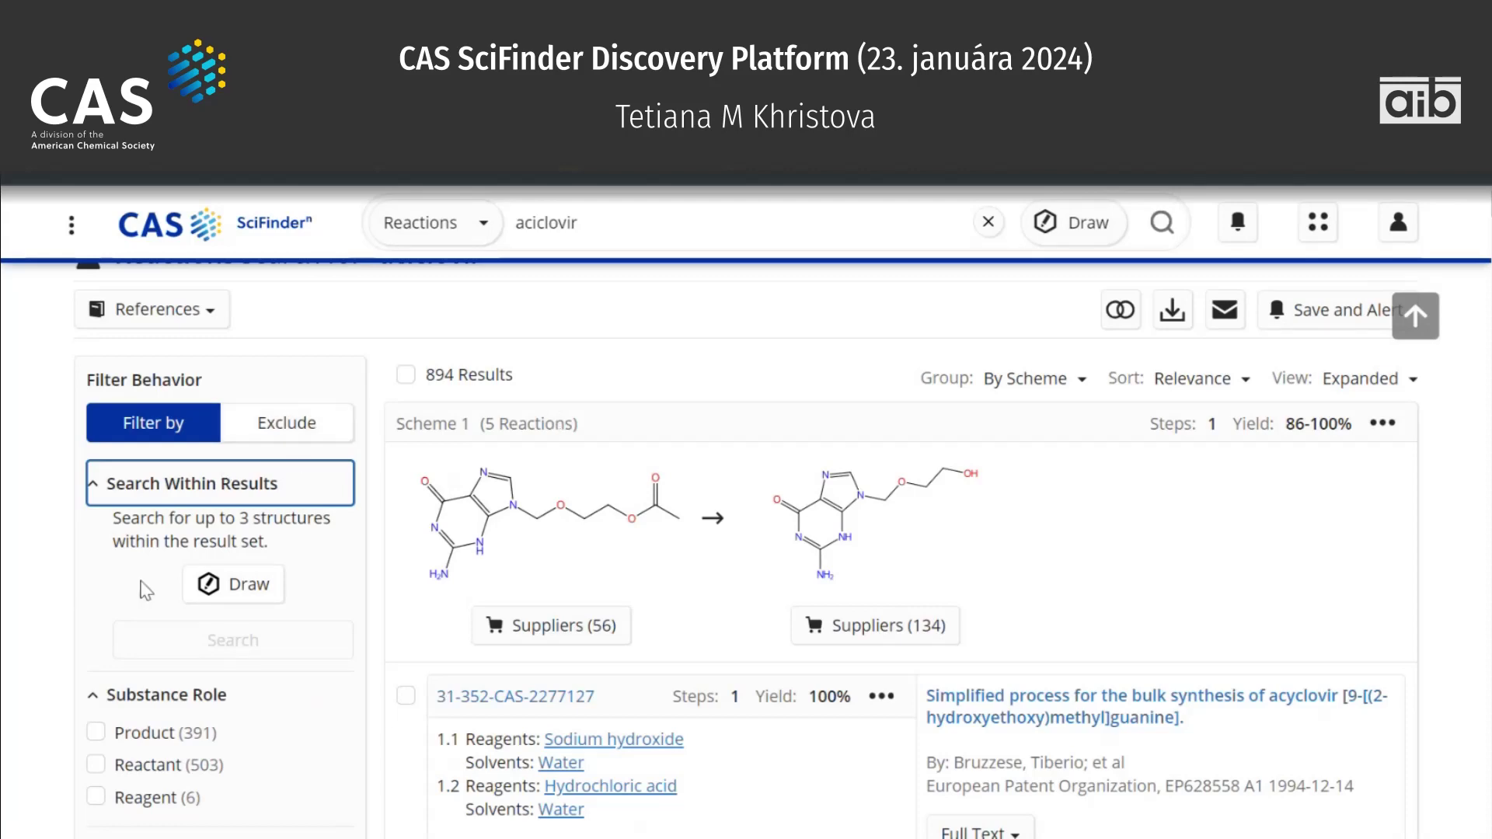
scroll(144, 587, "down", 1)
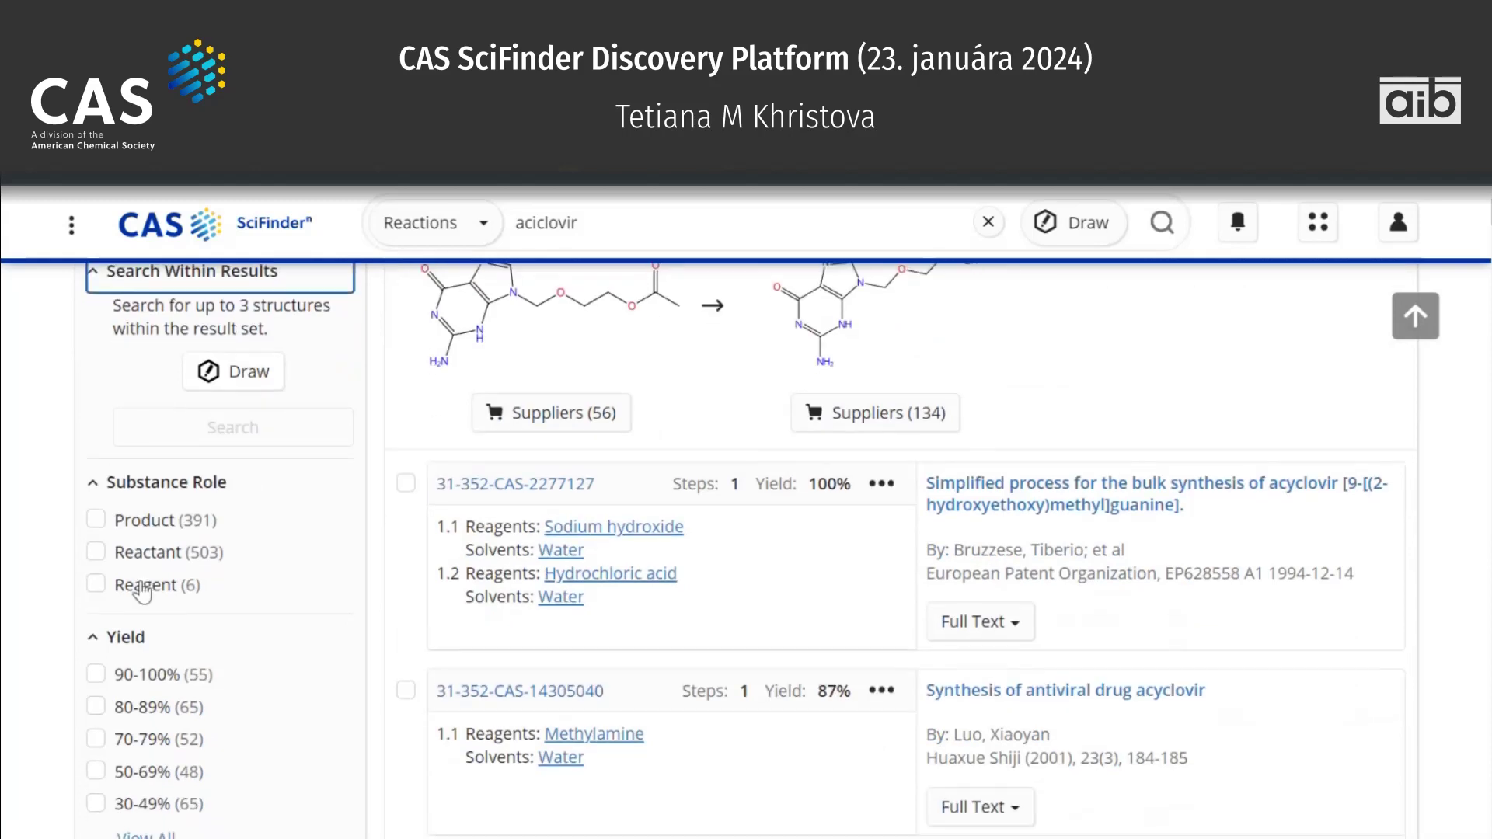
scroll(142, 592, "down", 2)
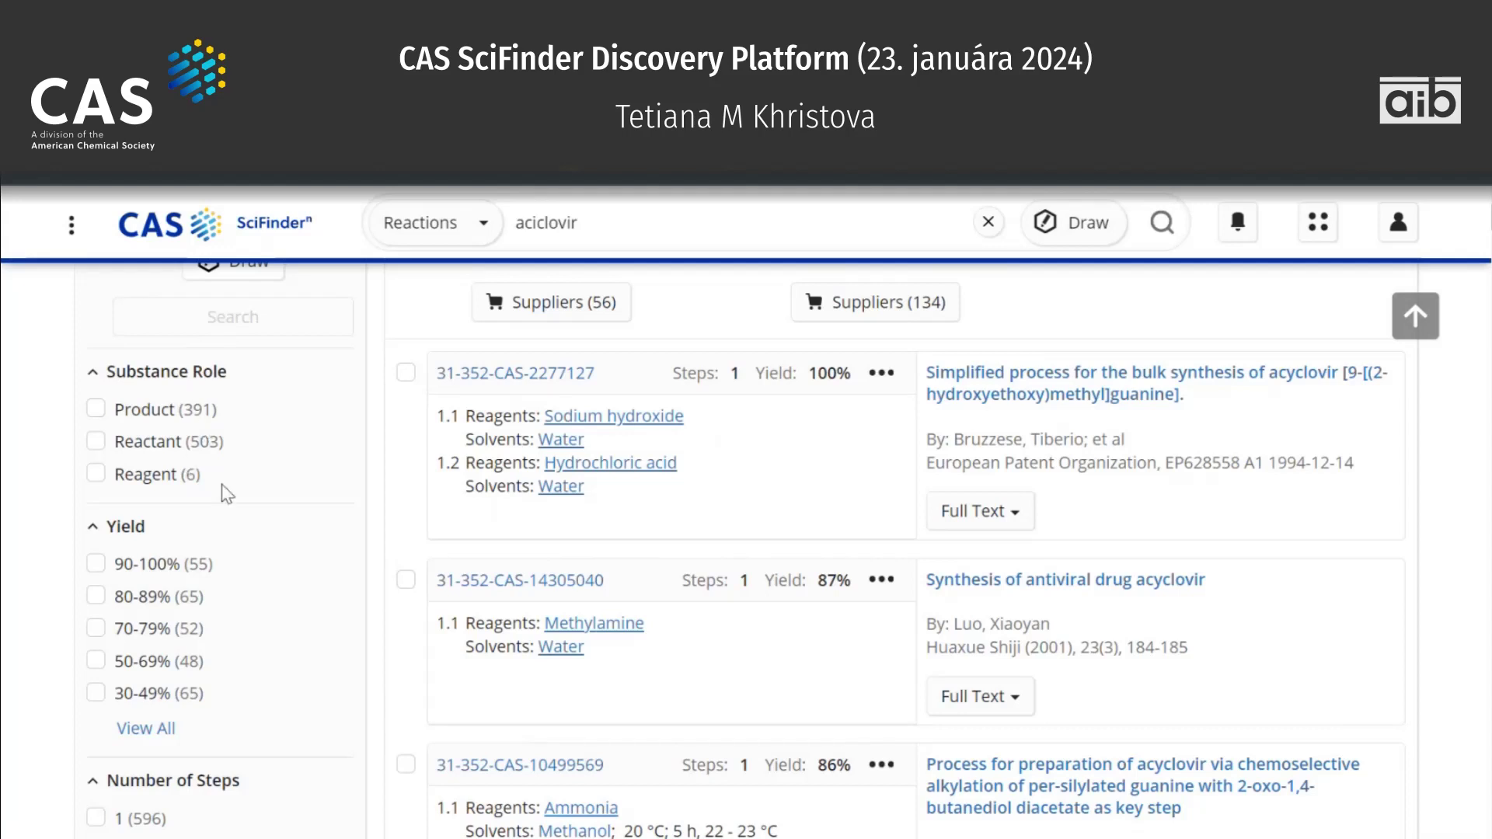
scroll(226, 494, "down", 3)
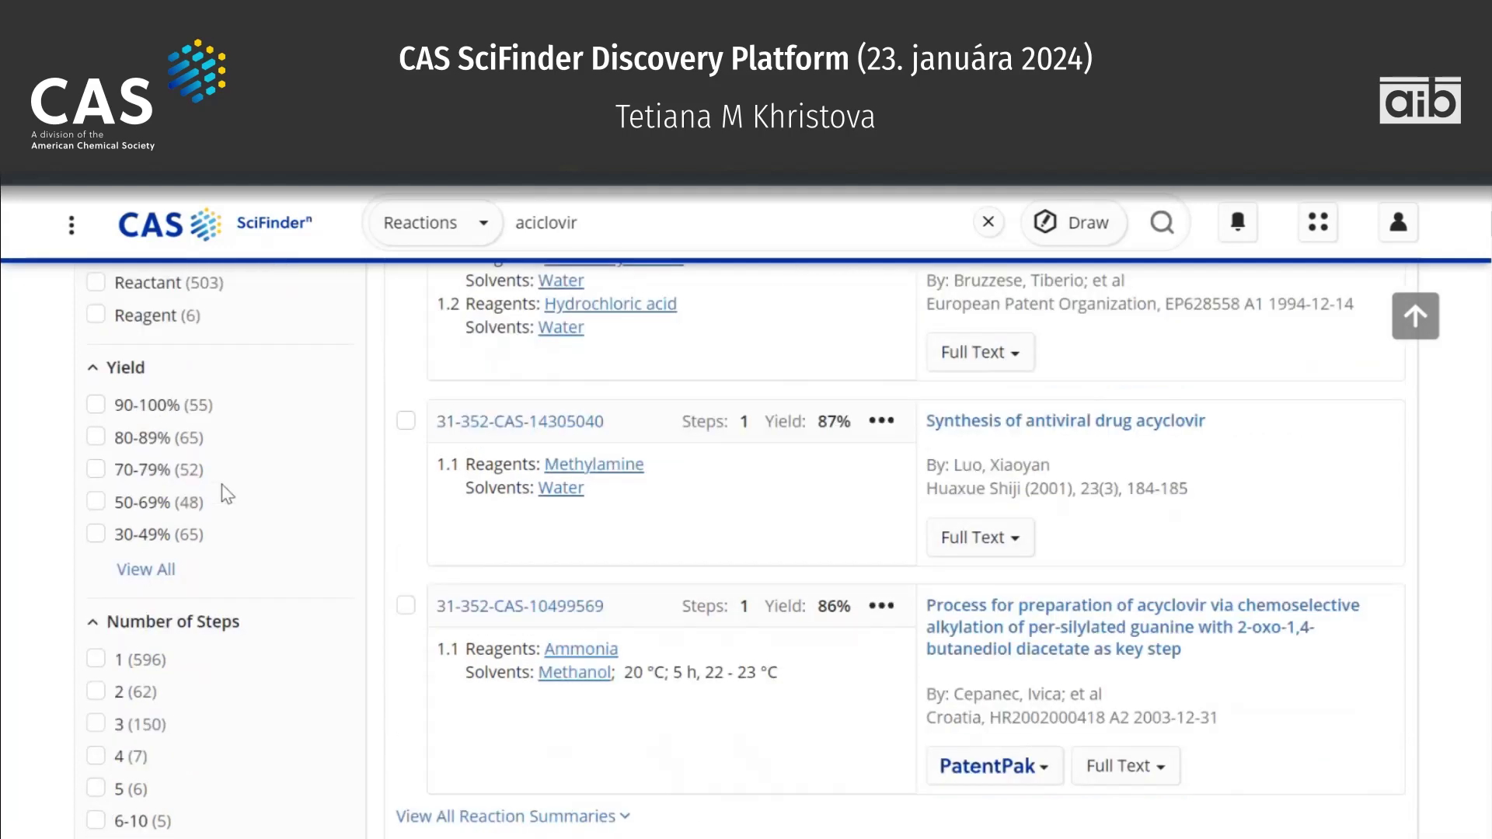
left_click(159, 571)
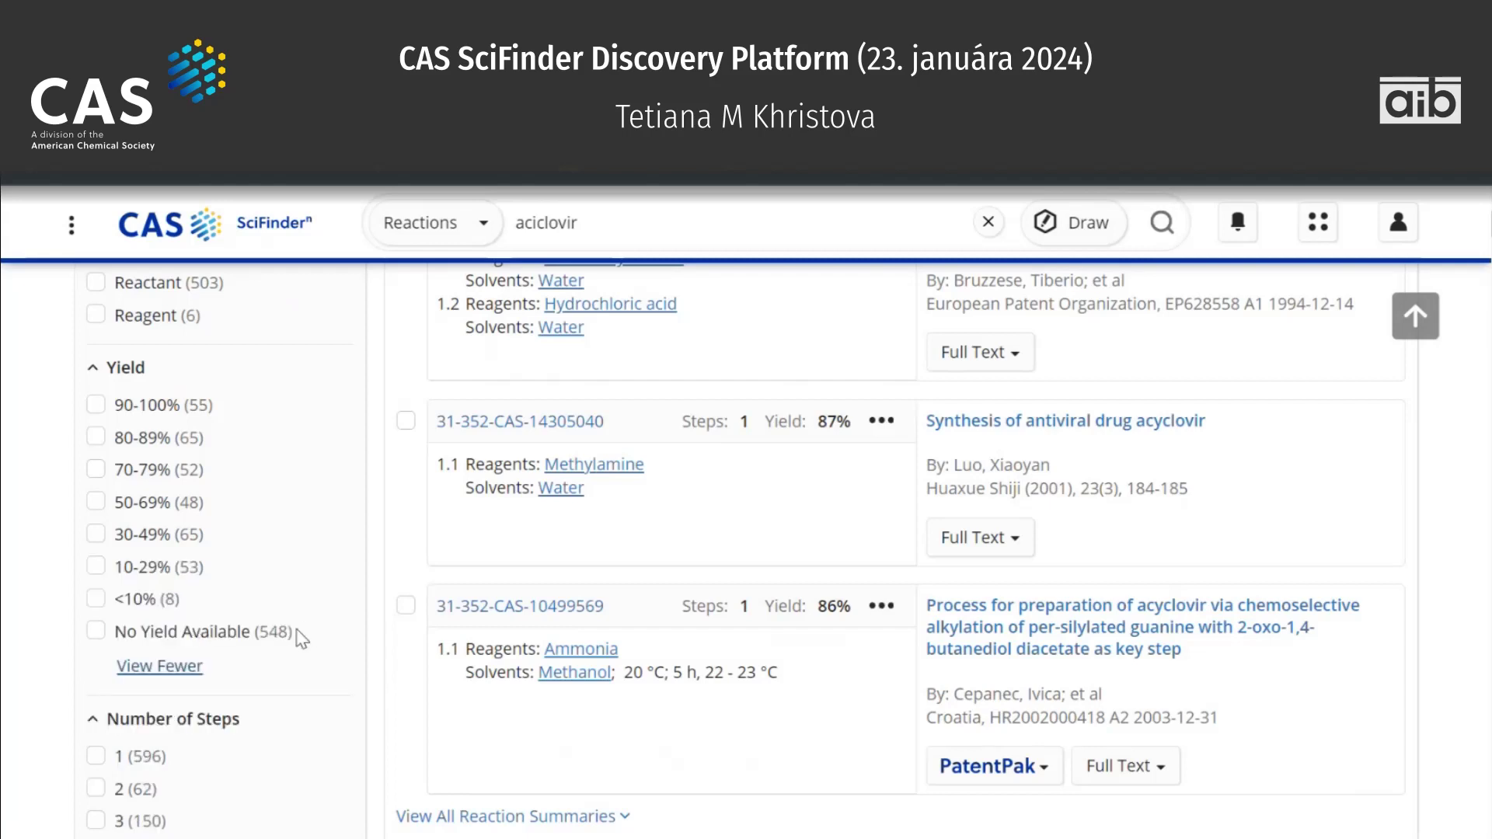
left_click_drag(297, 635, 115, 639)
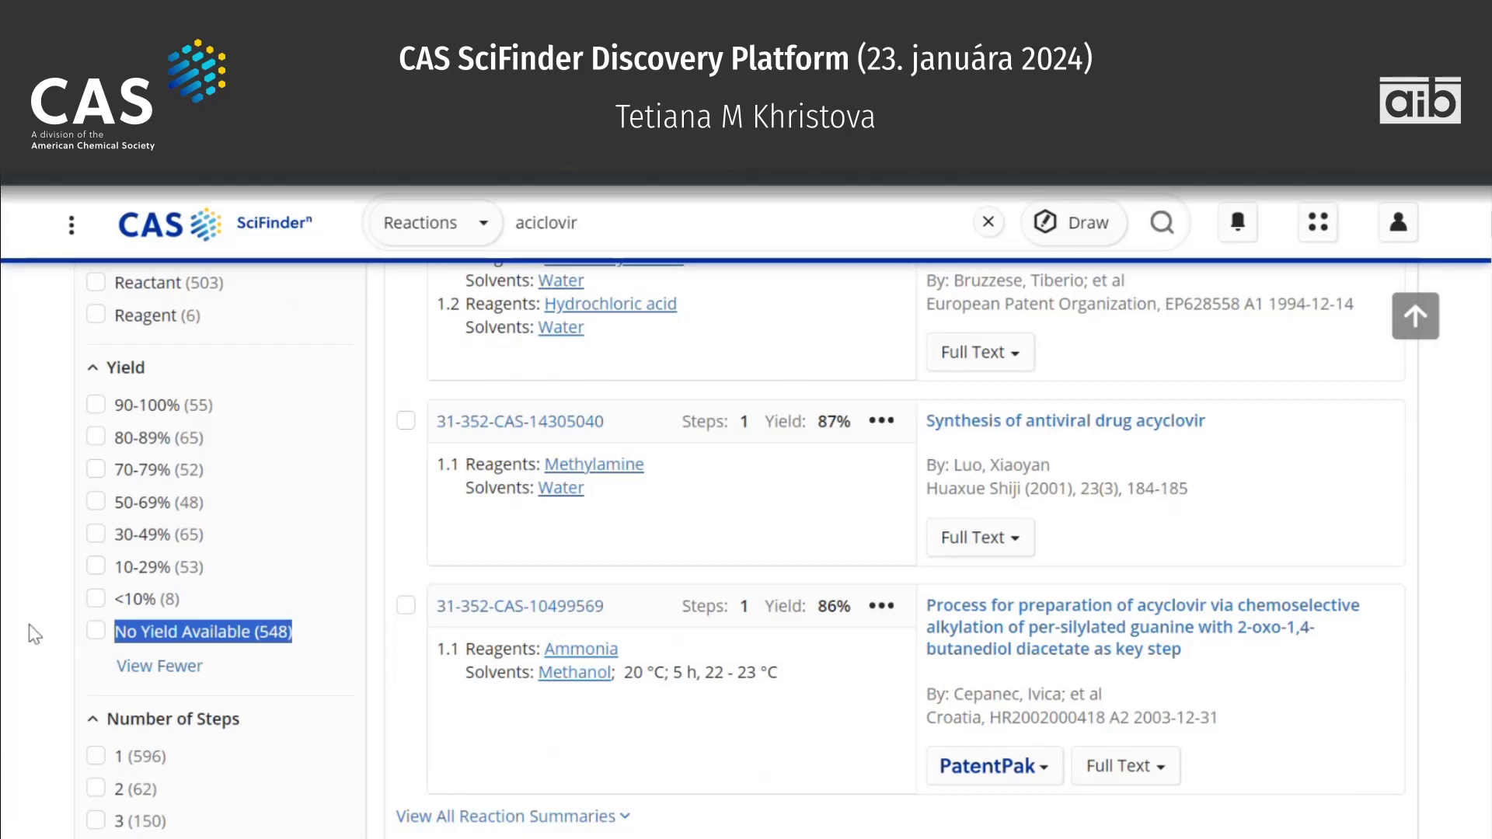
Examine the filters for number of steps, non-participating functional groups, reaction mapping and reaction scale.
scroll(35, 634, "down", 3)
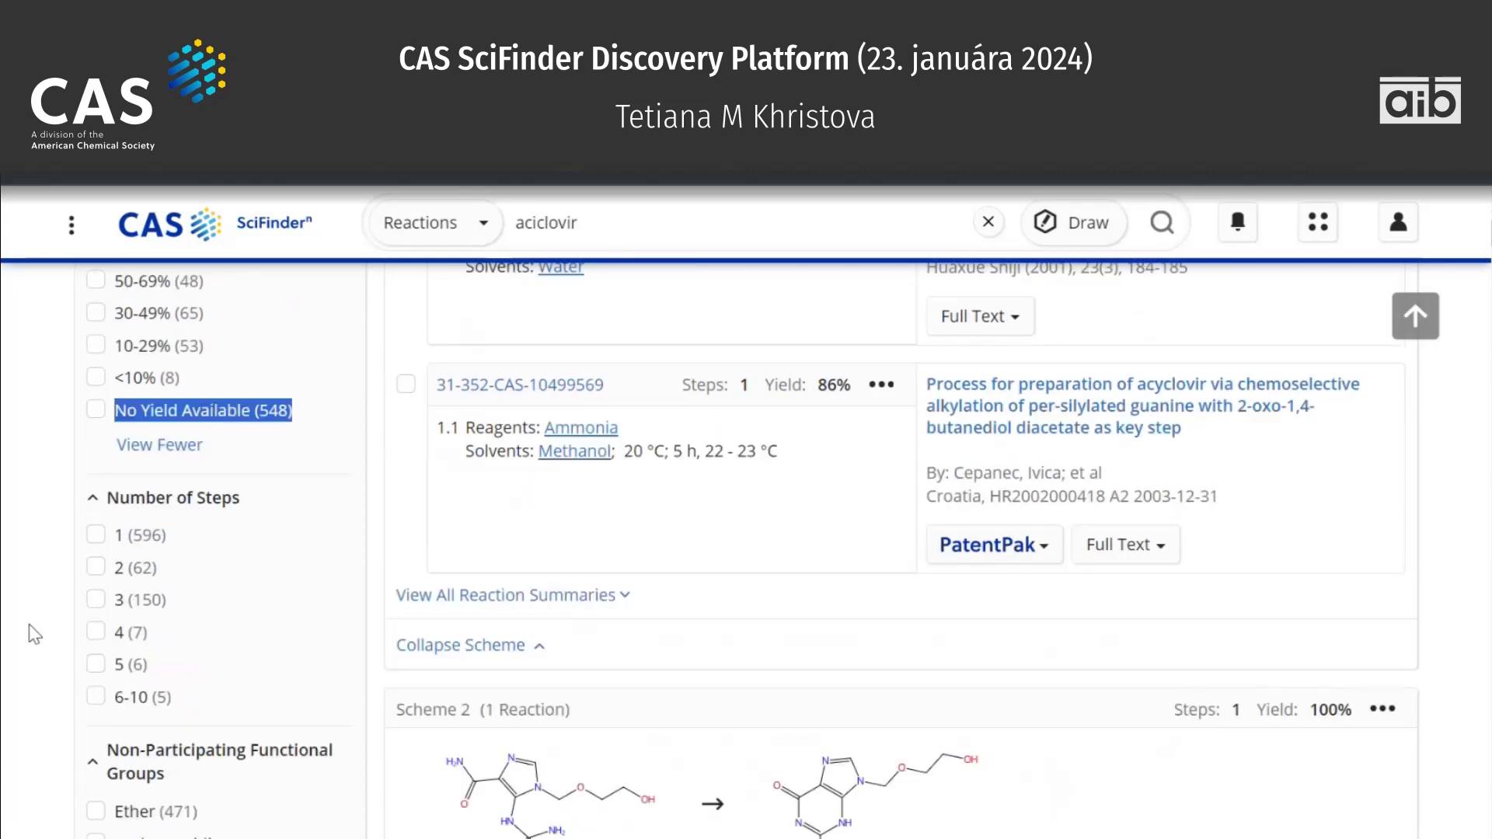
scroll(35, 634, "down", 3)
scroll(34, 634, "down", 3)
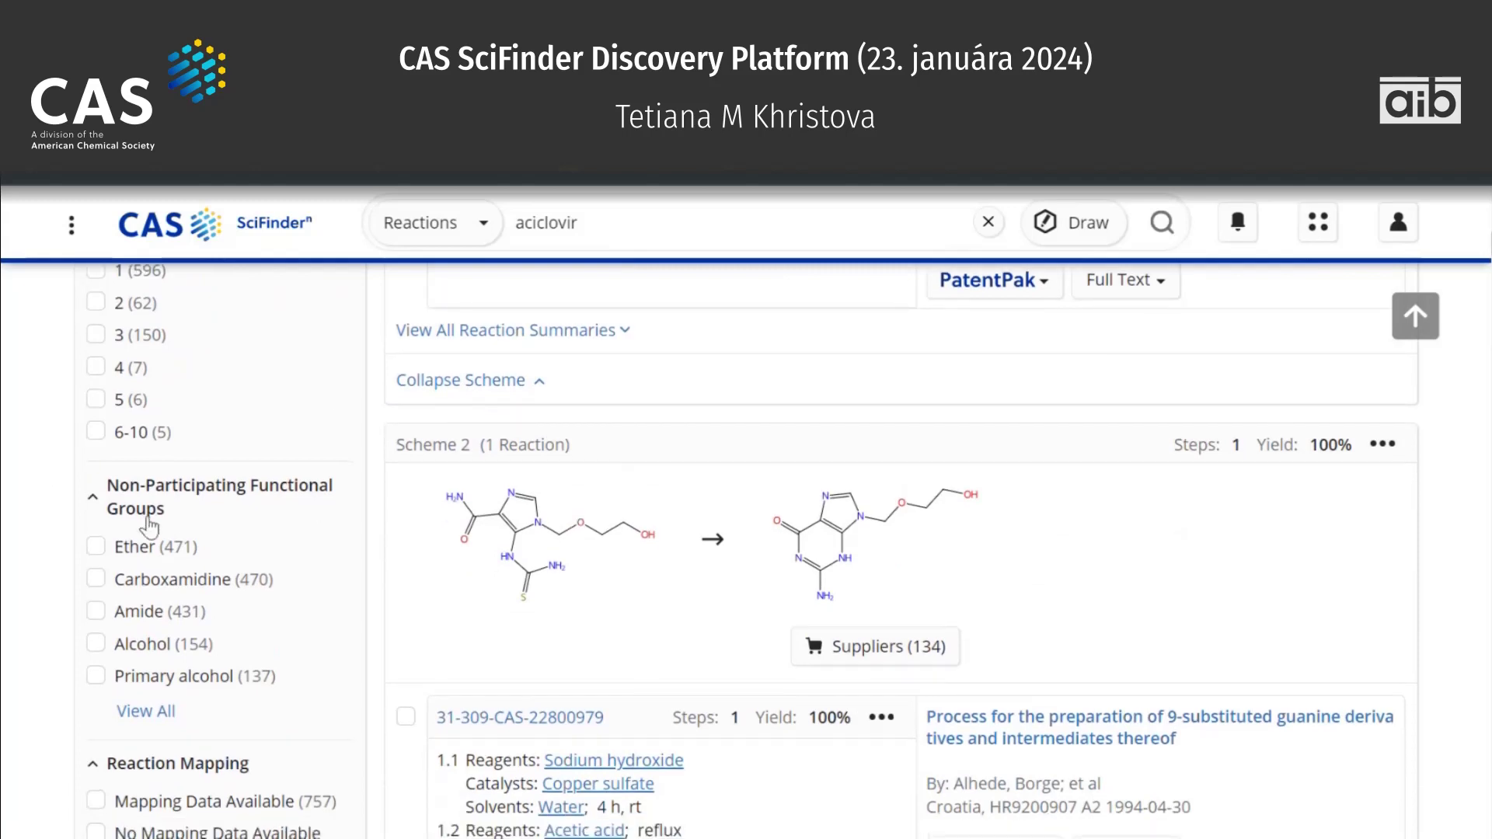
scroll(149, 527, "down", 3)
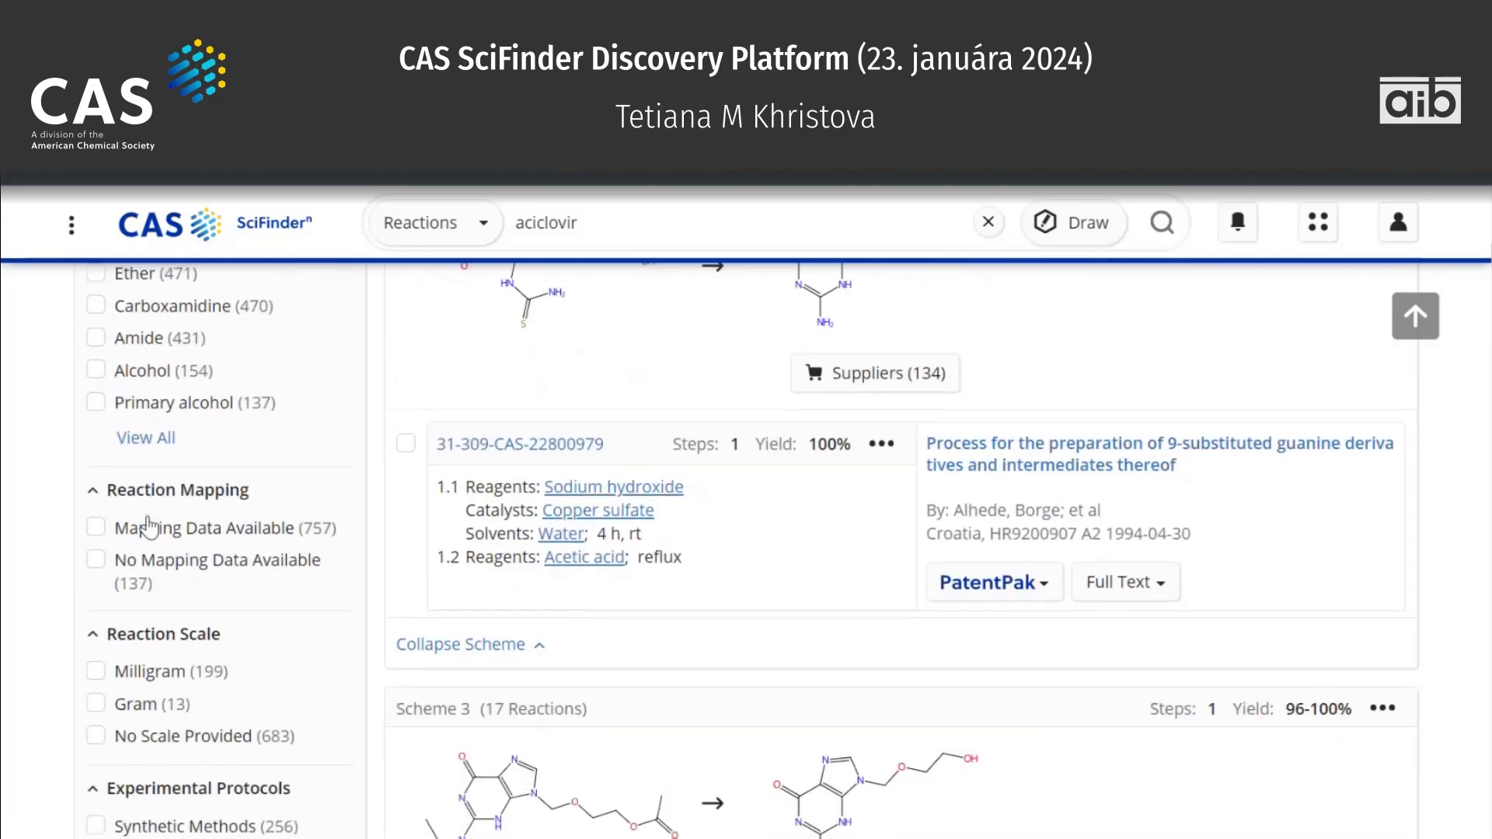
scroll(270, 593, "up", 2)
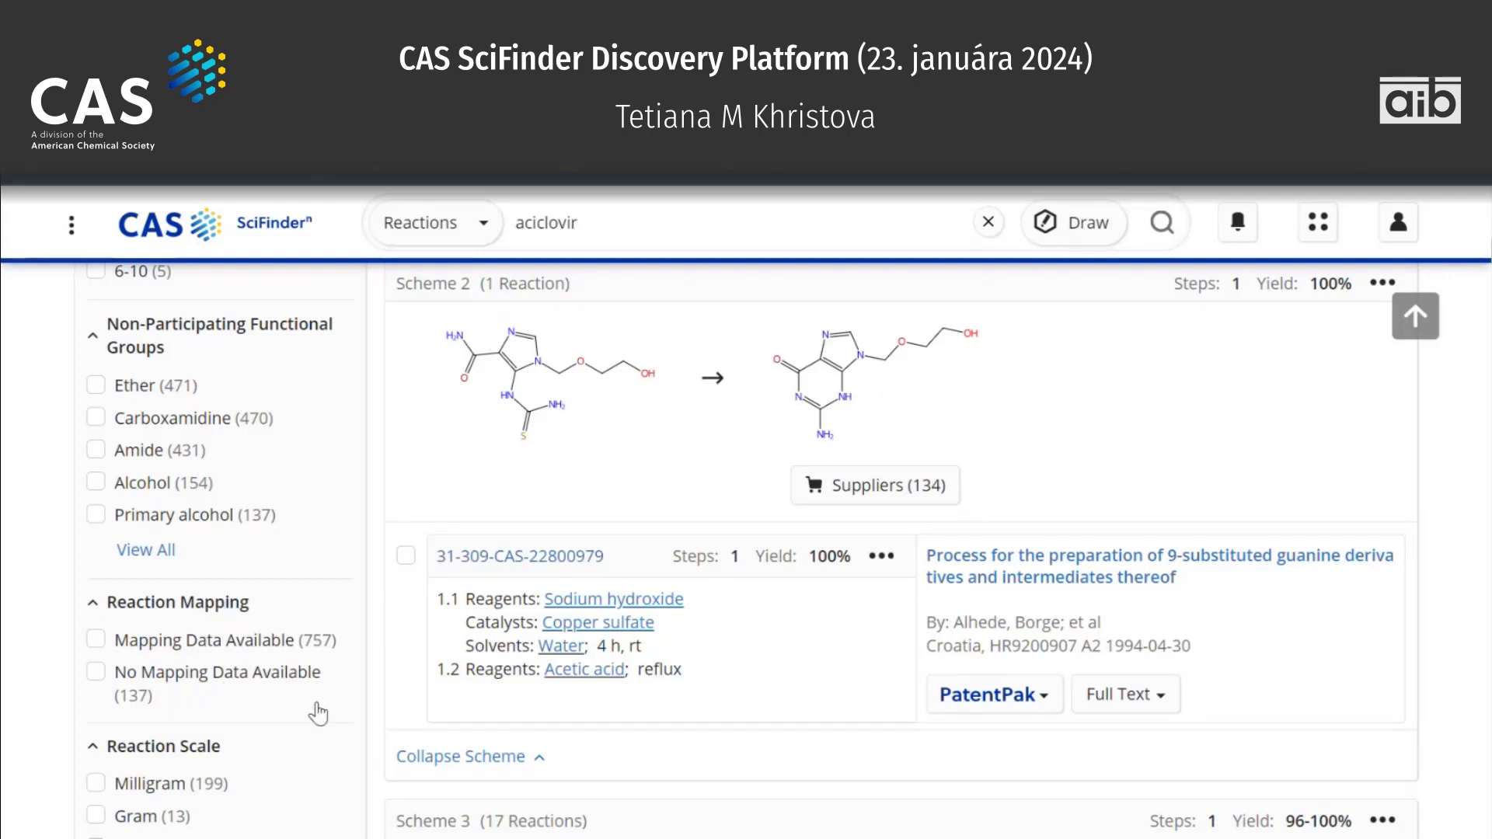
scroll(318, 713, "down", 2)
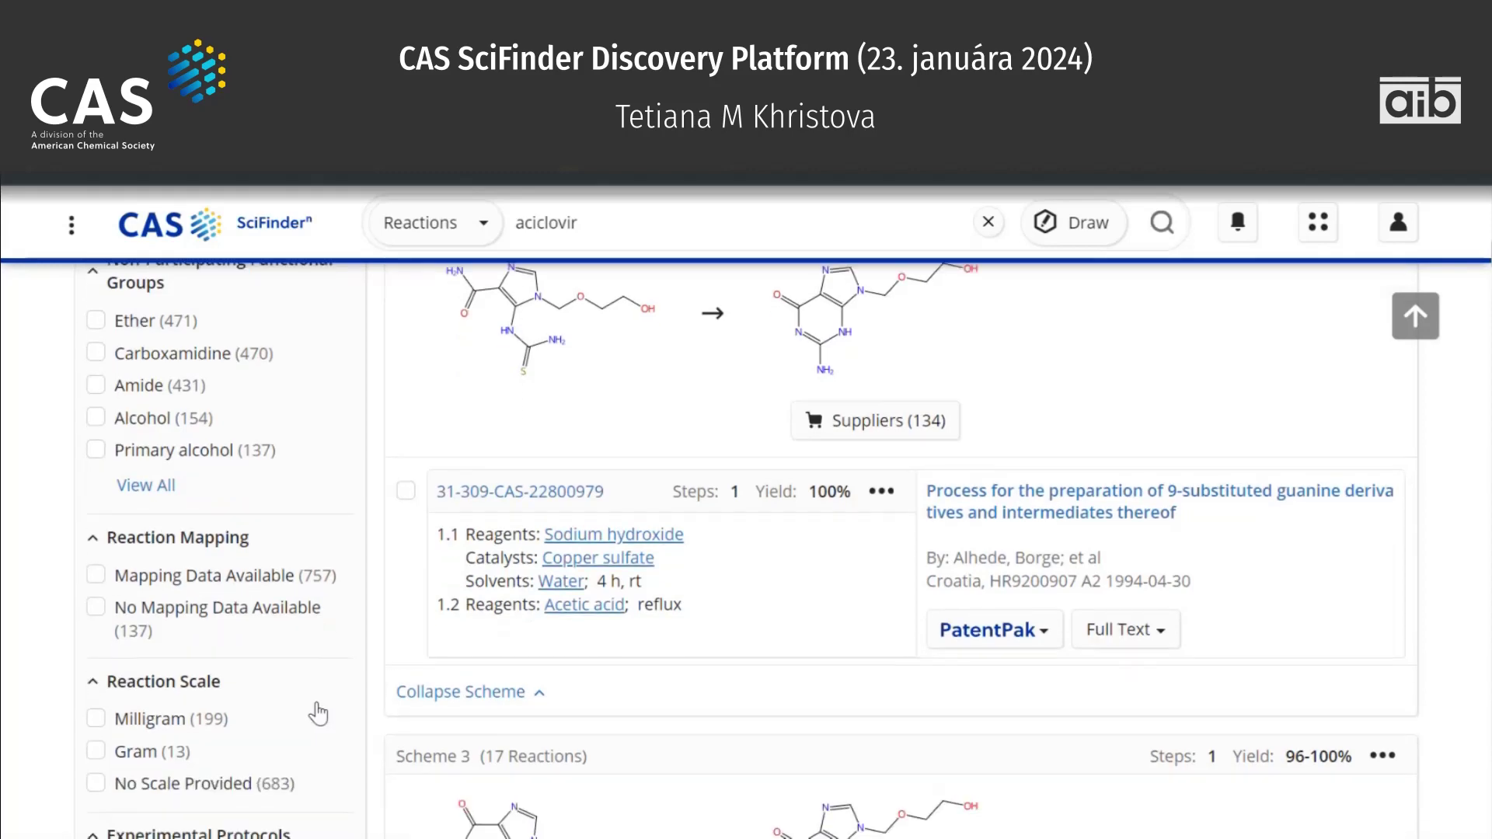
Filter the aciclovir reactions by Synthetic Methods, and open the experimental protocols of reaction 31-352-CAS-3873088 in a new tab.
scroll(320, 712, "down", 5)
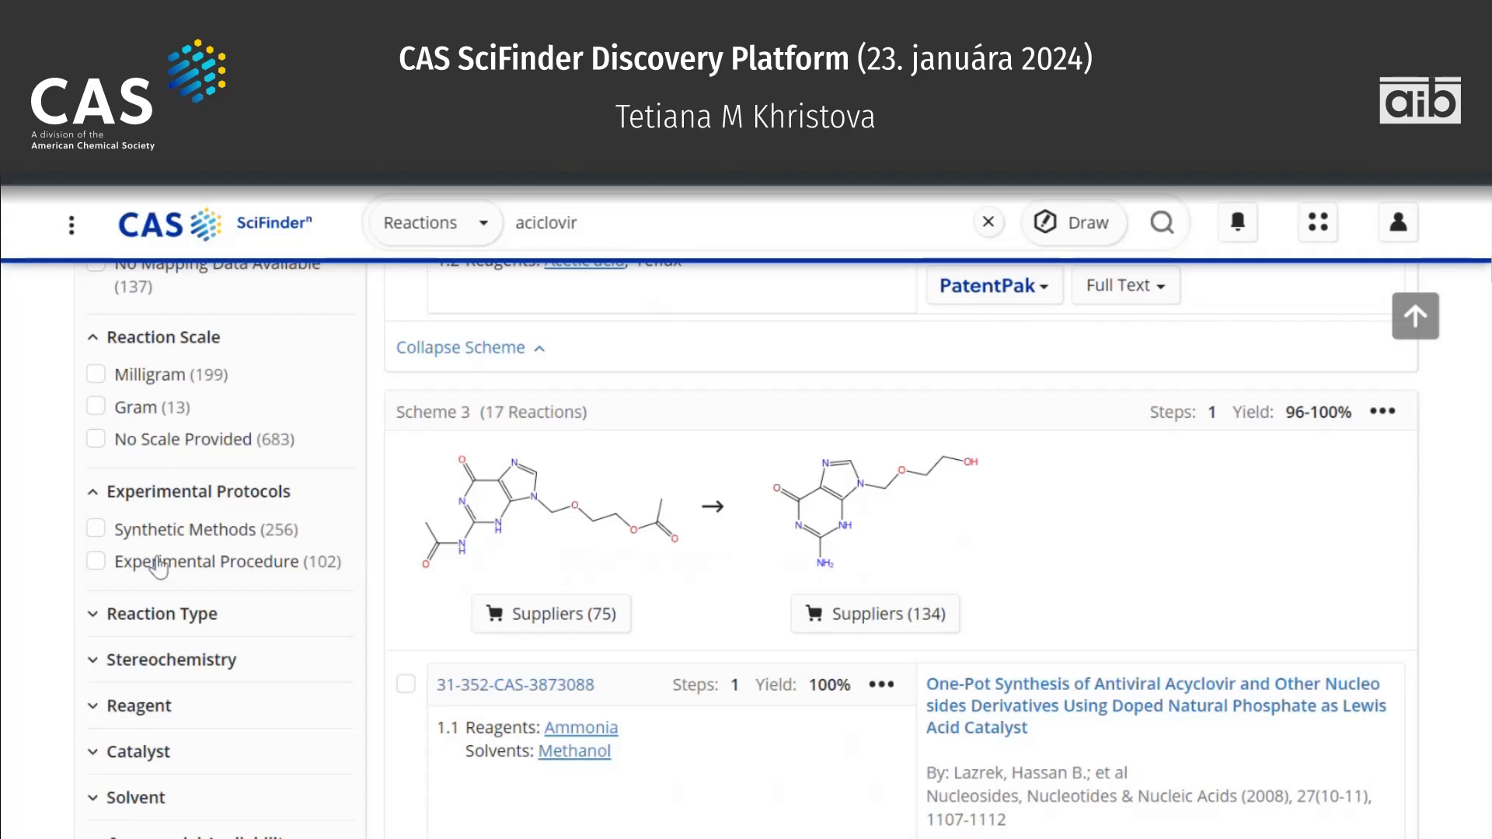
left_click(96, 542)
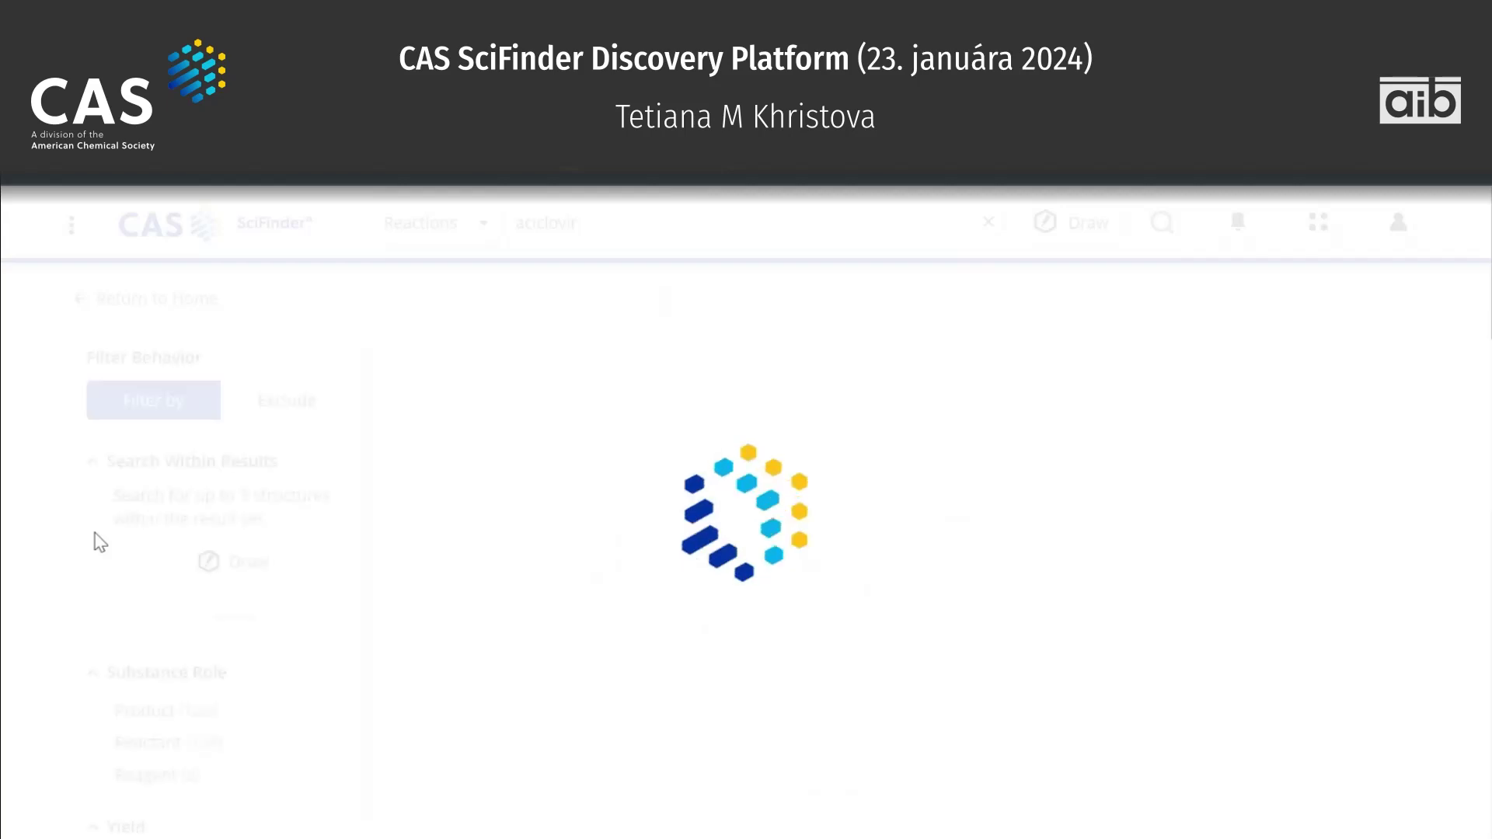
scroll(96, 543, "down", 5)
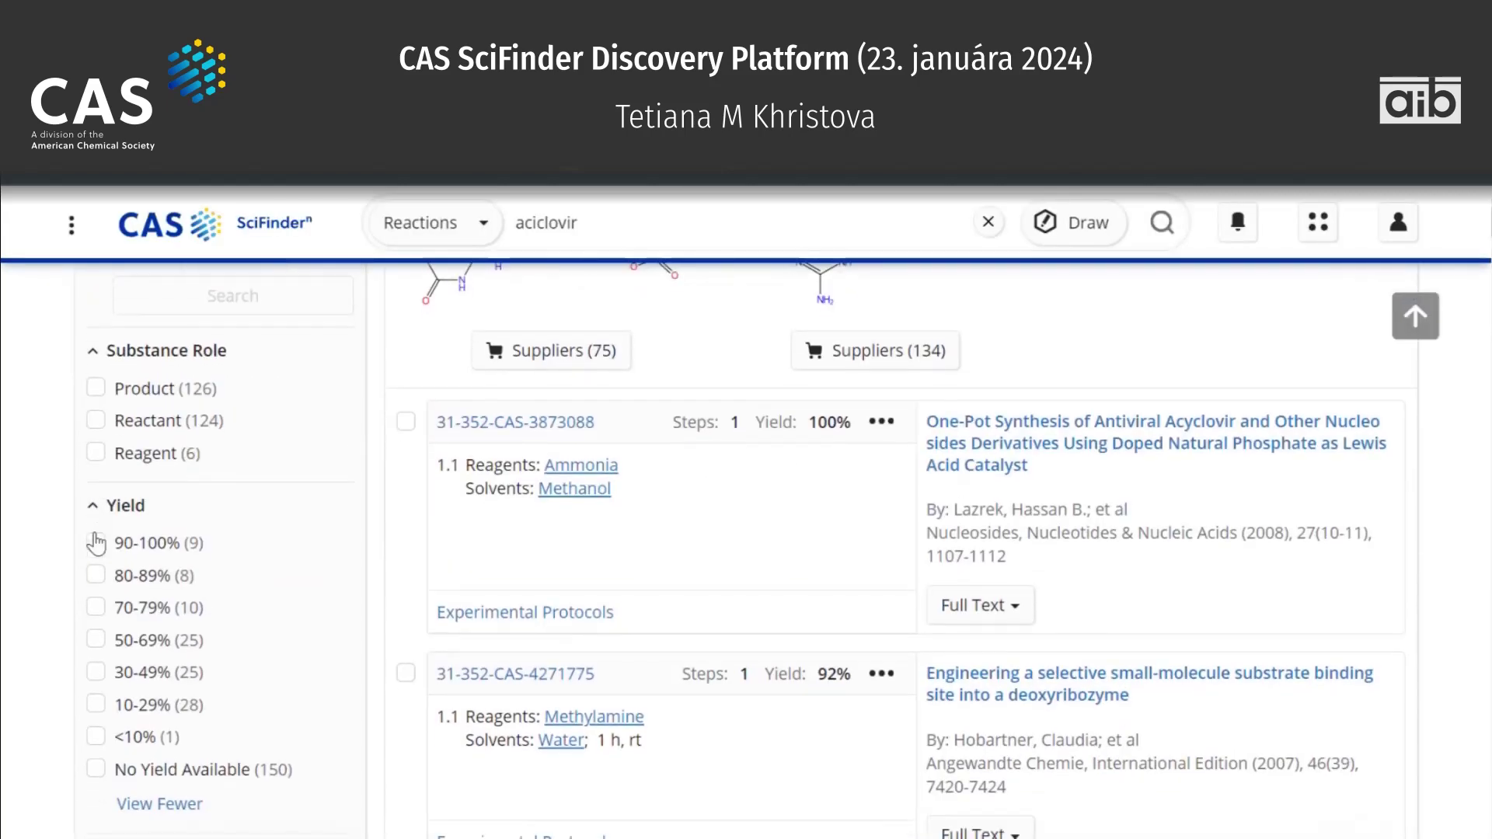
right_click(553, 612)
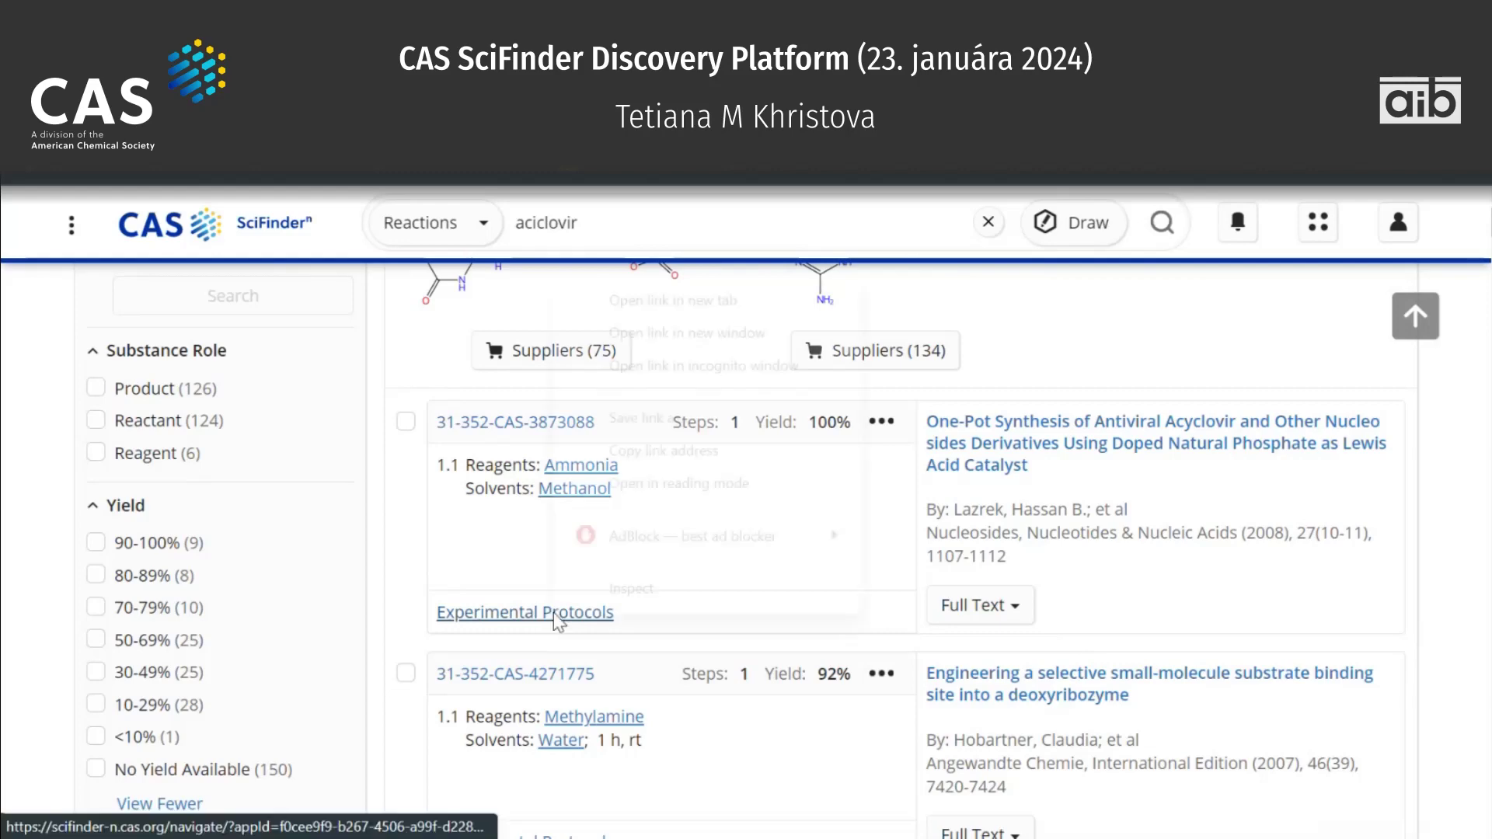
left_click(730, 303)
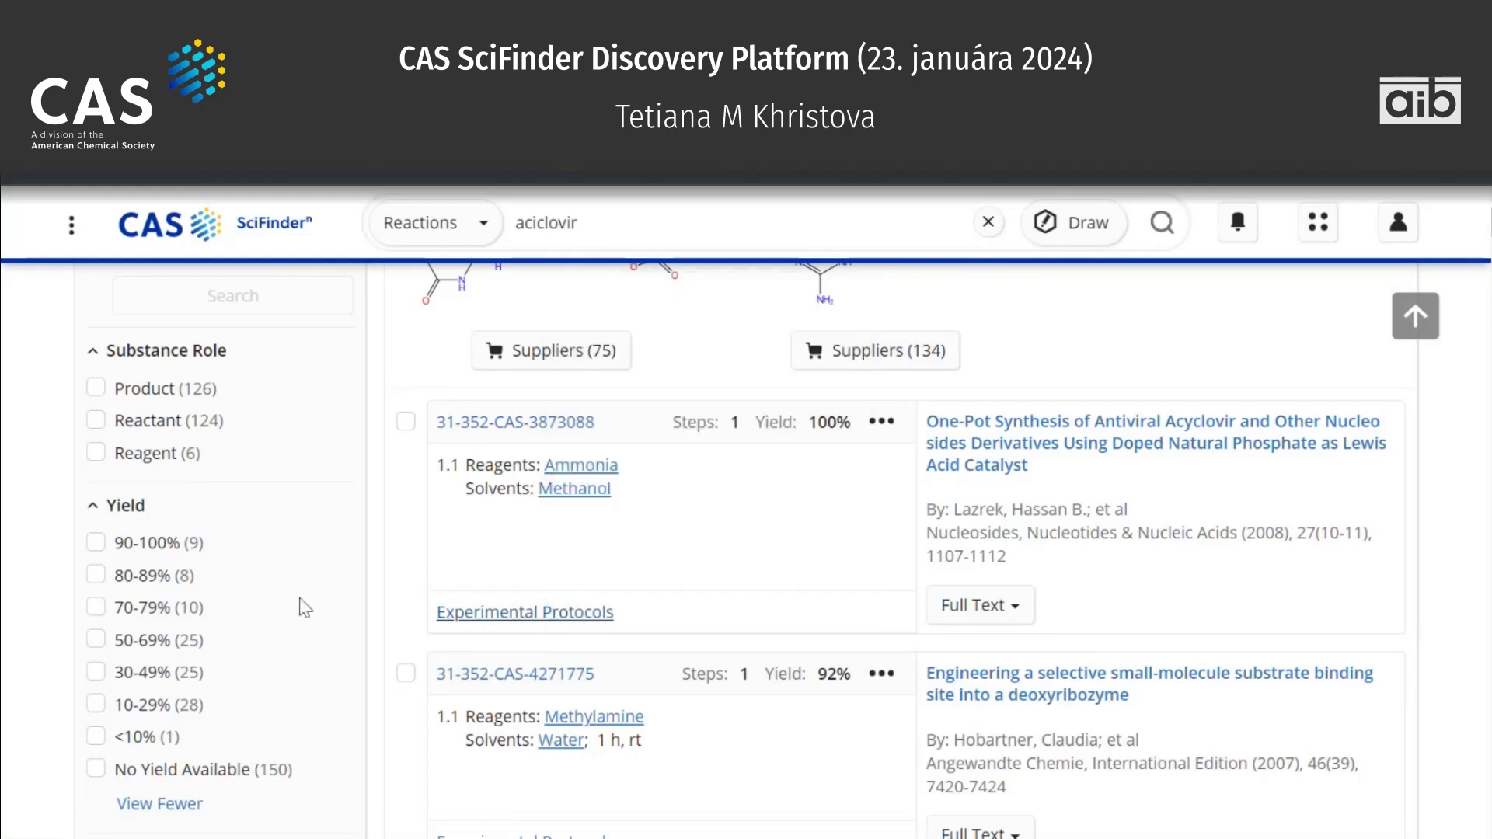
Filter the reactions to 2 steps, and open the experimental protocols of the Scheme 1 reaction in a new tab.
scroll(303, 606, "down", 4)
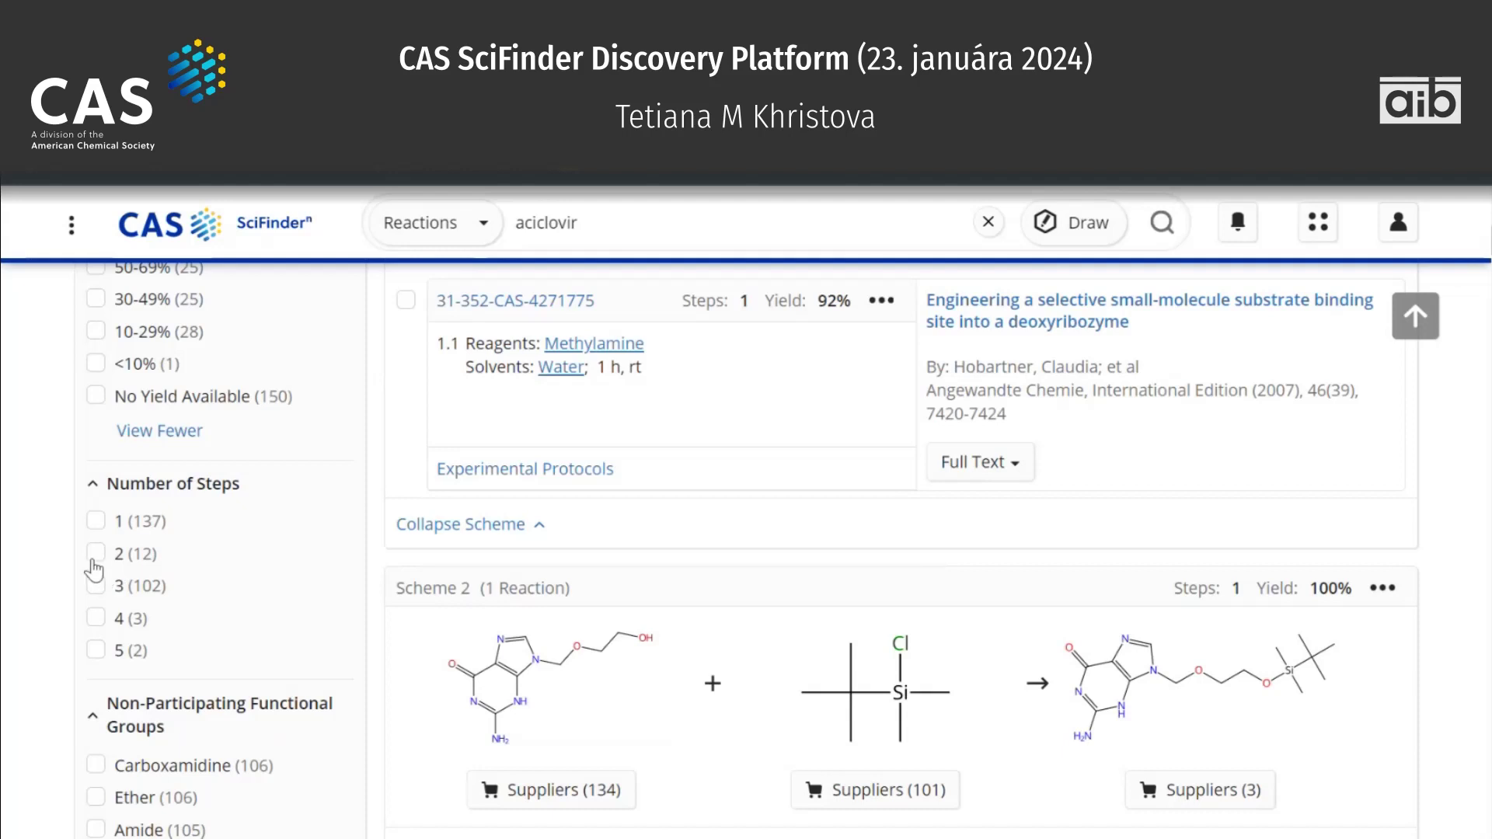
left_click(95, 555)
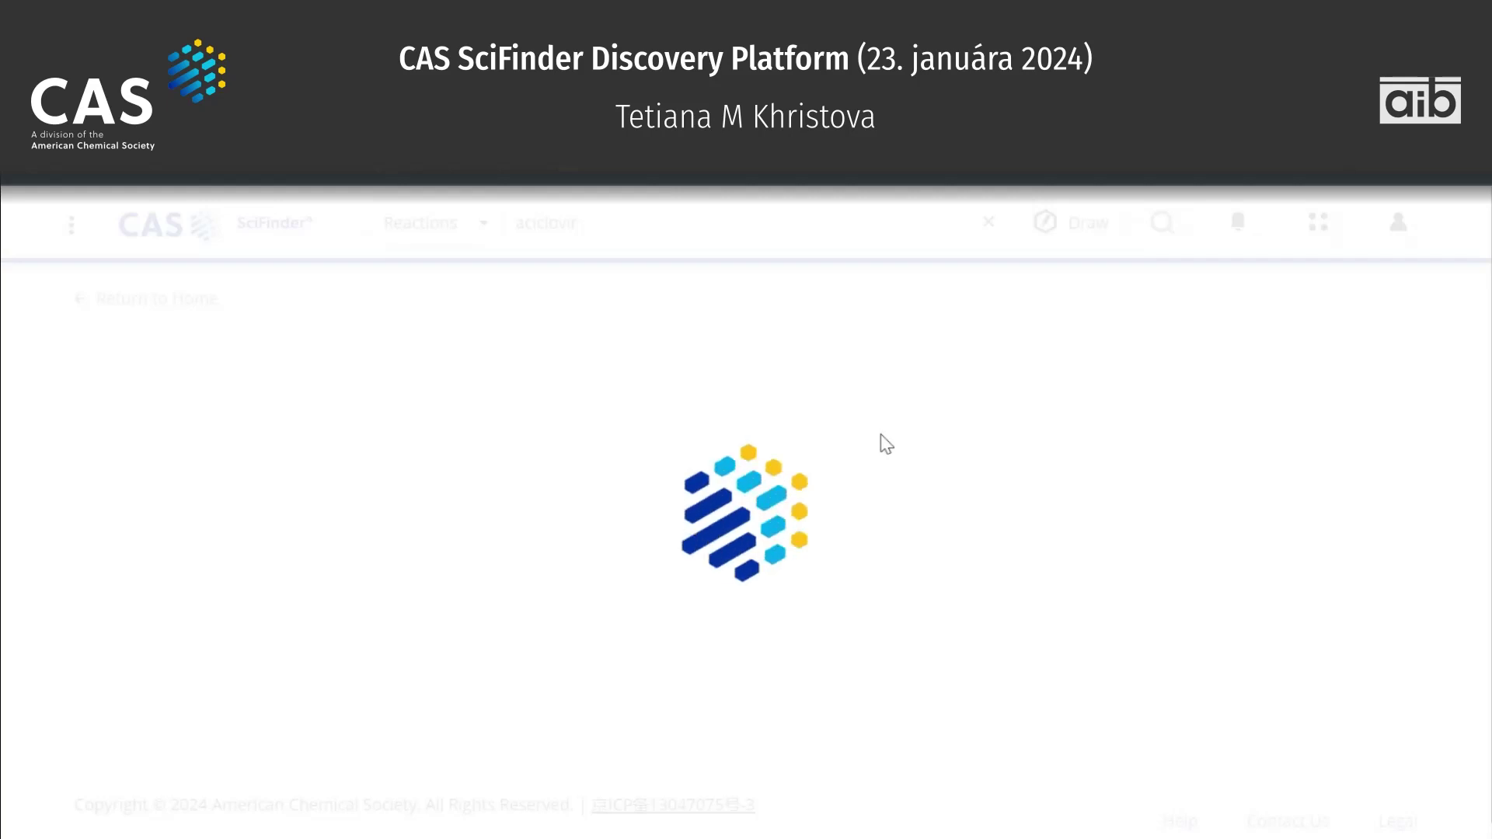
scroll(882, 446, "down", 8)
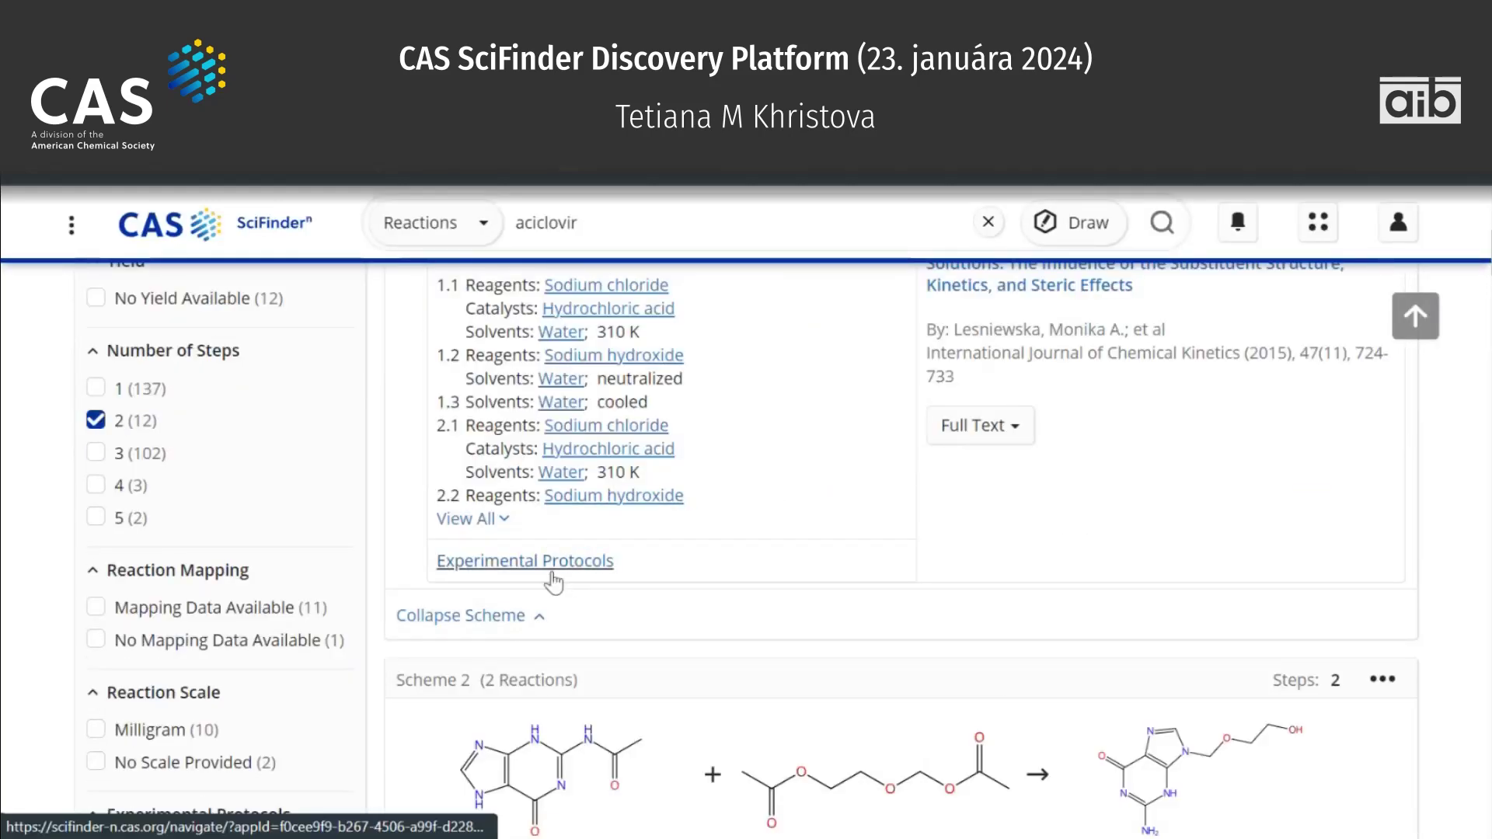
right_click(553, 566)
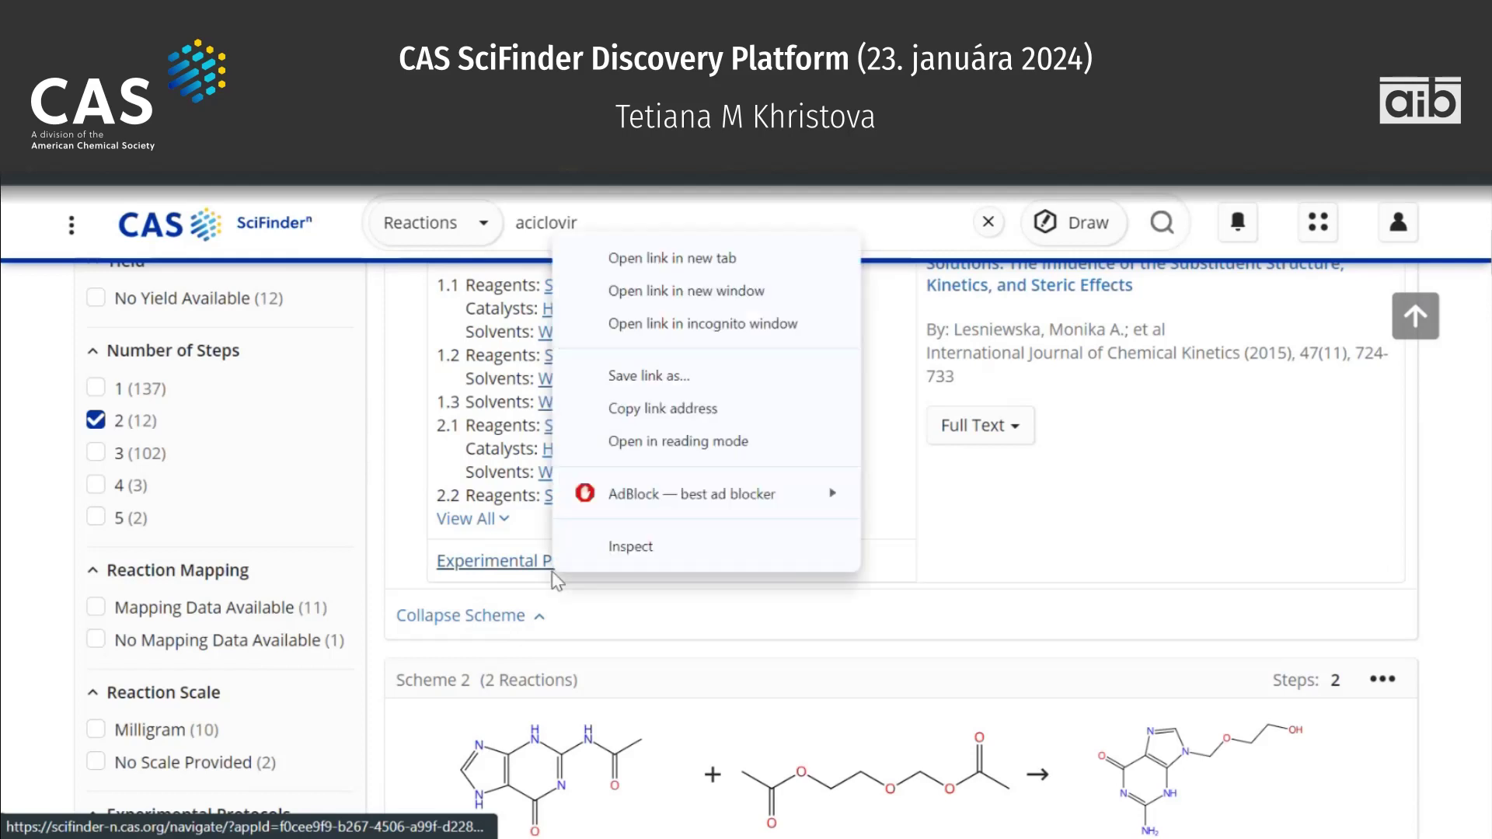
left_click(678, 268)
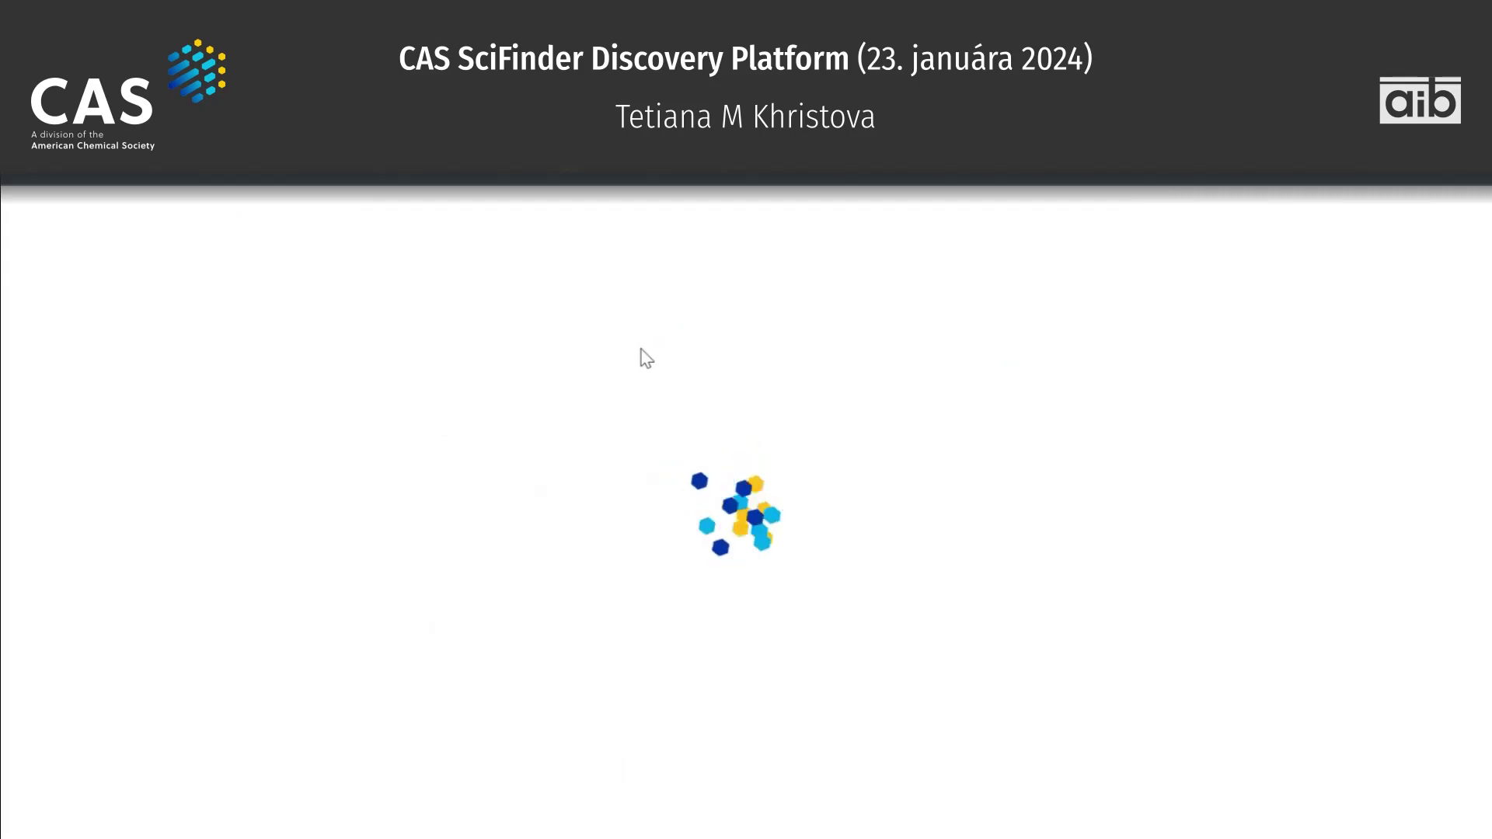
Examine step 1 of the two-step reaction, including its stages, synthetic method, procedure and transformation.
scroll(646, 358, "down", 3)
scroll(647, 359, "down", 5)
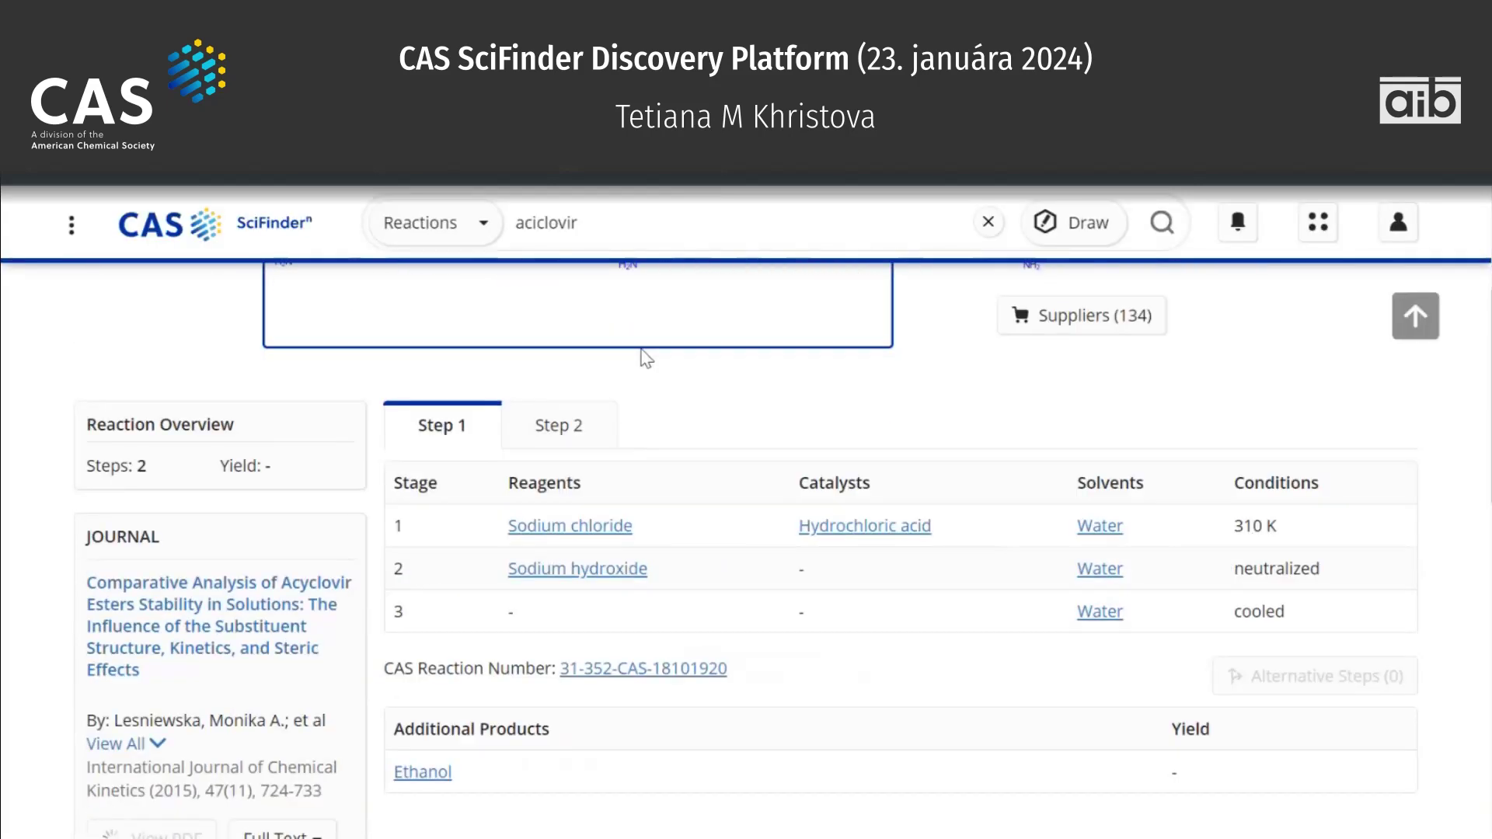
scroll(646, 358, "down", 3)
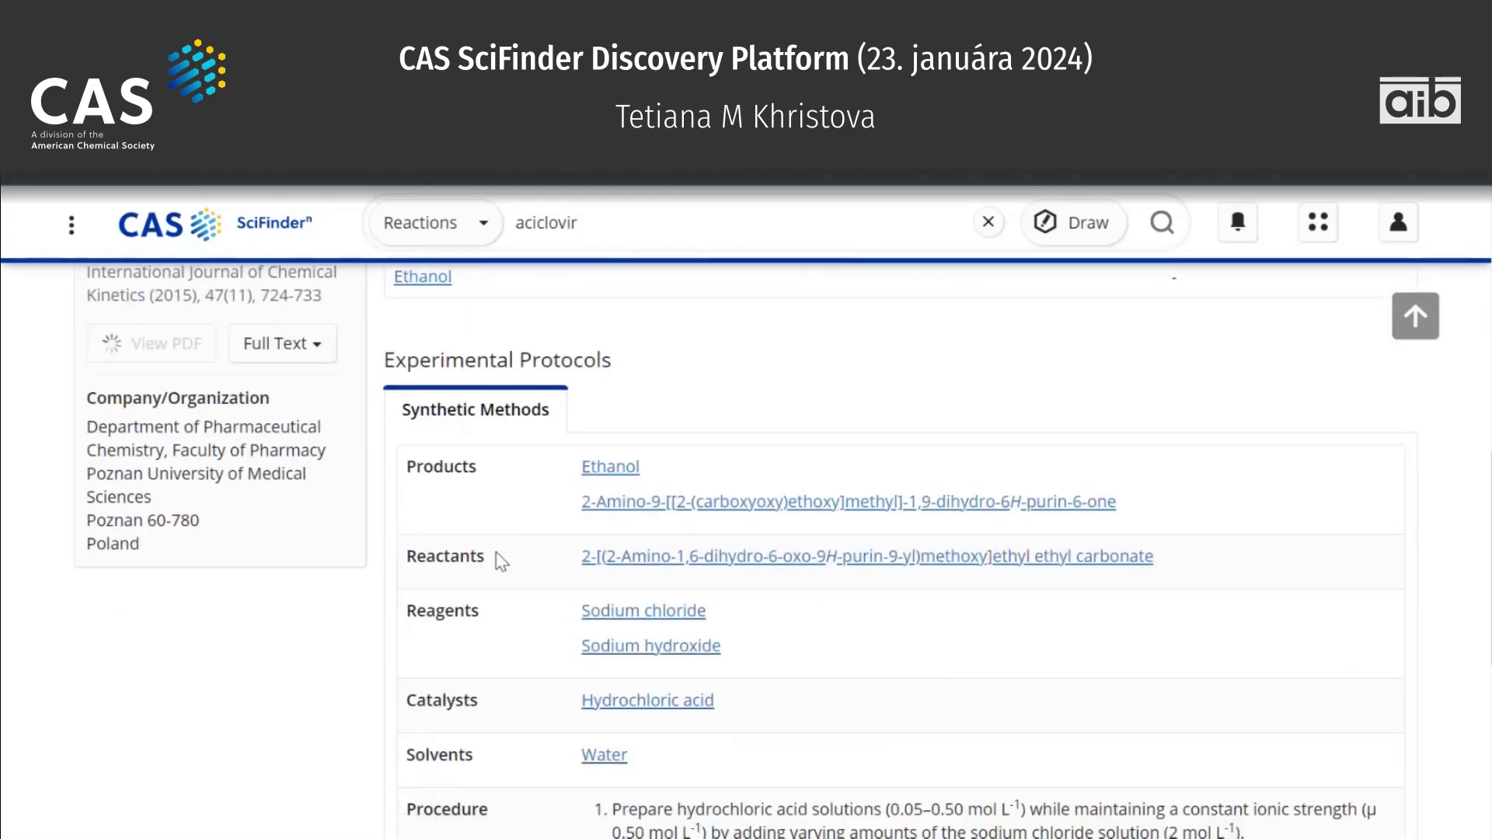
scroll(502, 561, "down", 2)
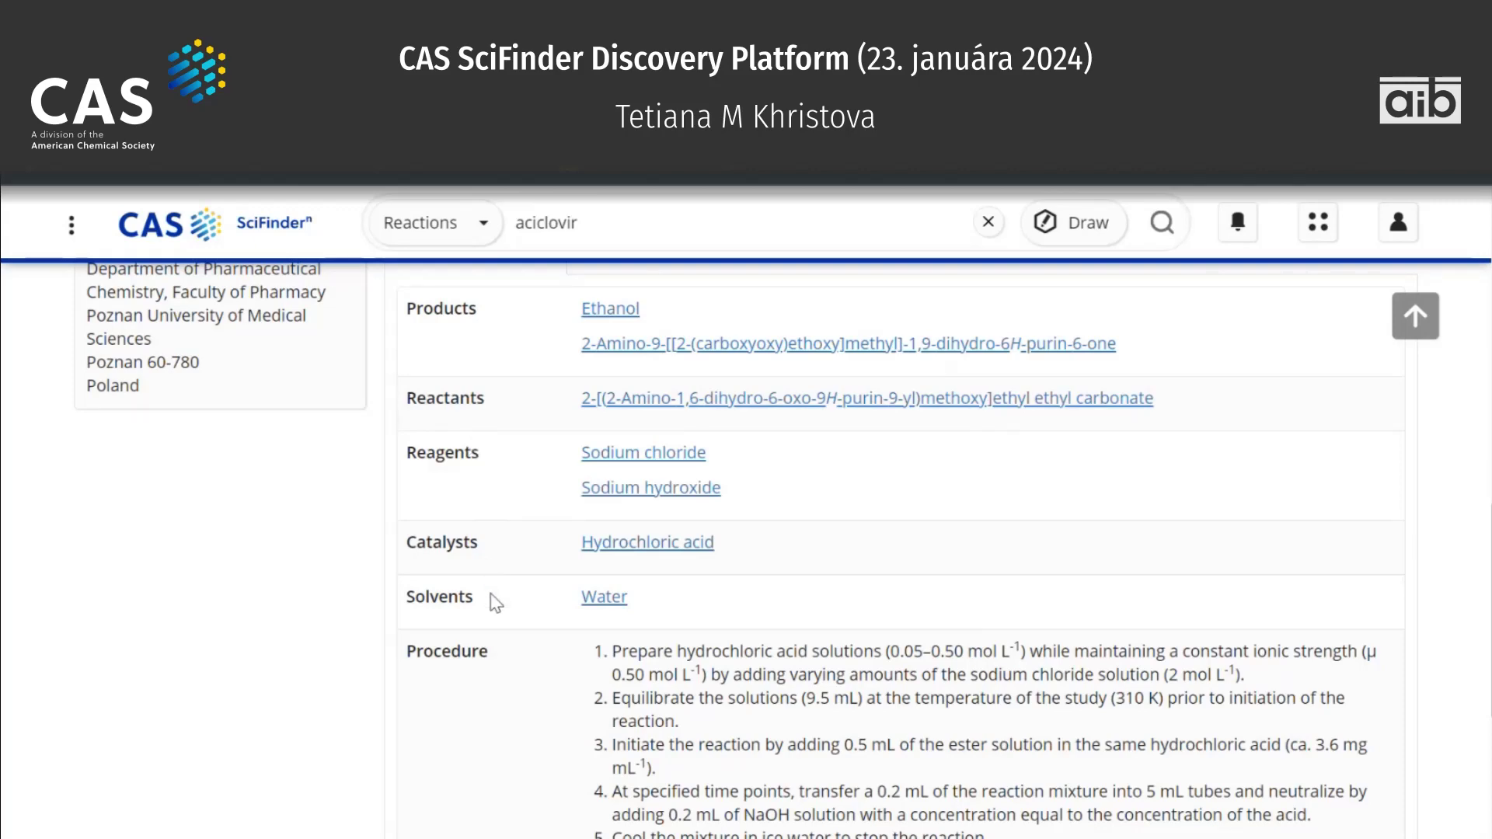
scroll(493, 603, "down", 2)
scroll(634, 661, "down", 2)
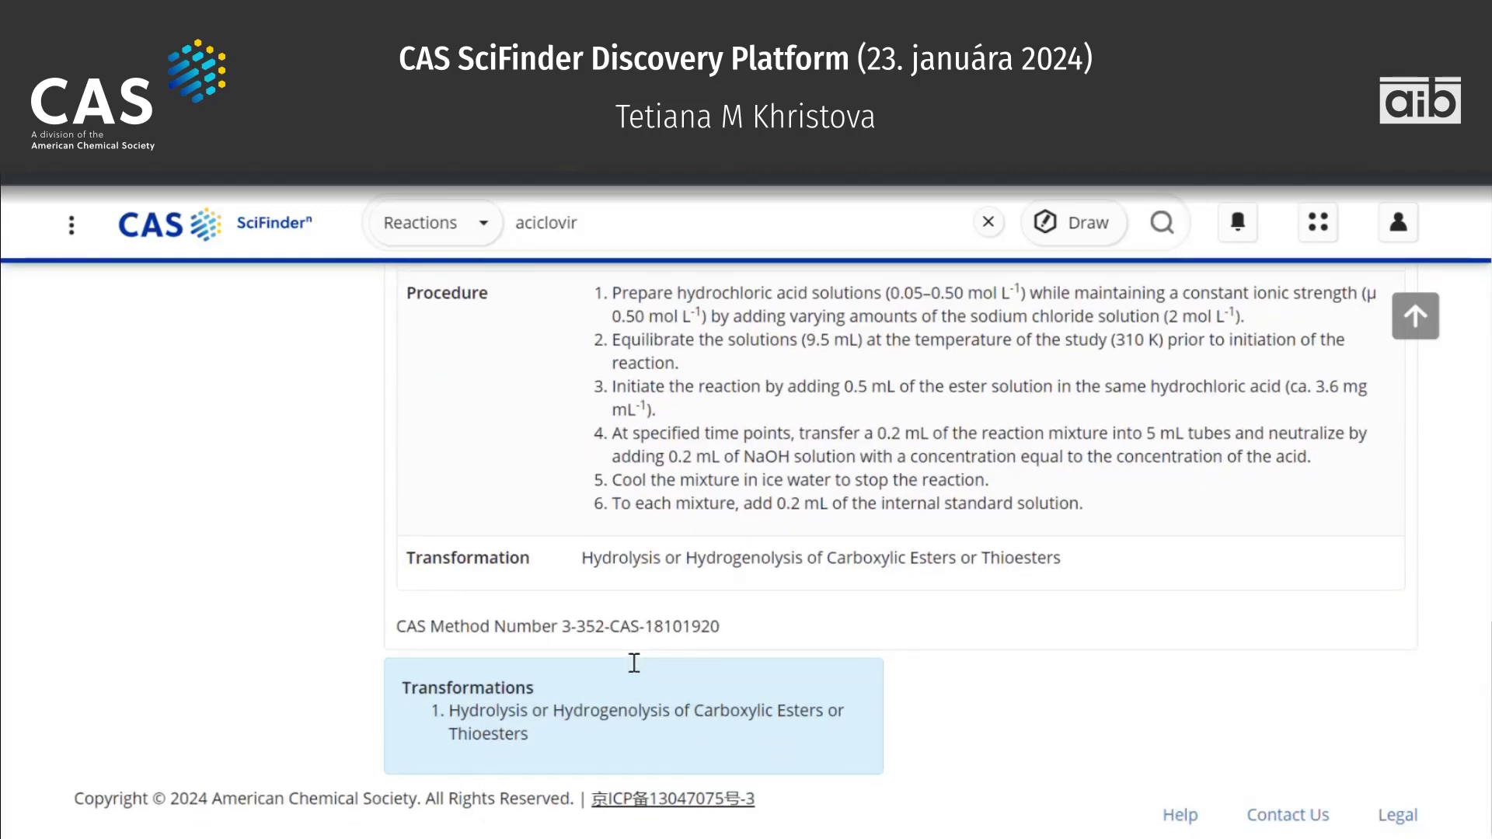
scroll(634, 661, "up", 3)
scroll(634, 660, "down", 1)
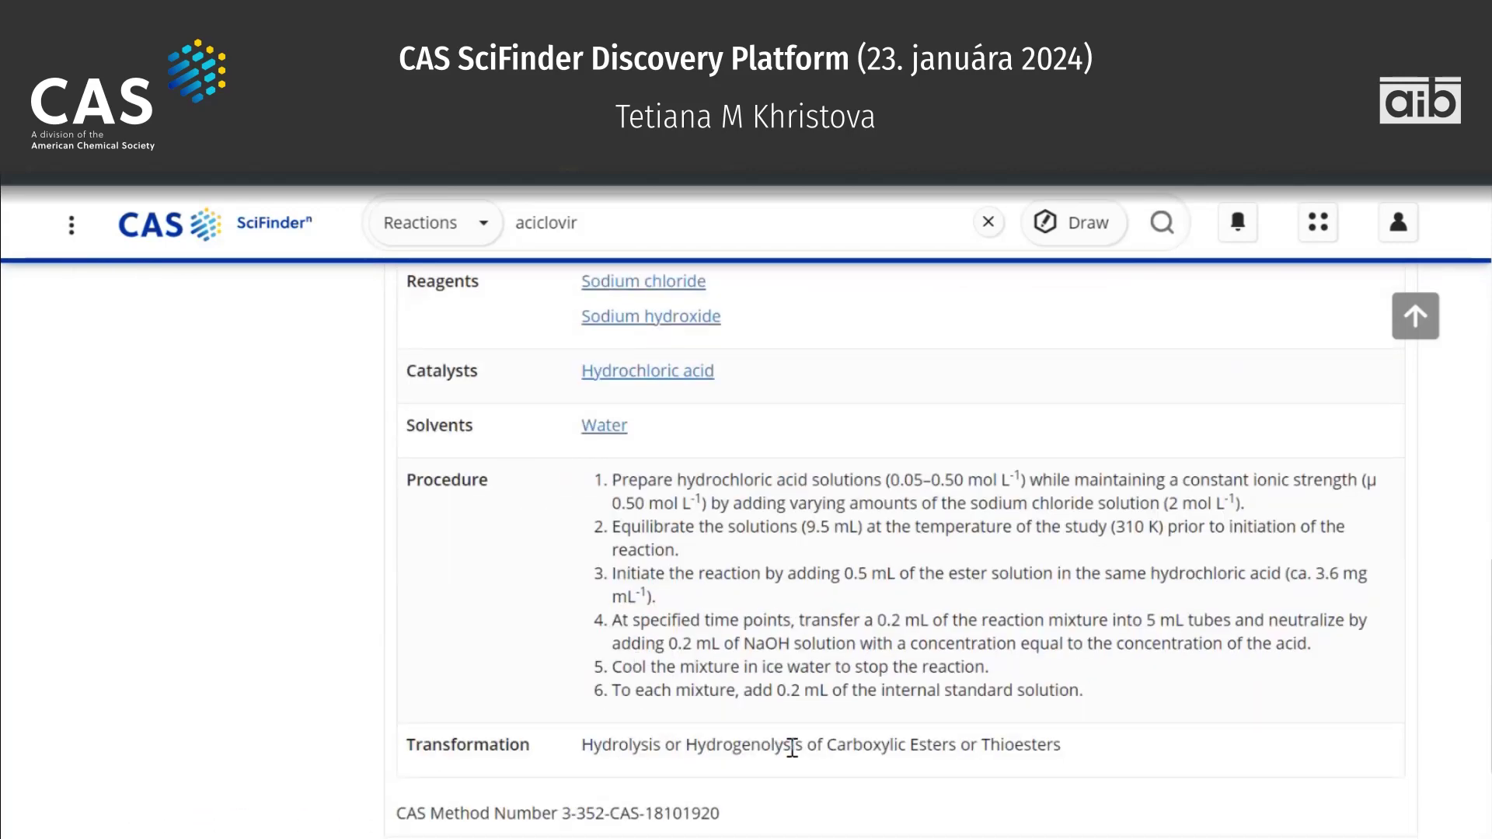
scroll(791, 747, "up", 10)
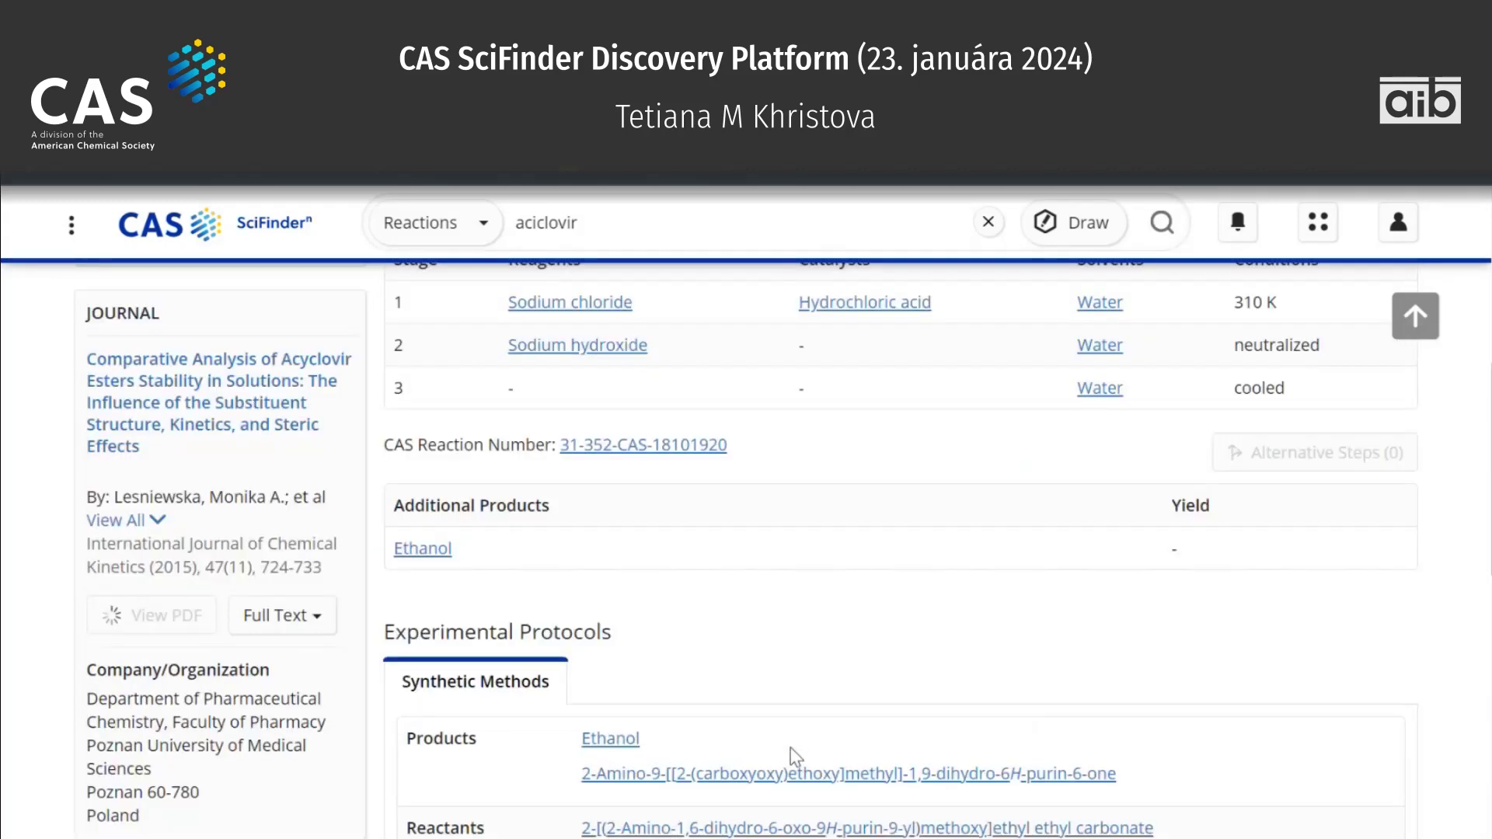
Show step 2 of the reaction and review its reagents, procedure, reaction notes and scheme.
left_click(584, 475)
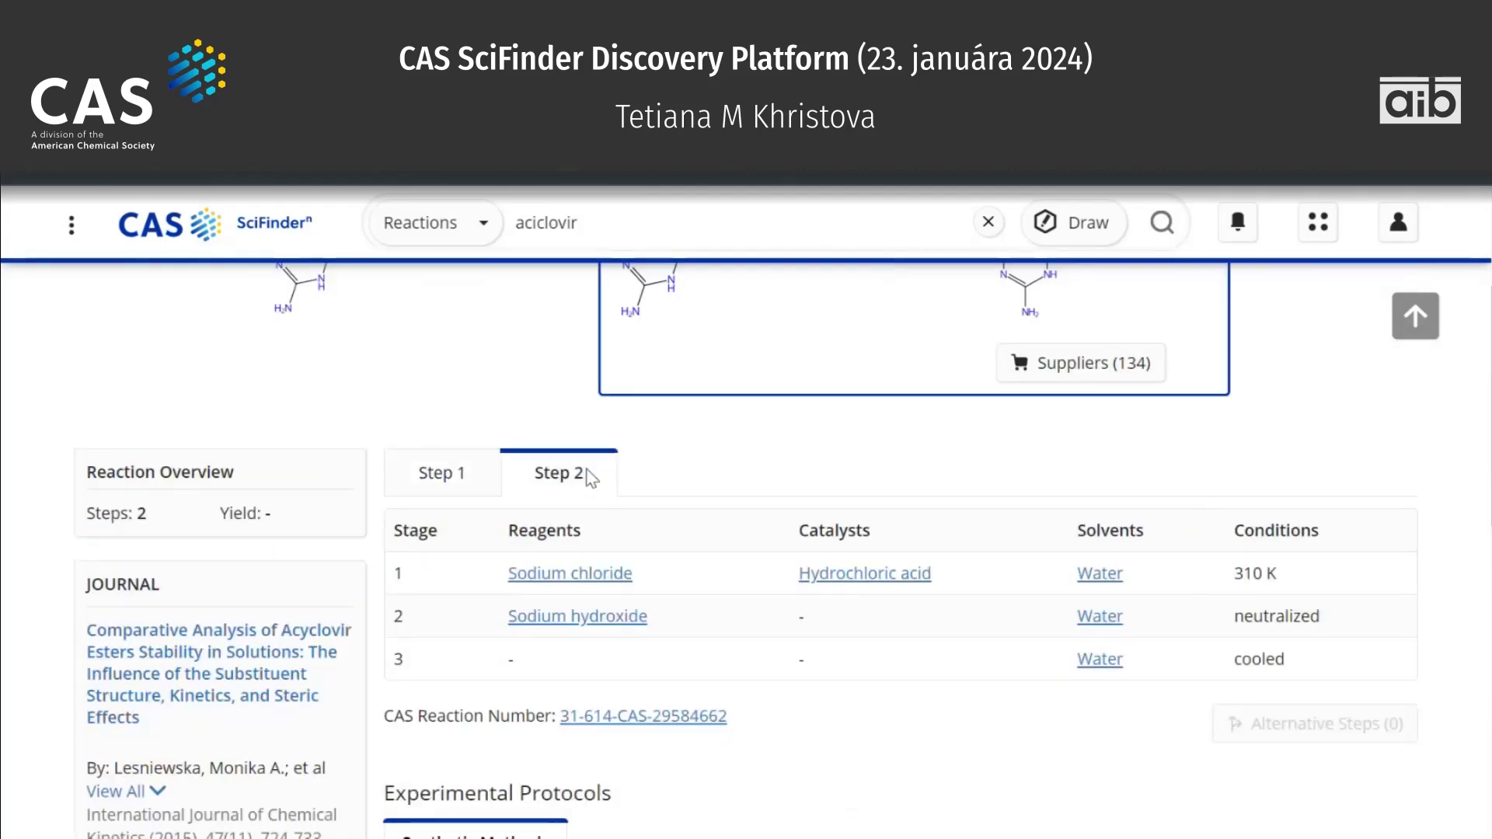
scroll(745, 657, "down", 9)
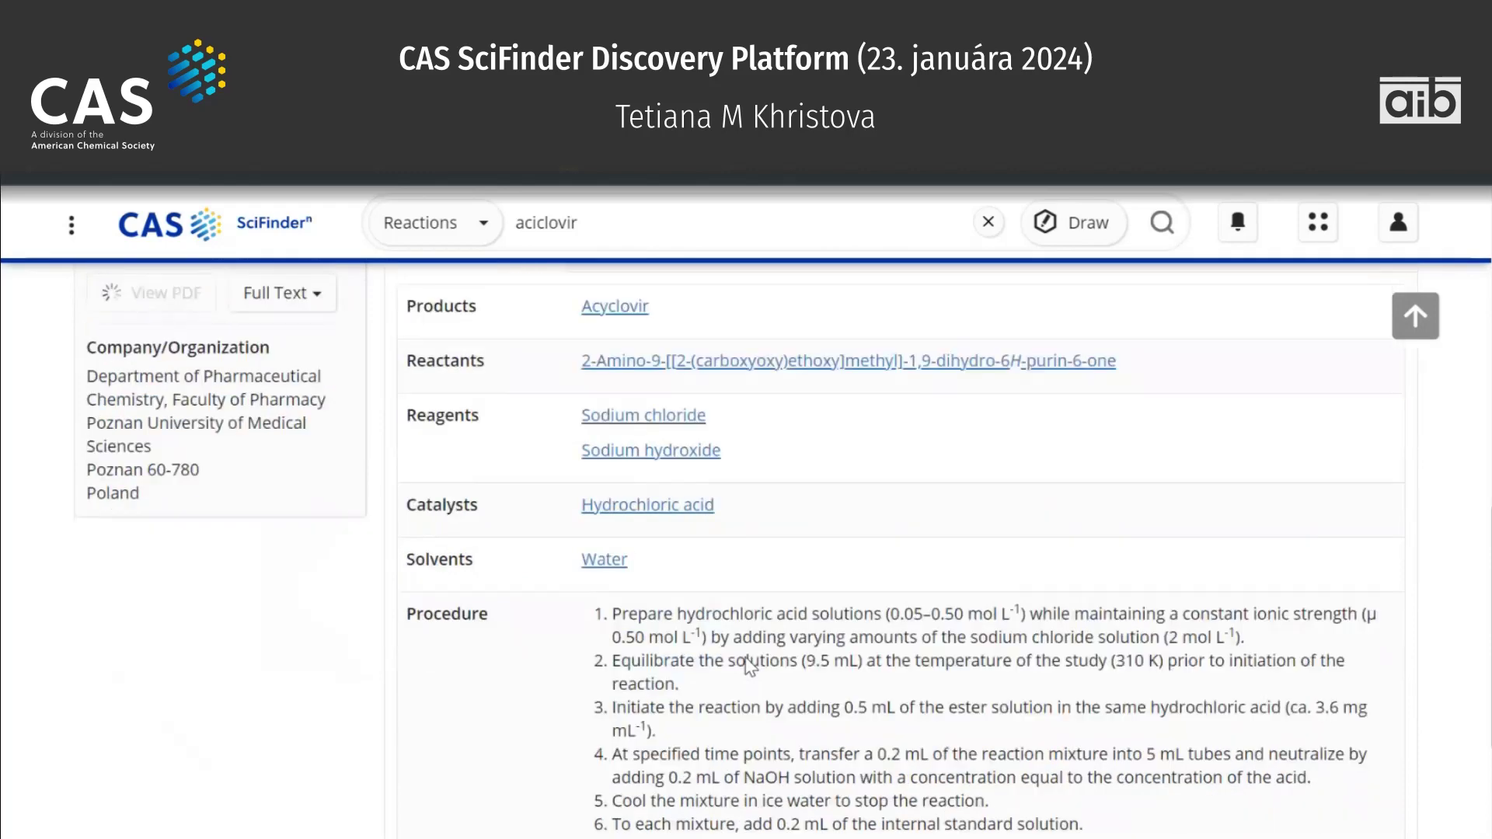
scroll(745, 657, "down", 2)
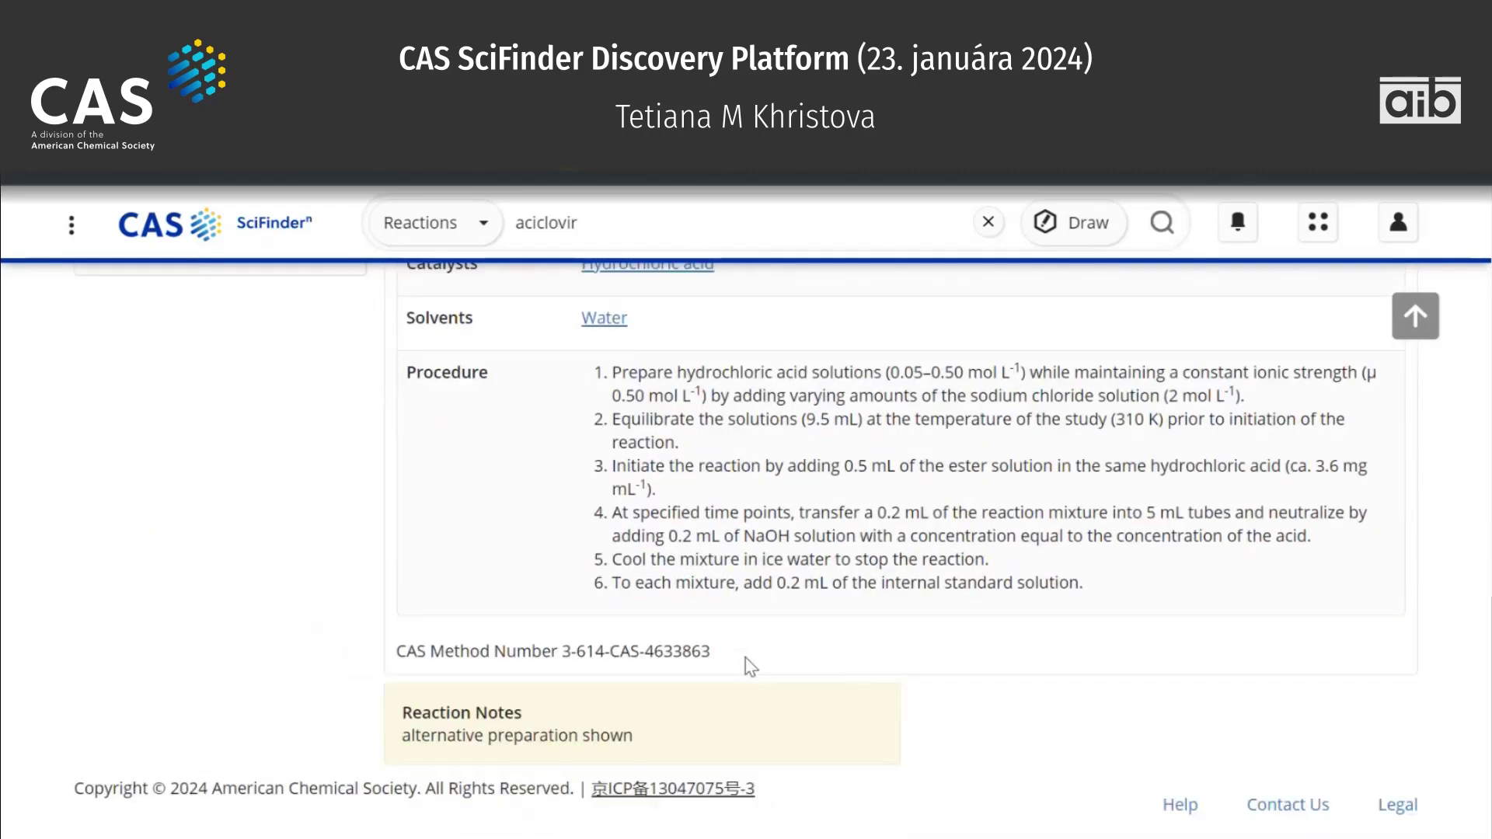
scroll(744, 658, "up", 10)
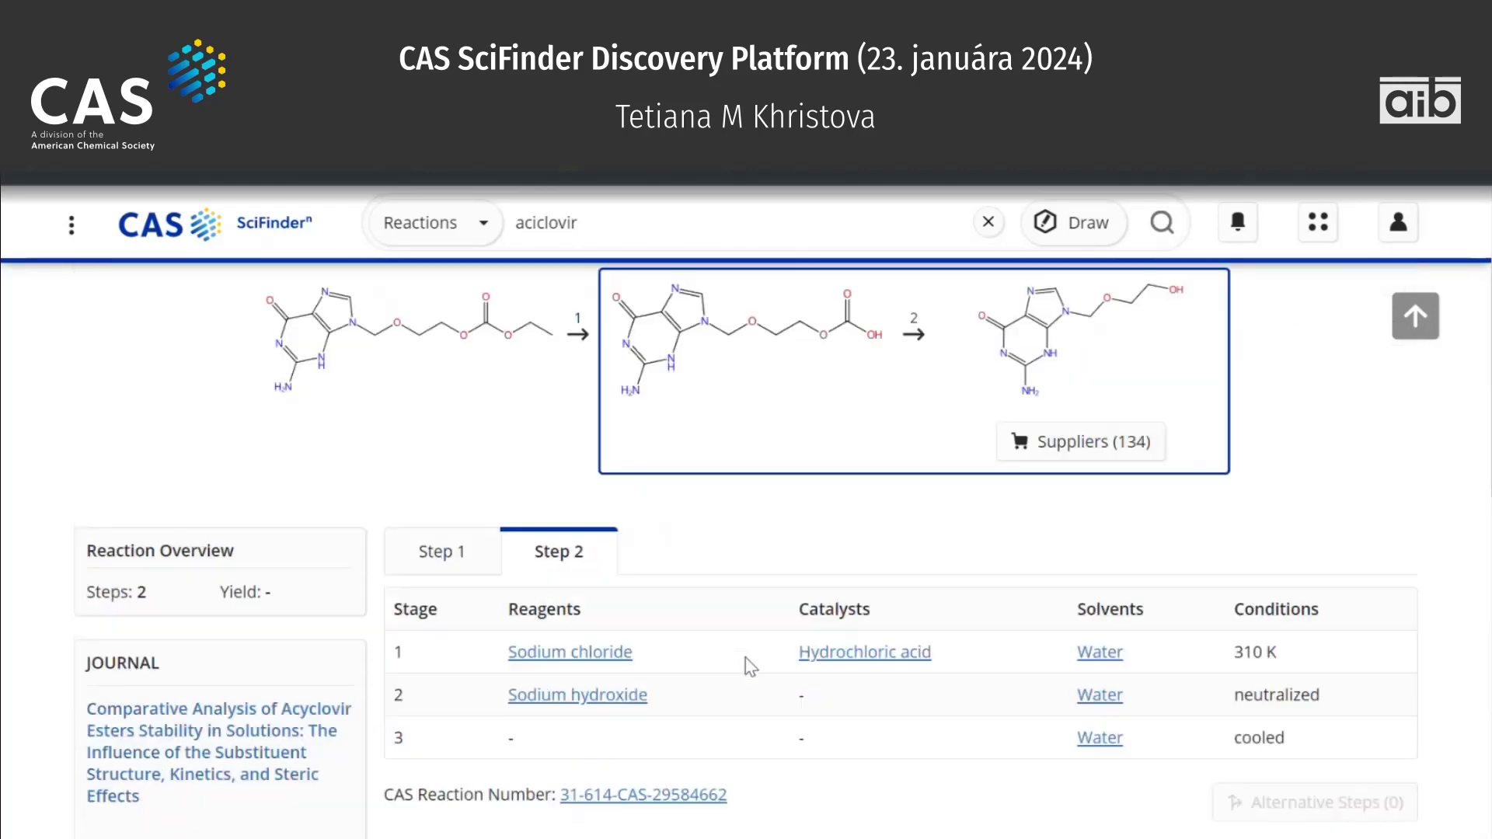
scroll(745, 657, "up", 1)
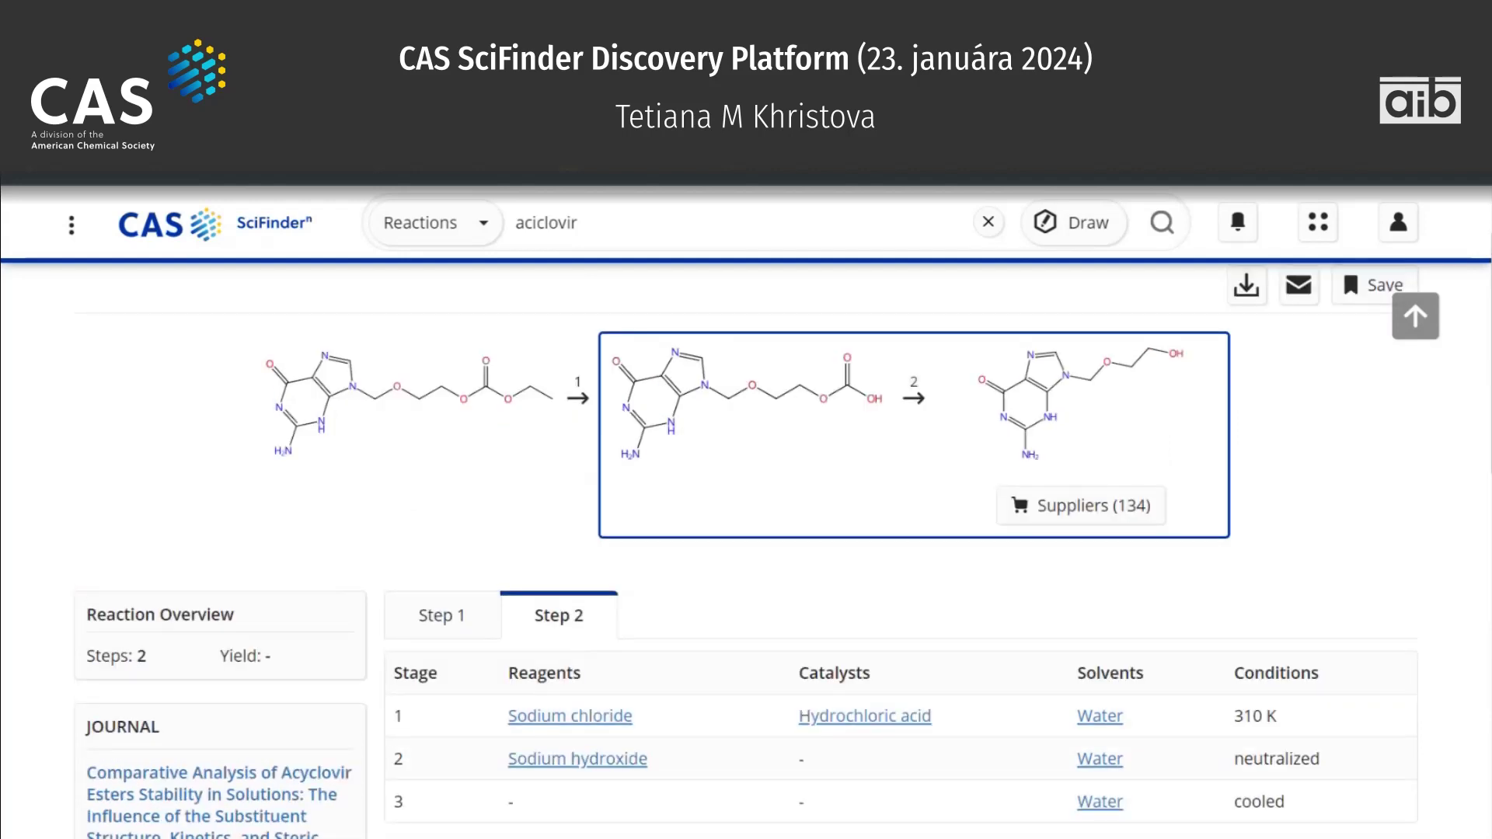
Back in the aciclovir results, replace the Synthetic Methods filter with Experimental Procedure under Experimental Protocols.
left_click(614, 76)
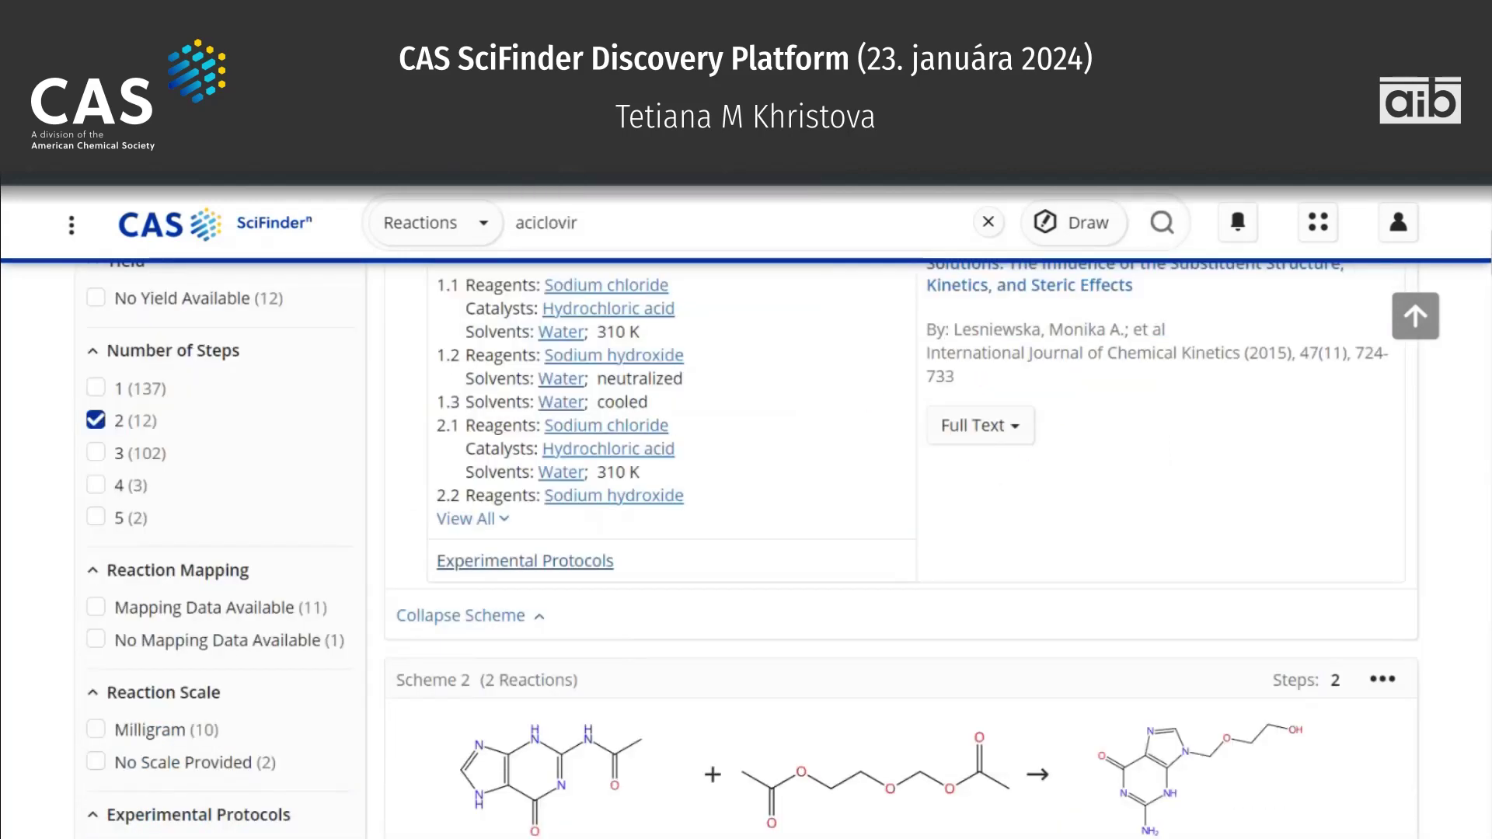
scroll(7, 593, "down", 3)
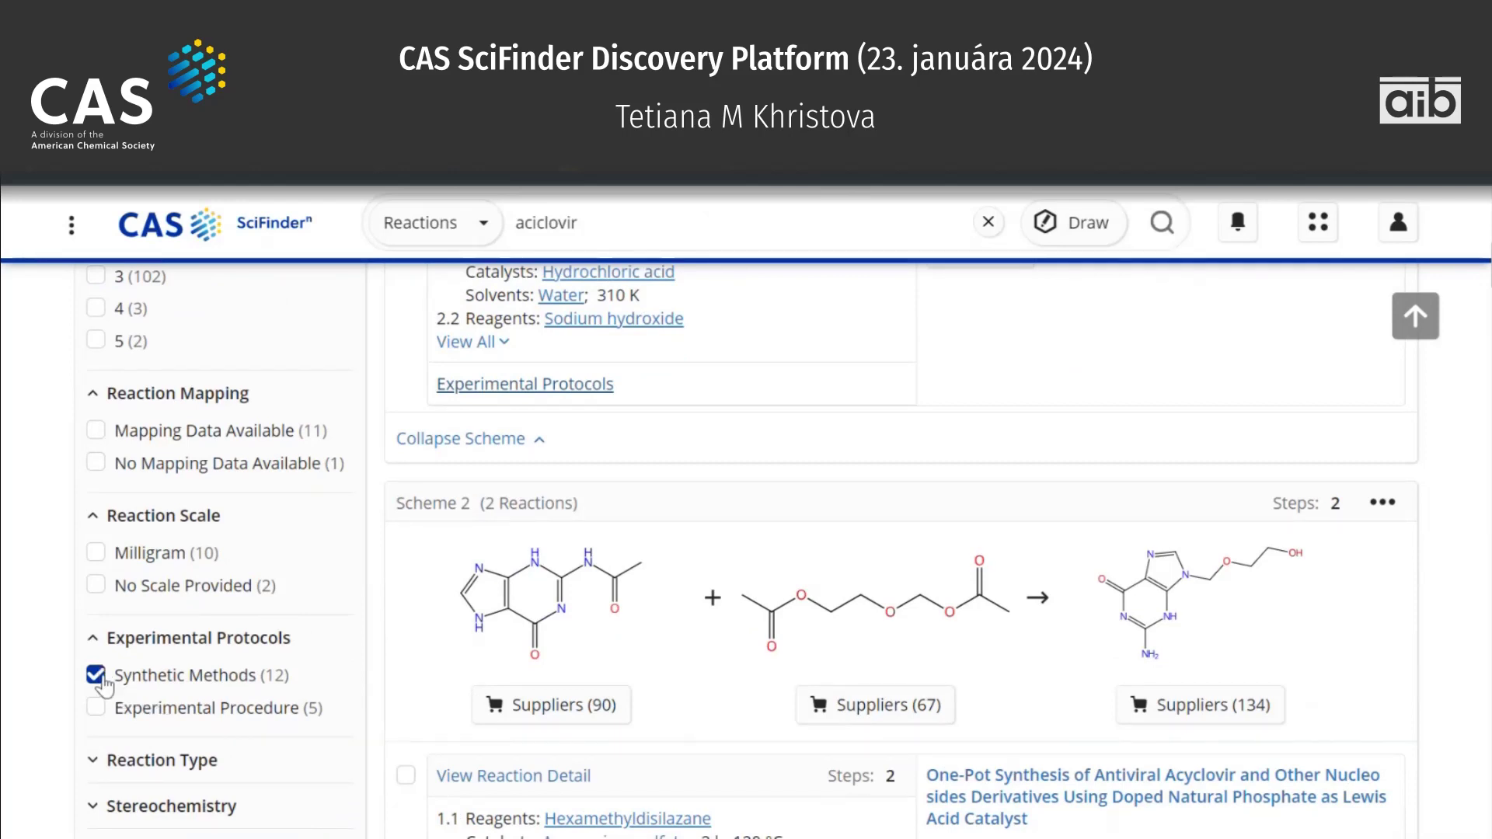
left_click(98, 677)
left_click(96, 707)
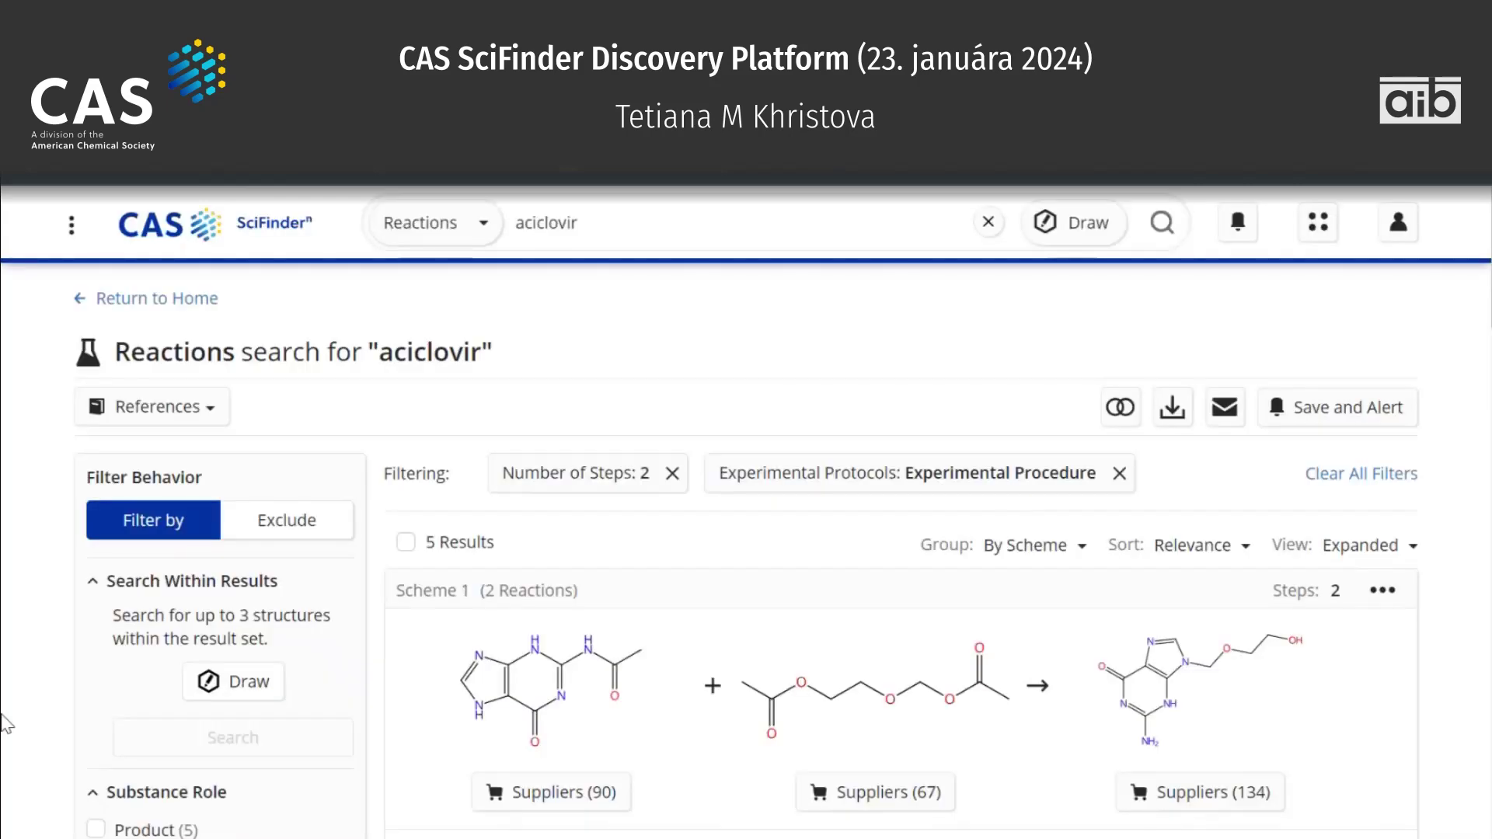
Open the experimental protocols of the first Scheme 1 reaction in a new tab and switch to it.
scroll(6, 724, "down", 3)
scroll(7, 724, "down", 3)
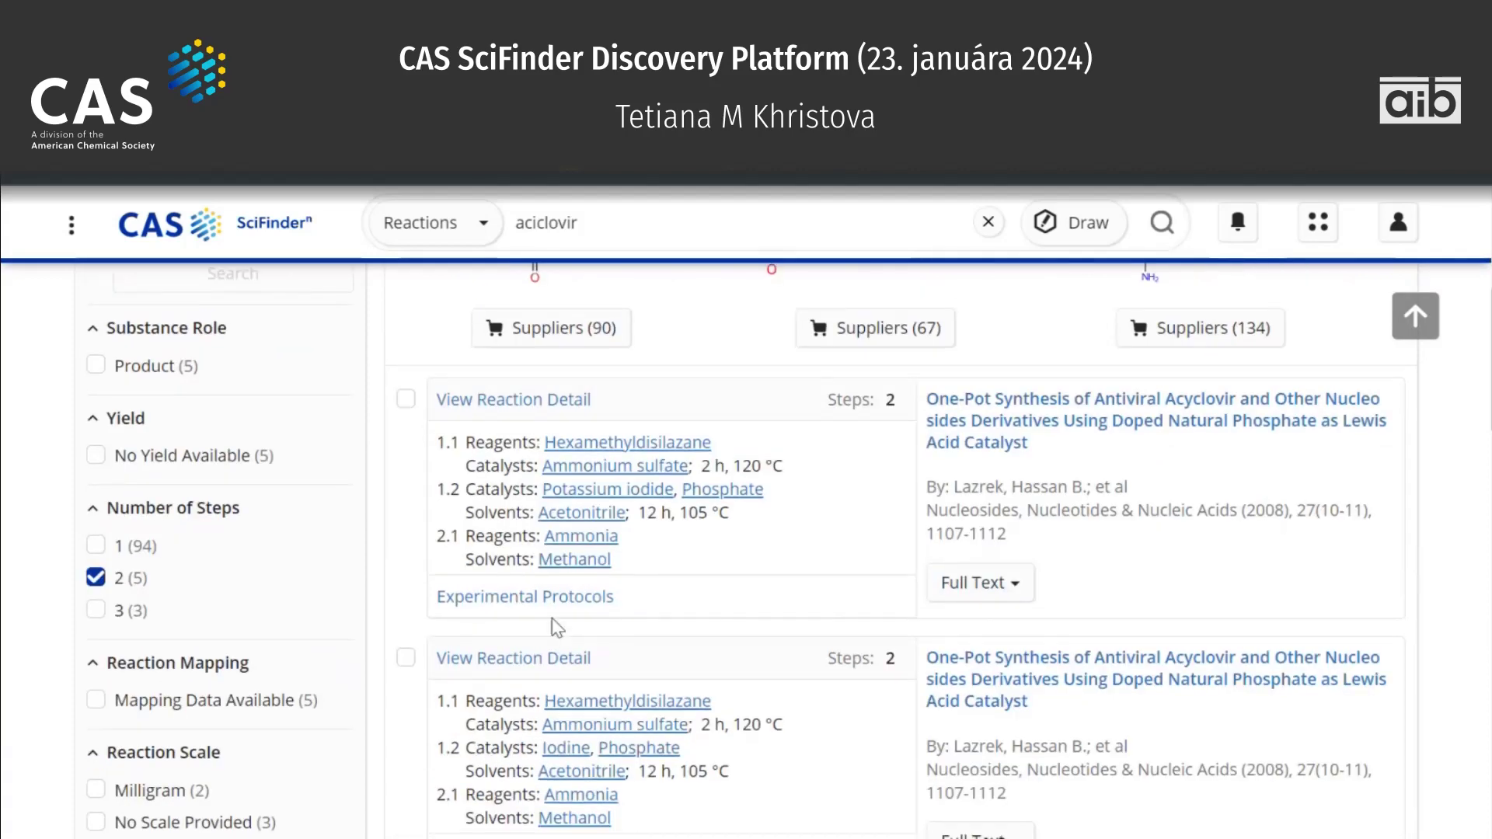
right_click(560, 602)
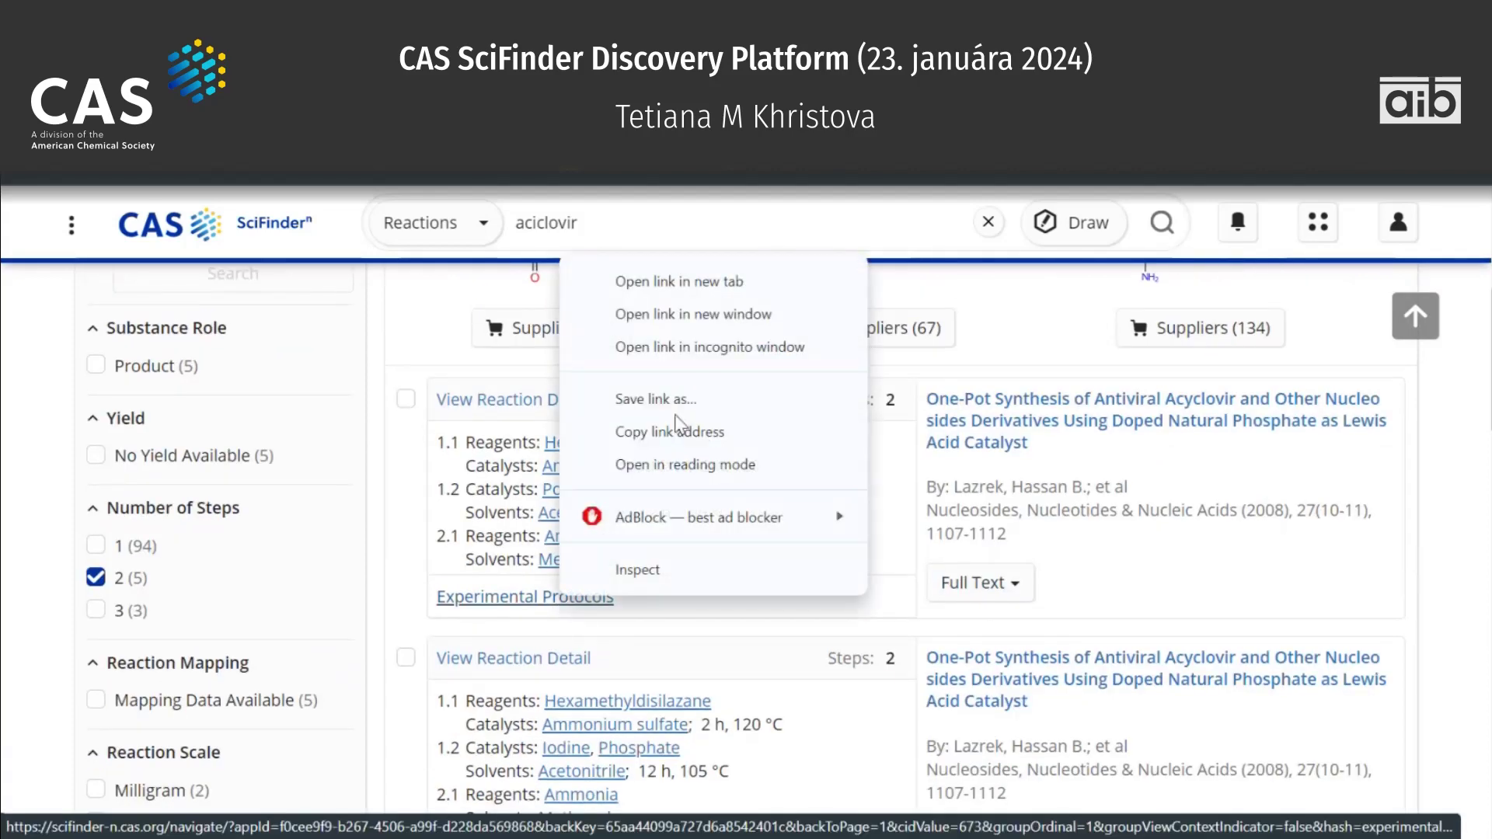
left_click(713, 293)
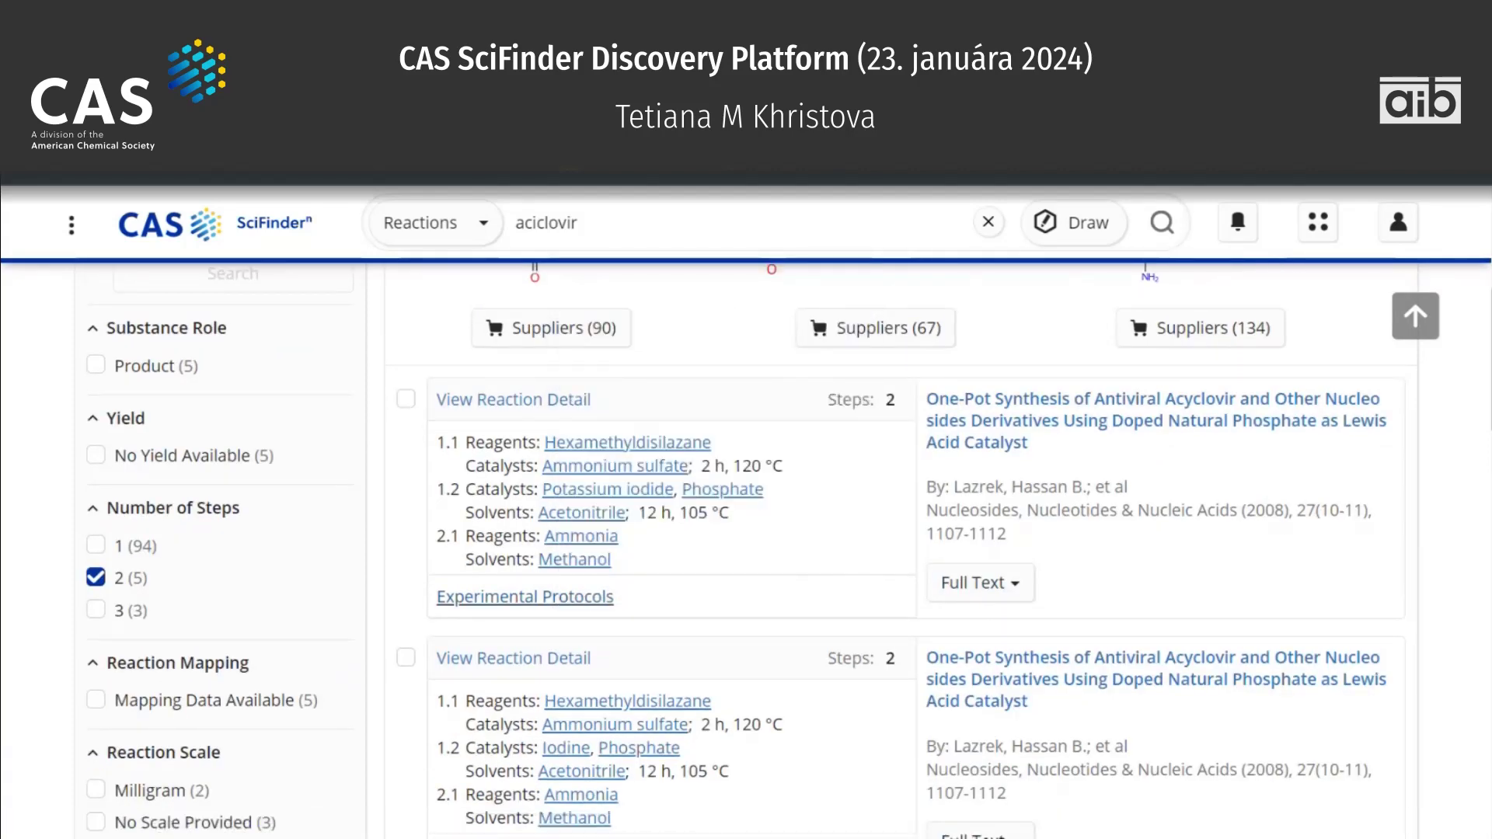
left_click(1107, 66)
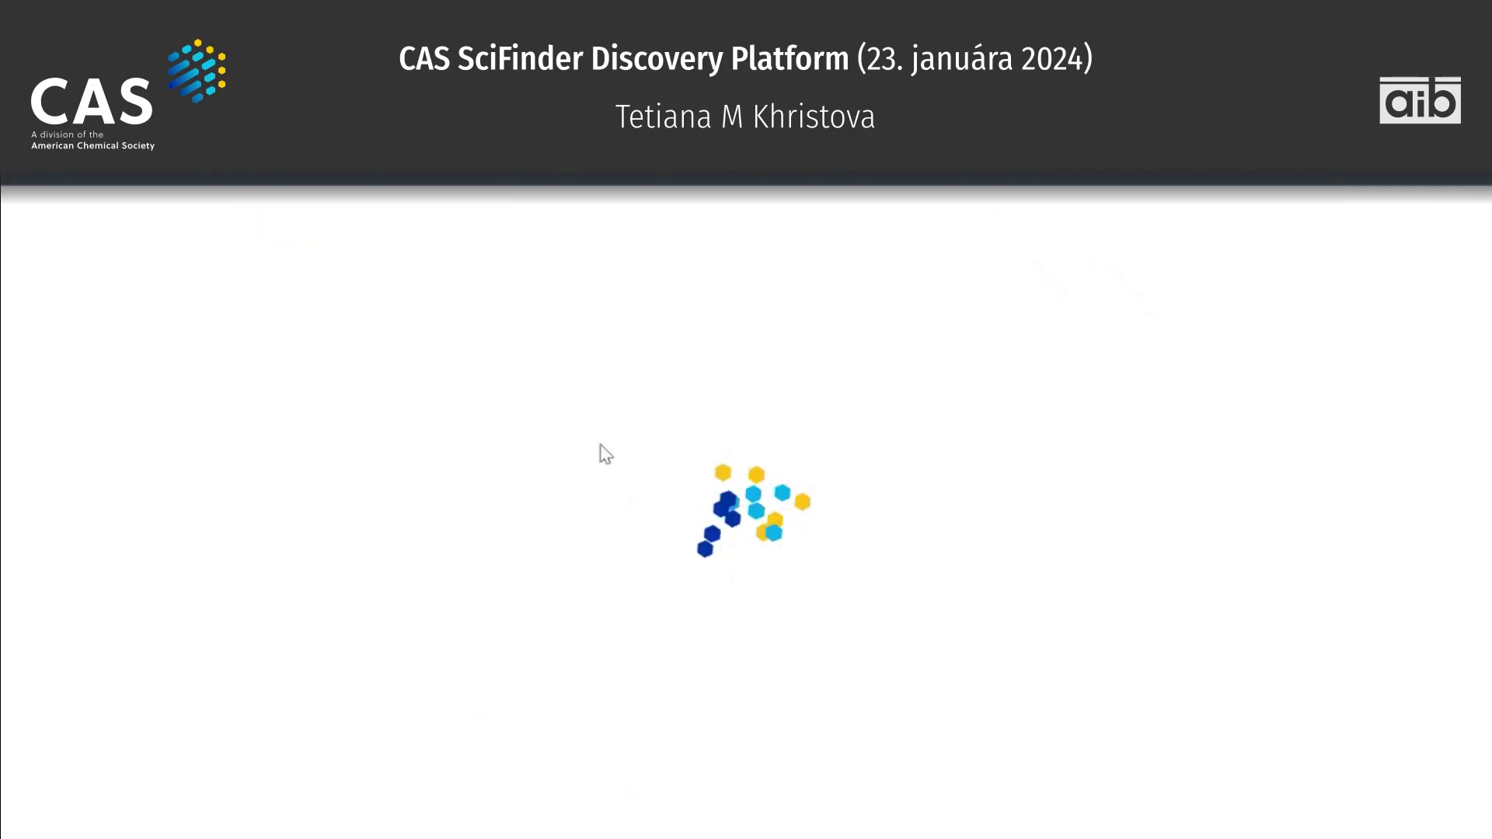
Show the Experimental Procedure for step 1 and highlight the whole one-pot synthesis text.
scroll(606, 453, "down", 5)
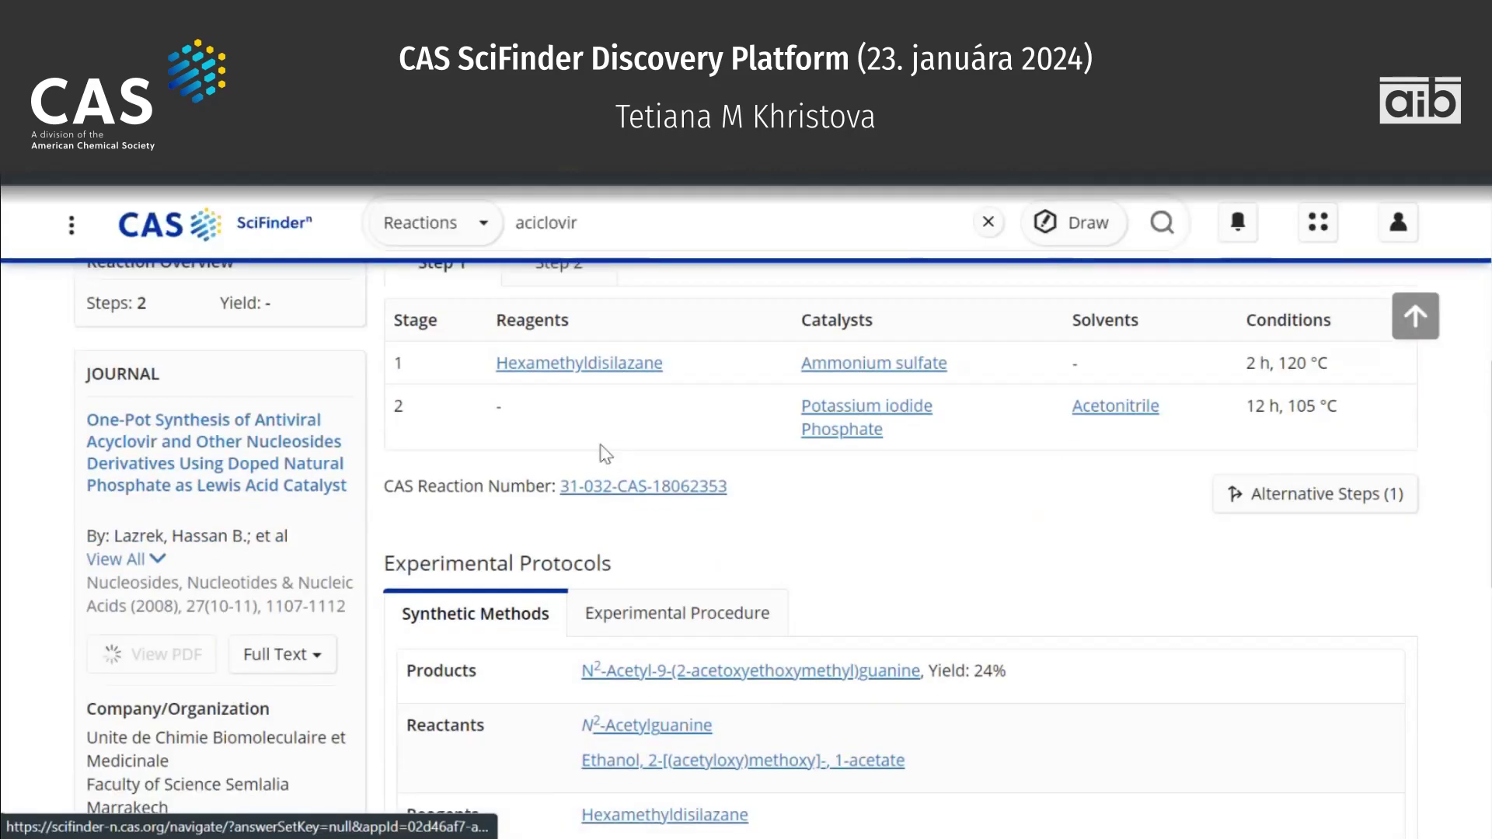
scroll(606, 454, "down", 2)
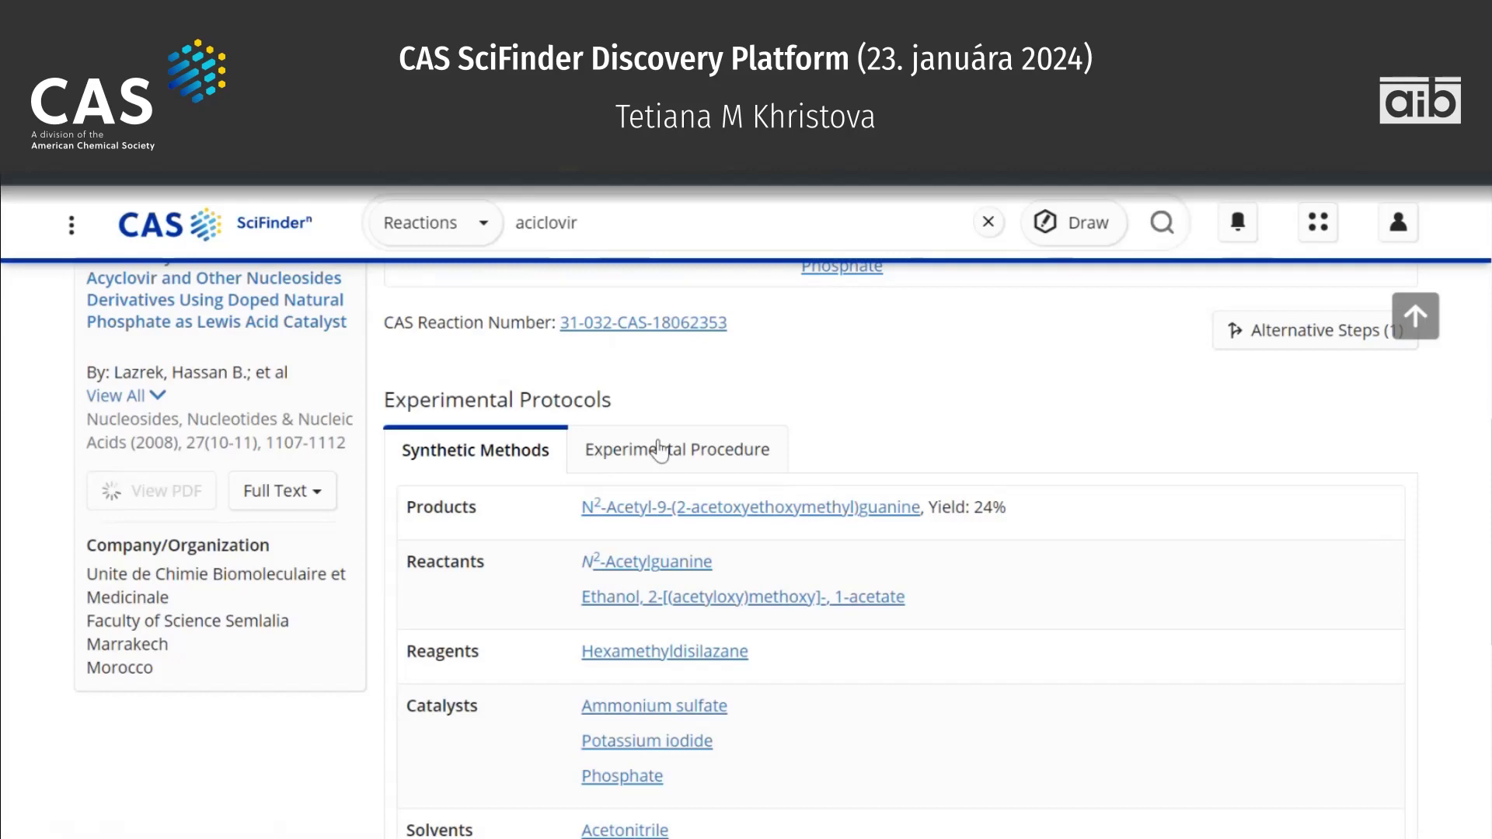
left_click(659, 449)
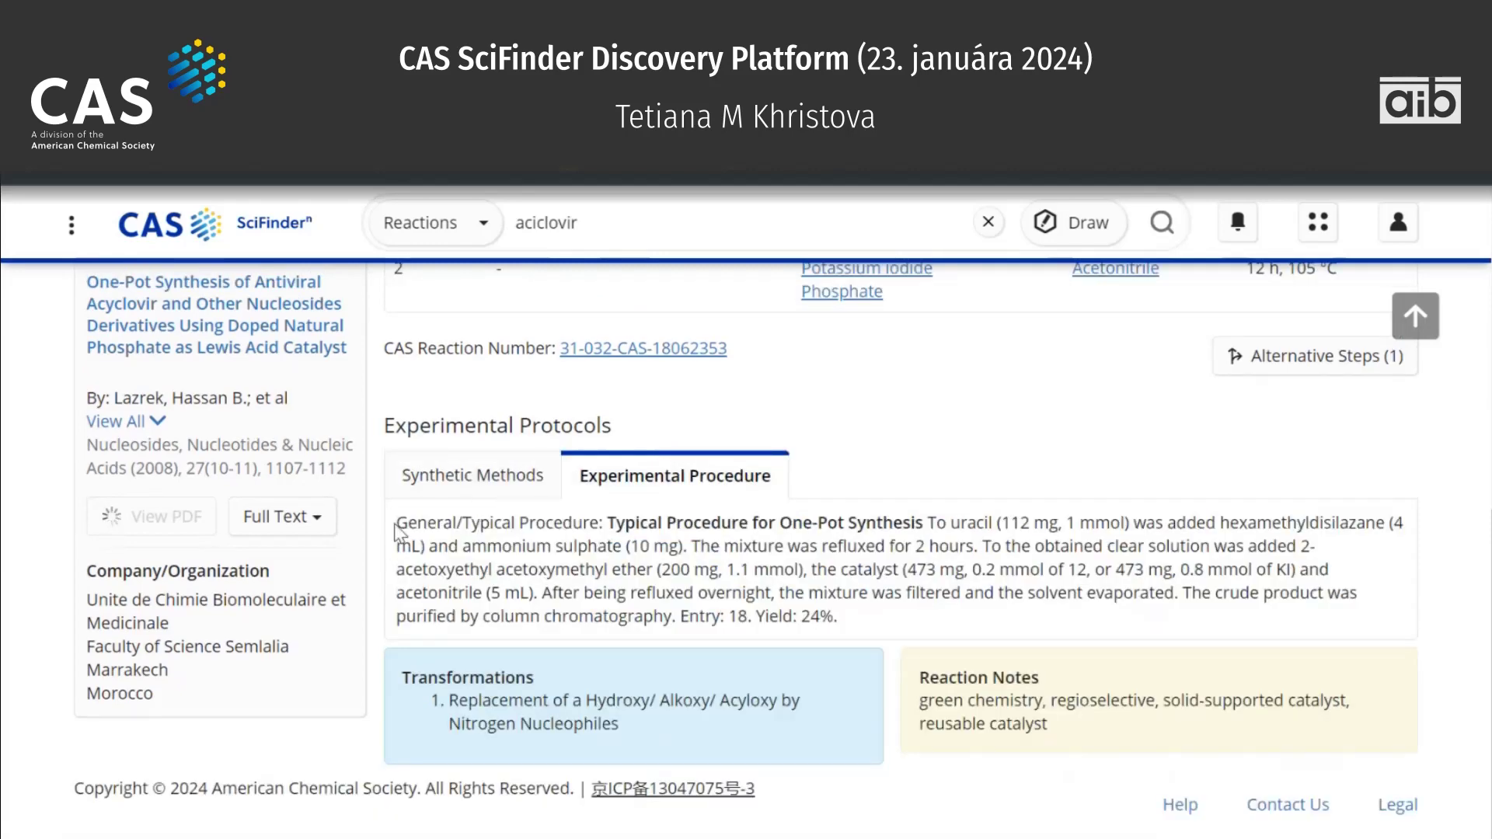
left_click_drag(396, 532, 839, 617)
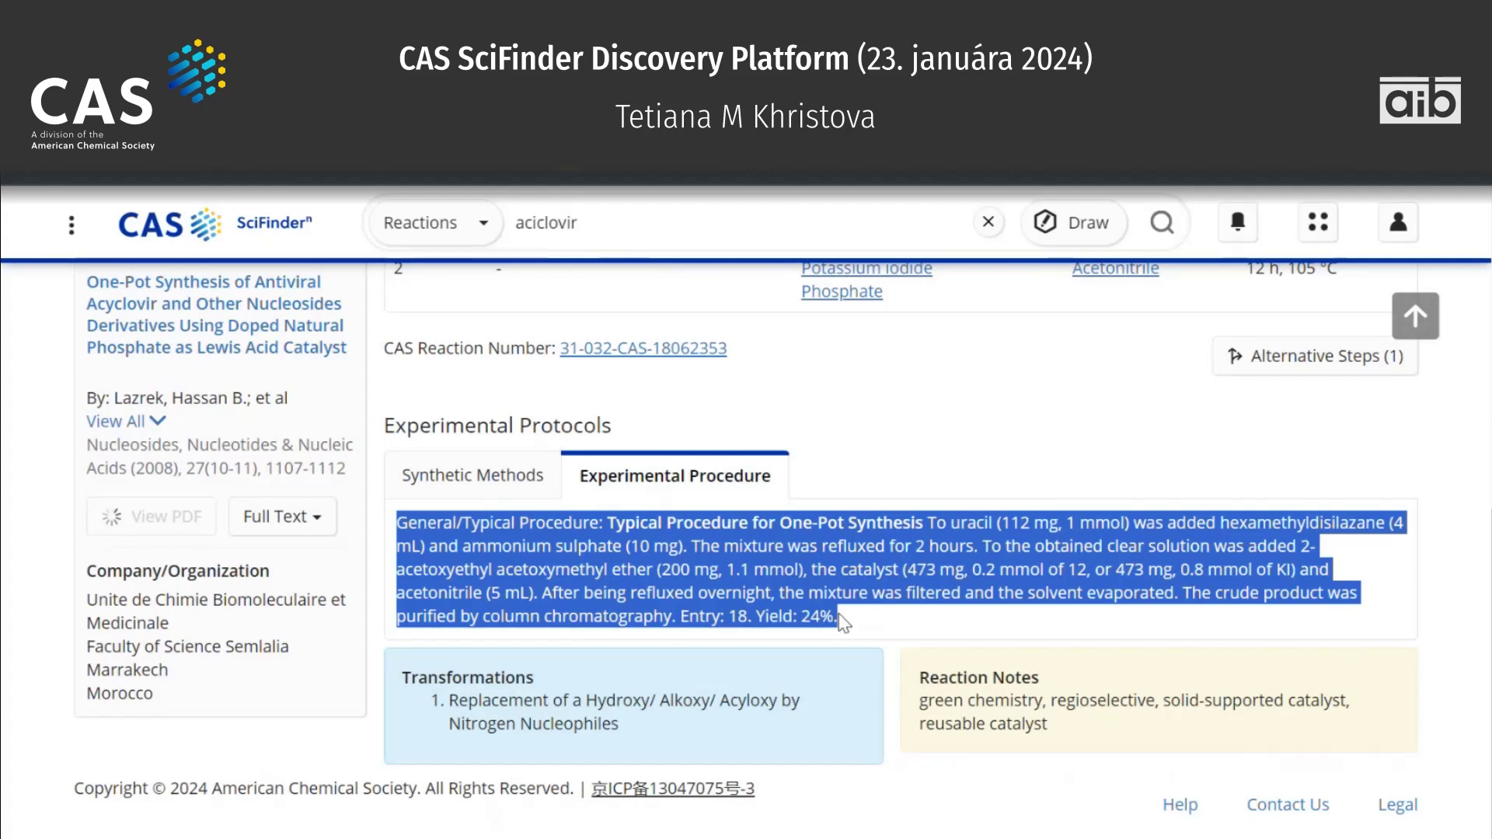
Review the Synthetic Methods version of the one-pot procedure, and return to the filtered aciclovir results.
left_click(510, 477)
scroll(936, 666, "down", 5)
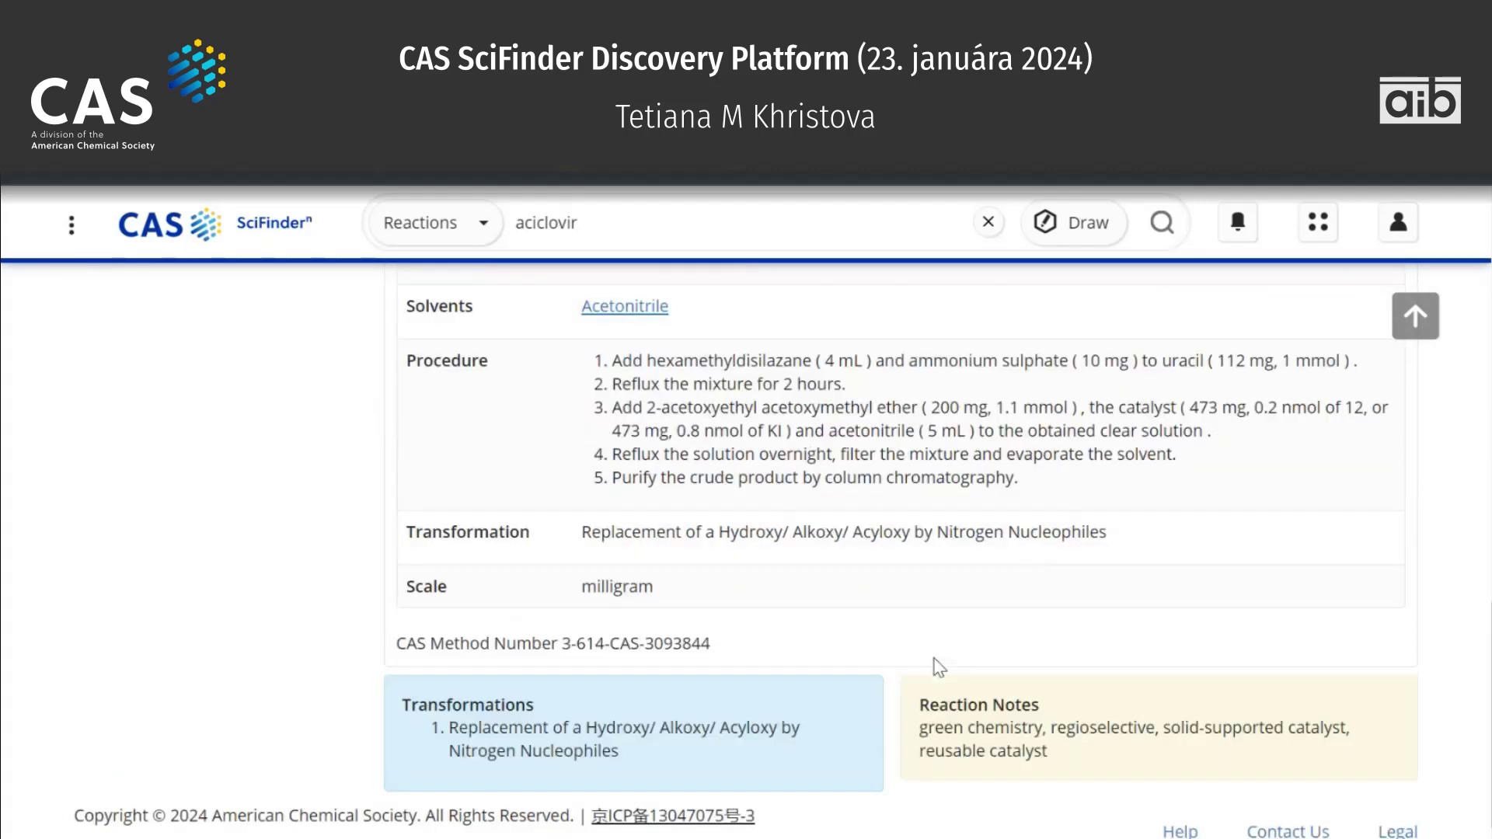
scroll(939, 667, "up", 10)
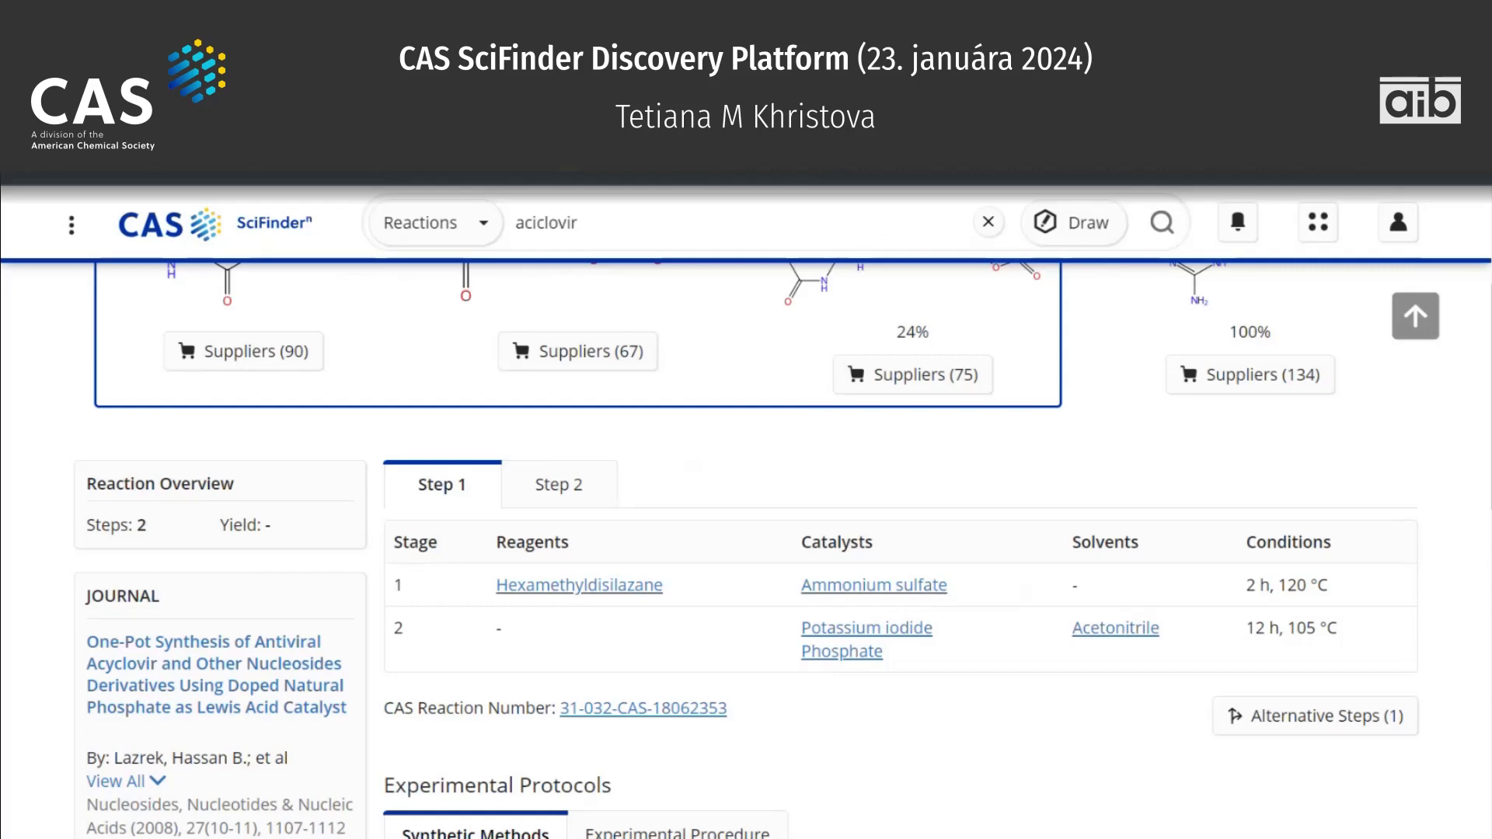
left_click(257, 93)
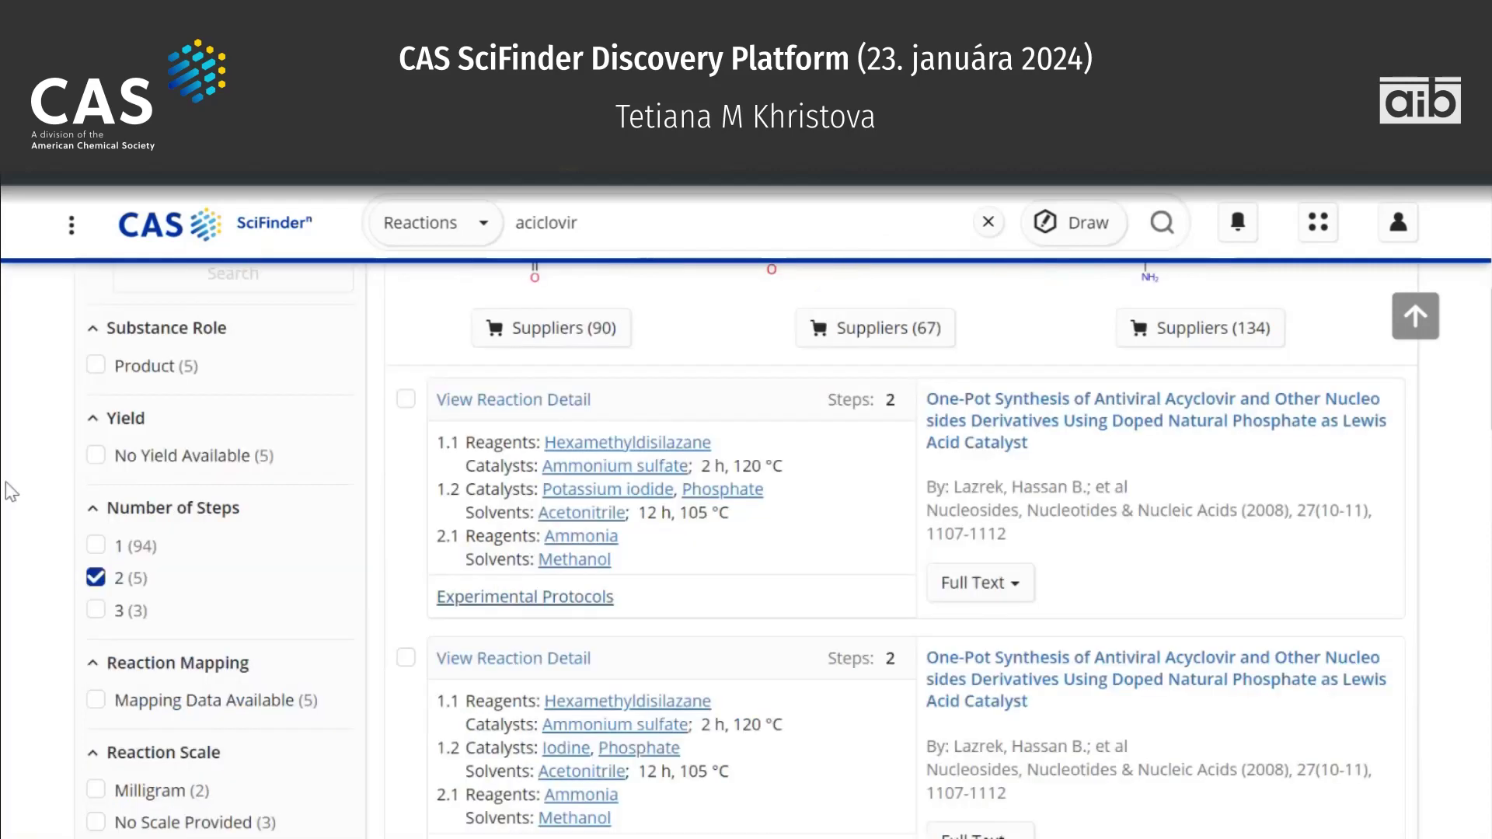
Review the Catalyst and Reaction Notes filter options for the filtered aciclovir reactions.
scroll(6, 481, "down", 4)
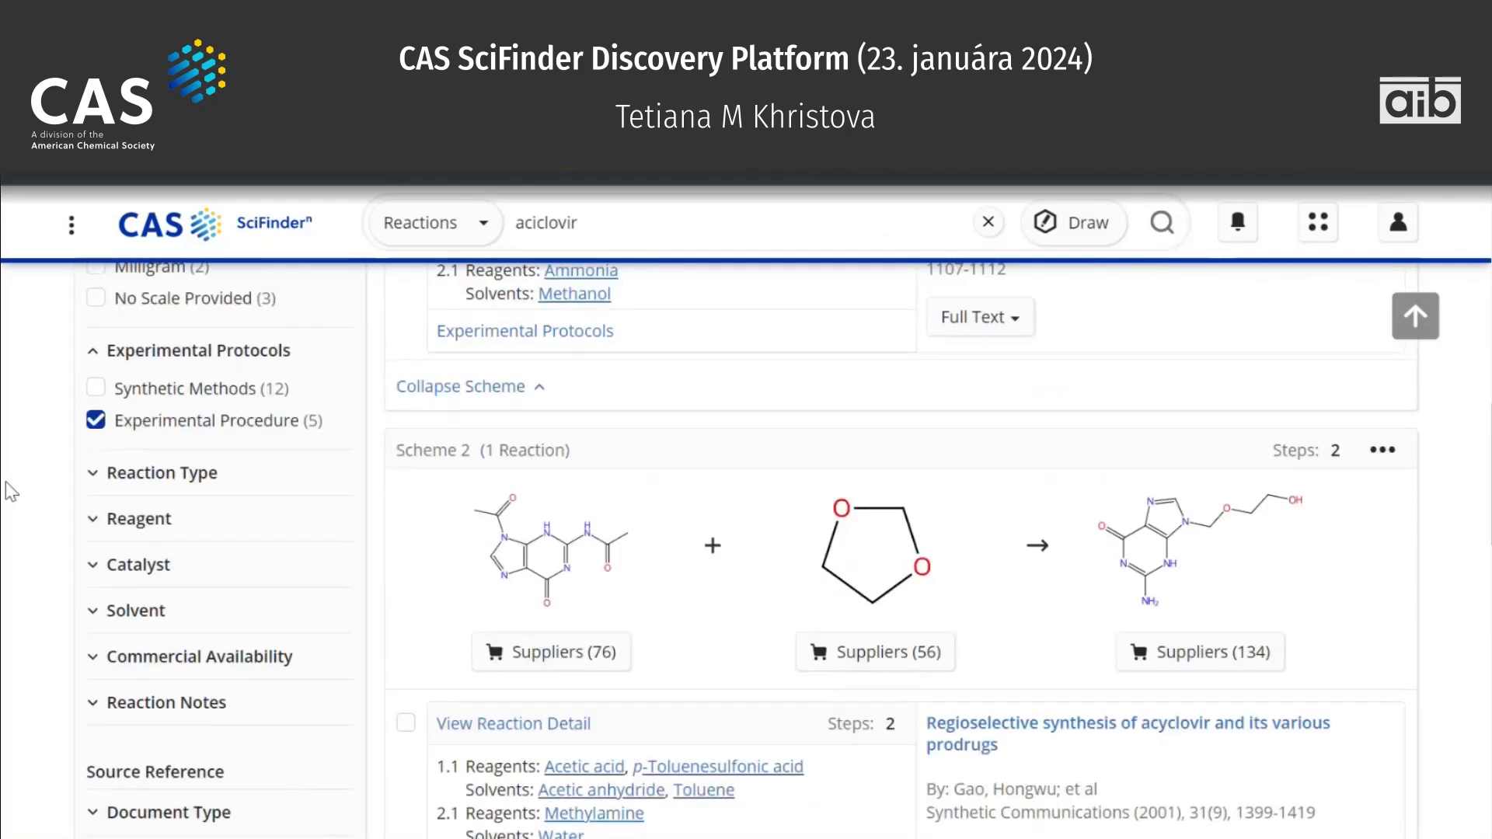
left_click(213, 513)
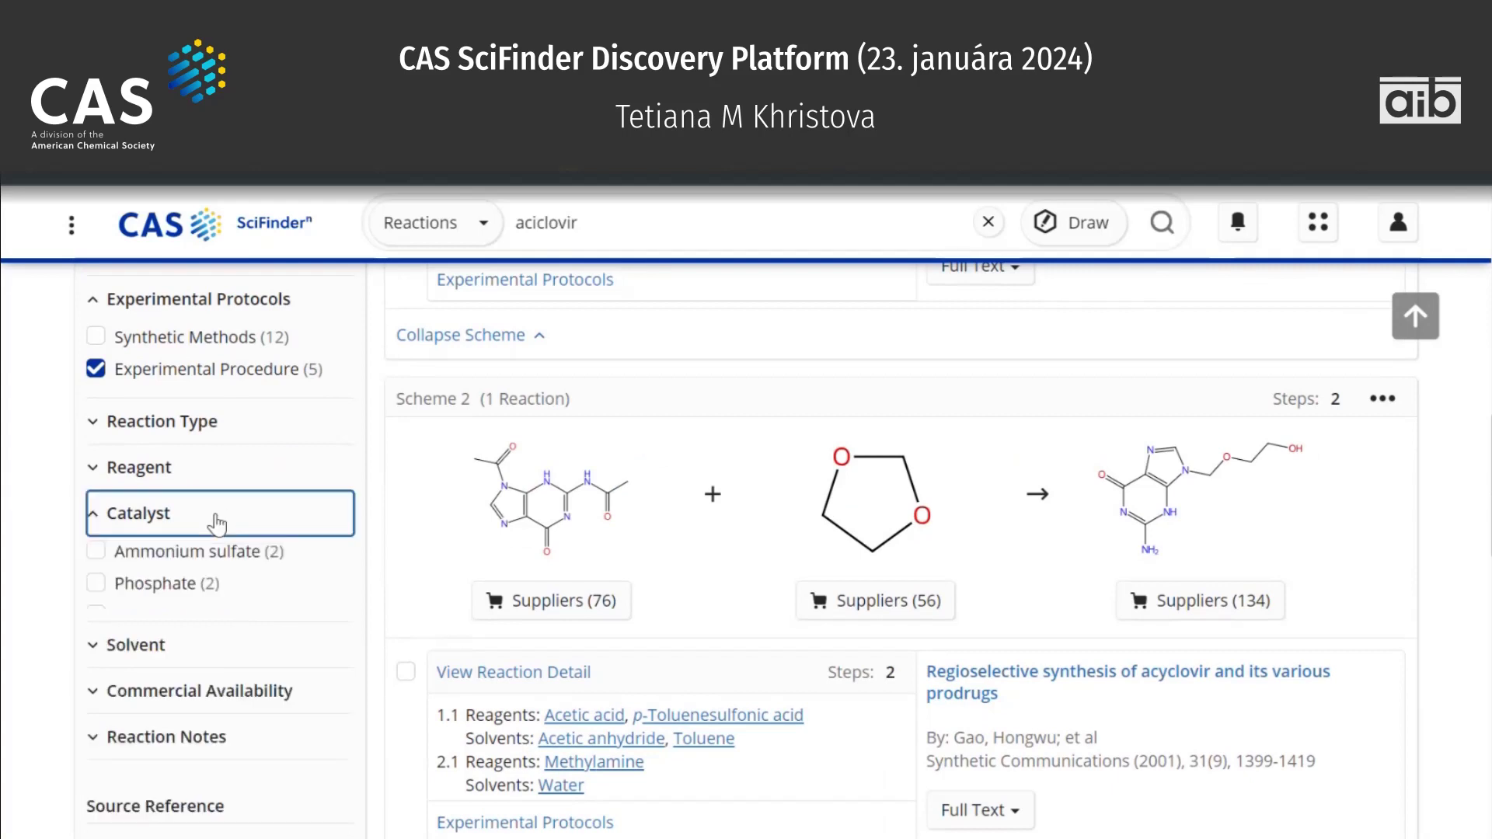
scroll(222, 601, "down", 3)
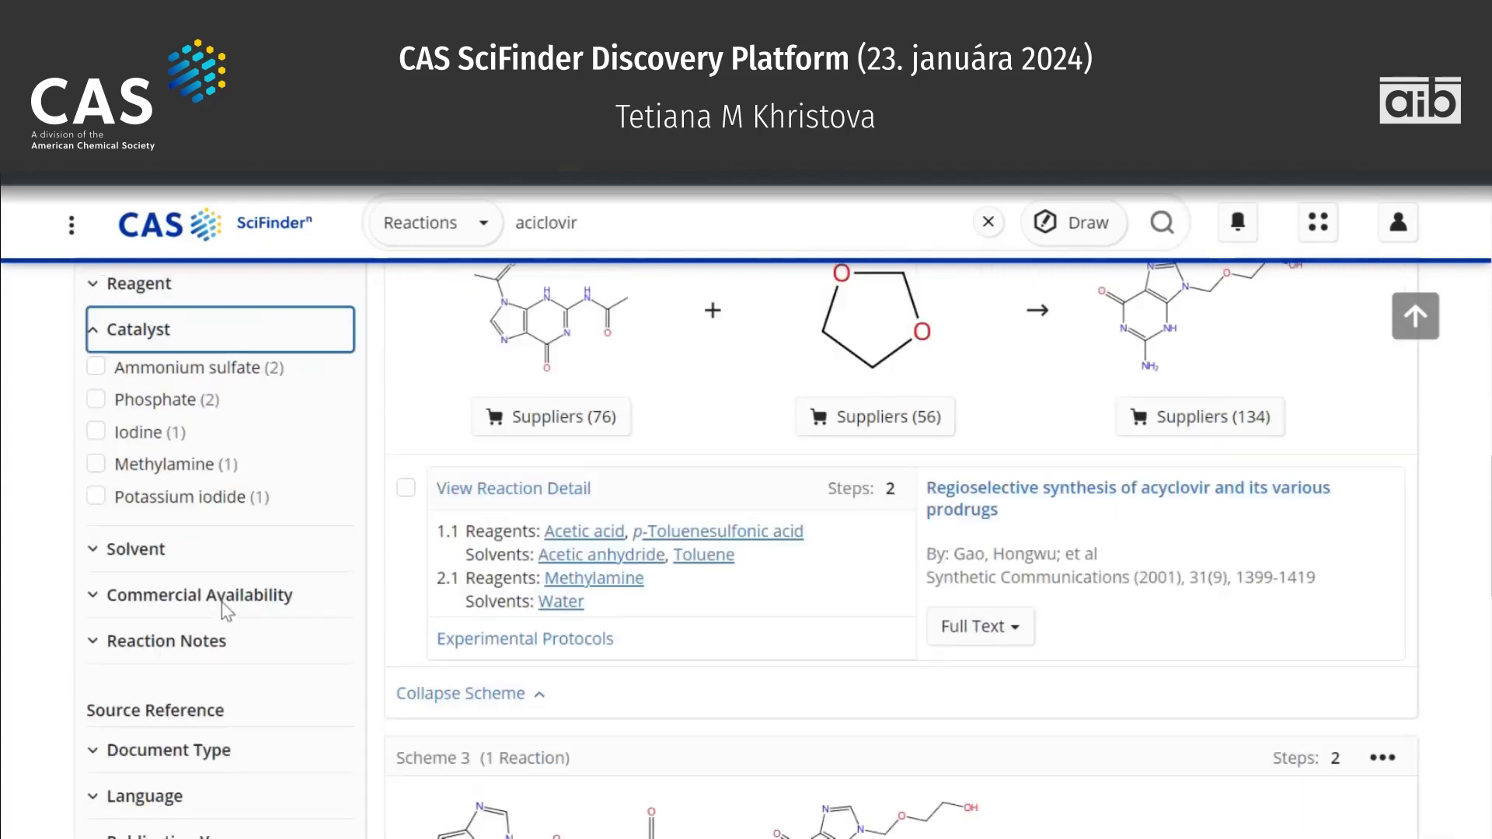
left_click(225, 610)
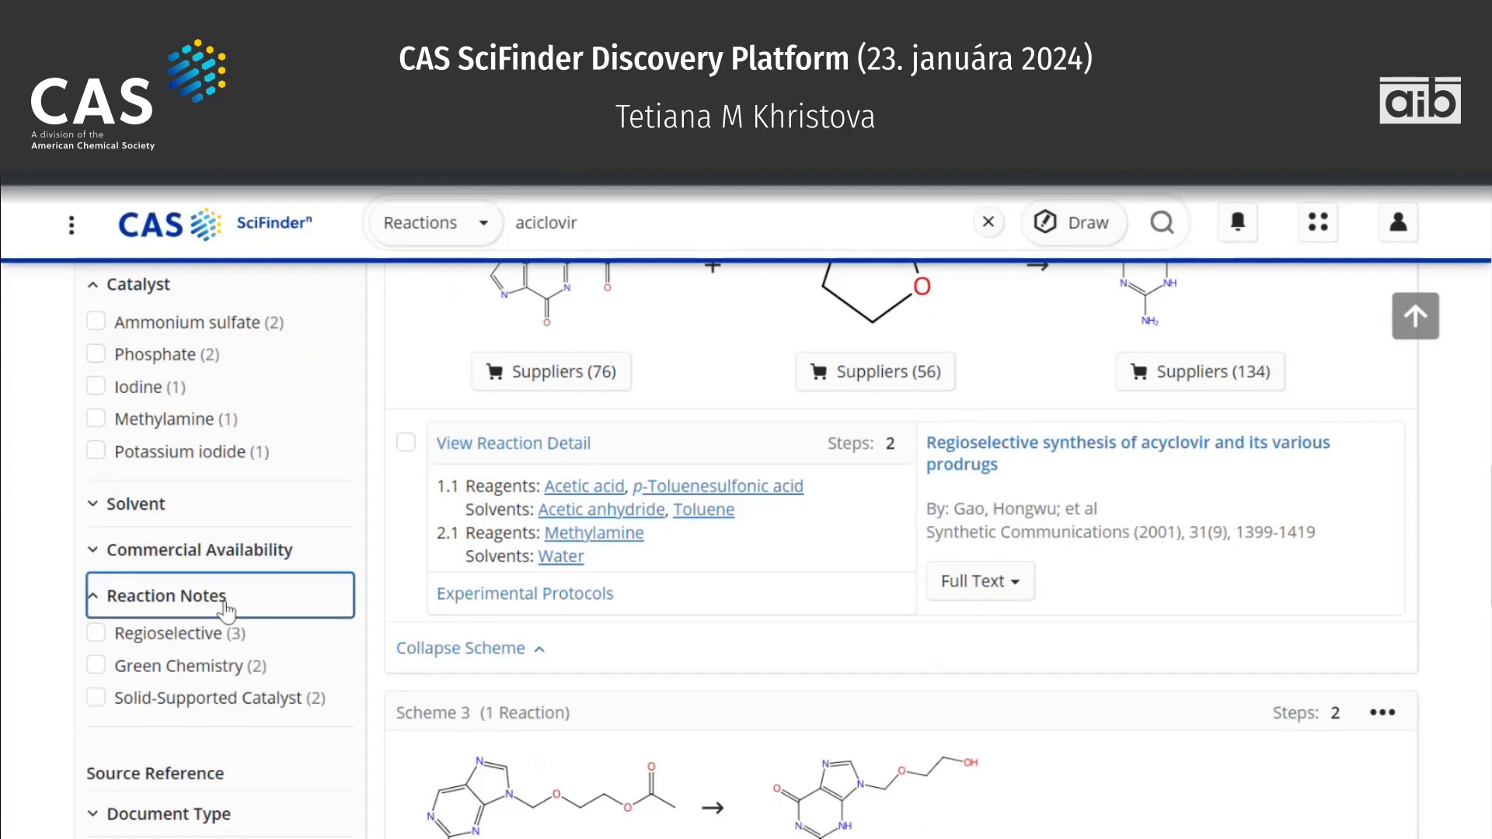
scroll(225, 607, "up", 20)
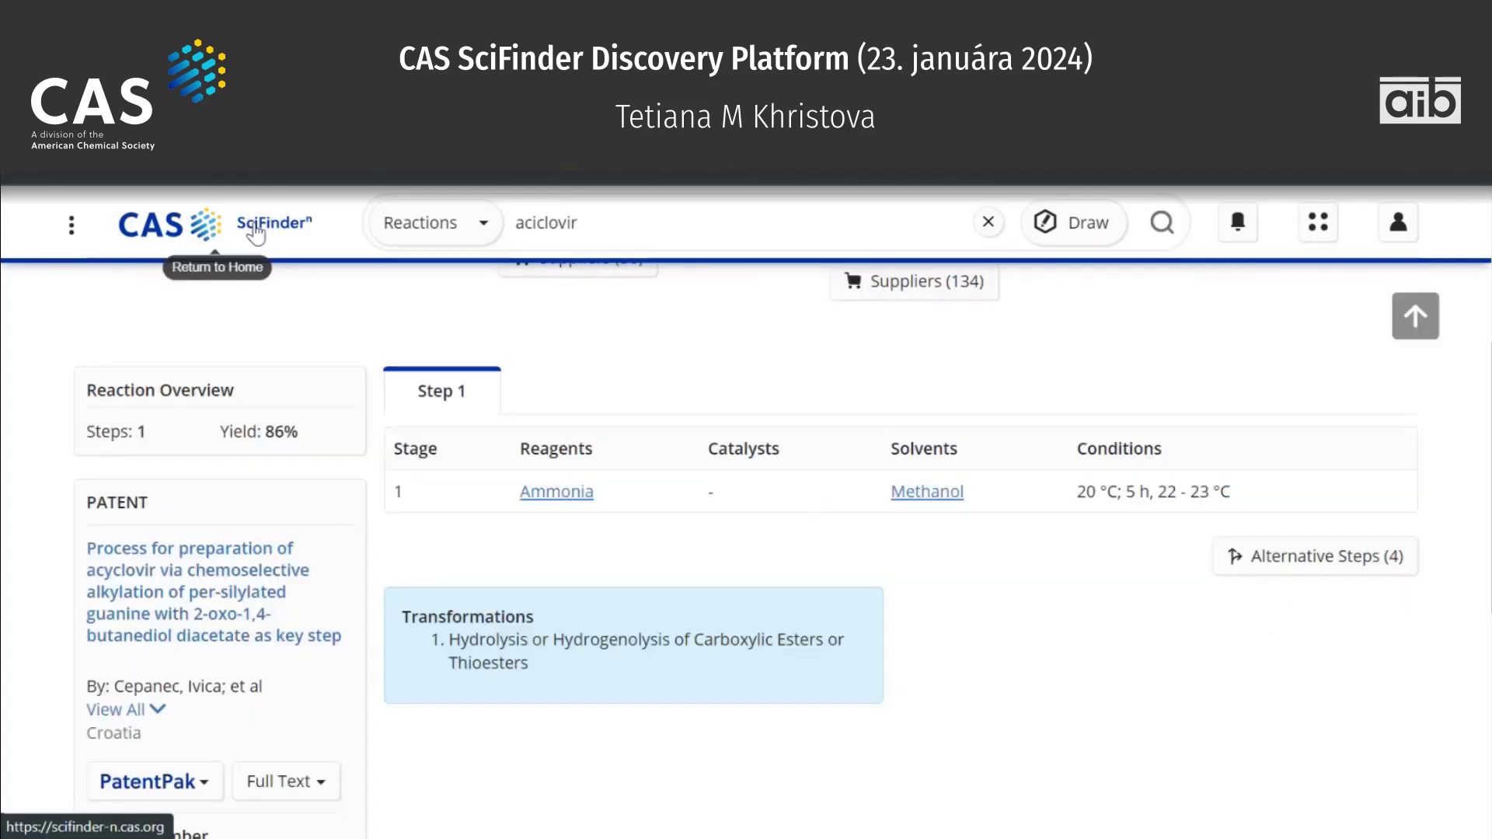
Return to the home page, open a new structure drawing for a reaction search and place a benzene ring.
left_click(268, 223)
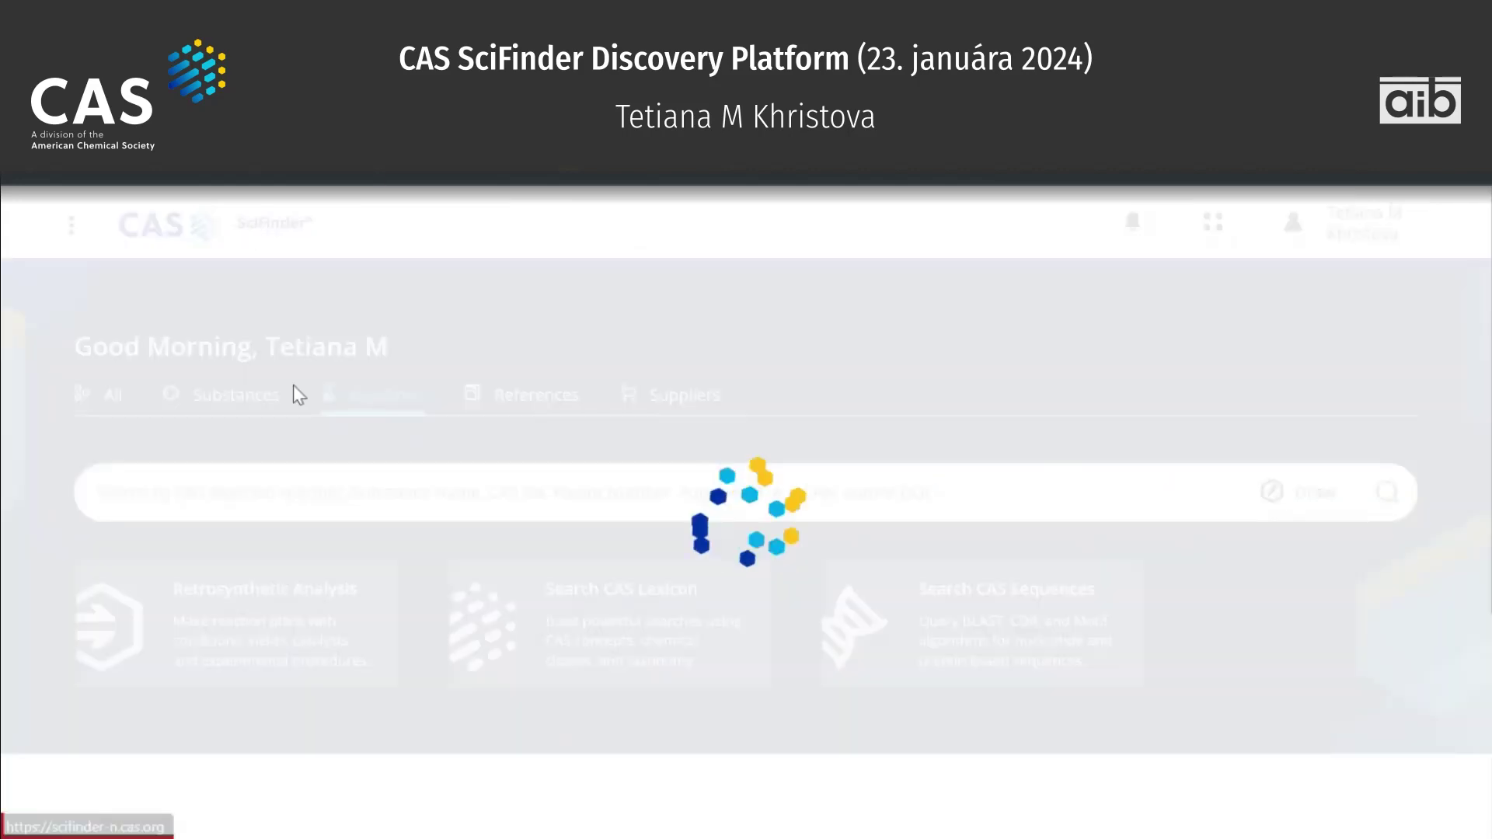
left_click(1298, 497)
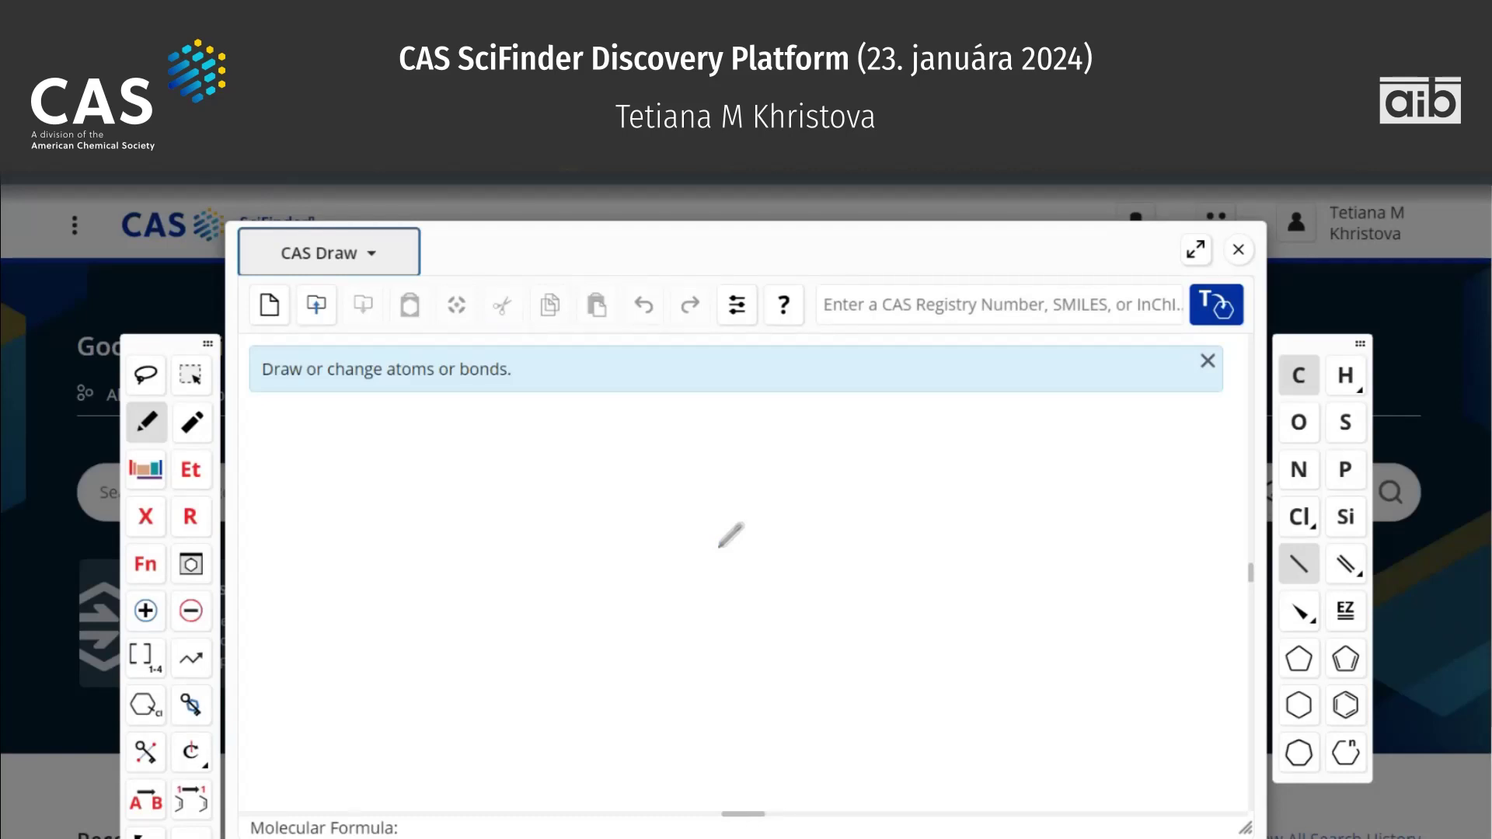
left_click(1340, 711)
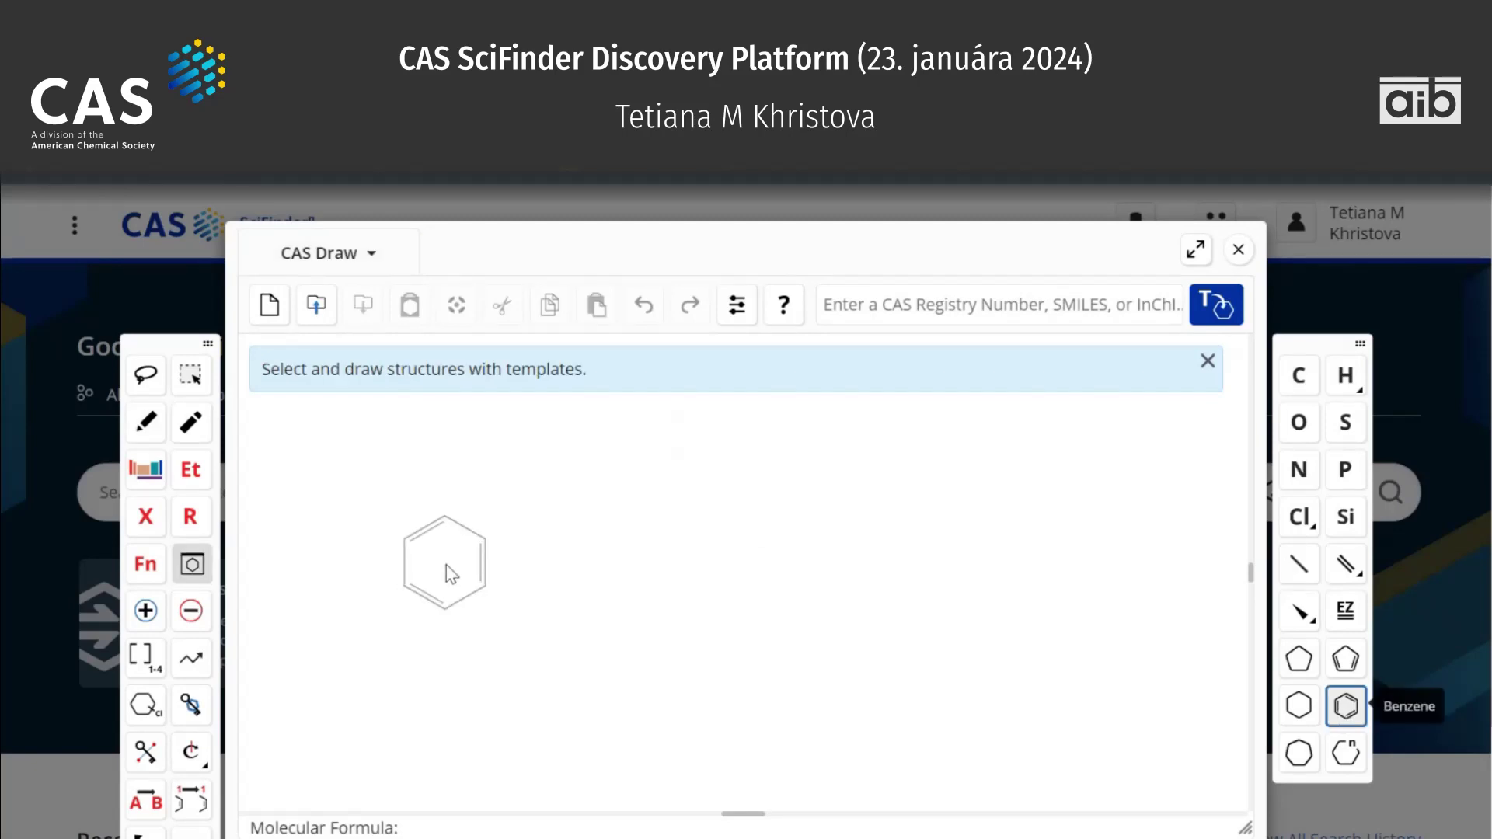
left_click(449, 574)
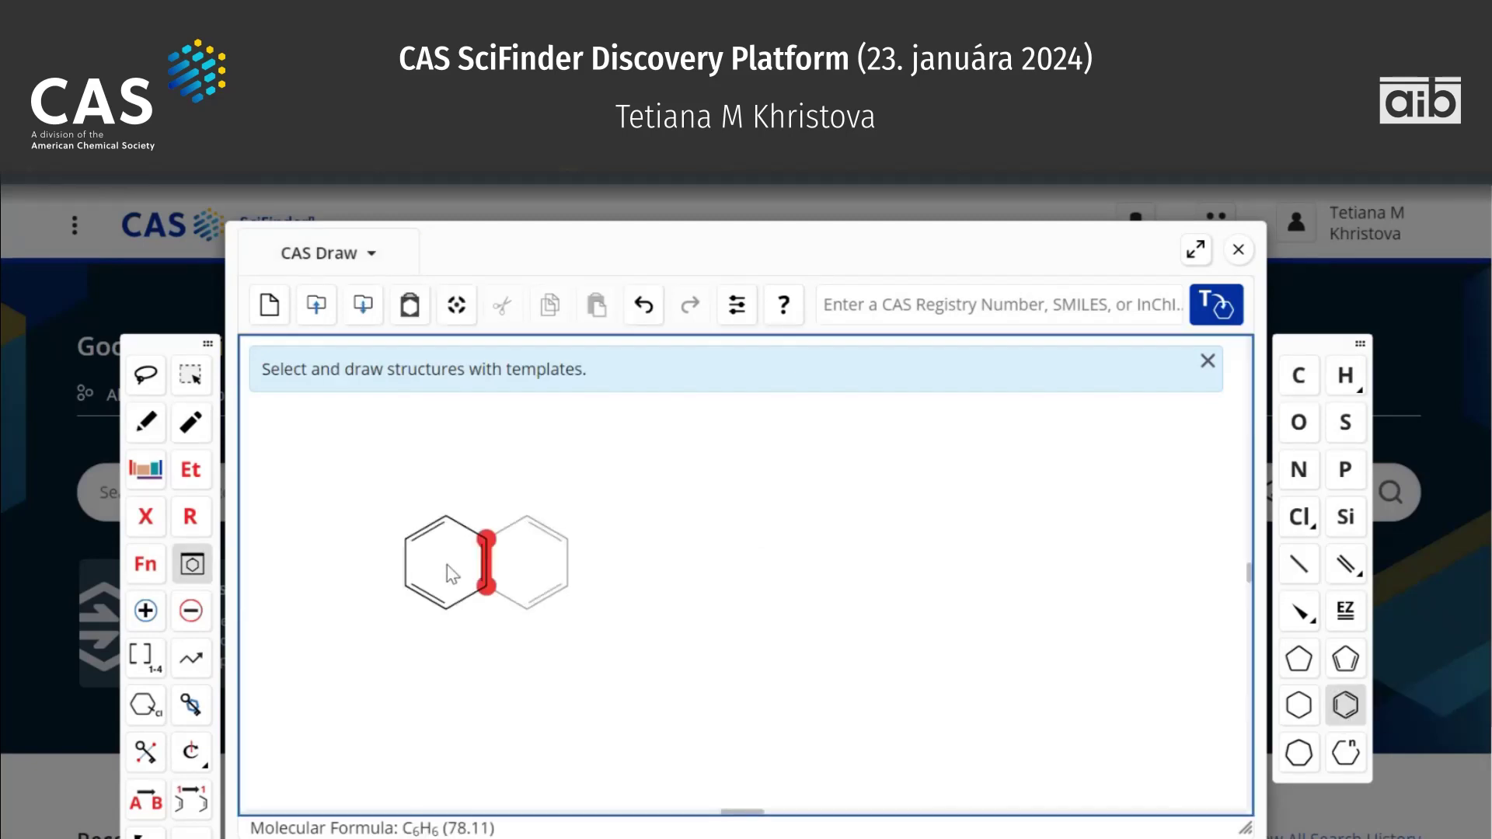
Add a single-bonded carbon to the benzene ring and, para to it, a branched carbon carrying two oxygen atoms.
left_click(1289, 575)
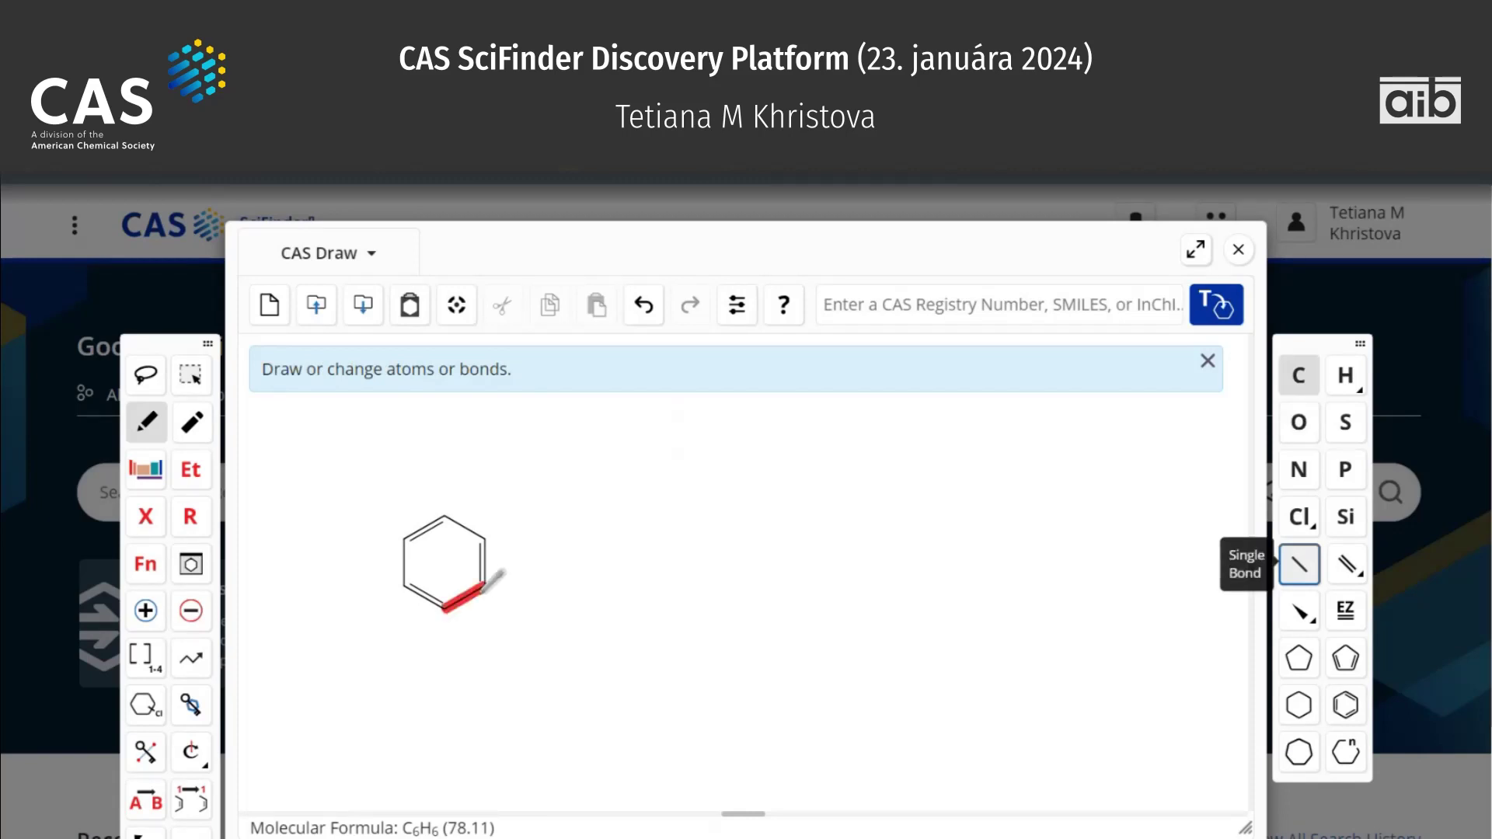
left_click(483, 585)
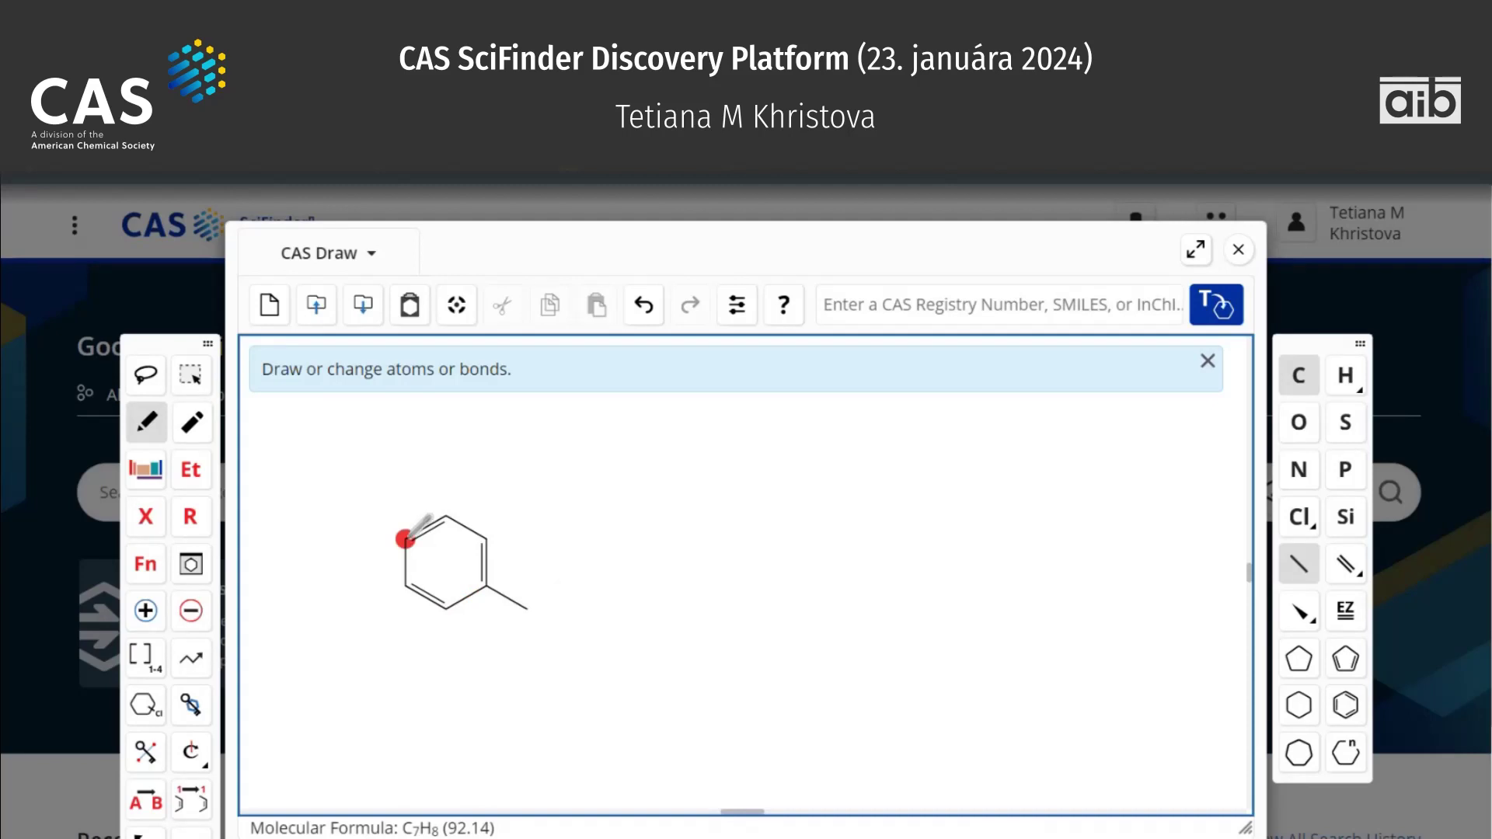
left_click(406, 536)
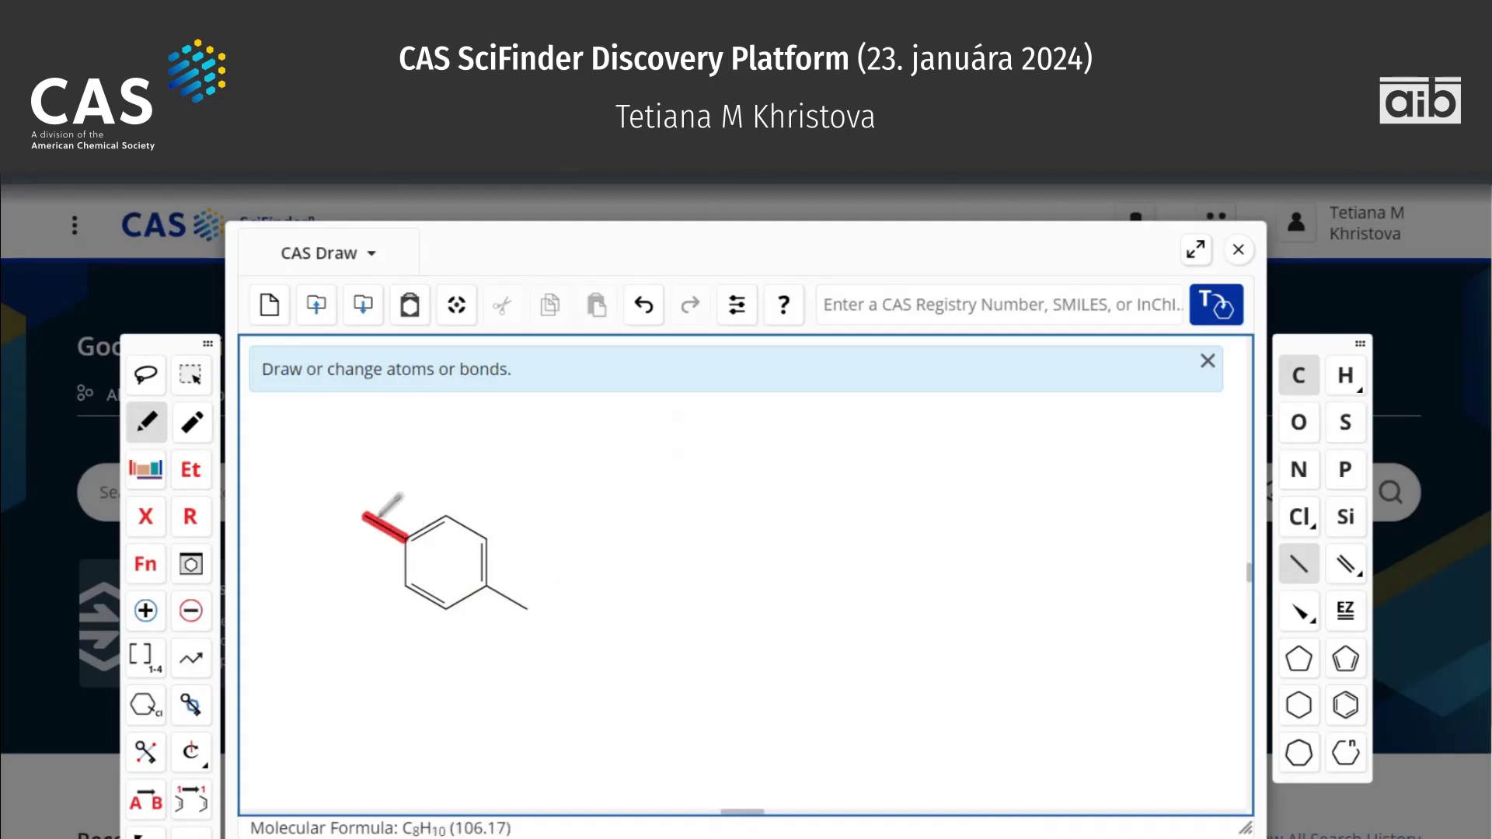
left_click(364, 515)
left_click(364, 515)
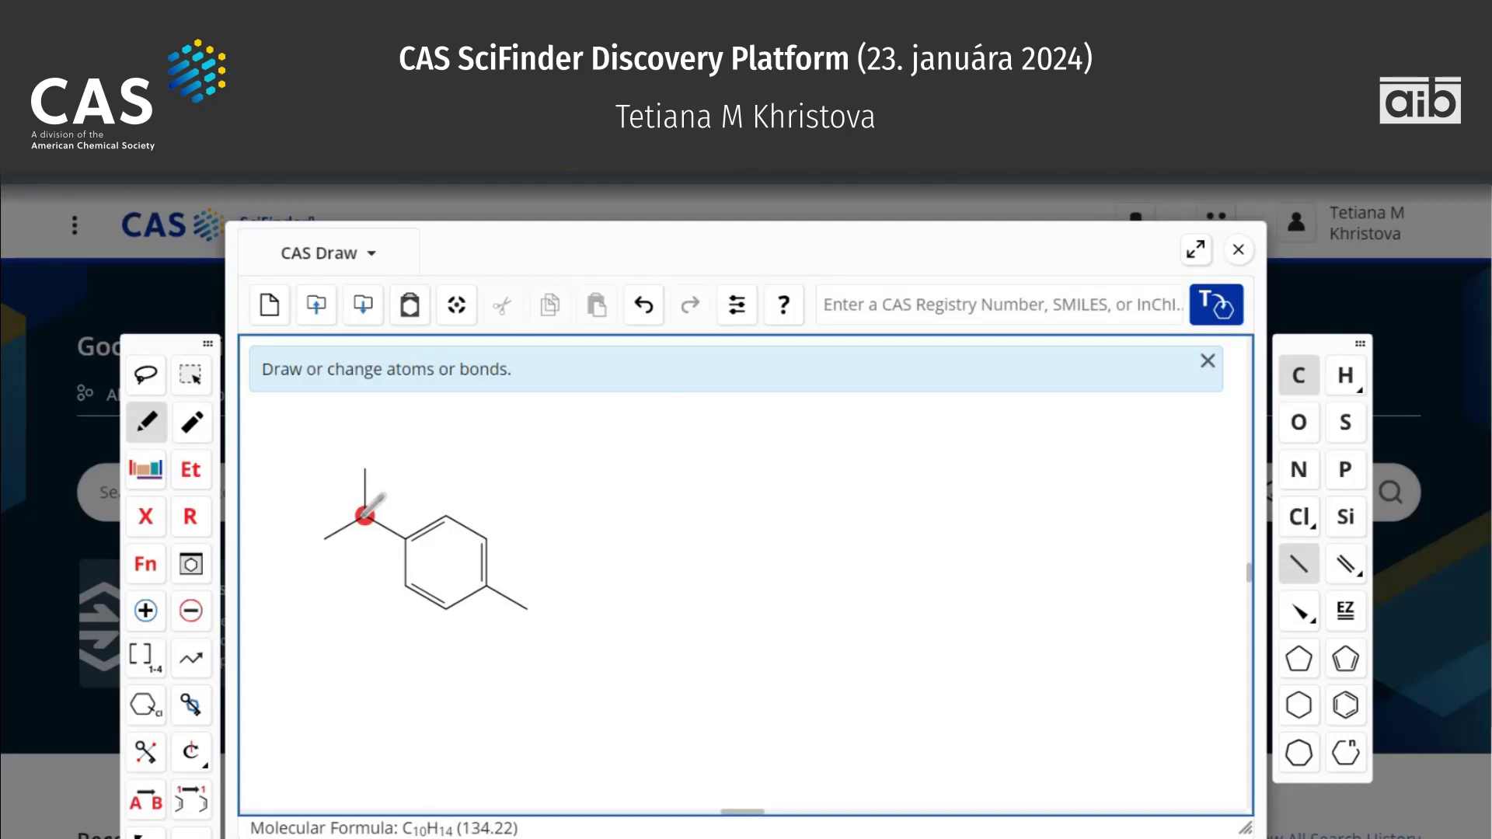
key("o")
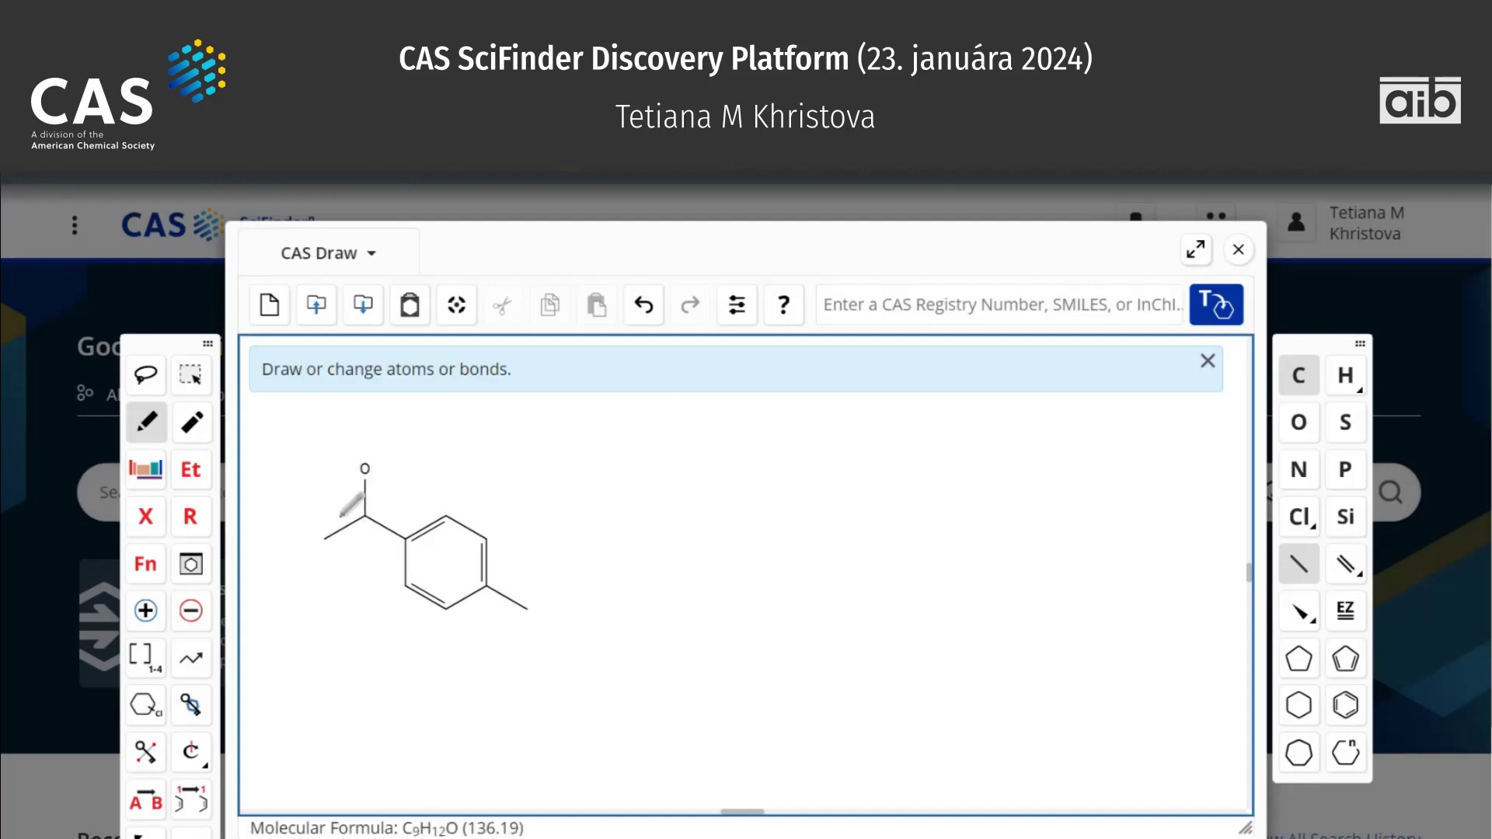
key("o")
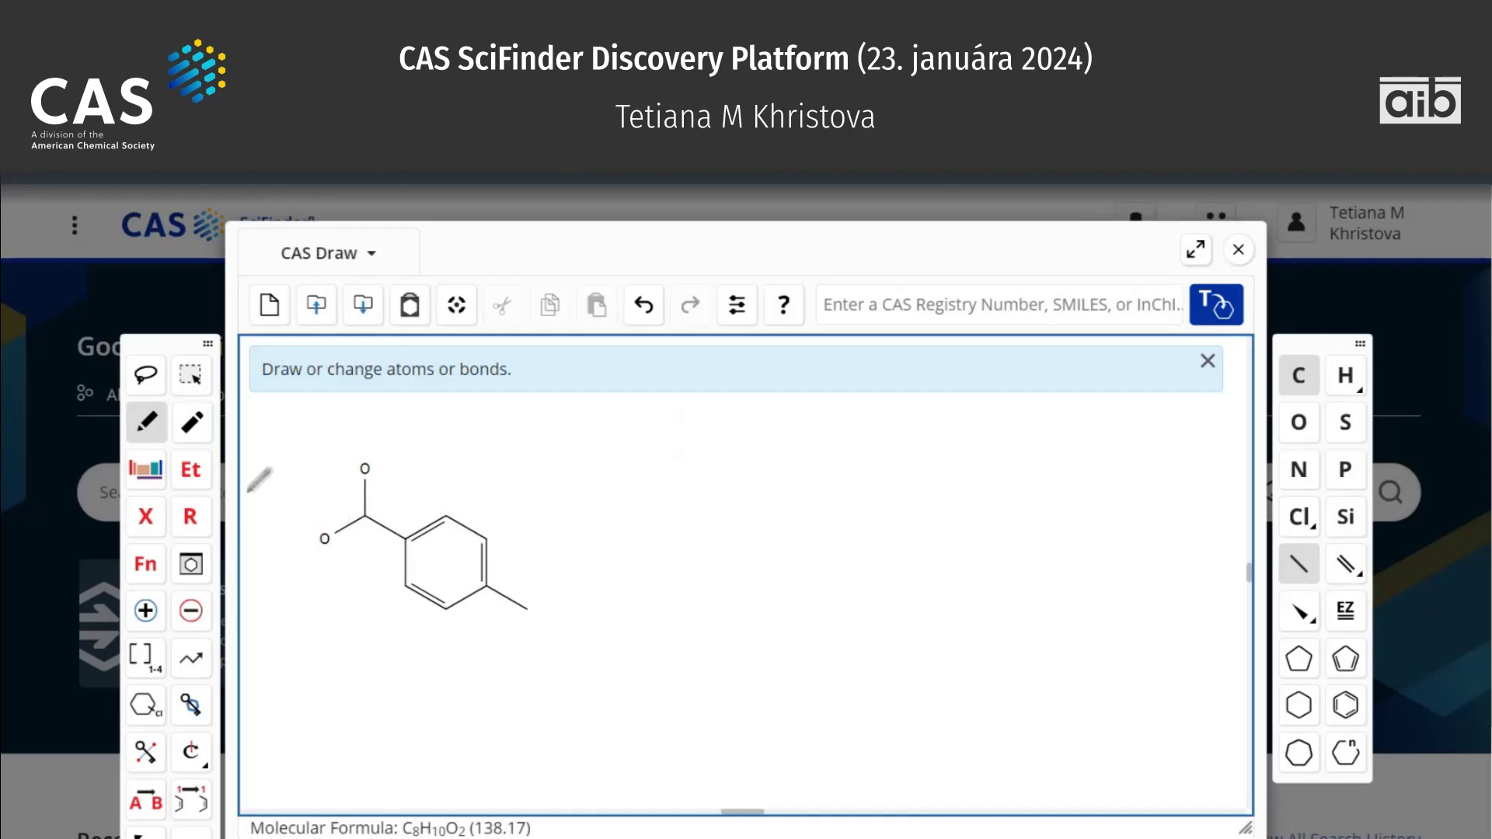
Replace the carbon bearing the two oxygens with boron to make a boronic acid group.
left_click(146, 470)
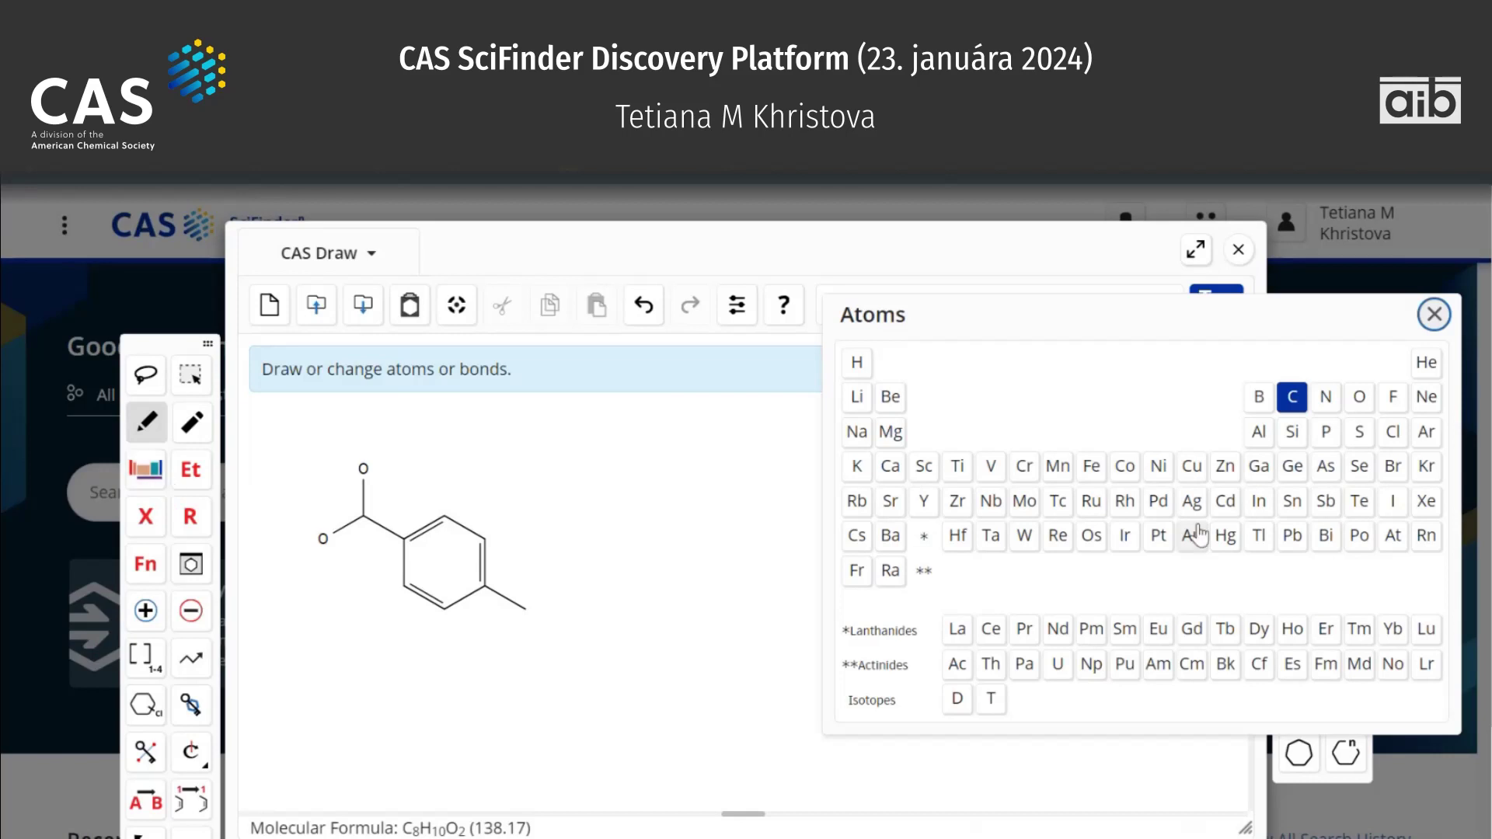
left_click(1259, 397)
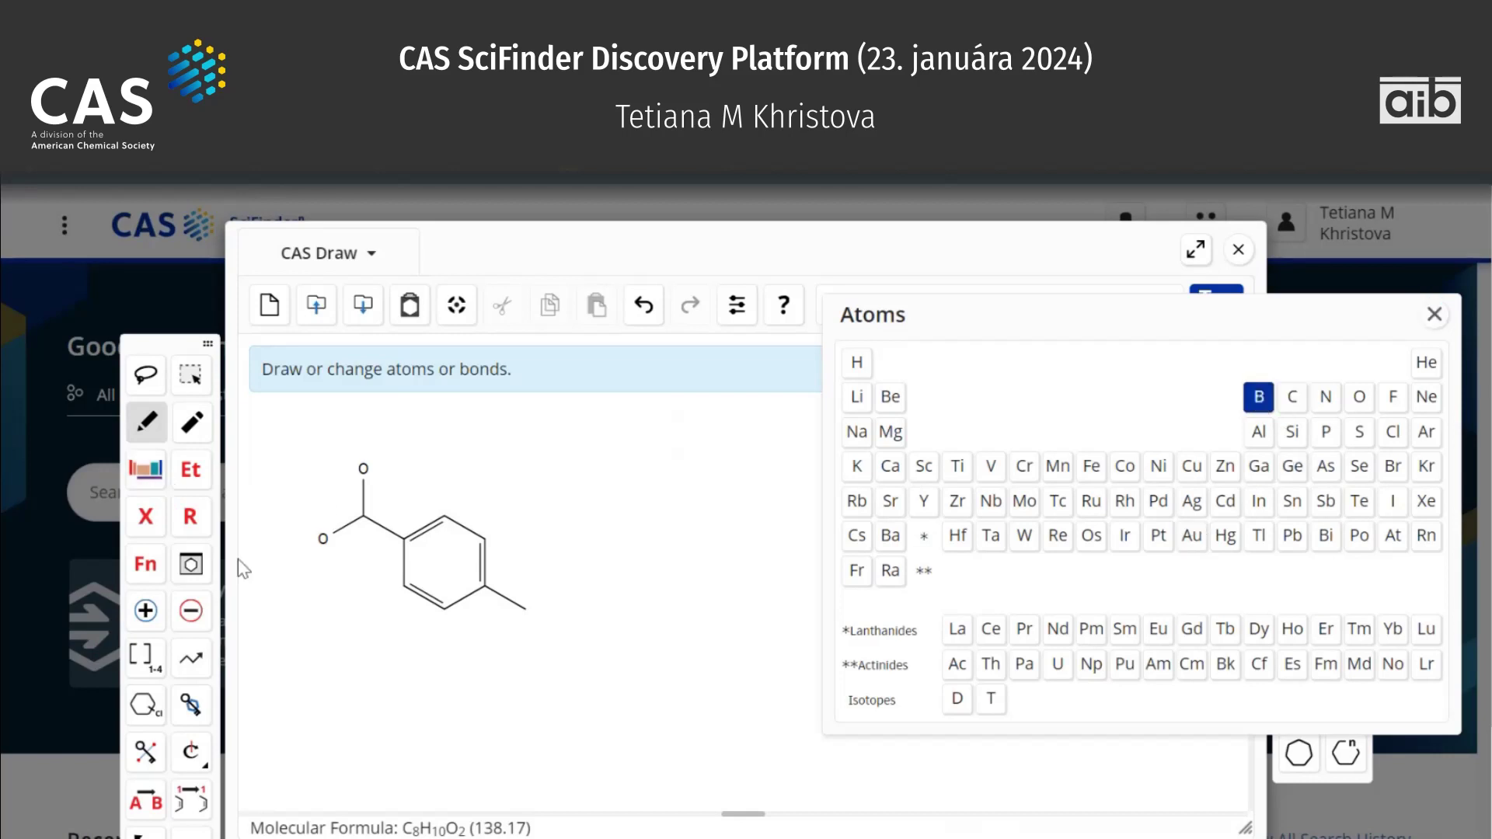
left_click(364, 515)
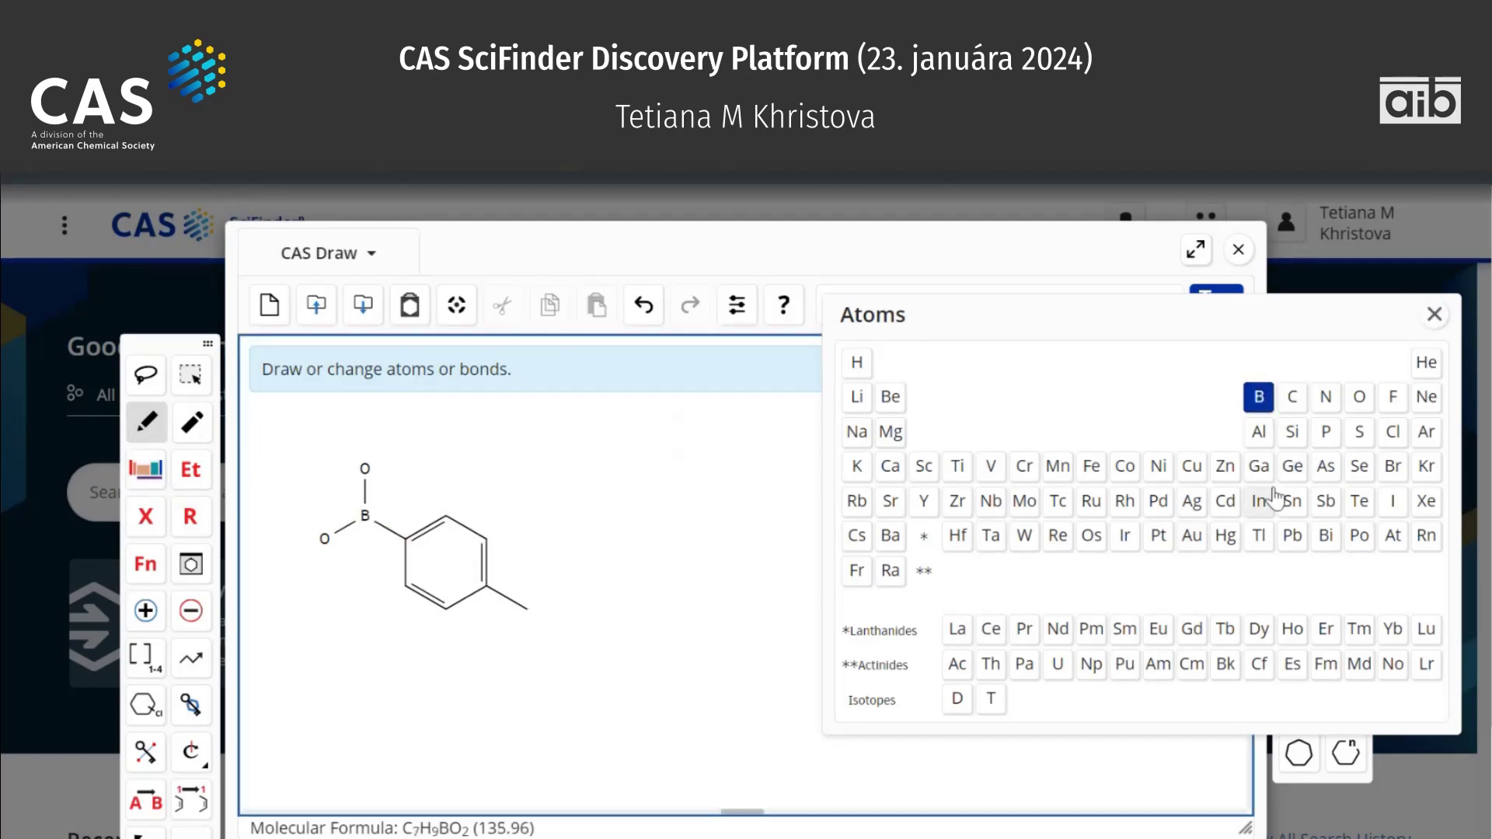
left_click(1434, 314)
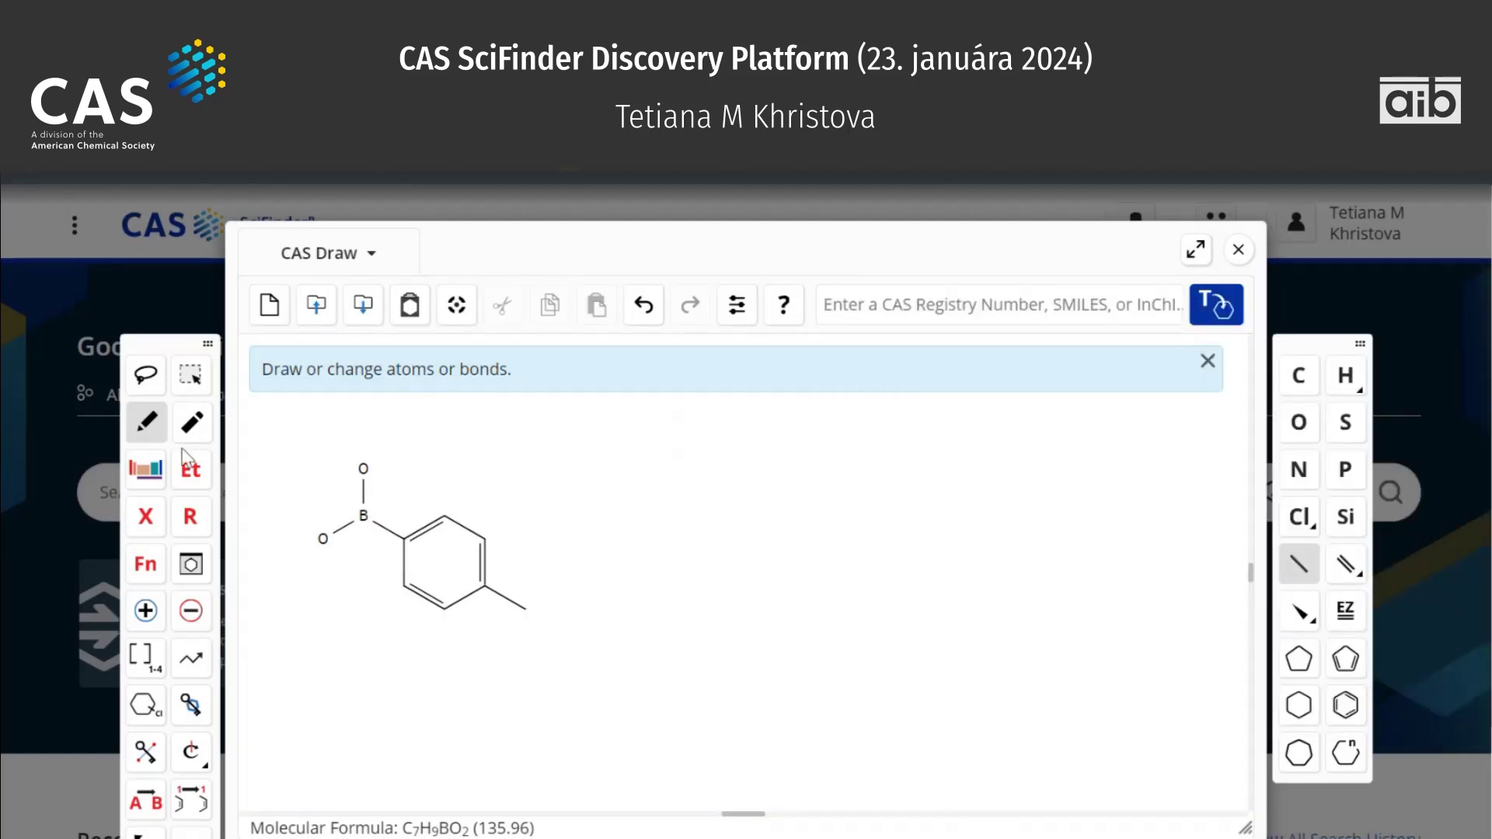
Change the methyl substituent para to the boronic acid to the variable A (any atom except H).
left_click(148, 517)
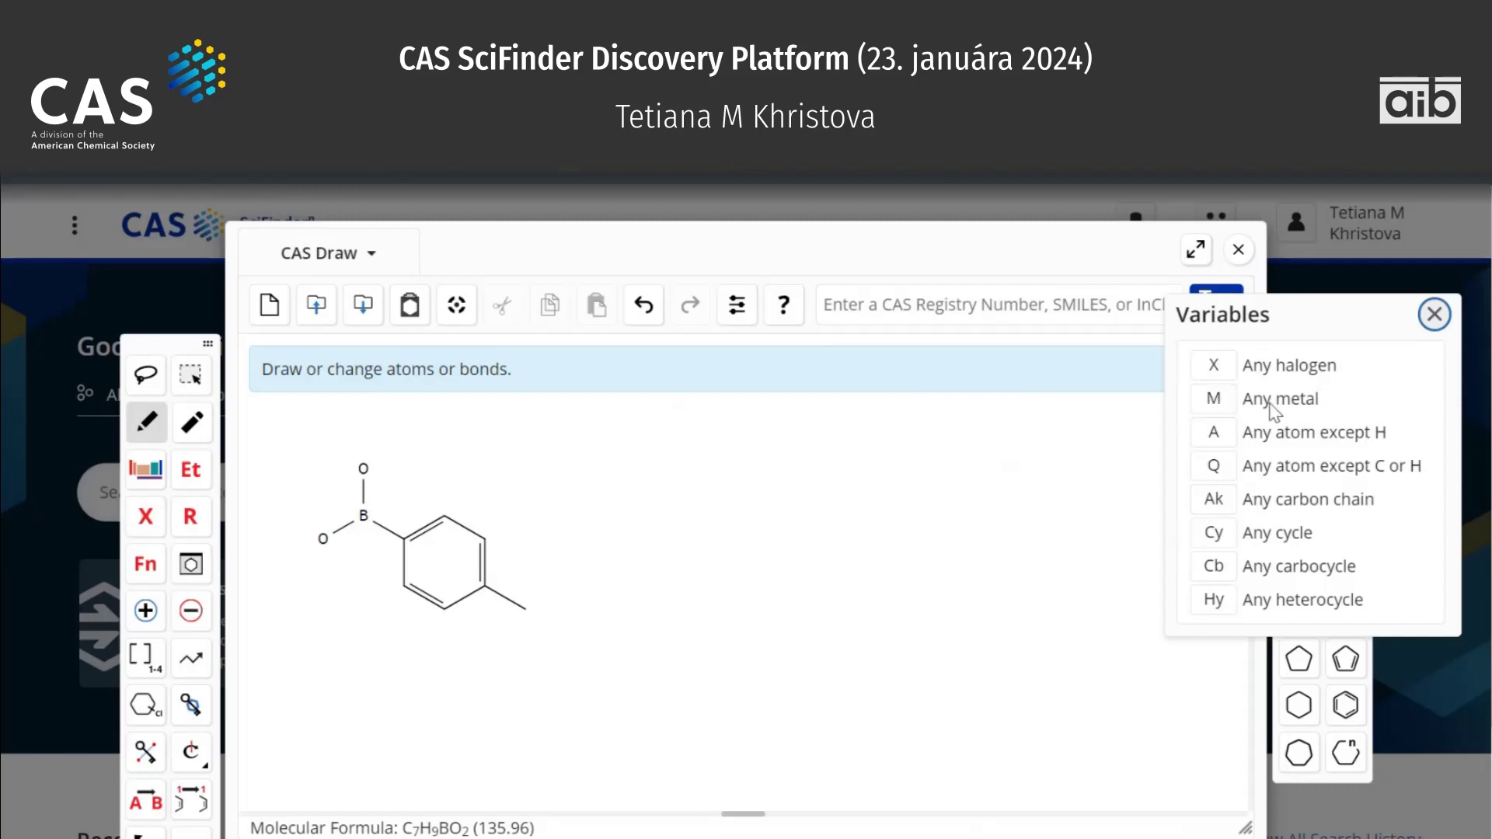
left_click(1212, 432)
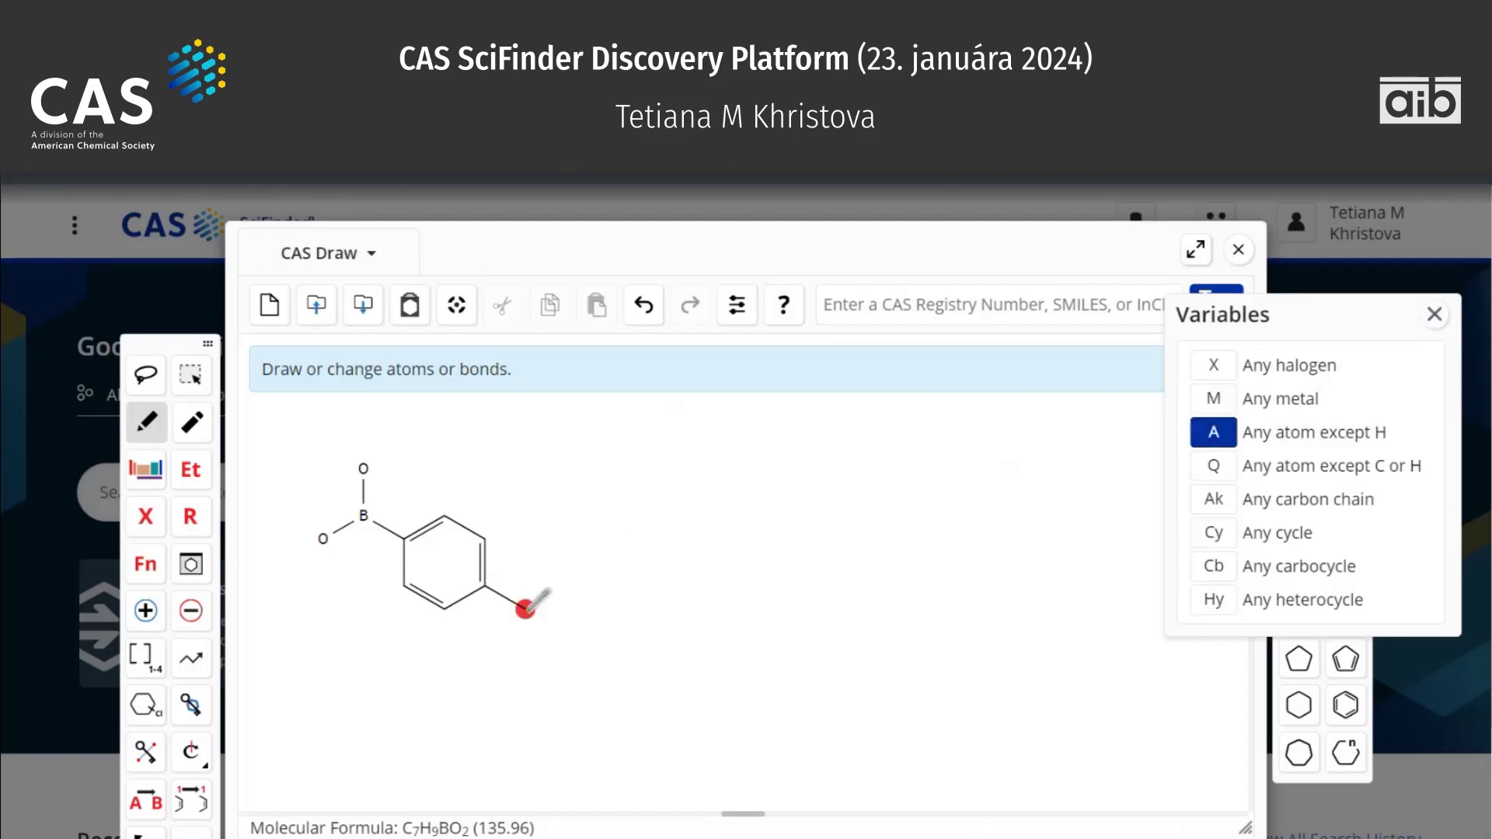
left_click(525, 609)
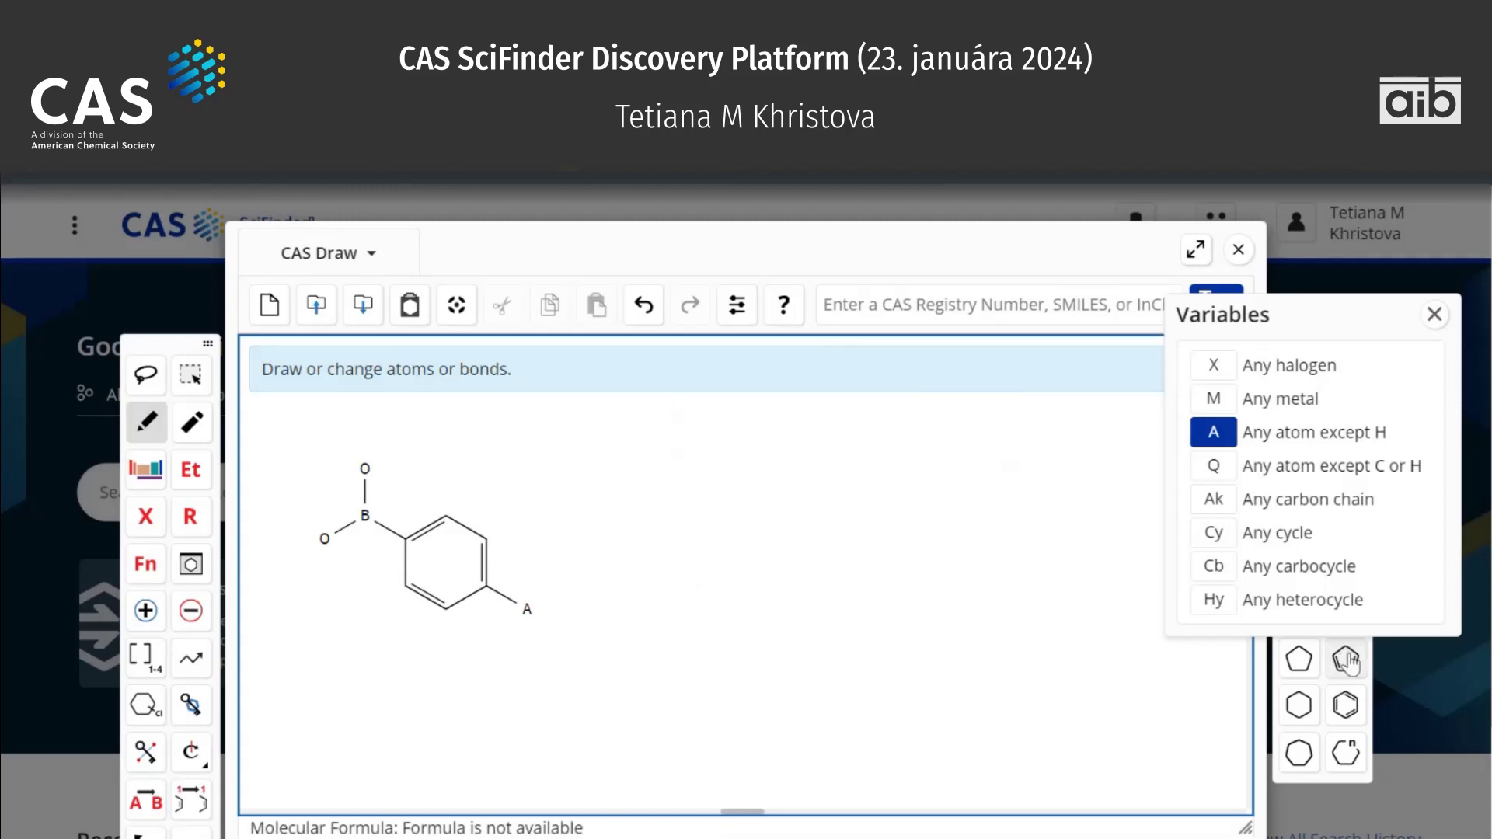
Place a second benzene ring beside the boronic acid and convert it to a pyrimidine with two nitrogen atoms.
left_click(1345, 705)
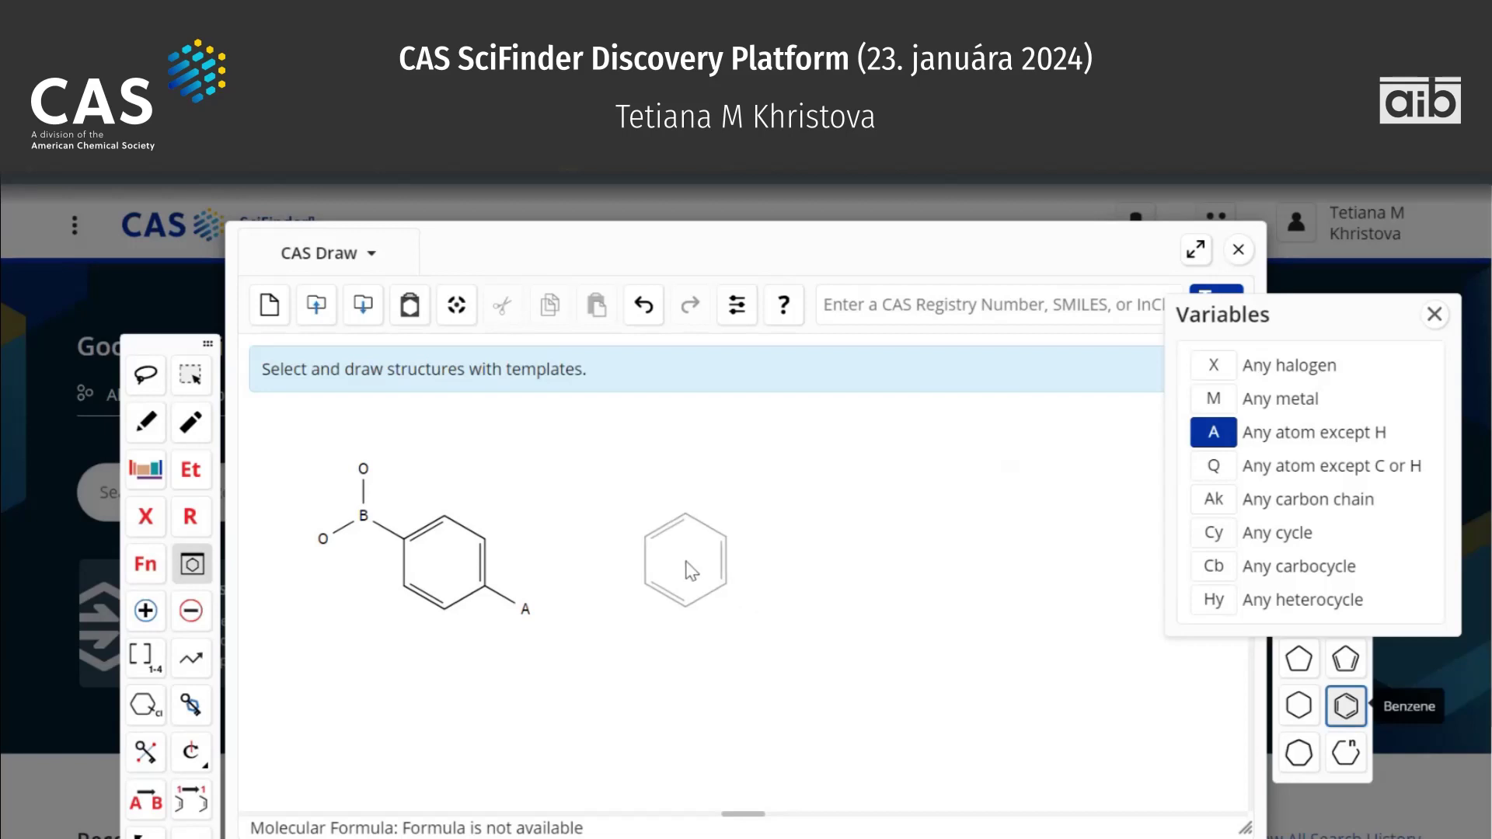
left_click(672, 559)
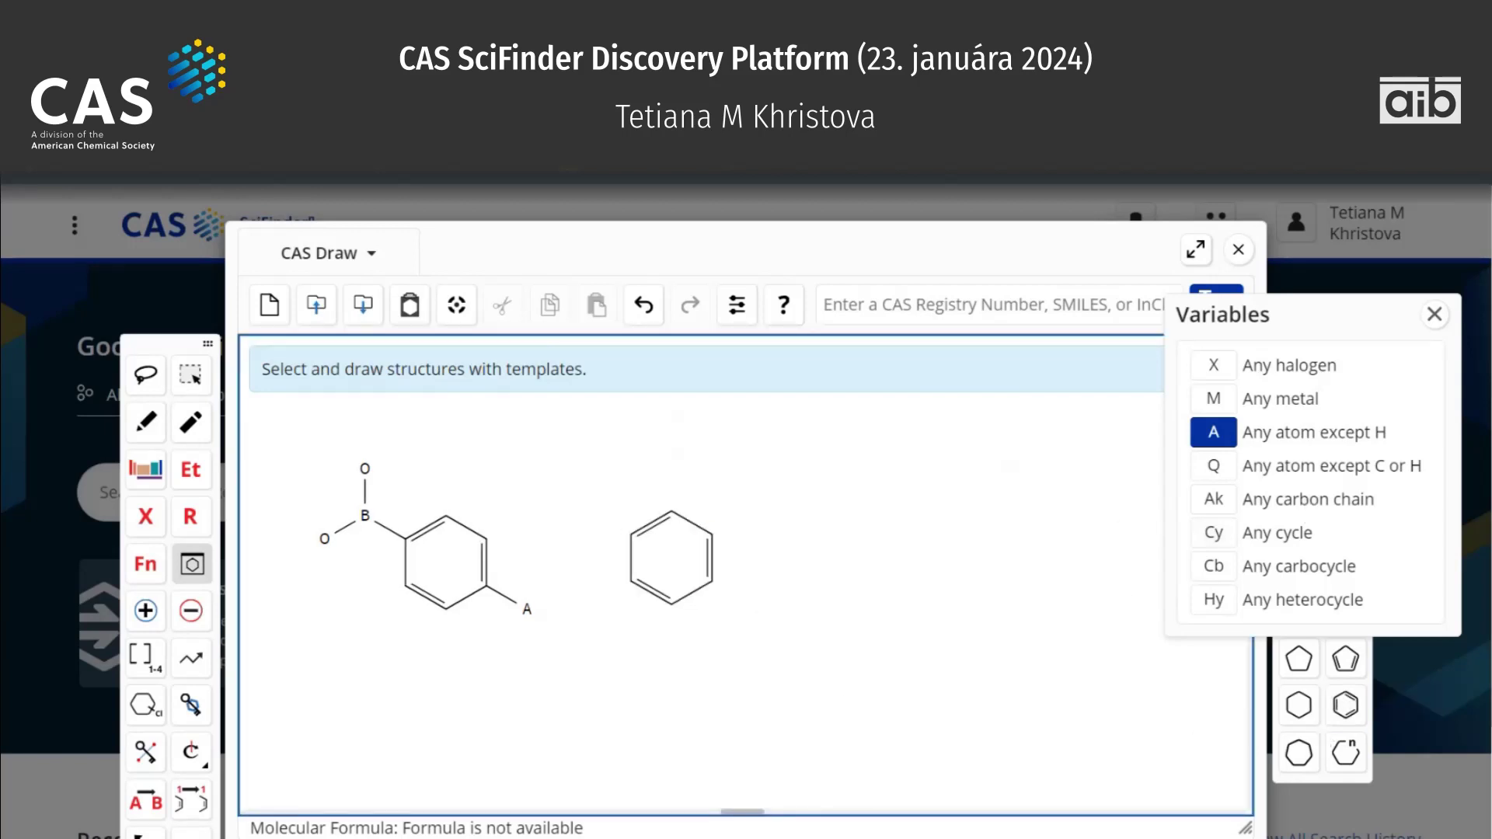
left_click(1435, 314)
left_click(1298, 470)
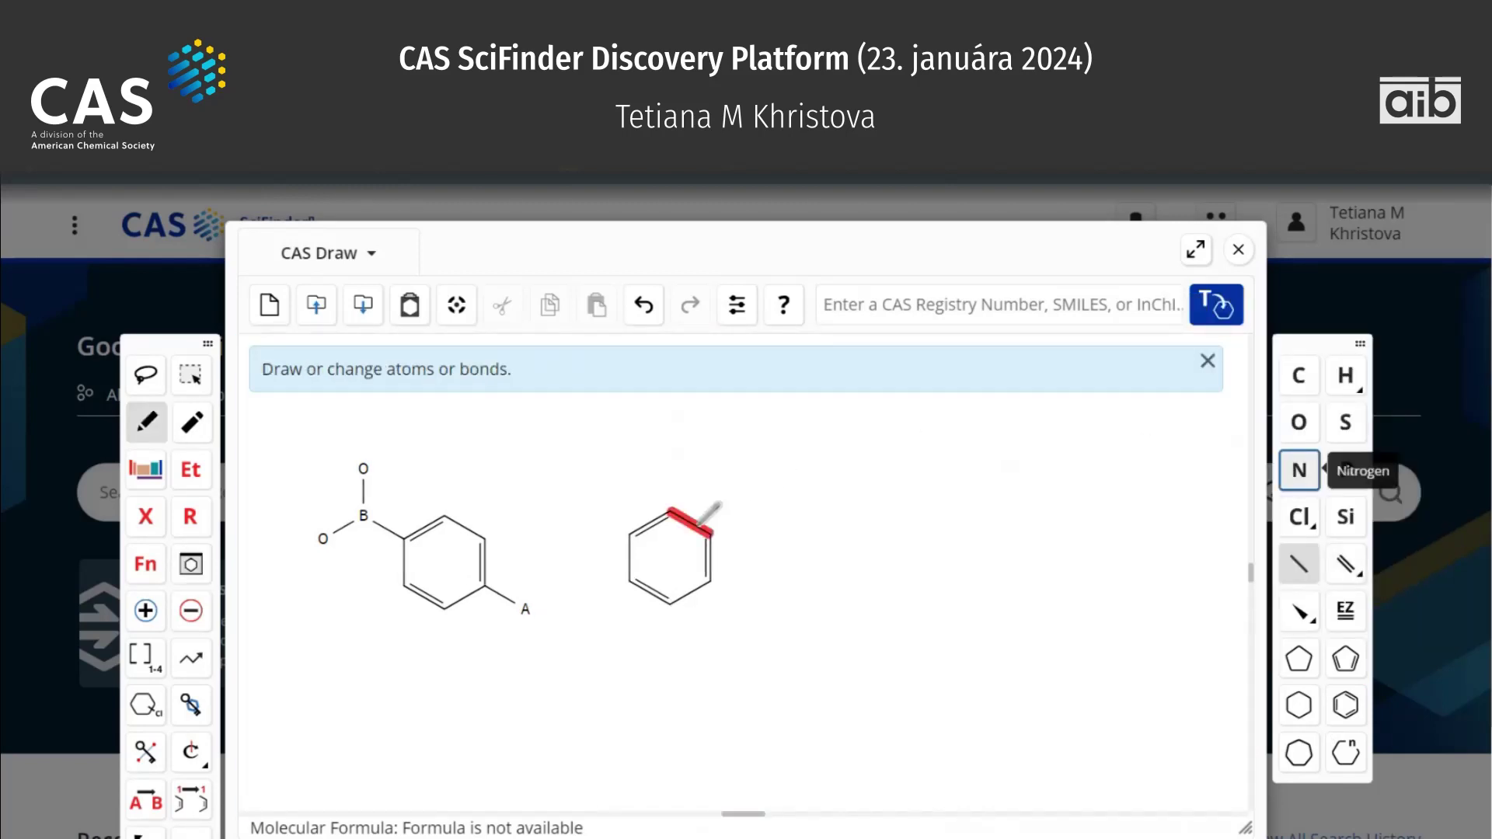
left_click(710, 534)
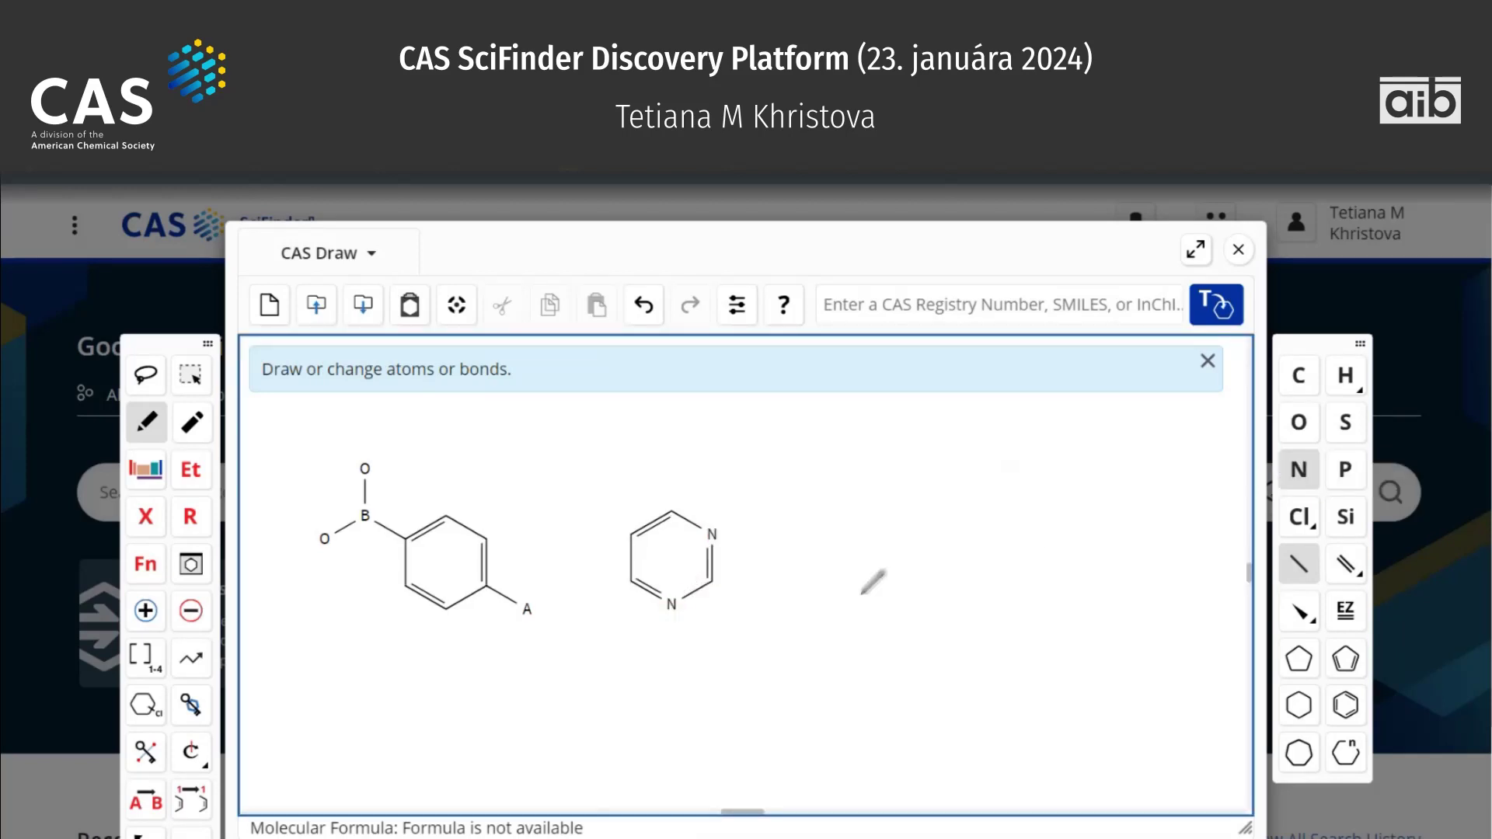
Attach methyl groups to the pyrimidine carbon between the two nitrogens and to the ring carbon opposite it.
left_click(1303, 567)
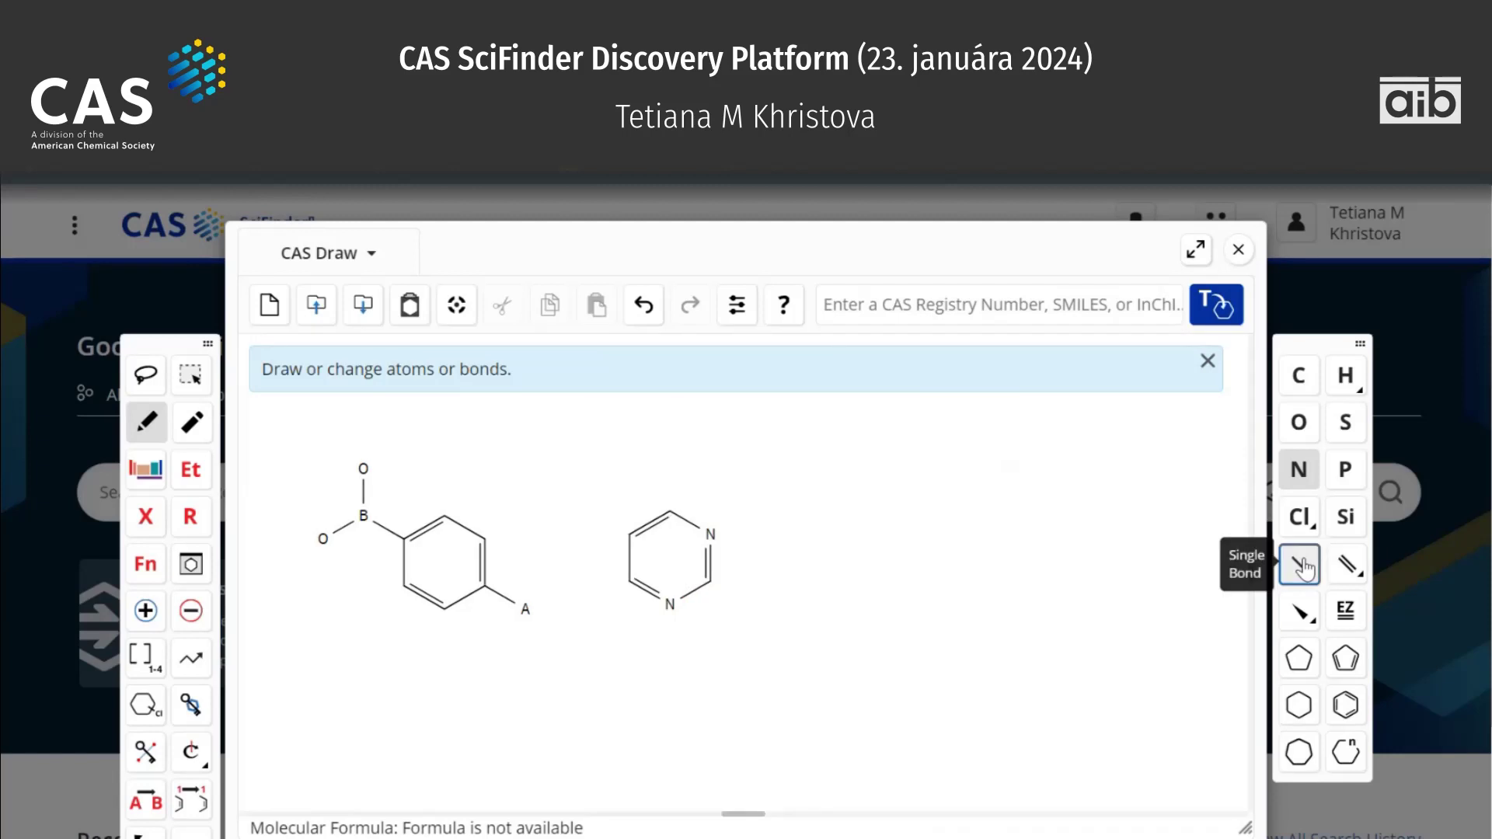
left_click(709, 583)
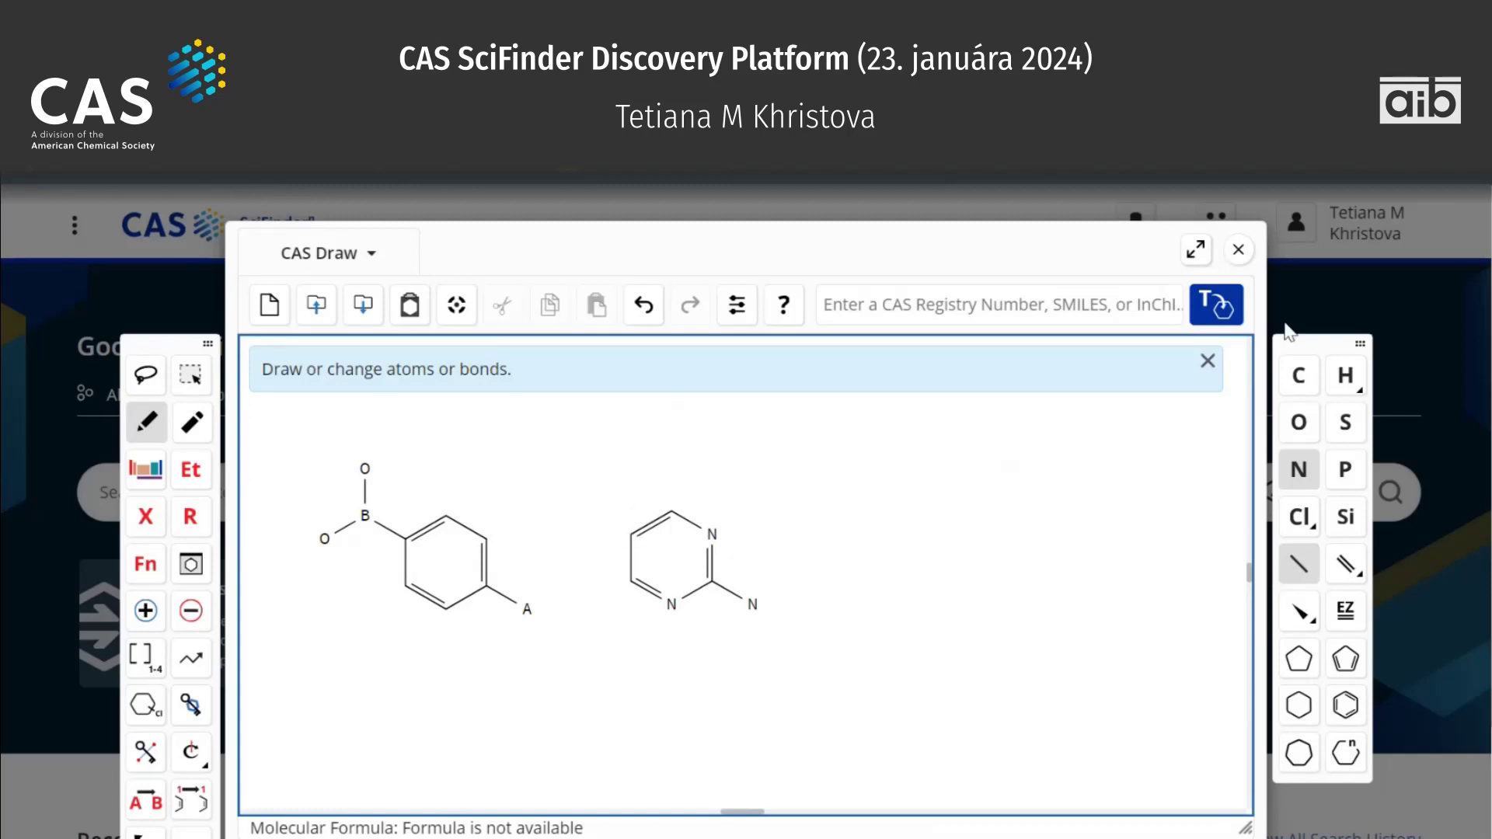
left_click(1298, 376)
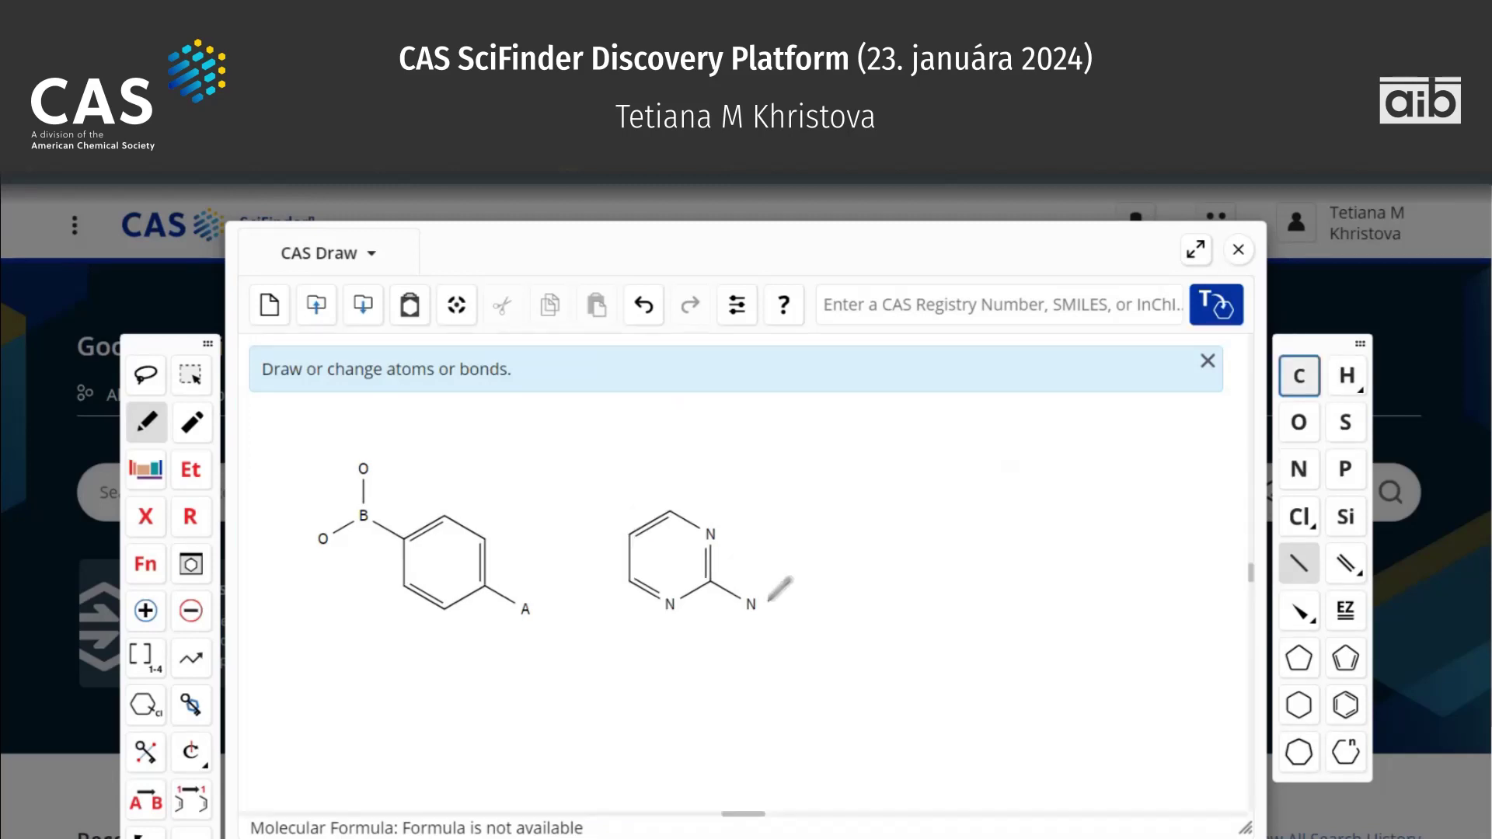
left_click(751, 602)
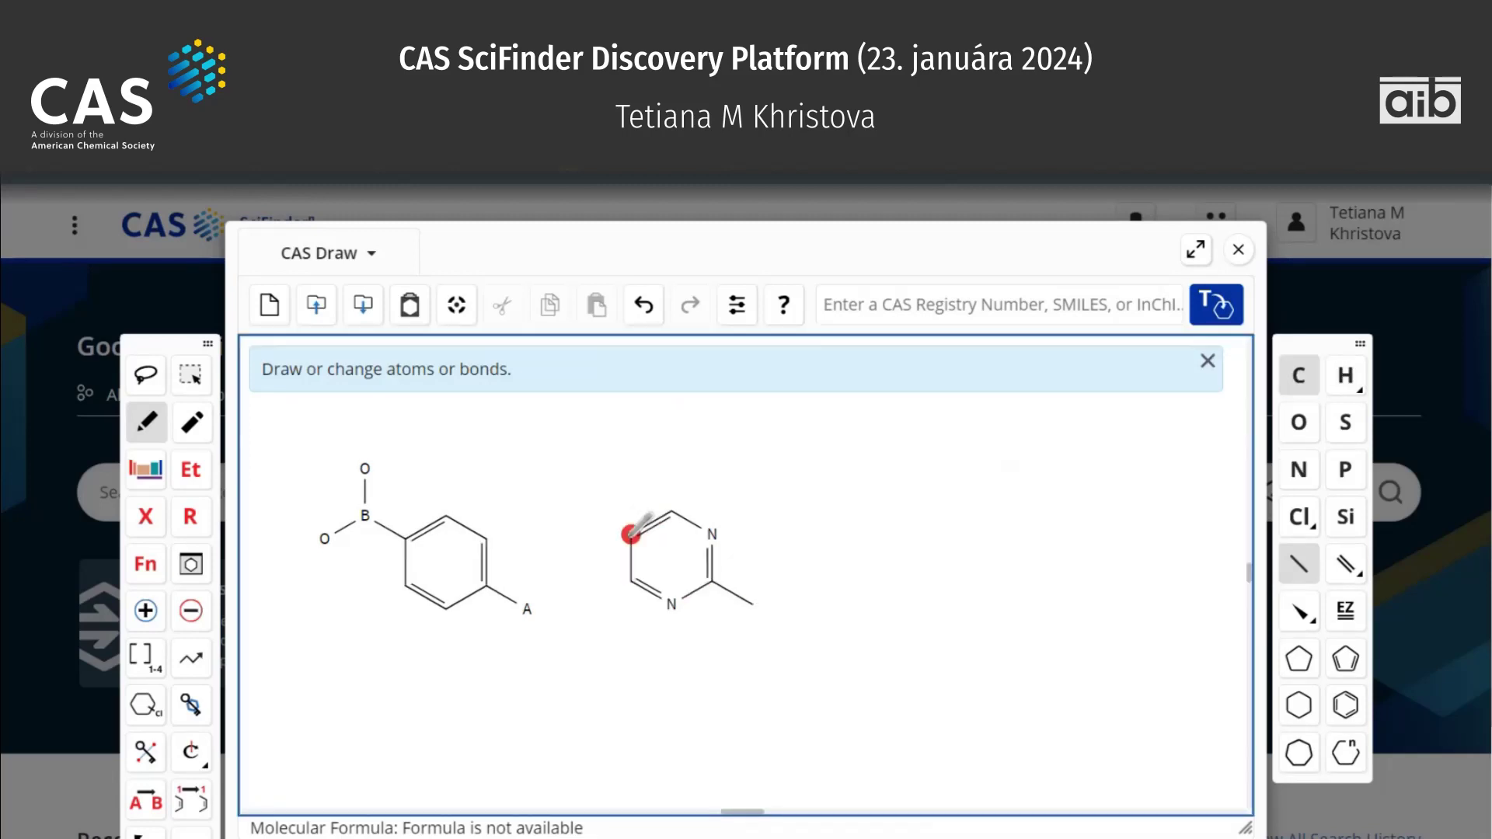
left_click(630, 533)
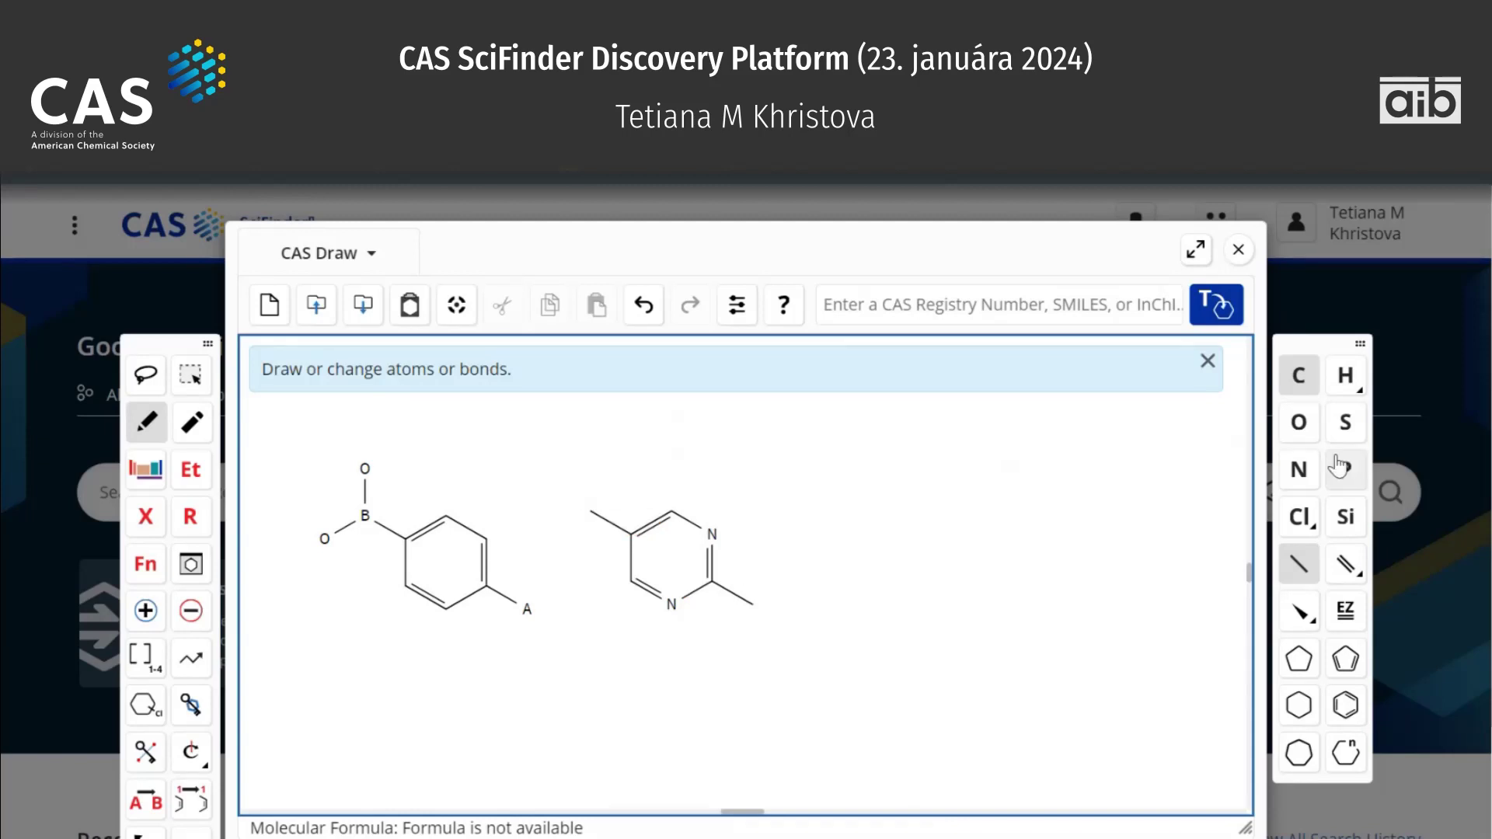
Change the substituent between the nitrogens to chlorine and add a second chlorine on the ring carbon beside the remaining methyl.
left_click(1290, 534)
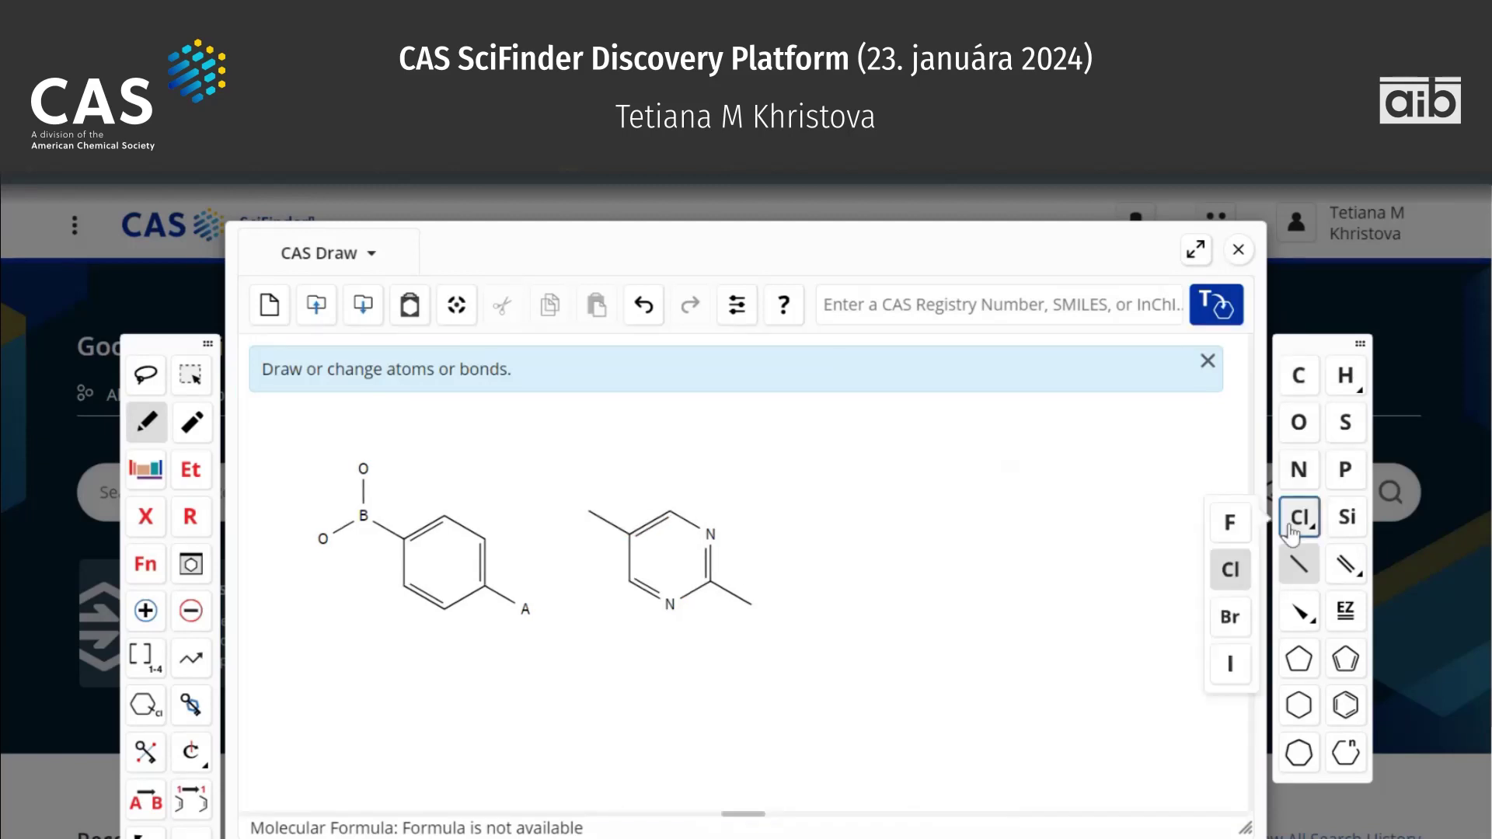
left_click(1228, 571)
left_click(752, 603)
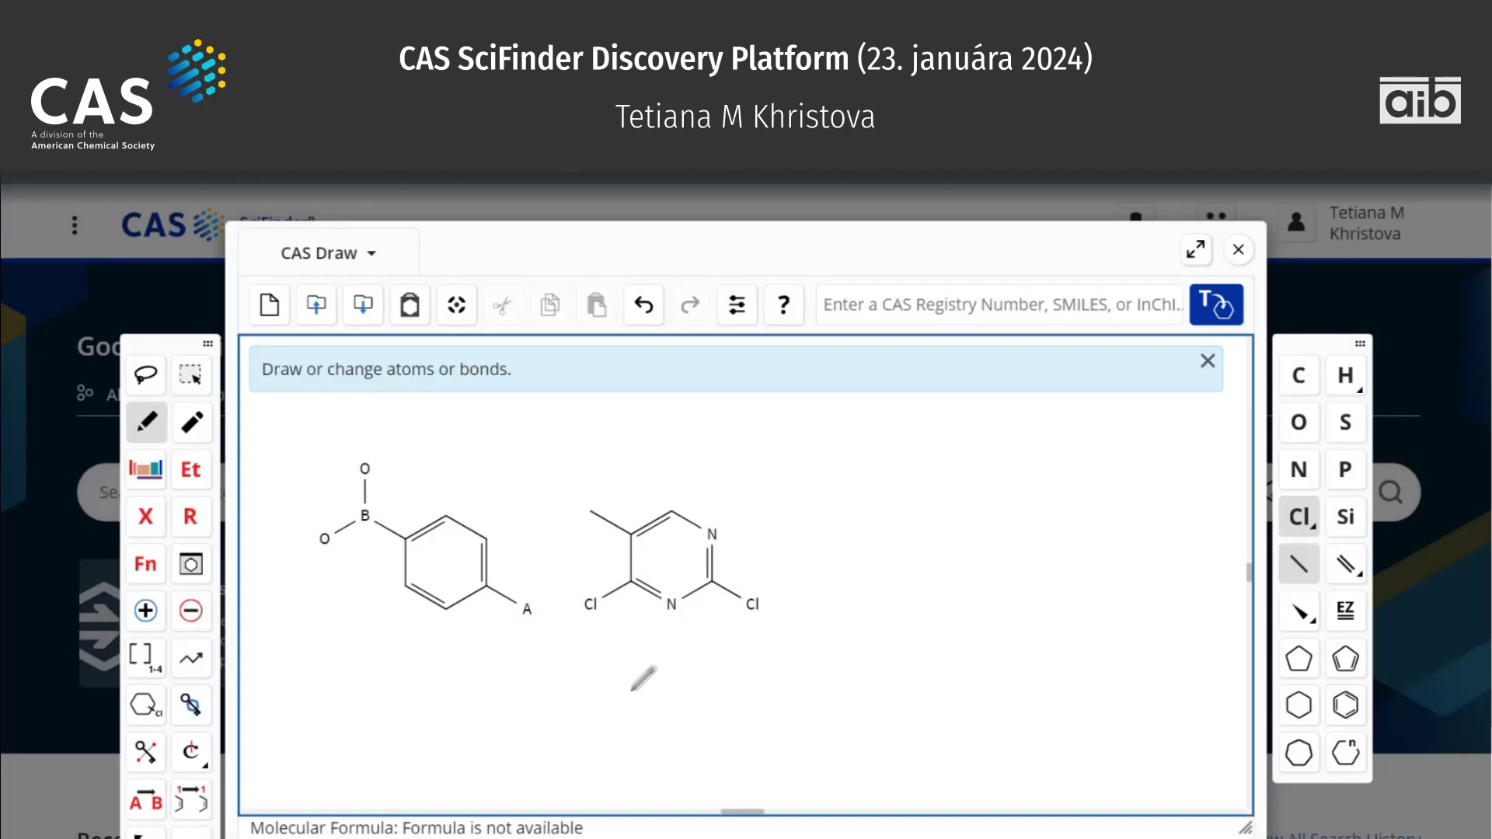
Draw a reaction arrow pointing away from the dichloropyrimidine so both drawn structures become reactants.
scroll(180, 769, "down", 2)
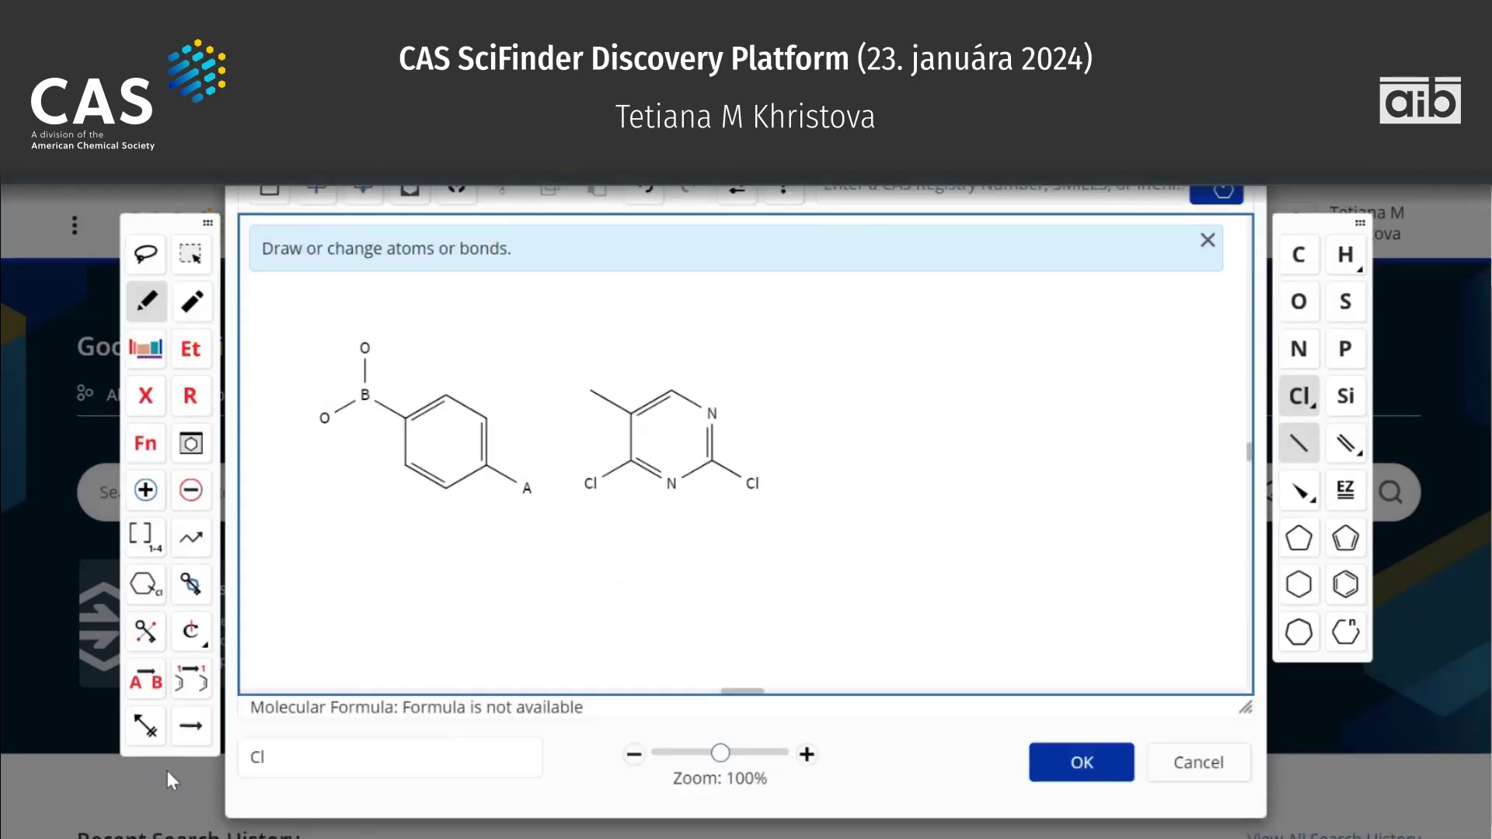
left_click(191, 725)
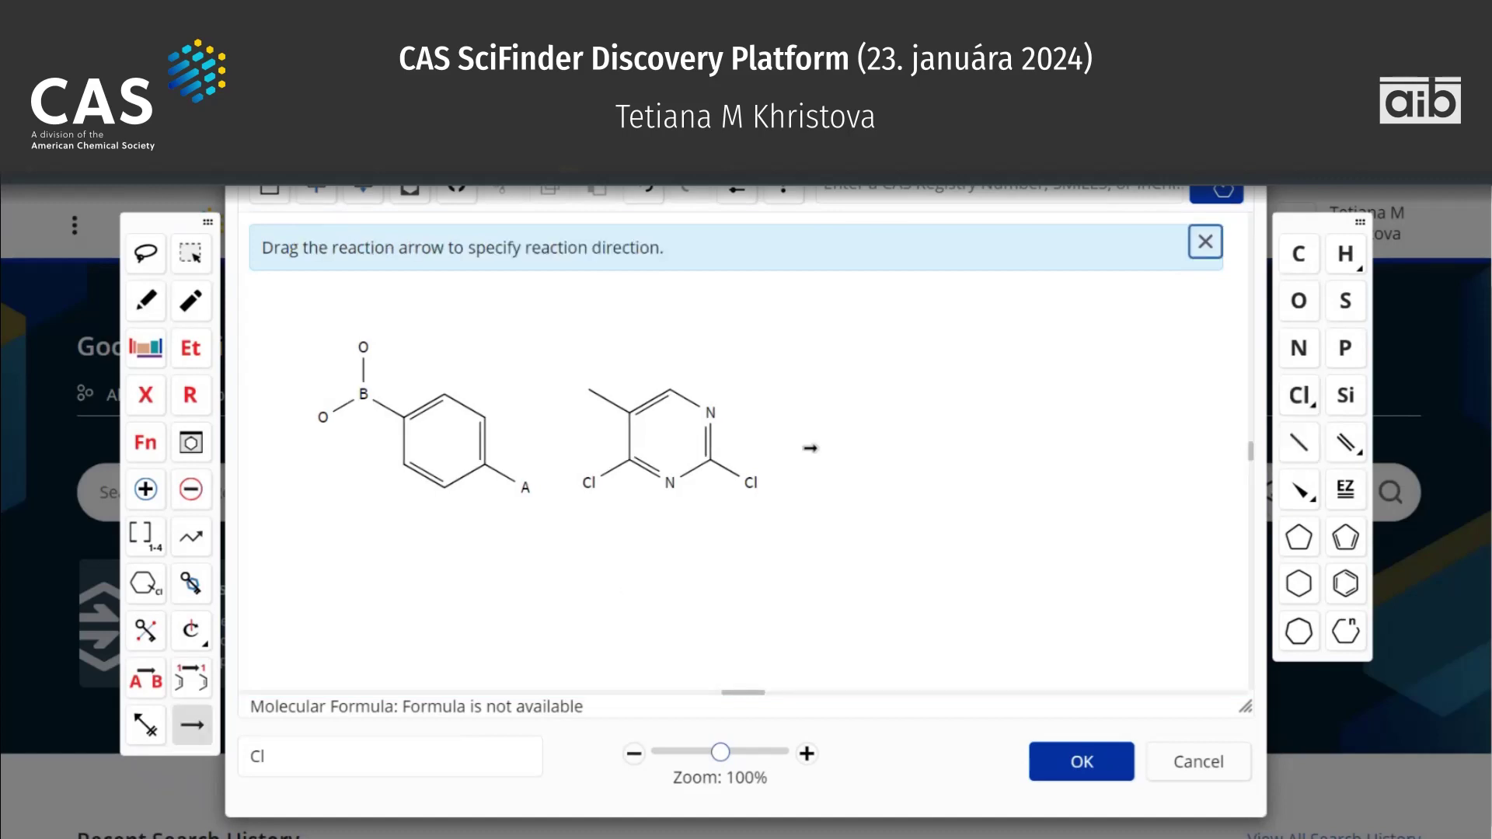
left_click_drag(811, 448, 883, 444)
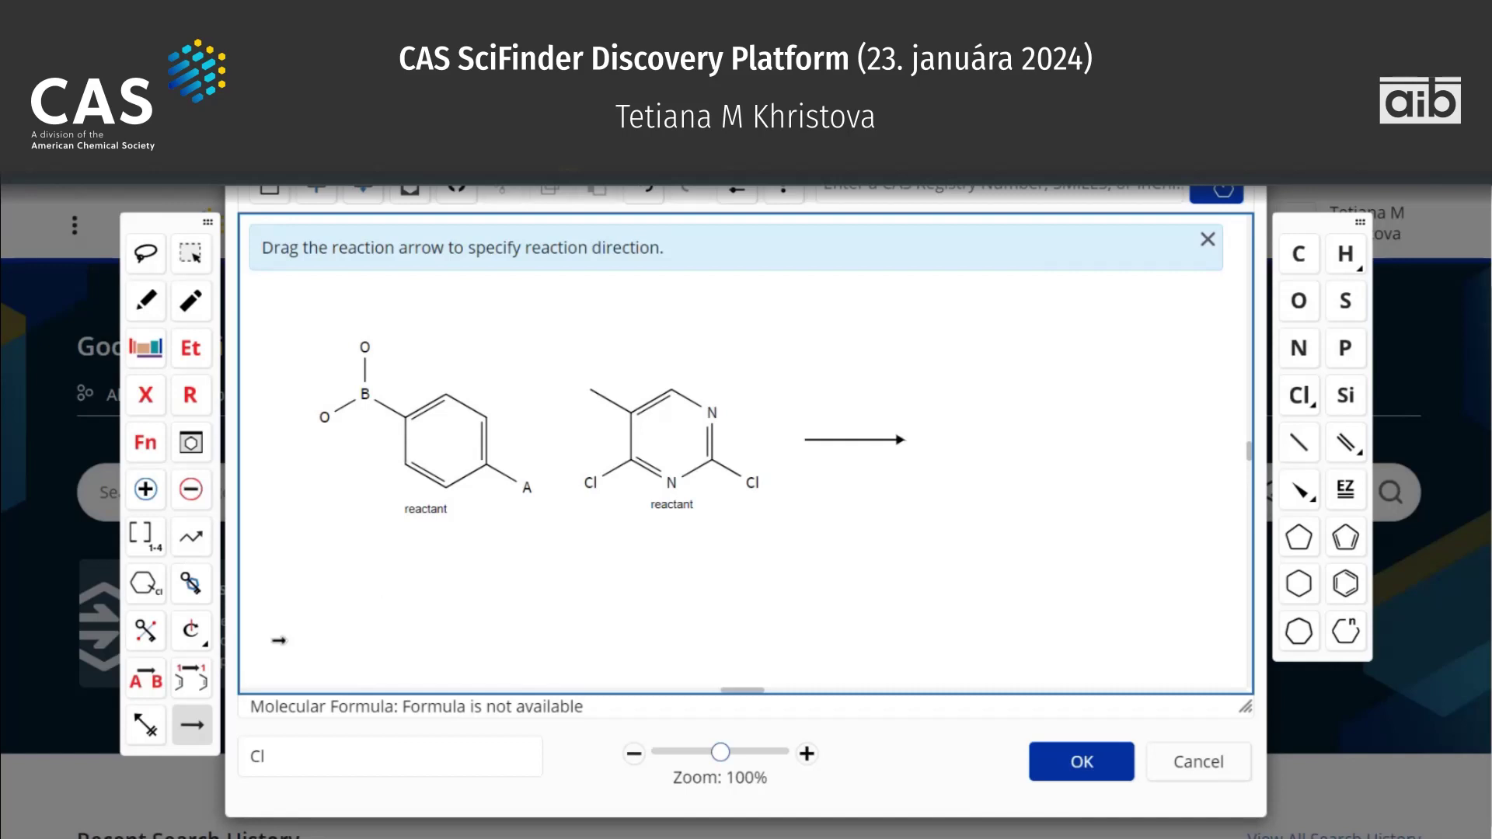
Inspect the available reaction roles for the dichloropyrimidine and leave its role as it is.
left_click(146, 677)
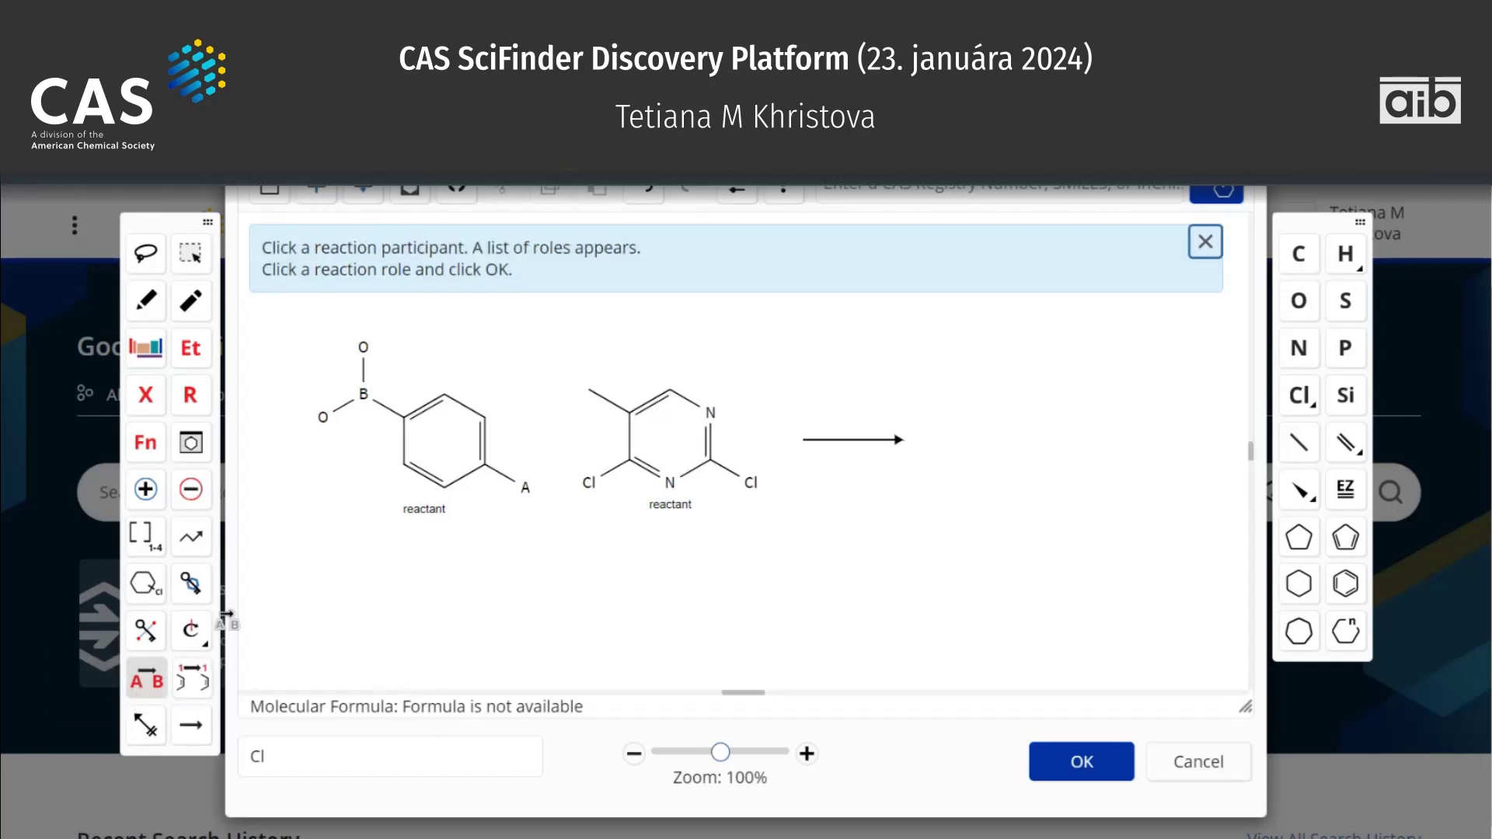
left_click(622, 473)
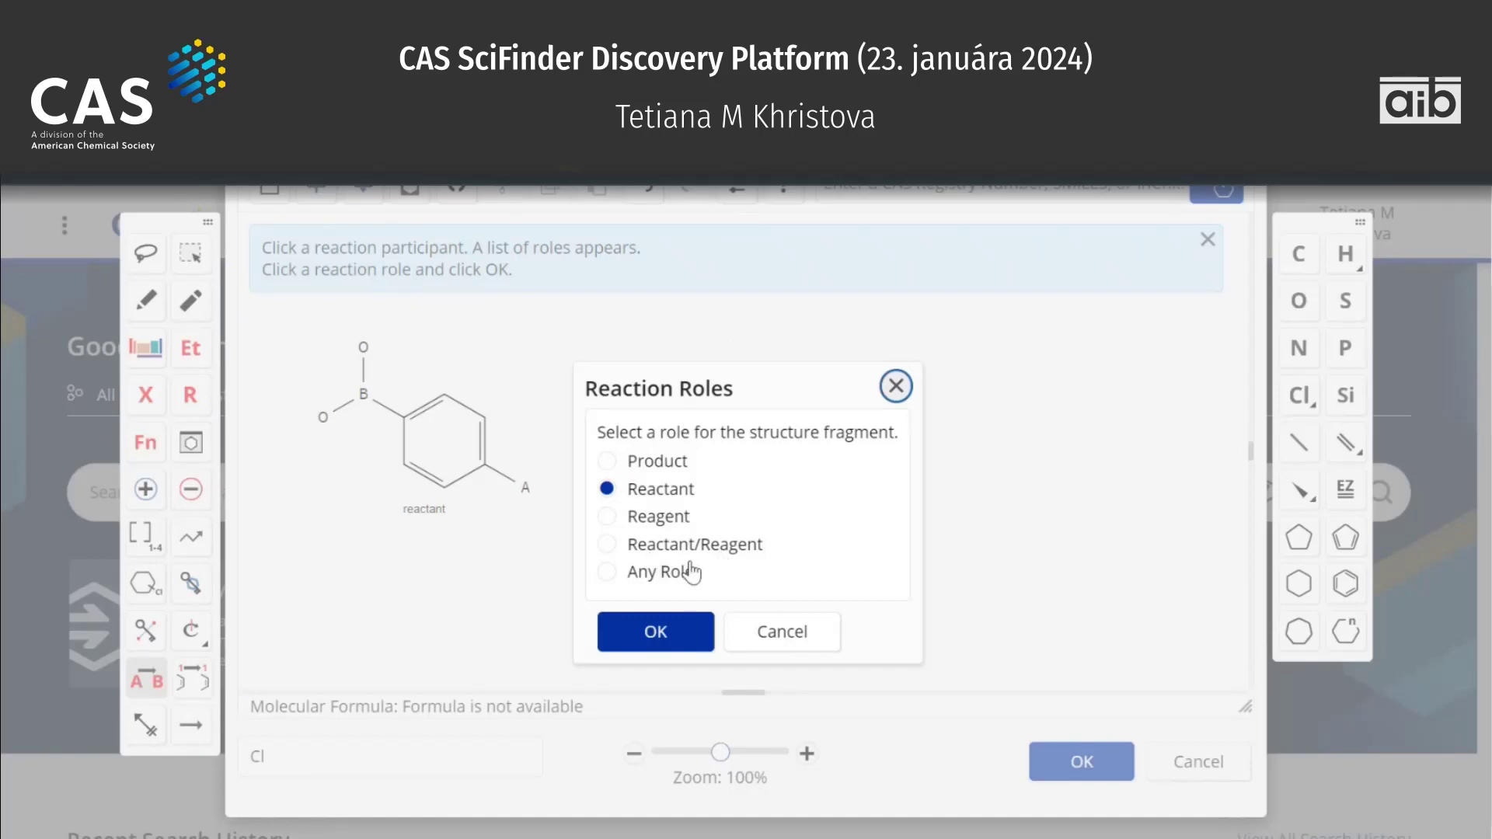
left_click(896, 386)
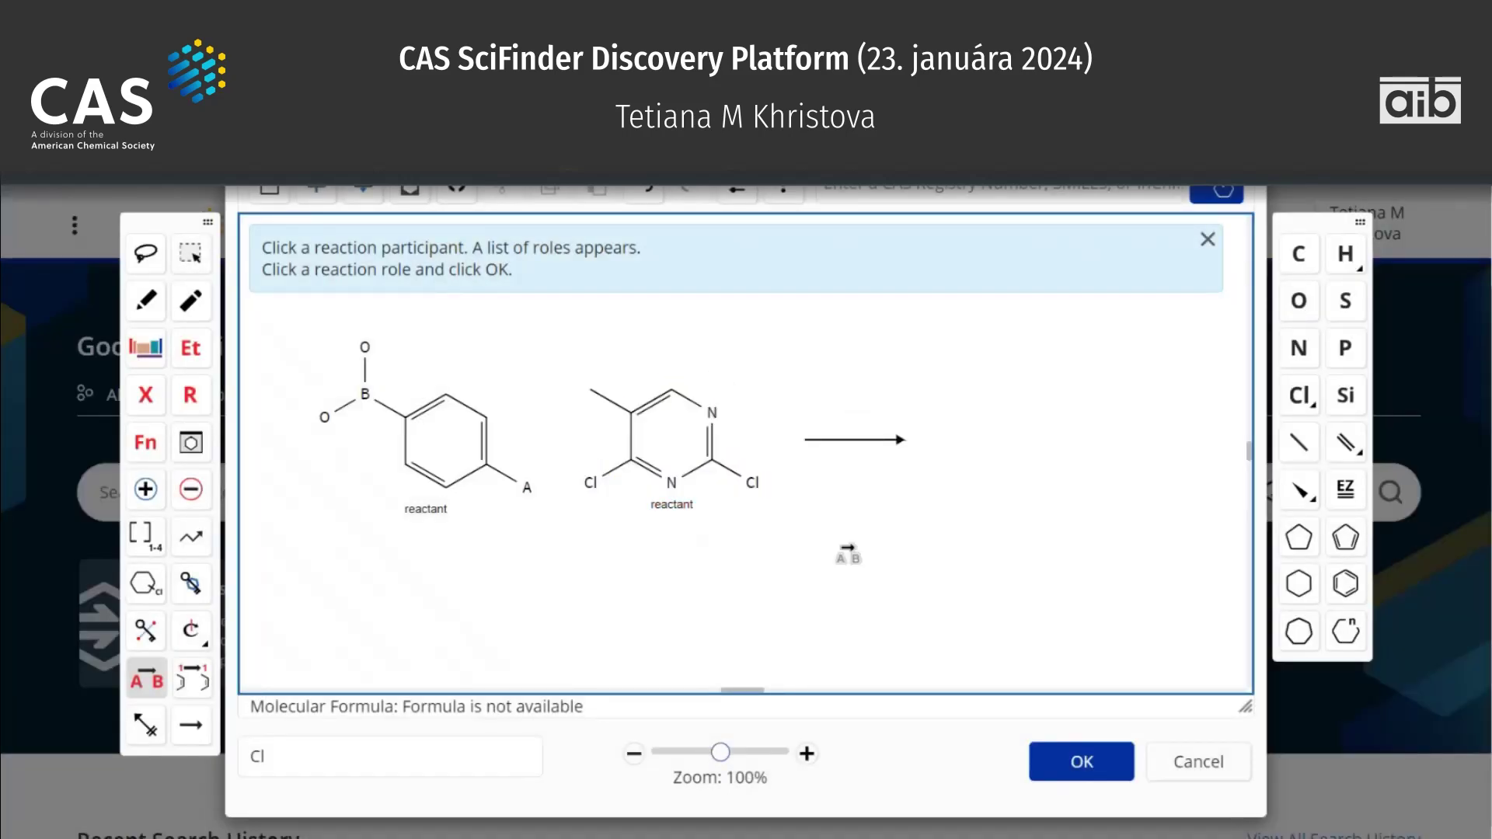
Place a benzene ring on the product side of the arrow and convert it to a pyrimidine with two nitrogen atoms.
left_click(1345, 594)
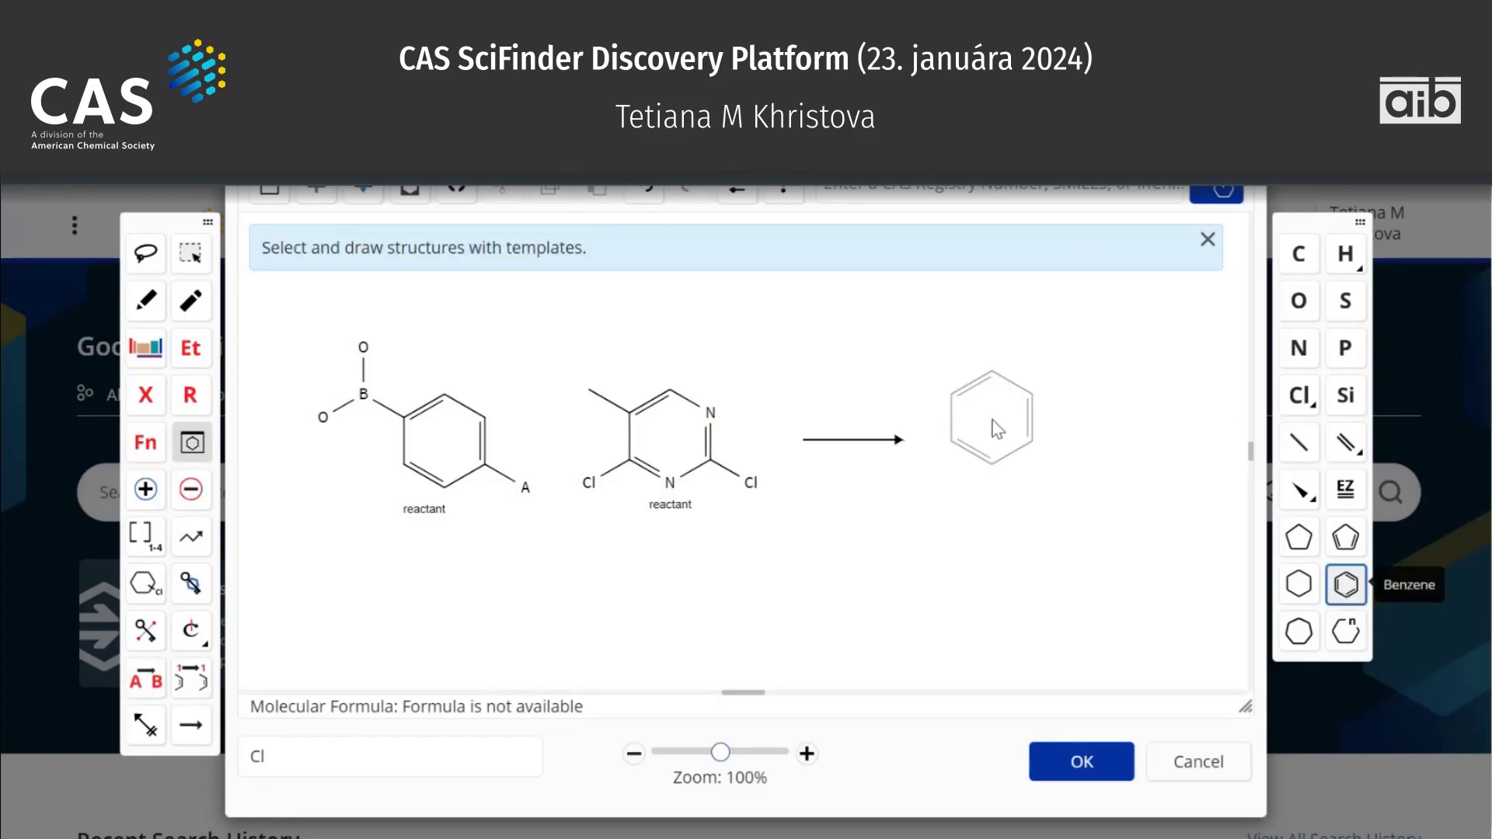
left_click(997, 430)
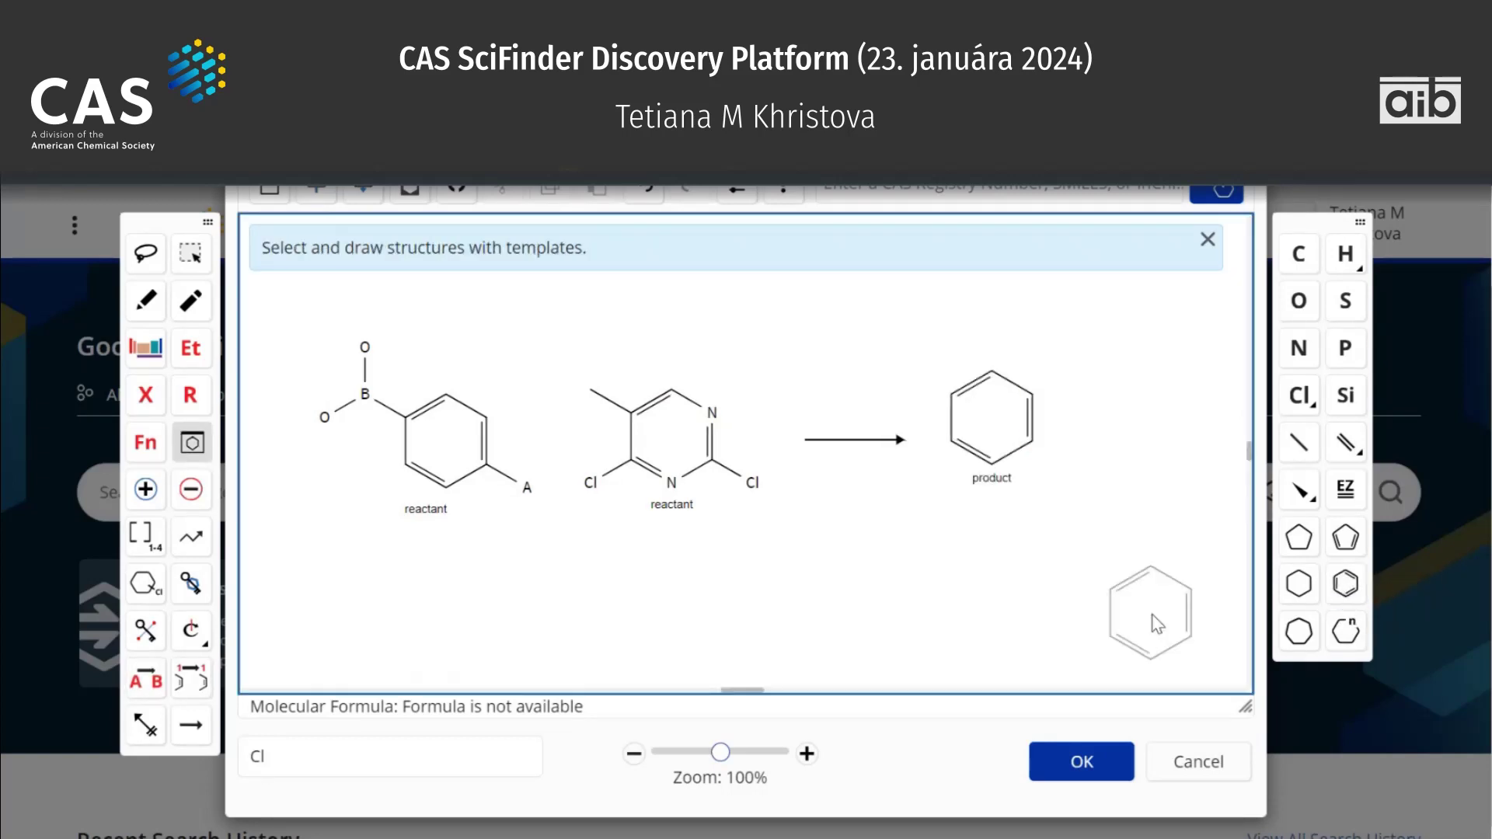
left_click(1300, 351)
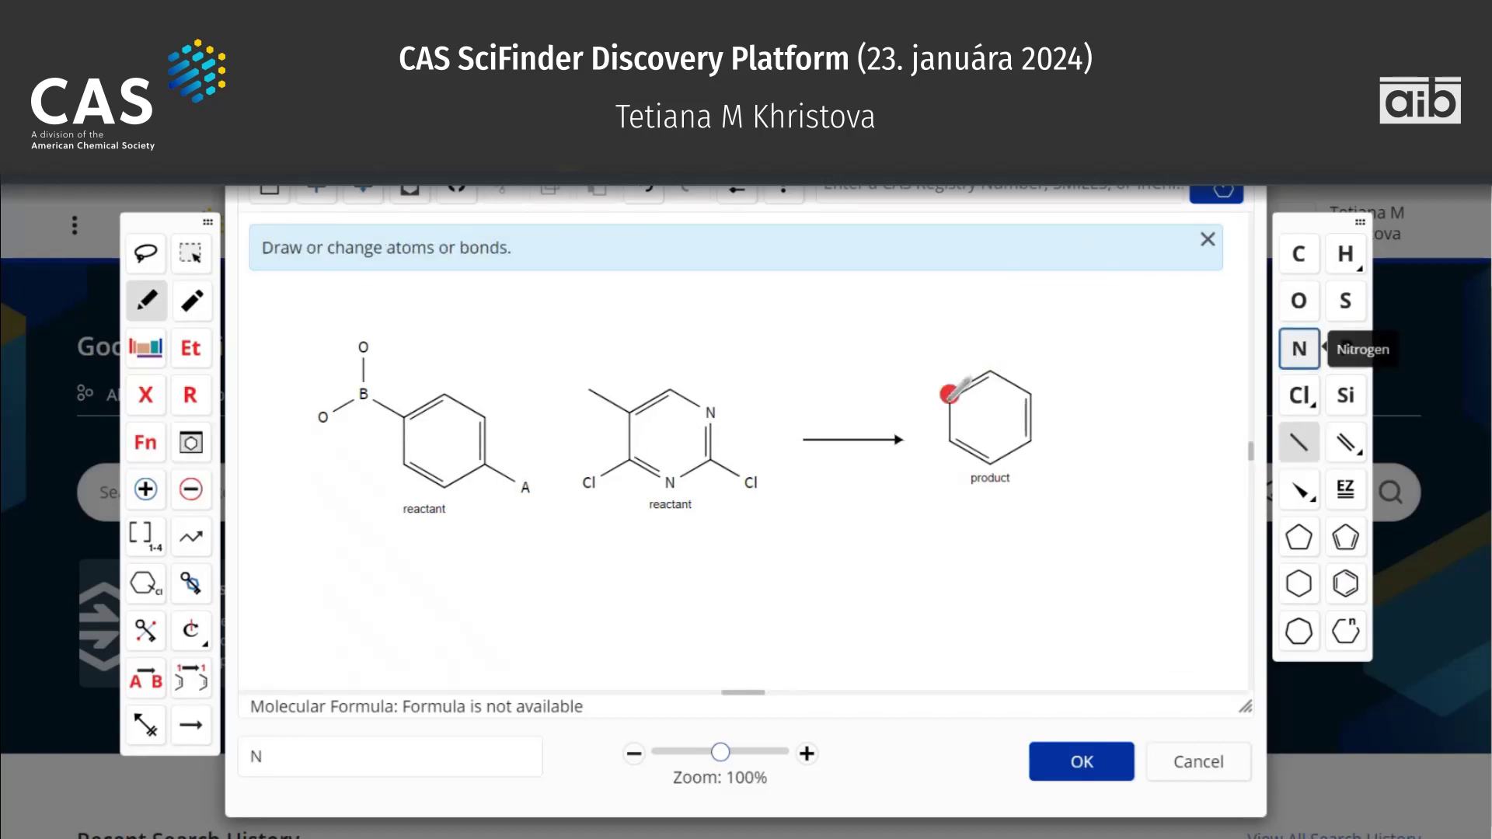
left_click(949, 393)
left_click(1031, 394)
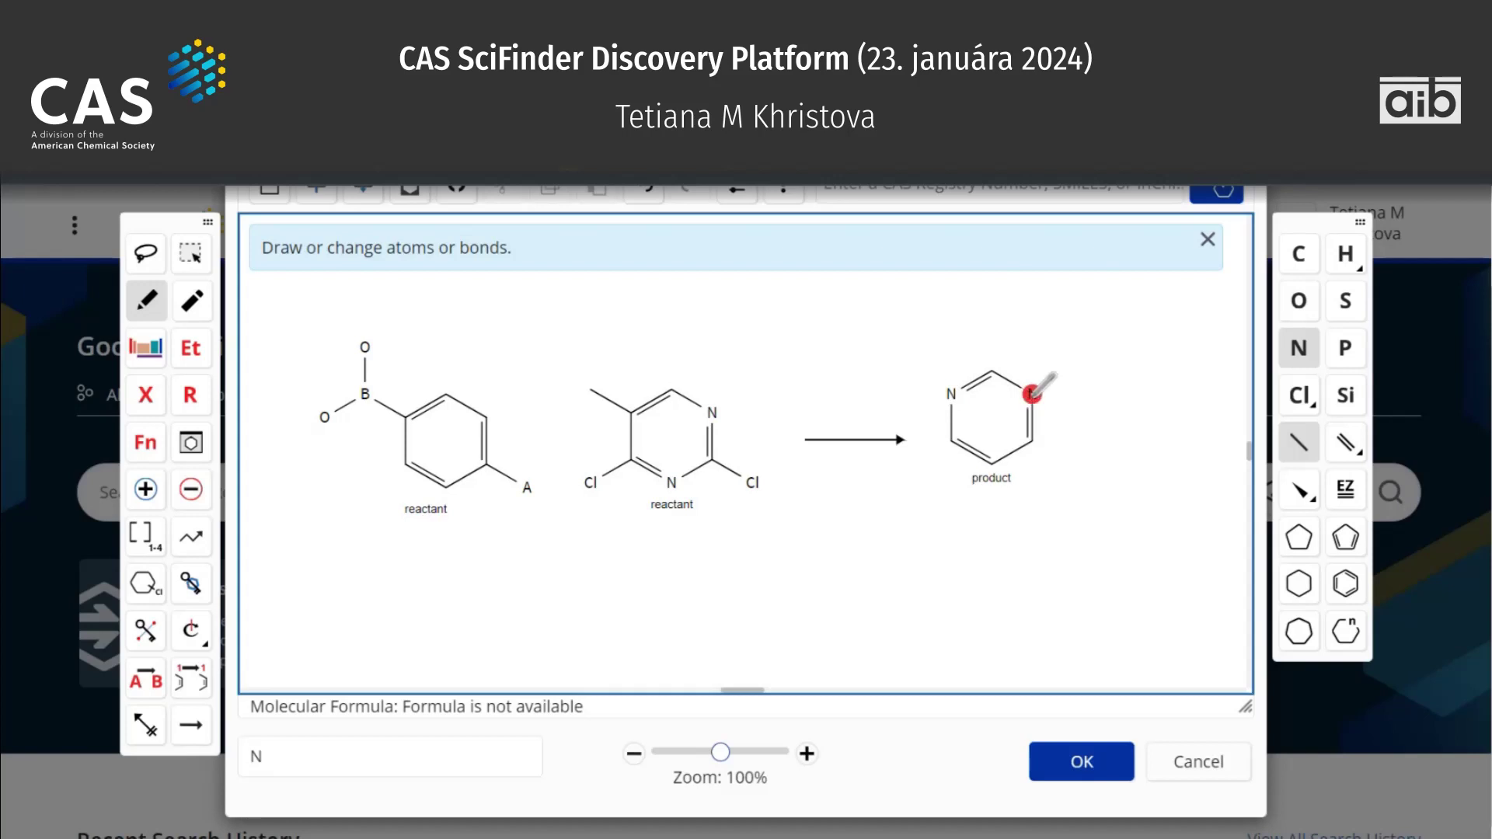
Add chlorine between the product pyrimidine's nitrogens, then methyl groups on the opposite ring carbon and the carbon beside it, next to a nitrogen.
left_click(1299, 395)
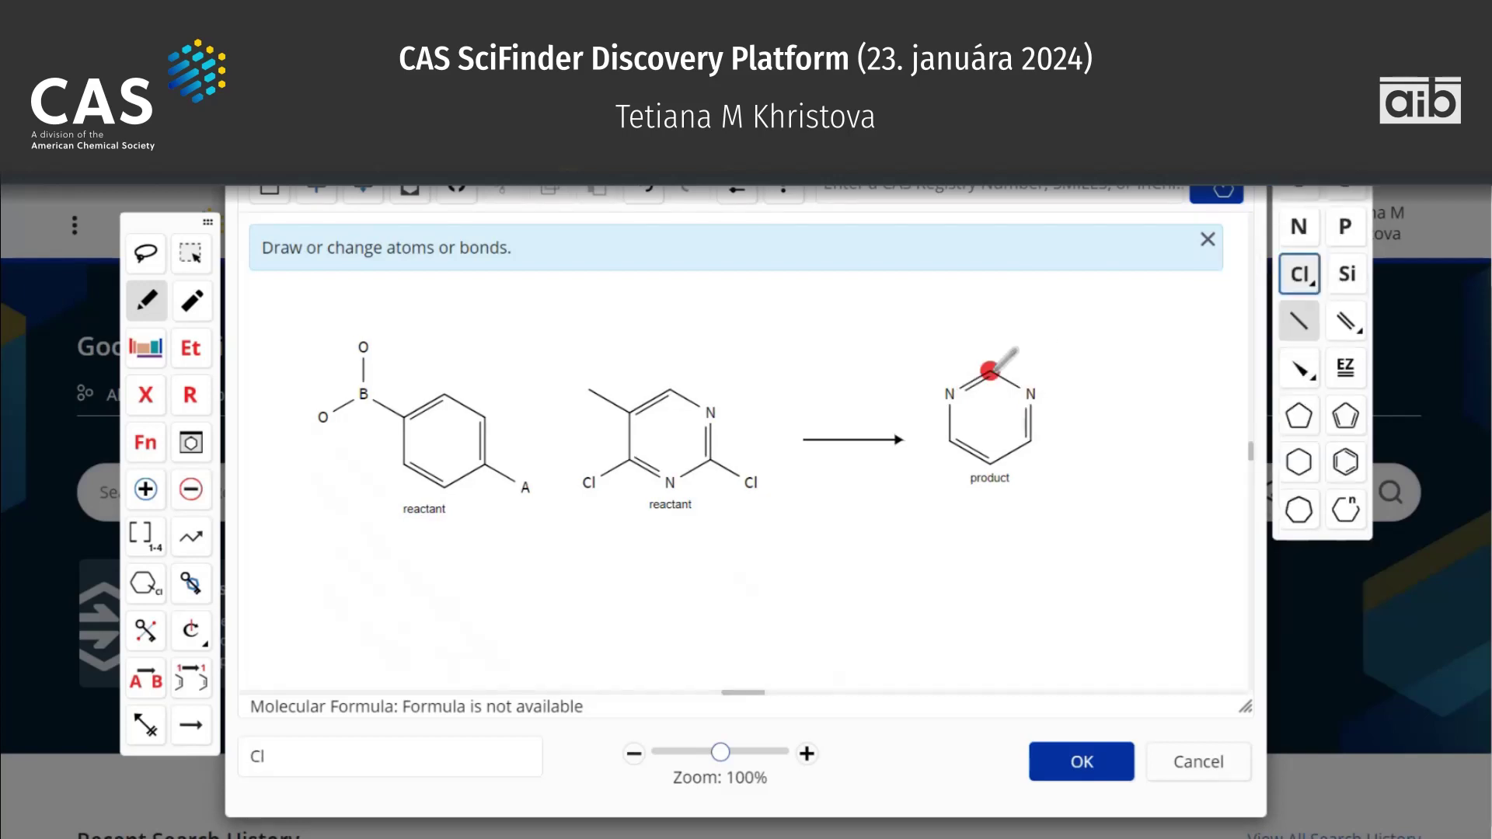
left_click_drag(991, 369, 990, 320)
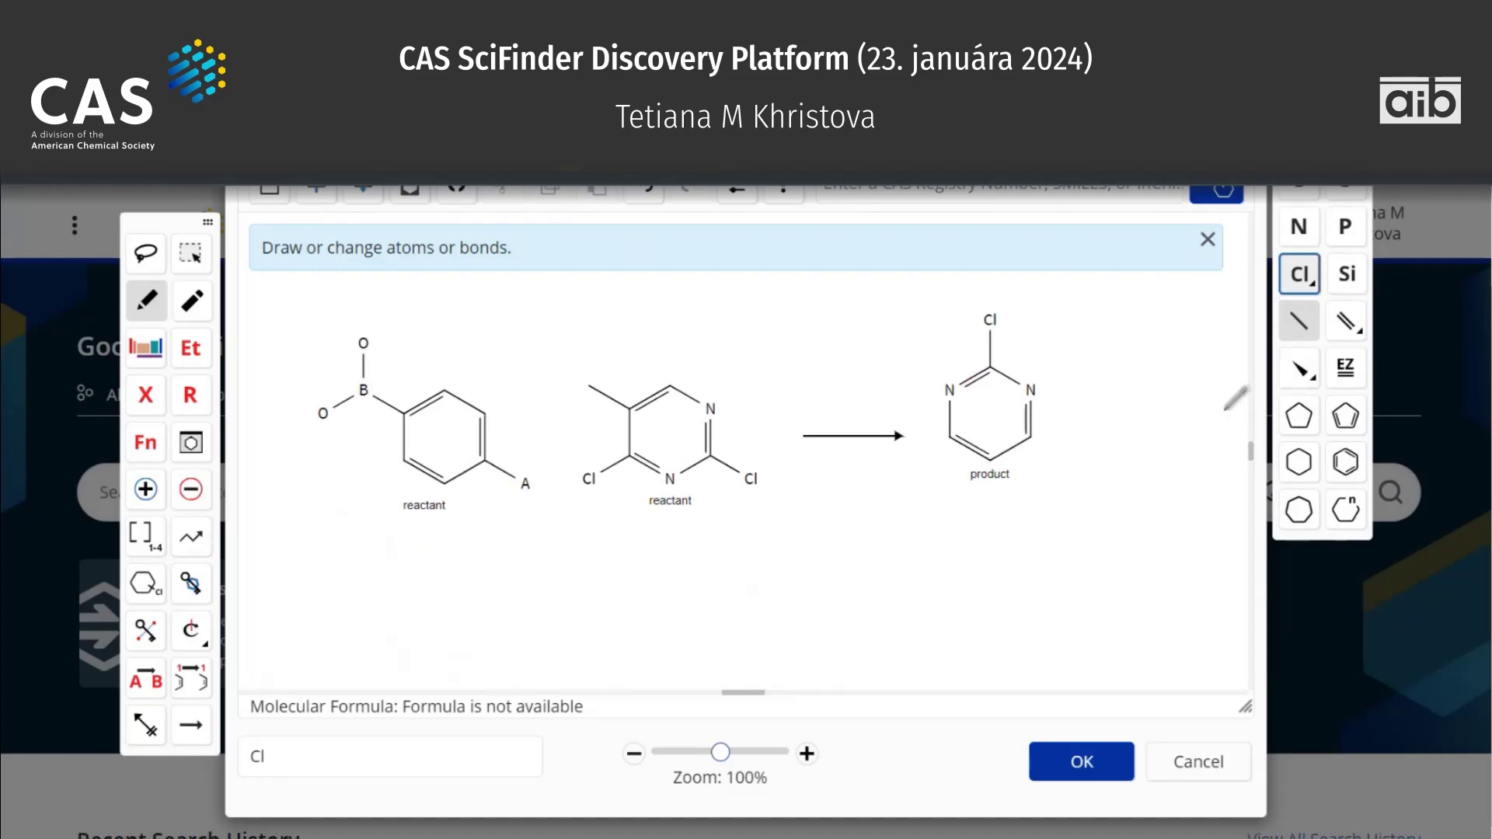
scroll(1433, 338, "up", 2)
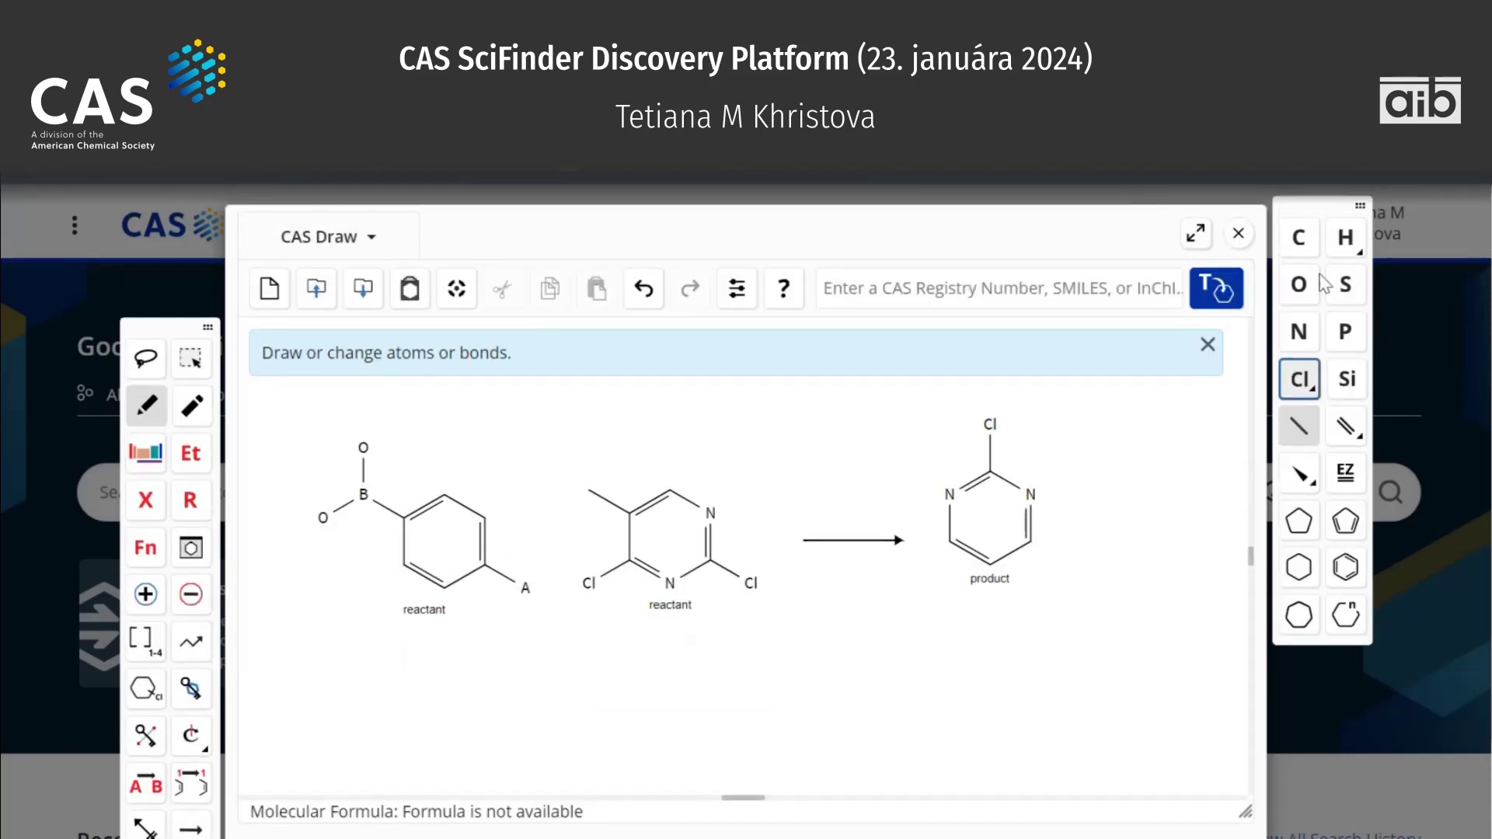
left_click(1298, 237)
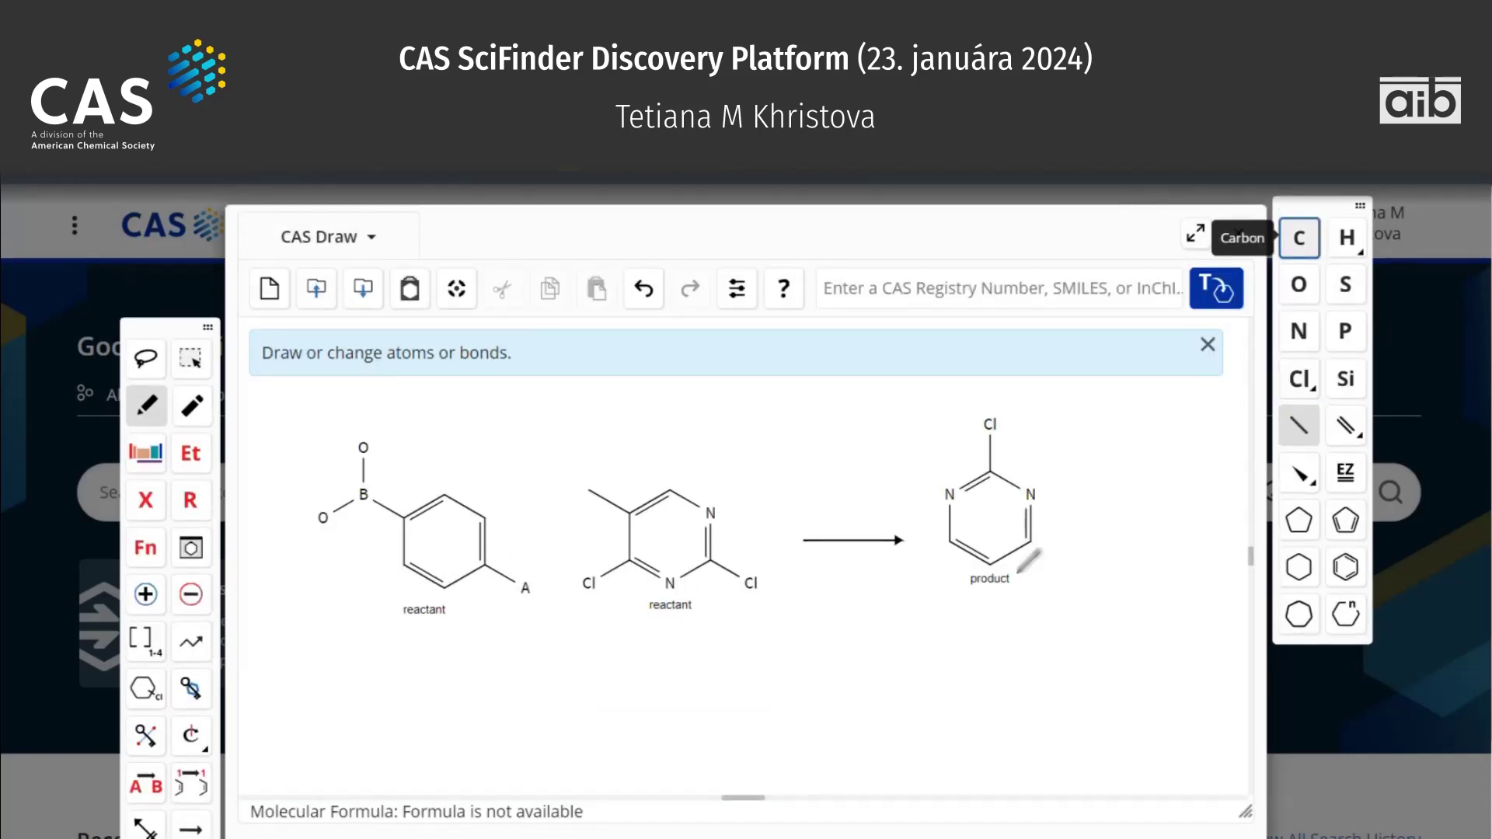
left_click_drag(989, 565, 987, 617)
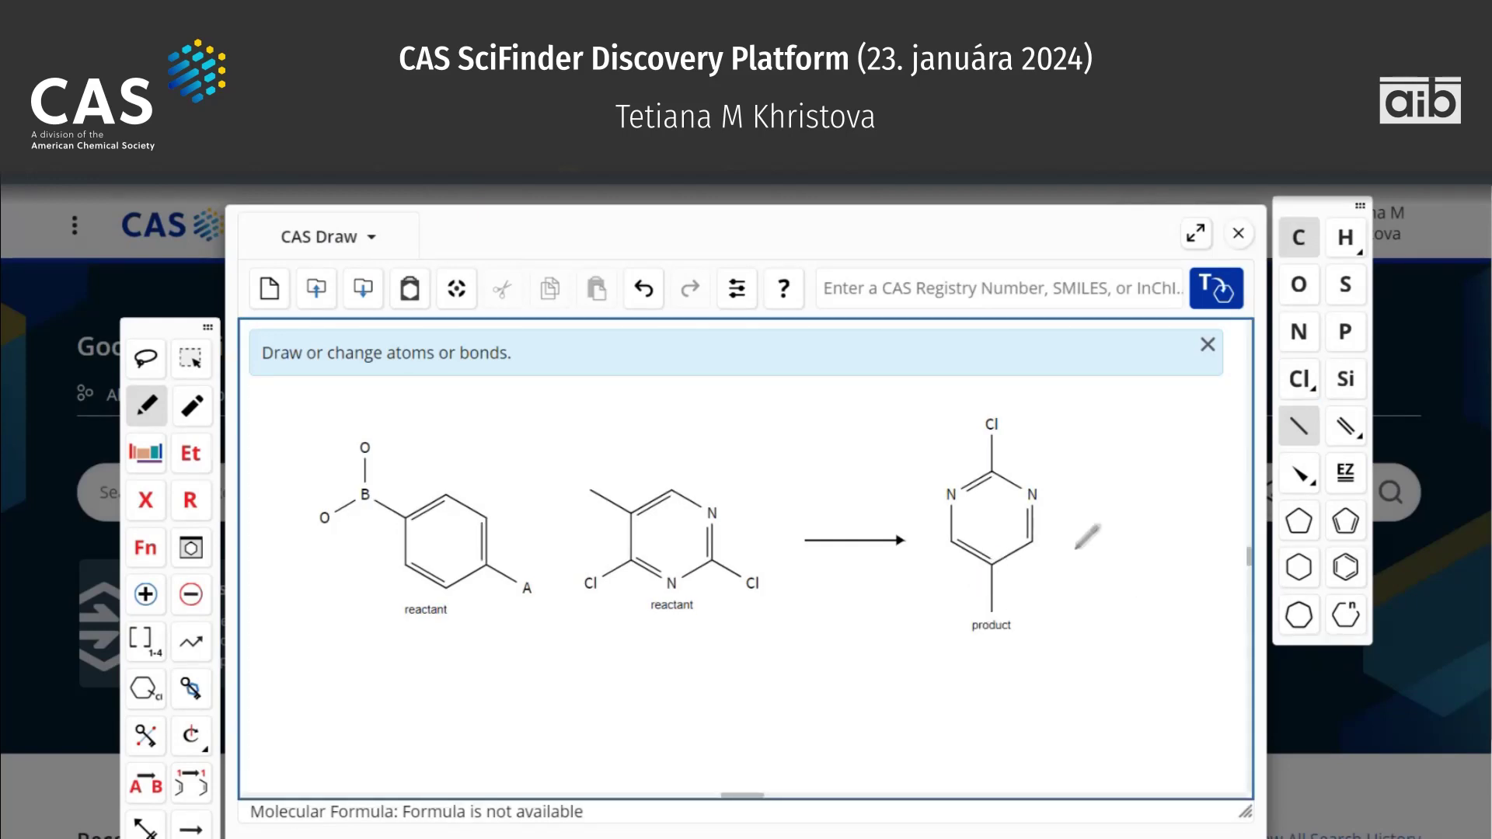
left_click_drag(1032, 542, 1072, 565)
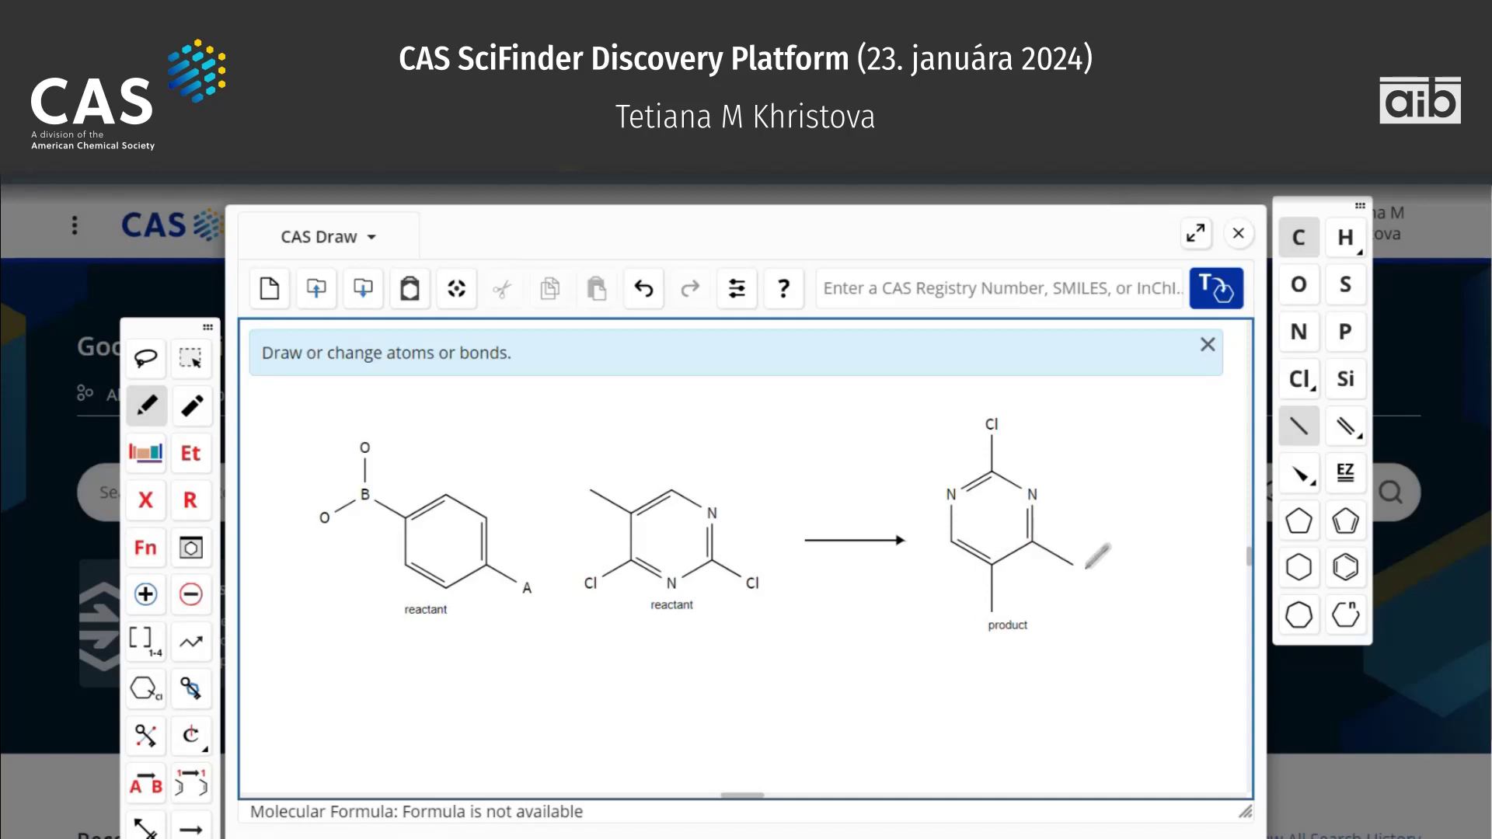
Attach a benzene ring at the product's substituent next to the ring nitrogen and add a single bond at the benzene's para position.
left_click(1345, 567)
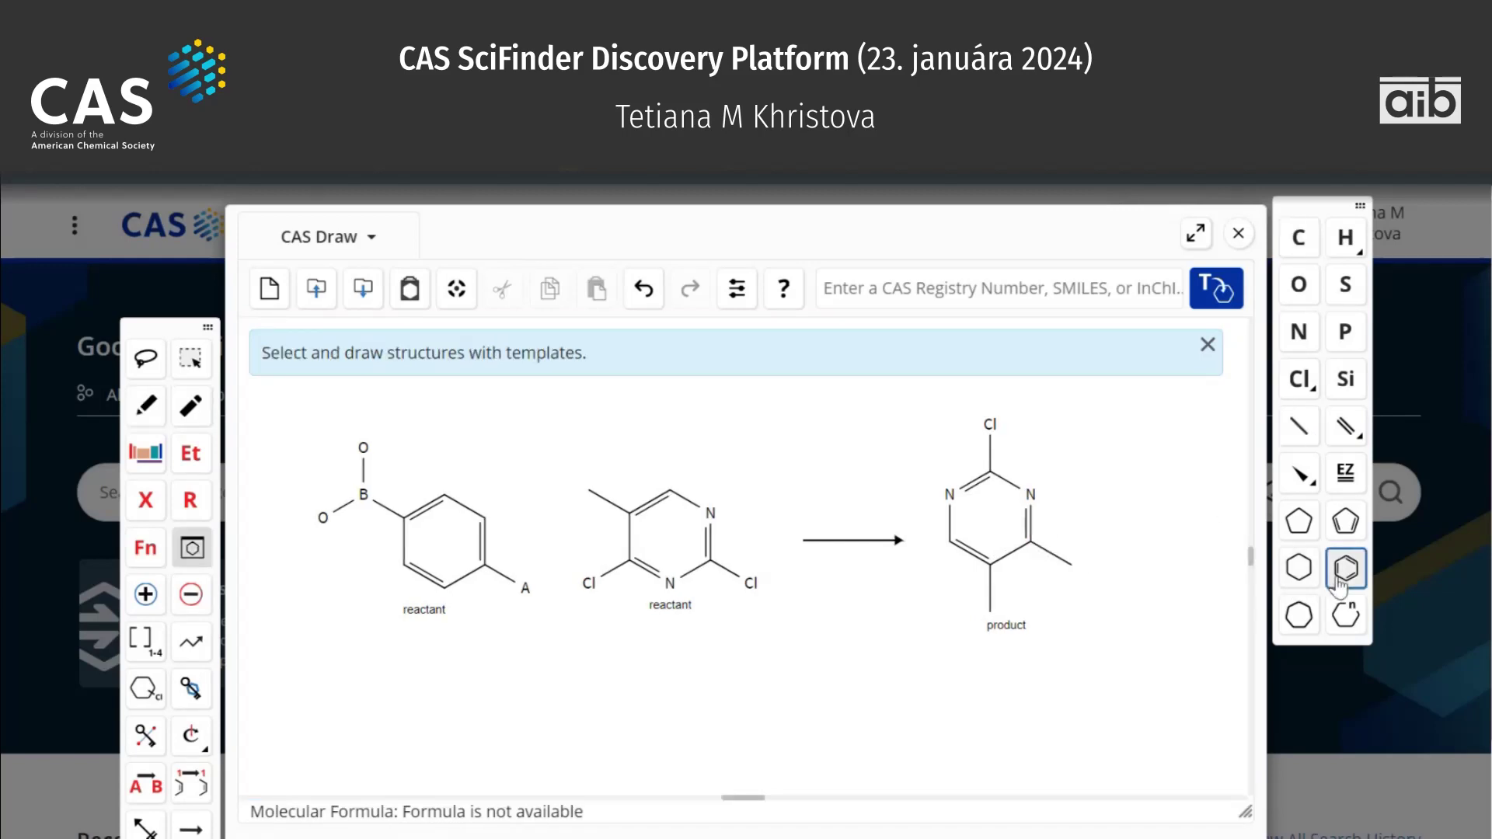
left_click(1073, 566)
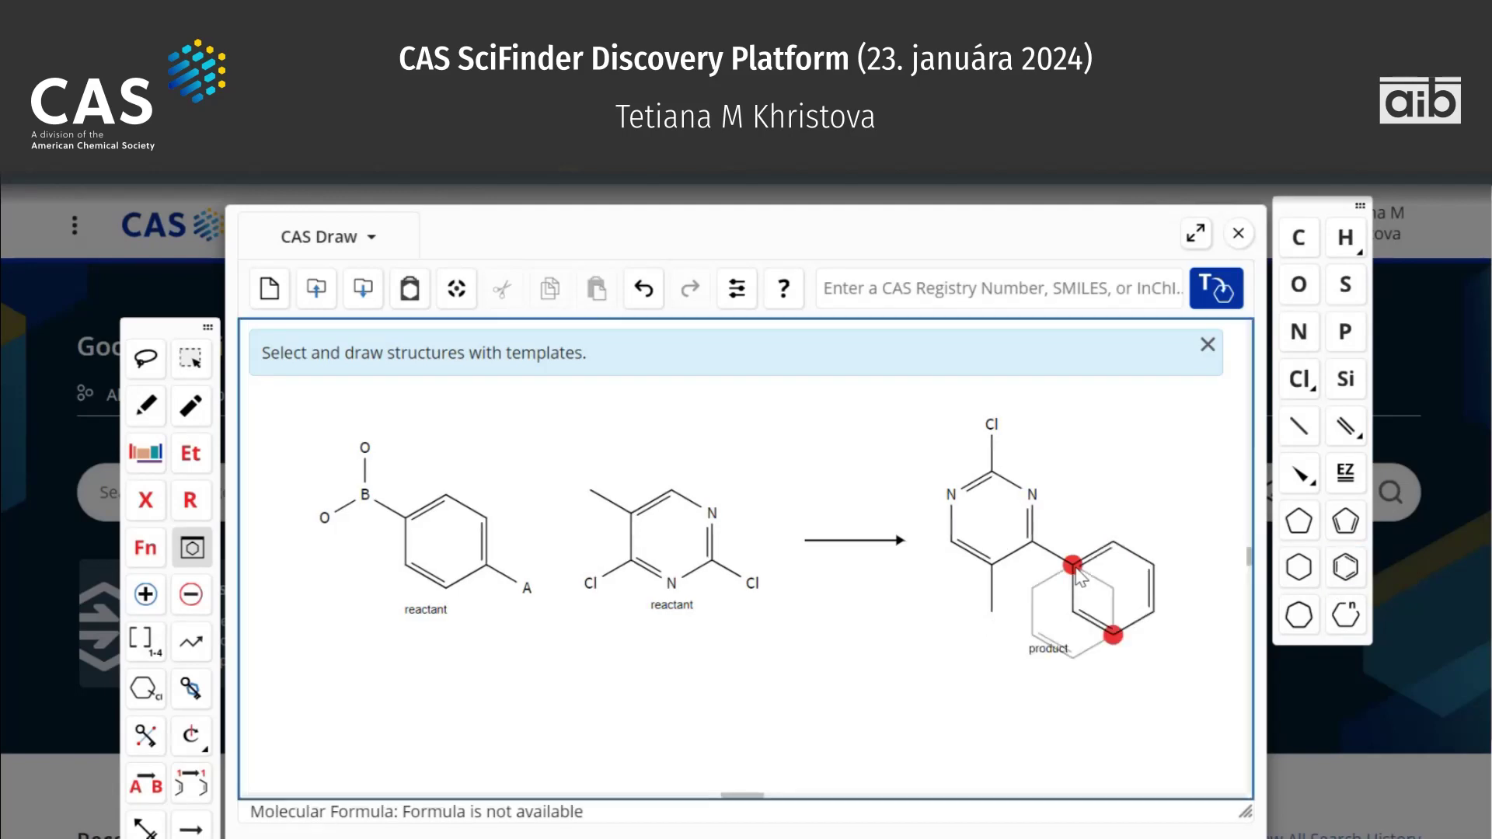
left_click(1298, 425)
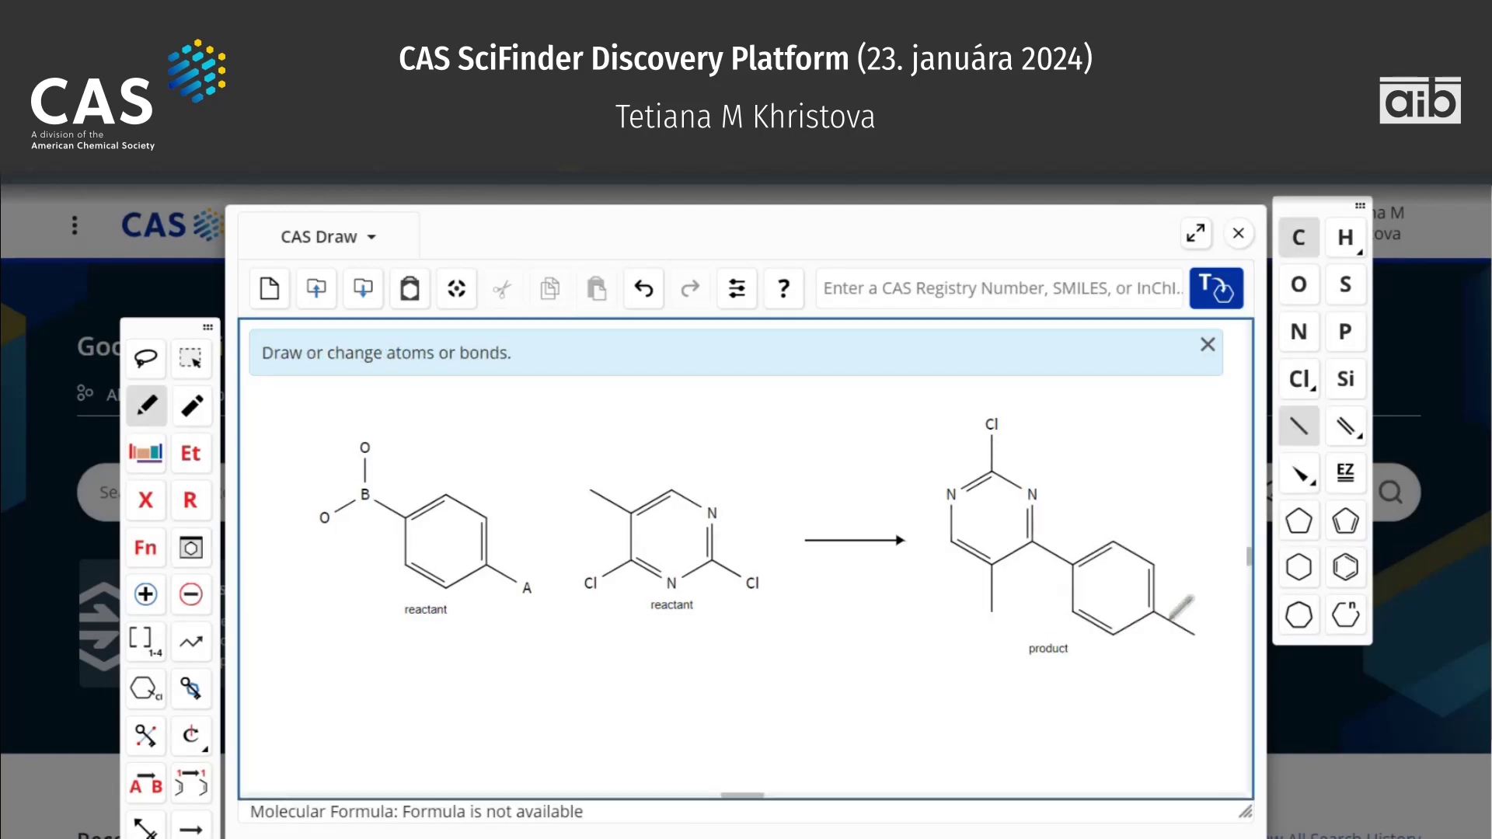
left_click_drag(1152, 610, 1199, 622)
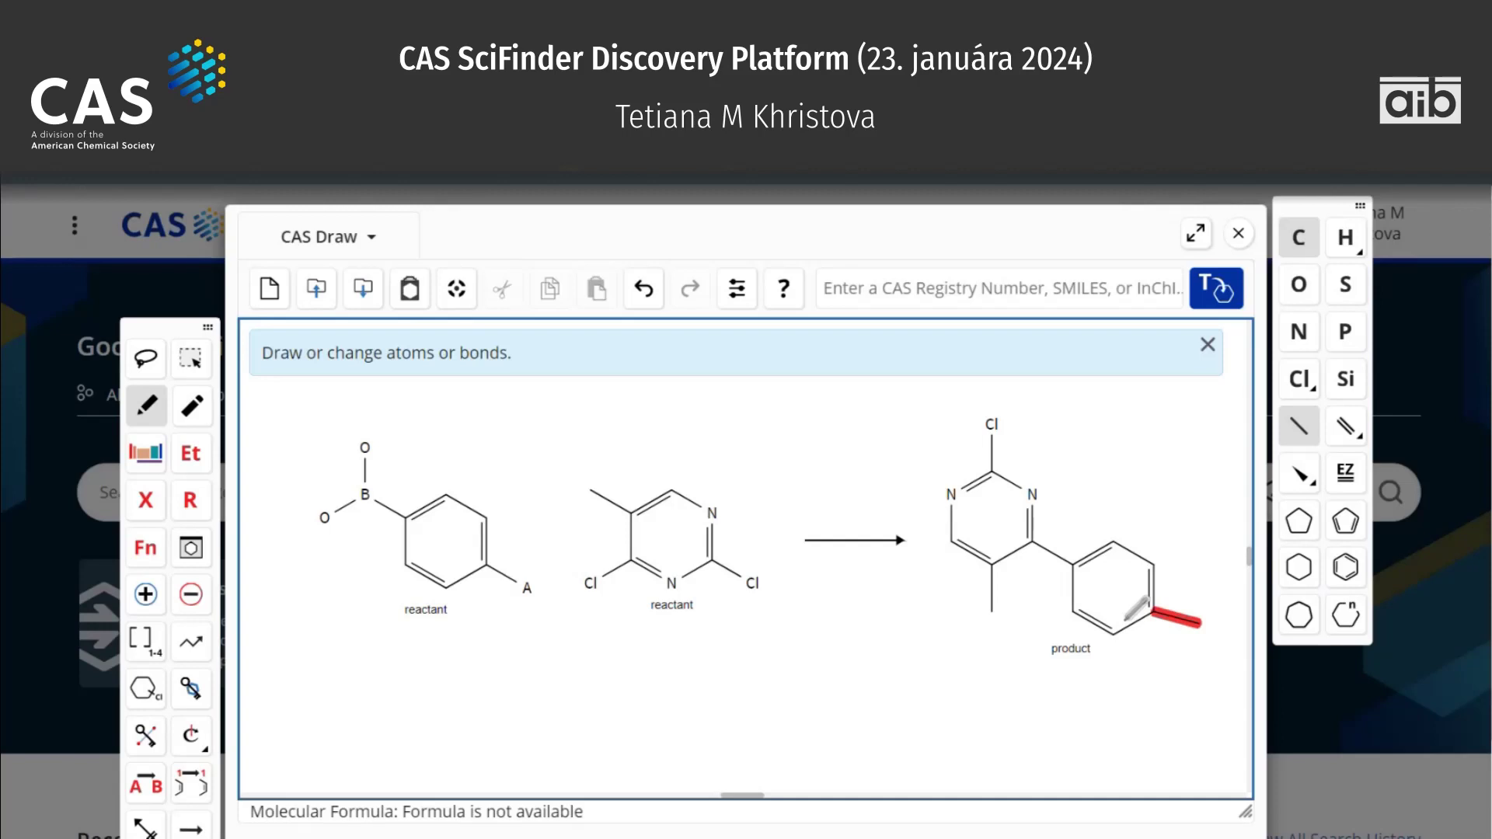
Change the end of the product's para substituent to the variable A (any atom except H).
left_click(146, 513)
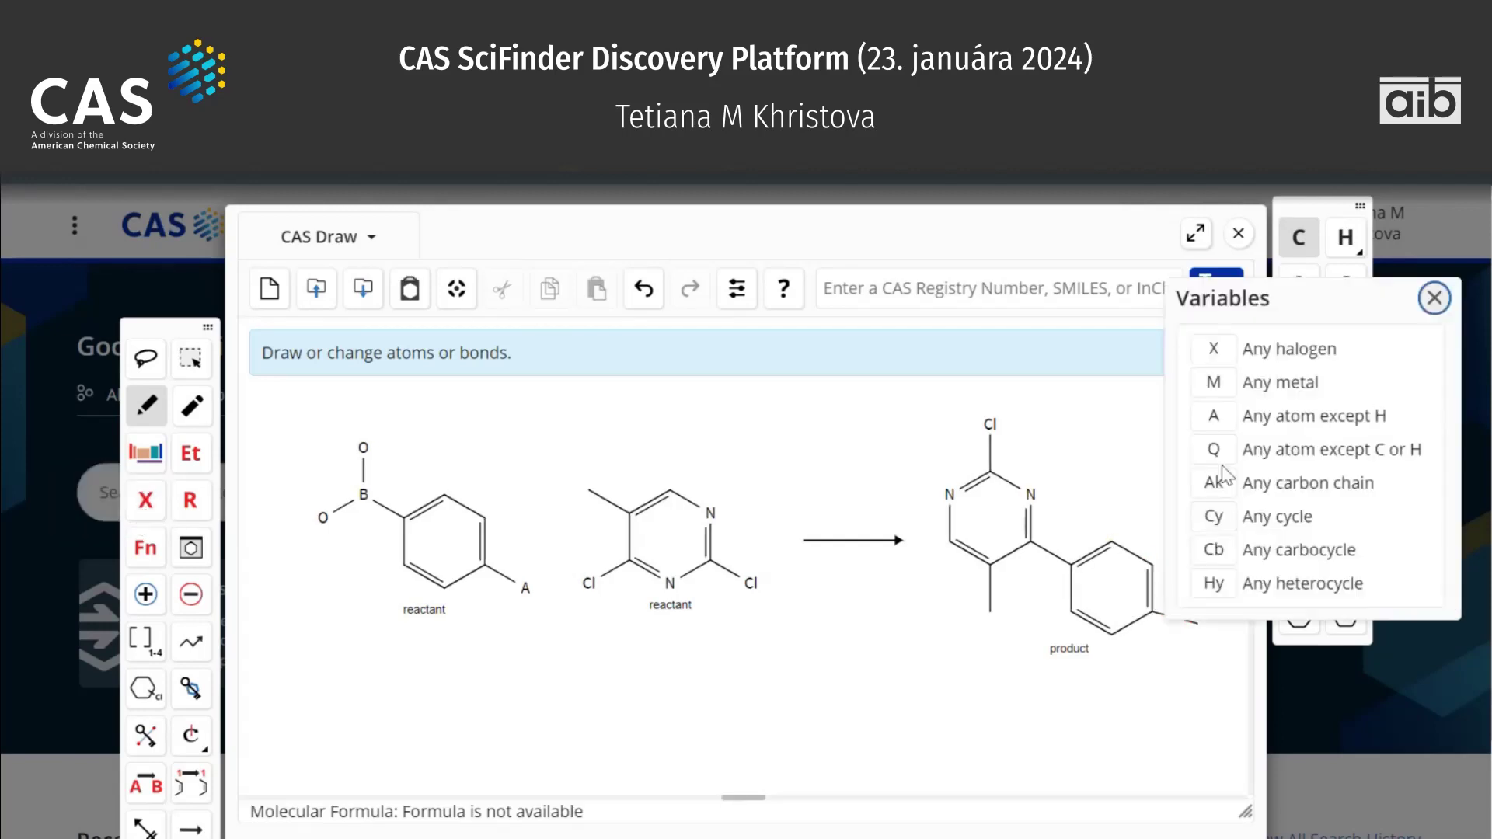
left_click(1213, 418)
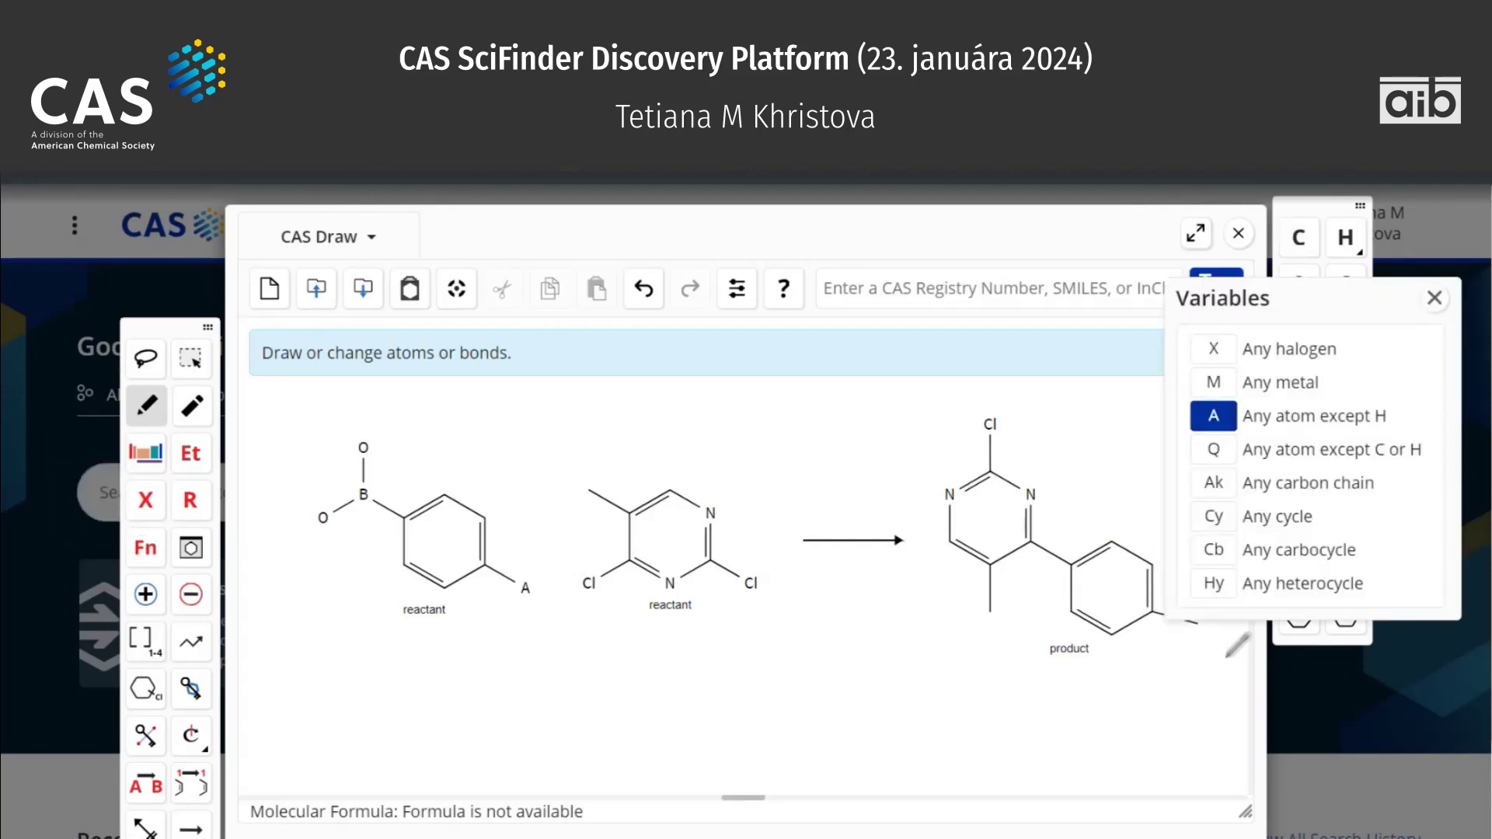
left_click(1197, 623)
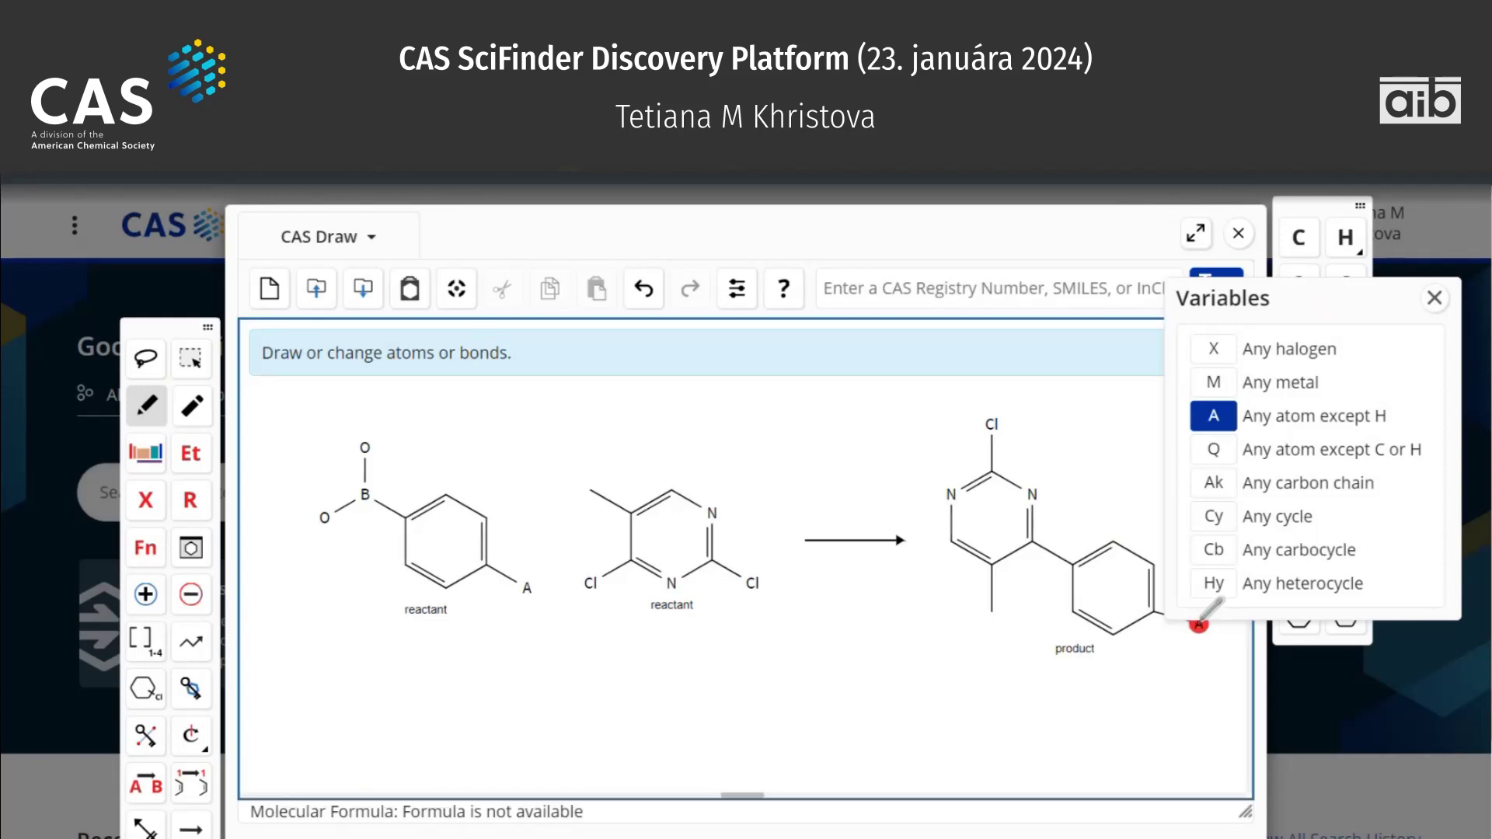
left_click(1435, 297)
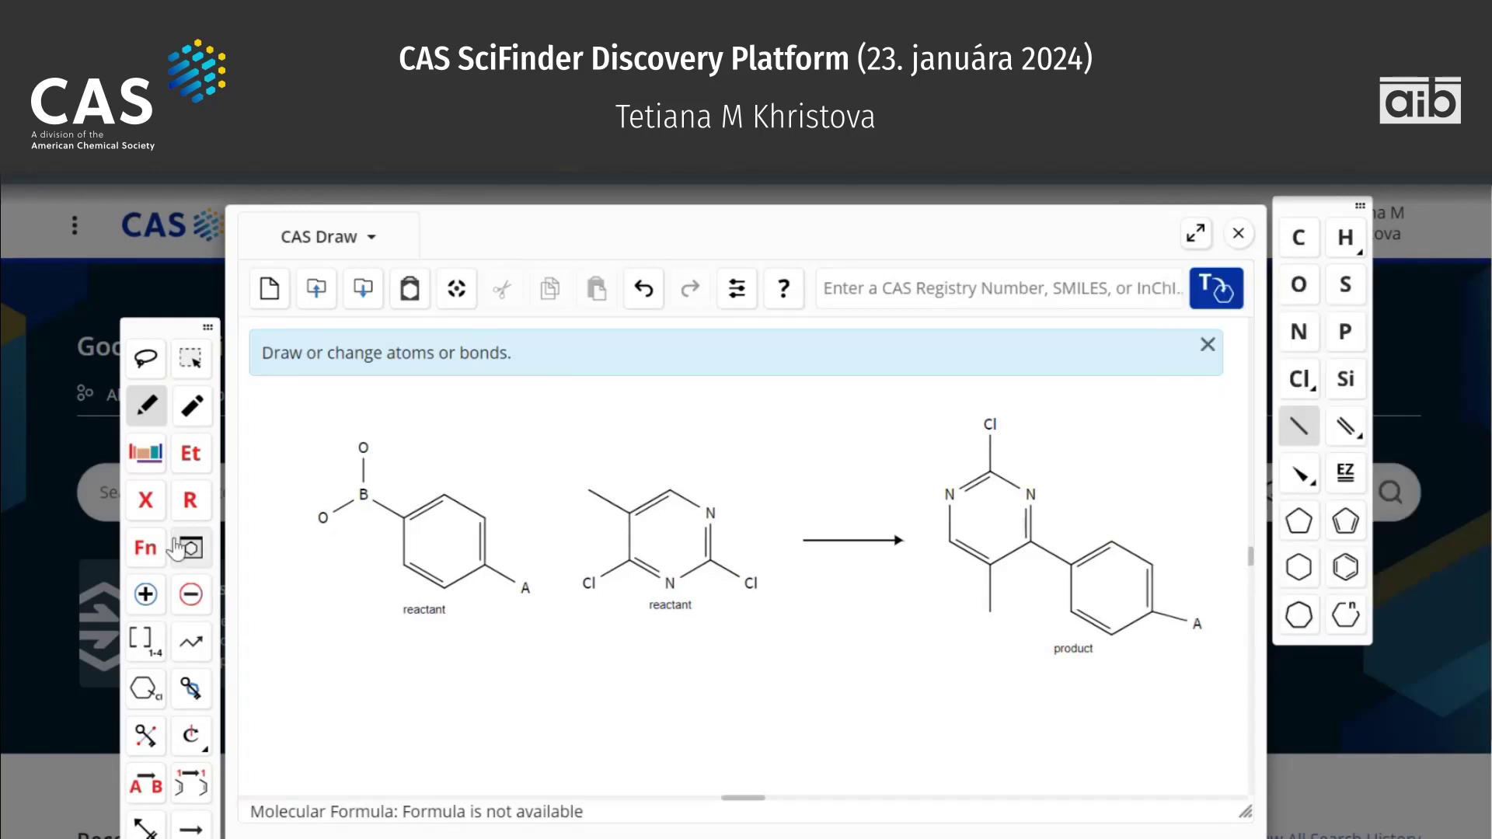
Look through the R-group definition options and the list of shortcut groups available for drawing.
left_click(190, 501)
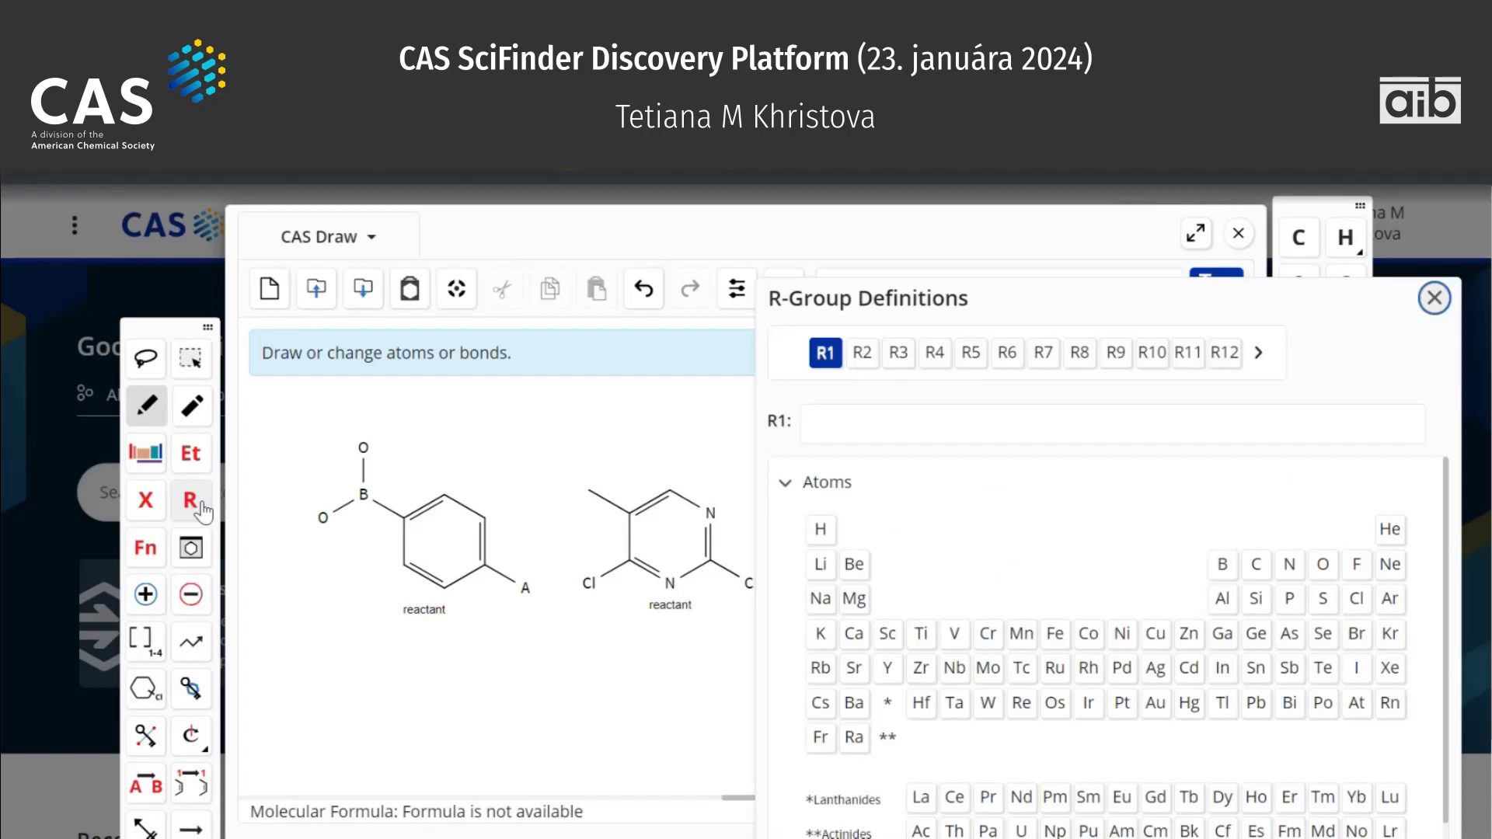
left_click(785, 488)
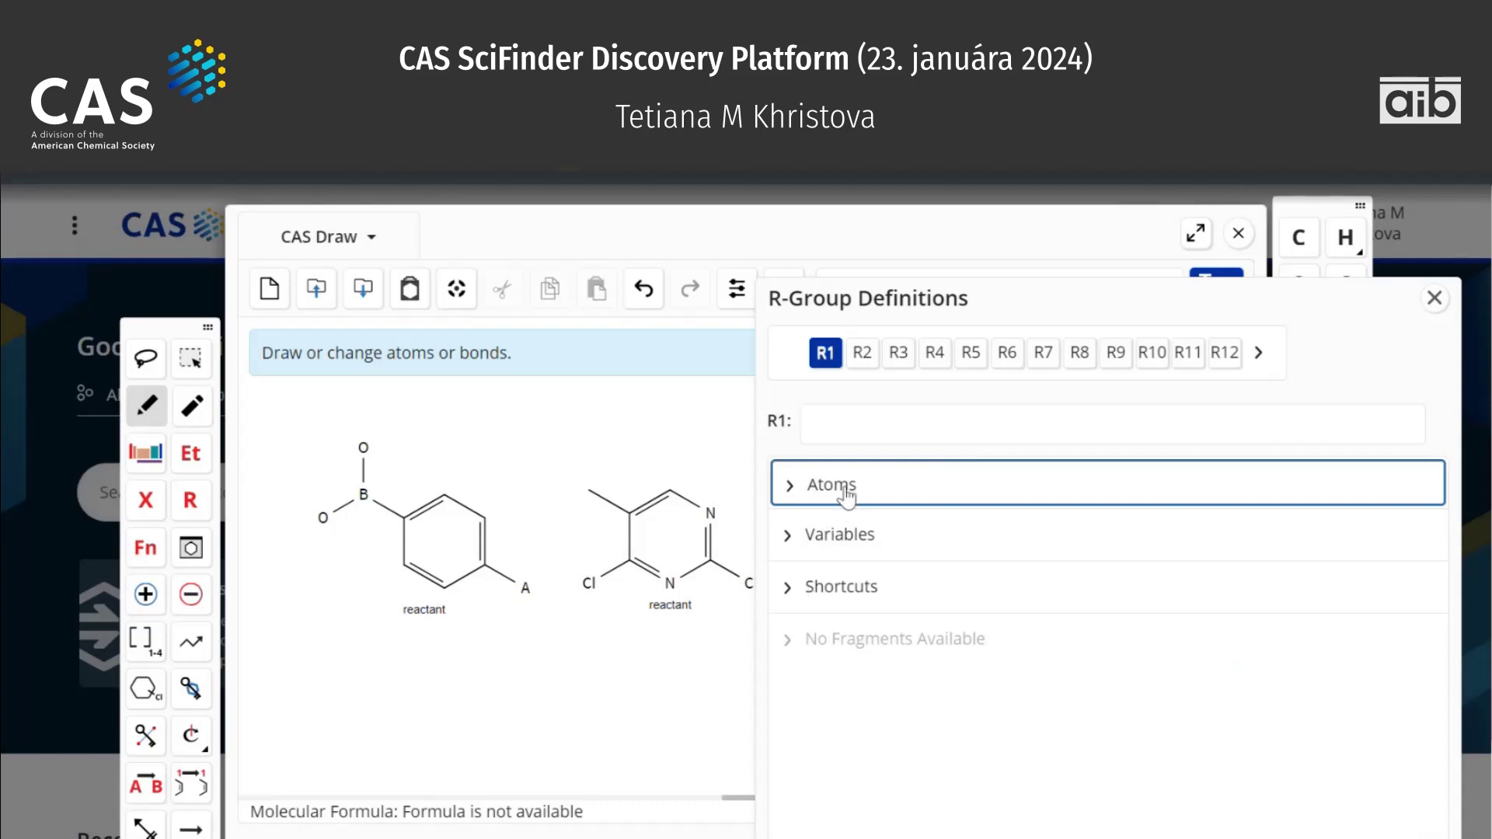
left_click(838, 592)
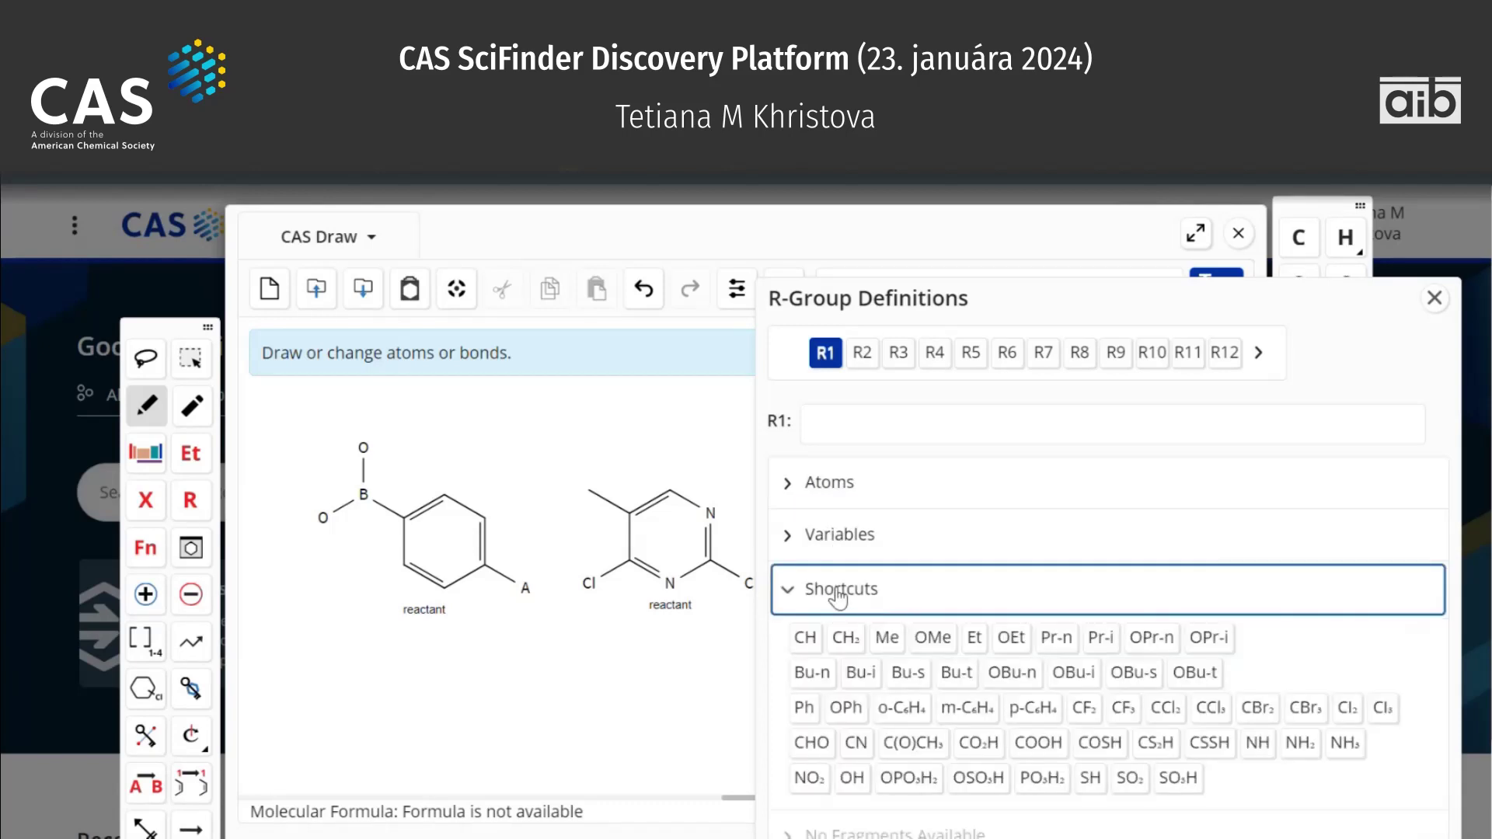
left_click(190, 458)
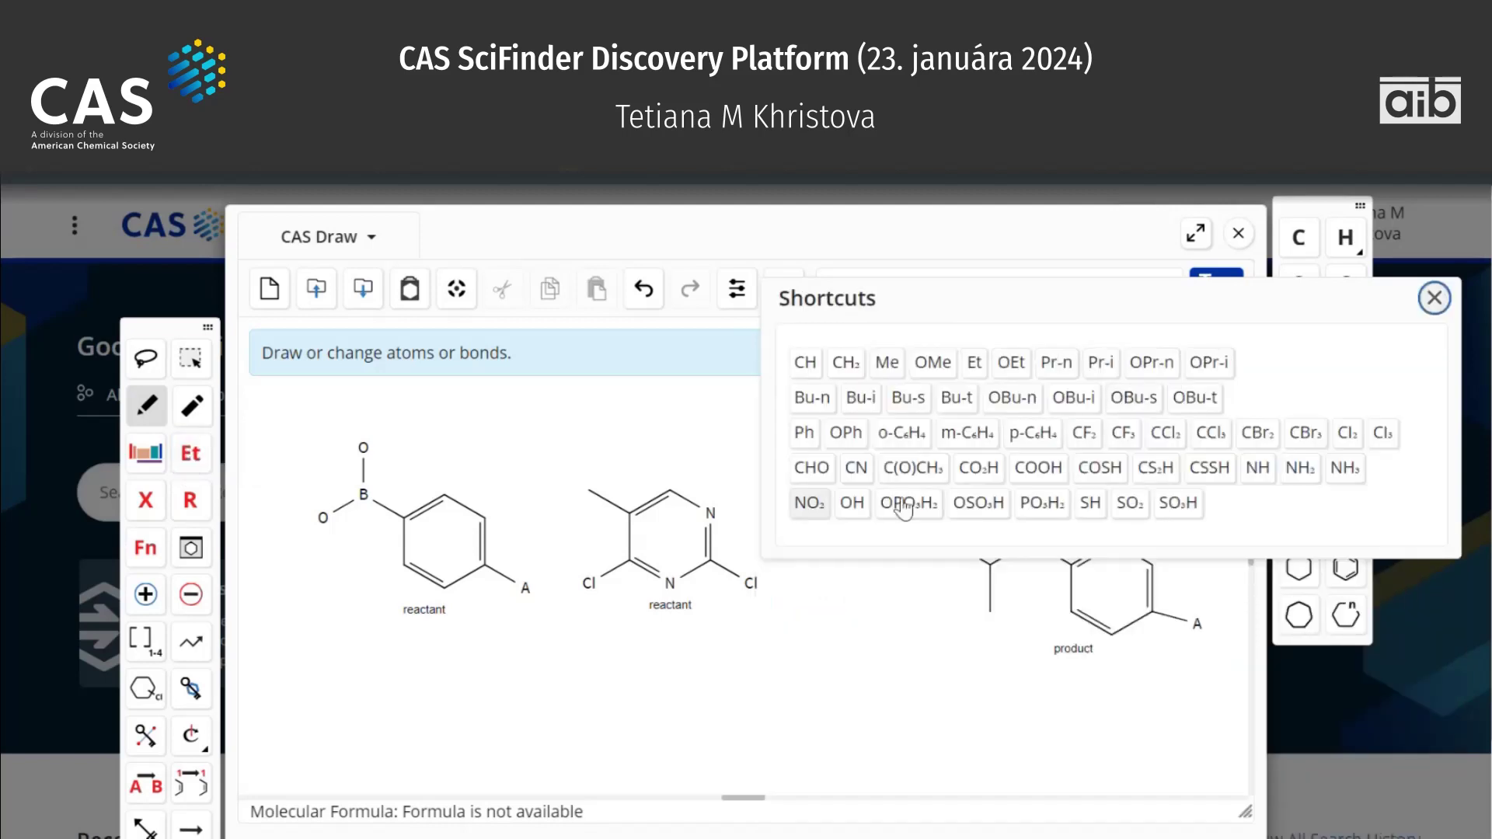
left_click(1434, 298)
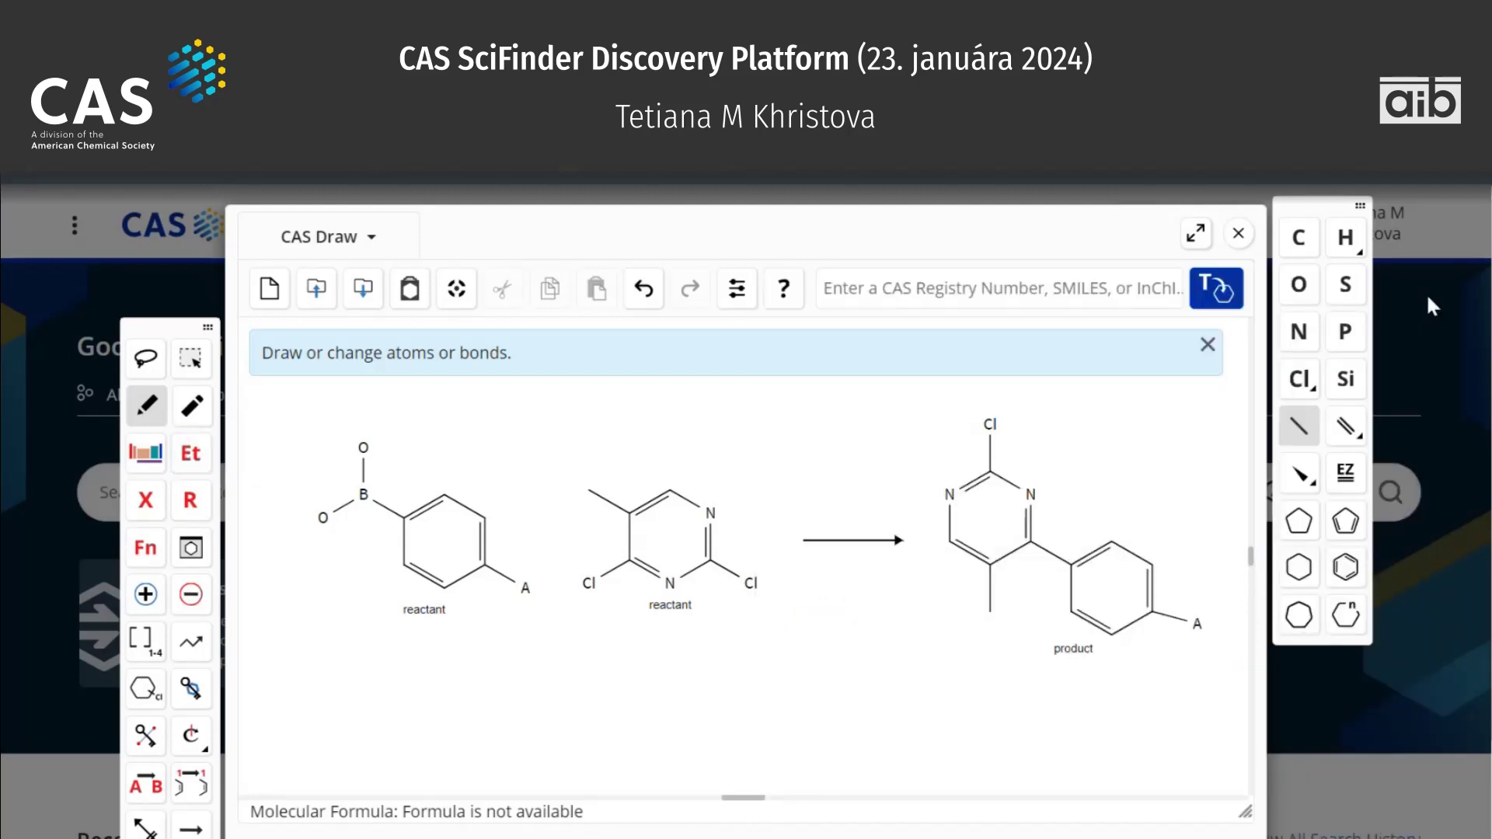
Accept the drawn reaction, run the reaction search with it, and bring up the results for the drawn structure.
scroll(1307, 746, "down", 2)
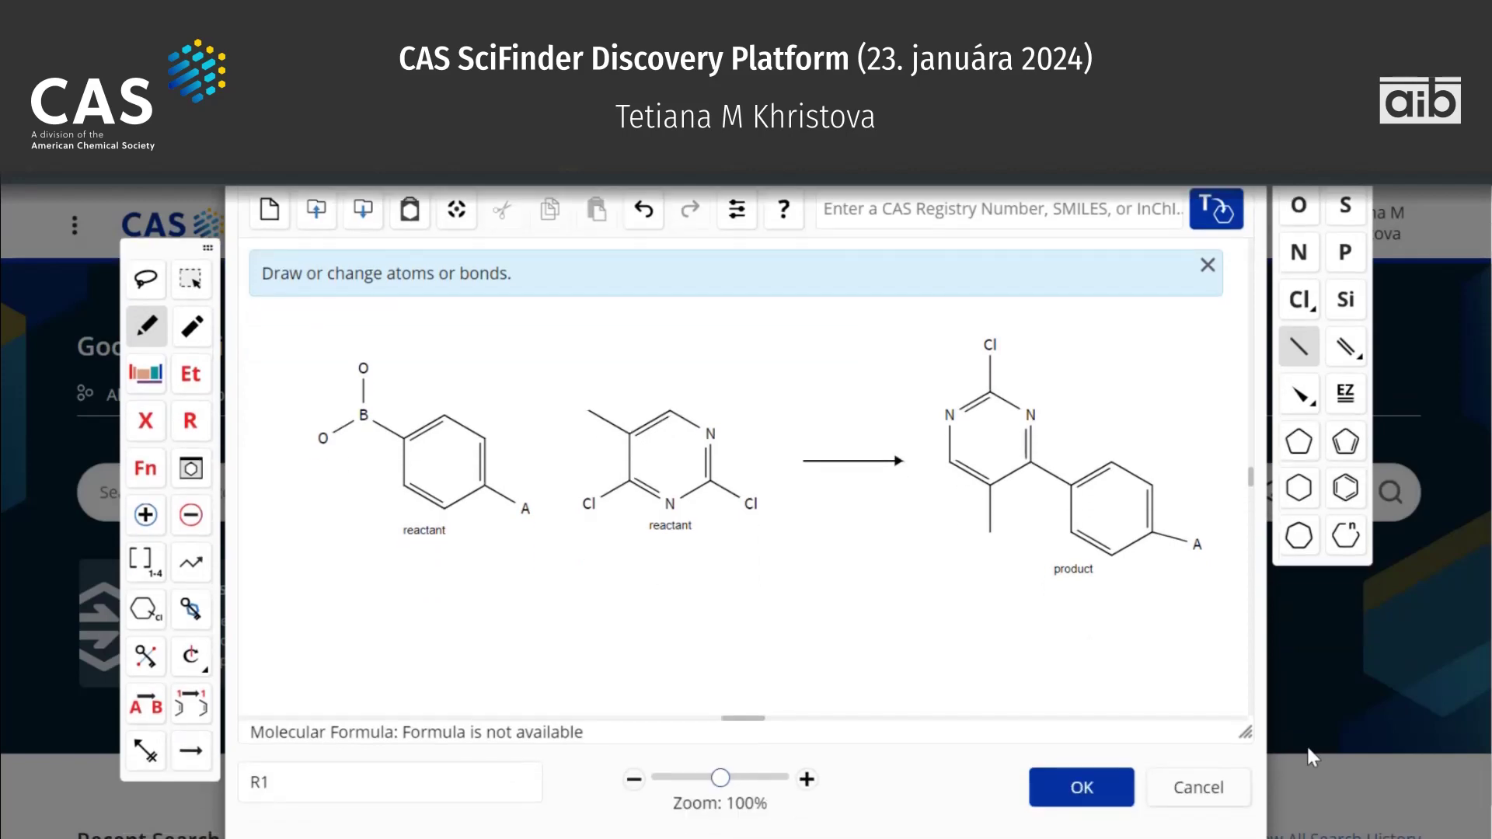
left_click(1080, 780)
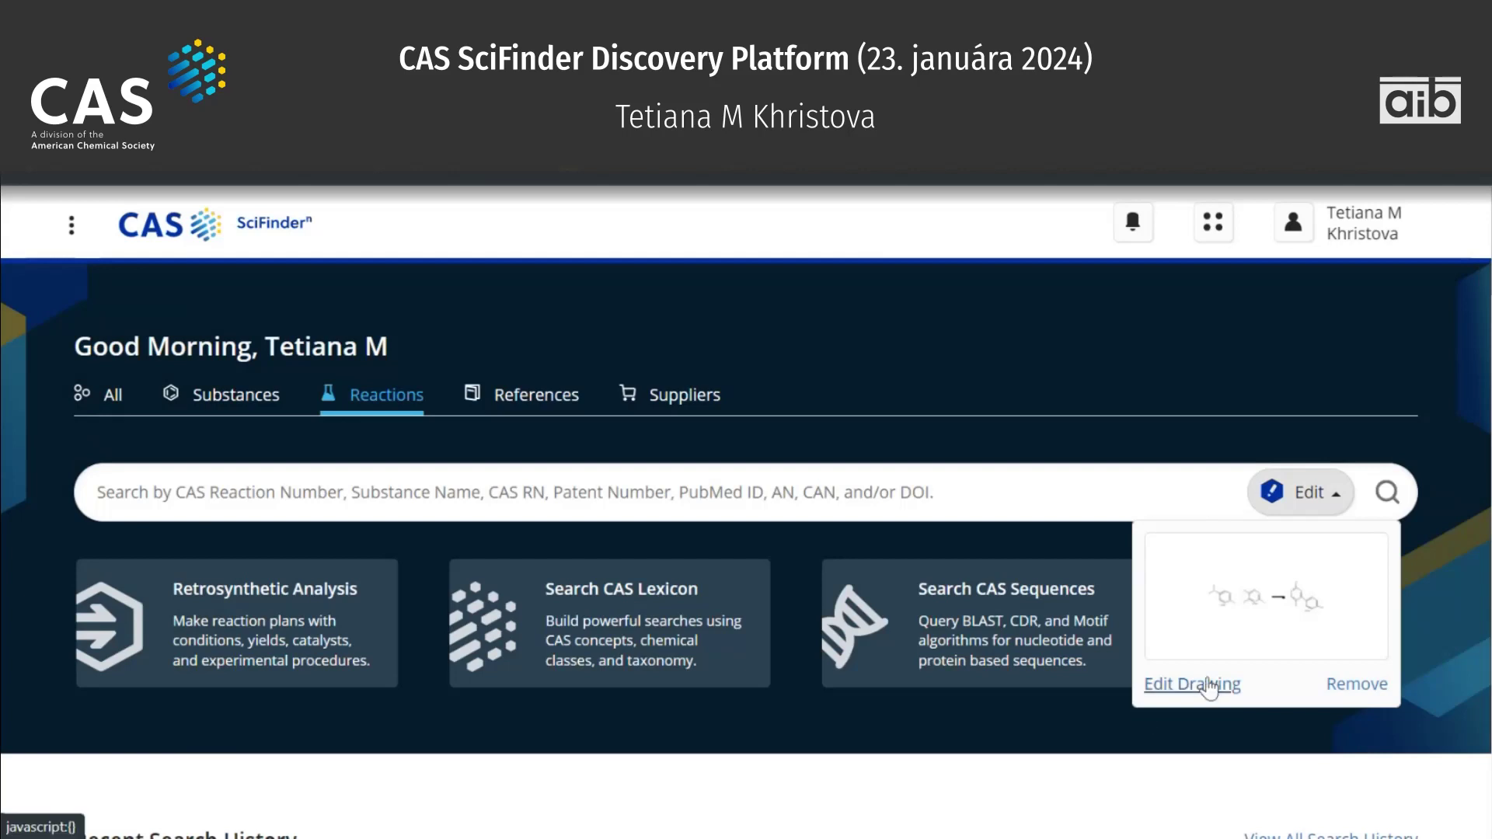
left_click(1385, 493)
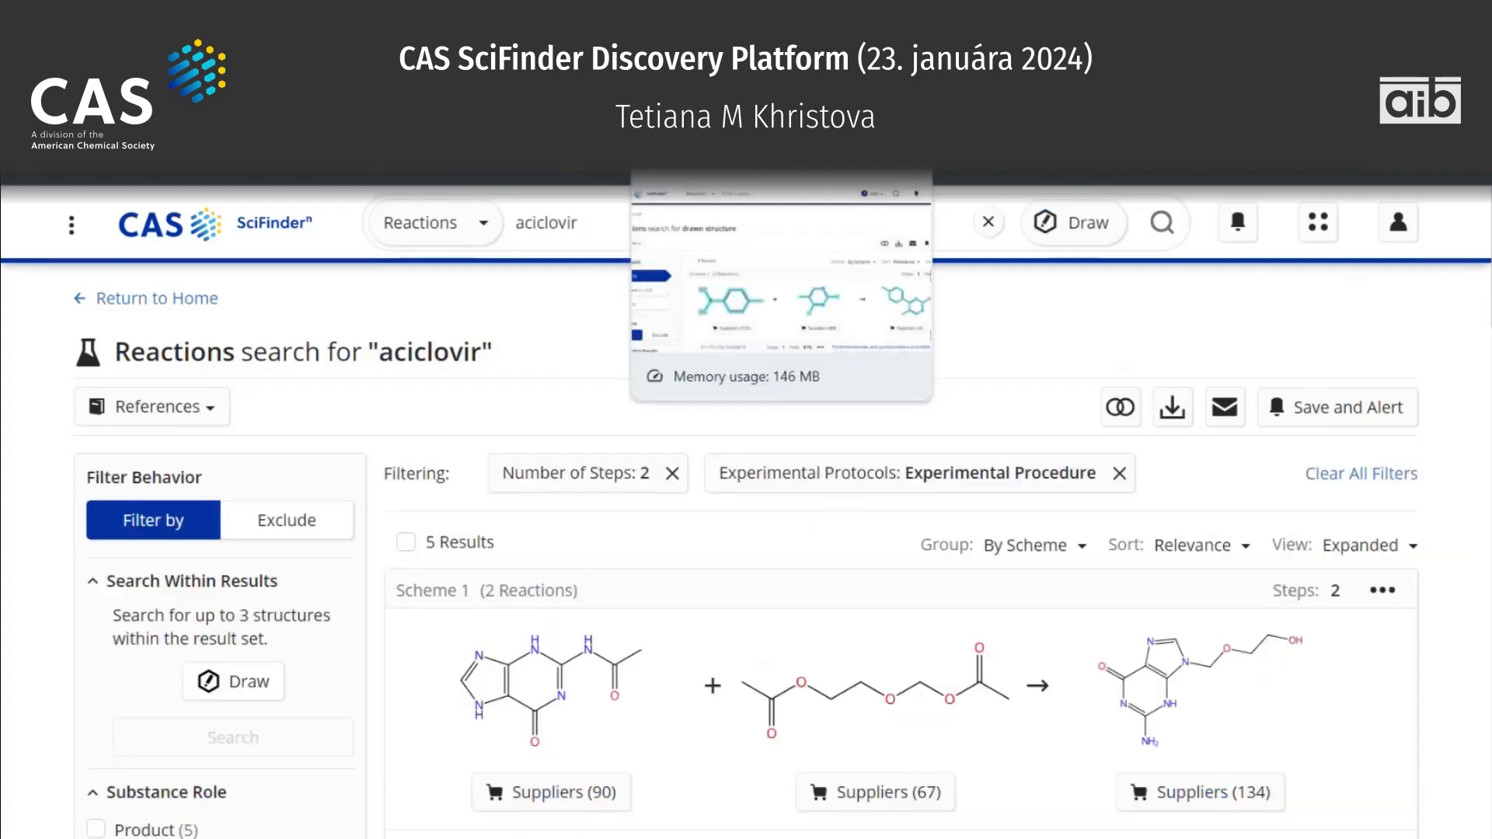
left_click(683, 155)
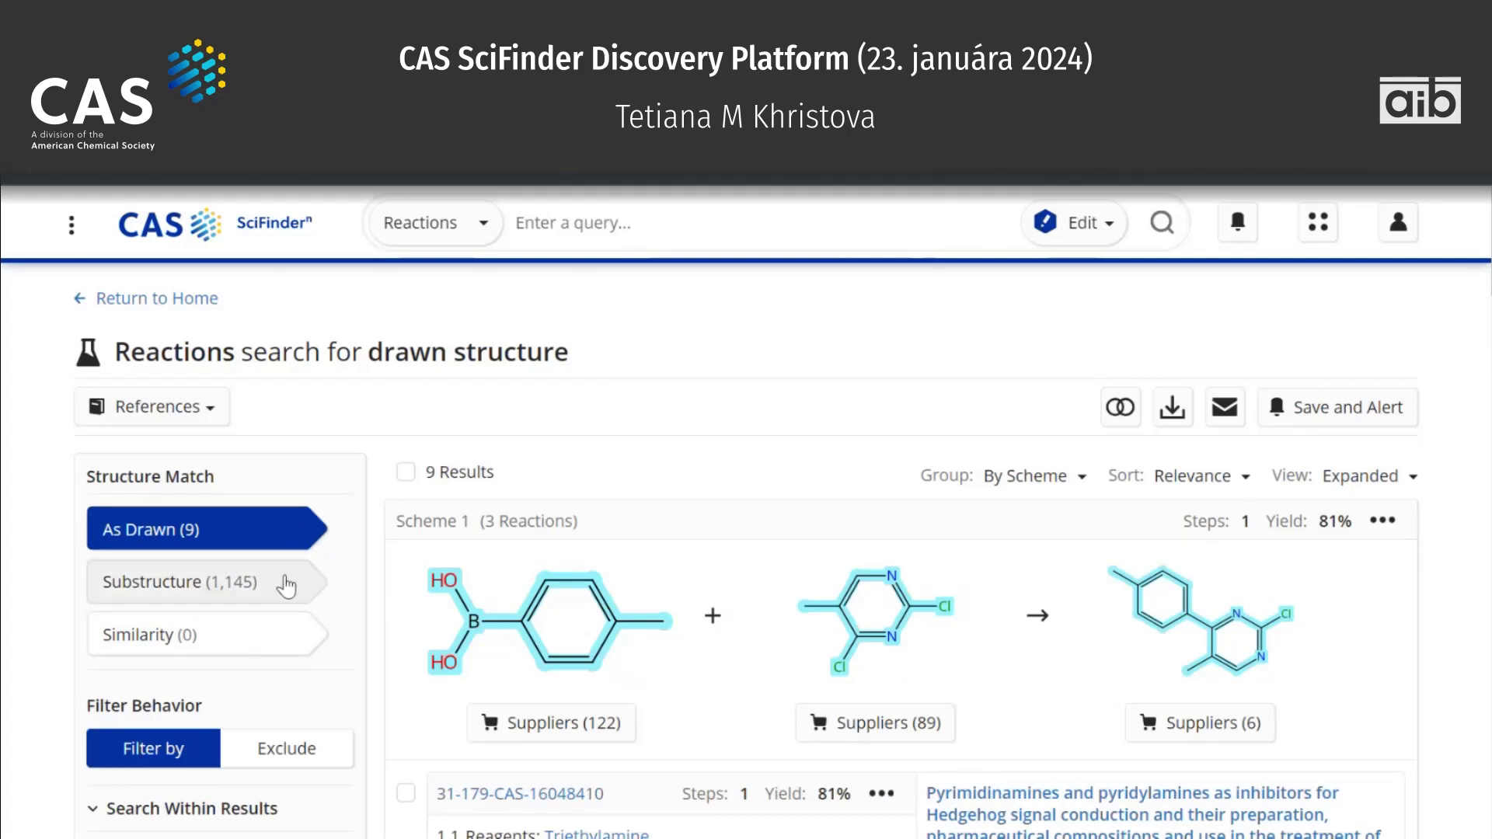
Switch the structure match of the reaction results to Substructure and view the first scheme.
left_click(286, 584)
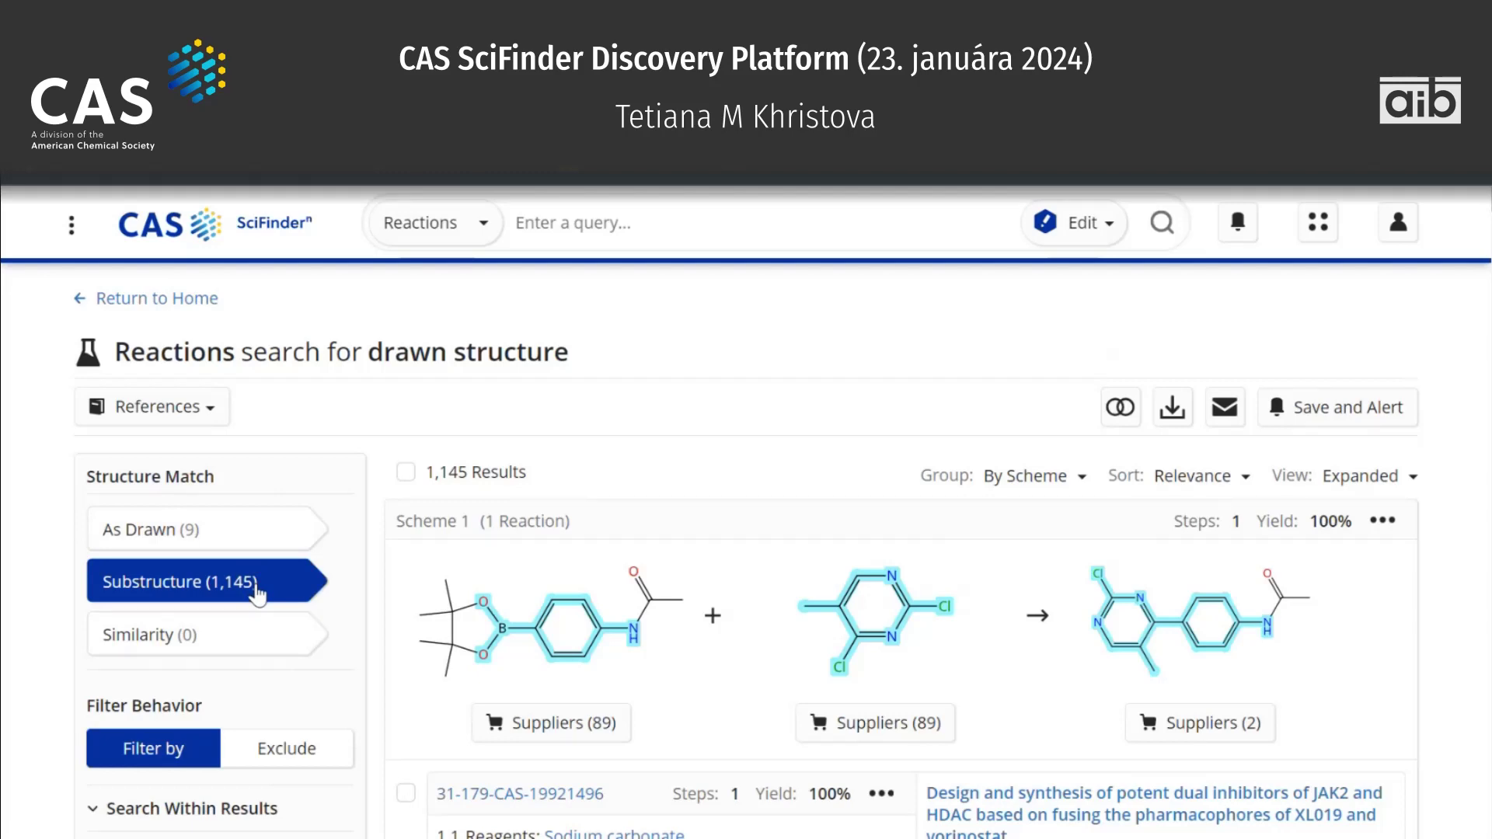
scroll(257, 594, "down", 2)
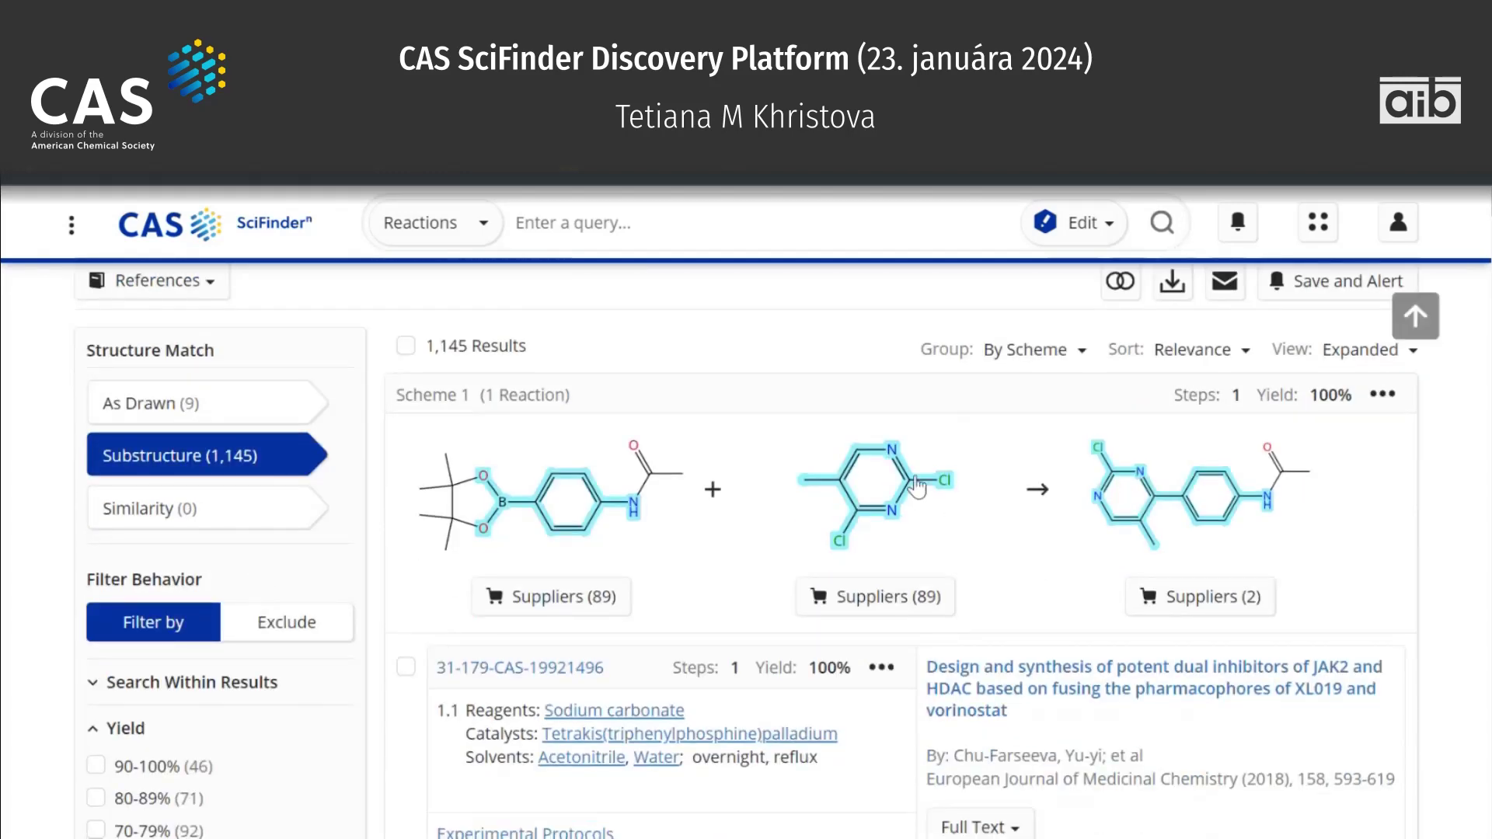
Check which file types are offered for downloading the reaction results, and close the download options without saving.
scroll(917, 486, "up", 2)
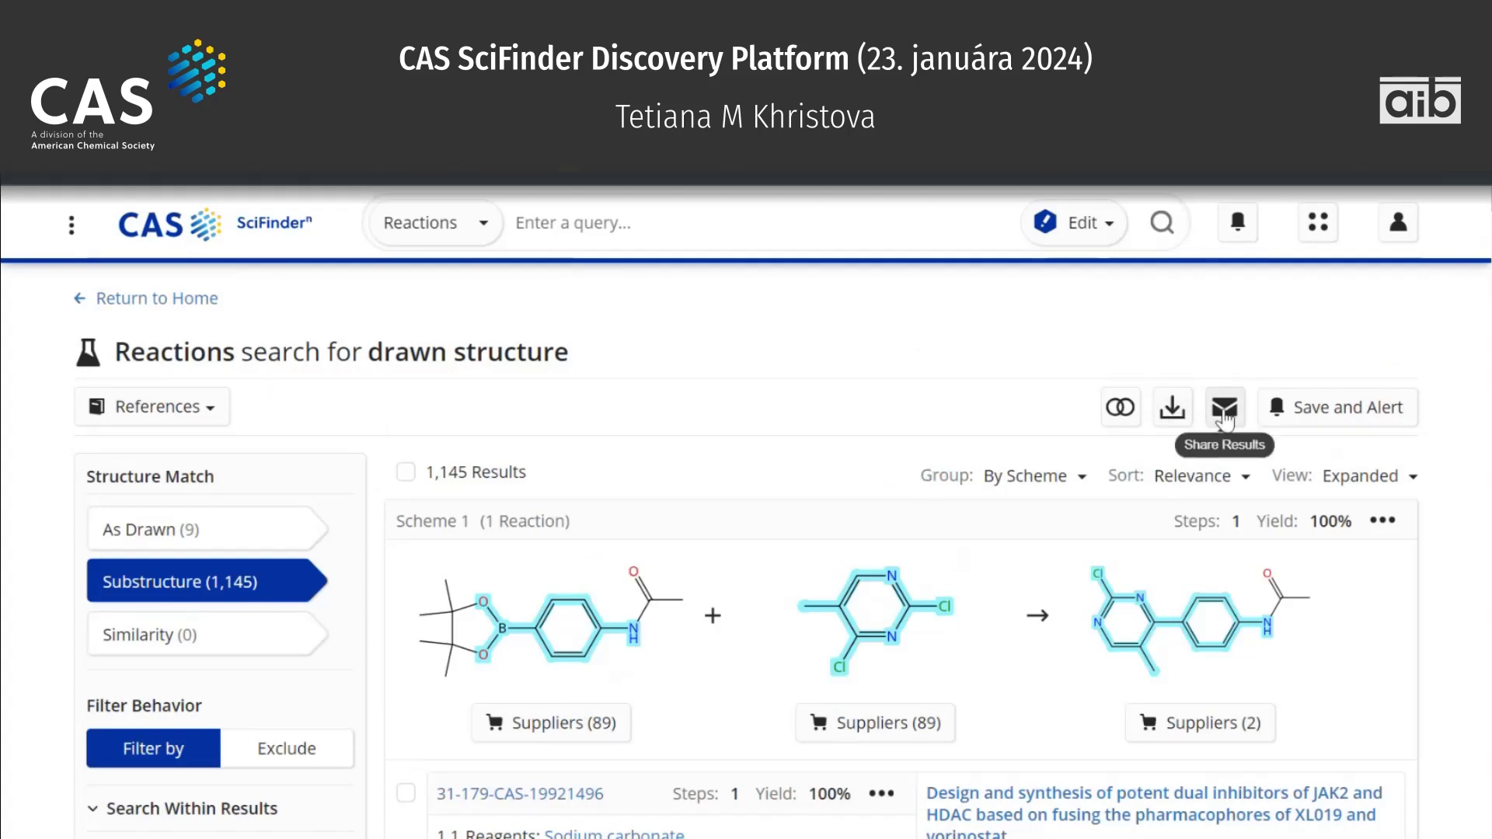
left_click(1174, 409)
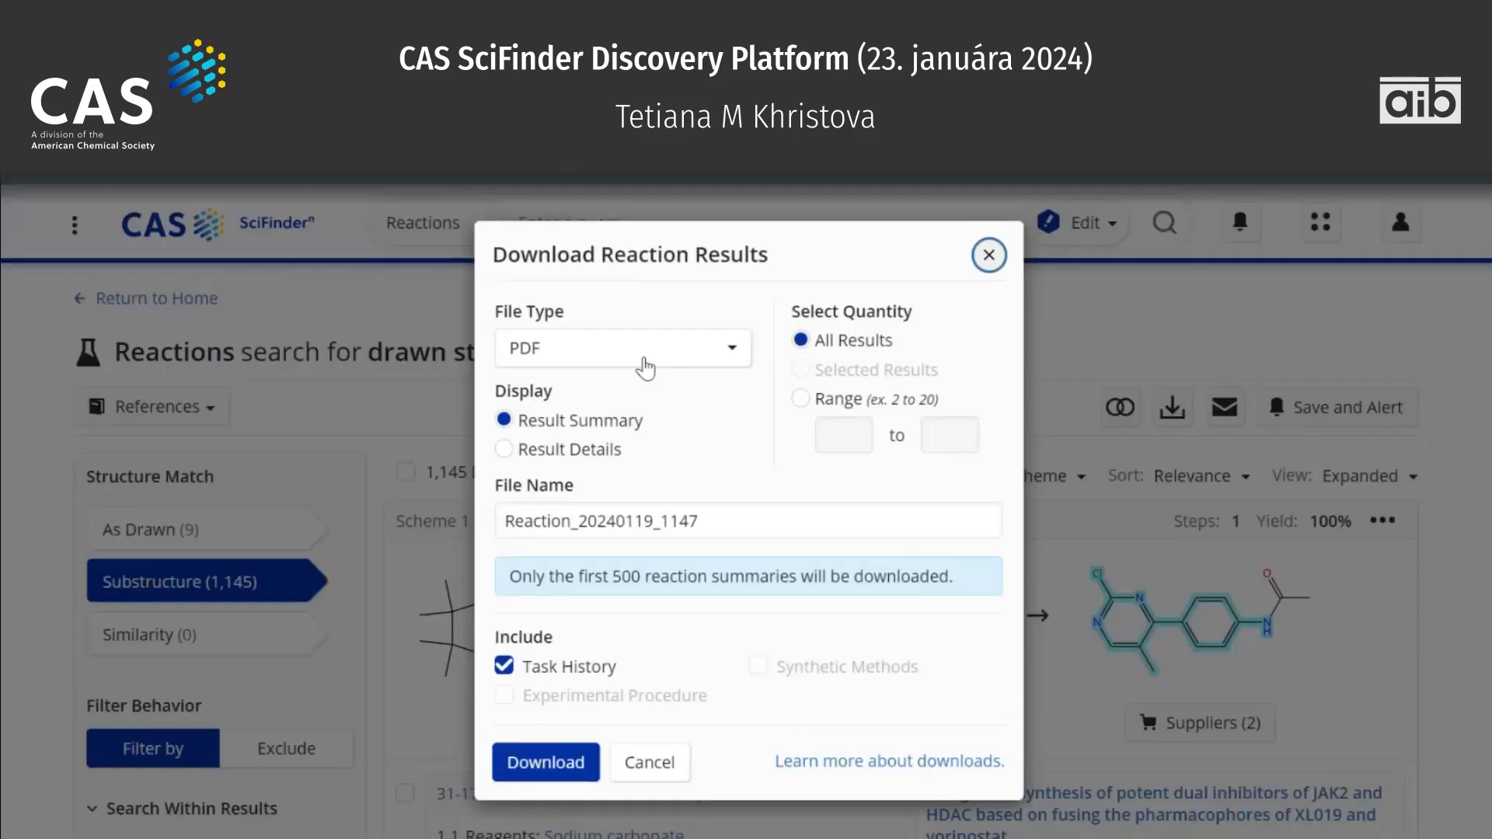
left_click(645, 365)
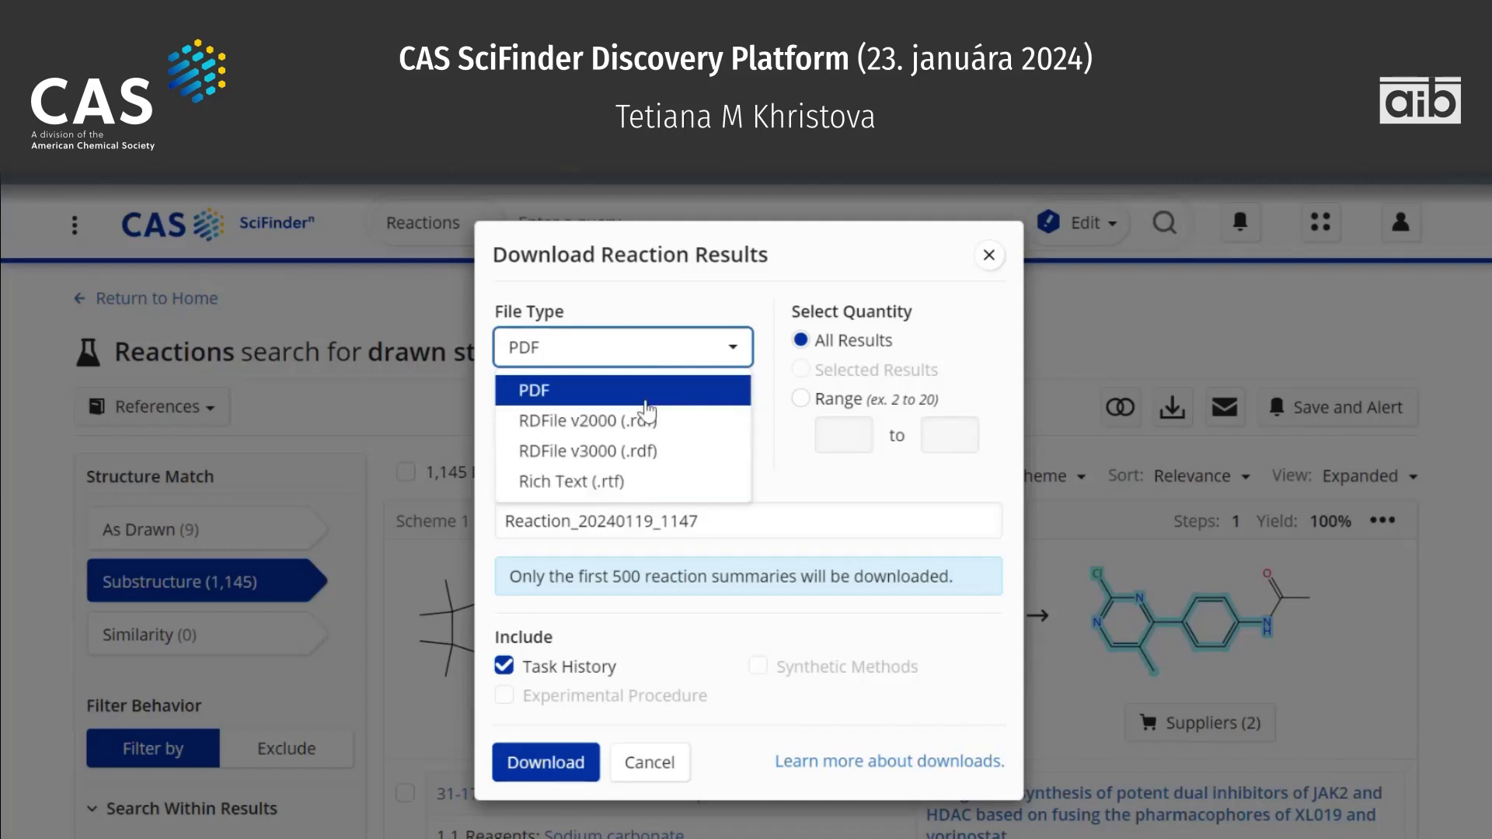
left_click(988, 256)
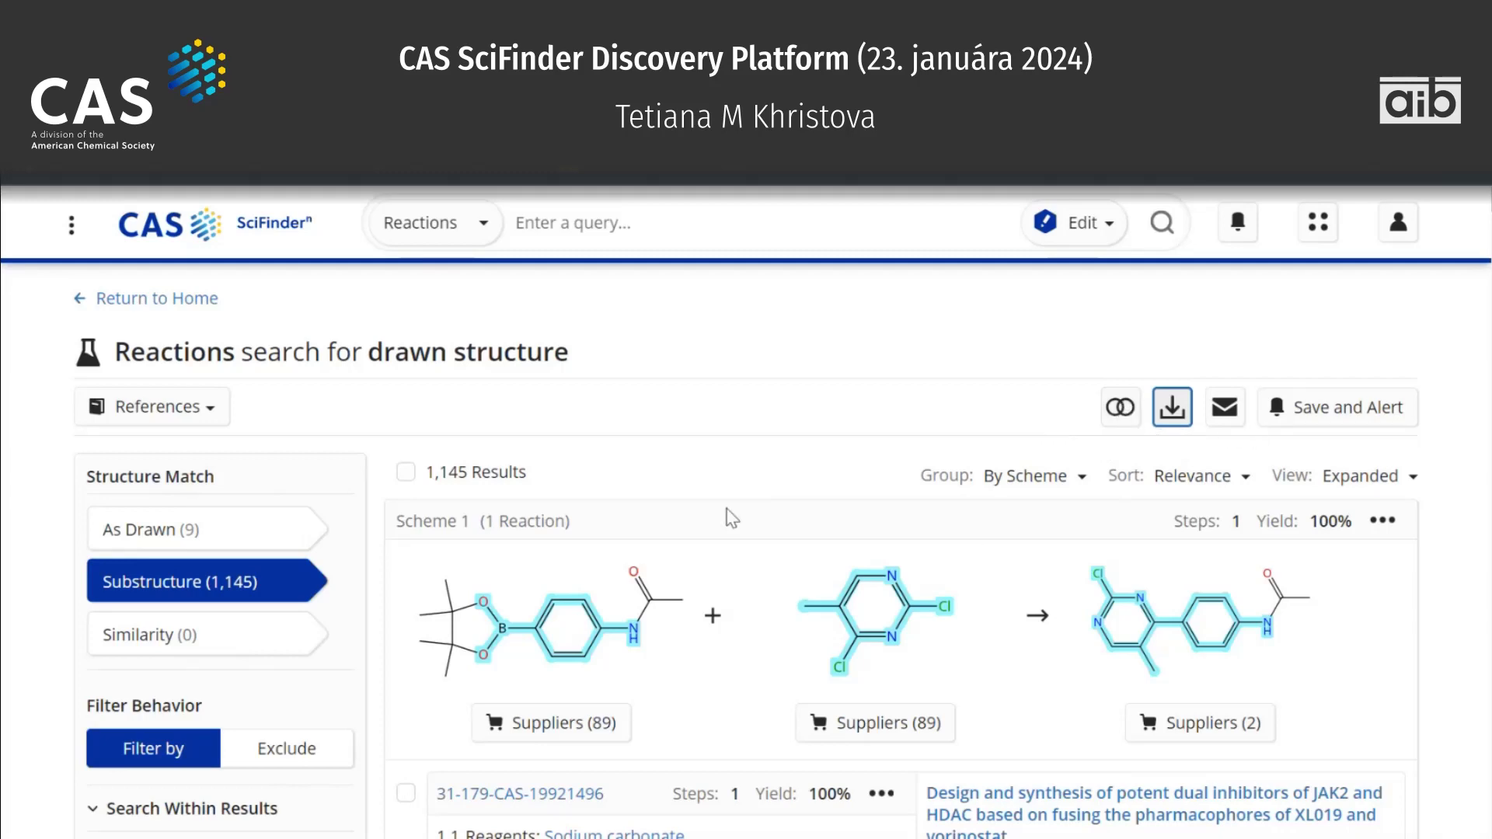
Start drawing a structure query for searching within the substructure reaction results.
scroll(726, 509, "down", 3)
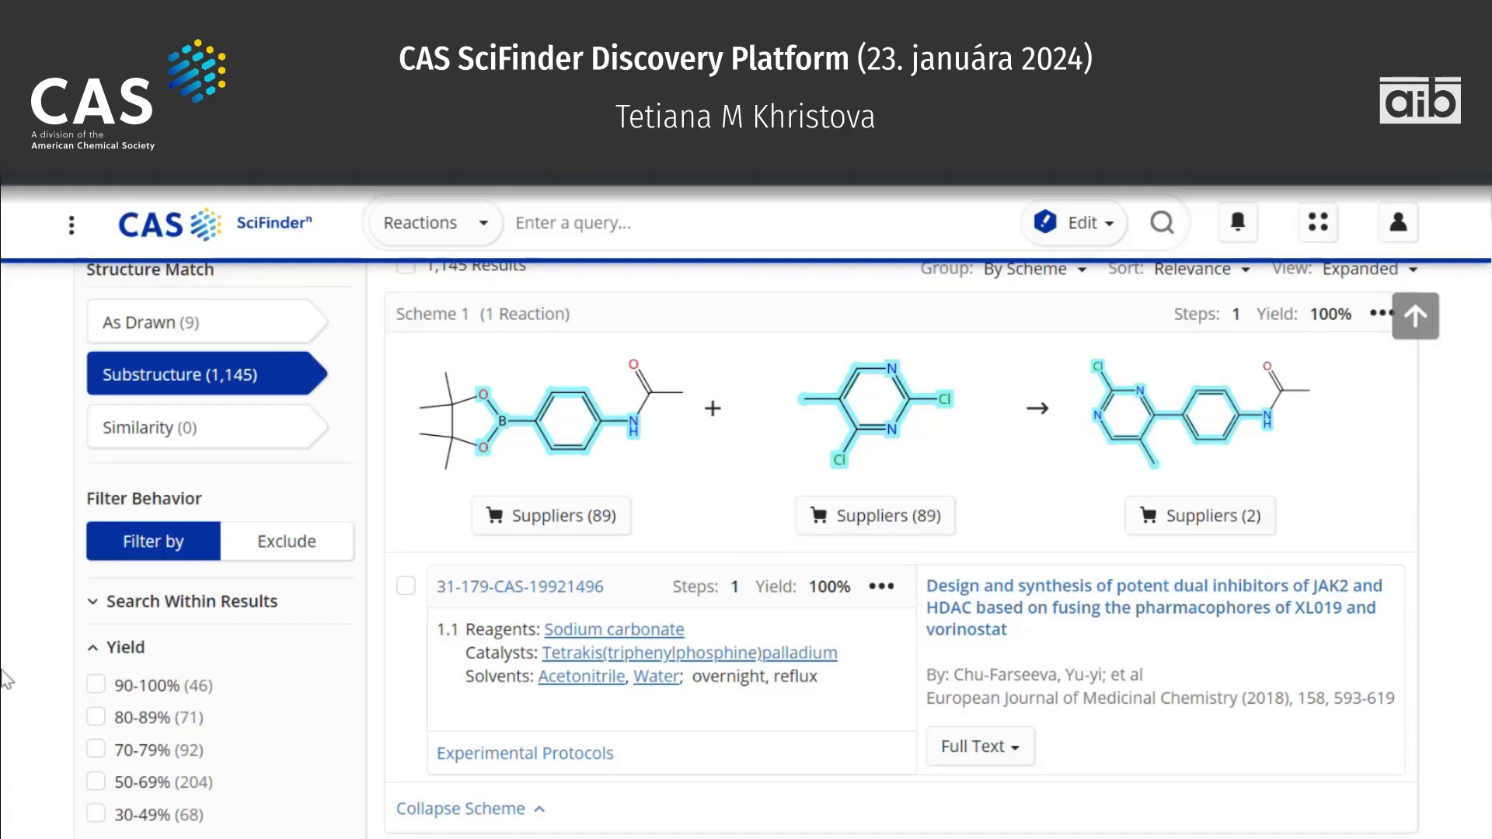
scroll(7, 684, "down", 1)
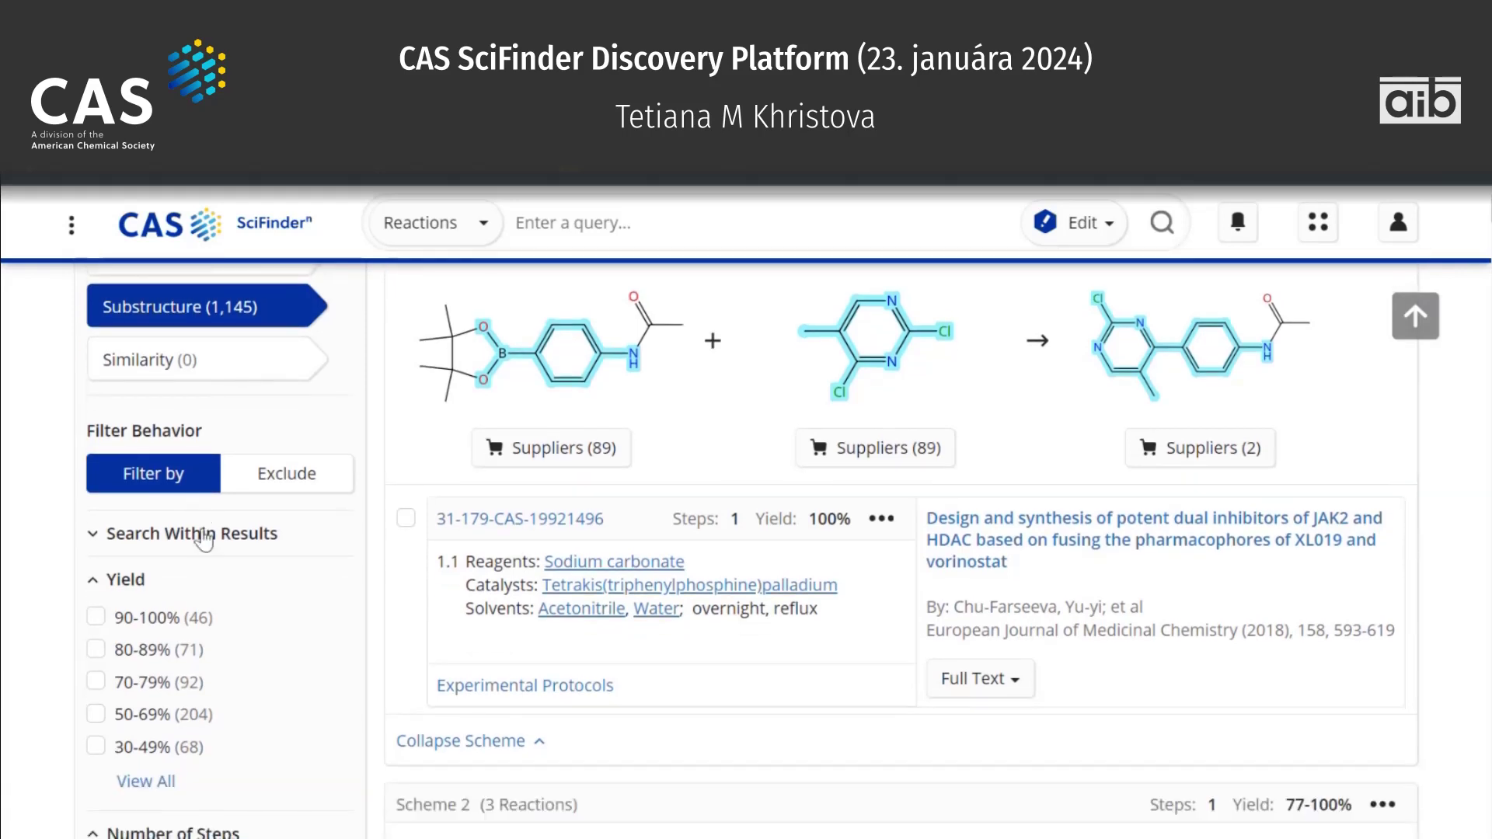
left_click(203, 537)
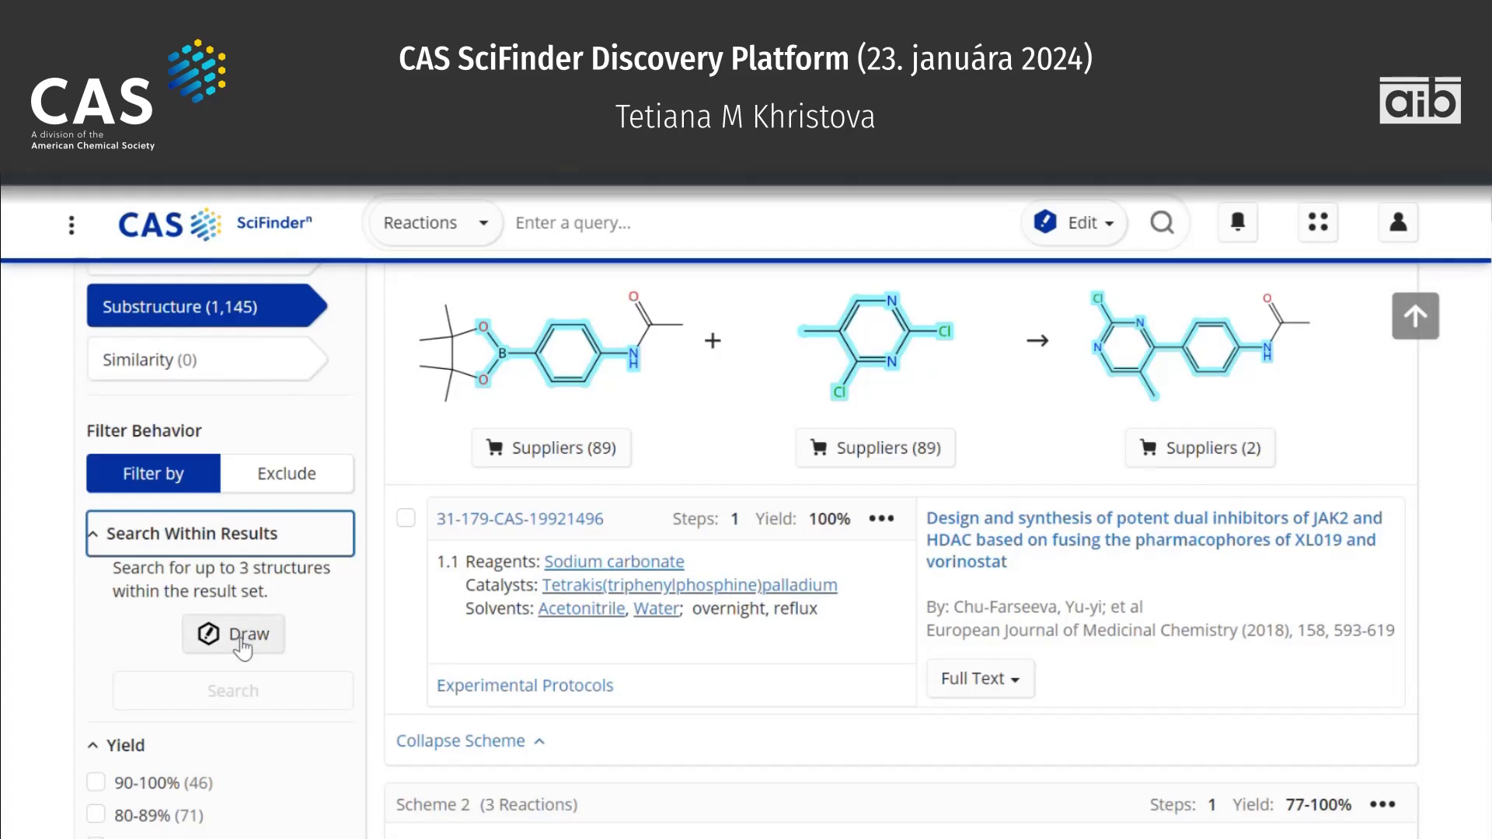
left_click(242, 641)
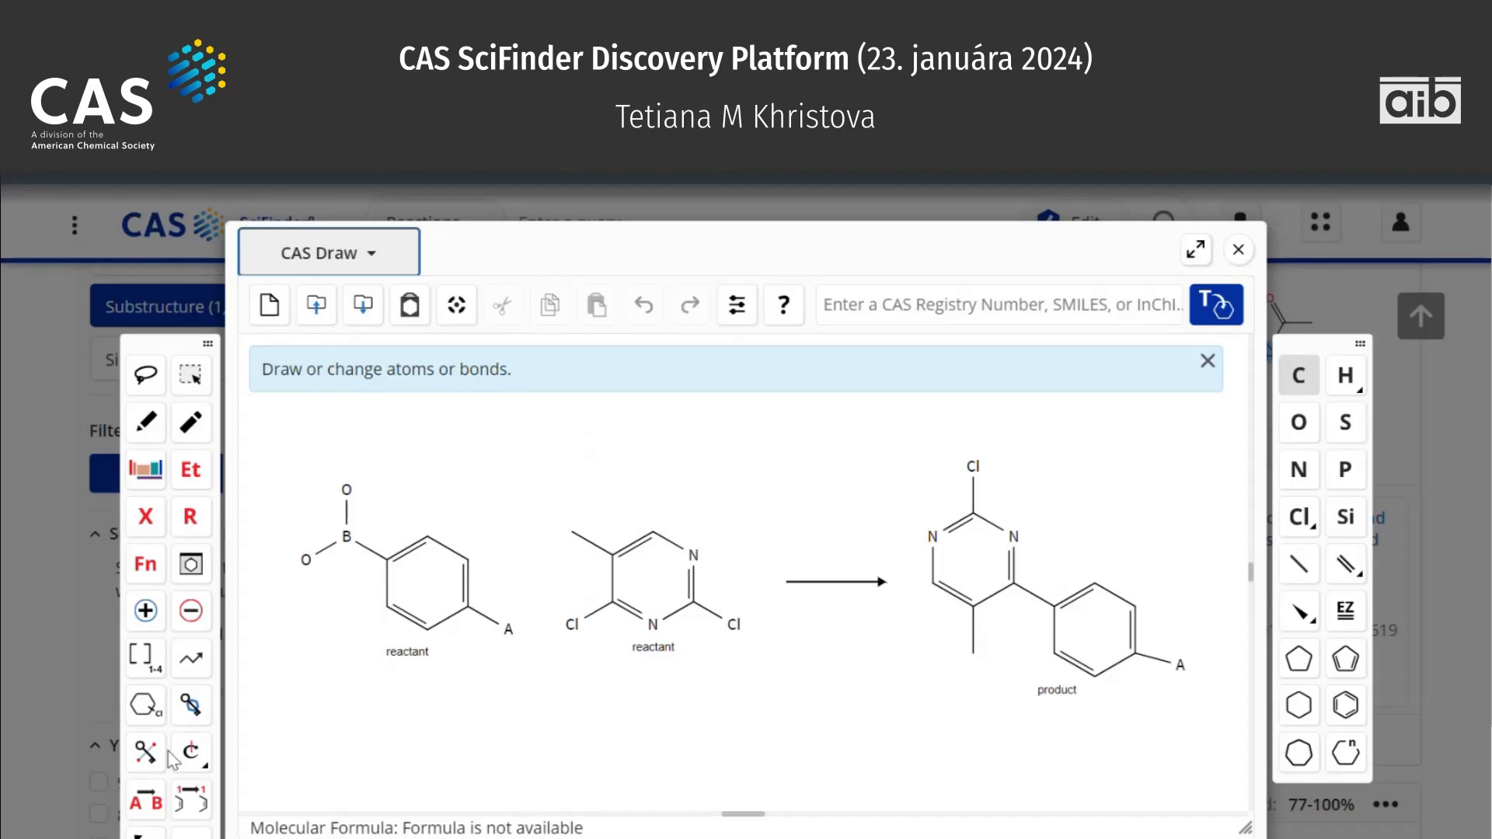
Block substitution at the ring carbon ortho to boron in the boronic acid reactant, and accept the refined query.
scroll(167, 758, "down", 1)
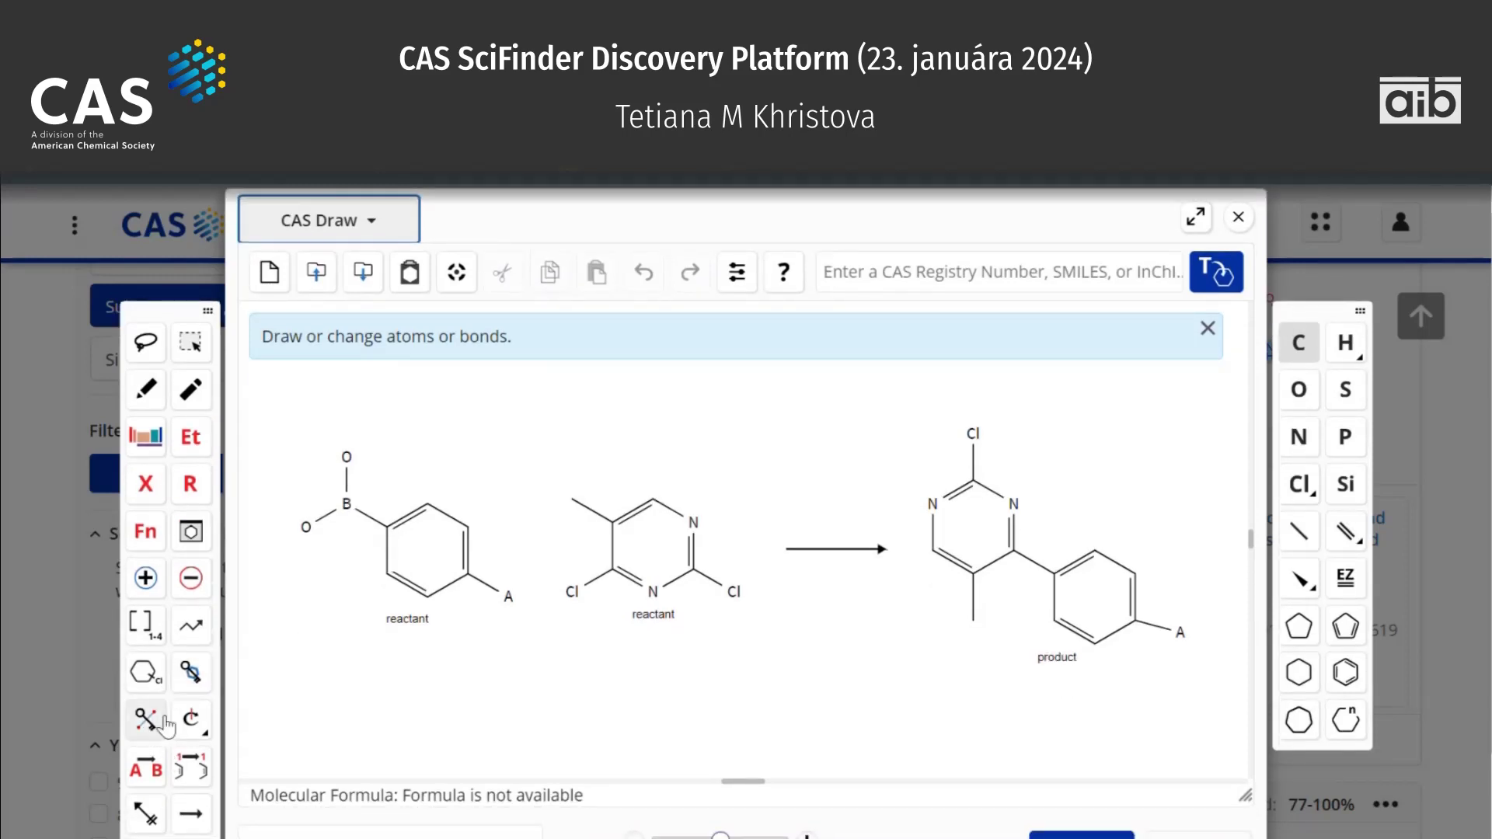
left_click(152, 736)
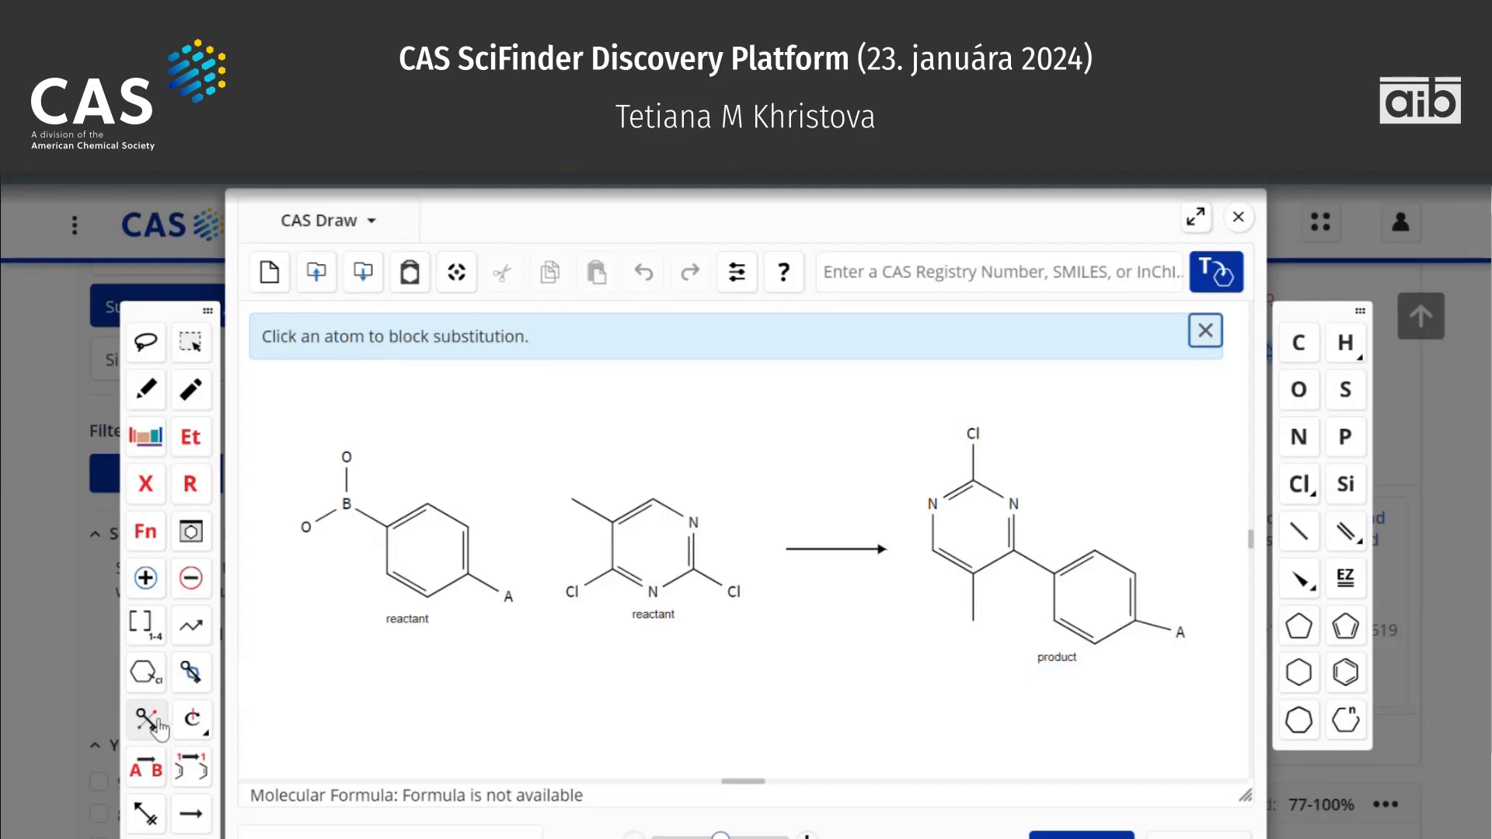
left_click(427, 505)
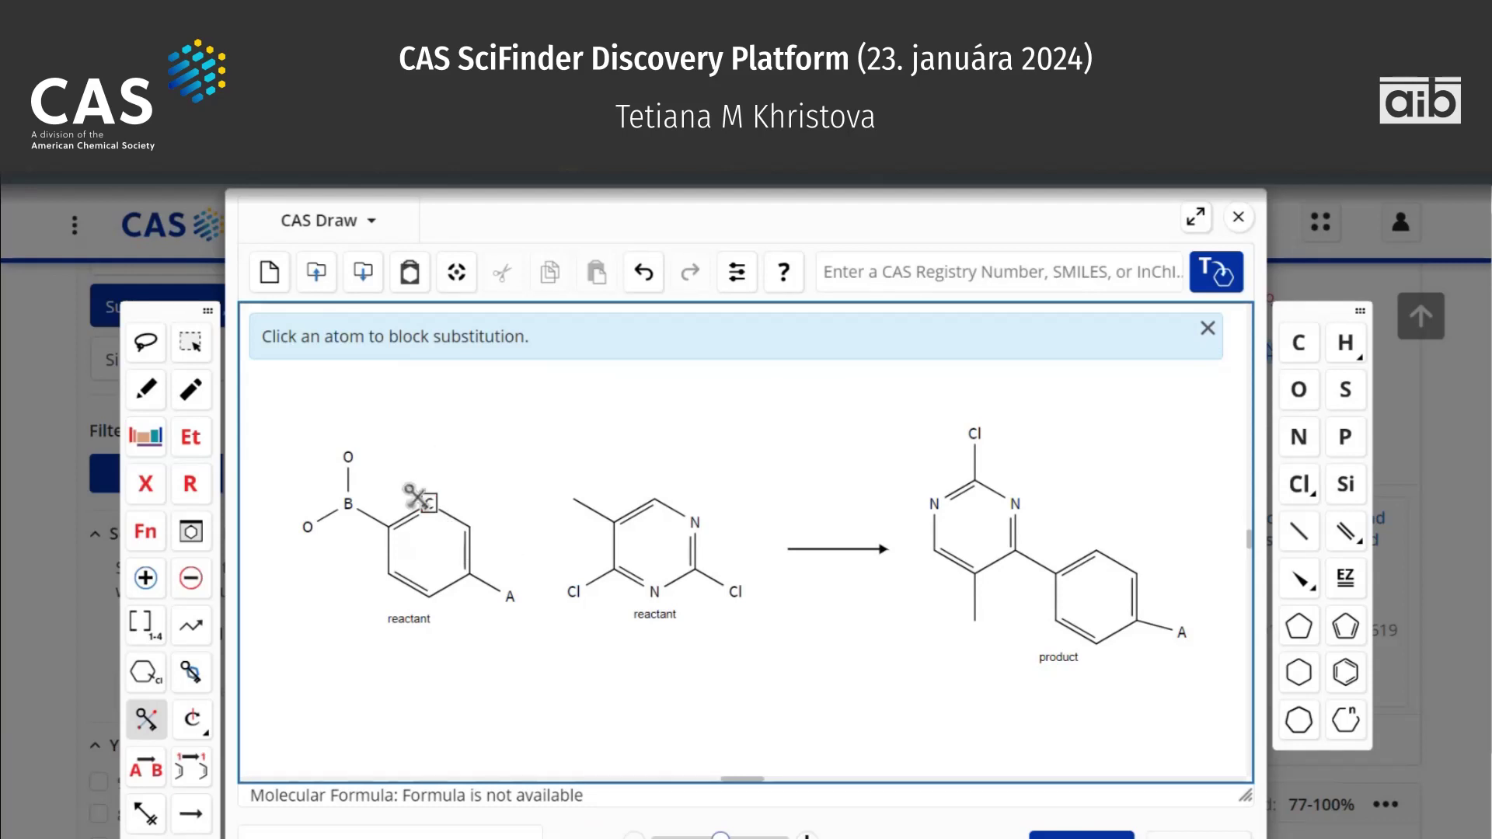
left_click(470, 526)
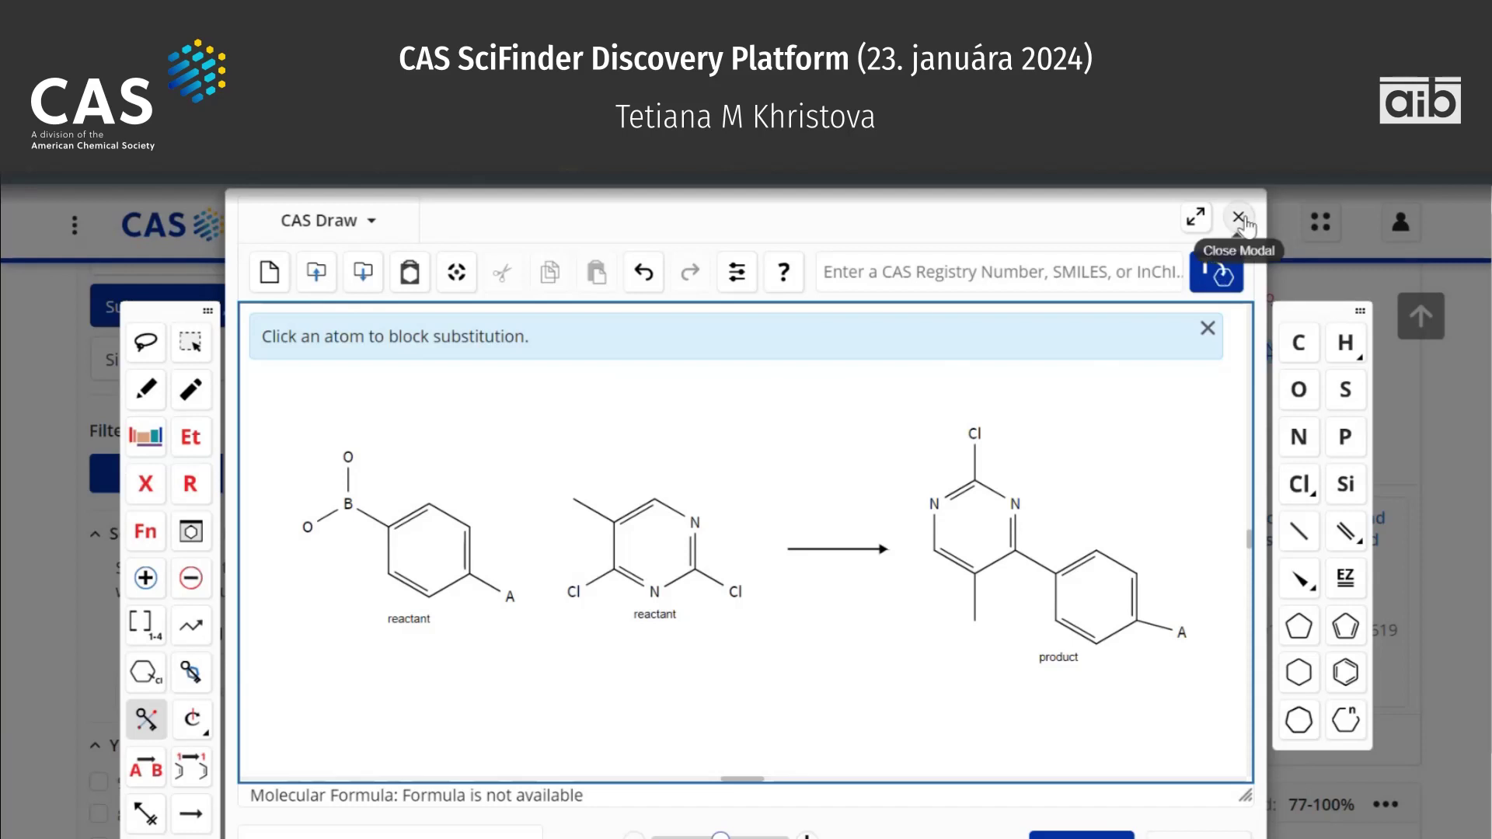
left_click(428, 505)
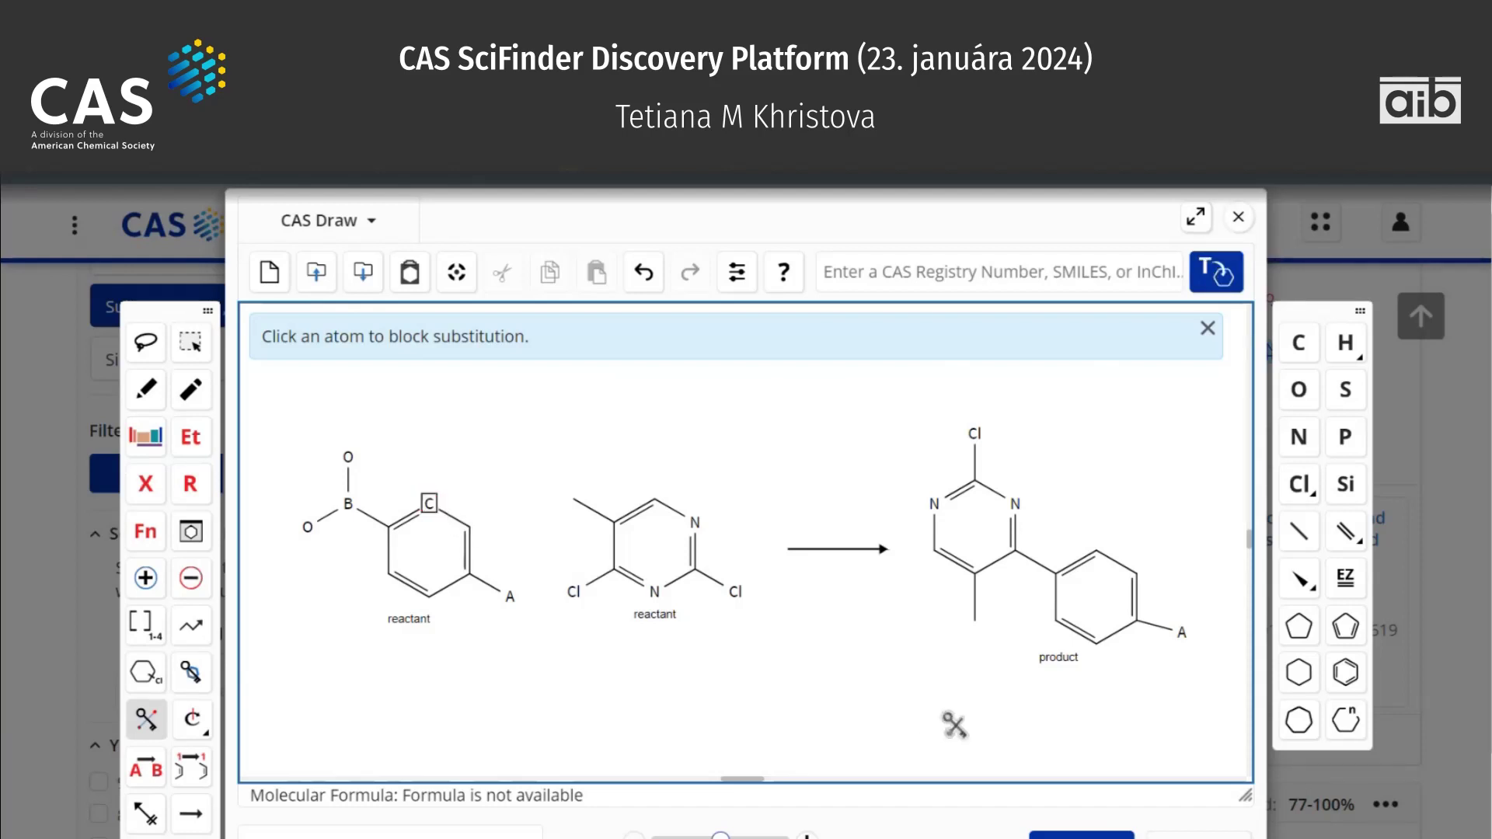
scroll(1328, 723, "down", 2)
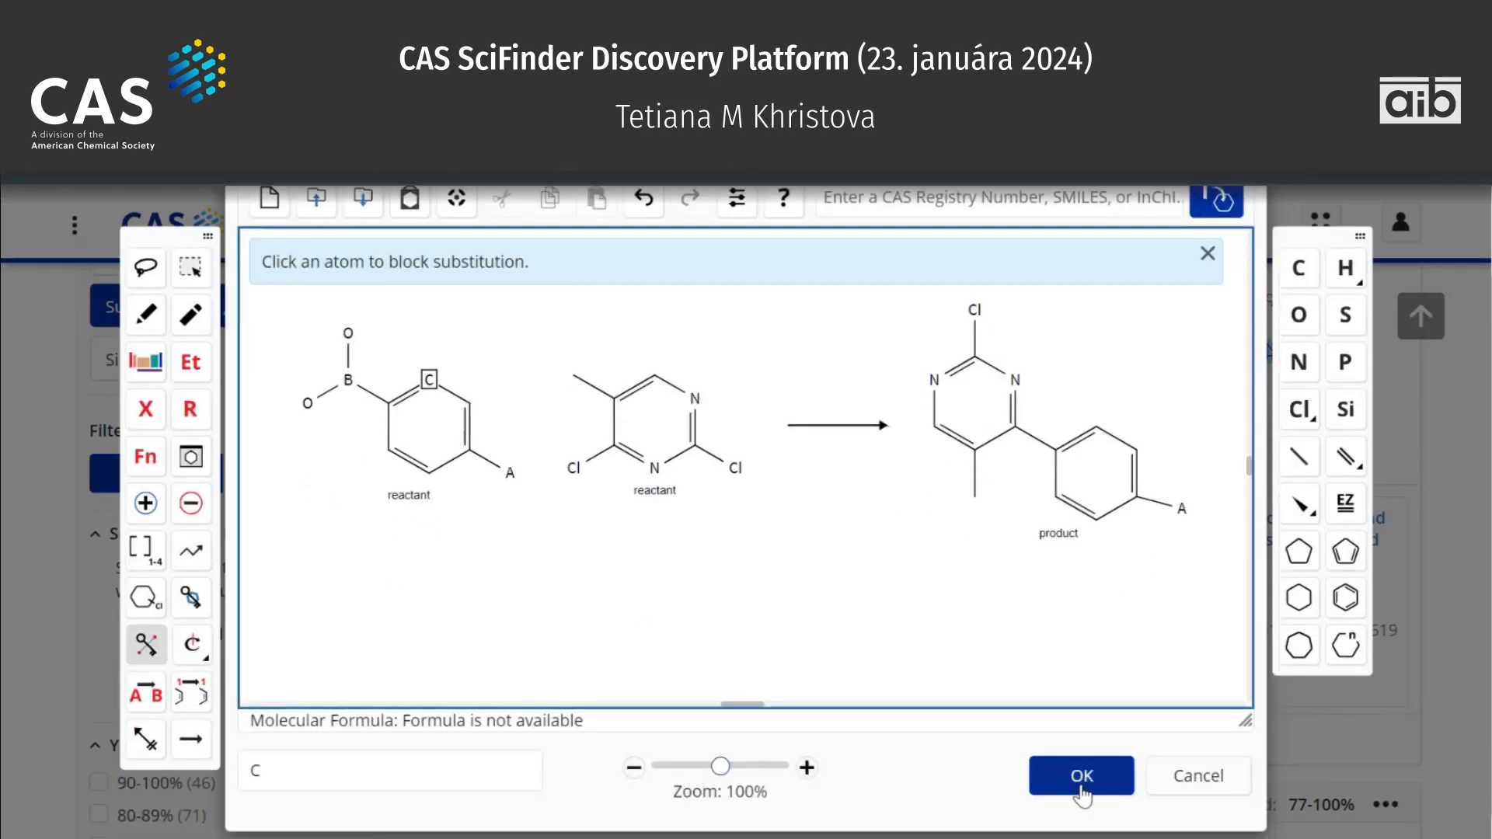
left_click(1080, 777)
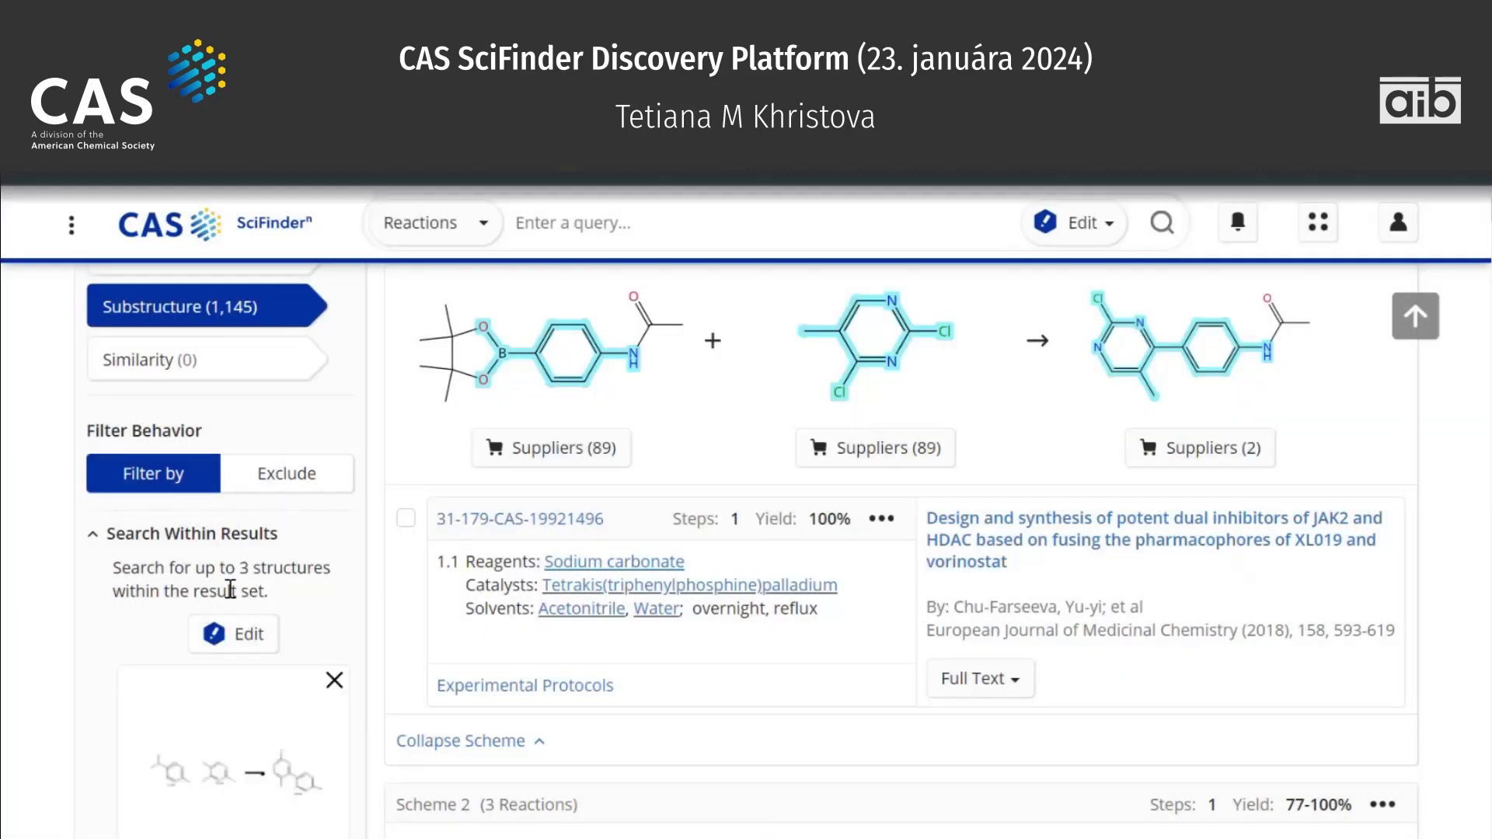
Look through the available reaction result filters and expand the Solvent filter.
scroll(21, 687, "down", 3)
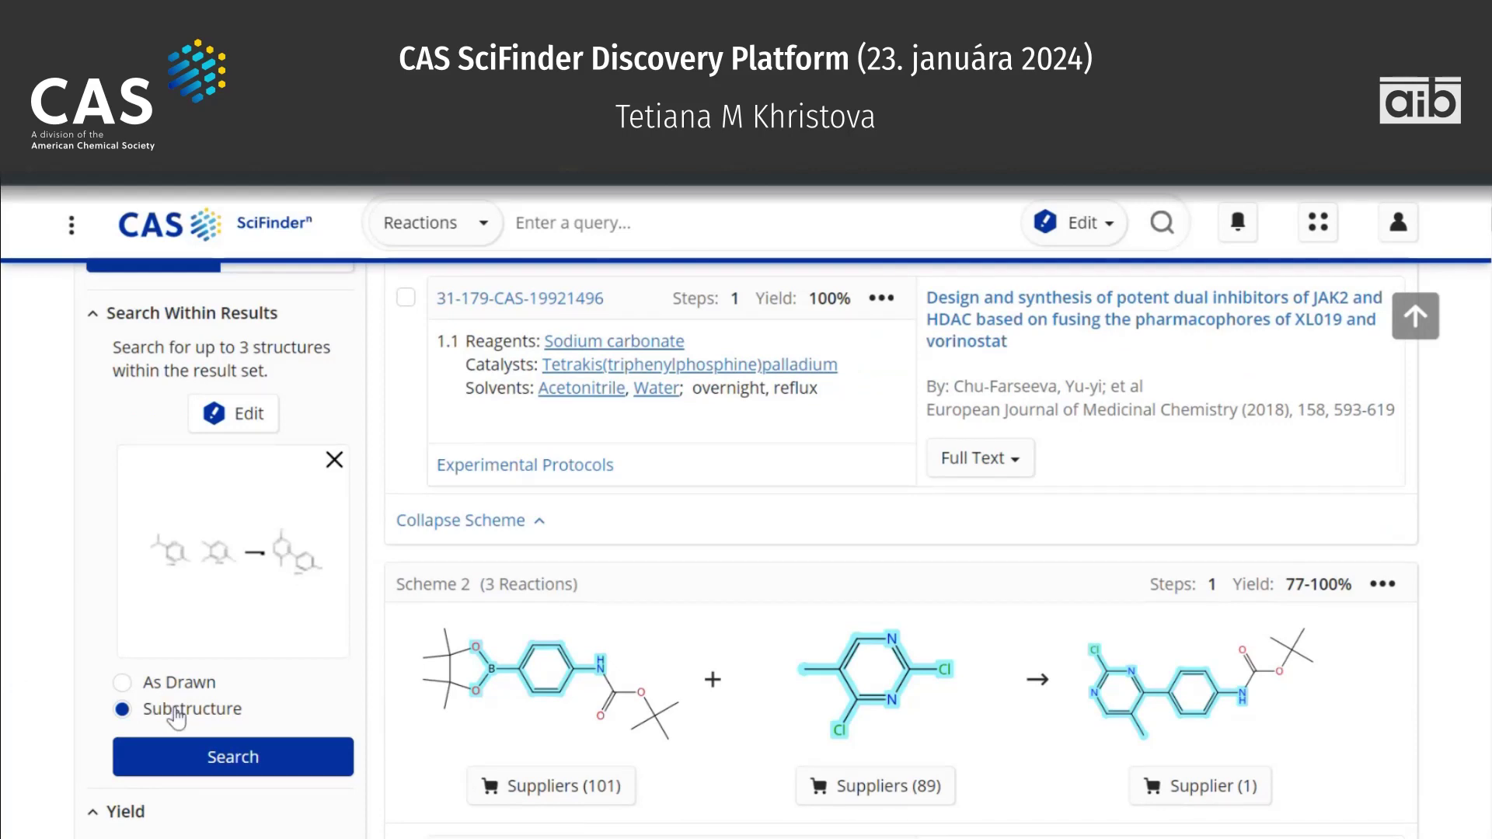
scroll(177, 719, "down", 3)
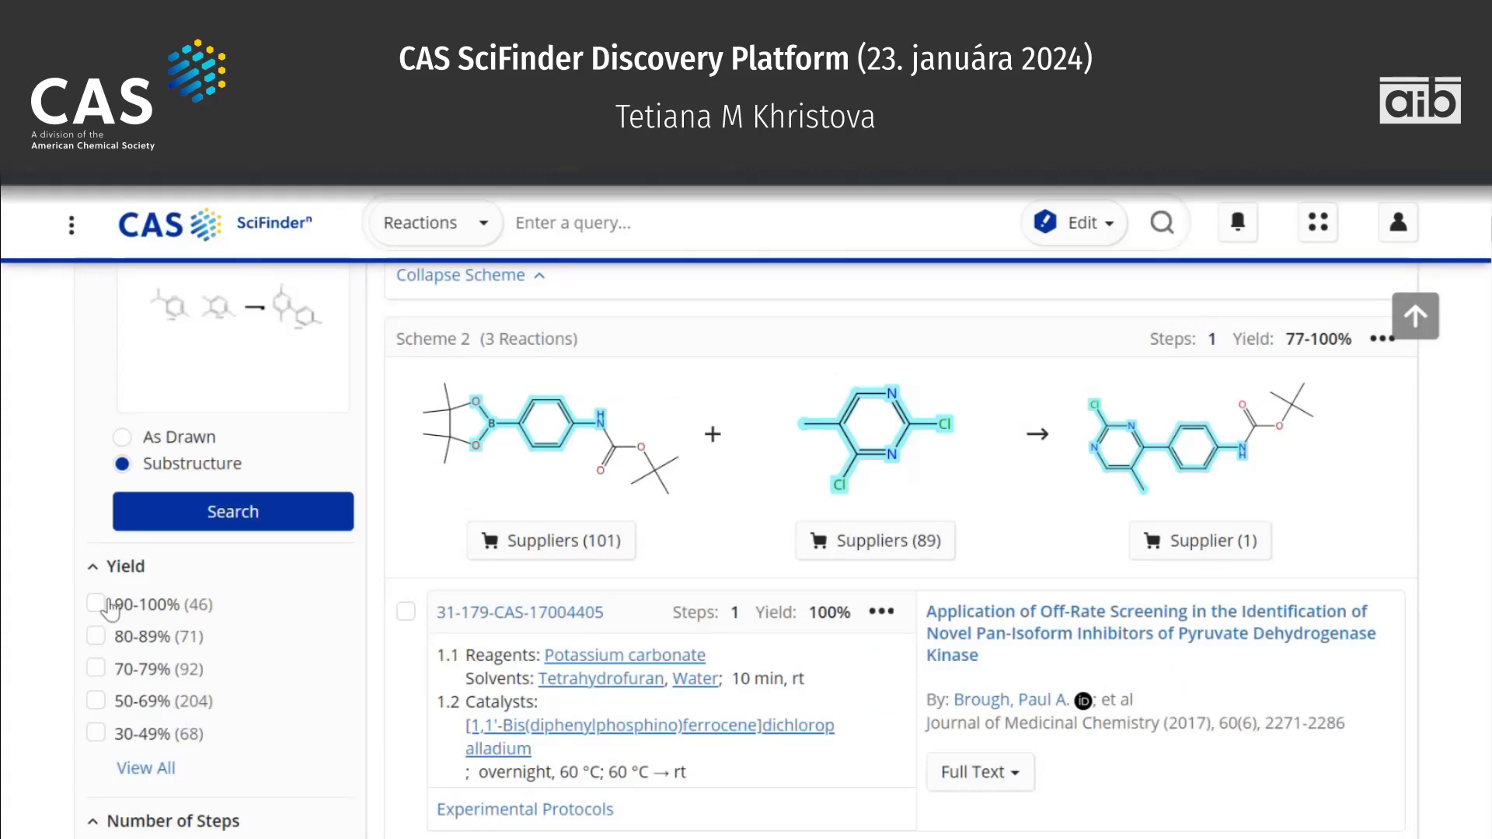
scroll(110, 610, "down", 12)
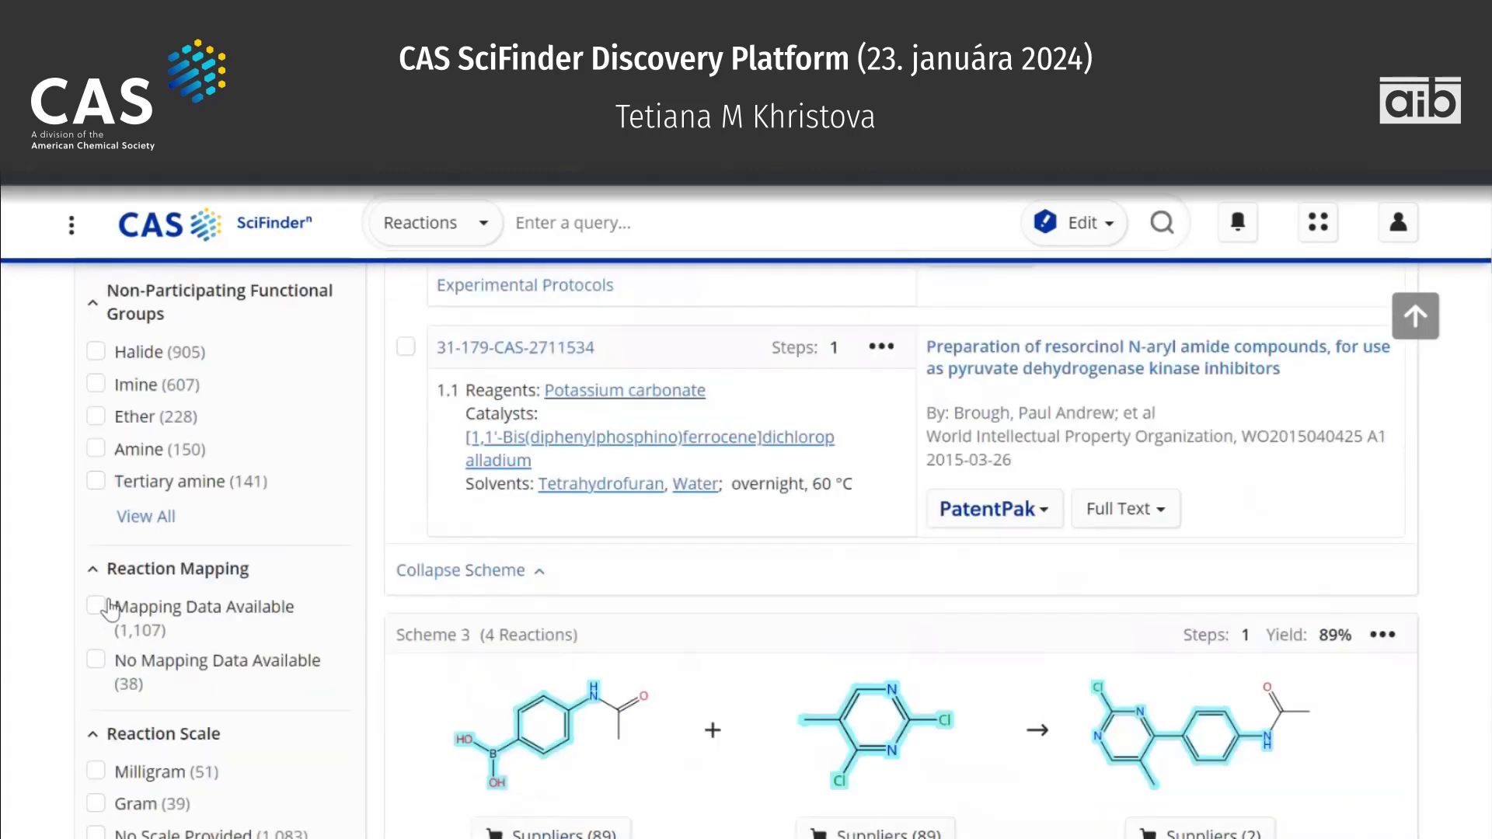
scroll(111, 610, "down", 4)
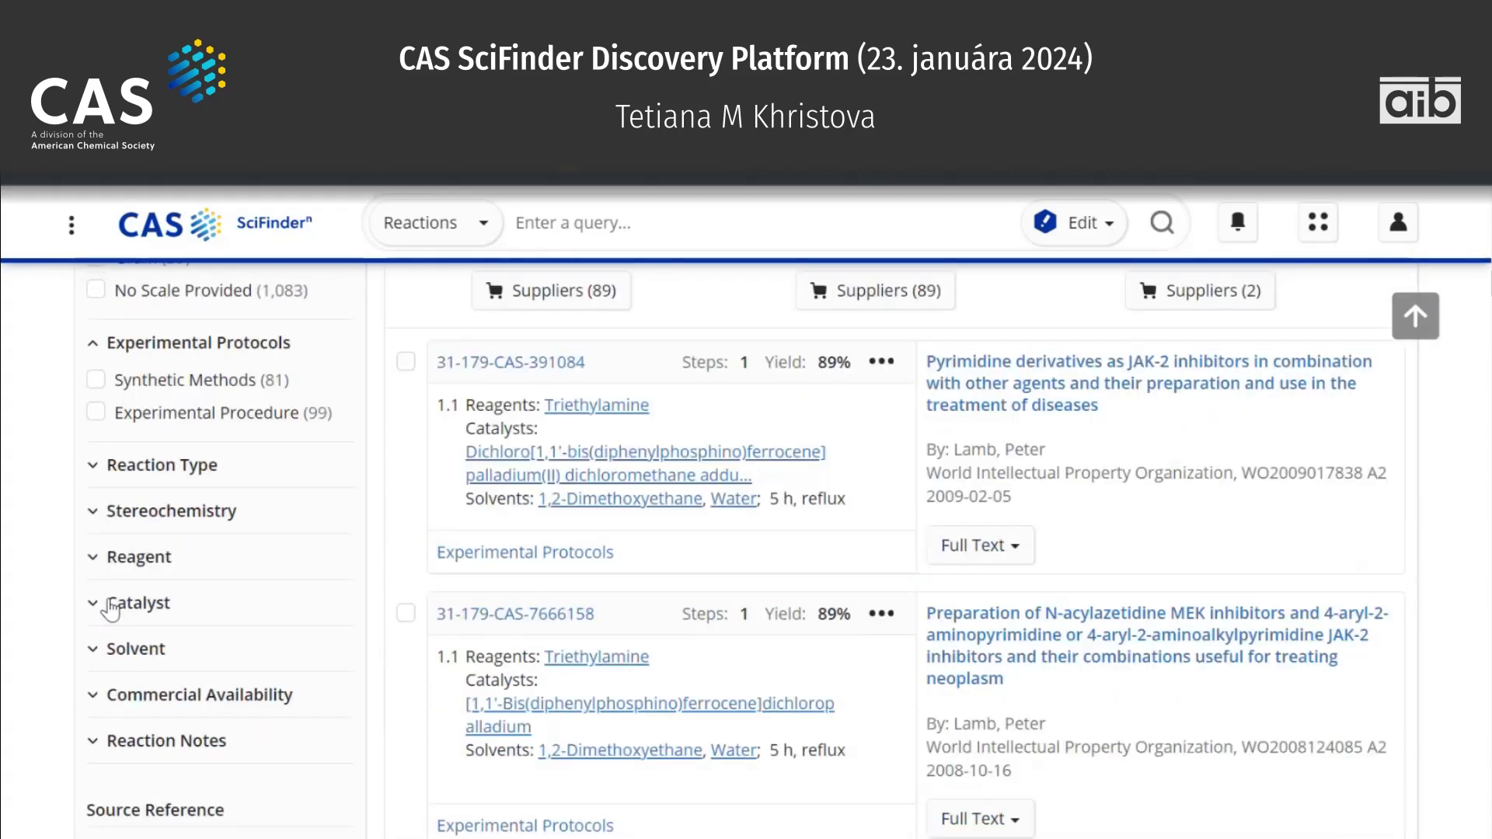
left_click(136, 646)
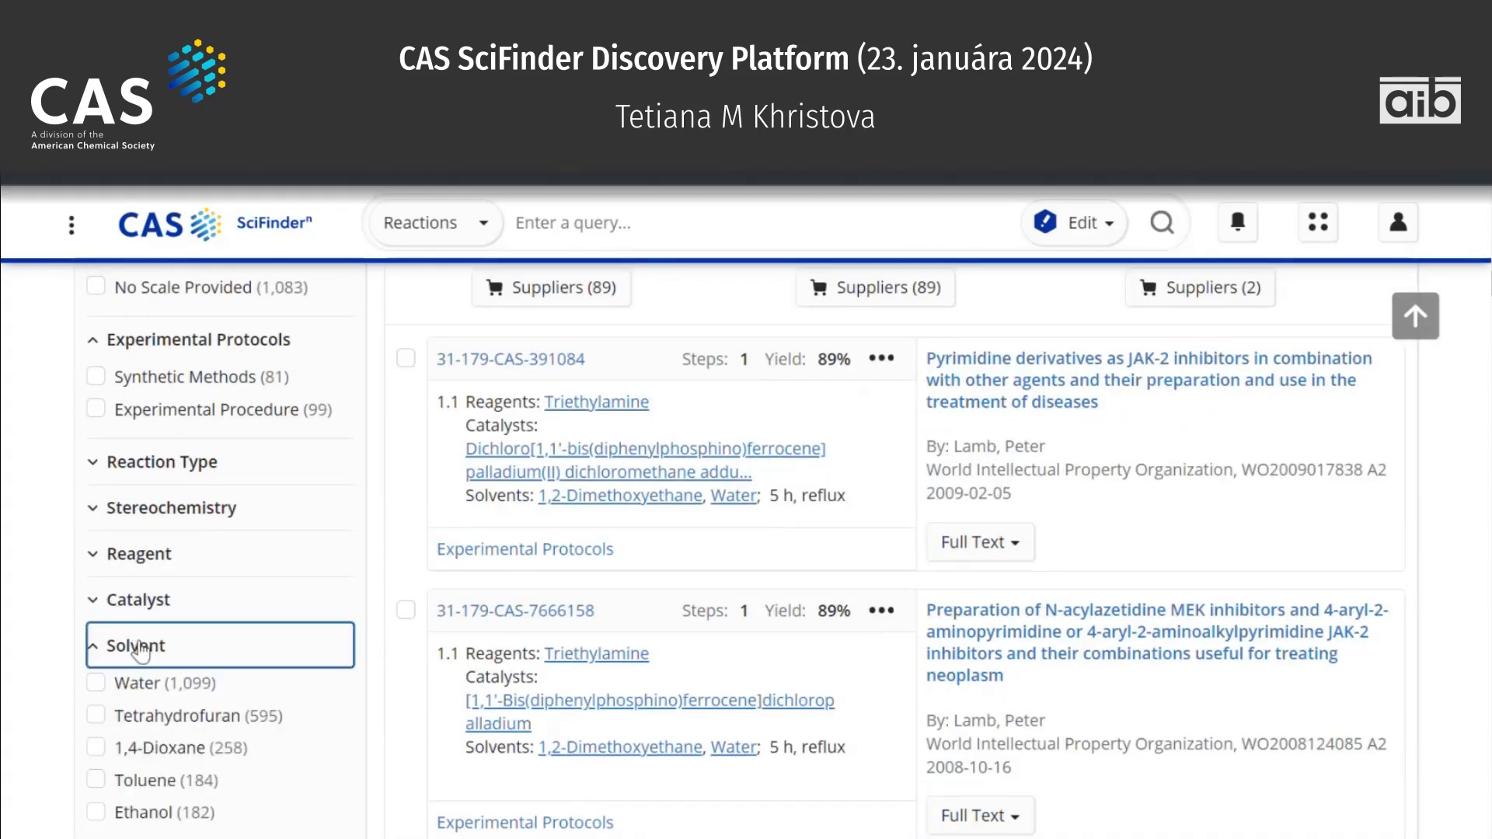
Exclude reactions with Water as solvent from the substructure results, and return the filter behavior to Filter by.
scroll(140, 651, "up", 2)
scroll(140, 652, "up", 15)
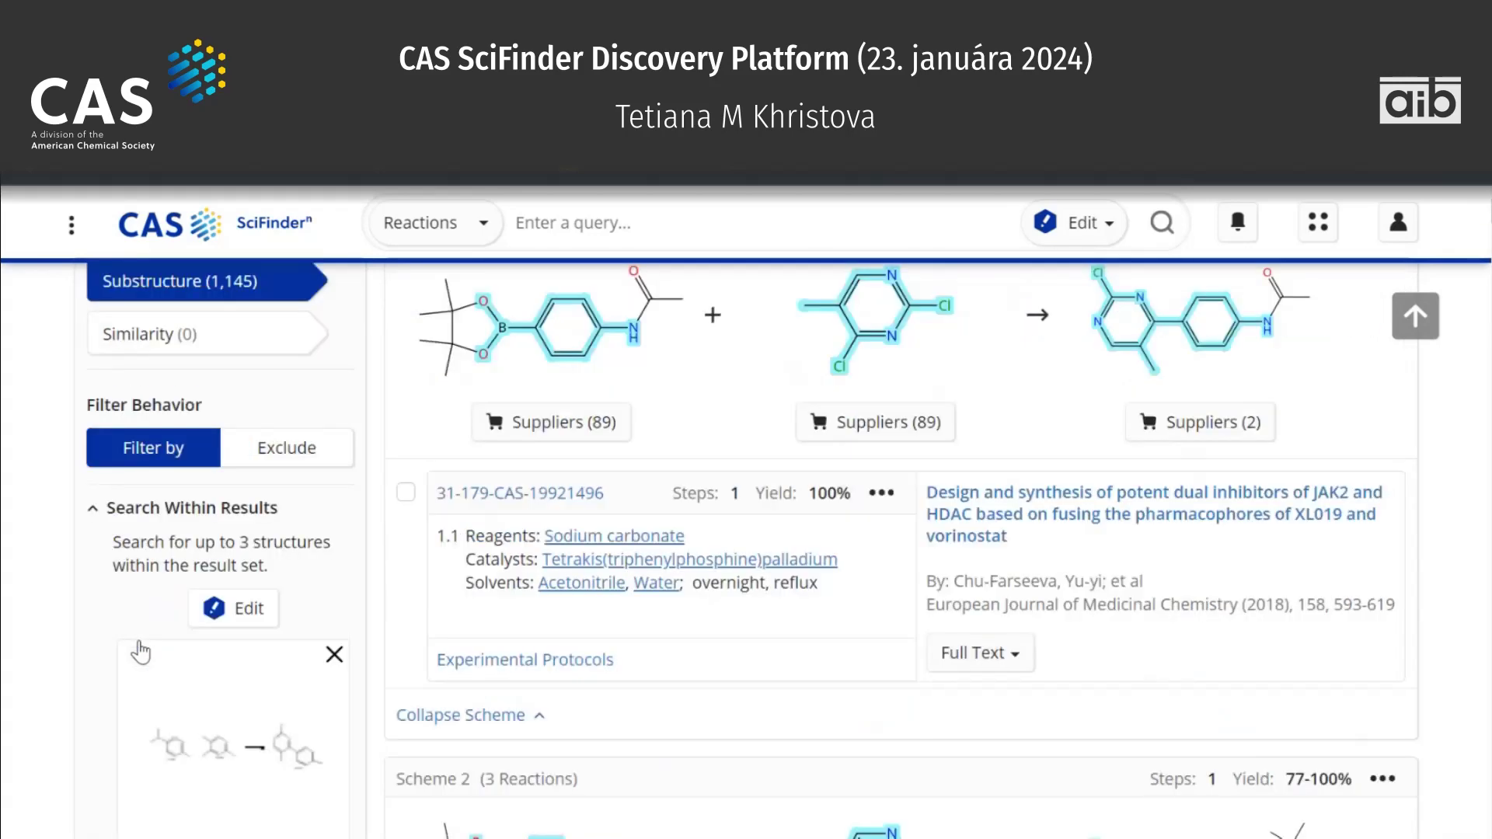
left_click(318, 514)
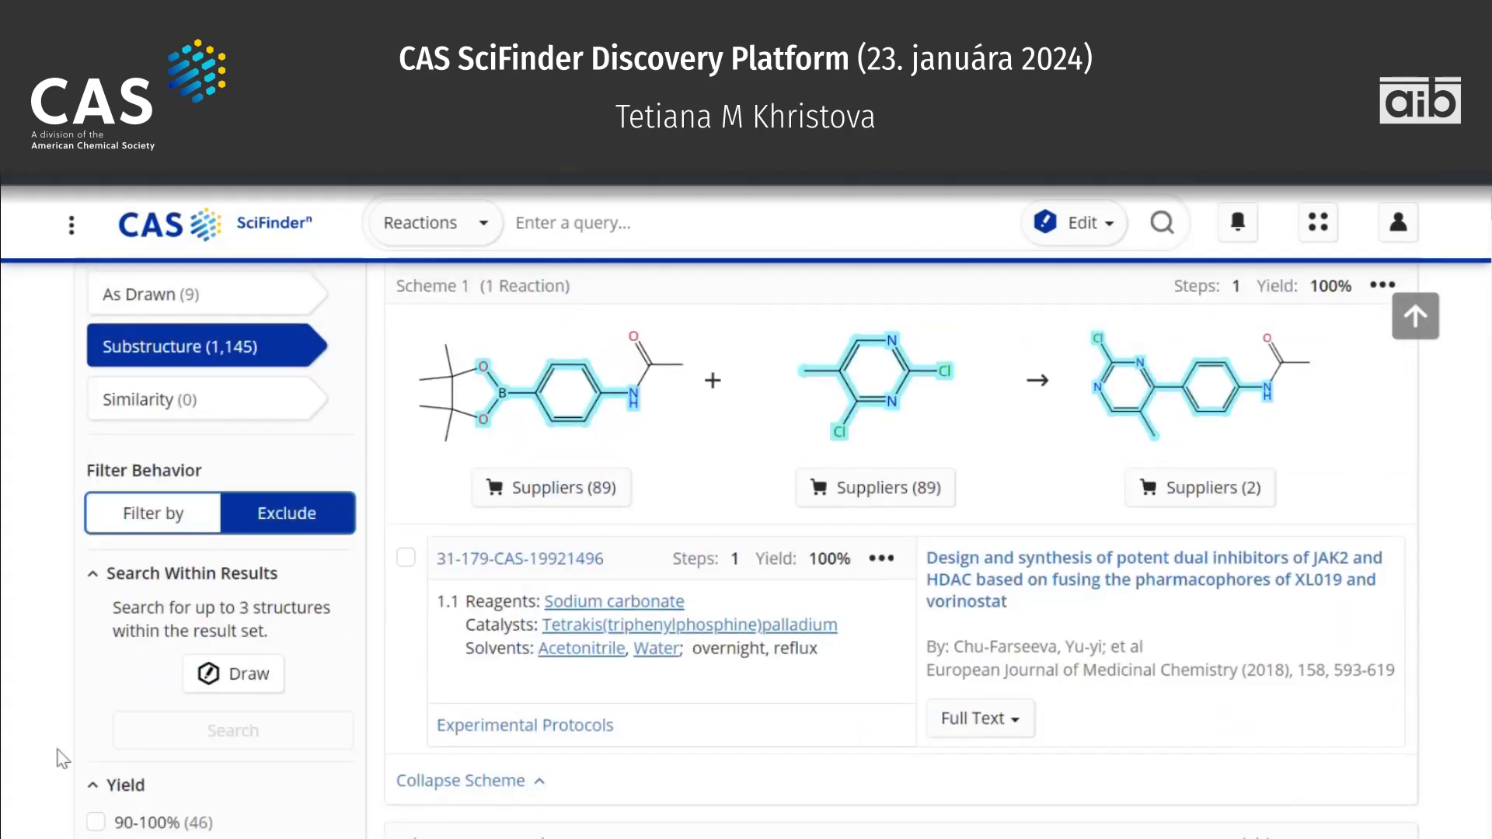
scroll(27, 692, "down", 2)
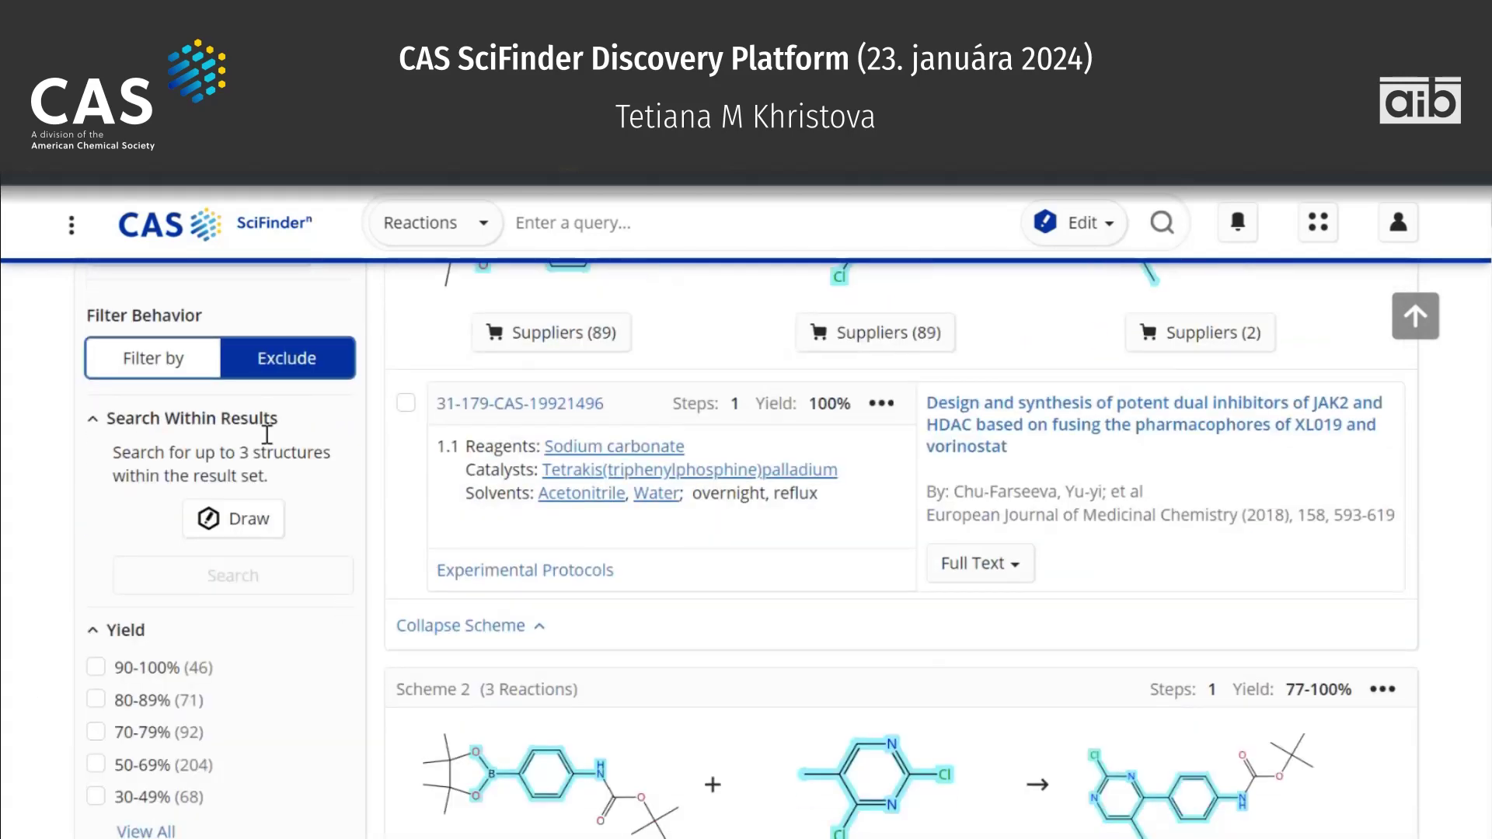
scroll(101, 556, "down", 15)
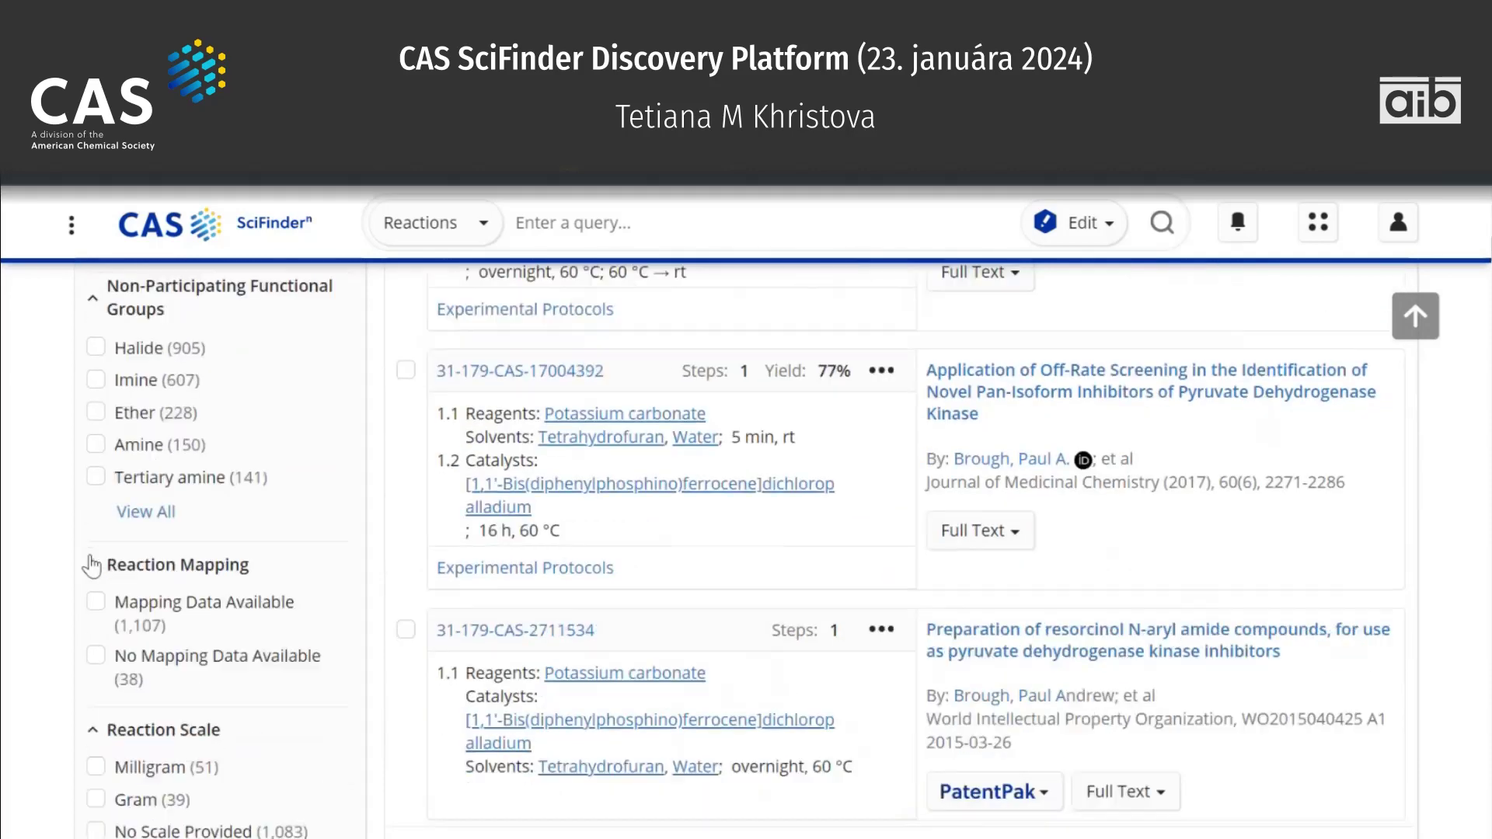
scroll(95, 565, "down", 9)
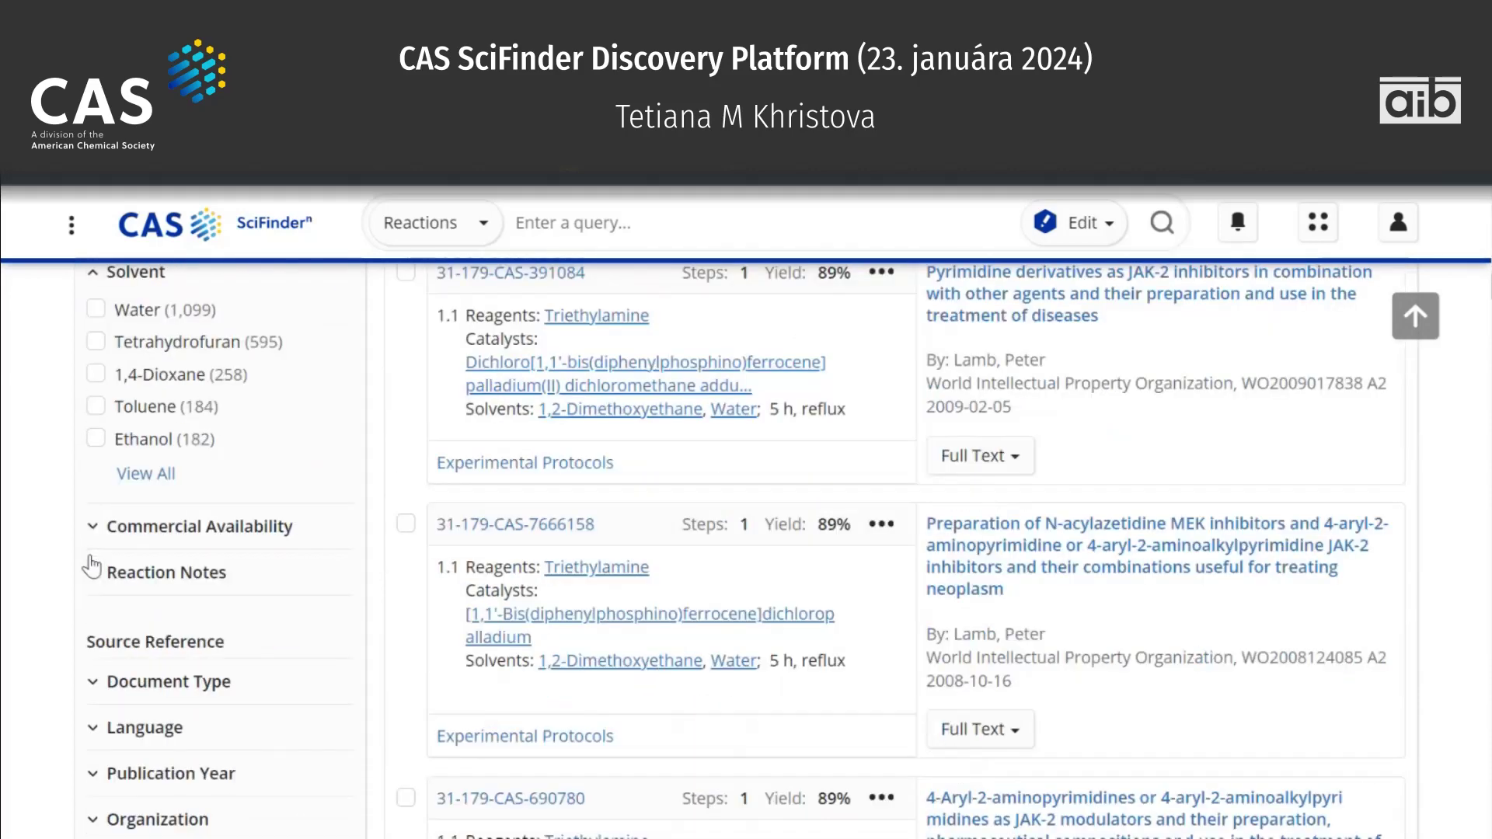
scroll(92, 565, "up", 4)
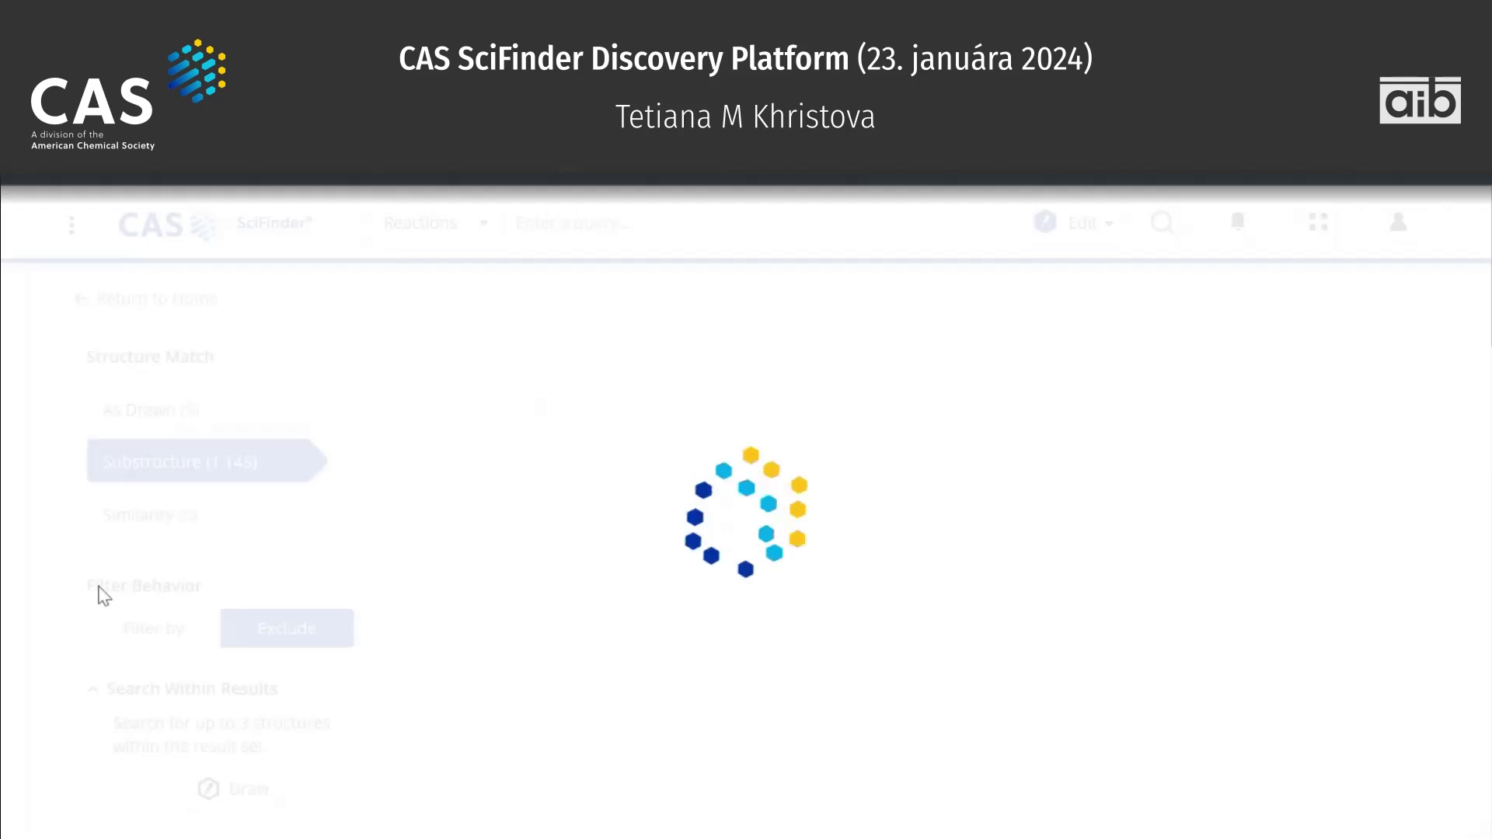
scroll(791, 552, "down", 1)
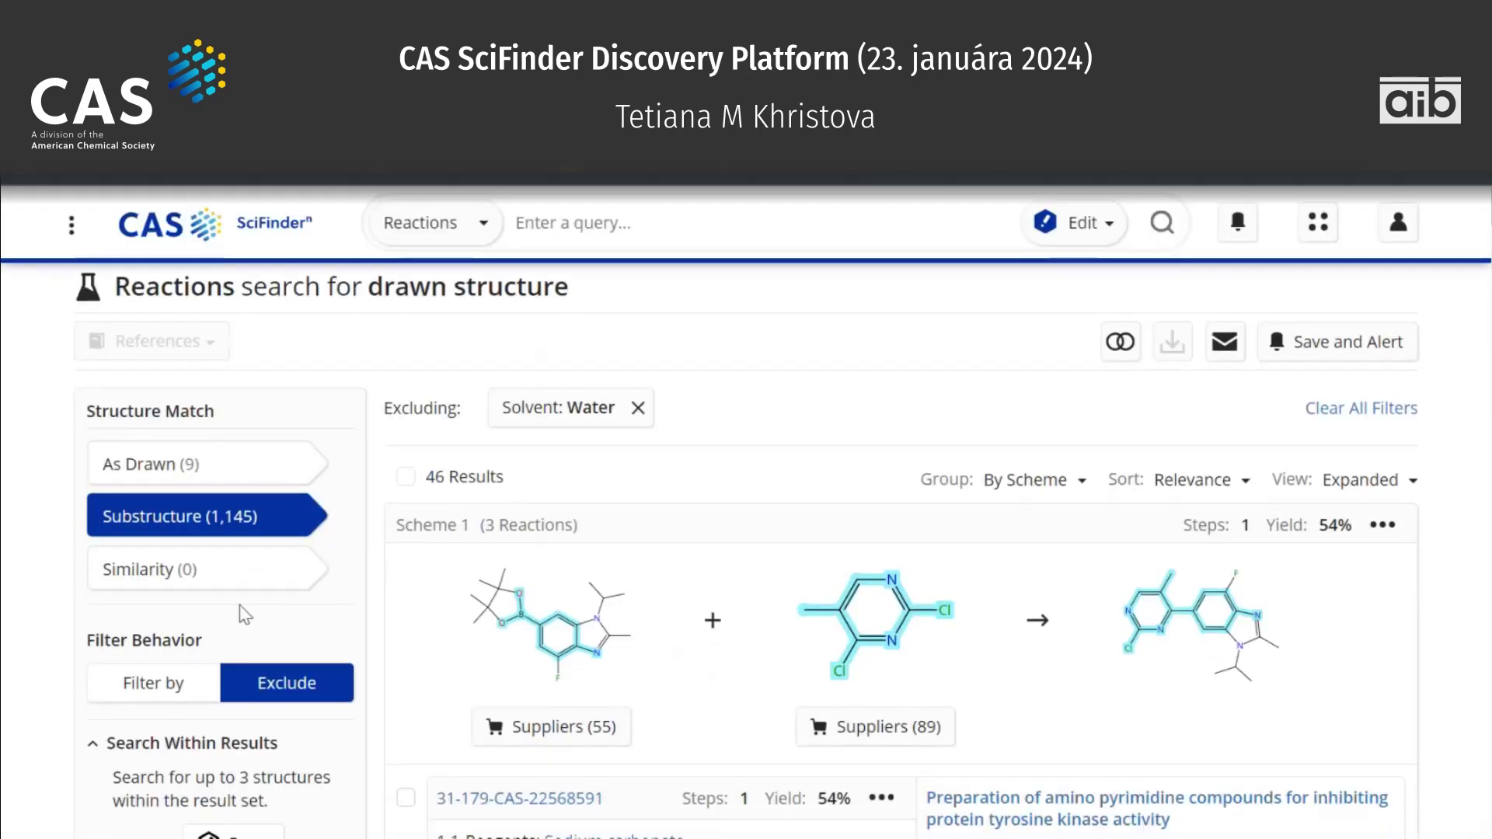
left_click(178, 688)
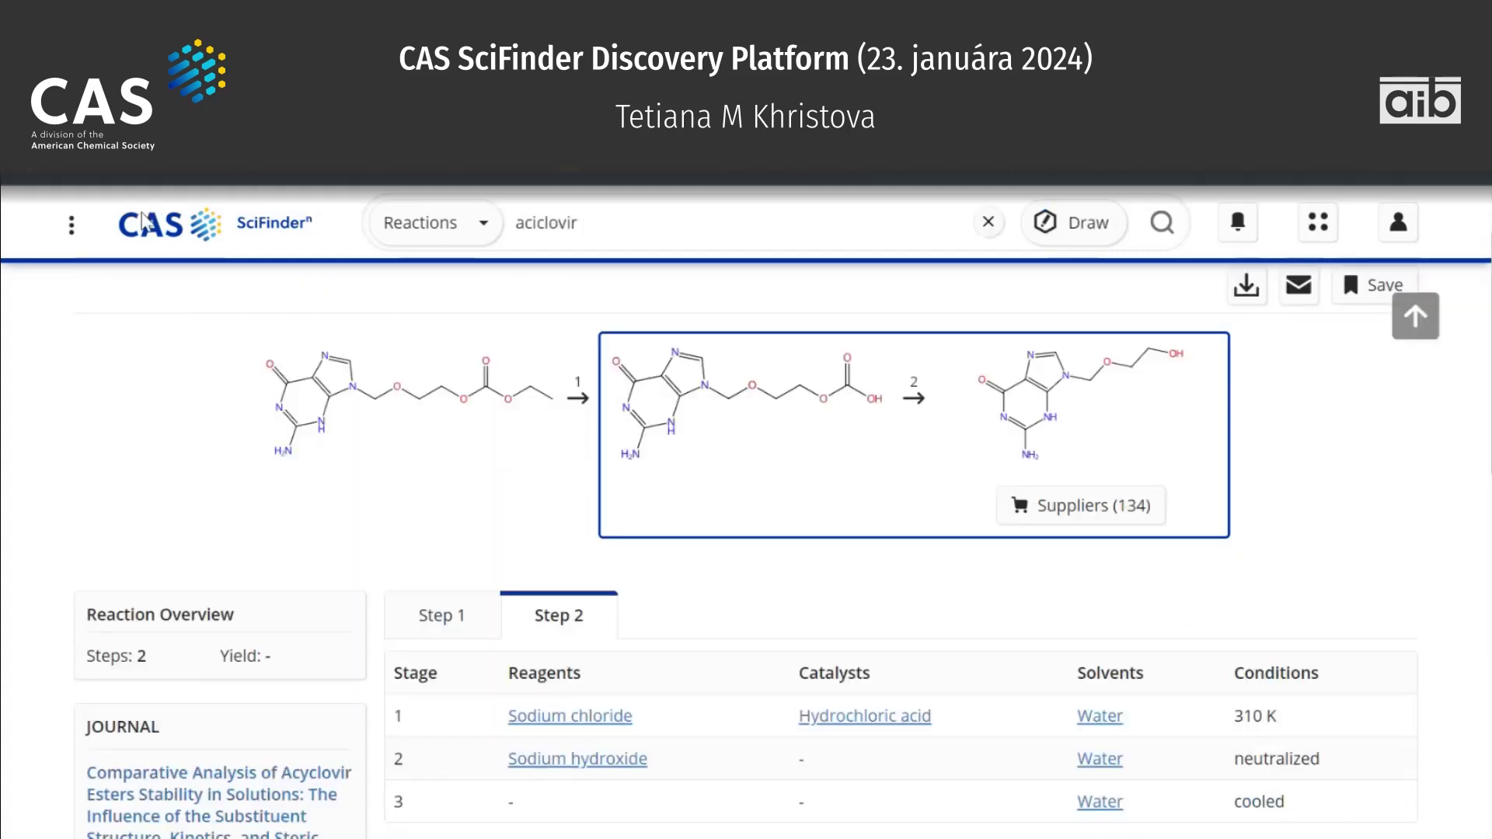
Return to the SciFinder home page and run a Substances search for olaparib.
left_click(149, 231)
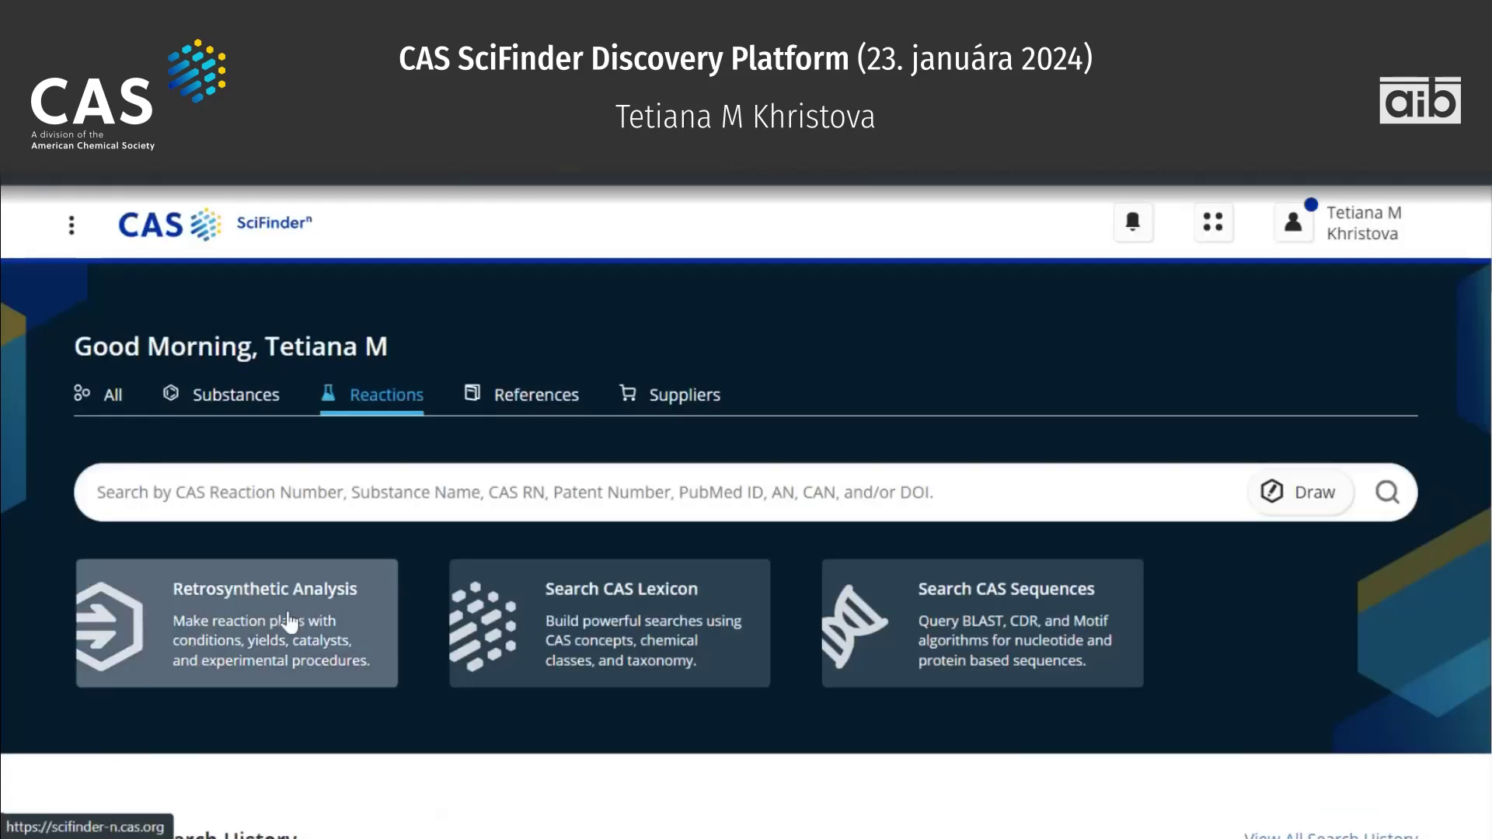
left_click(235, 395)
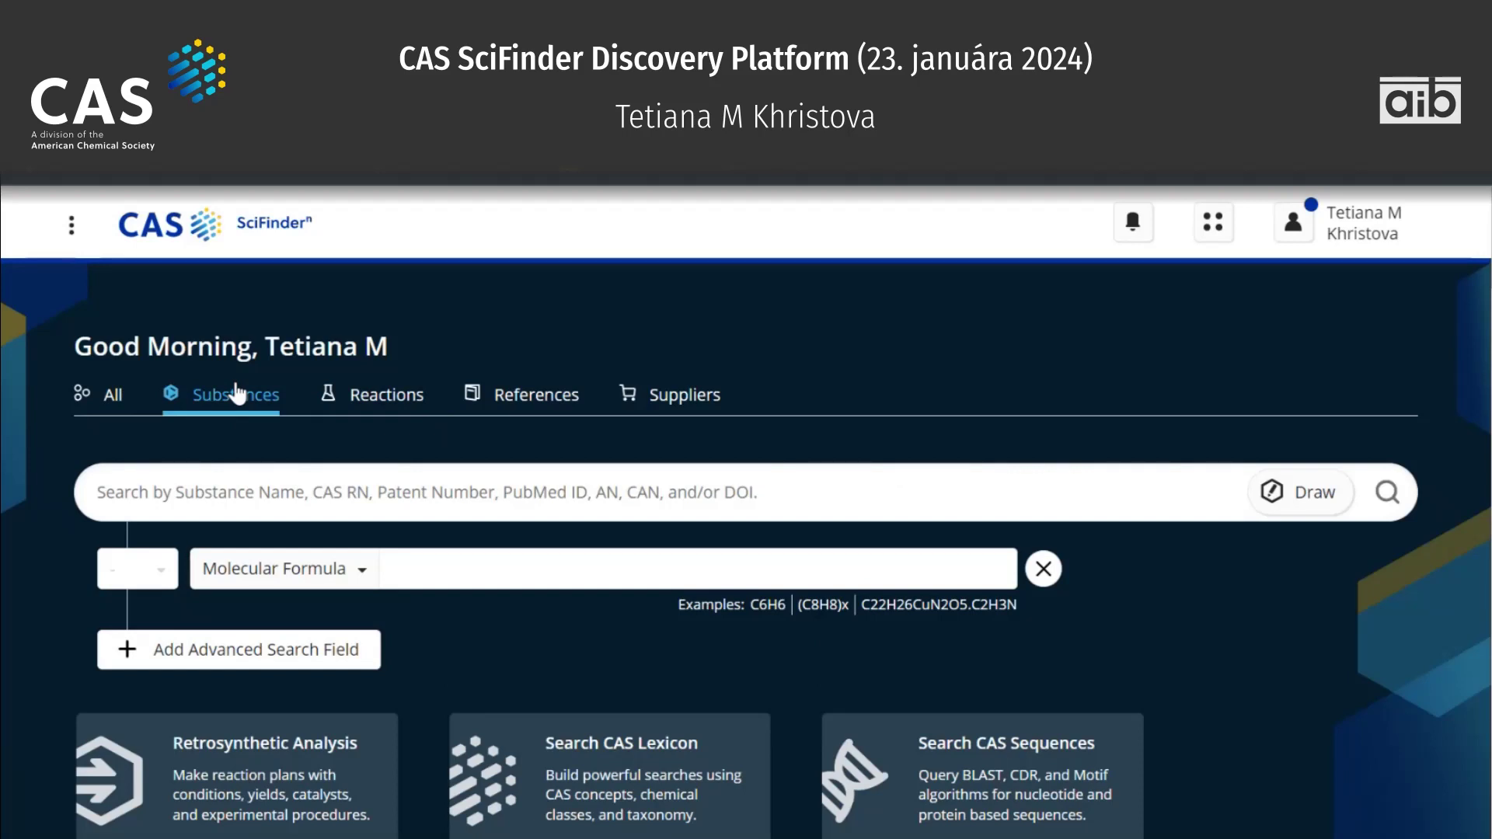
left_click(239, 489)
type("ola")
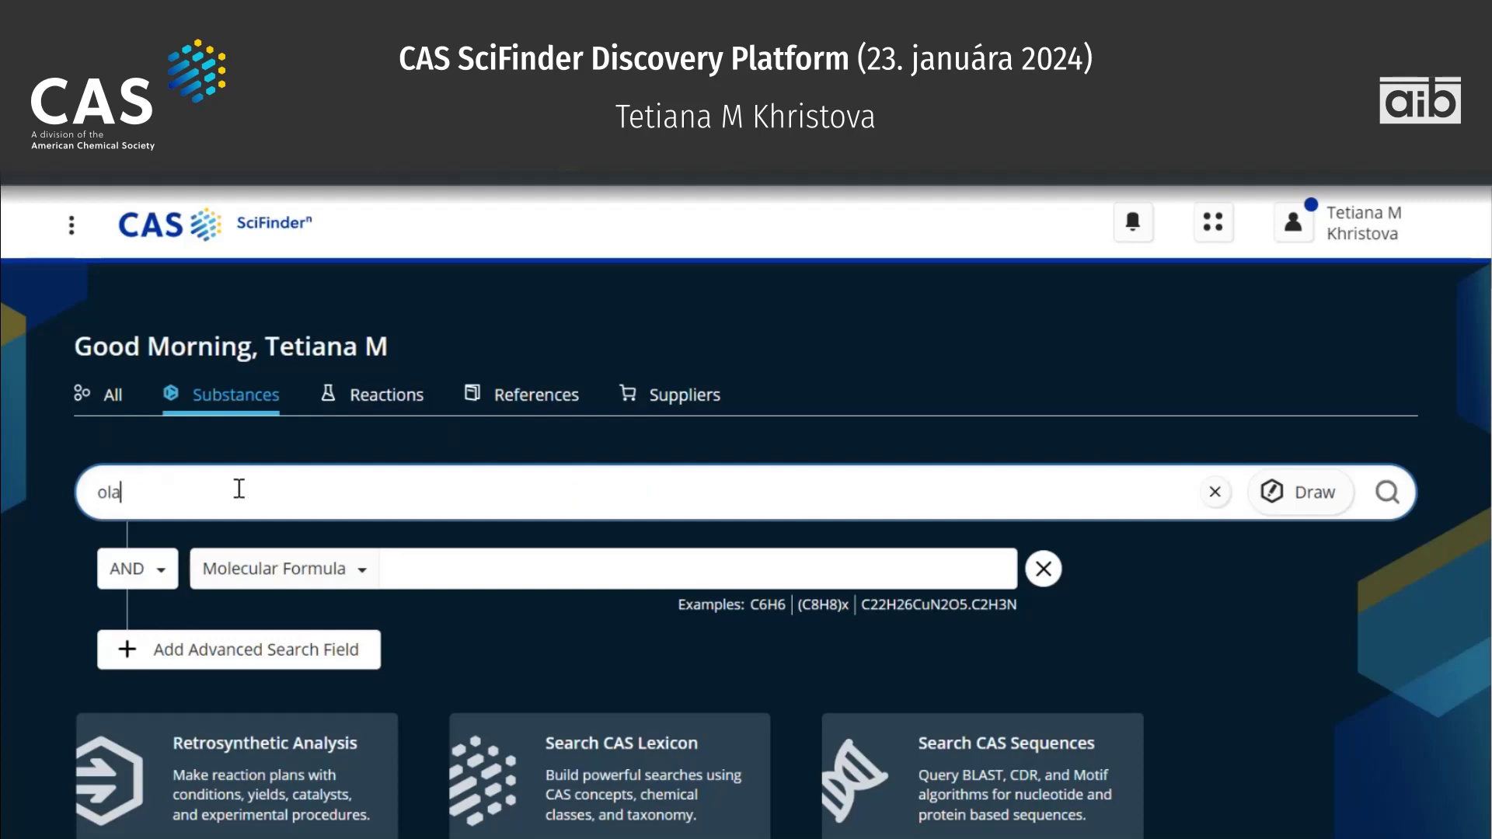
type("parib")
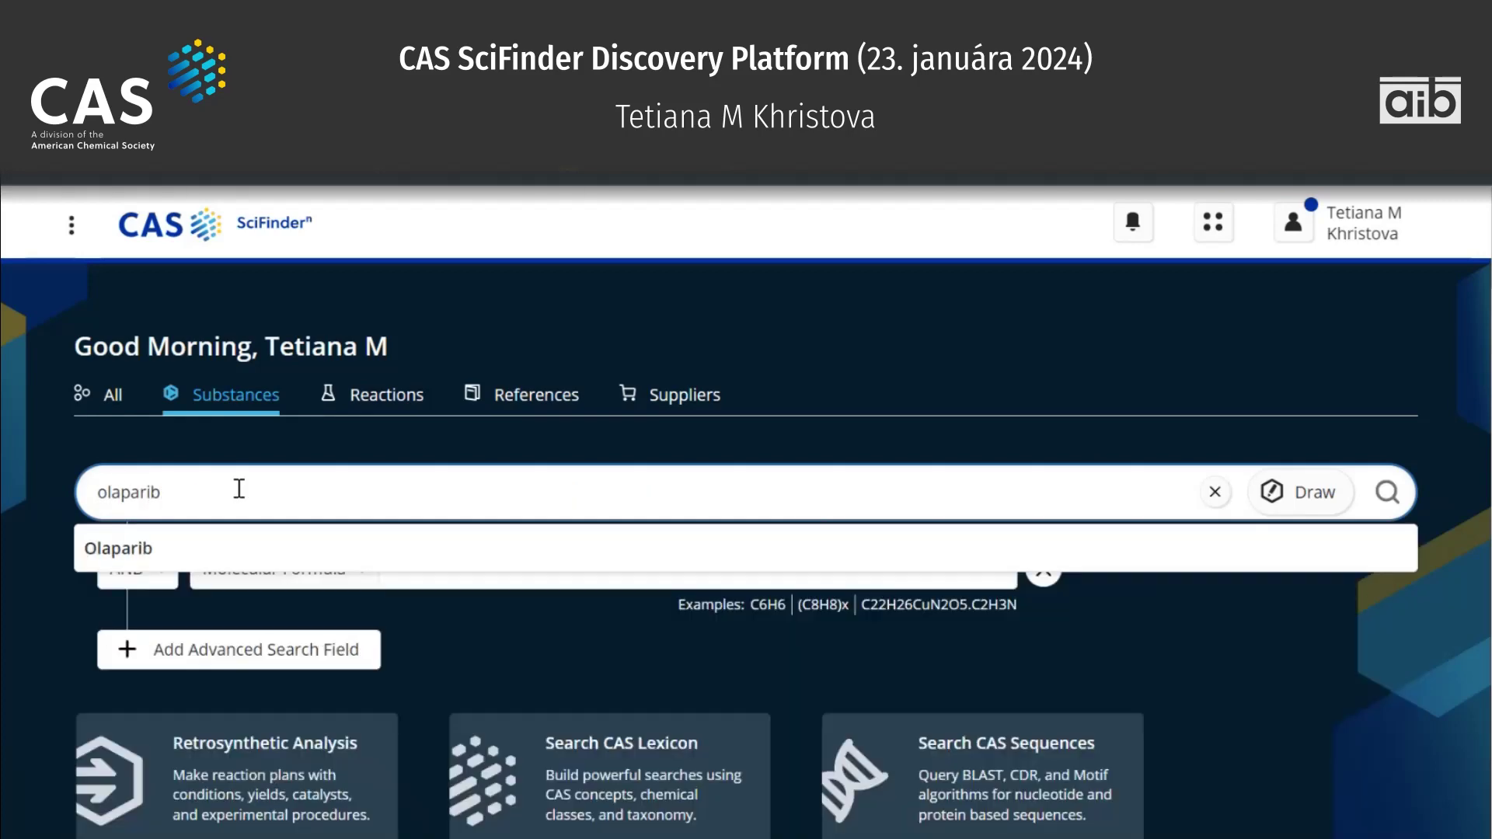
key("Return")
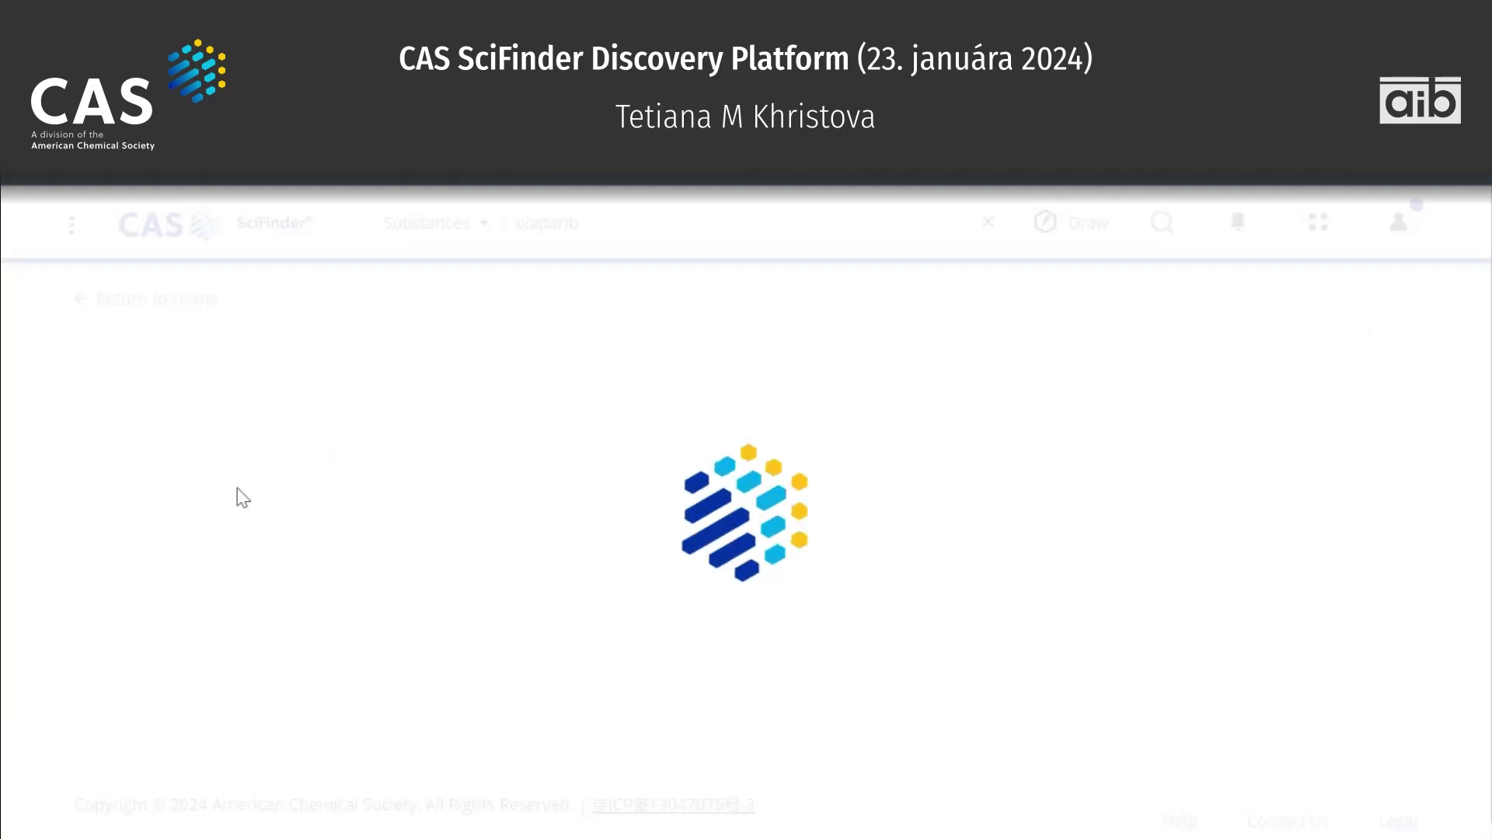
Open the enlarged structure view of the Olaparib result with its list of follow-up actions.
scroll(236, 488, "down", 2)
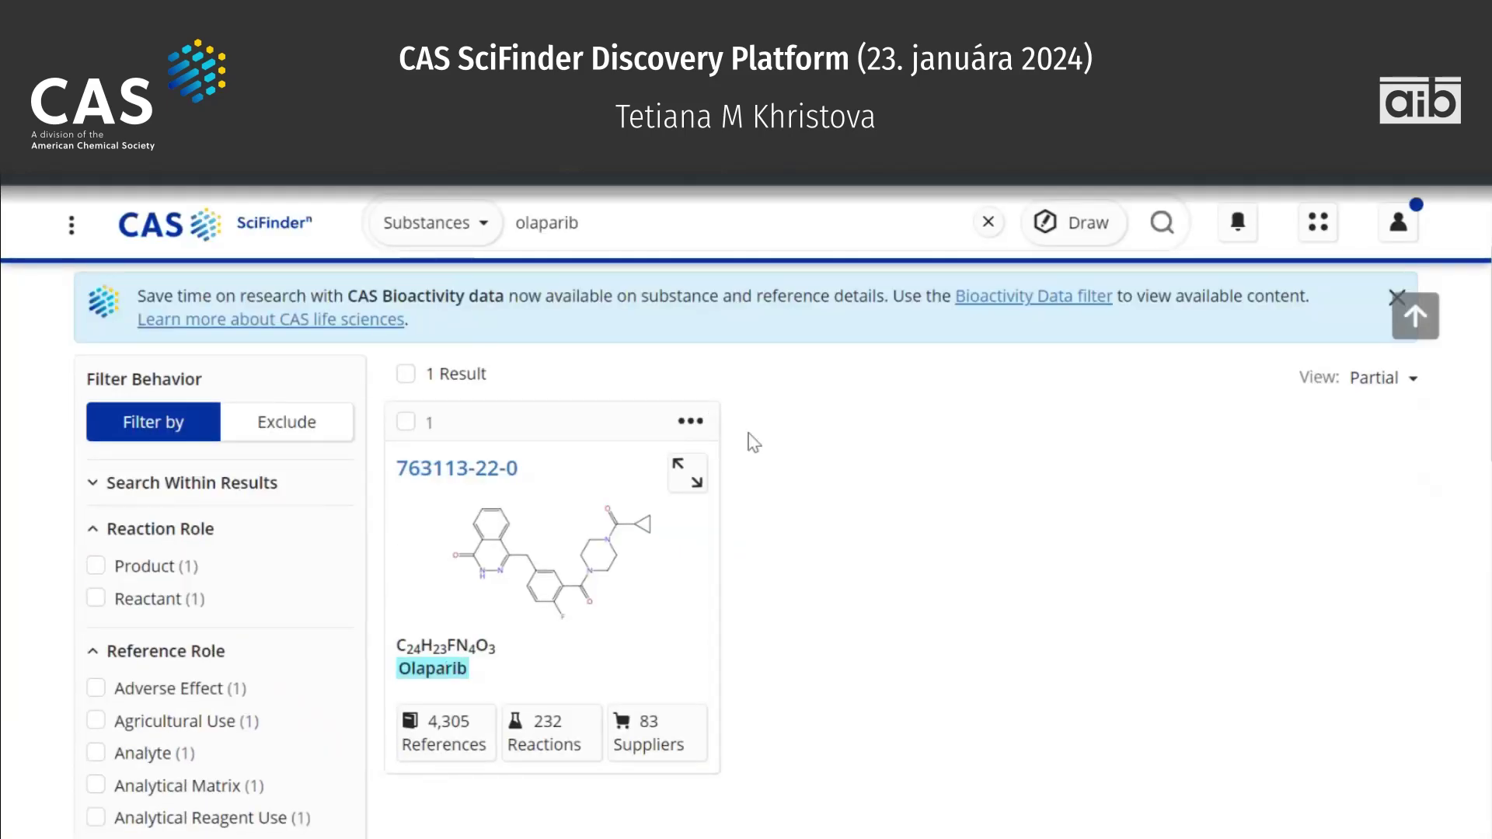
left_click(537, 566)
left_click(537, 565)
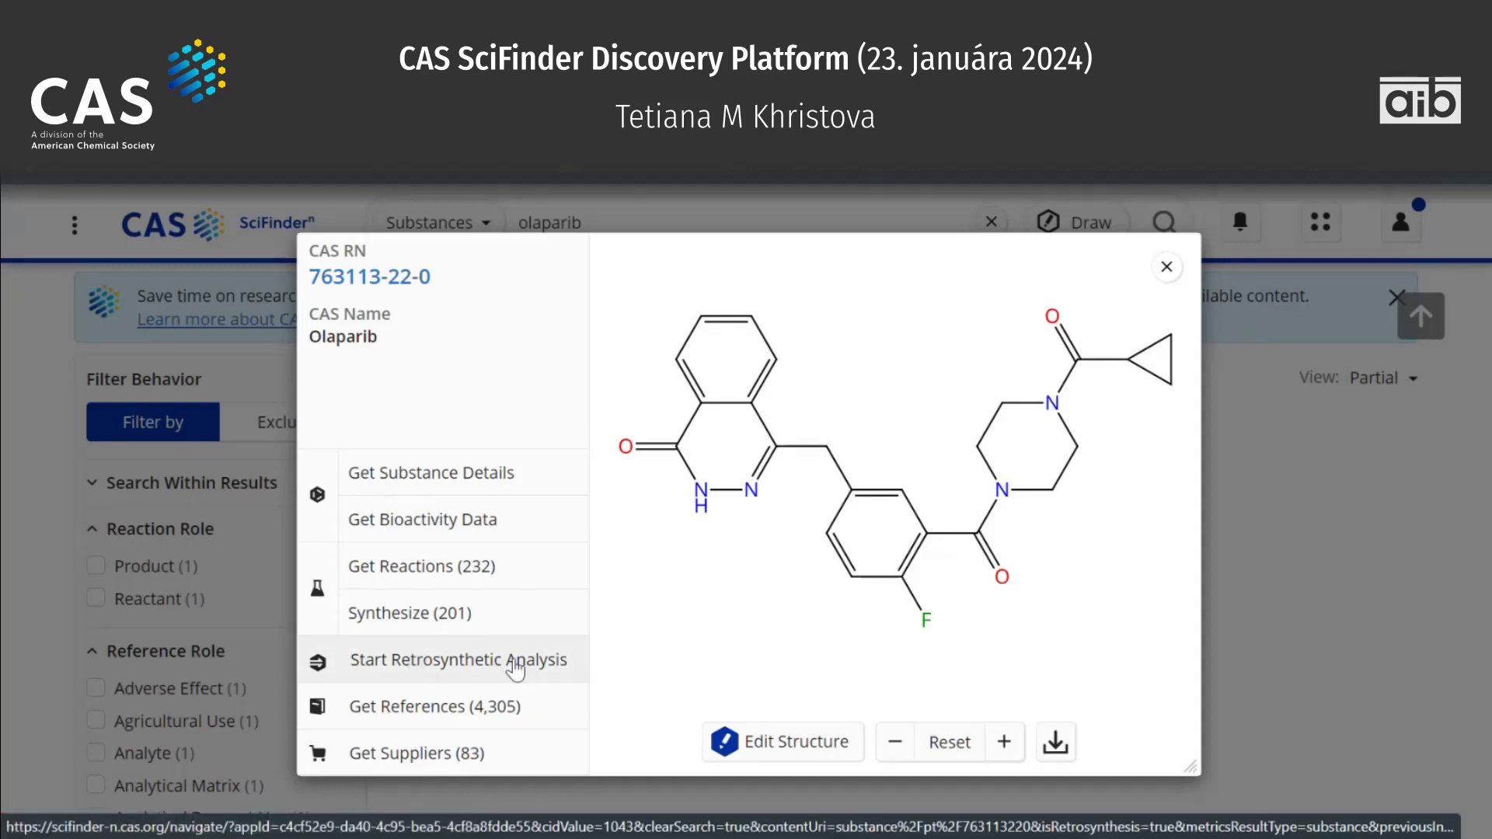
Copy olaparib's CAS Registry Number, then open the Retrosynthetic Analysis structure editor from the home page.
left_click_drag(442, 289, 309, 287)
key("ctrl+c")
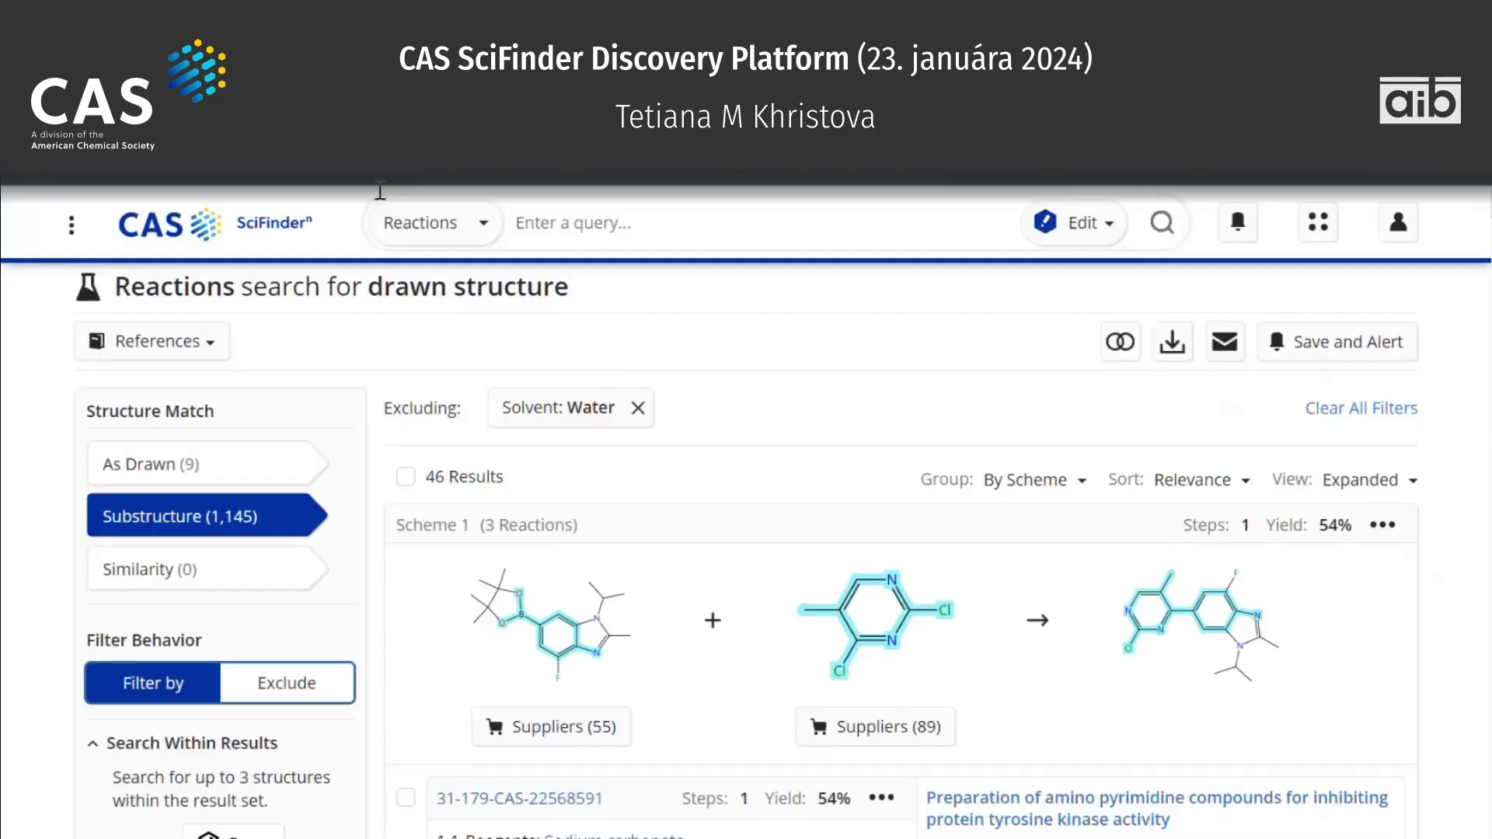
left_click(245, 232)
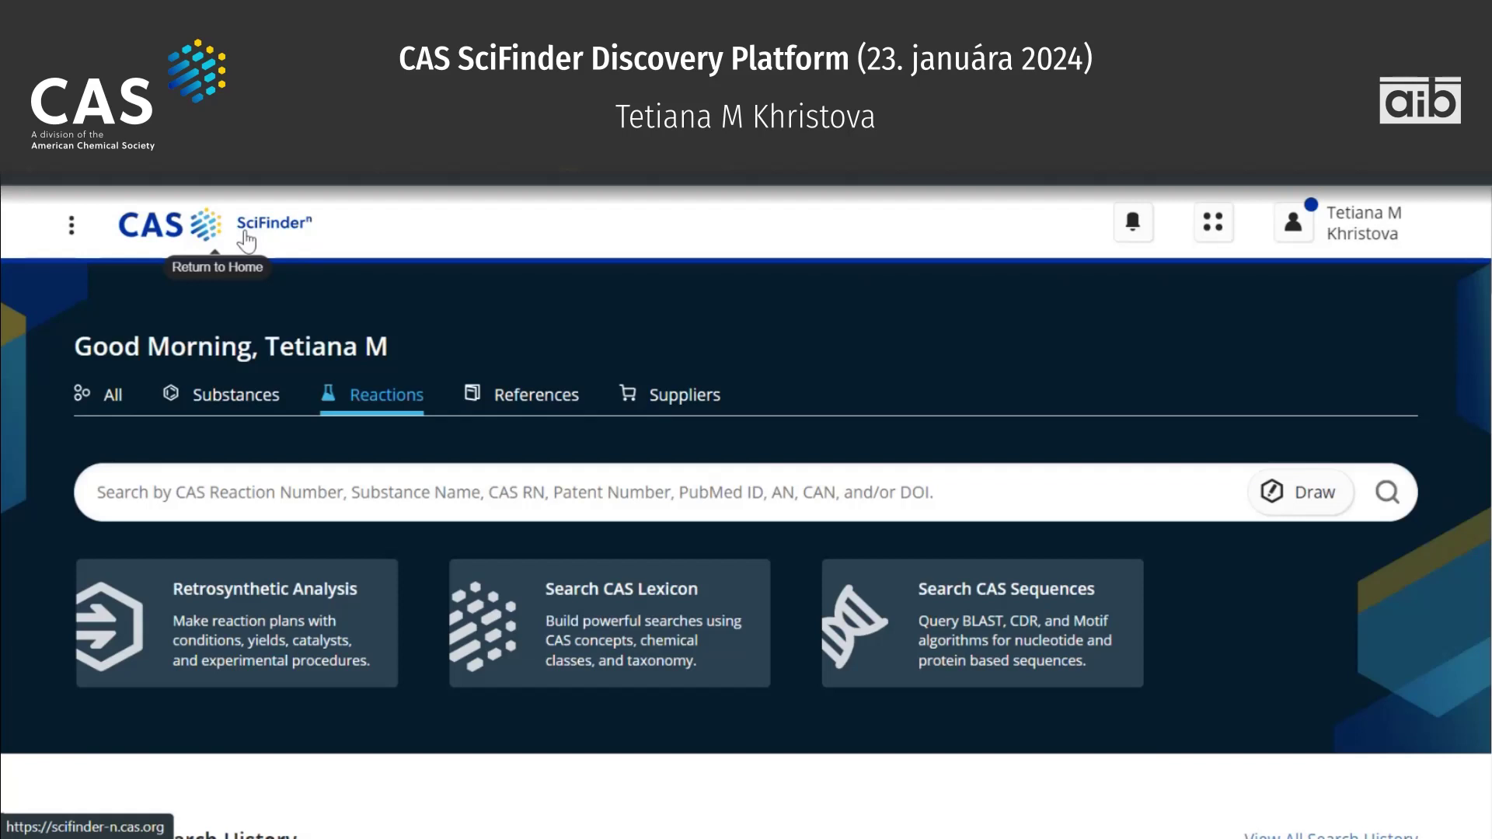
left_click(271, 617)
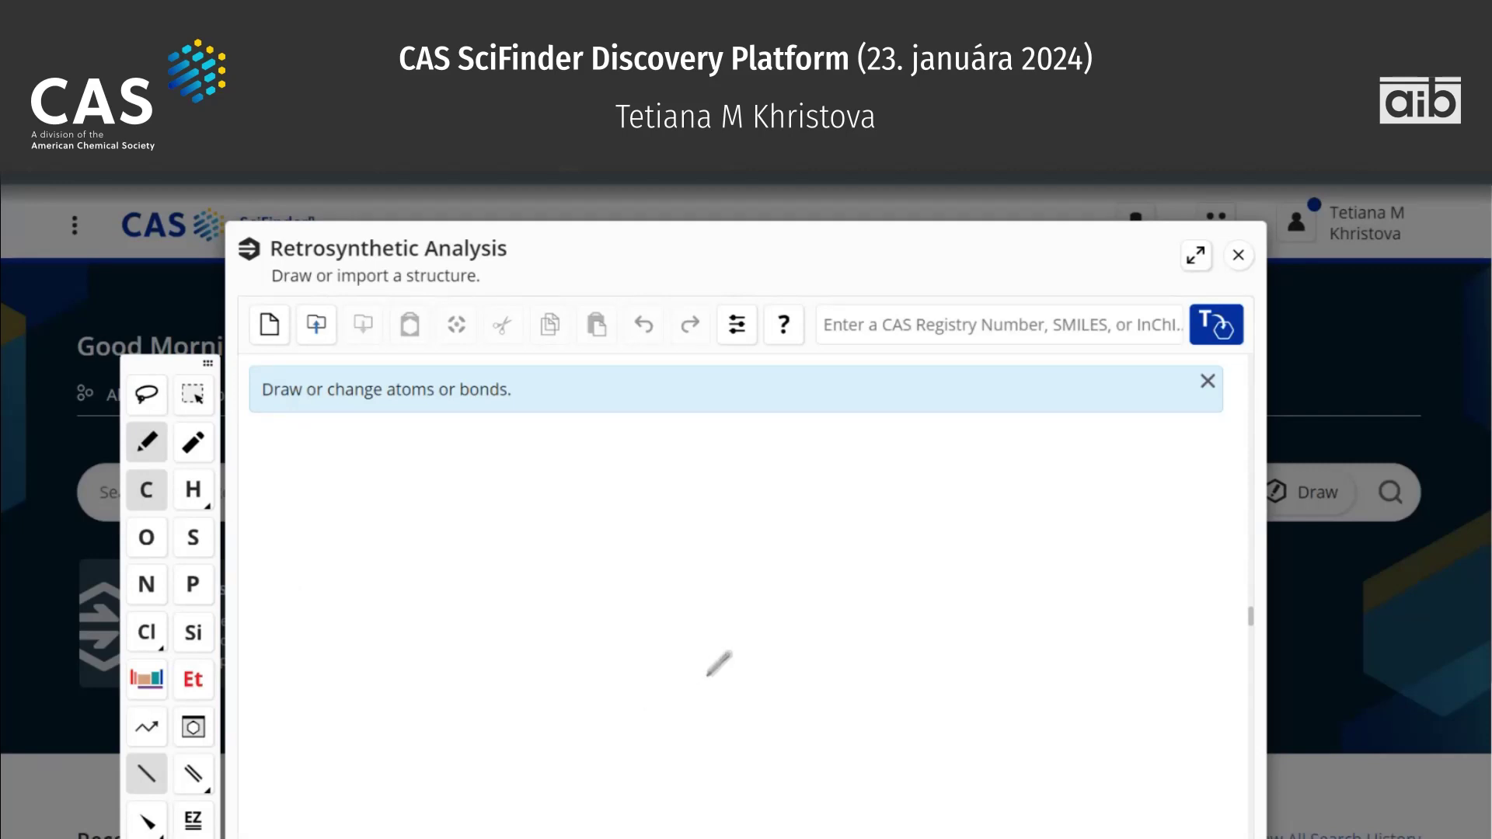
Load the structure for CAS Registry Number 763113-22-0 into the editor and deselect it.
left_click(867, 336)
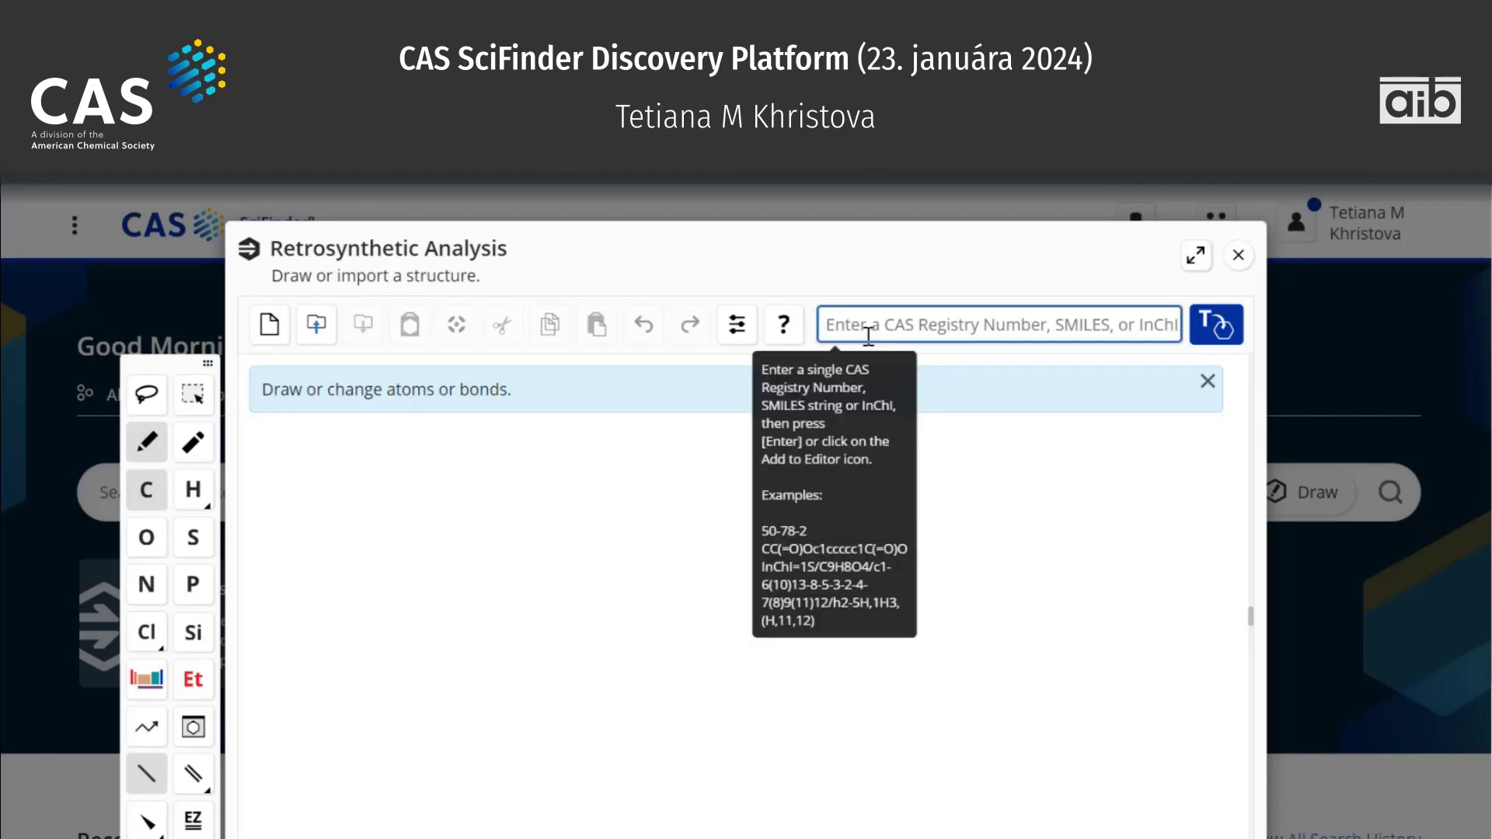
key("ctrl+v")
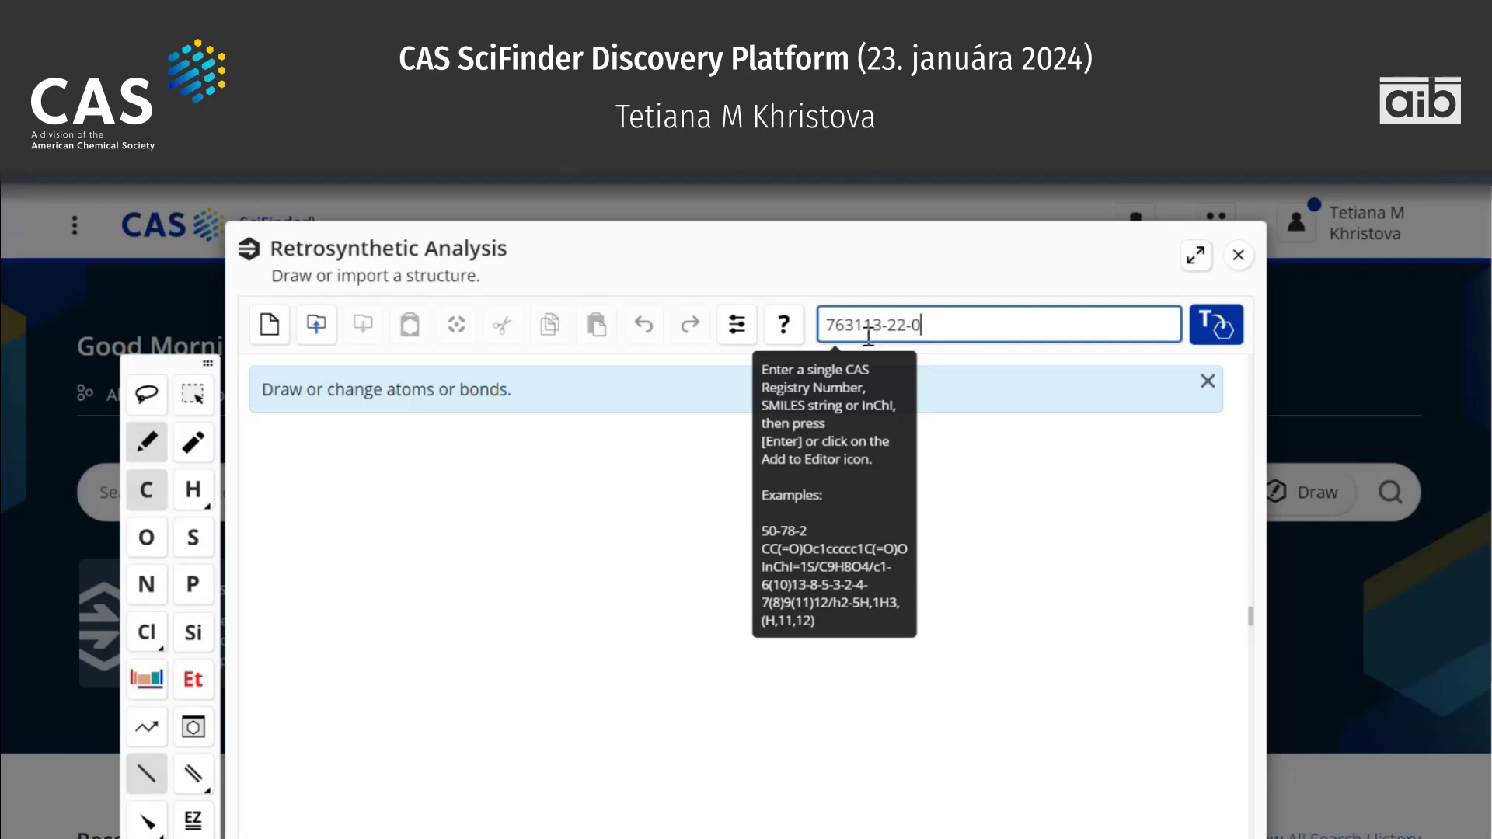
key("Return")
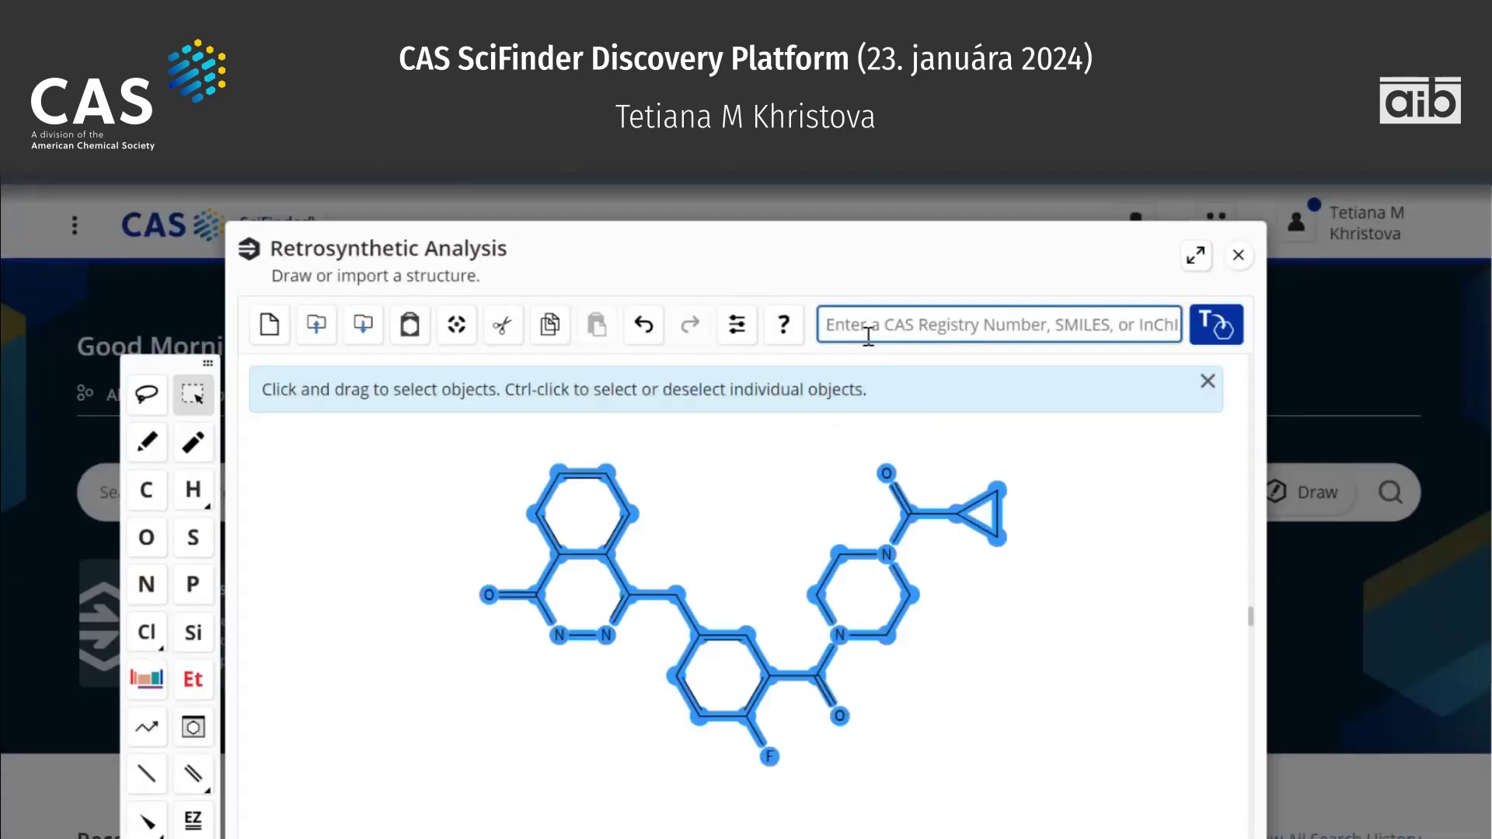
left_click(732, 458)
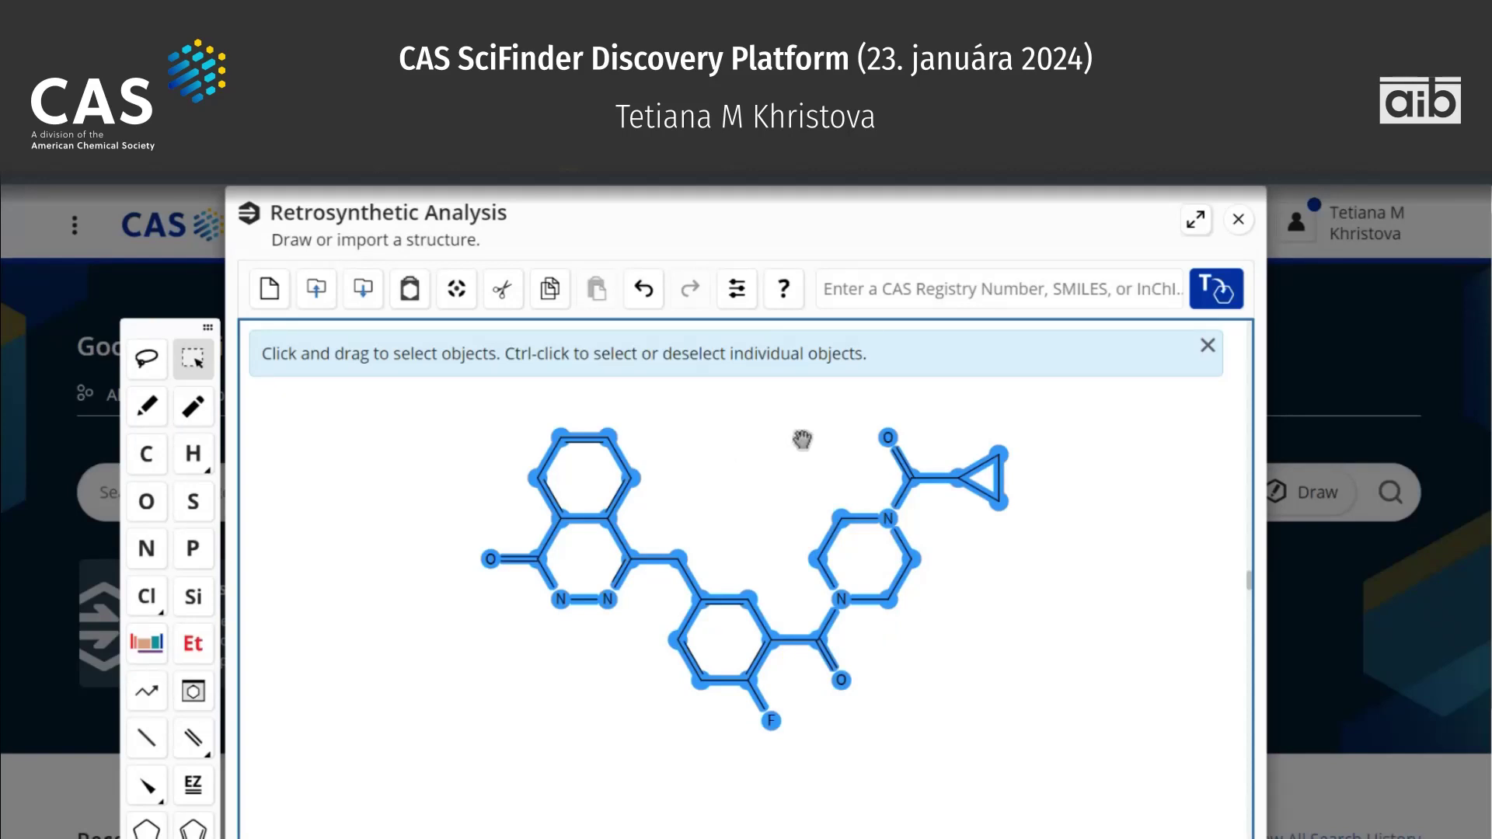
left_click(1084, 553)
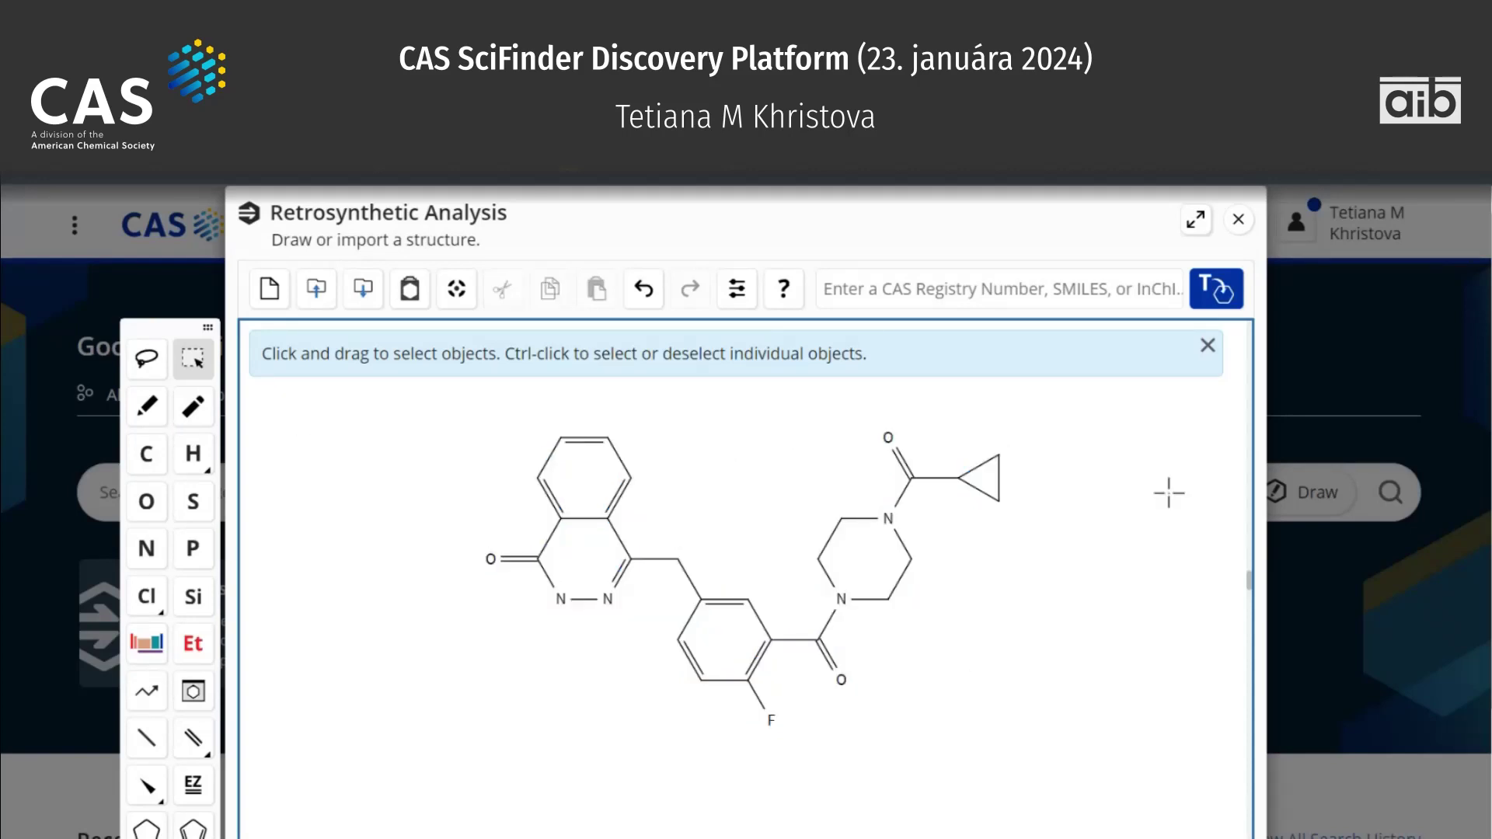
Start the retrosynthetic analysis of the loaded structure and create a retrosynthesis plan with a synthetic depth of 4.
scroll(1411, 610, "down", 2)
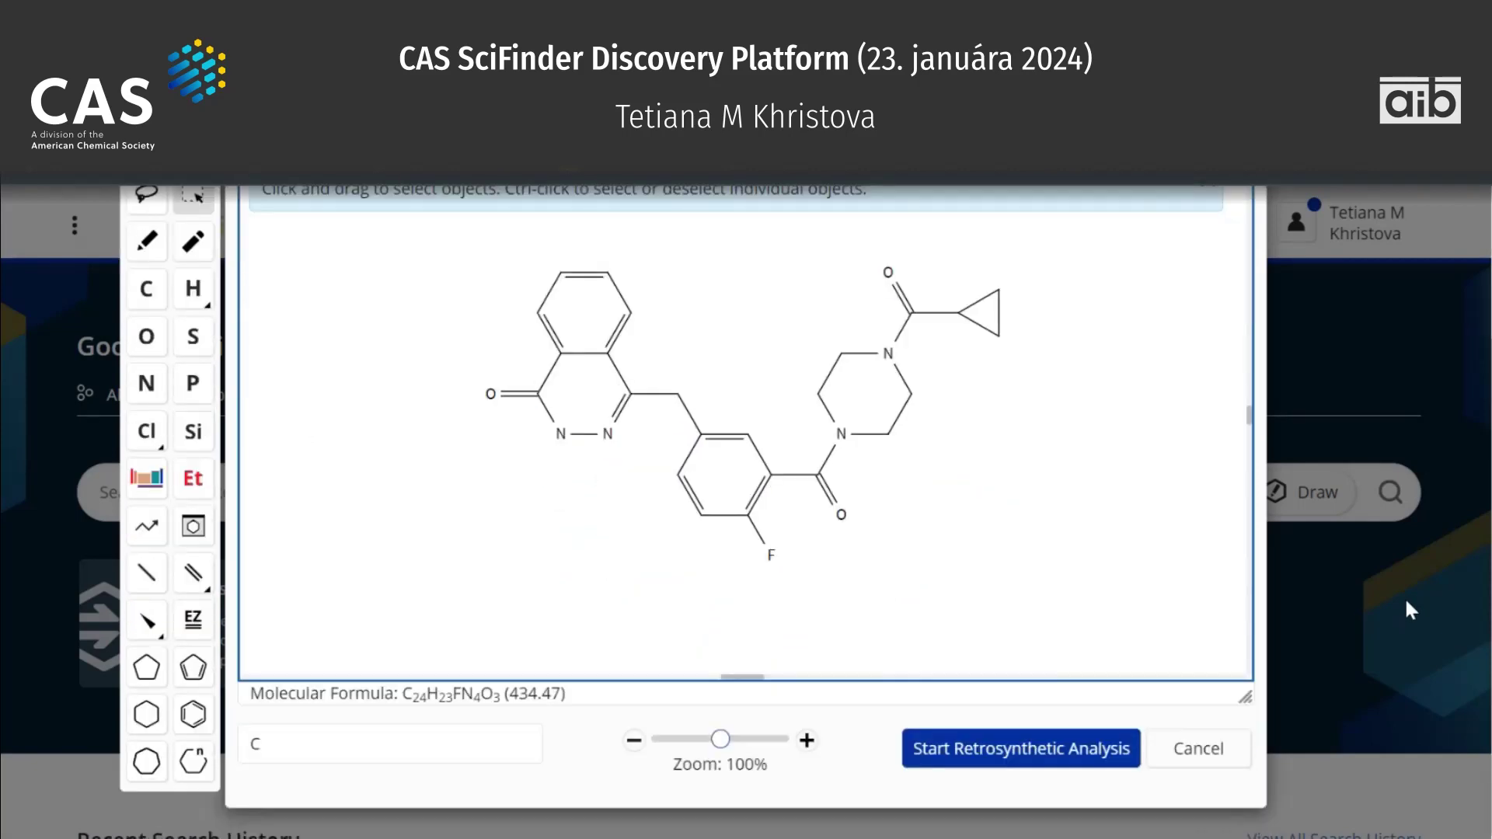
left_click(1044, 750)
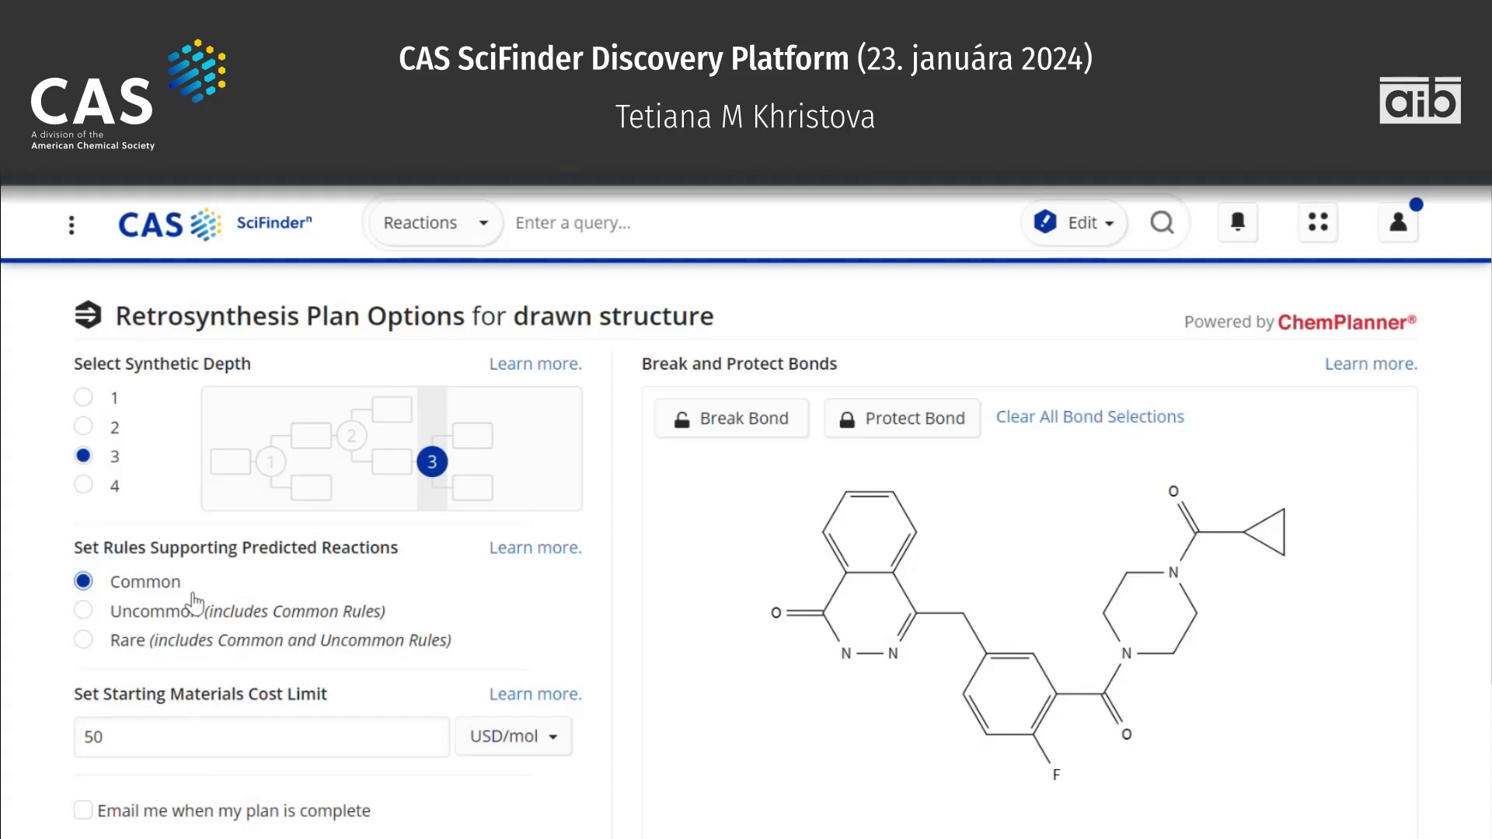
left_click(117, 489)
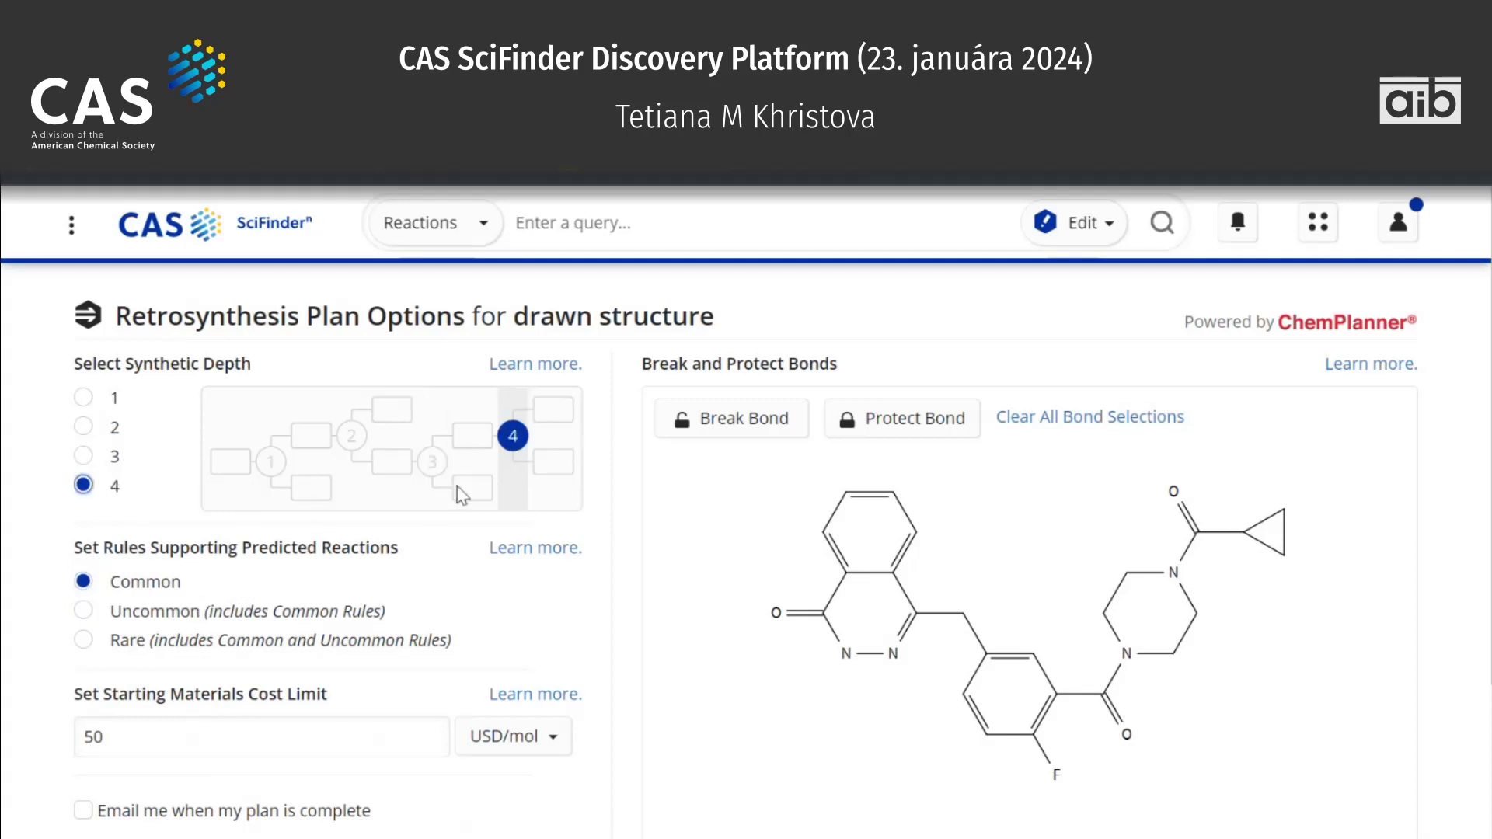
scroll(540, 494, "down", 1)
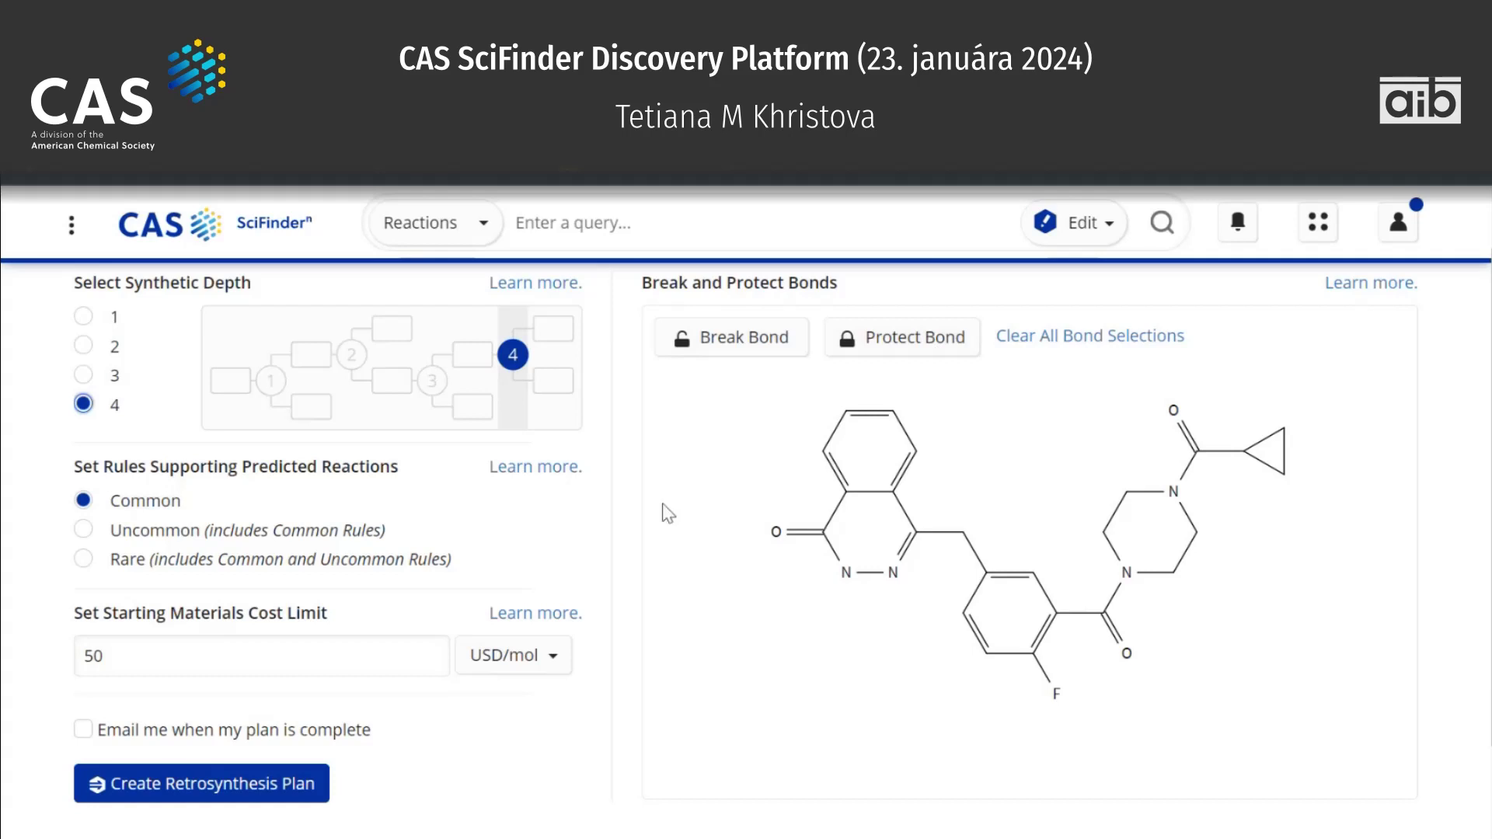
scroll(533, 572, "down", 3)
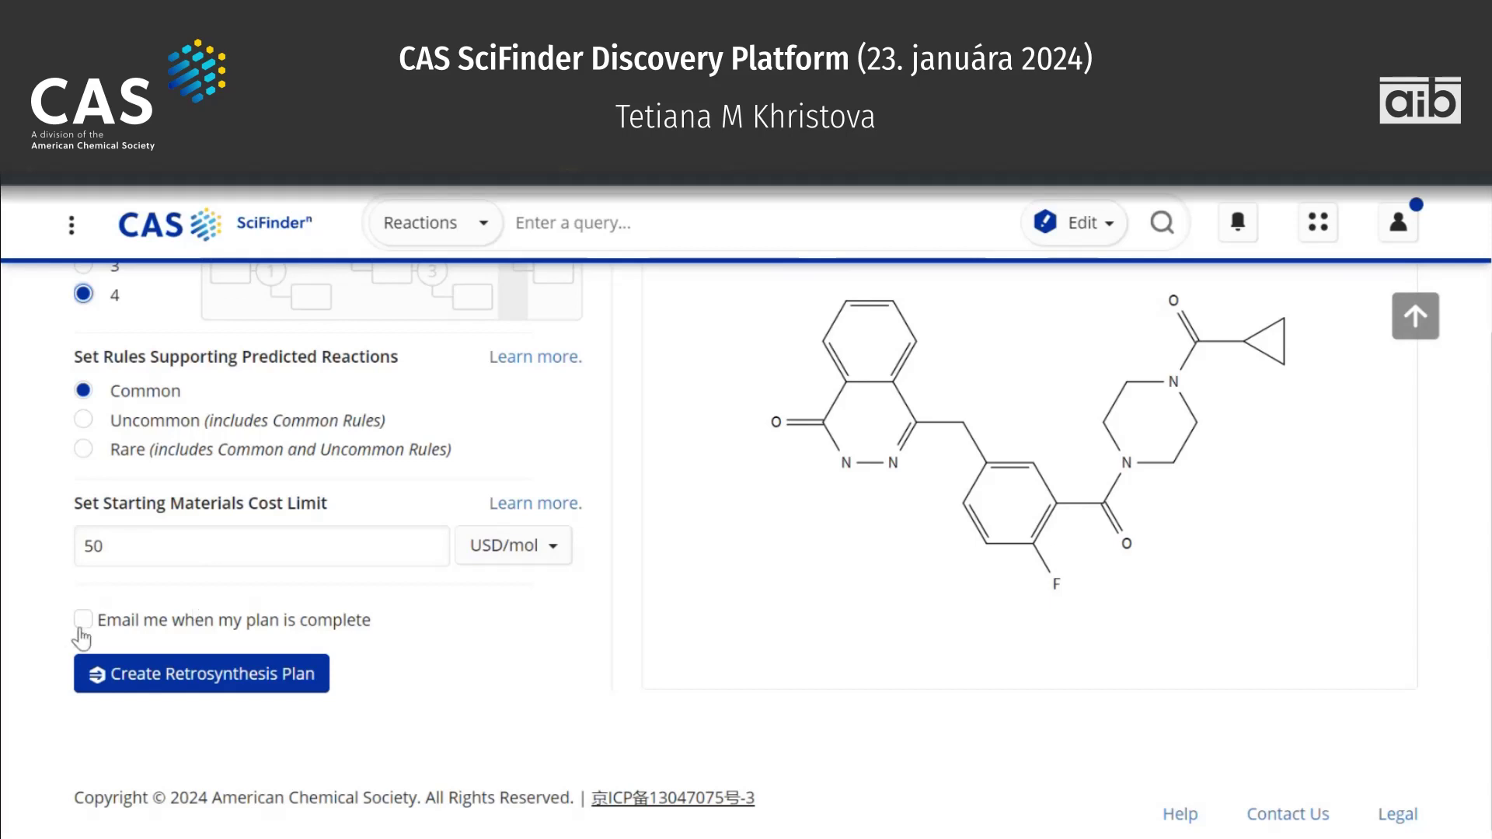
left_click(204, 674)
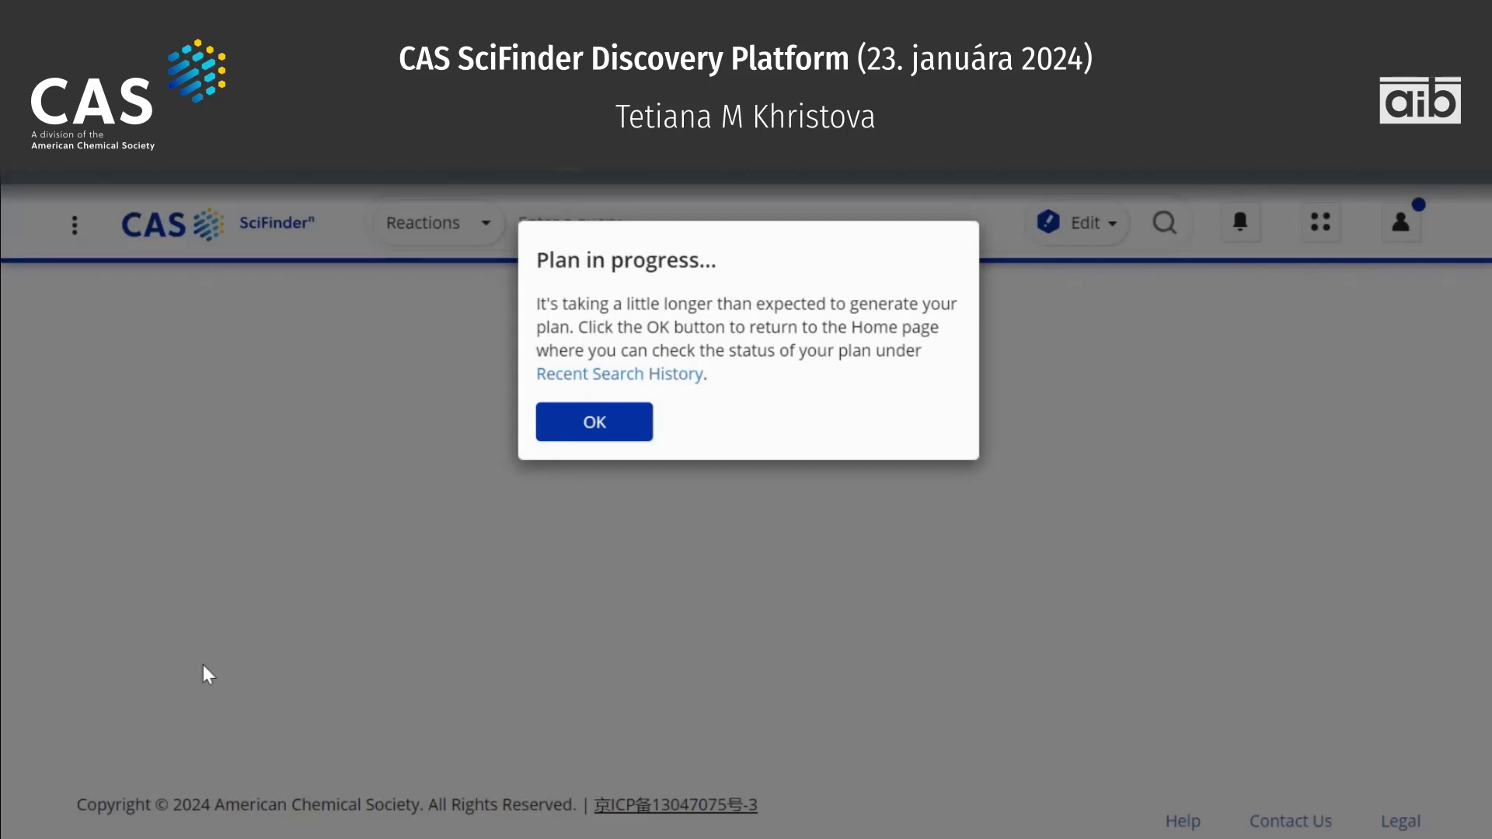
Return to the home page and check the new retrosynthesis plan's status in Recent Search History.
left_click(622, 425)
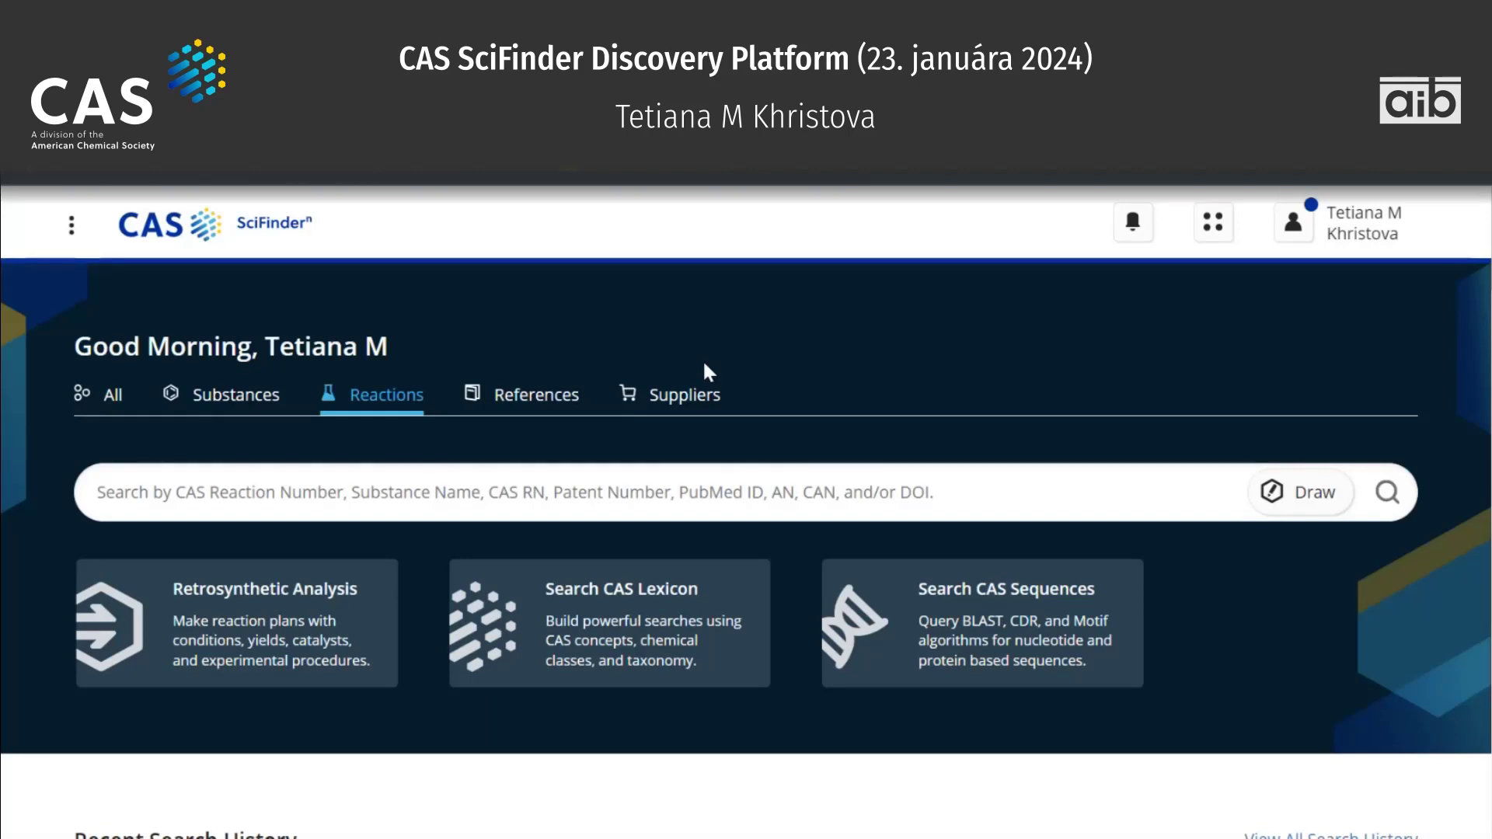
scroll(705, 364, "down", 2)
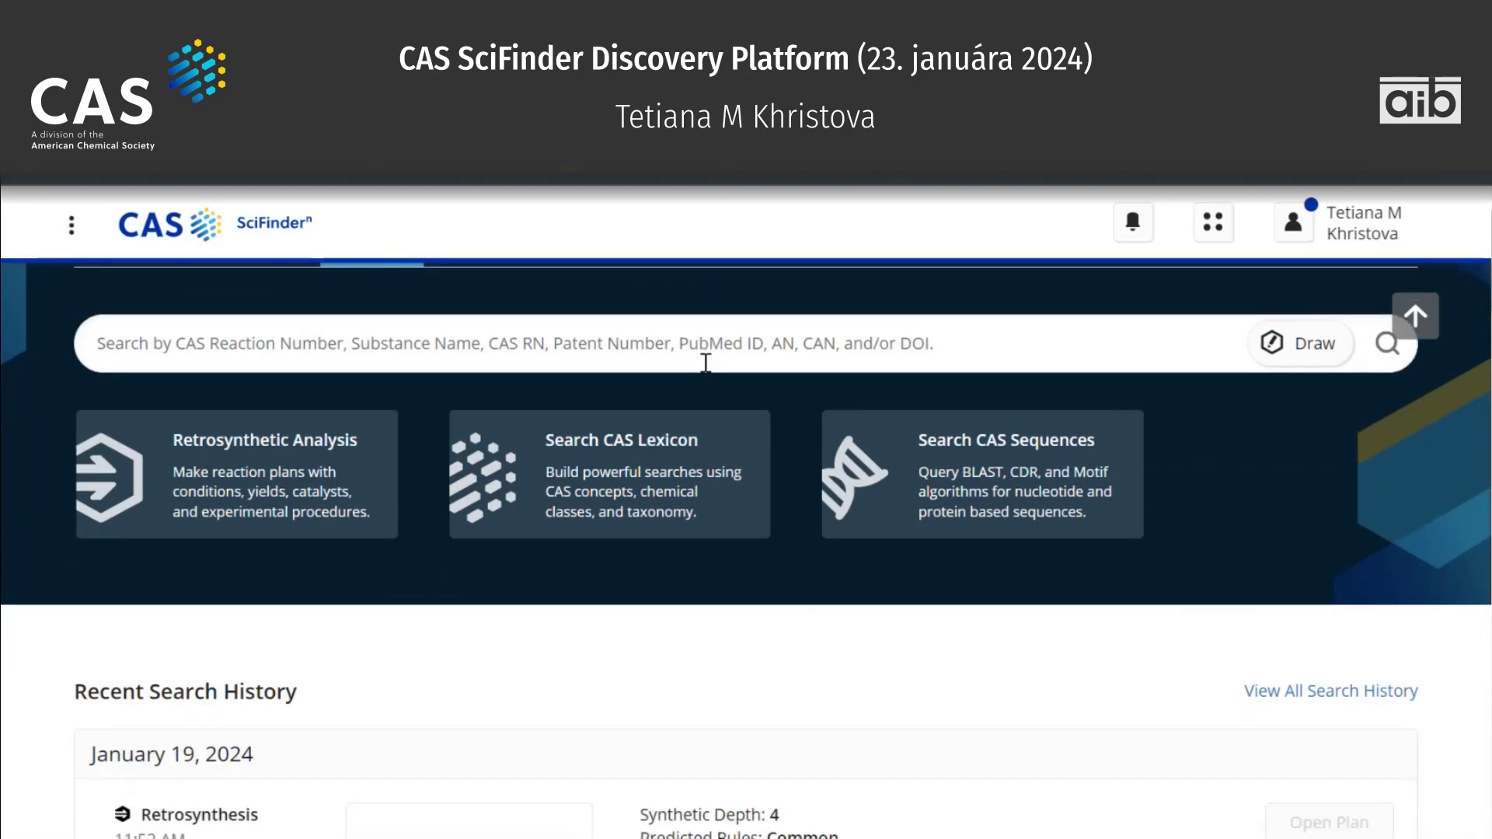
scroll(705, 364, "down", 3)
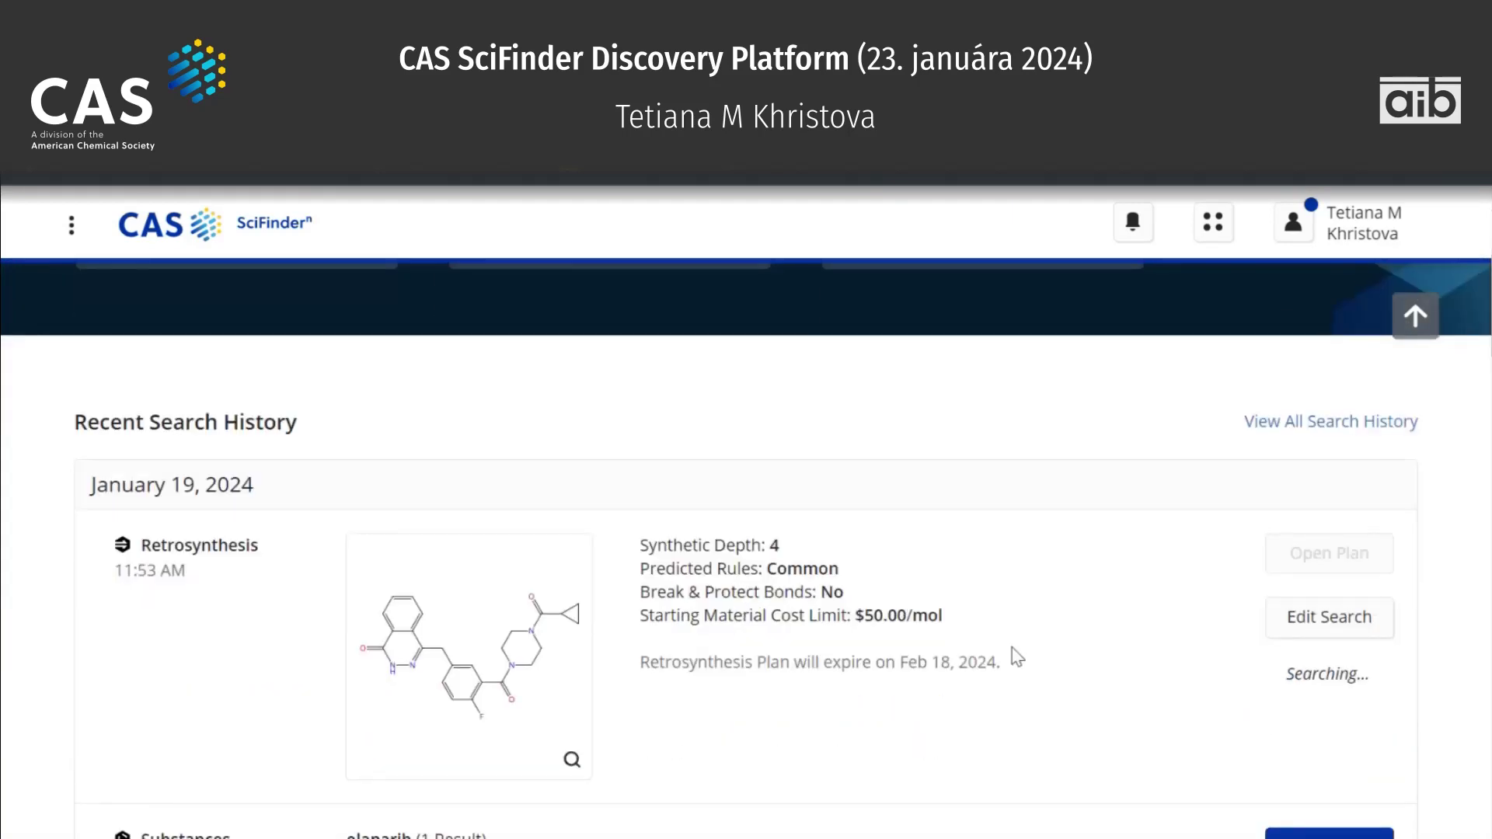
left_click_drag(1359, 675, 1287, 675)
left_click(1287, 674)
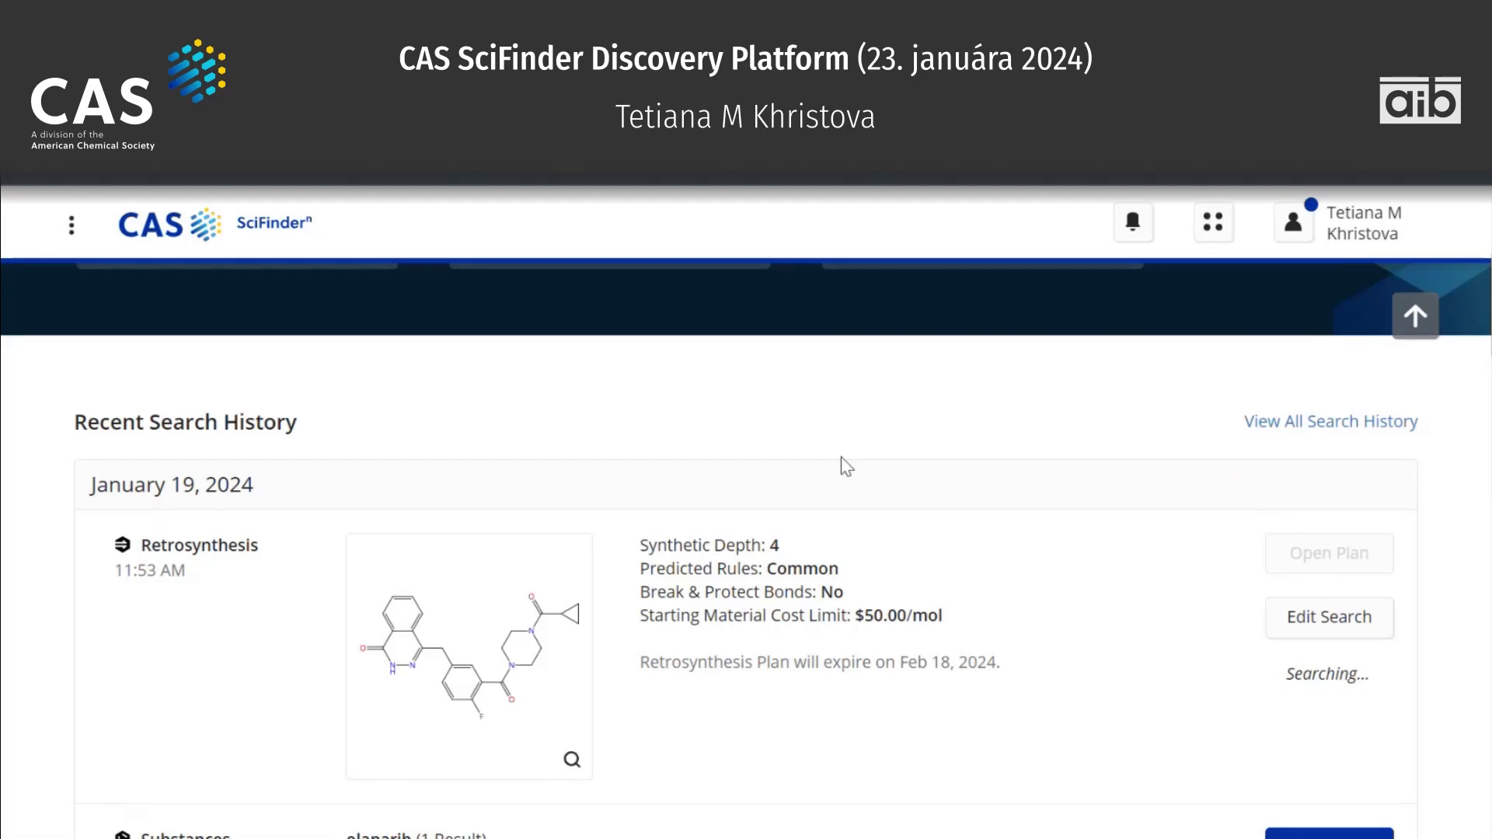
Open the full search history and filter it by the Retrosynthesis result type.
scroll(846, 467, "up", 5)
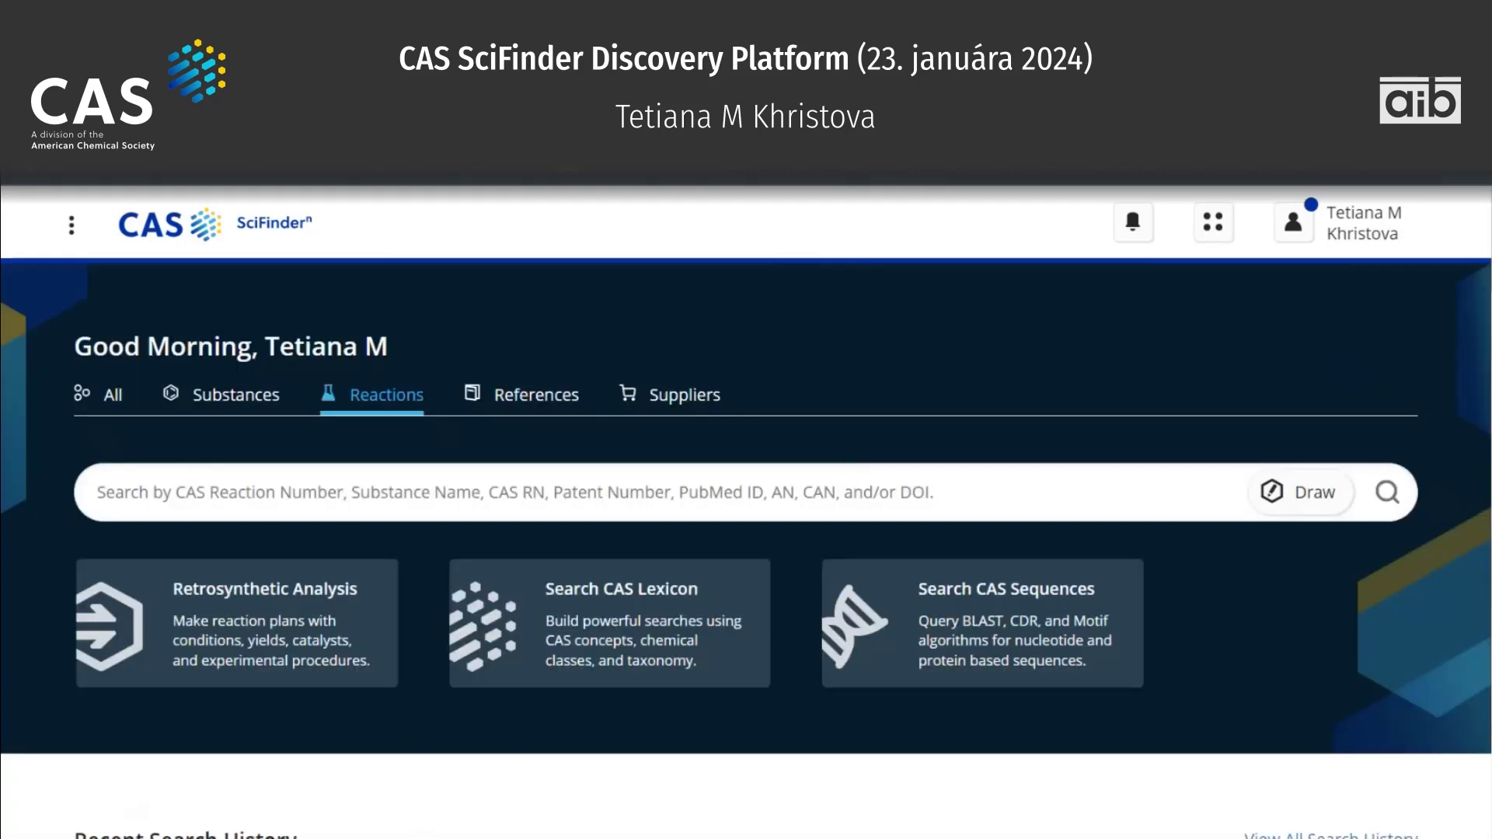
left_click(1208, 225)
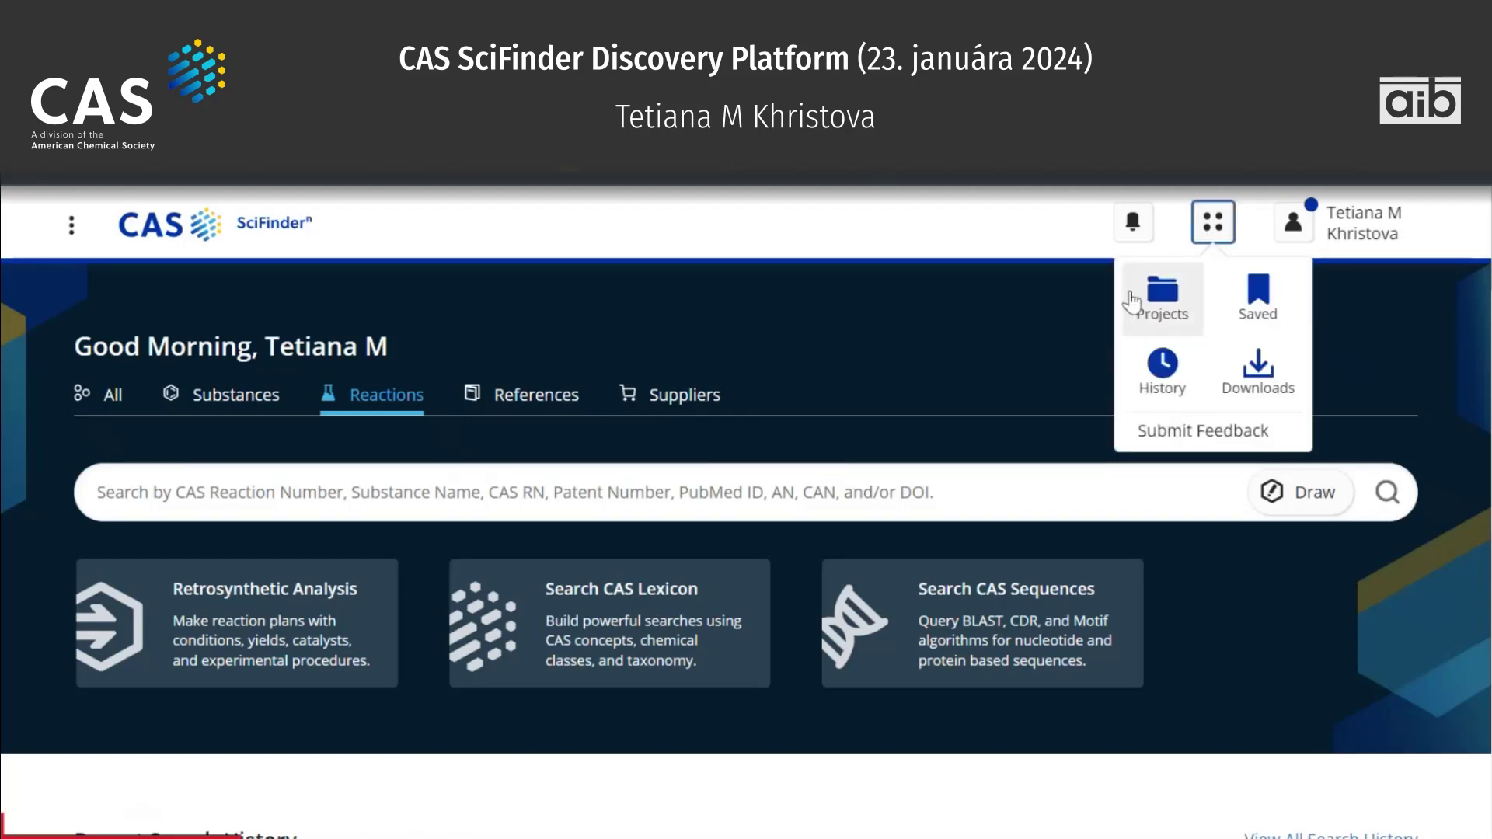
left_click(1157, 377)
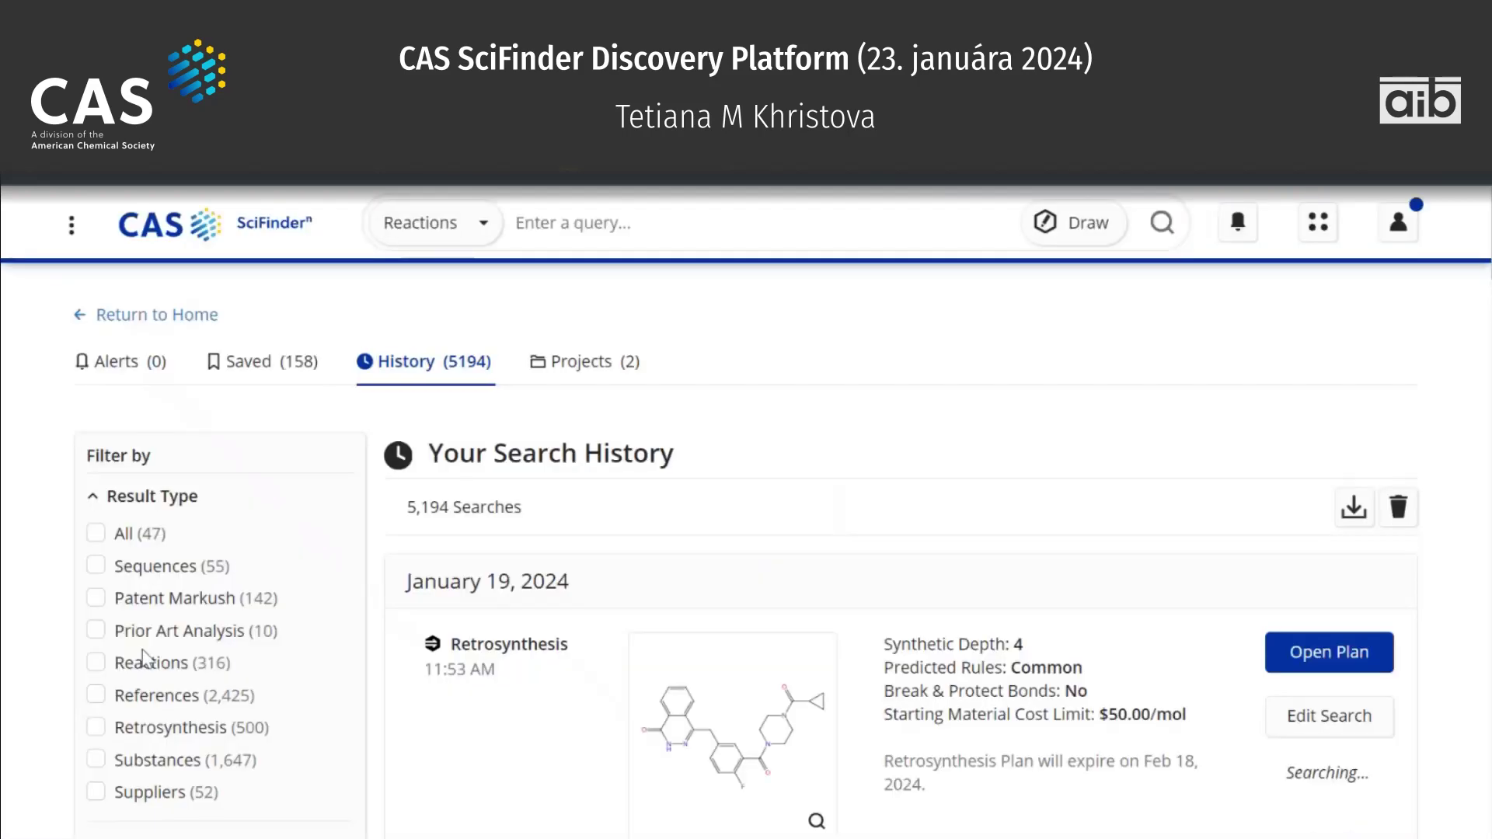
left_click(138, 726)
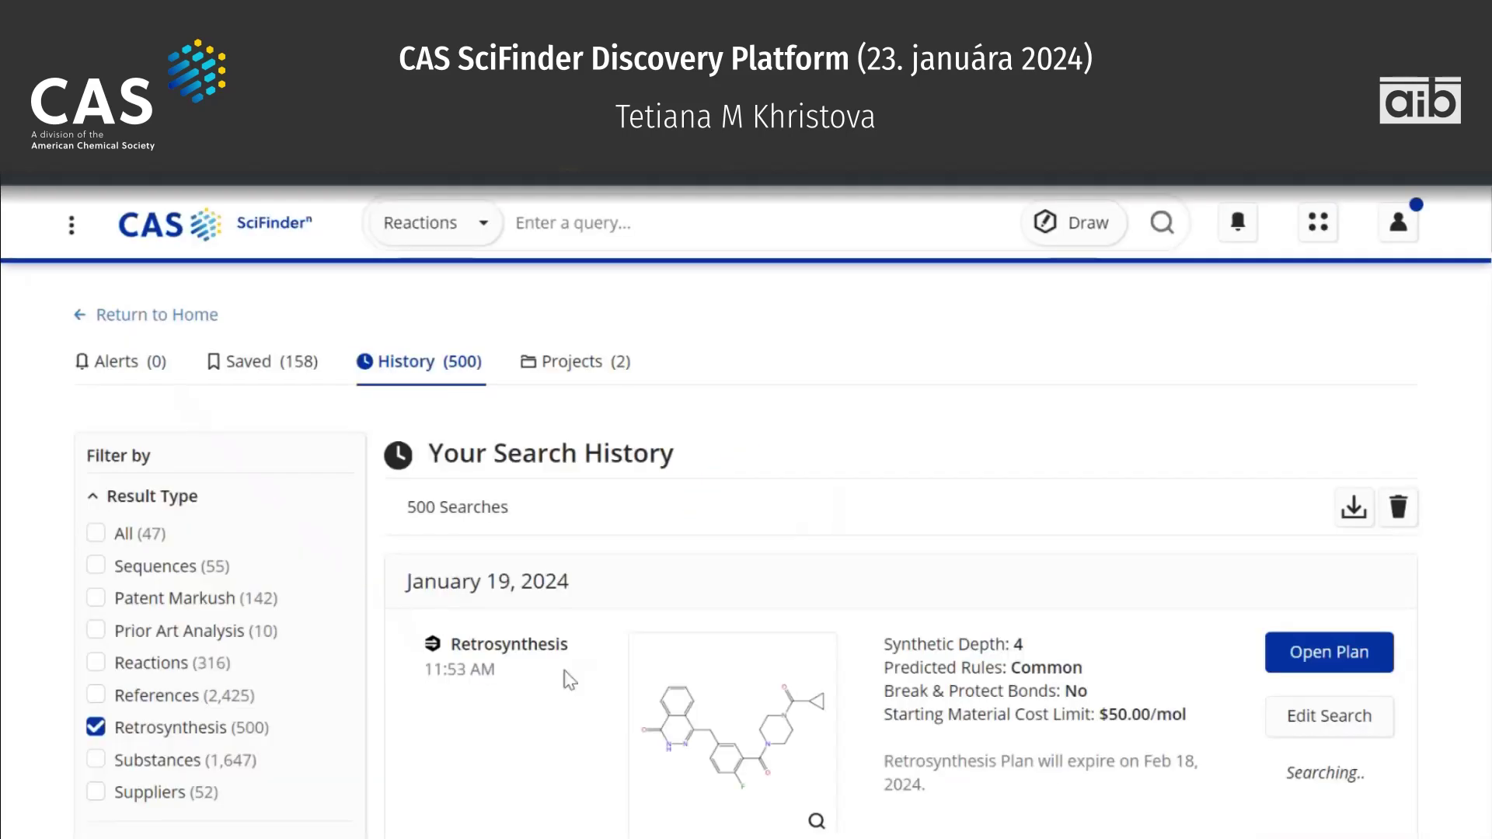
Open the olaparib retrosynthesis plan from January 17, 2024, 5:25 PM, and show its predicted steps.
scroll(877, 655, "down", 2)
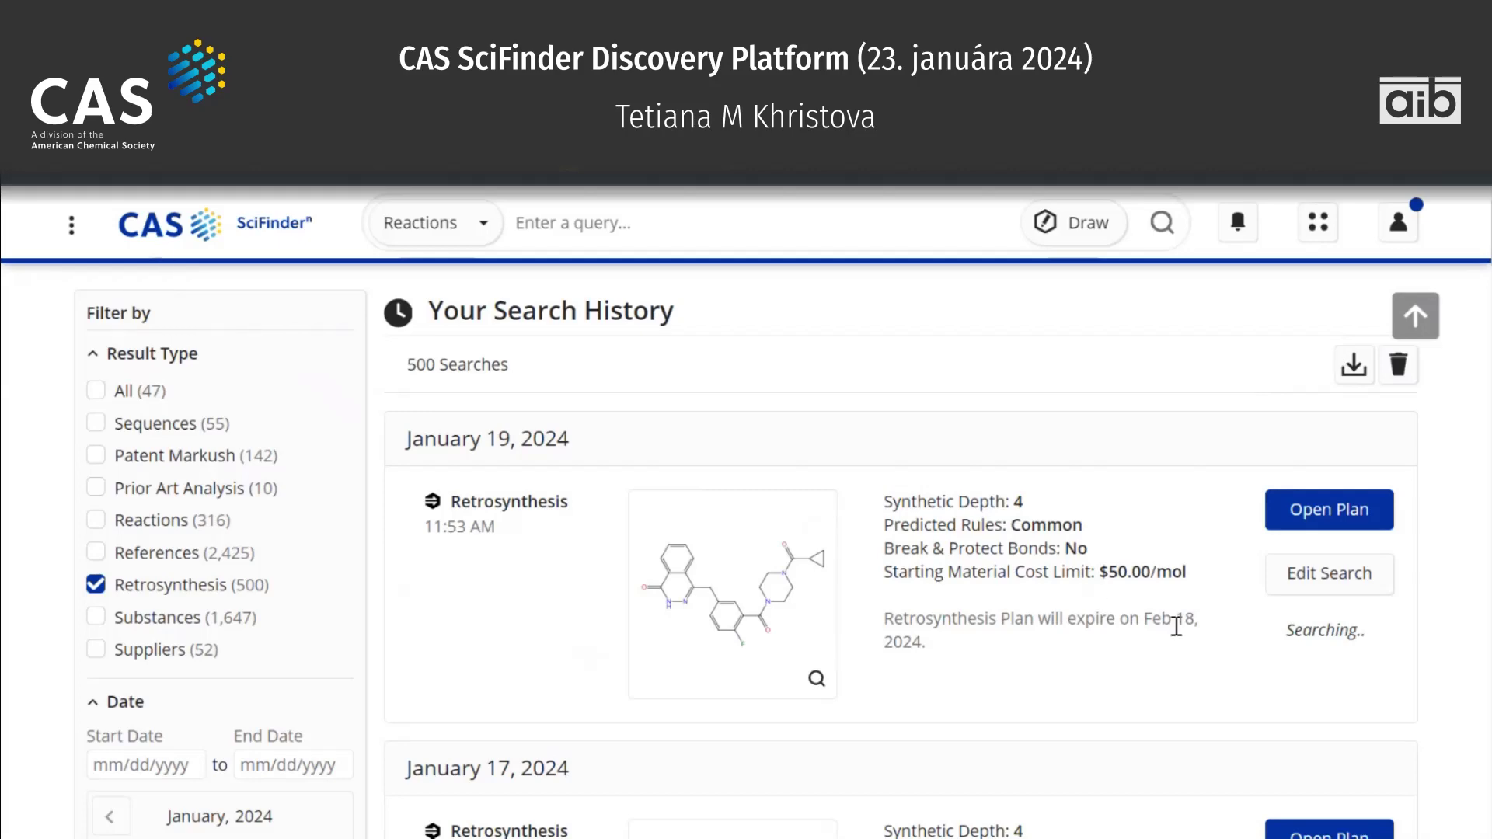
scroll(1176, 626, "down", 3)
scroll(1177, 626, "down", 3)
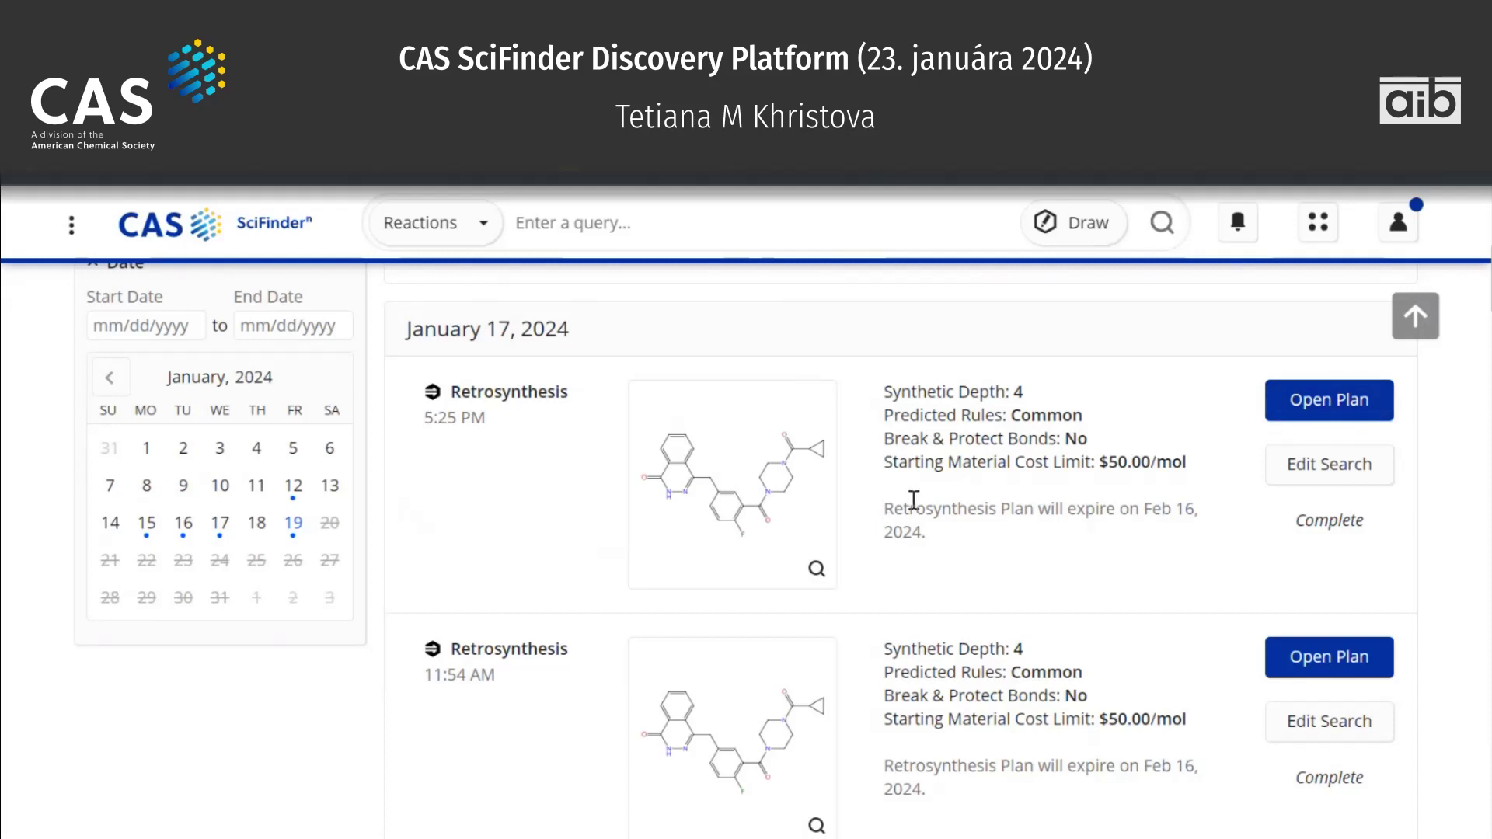
left_click_drag(885, 510, 981, 550)
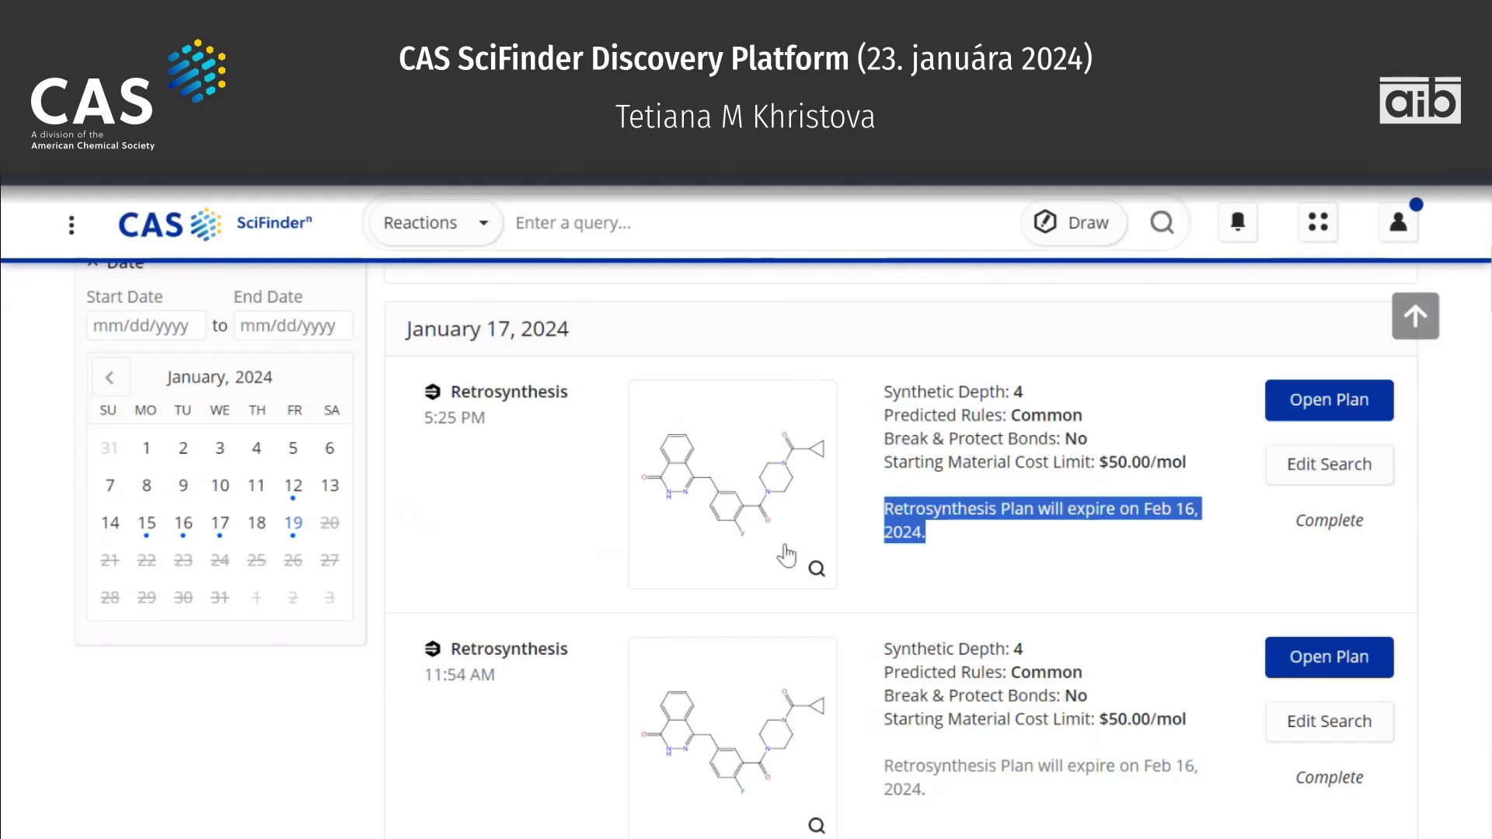
left_click(1295, 414)
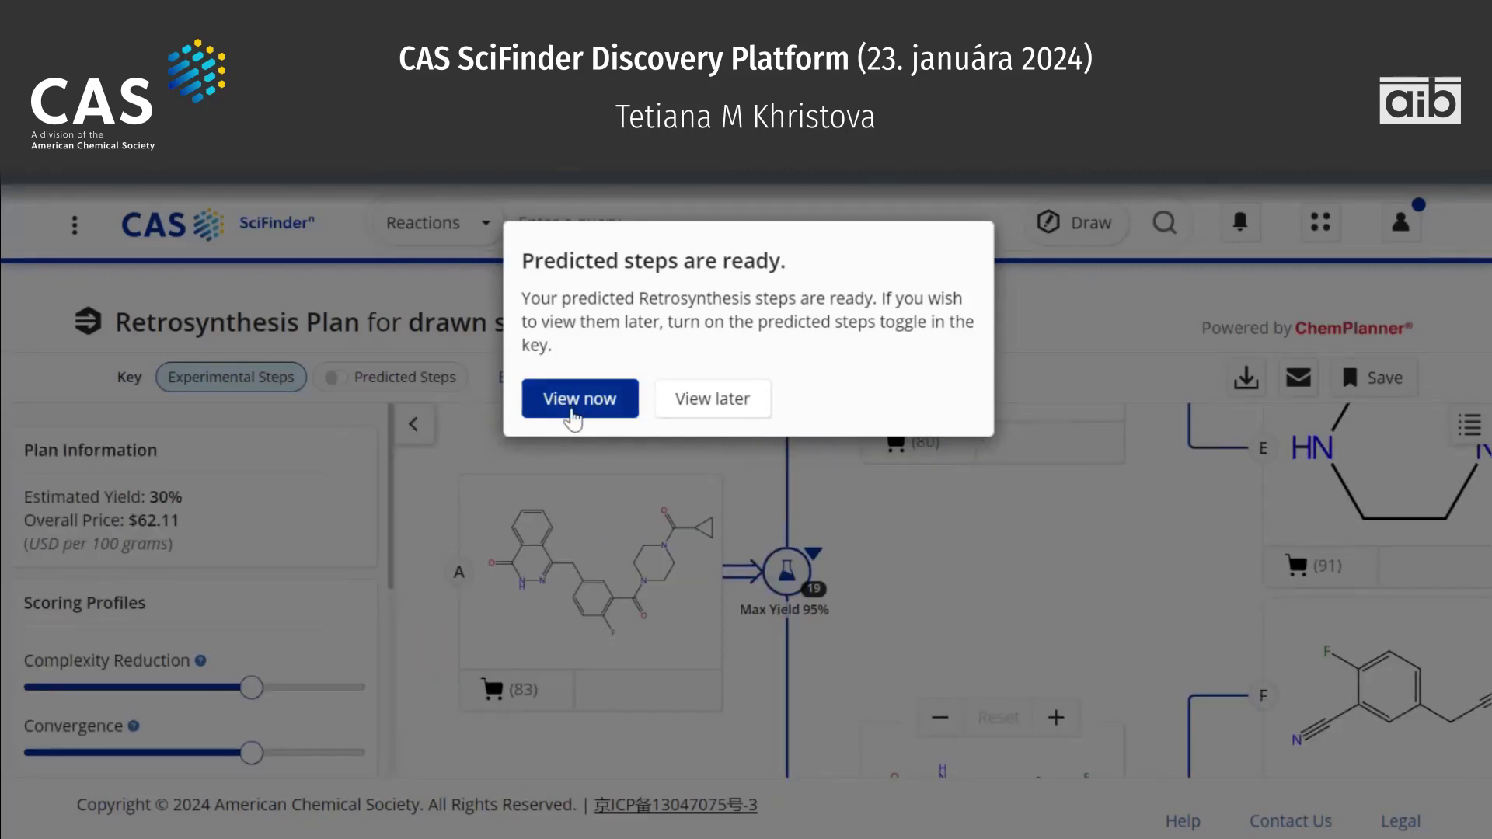
left_click(572, 412)
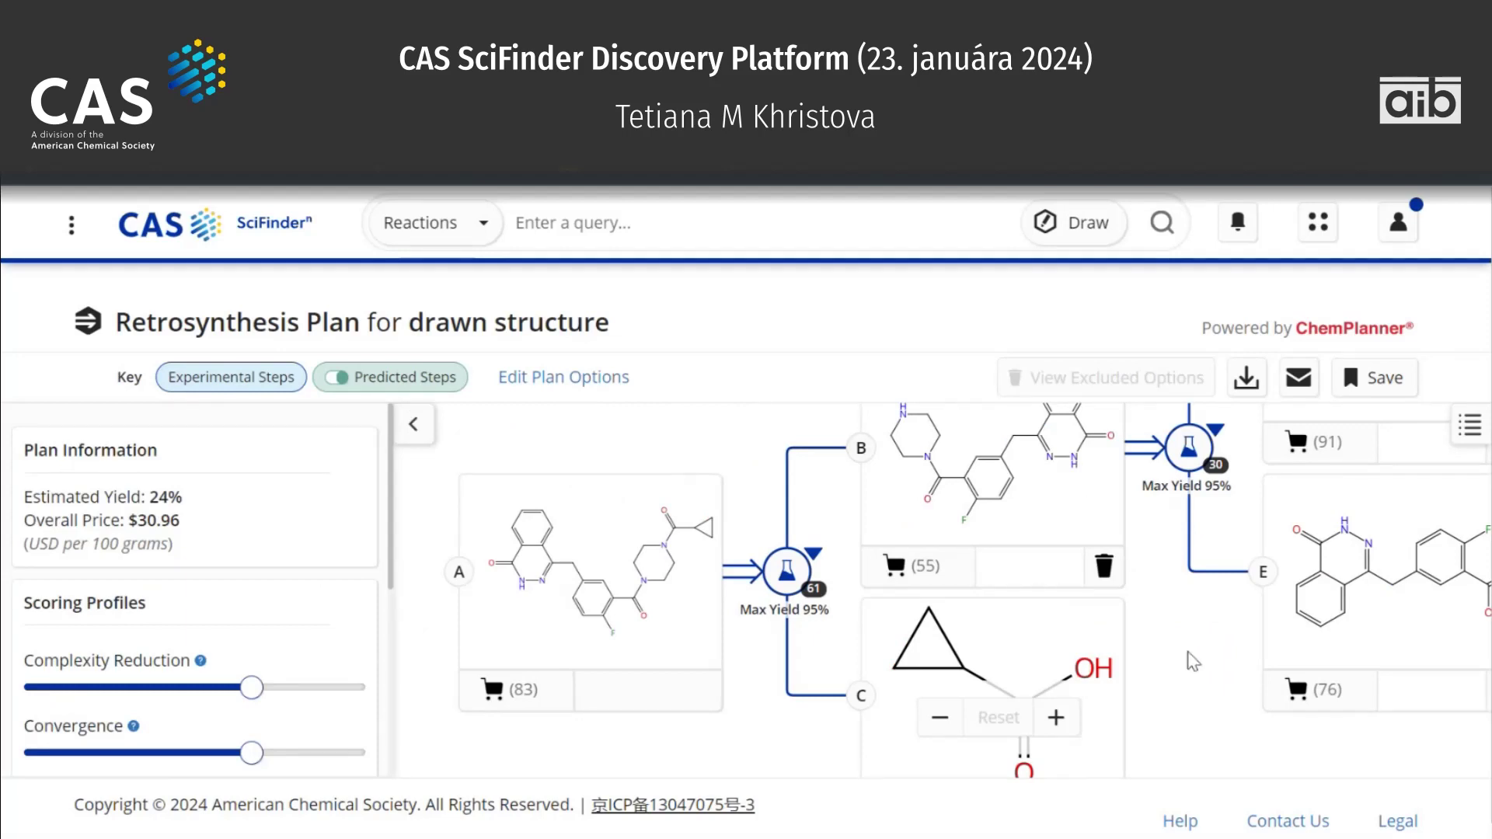
Look through the supplier listing for intermediate B of the retrosynthesis plan and return to the plan.
left_click(938, 718)
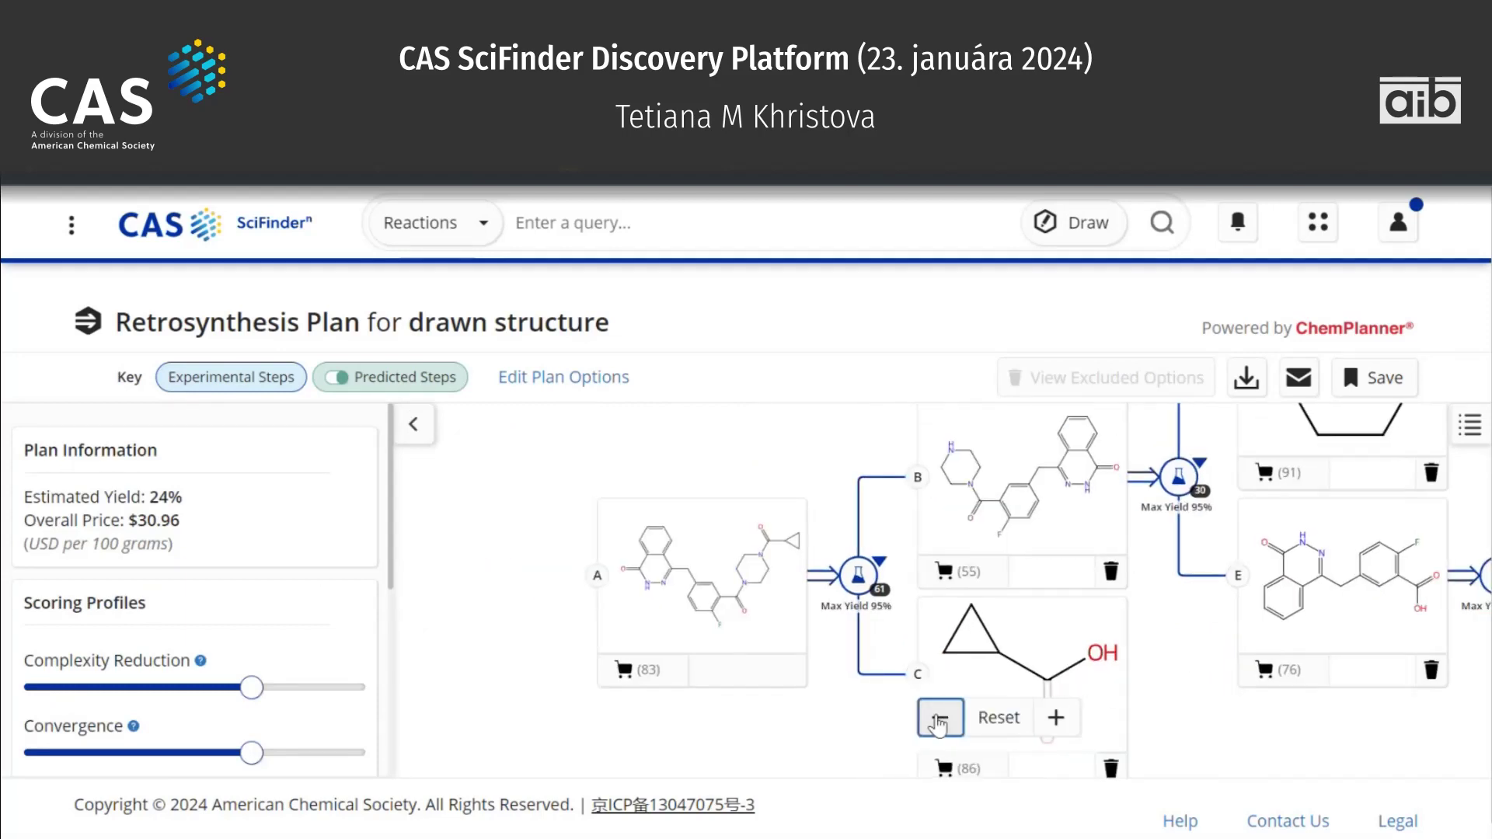
left_click(939, 718)
left_click_drag(1163, 664, 986, 674)
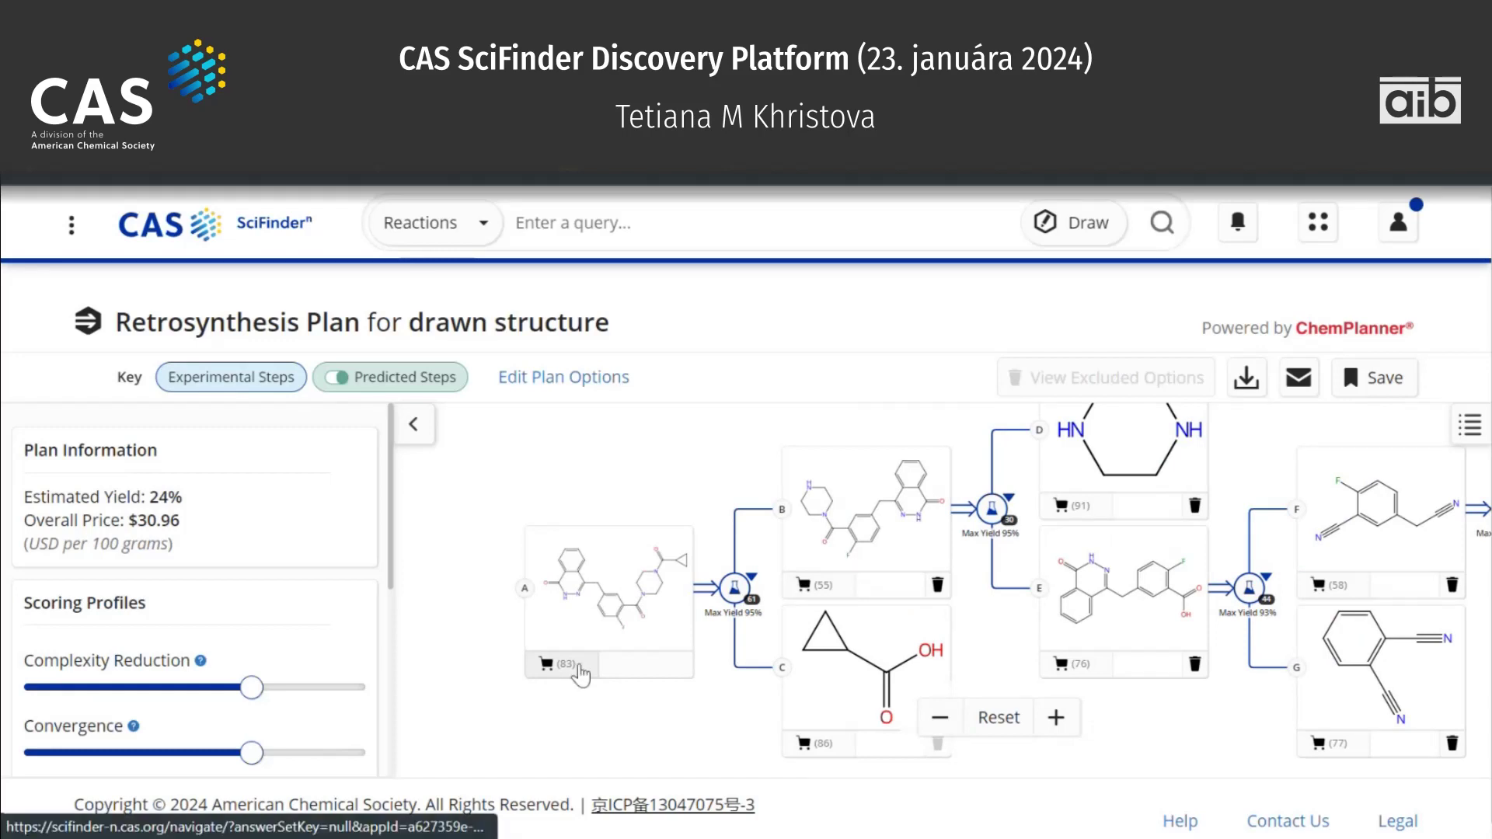
left_click(819, 588)
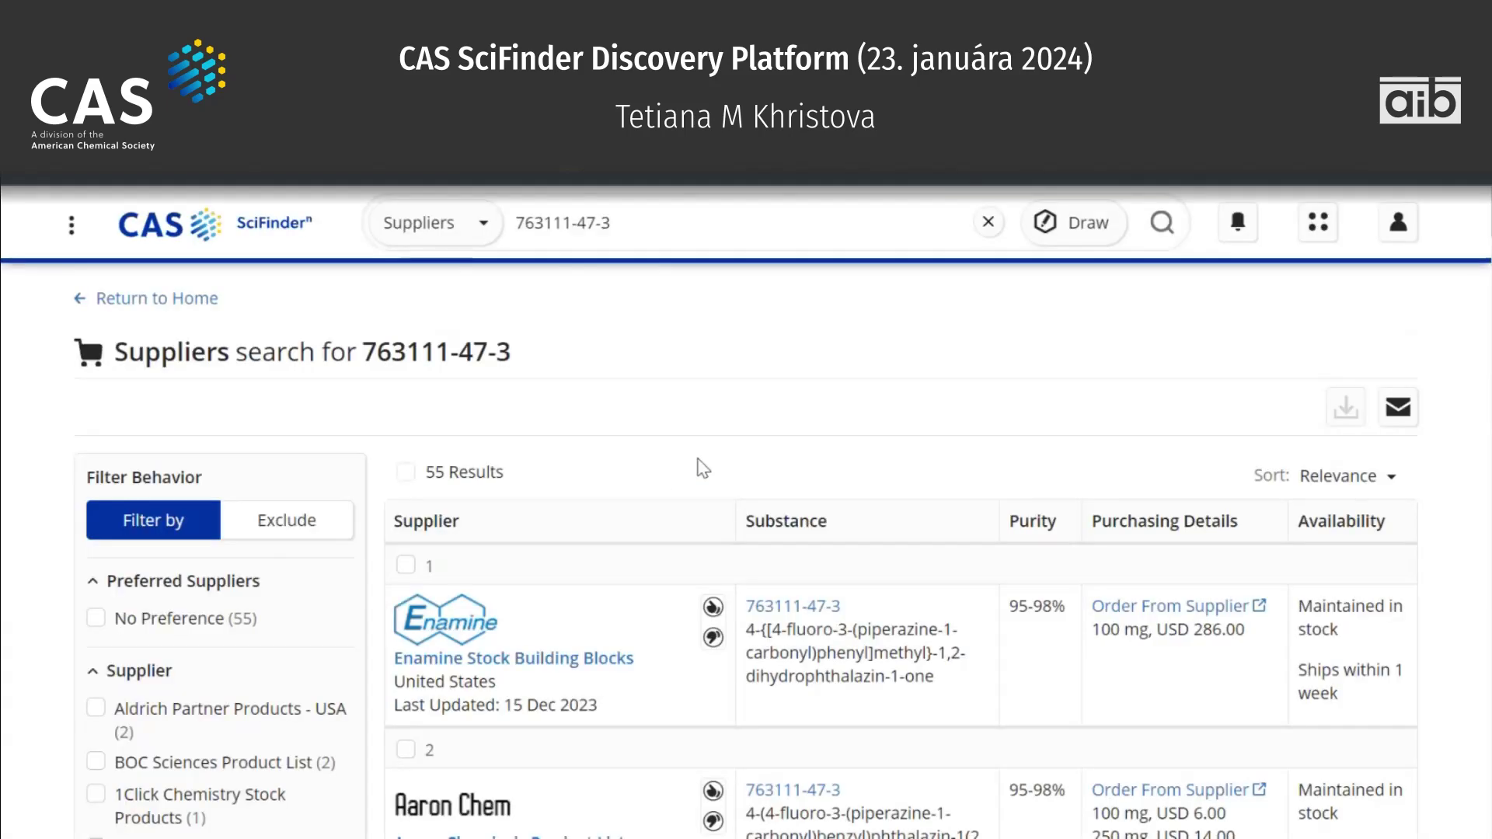
scroll(703, 468, "down", 5)
scroll(703, 466, "up", 4)
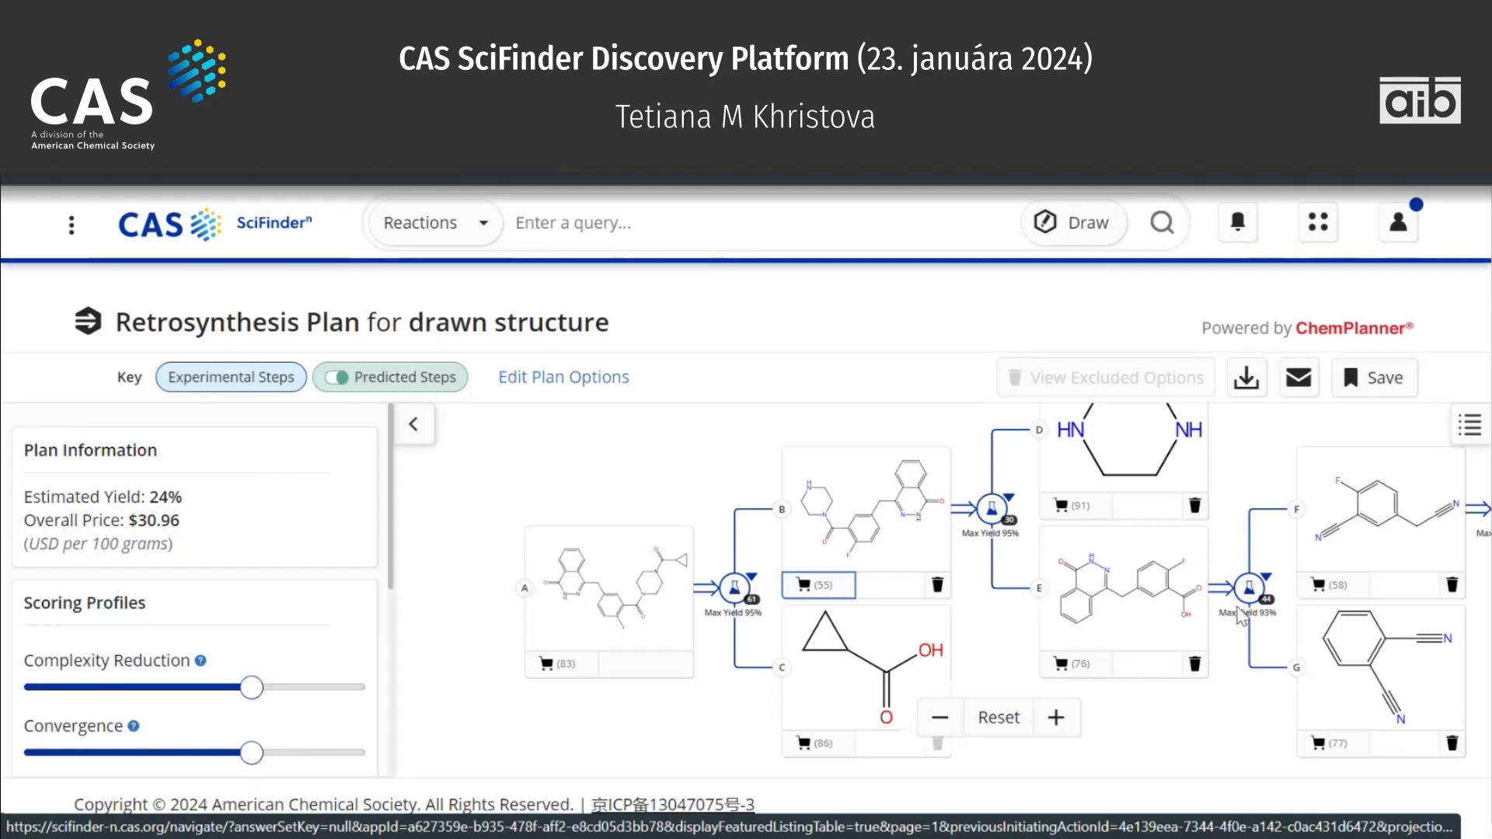
View the evidence reactions for the plan step that makes intermediate B from D and E.
left_click_drag(1236, 715, 1134, 721)
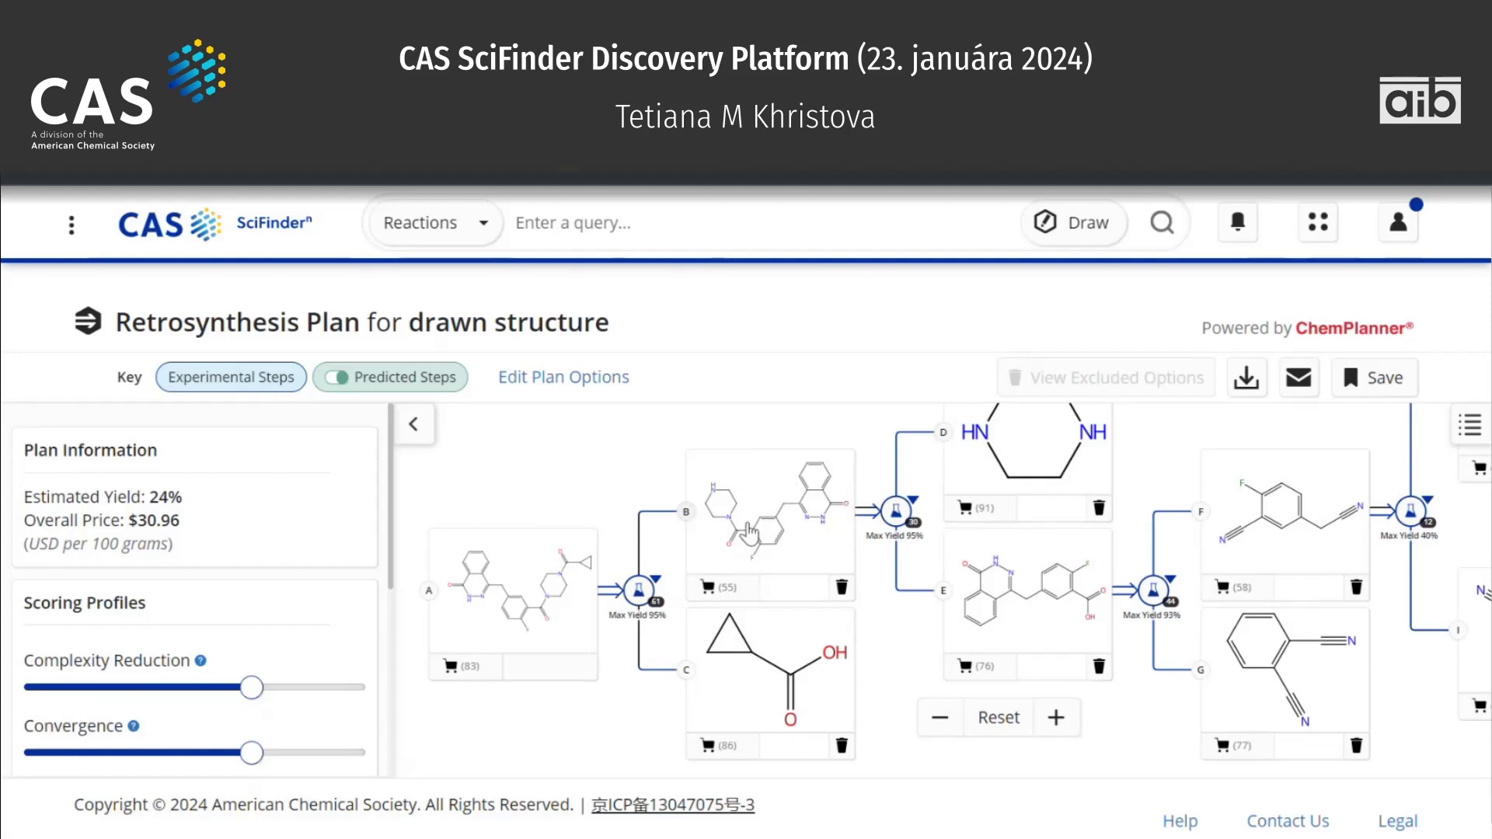
left_click(902, 527)
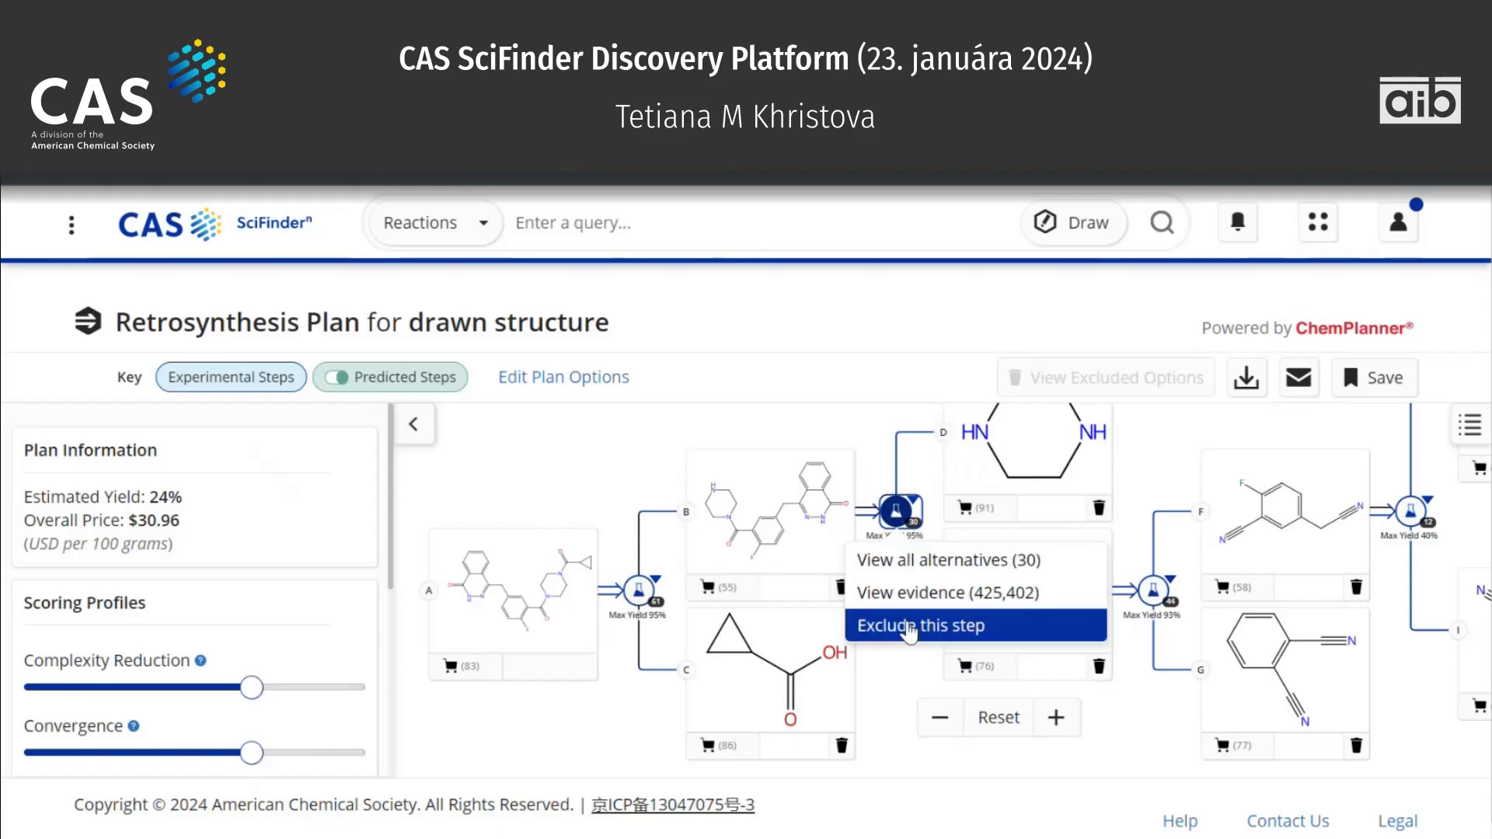
left_click(960, 597)
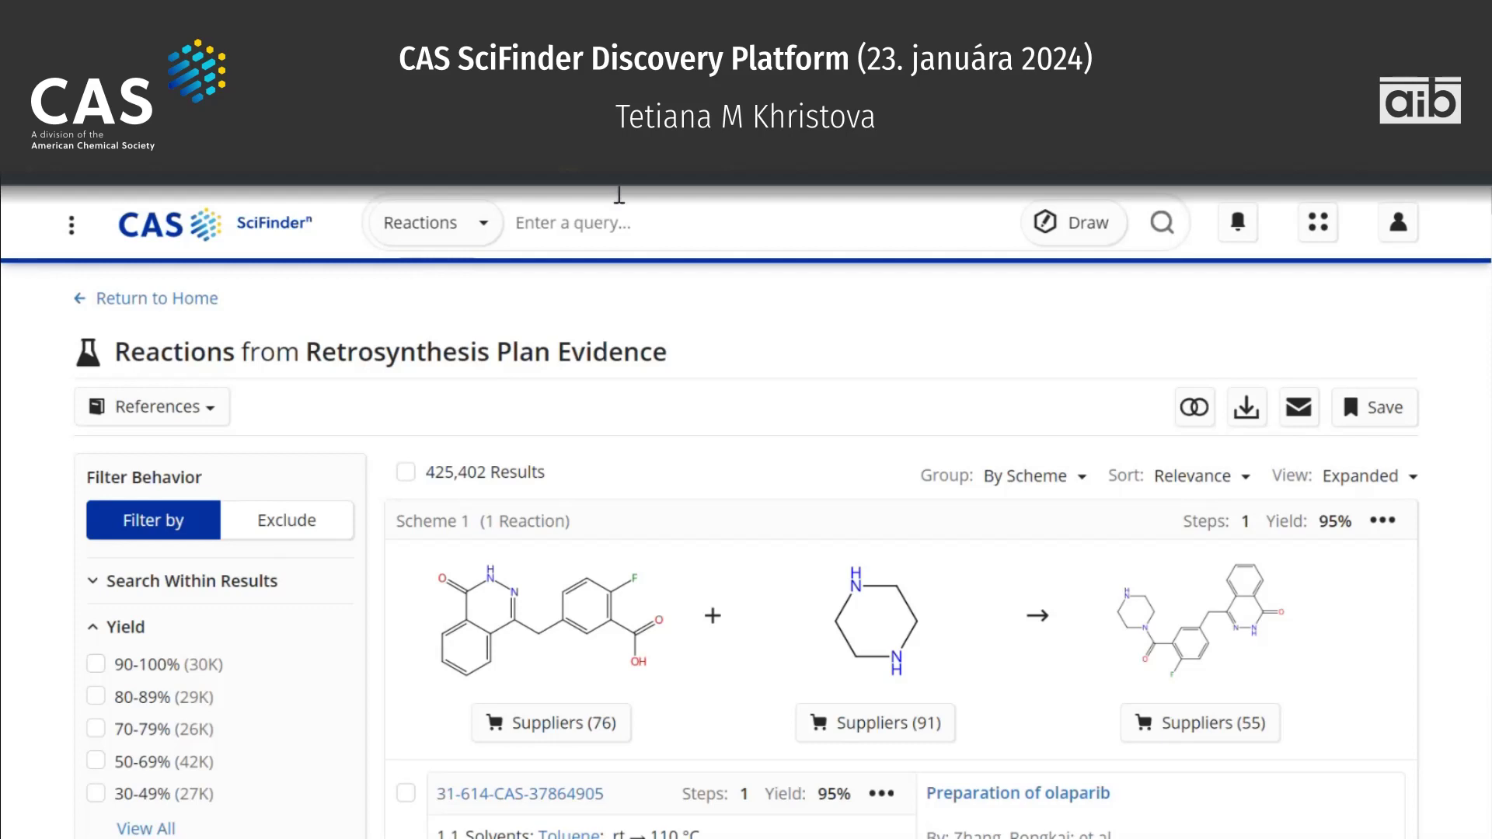
scroll(783, 689, "down", 1)
scroll(783, 689, "down", 5)
scroll(781, 688, "up", 5)
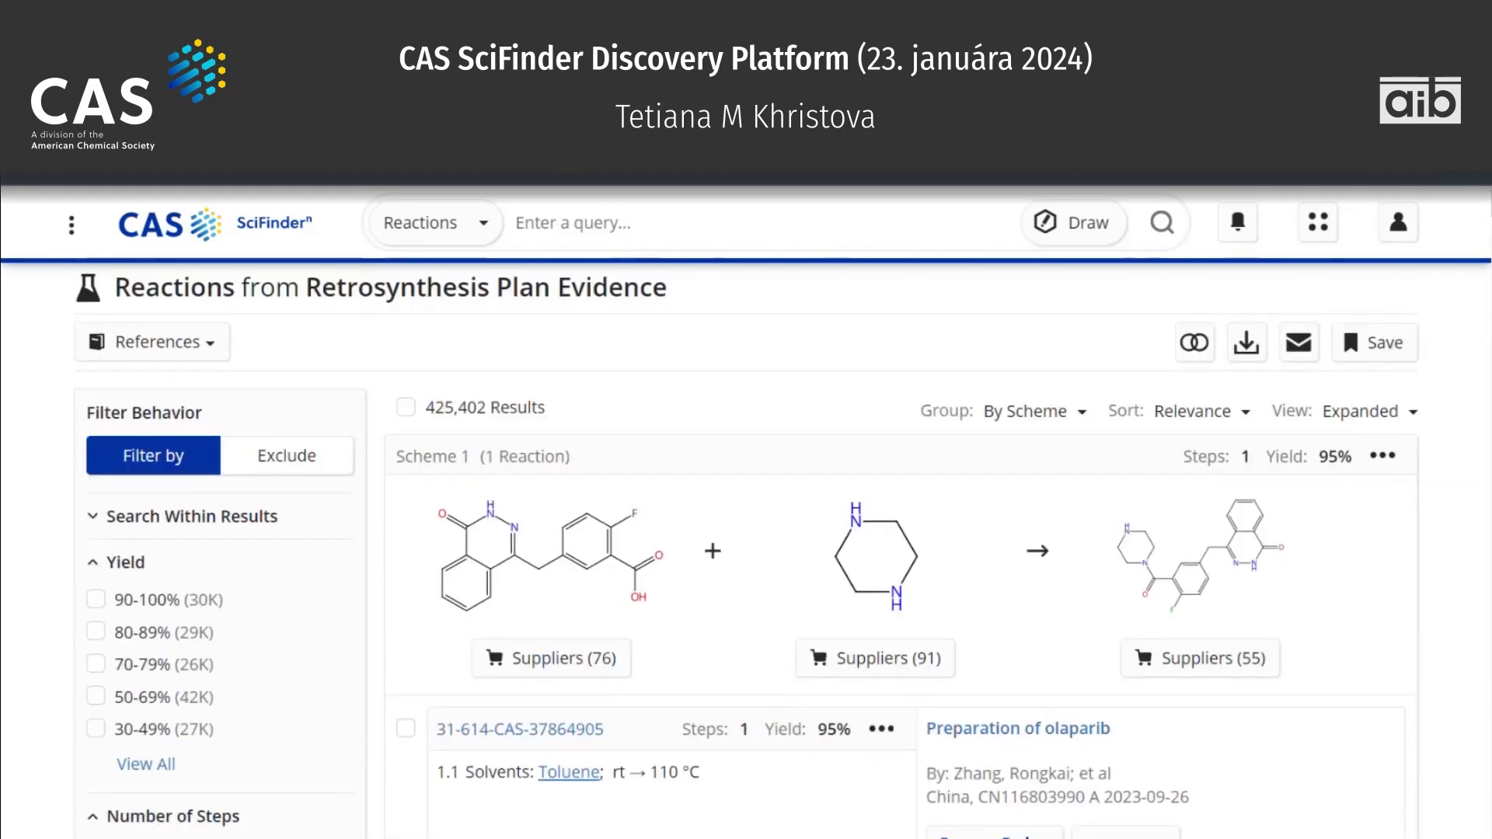
Return to the retrosynthesis plan and look through all alternatives for the step that makes intermediate B from D and E.
left_click(578, 74)
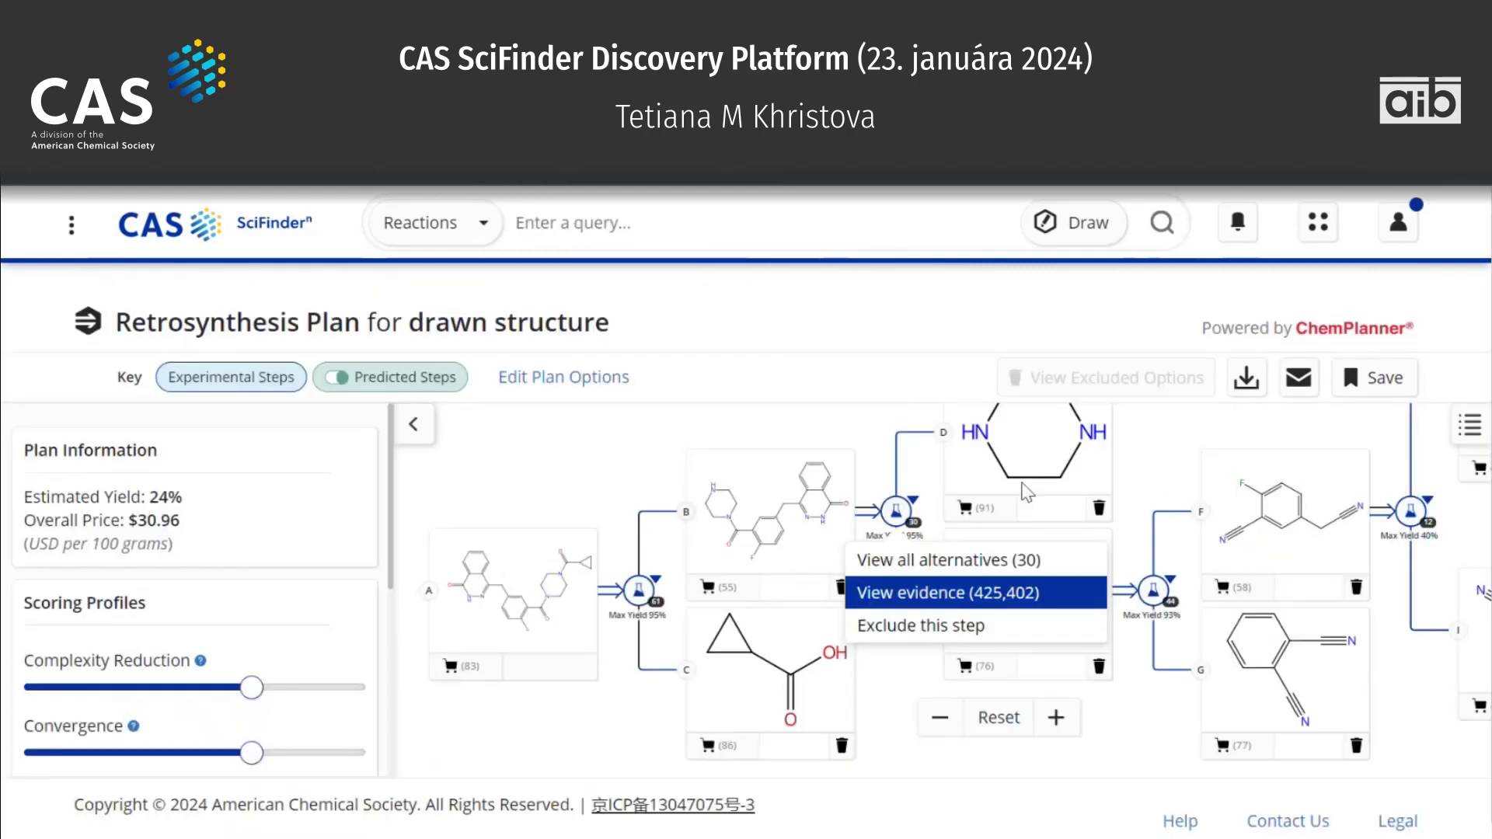
left_click(919, 570)
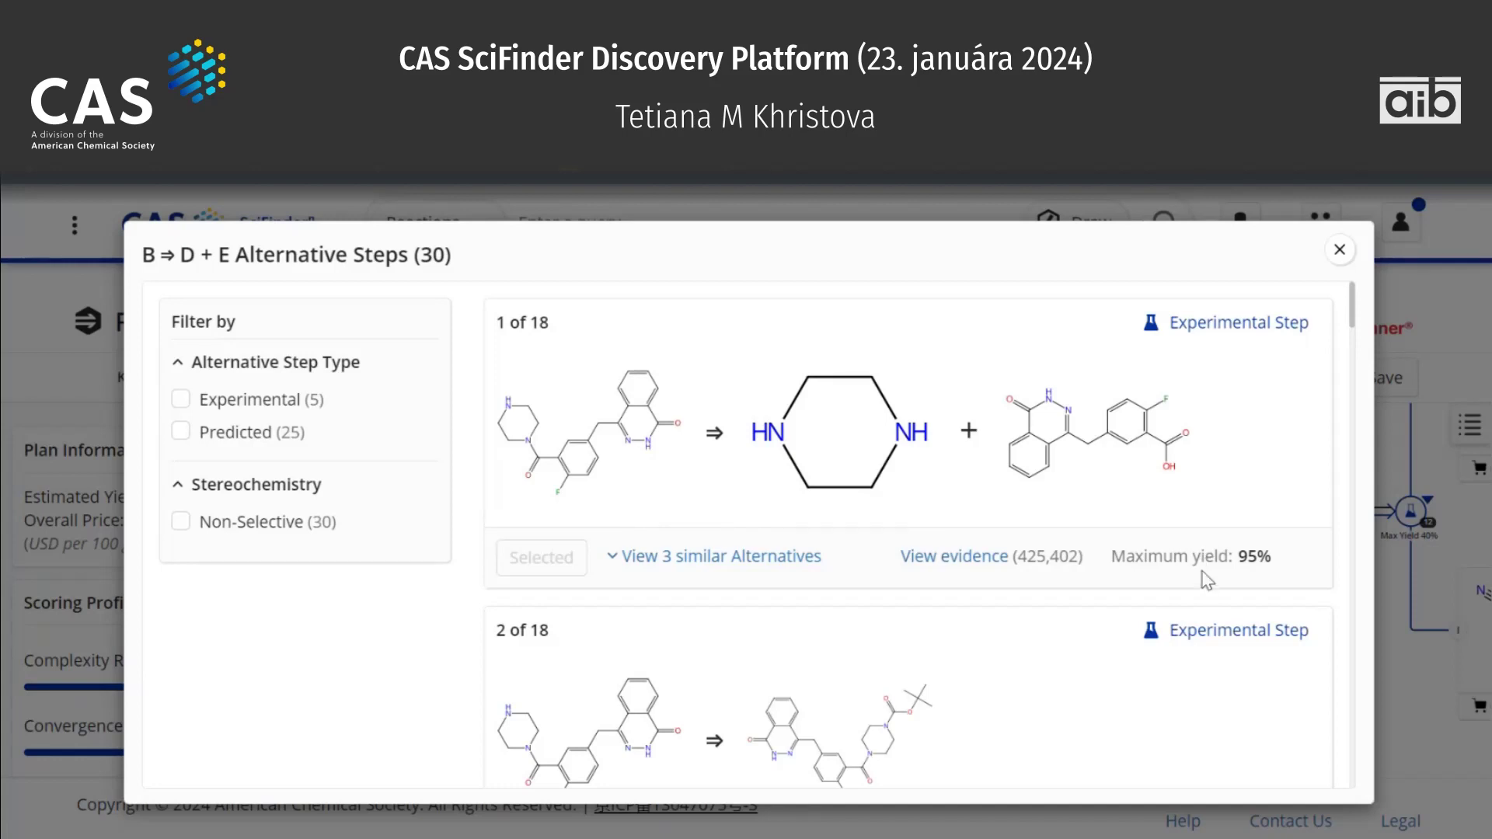
scroll(1207, 579, "down", 3)
scroll(1206, 579, "down", 8)
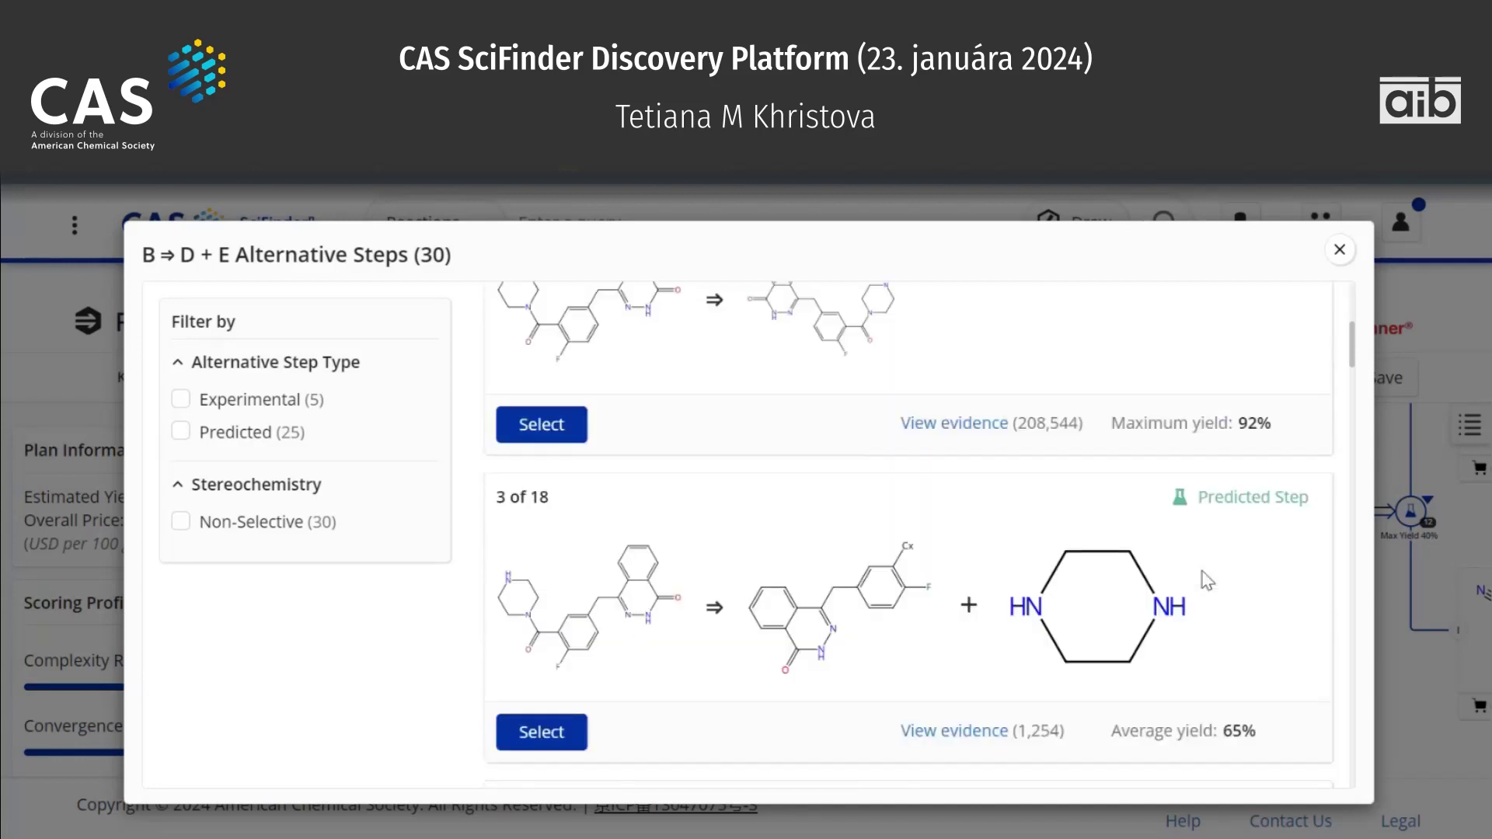
Filter the alternative steps for B by the Predicted type, look through them and return to the plan.
left_click(268, 435)
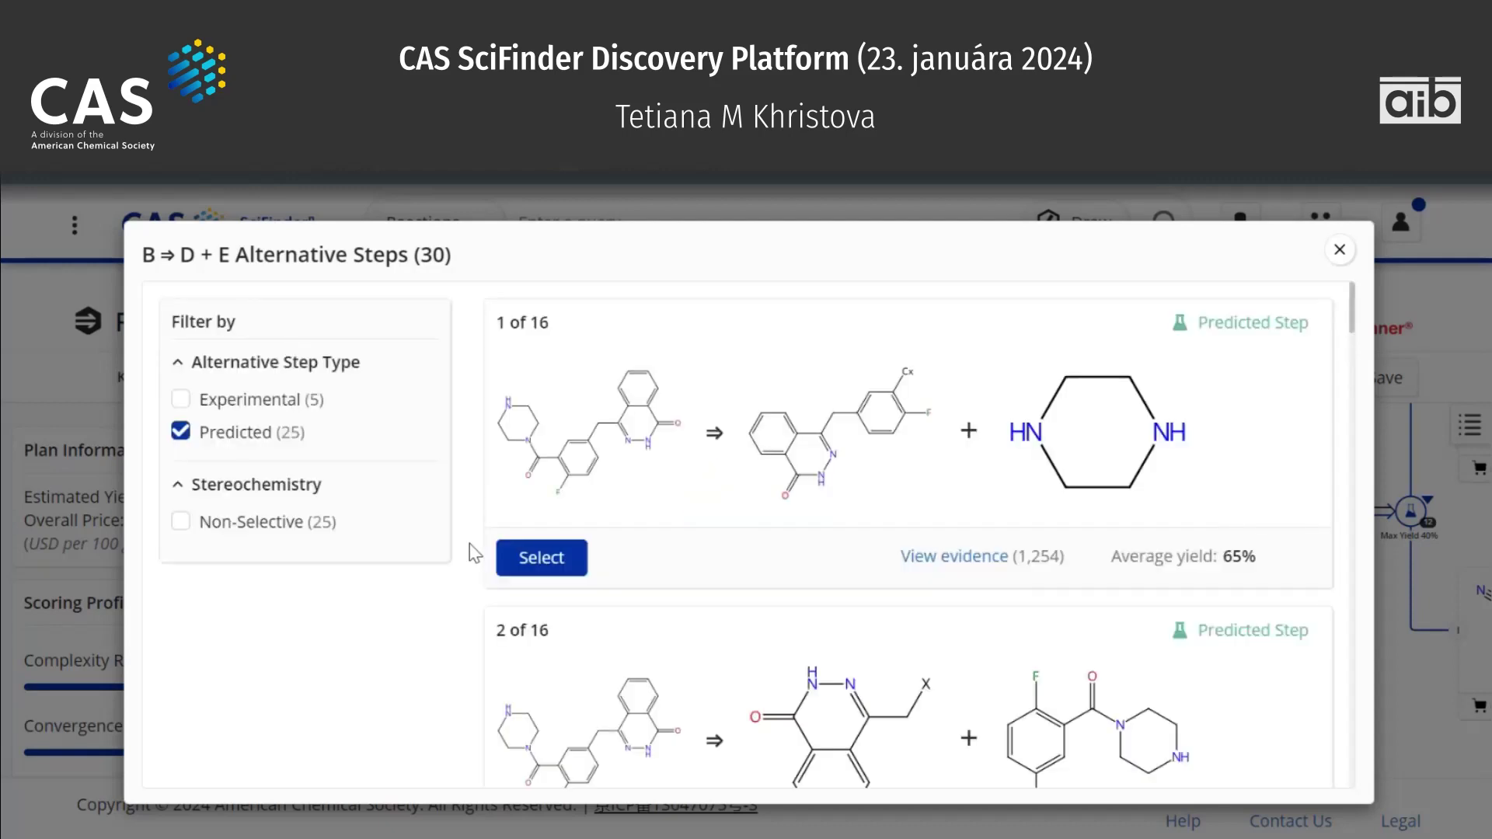
scroll(469, 543, "down", 3)
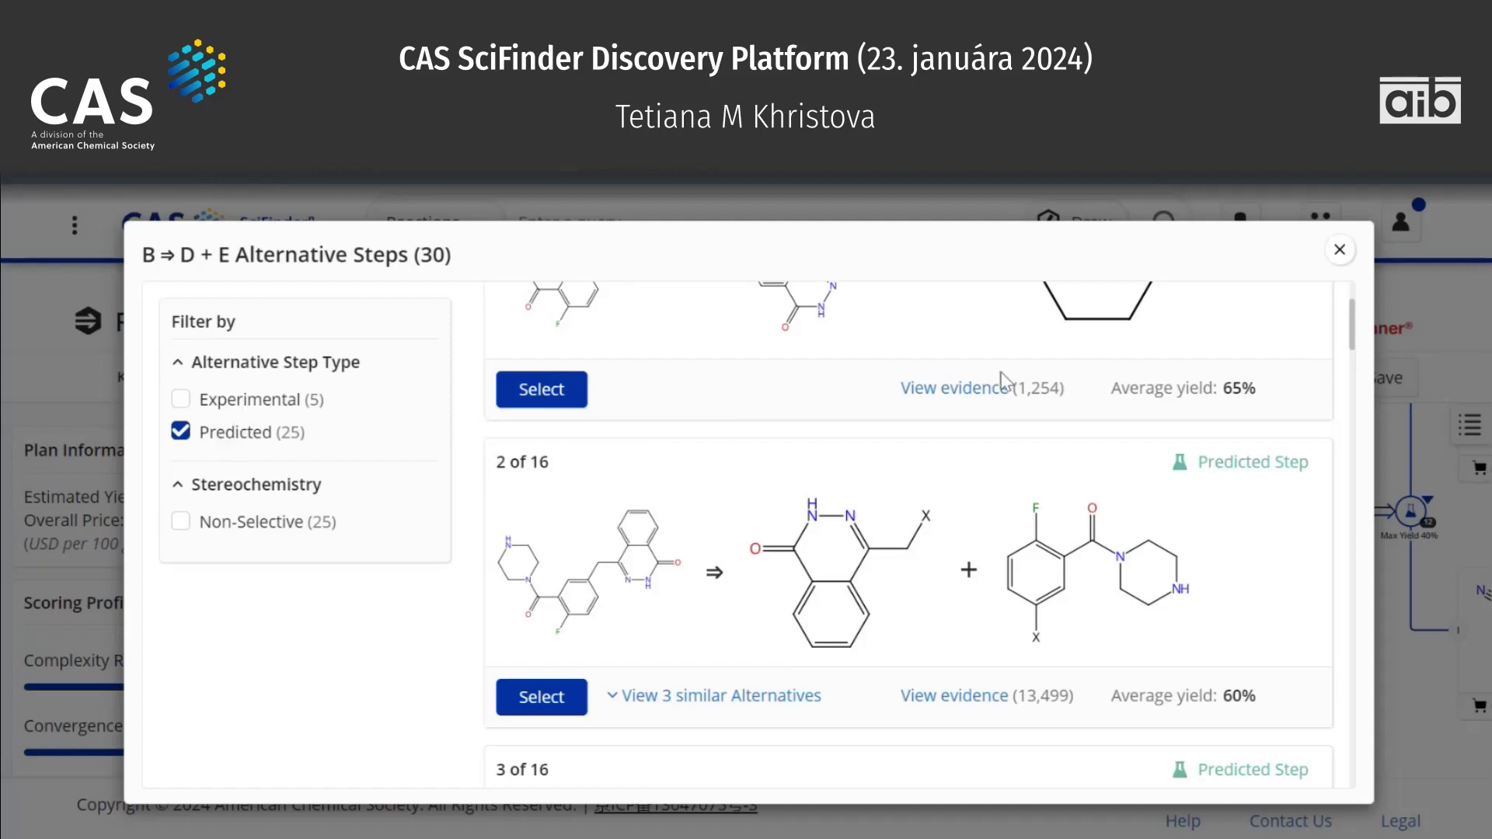
left_click(1339, 250)
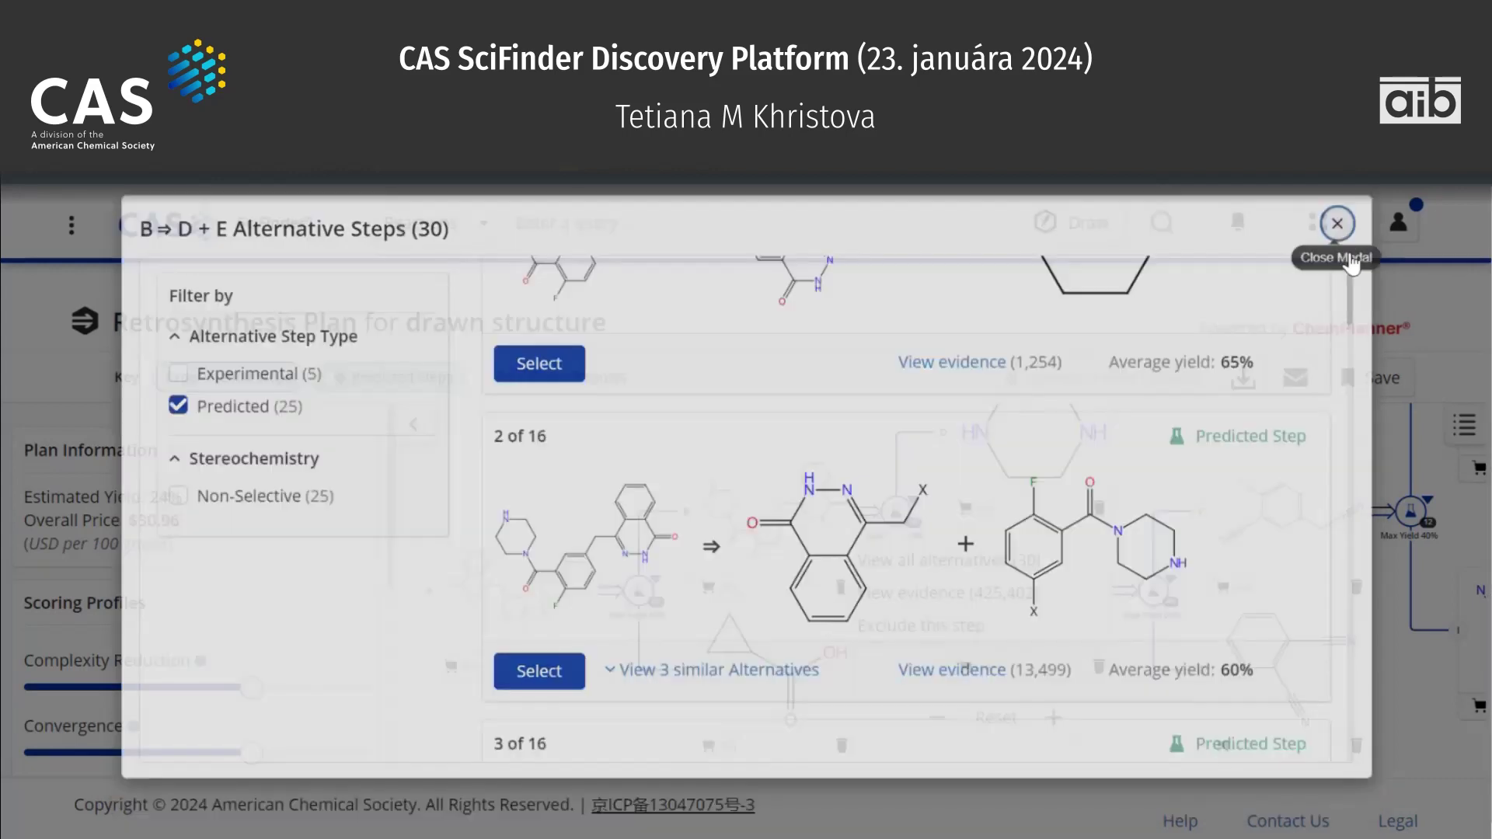
left_click(632, 421)
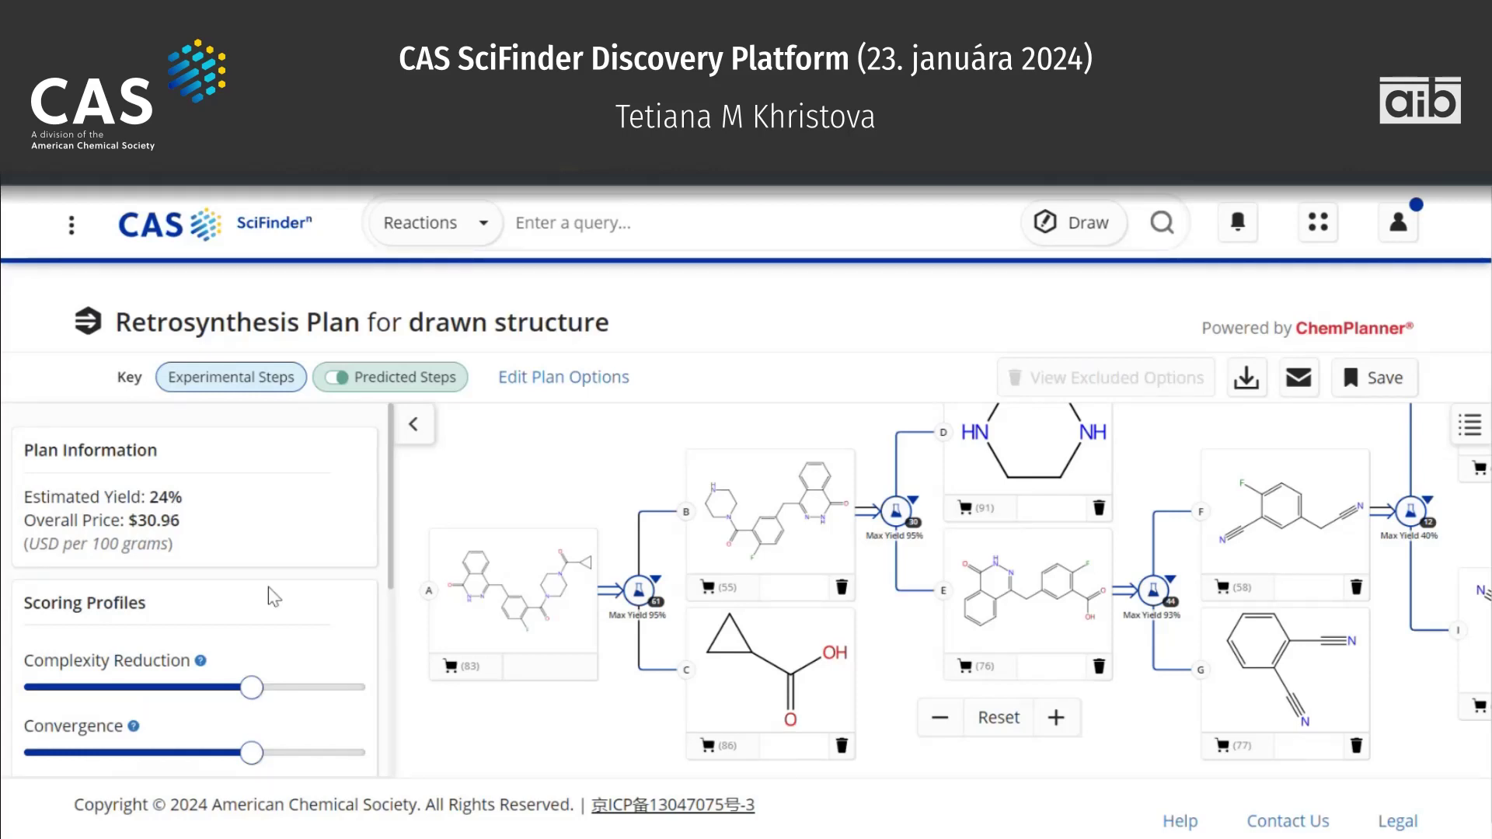
Examine the plan's scoring profiles from Complexity Reduction to Atom Efficiency, and read the Atom Efficiency explanation.
scroll(270, 591, "down", 2)
scroll(268, 586, "down", 1)
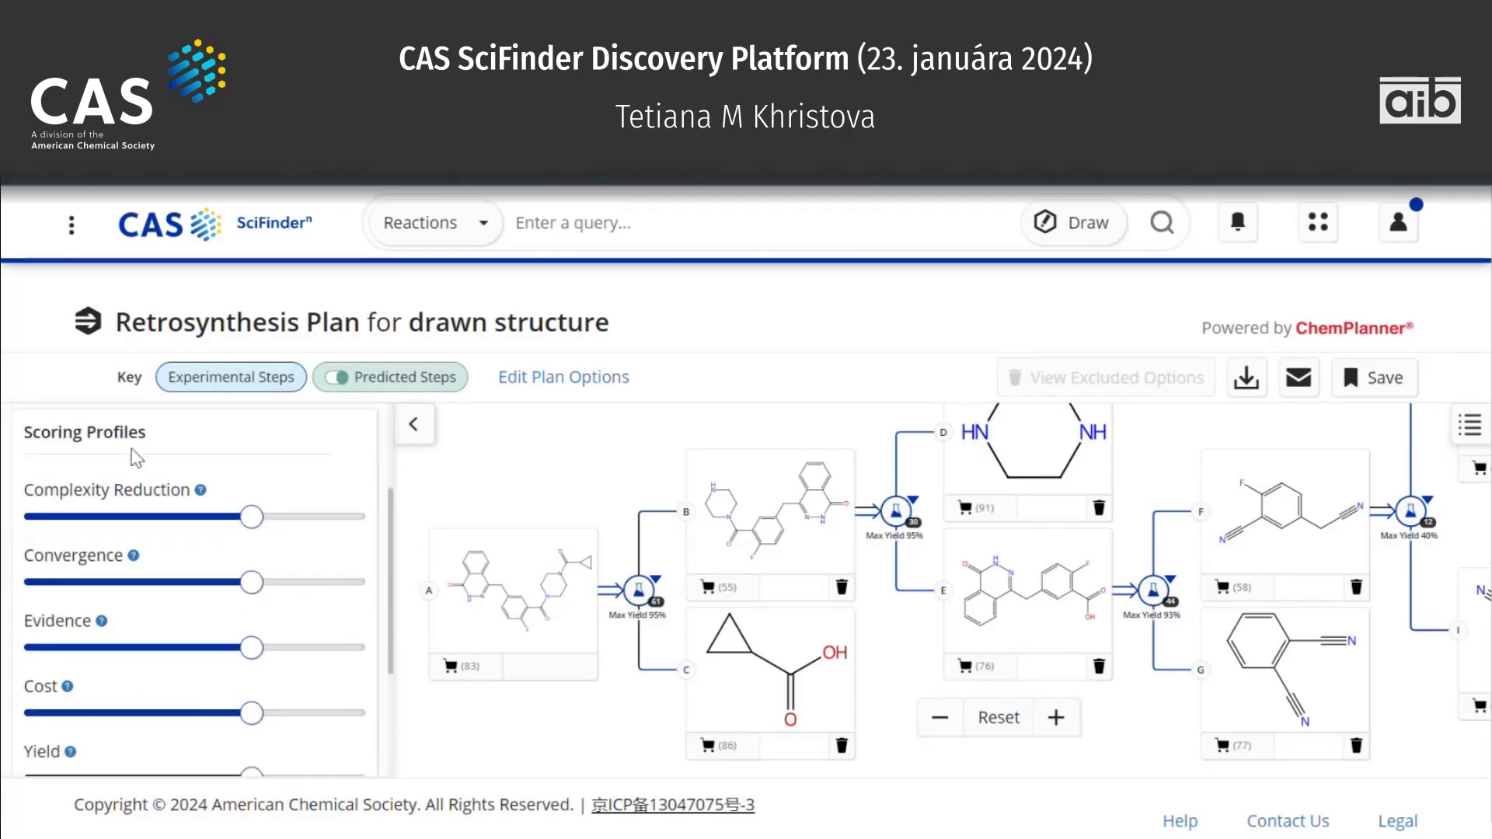
scroll(253, 691, "down", 2)
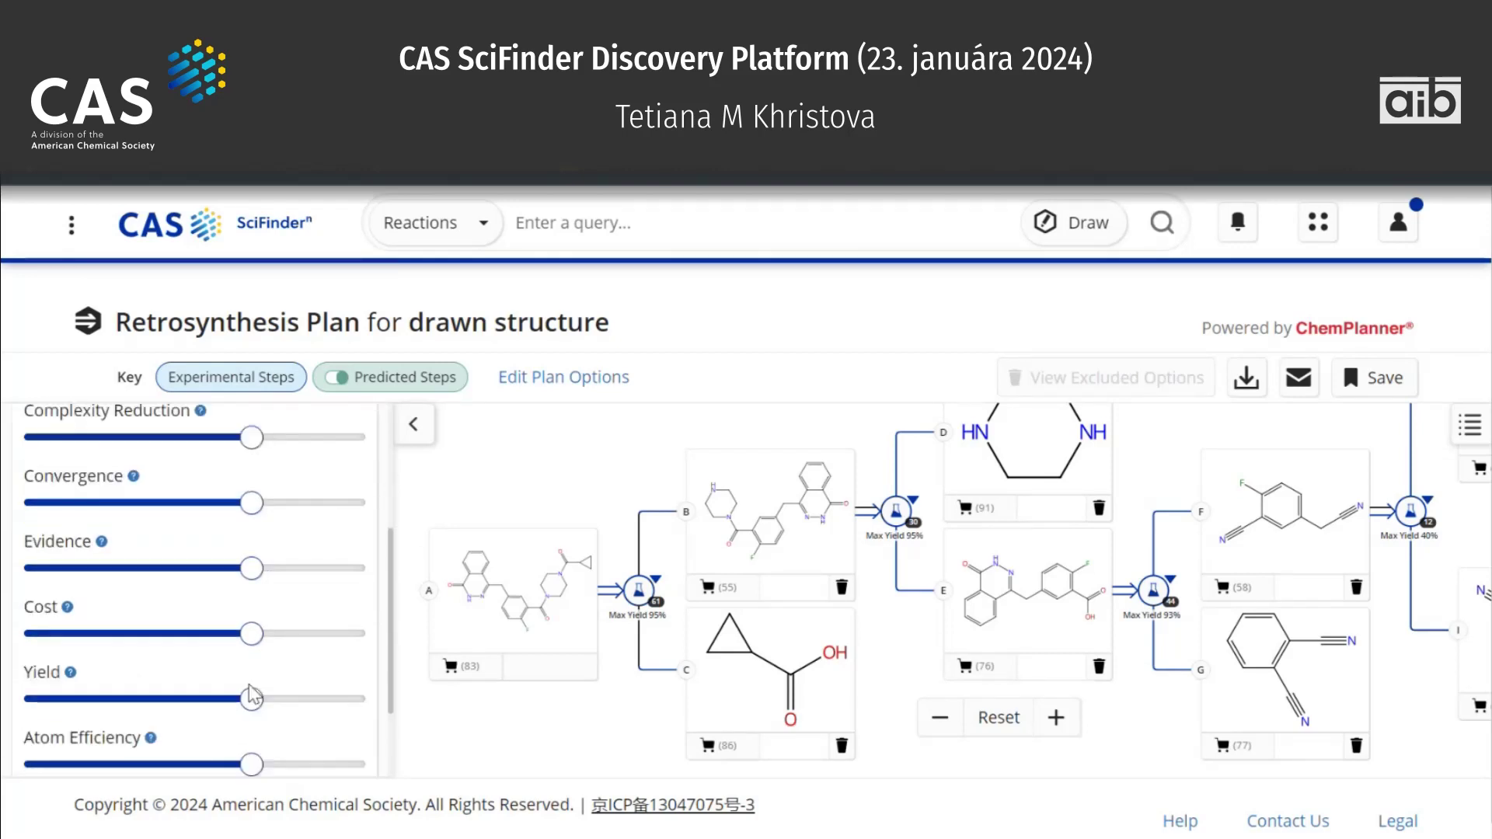
scroll(248, 688, "up", 2)
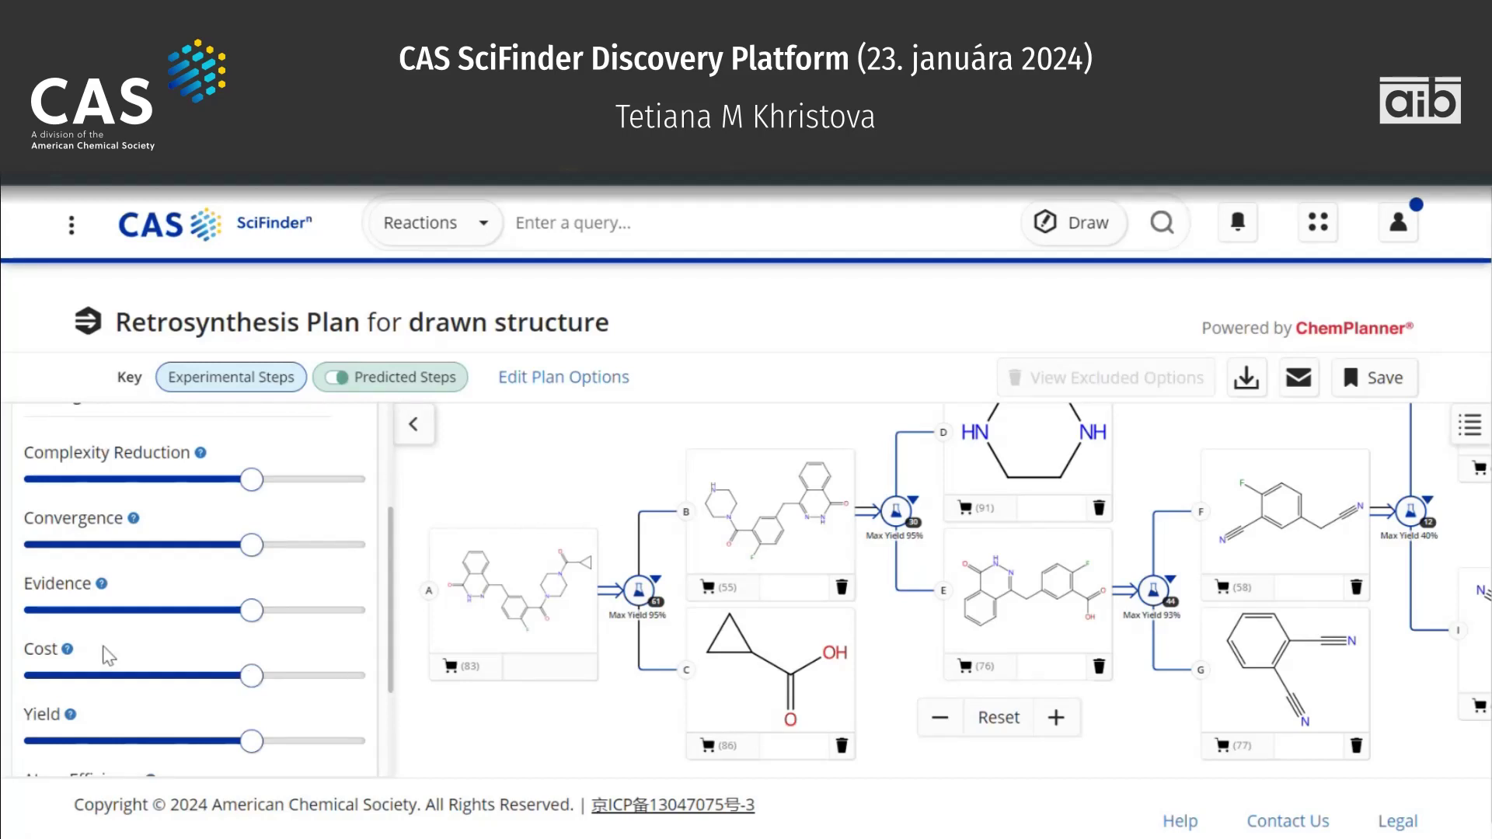
scroll(108, 654, "down", 2)
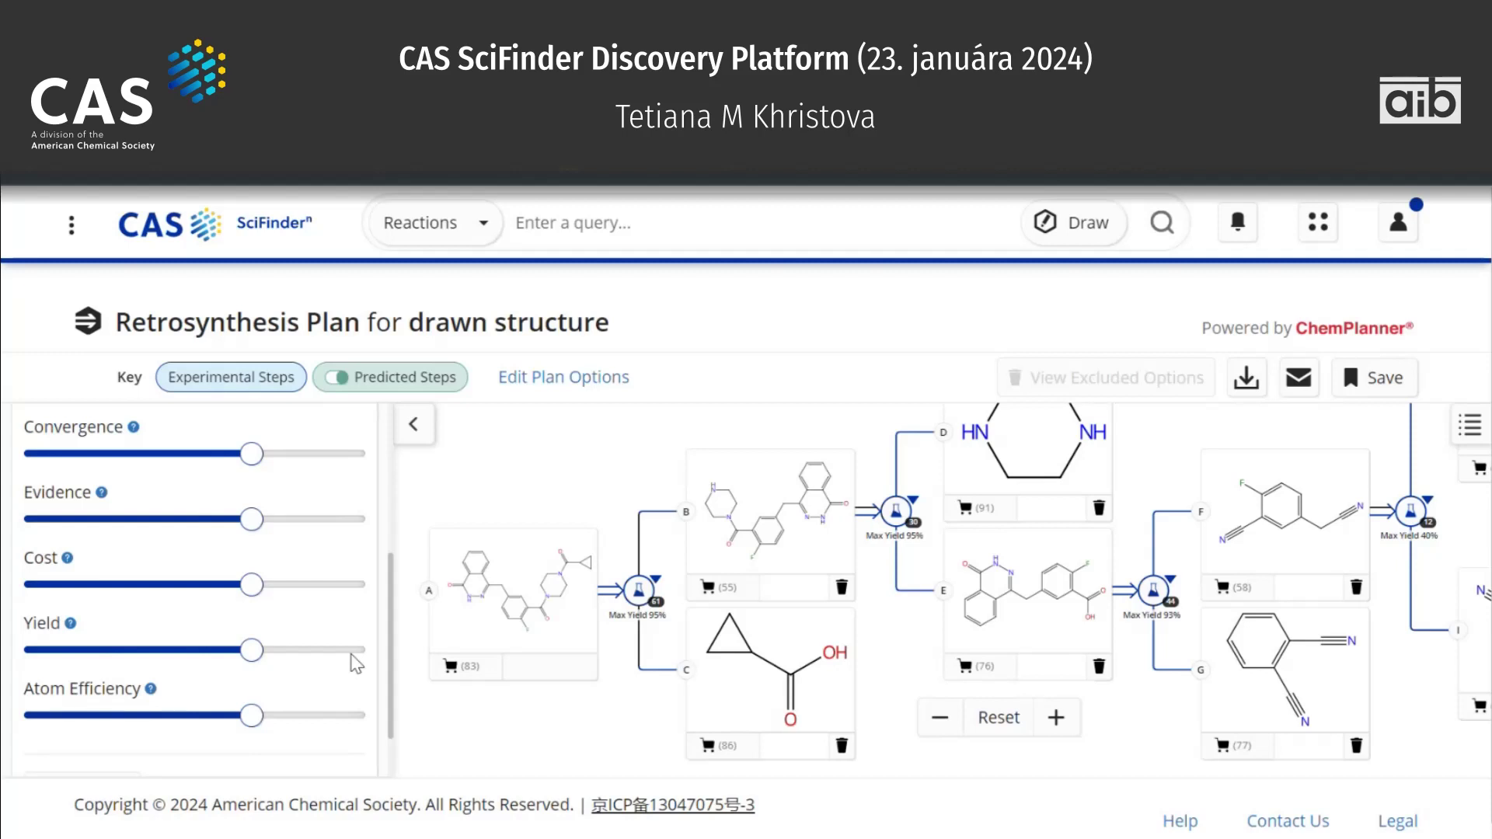
mouse_move(152, 691)
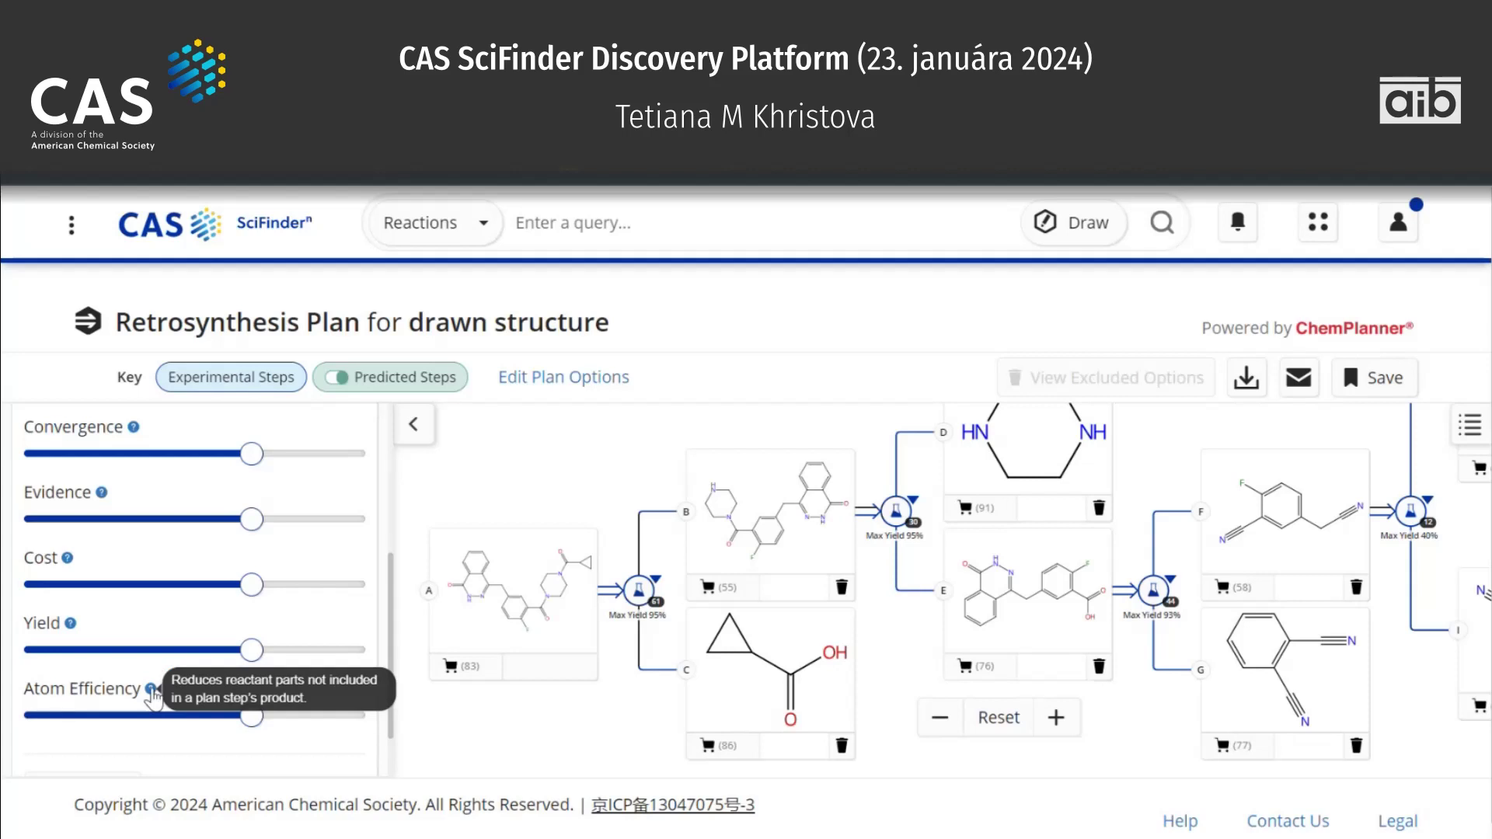
scroll(151, 691, "up", 3)
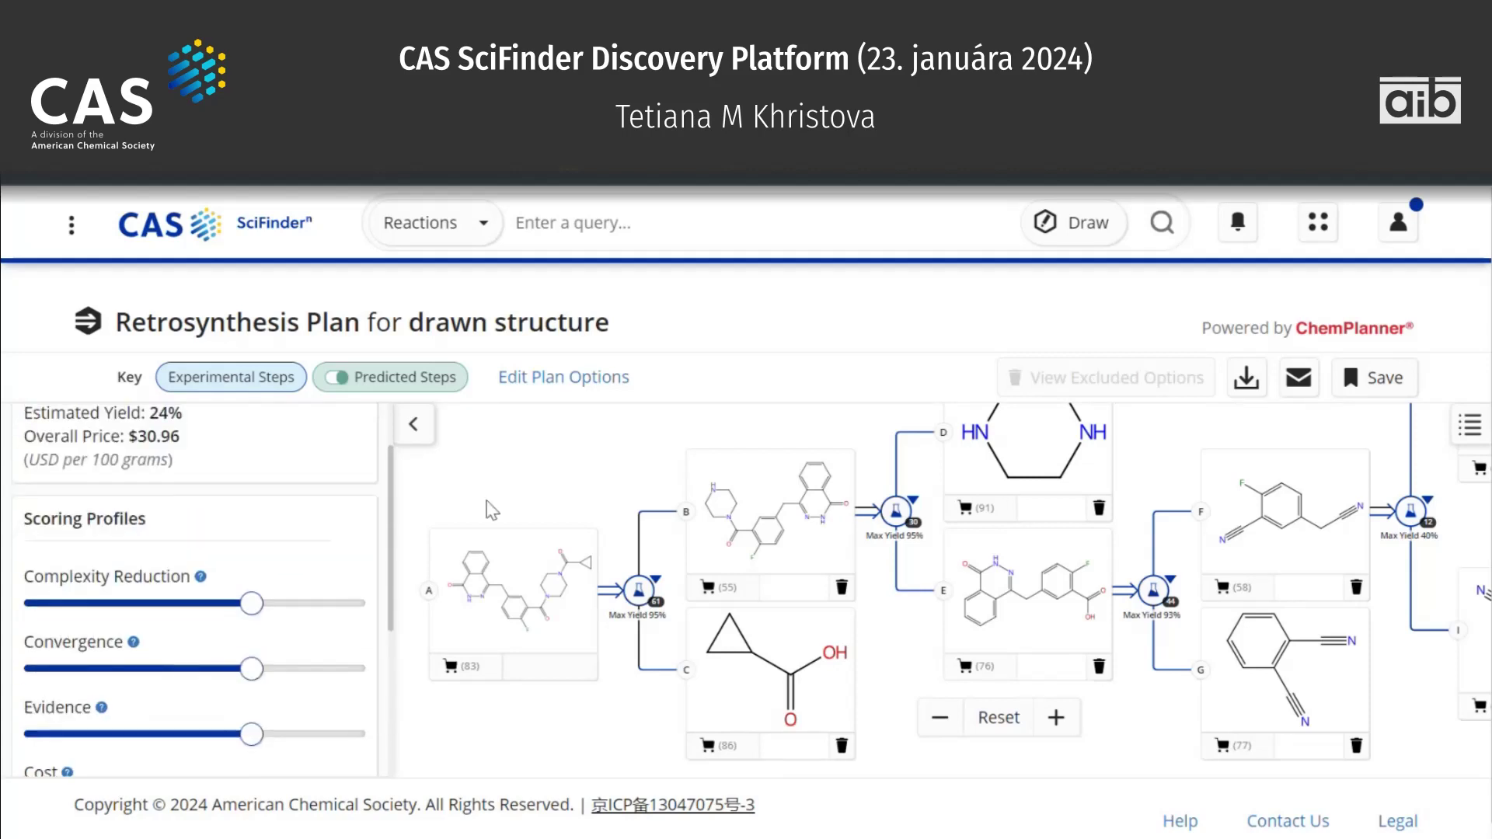
Turn off the predicted steps in the retrosynthesis plan.
left_click(334, 378)
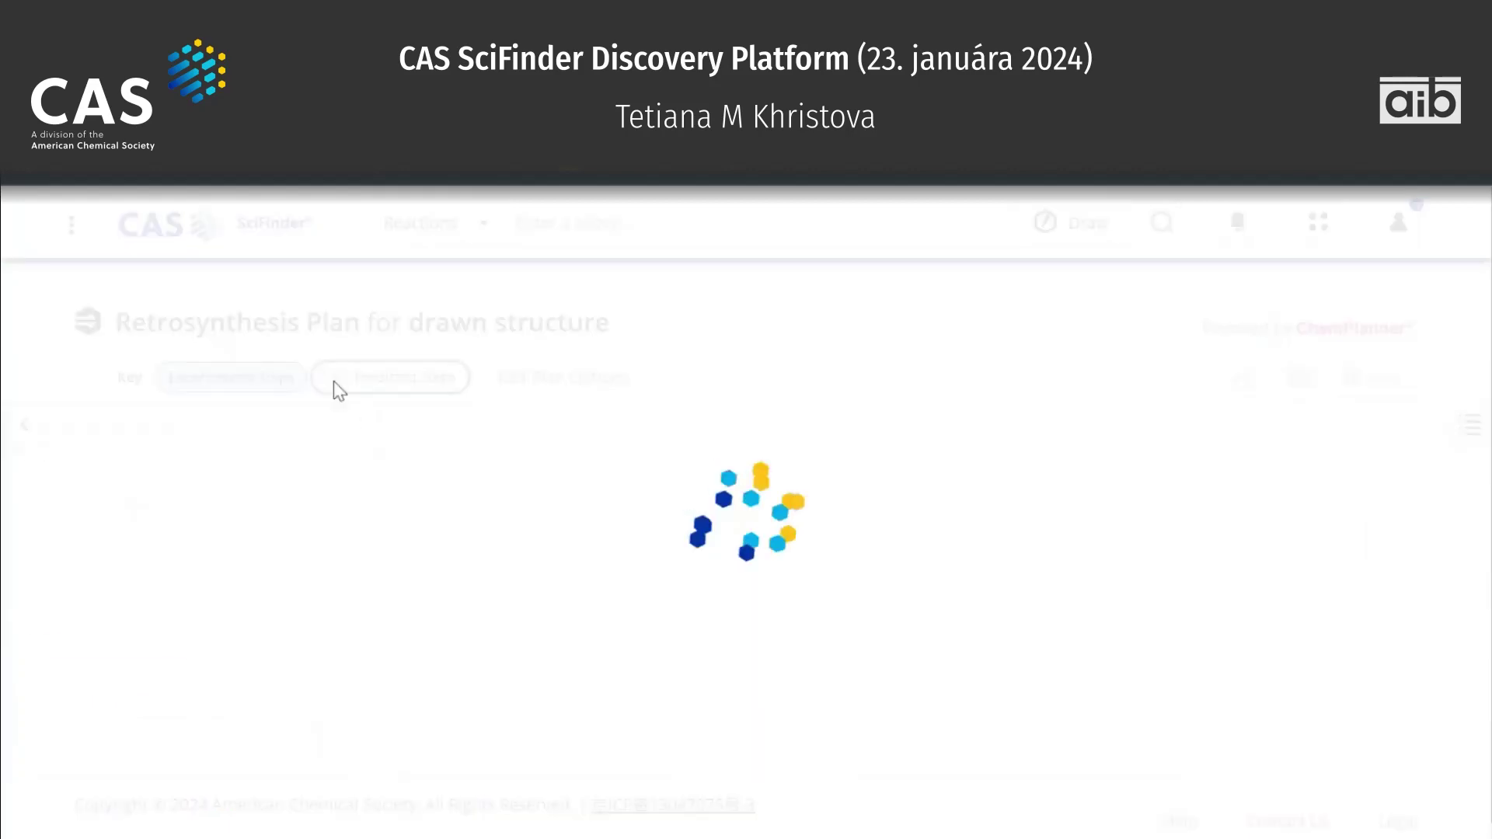